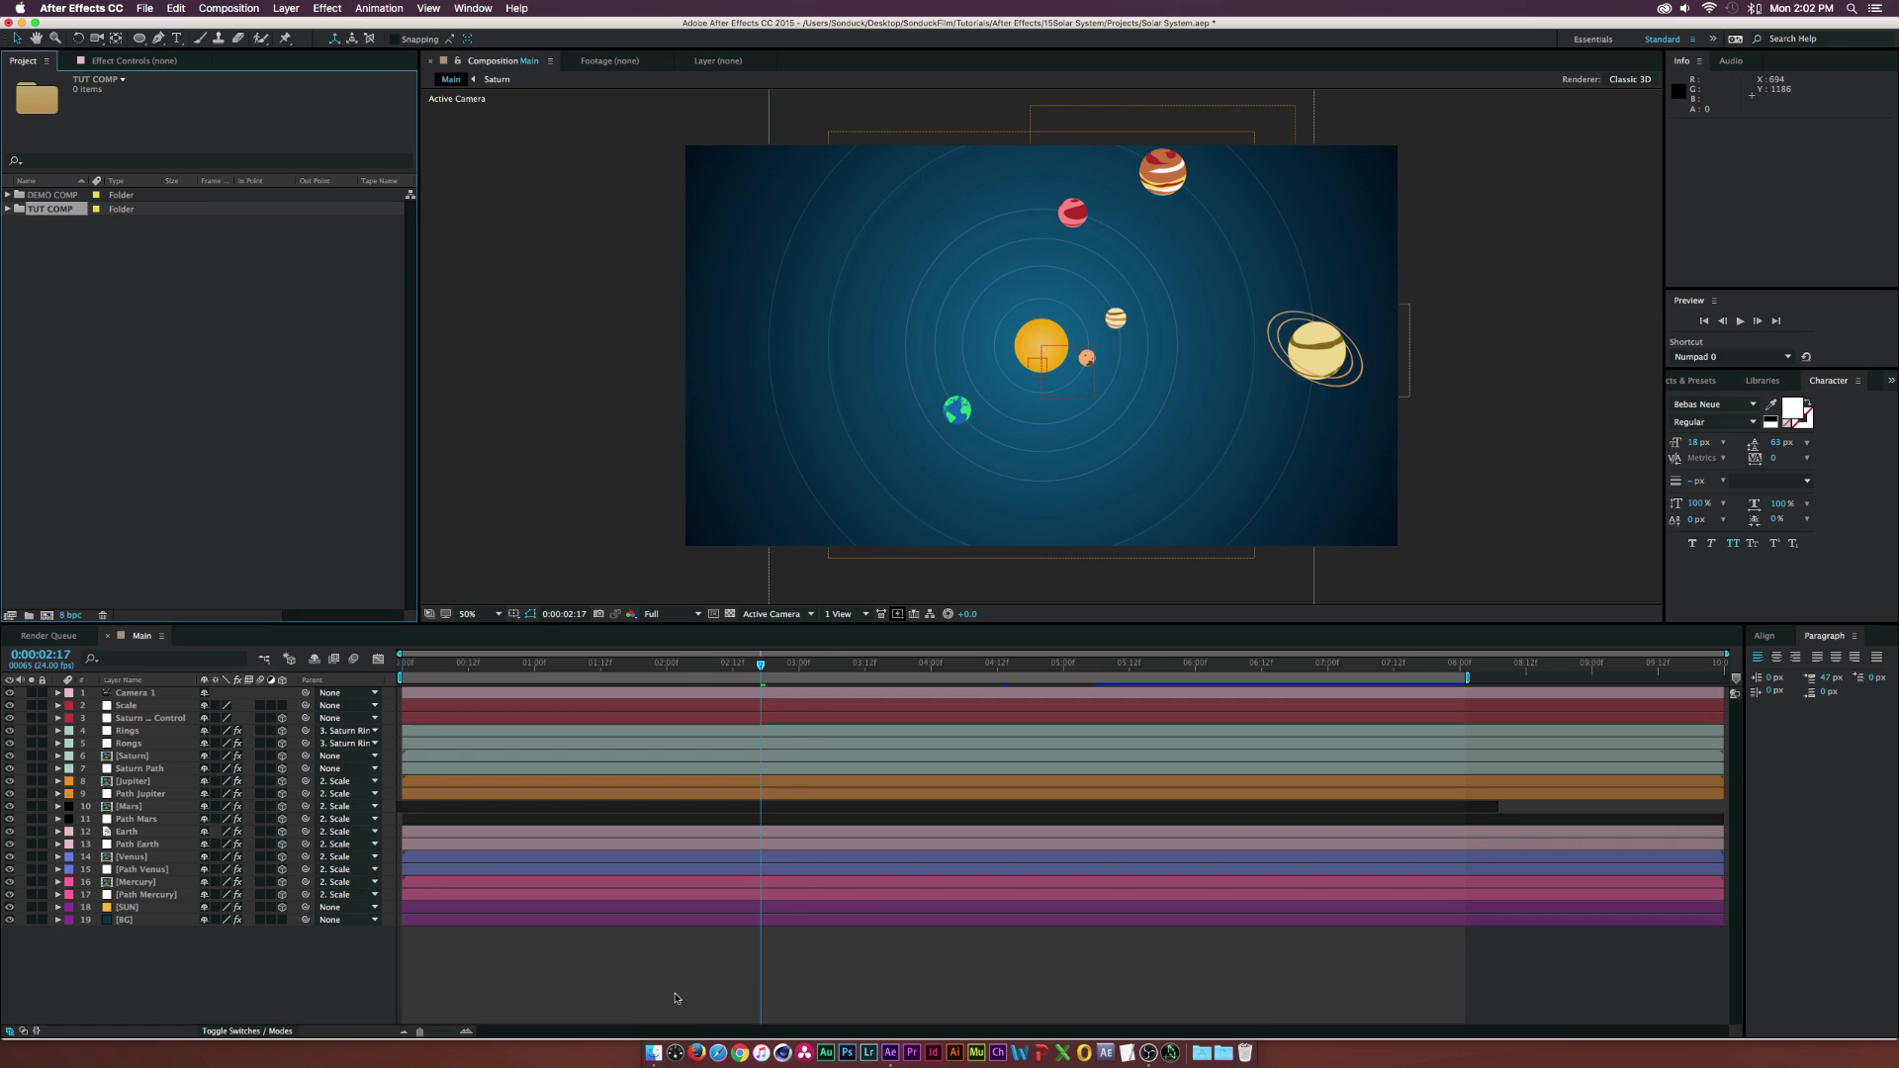
- Watch the Demo.mov solar system preview in Finder and return to After Effects
click(654, 1053)
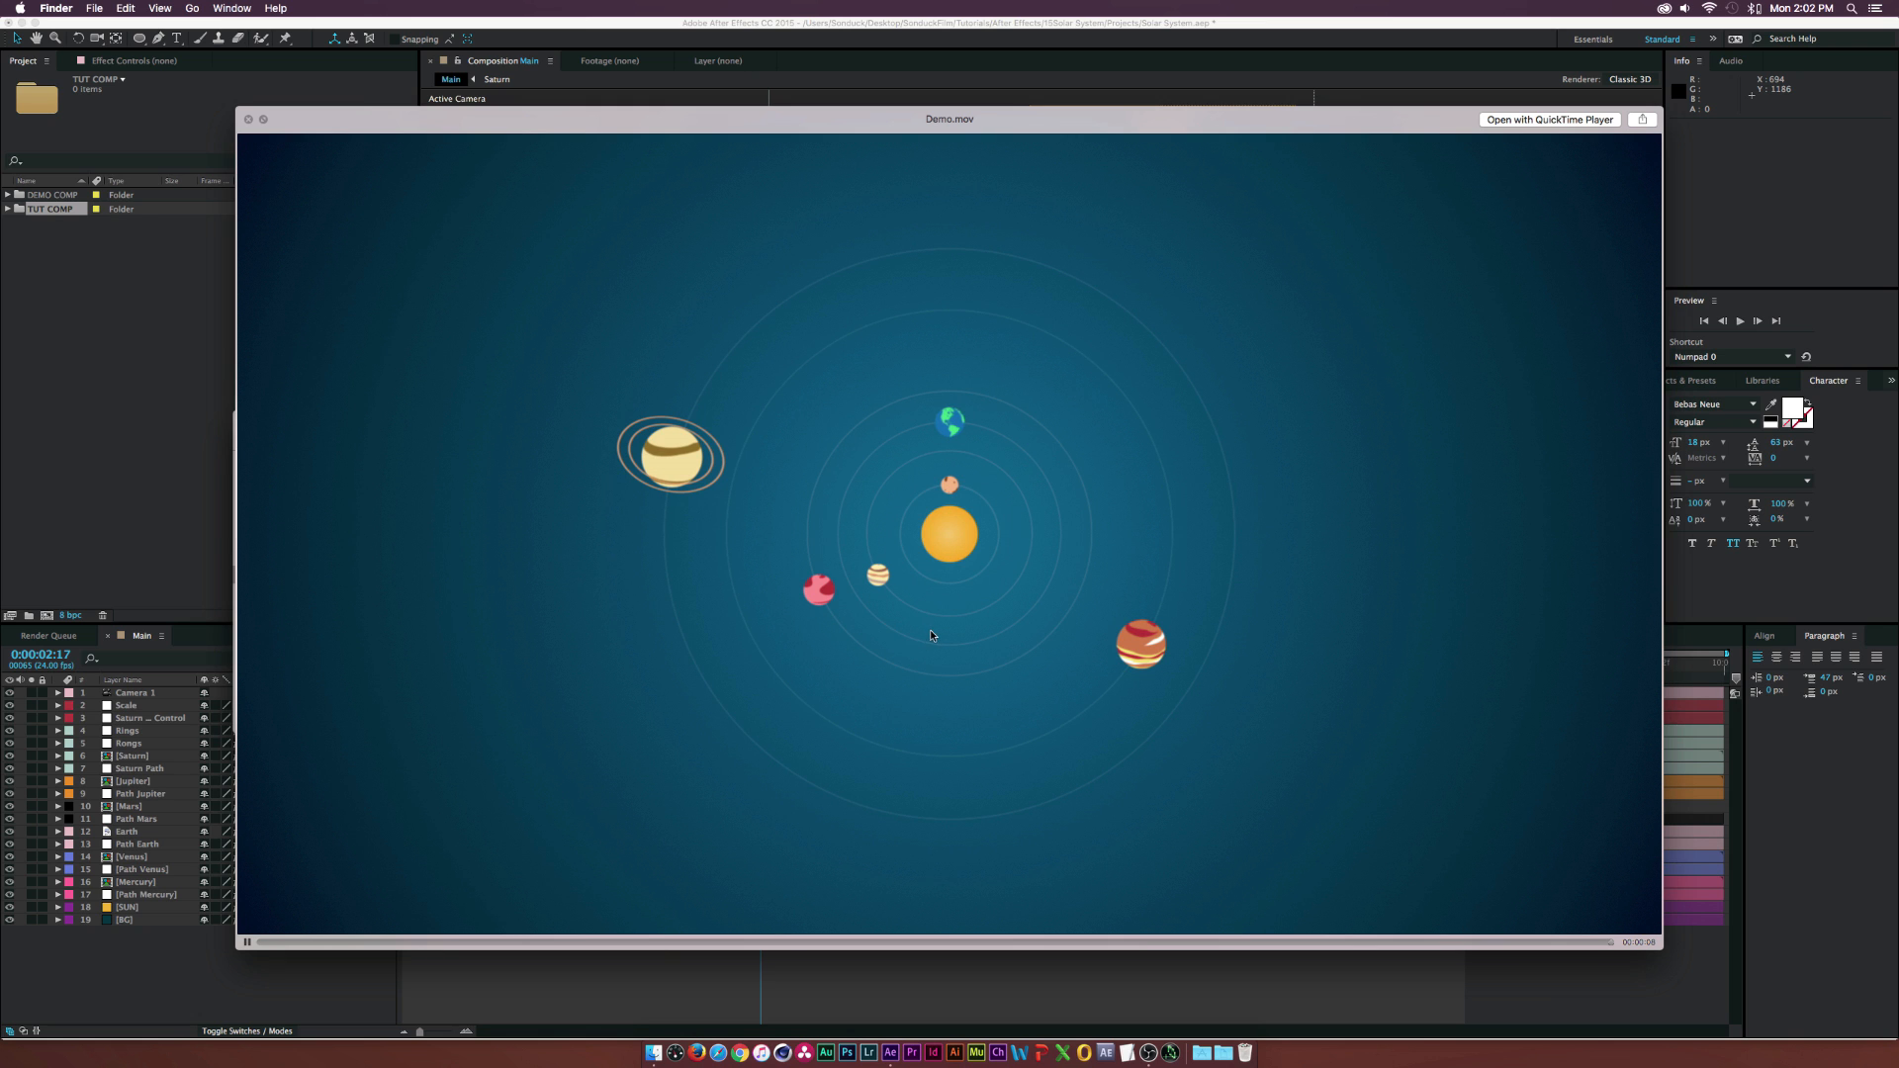
key(space)
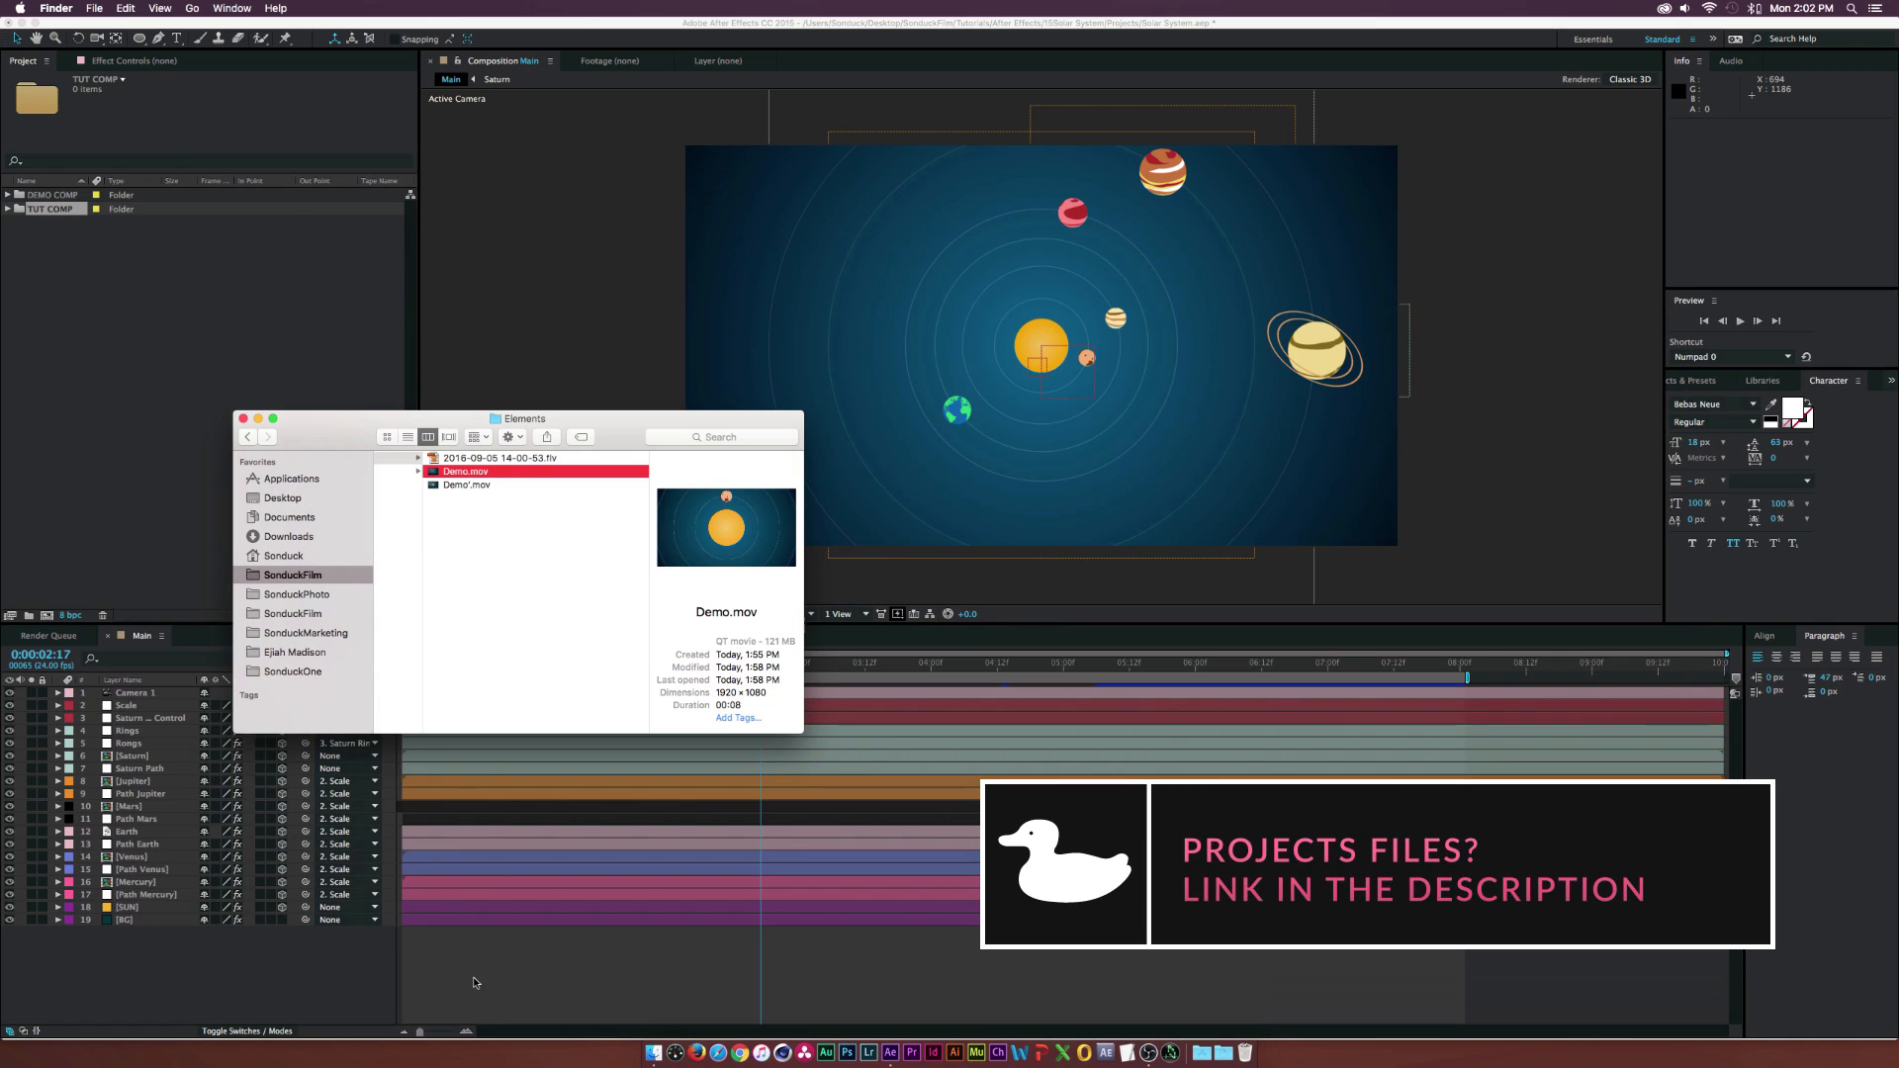
click(347, 991)
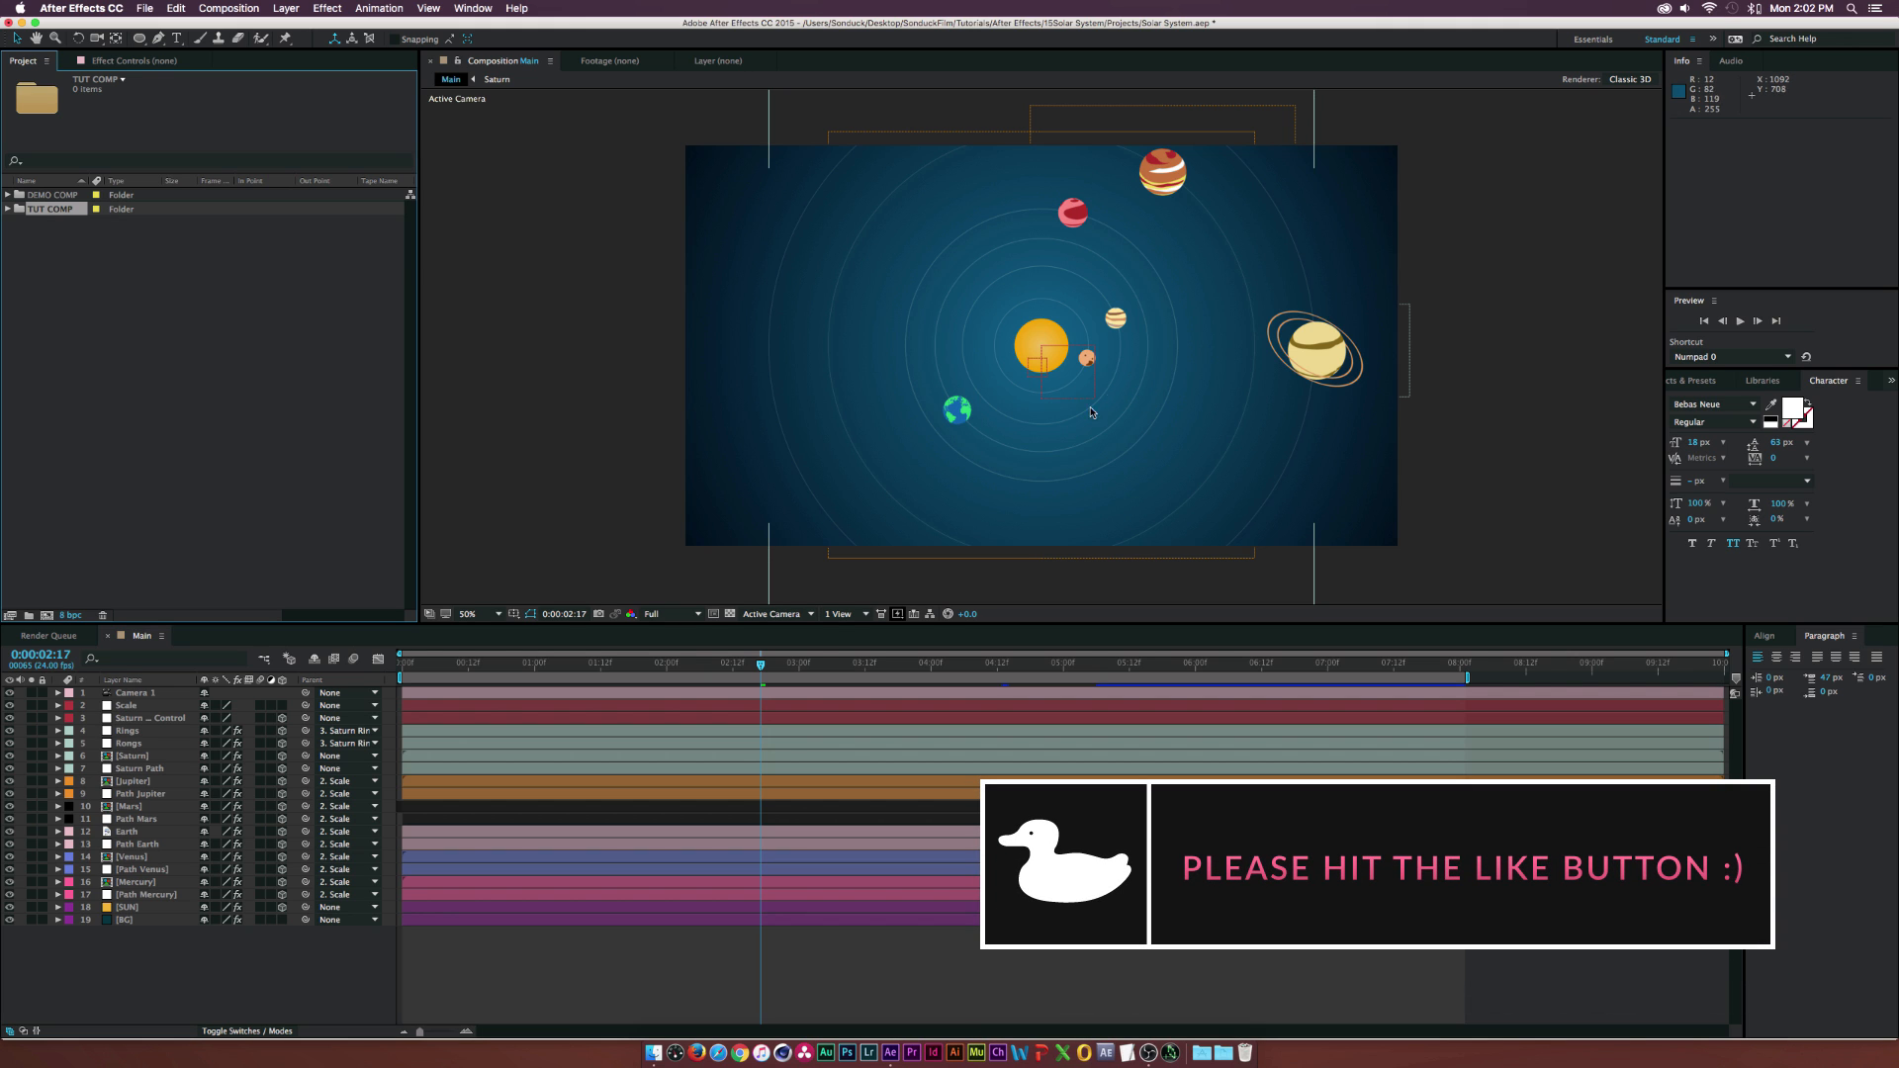
- Create a new composition named Mercury with a width of 1000 px and a height of 500 px
click(46, 615)
drag(517, 265, 1288, 289)
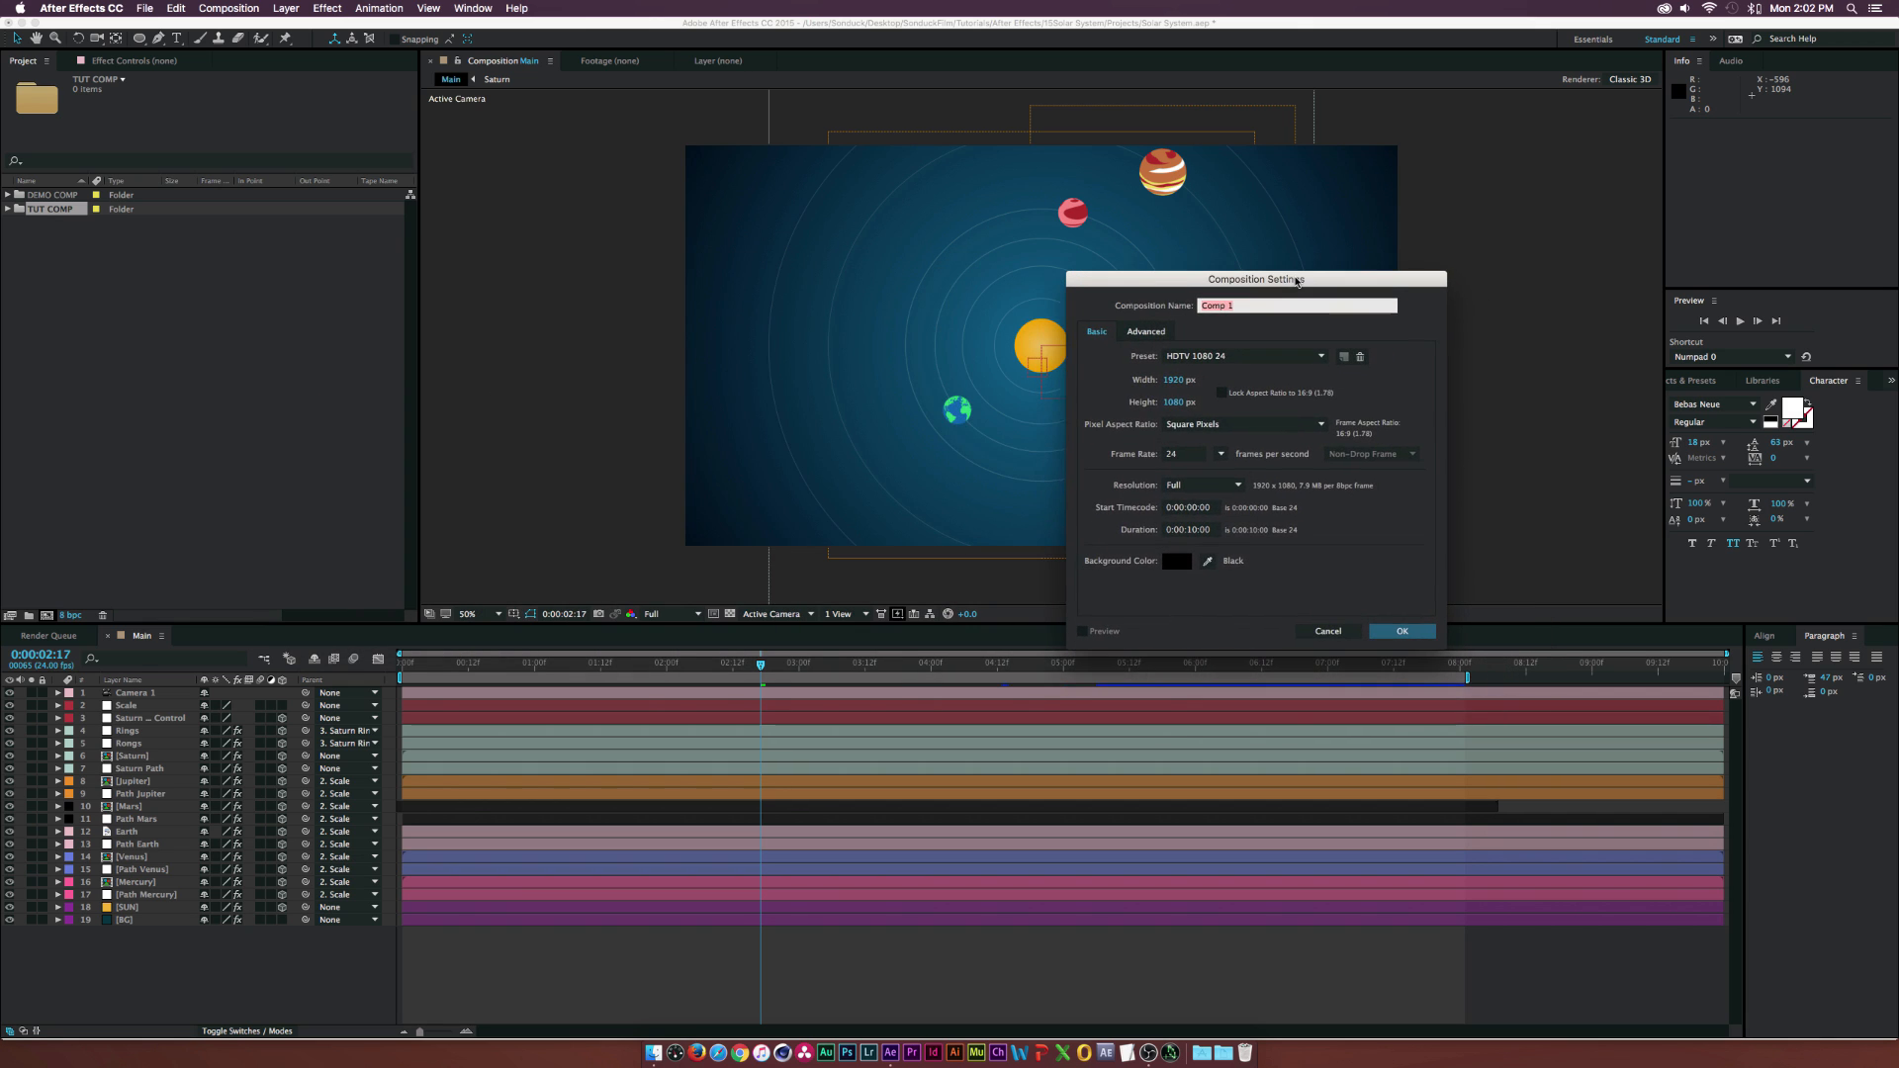
click(1172, 382)
text(1000)
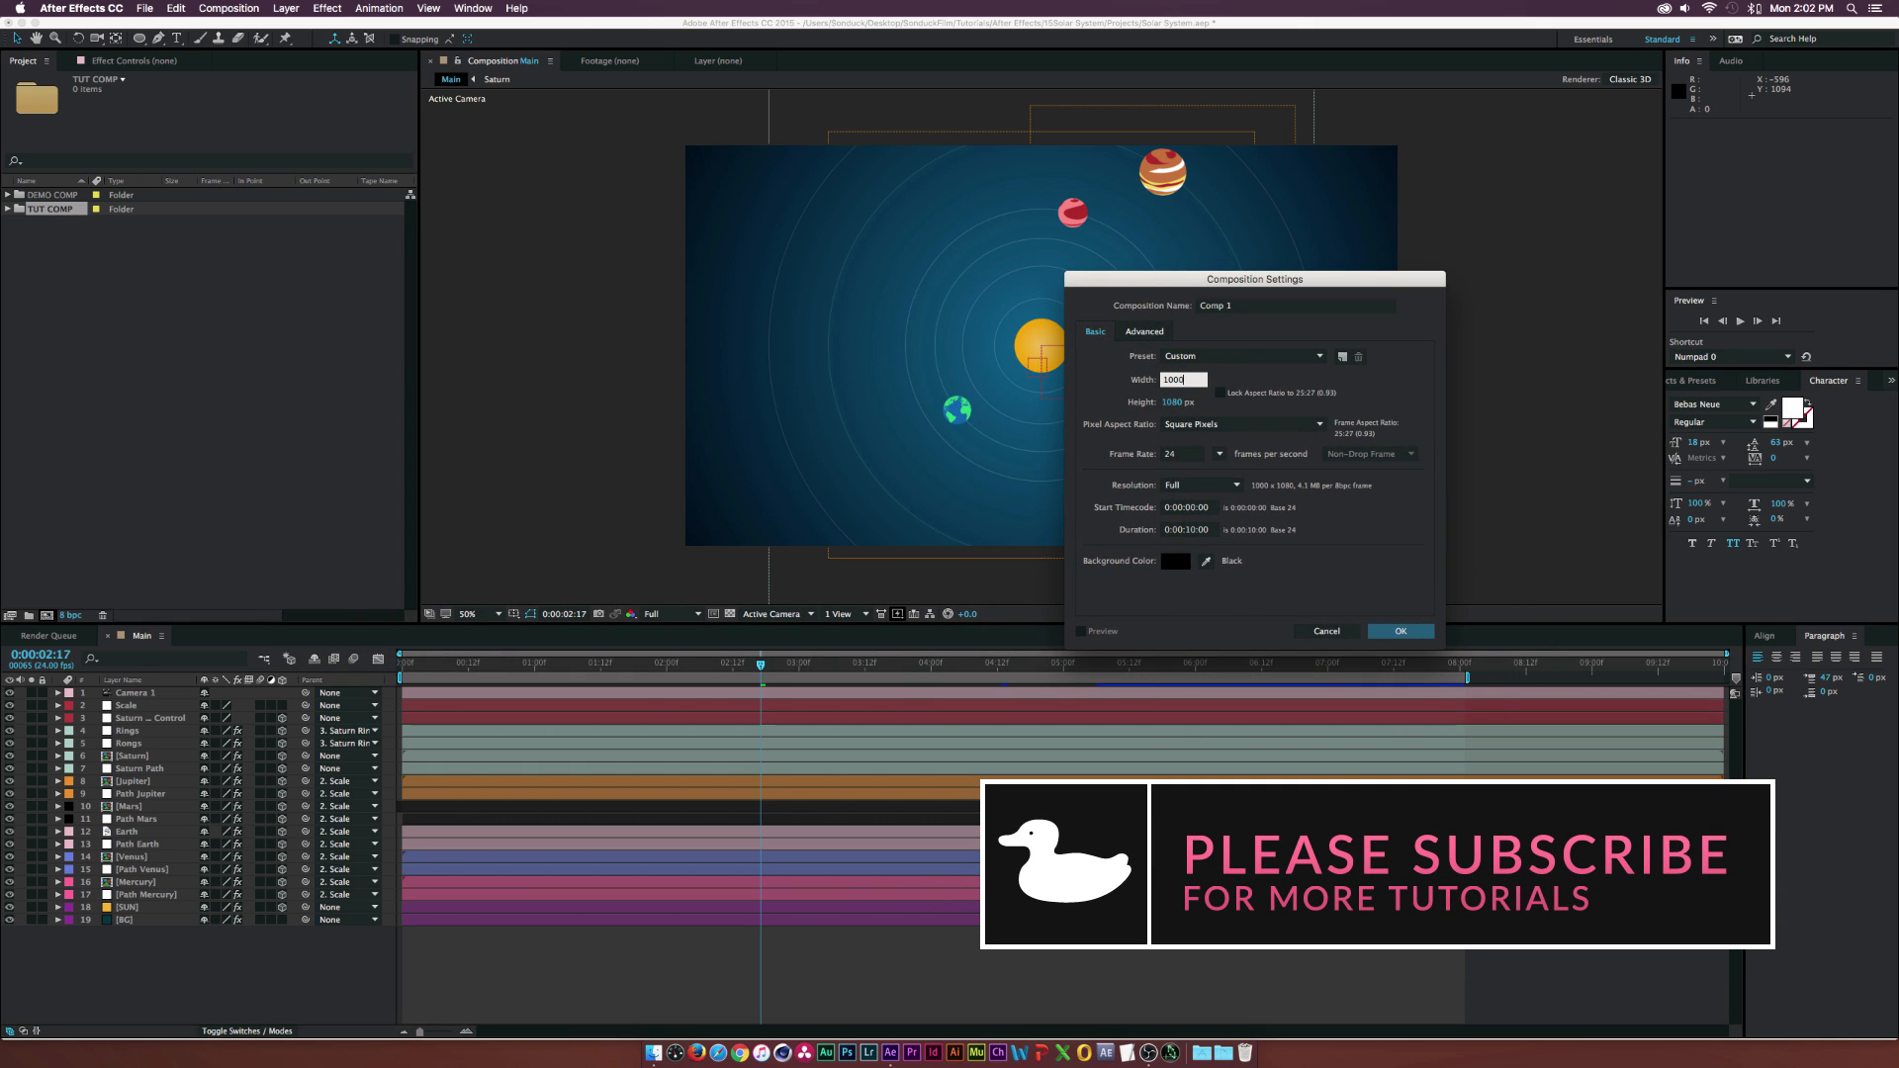
click(1172, 403)
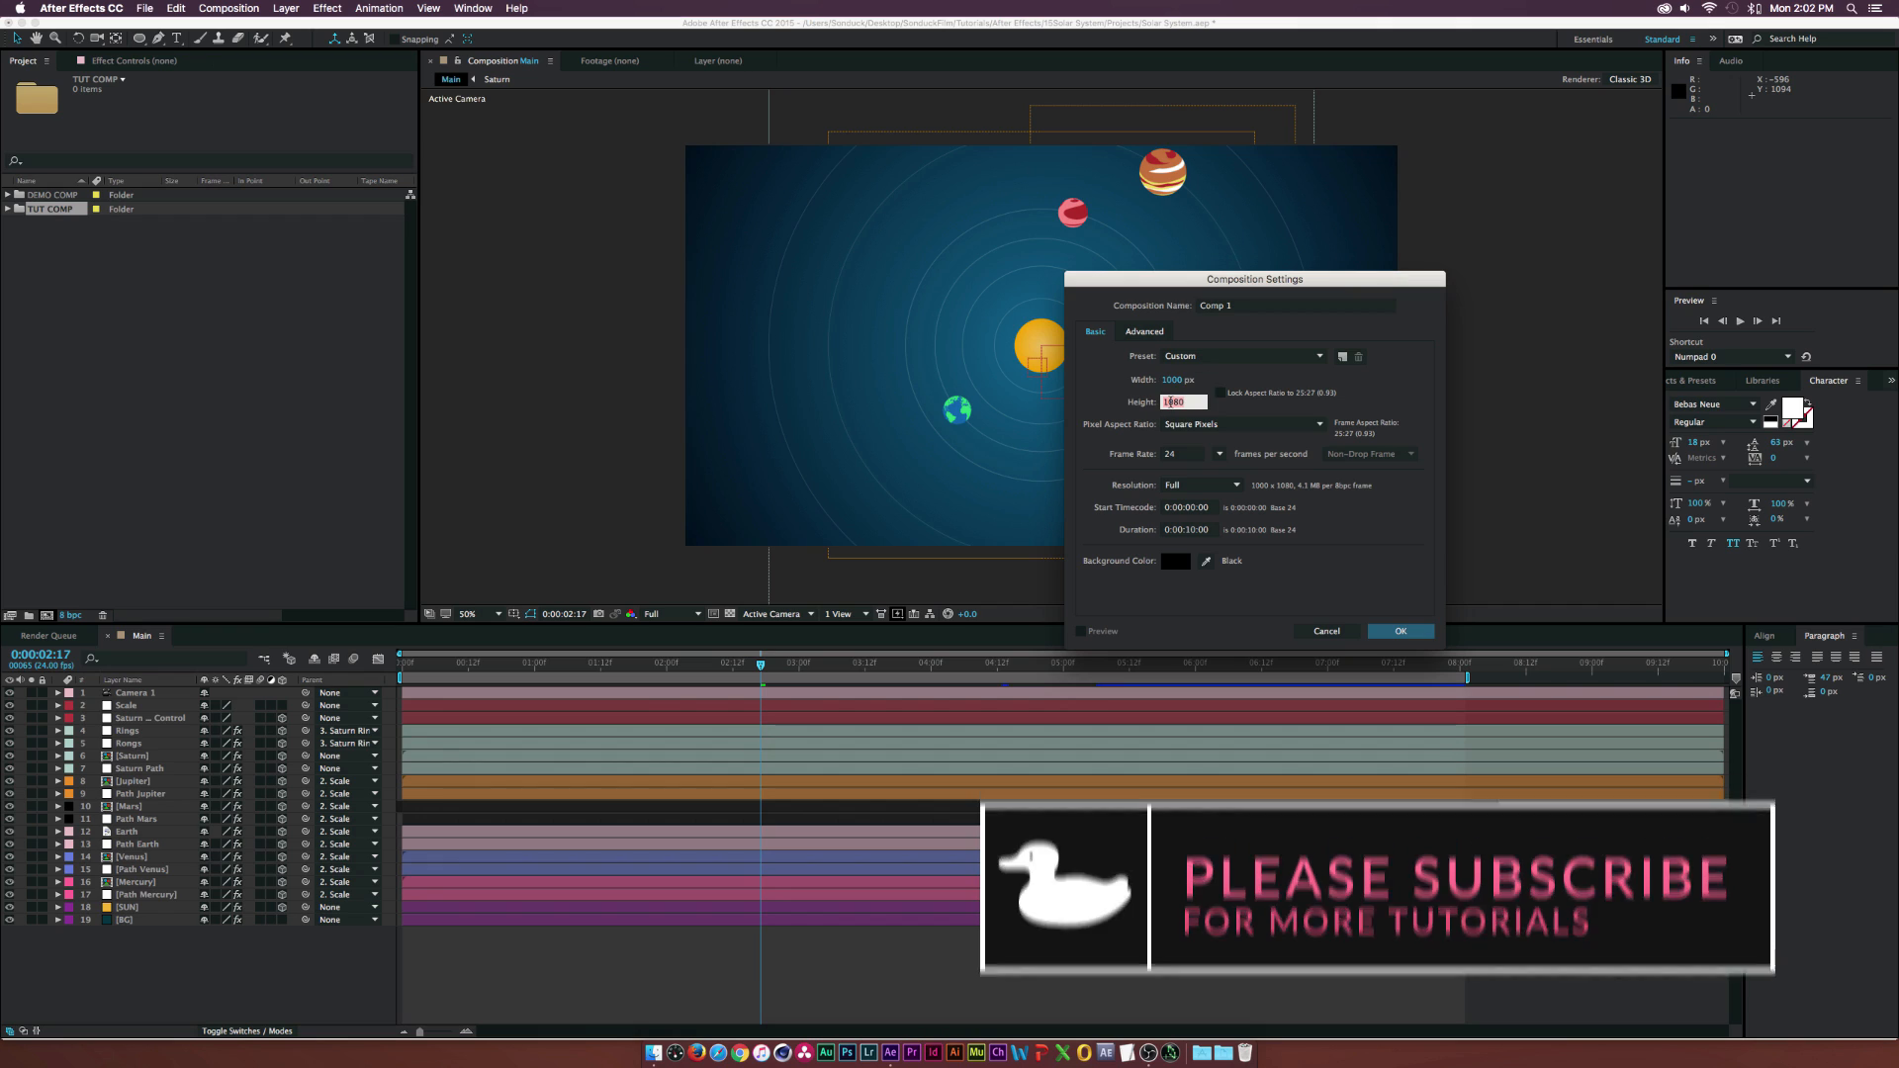
text(500)
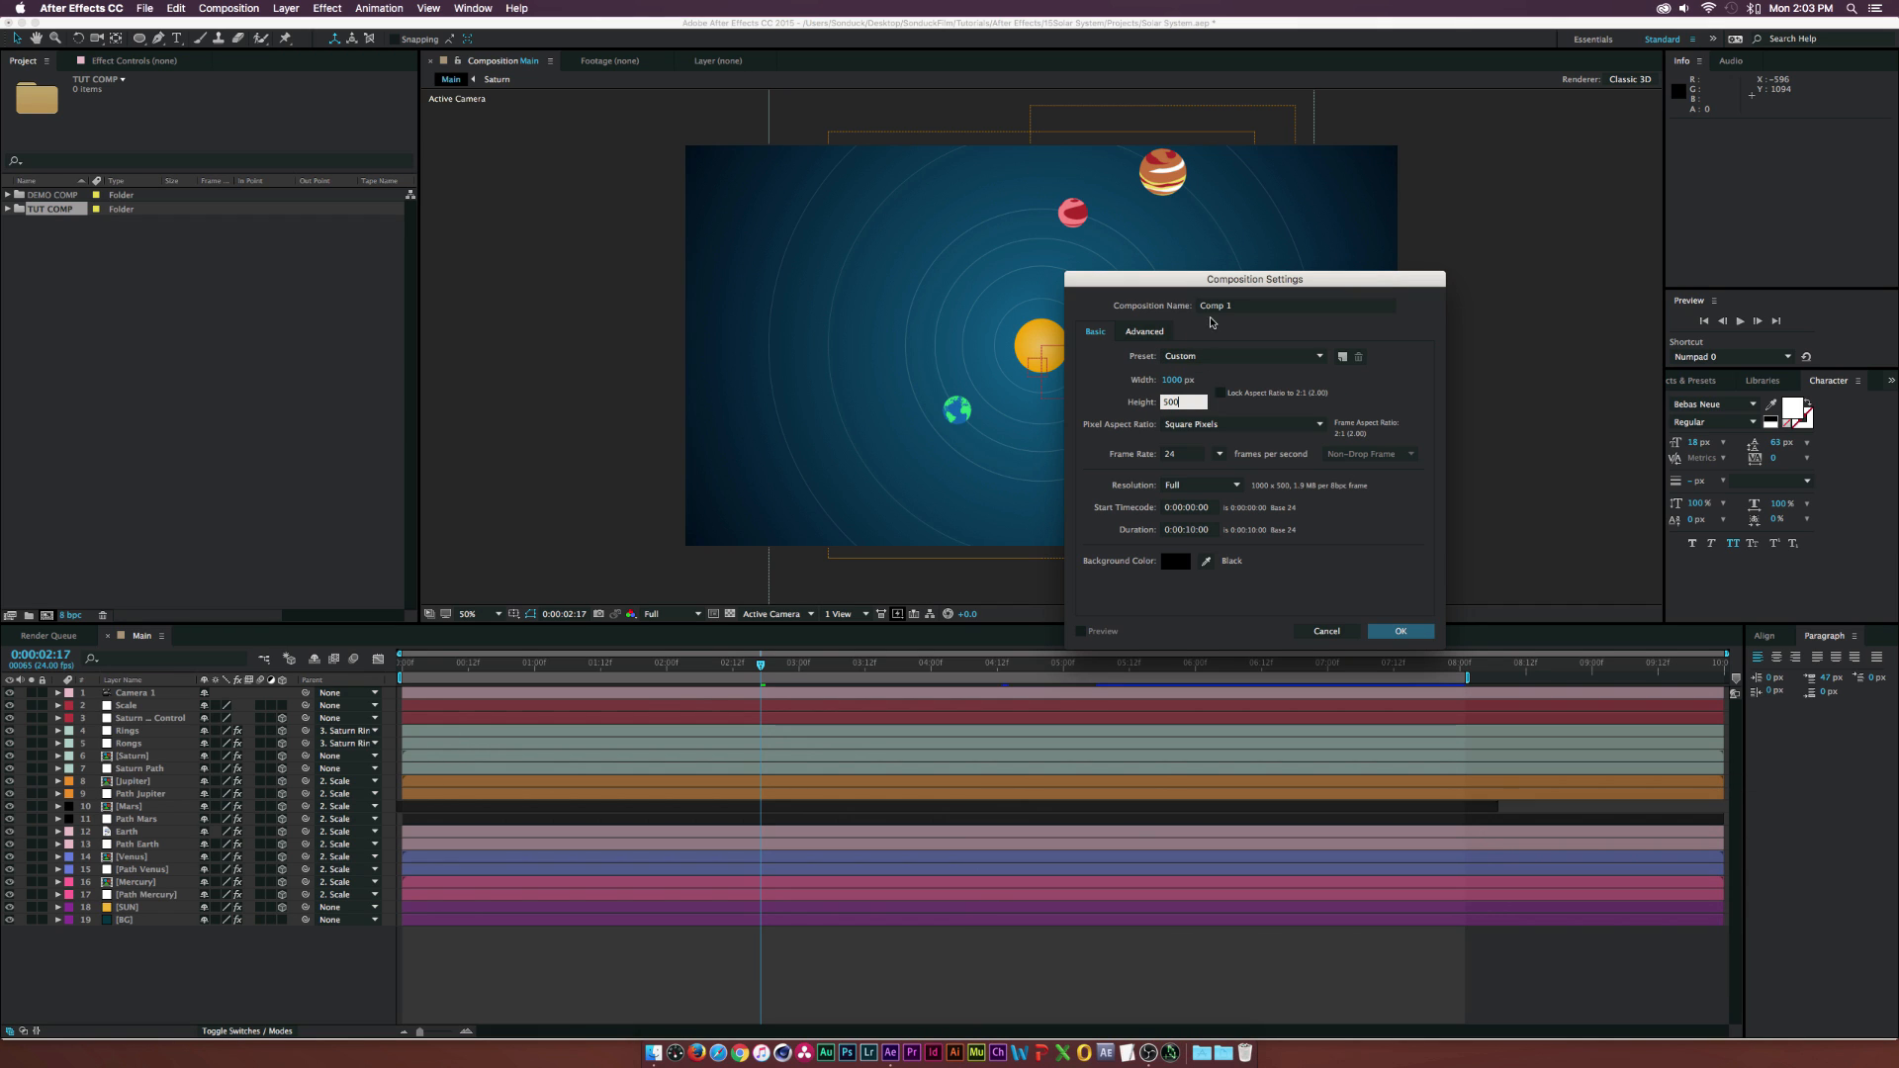
click(1197, 307)
text(ME)
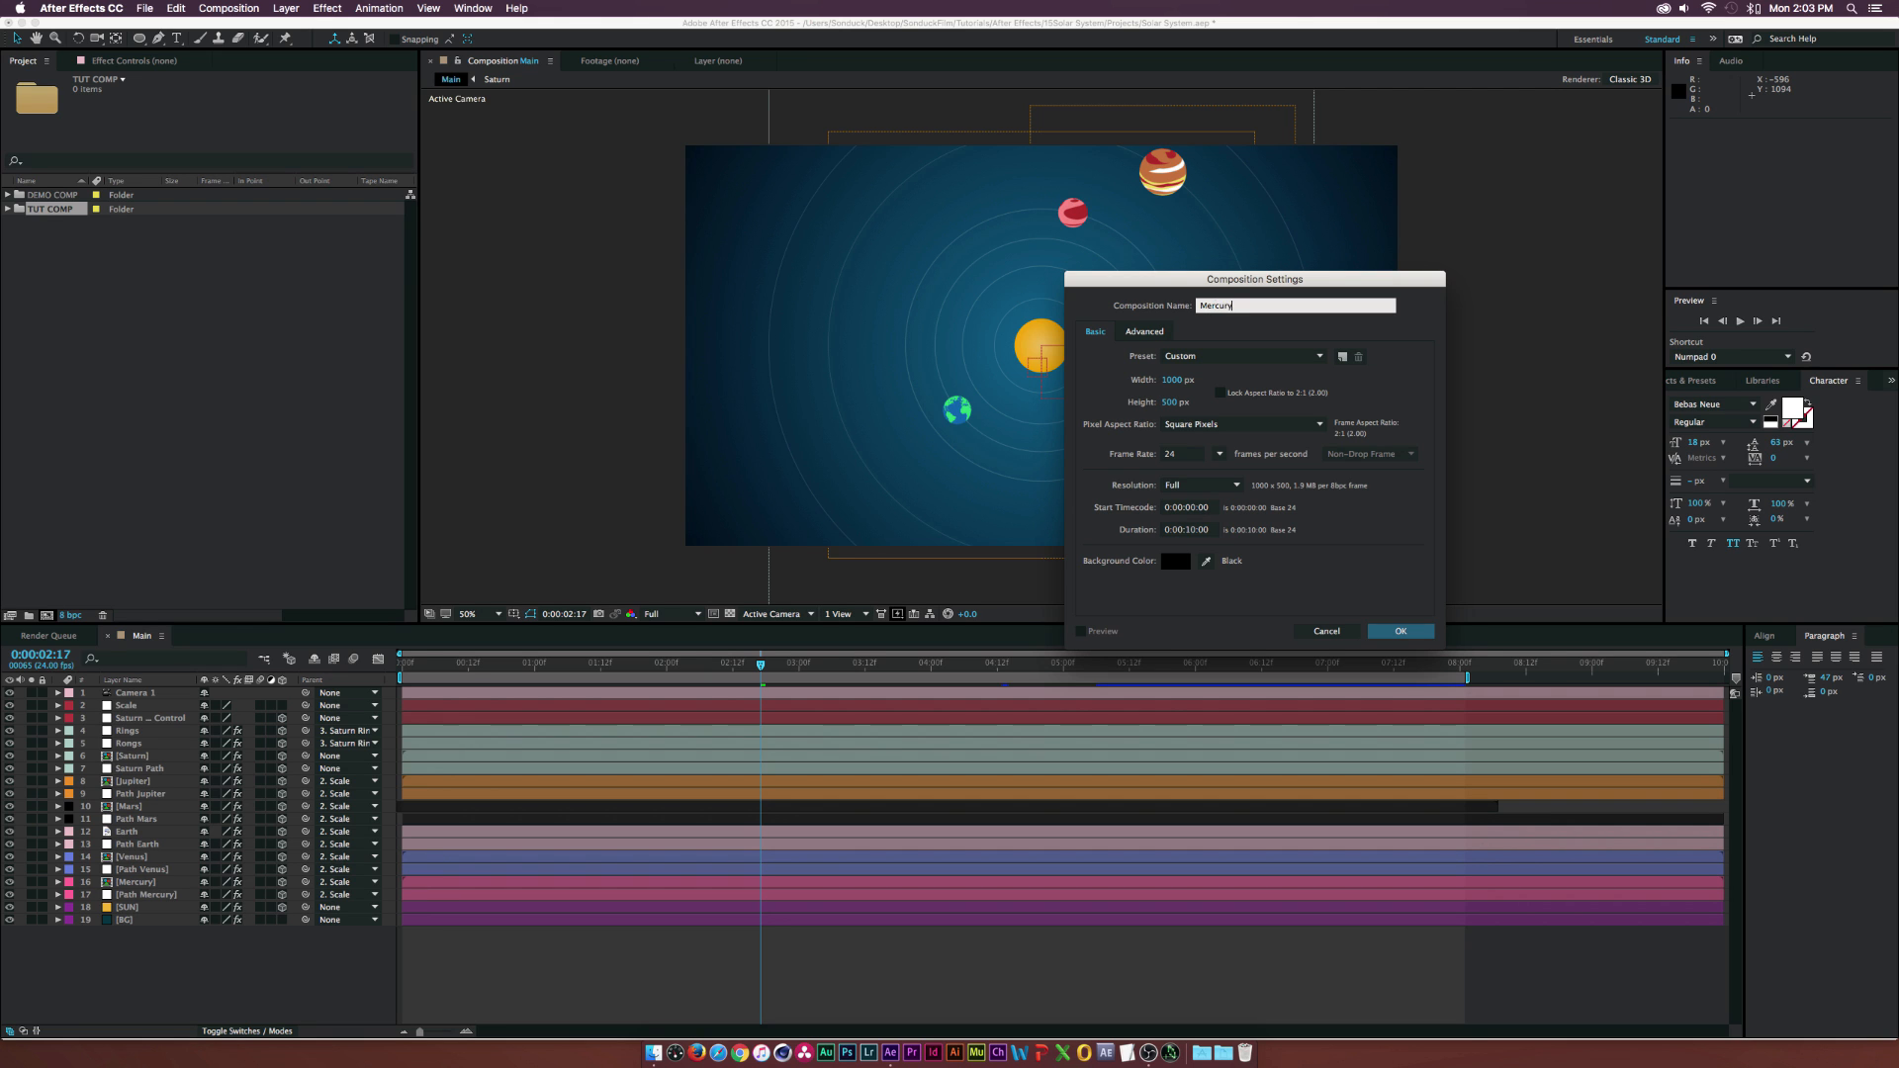
key(Return)
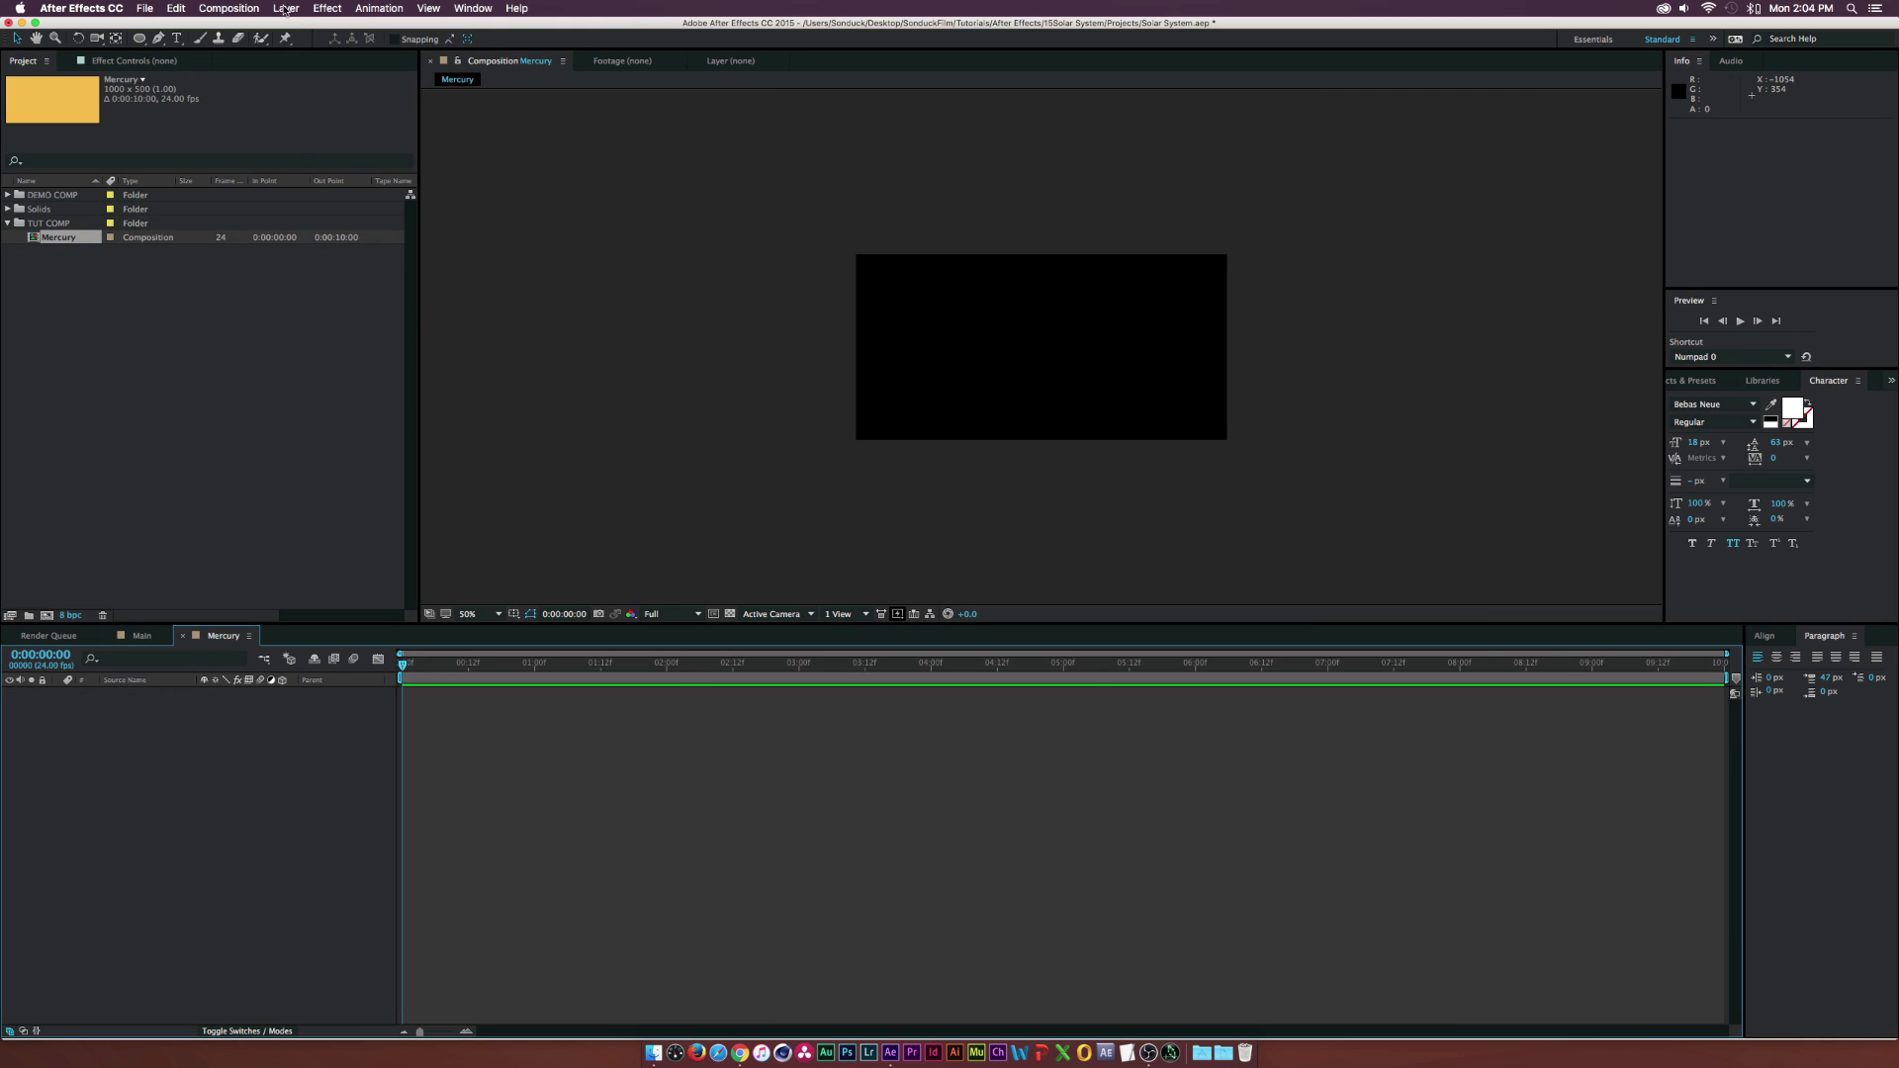
- Add a 1000 x 500 px solid layer in light peach to the Mercury composition
click(284, 9)
mouse_move(297, 27)
click(505, 46)
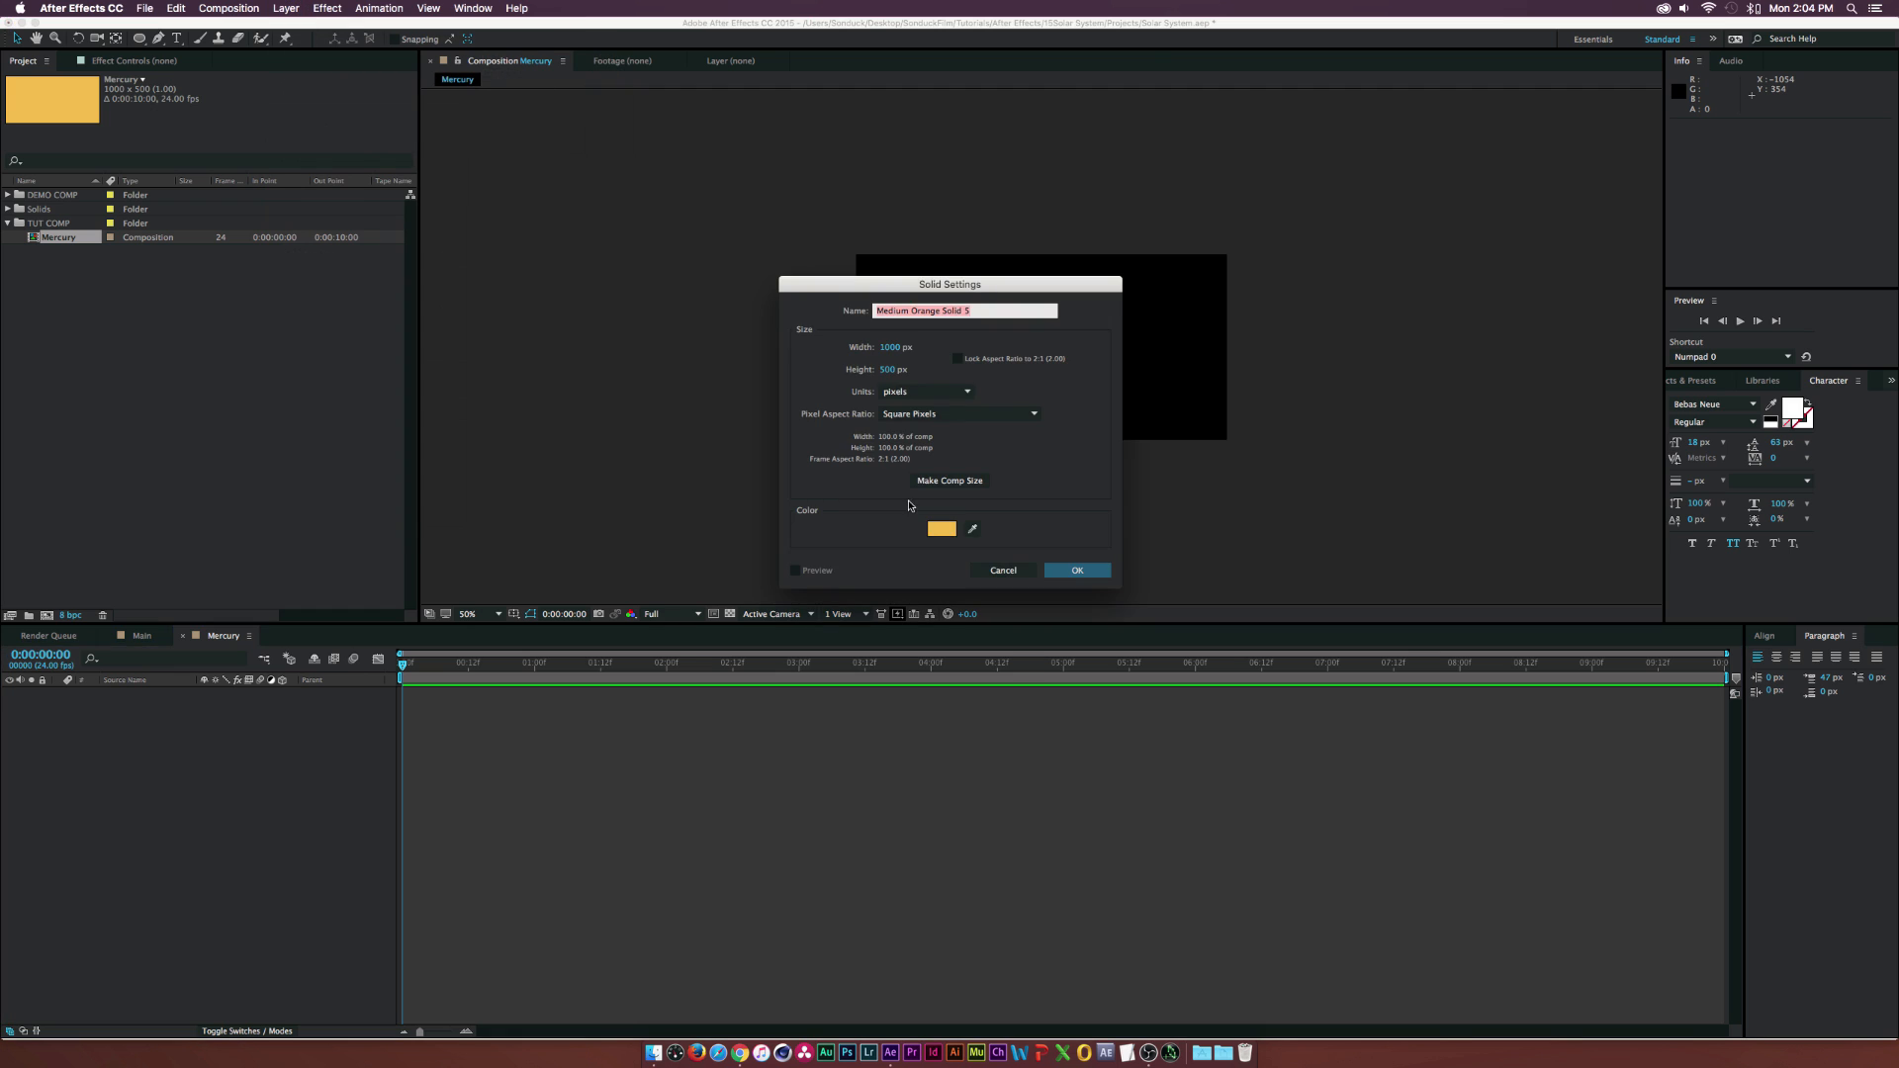
click(942, 528)
click(732, 380)
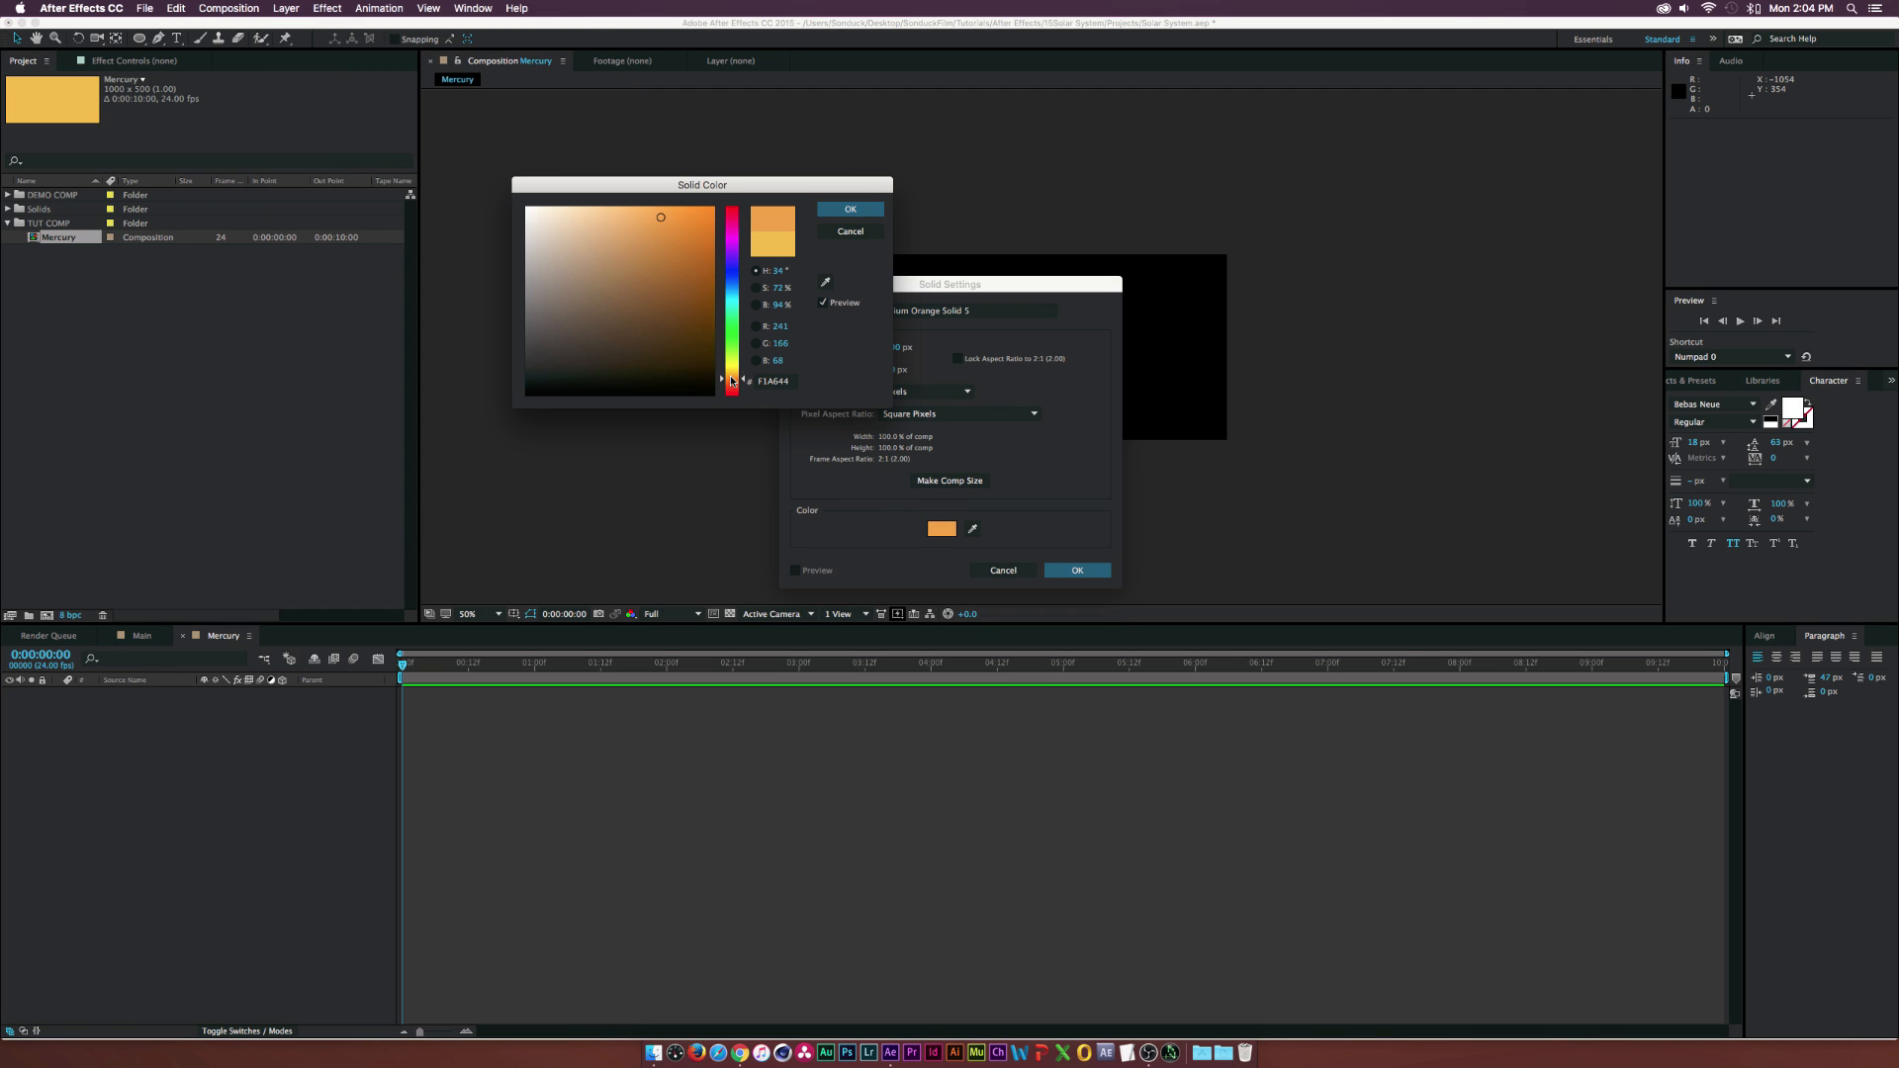
drag(731, 379, 731, 382)
drag(614, 212, 602, 210)
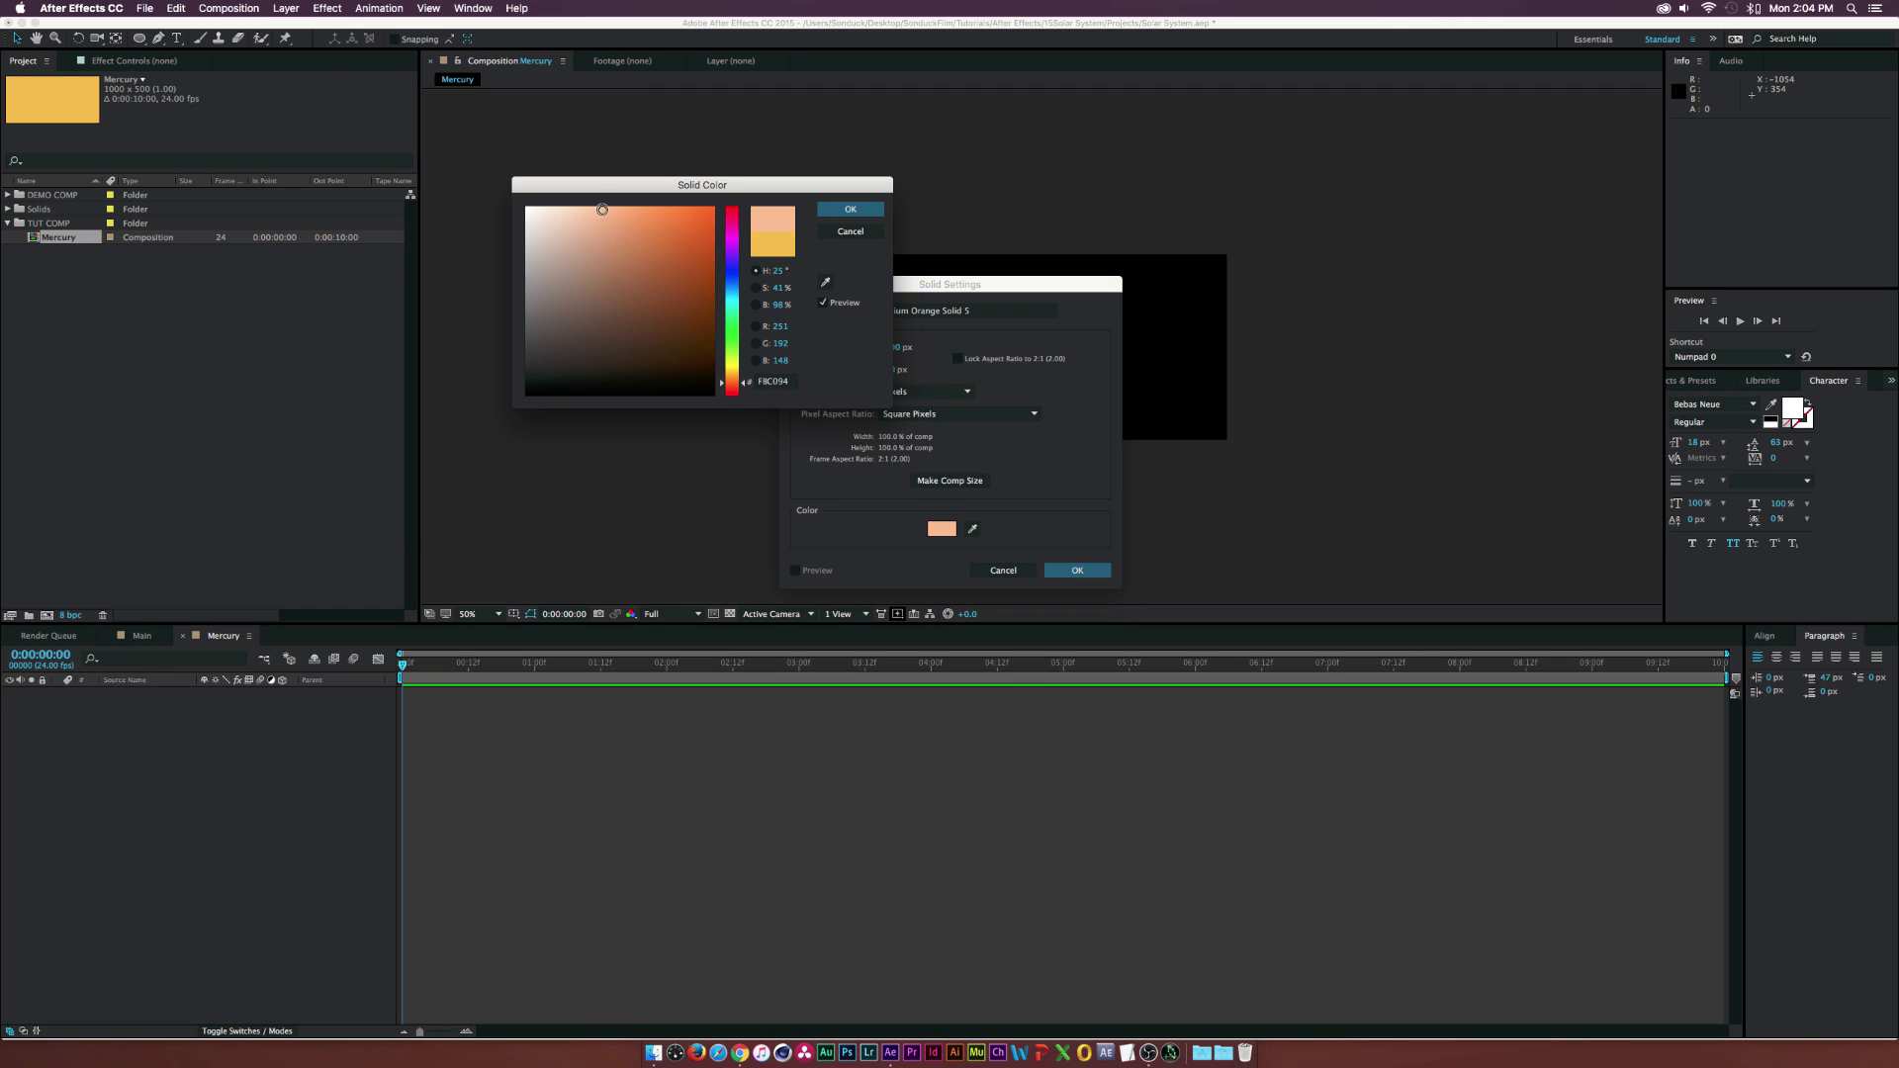
key(Return)
key(Return)
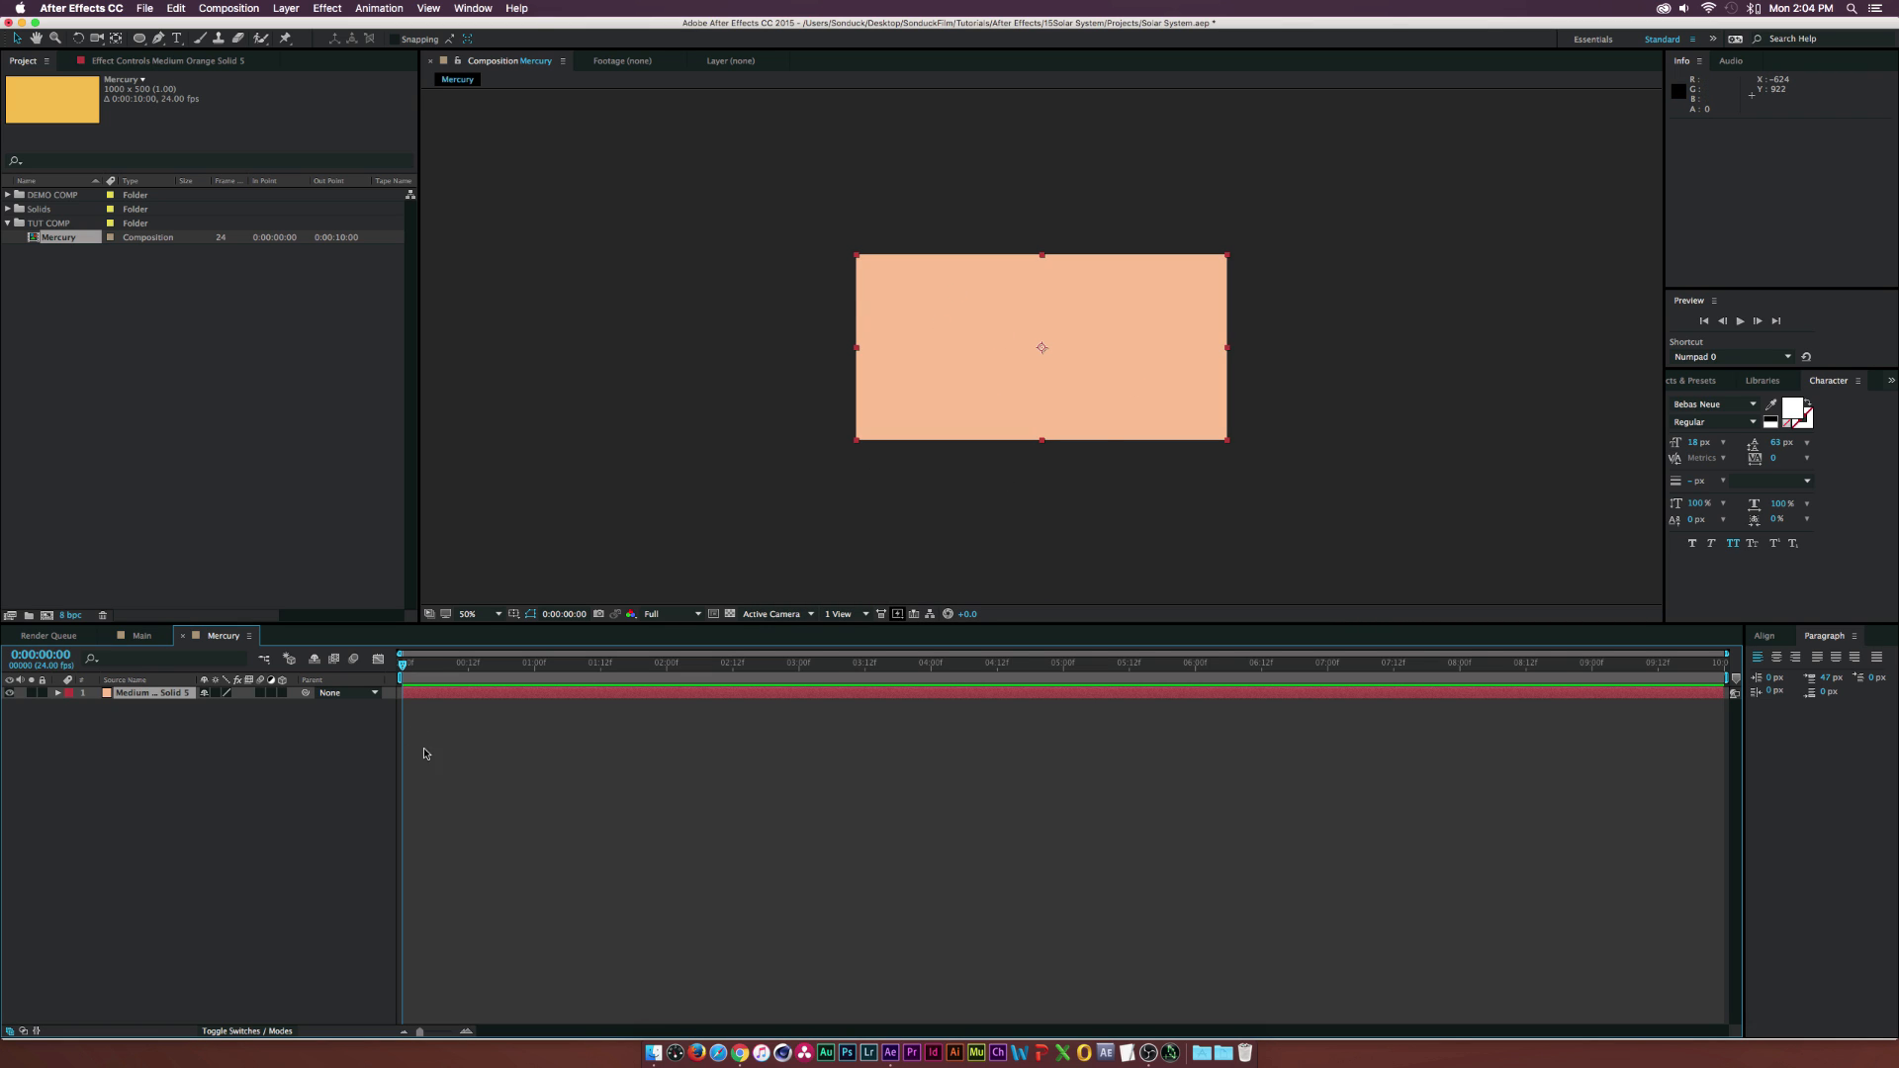
- Draw five circles of different sizes scattered across the peach solid as craters with the Ellipse tool
click(213, 805)
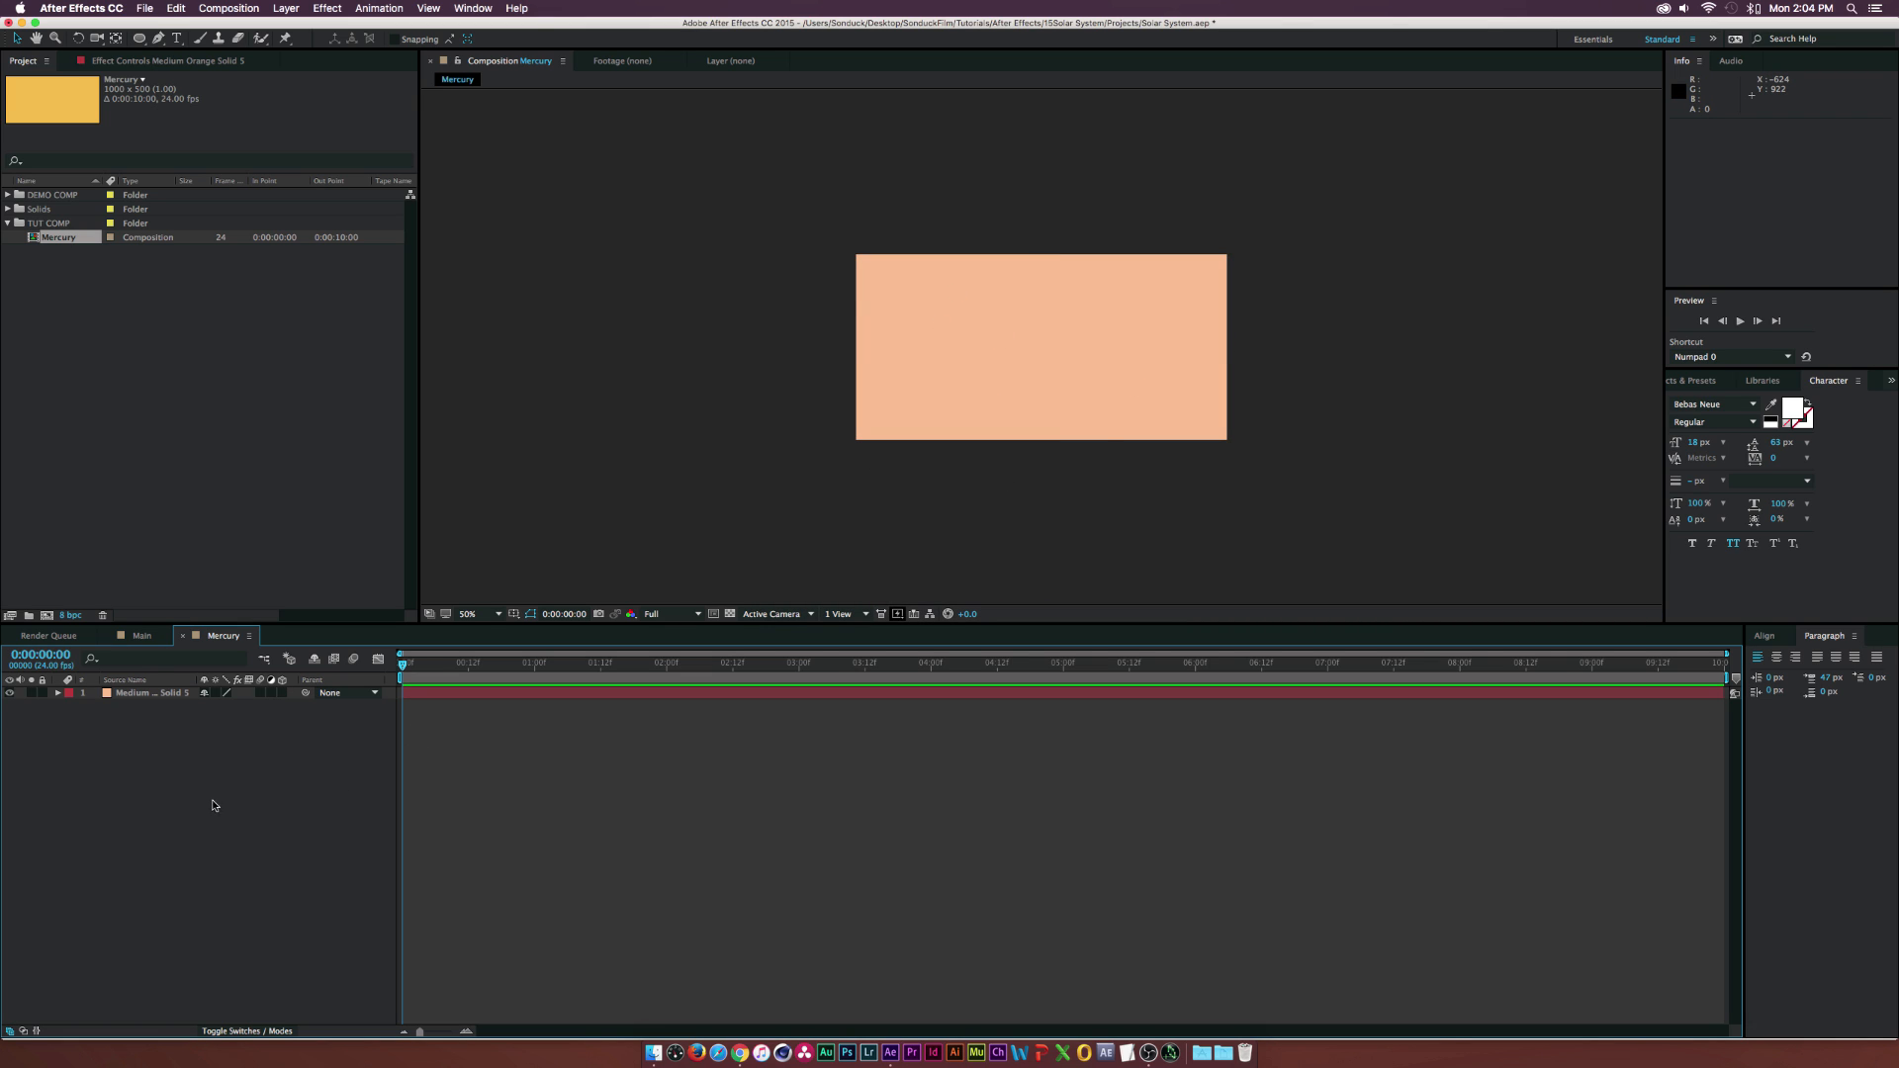
click(140, 38)
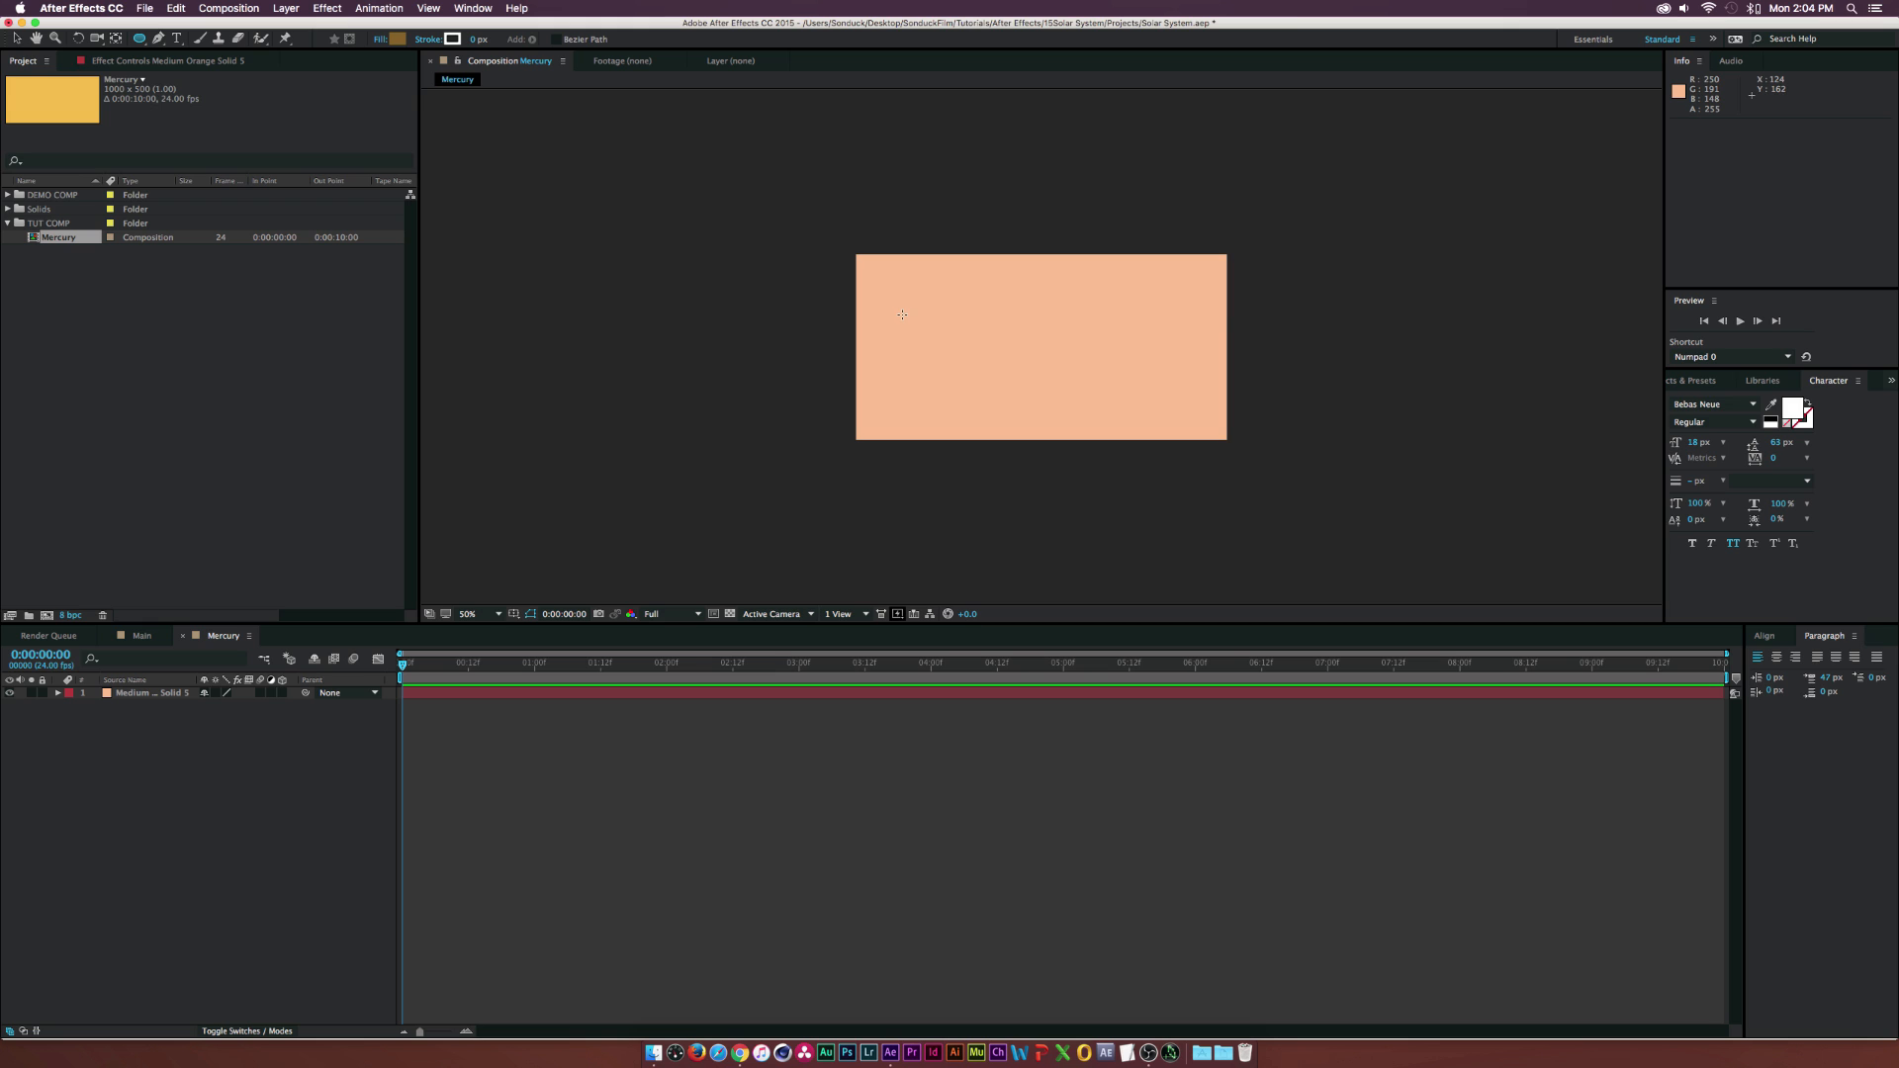
mouse_move(876, 294)
mouse_down()
mouse_move(914, 332)
mouse_move(915, 293)
mouse_up()
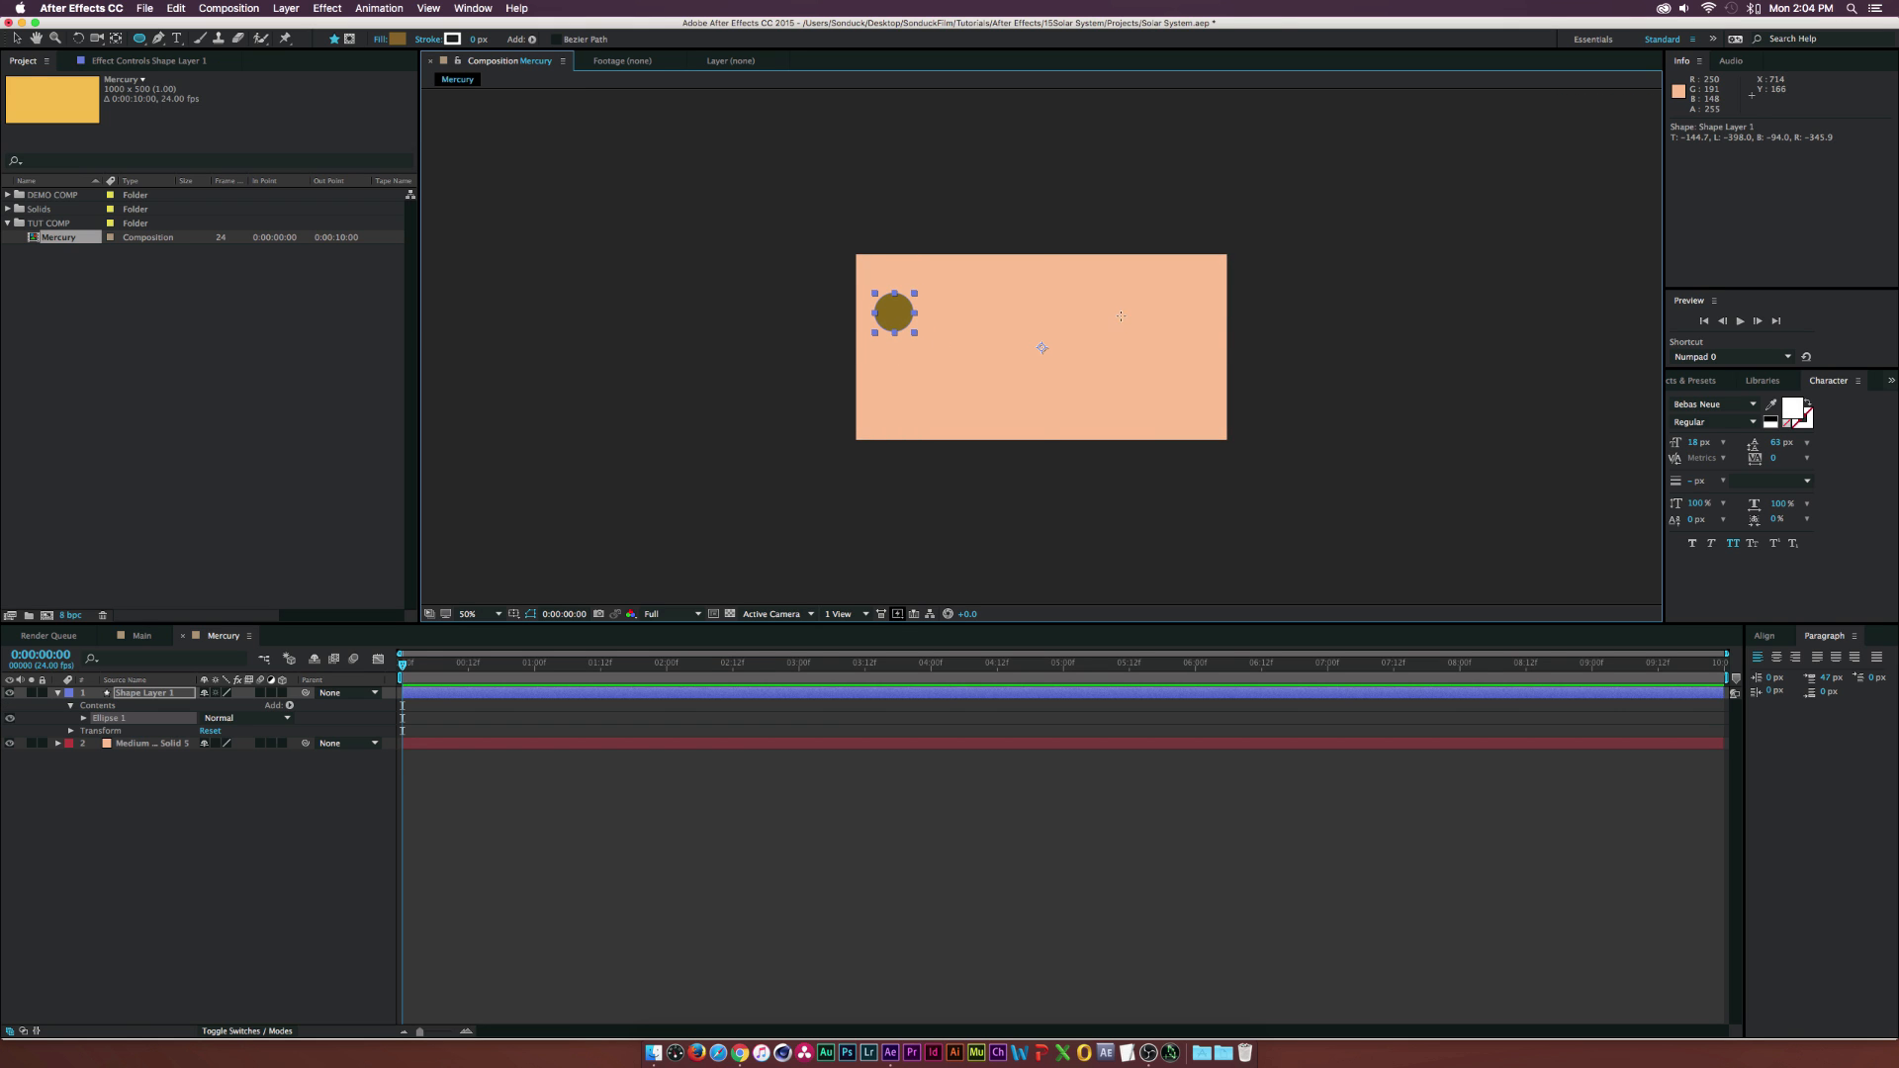
mouse_move(1121, 324)
mouse_down()
mouse_move(1135, 308)
mouse_move(1121, 329)
mouse_move(1136, 345)
mouse_up()
key(super+z)
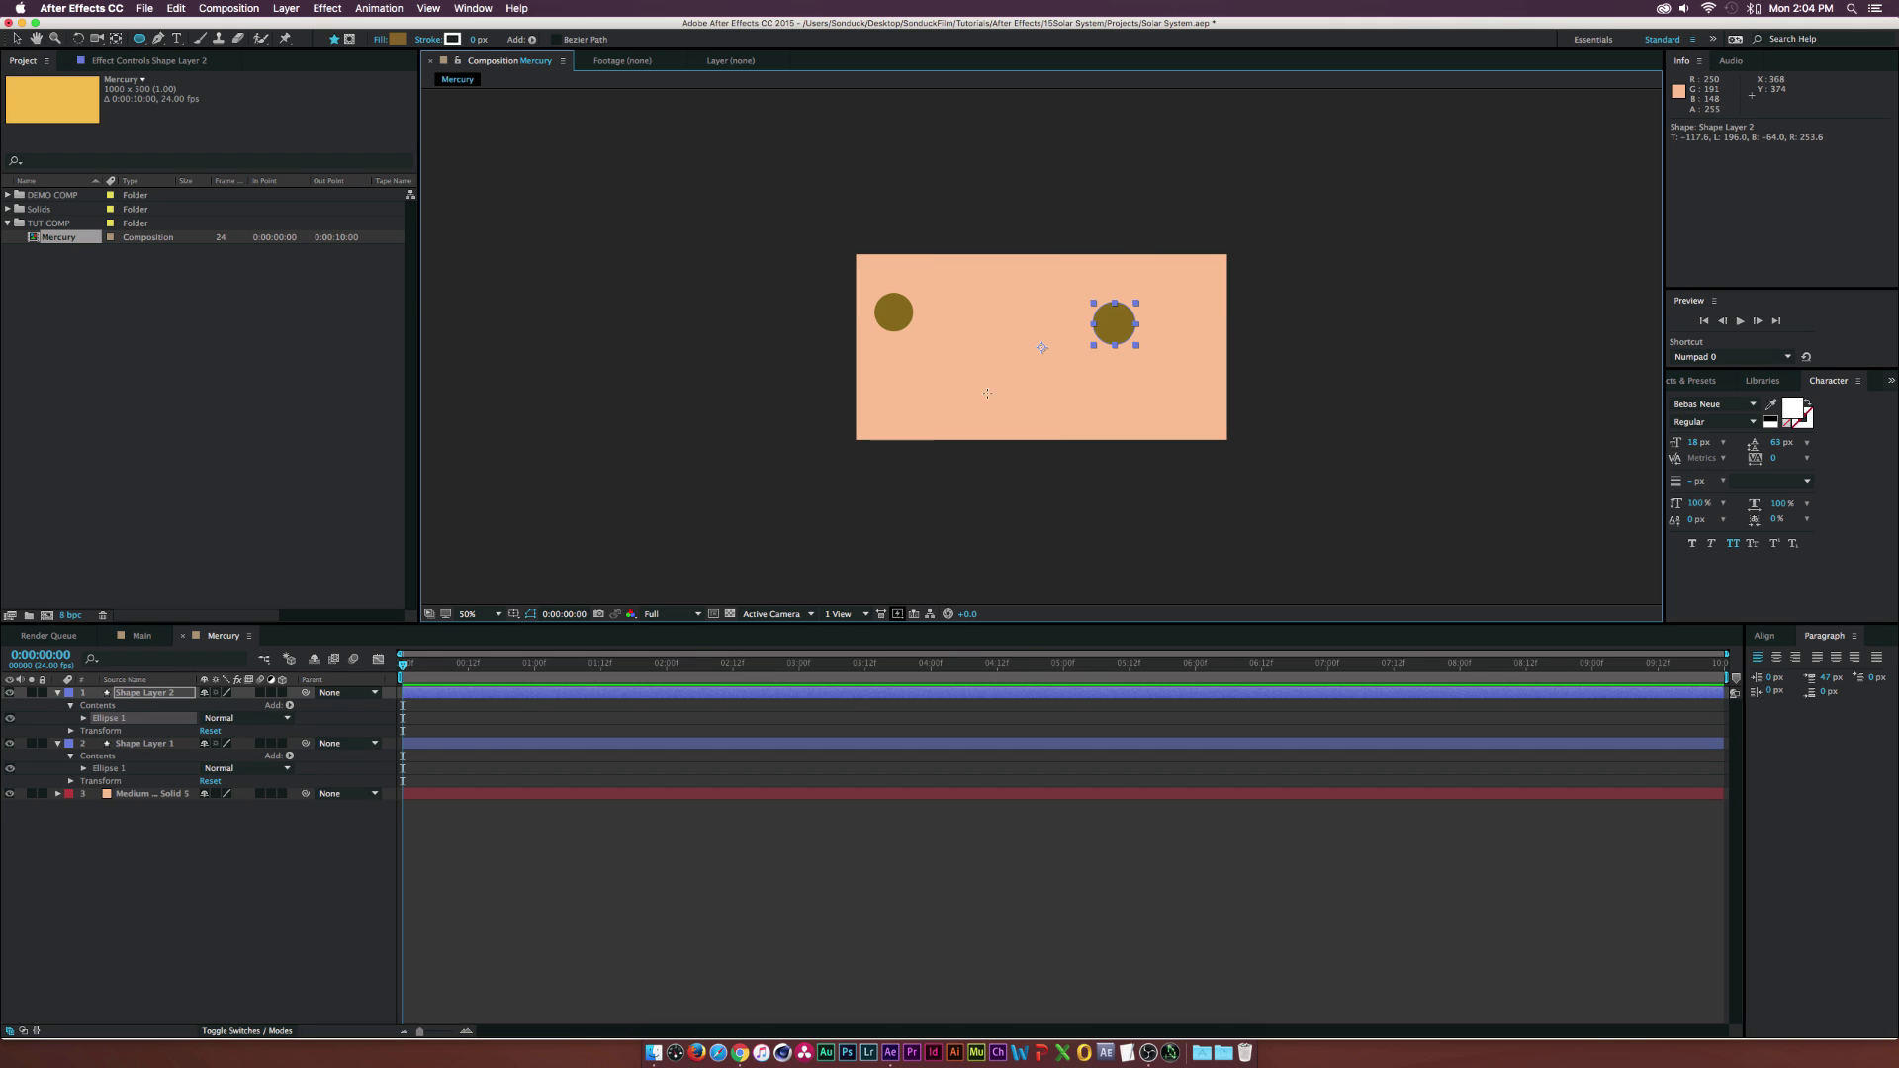
drag(965, 403, 983, 376)
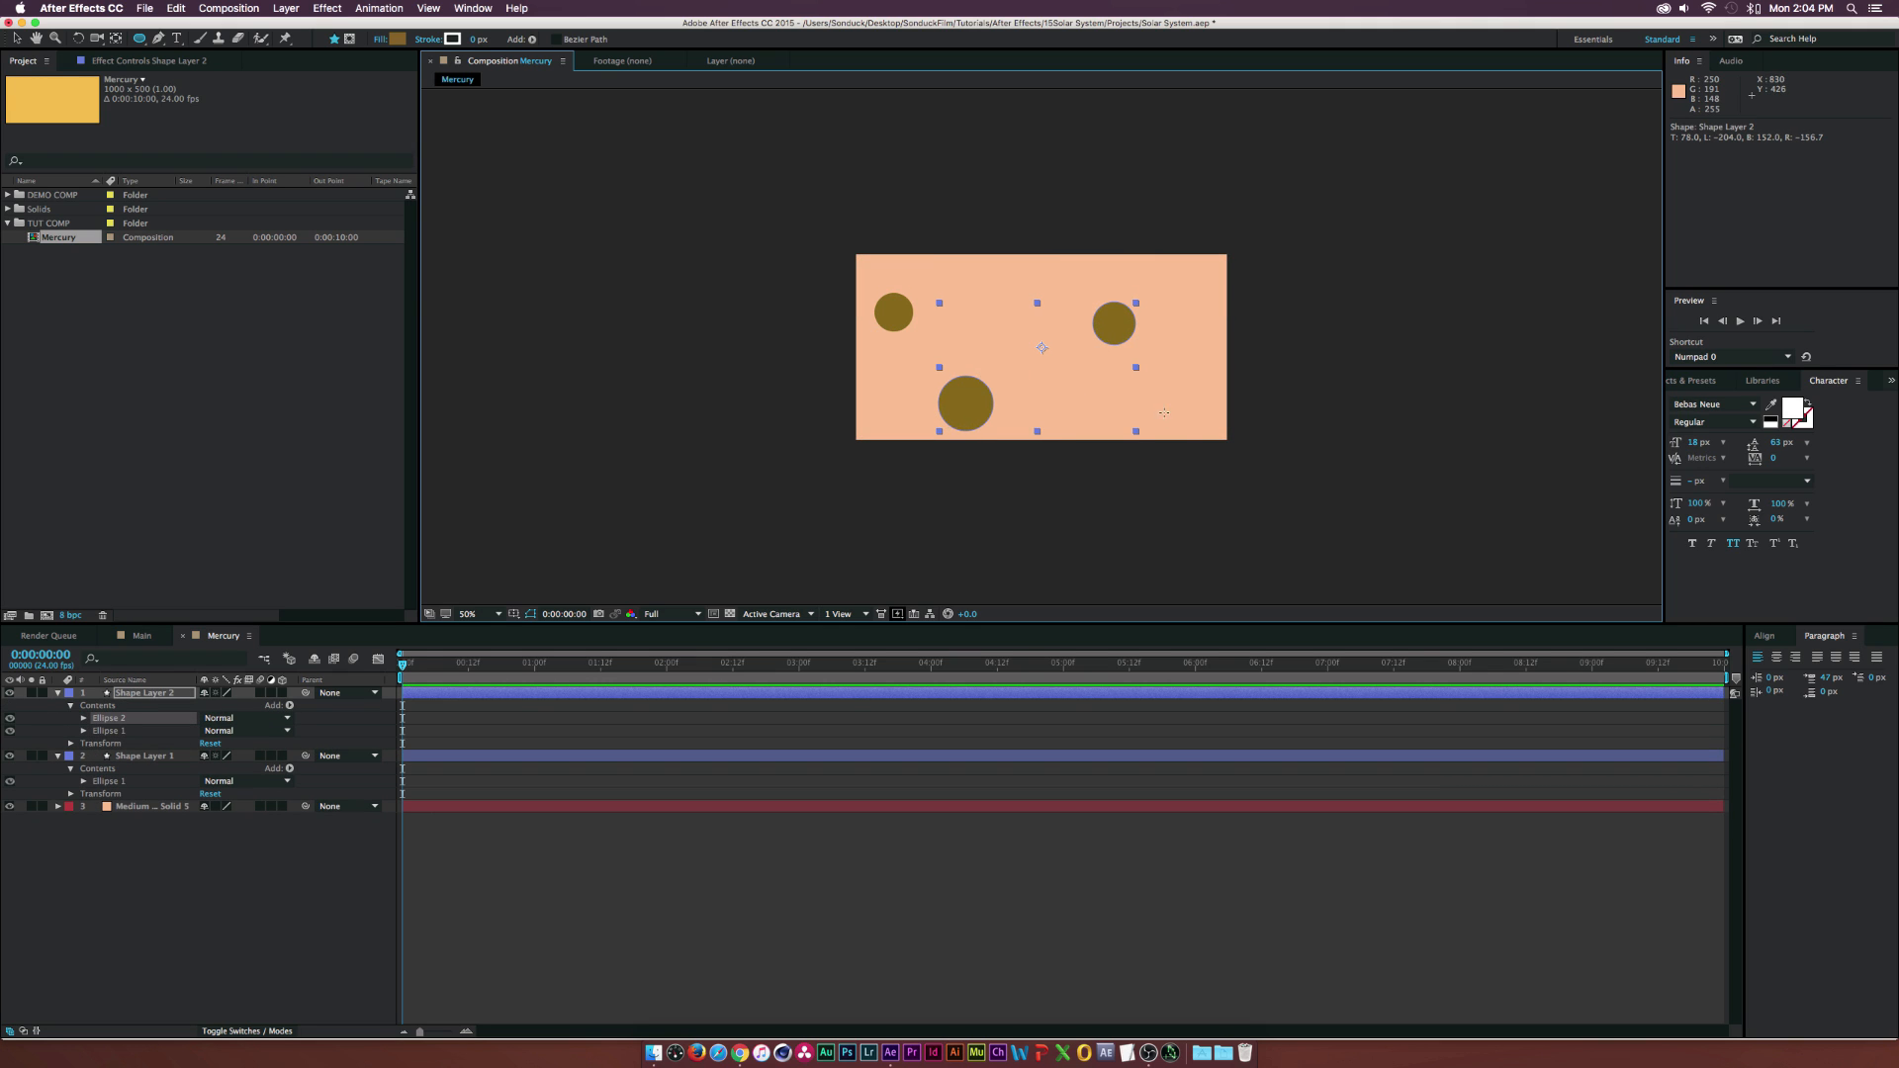
drag(1164, 412, 1189, 389)
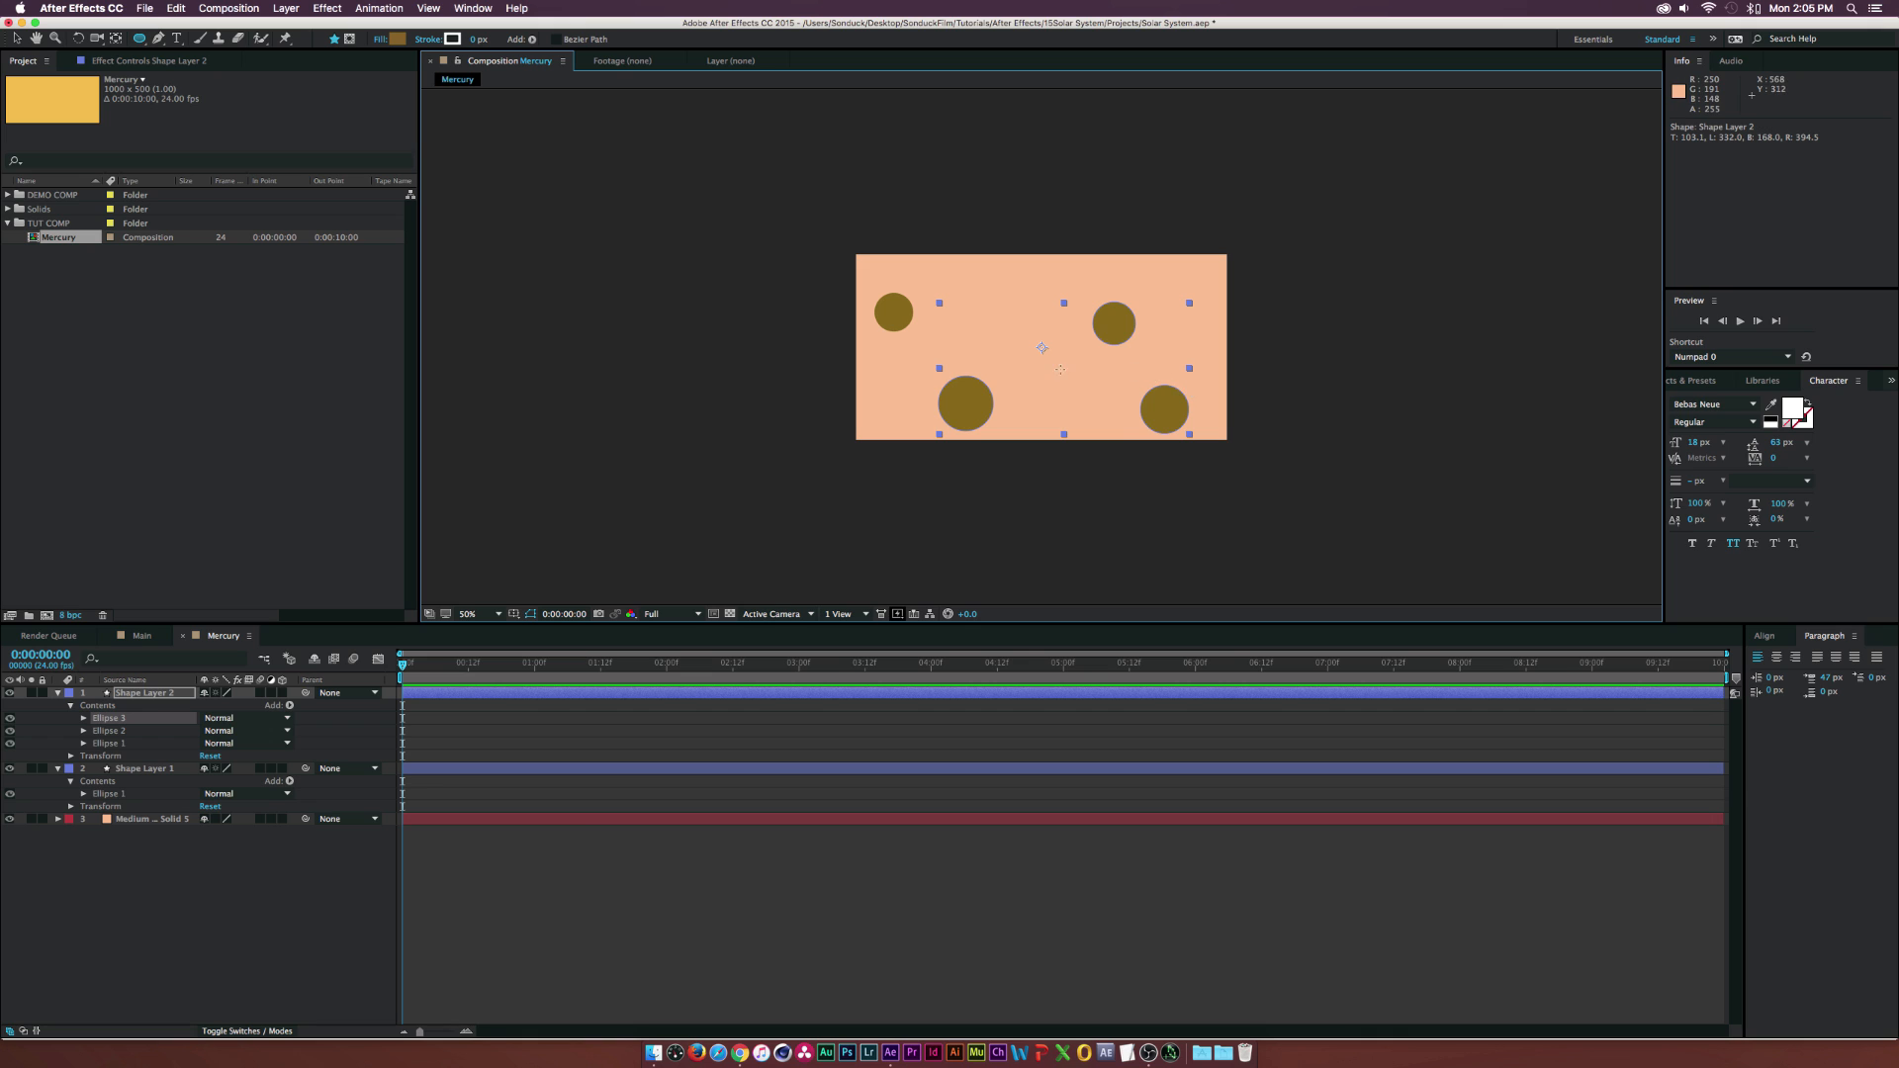
drag(1016, 344, 1028, 358)
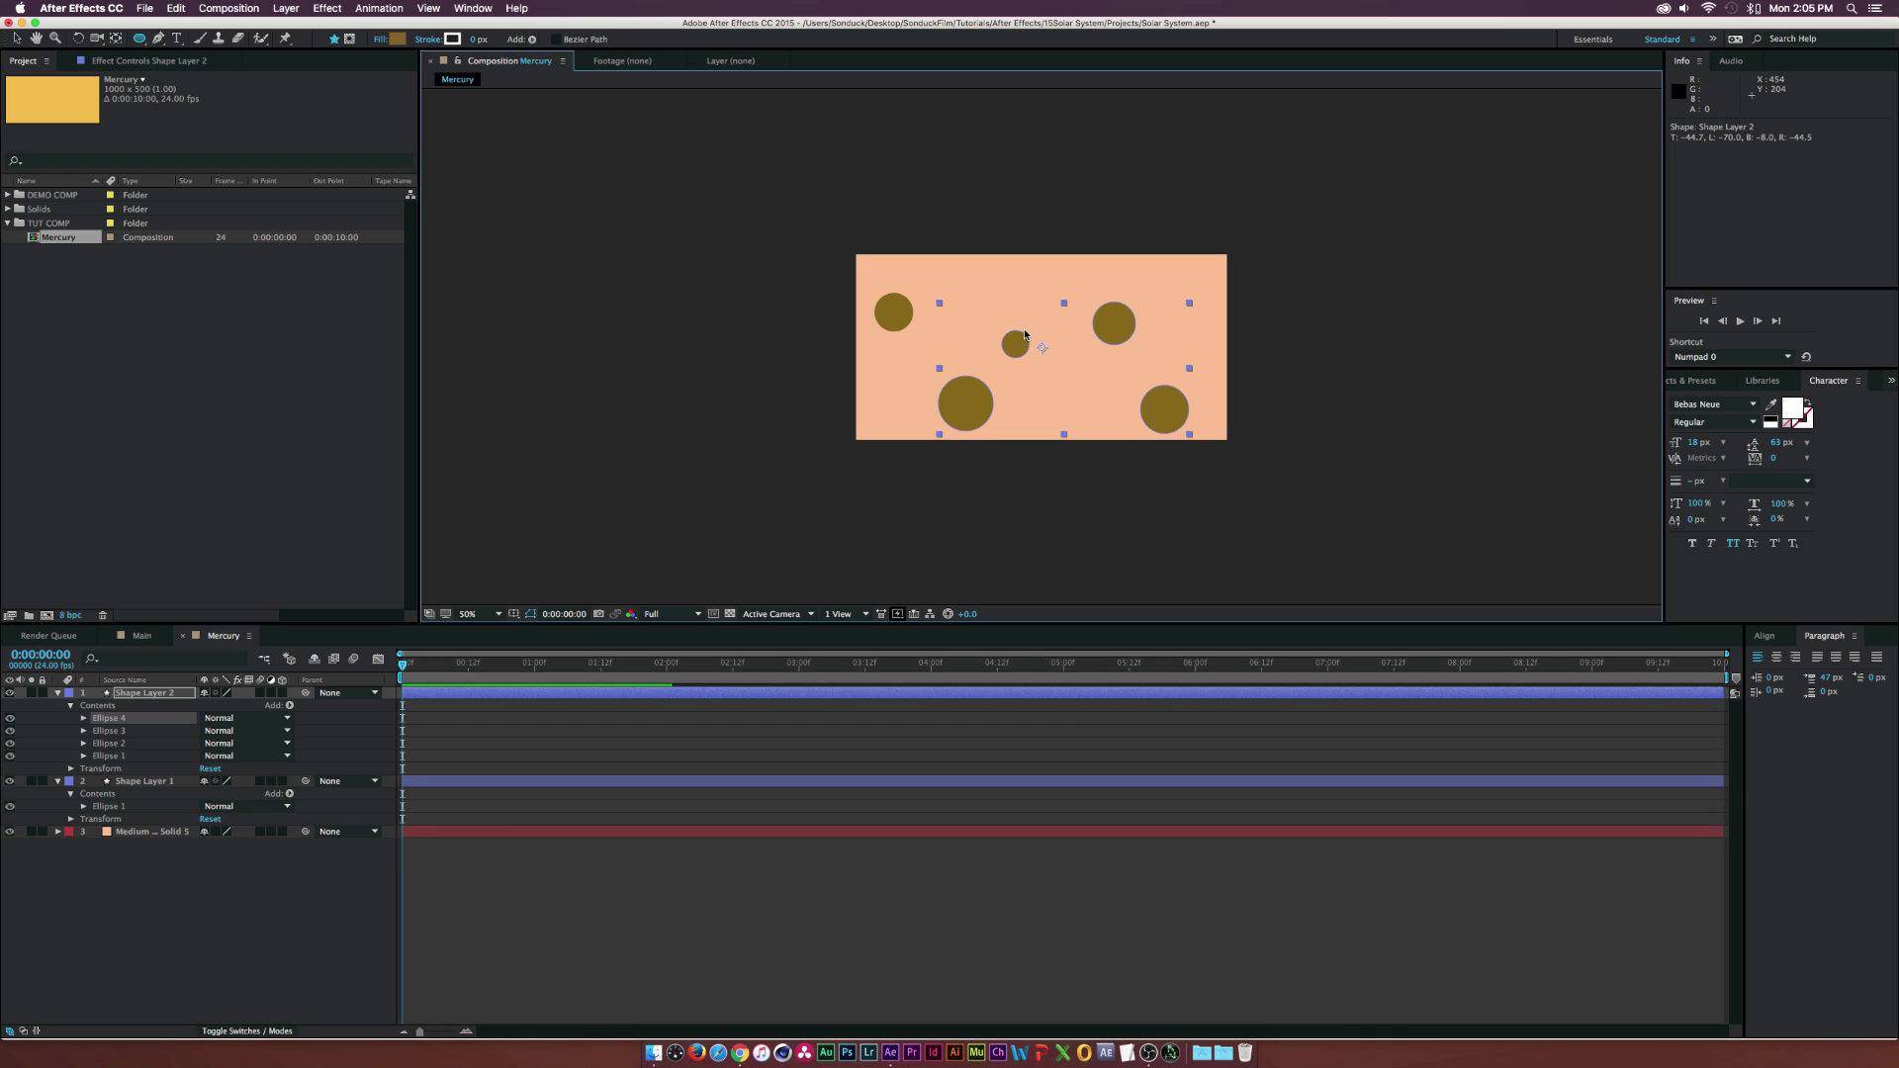
- Set the fill of the smallest circle near the centre to rust red B45322
click(398, 40)
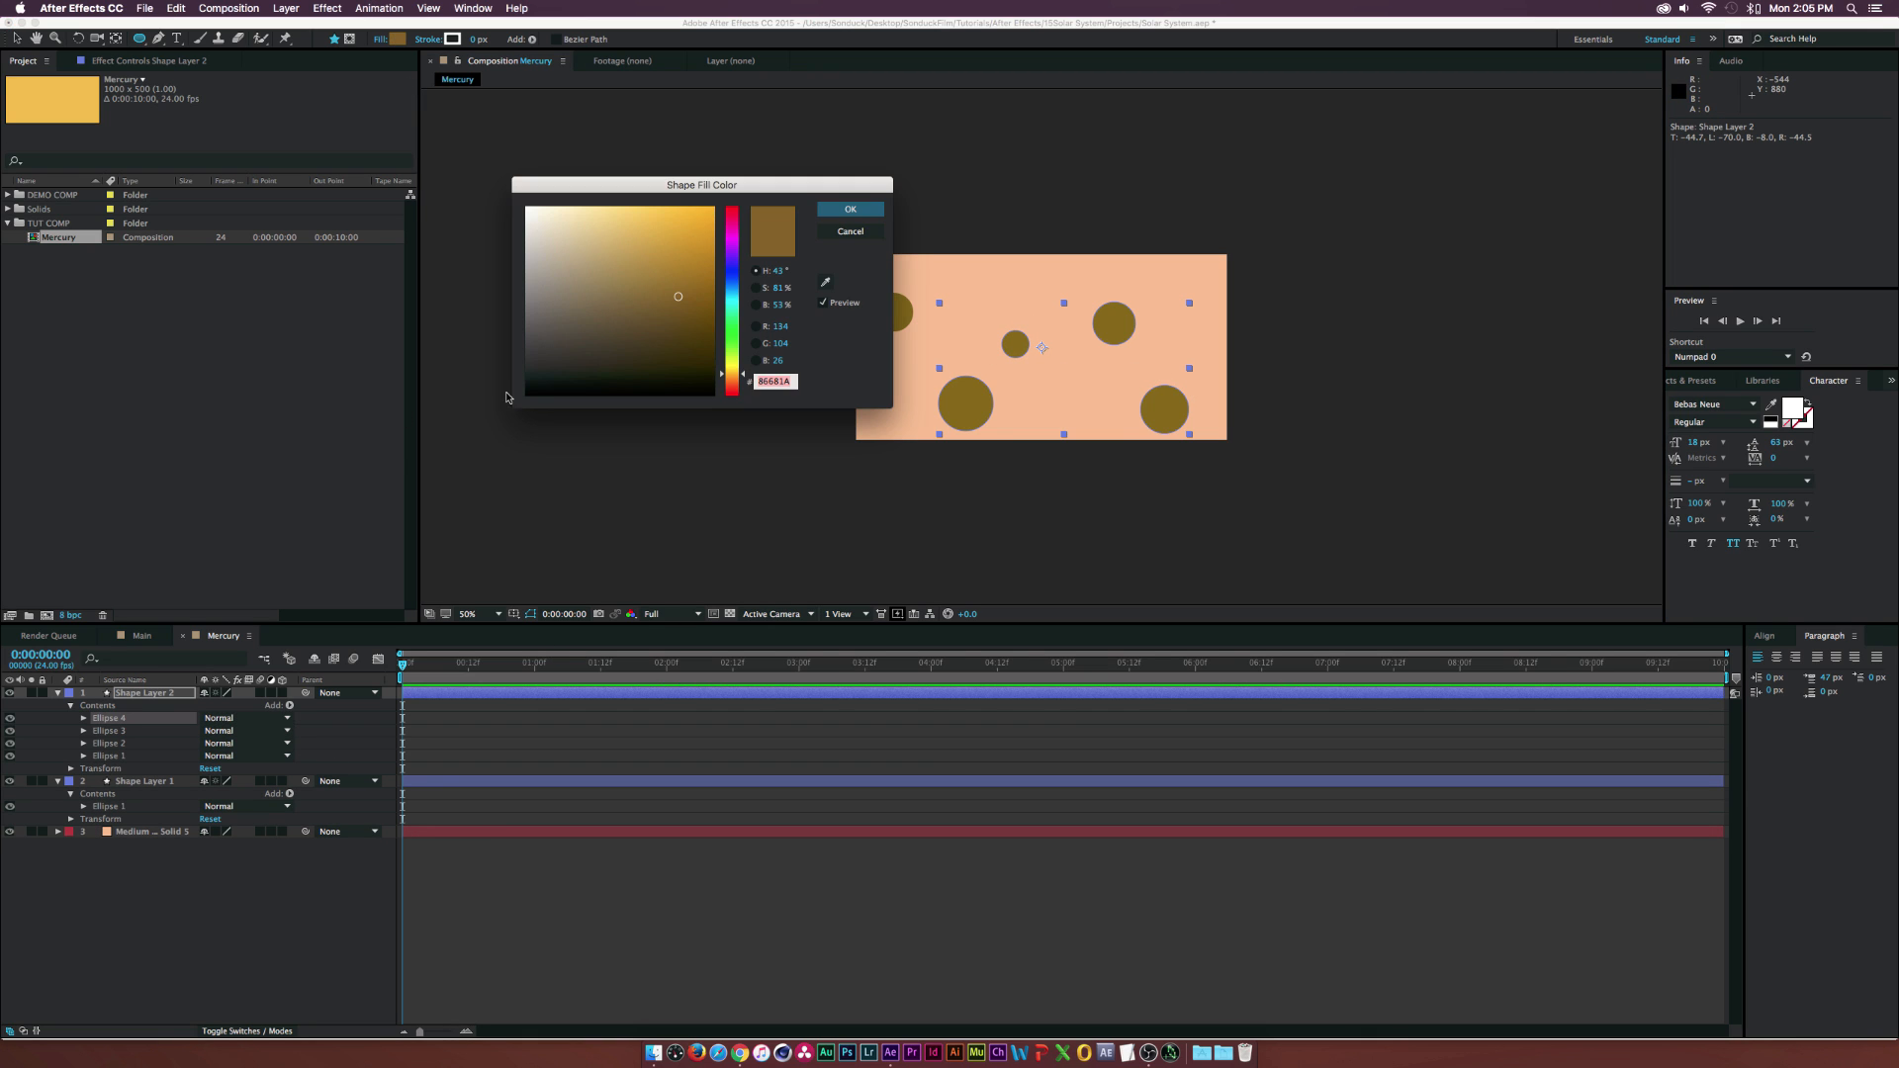
click(630, 252)
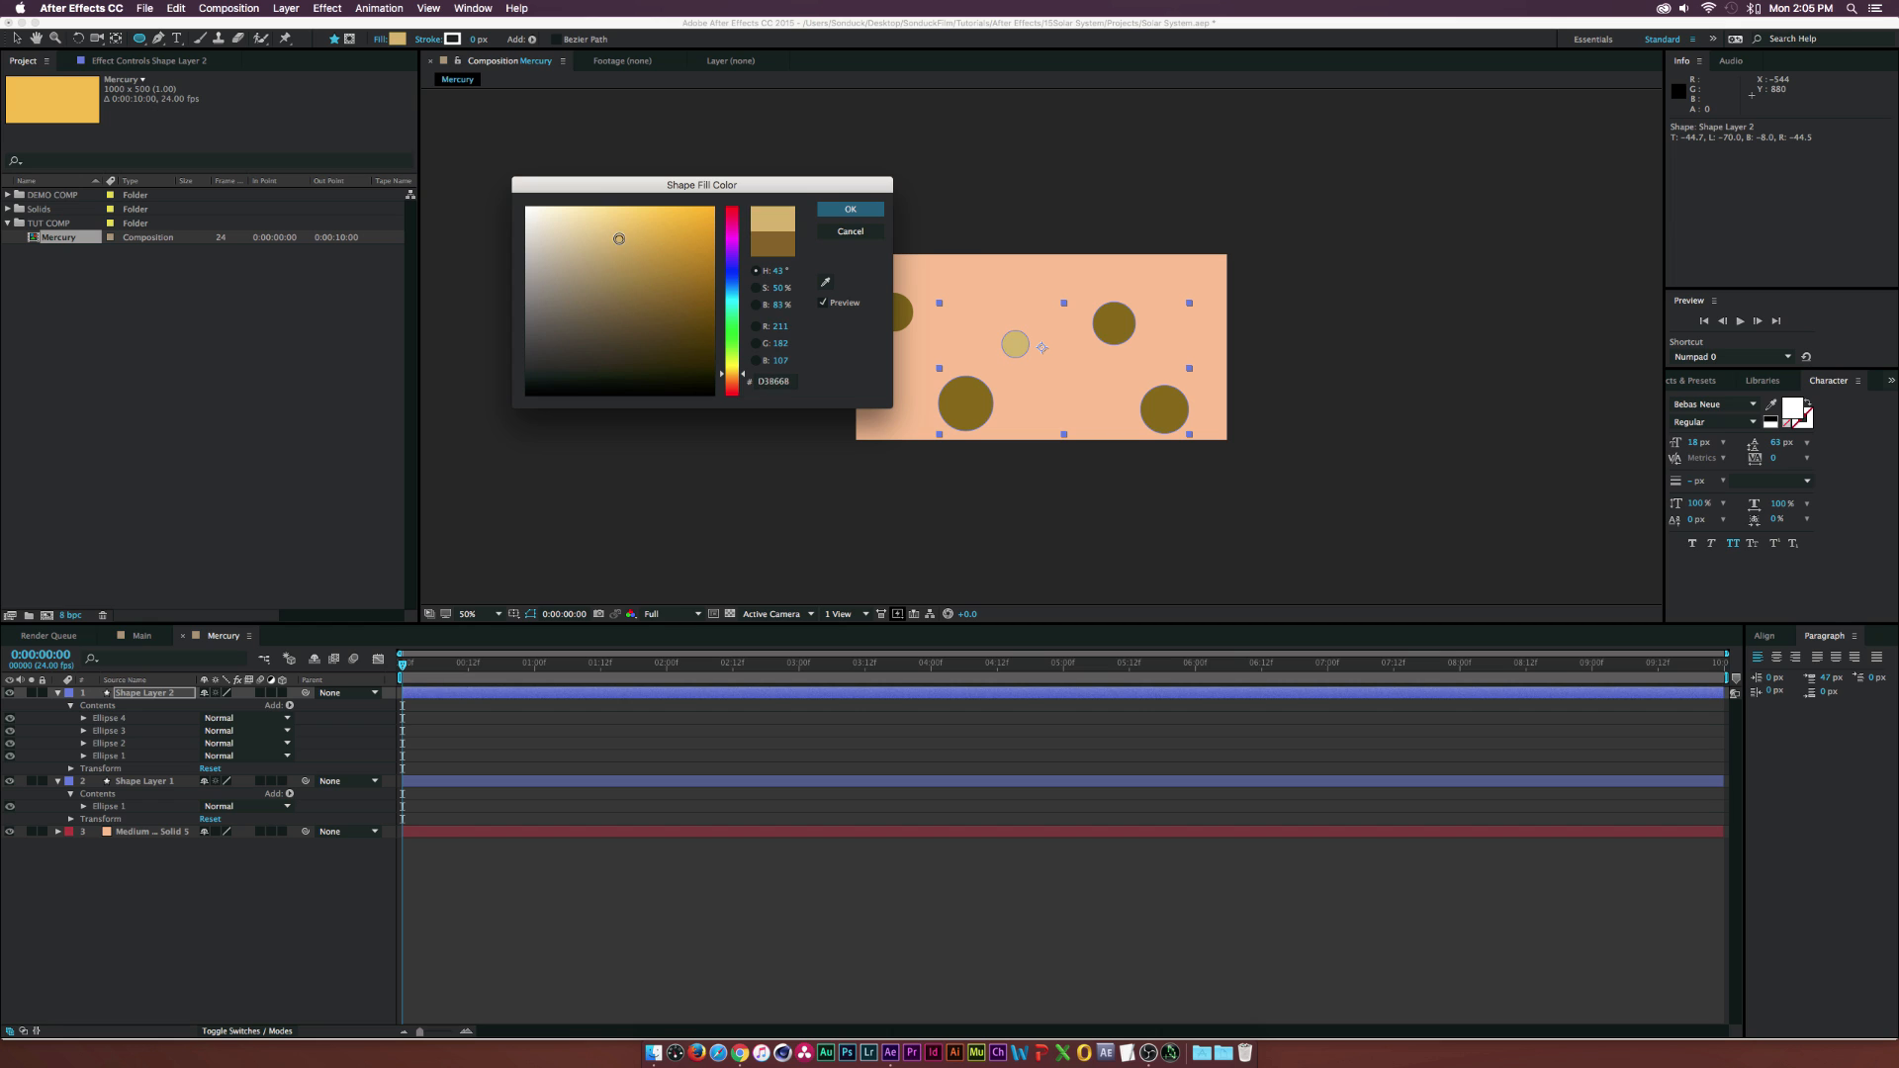
click(737, 386)
click(687, 261)
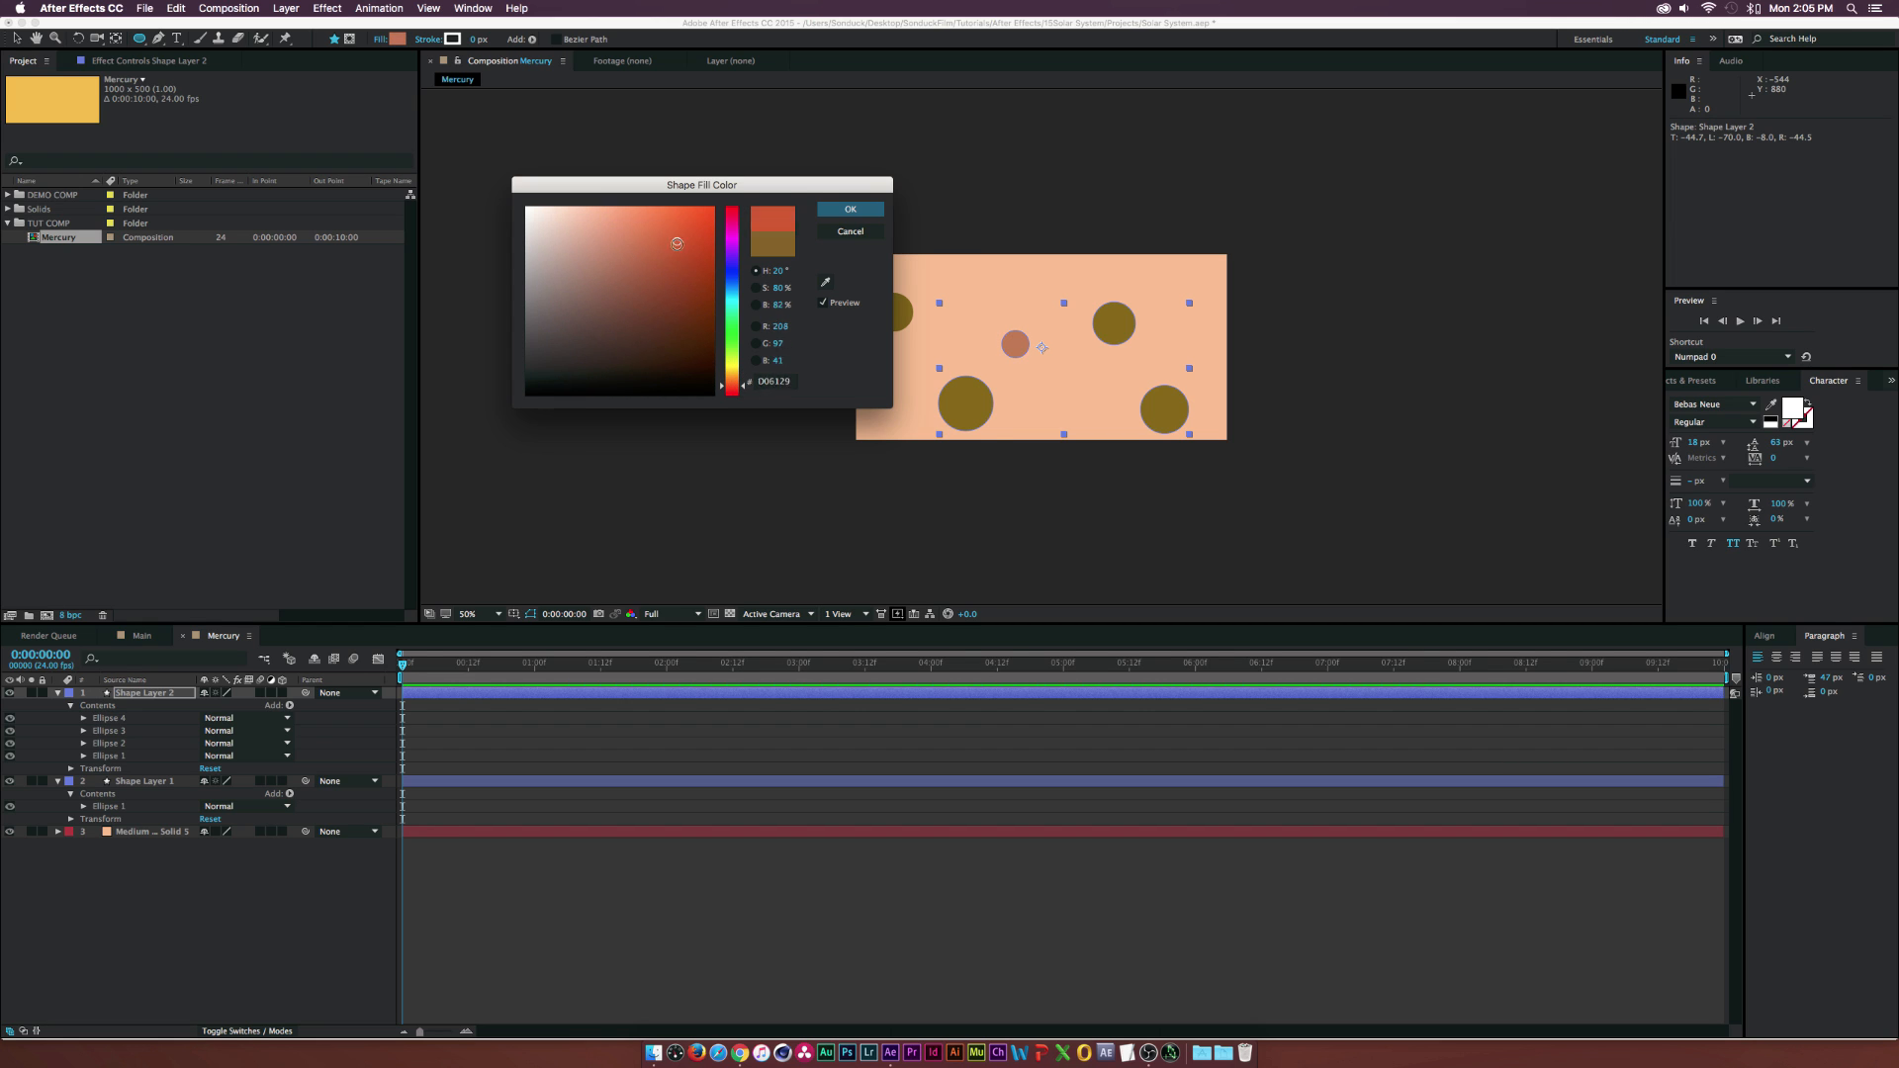
click(850, 209)
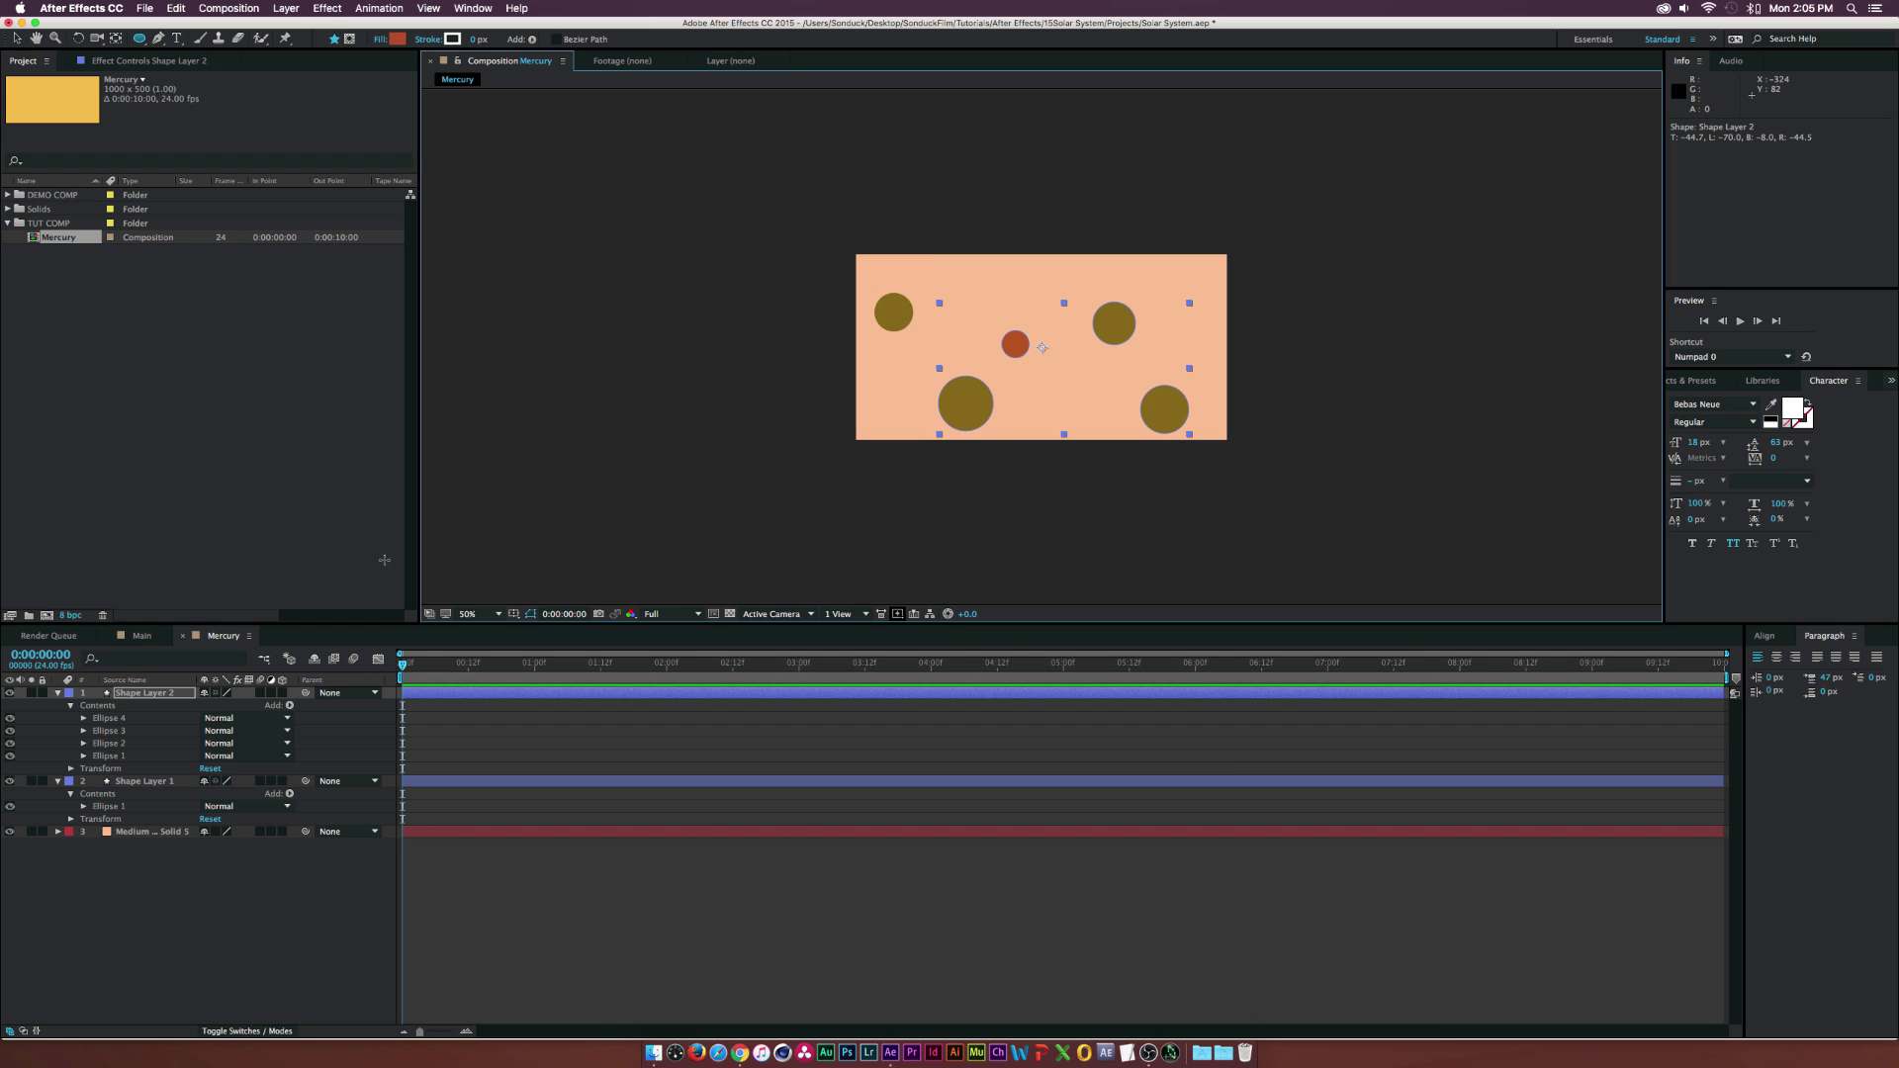
- Change the fill of all four ellipses in Shape Layer 2 to brown 945638
click(129, 731)
shift+click(119, 757)
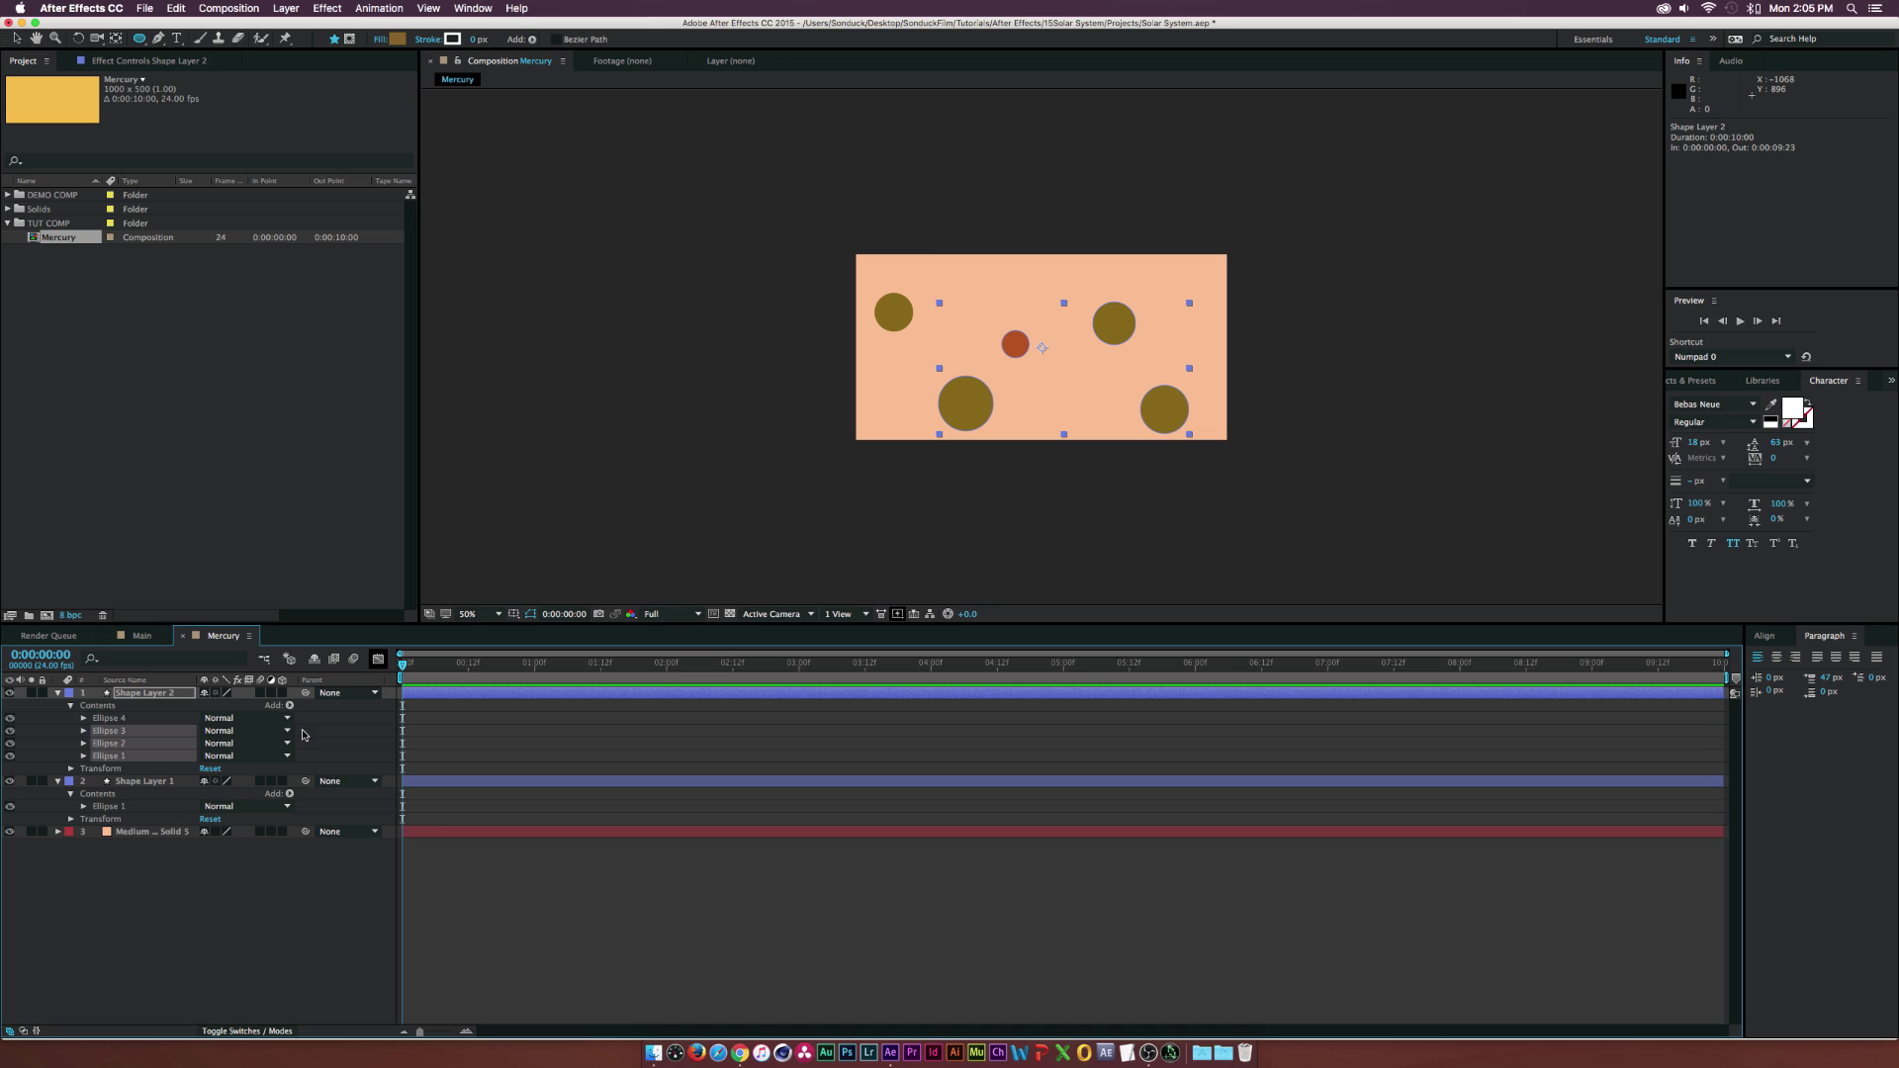
shift+click(116, 719)
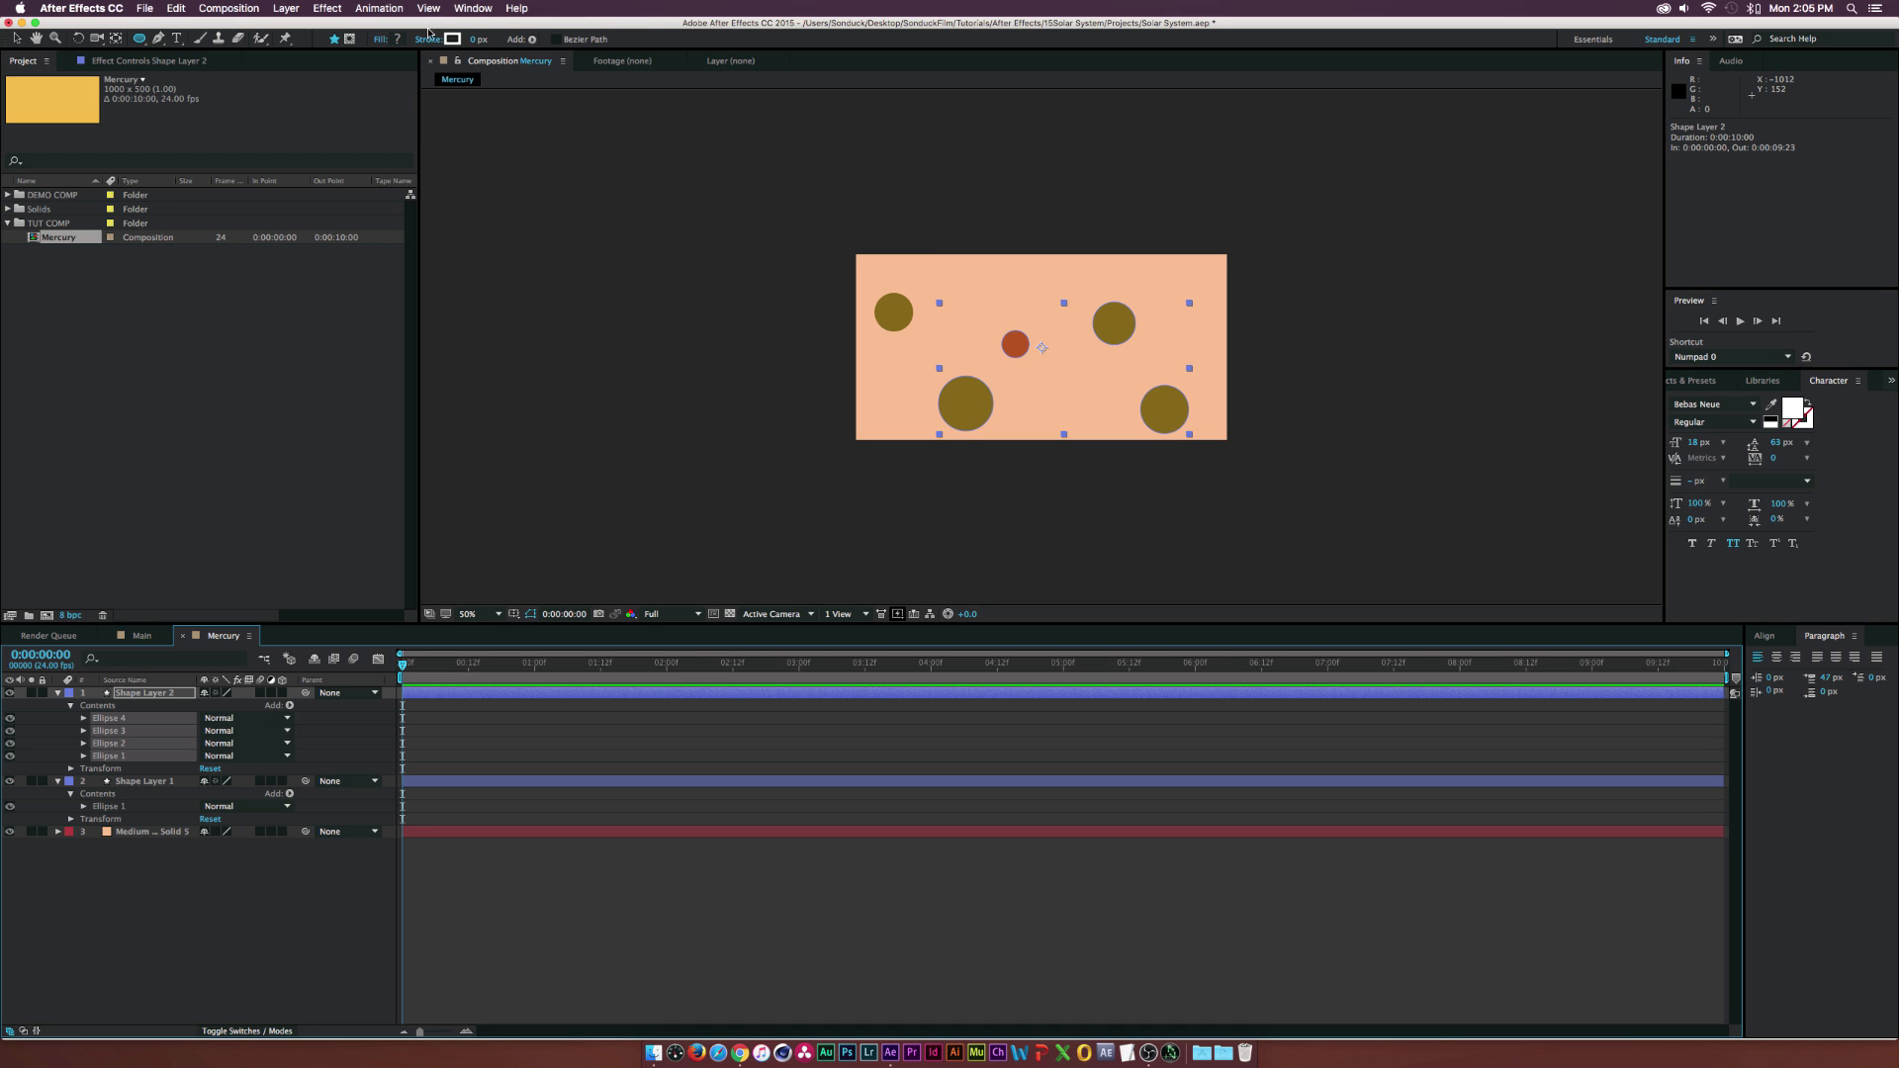
click(397, 38)
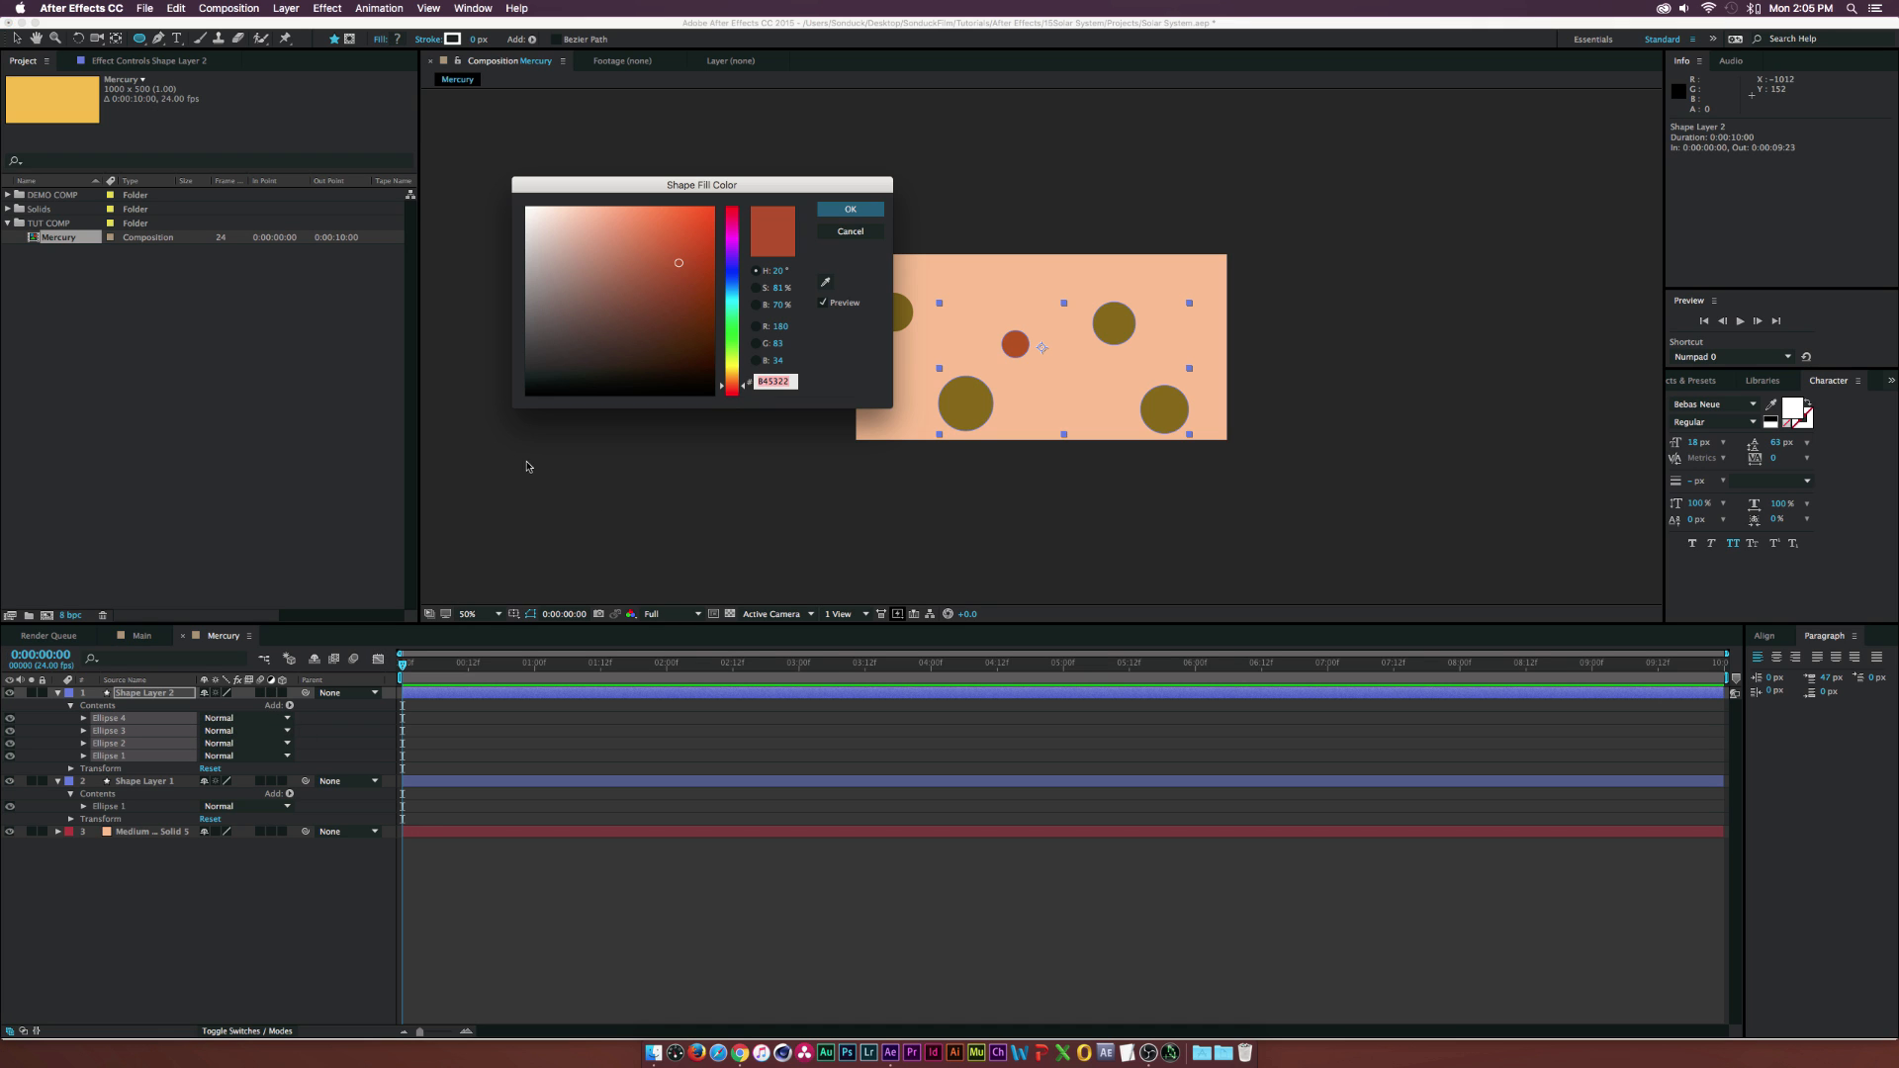
click(825, 283)
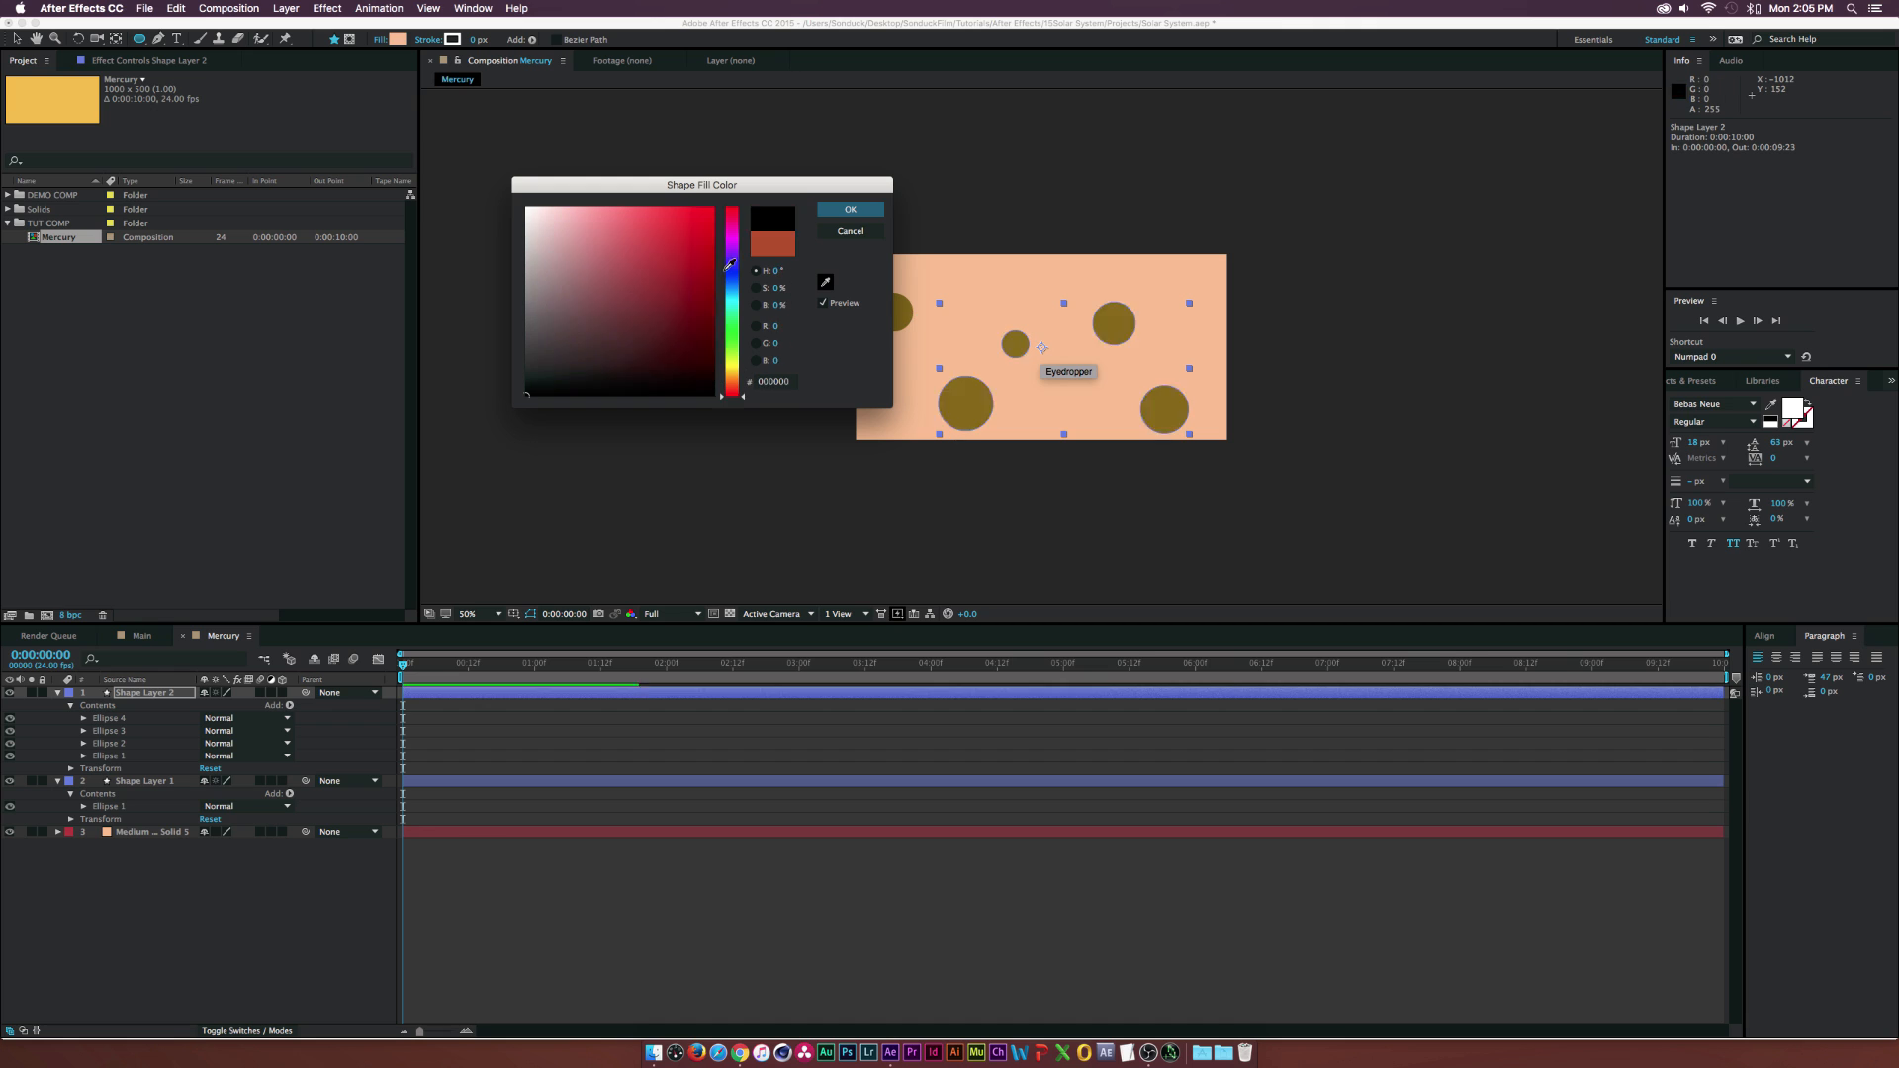
click(665, 297)
drag(730, 364, 732, 386)
click(596, 234)
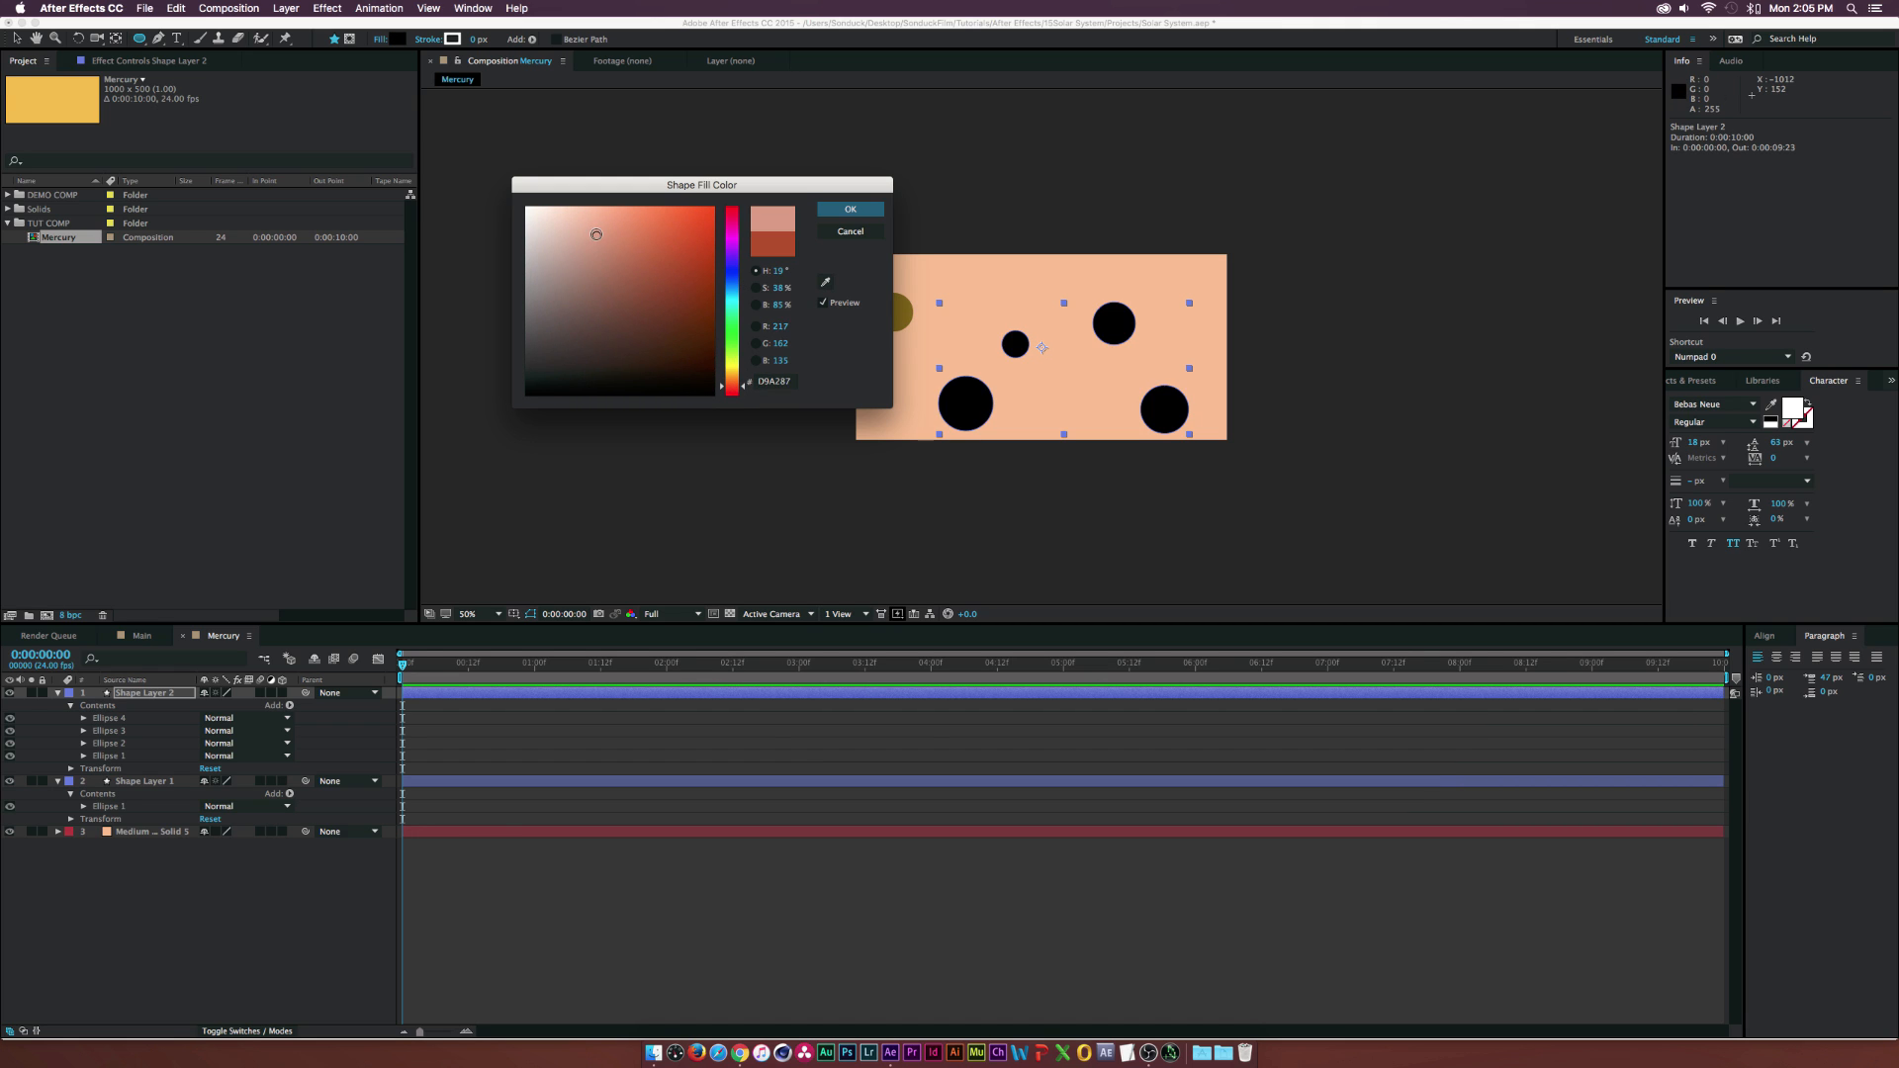
drag(597, 234, 643, 286)
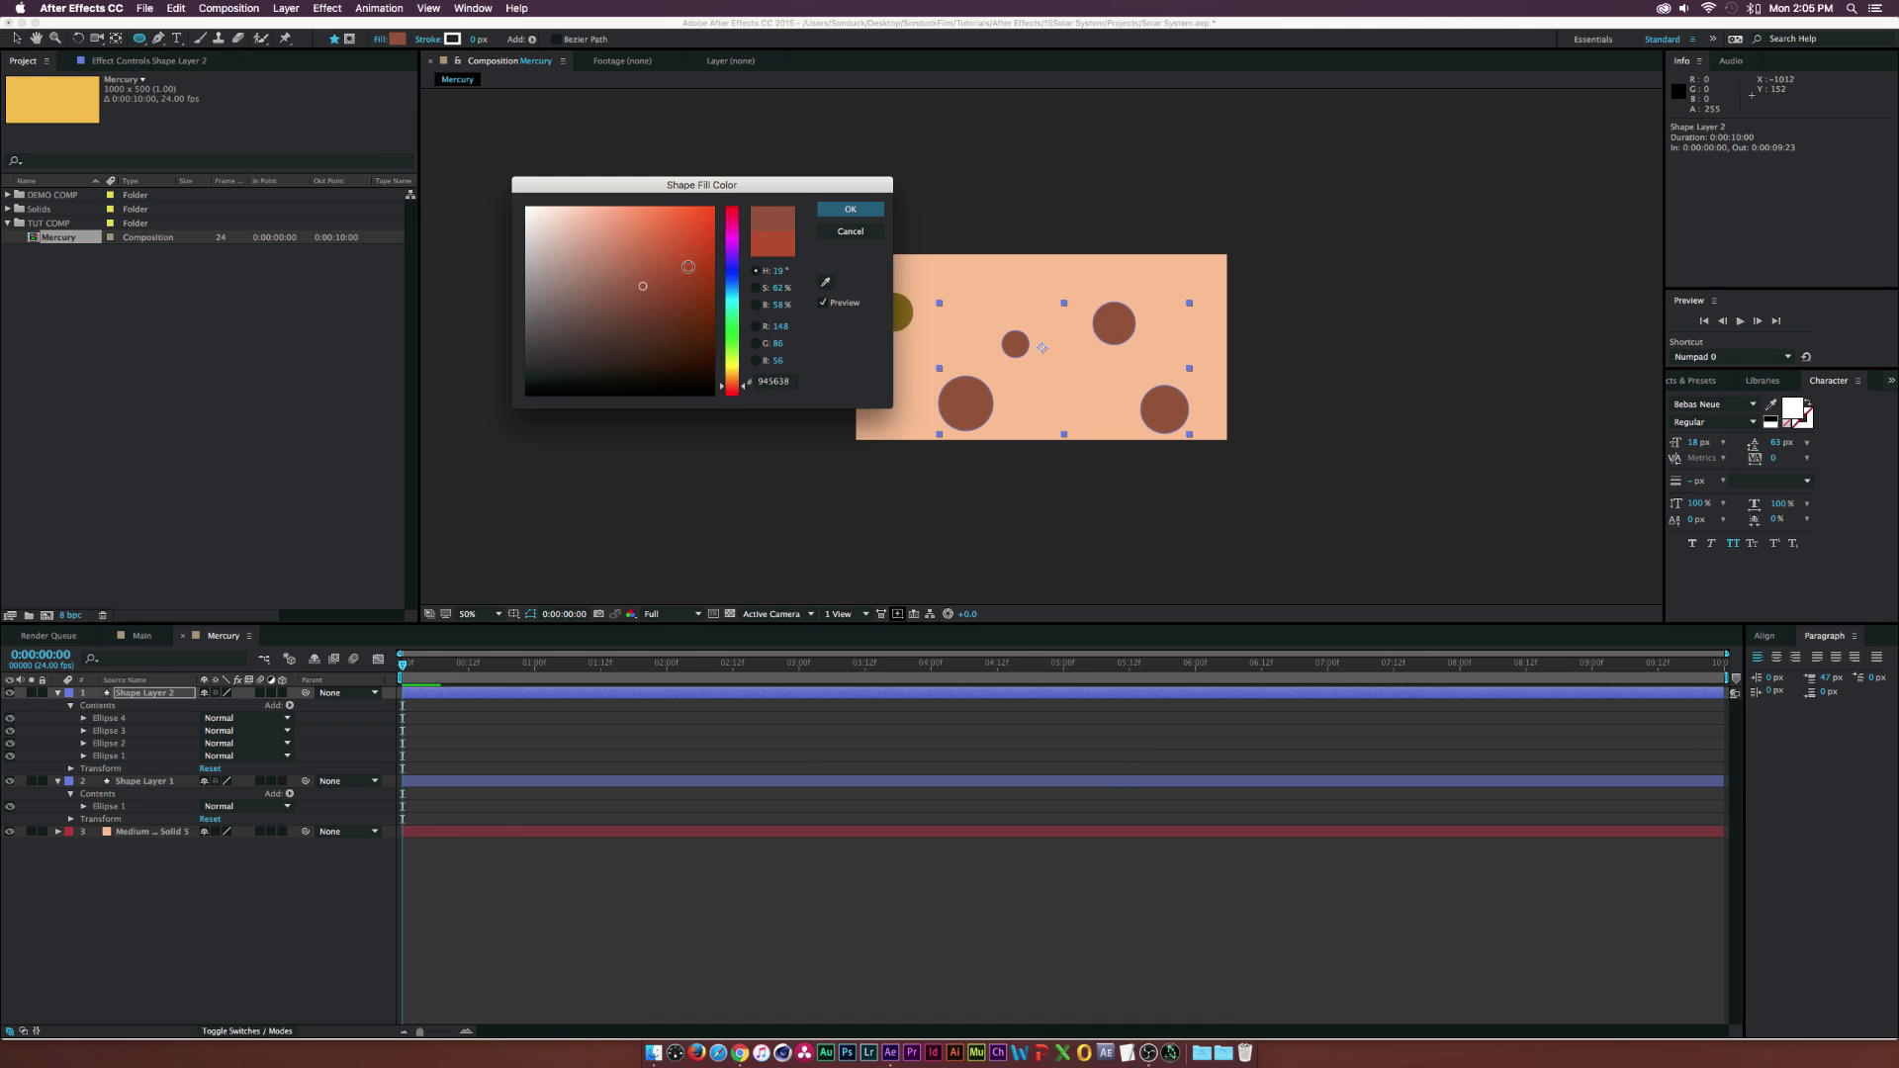
click(850, 209)
click(187, 882)
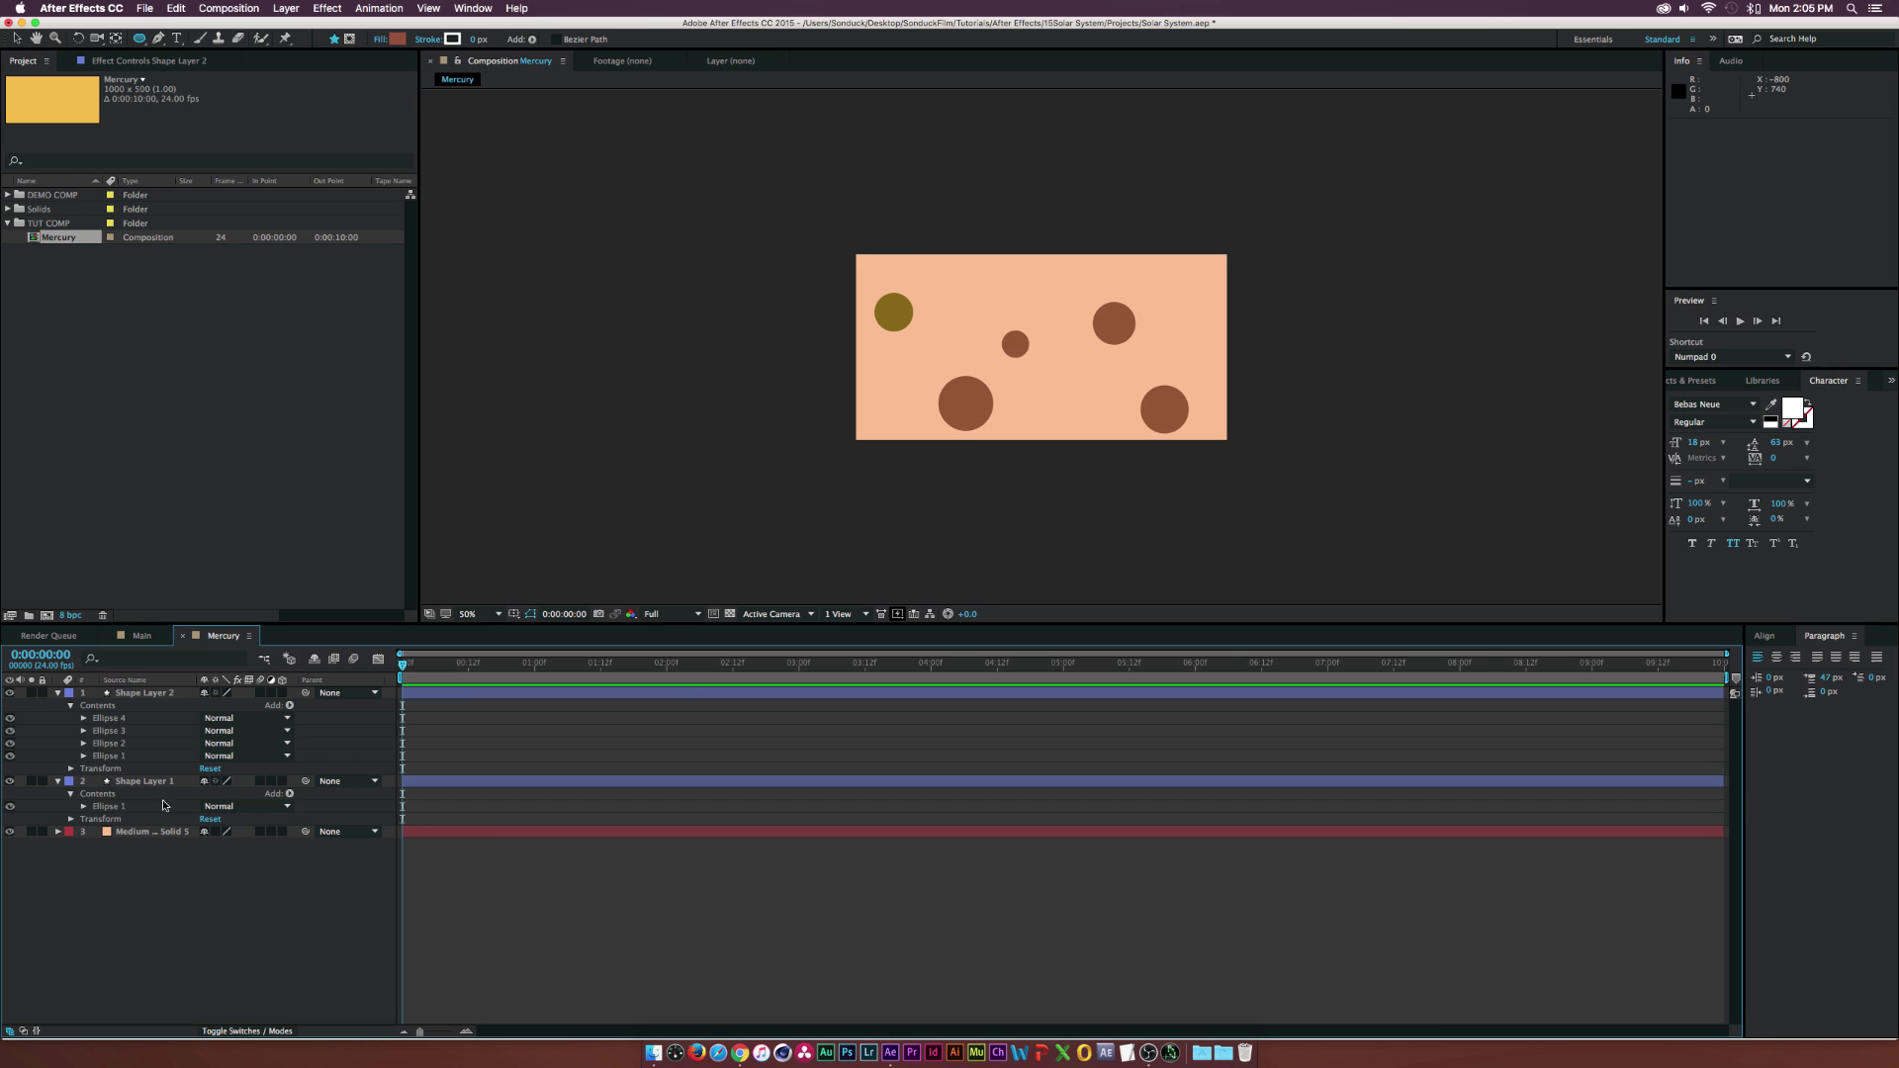
- Delete Shape Layer 1 with its single olive circle
click(111, 743)
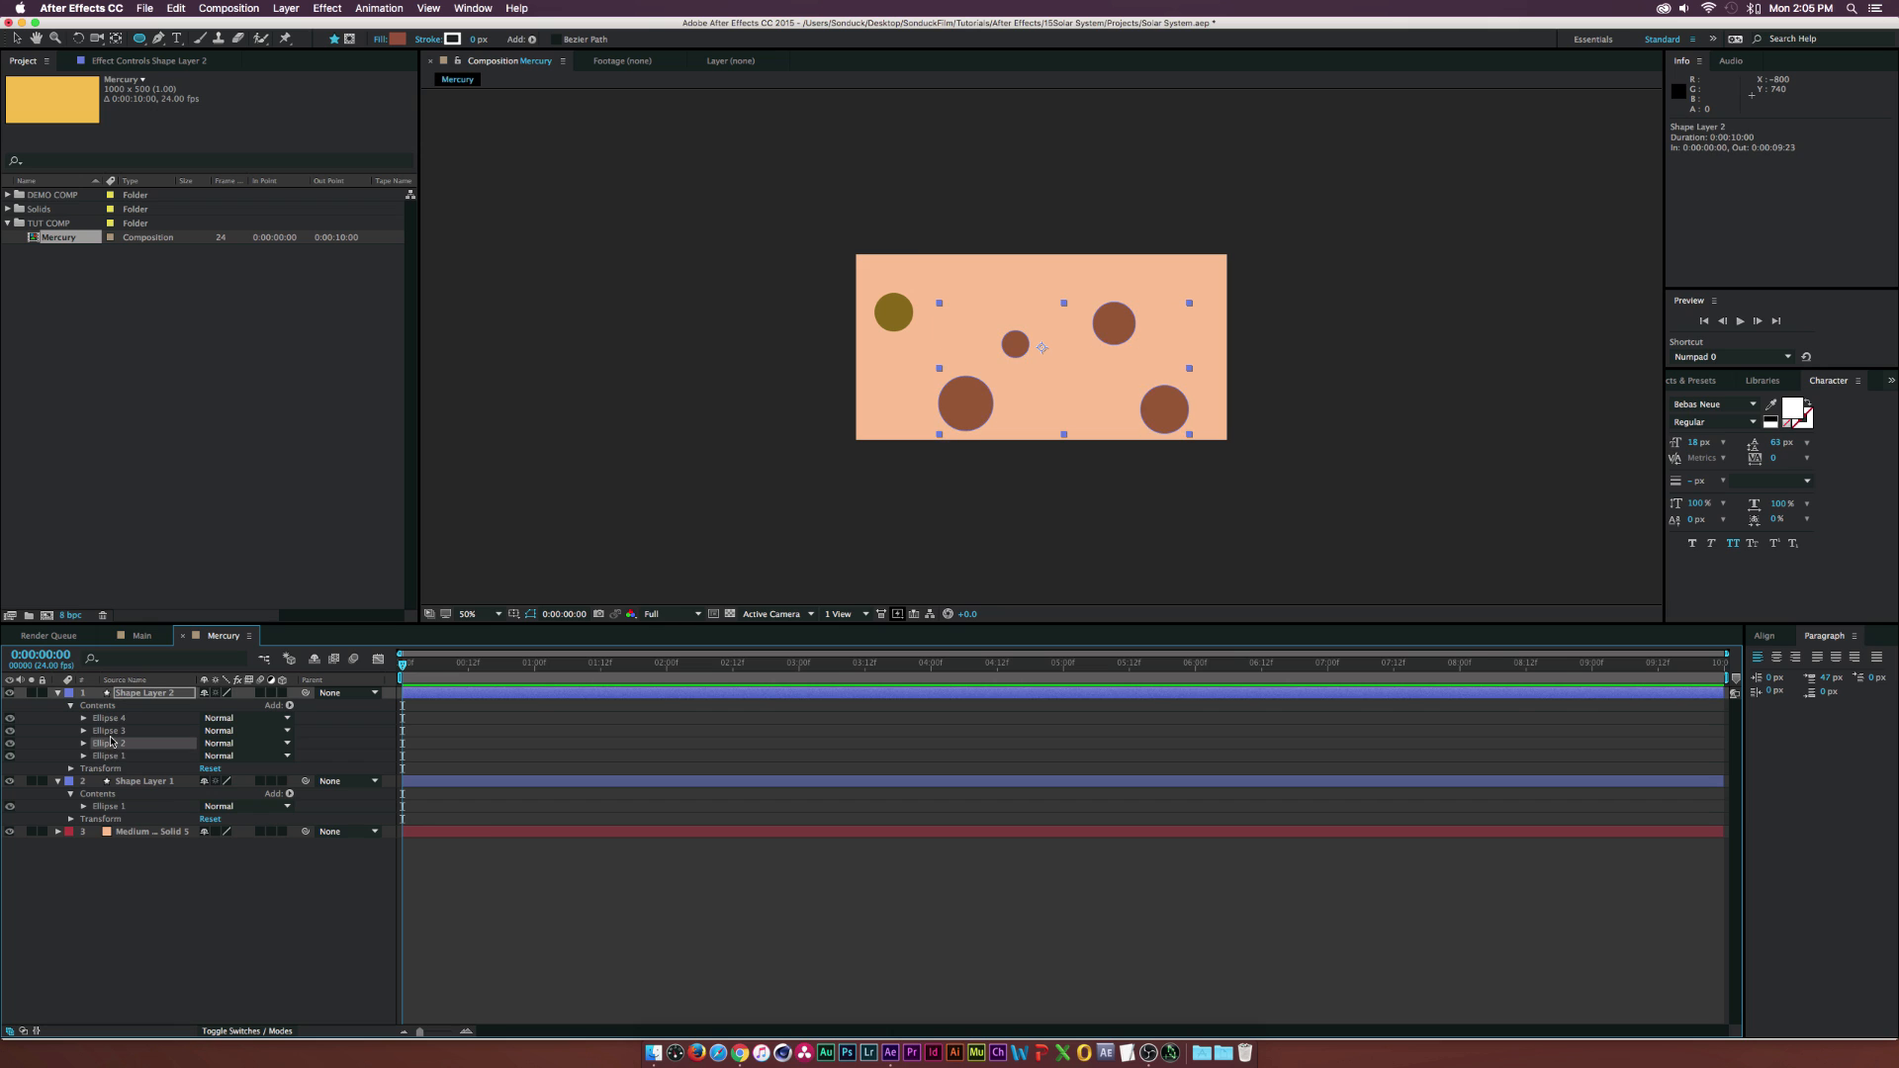
click(127, 784)
key(Delete)
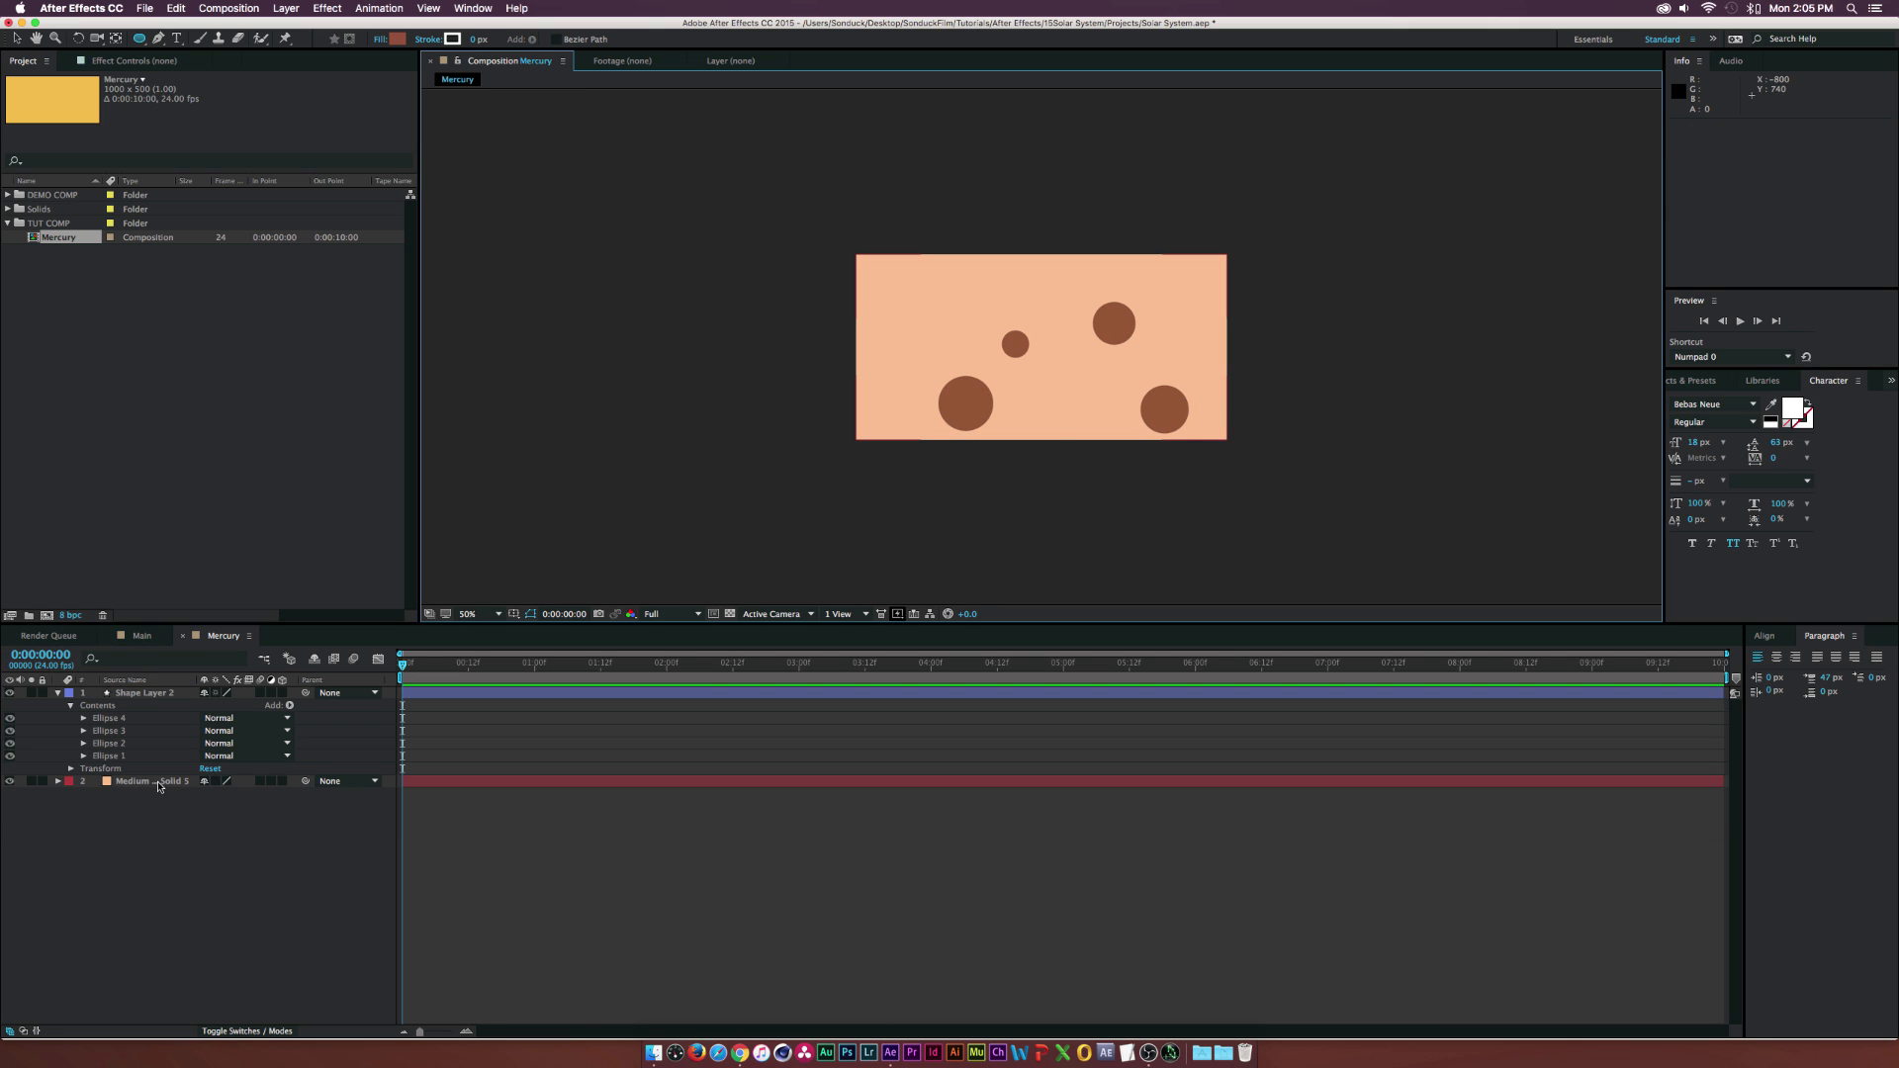
- Duplicate the smallest crater, Ellipse 4, and place the copy in the upper-left area of the peach solid
click(112, 719)
key(super+d)
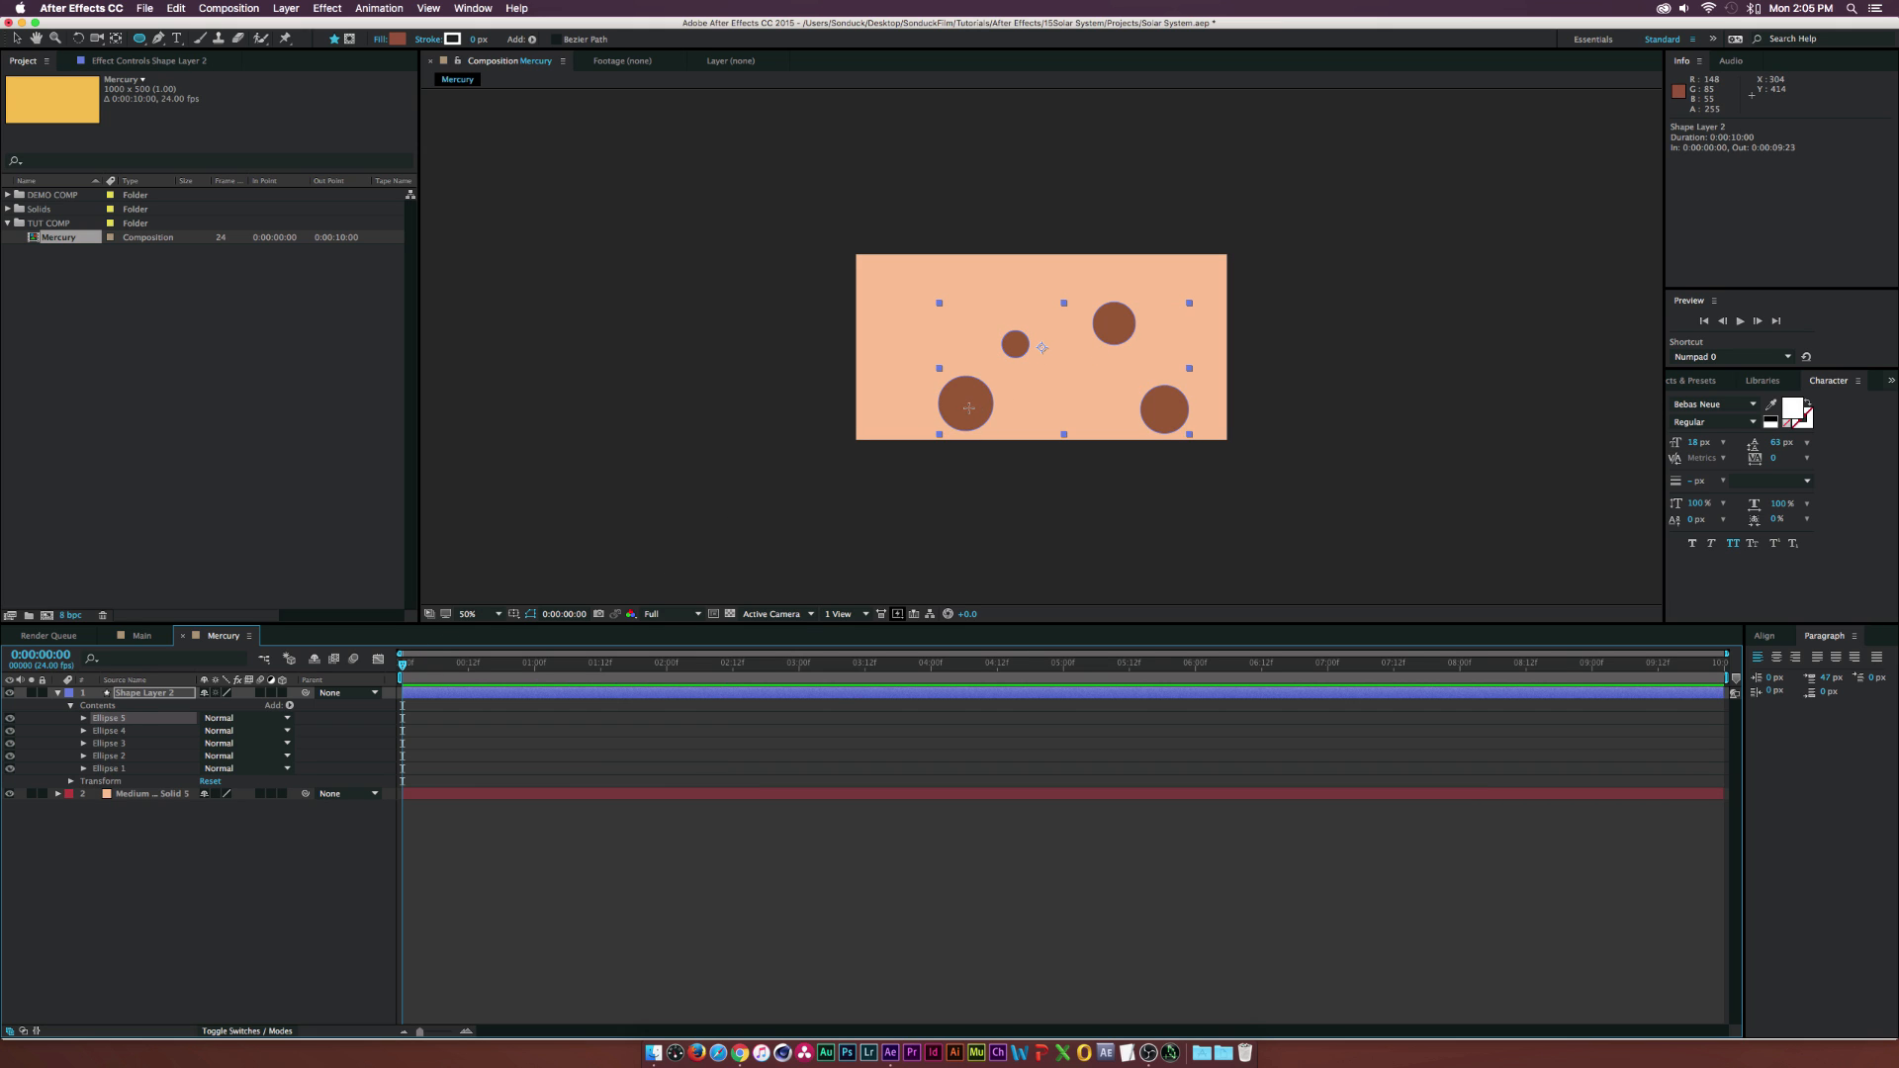
key(v)
drag(968, 408, 919, 311)
click(338, 858)
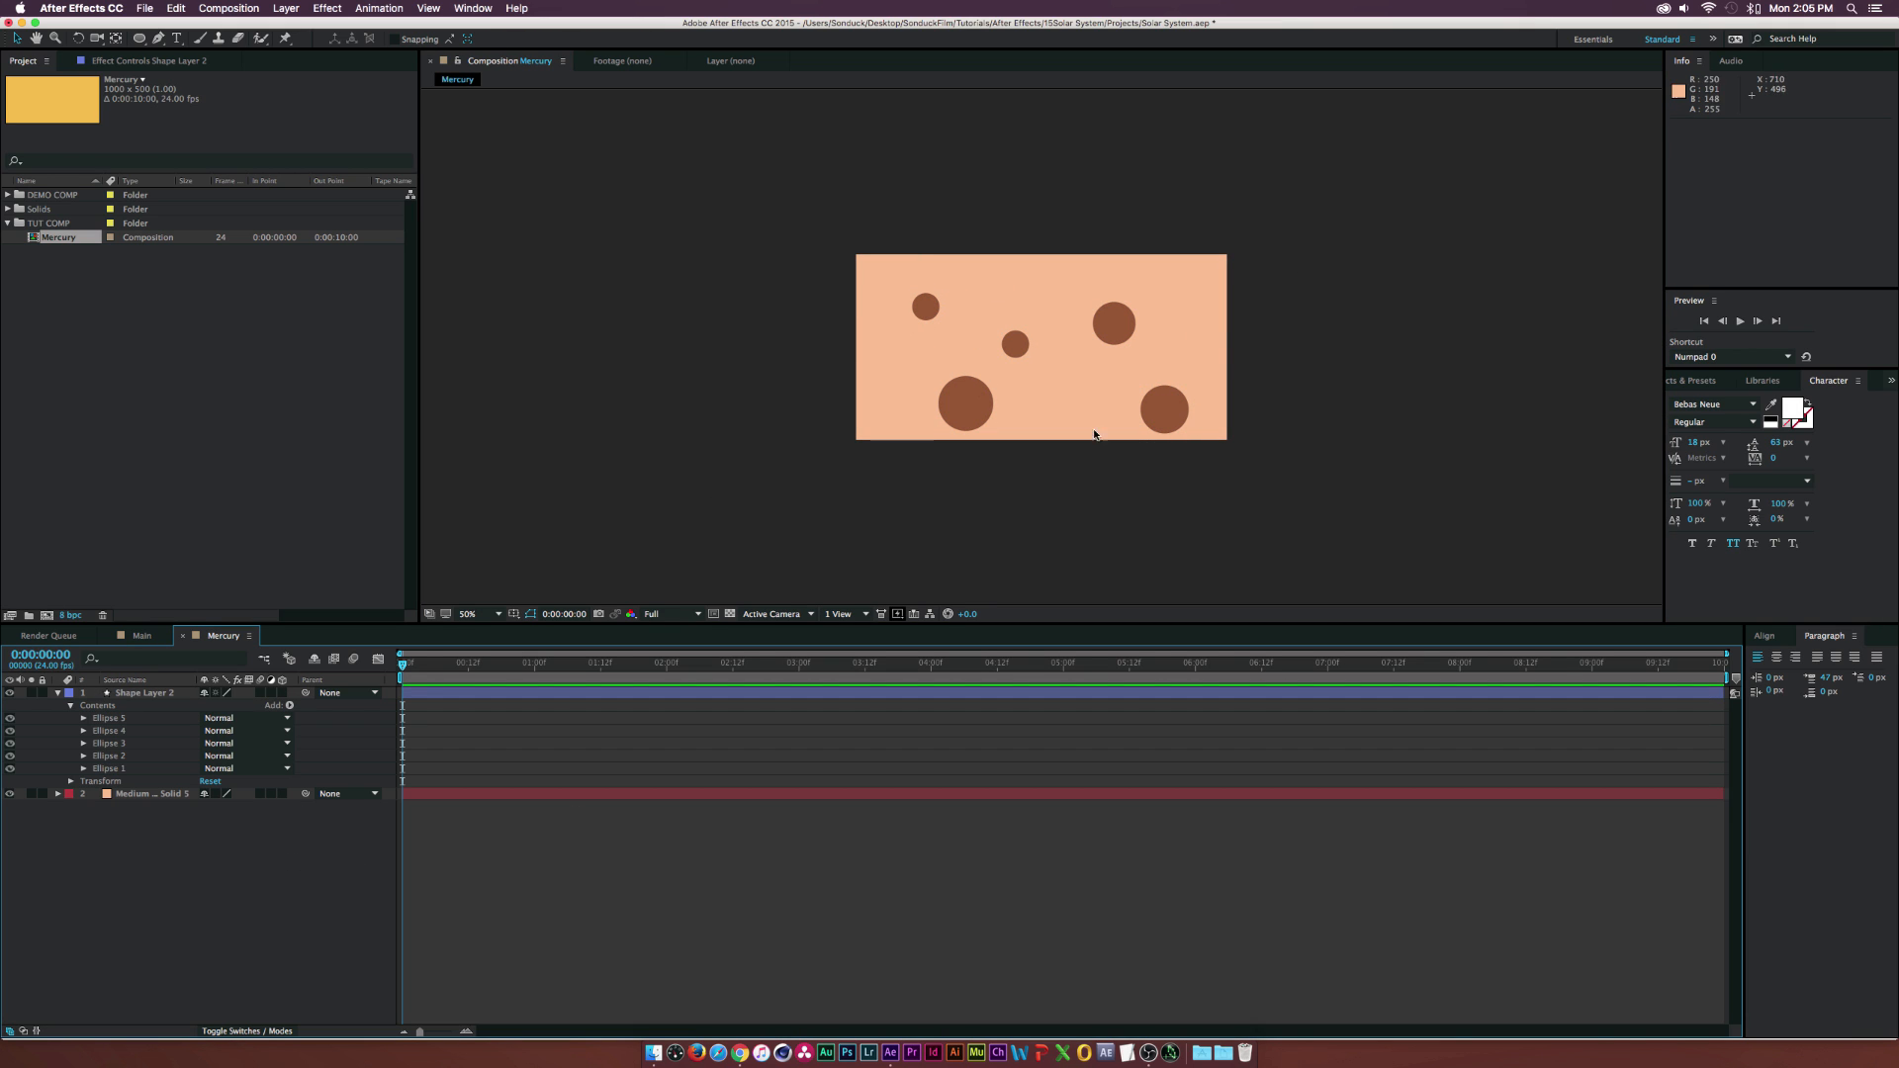
- Create a 1920 × 1080 px composition named Main Solar System
click(47, 615)
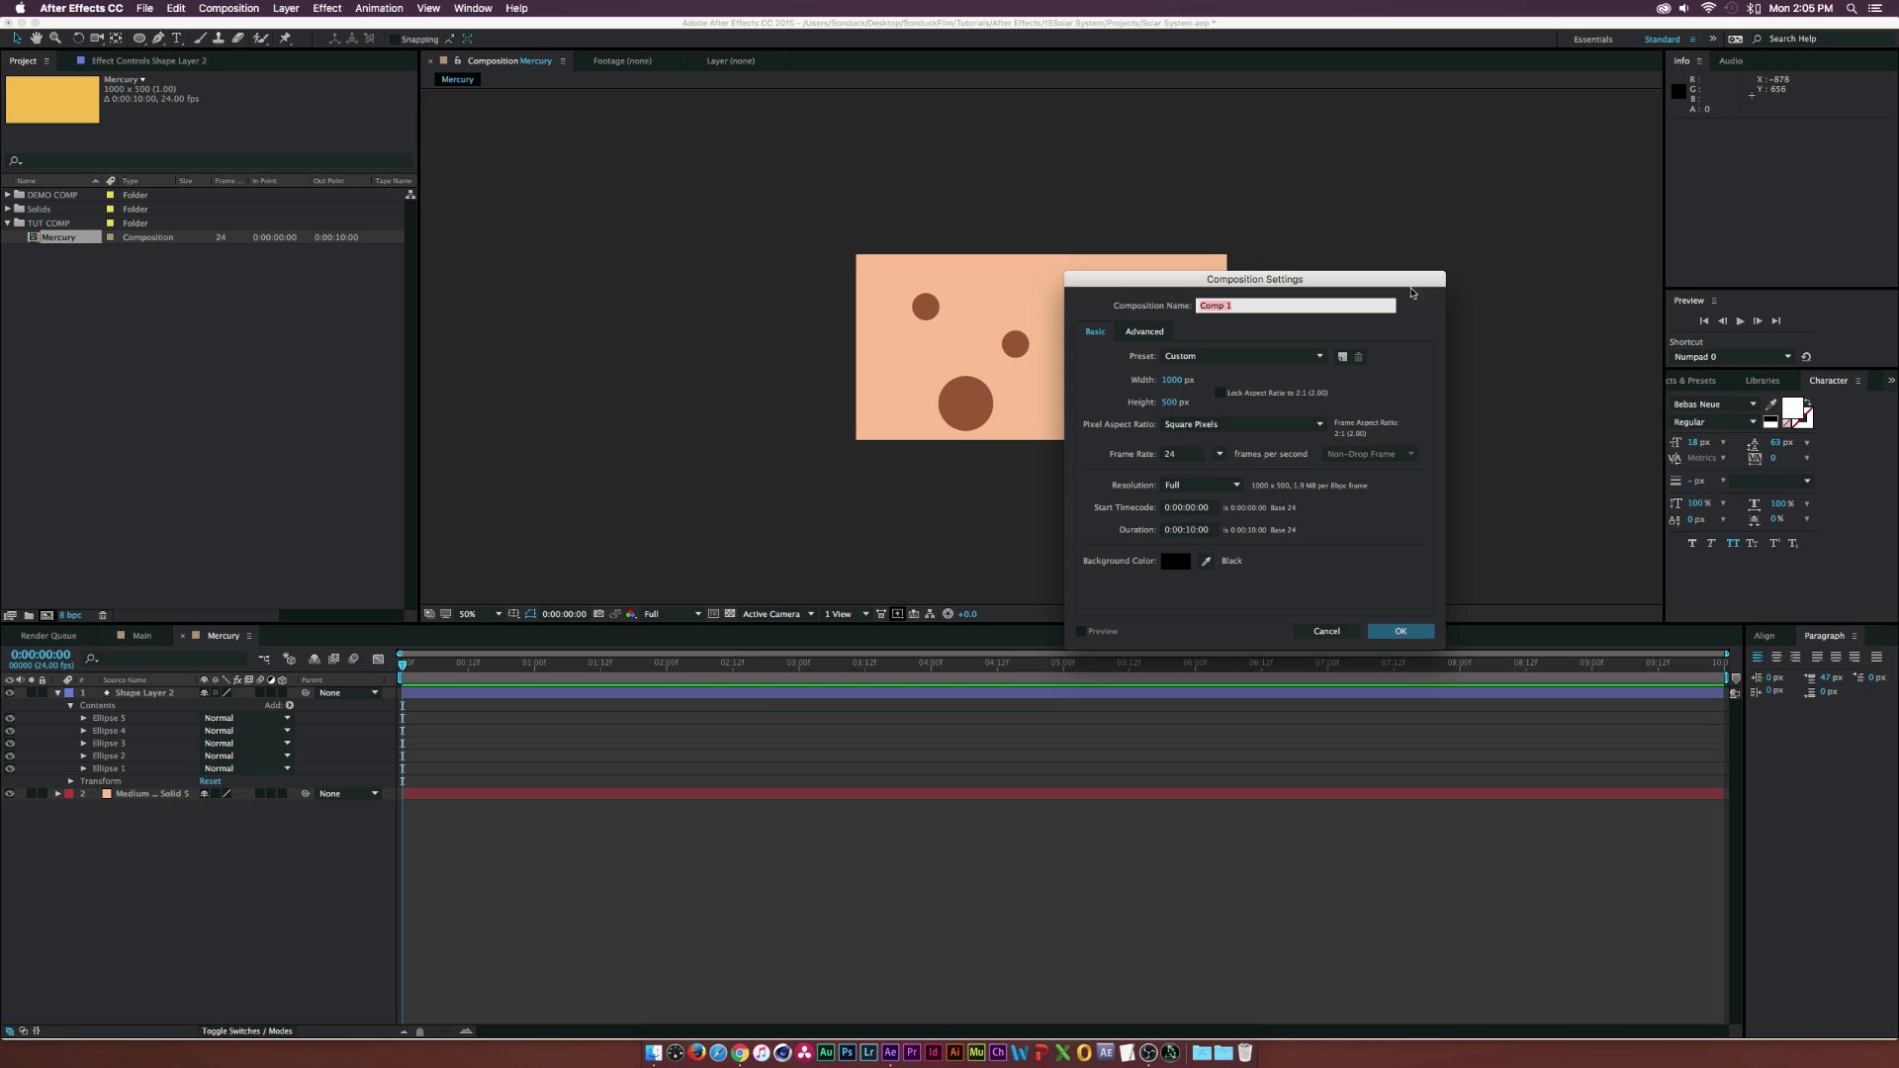
click(1175, 380)
text(1920)
key(Tab)
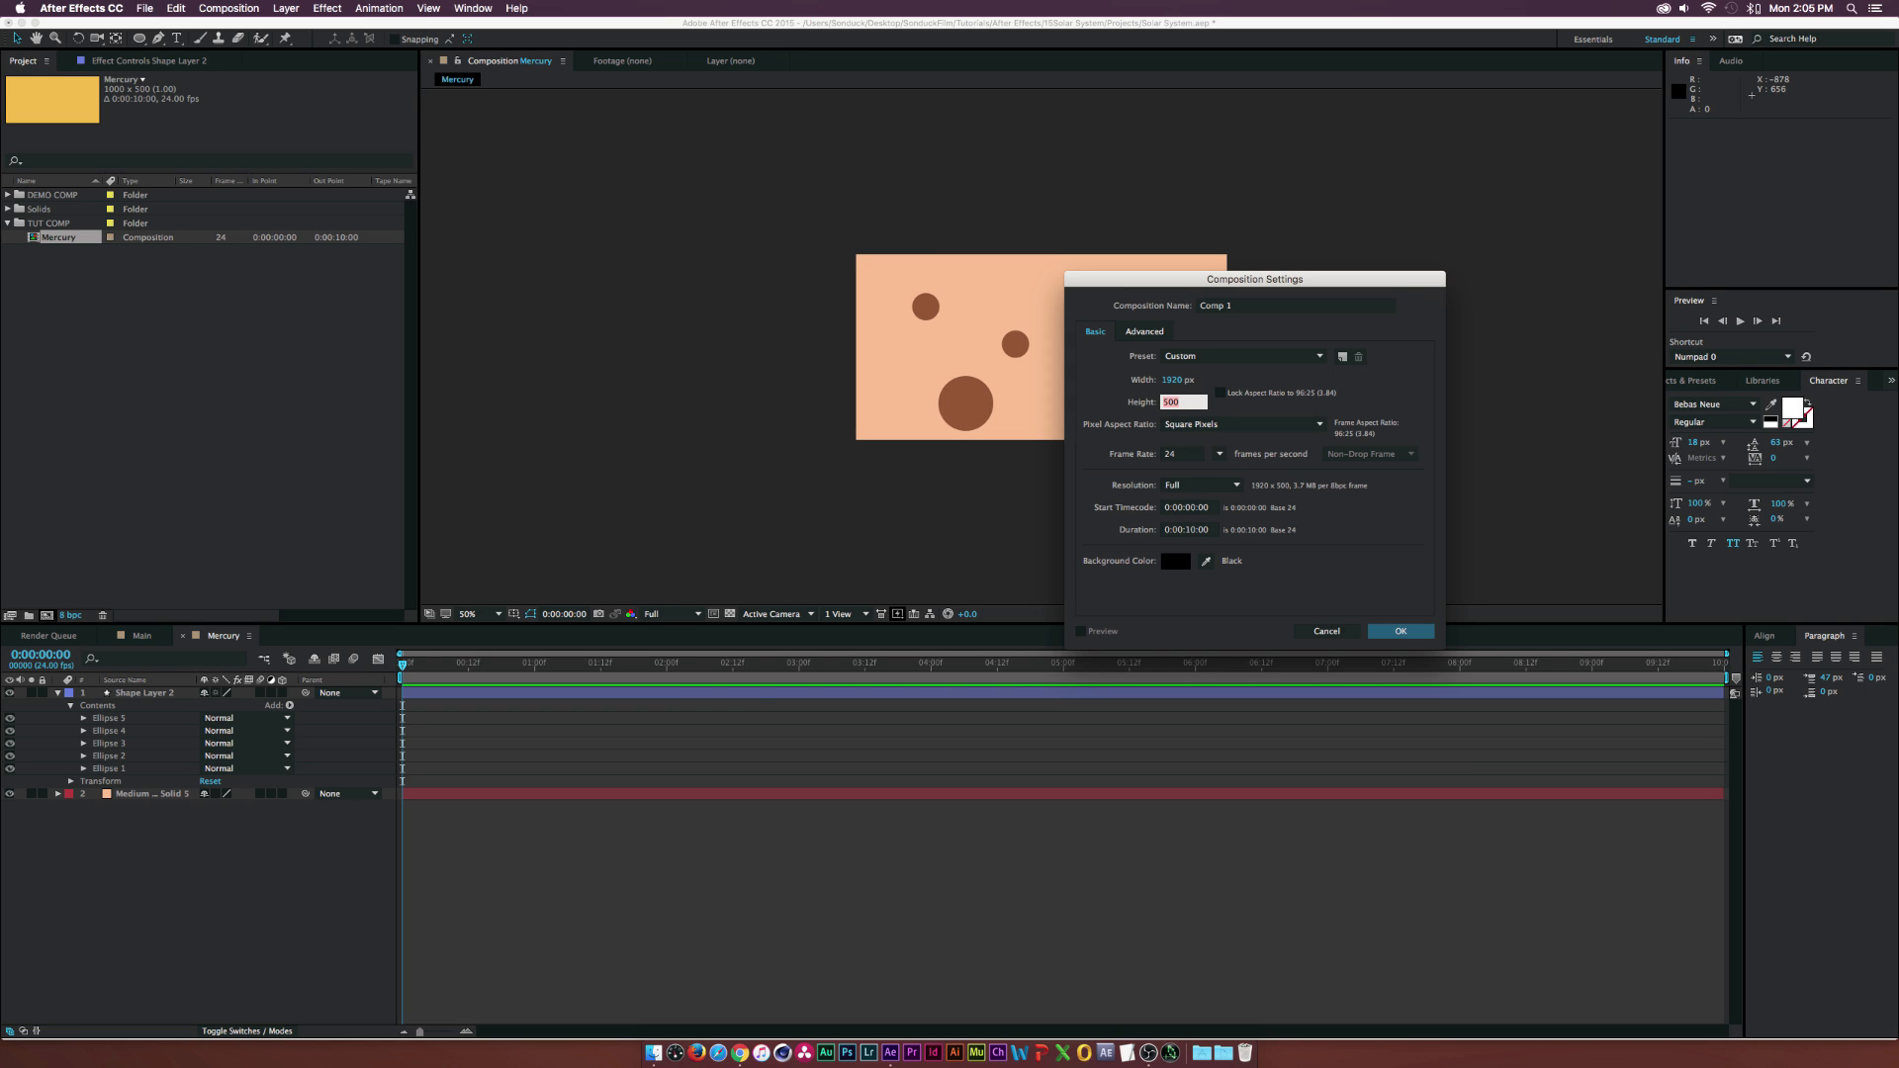
text(1080)
click(1227, 308)
text(Main Solar)
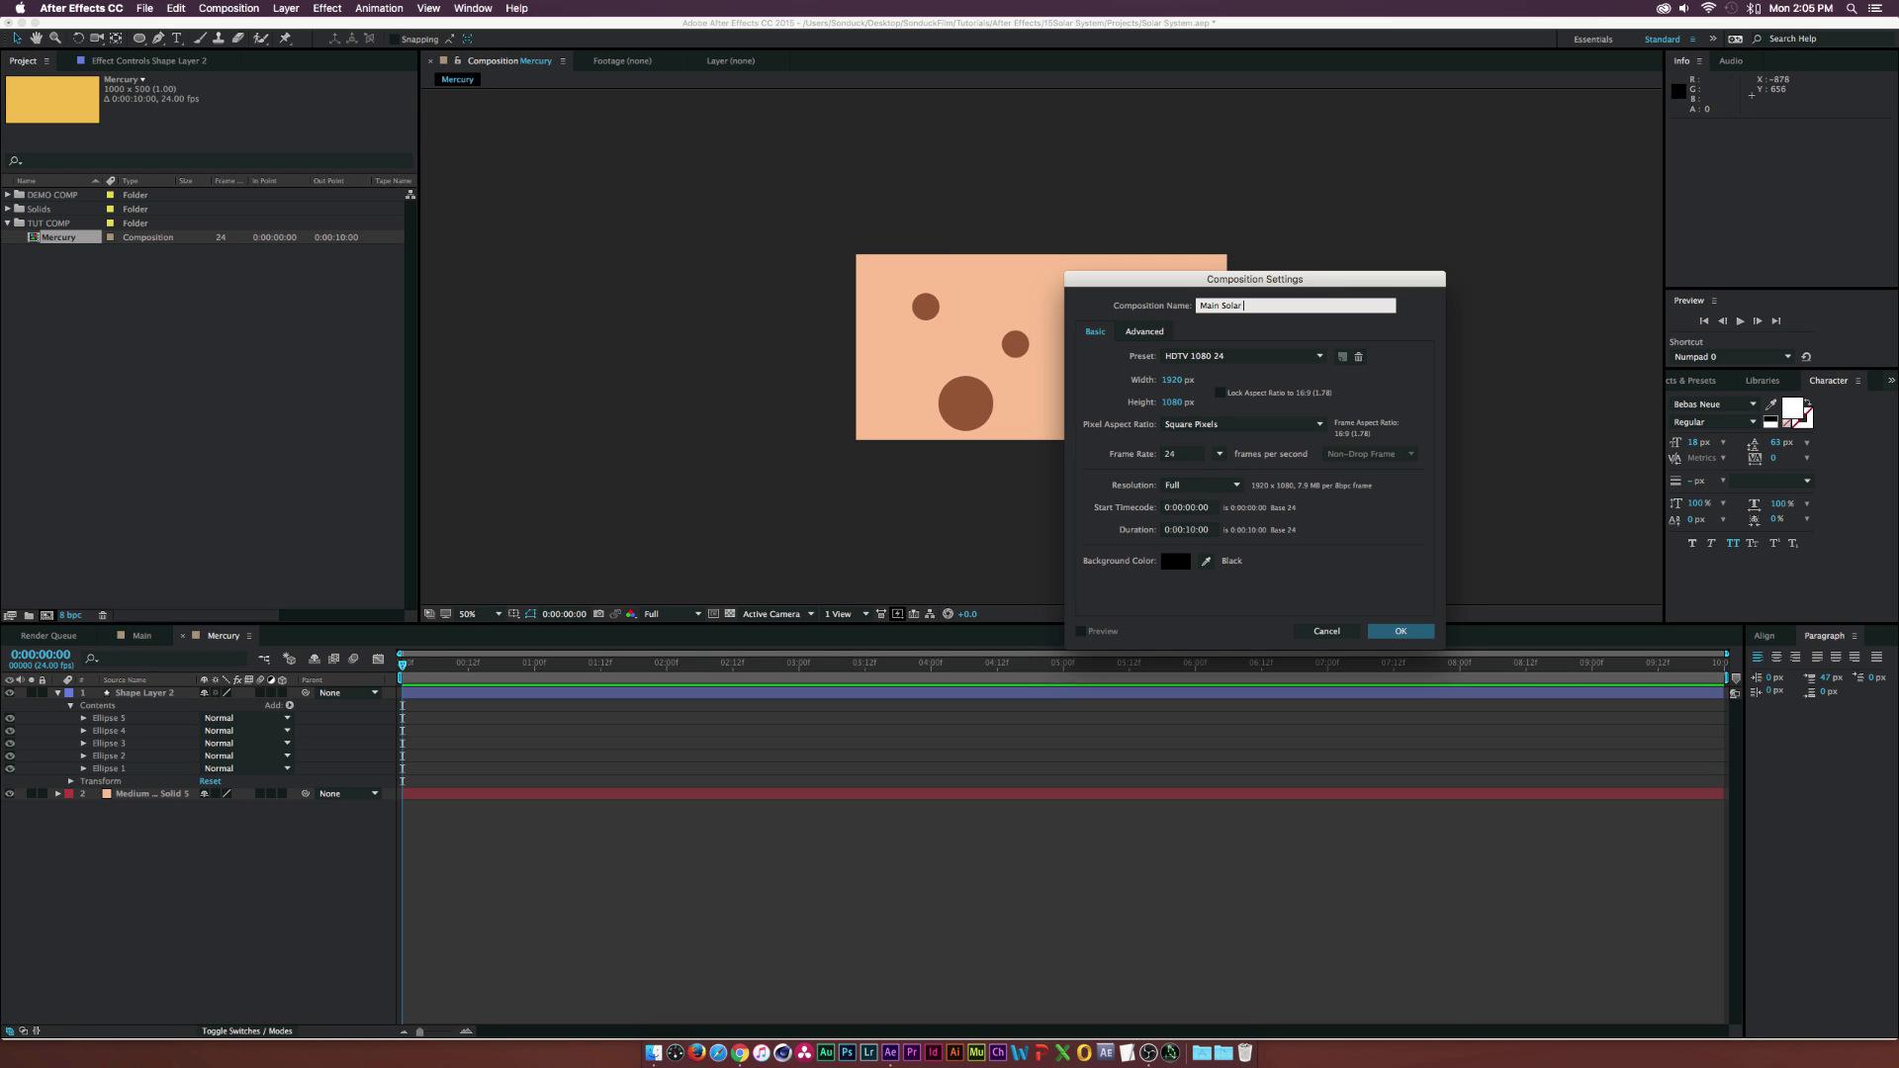
text( System)
key(Return)
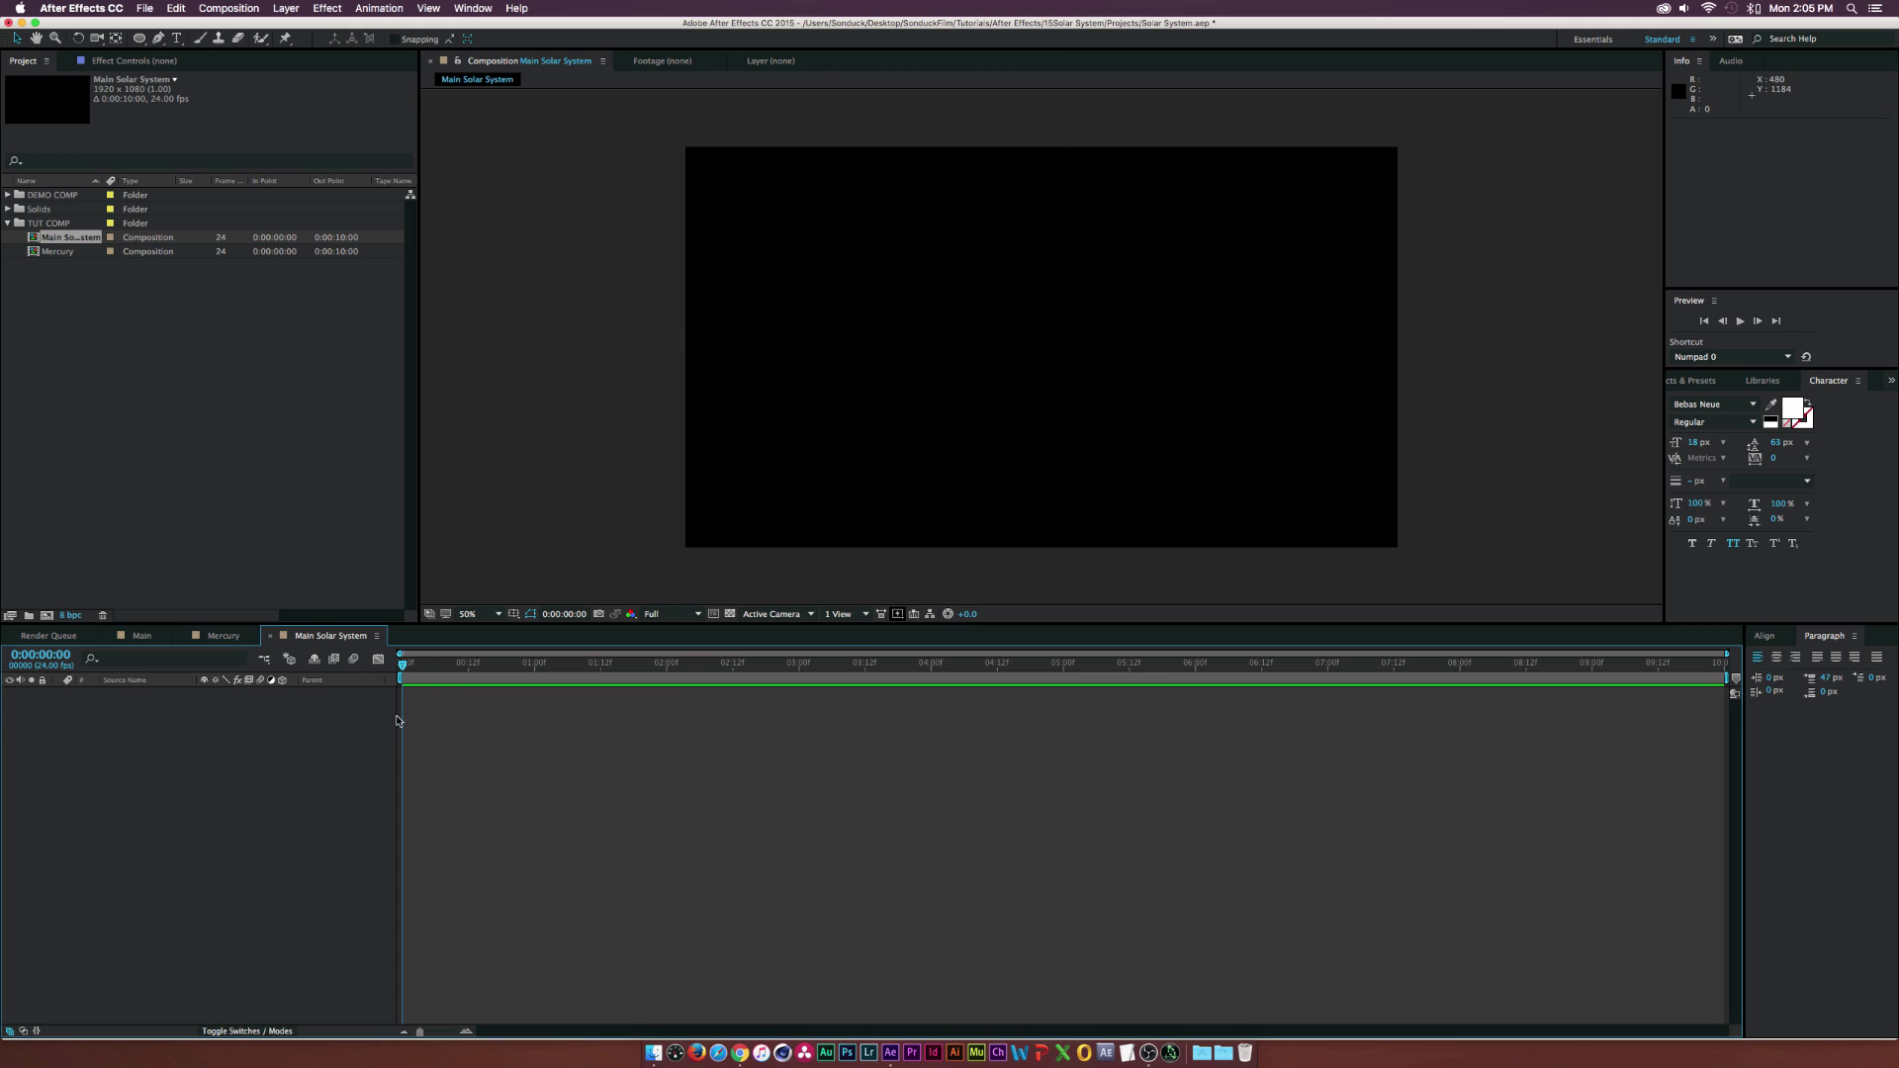
- Place the Mercury composition in Main Solar System and apply the CC Sphere effect to it
drag(48, 252, 240, 764)
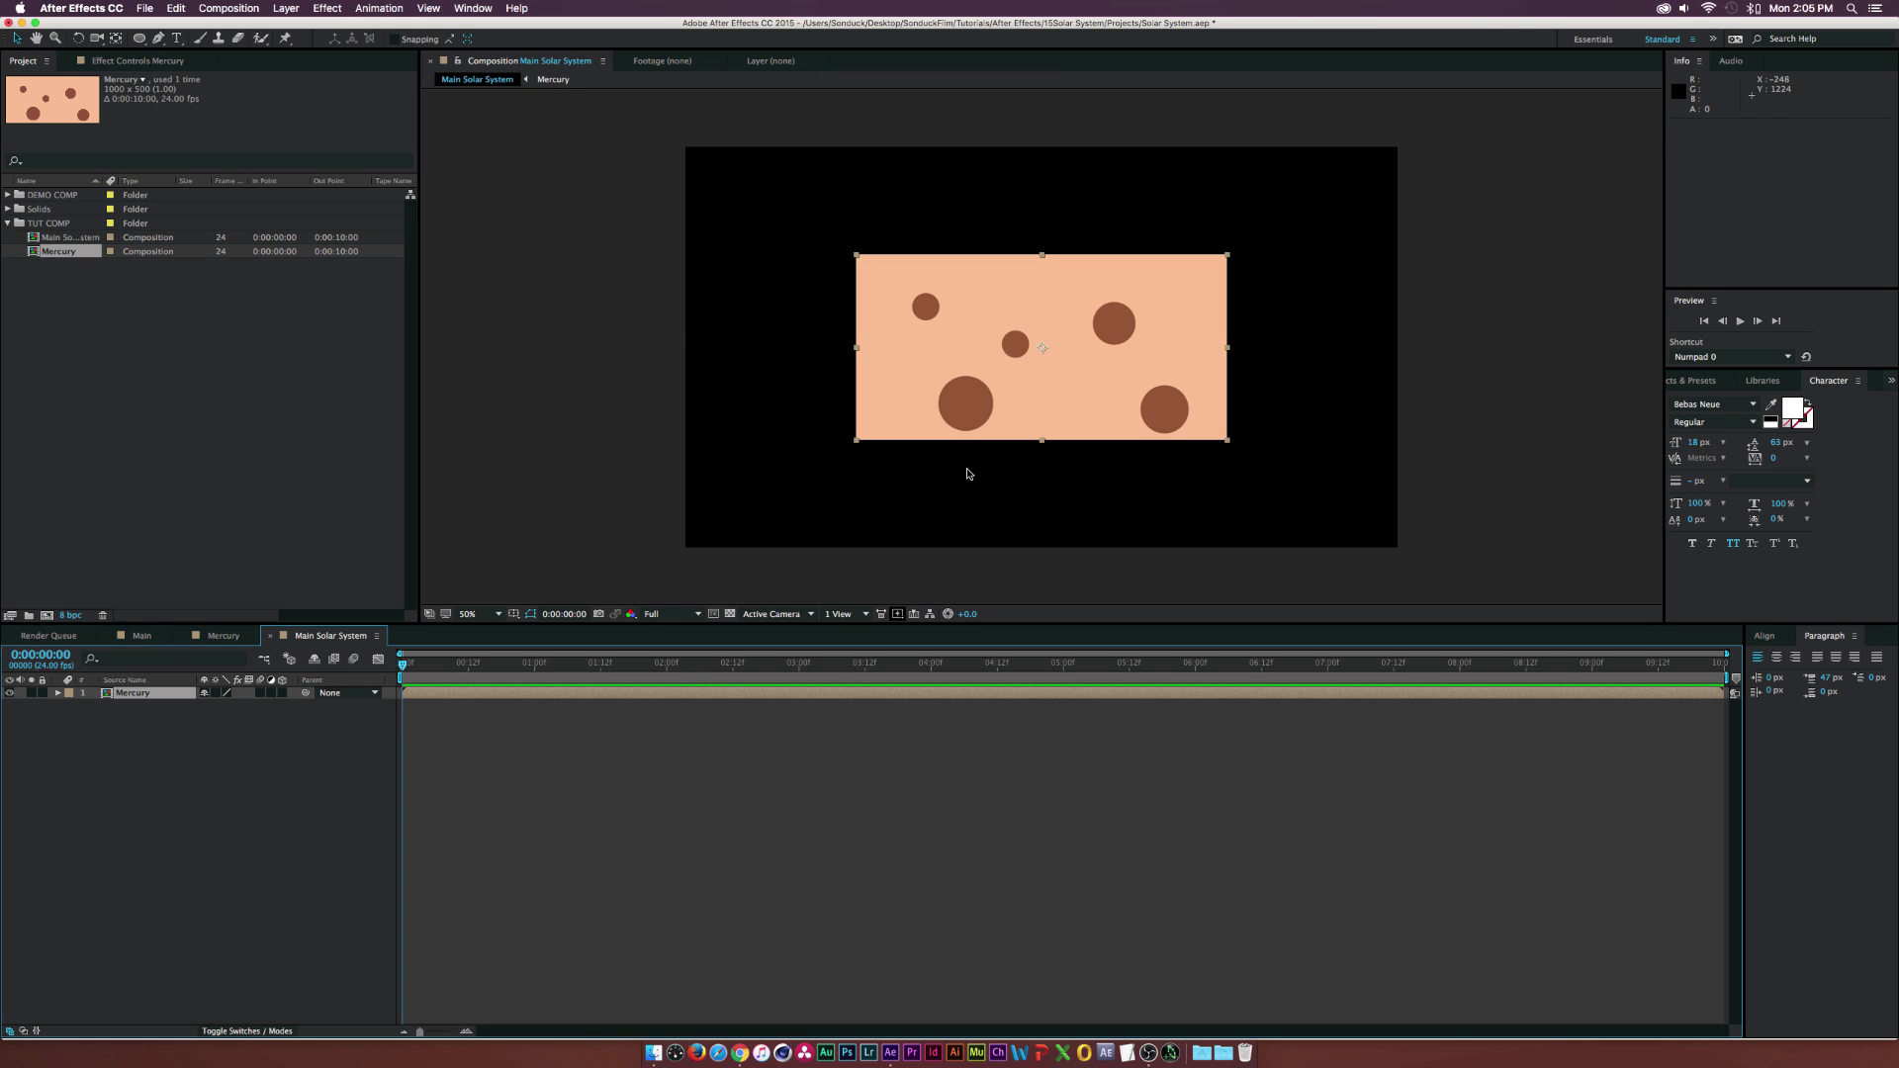
click(334, 10)
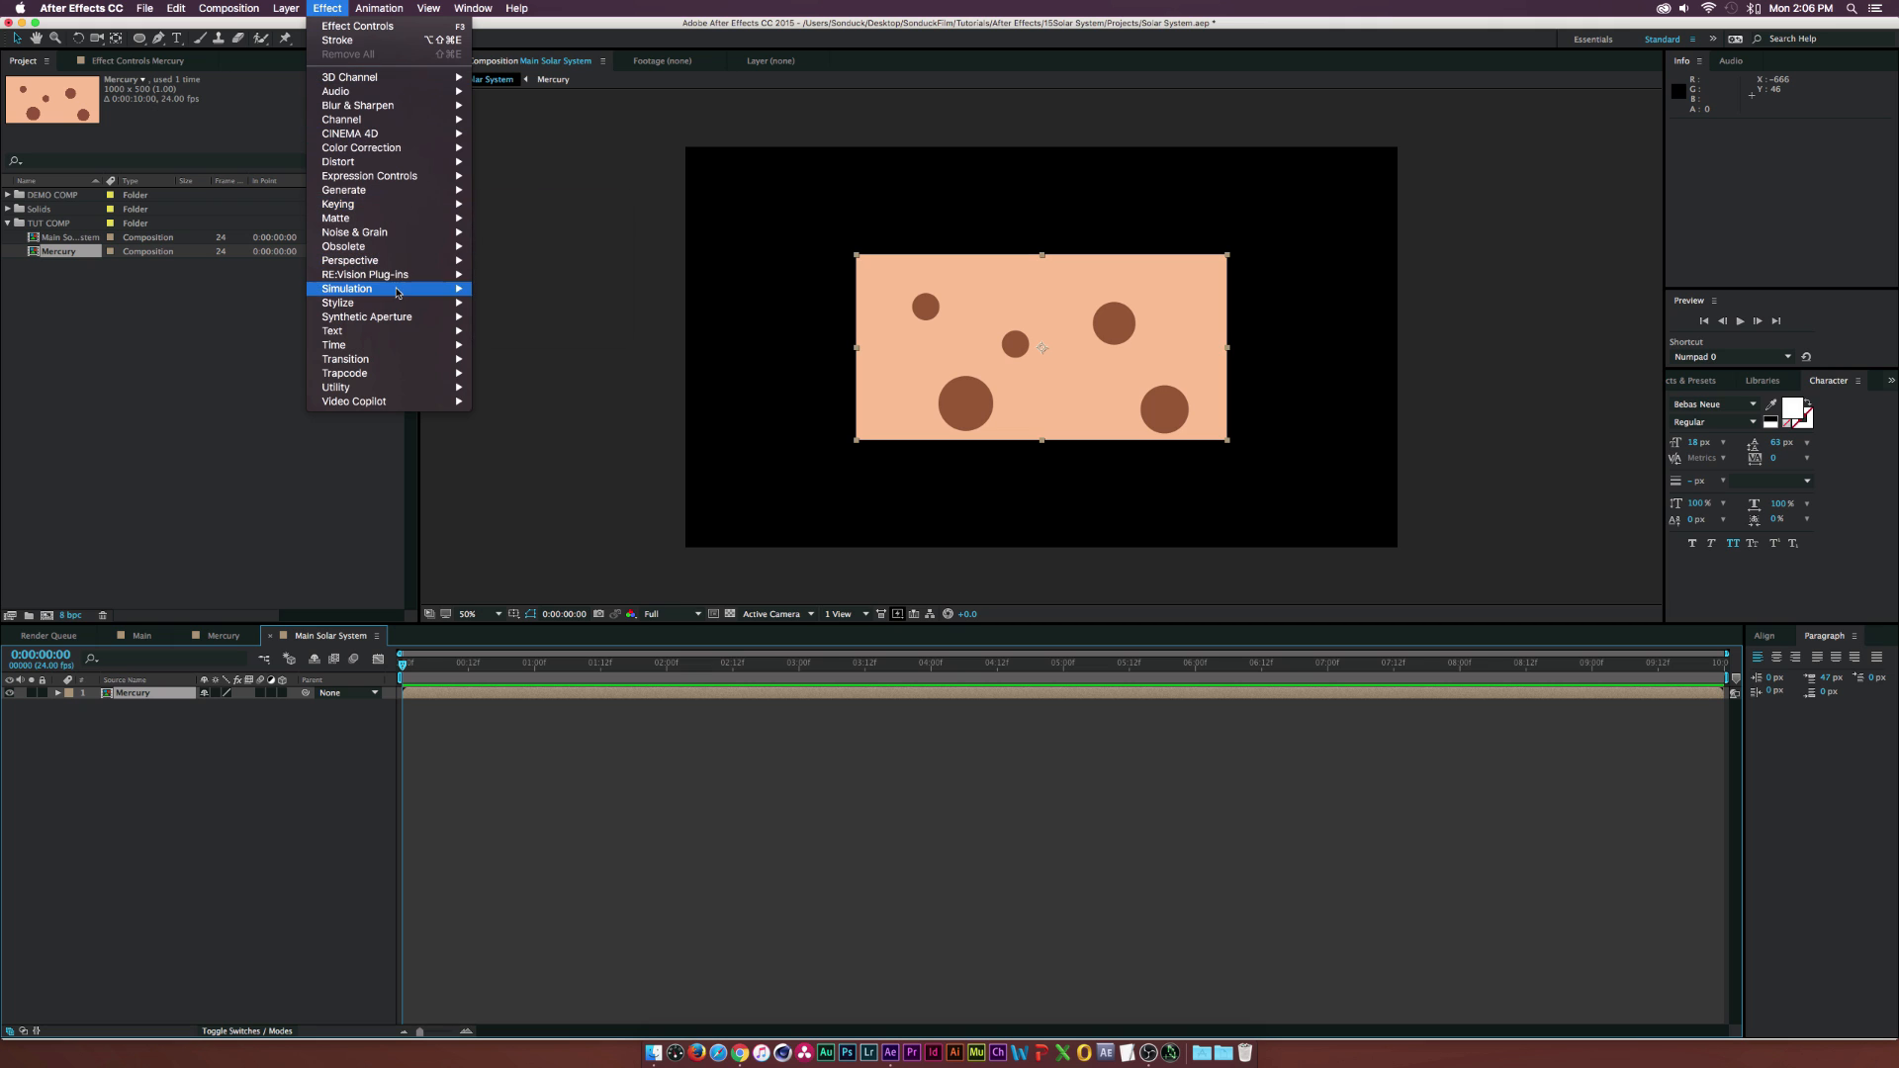
mouse_move(485, 262)
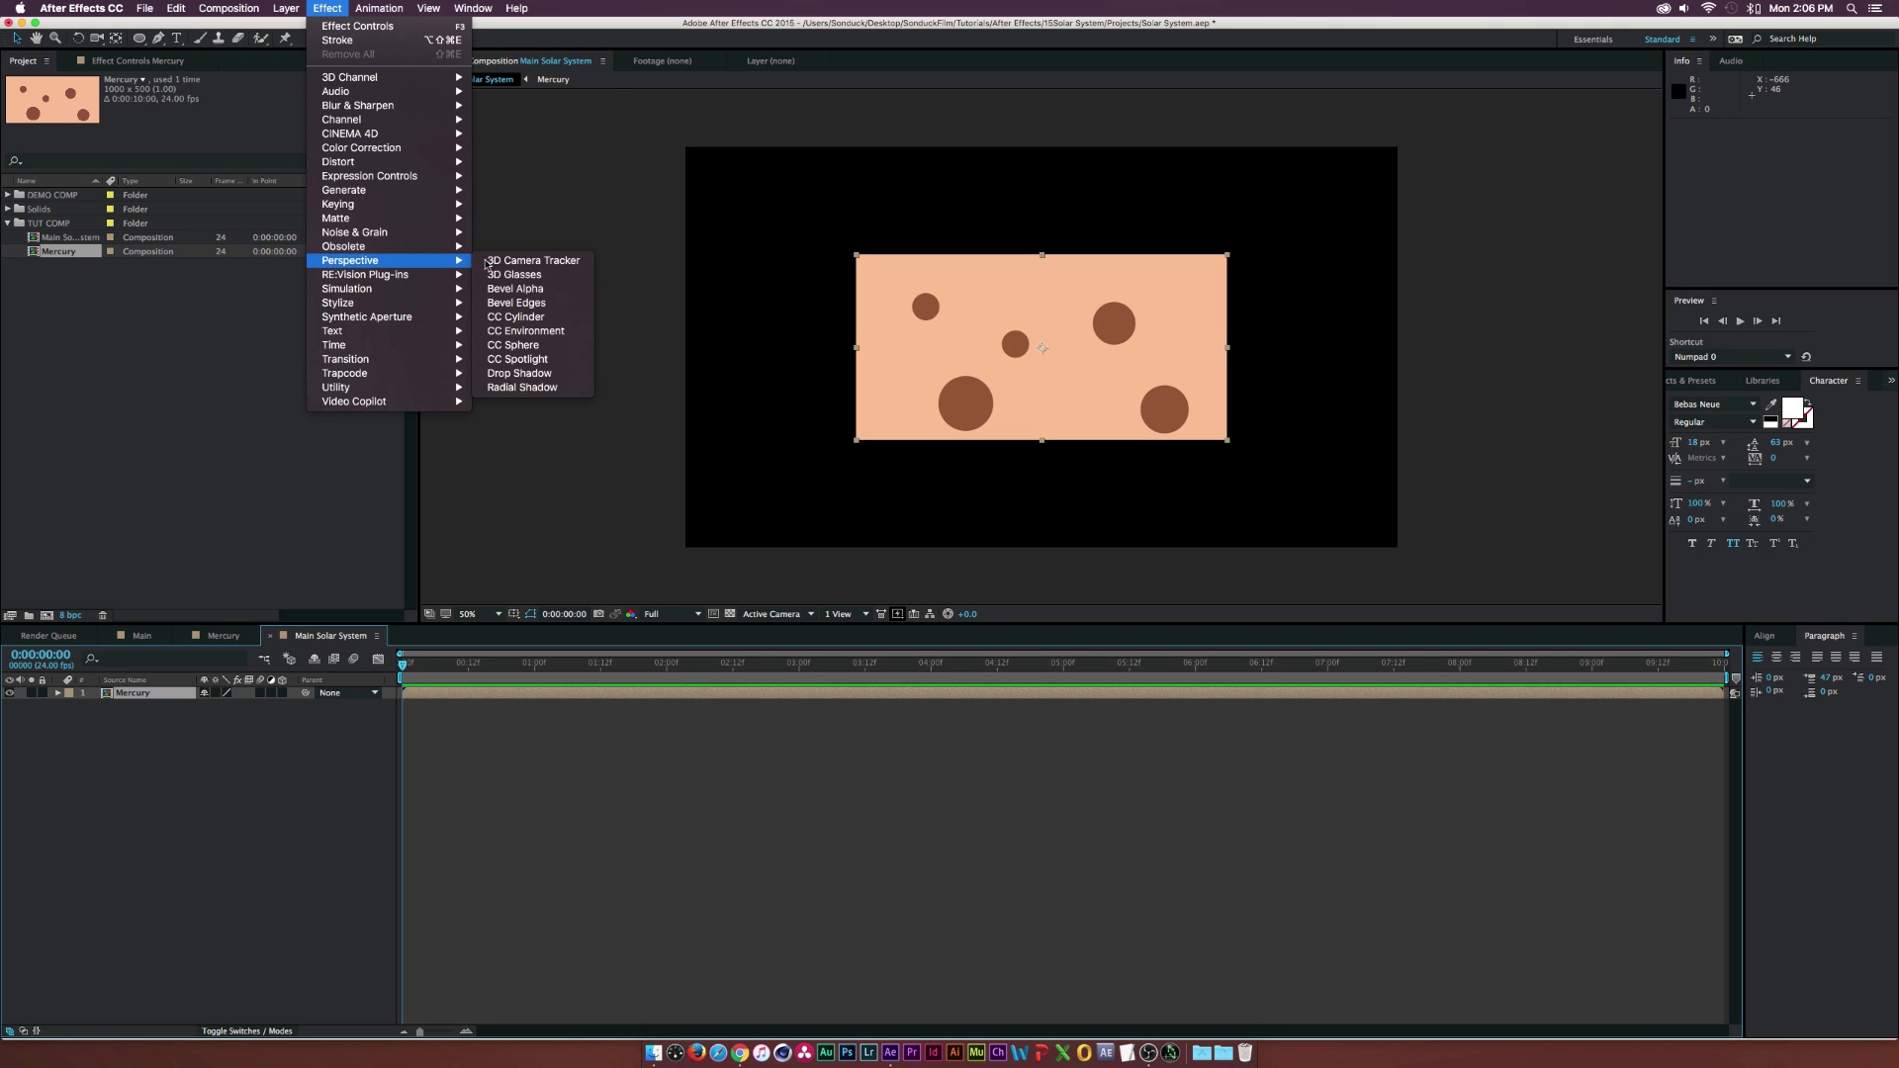
click(535, 347)
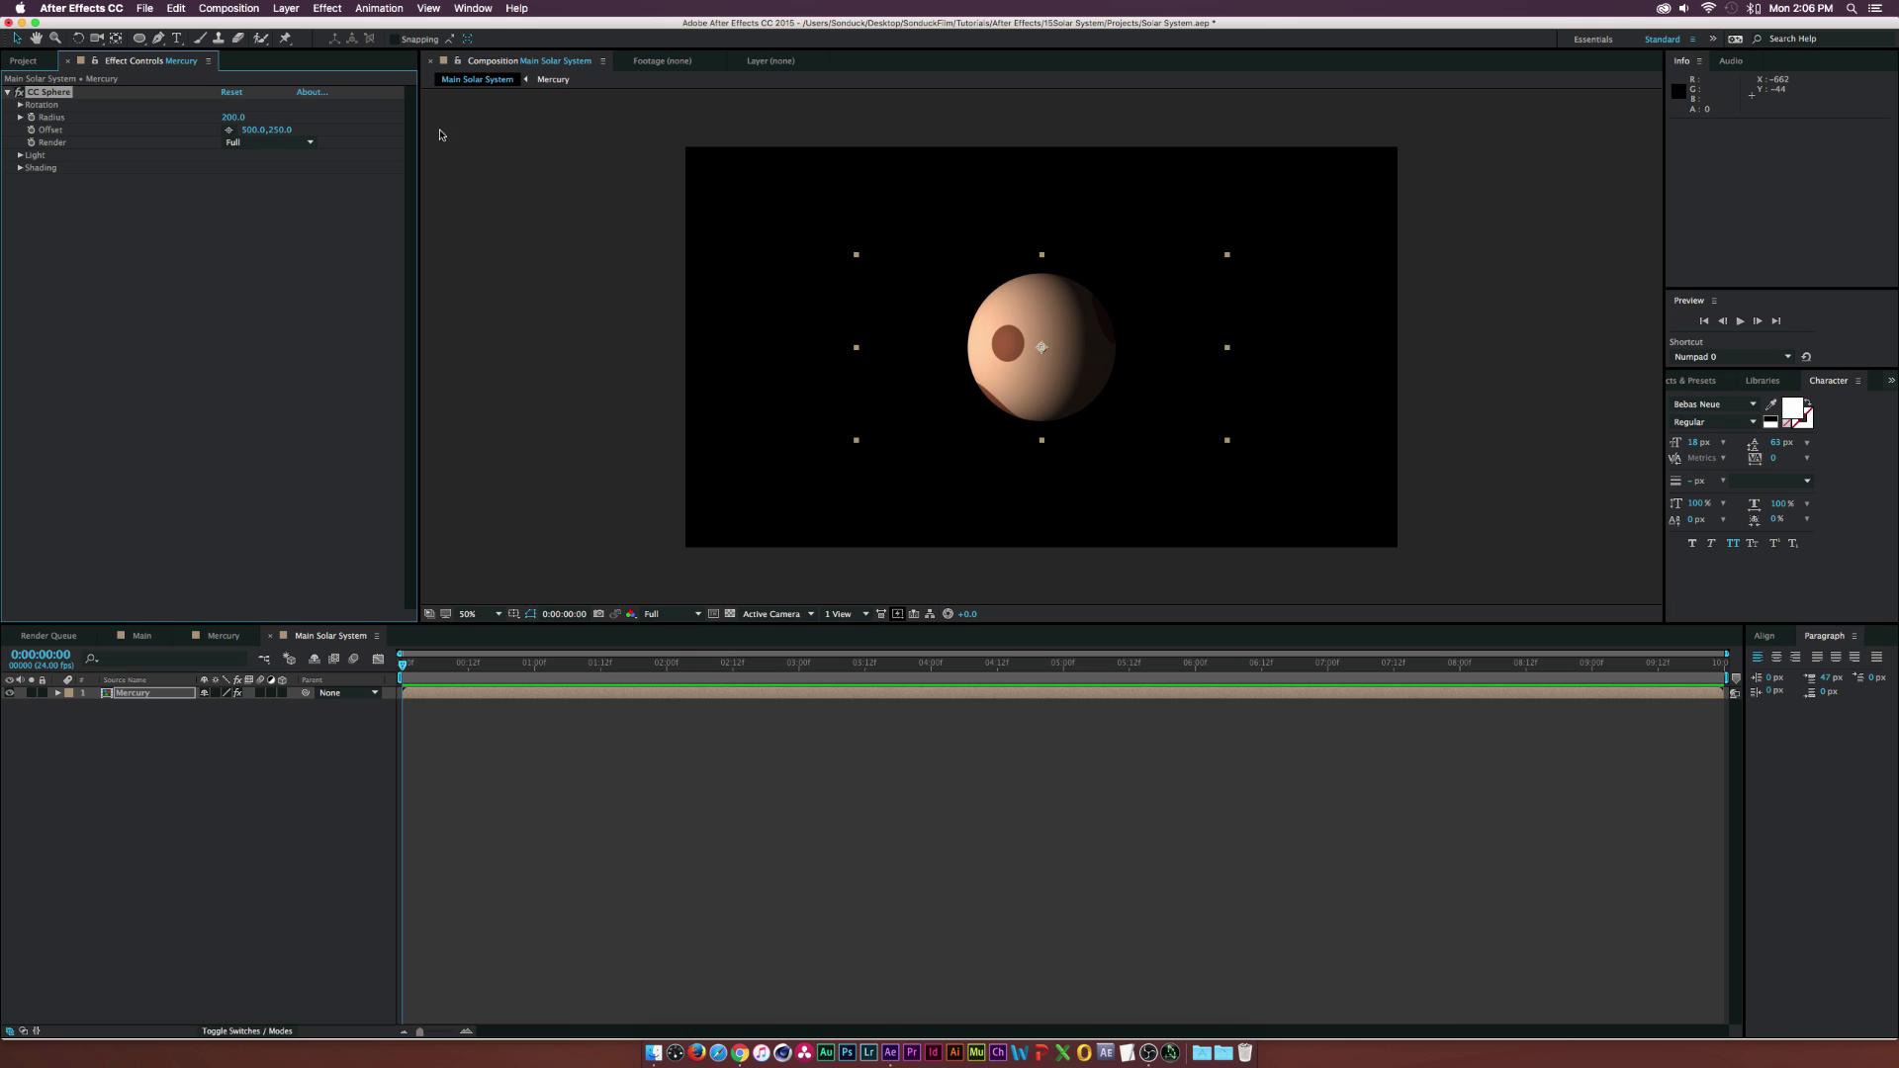
- Spin the Mercury sphere by changing its CC Sphere Y rotation, and close the Main Solar System timeline
click(20, 104)
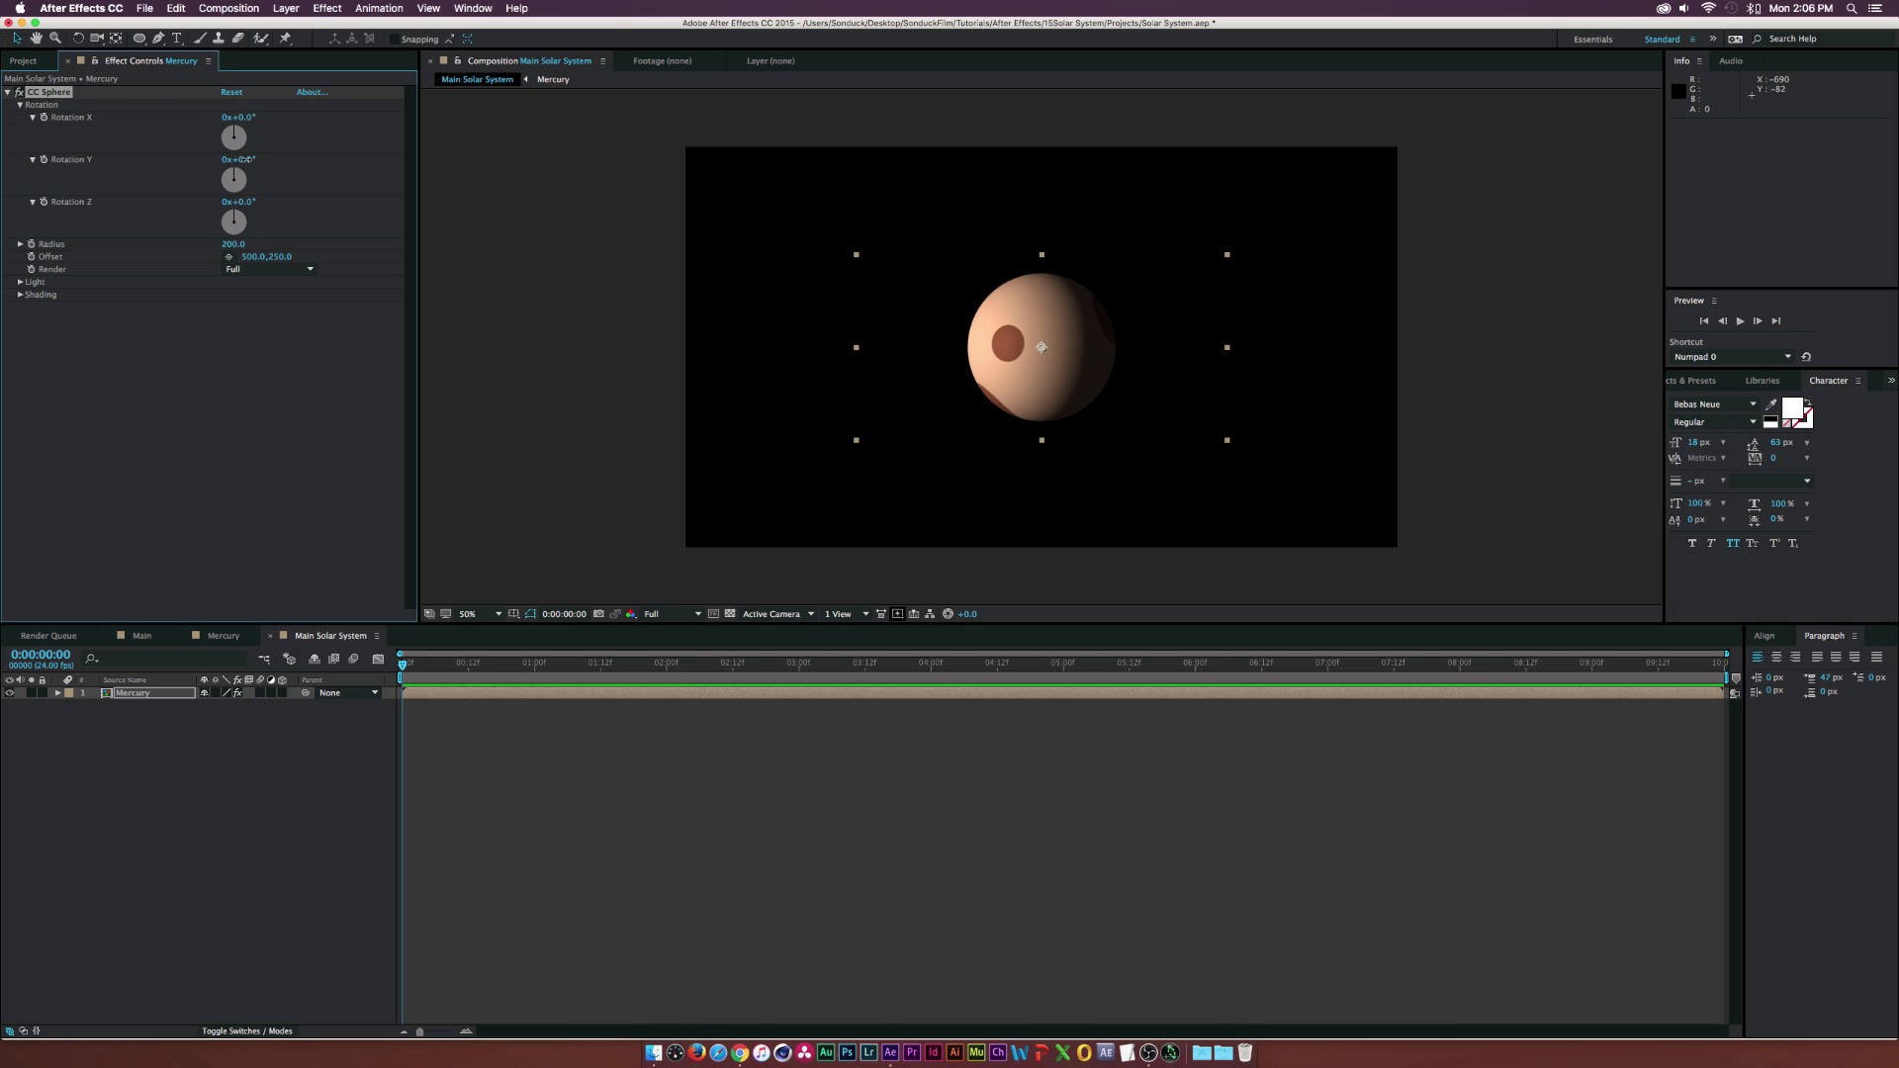
drag(253, 159, 530, 178)
click(270, 636)
click(231, 636)
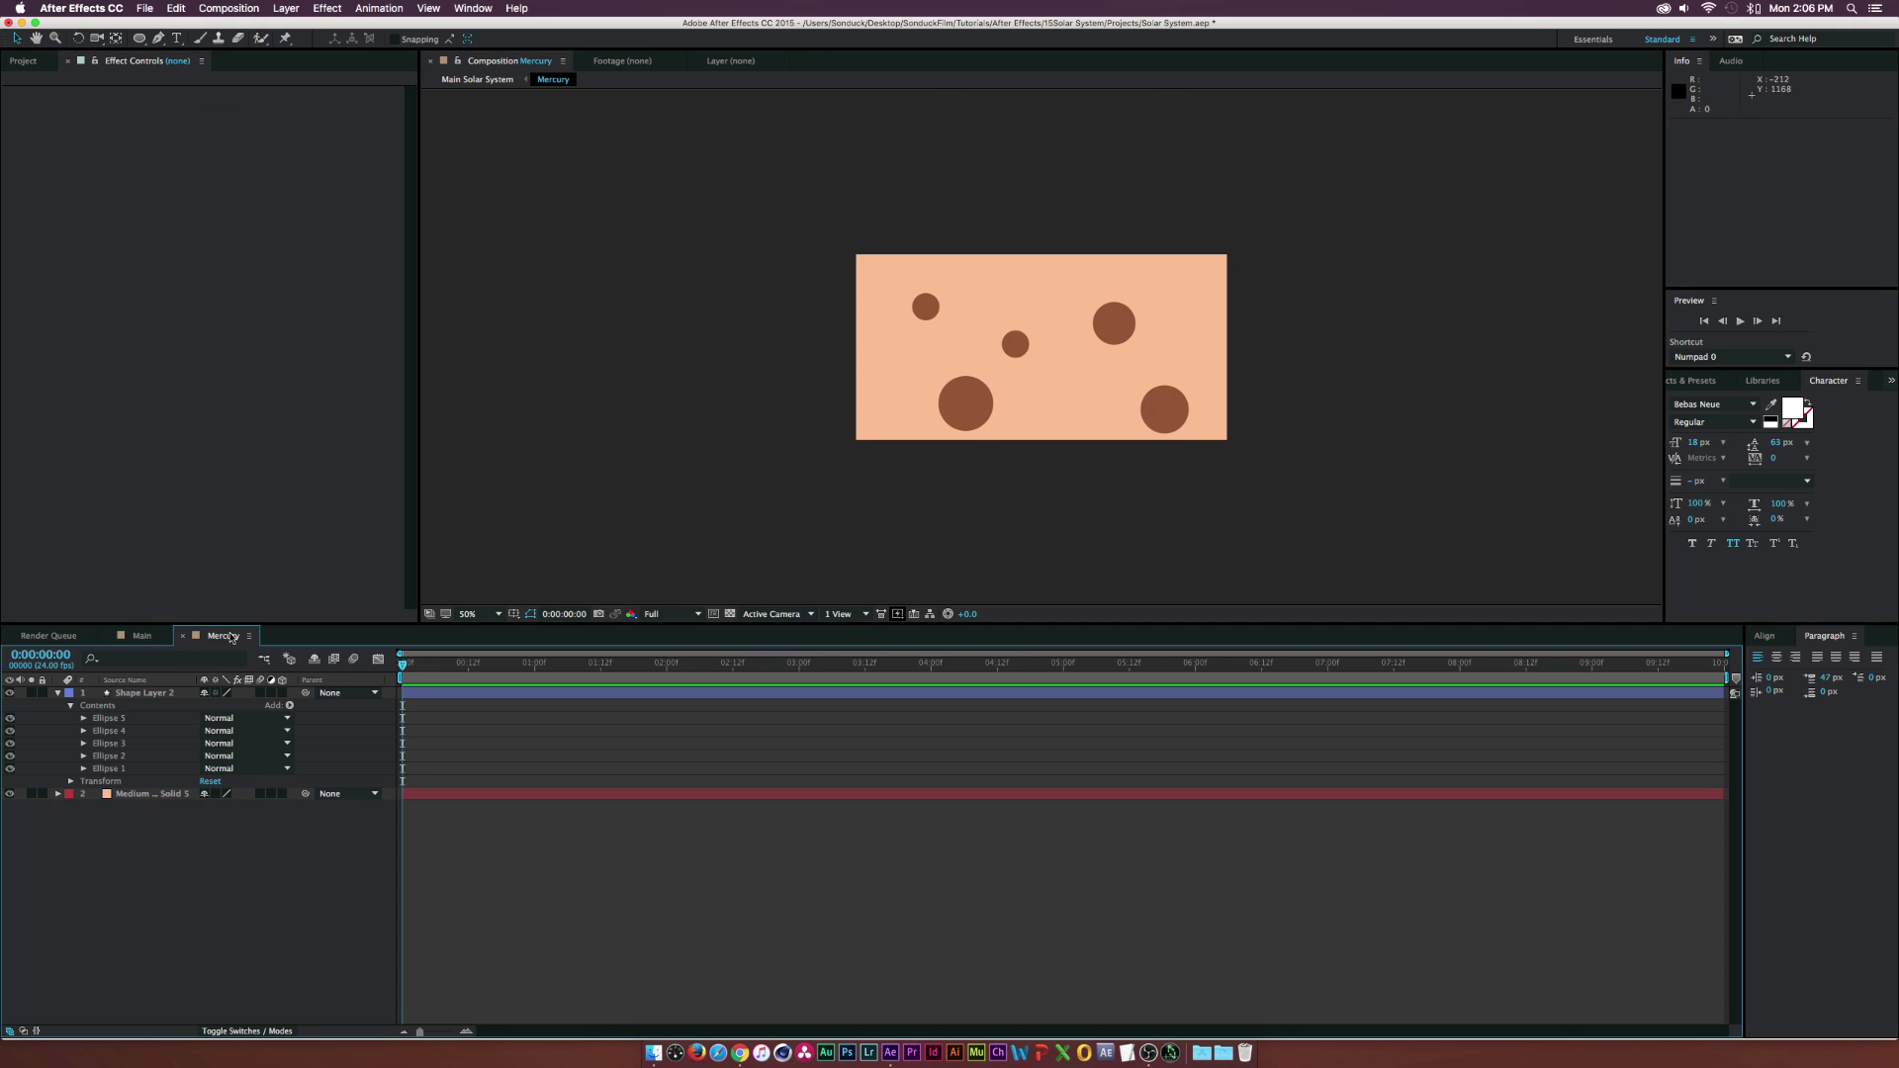
- Create a 1000 × 500 px composition named Venus outside the project's folders
click(22, 61)
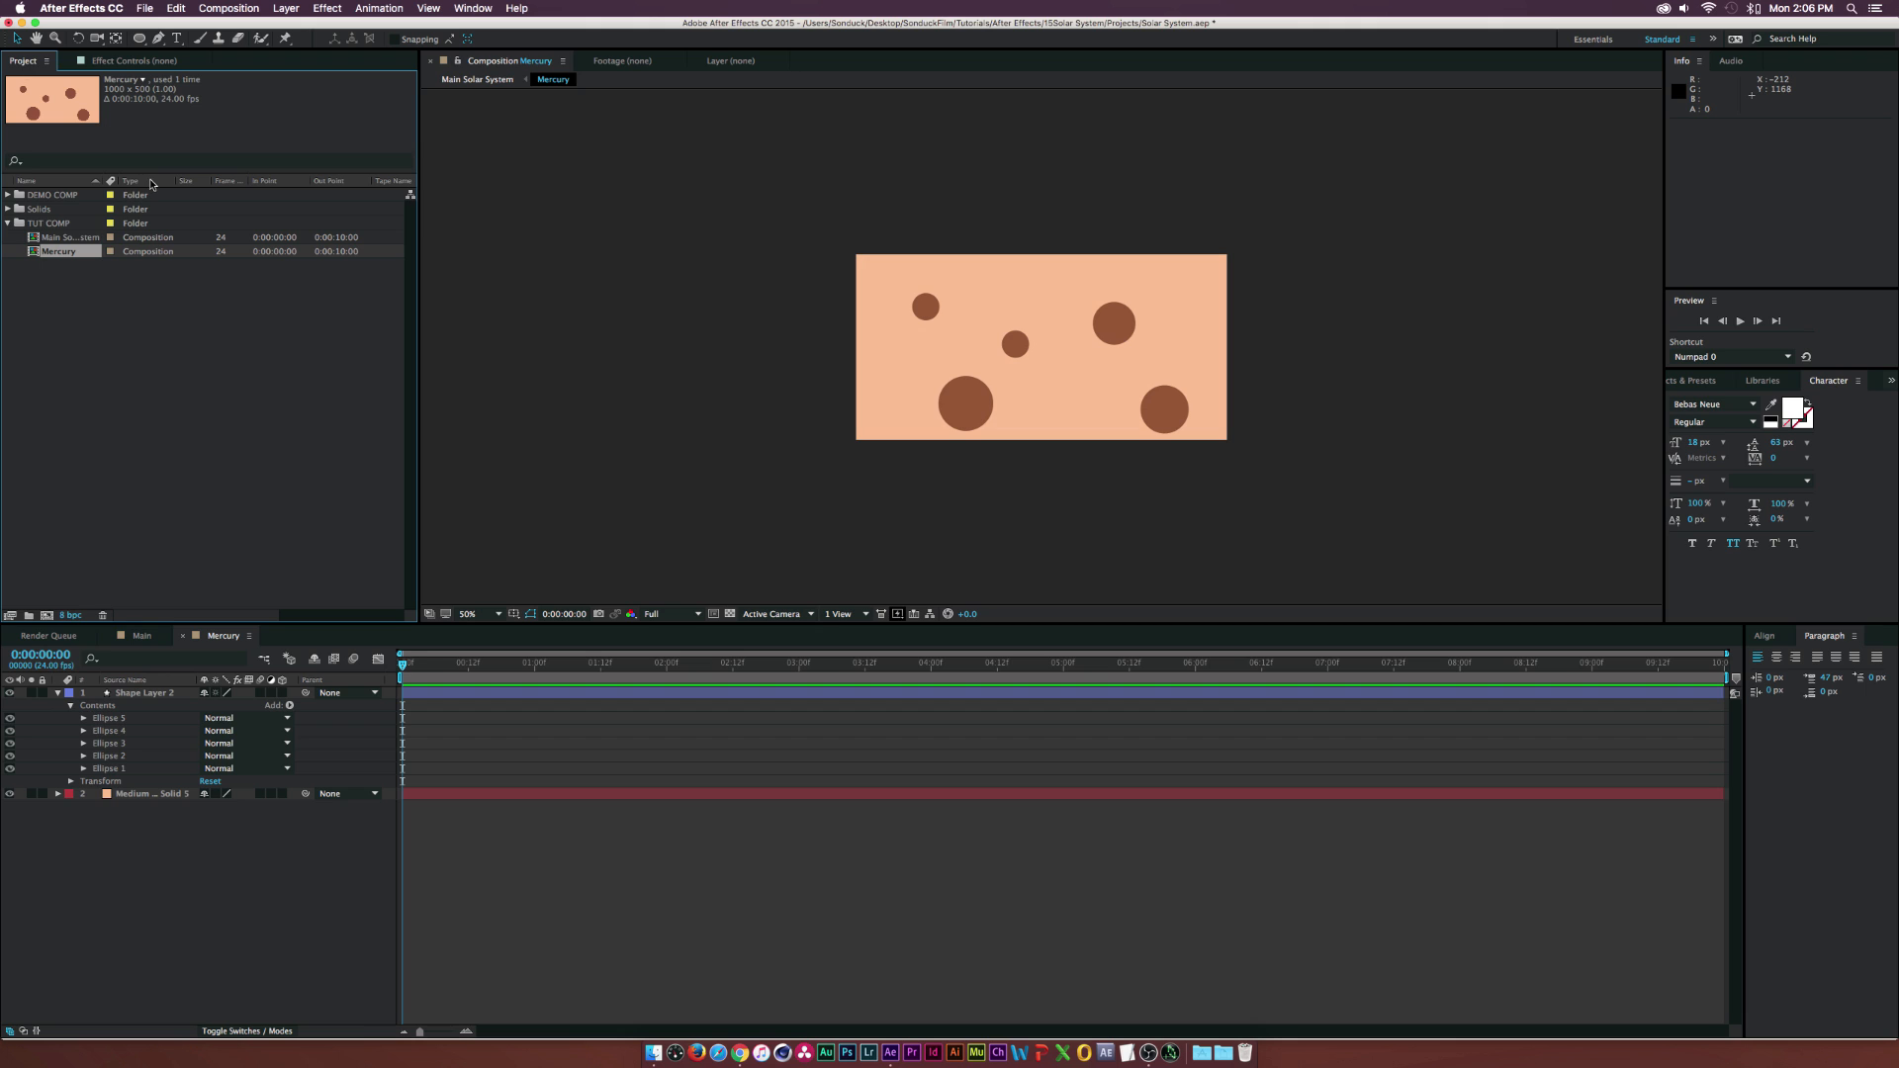
click(125, 539)
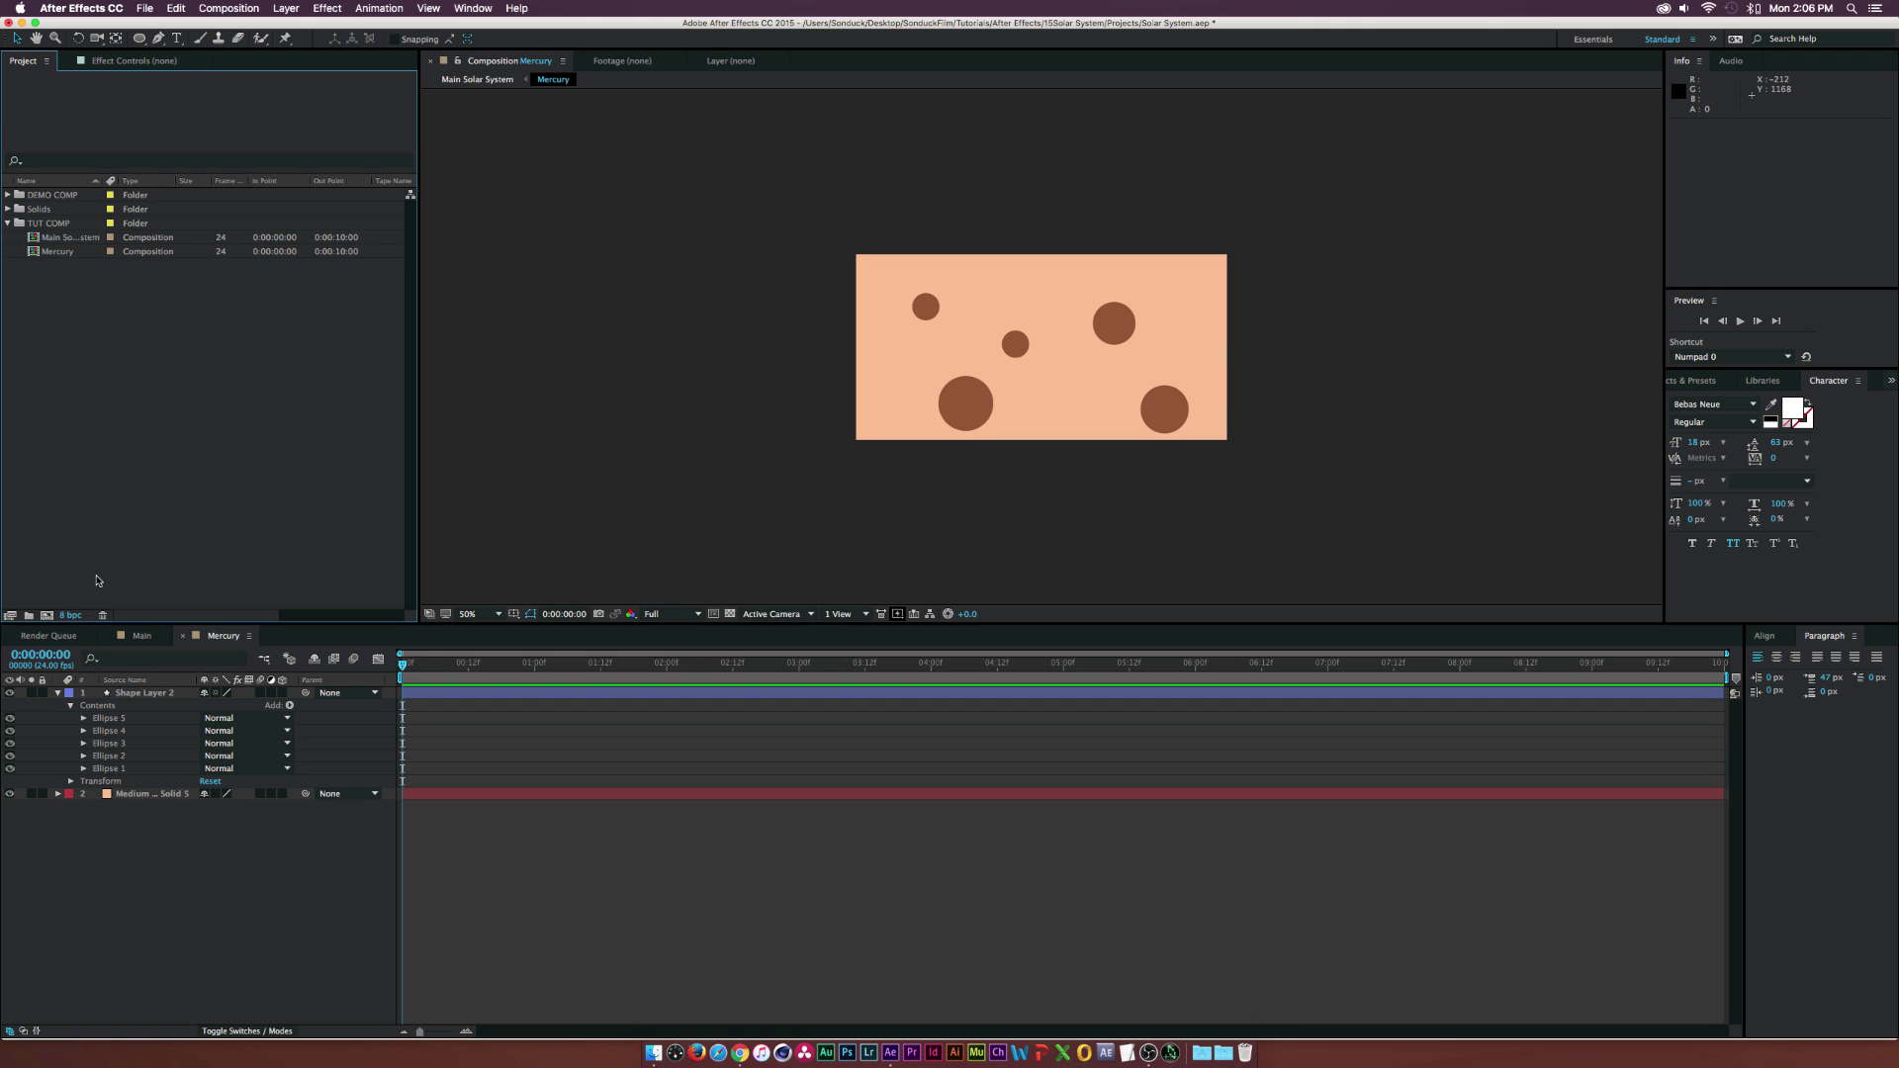
click(47, 615)
click(1176, 380)
text(1000)
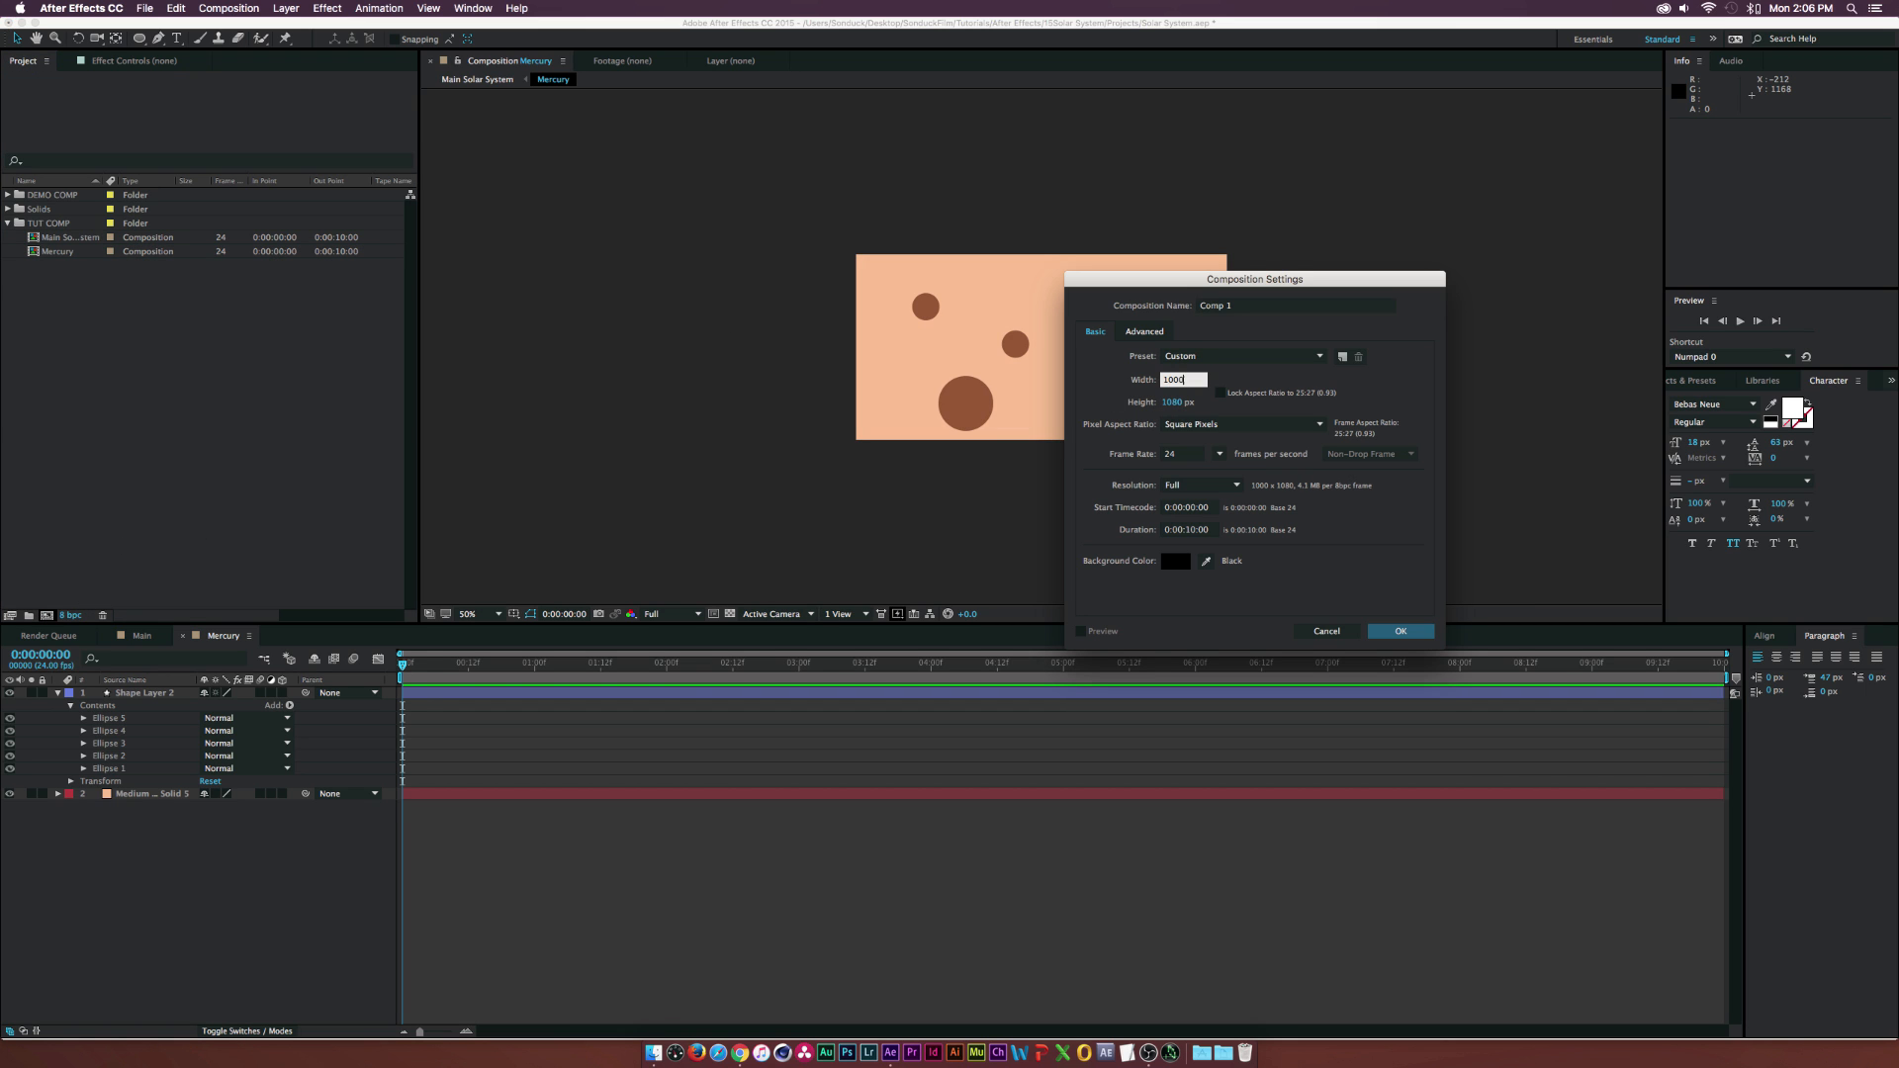
key(Tab)
text(500)
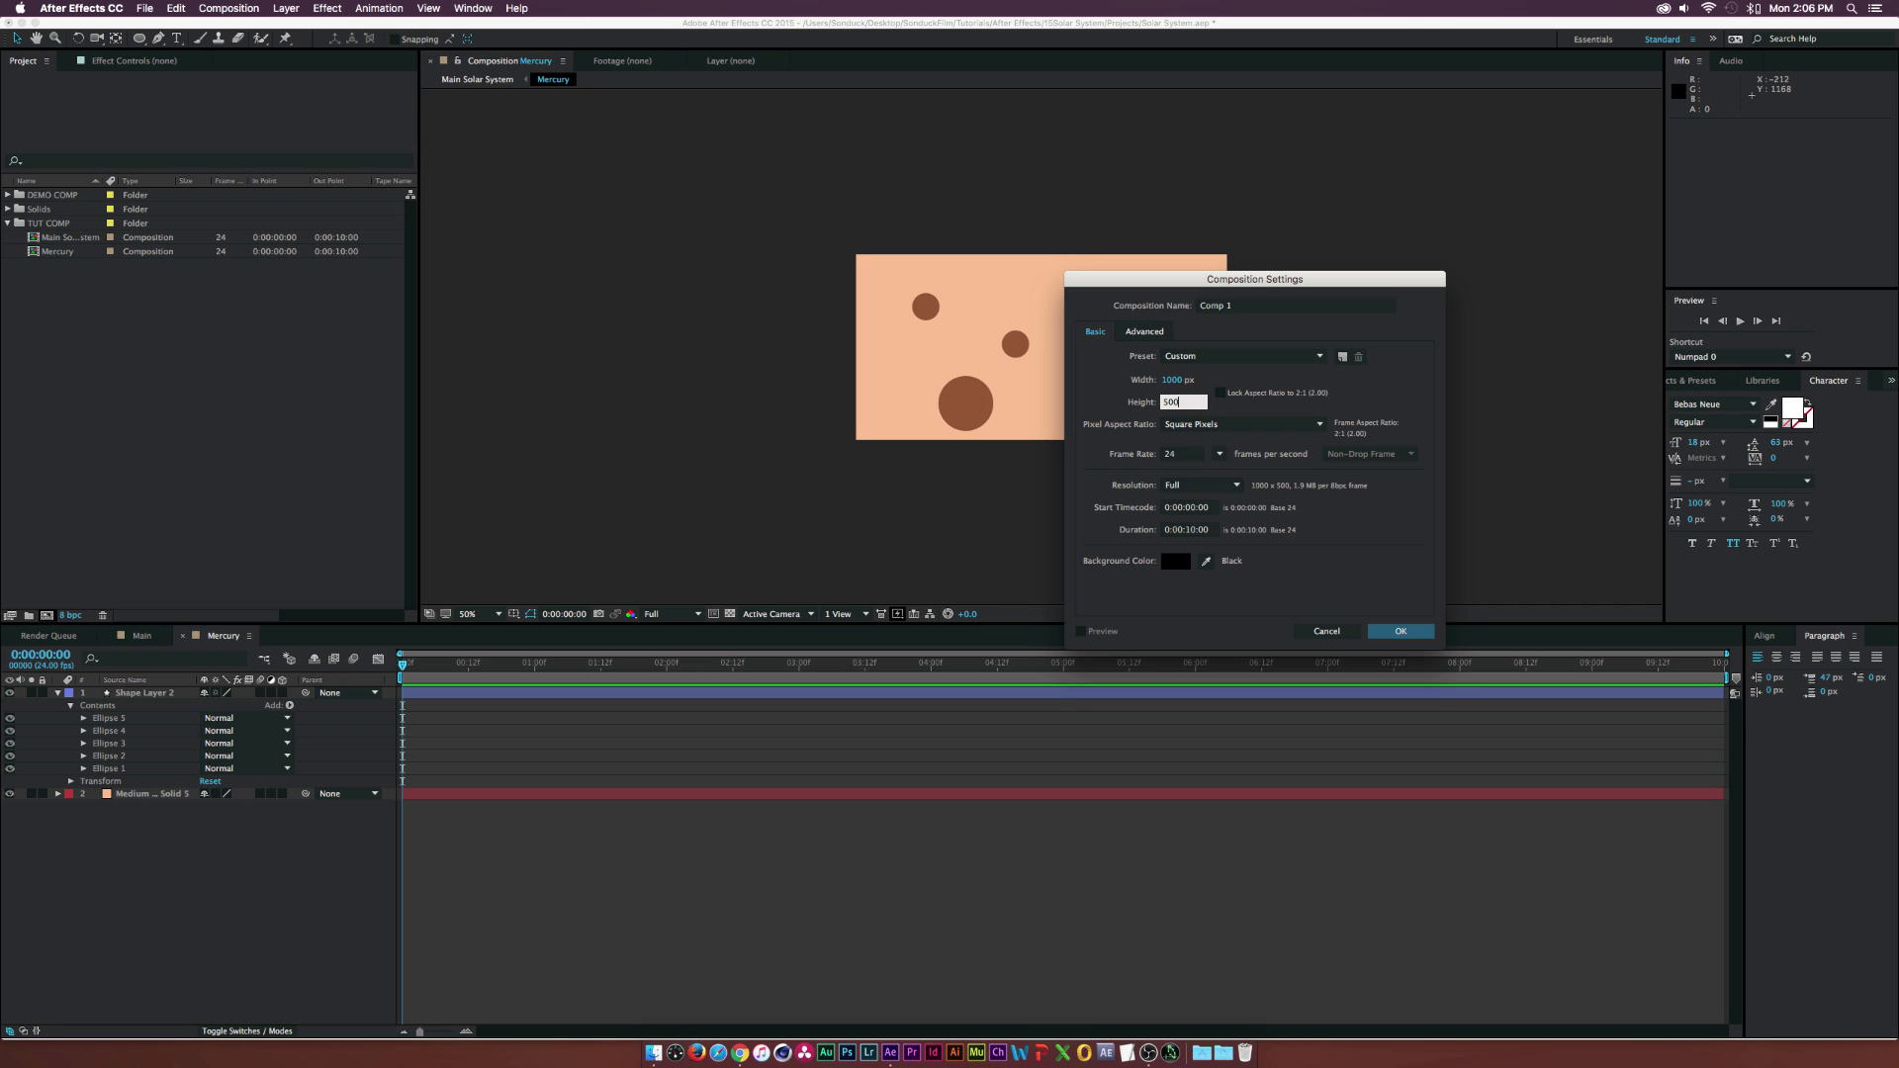
click(1241, 308)
text(Venu)
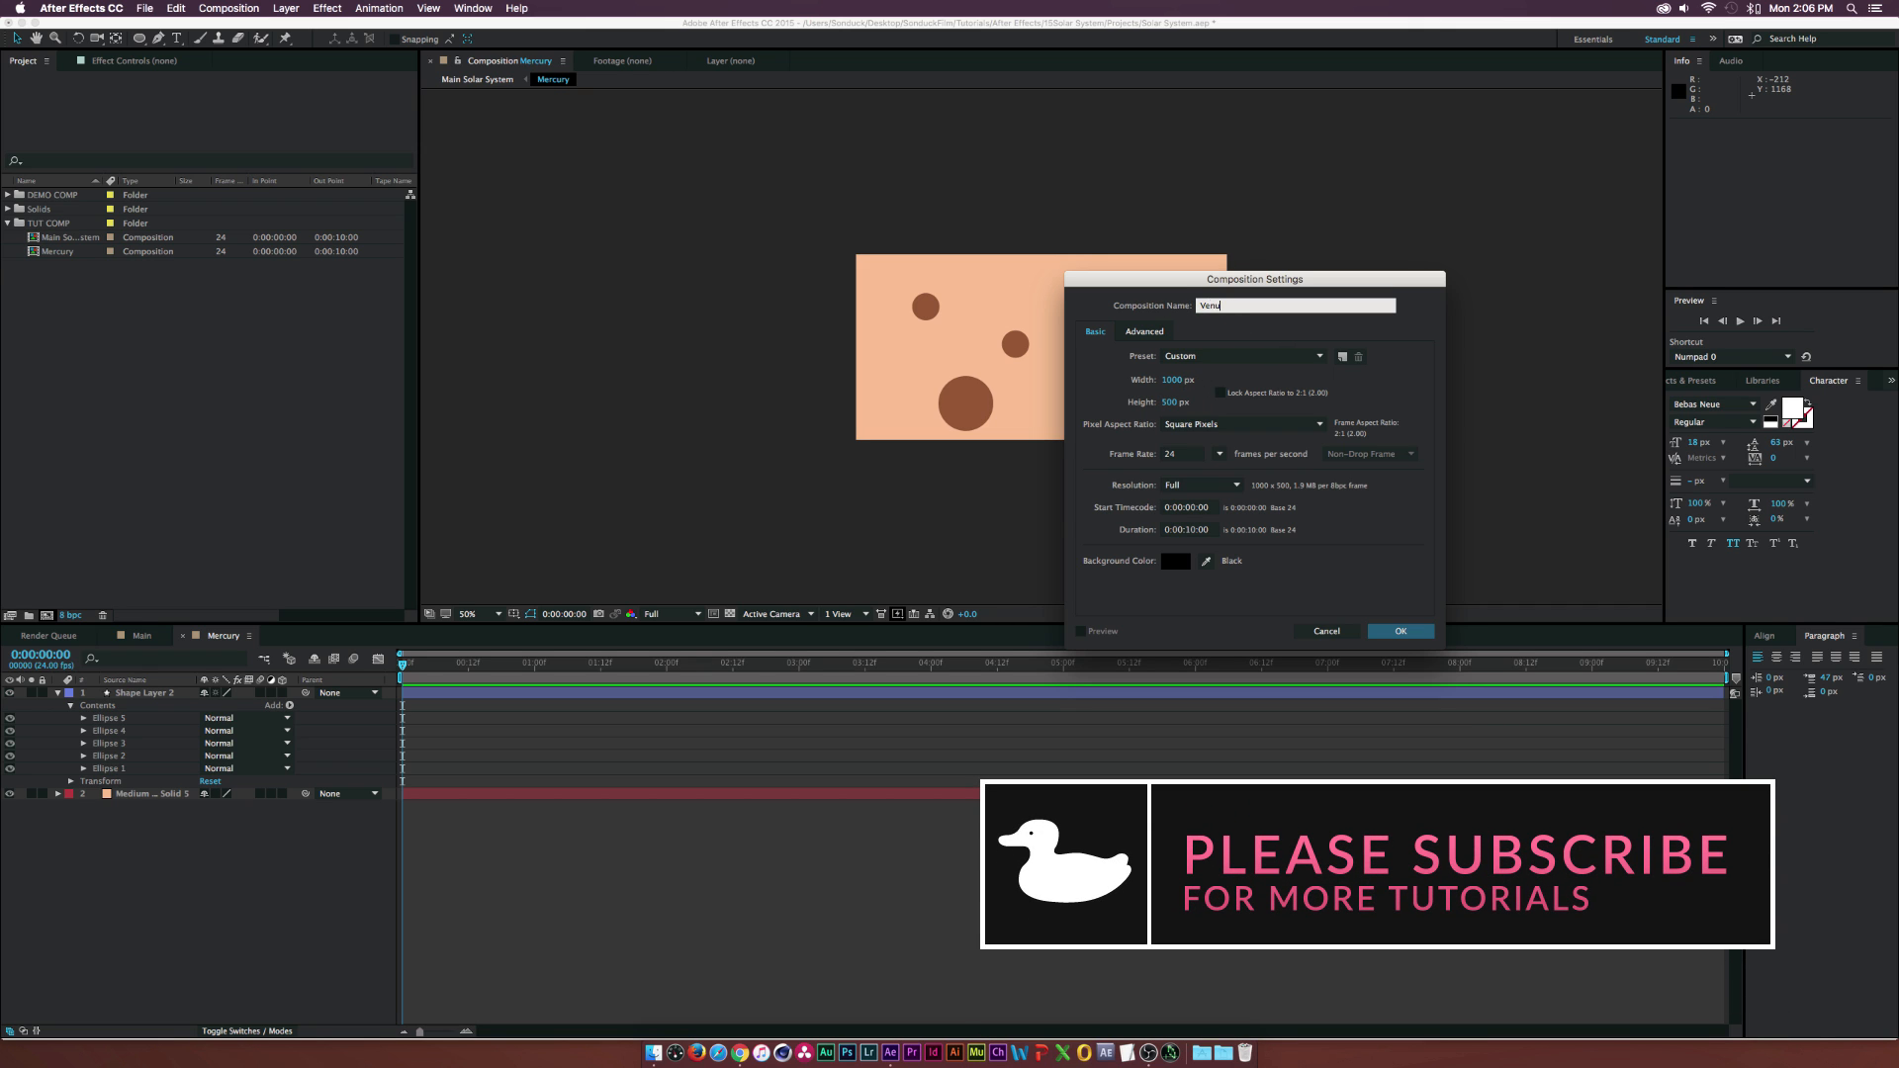
text(s)
key(Return)
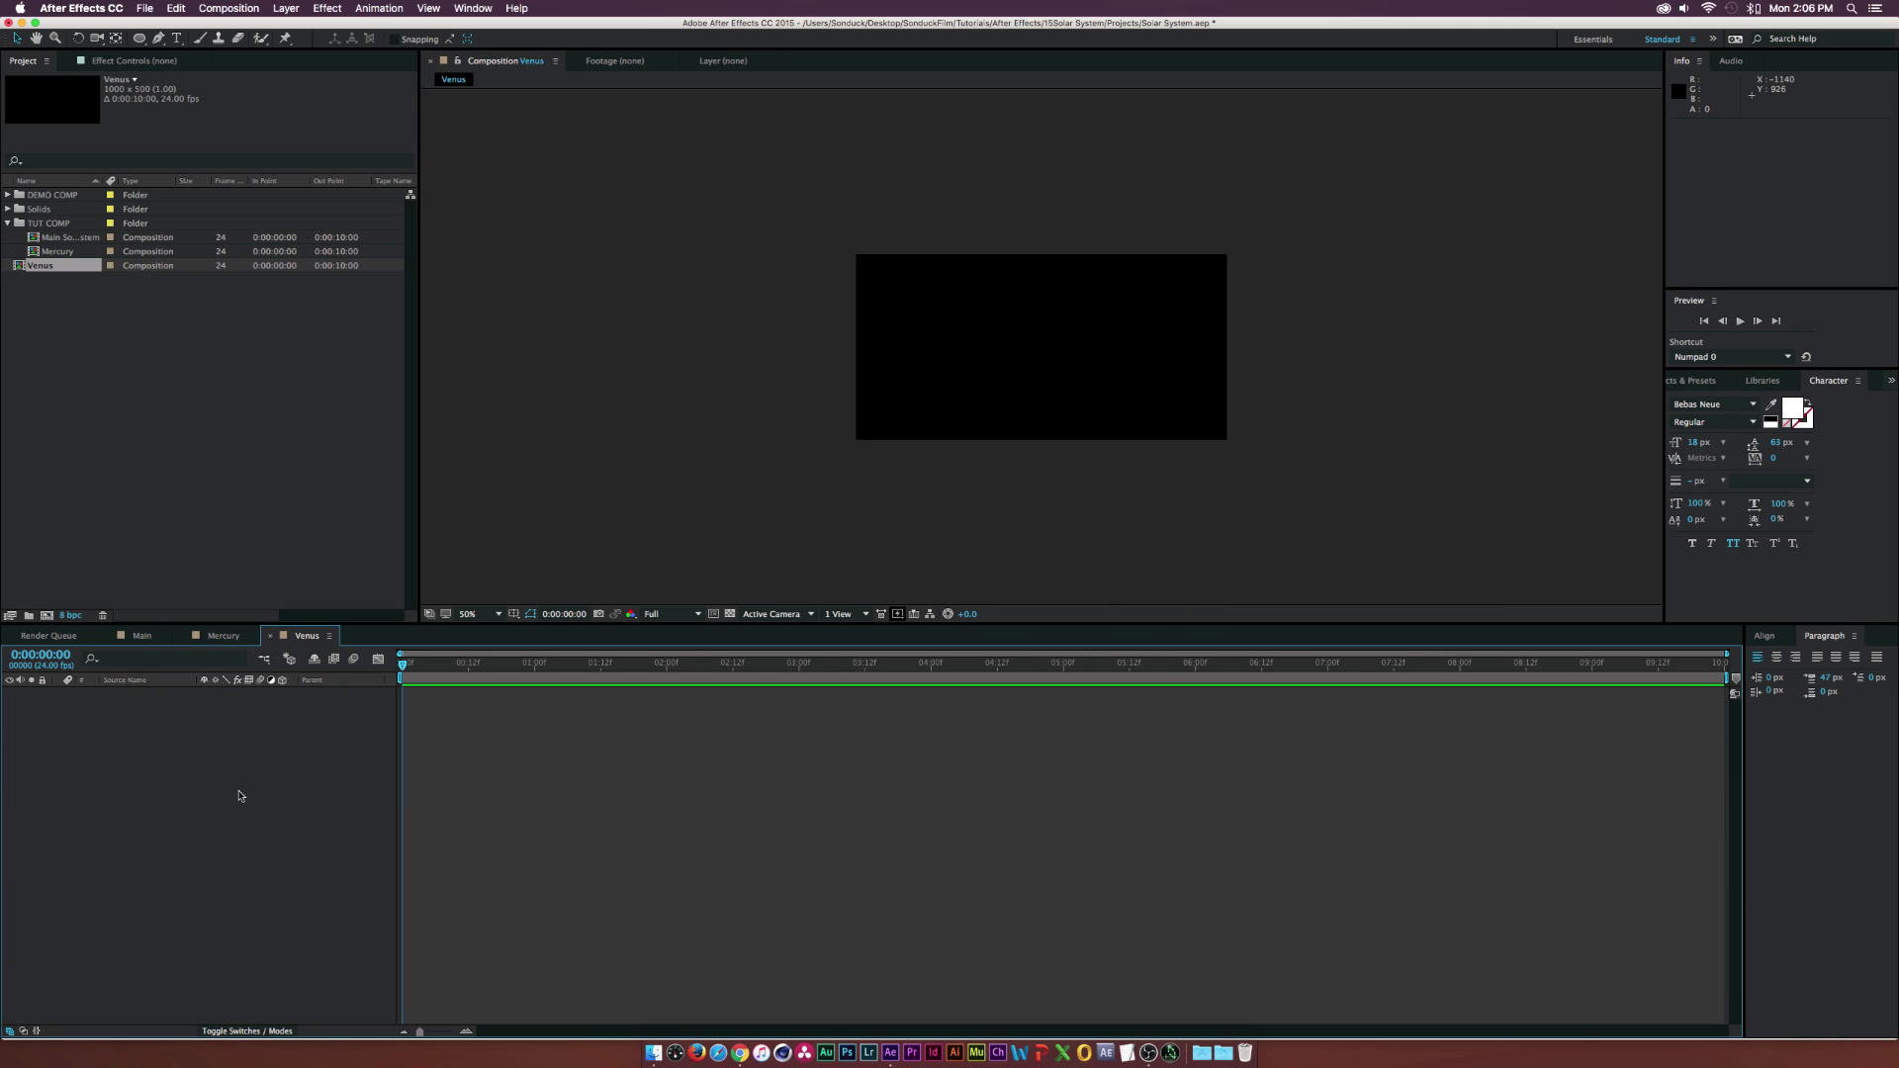
- Add a 1000 × 500 px brown-orange solid to the Venus composition
key(super+y)
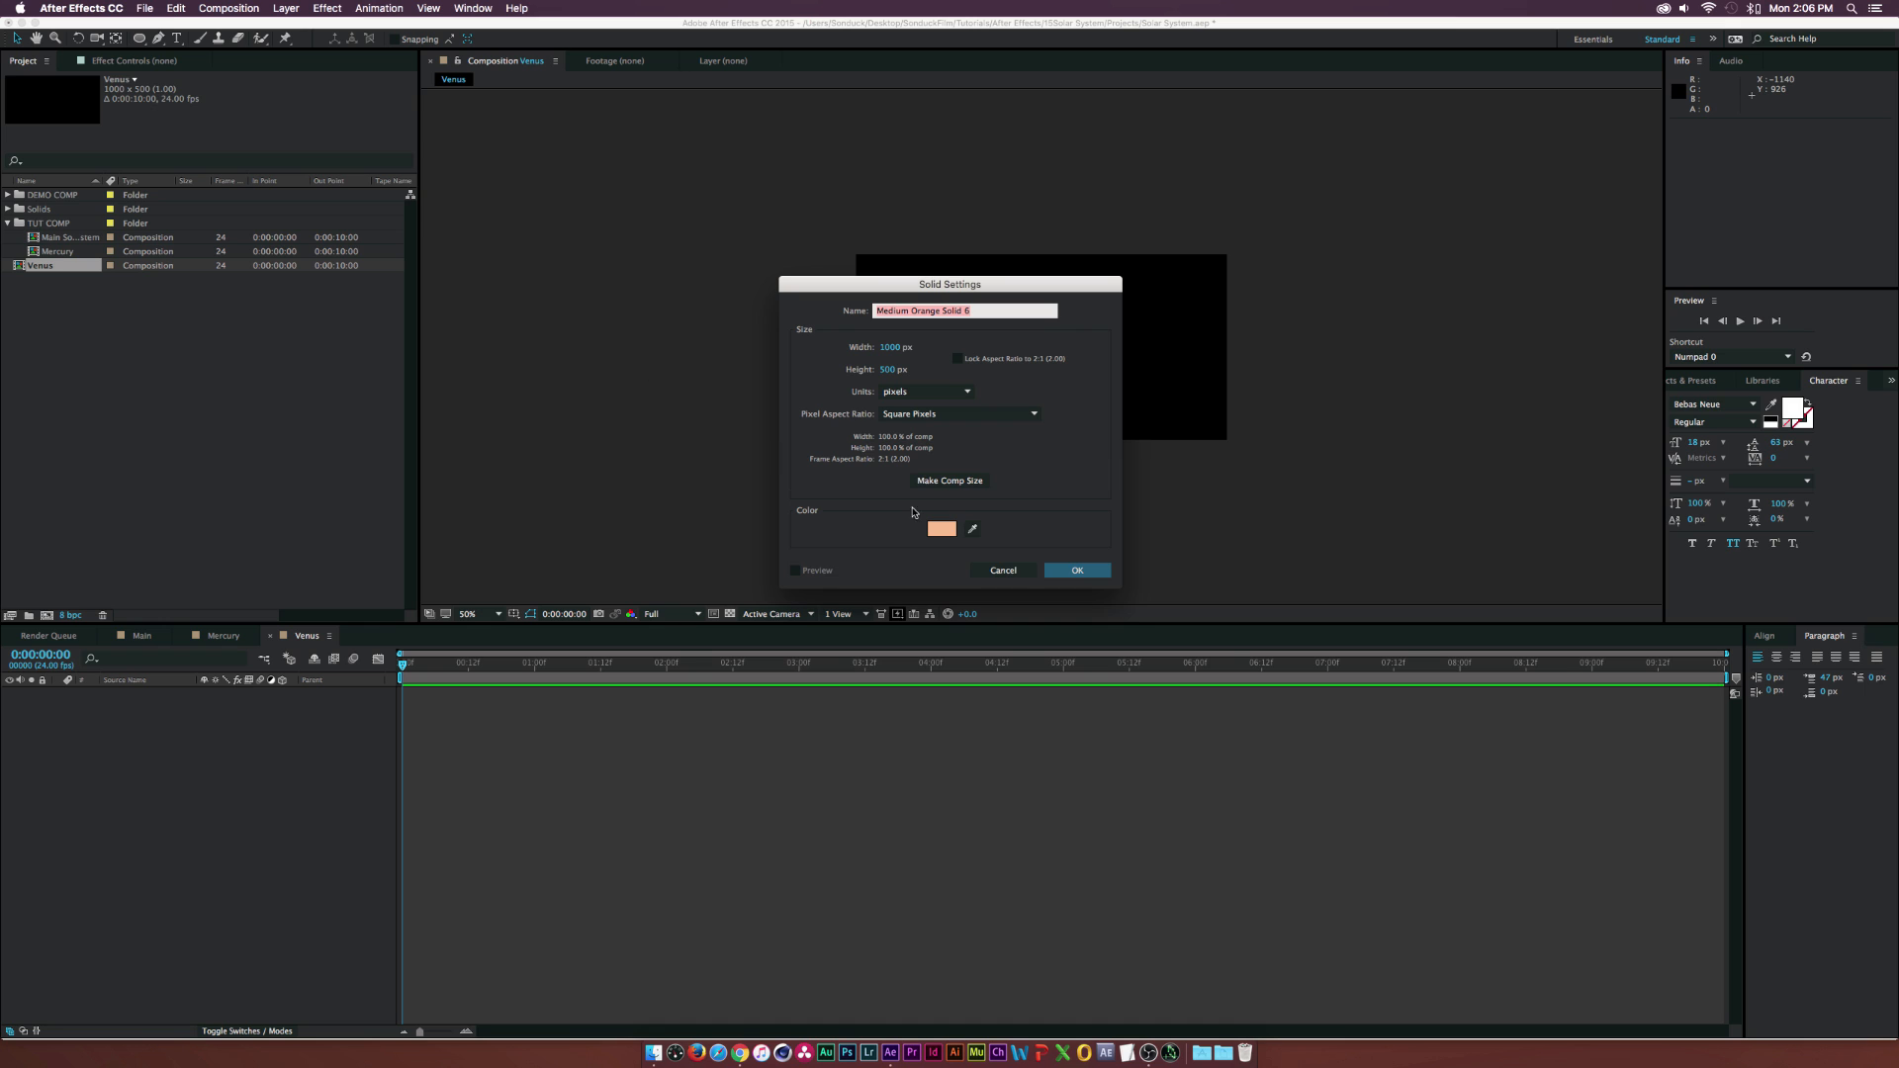
click(942, 529)
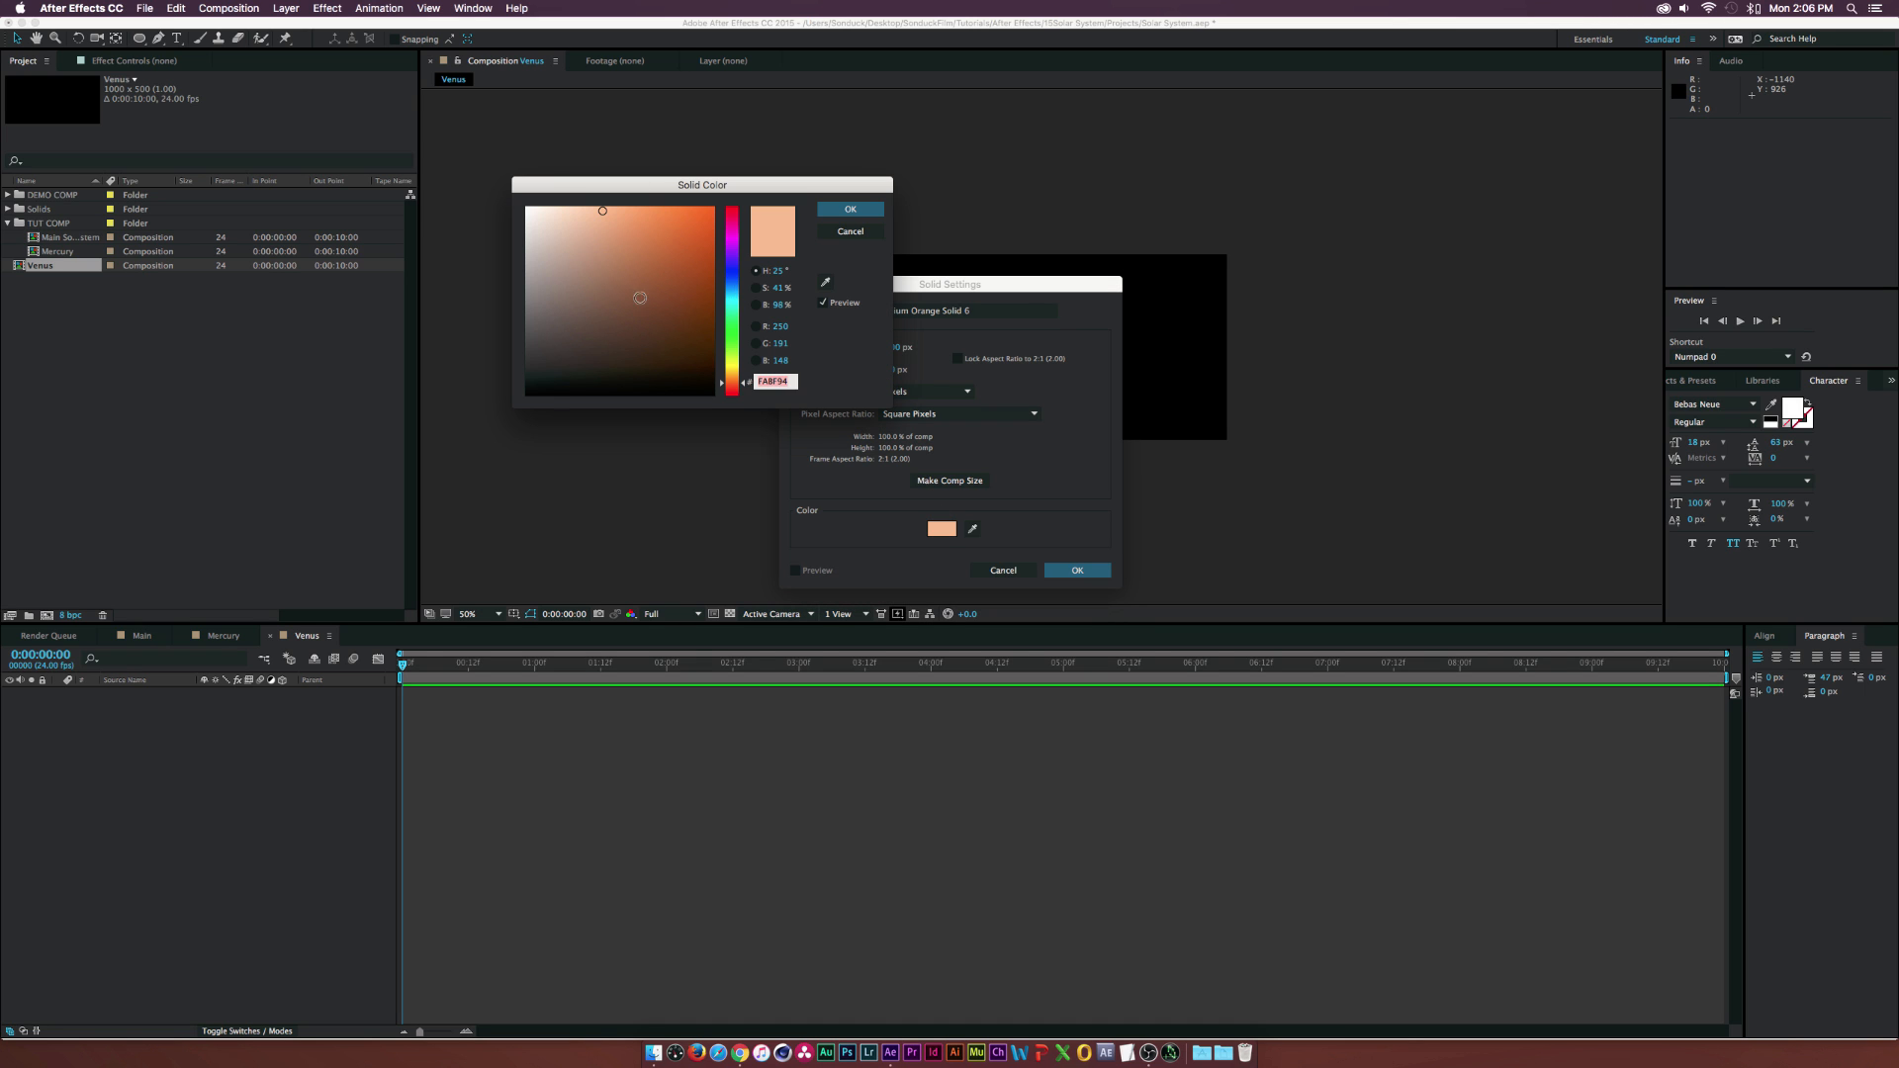
drag(610, 245, 651, 269)
click(850, 210)
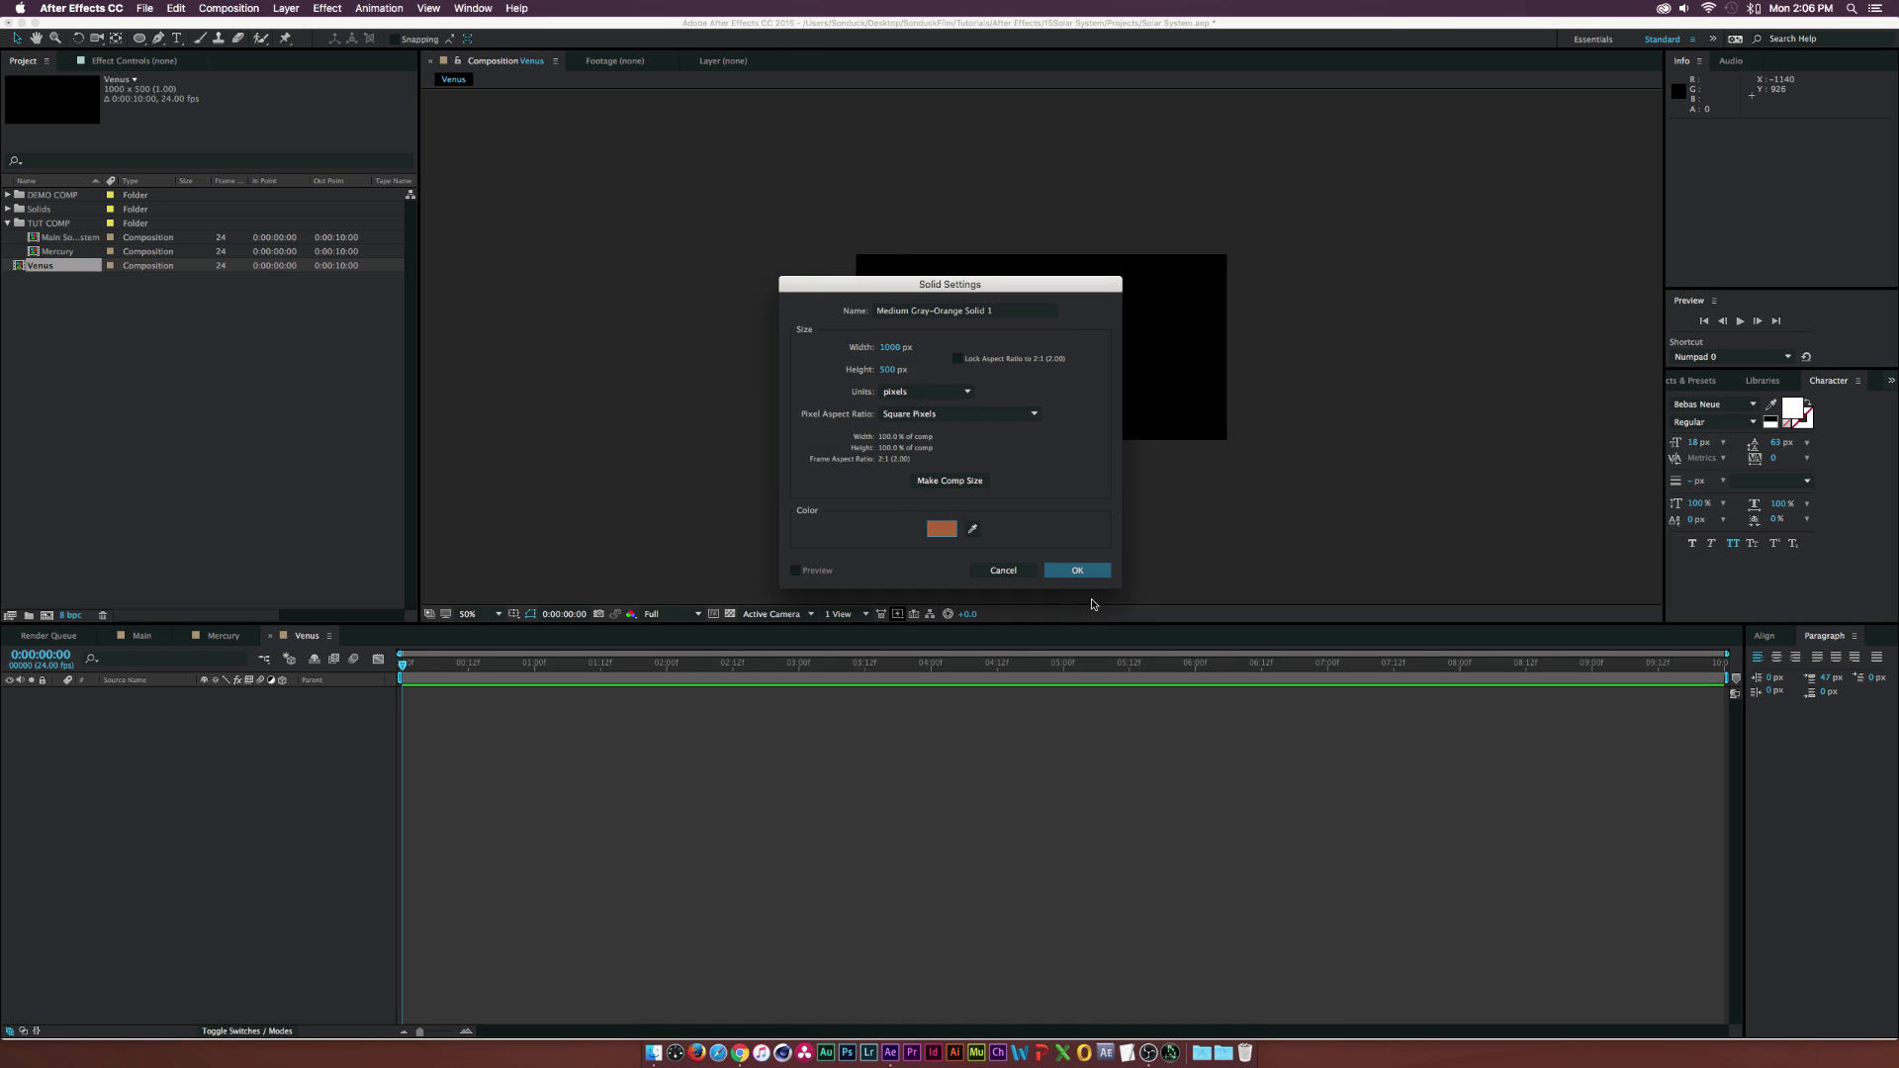
click(1078, 571)
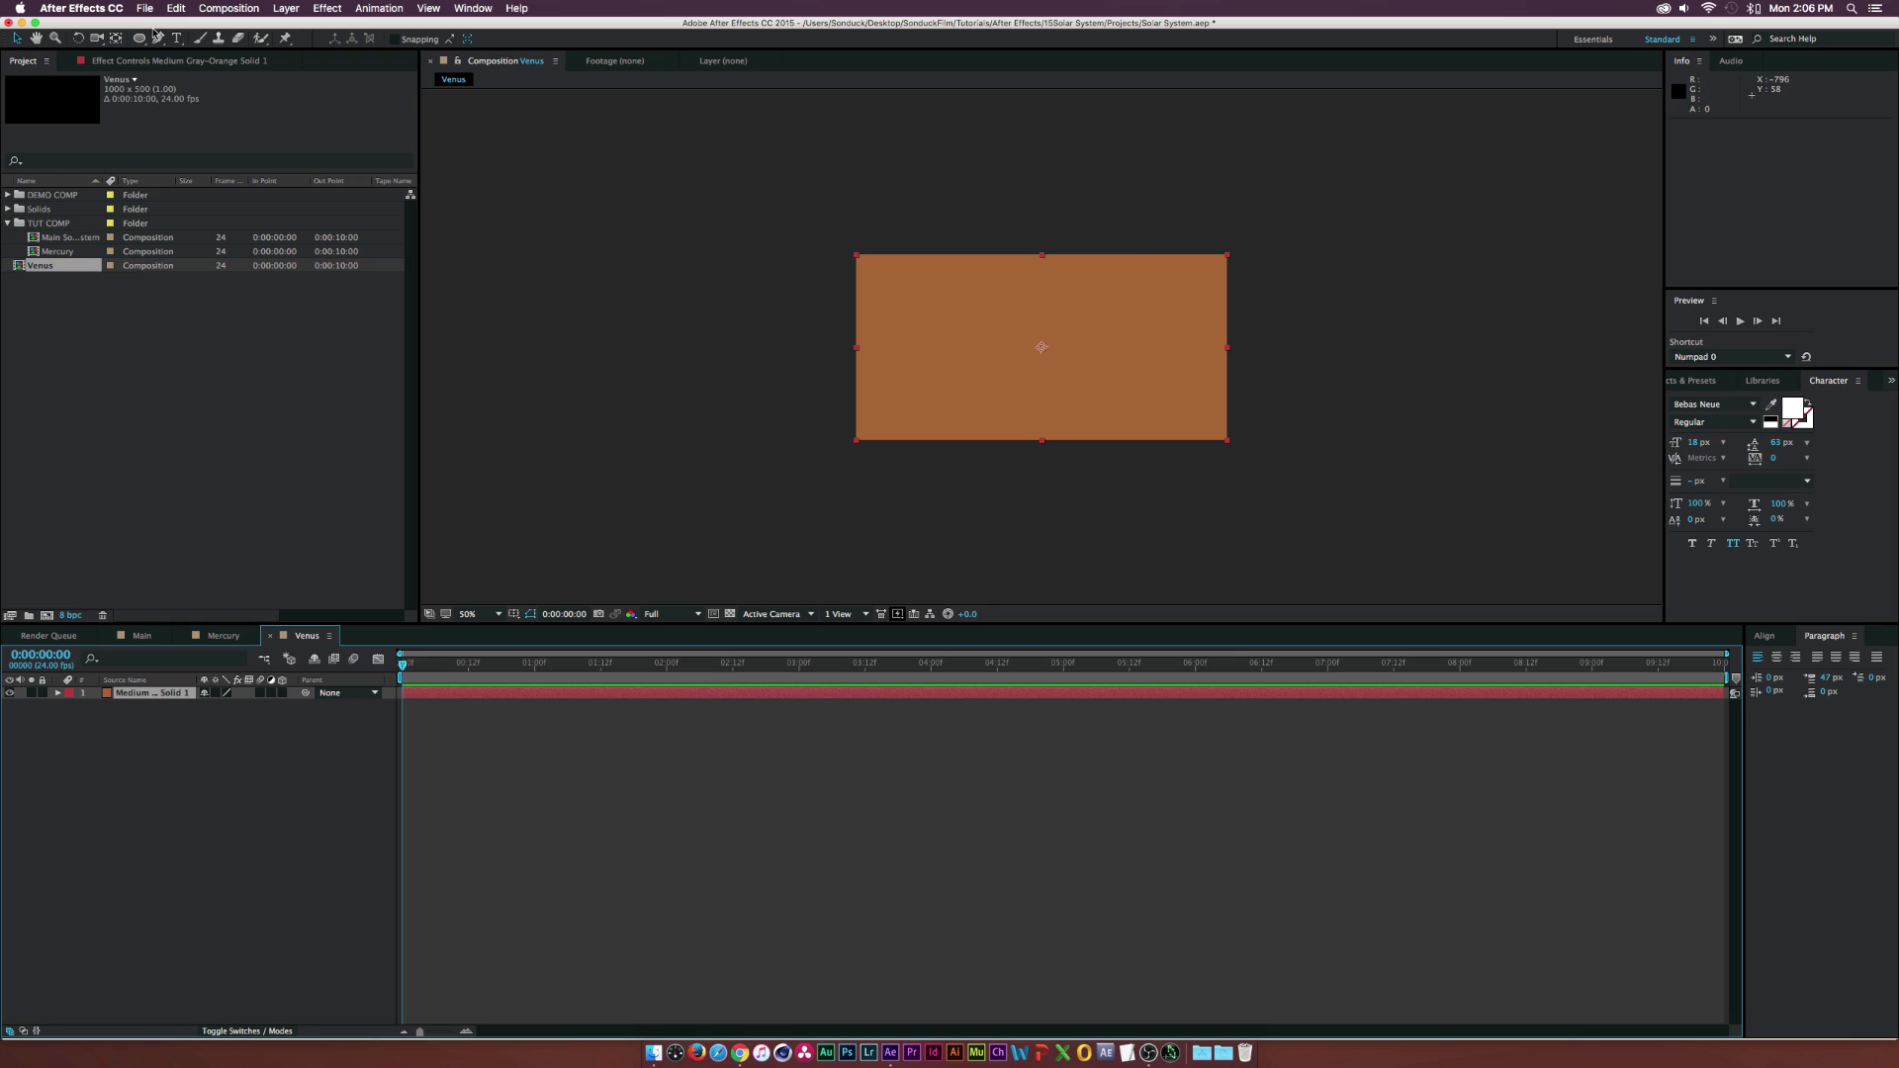
- Draw a closed wavy band with the Pen tool across the upper part of the solid, extending past both side edges
click(259, 728)
click(158, 37)
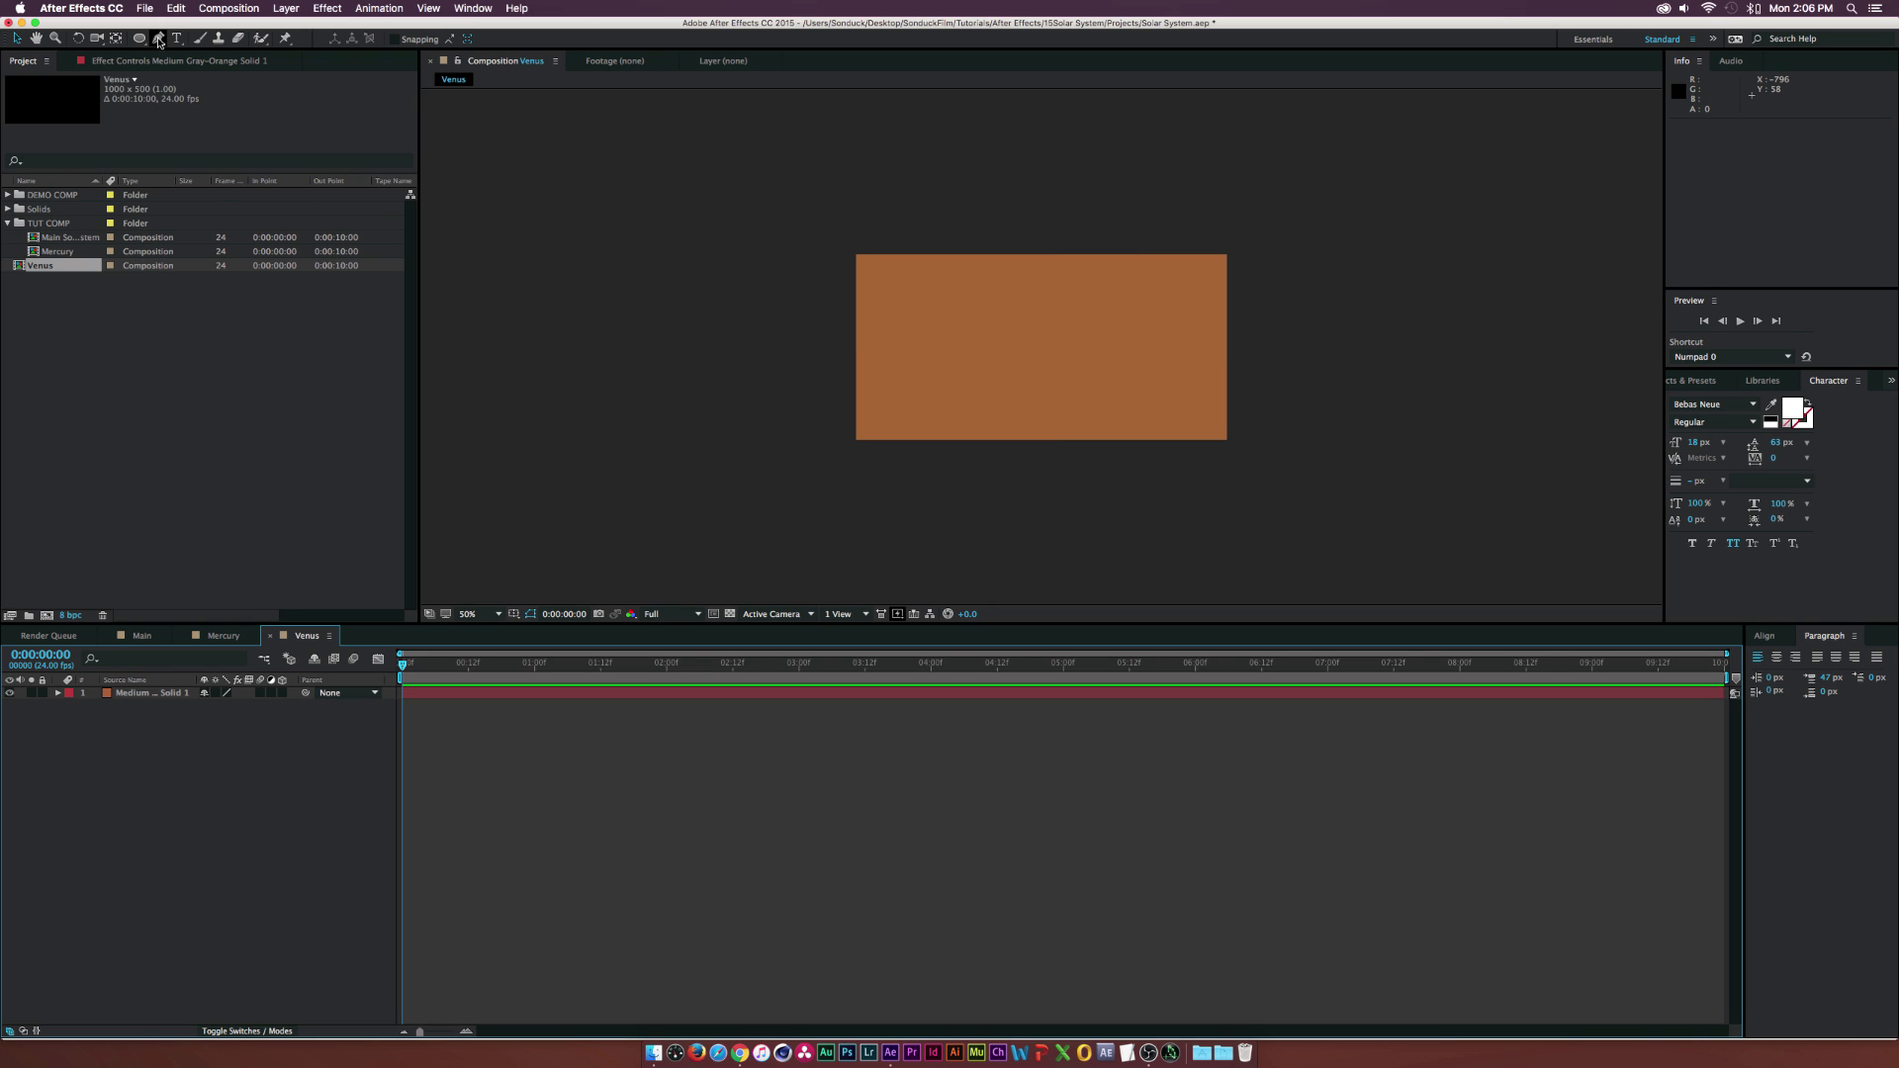
click(830, 279)
drag(947, 296, 965, 297)
drag(1051, 289, 1072, 286)
drag(1150, 292, 1172, 295)
mouse_move(1250, 291)
mouse_down()
mouse_move(1265, 292)
mouse_move(1189, 318)
mouse_up()
drag(1031, 305, 1014, 304)
drag(997, 307, 876, 297)
drag(856, 302, 840, 309)
click(824, 306)
click(831, 282)
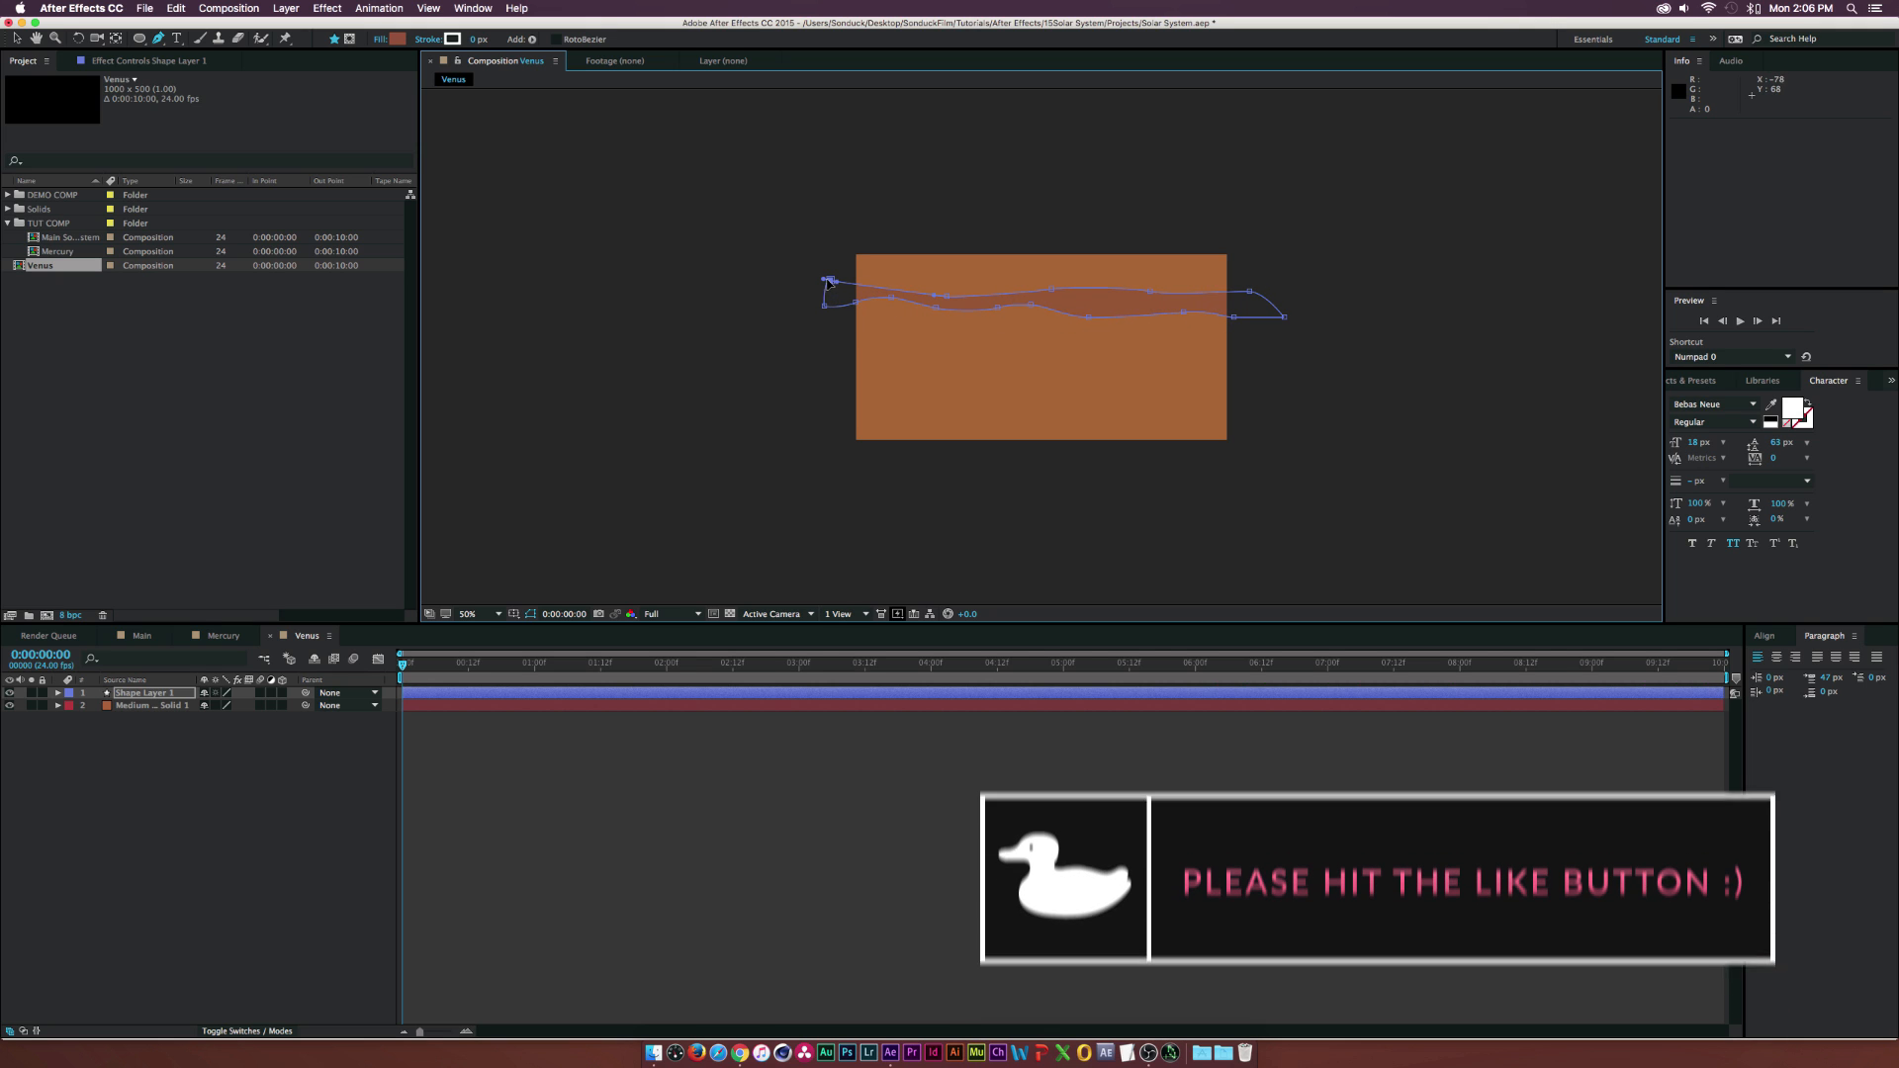
- Change the wavy band's fill colour to light salmon pink
click(395, 39)
drag(663, 284, 596, 228)
click(849, 211)
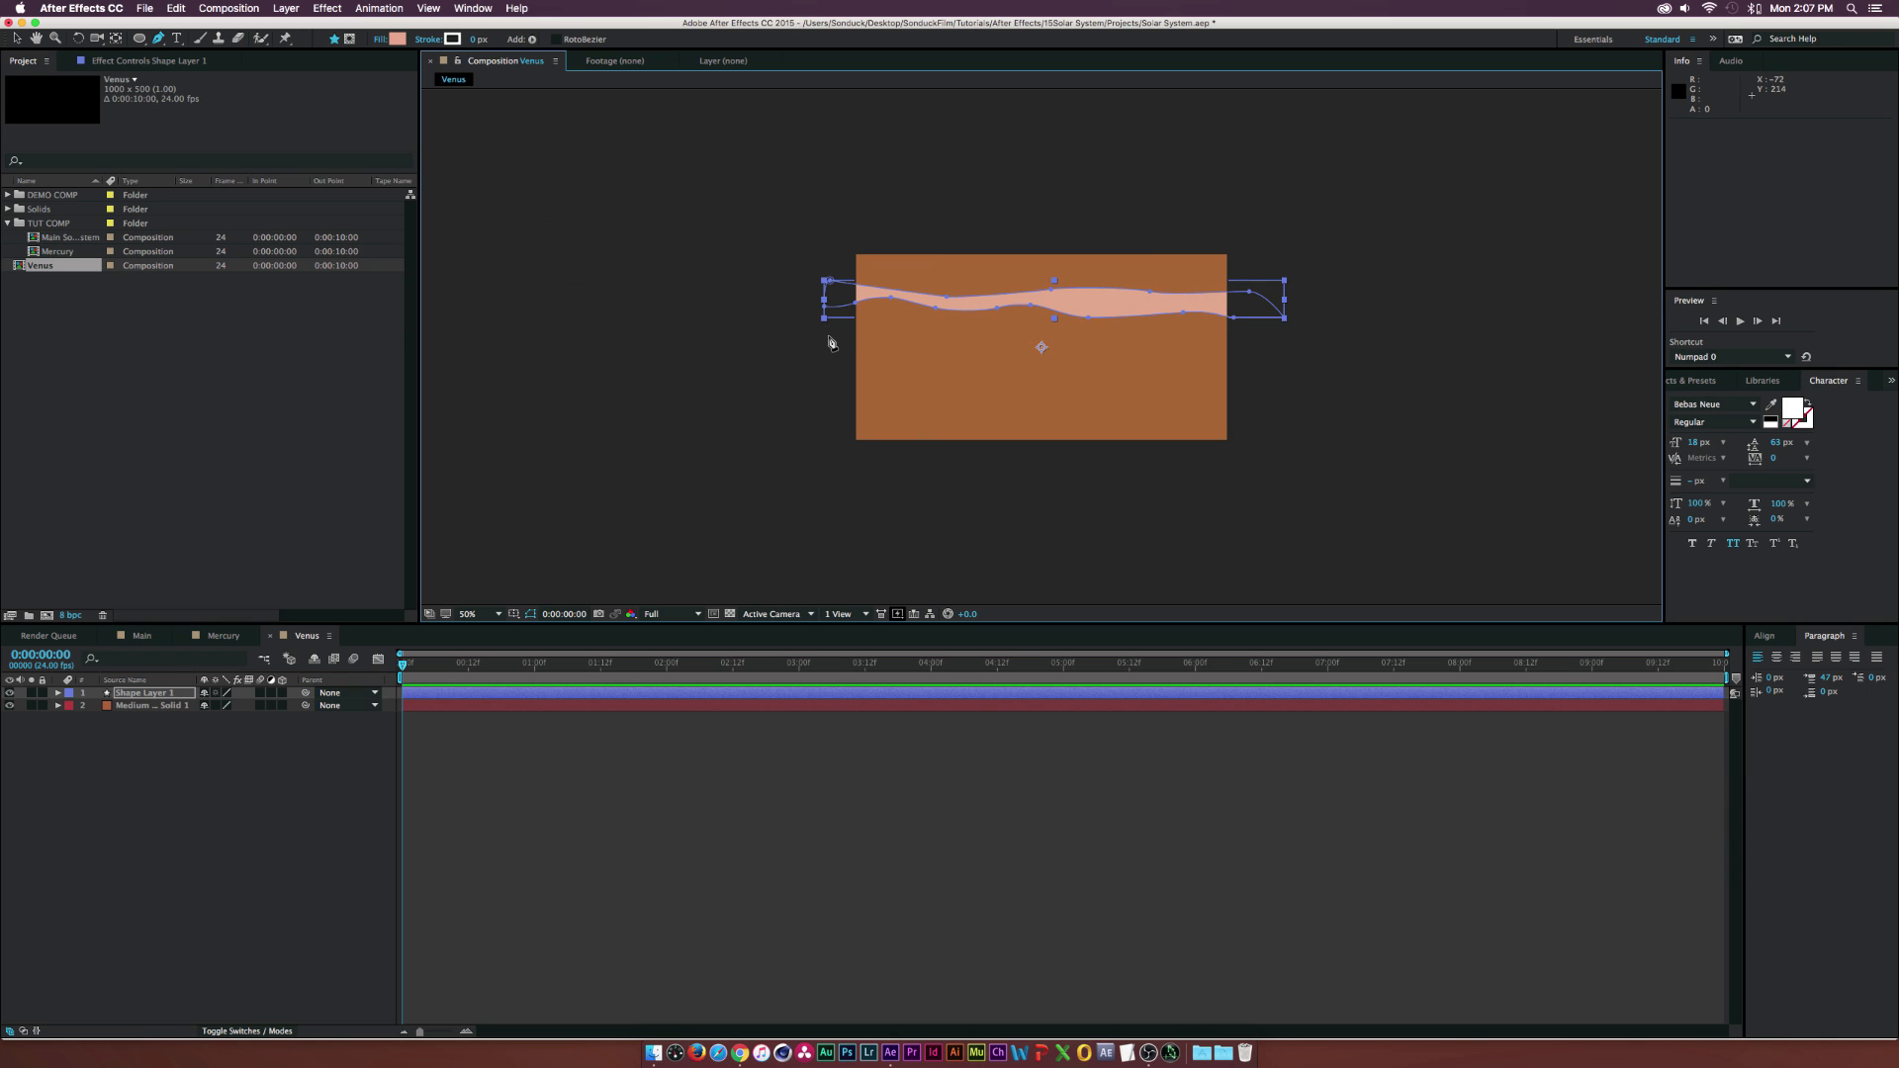
- Draw a second closed wavy band across the middle of the Venus solid in the same shape layer
mouse_move(821, 341)
mouse_down()
mouse_move(1159, 339)
mouse_move(1192, 356)
mouse_move(1261, 340)
mouse_move(1119, 364)
mouse_up()
click(1271, 361)
click(1233, 361)
drag(1100, 364, 1068, 351)
drag(1037, 352, 1003, 362)
drag(968, 363, 929, 350)
drag(904, 351, 836, 360)
click(825, 353)
click(821, 342)
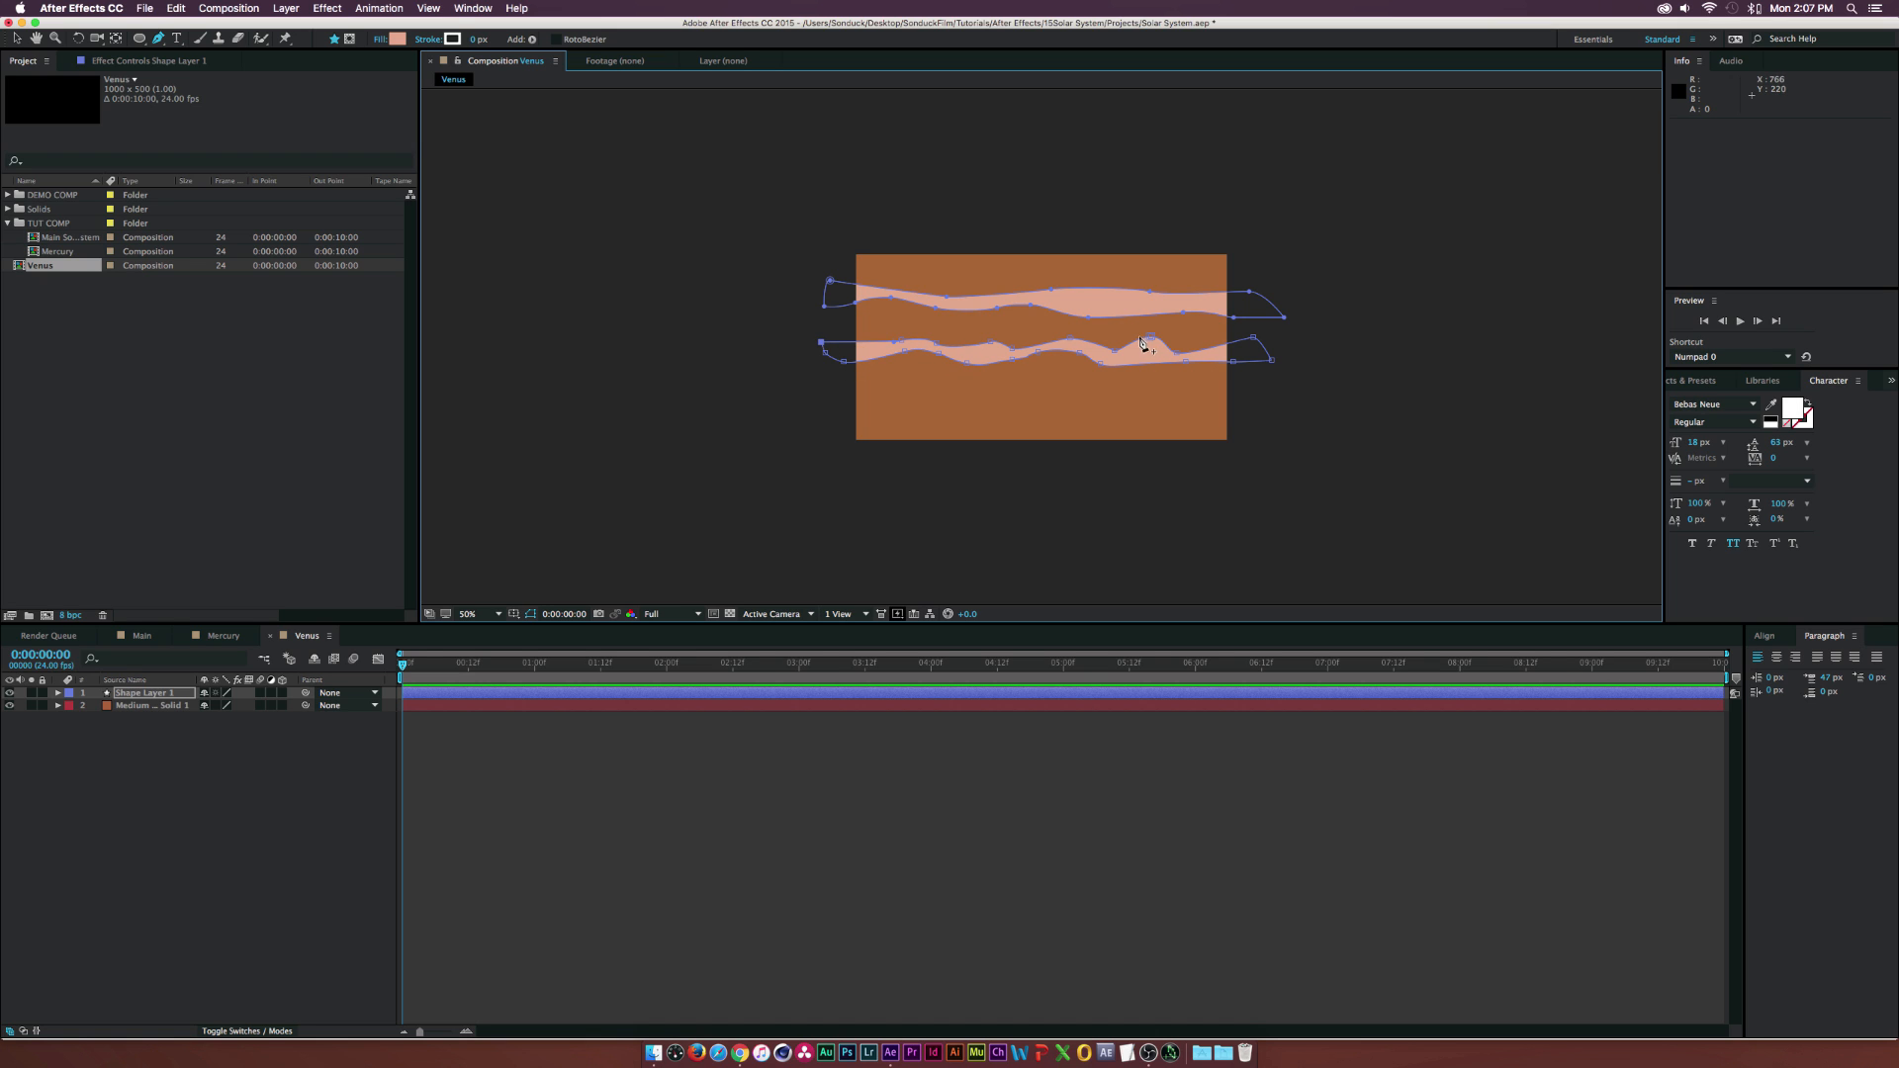
- Draw a third closed wavy band across the lower part of the Venus solid and deselect the shape layer
drag(927, 384, 1002, 390)
drag(1044, 387, 1211, 395)
drag(1248, 397, 1190, 410)
click(1279, 413)
drag(1163, 408, 1129, 409)
drag(1103, 413, 1057, 411)
drag(1037, 406, 824, 412)
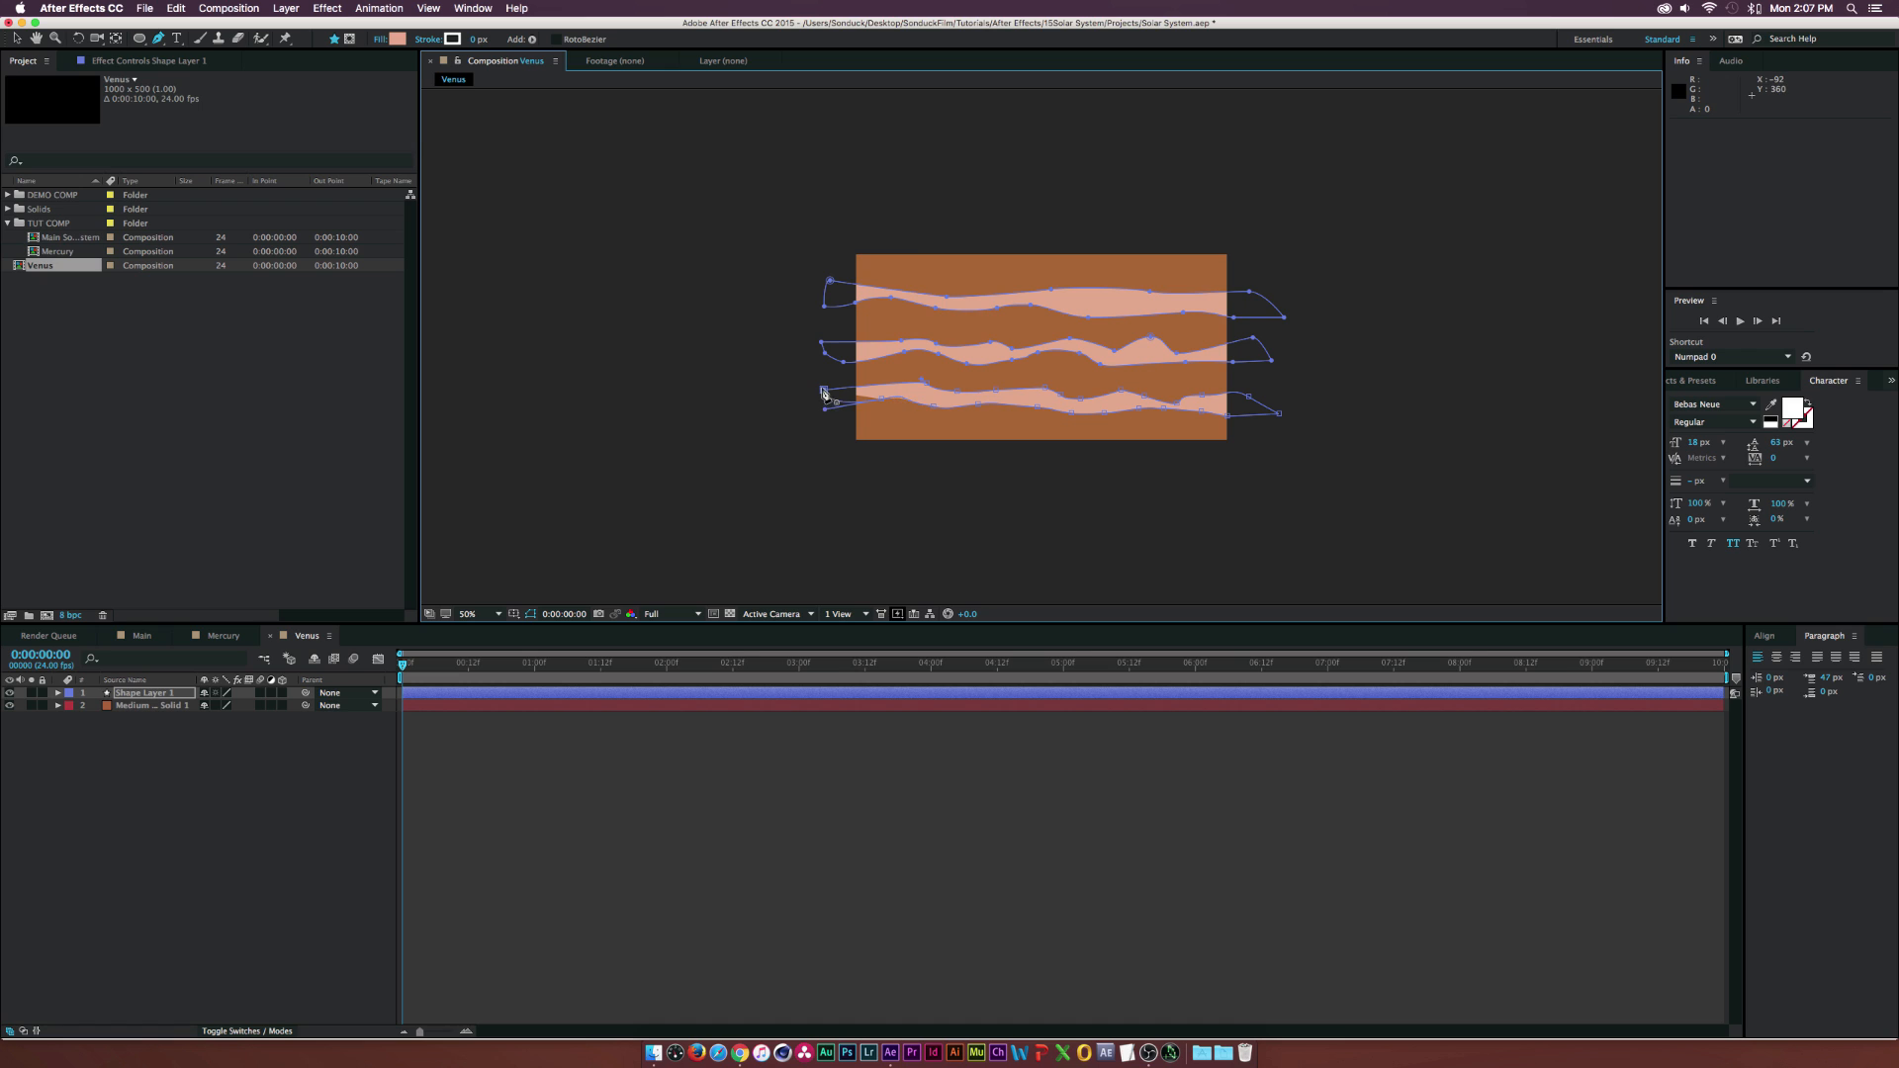
click(824, 390)
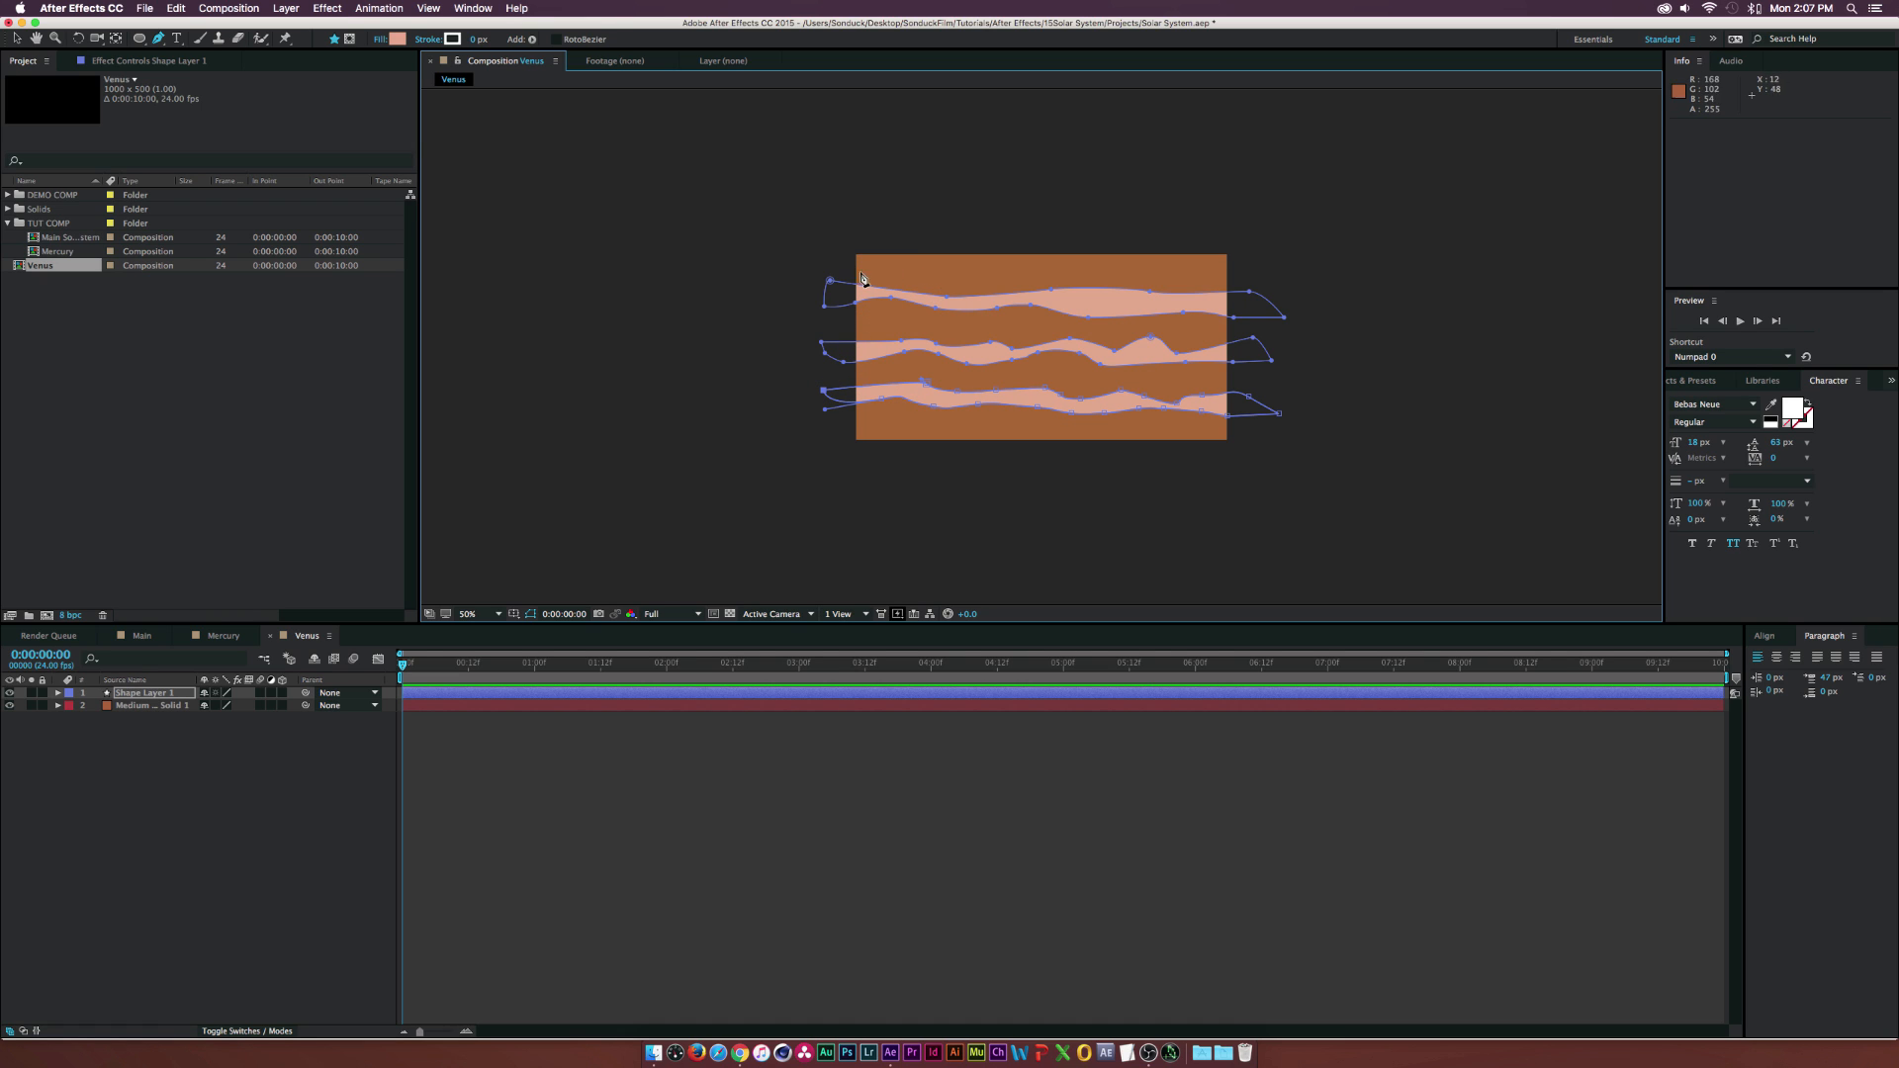
click(205, 856)
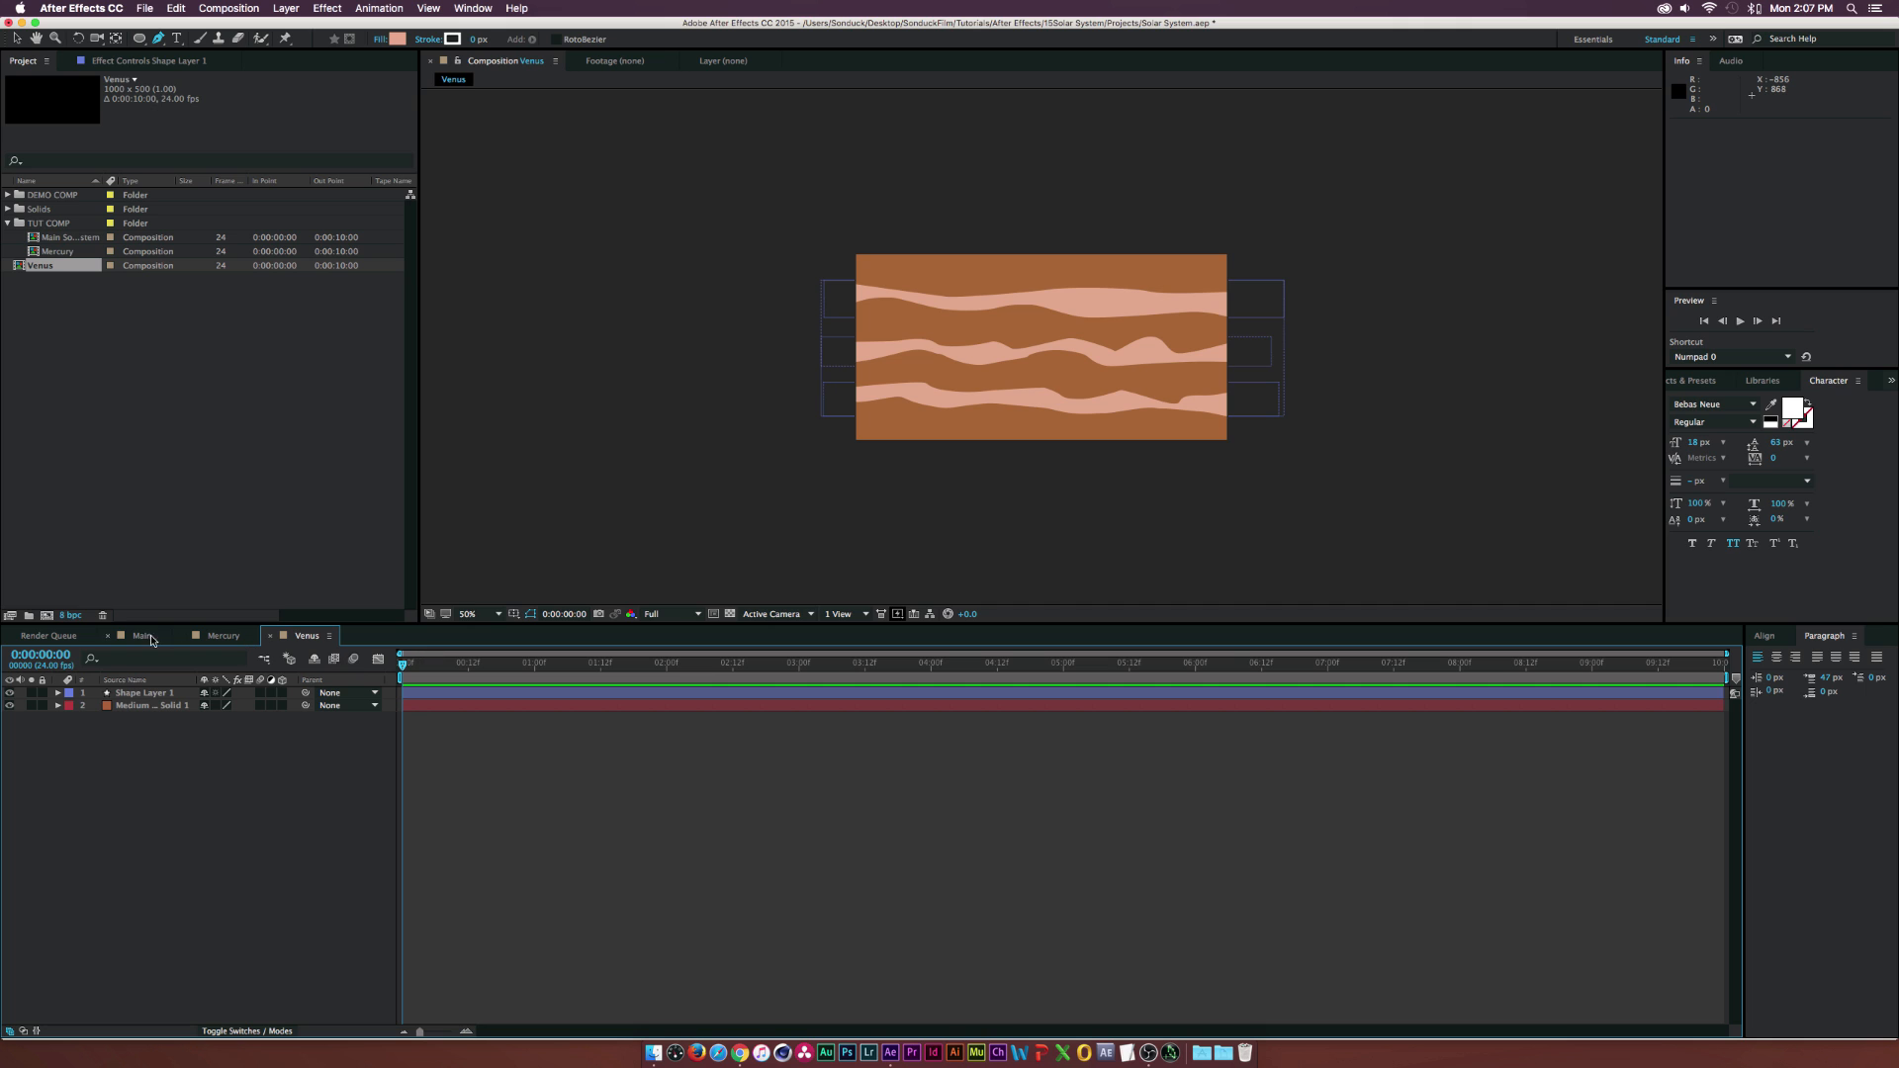
- Create a 1000 × 500 px composition named Earth
click(47, 615)
text(Earth)
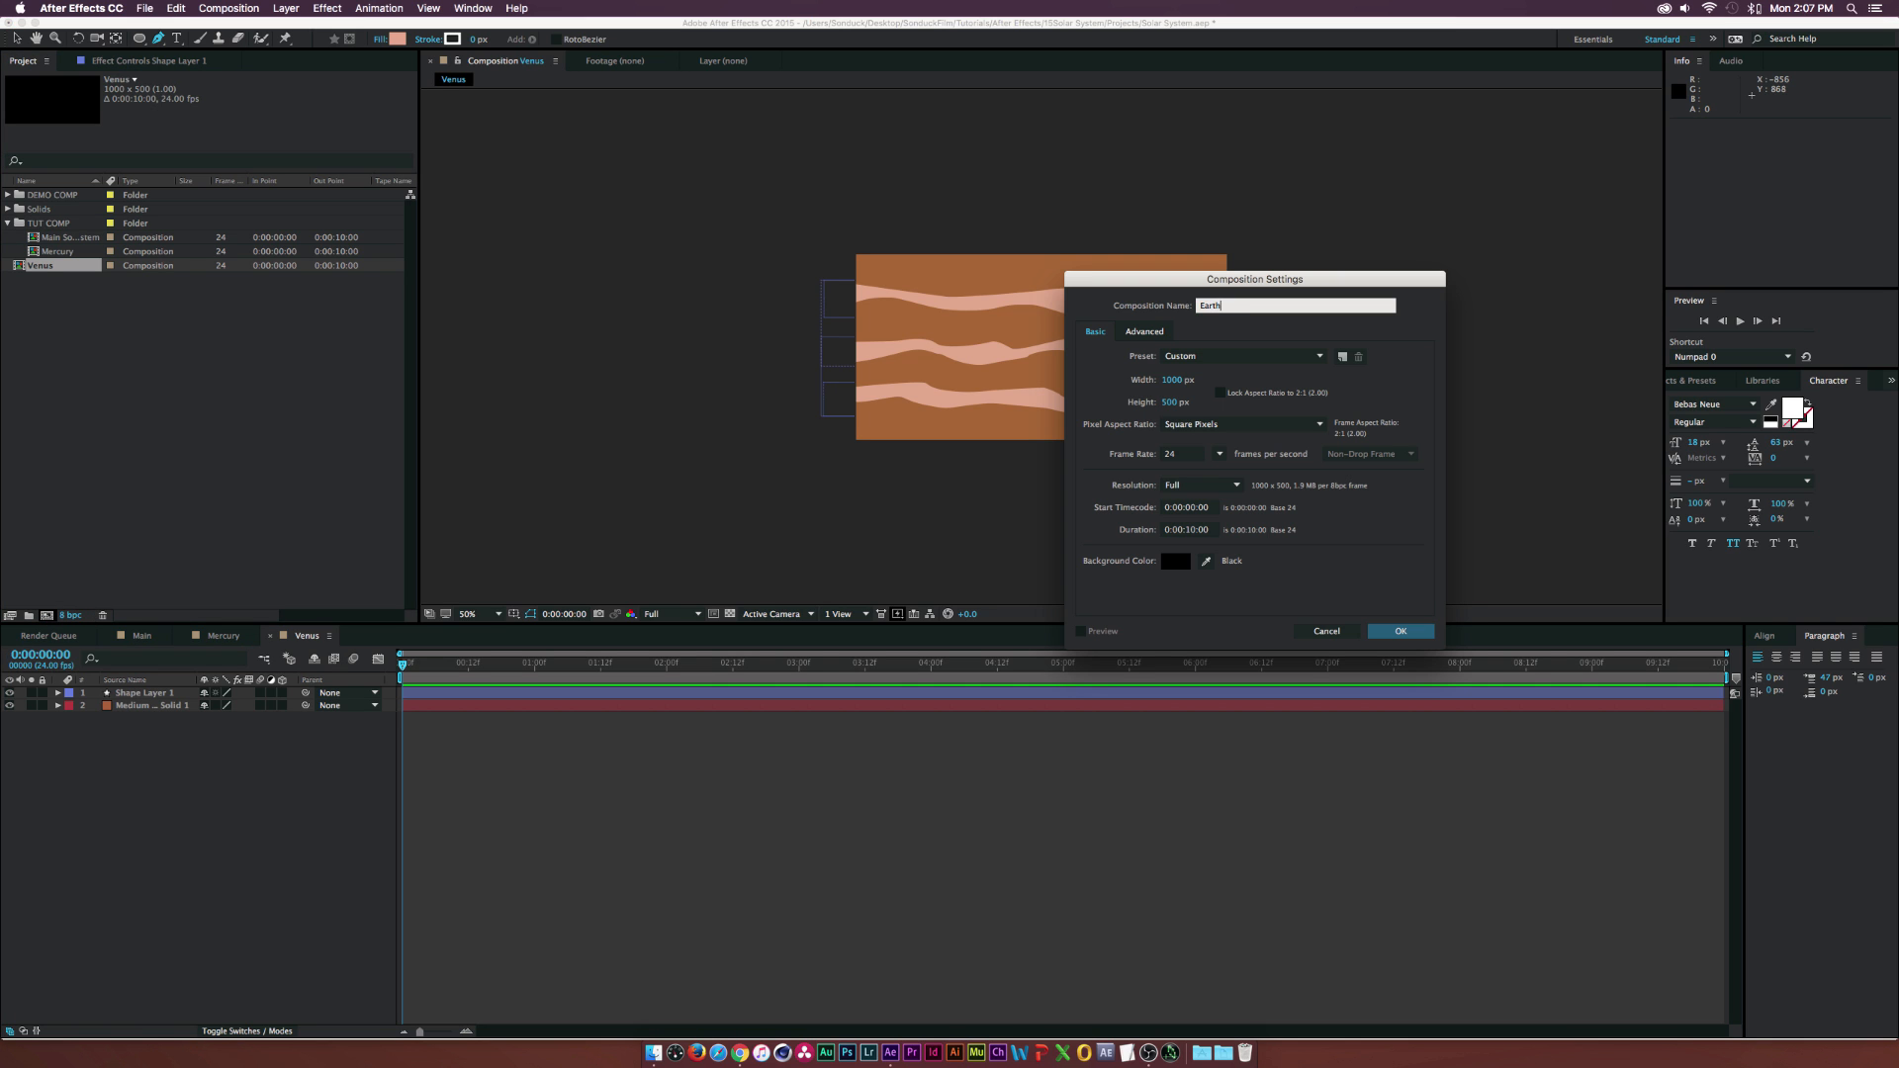
key(Return)
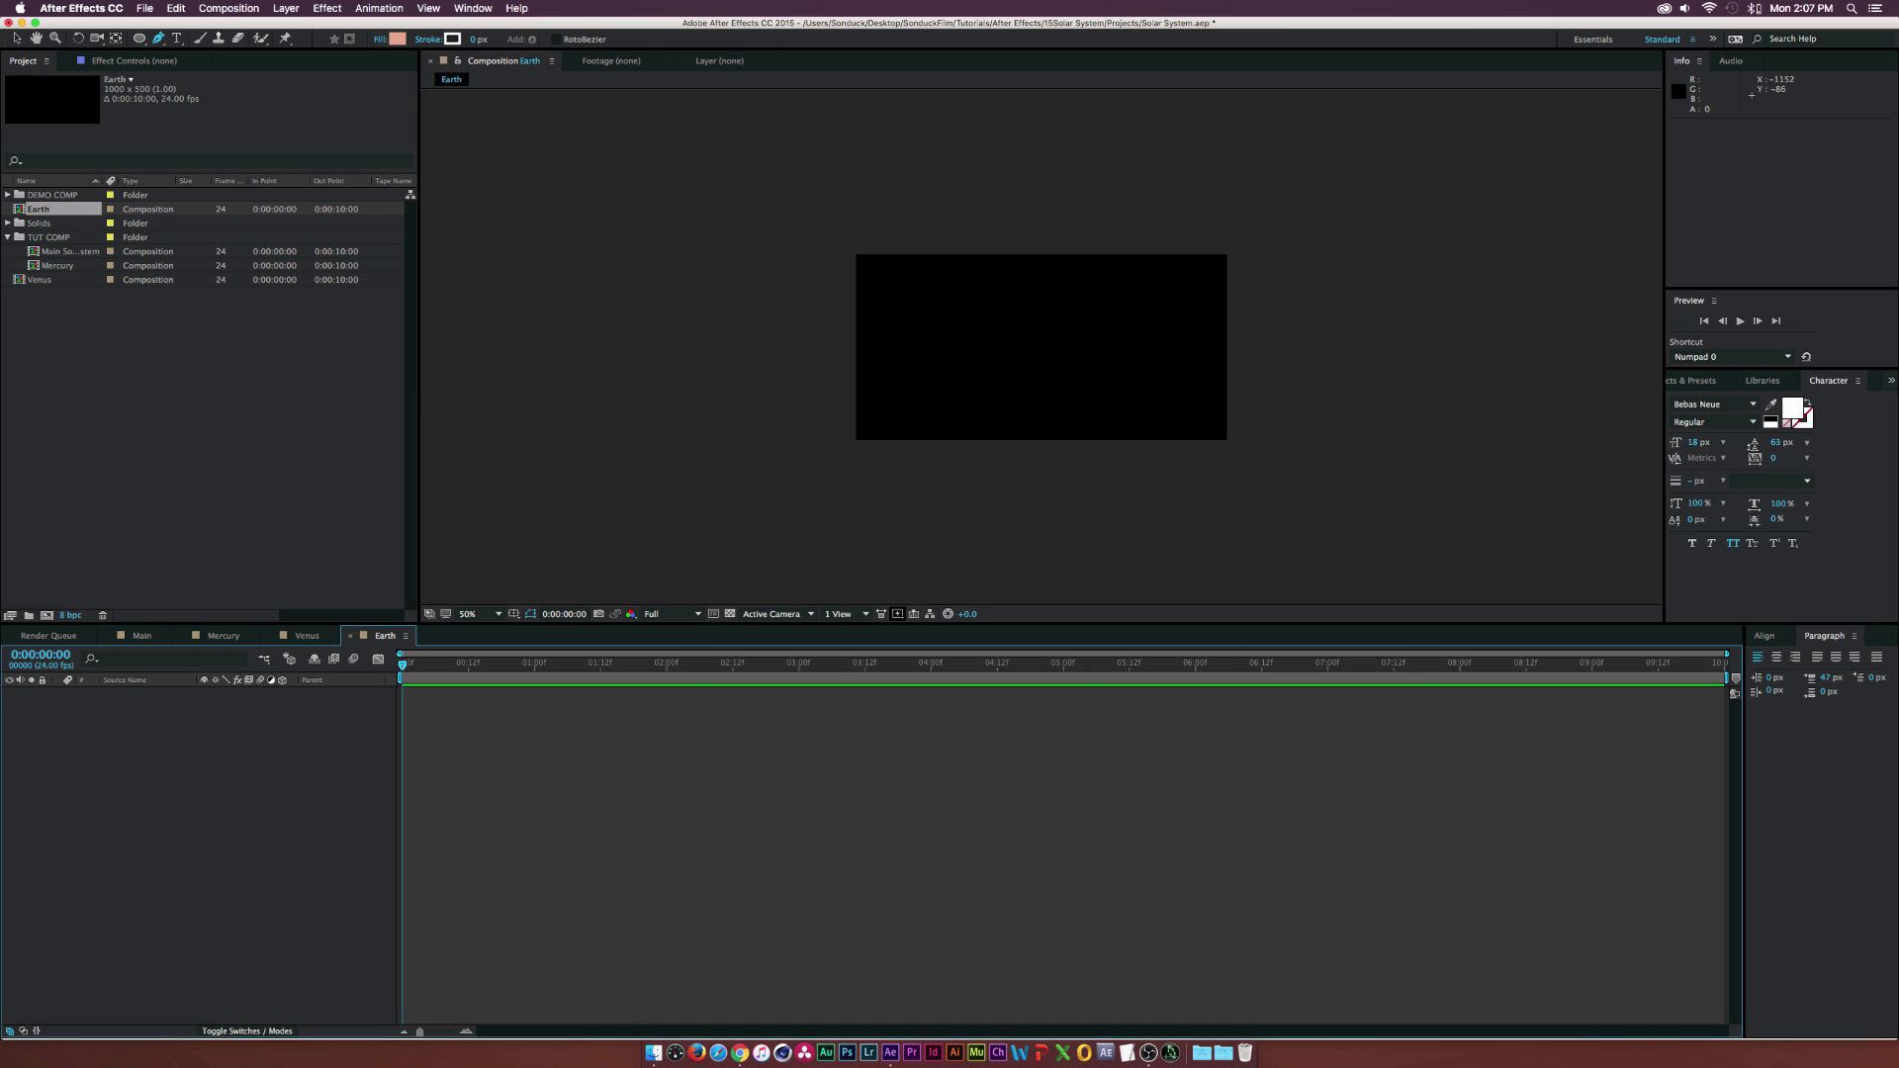
- Add the earthspec1k.jpg map from the DEMO COMP folder to the Earth composition
click(8, 195)
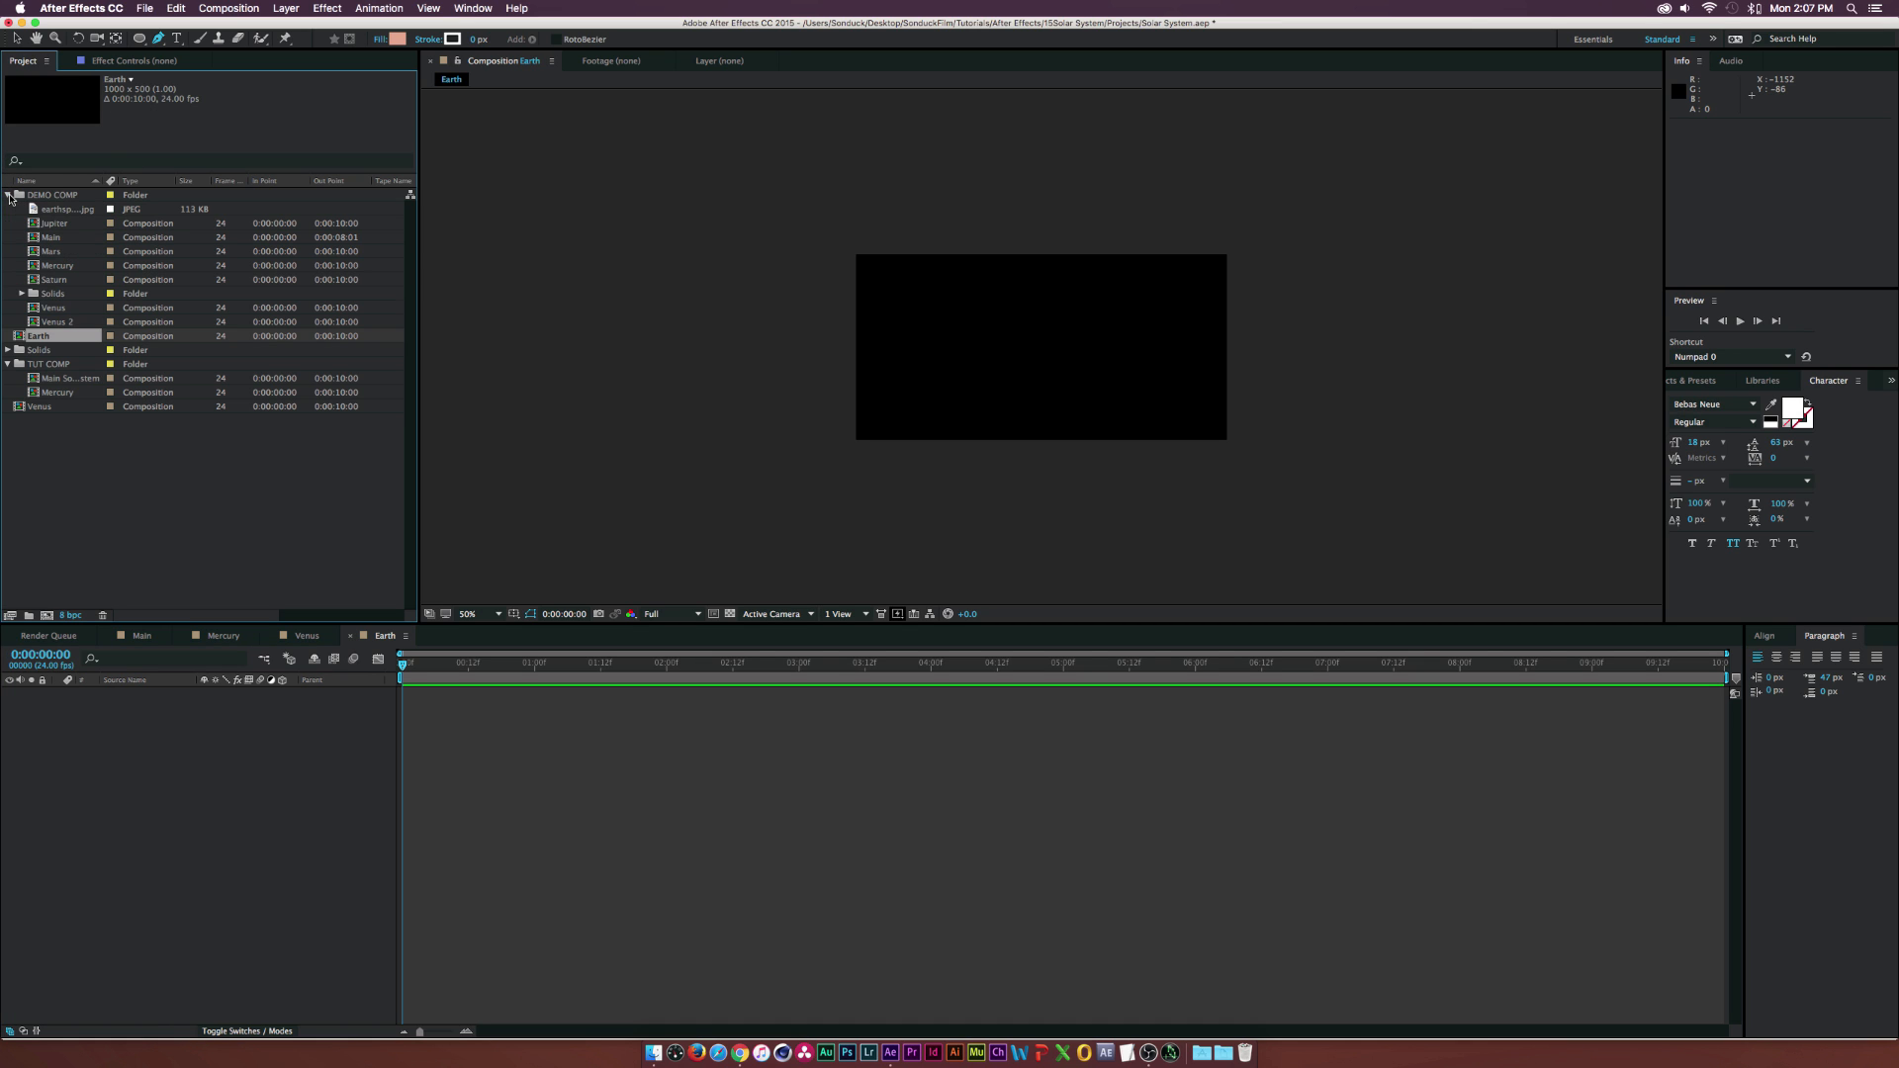
click(72, 210)
drag(62, 209, 311, 797)
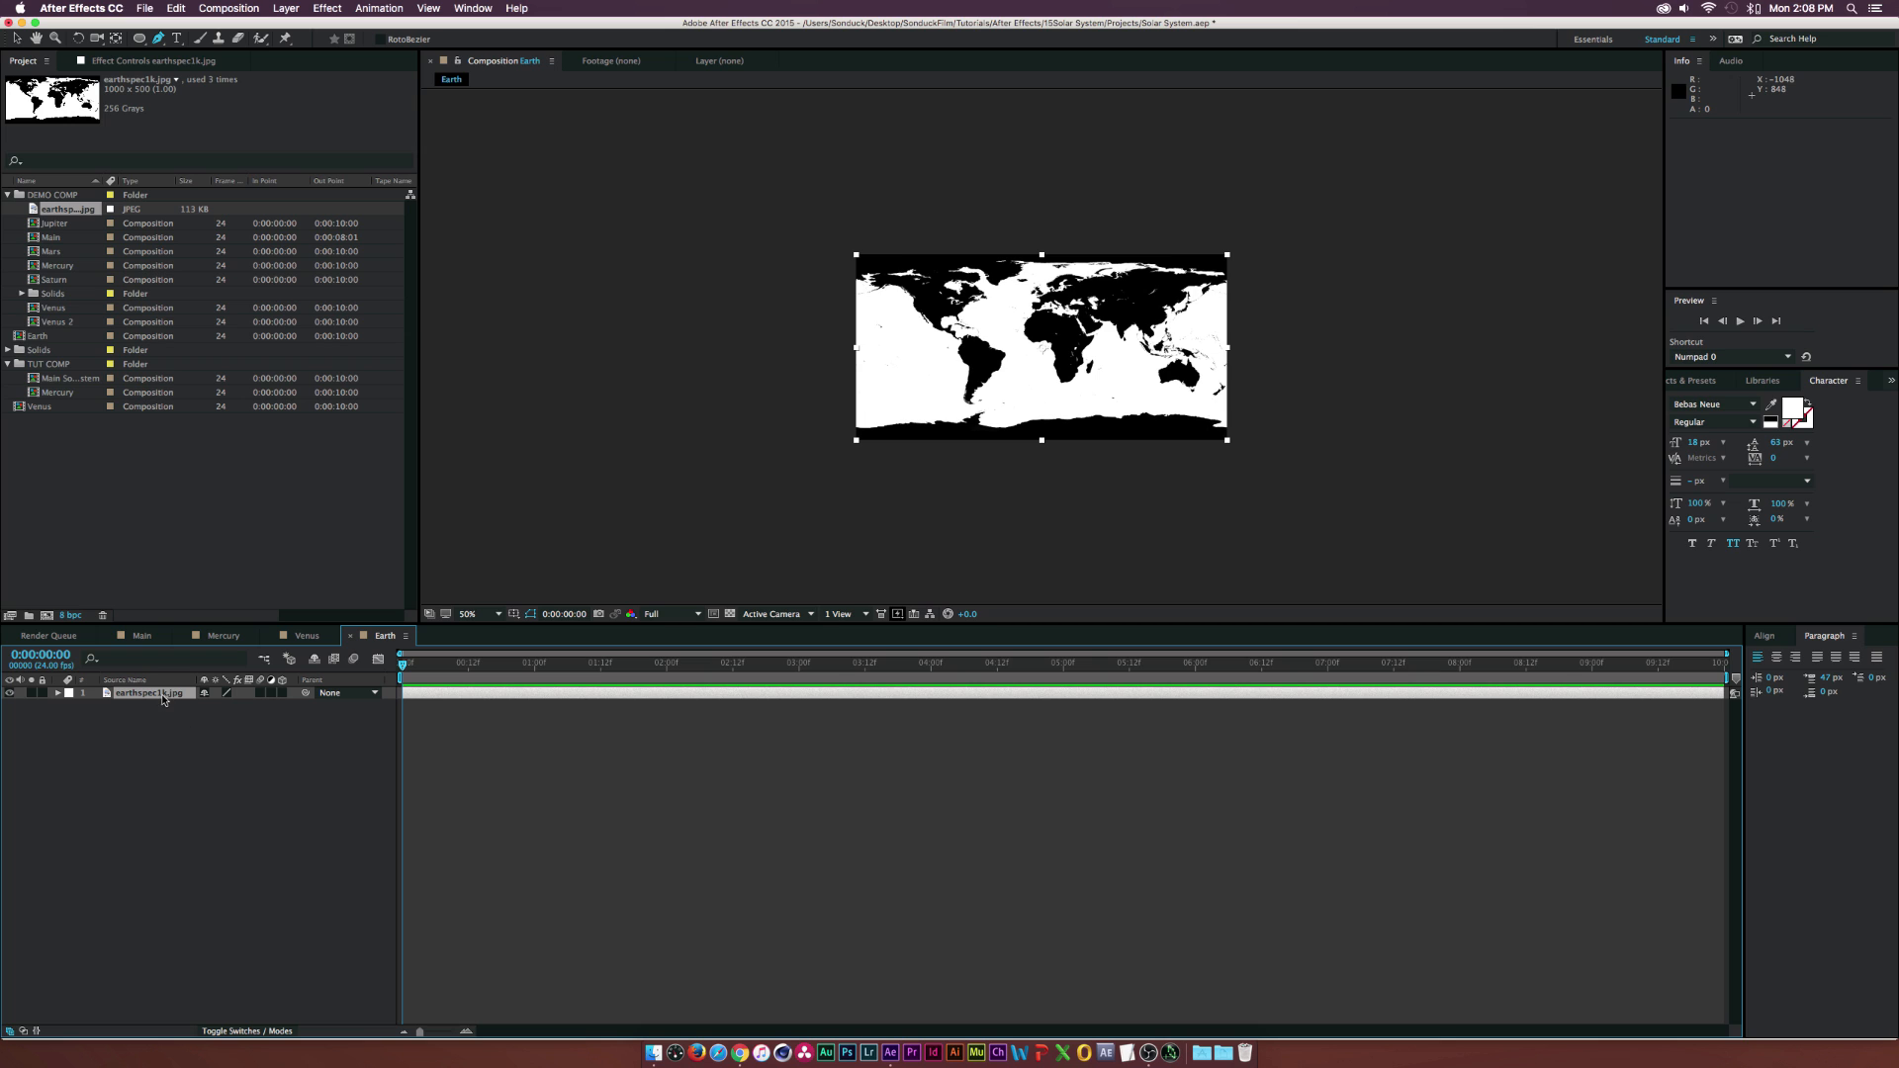
- Apply the Tint colour correction effect to the earthspec1k.jpg layer
click(326, 8)
mouse_move(376, 148)
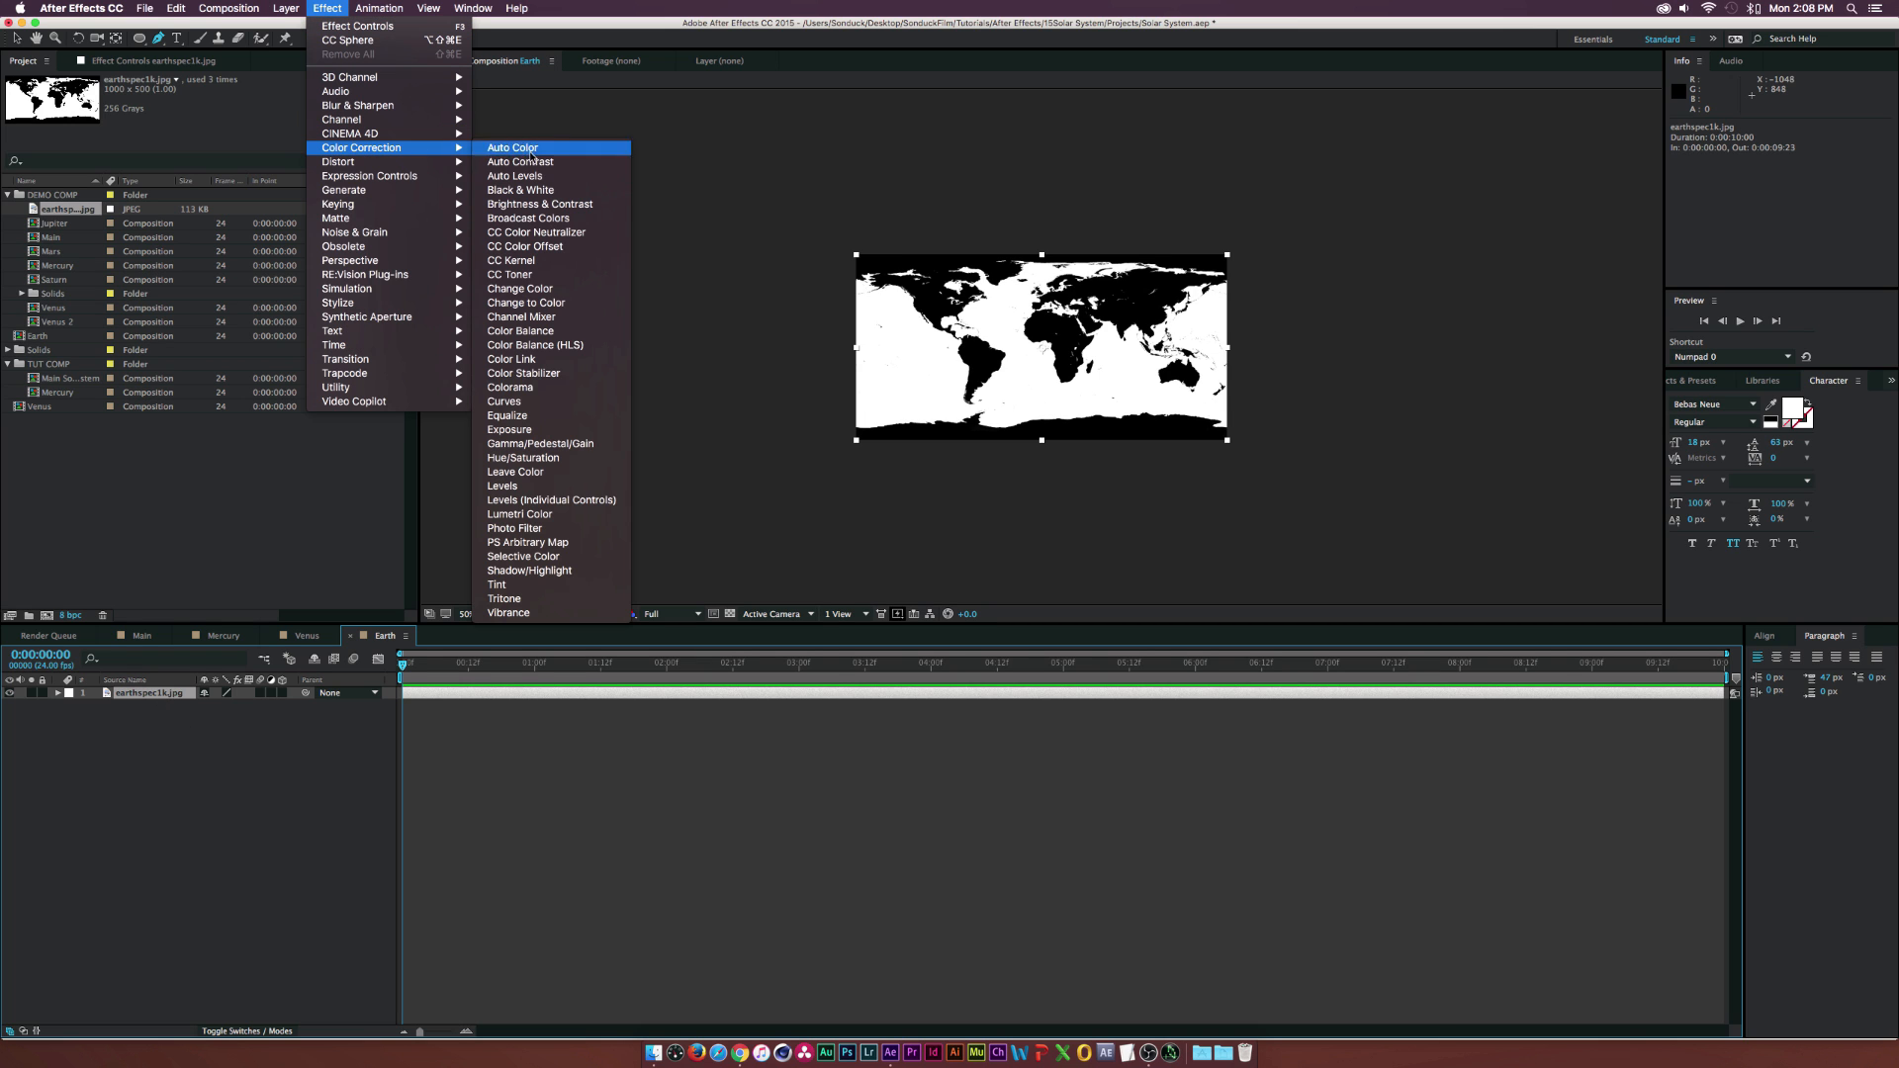
click(497, 585)
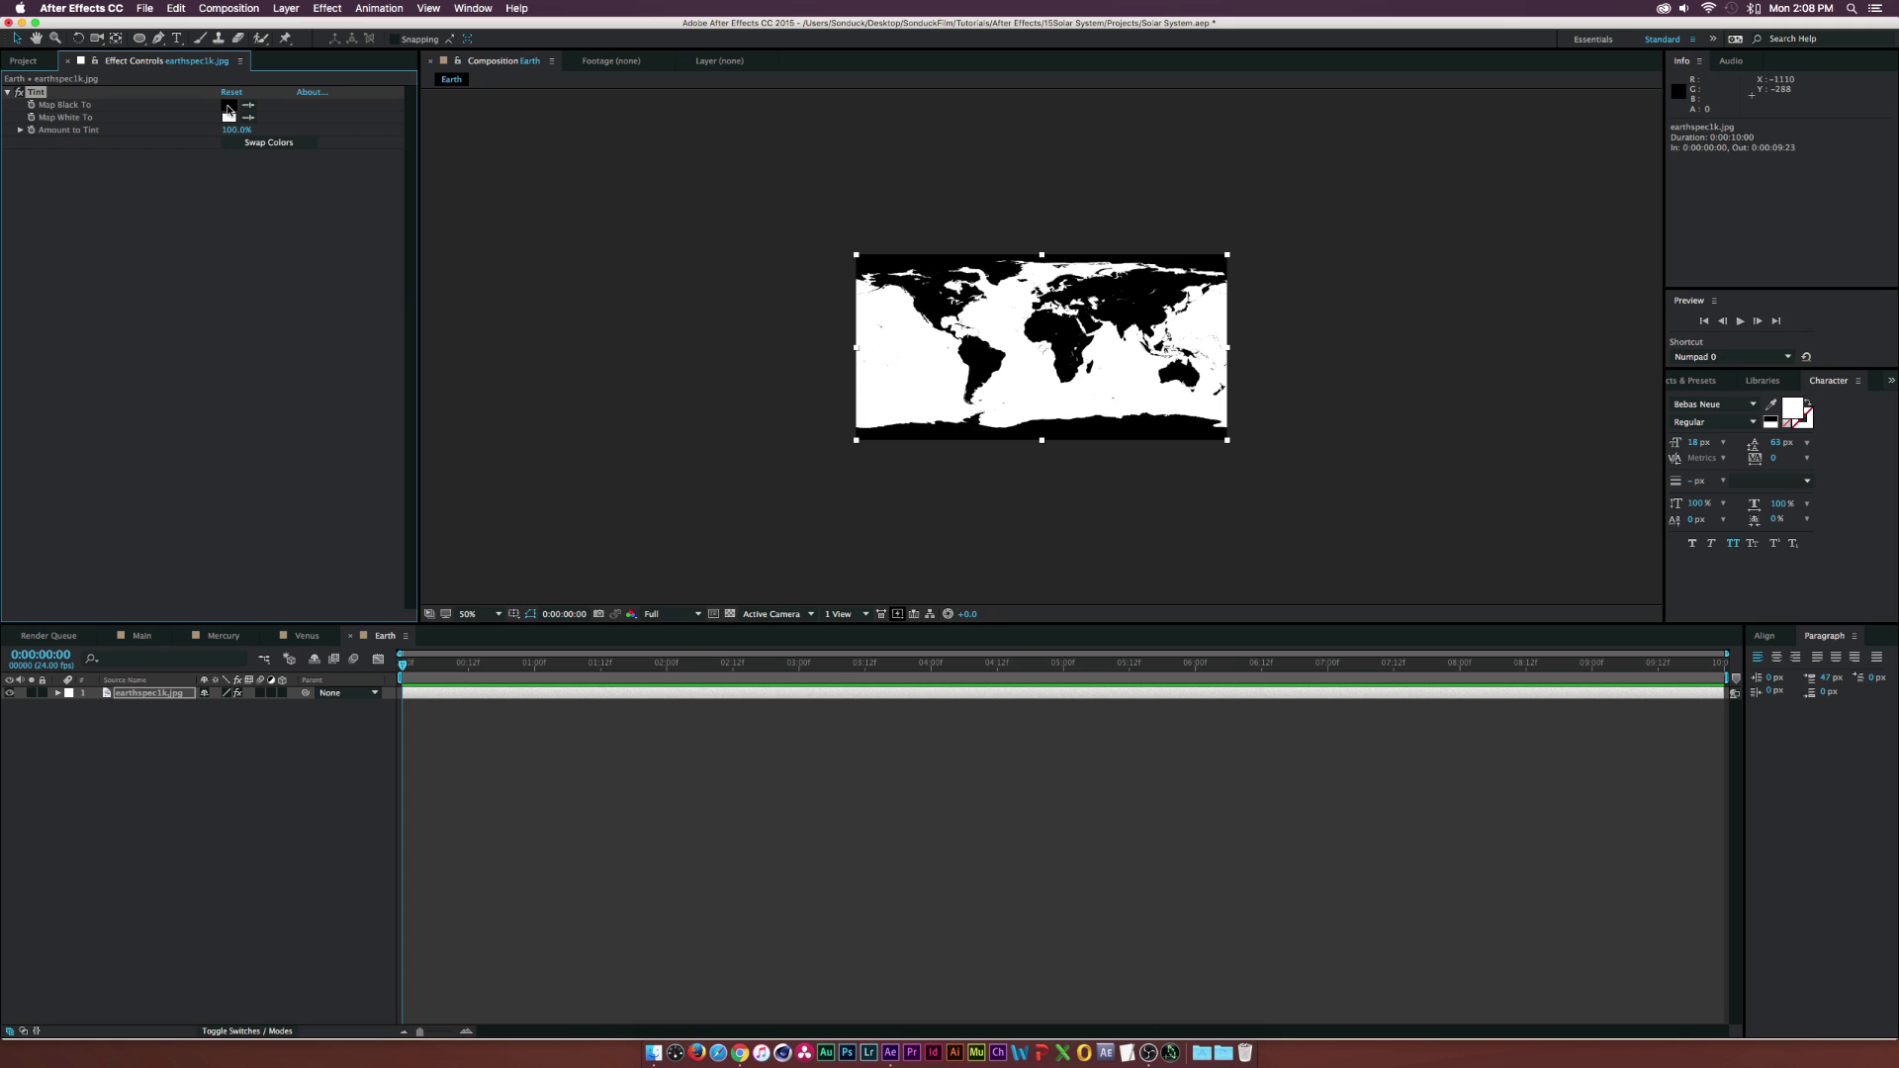
- Set the Tint effect's Map Black To colour to green 257F1F for the Earth map's land
click(228, 107)
click(736, 346)
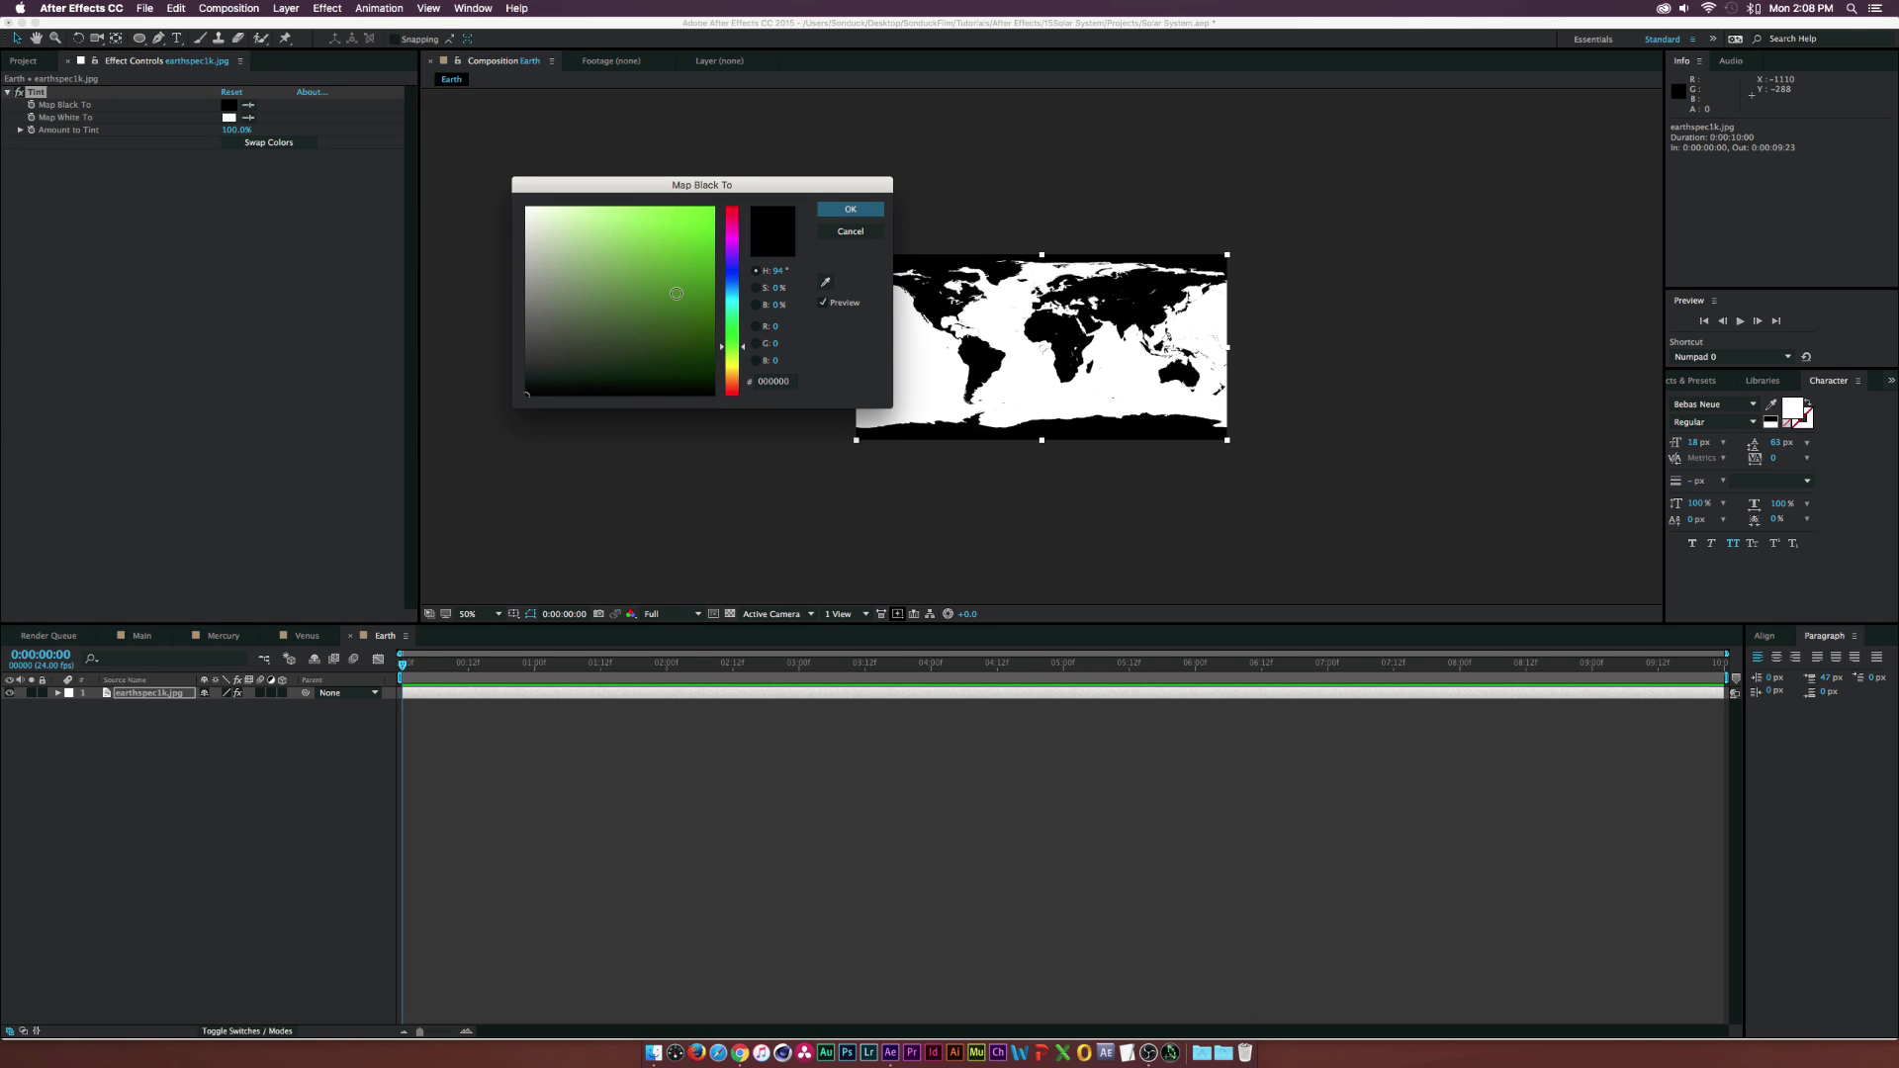
mouse_move(676, 294)
mouse_down()
mouse_move(679, 251)
mouse_move(687, 326)
mouse_move(669, 302)
mouse_move(731, 337)
mouse_up()
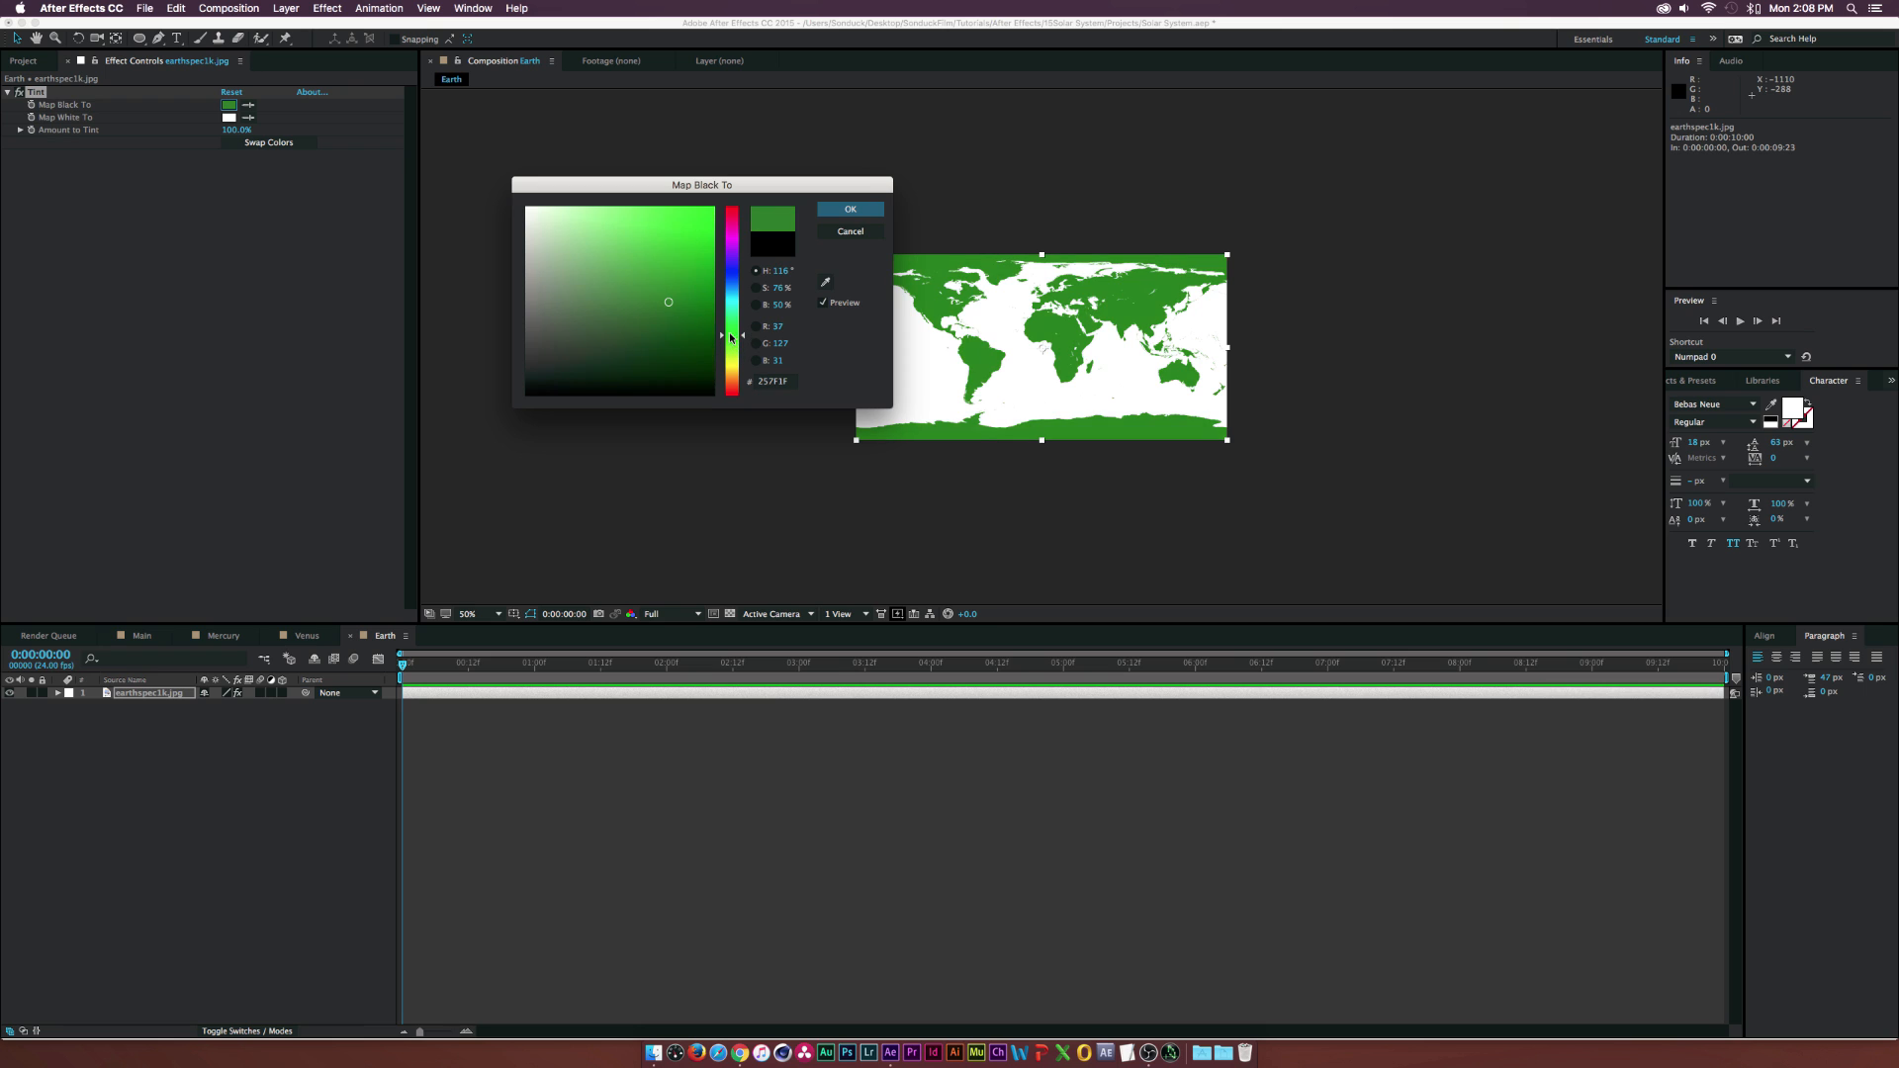
click(850, 209)
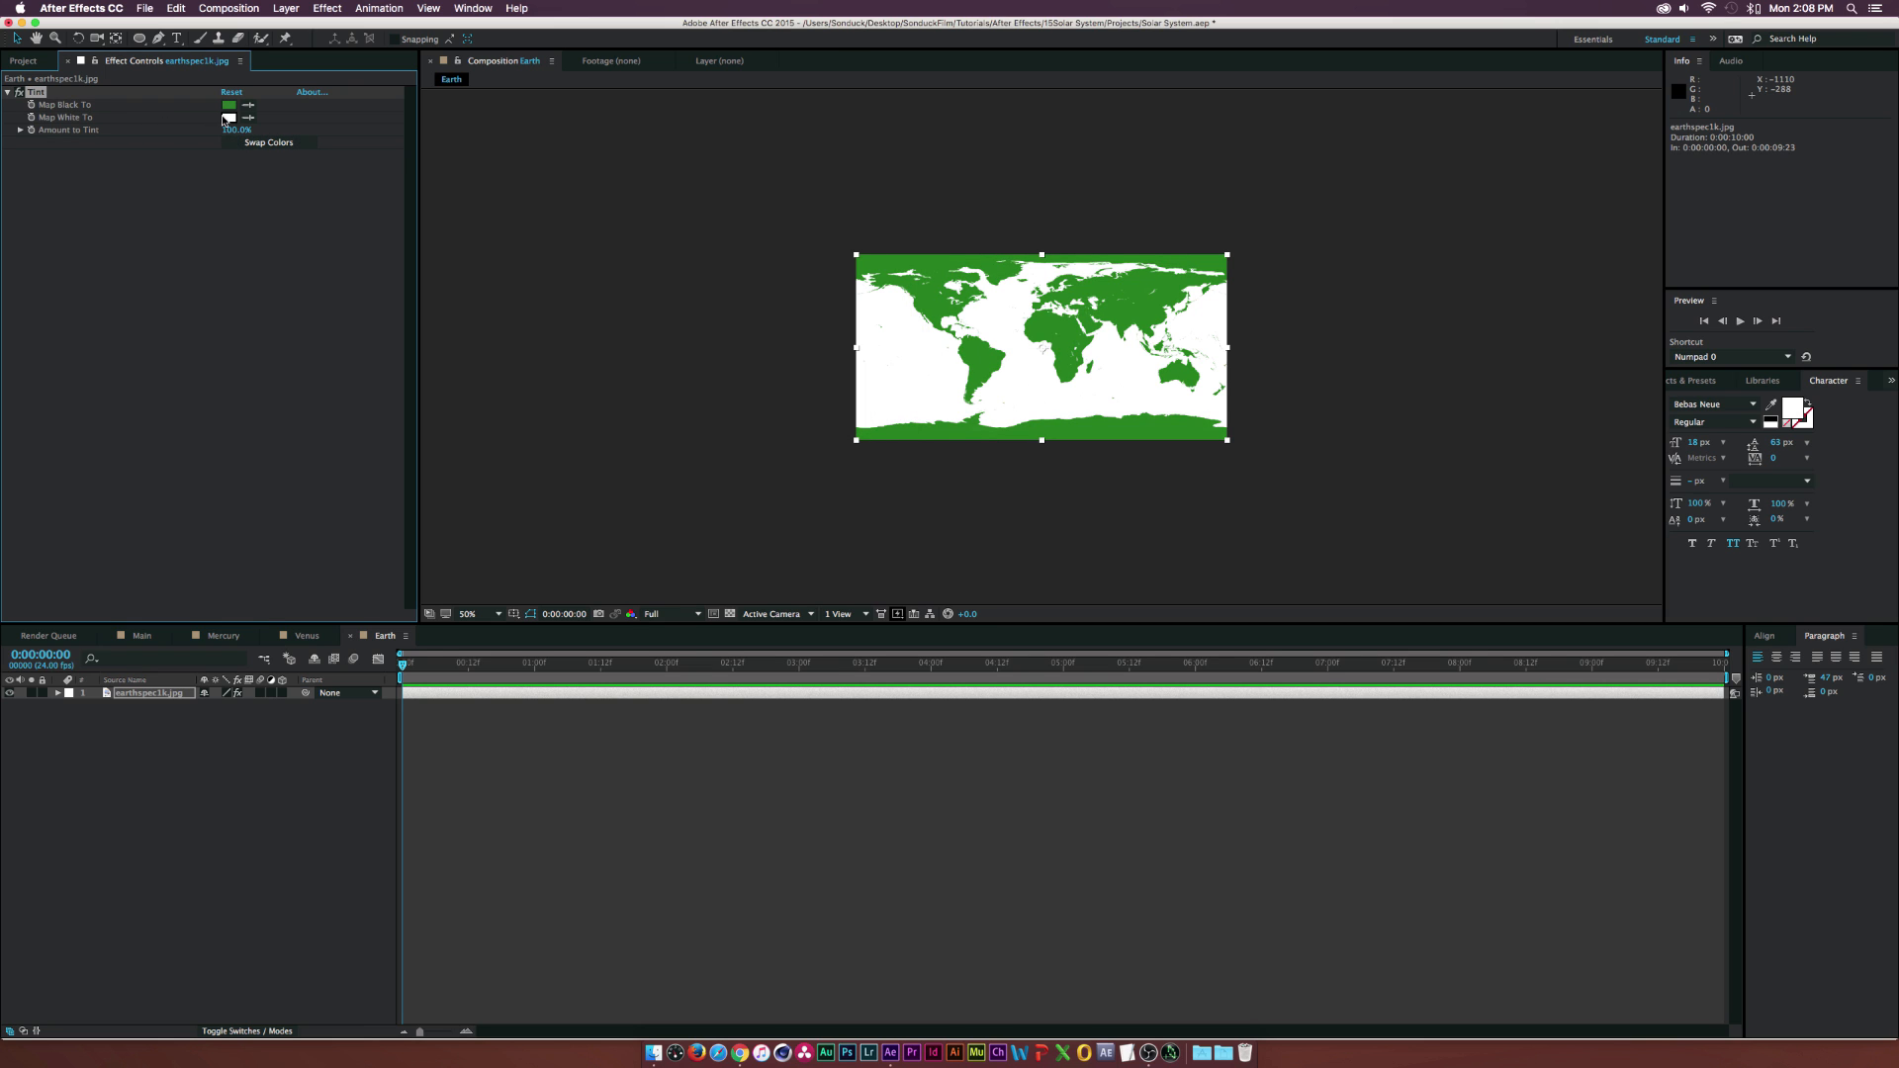
- Set the Tint effect's Map White To colour to light blue 44C6E5 for the oceans and deselect the layer
click(227, 118)
mouse_move(736, 300)
mouse_down()
mouse_move(666, 284)
mouse_move(641, 323)
mouse_move(669, 349)
mouse_move(619, 246)
mouse_move(564, 253)
mouse_move(697, 260)
mouse_move(732, 295)
mouse_up()
click(732, 297)
click(659, 226)
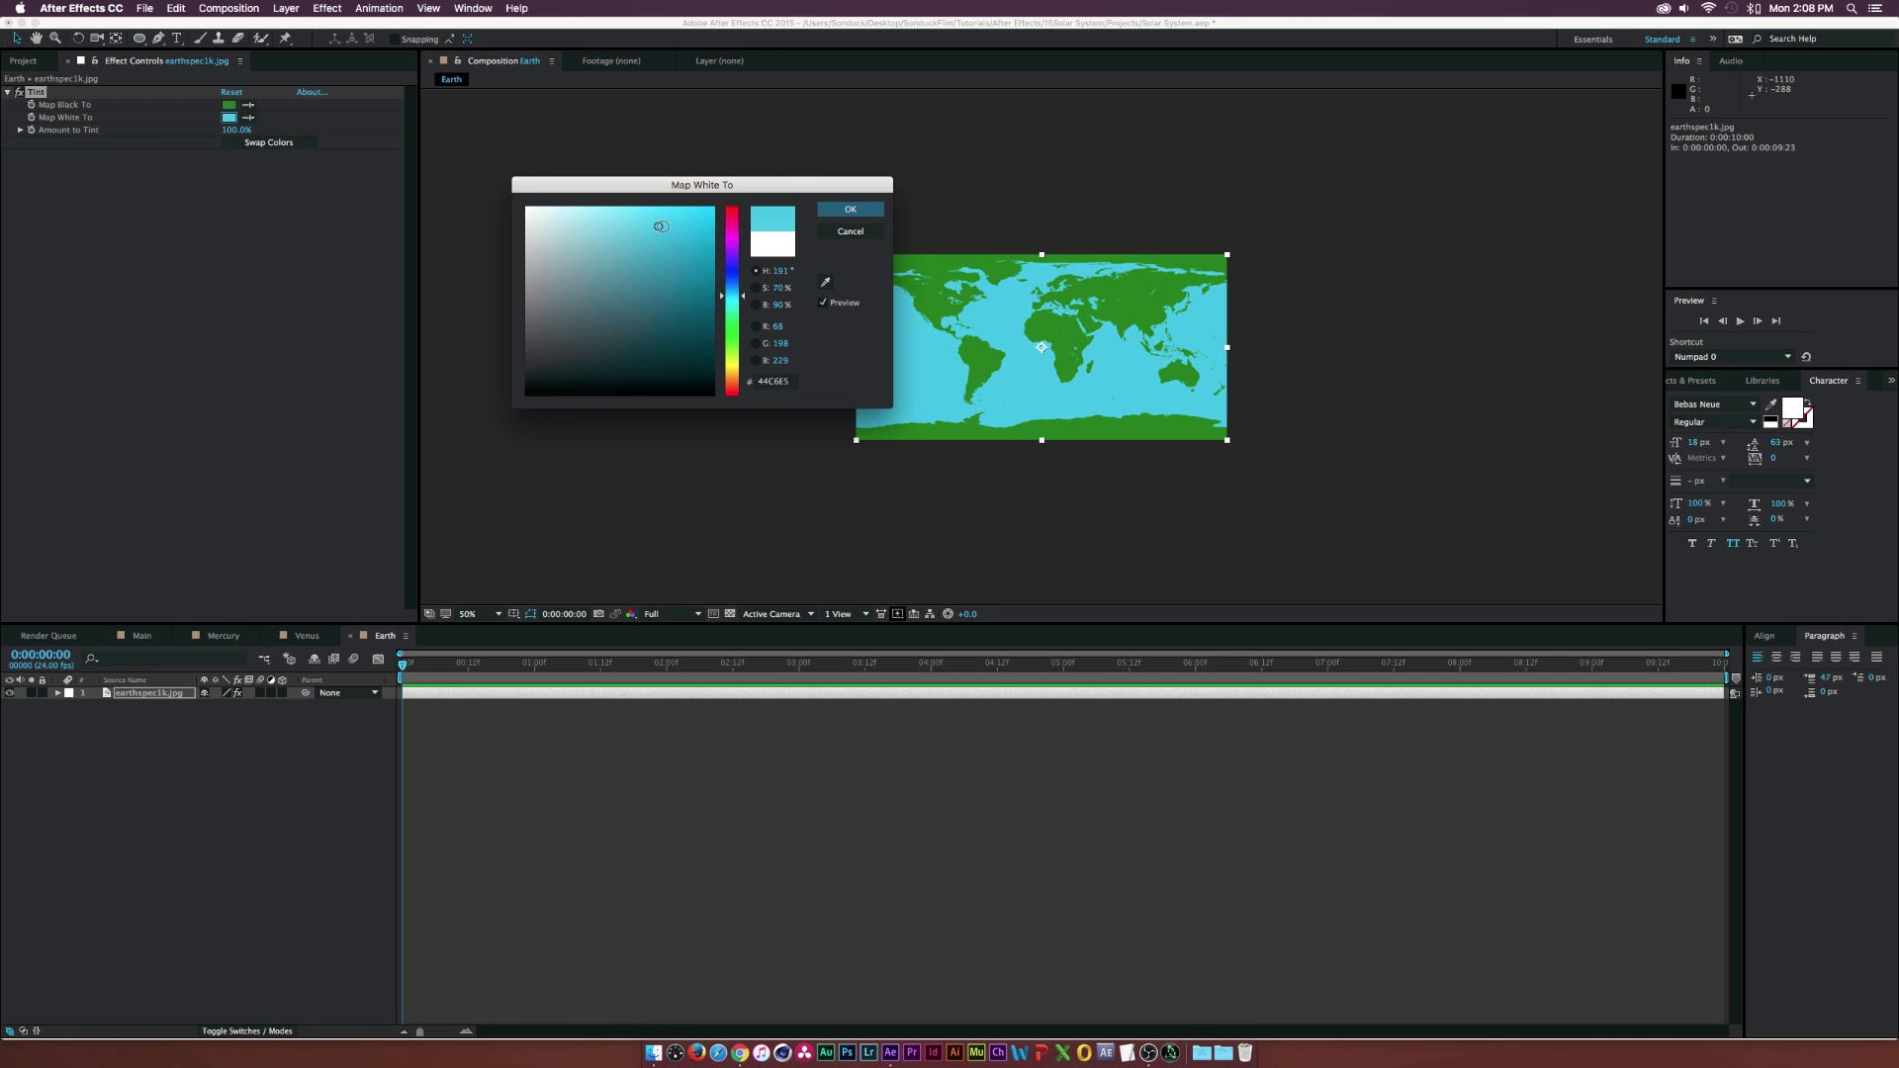
key(Return)
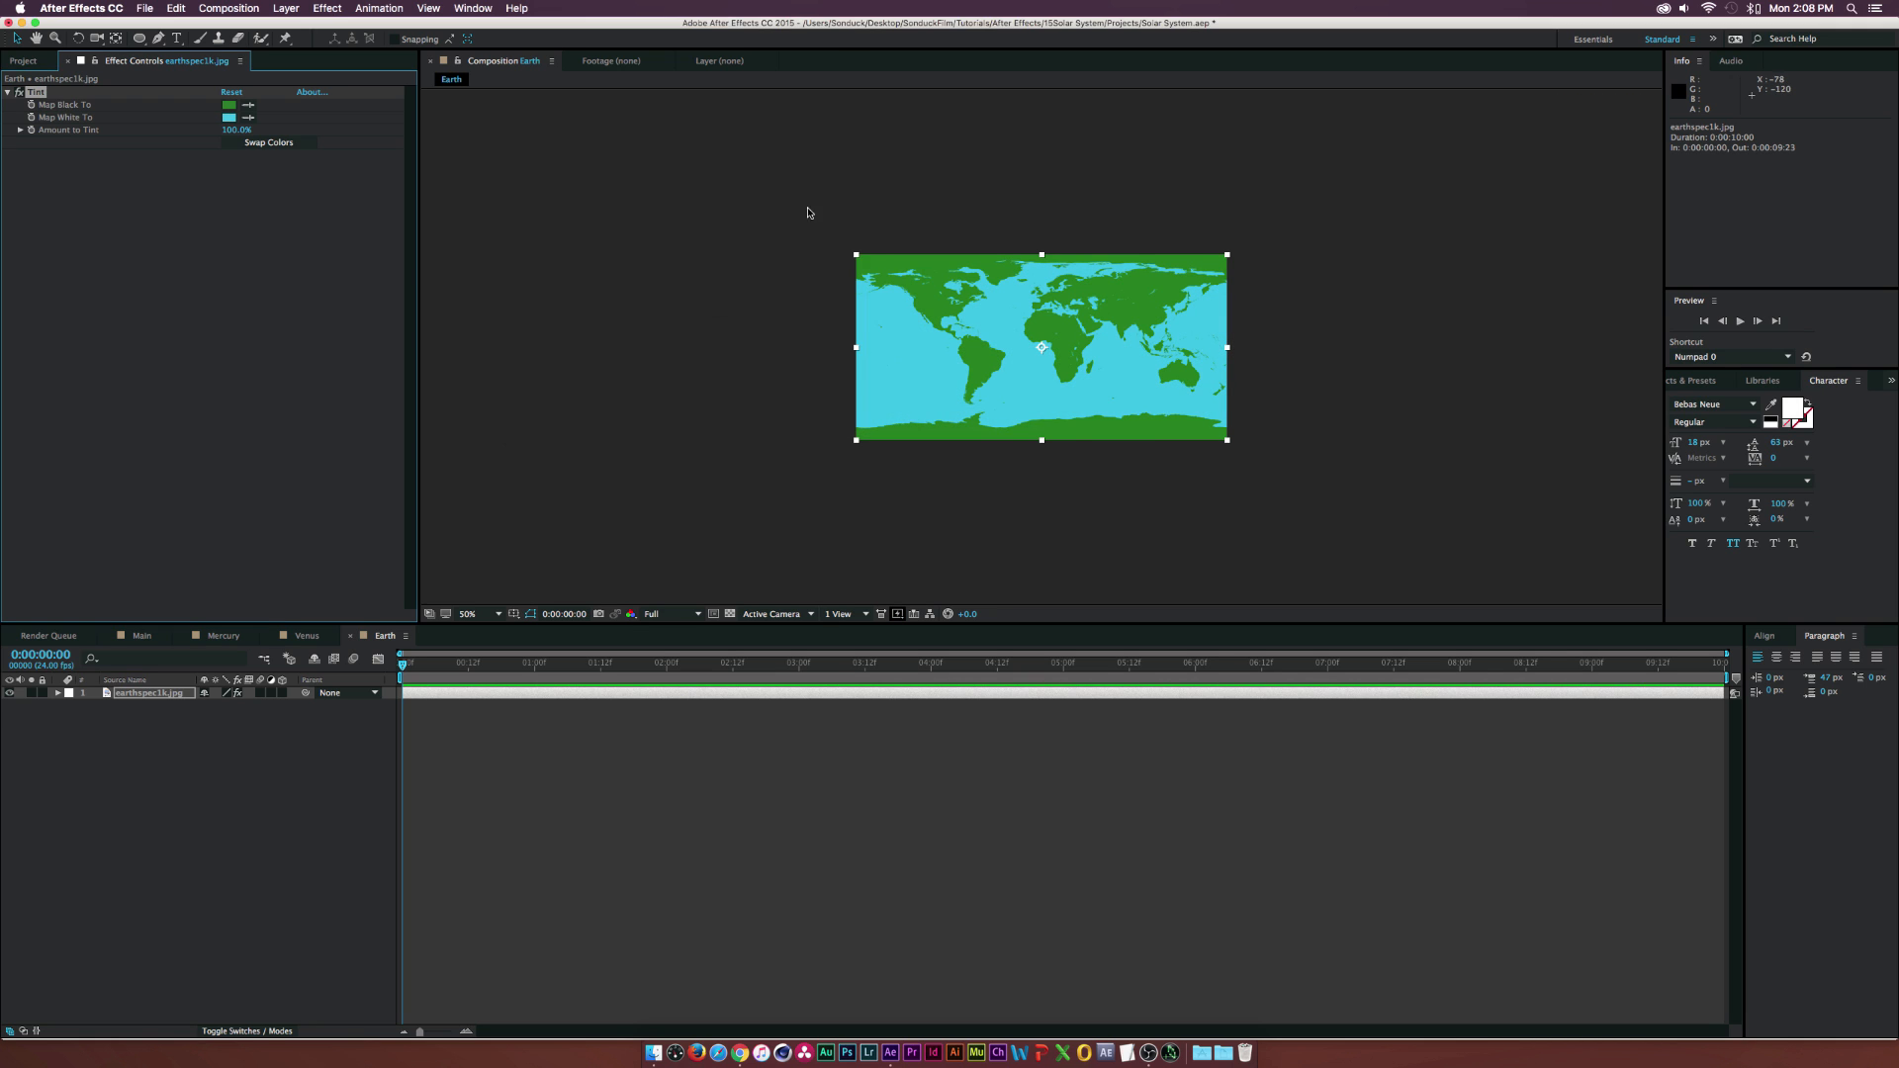
click(239, 843)
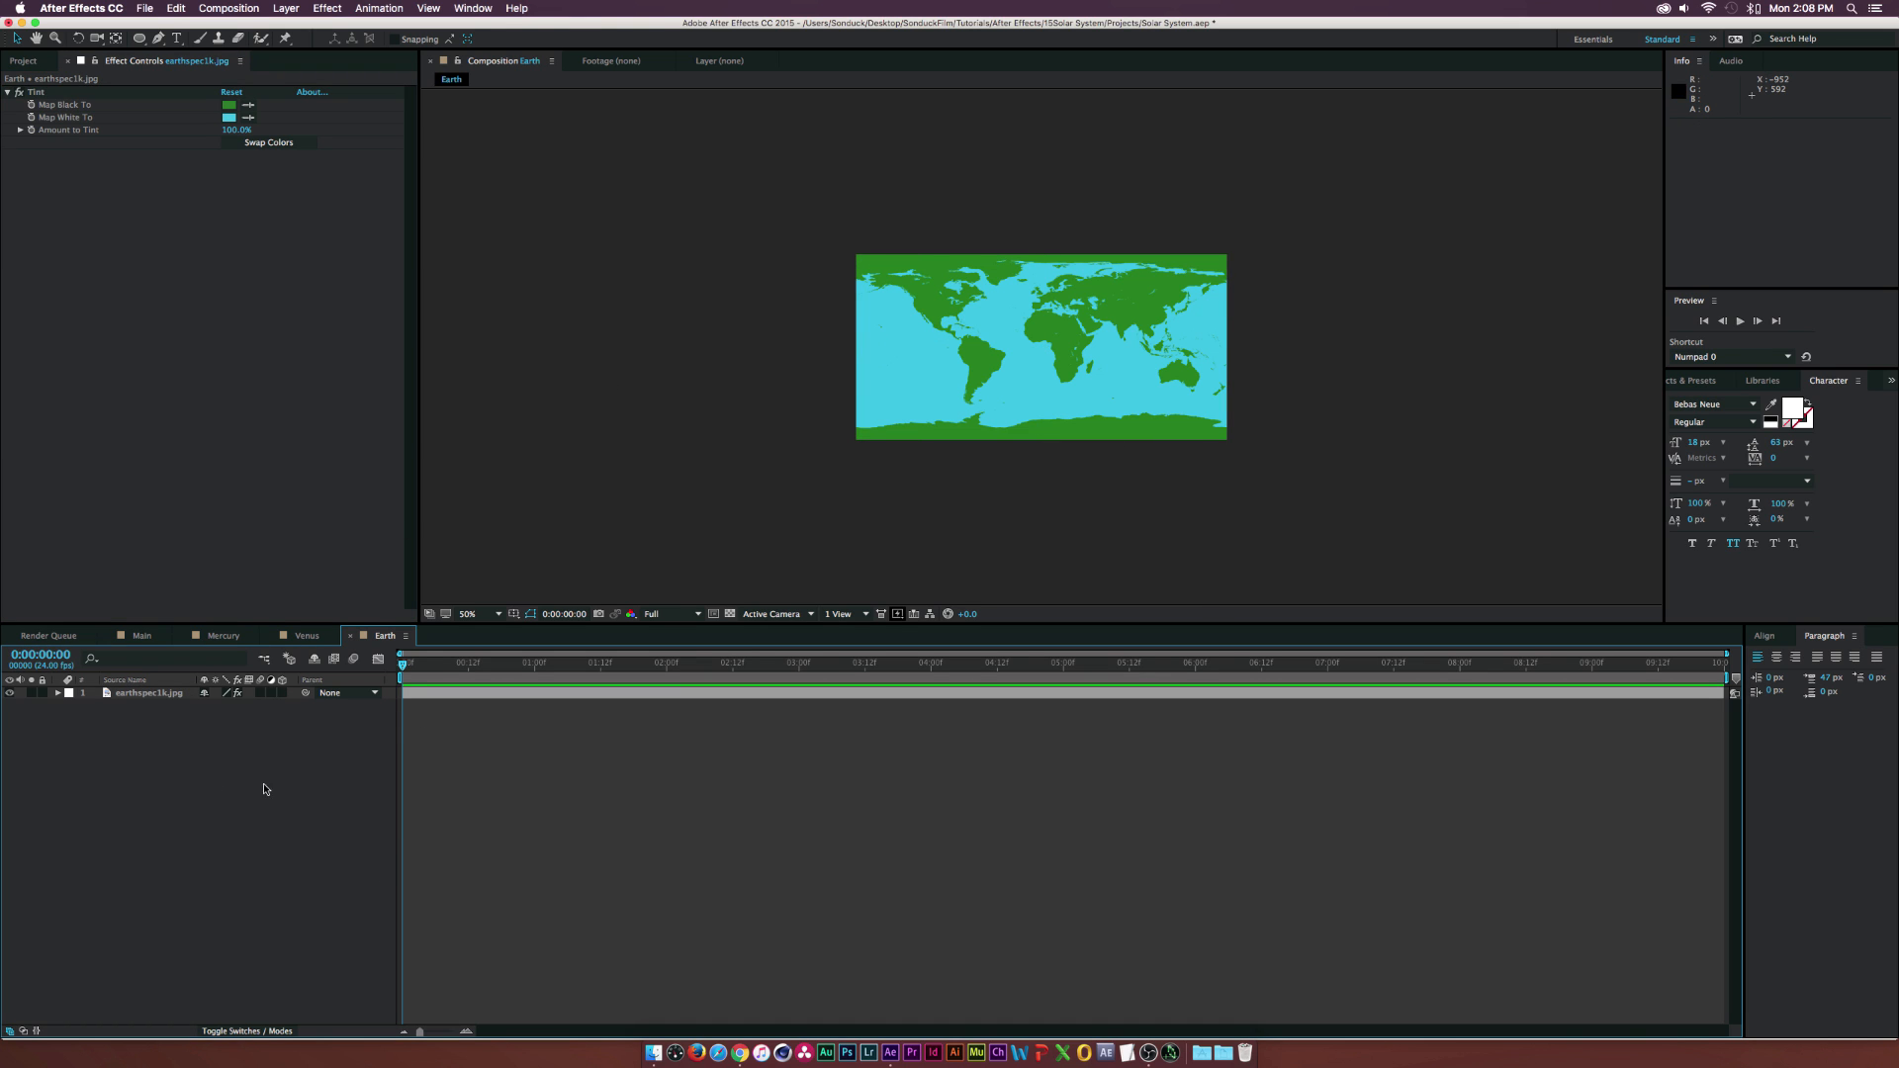
- Create a 1000 × 500 px composition named Mars
click(23, 62)
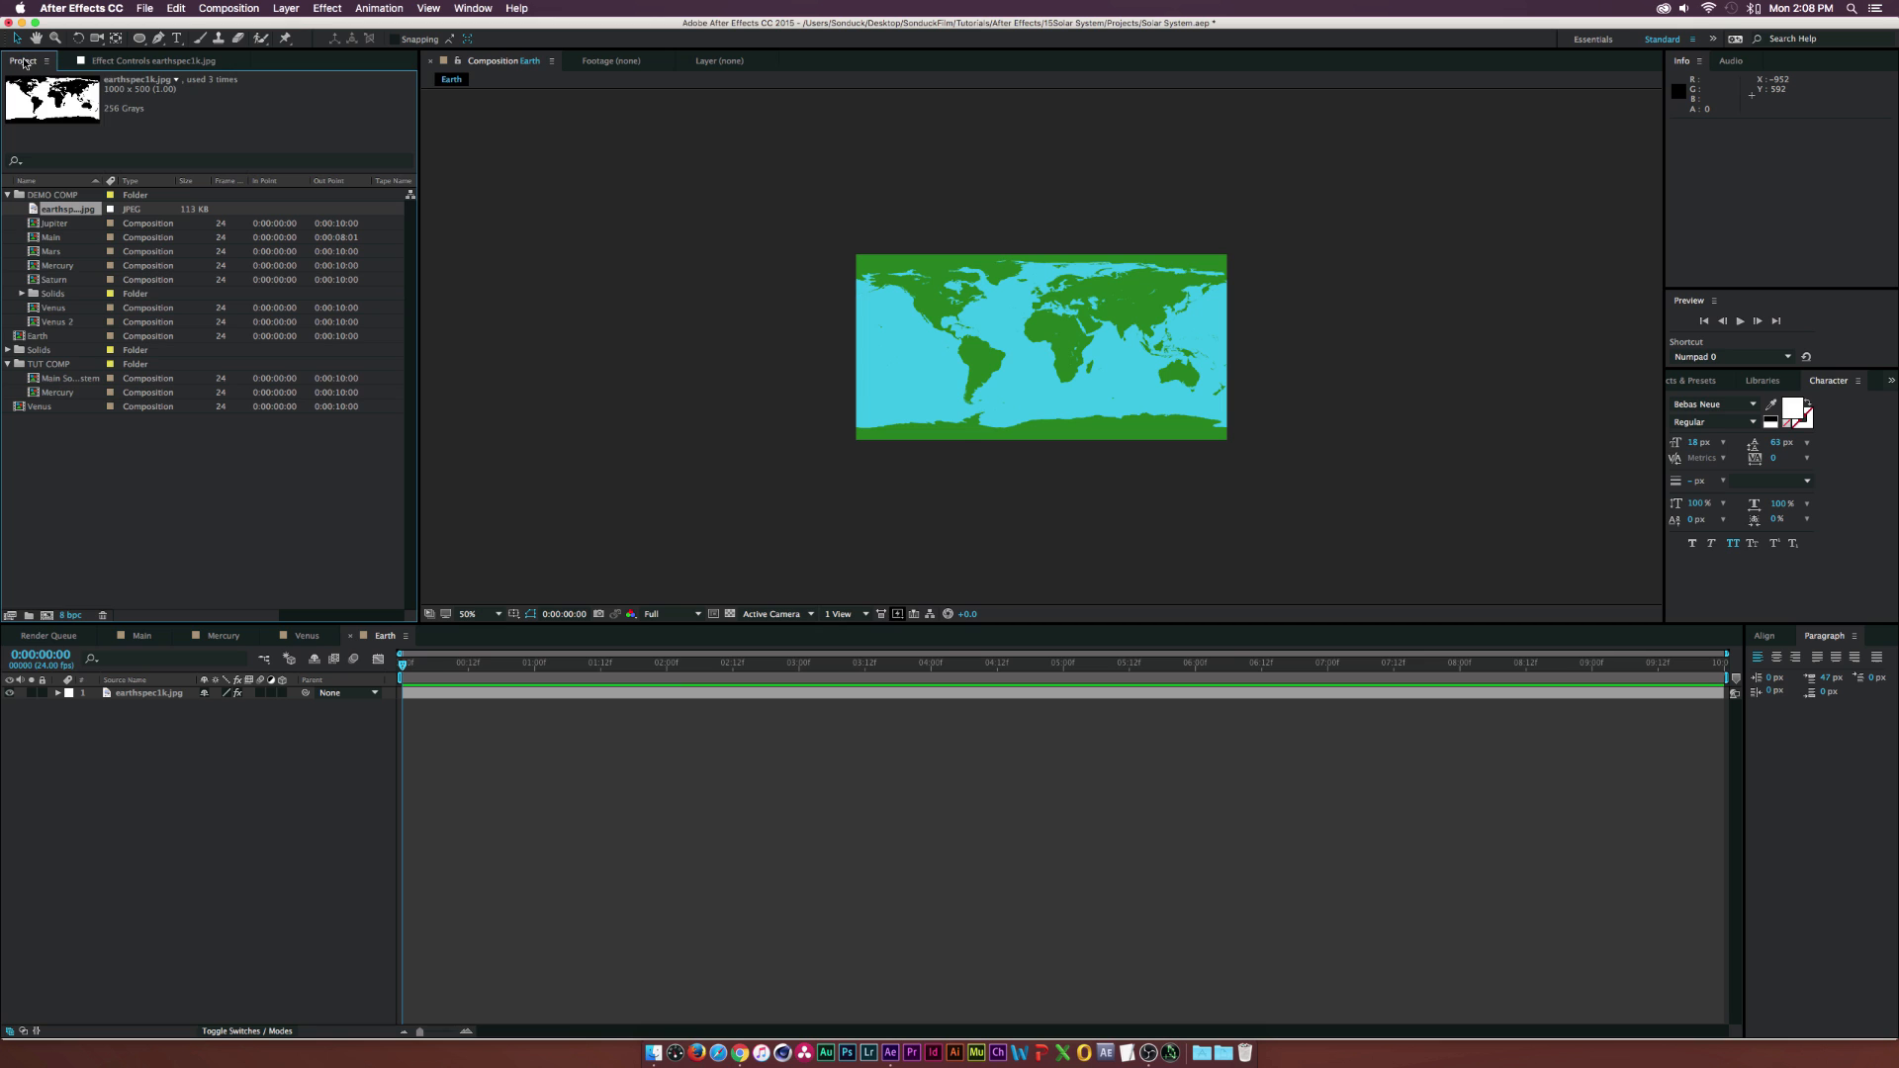
click(46, 616)
text(Mars)
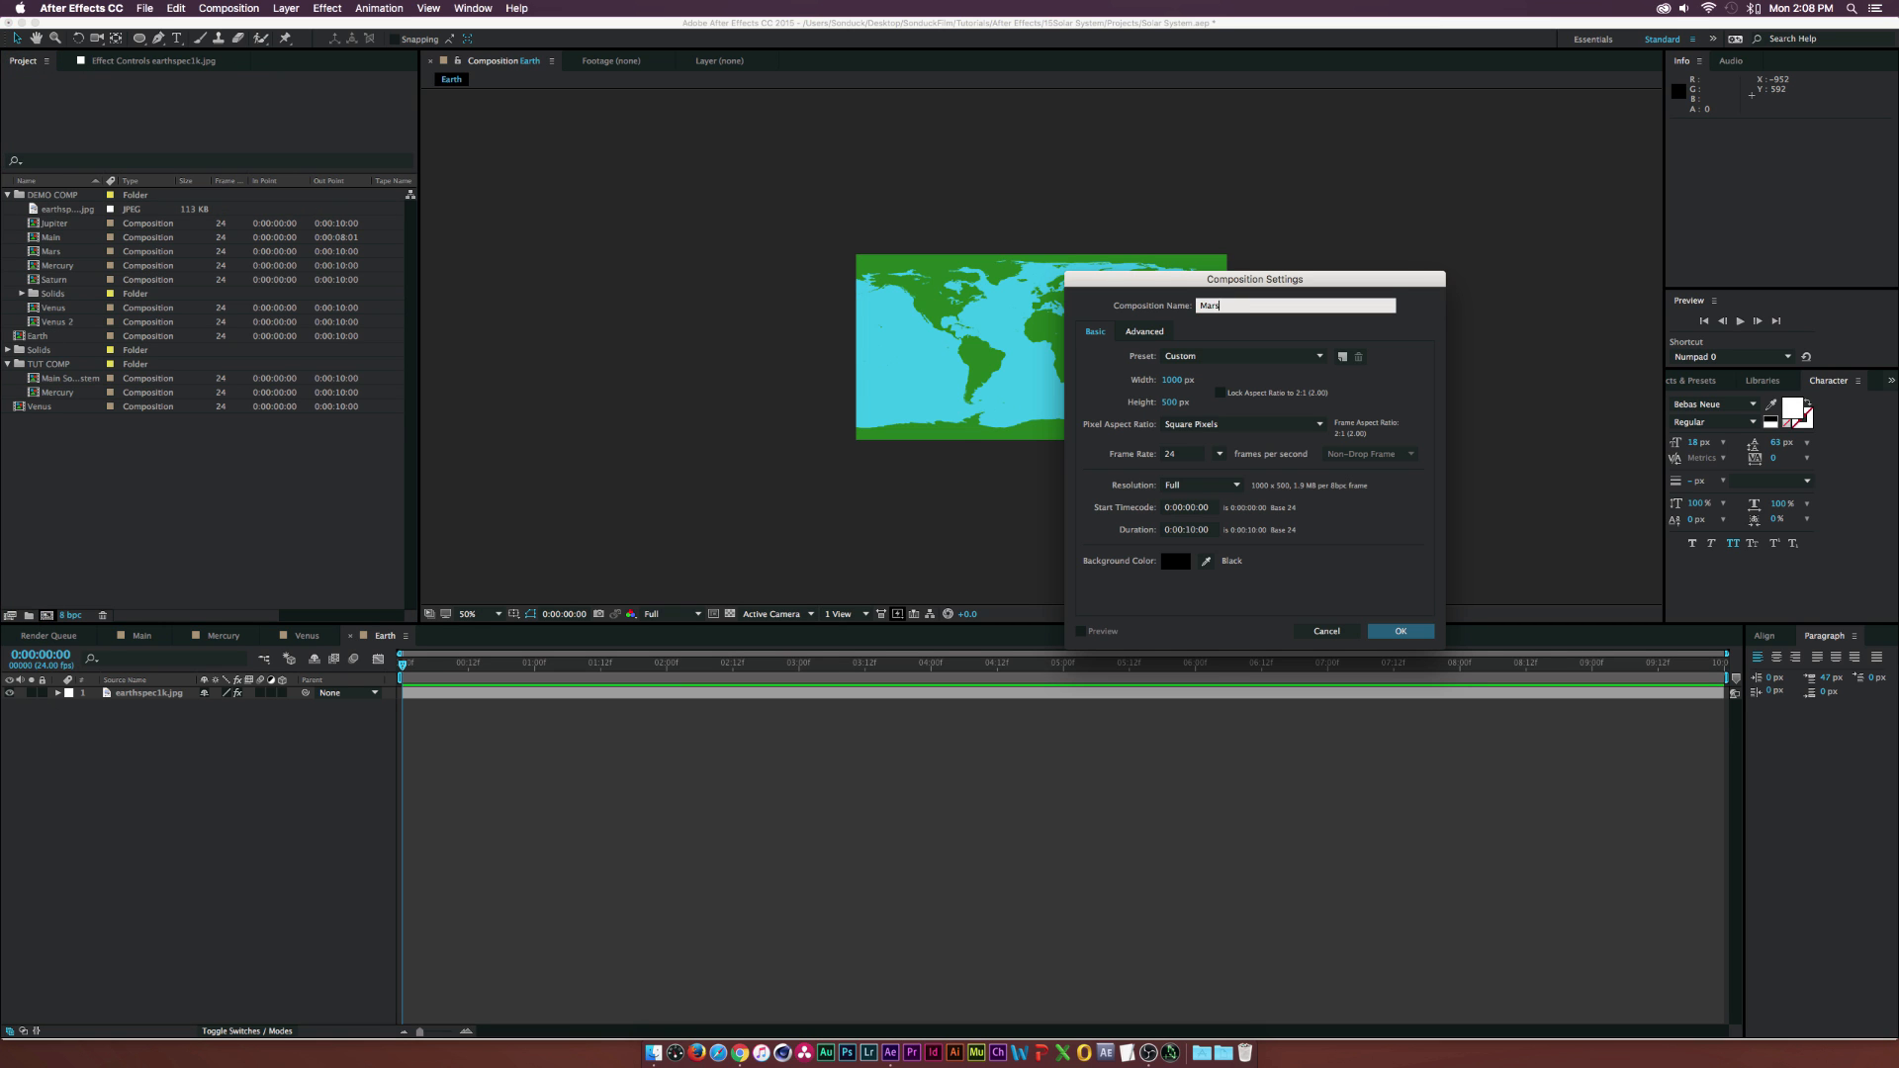
key(Return)
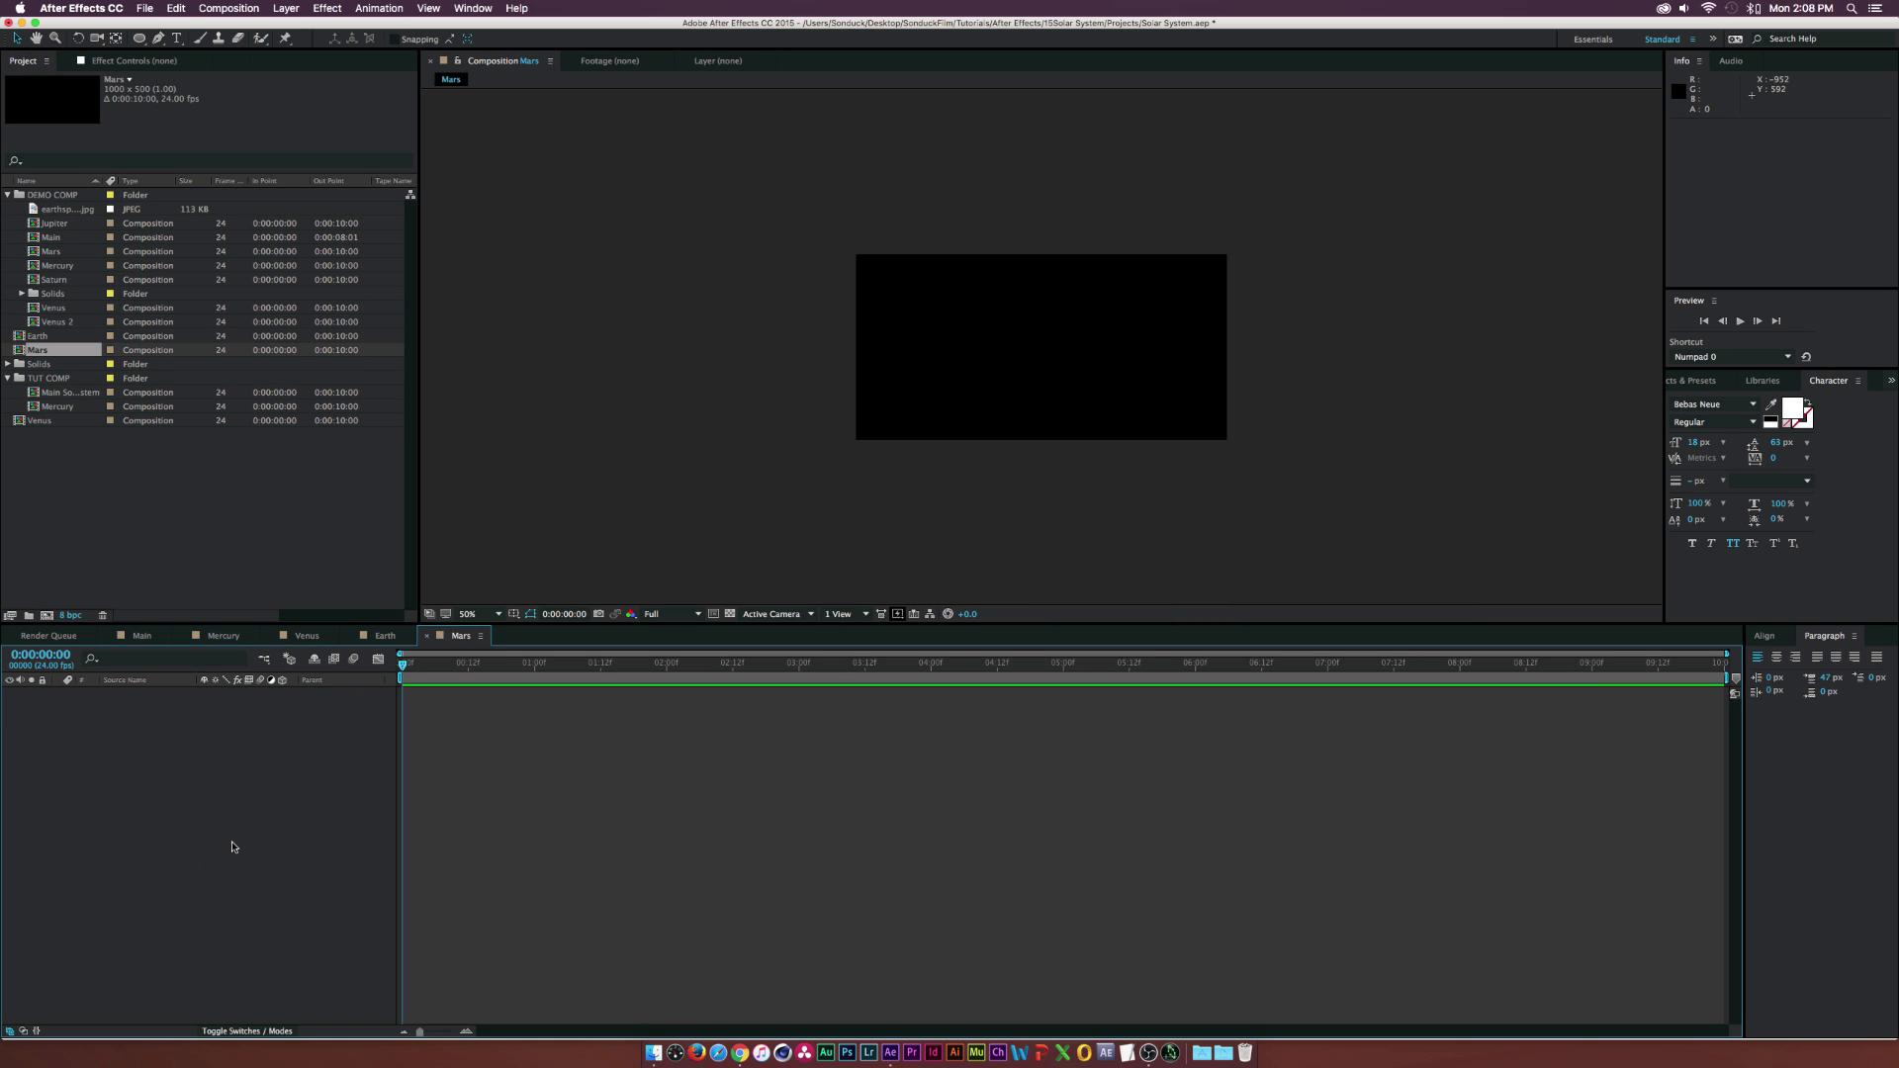
- Add a full-size dark red (912424) solid to the Mars composition
key(super+y)
click(930, 532)
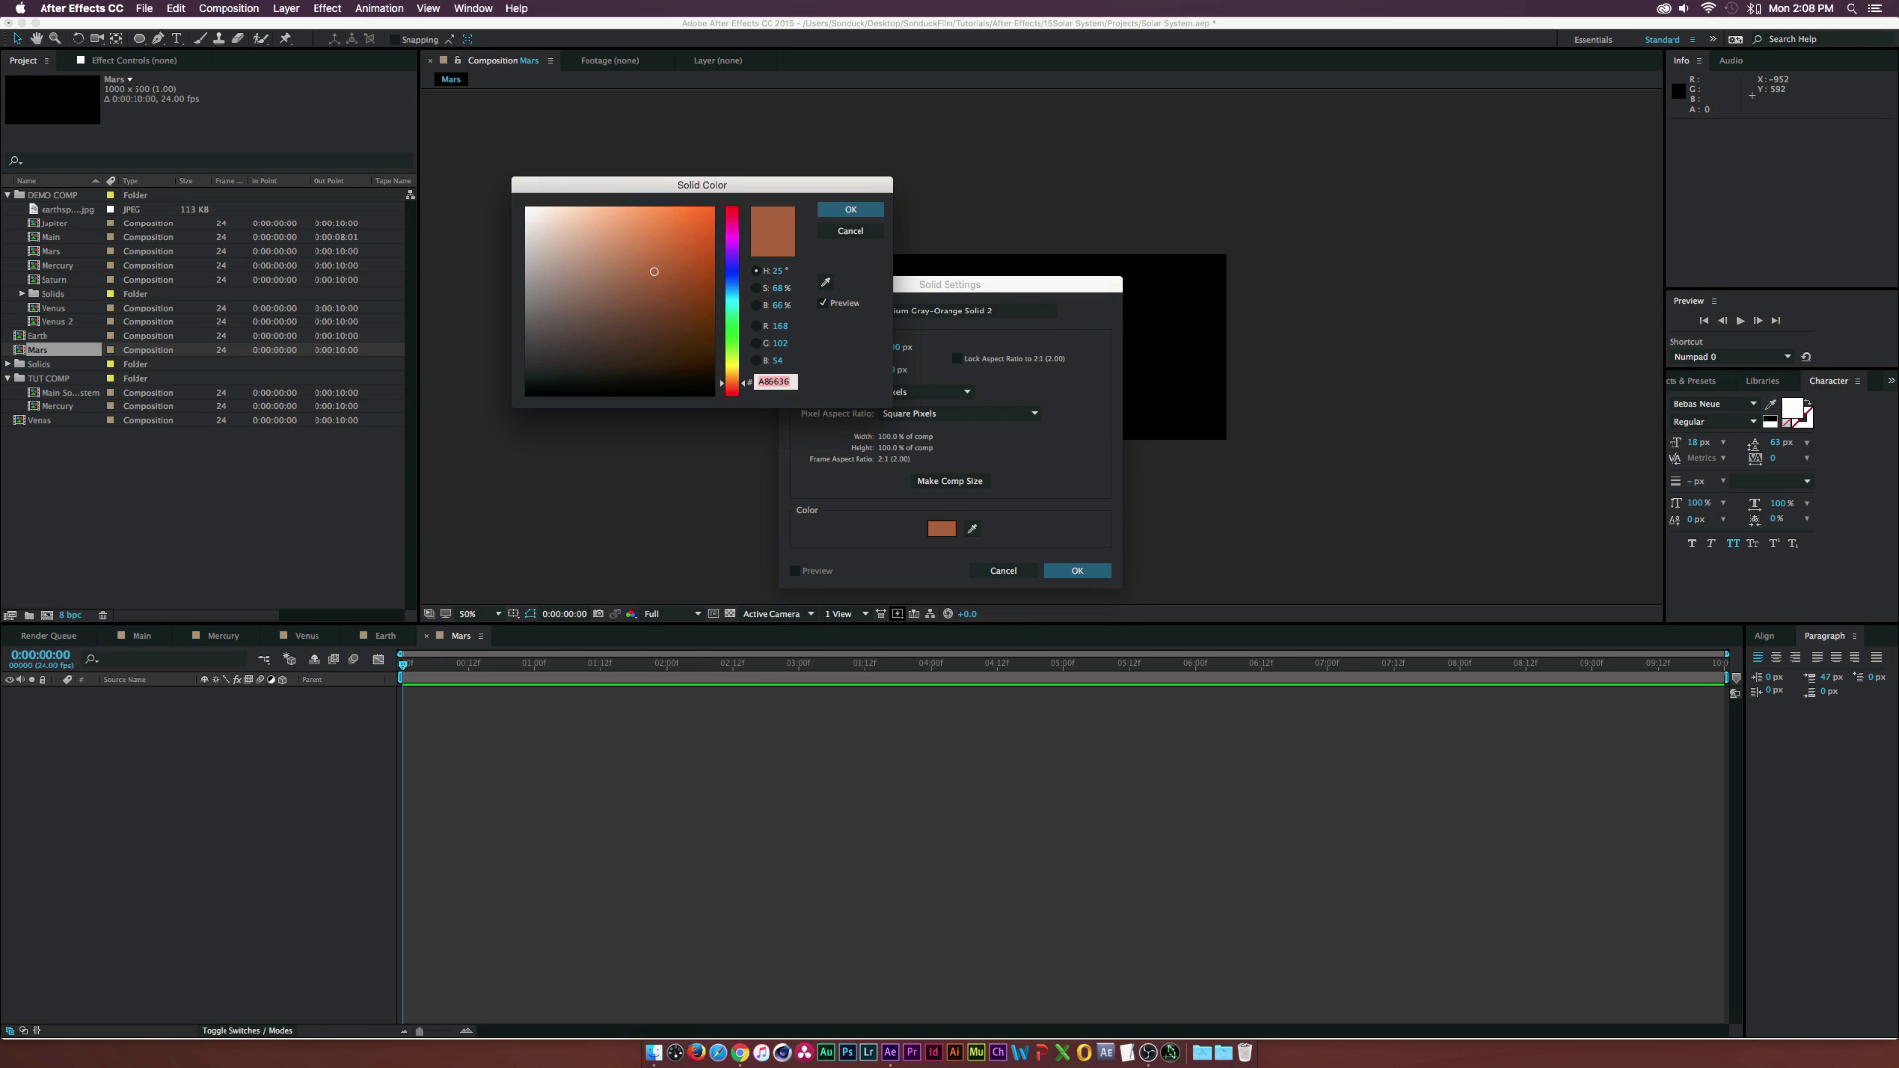
mouse_move(730, 234)
mouse_down()
mouse_move(729, 210)
mouse_move(667, 289)
mouse_up()
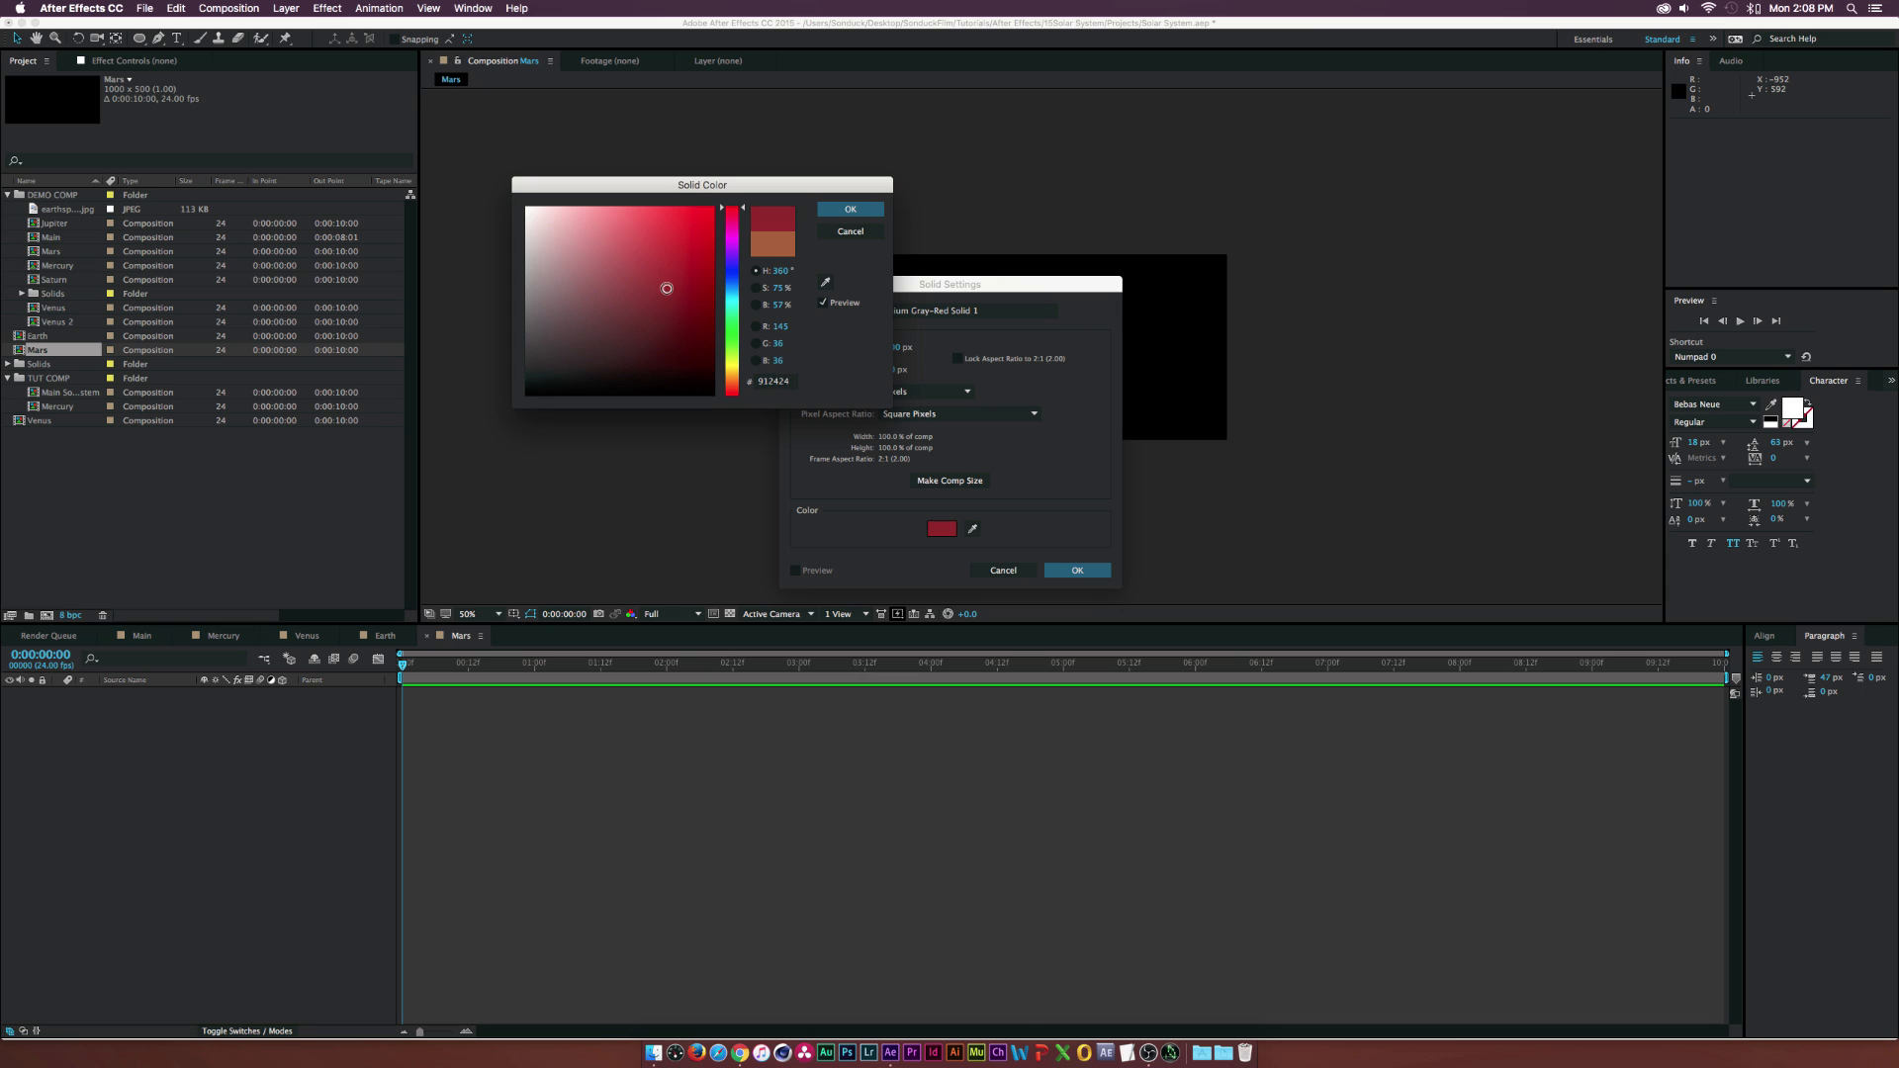
click(836, 210)
click(1078, 571)
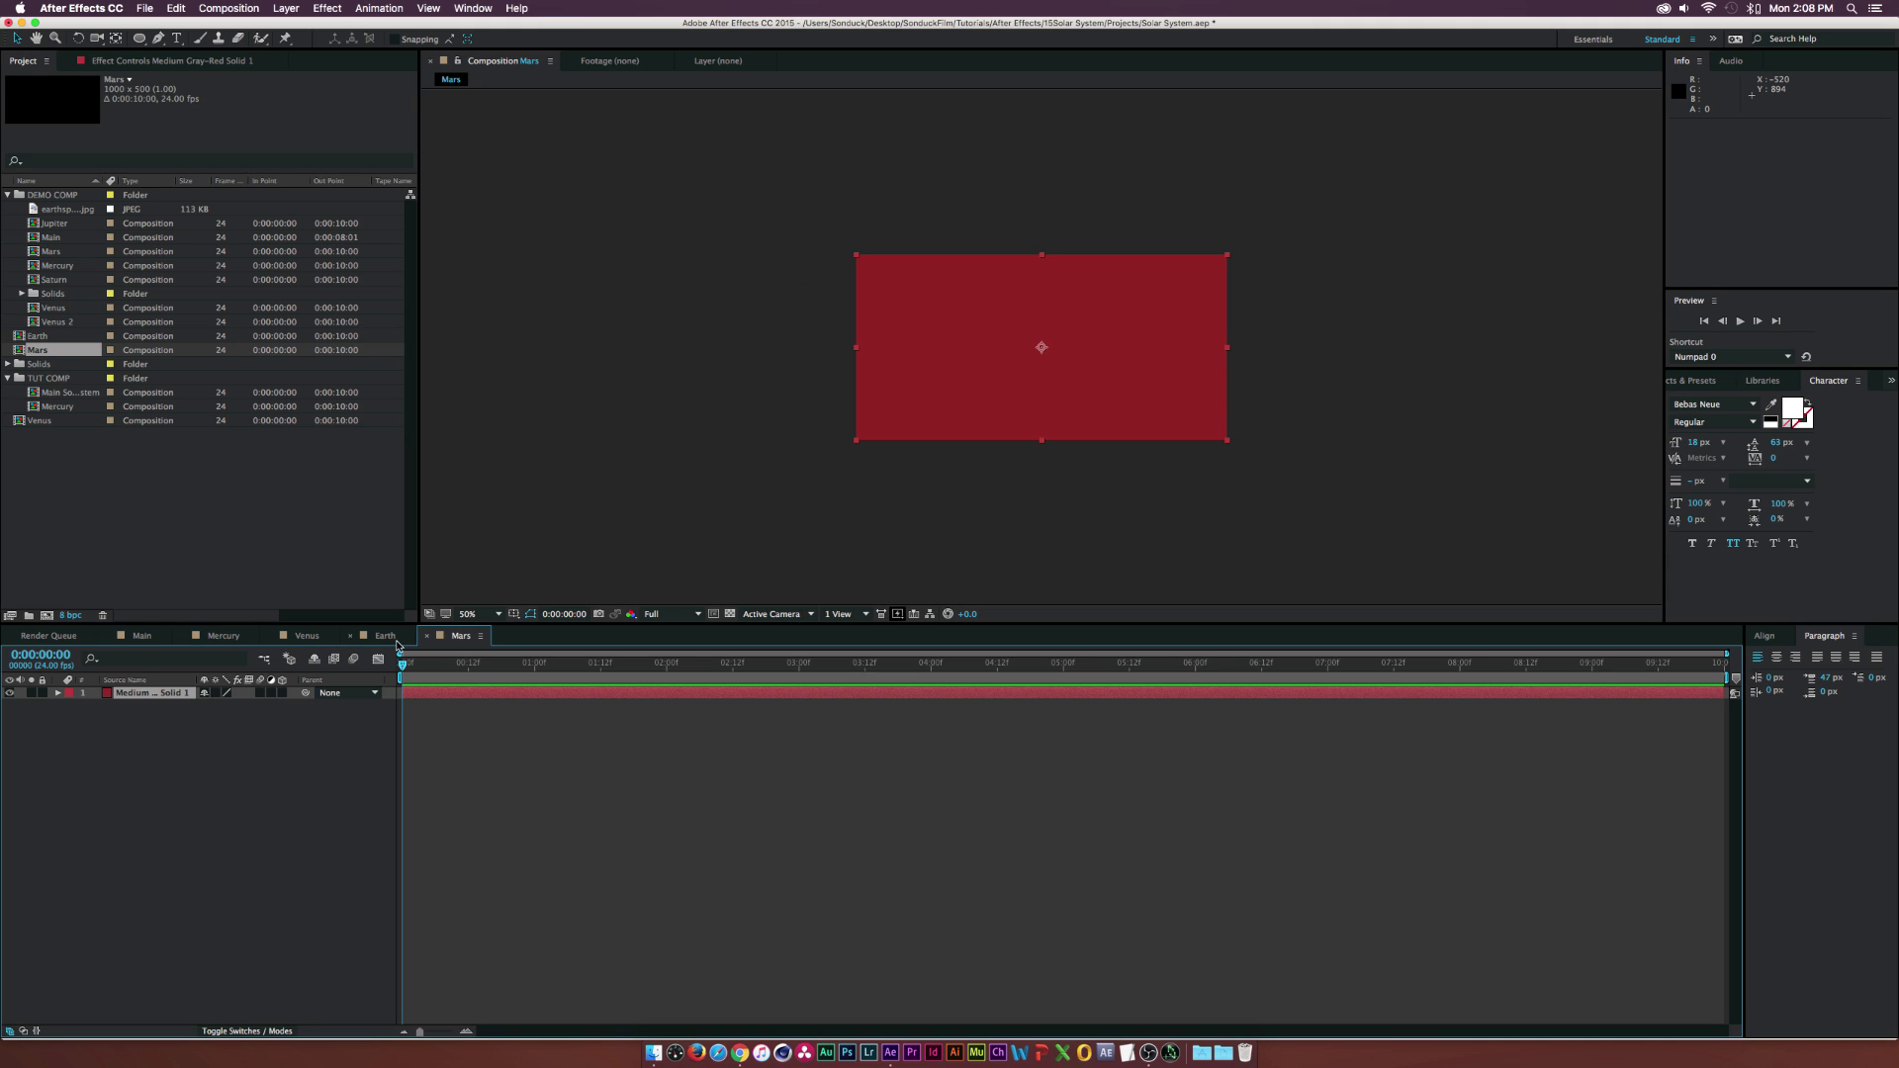
- With the red solid deselected, draw a wide, flat ellipse on a new shape layer across the solid's upper left
drag(139, 39, 196, 74)
drag(815, 282, 1043, 326)
key(super+z)
click(291, 782)
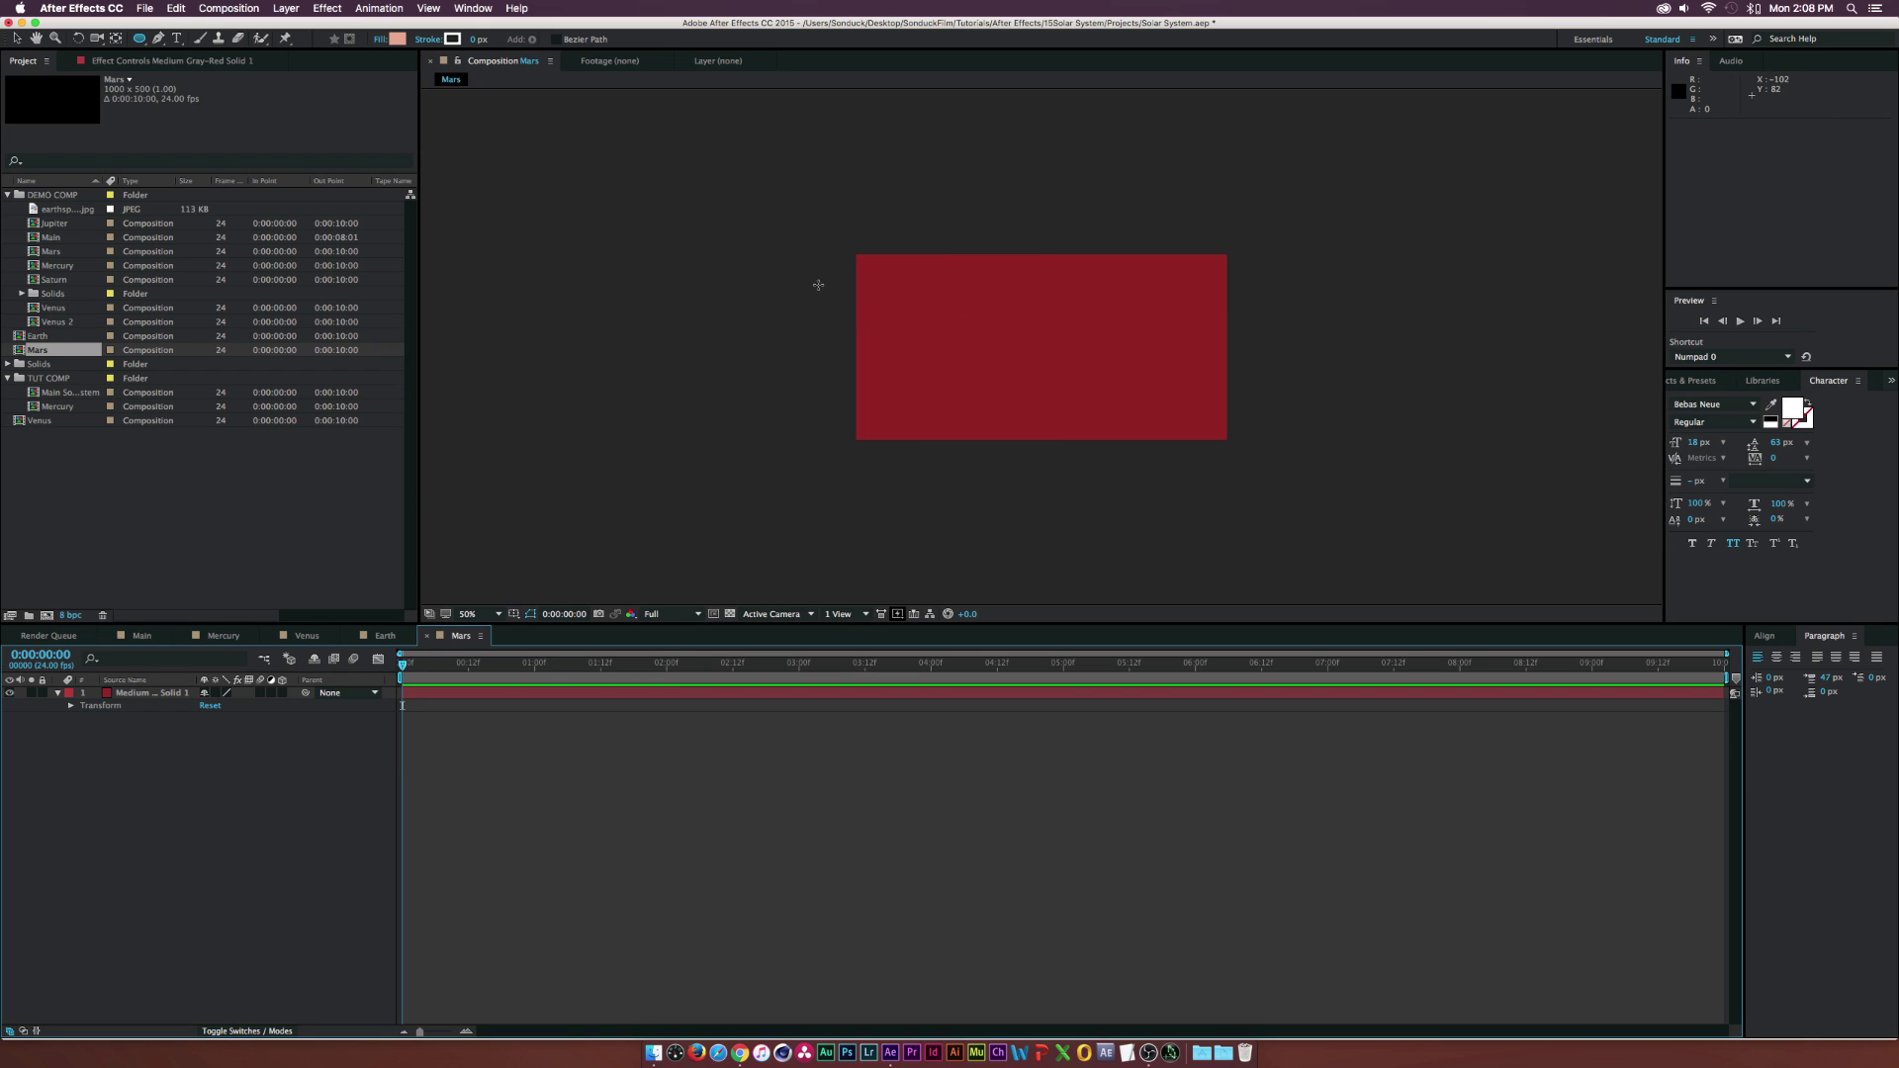
drag(822, 283, 1039, 312)
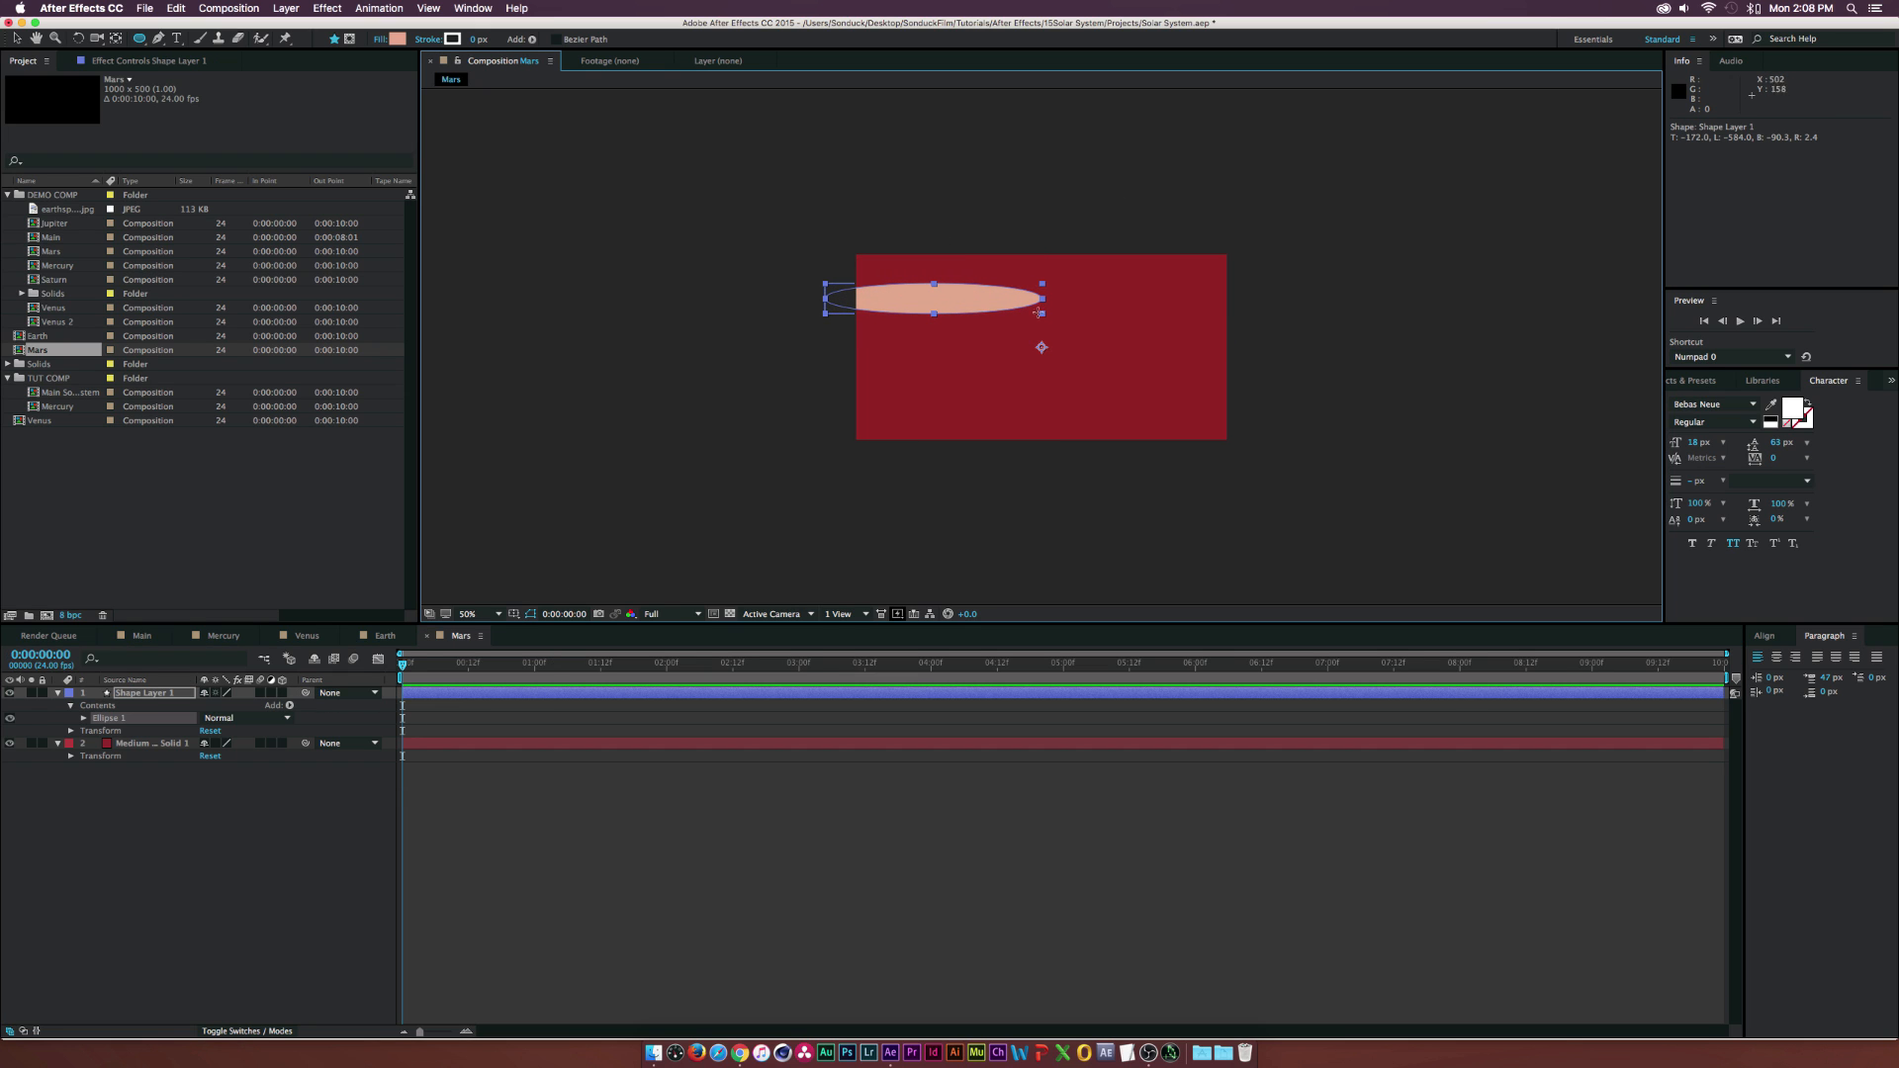
- Set the ellipse's fill colour to very dark red 5B0800
click(399, 41)
drag(729, 383, 729, 394)
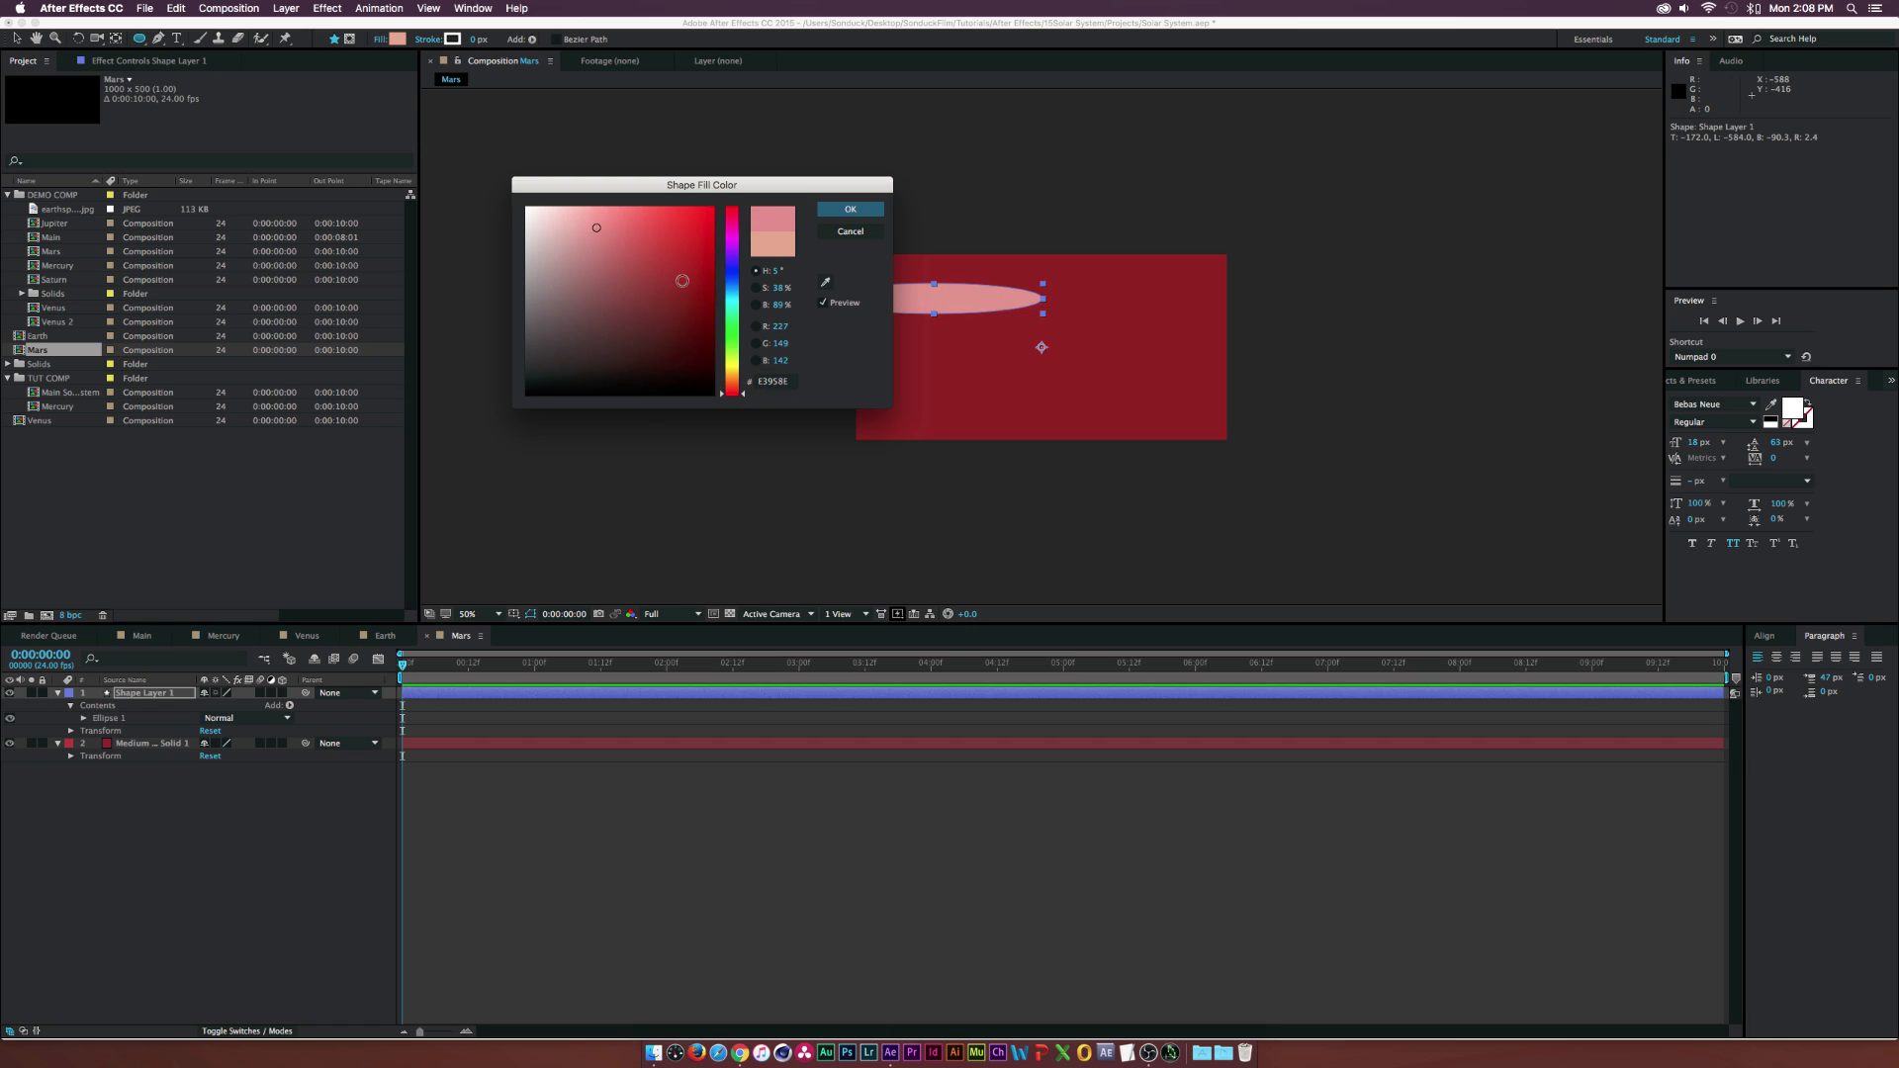
mouse_move(669, 238)
mouse_down()
mouse_move(690, 214)
mouse_move(614, 220)
mouse_move(653, 284)
mouse_move(720, 325)
mouse_up()
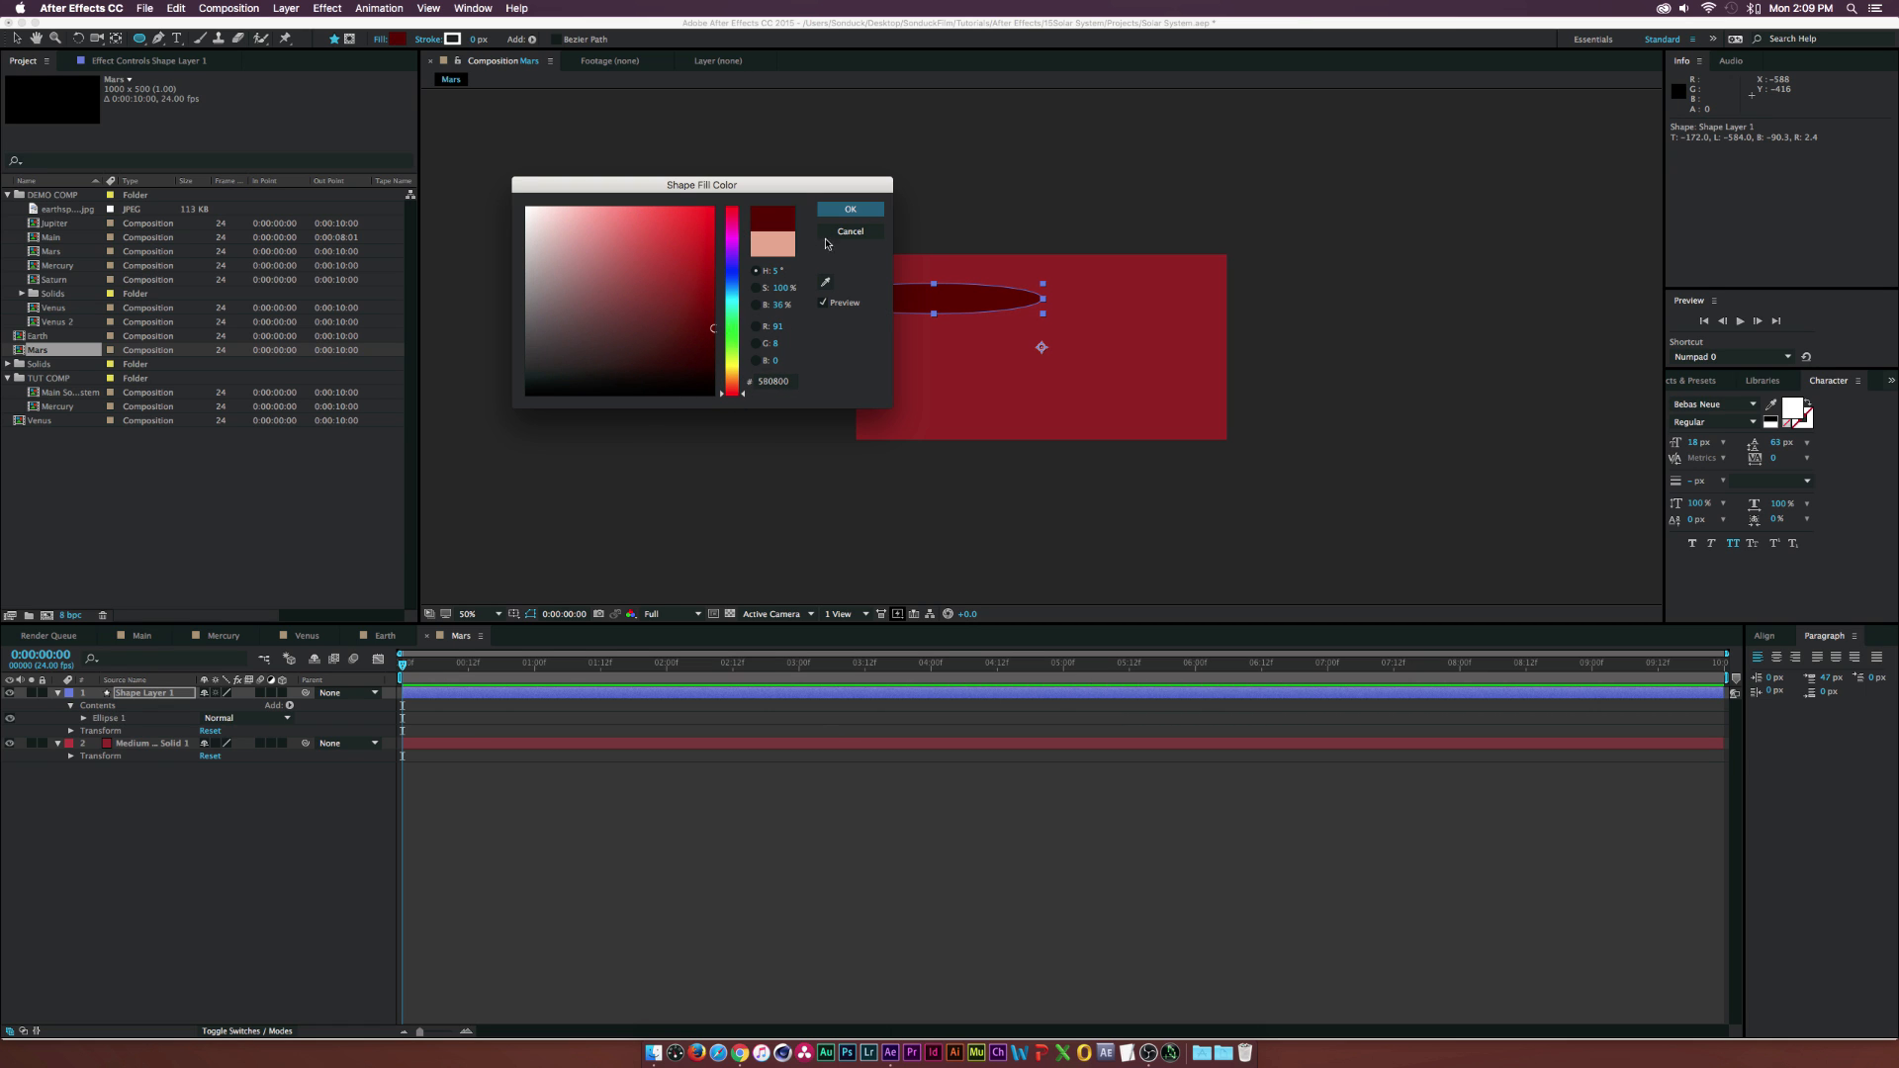
click(851, 209)
- Draw five more dark red ellipses overlapping the Mars solid's lower corners, upper right, and the middles of its top and bottom edges
drag(1327, 433, 1120, 382)
drag(802, 384, 999, 425)
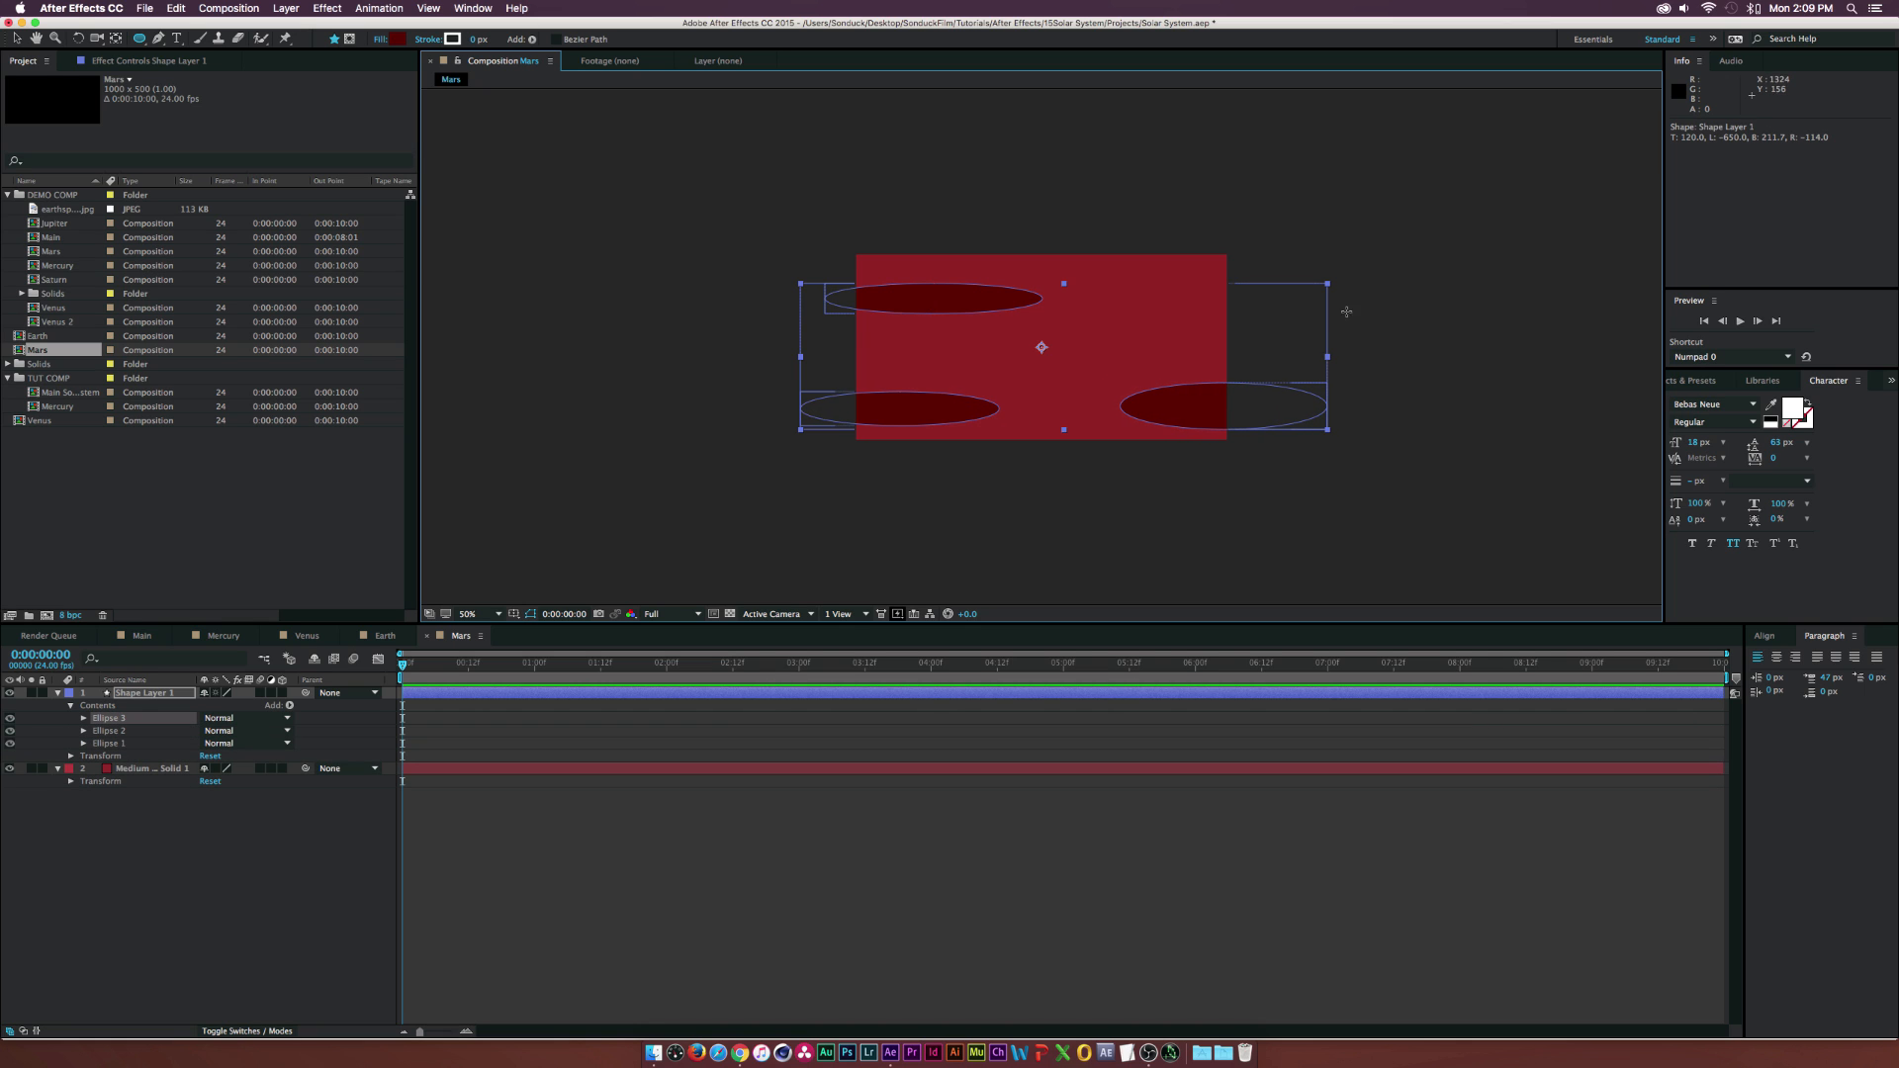
drag(1286, 263, 1140, 316)
drag(1002, 236, 1122, 283)
drag(1029, 460, 1104, 405)
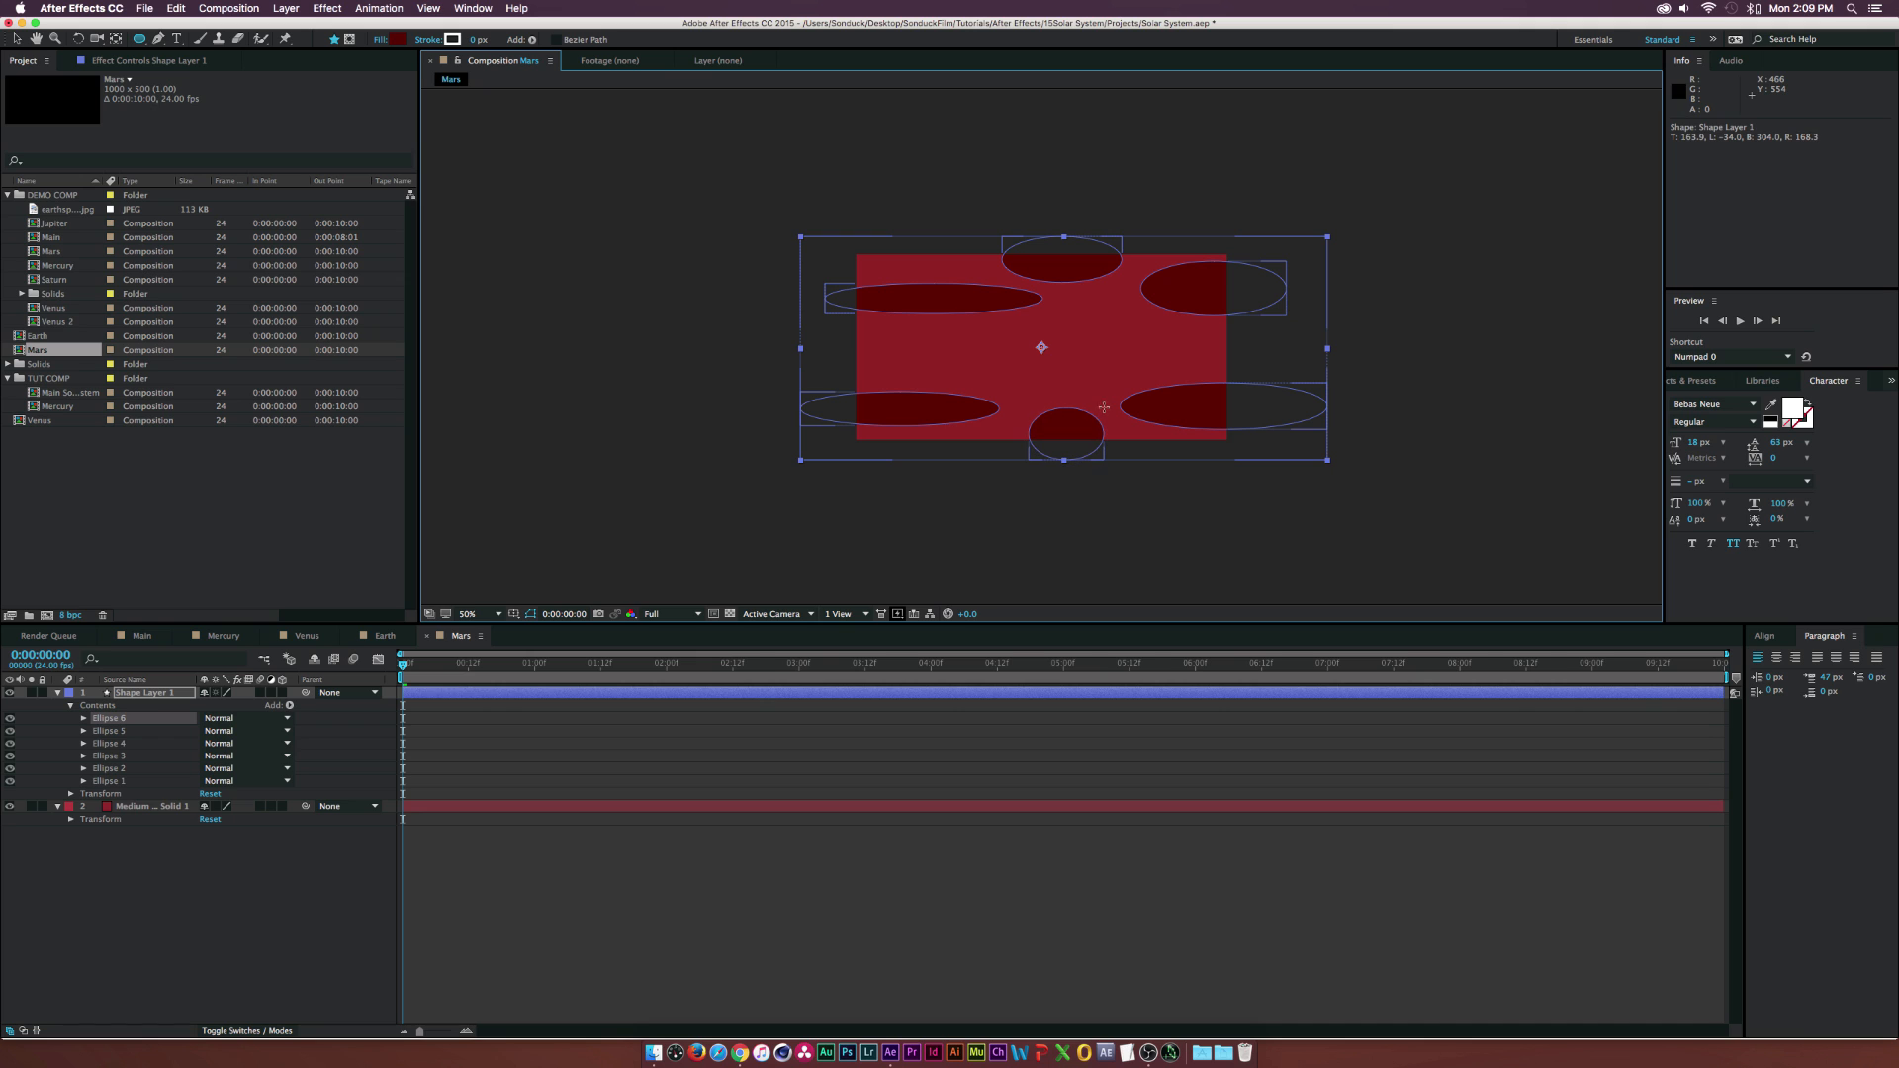
- Draw five small flat ellipses across the middle of Mars and one at its upper-left edge, then deselect the shape layer
mouse_move(853, 345)
mouse_down()
mouse_move(912, 360)
mouse_move(1105, 327)
mouse_move(1250, 347)
mouse_up()
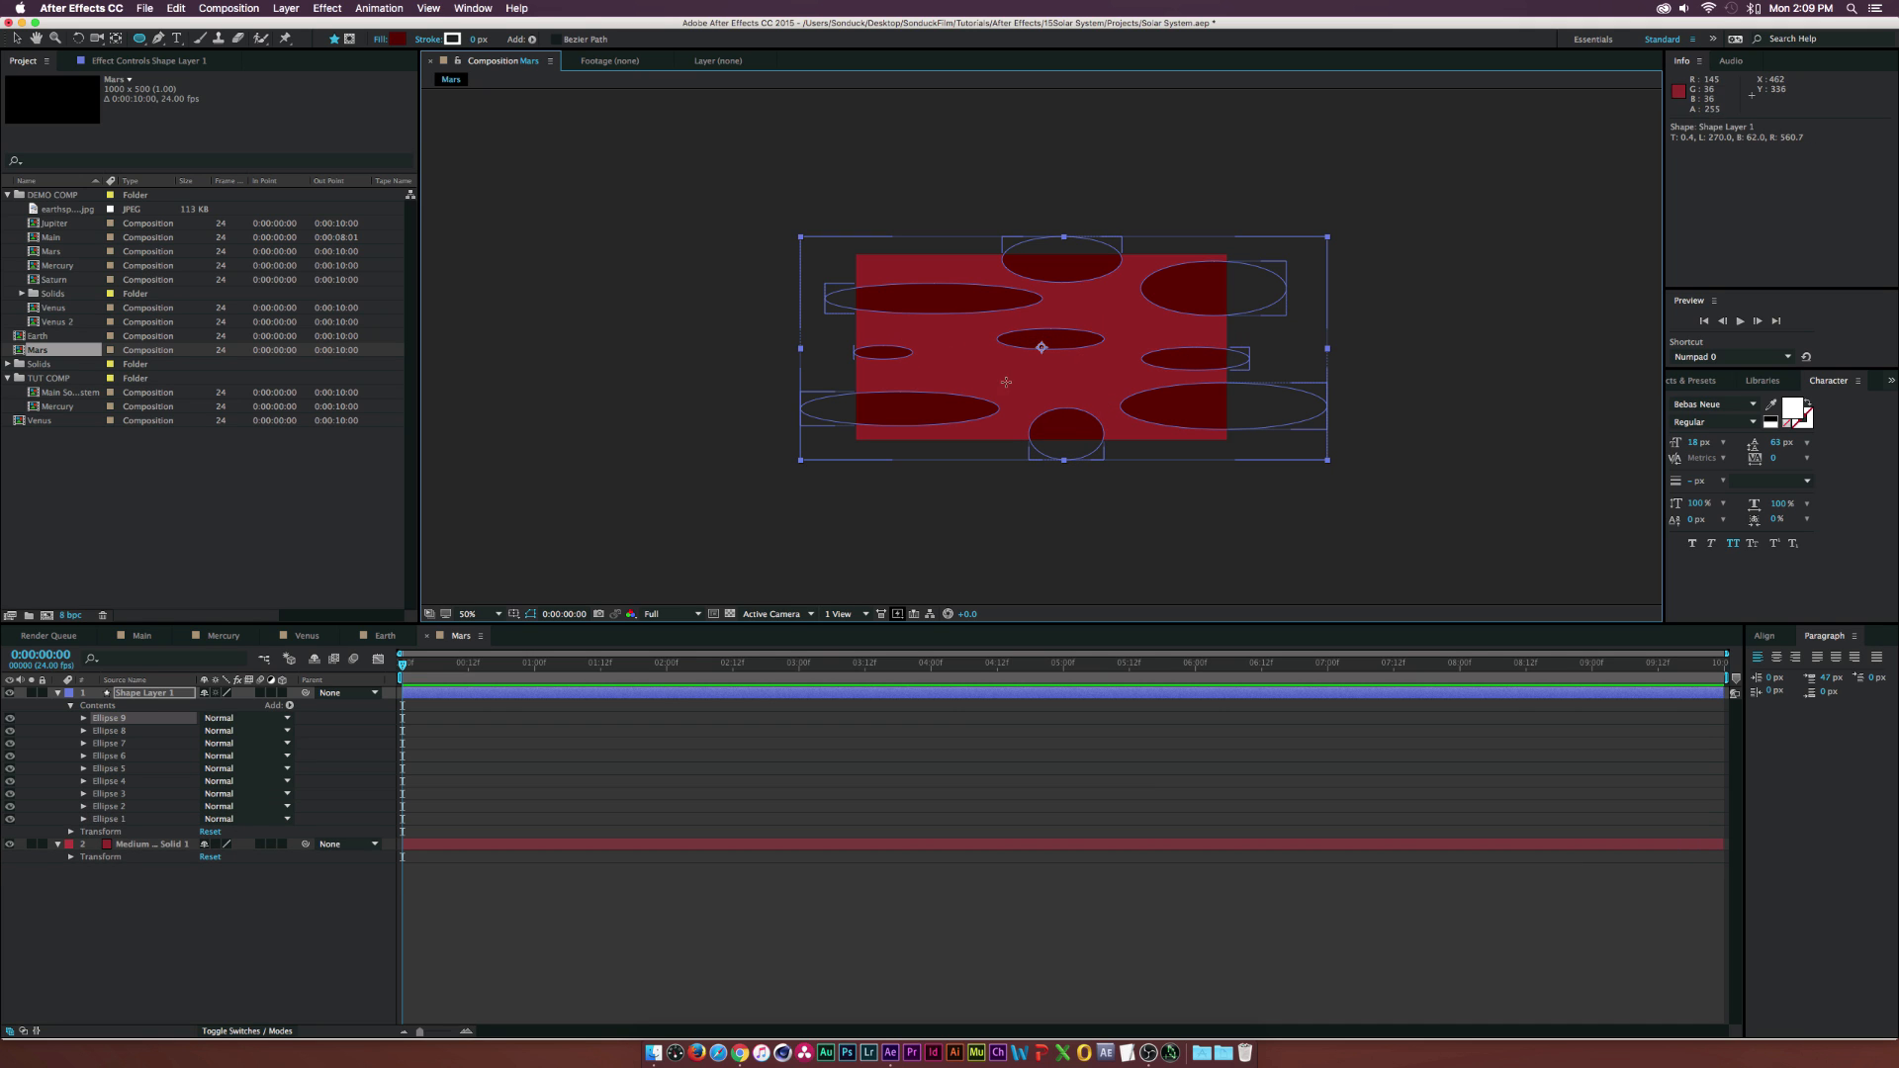
mouse_move(1046, 369)
mouse_down()
mouse_move(964, 382)
mouse_move(967, 339)
mouse_up()
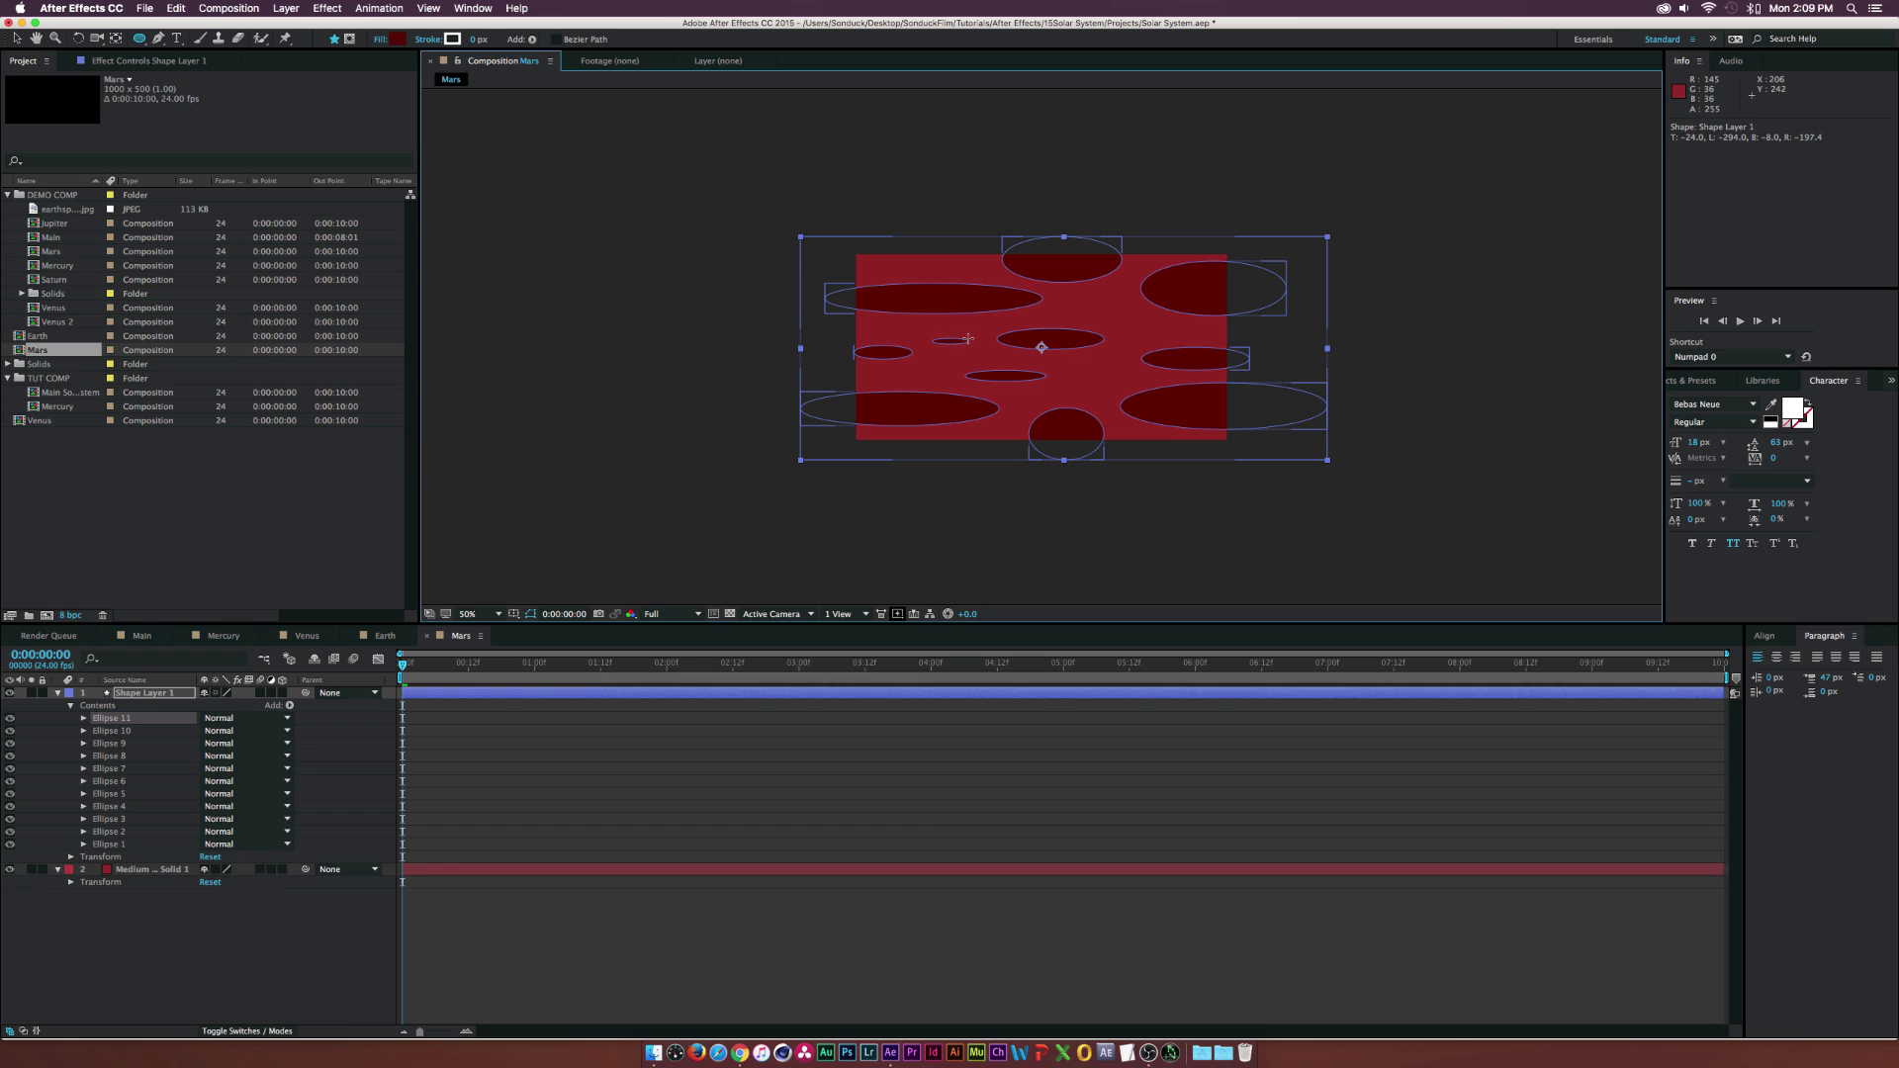
drag(843, 247, 999, 269)
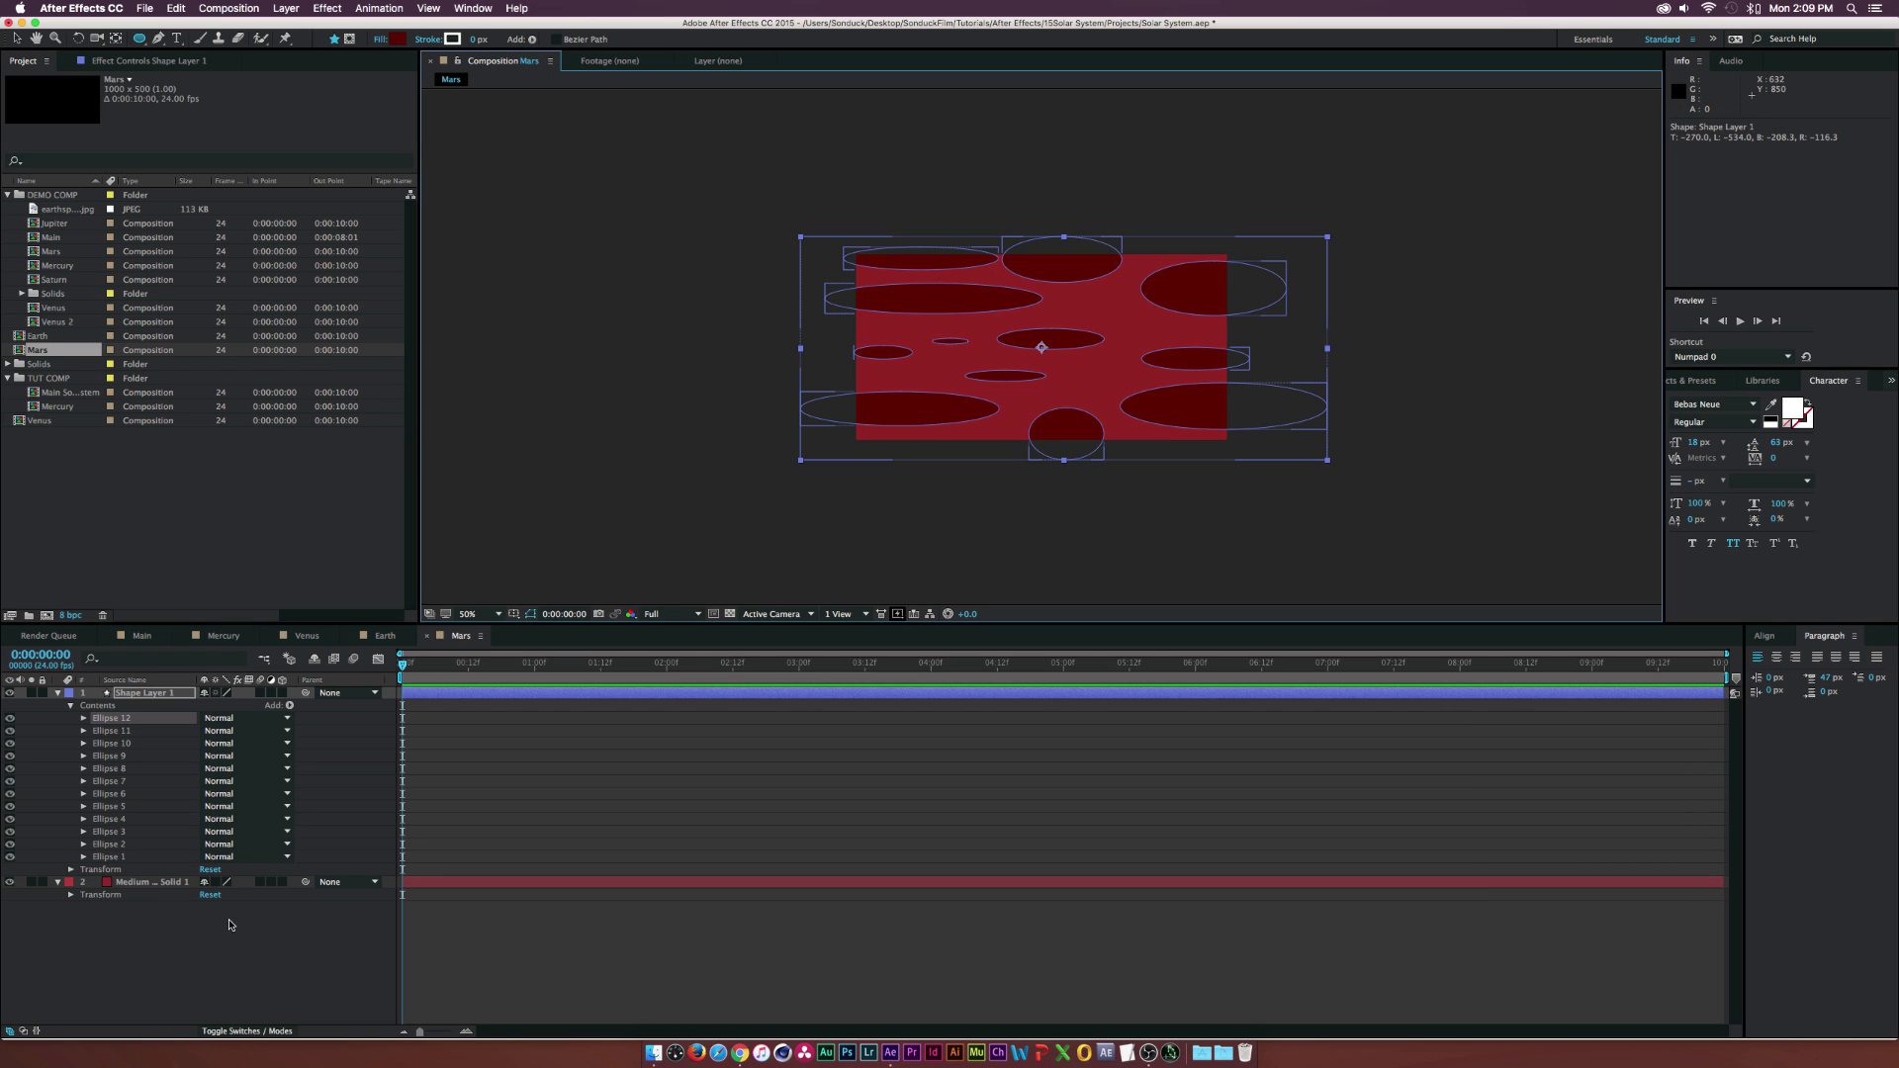
click(233, 922)
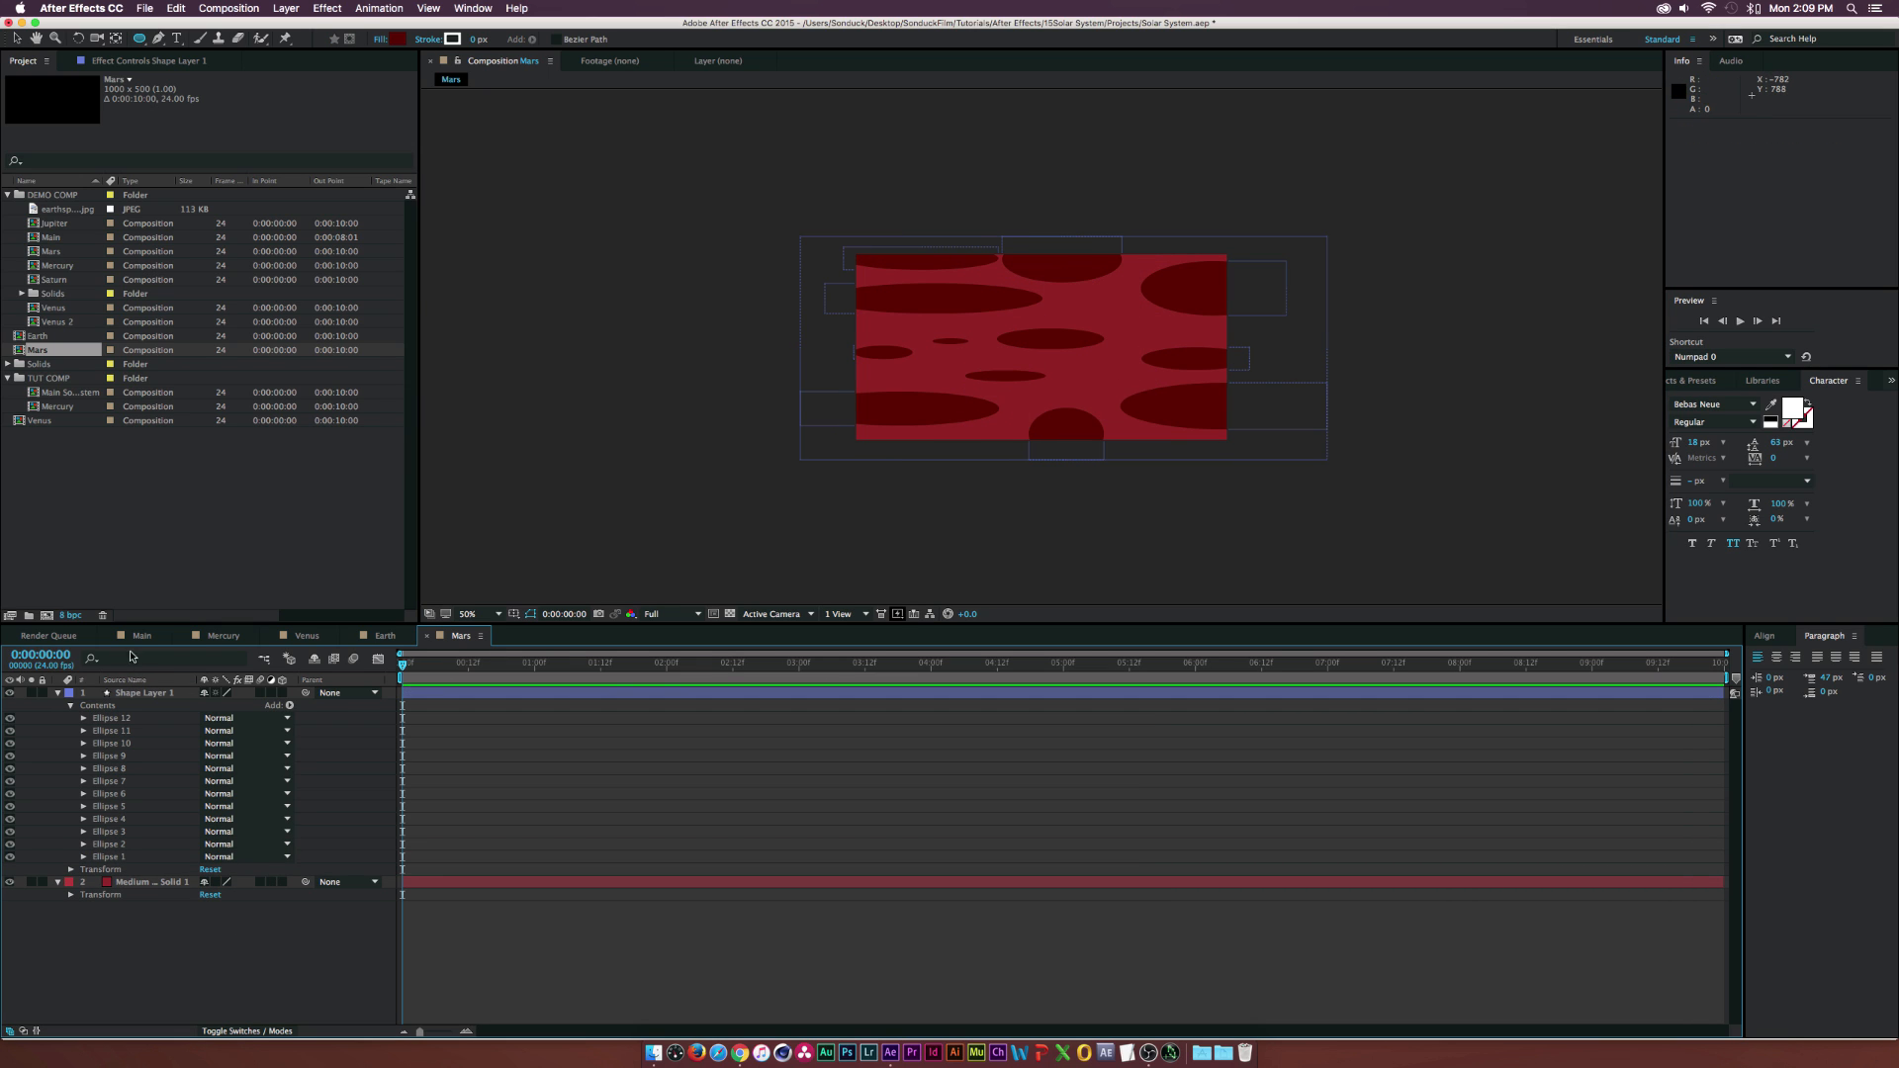
- Create a 1000 × 500 px composition named Stupider
click(47, 615)
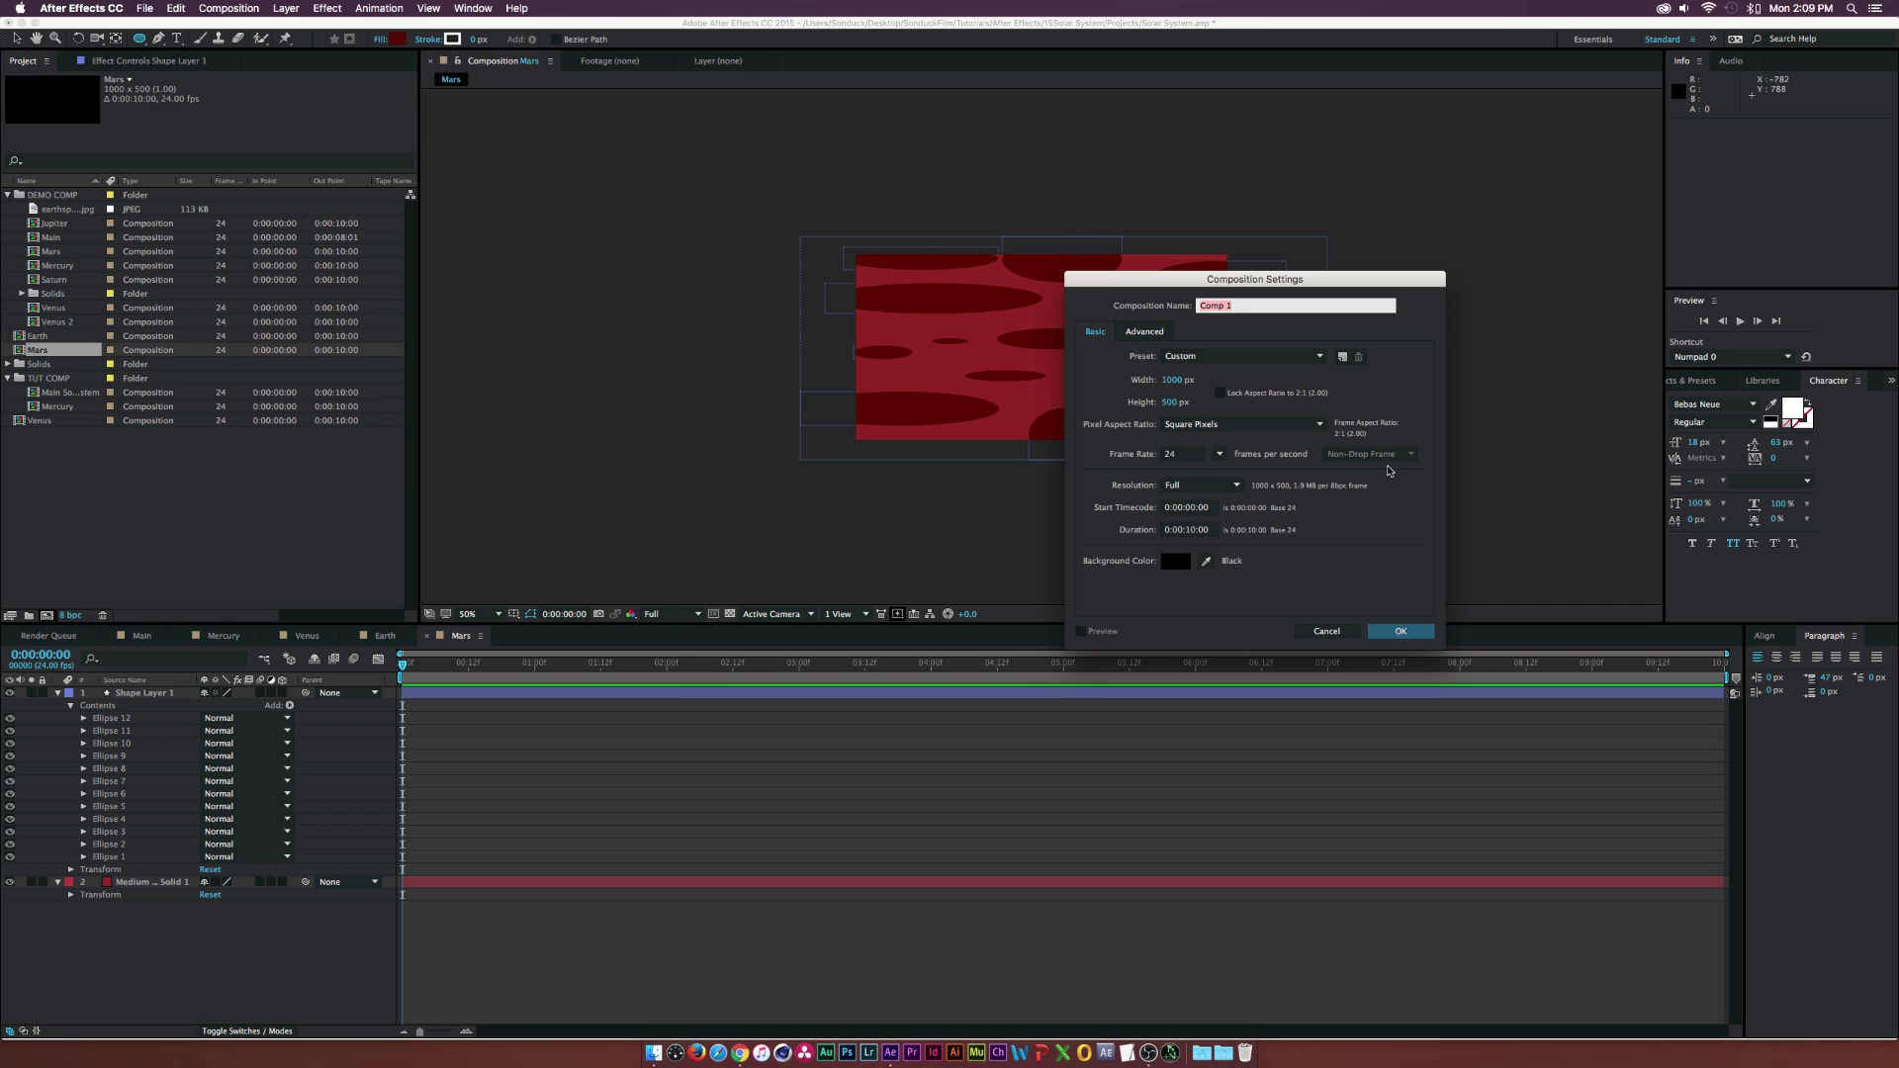
key(BackSpace)
text(Stupider)
key(Return)
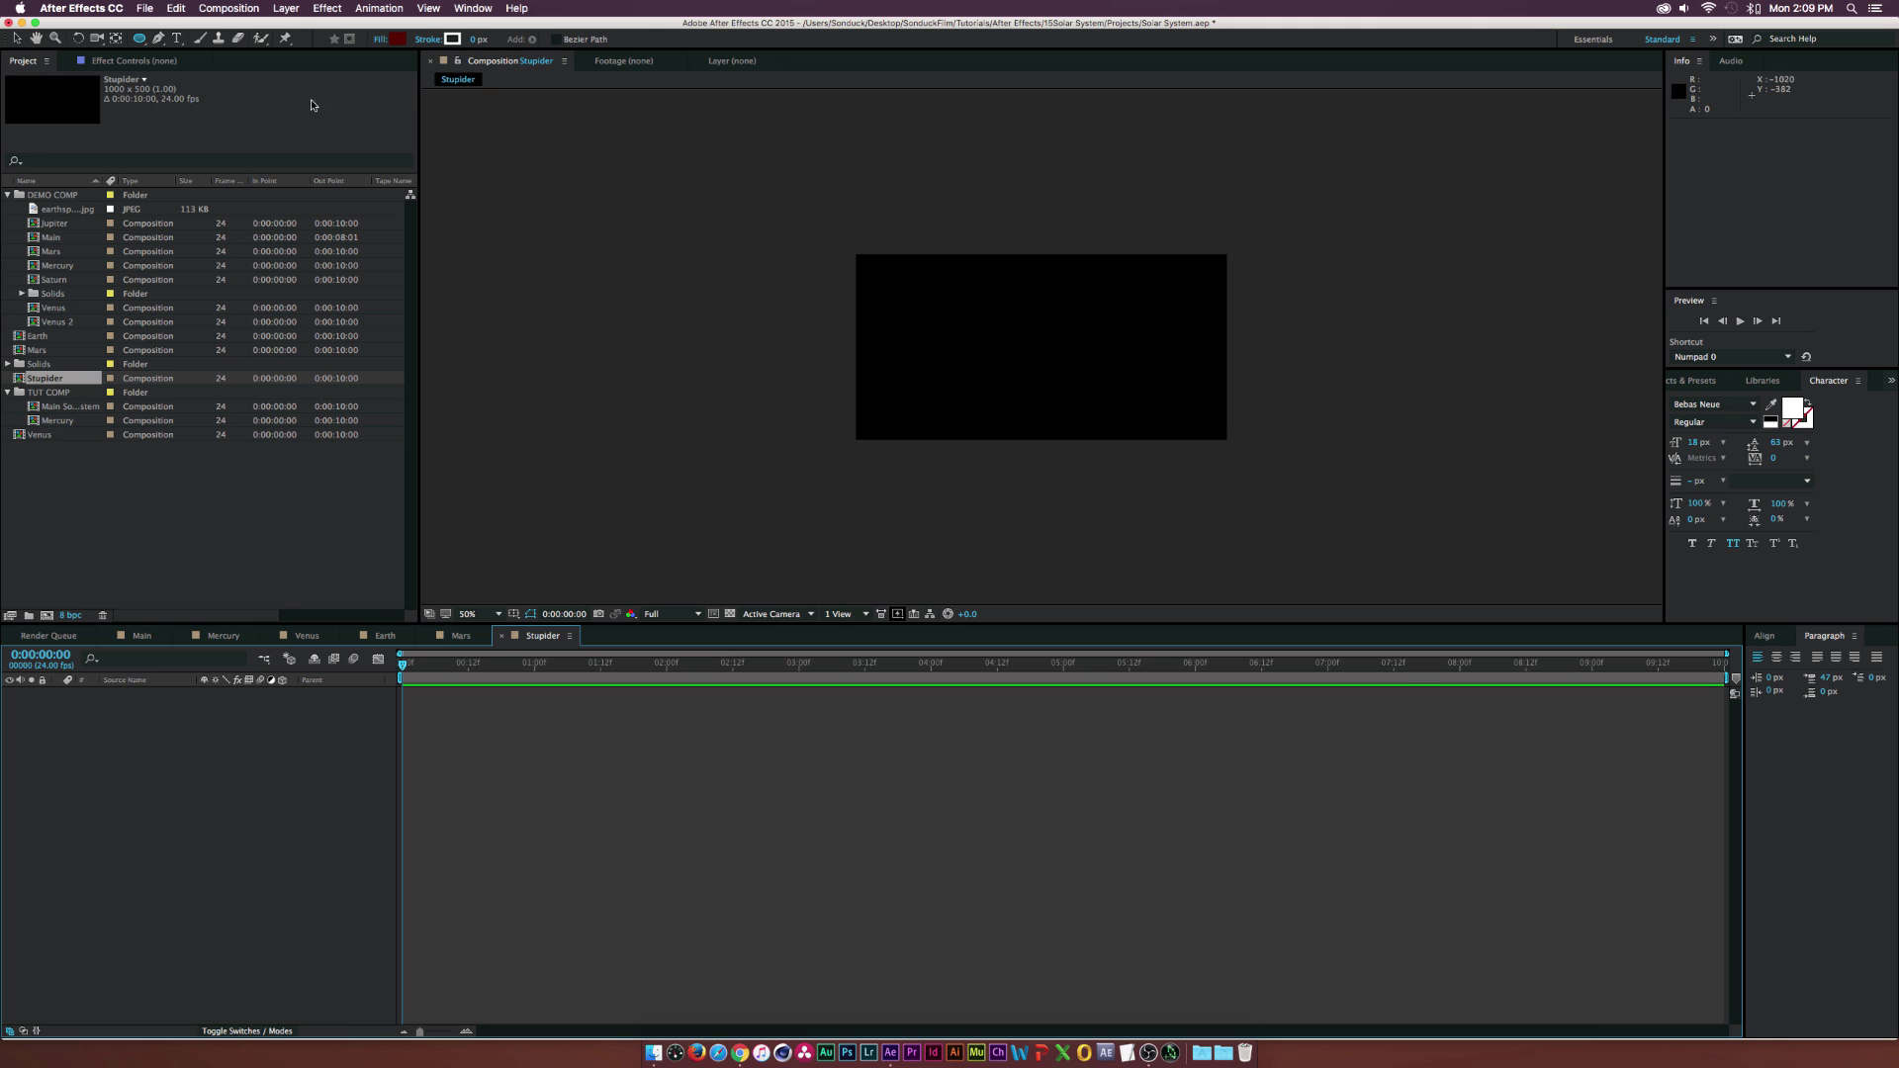
- Add a full-size orange (ED691D) solid to the Stupider composition
key(super+y)
click(942, 528)
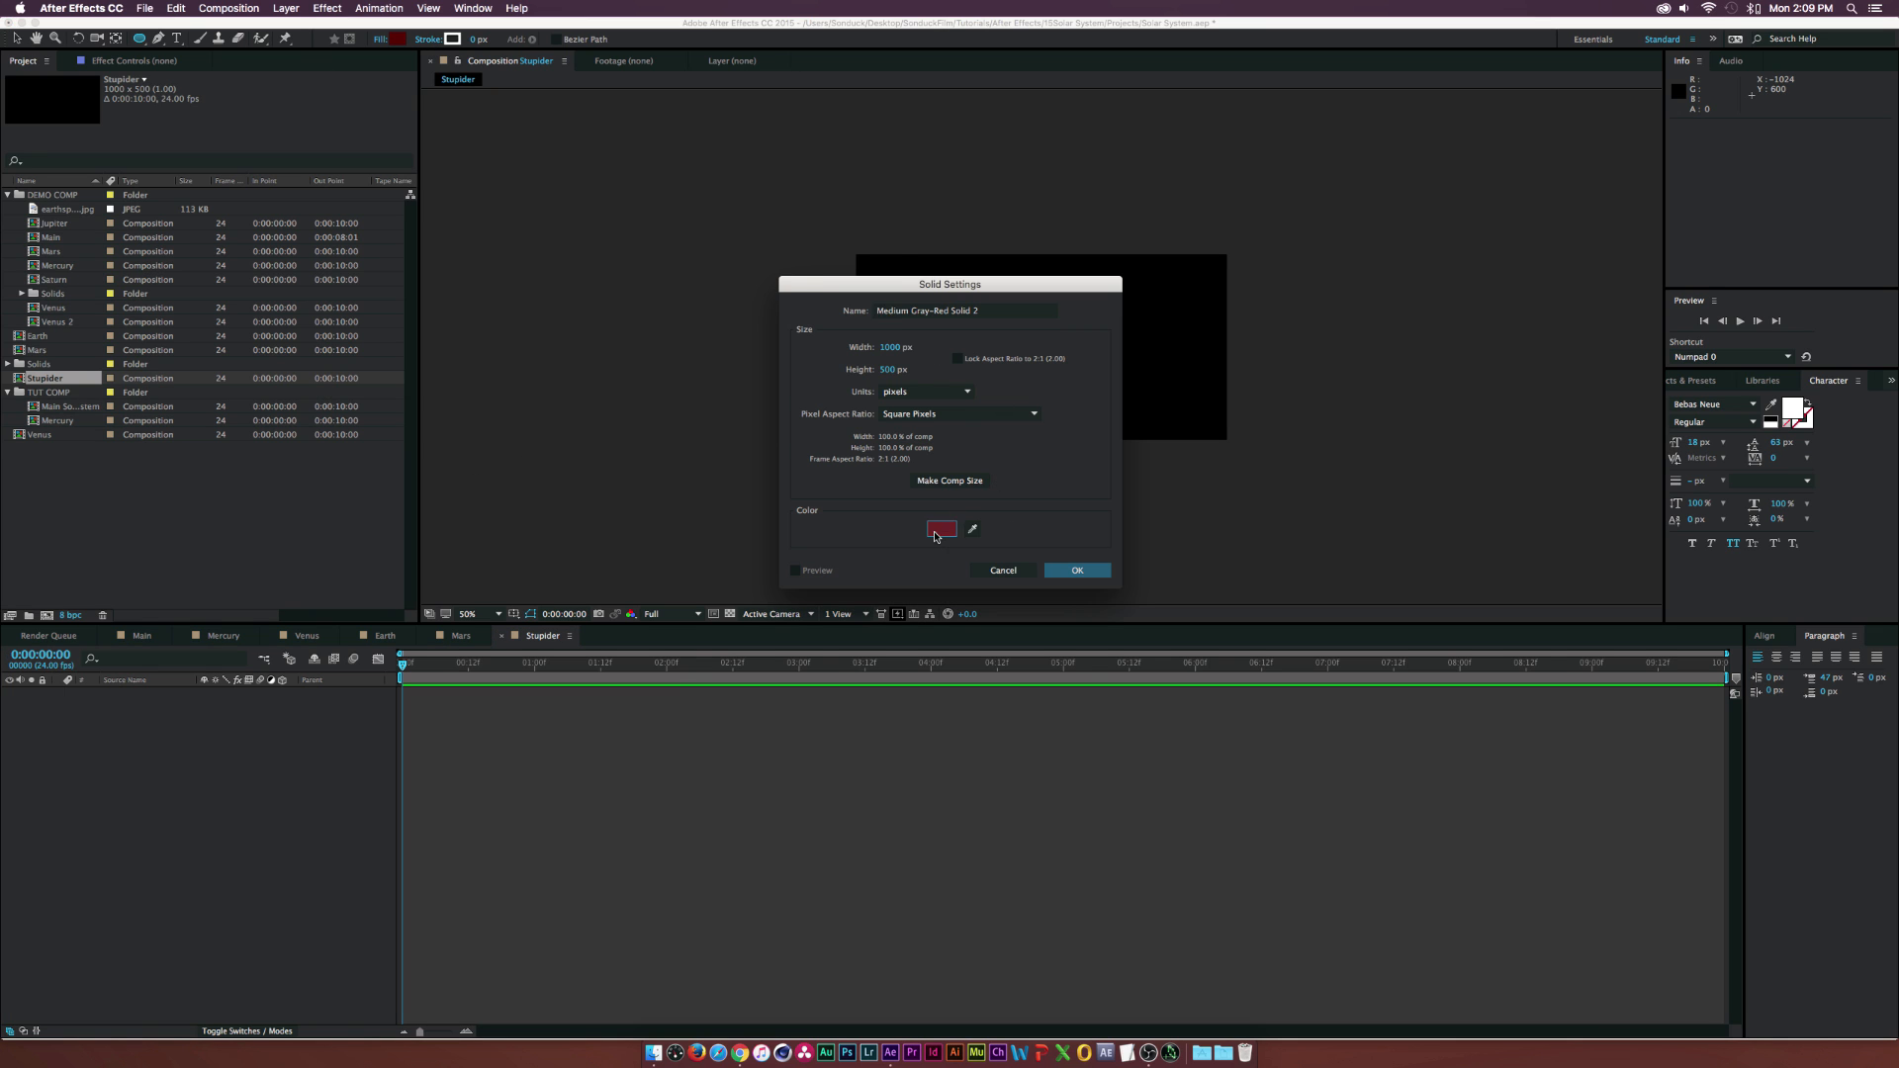
mouse_move(735, 369)
mouse_down()
mouse_move(737, 353)
mouse_move(735, 386)
mouse_up()
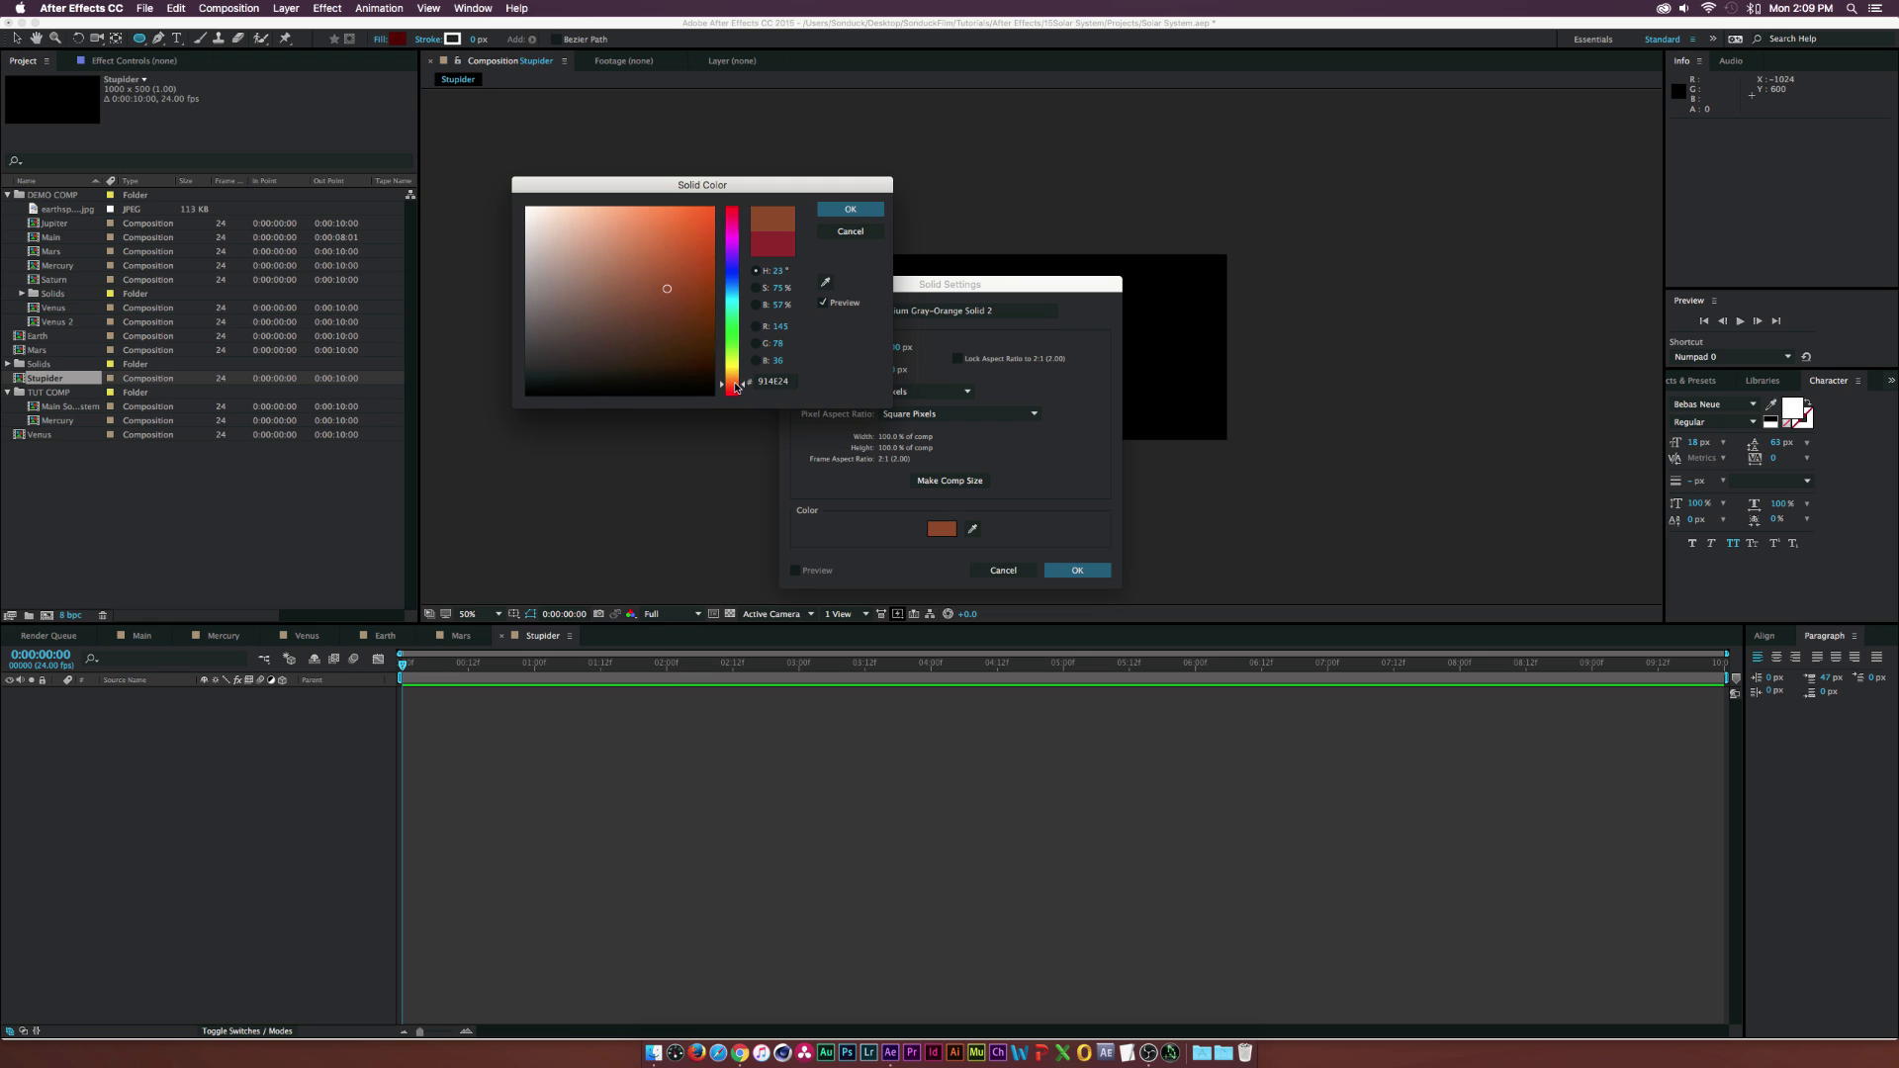
drag(670, 289, 686, 233)
click(850, 209)
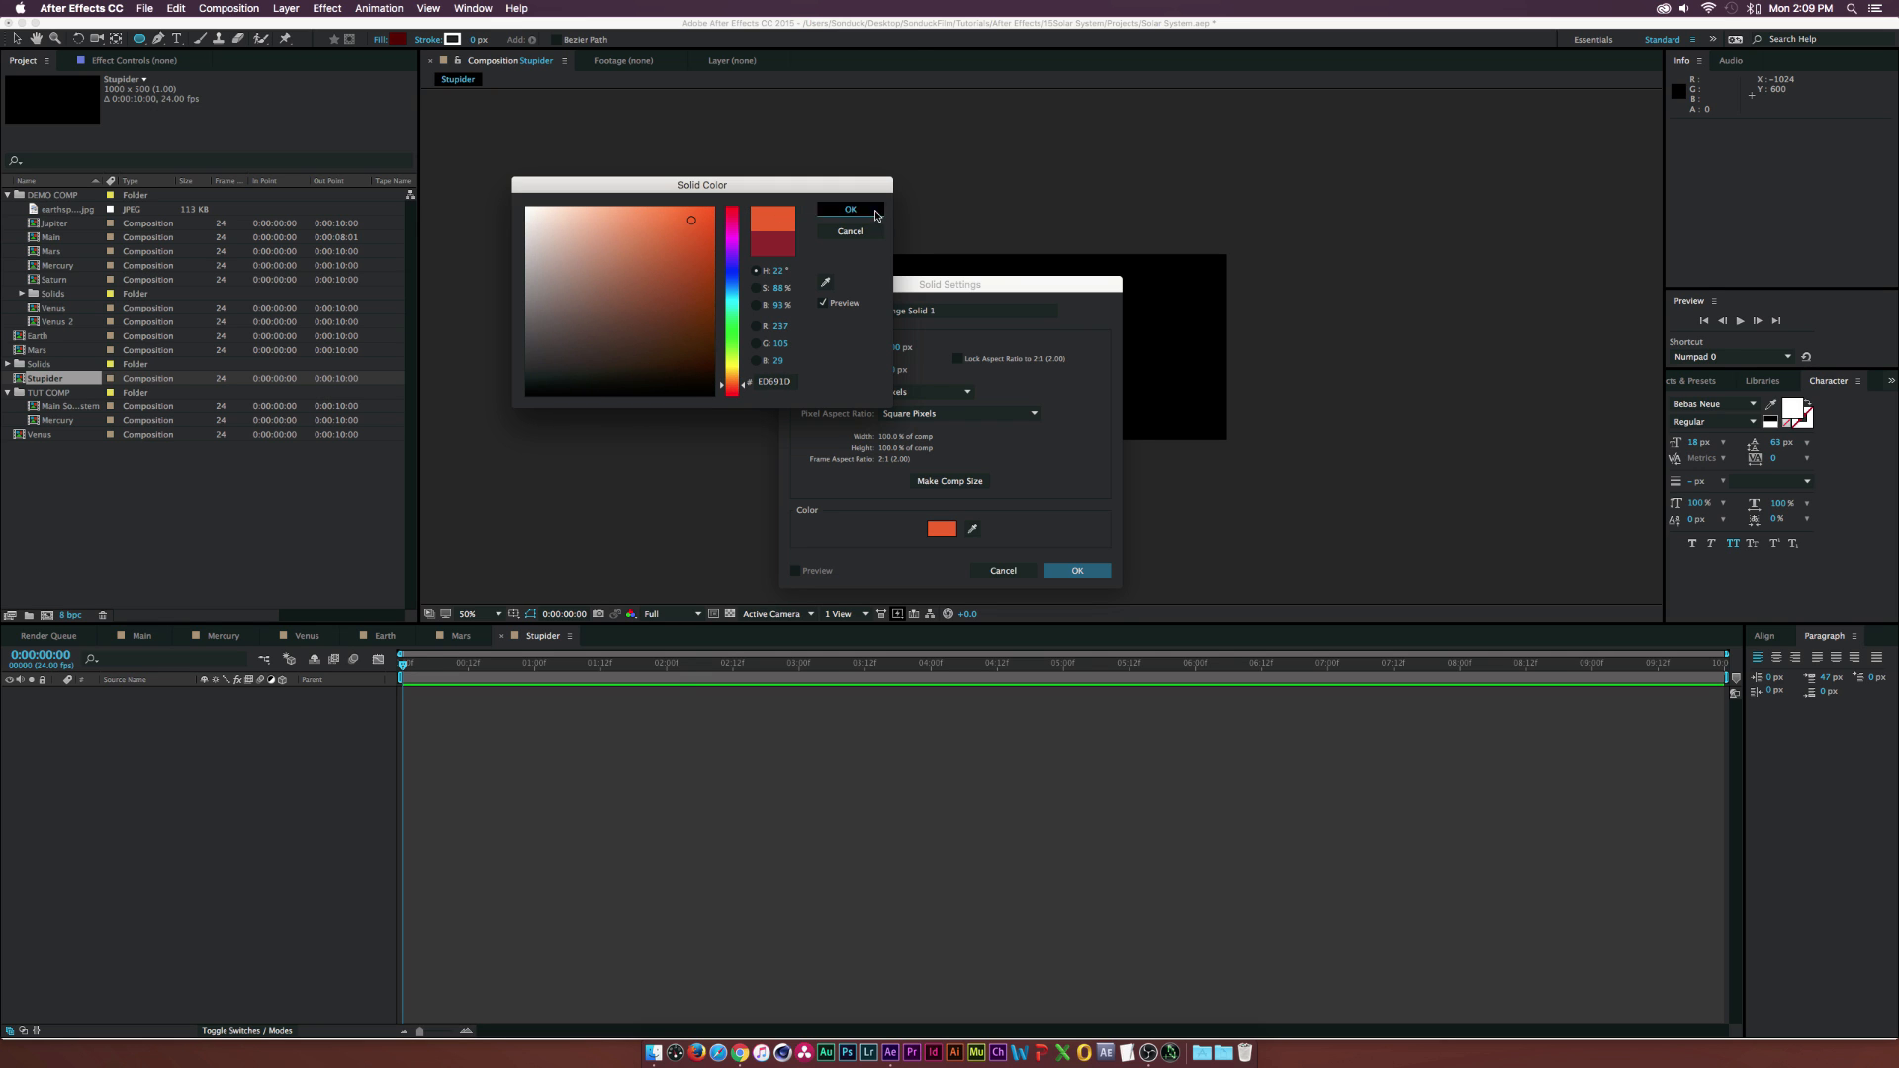
click(1077, 569)
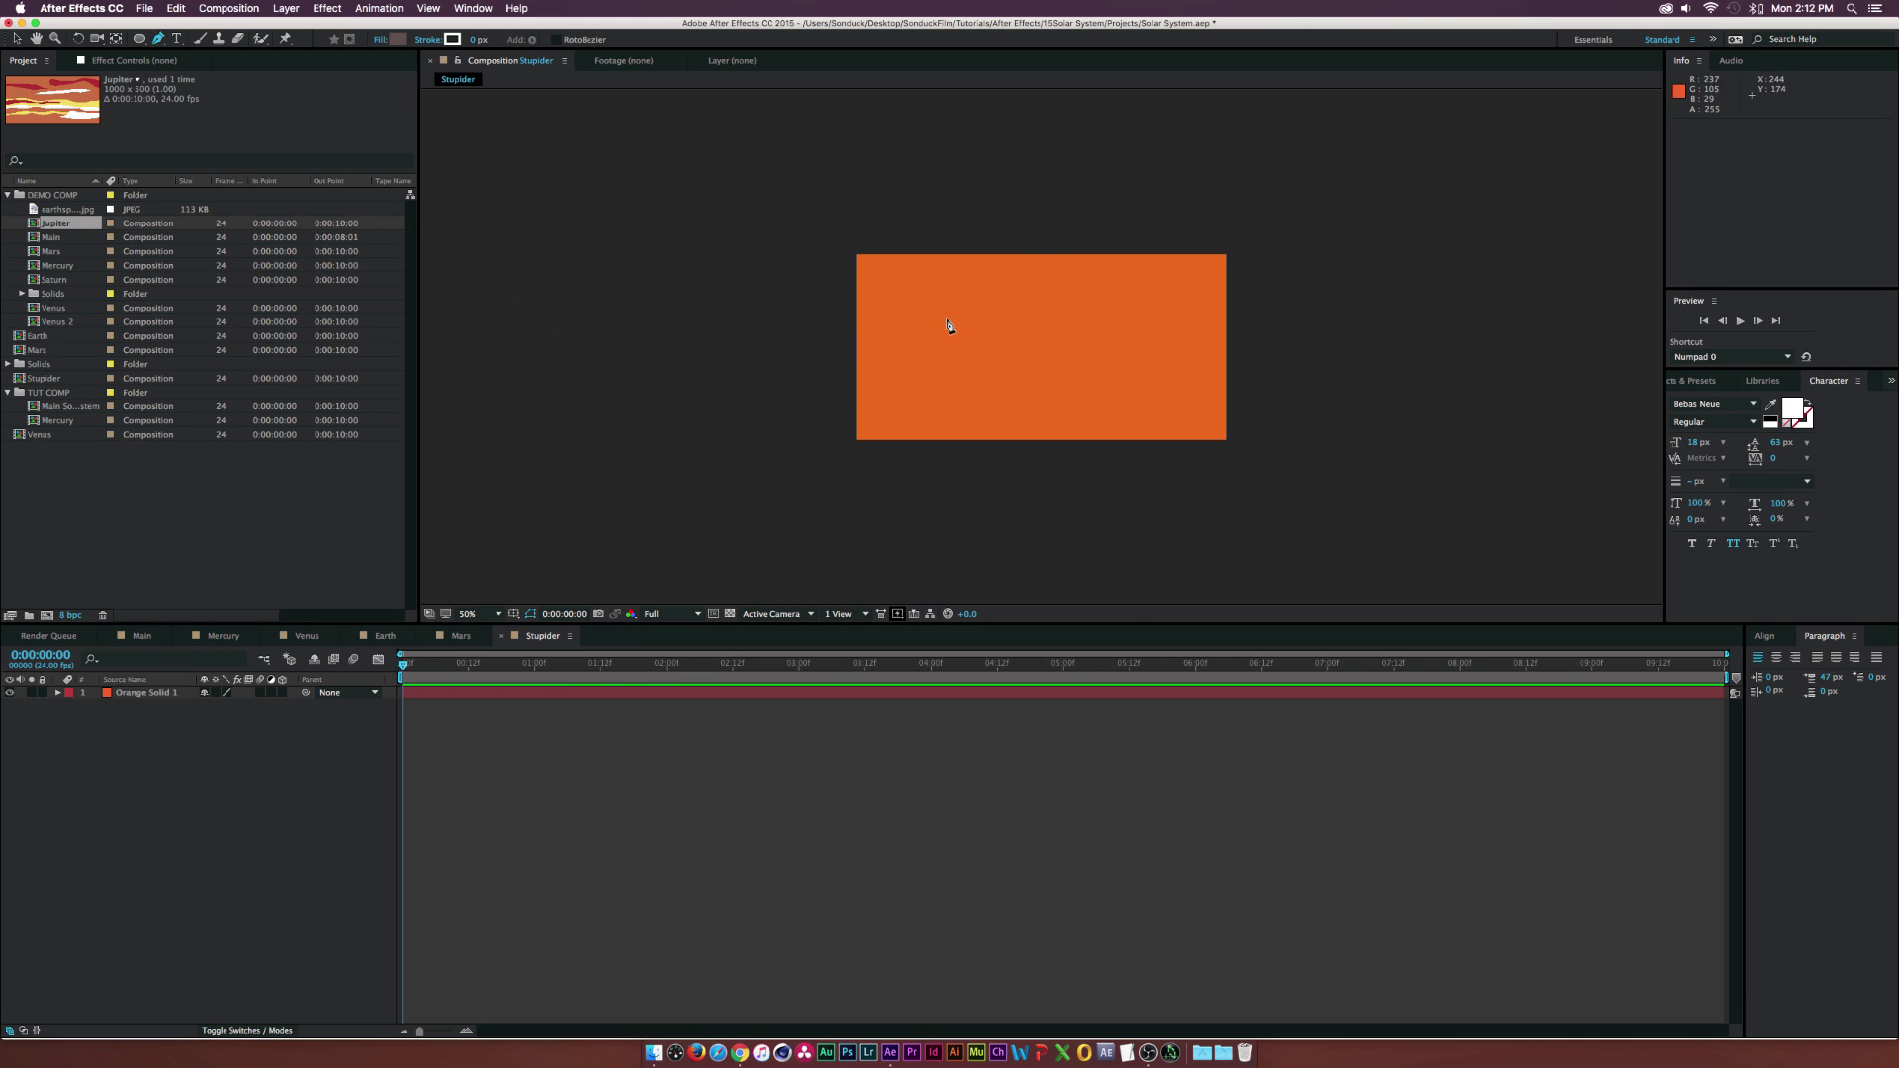
- Draw a closed wavy band with the Pen tool across the lower part of the orange solid, extending past both side edges
click(831, 378)
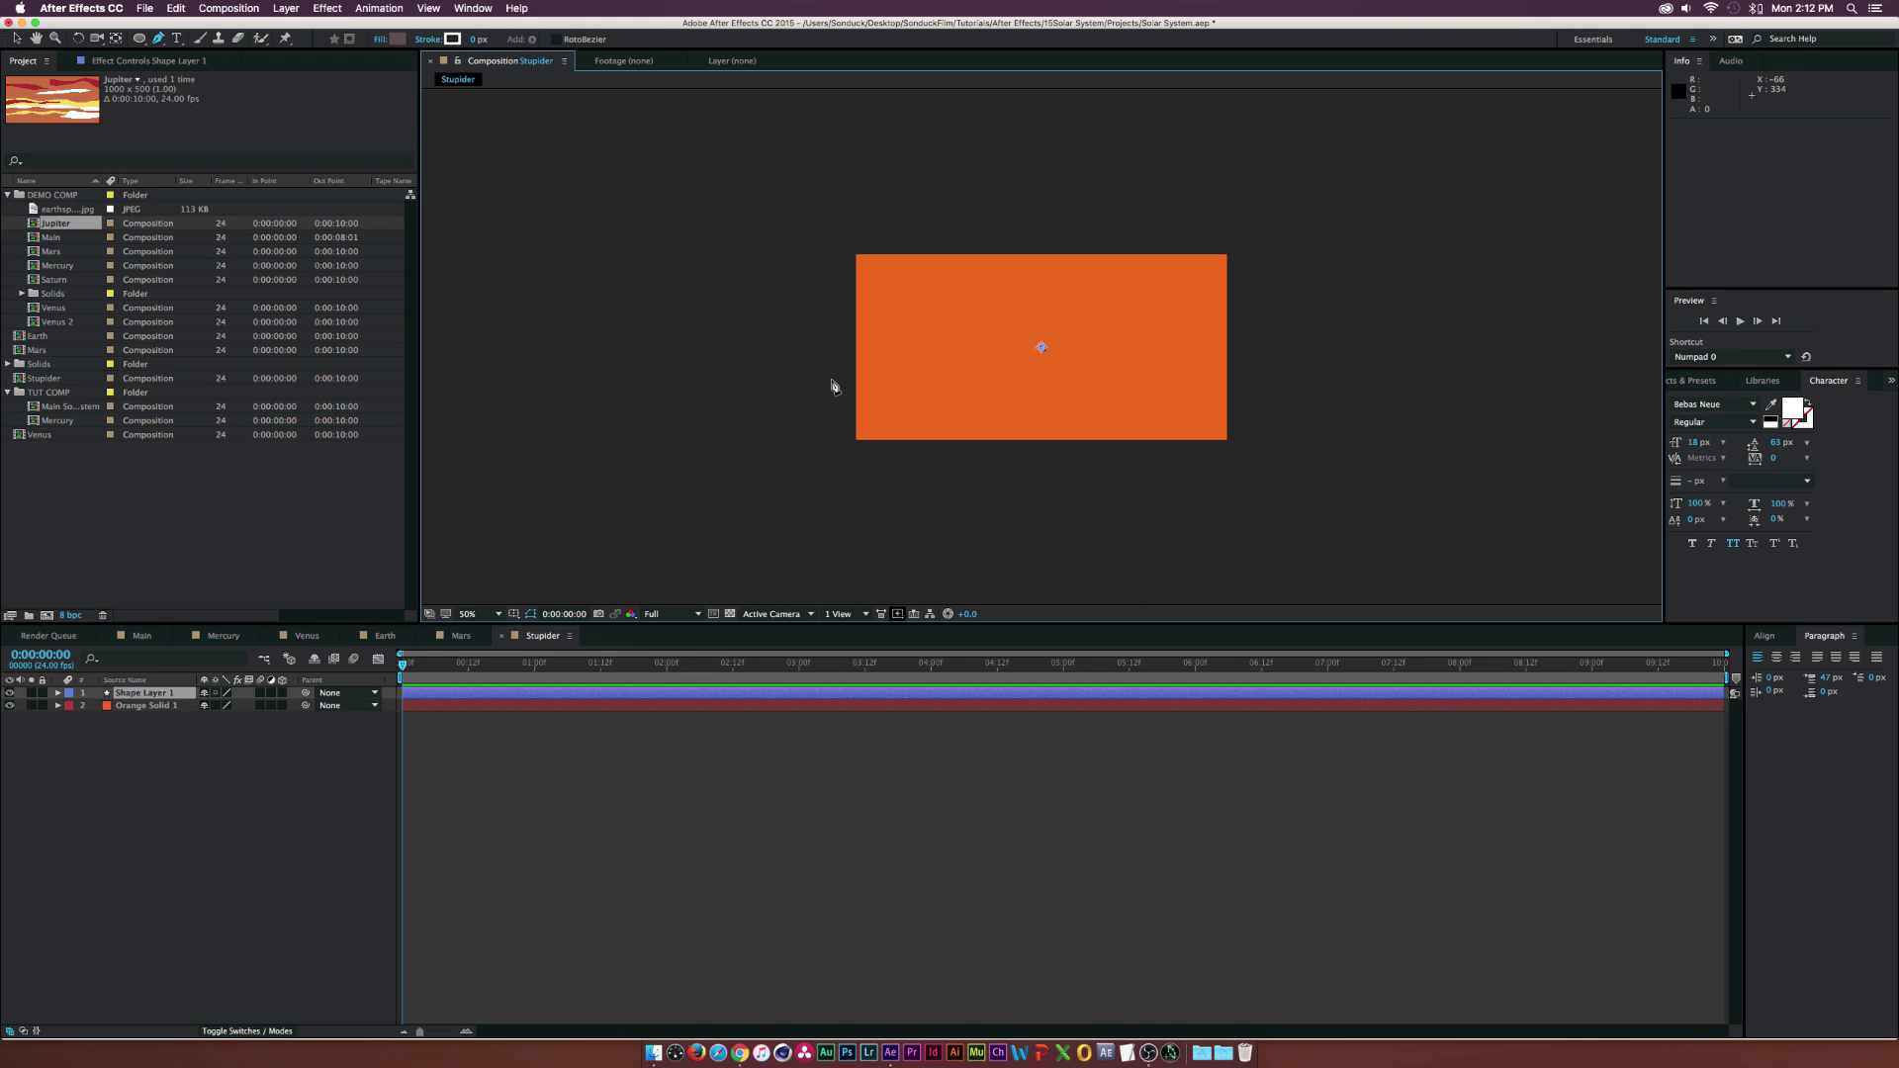
click(901, 374)
drag(941, 365, 952, 378)
click(981, 383)
click(1065, 370)
click(1112, 369)
drag(1170, 376, 1130, 397)
click(1269, 359)
click(1296, 381)
drag(1065, 397, 918, 403)
click(1033, 391)
drag(879, 403, 870, 401)
click(832, 391)
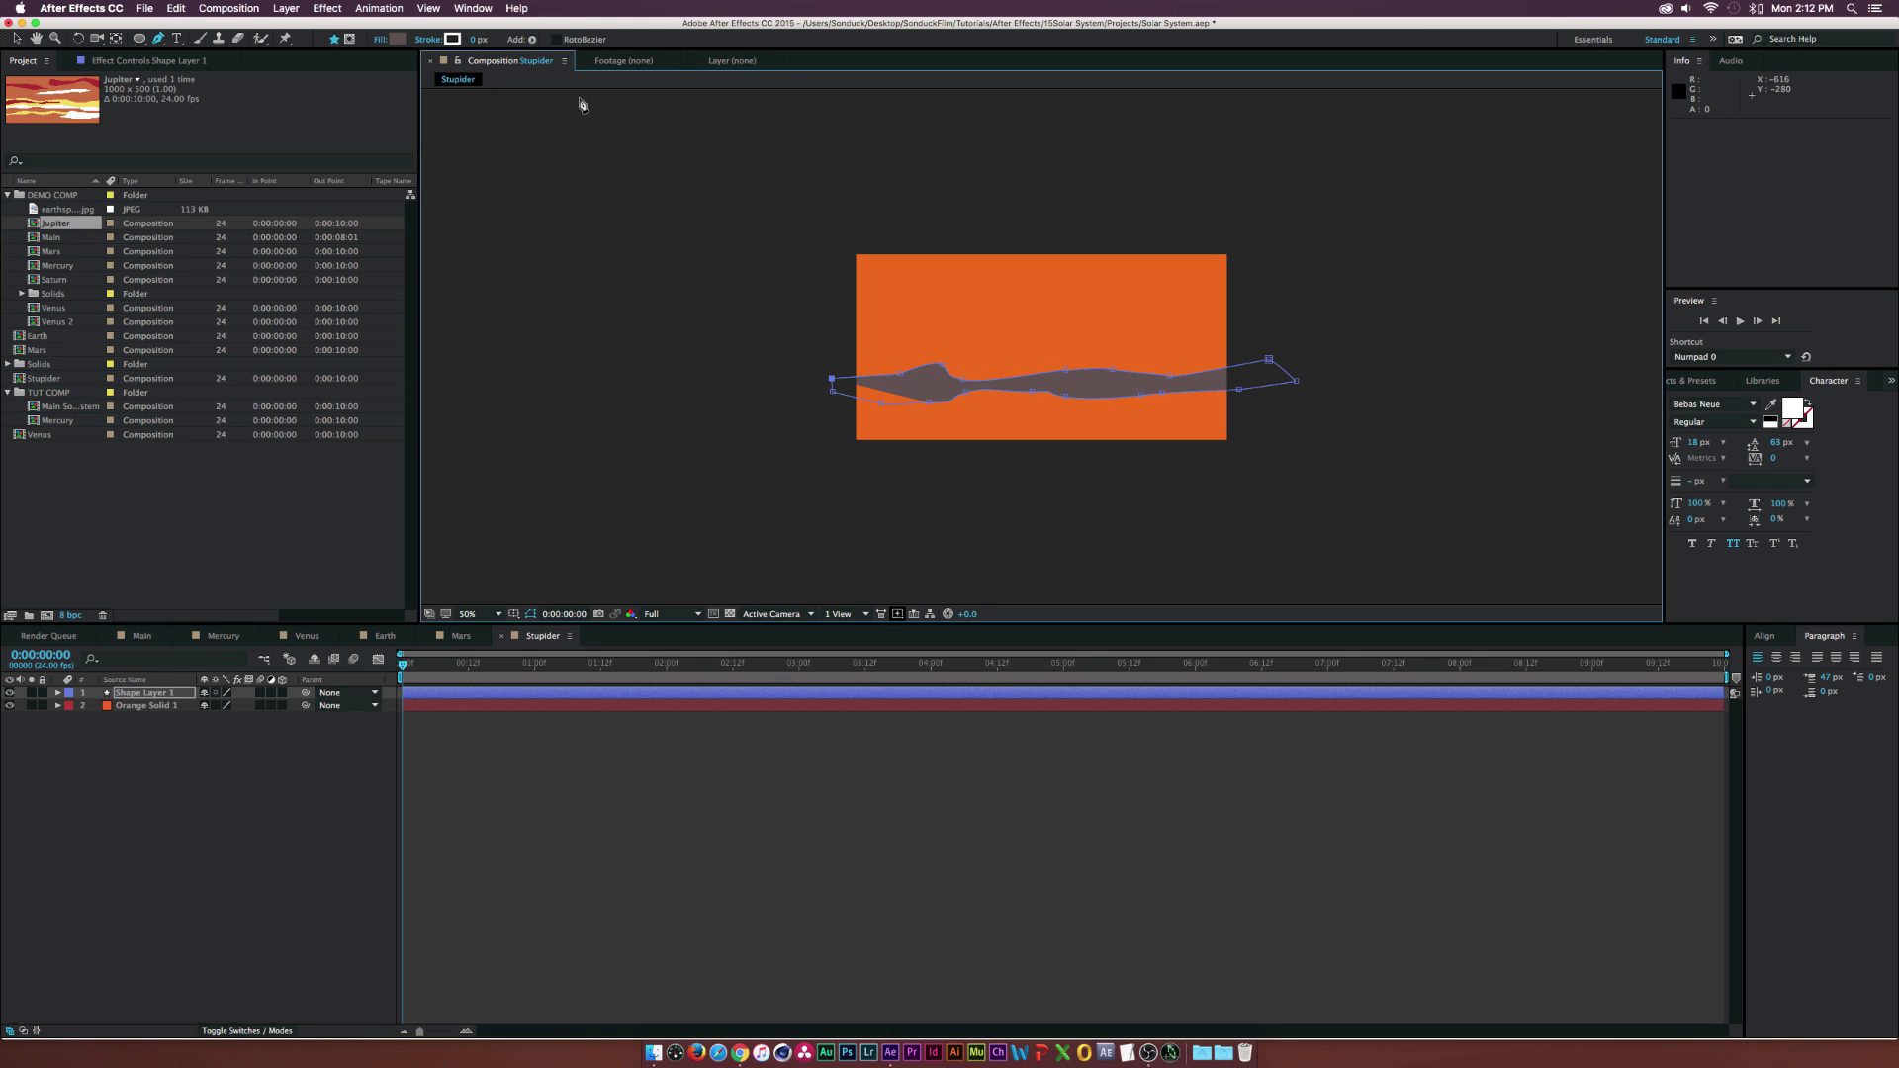
- Set the wavy band's fill colour to yellow DDE35D
click(398, 38)
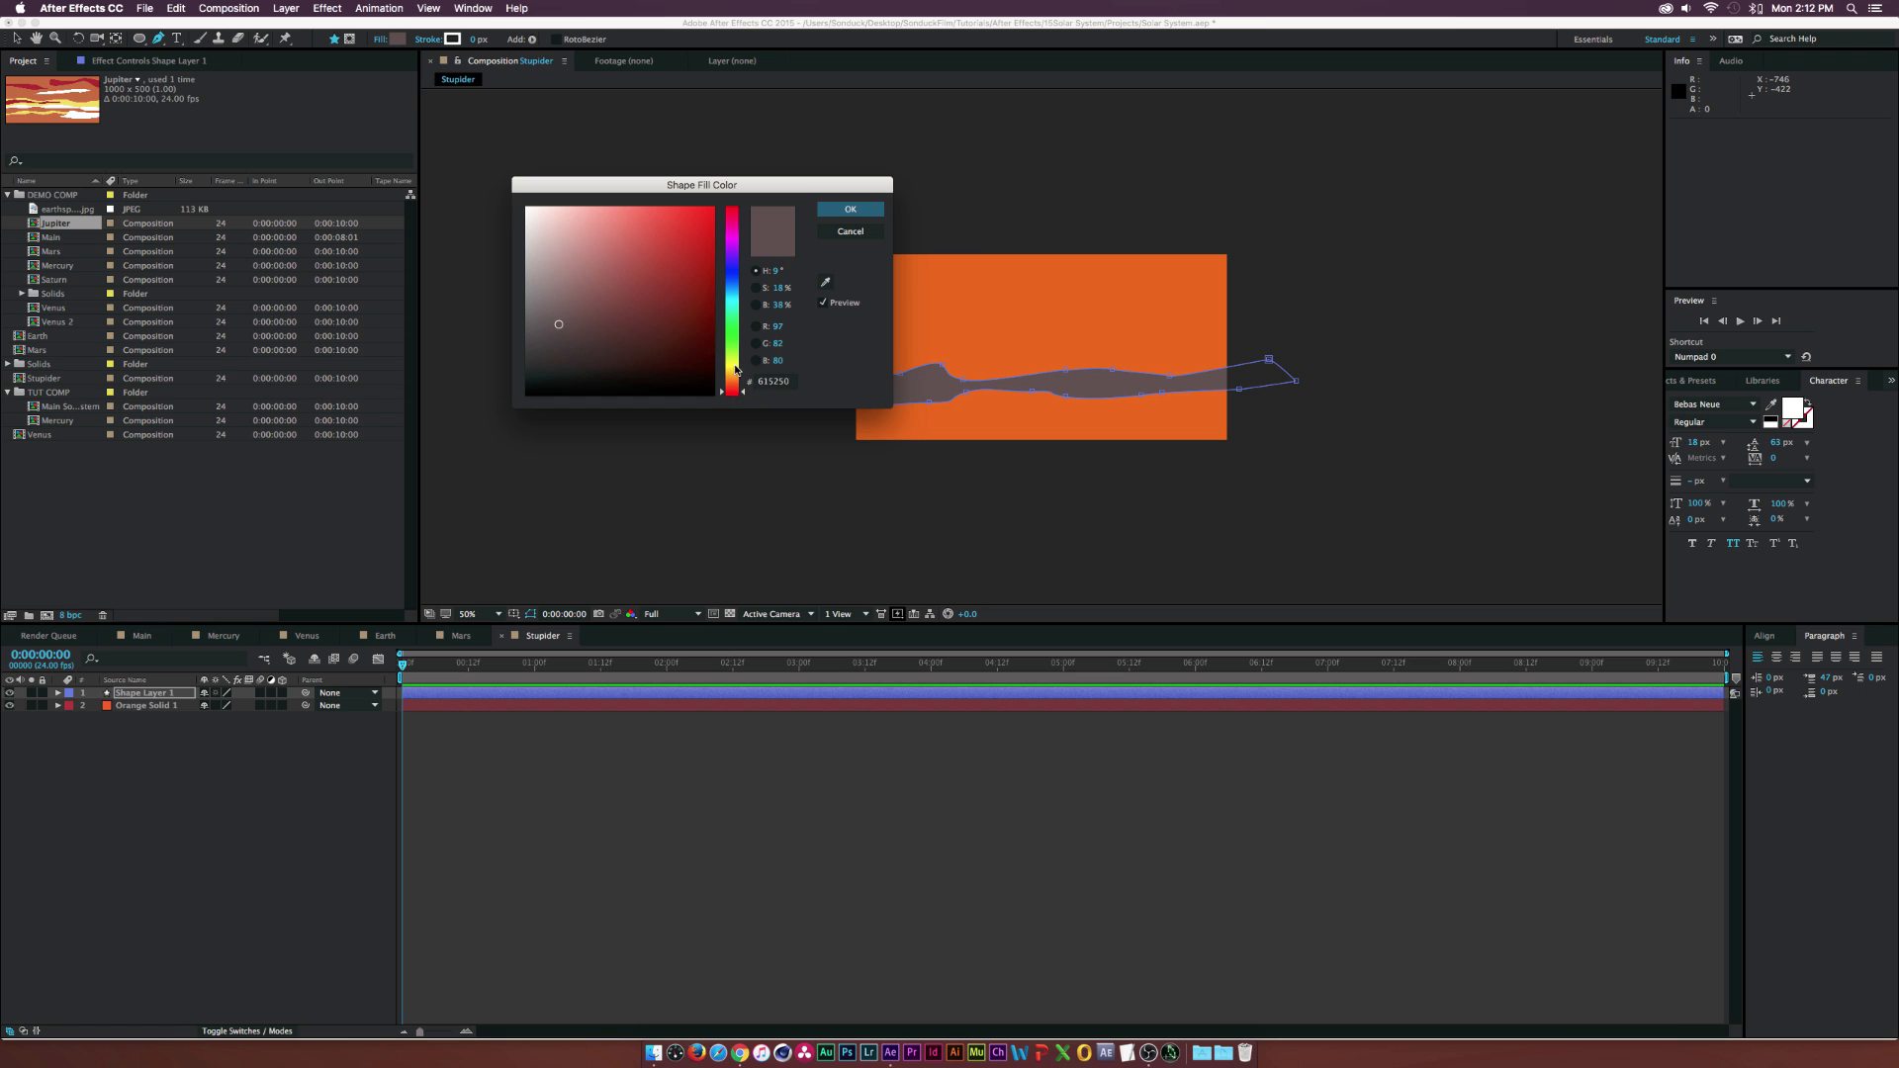
click(732, 363)
drag(603, 258, 637, 227)
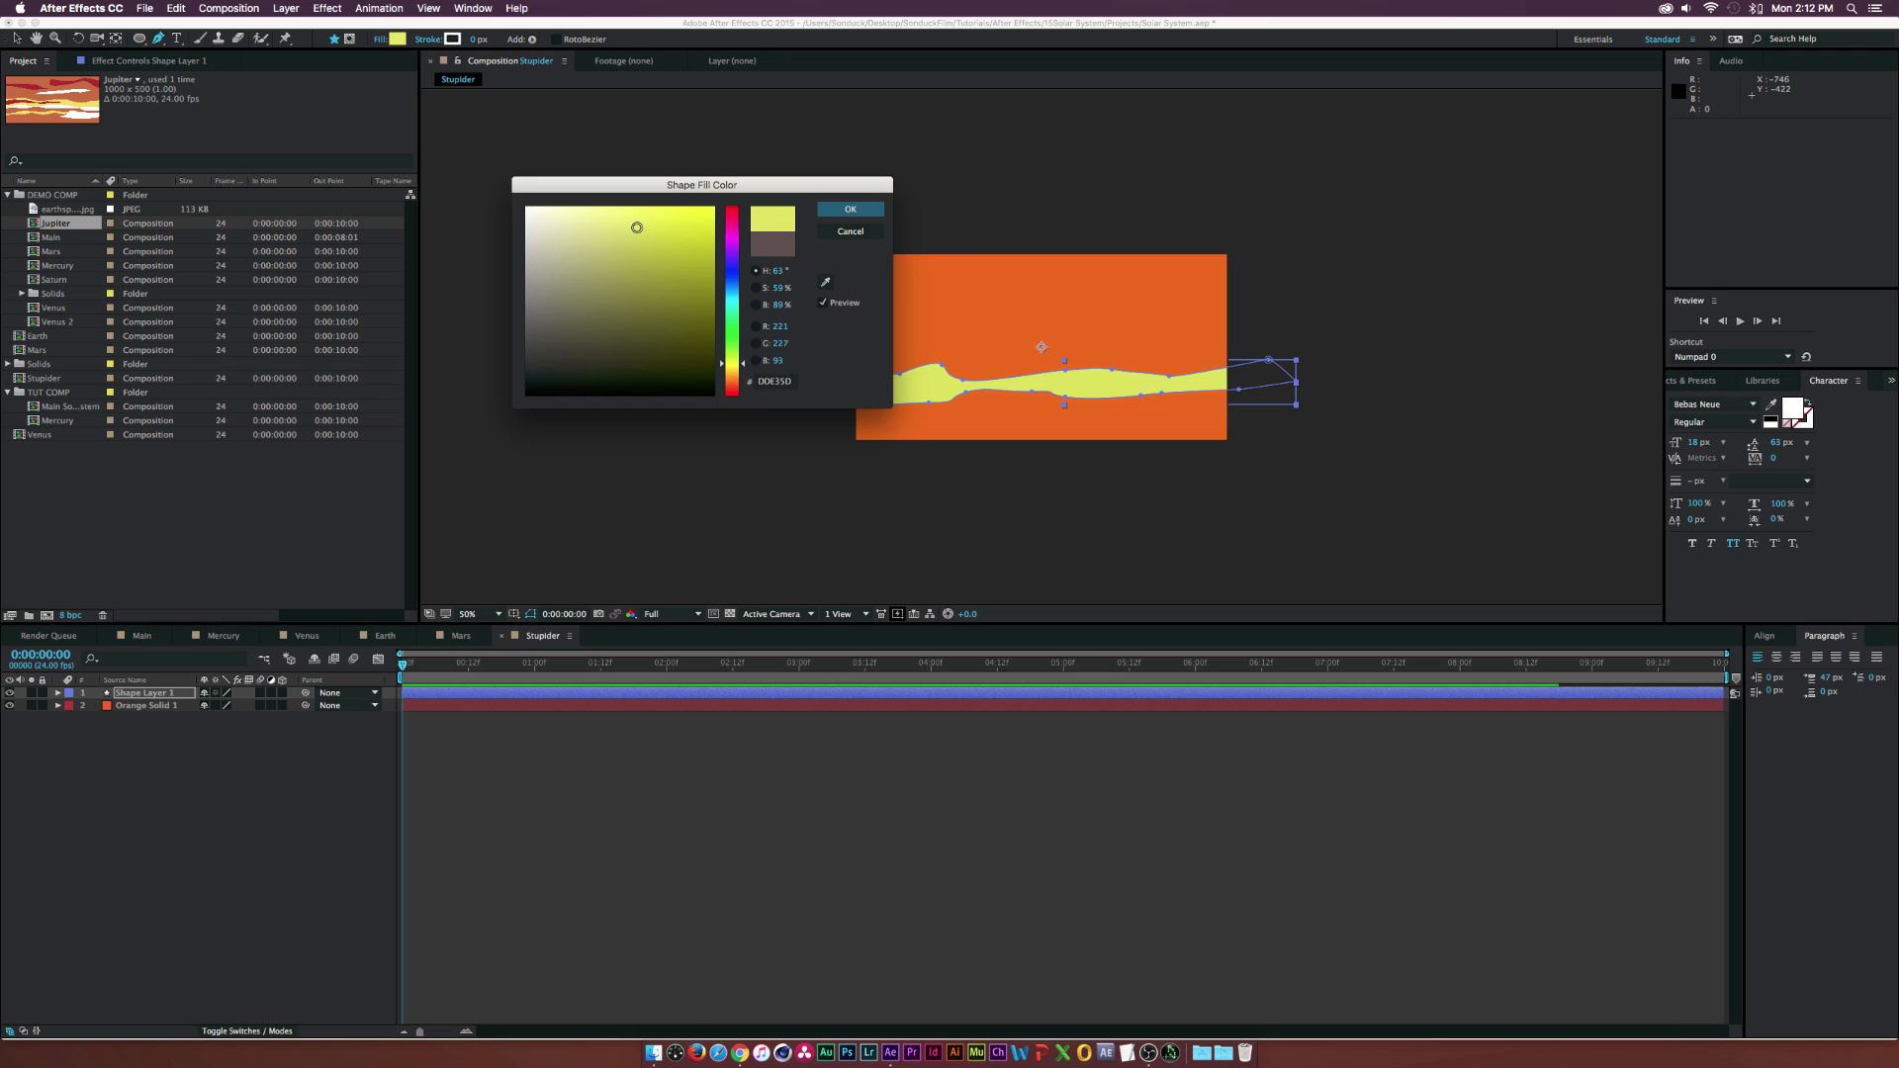
click(851, 208)
- Draw a second closed yellow wavy band across the upper part of the orange solid, extending past both side edges
click(841, 297)
click(876, 291)
click(906, 290)
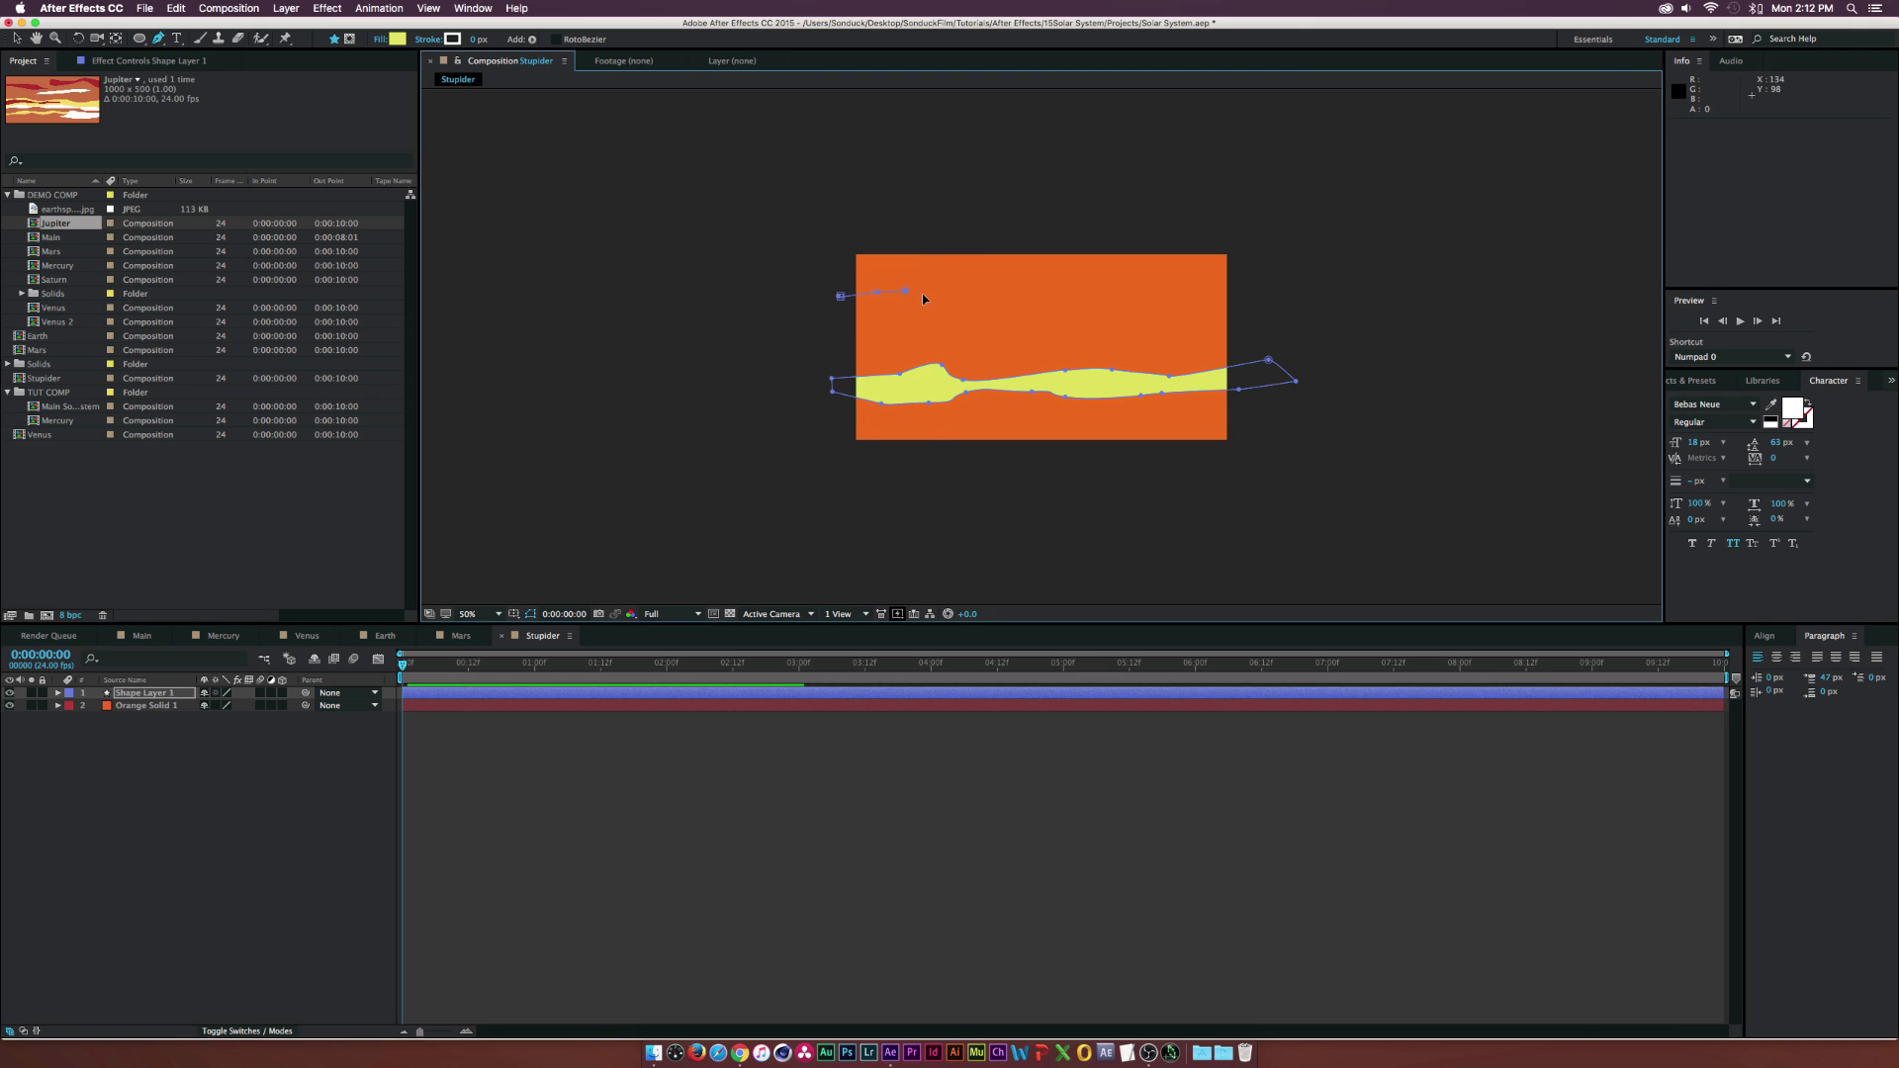
drag(935, 297, 958, 296)
click(993, 291)
click(1034, 291)
click(1126, 289)
drag(1094, 298, 1192, 305)
drag(1213, 313, 999, 302)
click(1320, 297)
click(1238, 322)
click(1132, 321)
click(978, 306)
drag(932, 315, 902, 317)
click(826, 315)
click(840, 297)
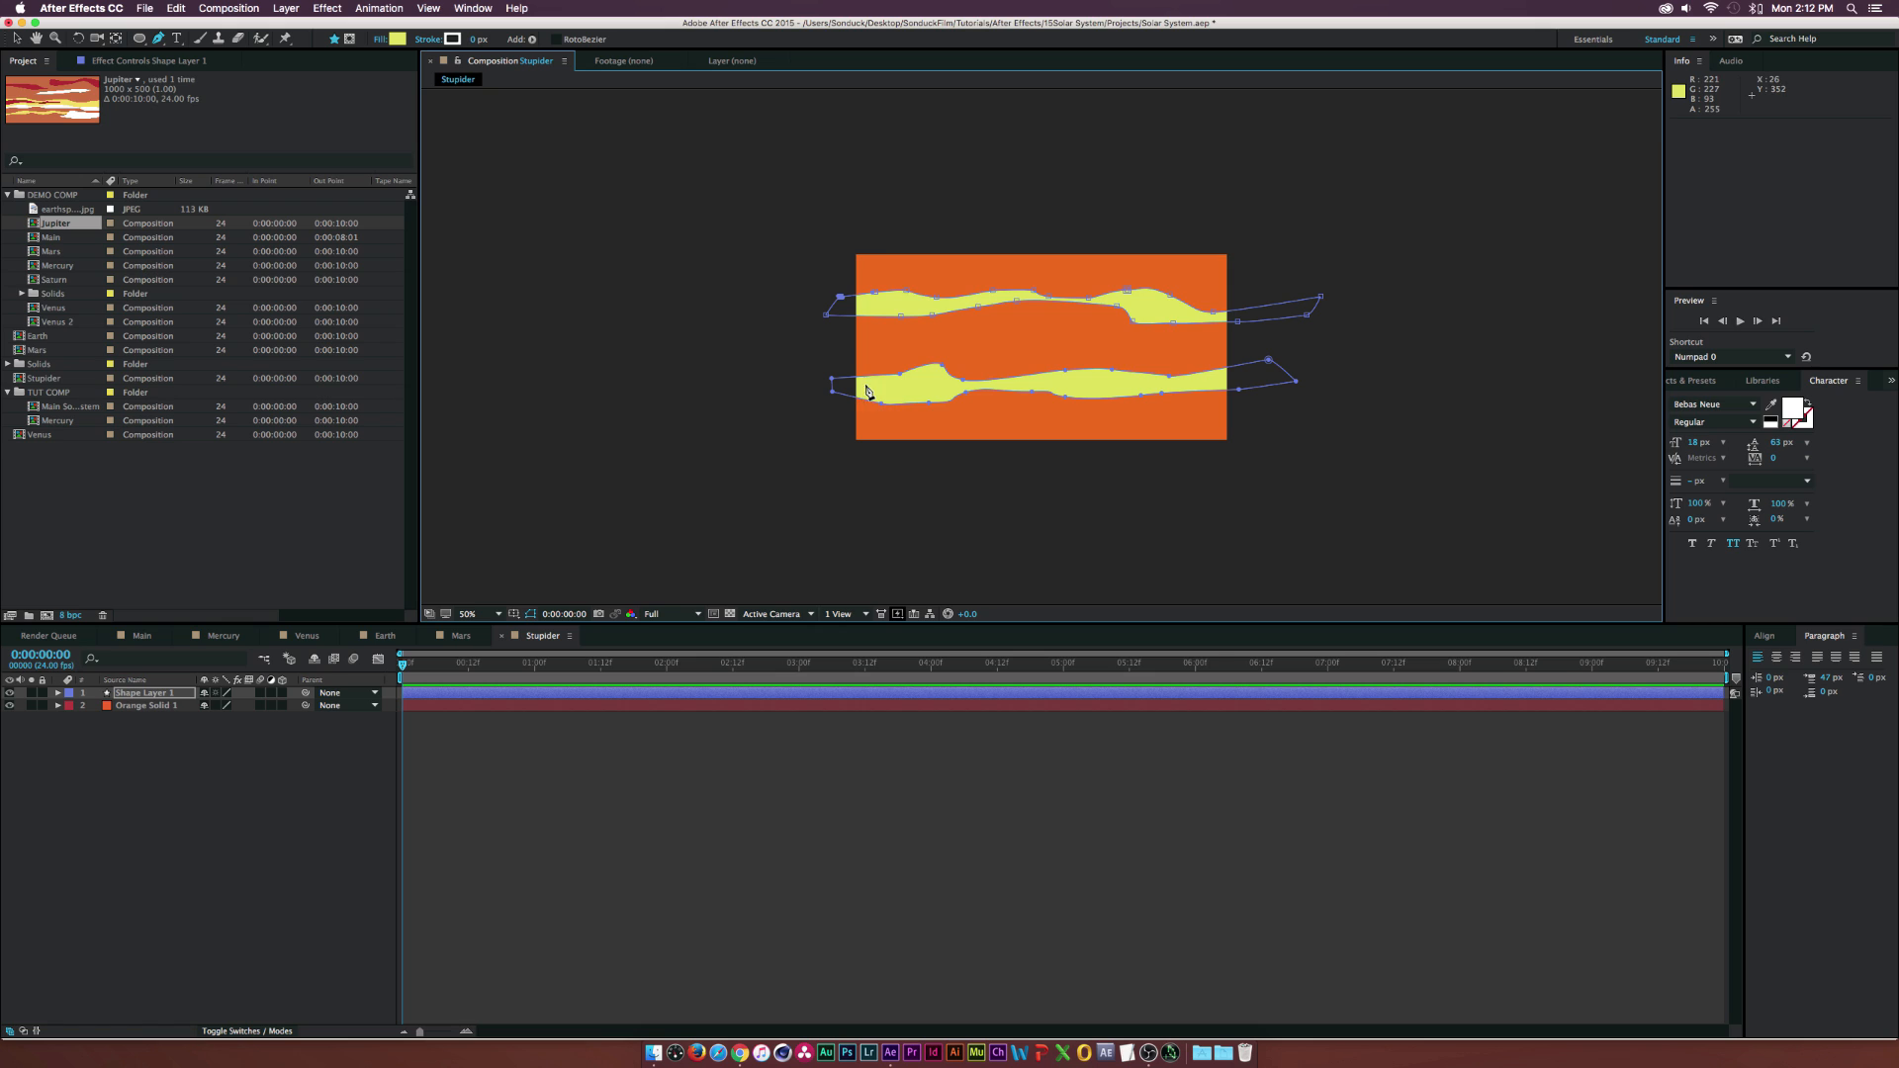
- Trace the upper edge of a thin Pen-tool band through the lower yellow band and around past the orange solid's right side
click(923, 380)
click(937, 379)
drag(962, 380, 967, 381)
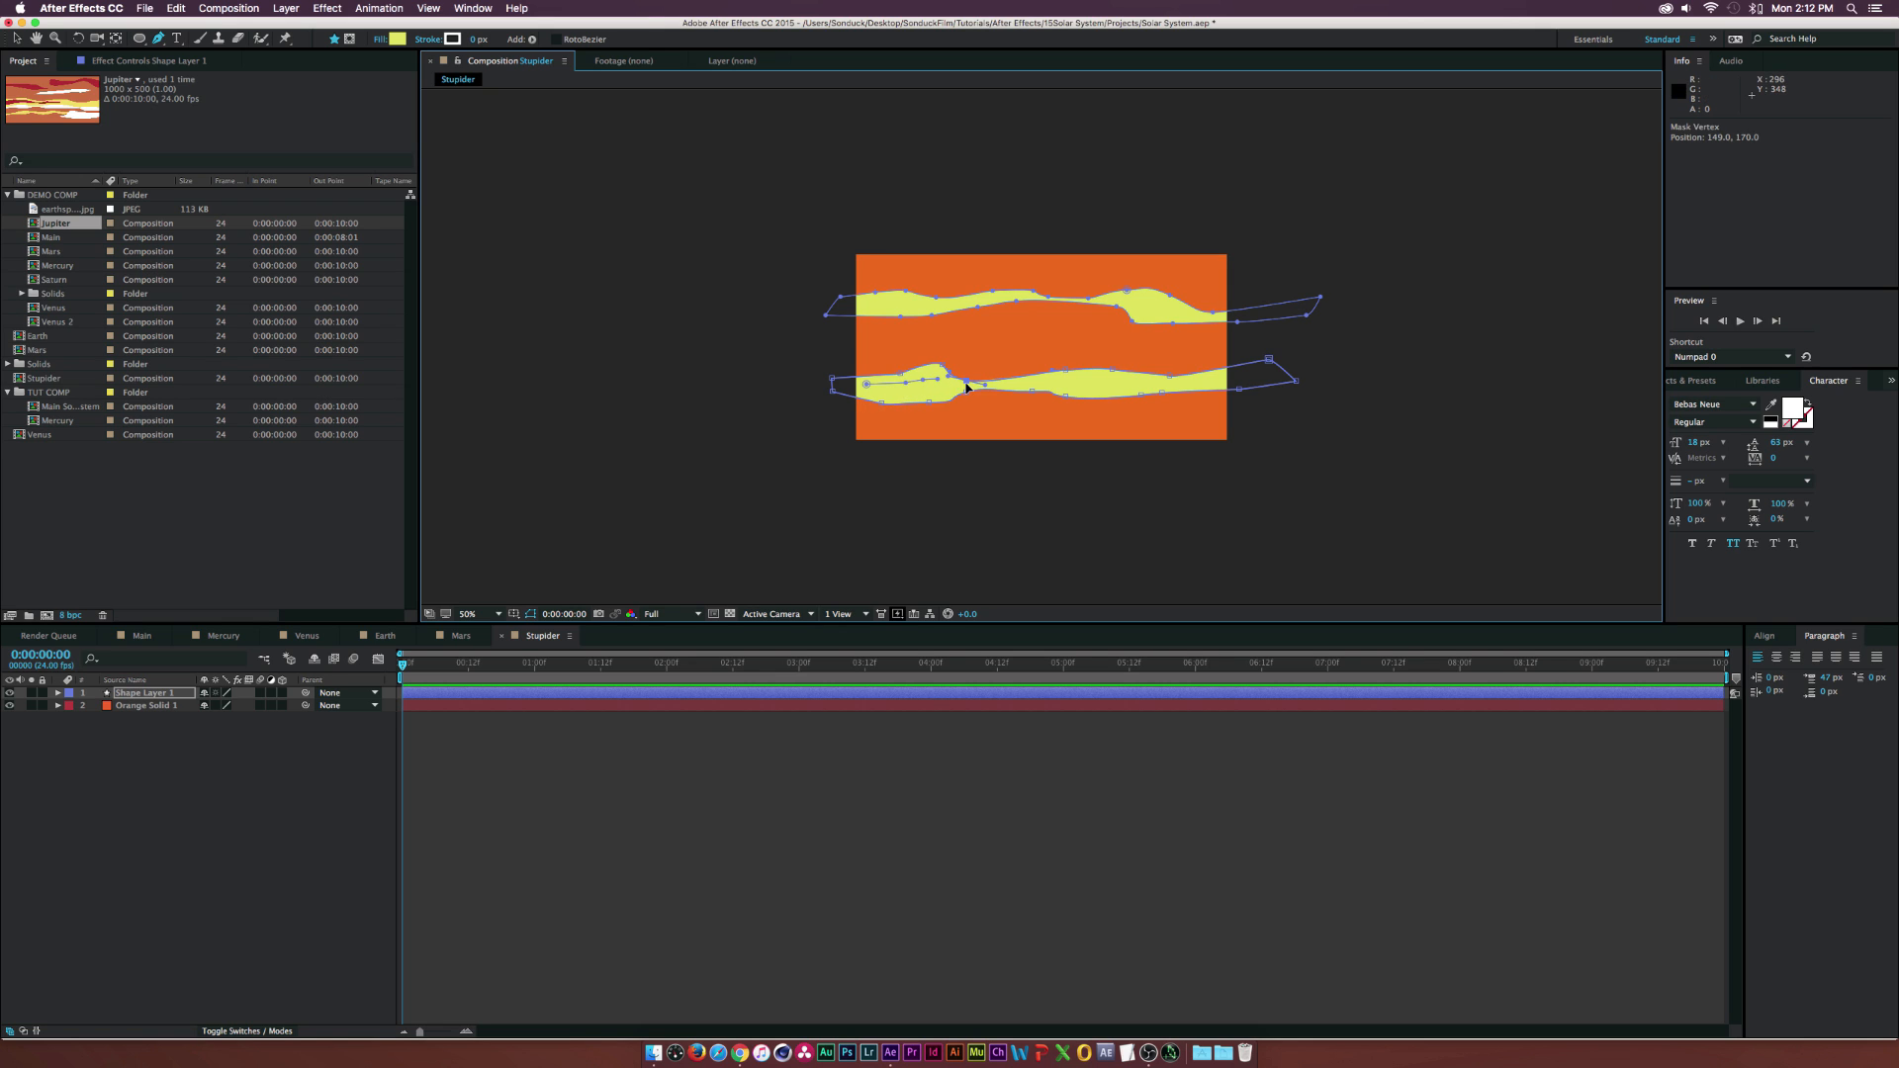
key(super+z)
click(956, 381)
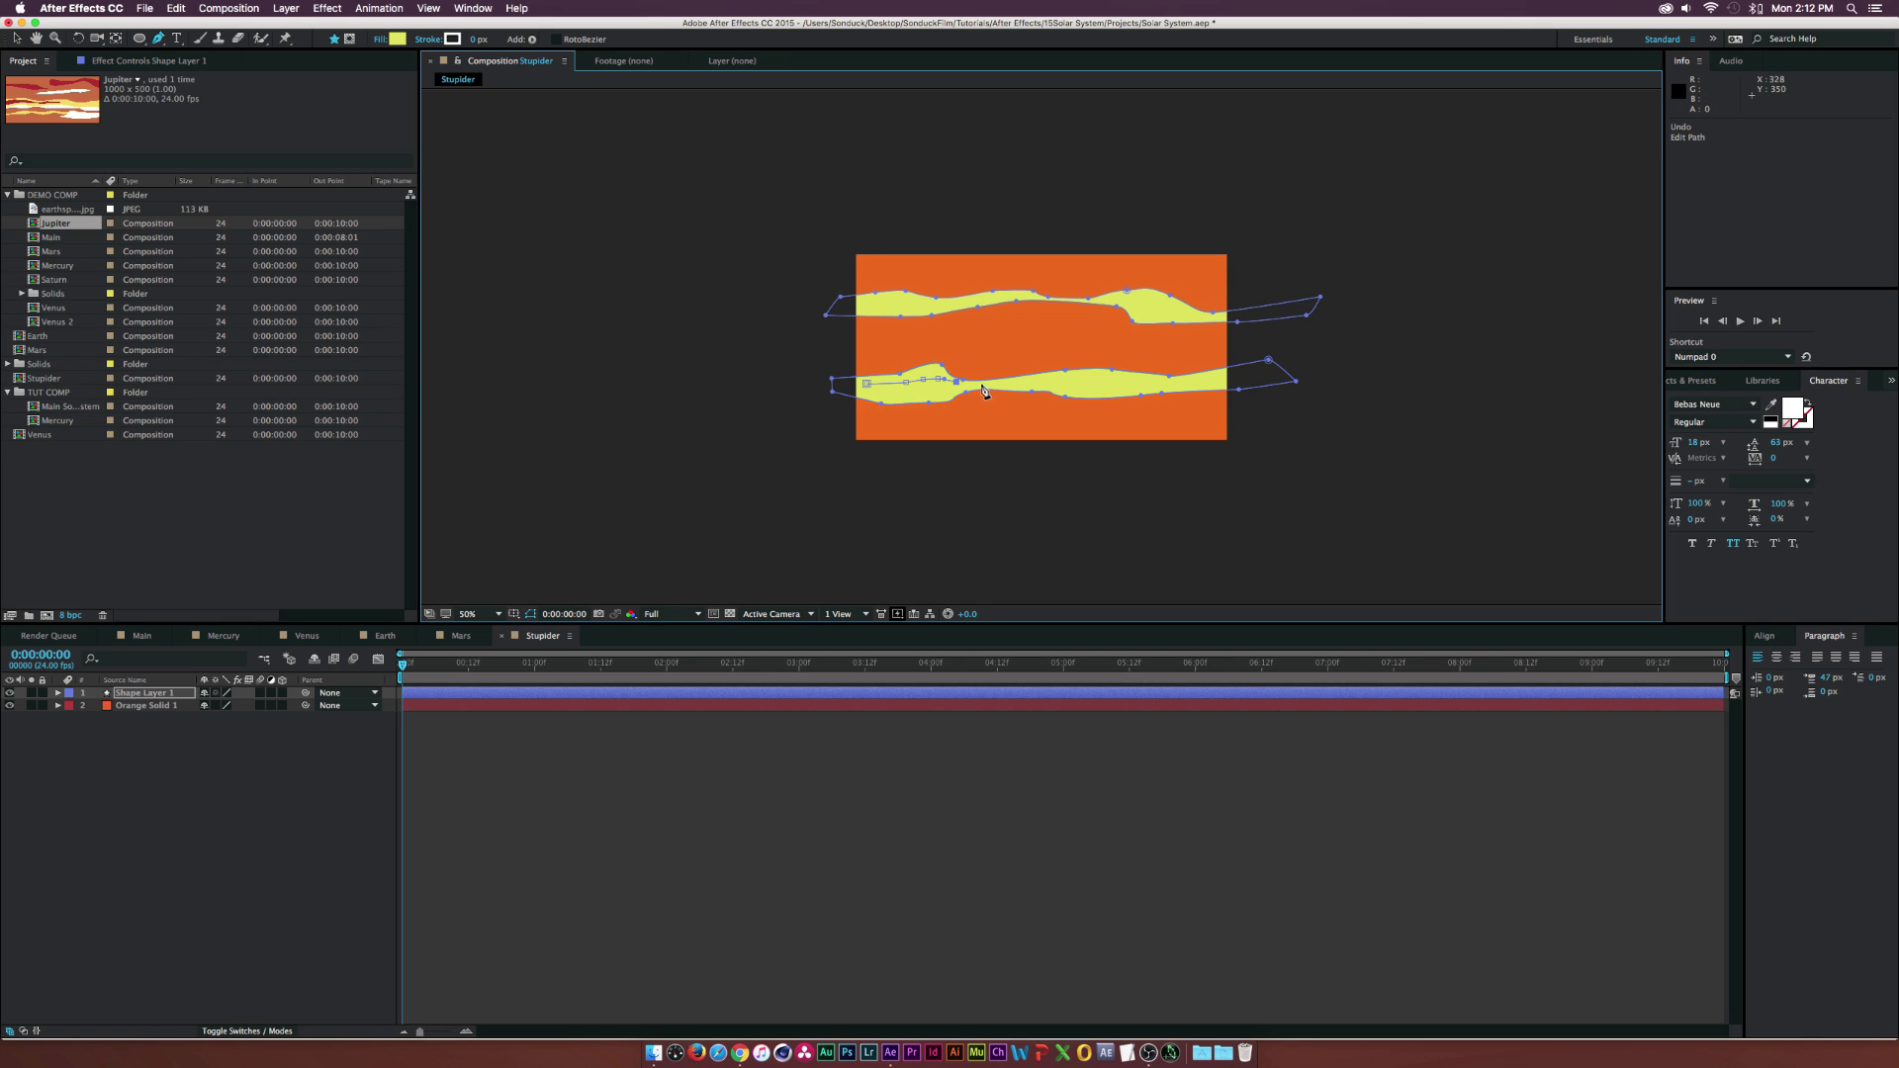
click(1036, 379)
click(1078, 379)
click(1118, 380)
click(1160, 379)
click(1241, 381)
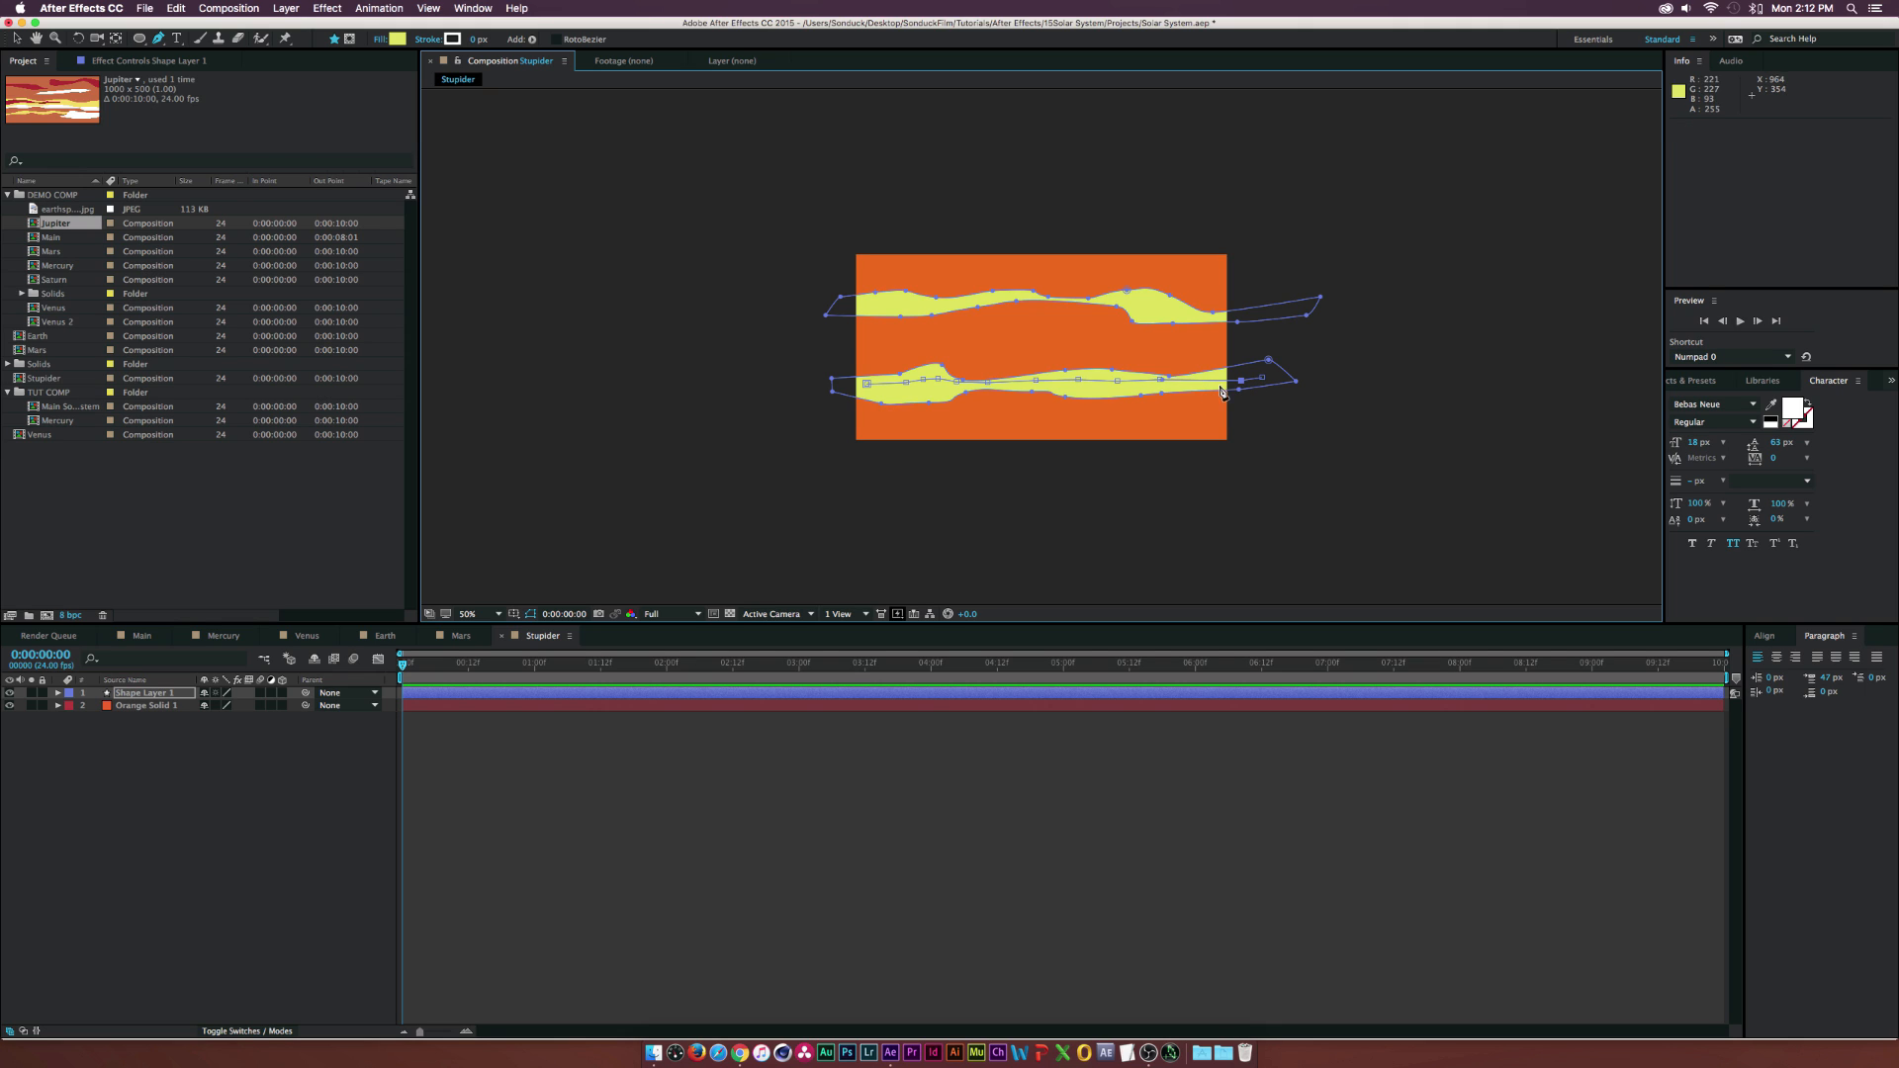
click(1253, 388)
click(1210, 385)
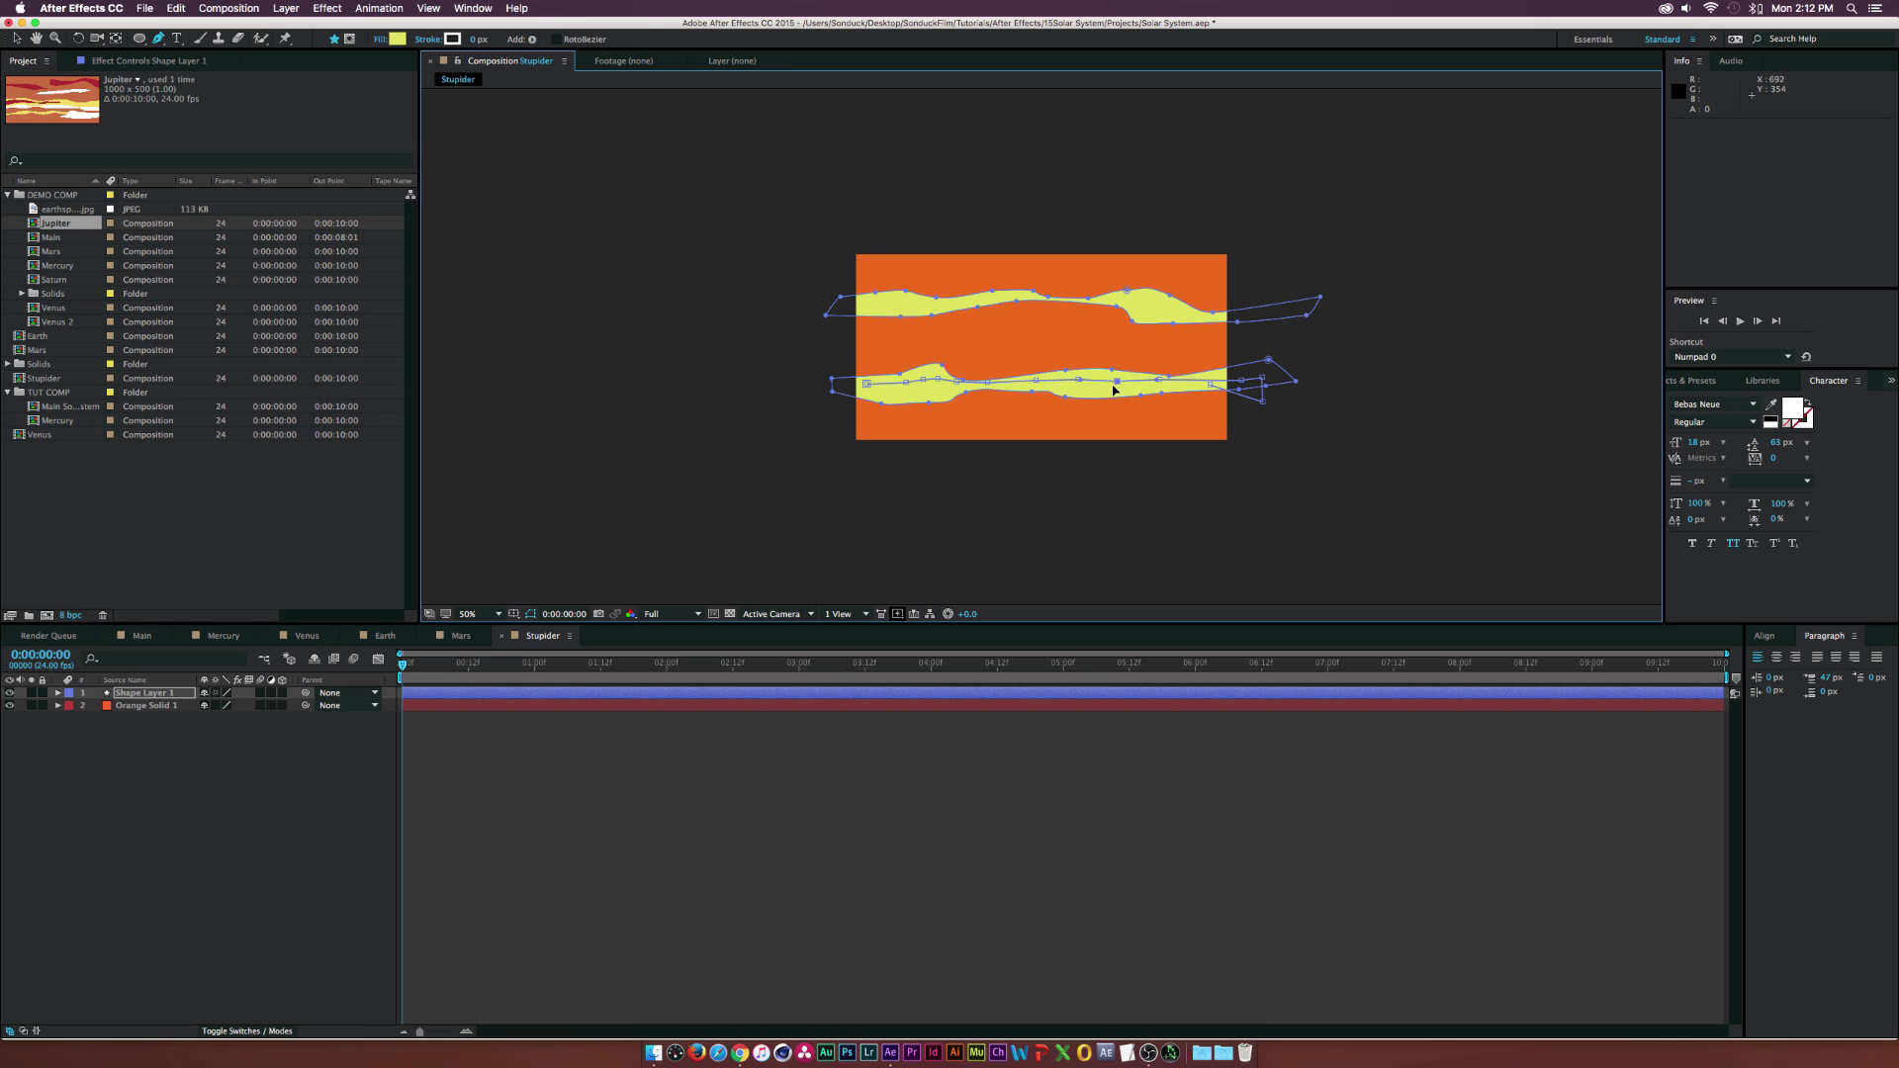
- Close the thin band's path back along its lower edge inside the lower yellow band, and change its fill colour to red
scroll(1156, 394, up, 2)
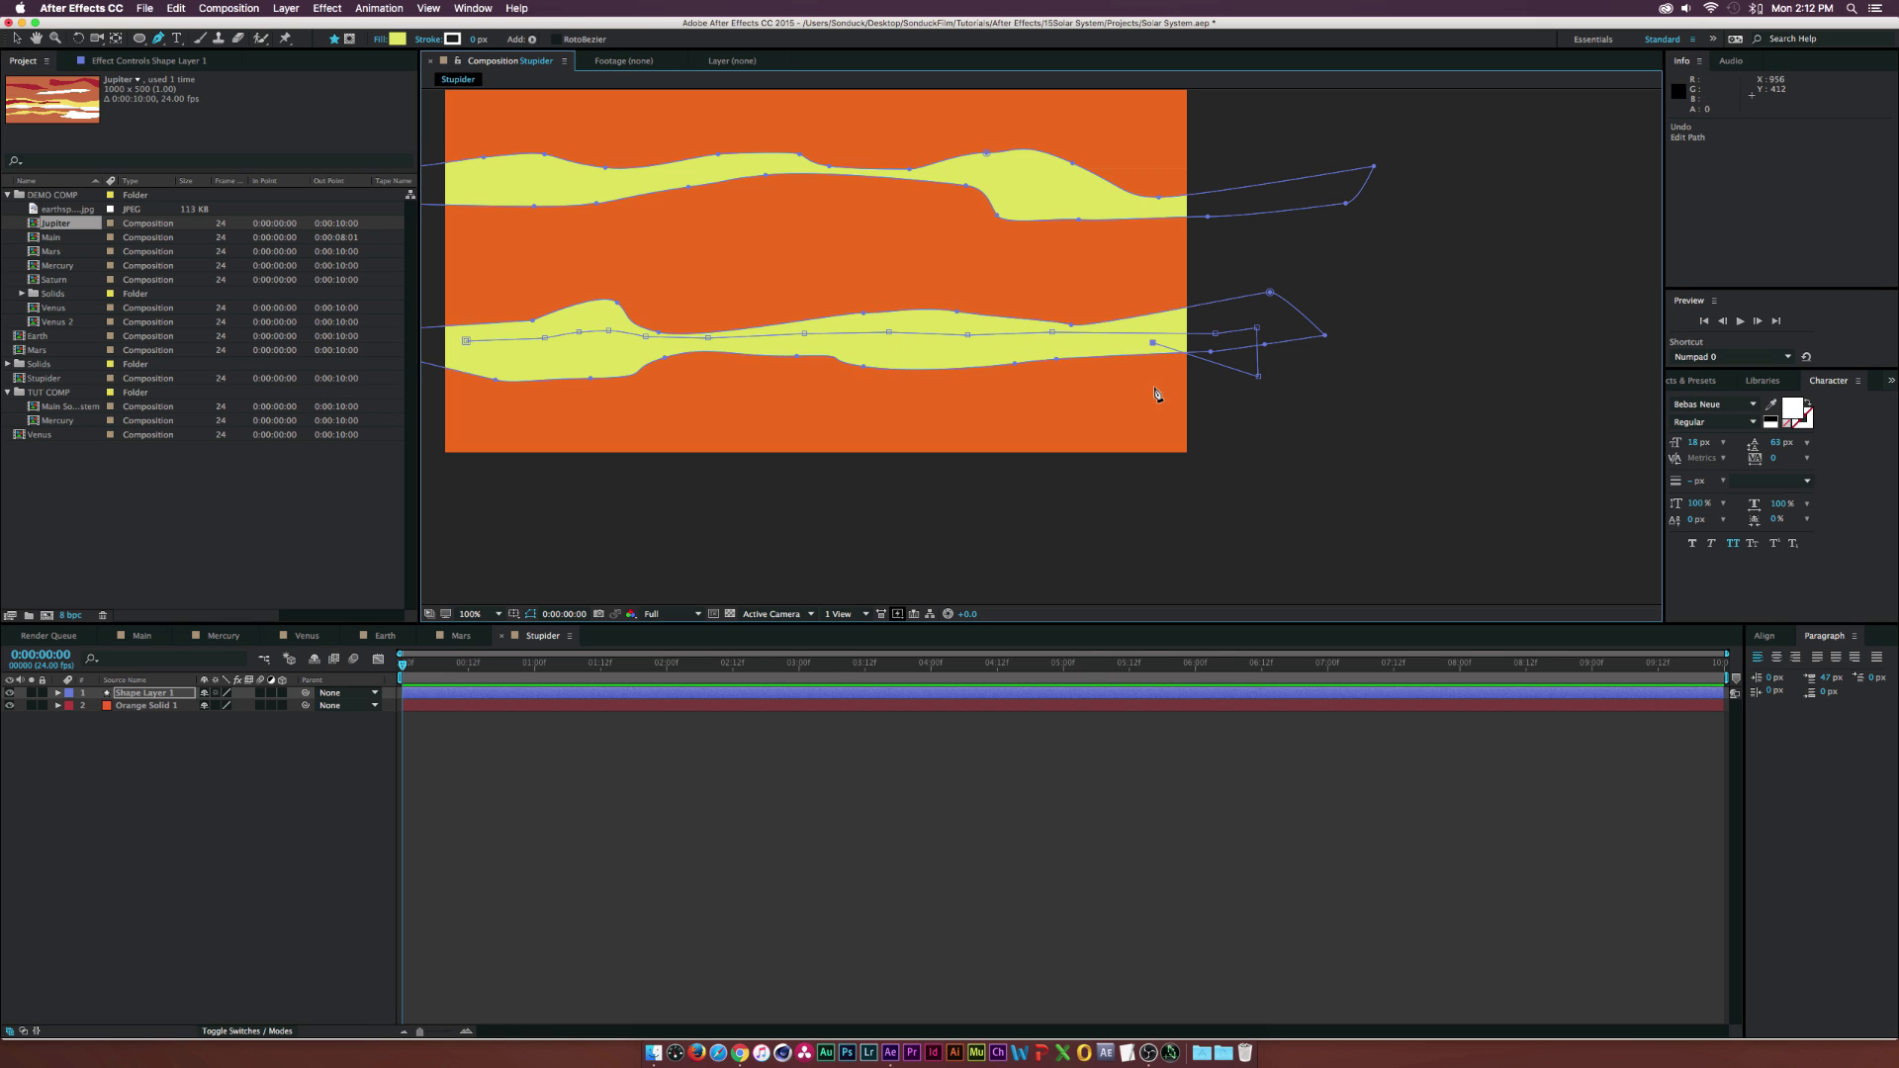
click(989, 353)
click(856, 352)
click(812, 347)
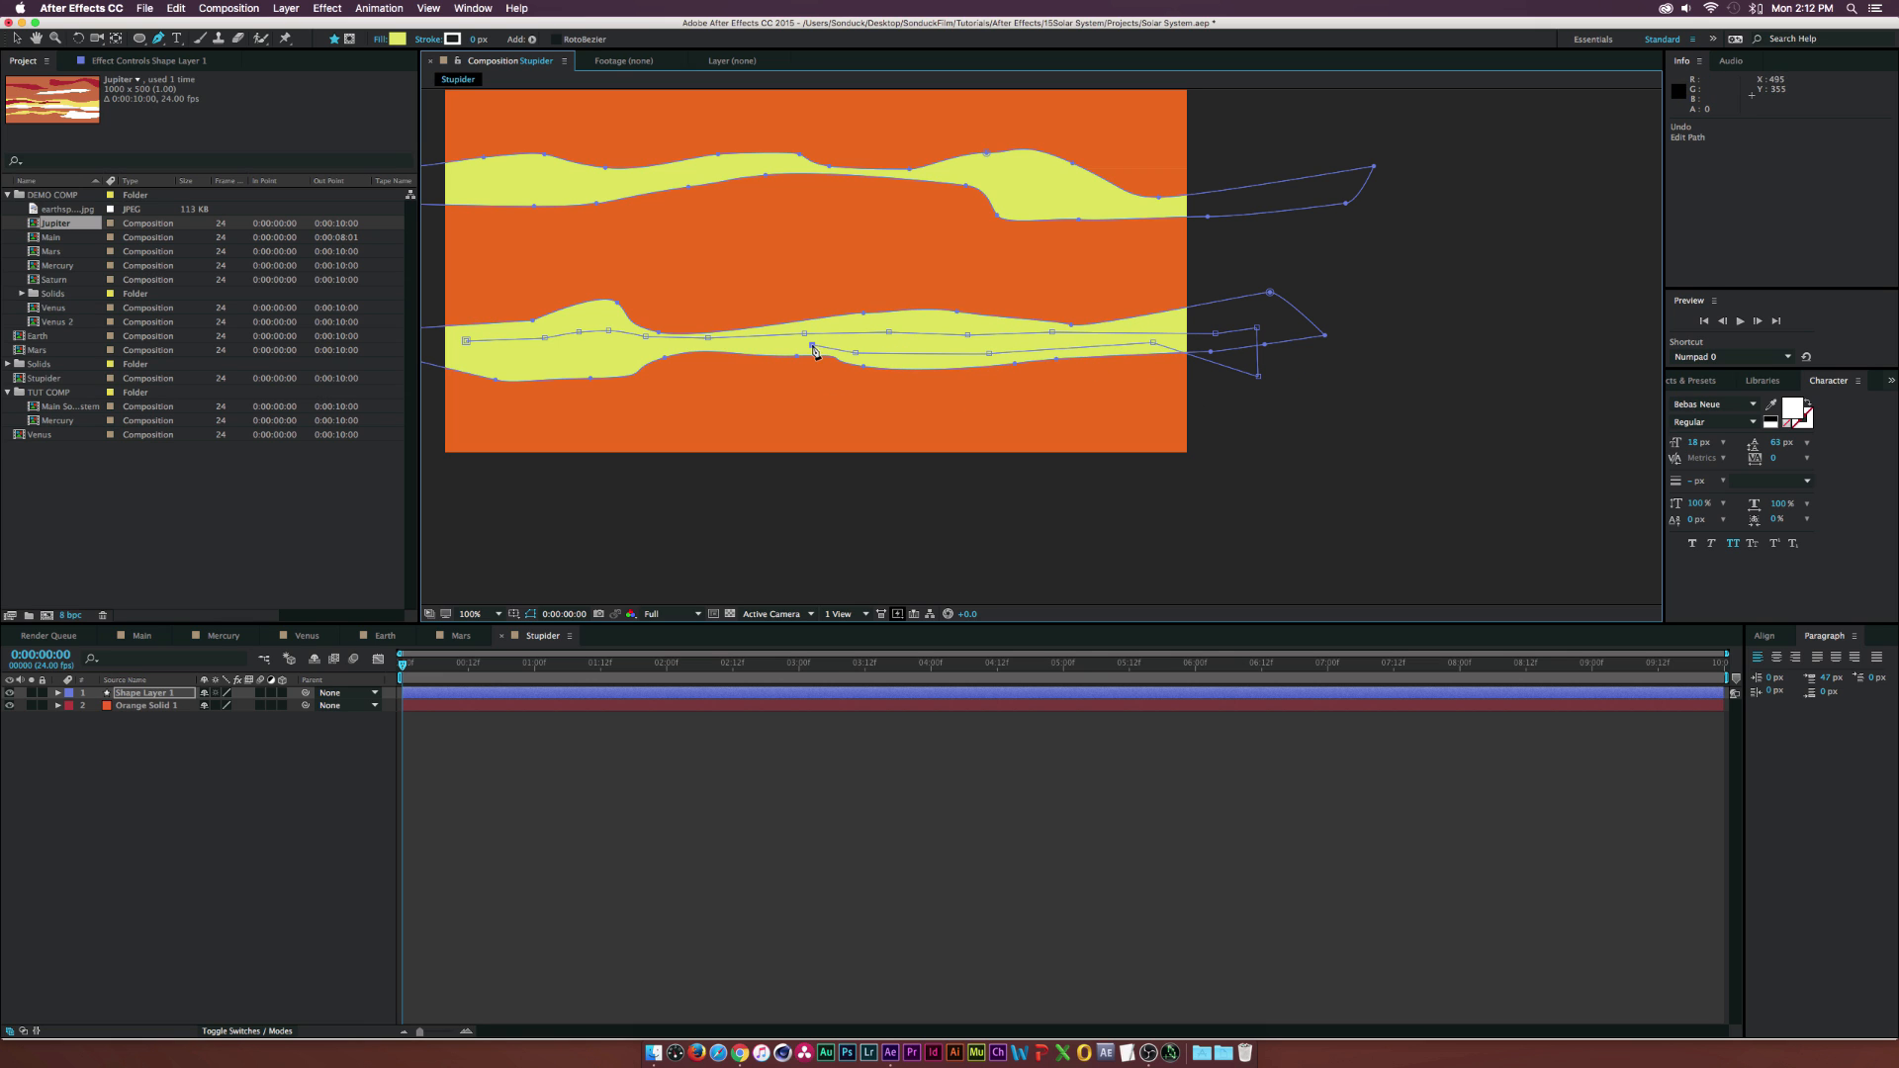
click(682, 346)
click(600, 355)
click(512, 363)
click(464, 361)
click(430, 351)
click(466, 341)
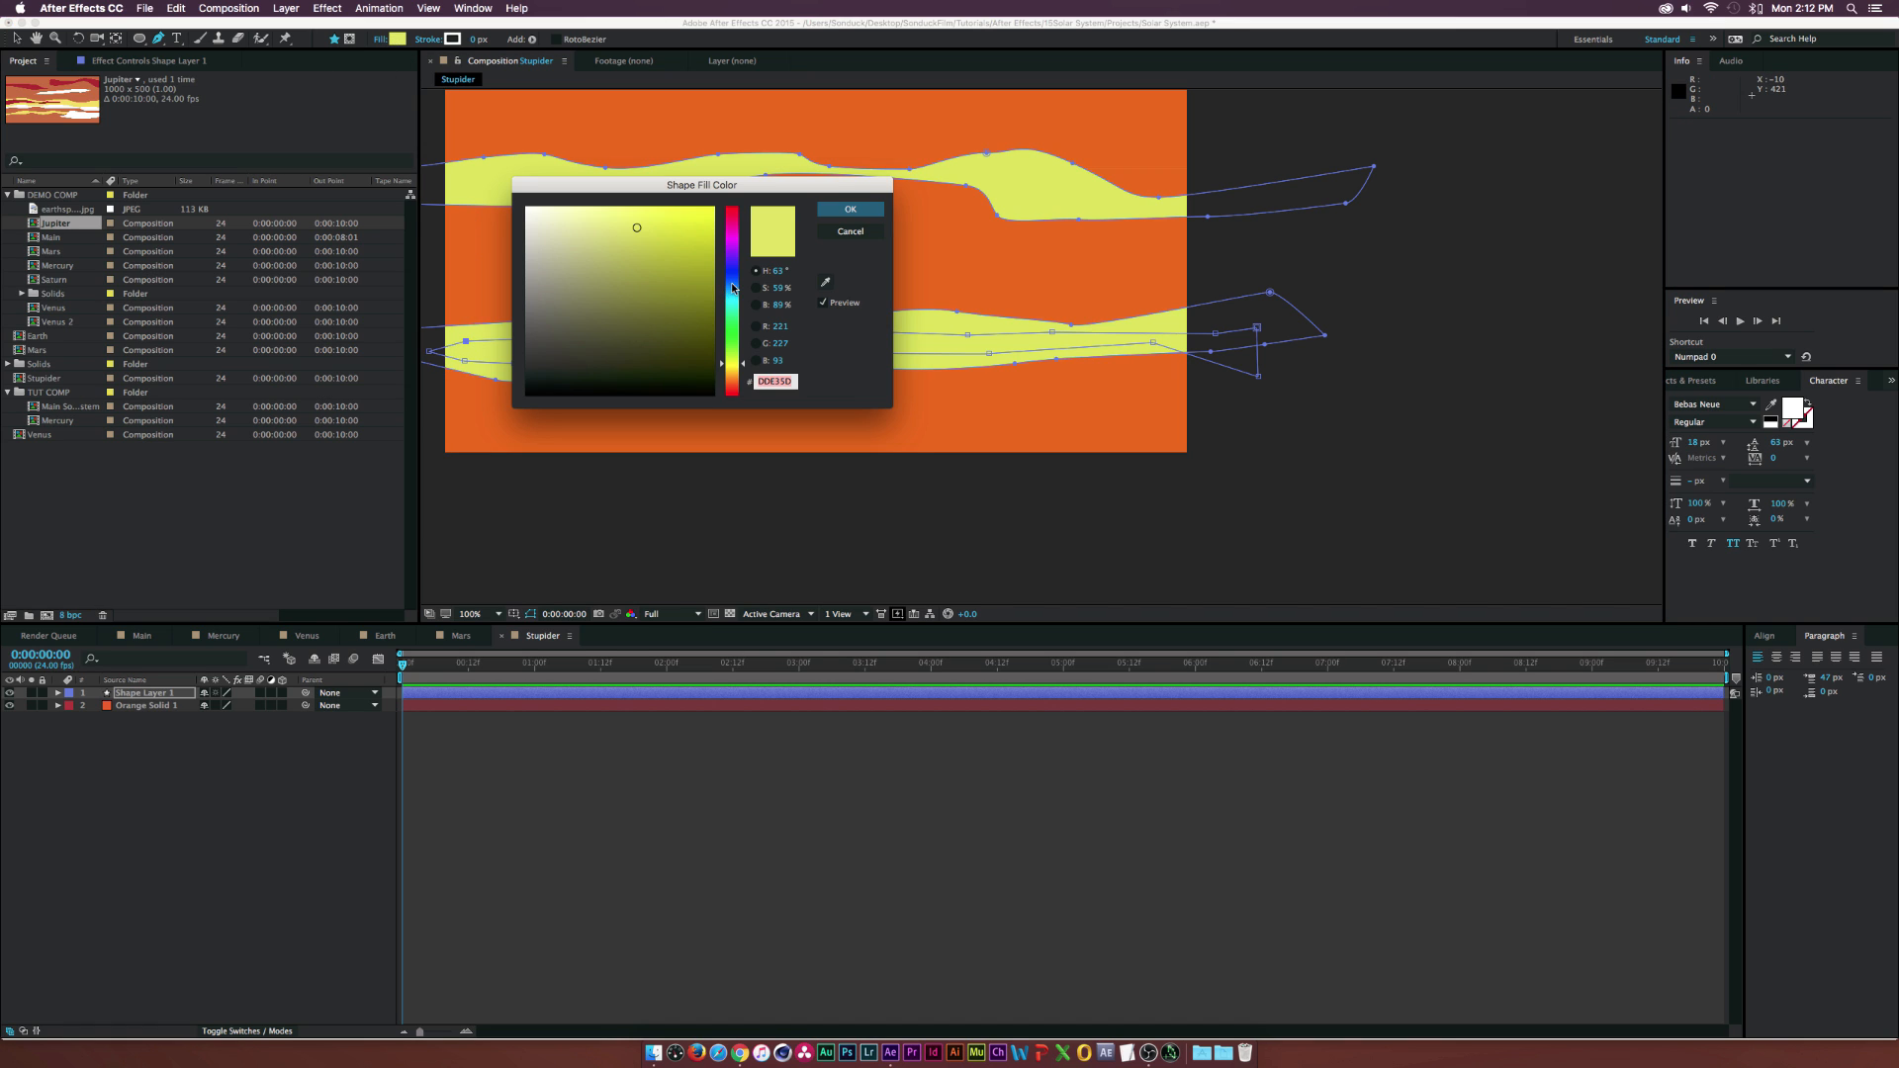
drag(733, 288, 734, 406)
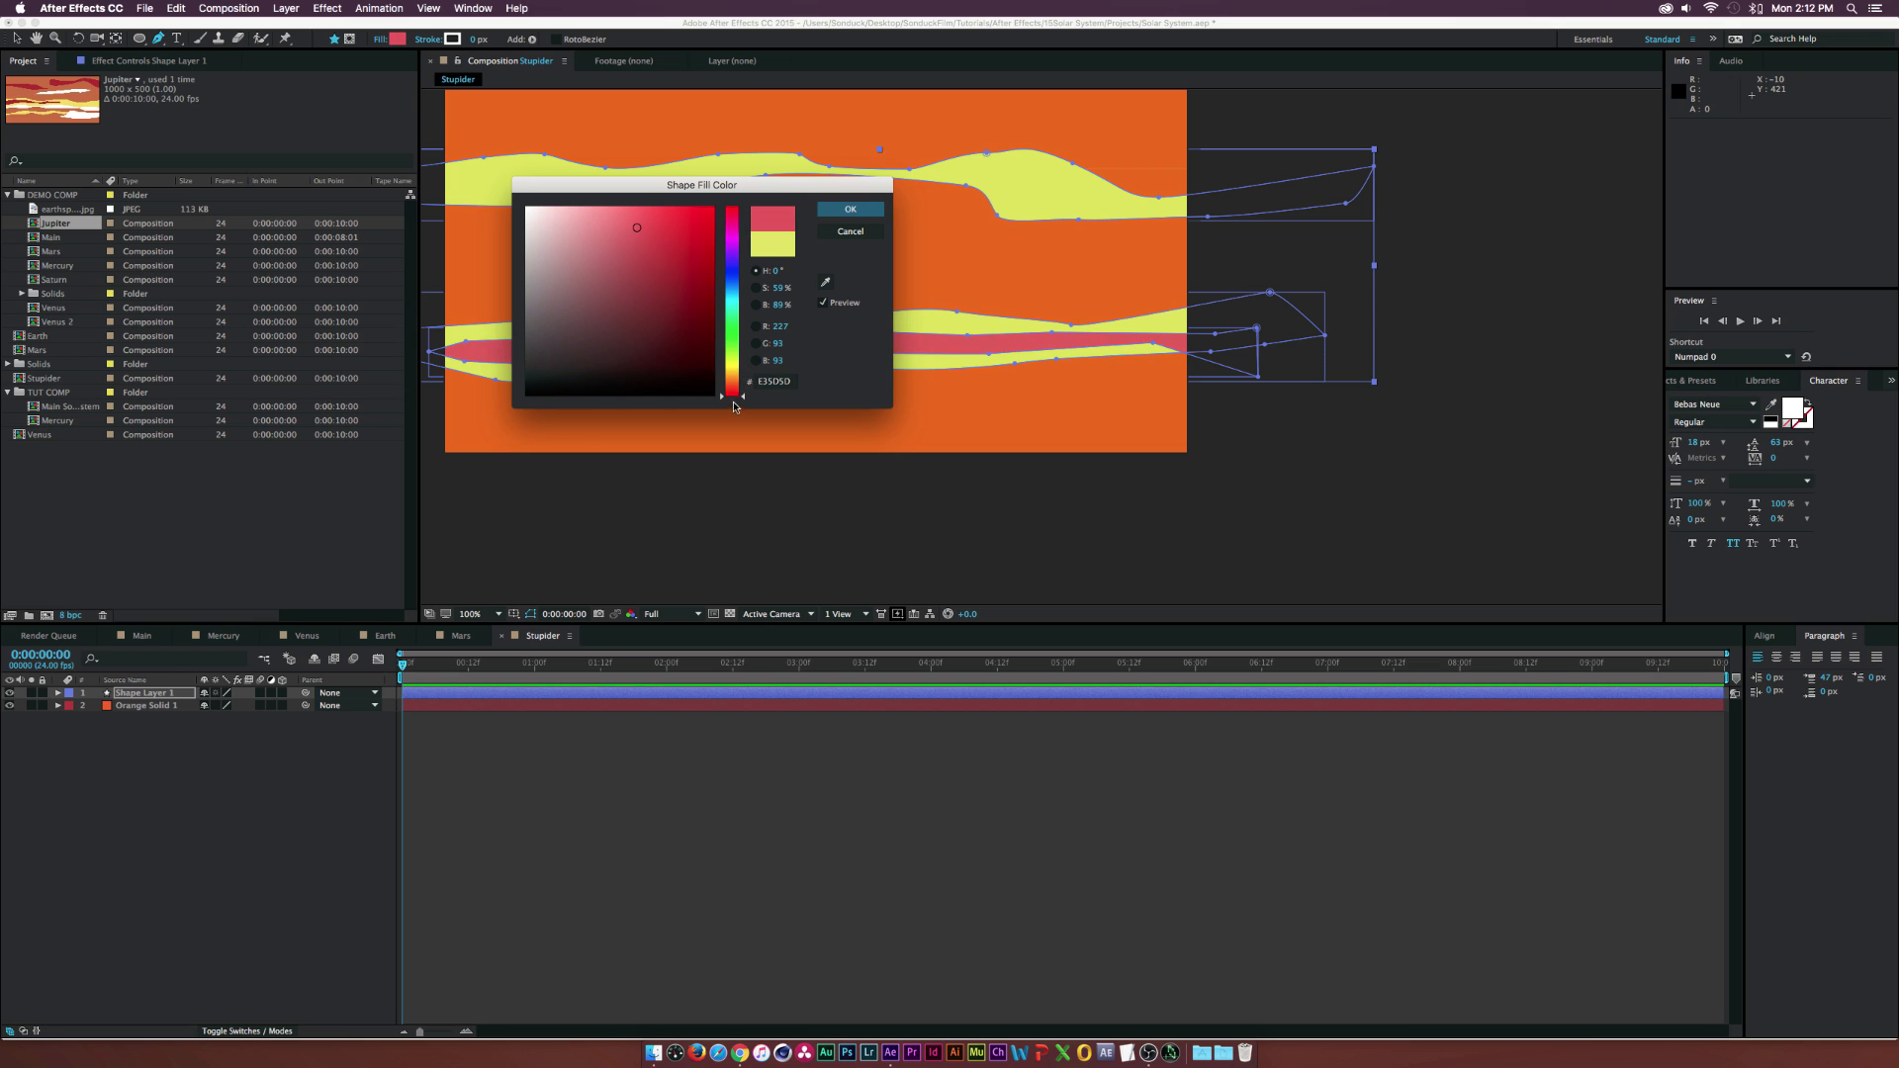
click(850, 209)
- Draw a closed tapering shape along the orange solid's upper edge, starting beyond its left side, and recolour it grey
key(comma)
click(715, 214)
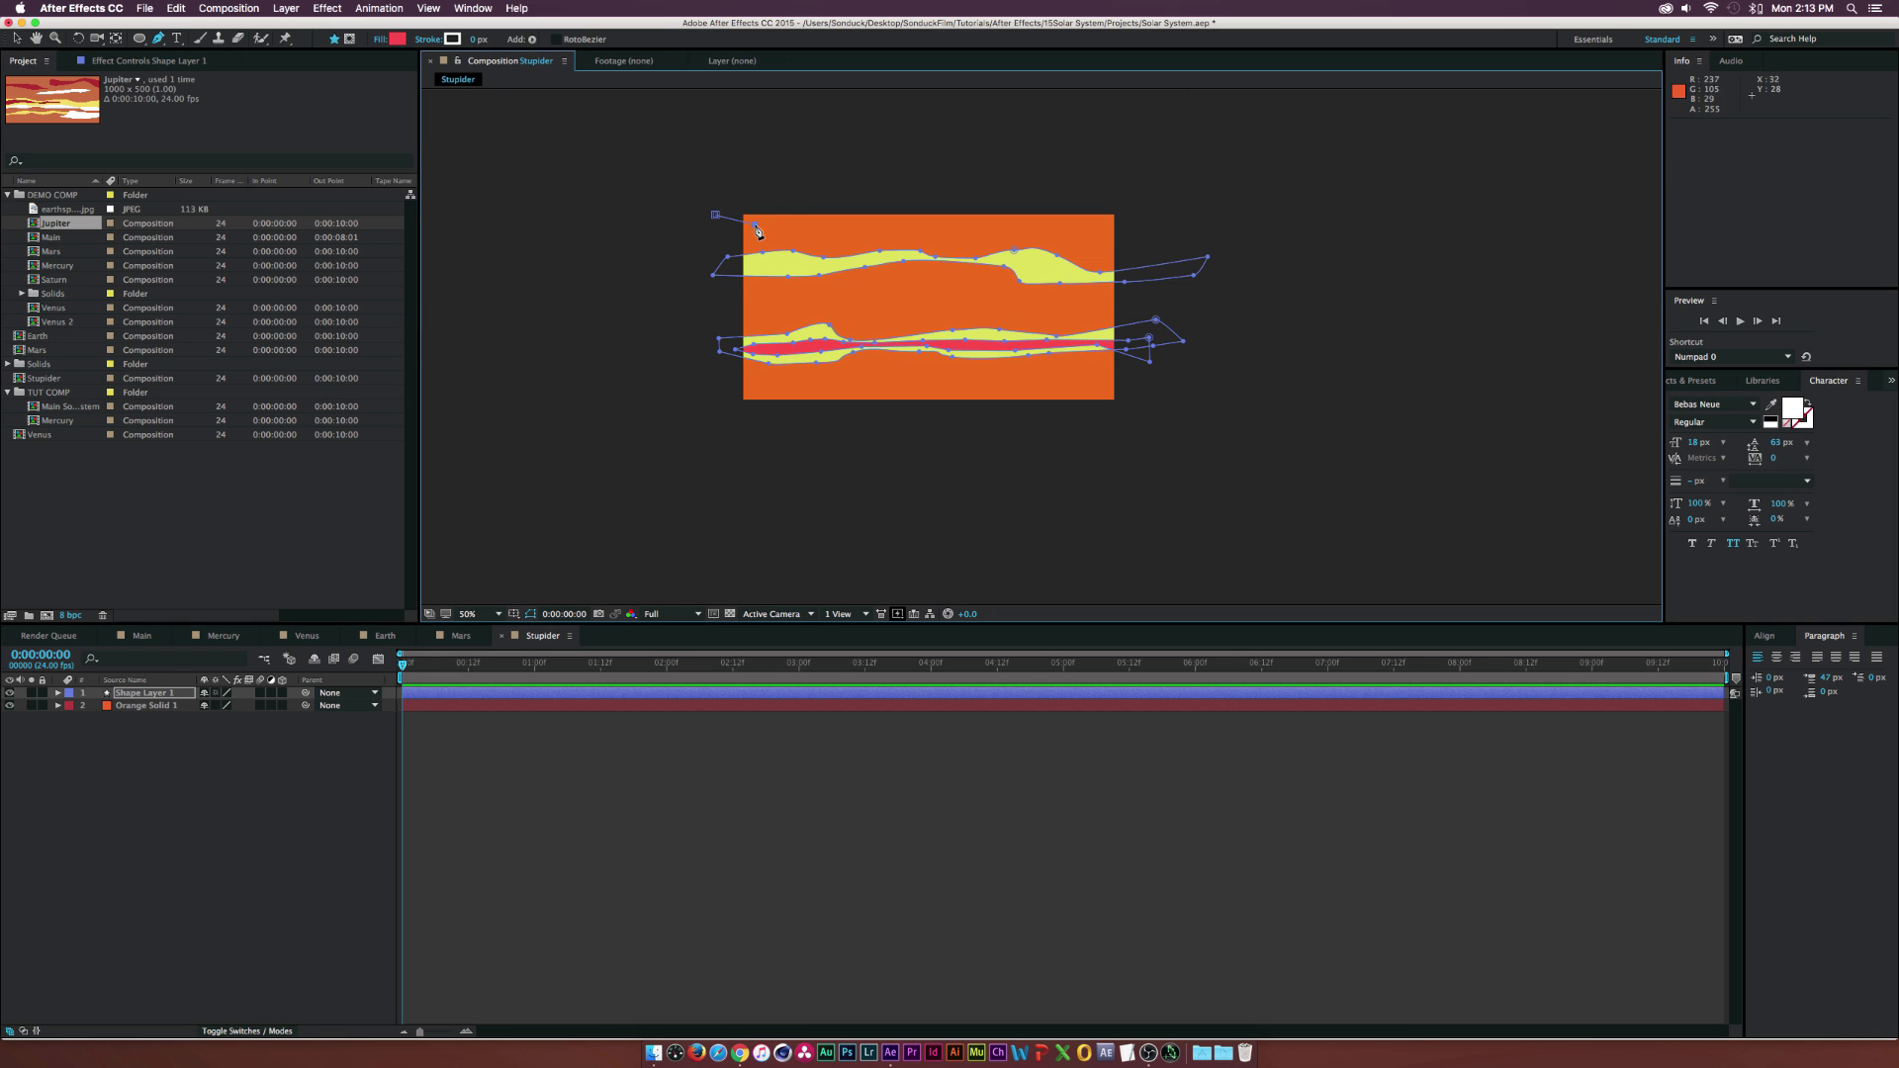
click(755, 224)
click(845, 216)
drag(792, 215, 707, 229)
click(880, 217)
click(906, 217)
click(939, 221)
click(928, 224)
click(888, 231)
click(839, 237)
click(789, 238)
click(717, 215)
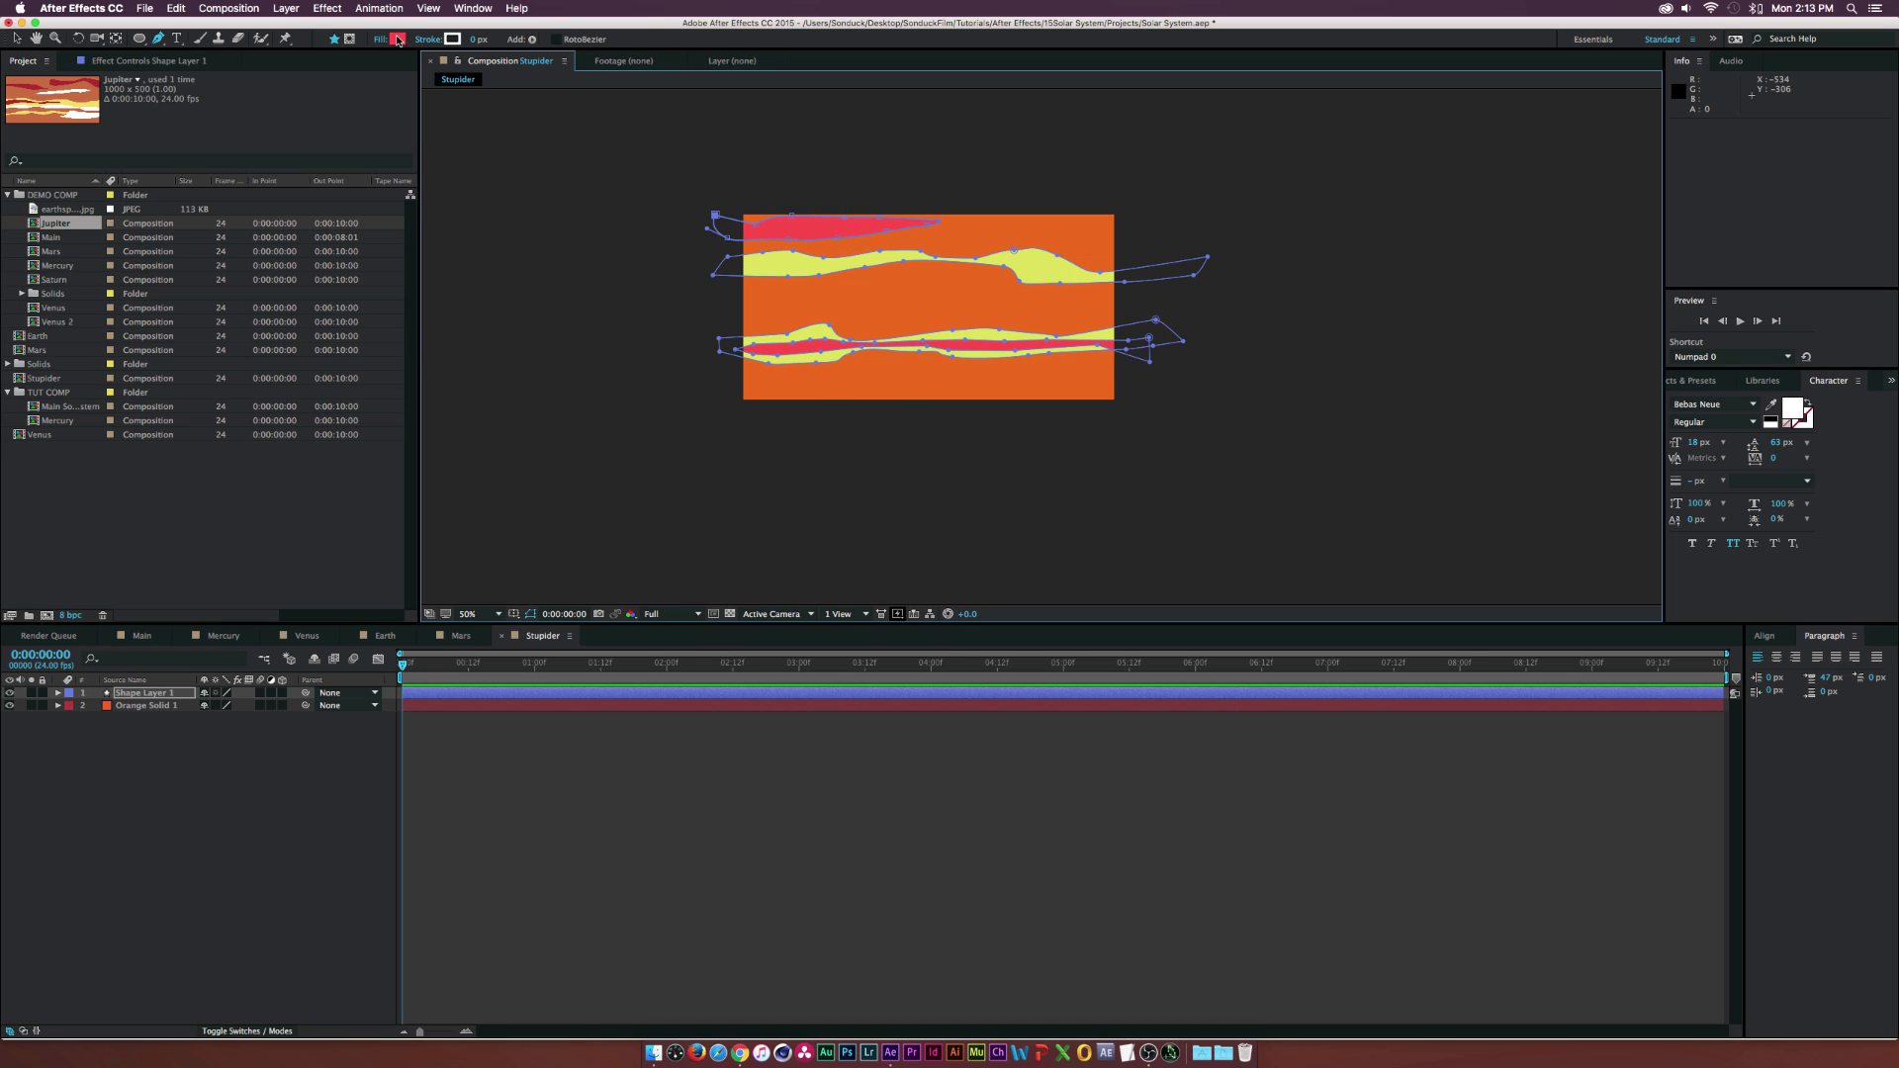
click(397, 40)
drag(528, 368, 508, 315)
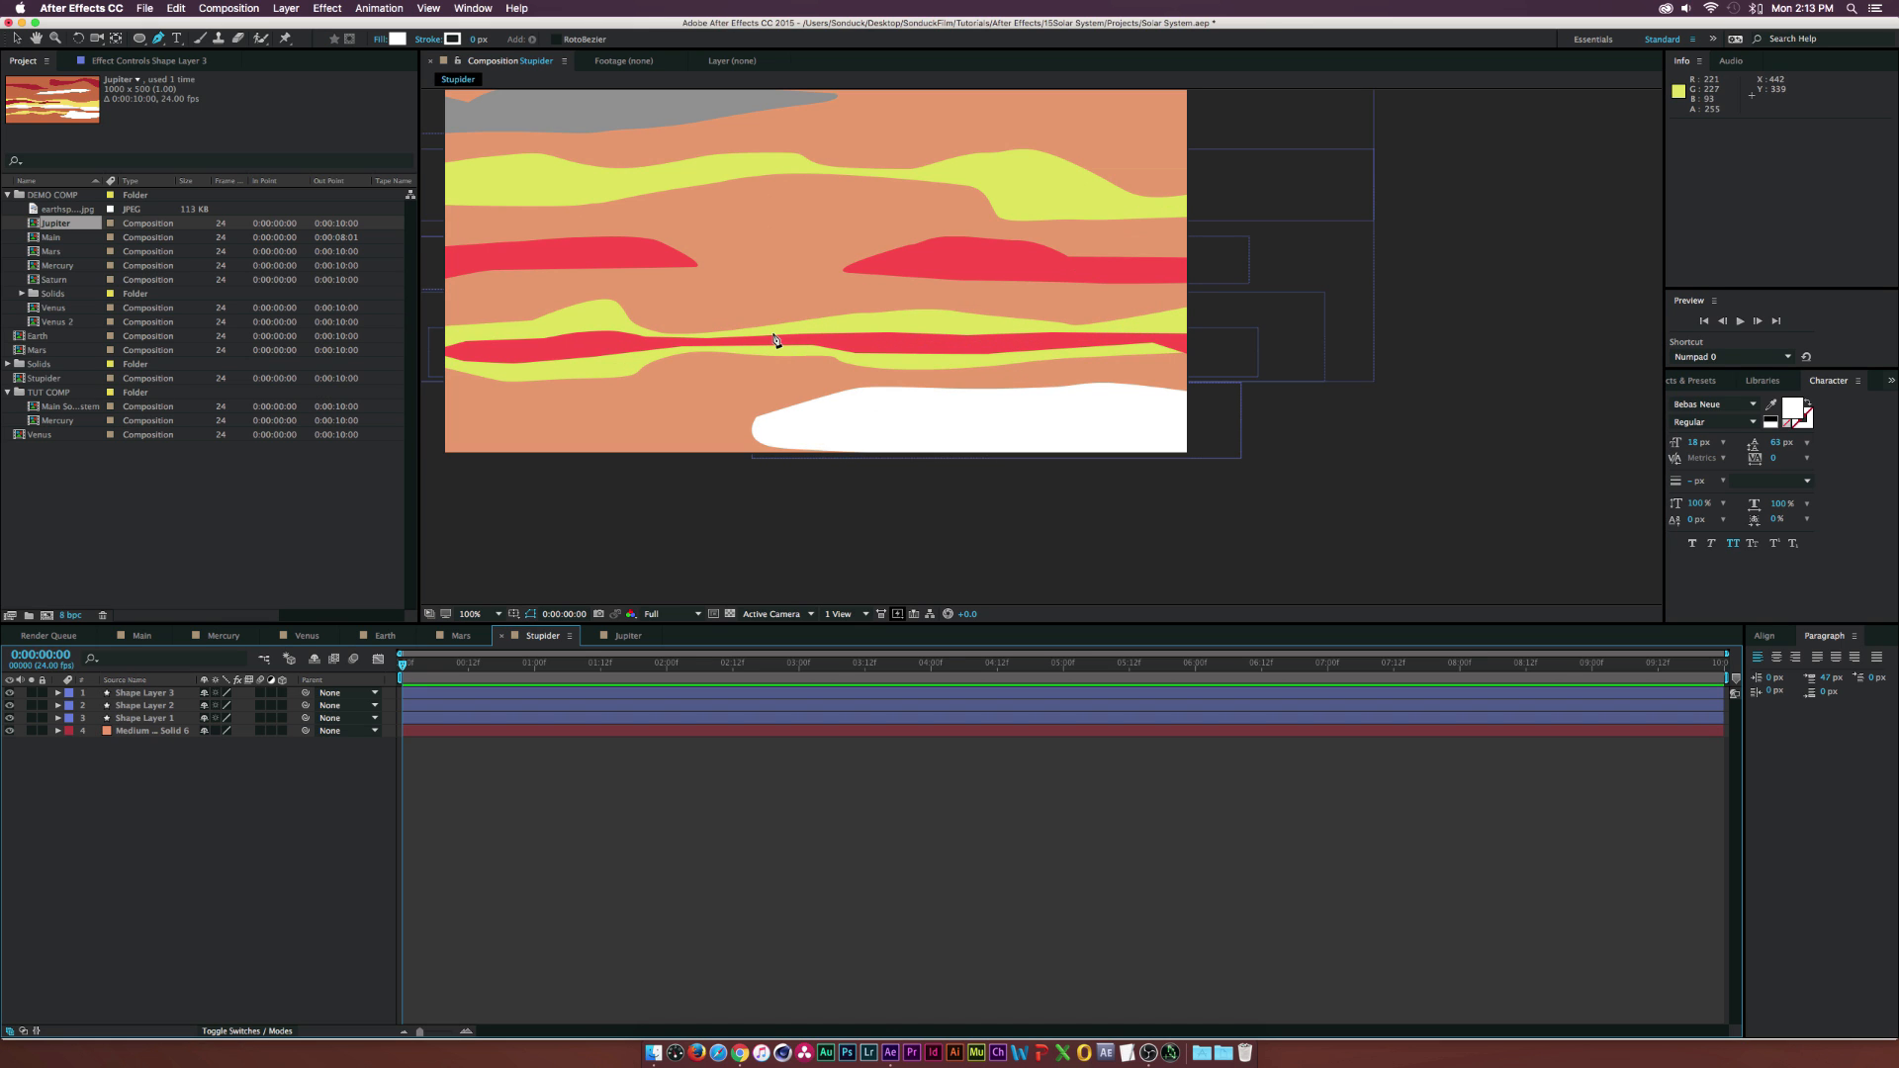
scroll(791, 326, down, 4)
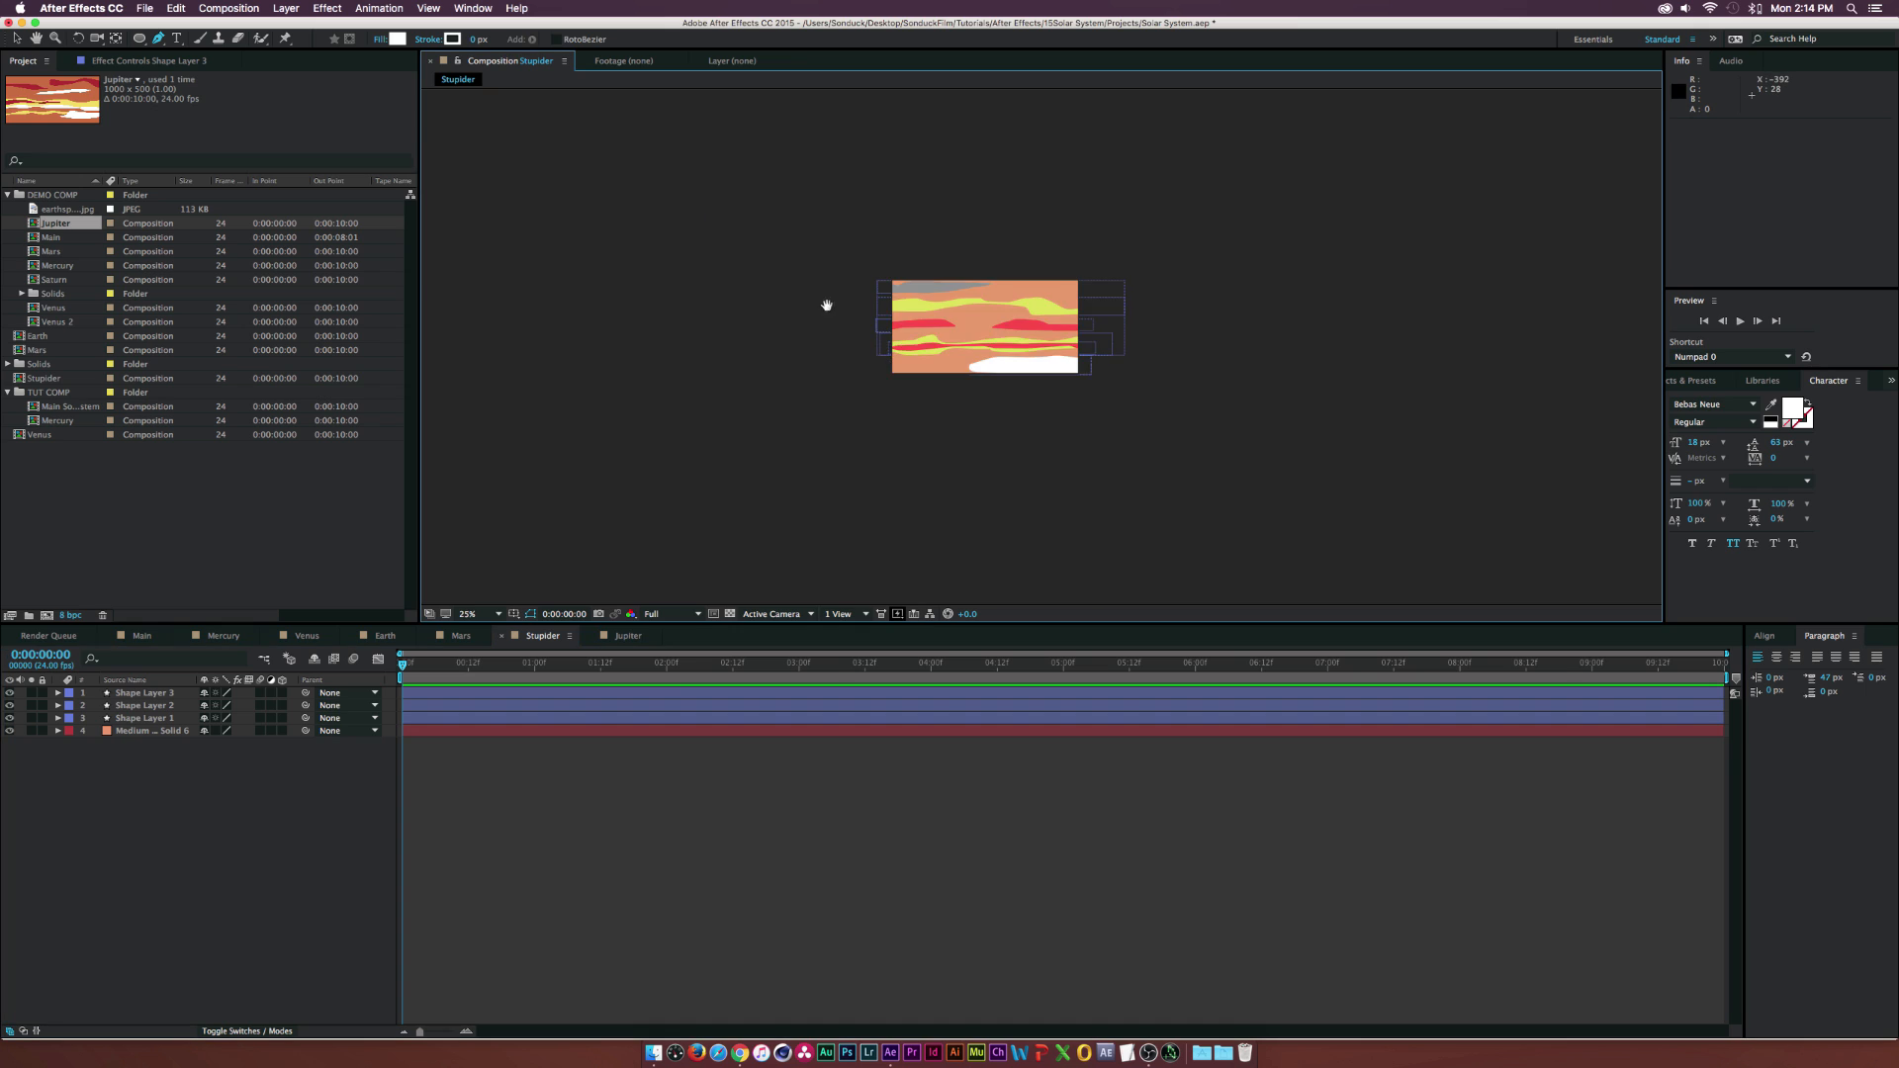
drag(827, 305, 888, 402)
scroll(1052, 402, up, 2)
drag(856, 501, 814, 416)
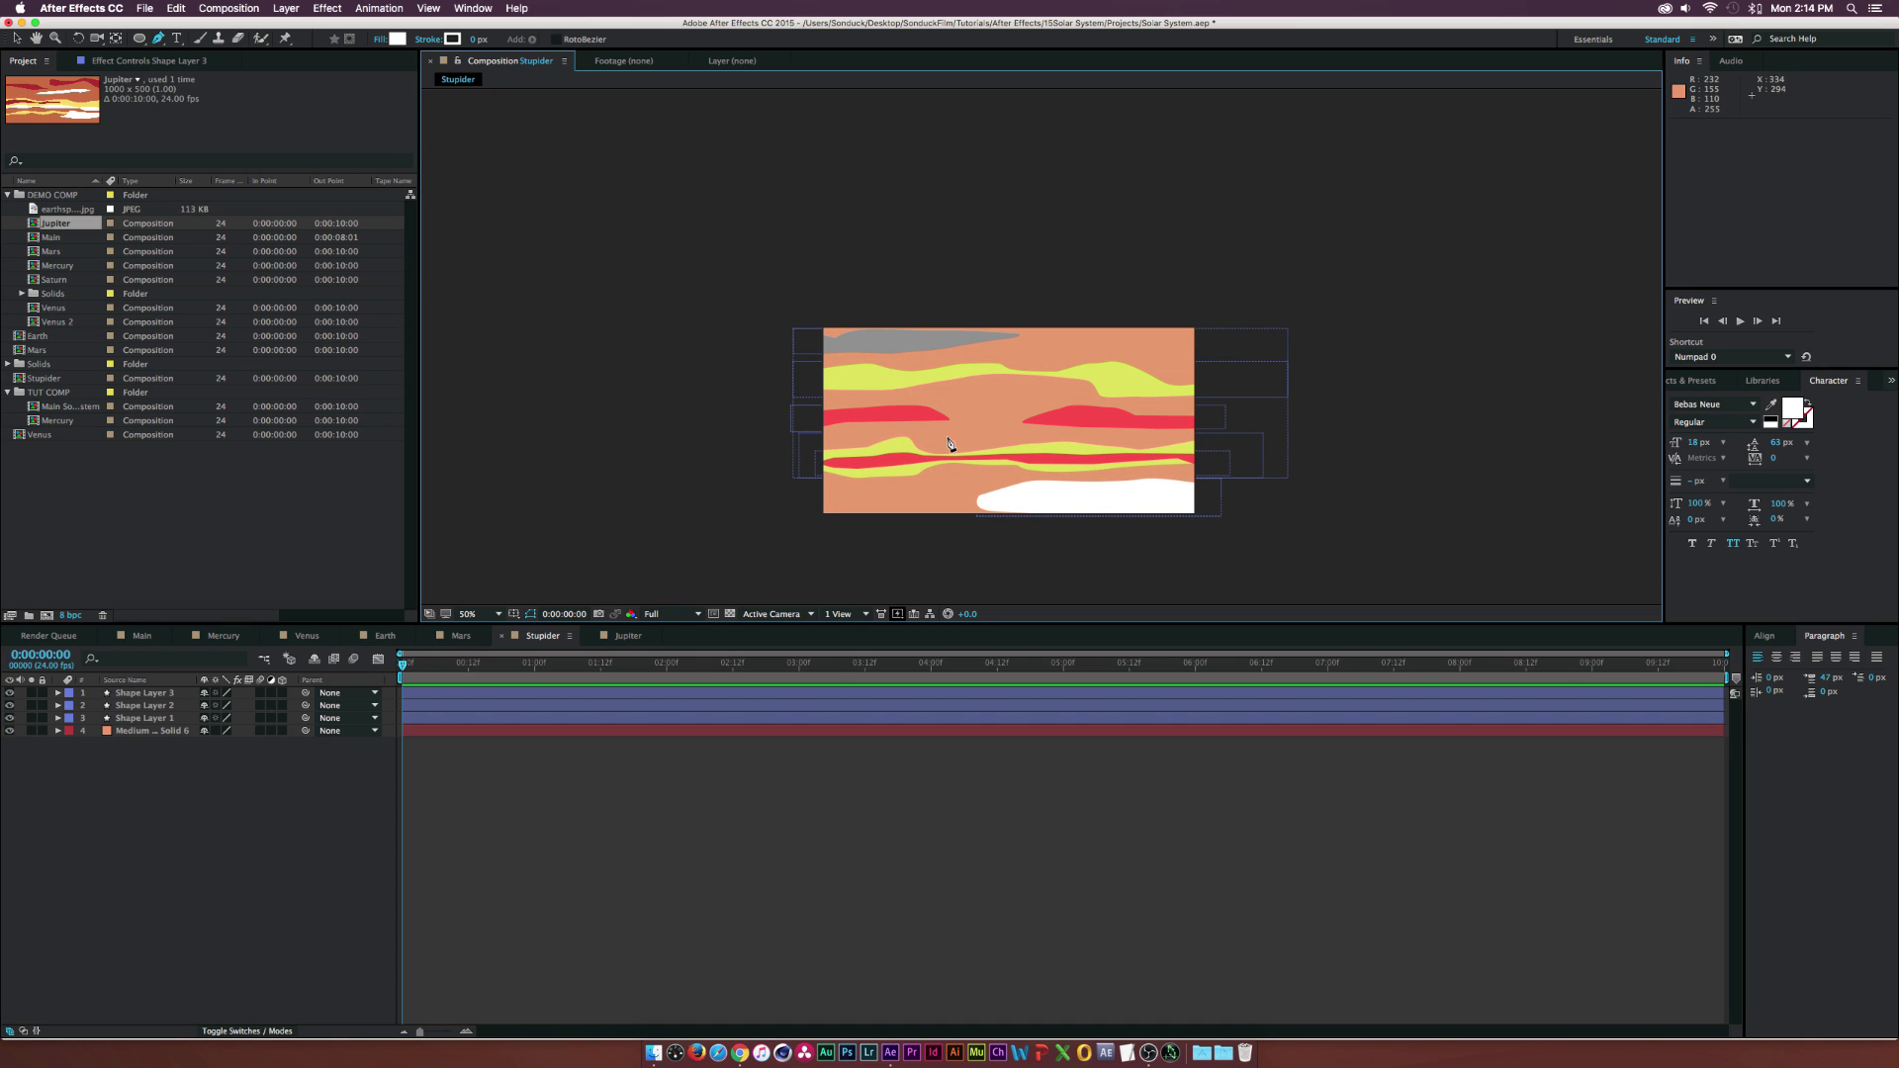
- Create a 1000 × 500 px composition named Saturn
click(592, 639)
click(44, 618)
text(Saturn)
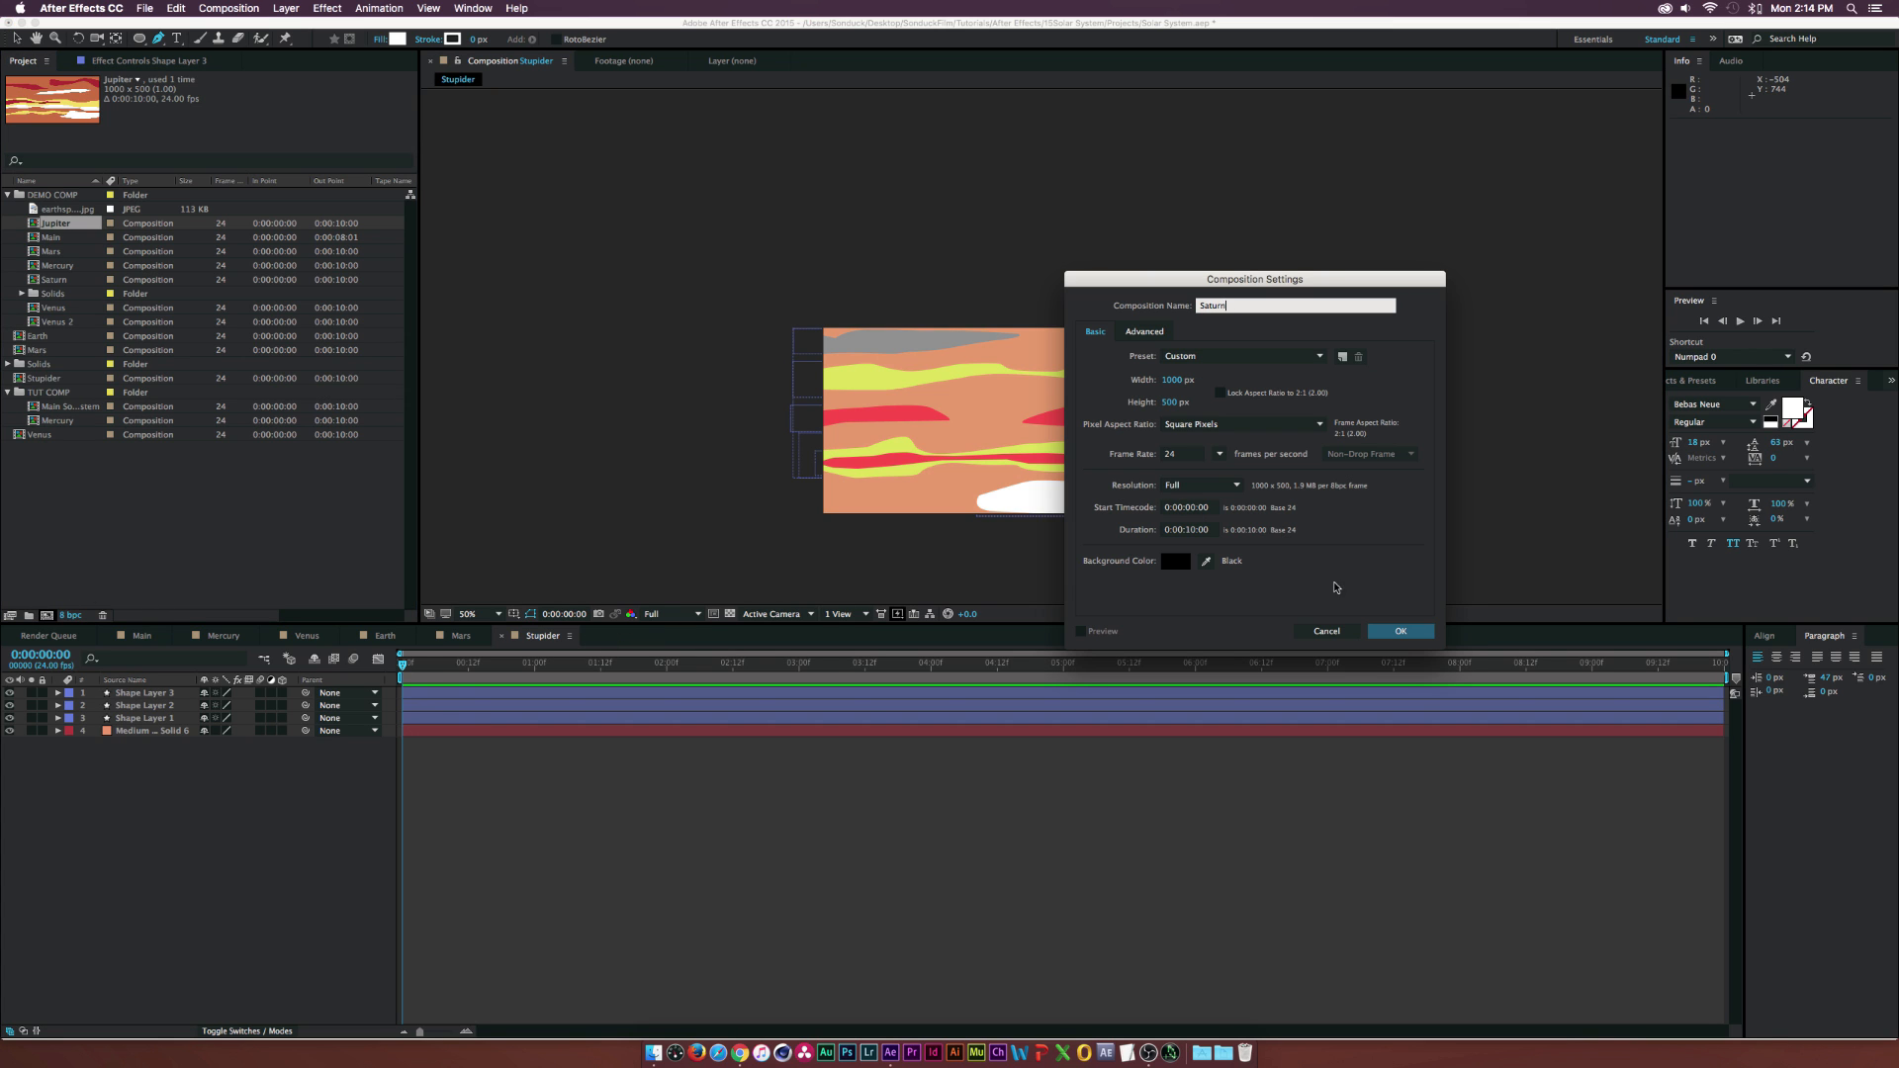
click(1401, 631)
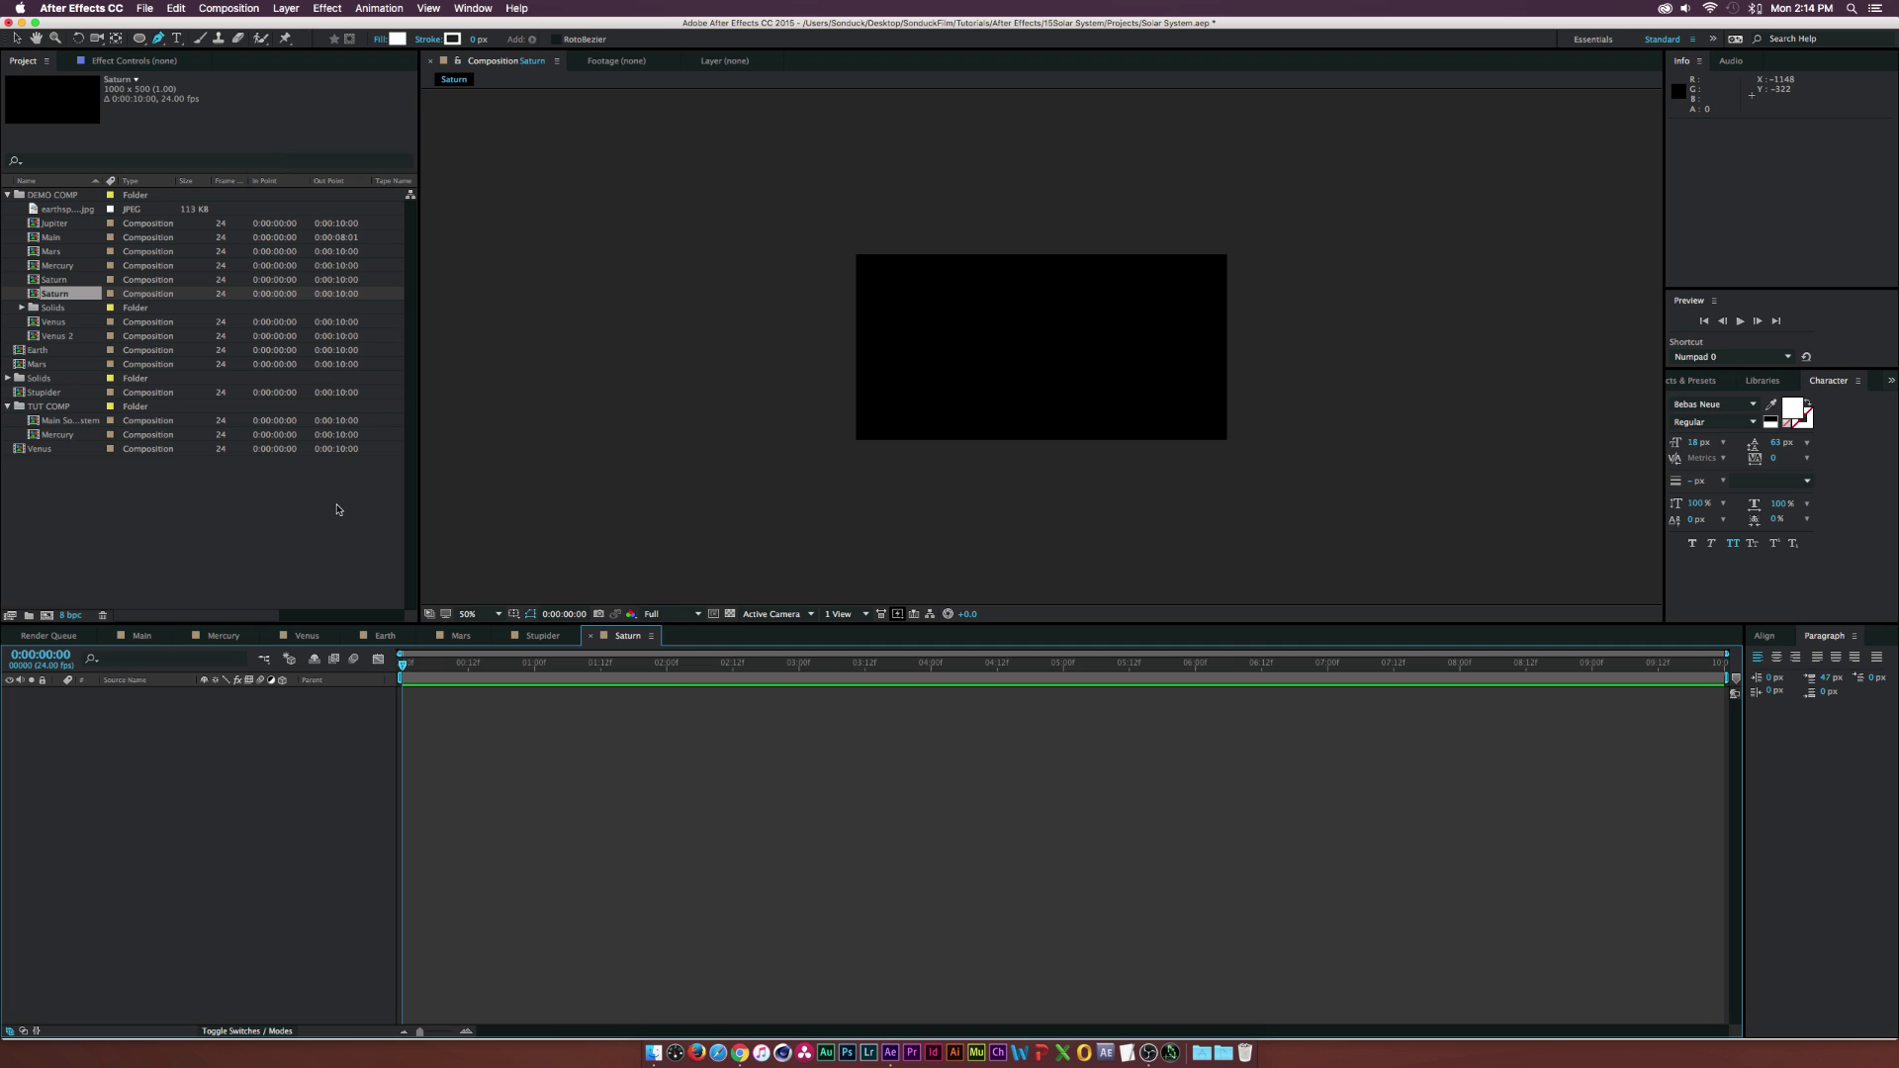
- Add a full-size tan solid (RGB 163, 137, 87) to the Saturn composition
key(super+y)
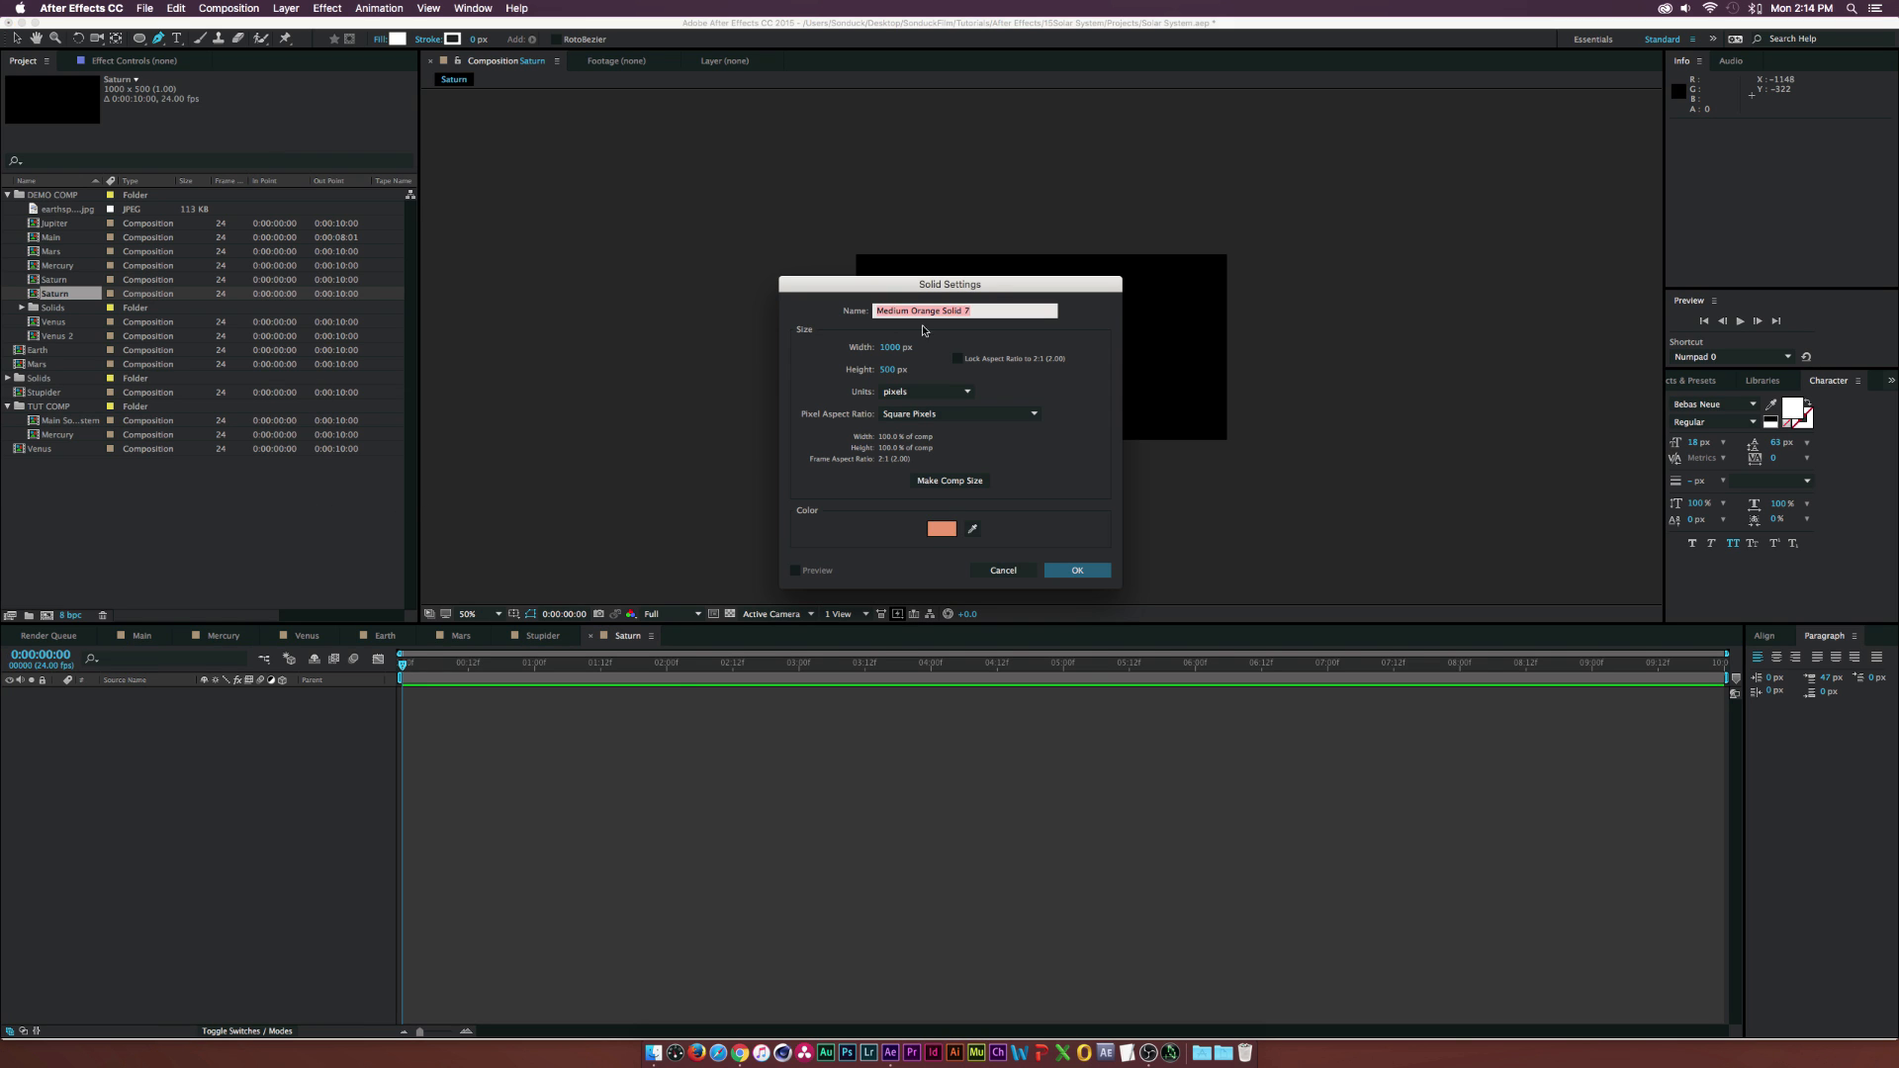
click(940, 528)
mouse_move(645, 329)
mouse_down()
mouse_move(626, 307)
mouse_move(648, 263)
mouse_move(636, 225)
mouse_move(607, 265)
mouse_up()
click(743, 377)
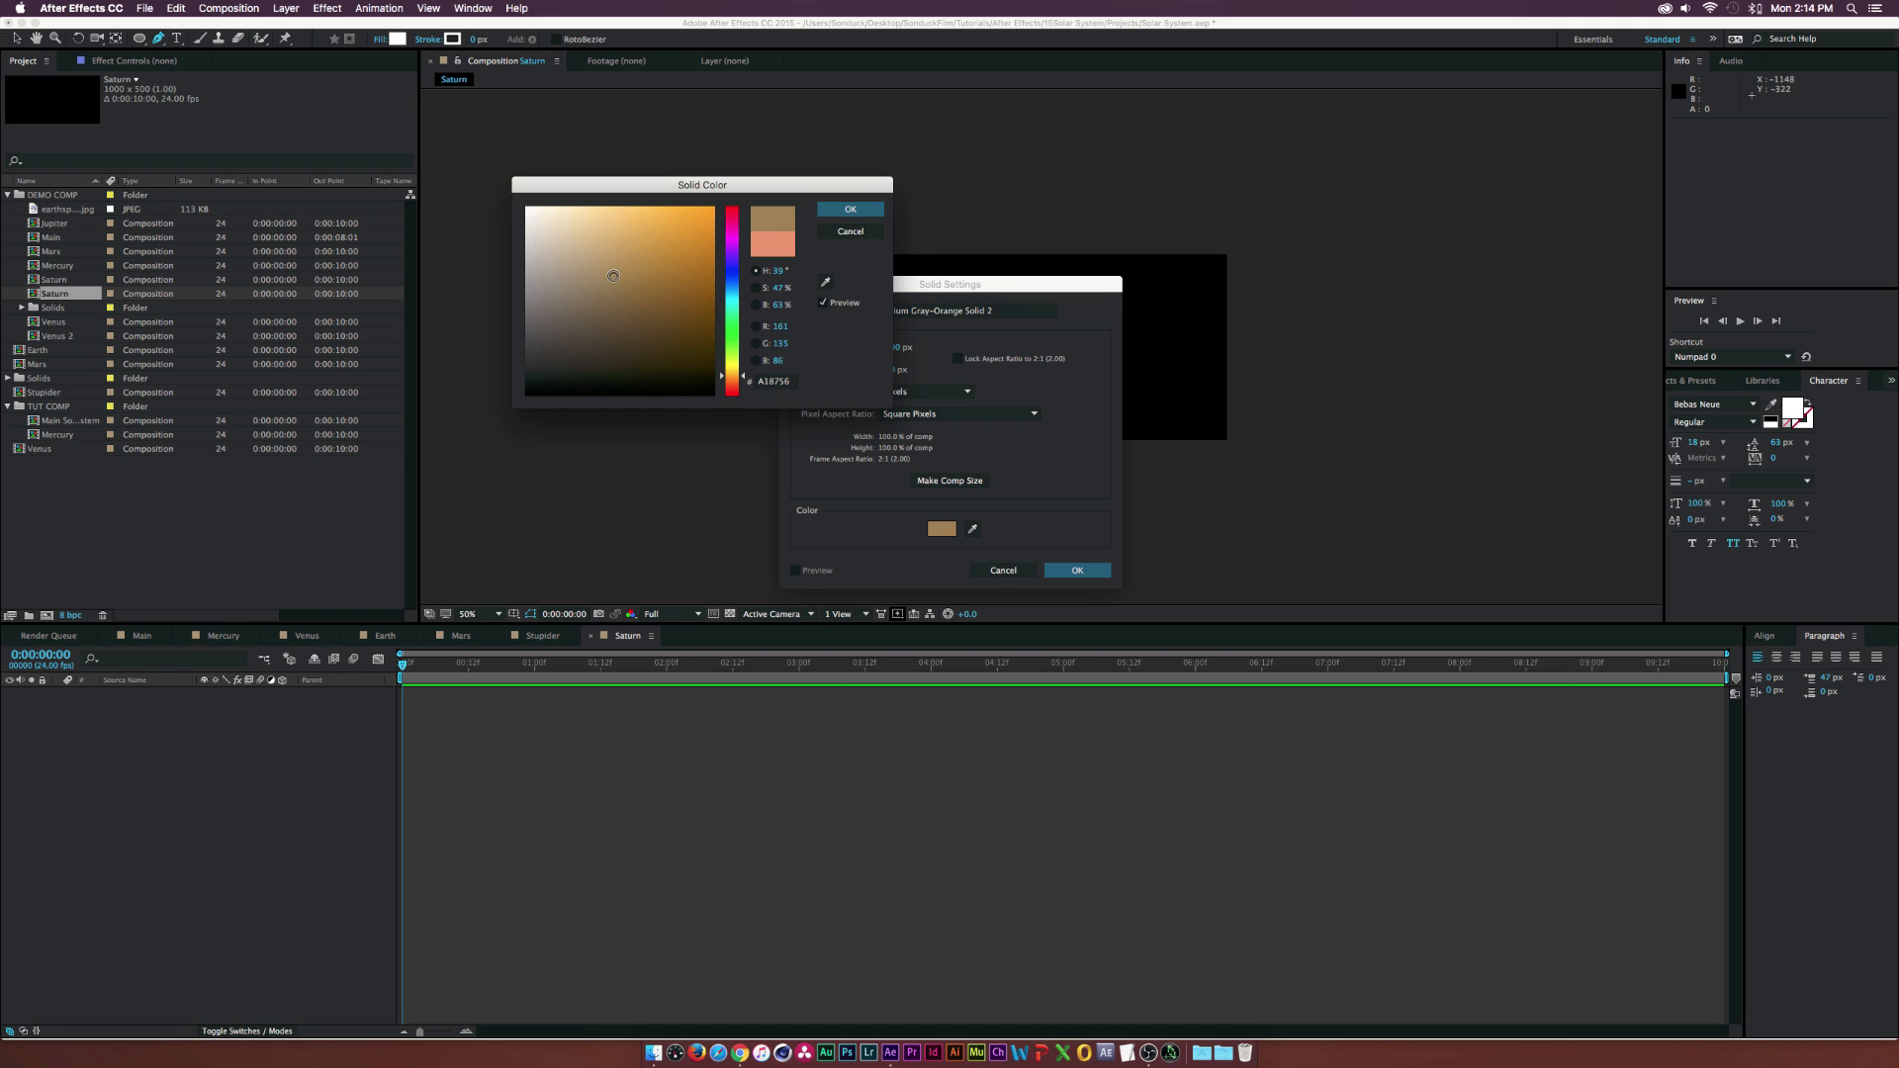
click(850, 208)
click(1077, 571)
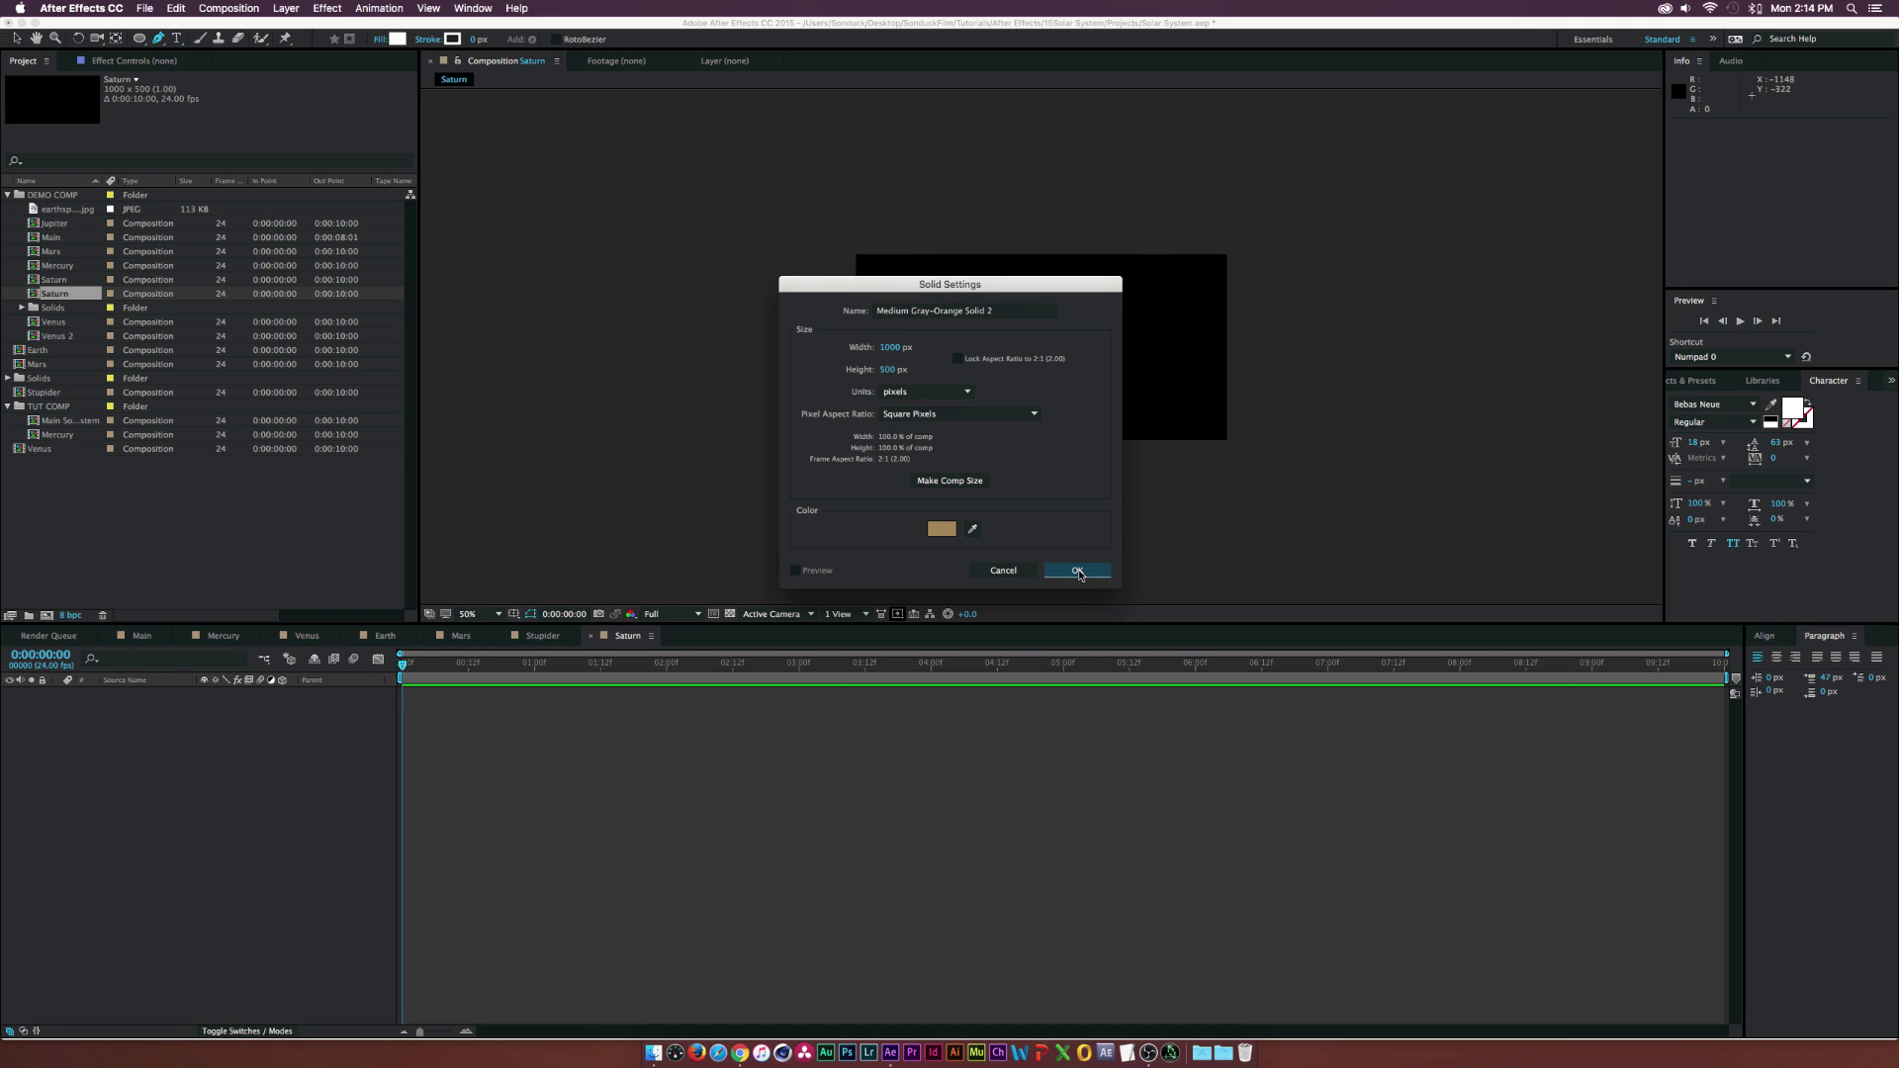
- Draw a closed wavy band with the Pen tool across the upper part of the tan solid, extending past both side edges
click(804, 277)
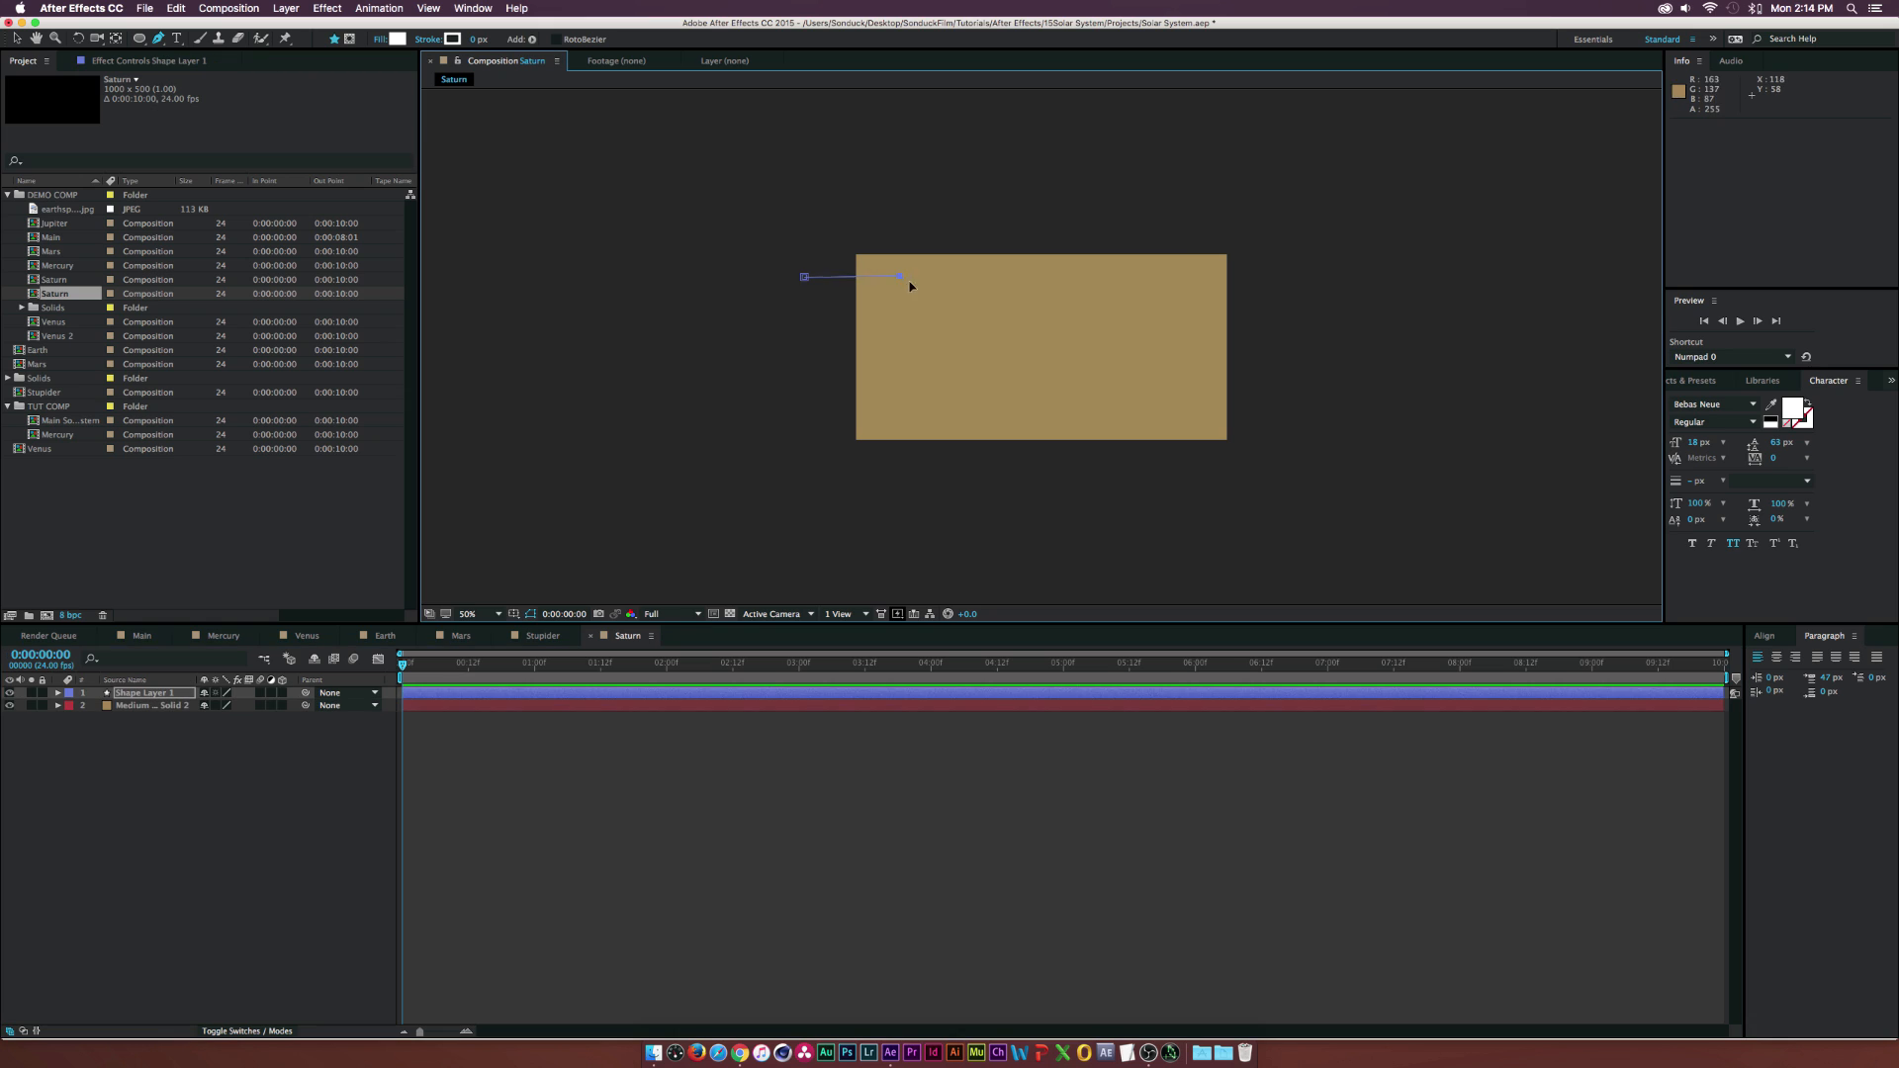
click(926, 288)
click(1033, 283)
click(1142, 297)
click(1240, 294)
click(1278, 291)
click(1278, 327)
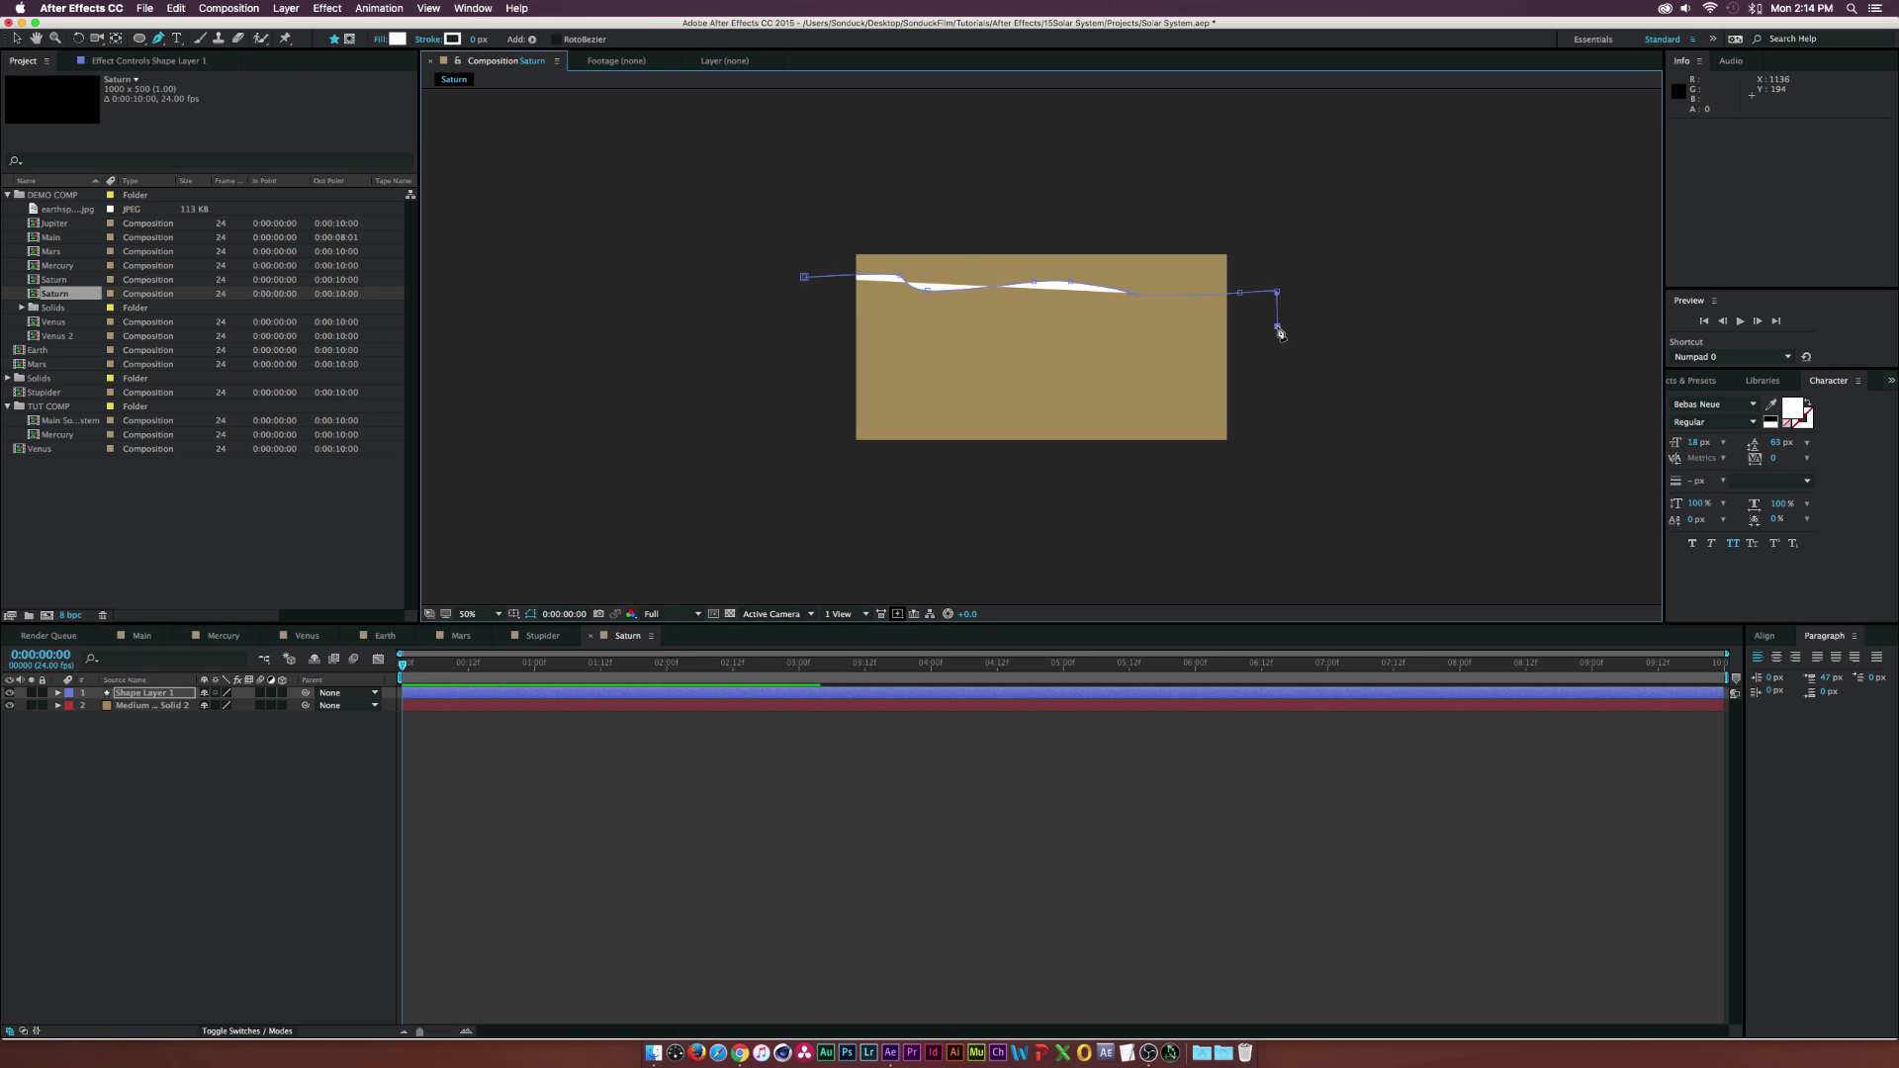
click(1227, 339)
click(1159, 355)
drag(1050, 331, 956, 322)
click(923, 332)
click(870, 336)
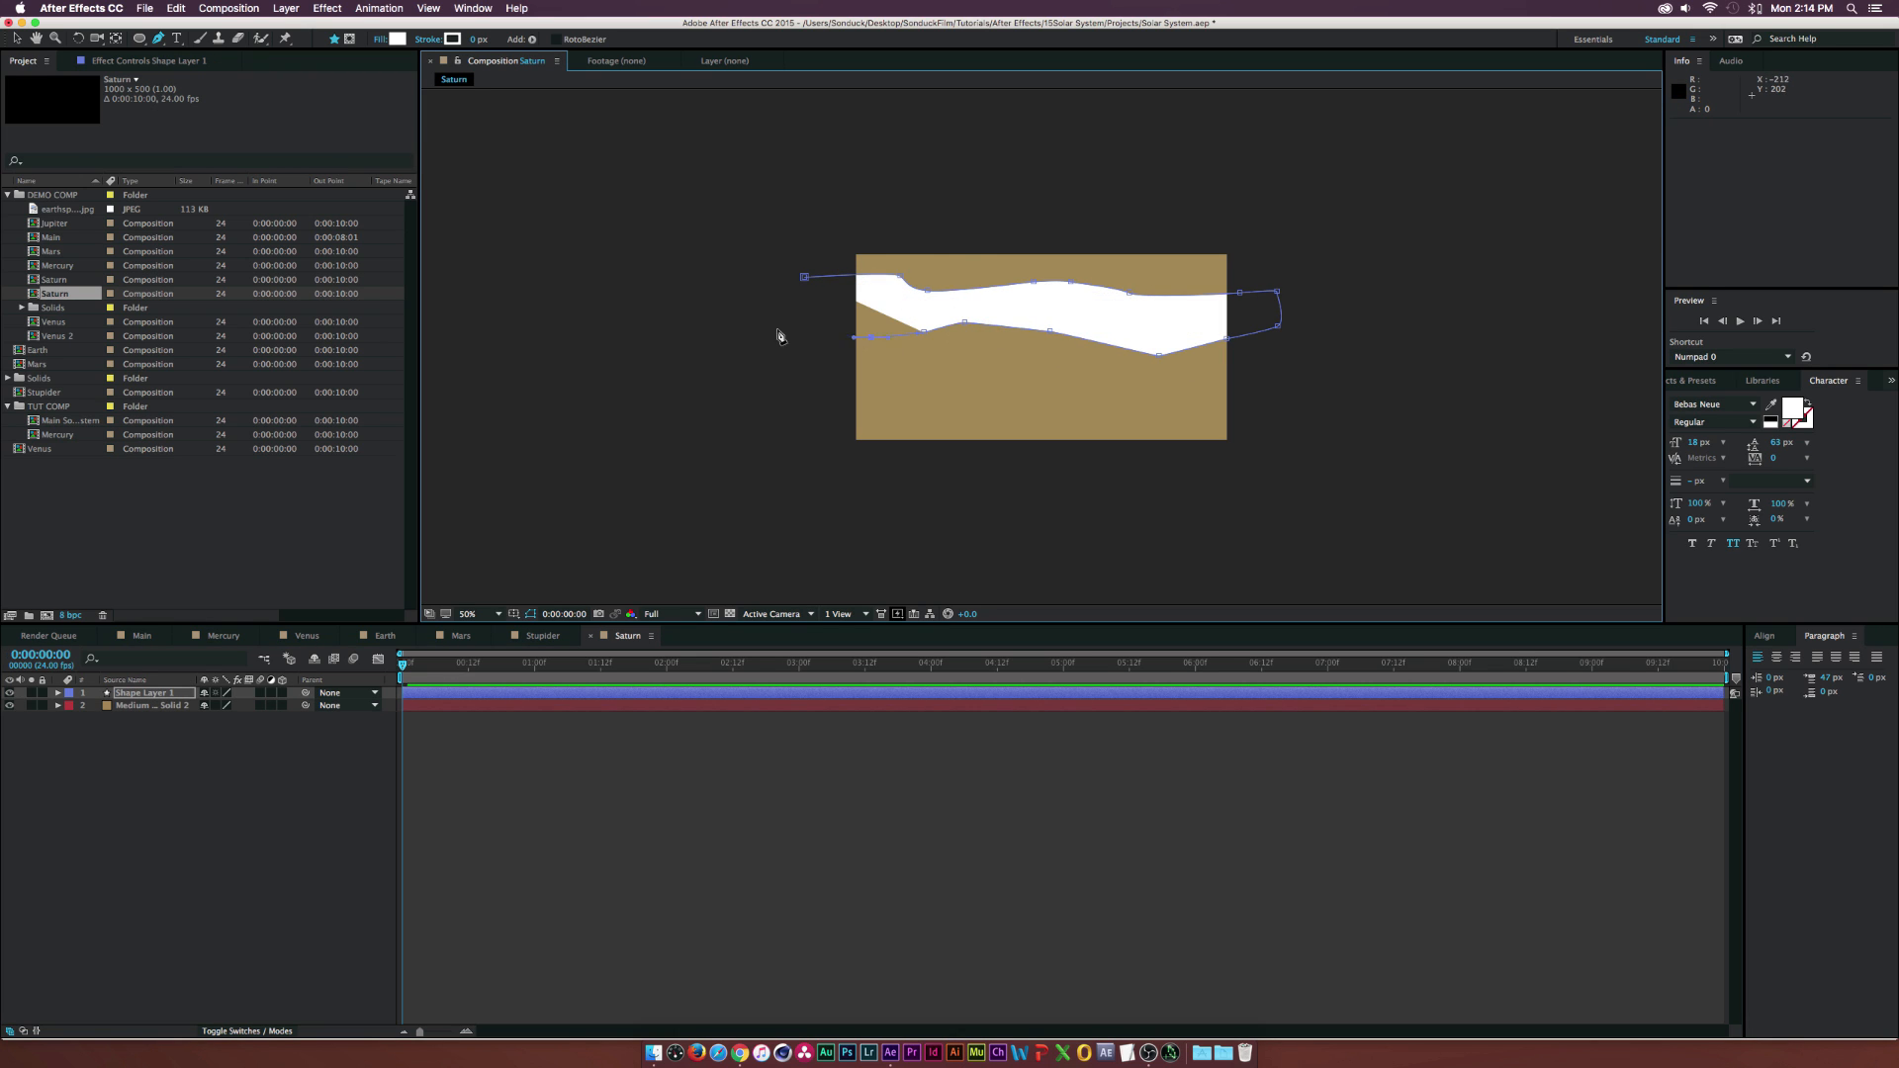
click(779, 329)
click(804, 277)
- Set the wavy band's fill colour to dark olive brown 4B452F
click(397, 40)
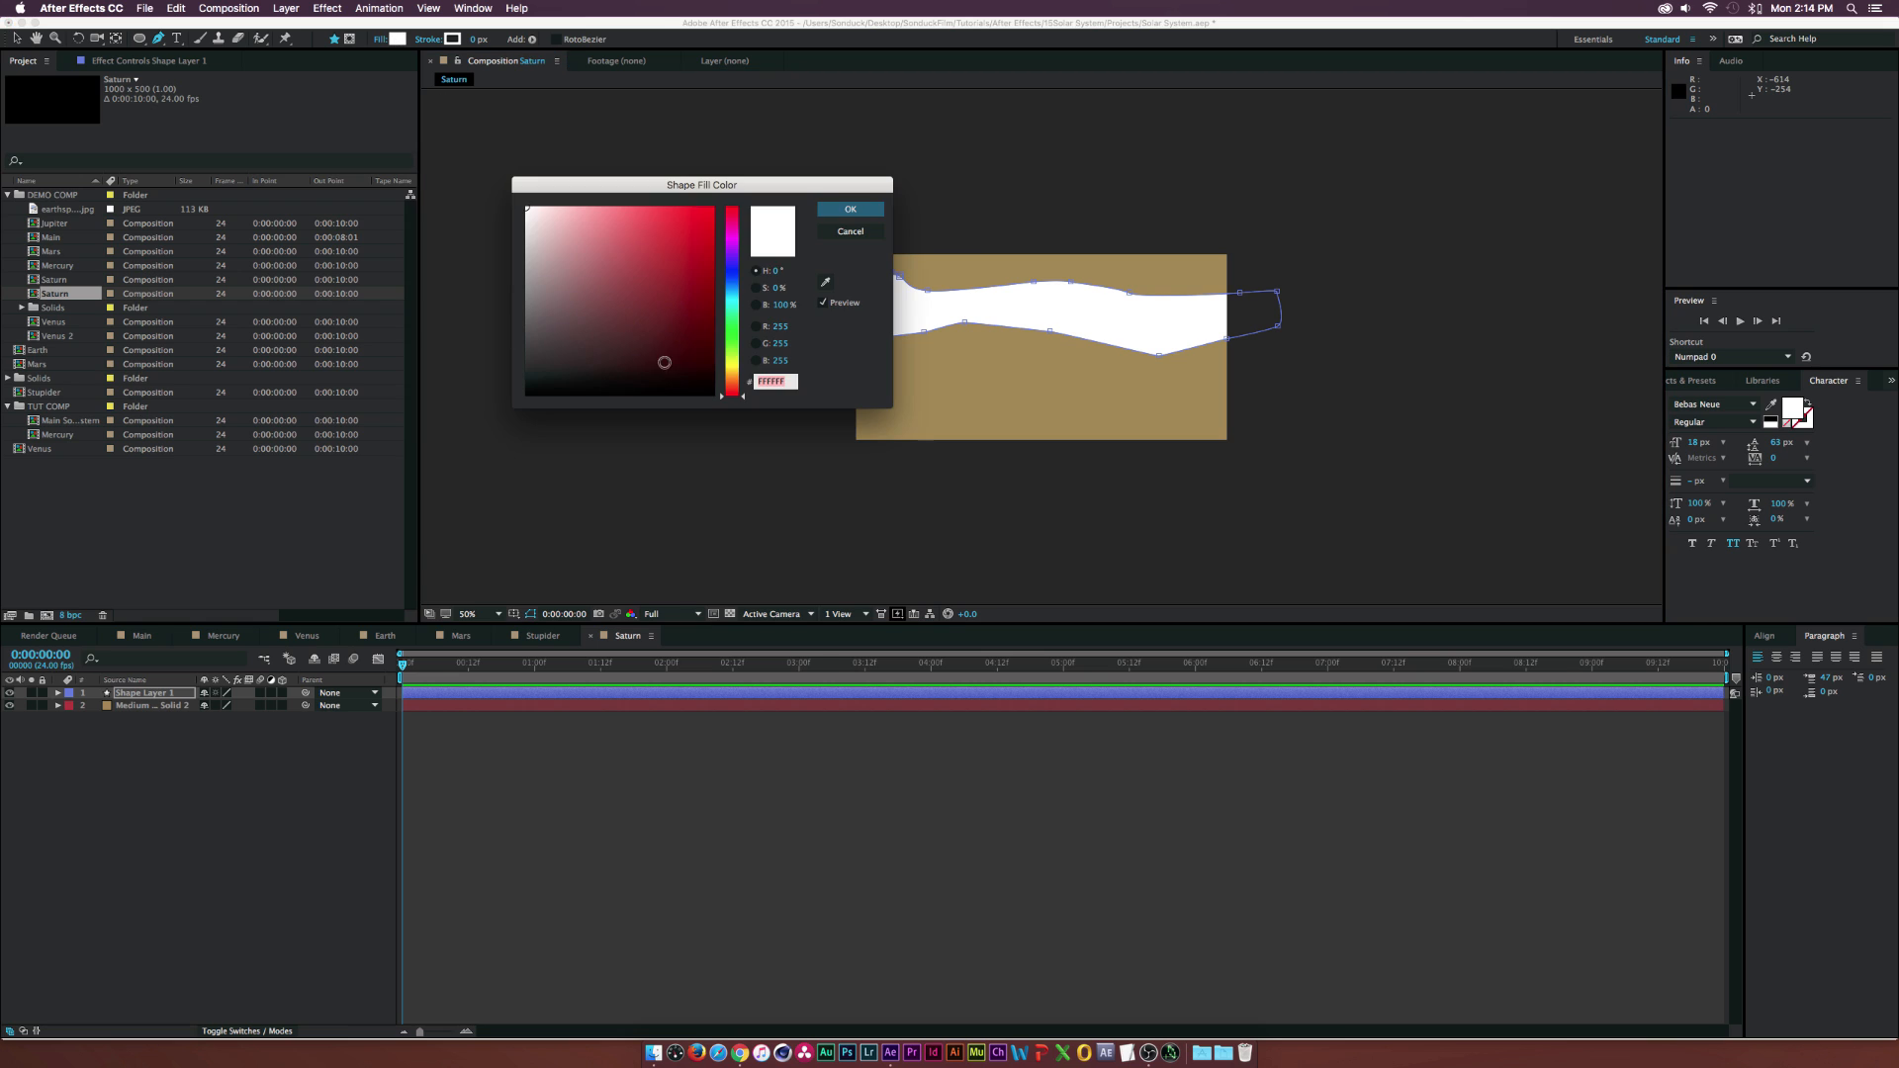
drag(740, 379, 740, 371)
click(596, 340)
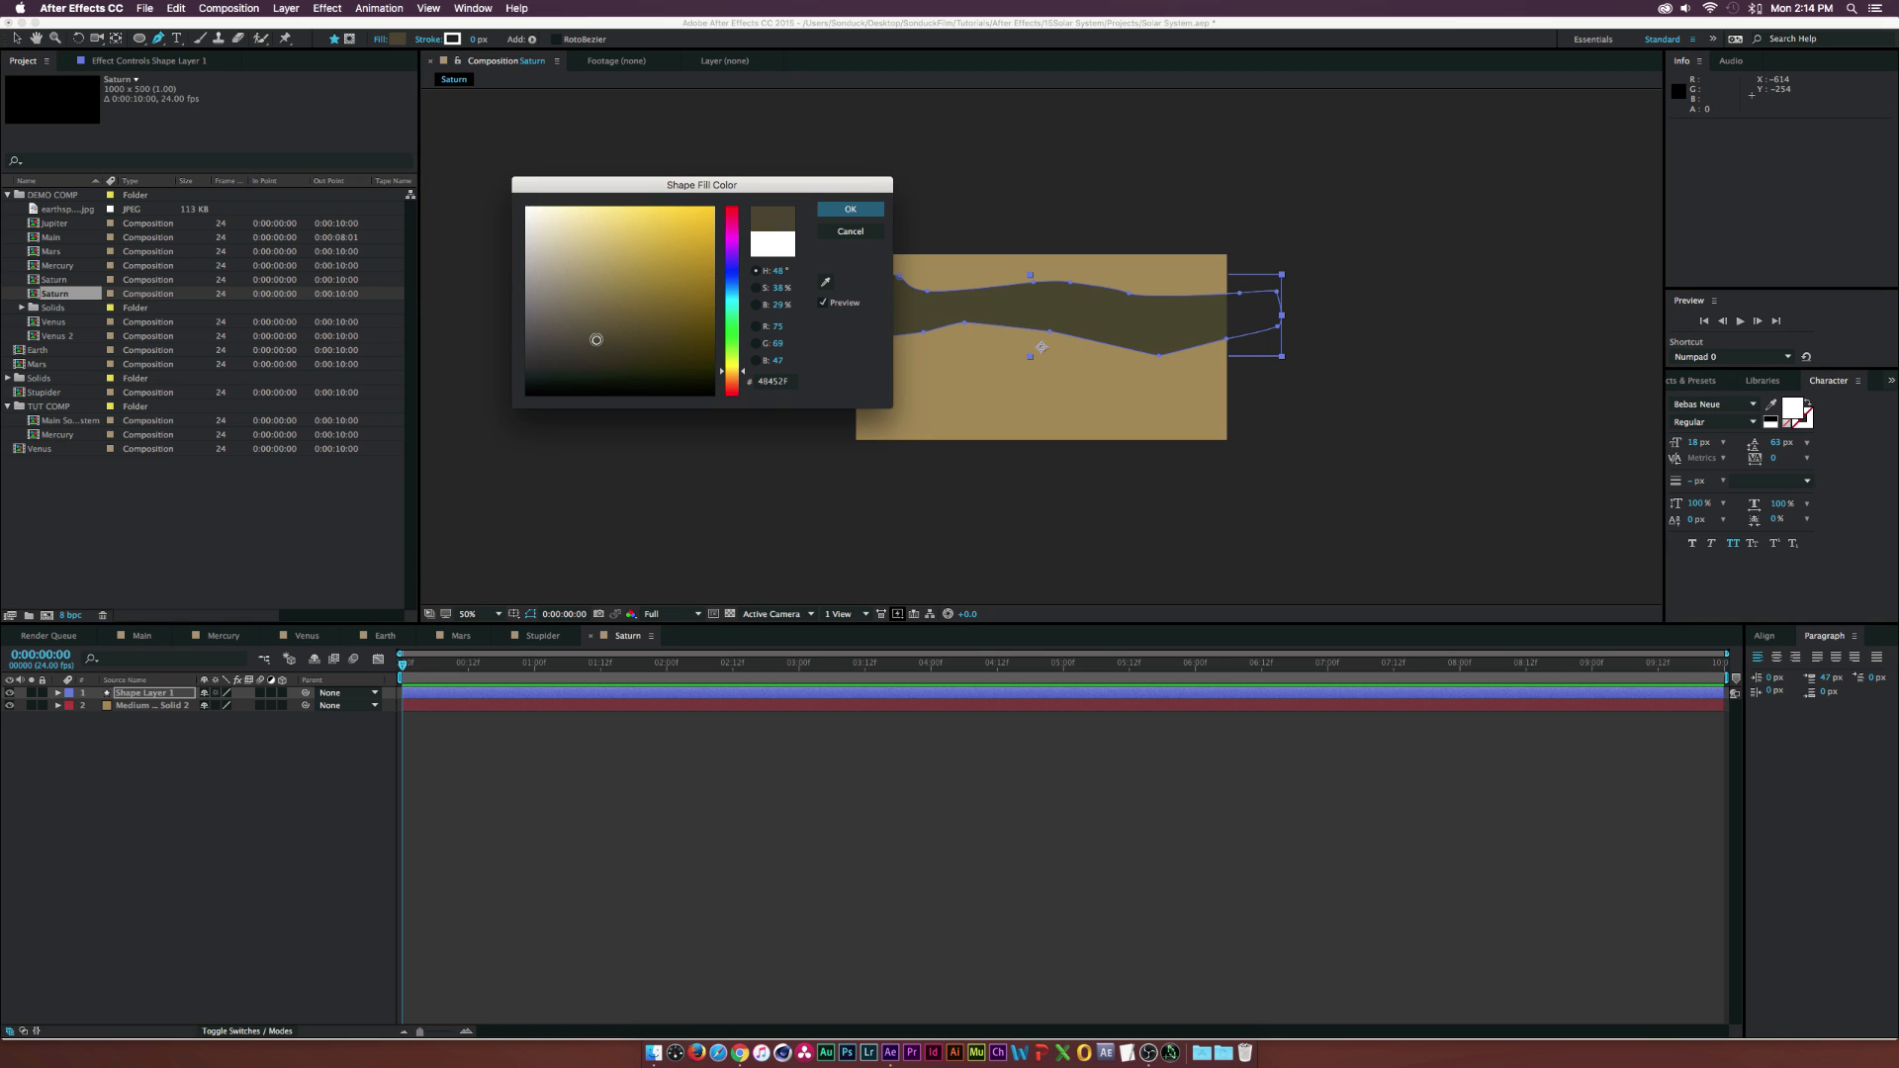
click(850, 208)
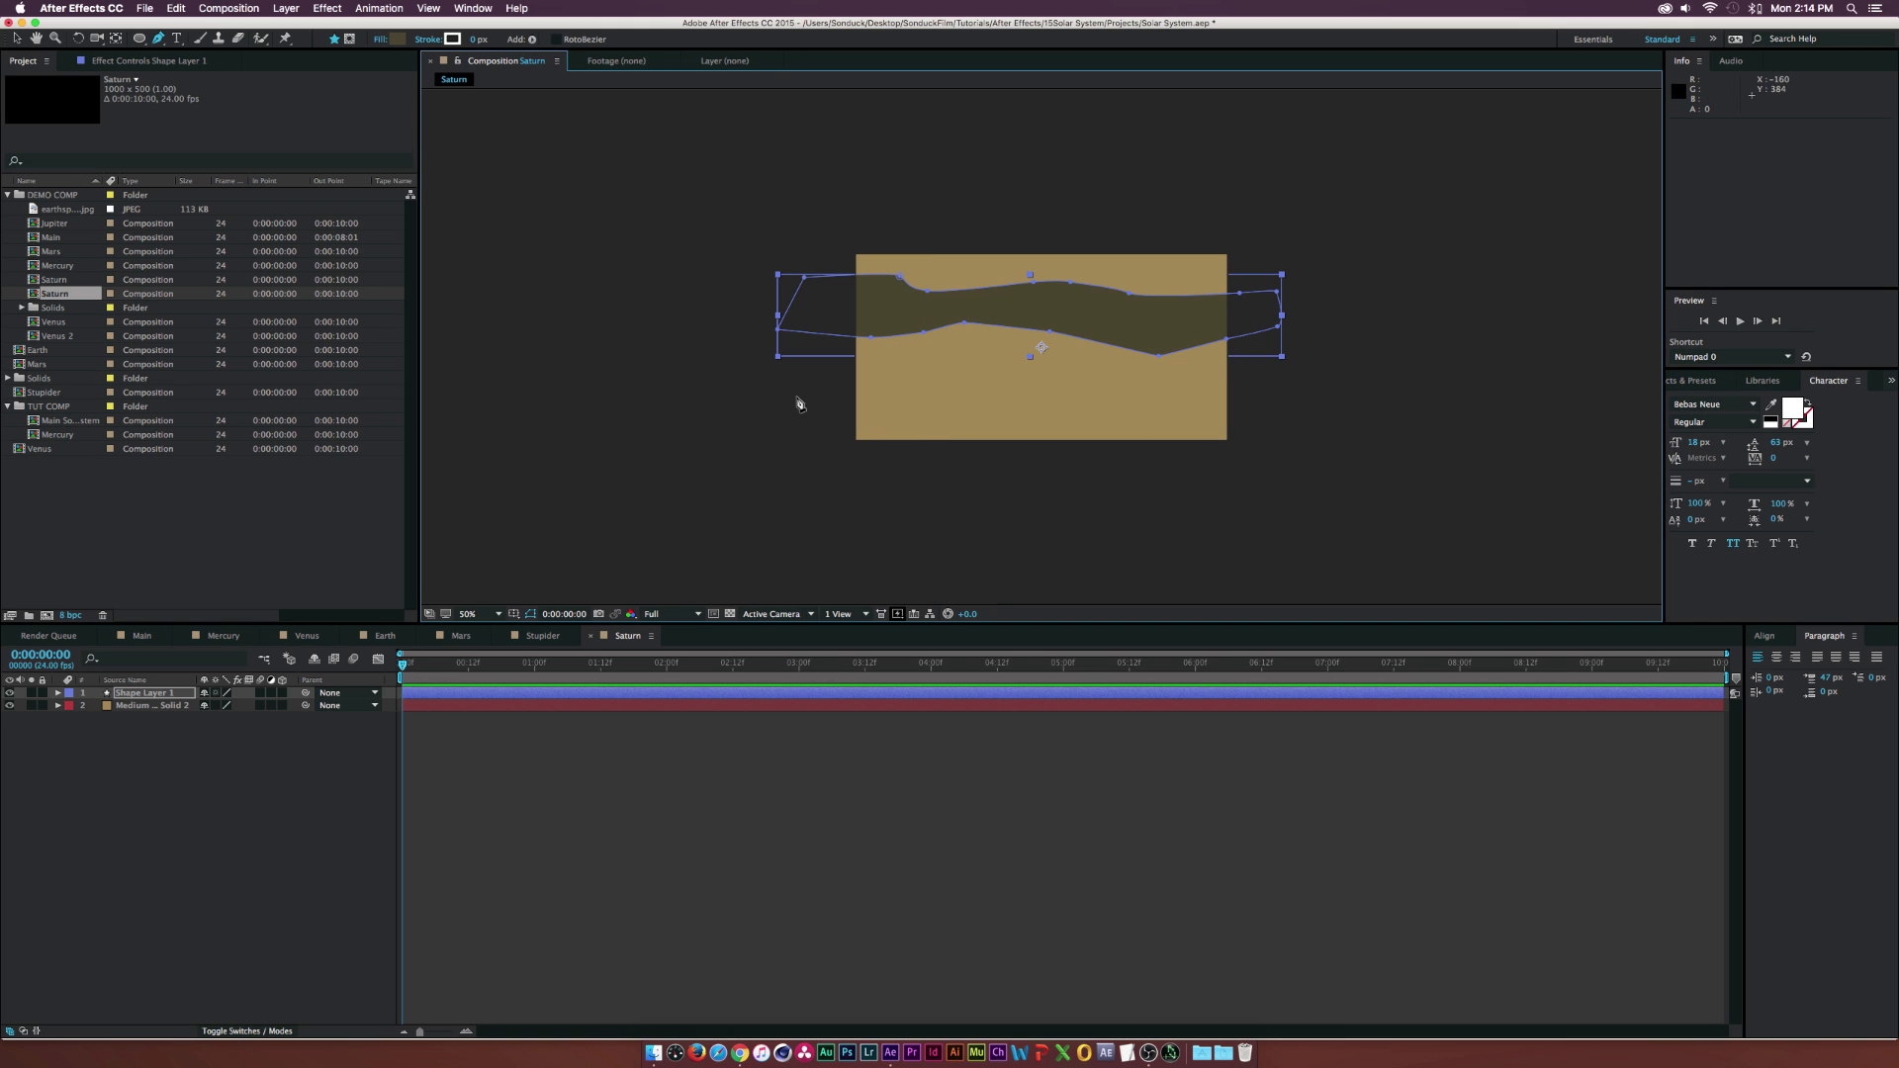
- Draw a second closed dark wavy band across the lower part of the tan solid, extending past both side edges
click(728, 387)
click(860, 390)
click(907, 377)
click(952, 374)
click(1034, 383)
drag(1082, 393, 1099, 393)
click(1180, 384)
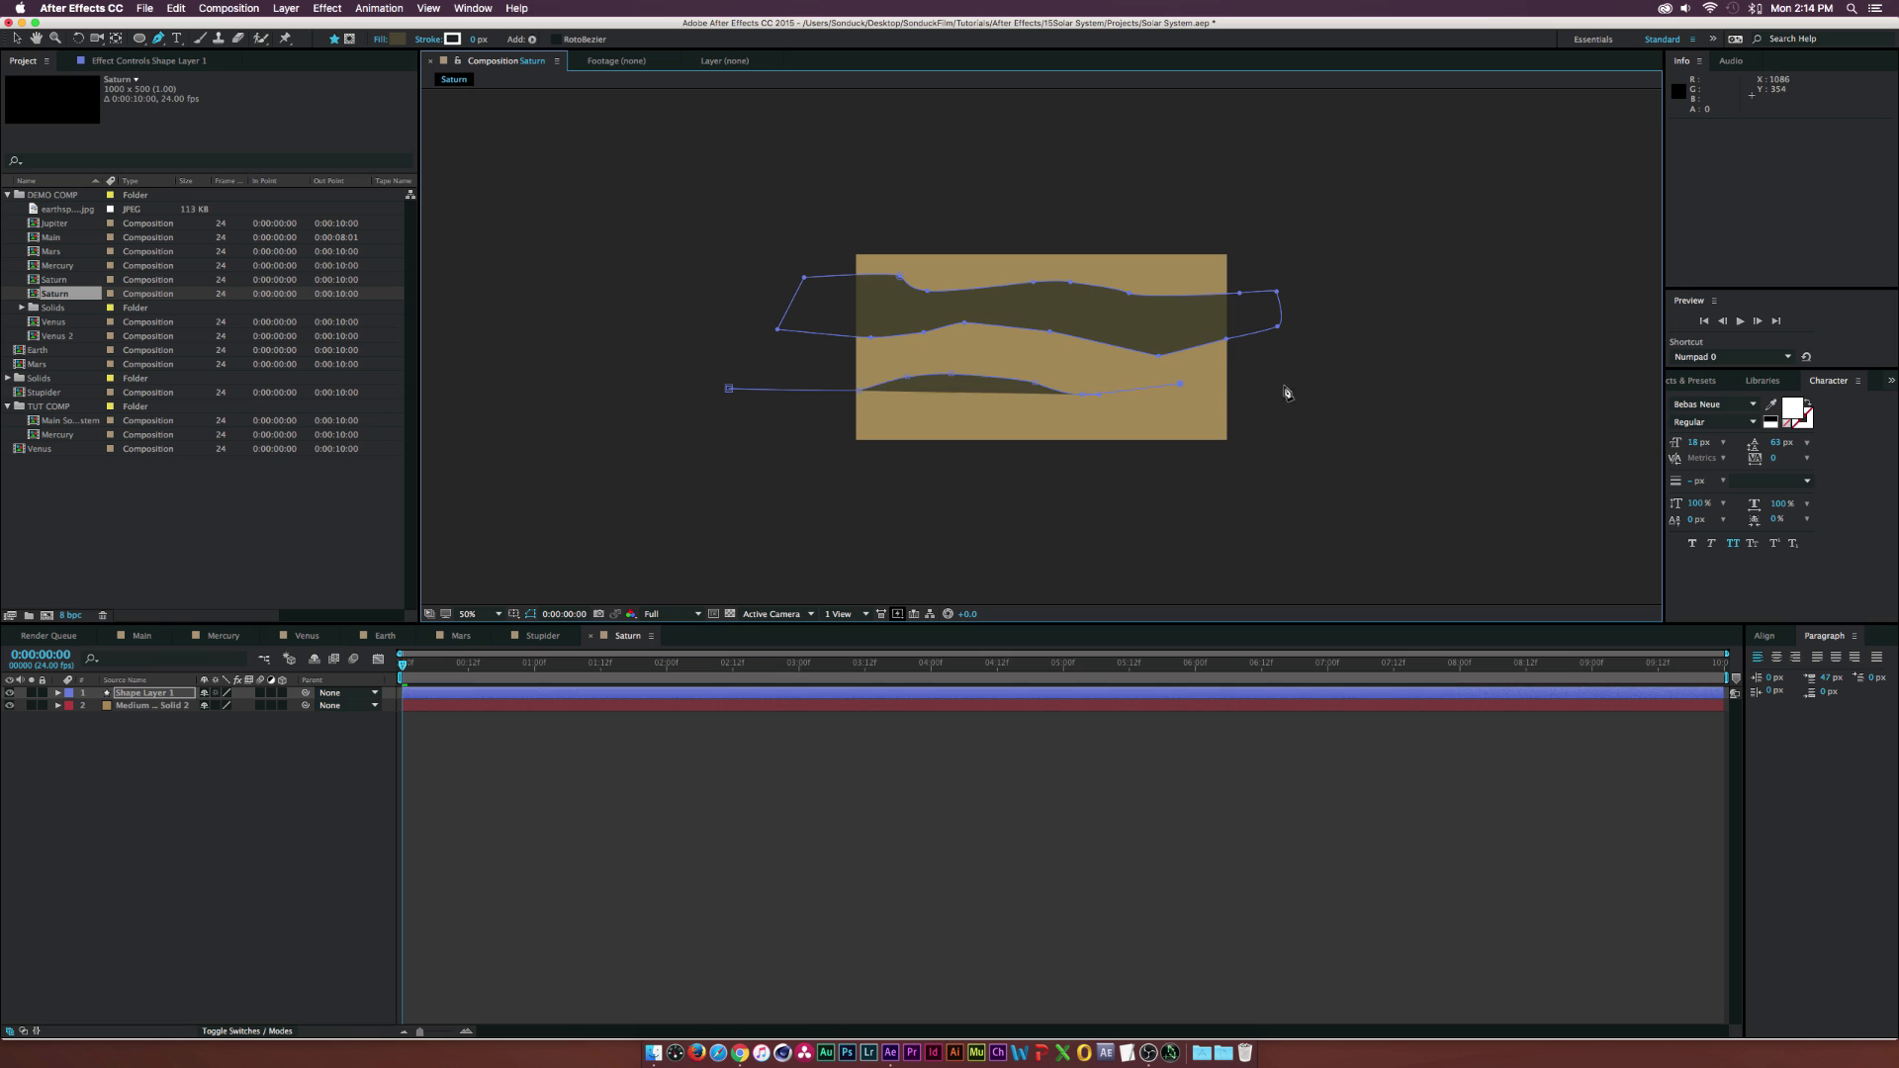
click(1329, 400)
drag(1301, 385, 1195, 423)
click(1322, 426)
click(1268, 431)
click(1157, 425)
drag(1051, 419, 1021, 418)
drag(984, 418, 970, 418)
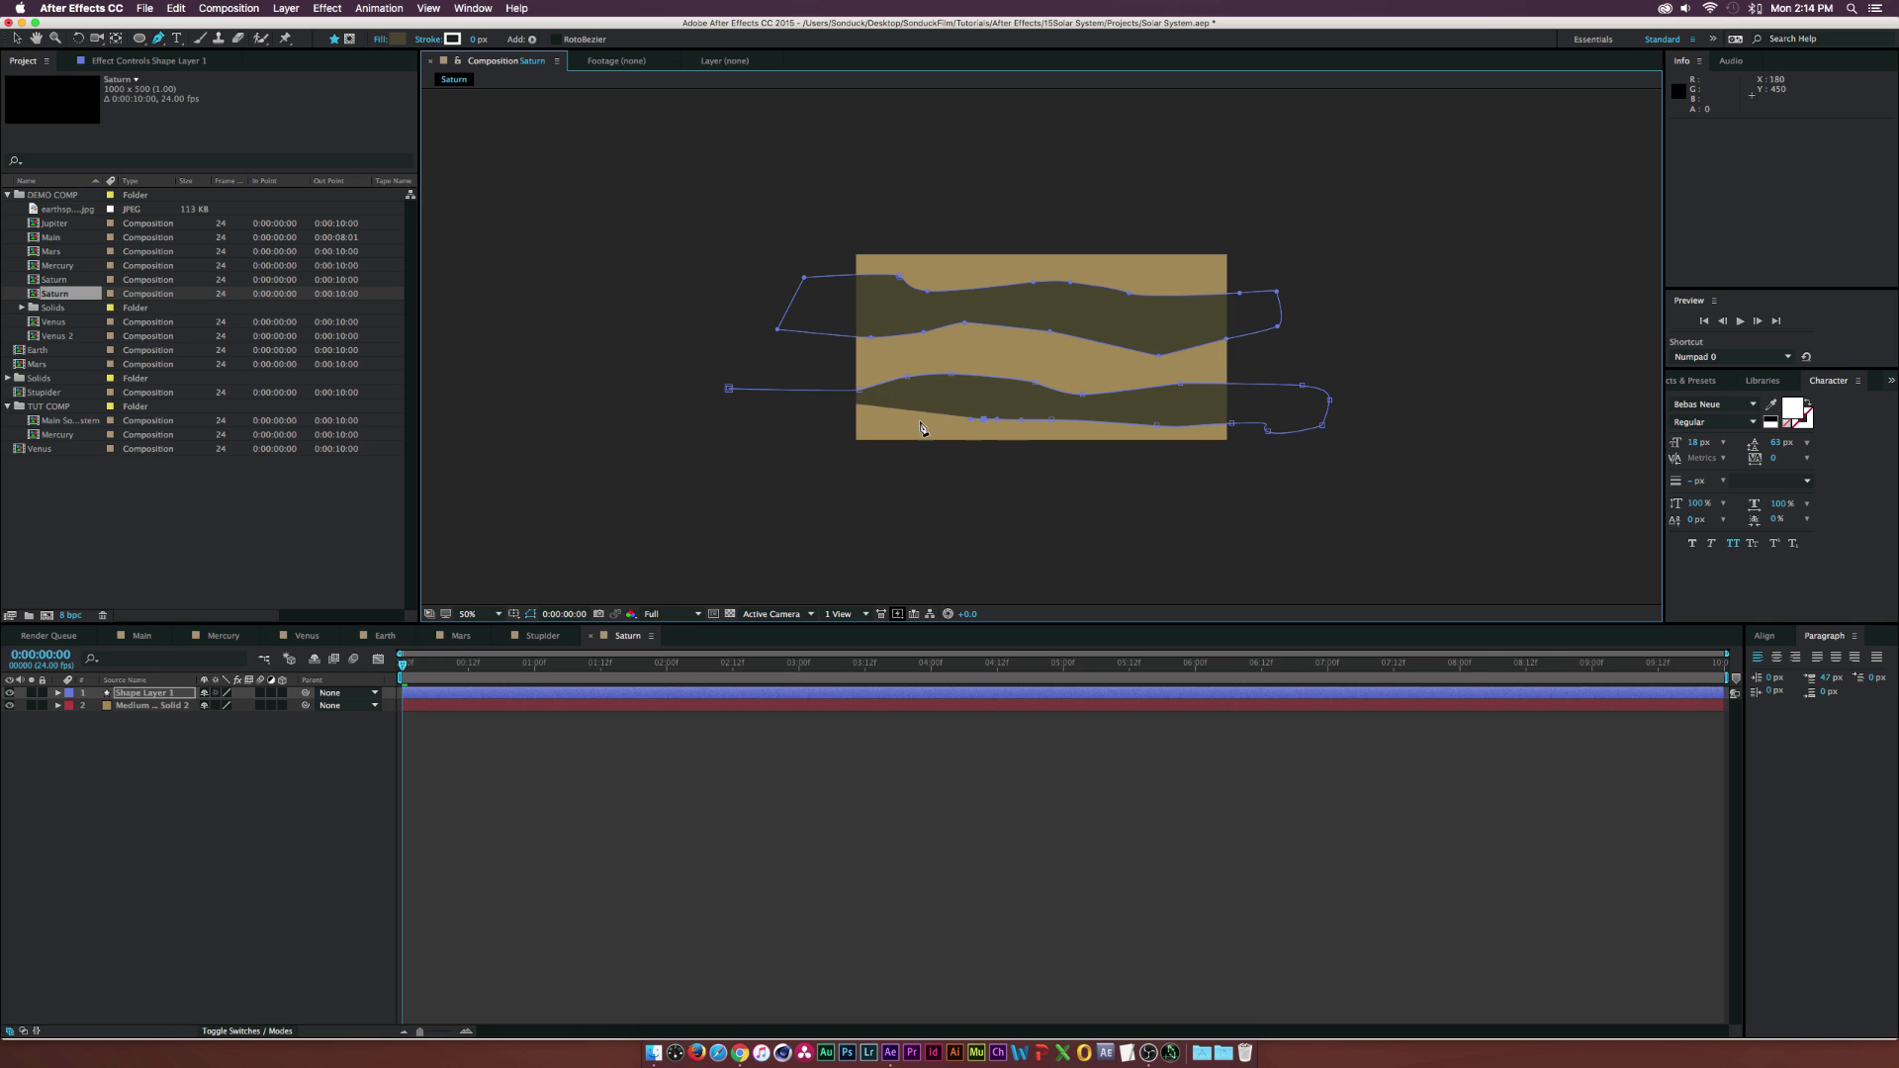
click(923, 419)
click(893, 404)
click(837, 403)
click(765, 412)
click(728, 388)
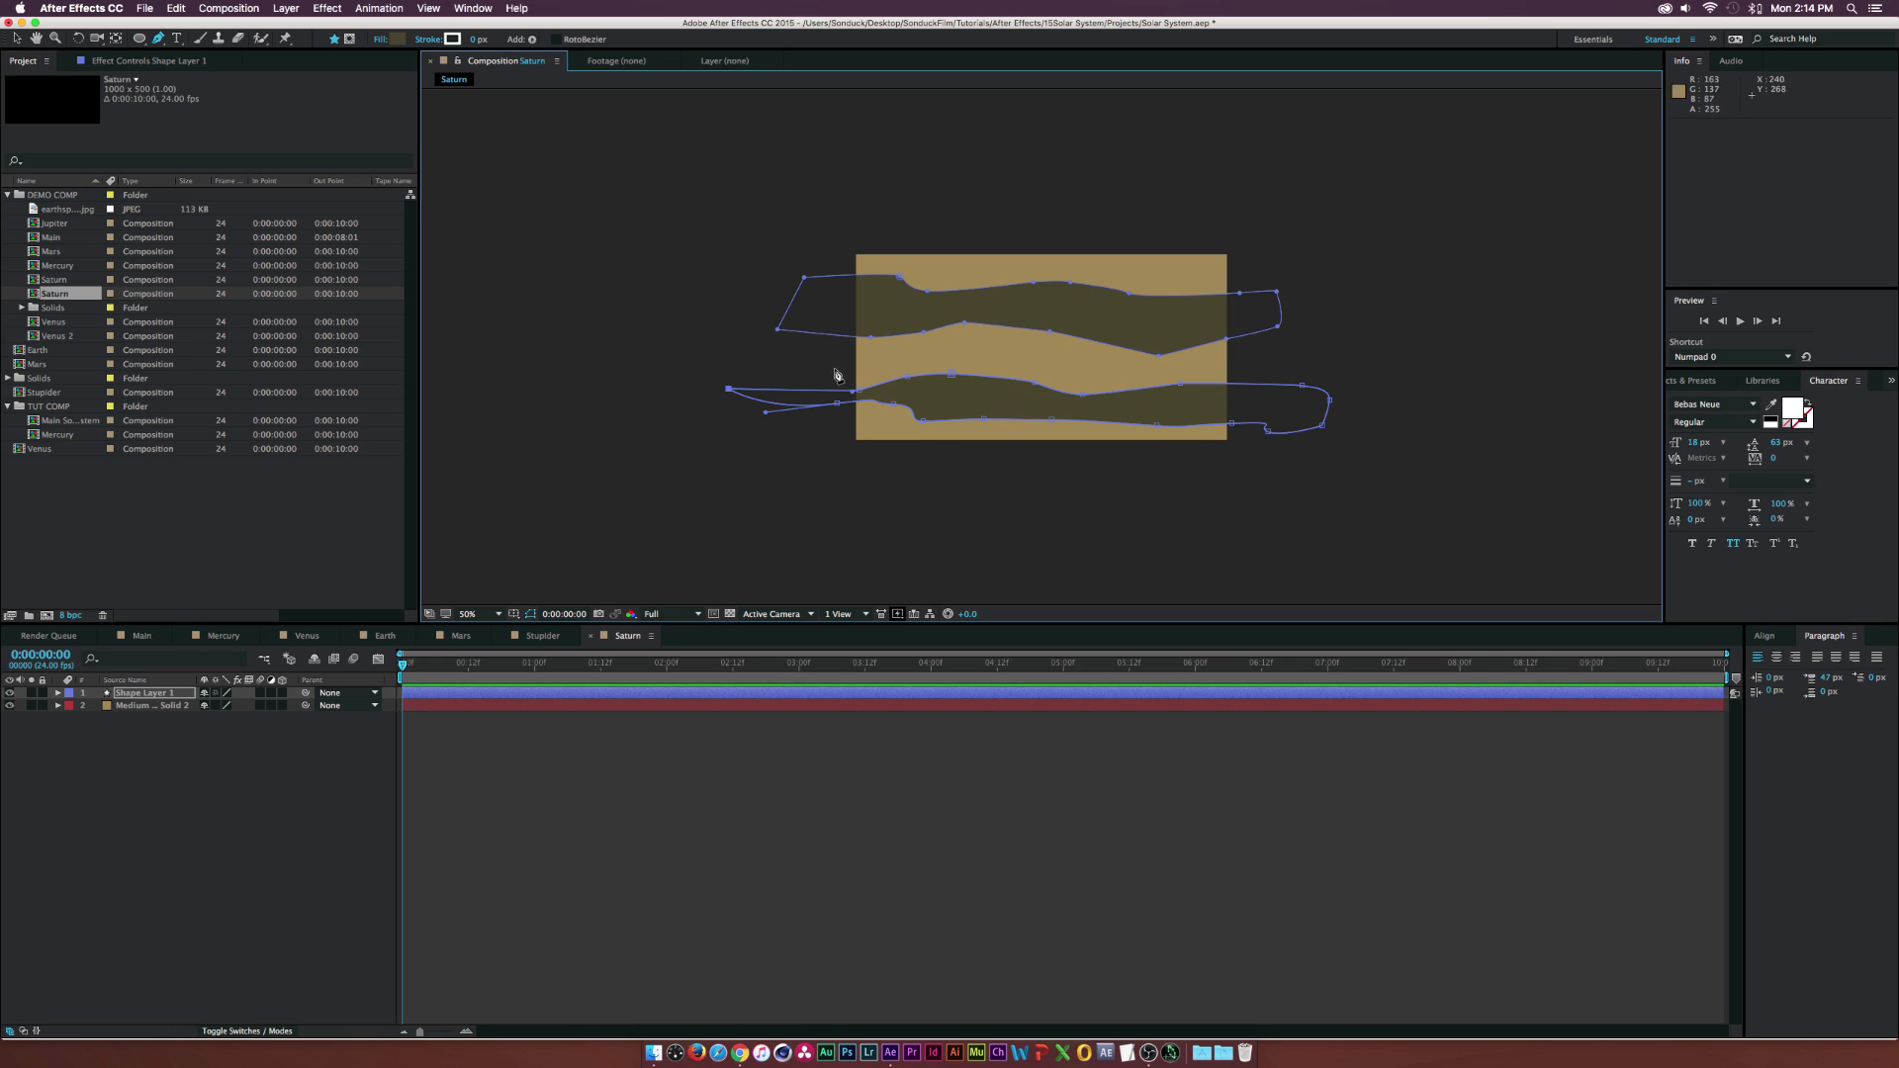
- Add a full-size 1920 × 1080 px solid named BG to the Main Solar System composition
click(386, 708)
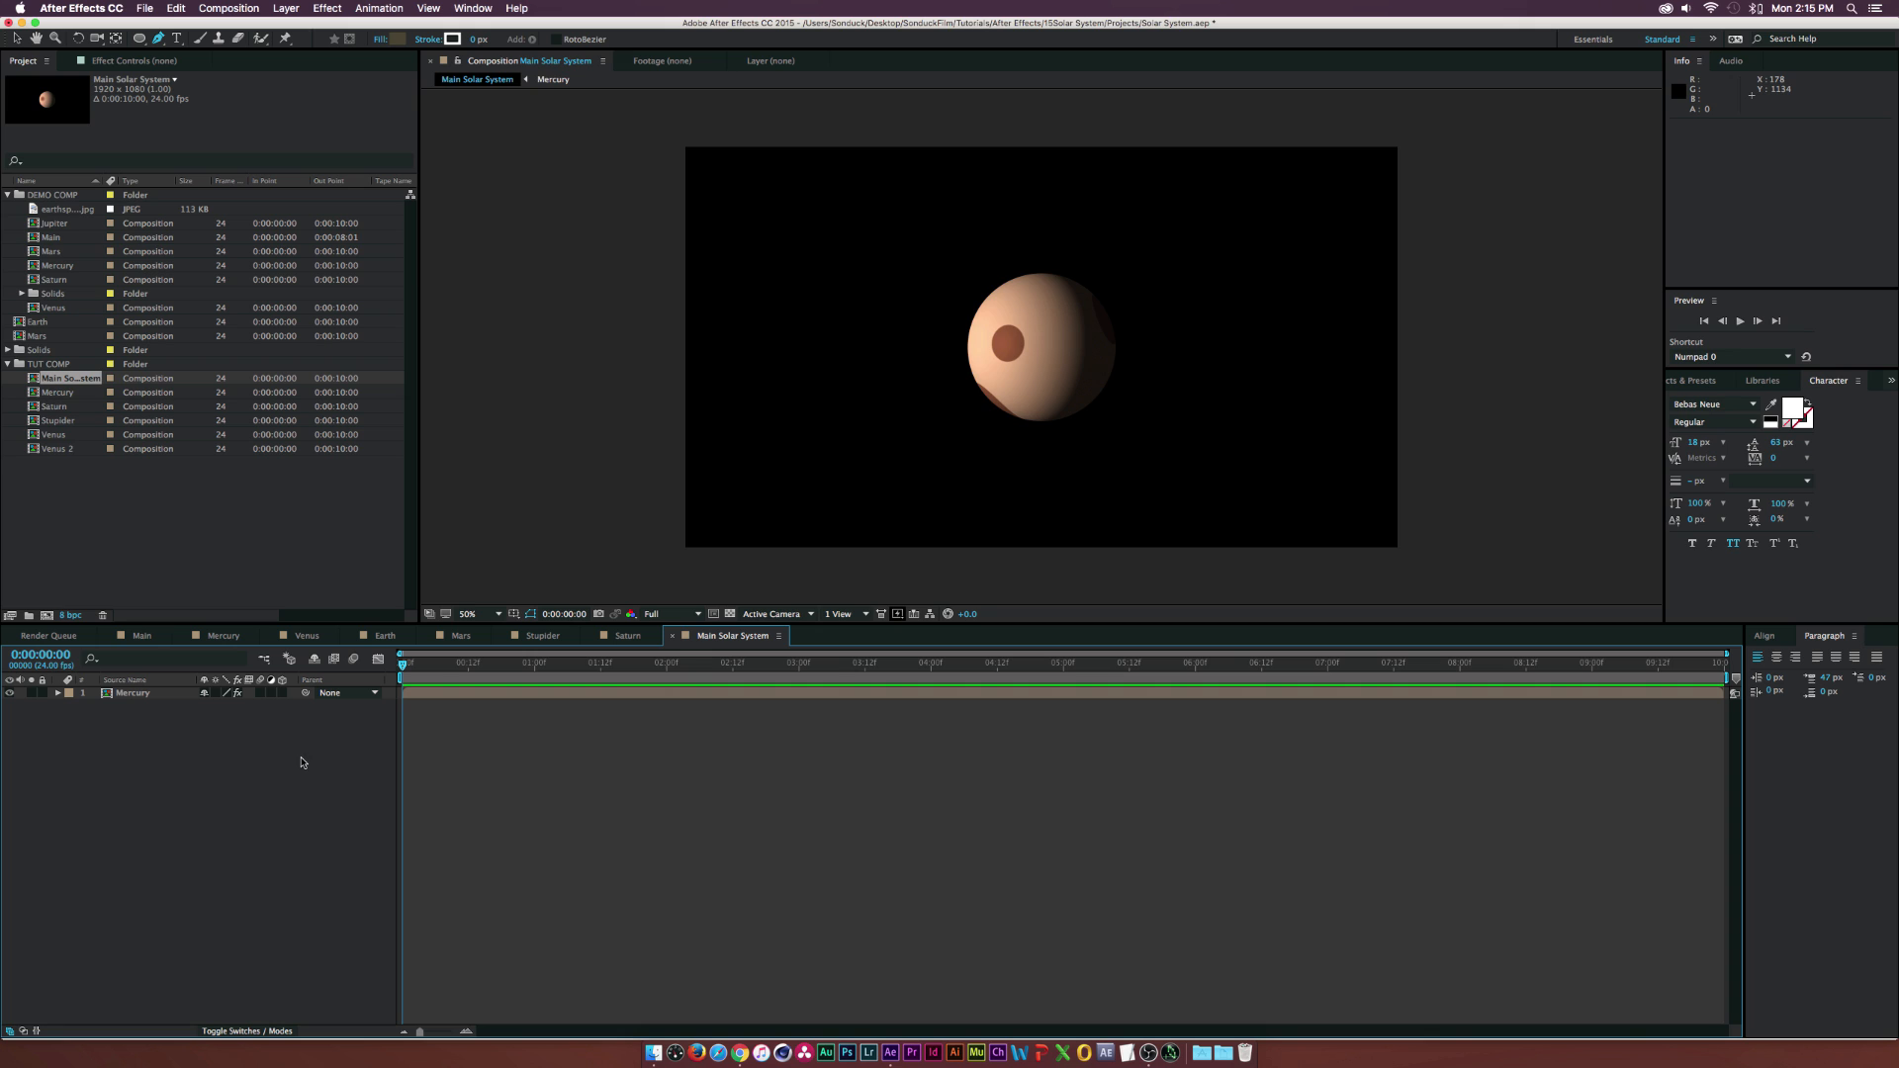
key(super+y)
text(BG)
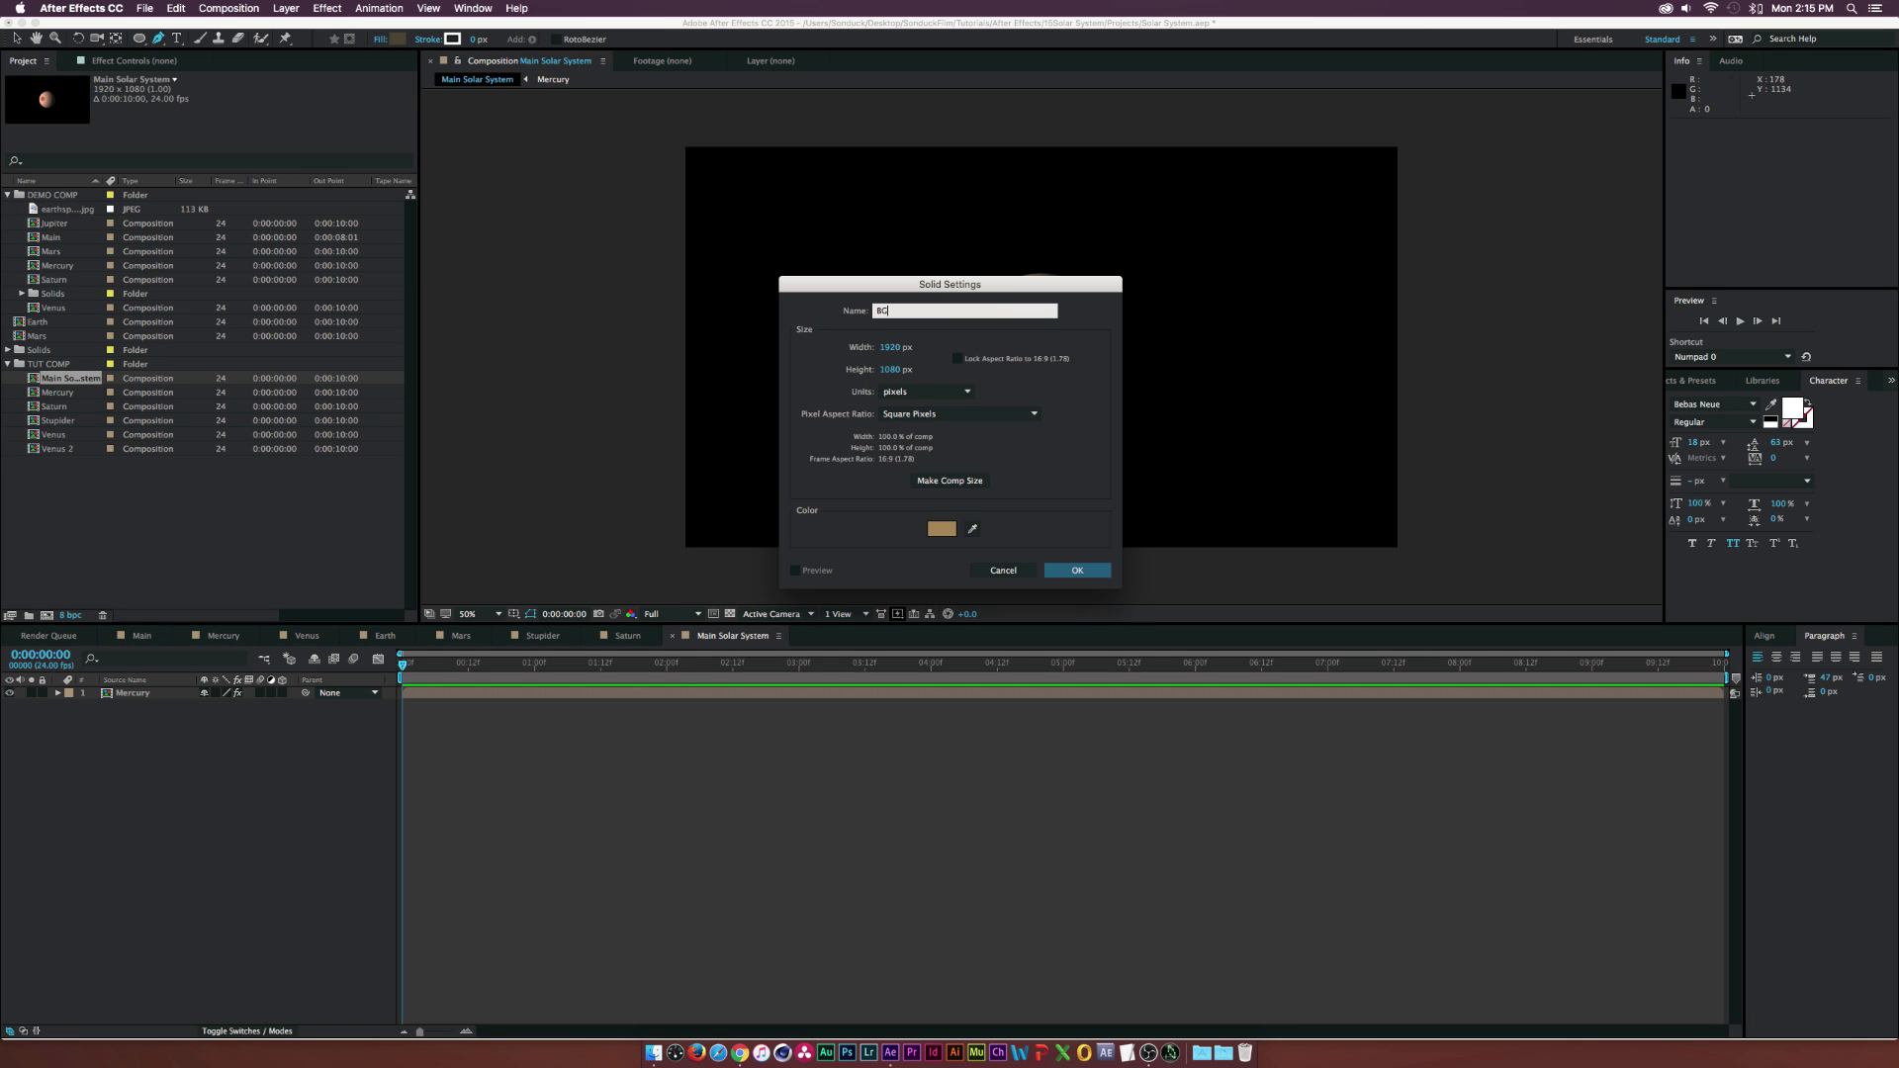
key(Return)
- Apply Gradient Ramp to the BG solid with a Radial Ramp shape and move the ramp's start point to the frame's centre
click(327, 7)
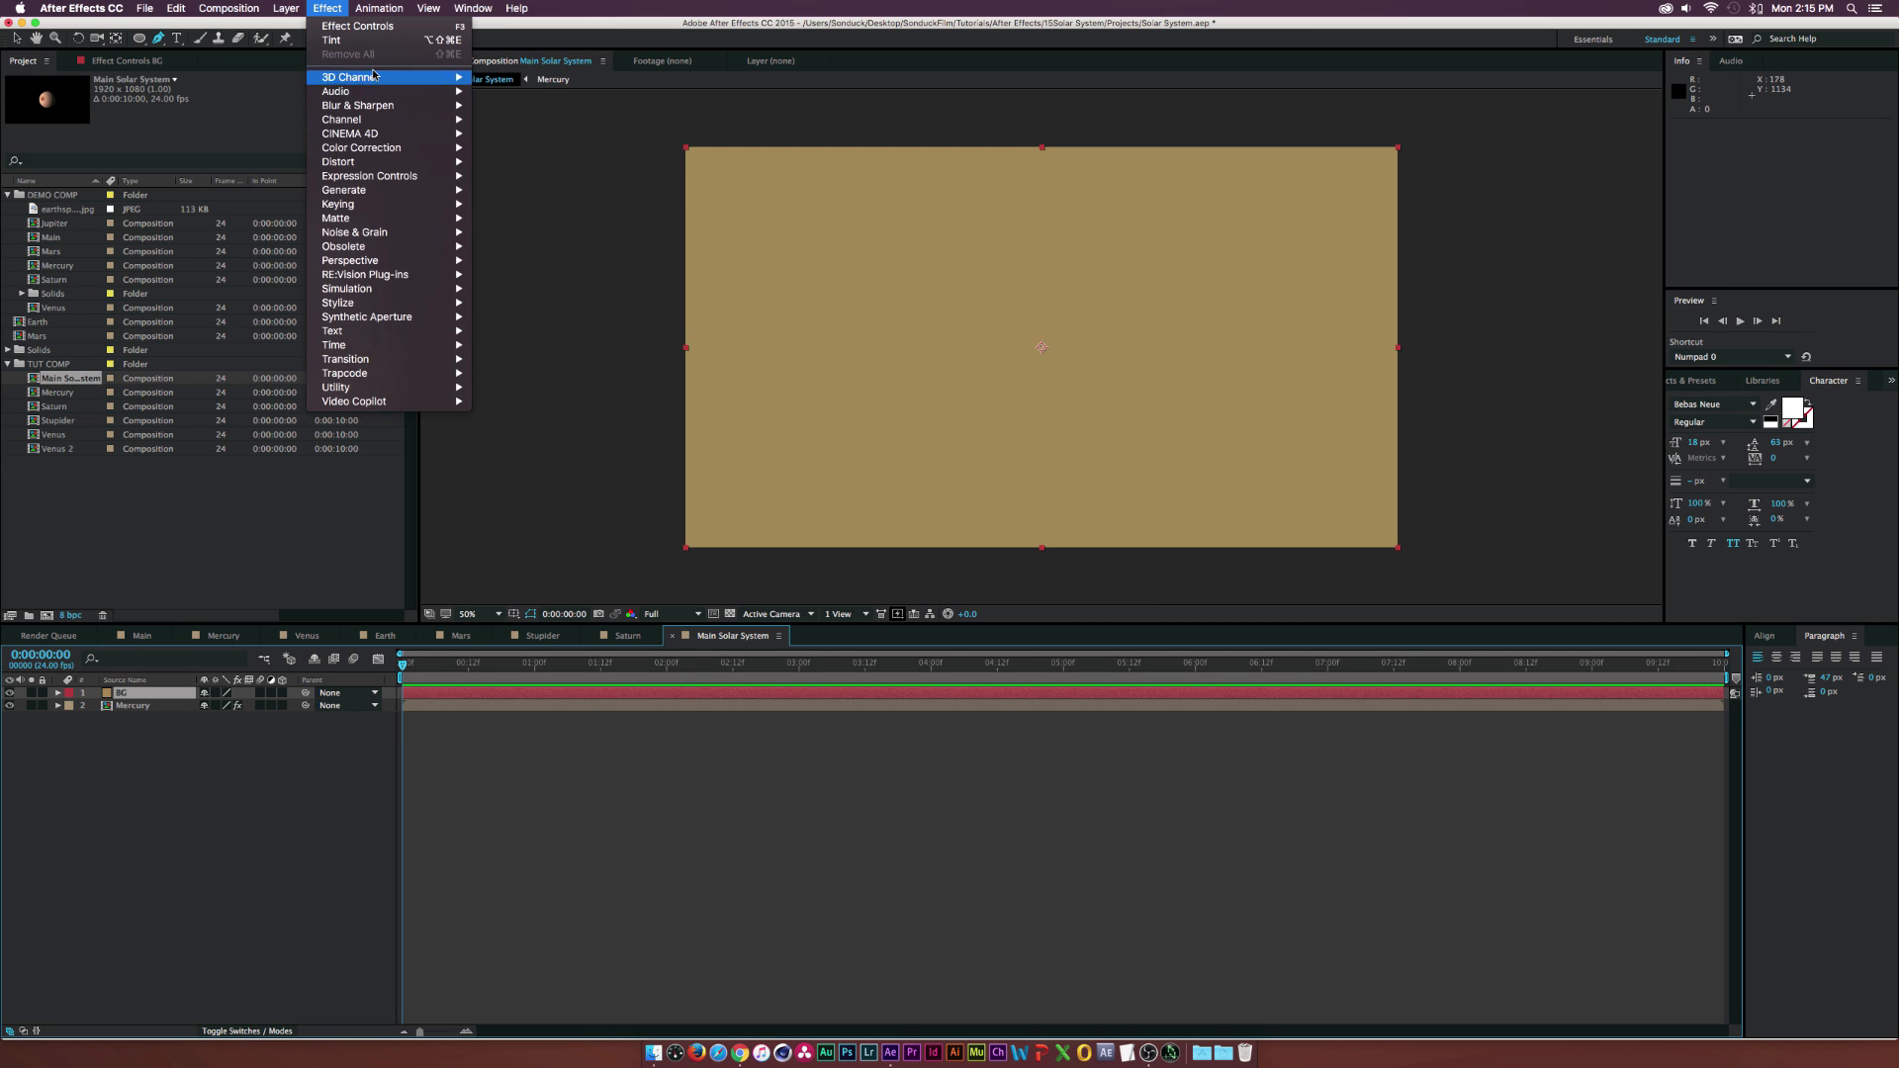
mouse_move(396, 190)
click(529, 432)
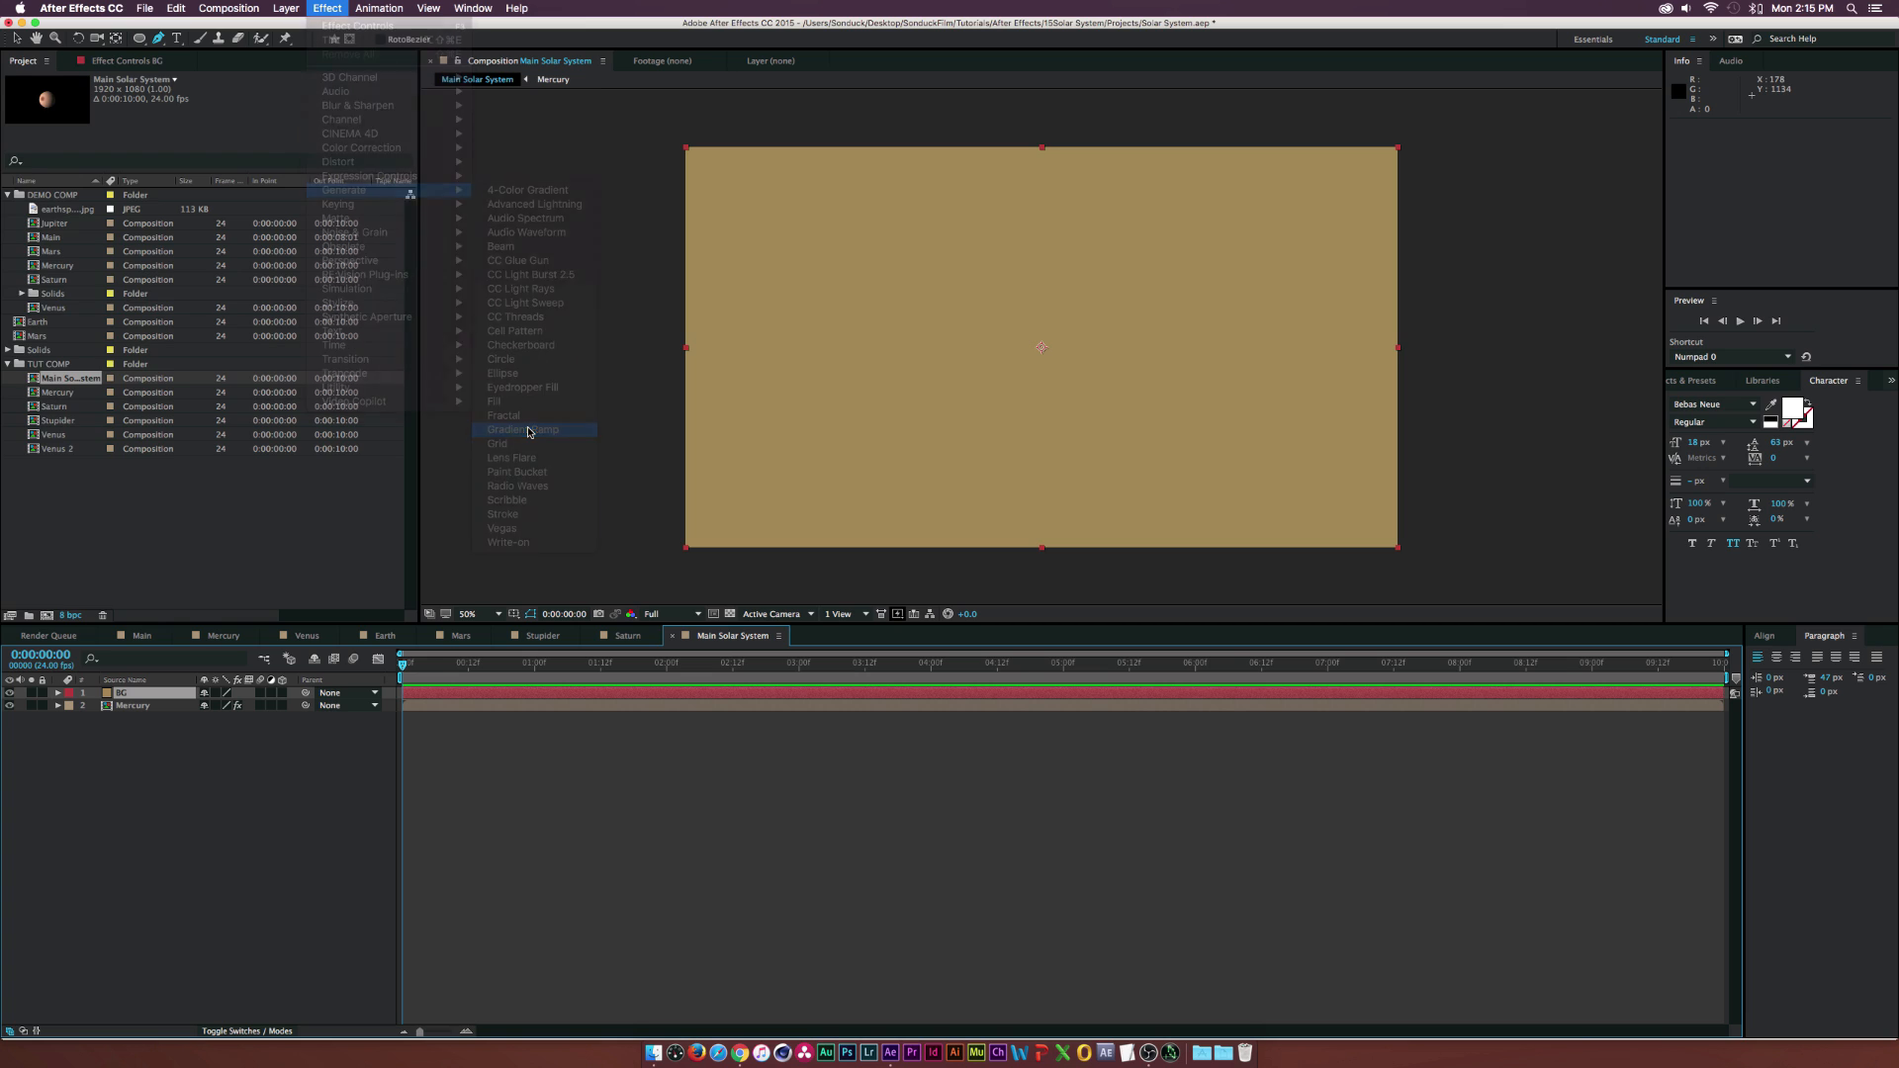
click(265, 155)
click(259, 185)
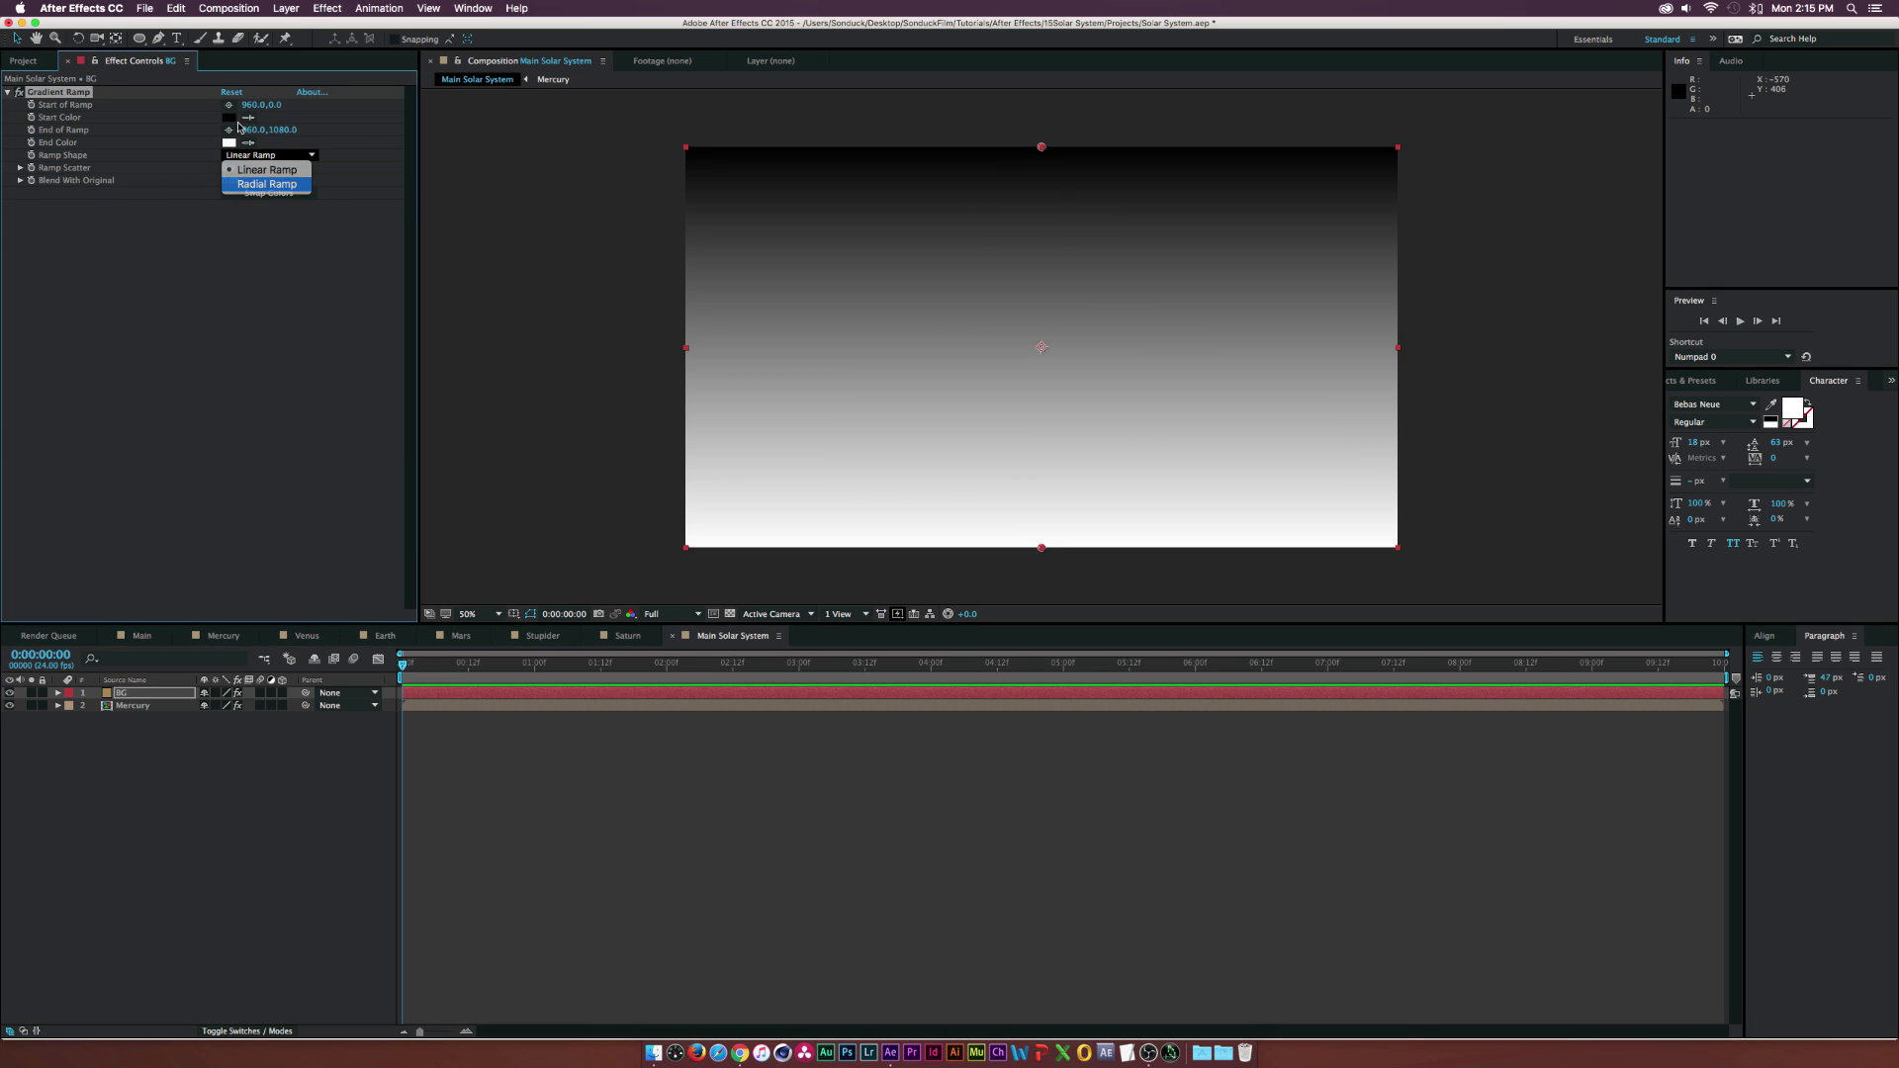
drag(1042, 146, 1041, 347)
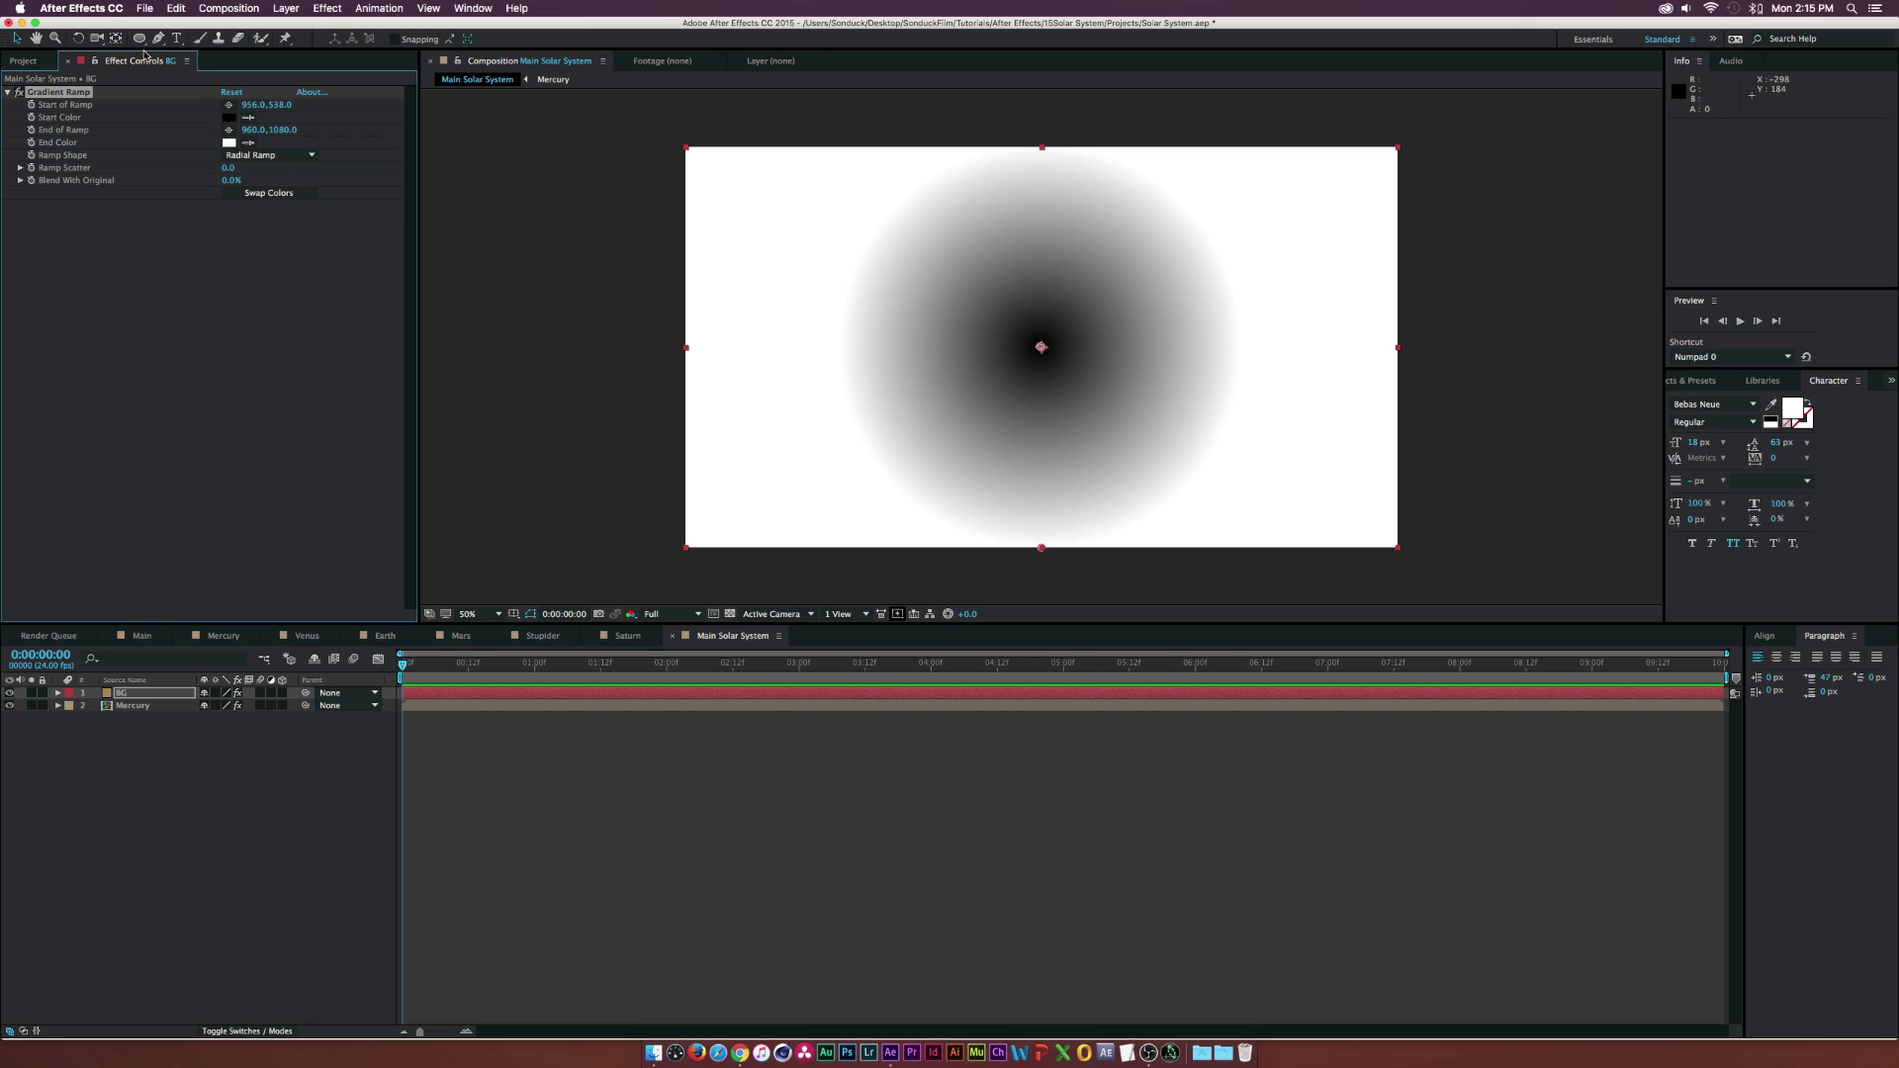
- Set the Gradient Ramp's start colour to dark blue 0E5784
click(228, 118)
drag(733, 281, 733, 289)
drag(653, 226, 696, 303)
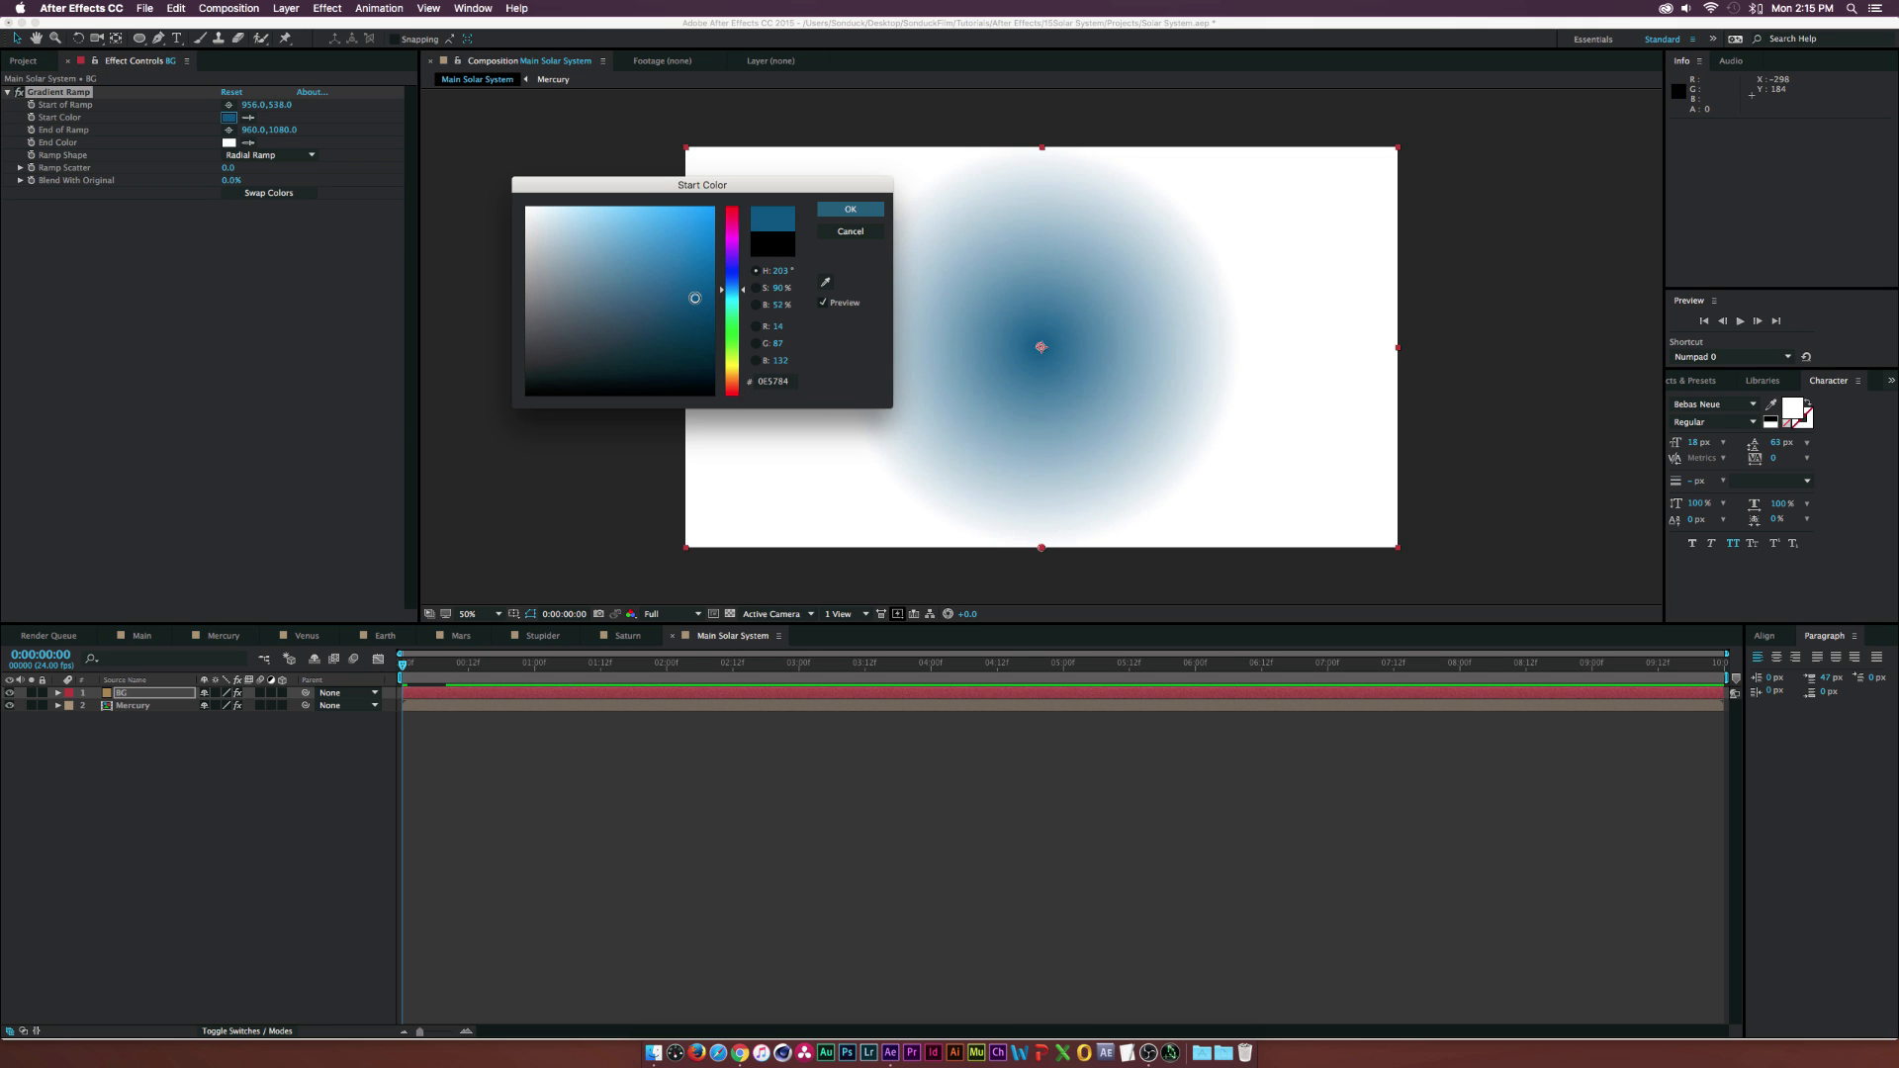
click(850, 208)
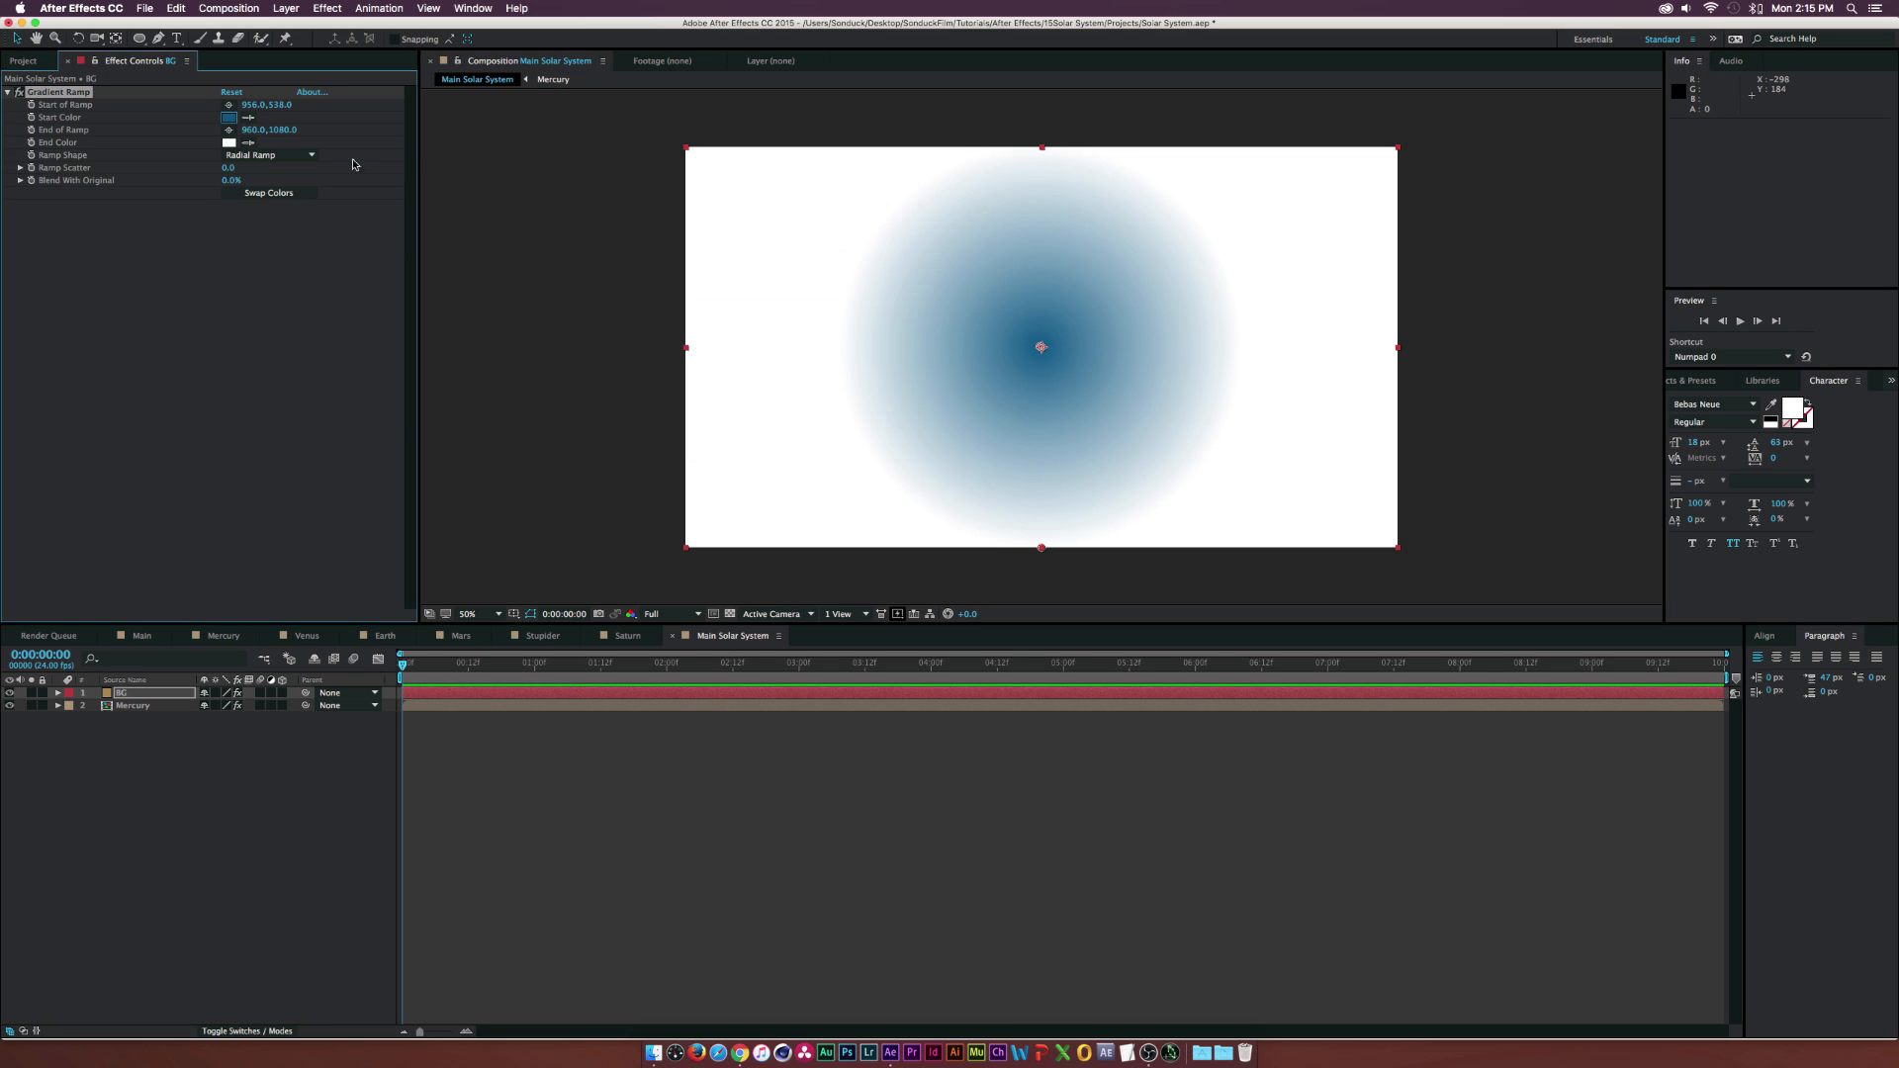
- Set the Gradient Ramp's end colour to dark navy 052042
click(229, 143)
click(733, 284)
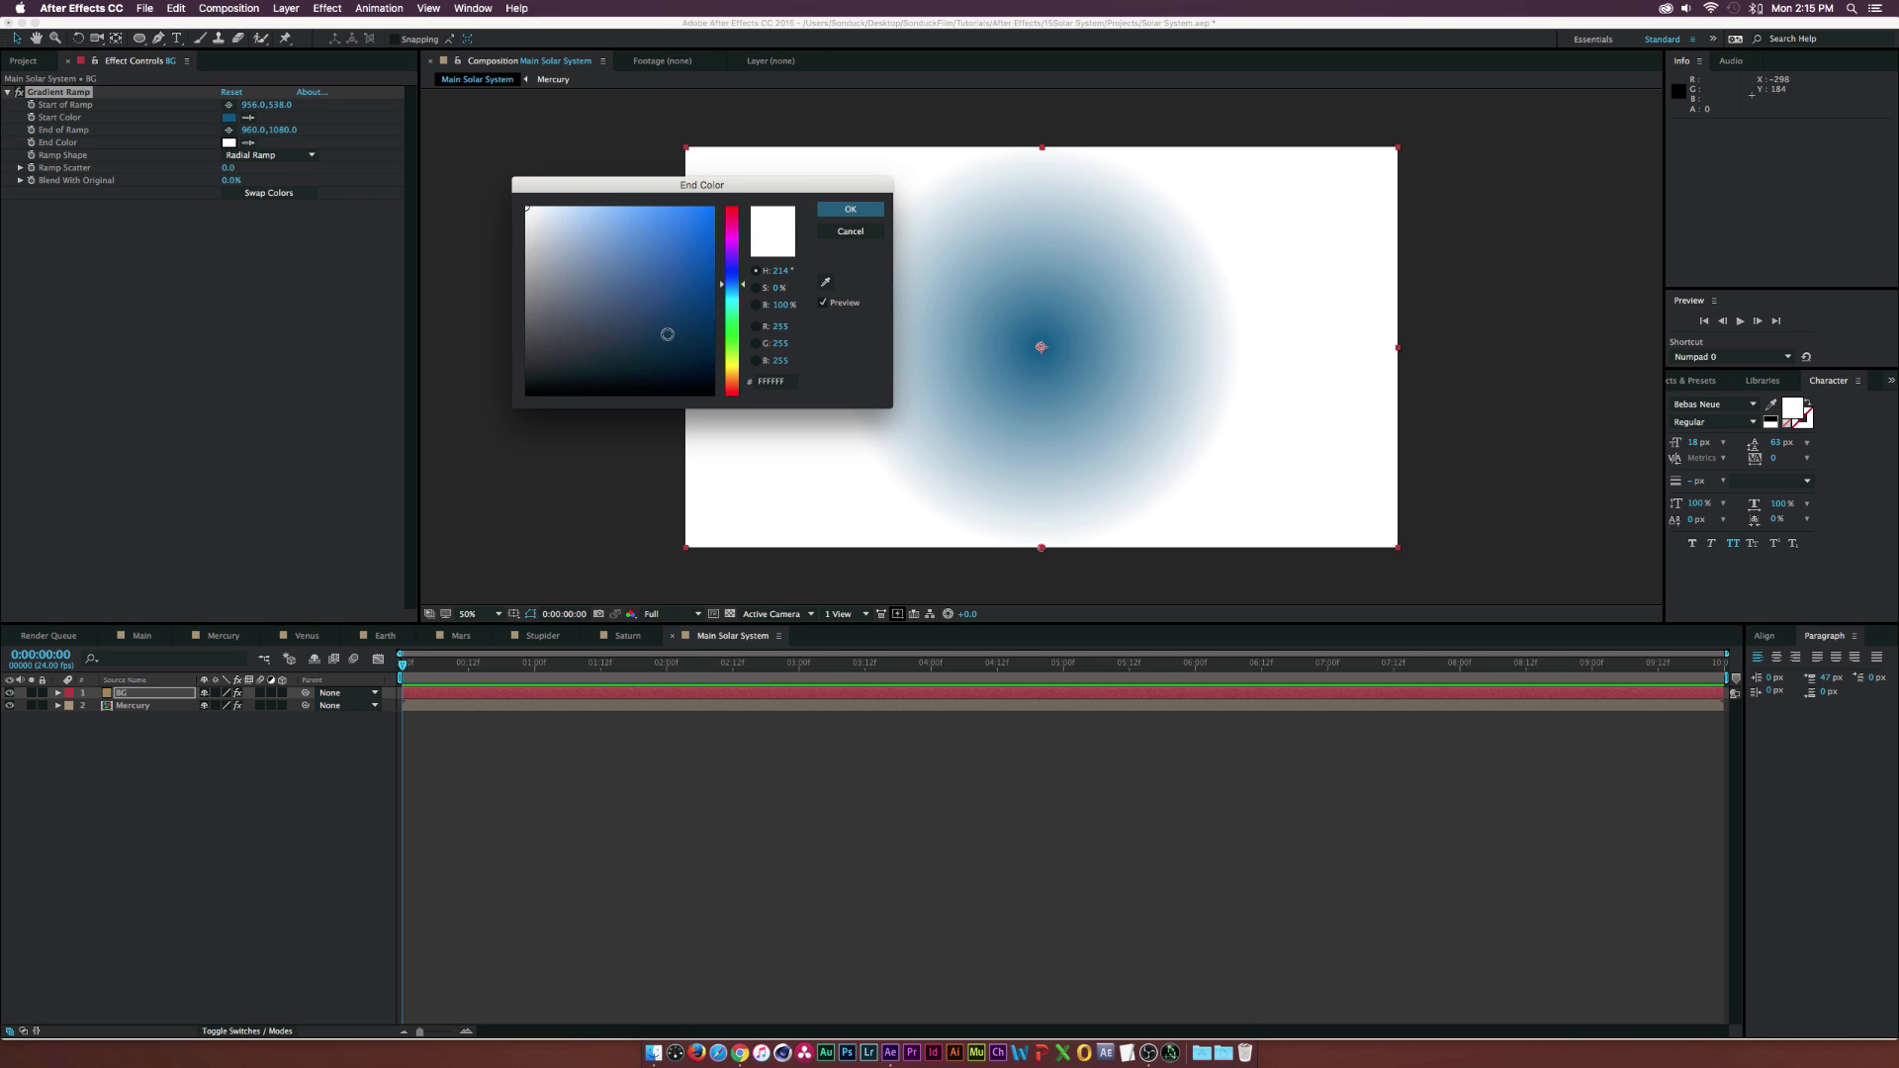
drag(666, 330, 699, 350)
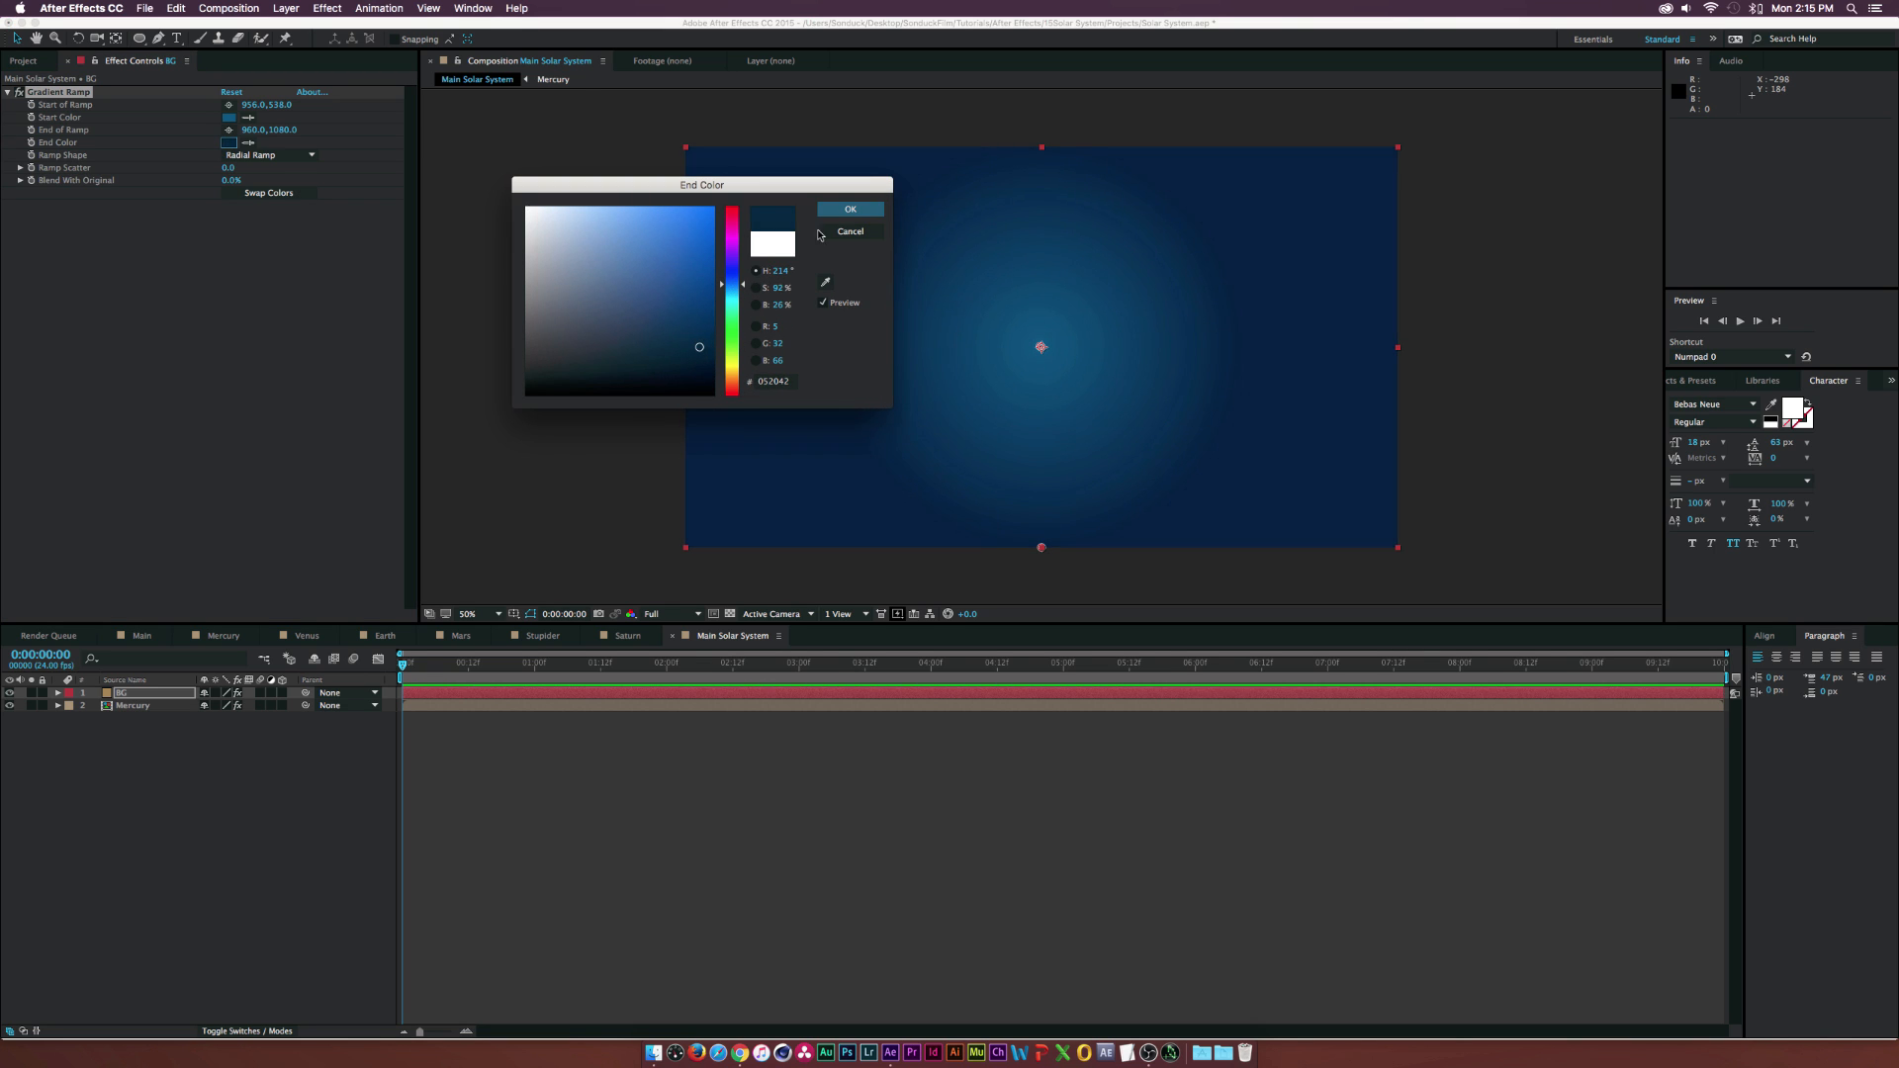
click(849, 208)
- Move the BG ramp's end point far below the frame to 960, 2200 and increase the Ramp Scatter to above 200
scroll(1036, 350, down, 6)
drag(1042, 373, 1042, 426)
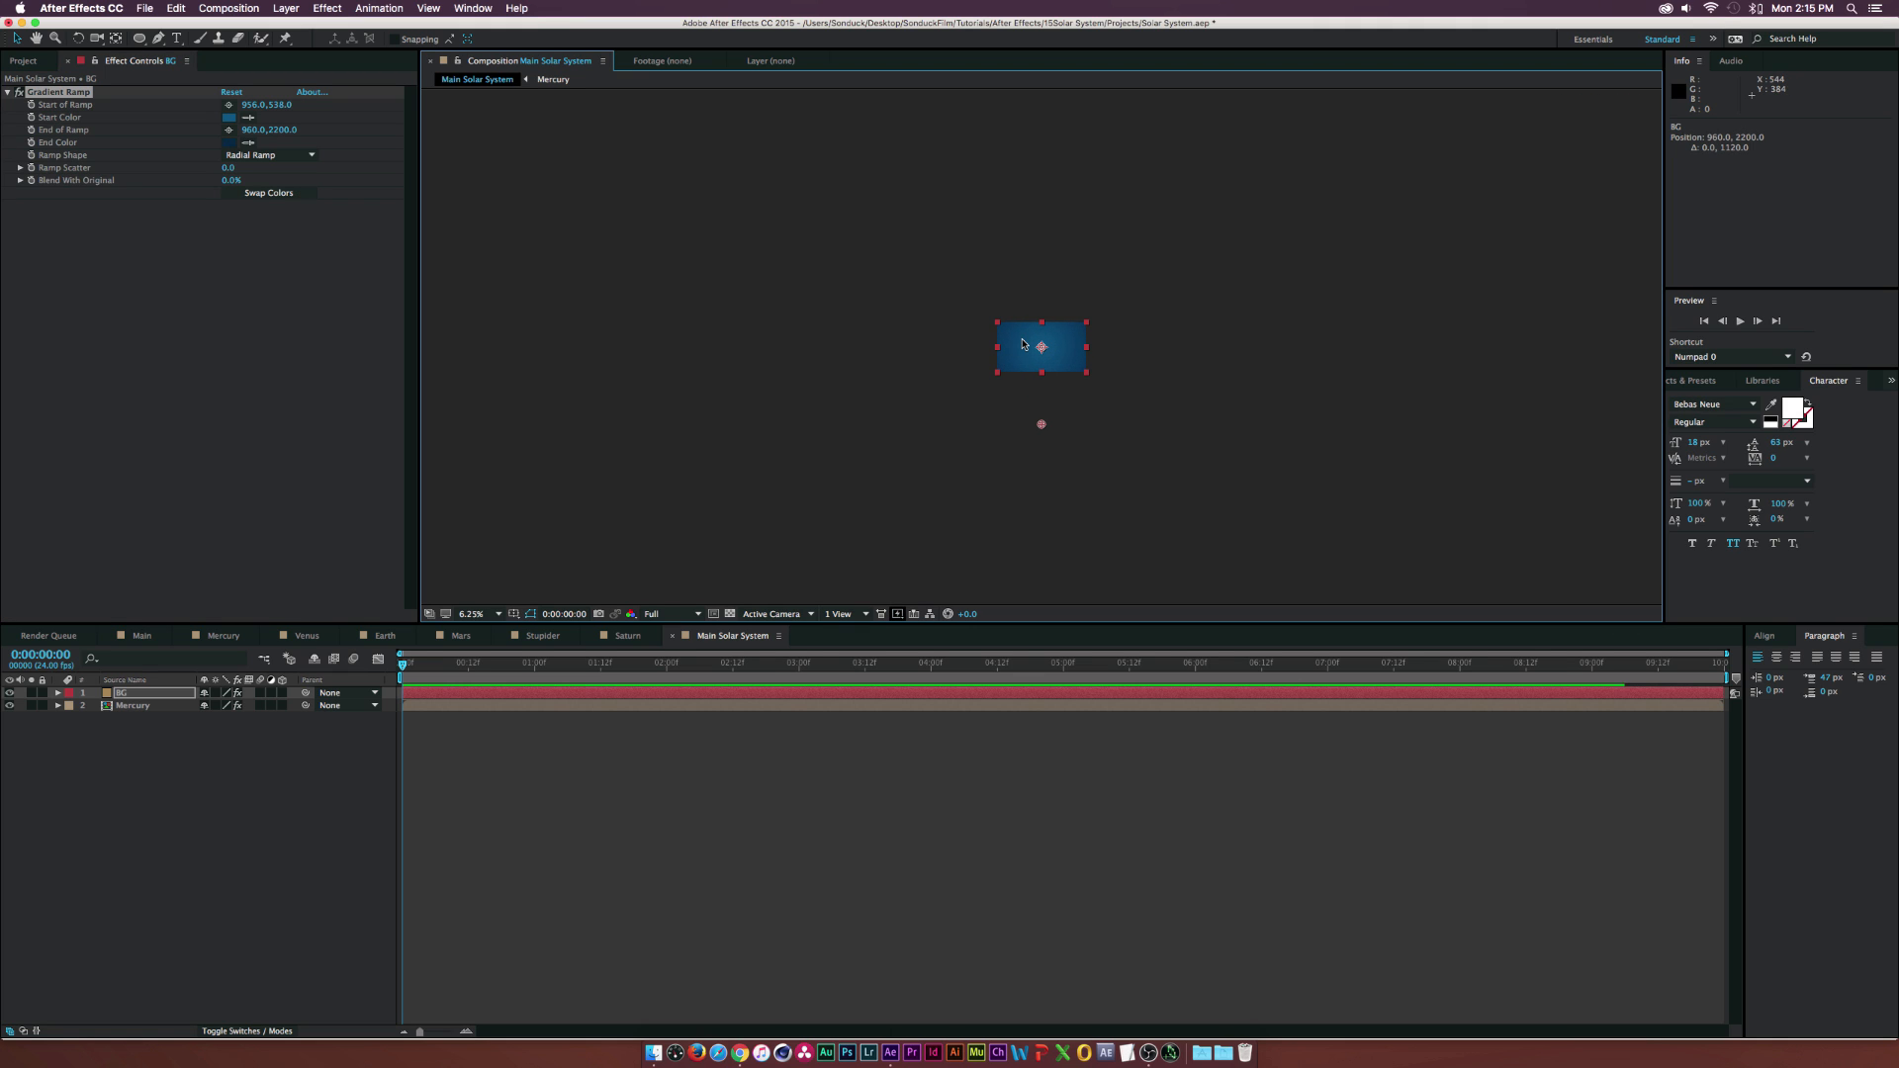
scroll(1041, 427, up, 6)
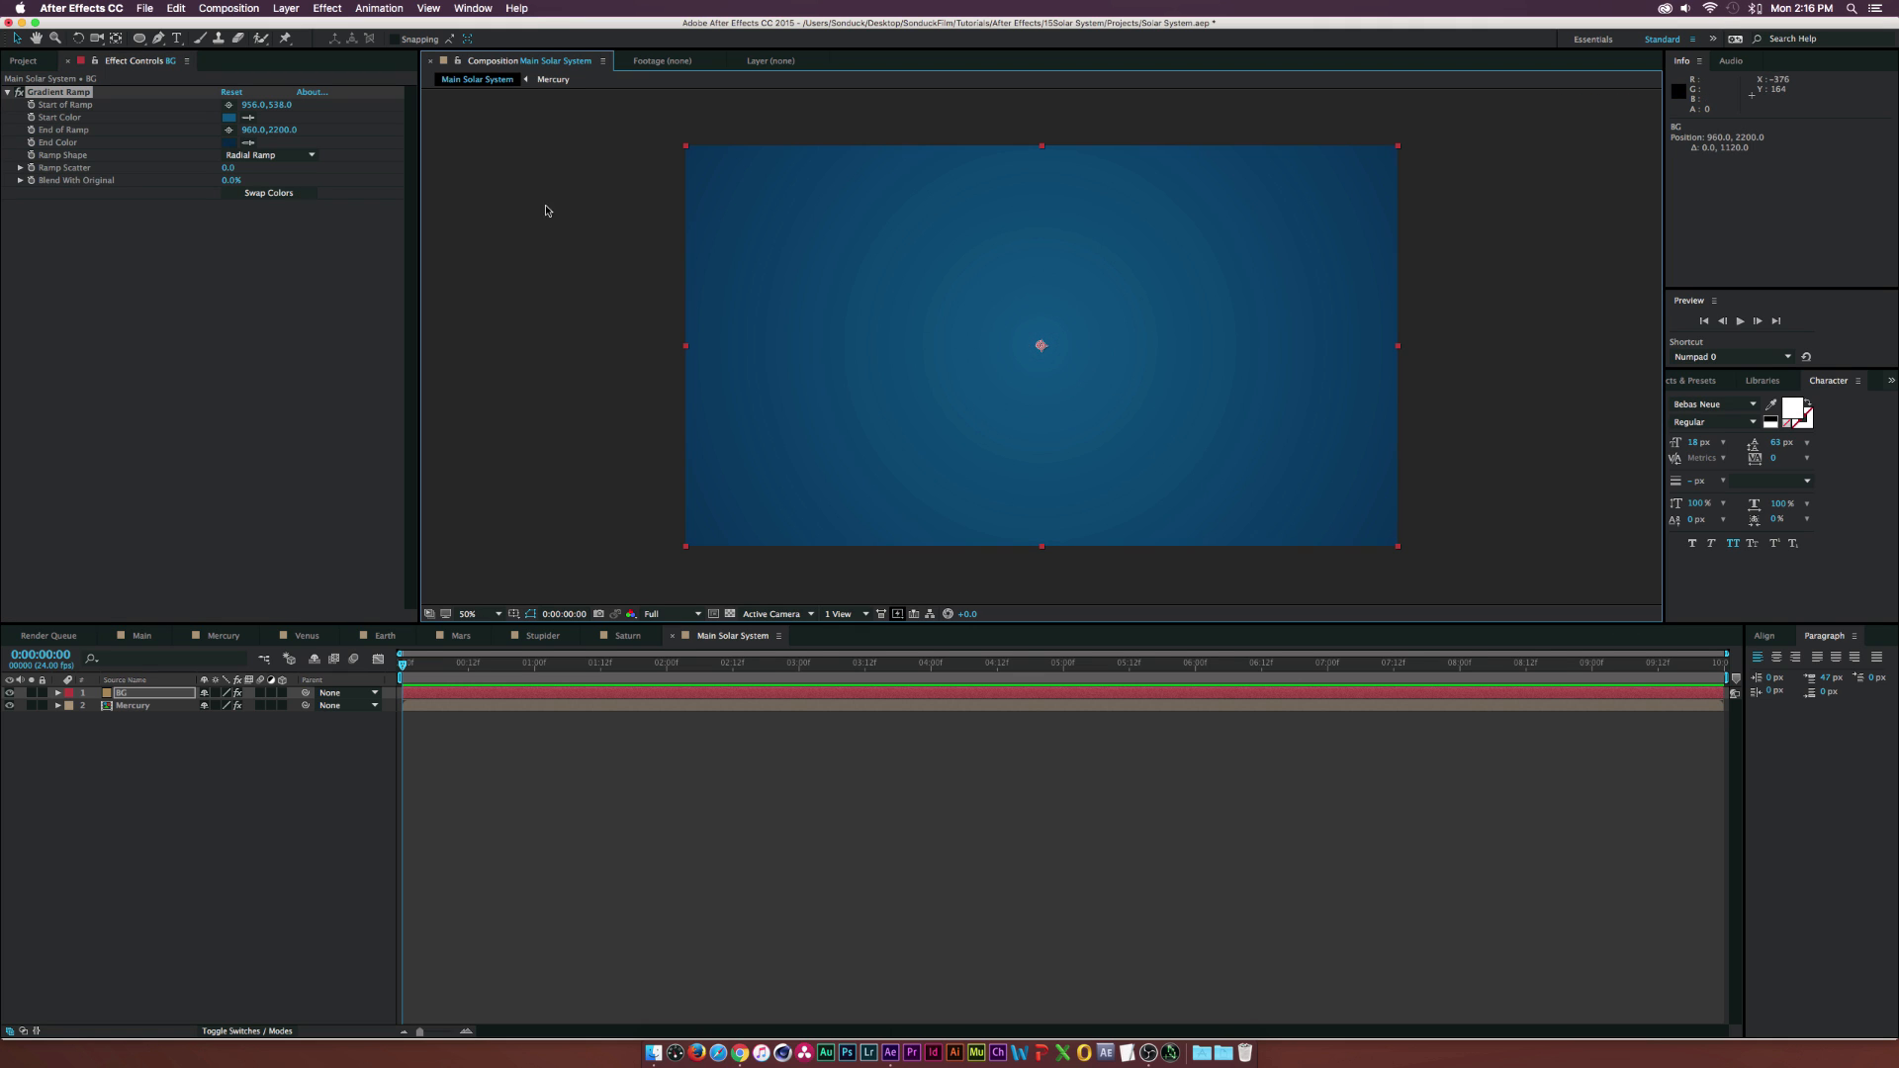
drag(225, 169, 452, 178)
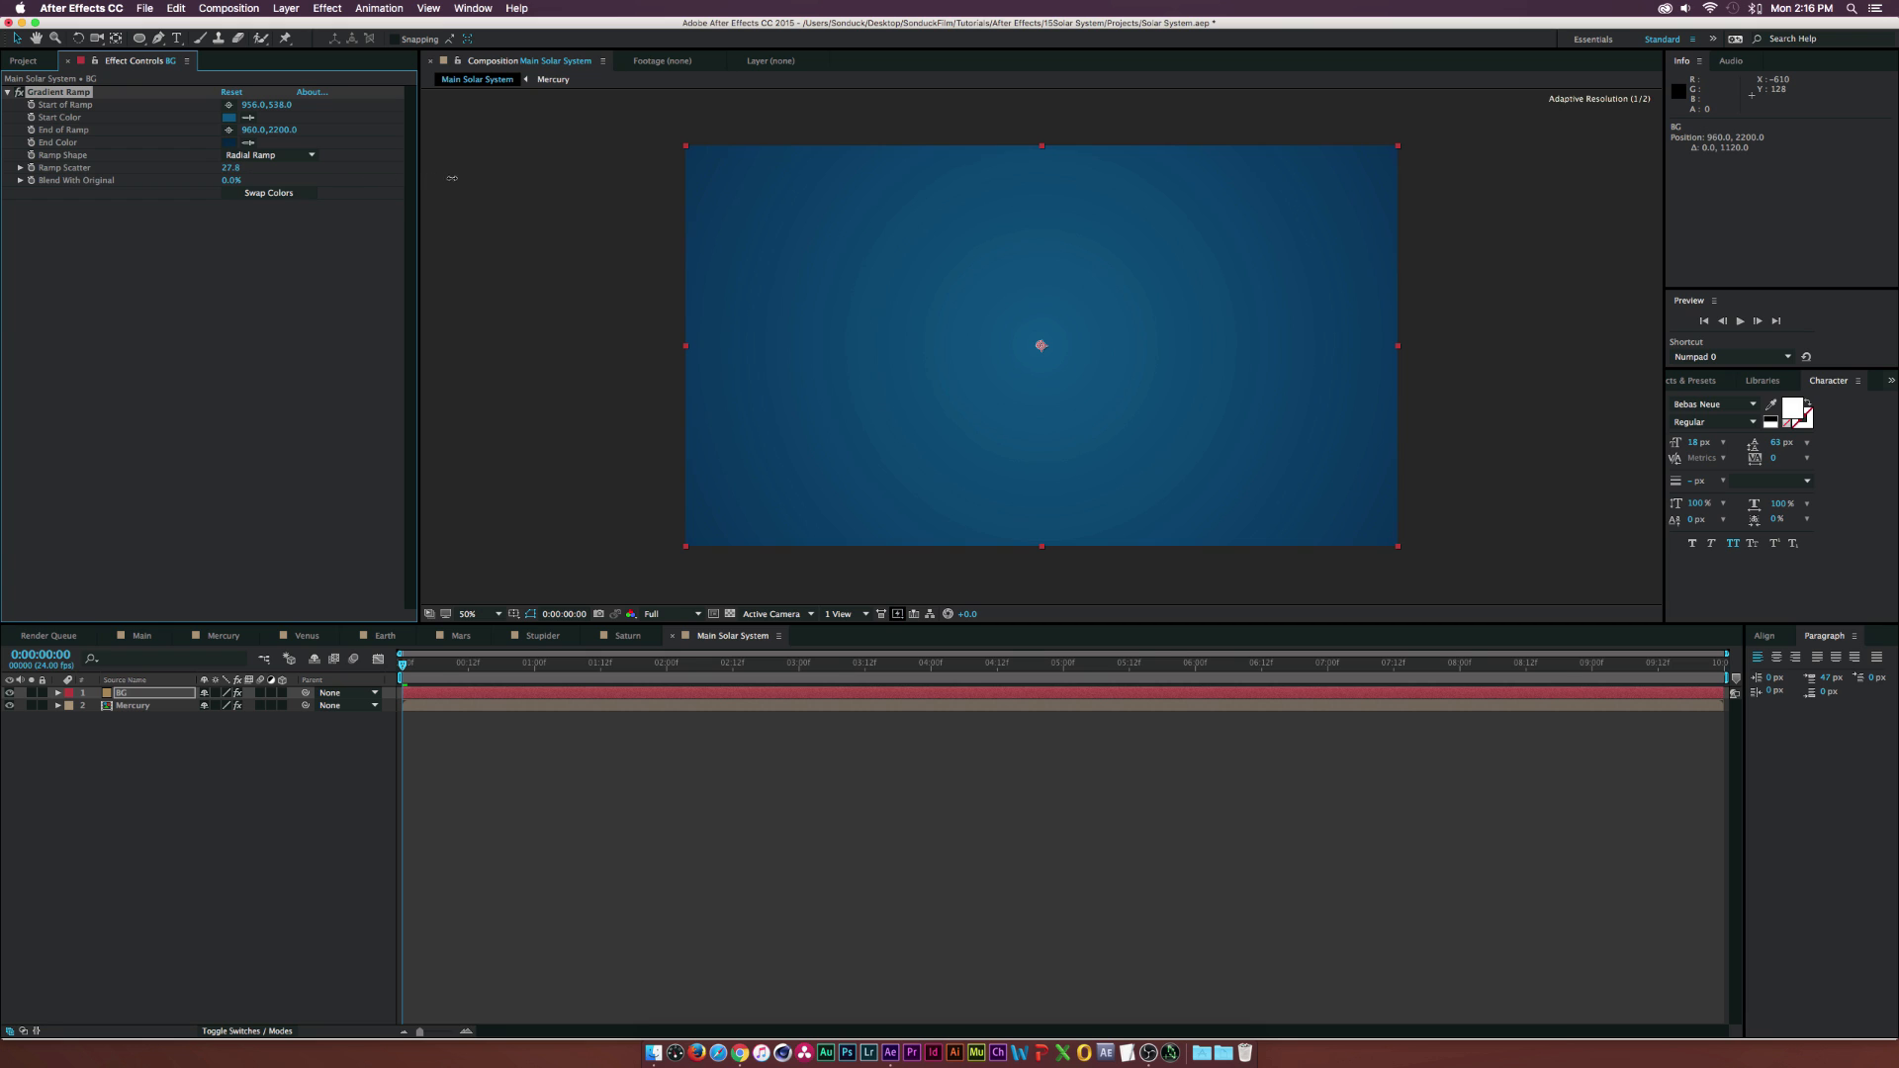
drag(672, 178, 668, 178)
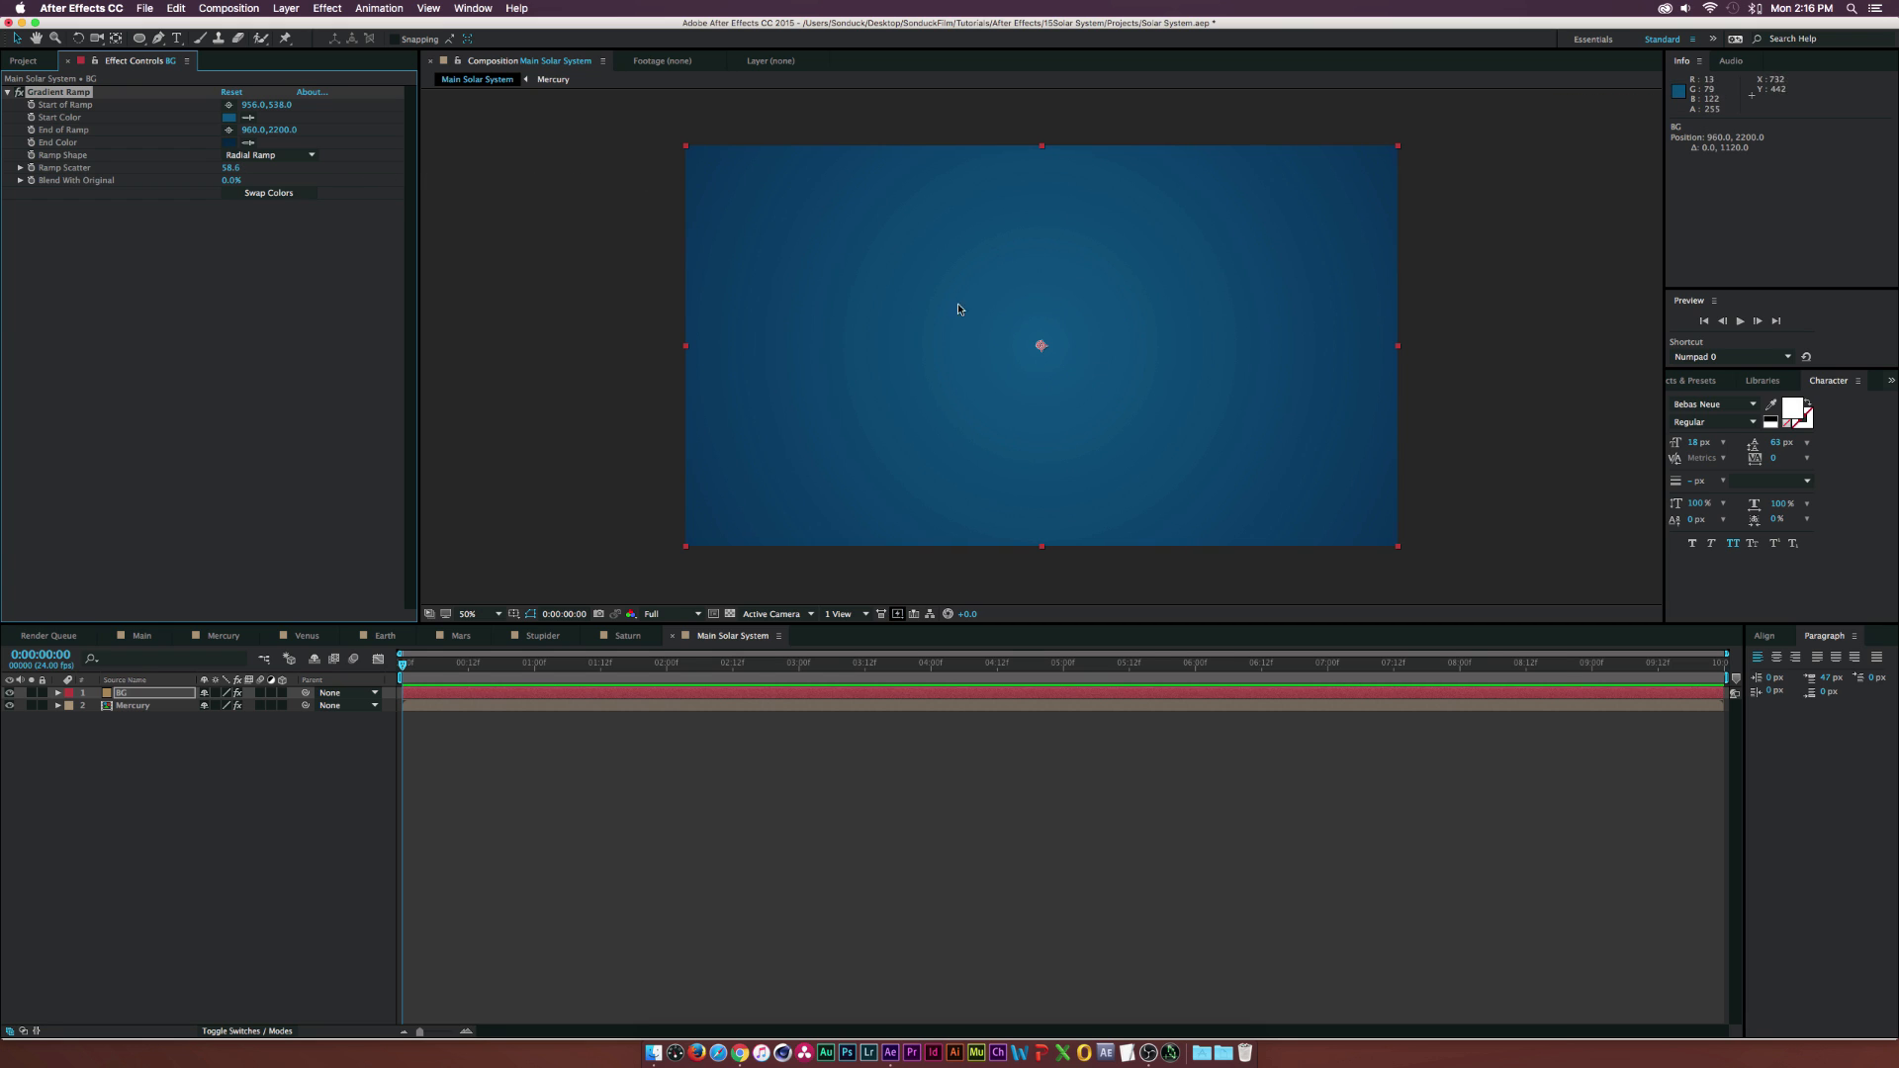
drag(221, 172, 1088, 367)
- Place the Mercury layer above BG in the layer stack and hide Mercury
click(132, 704)
drag(130, 697, 132, 690)
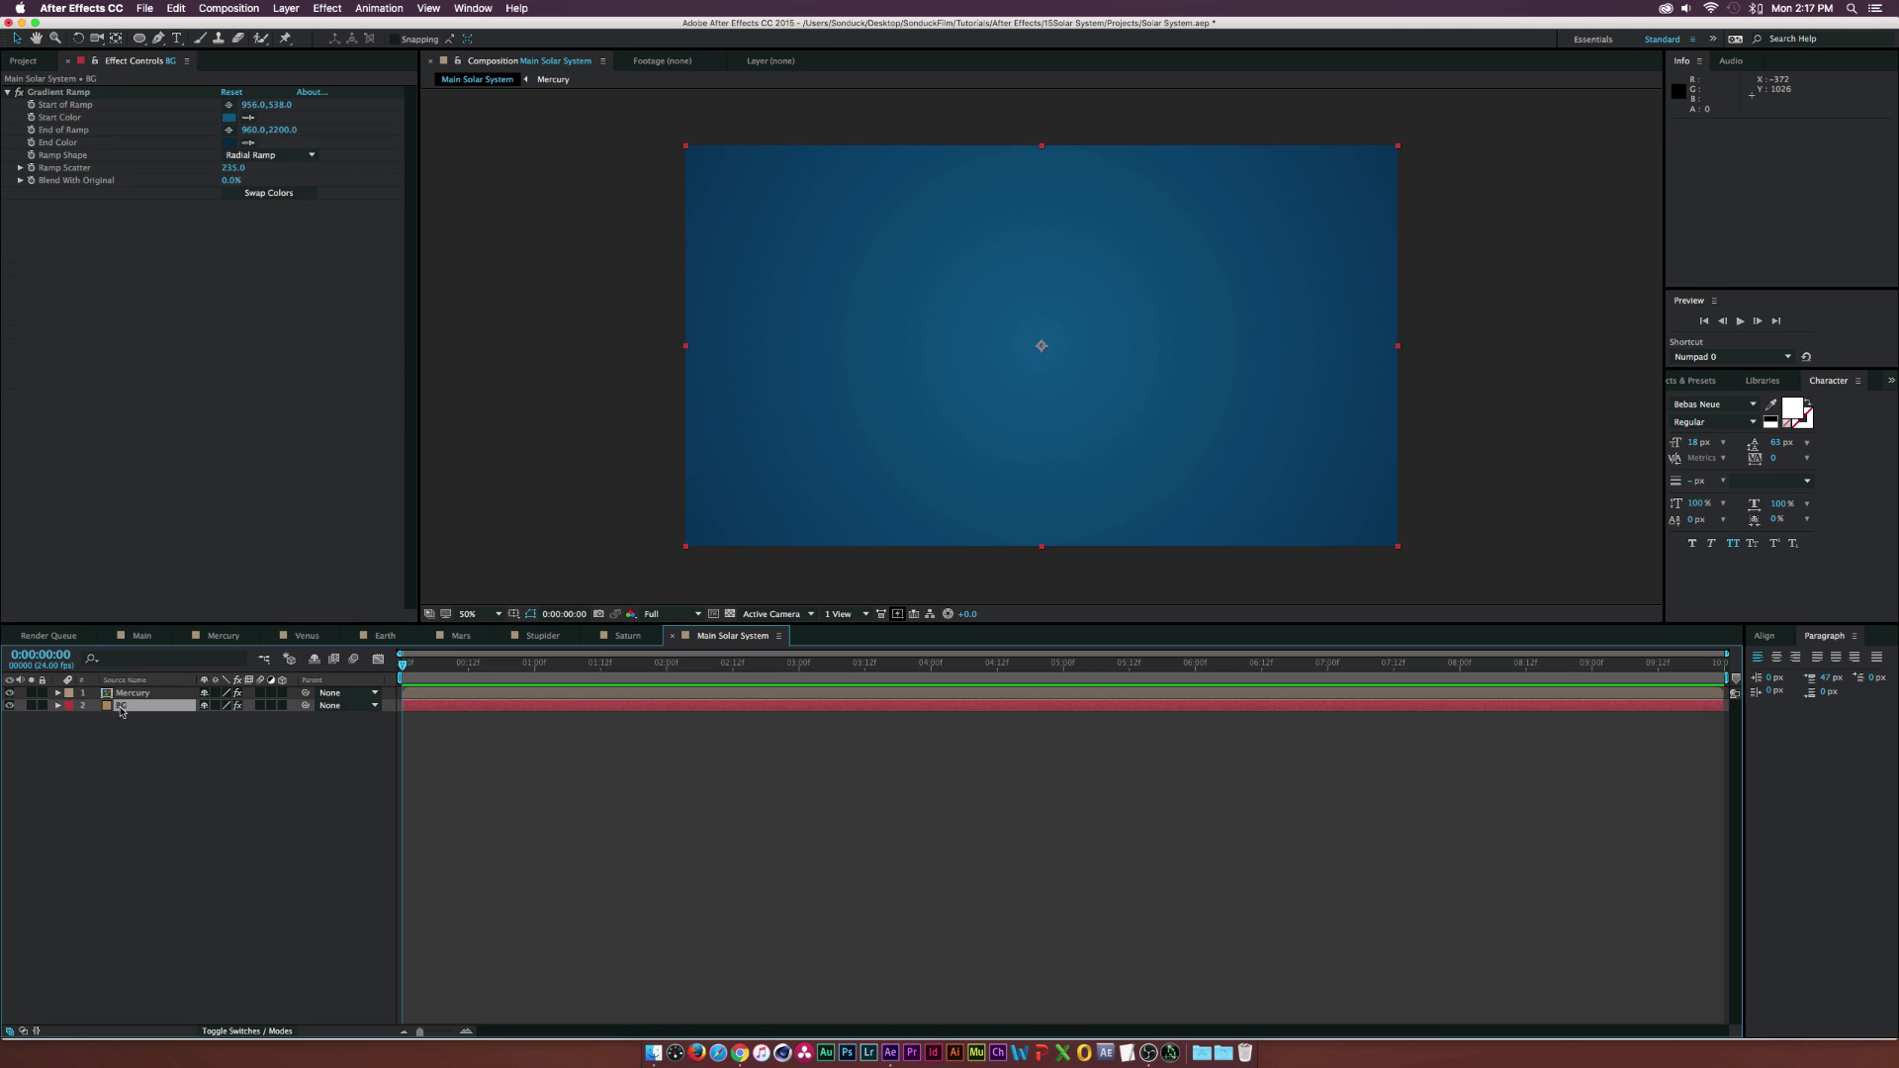
click(11, 693)
click(115, 822)
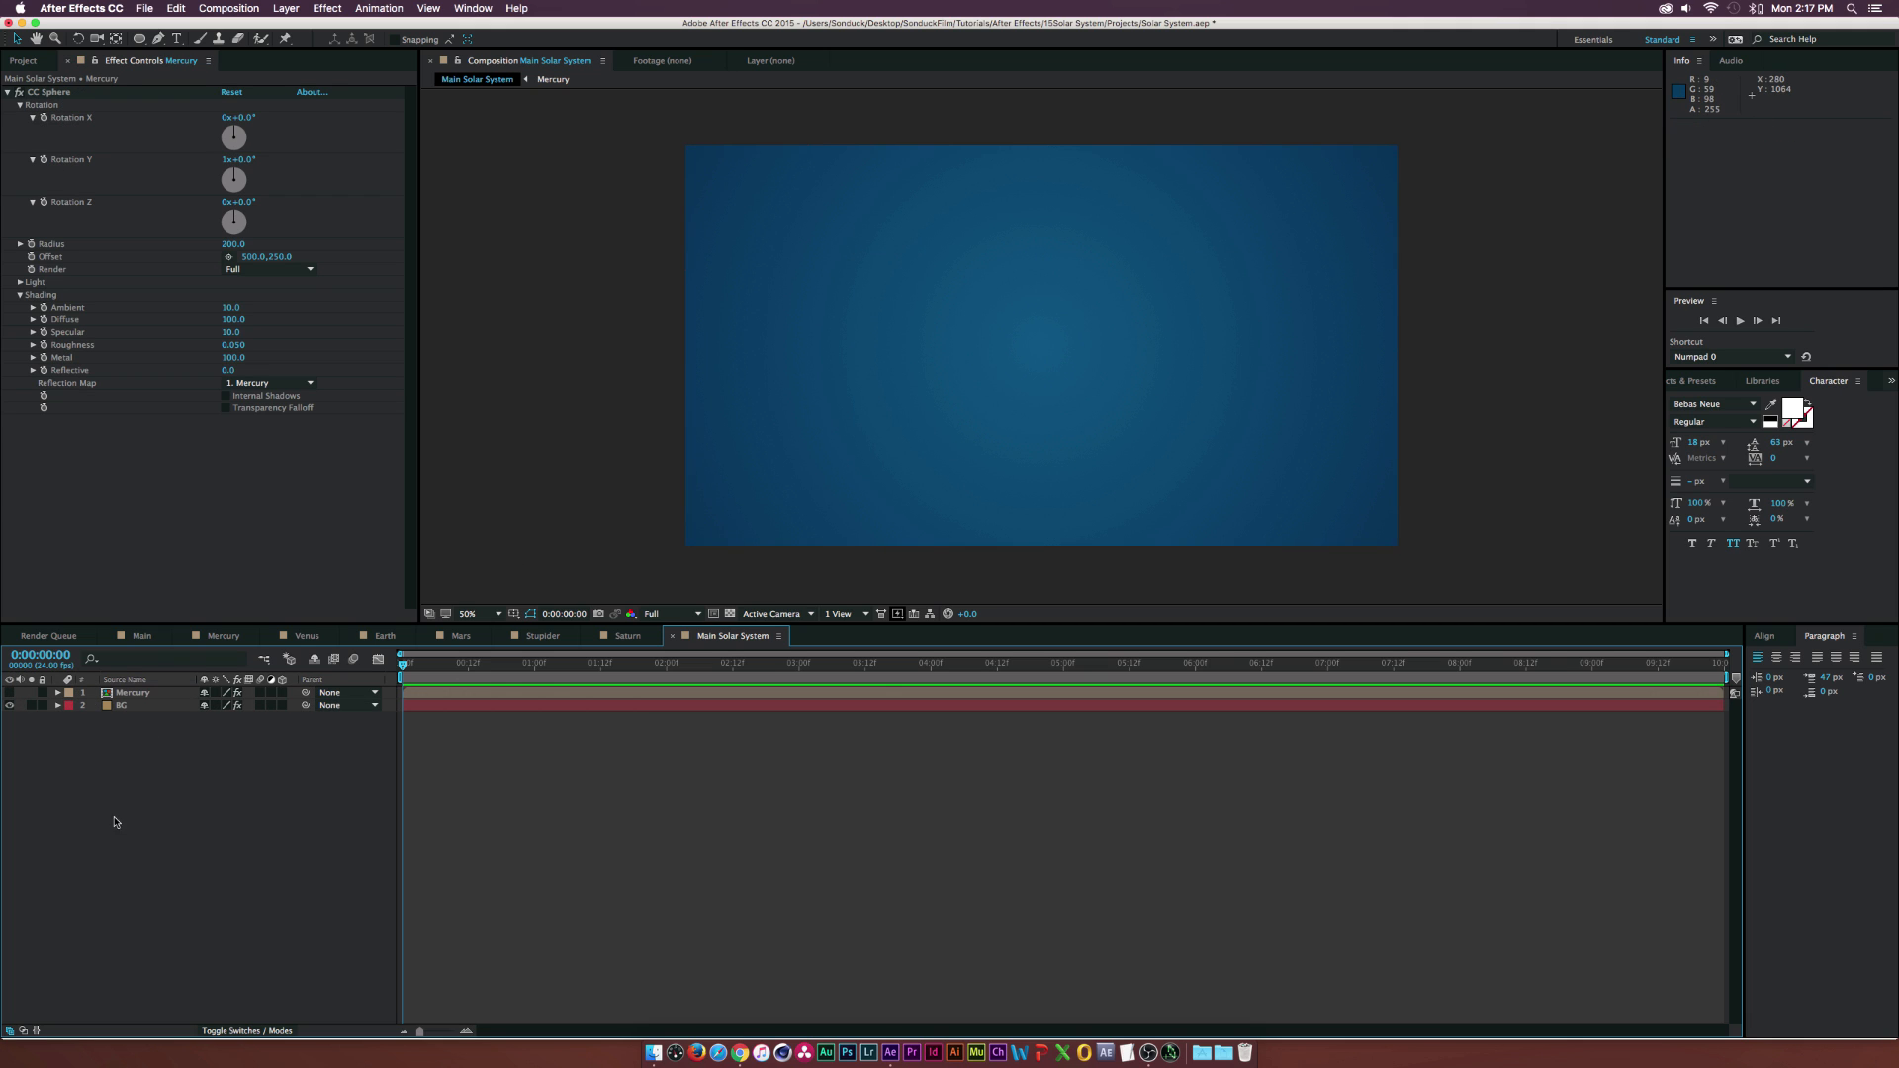
- Add a square 1080 × 1080 px solid named Sun to the Main Solar System composition
key(super+y)
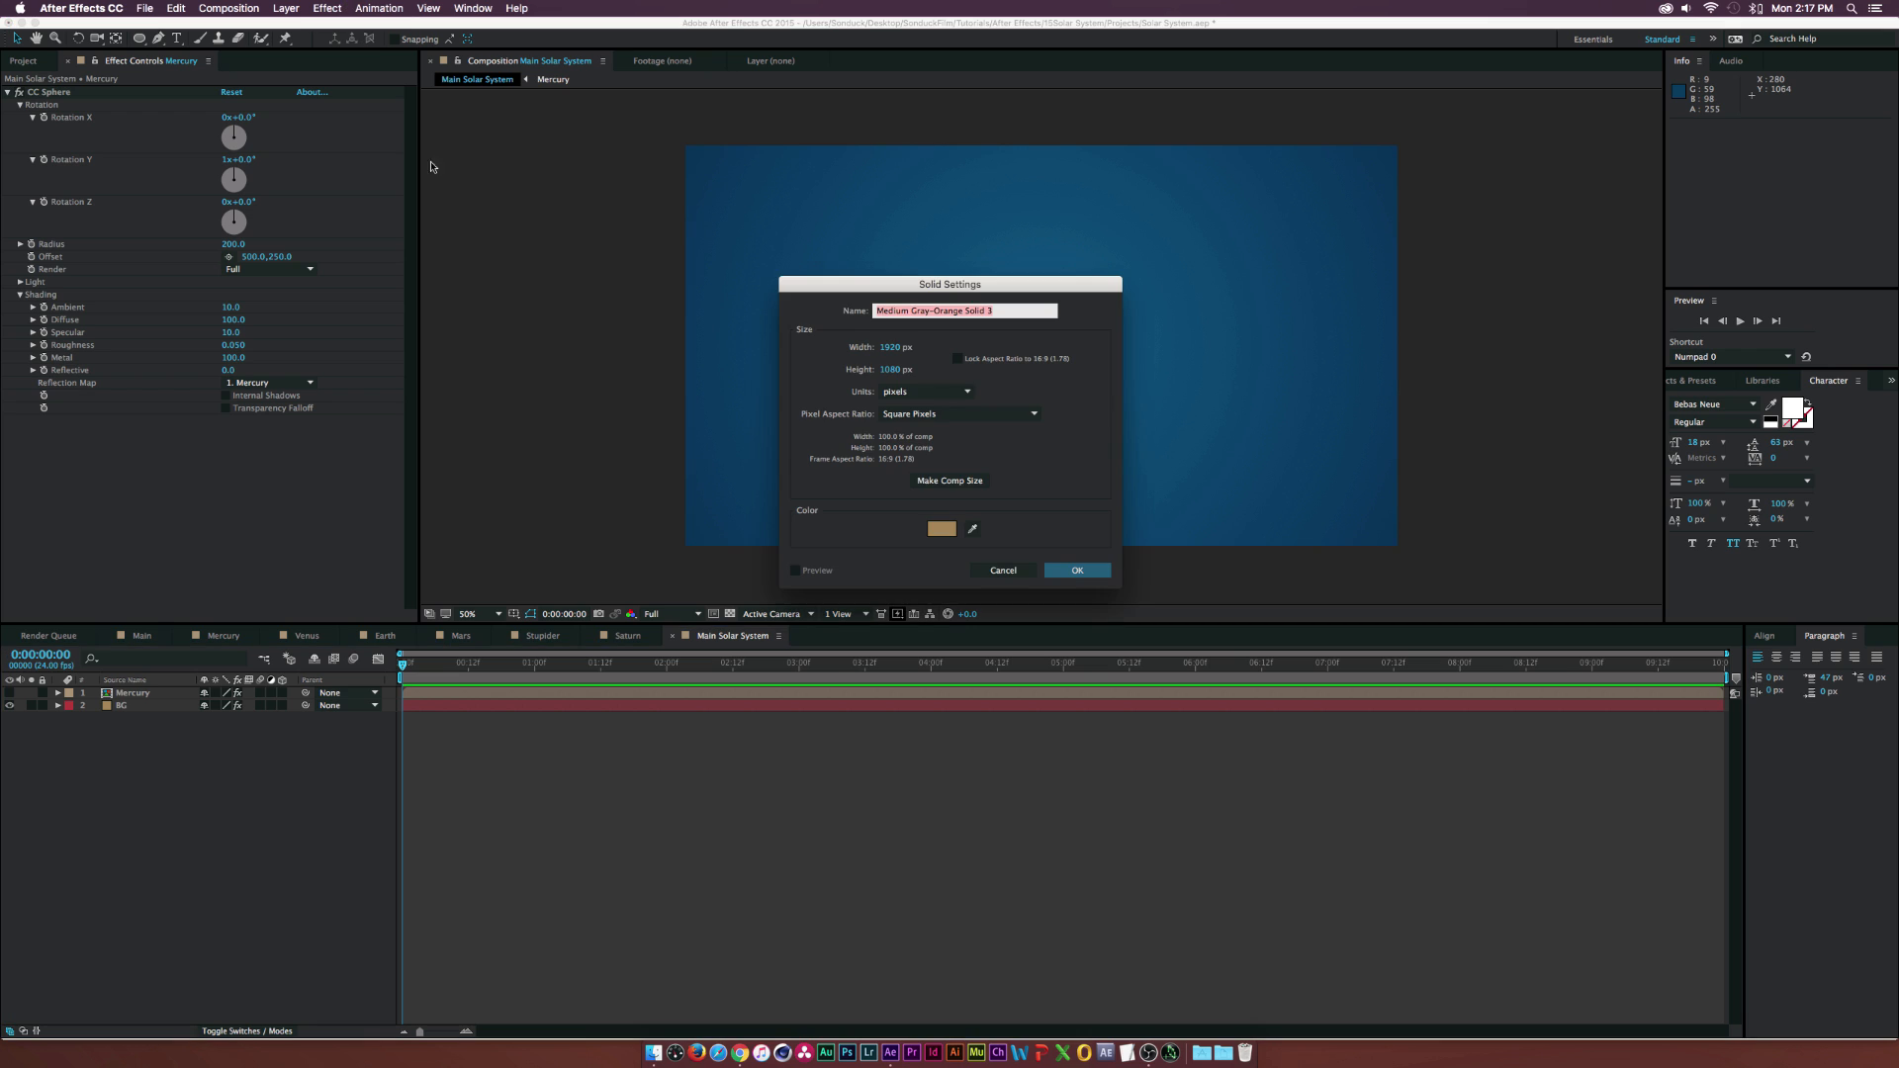
click(886, 347)
text(1)
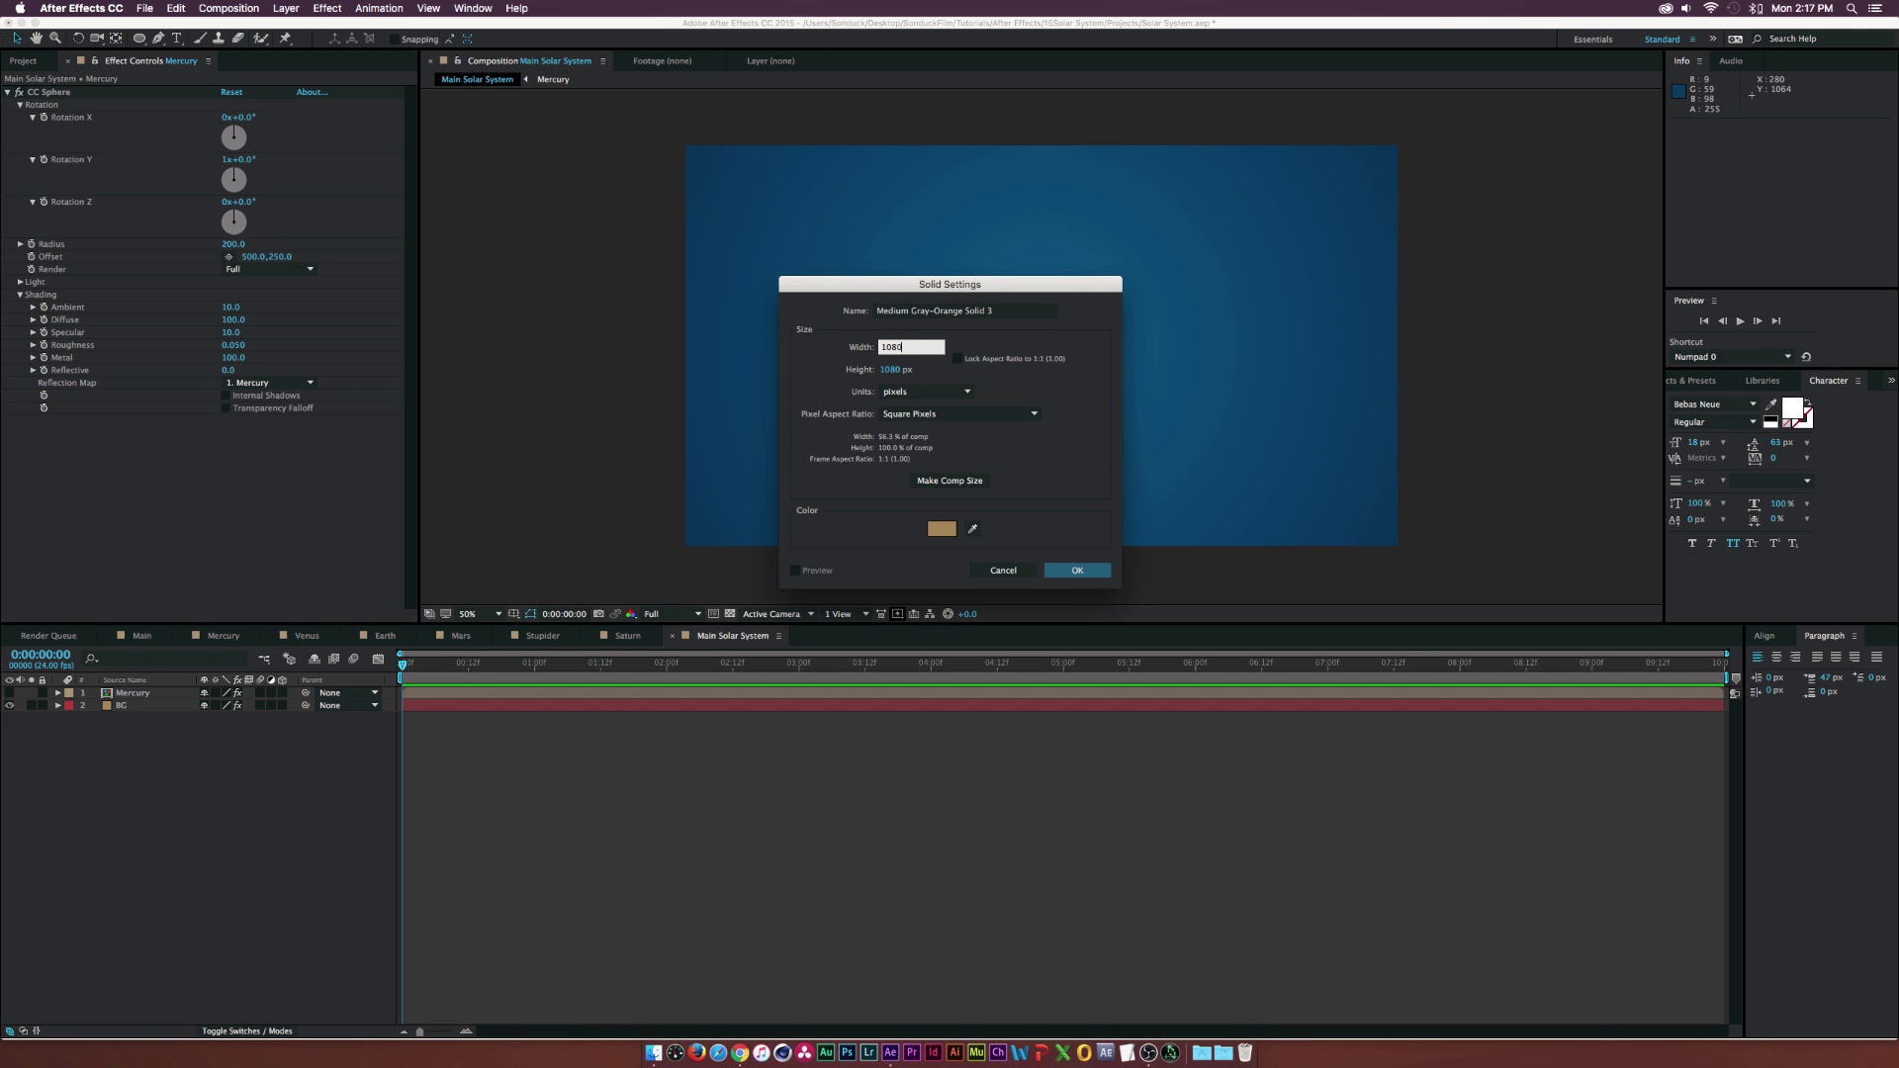
click(1010, 312)
text(Sun)
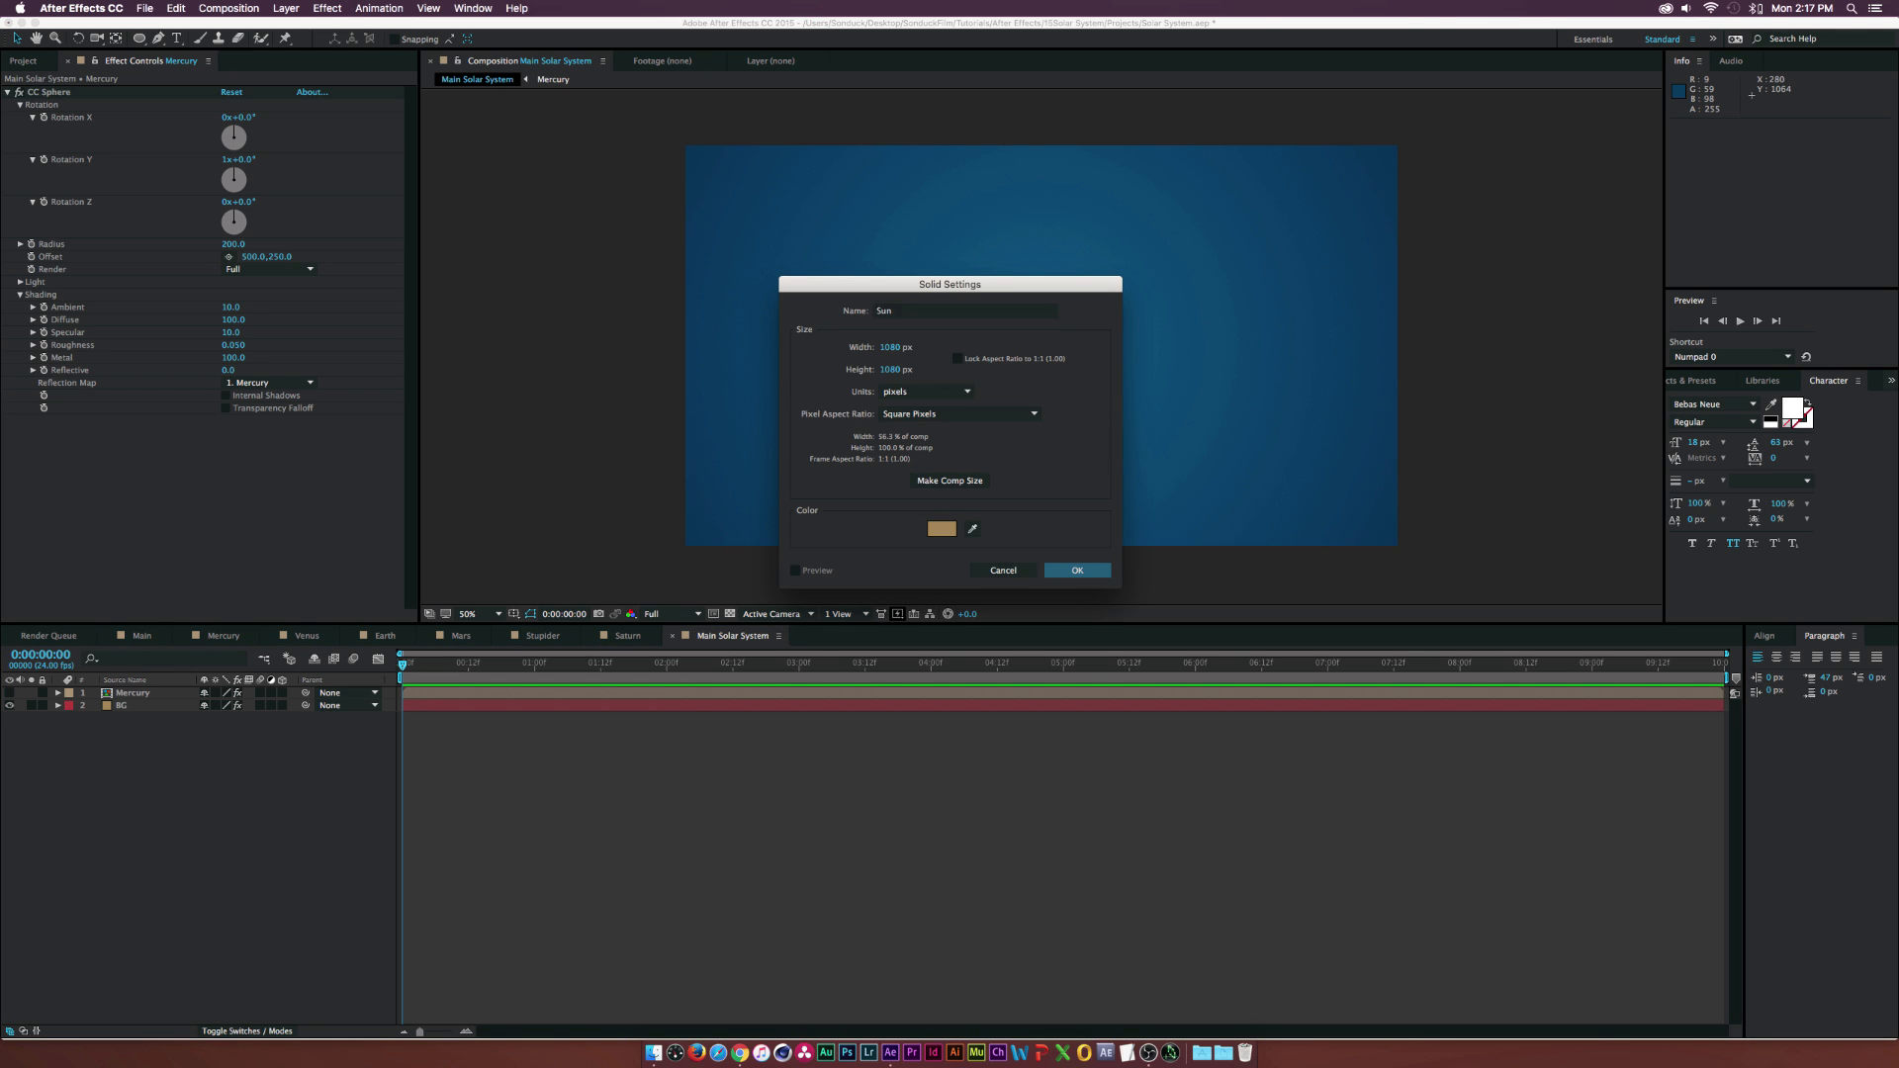
key(Return)
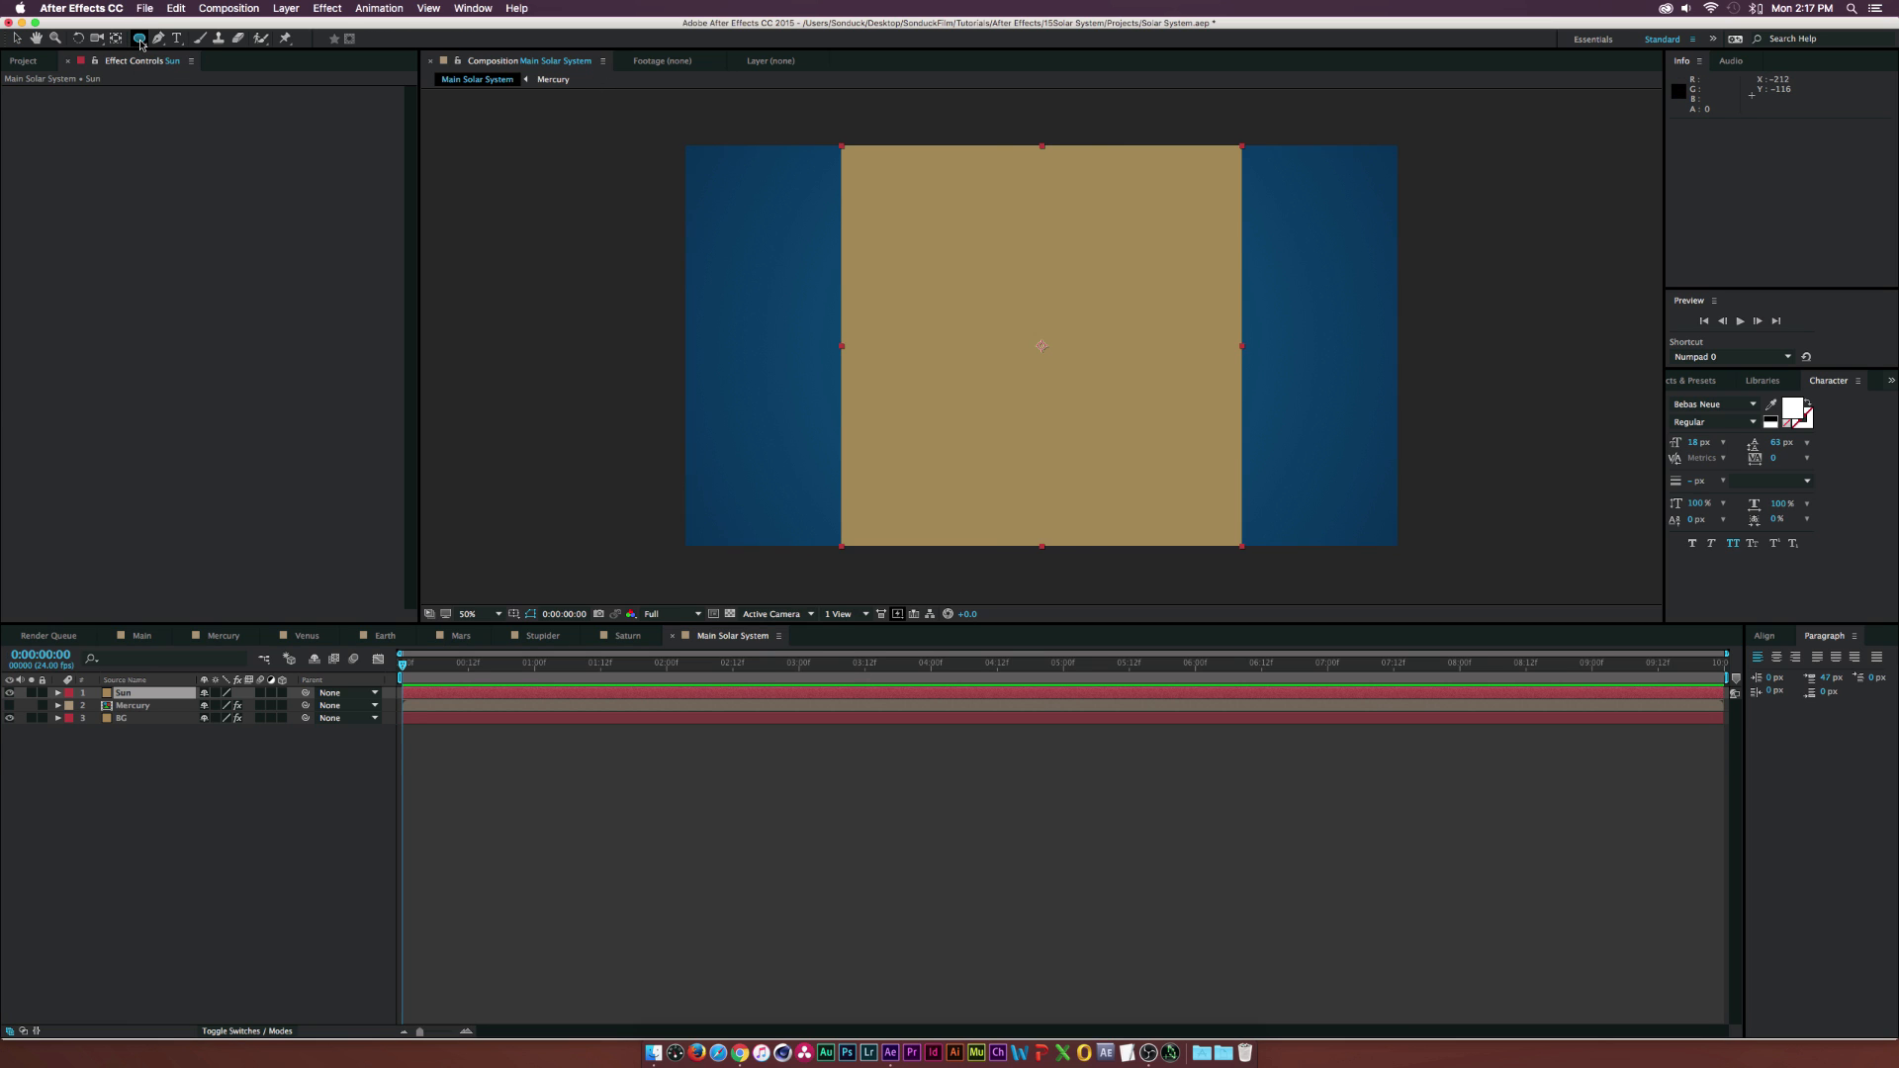
- Mask the Sun solid with a full-size ellipse and scale the layer down to 15%
double_click(138, 40)
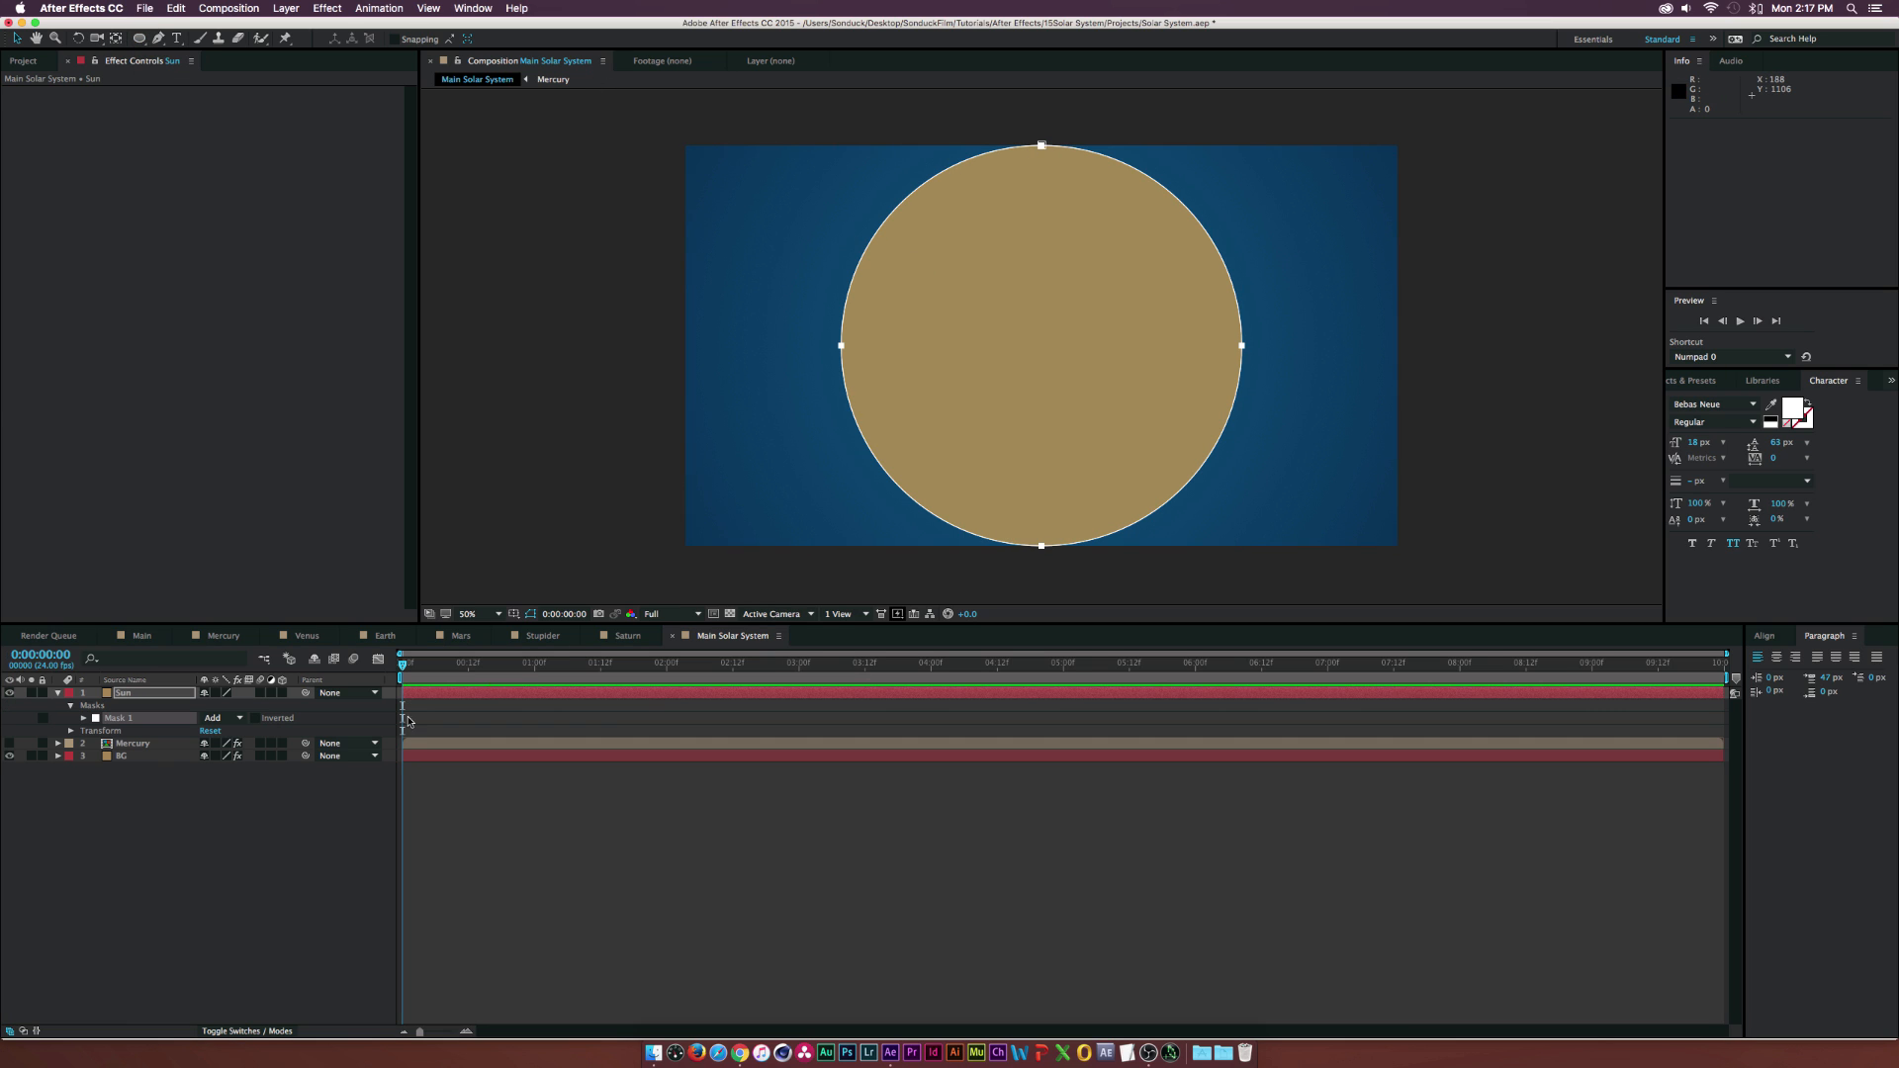
key(s)
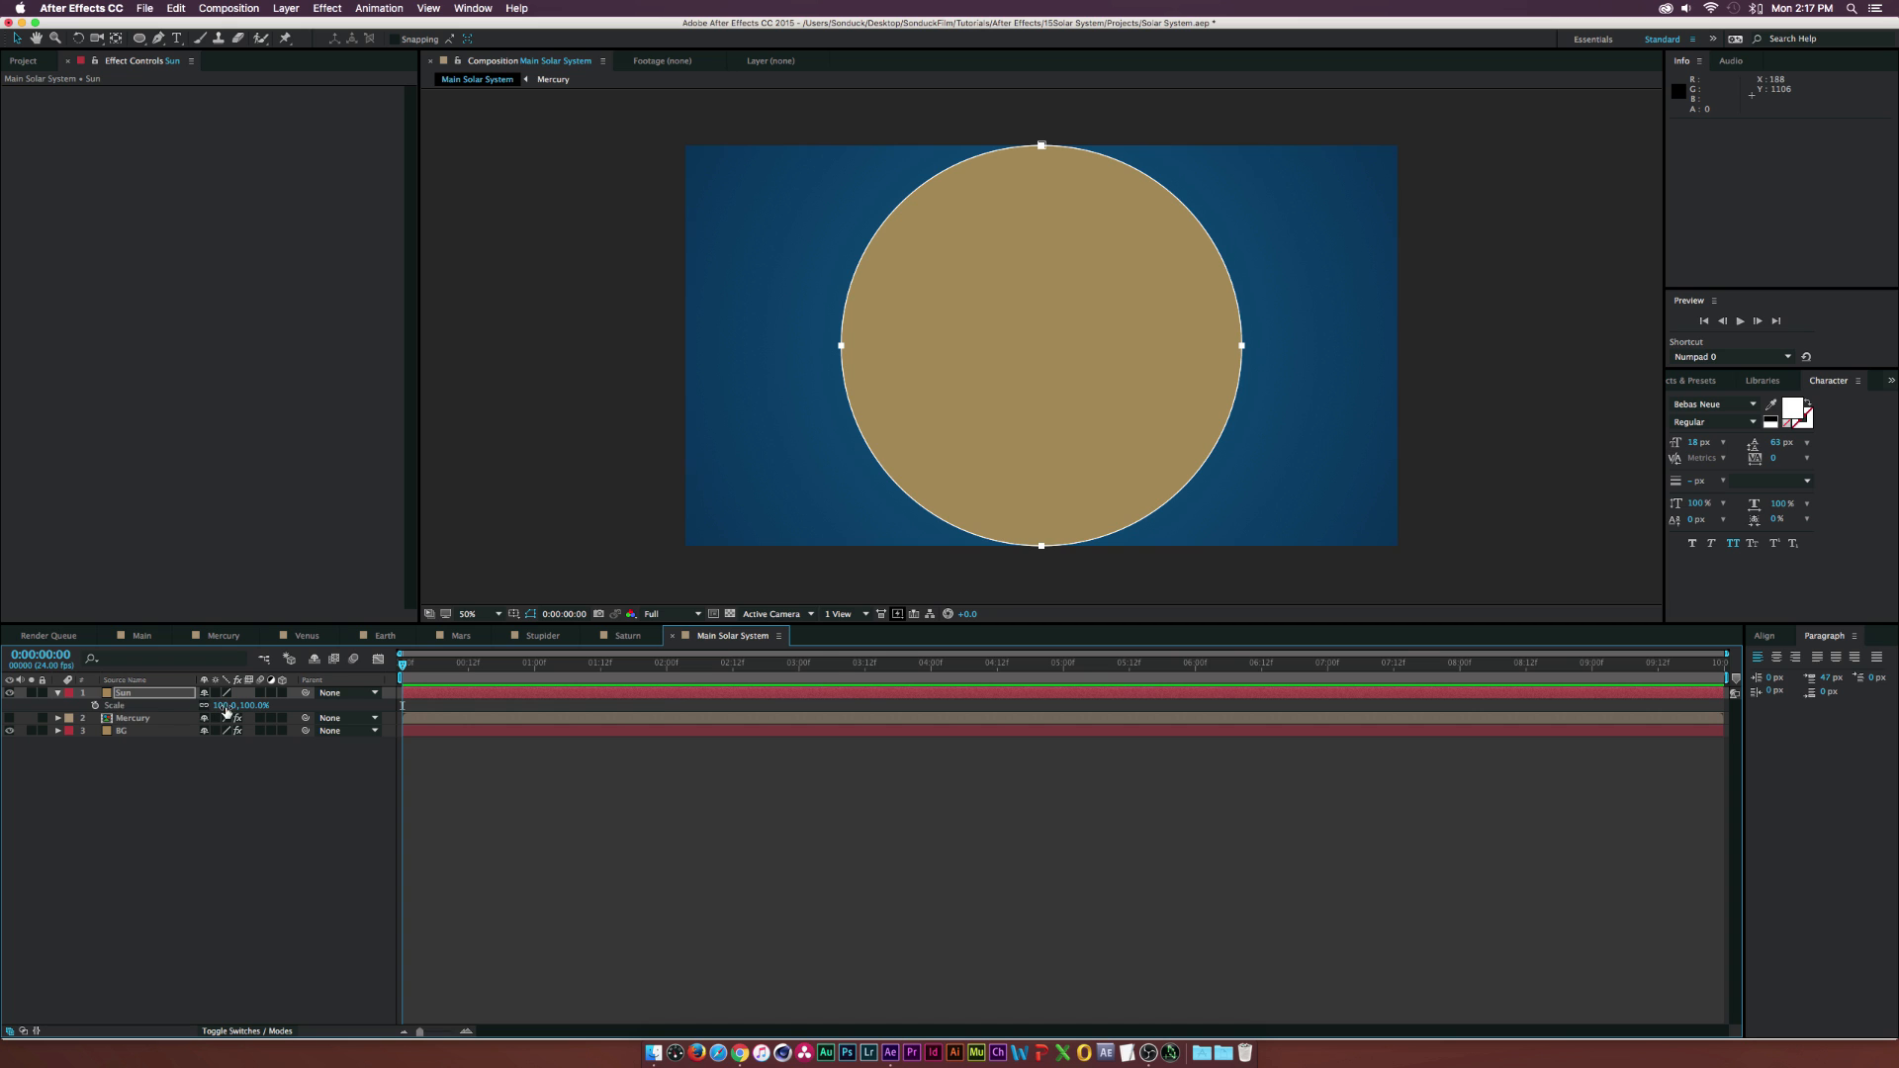
drag(226, 711, 166, 709)
key(F2)
- Apply Gradient Ramp to the Sun with a Radial Ramp shape, starting at the circle's centre
click(122, 696)
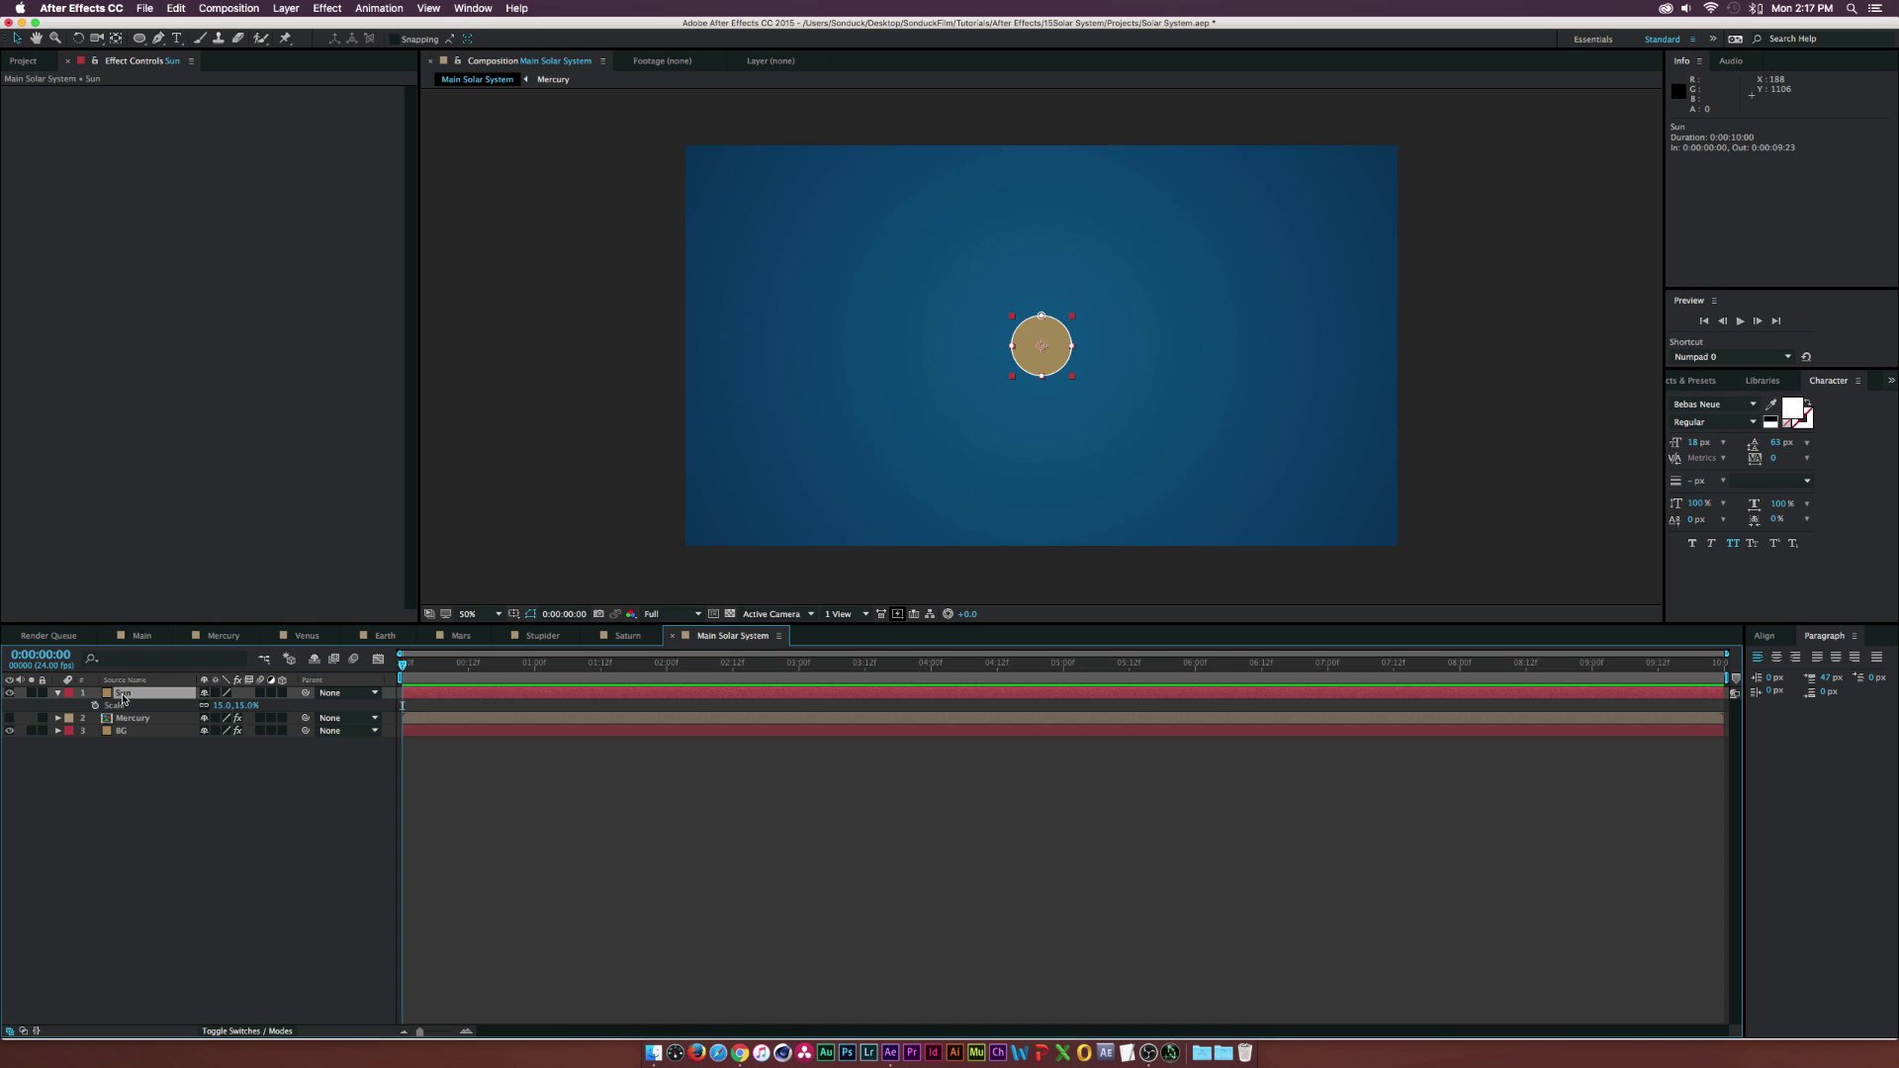
click(328, 8)
mouse_move(346, 190)
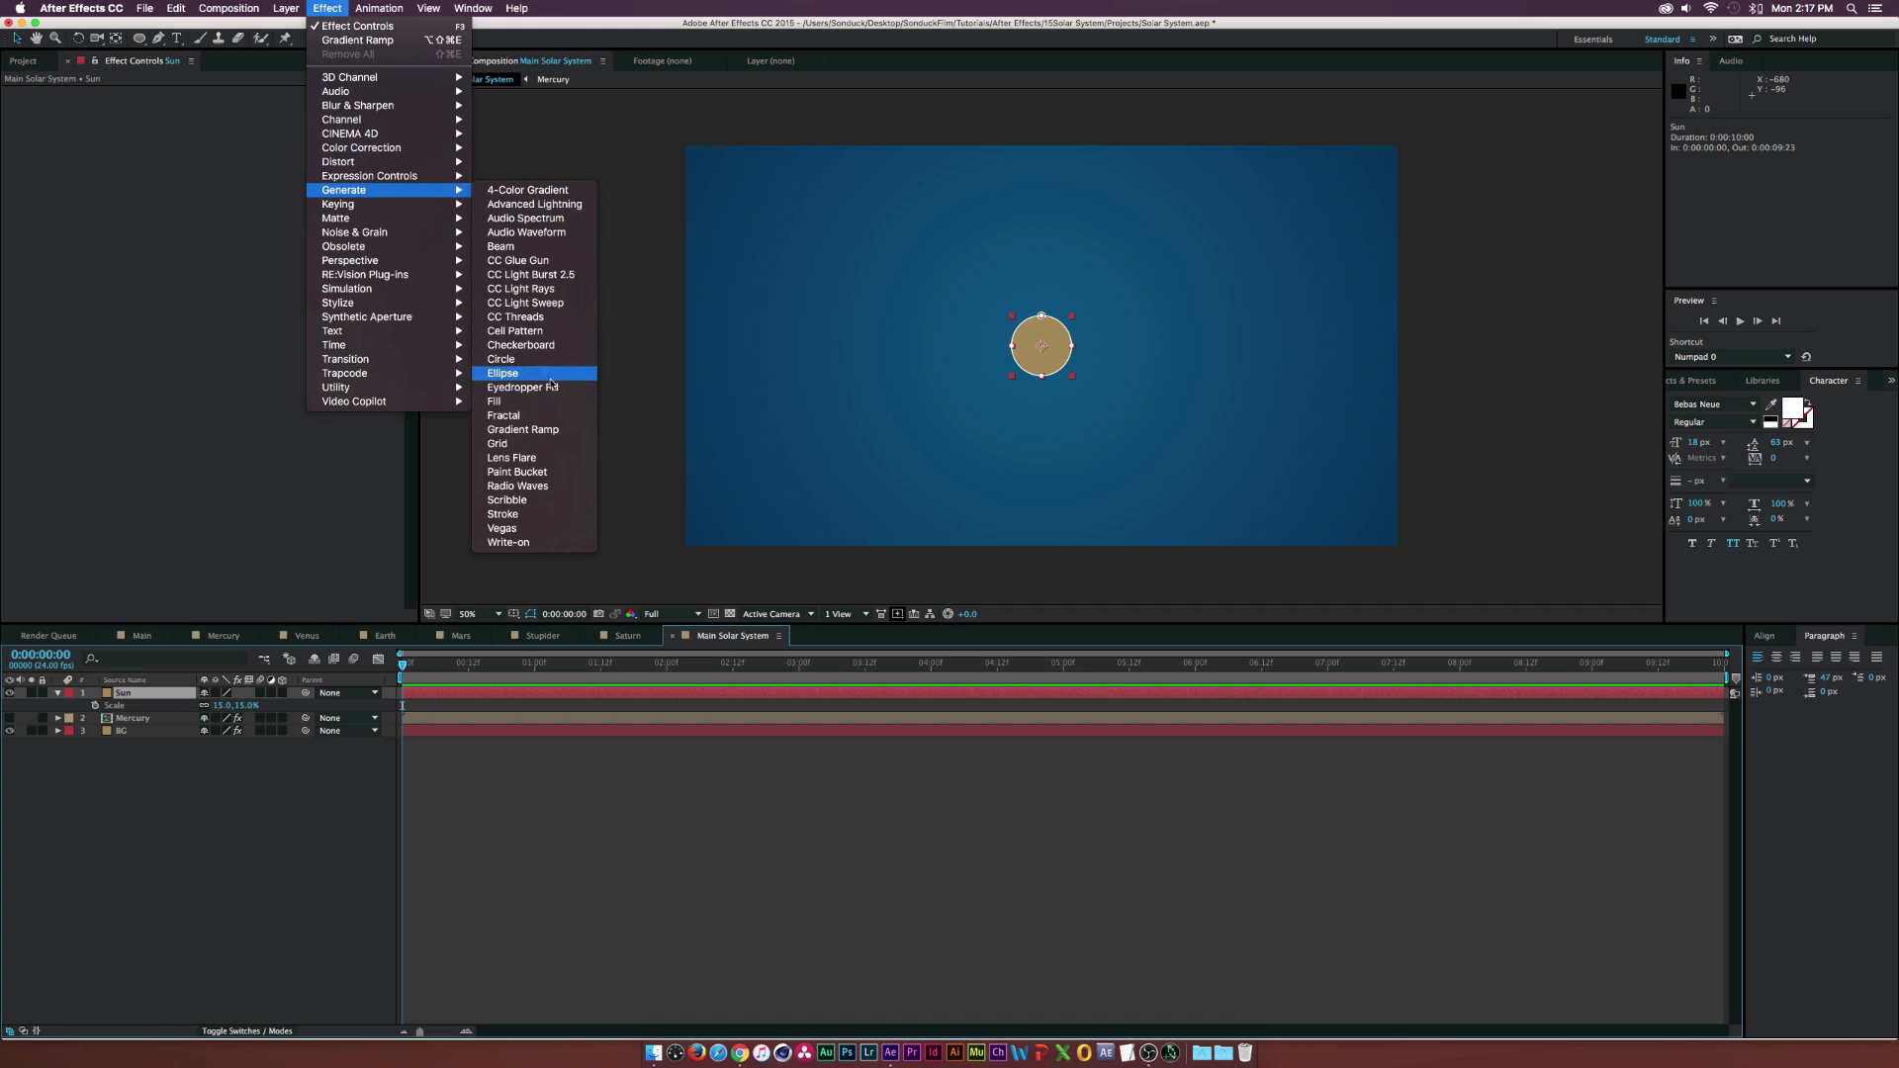
click(522, 429)
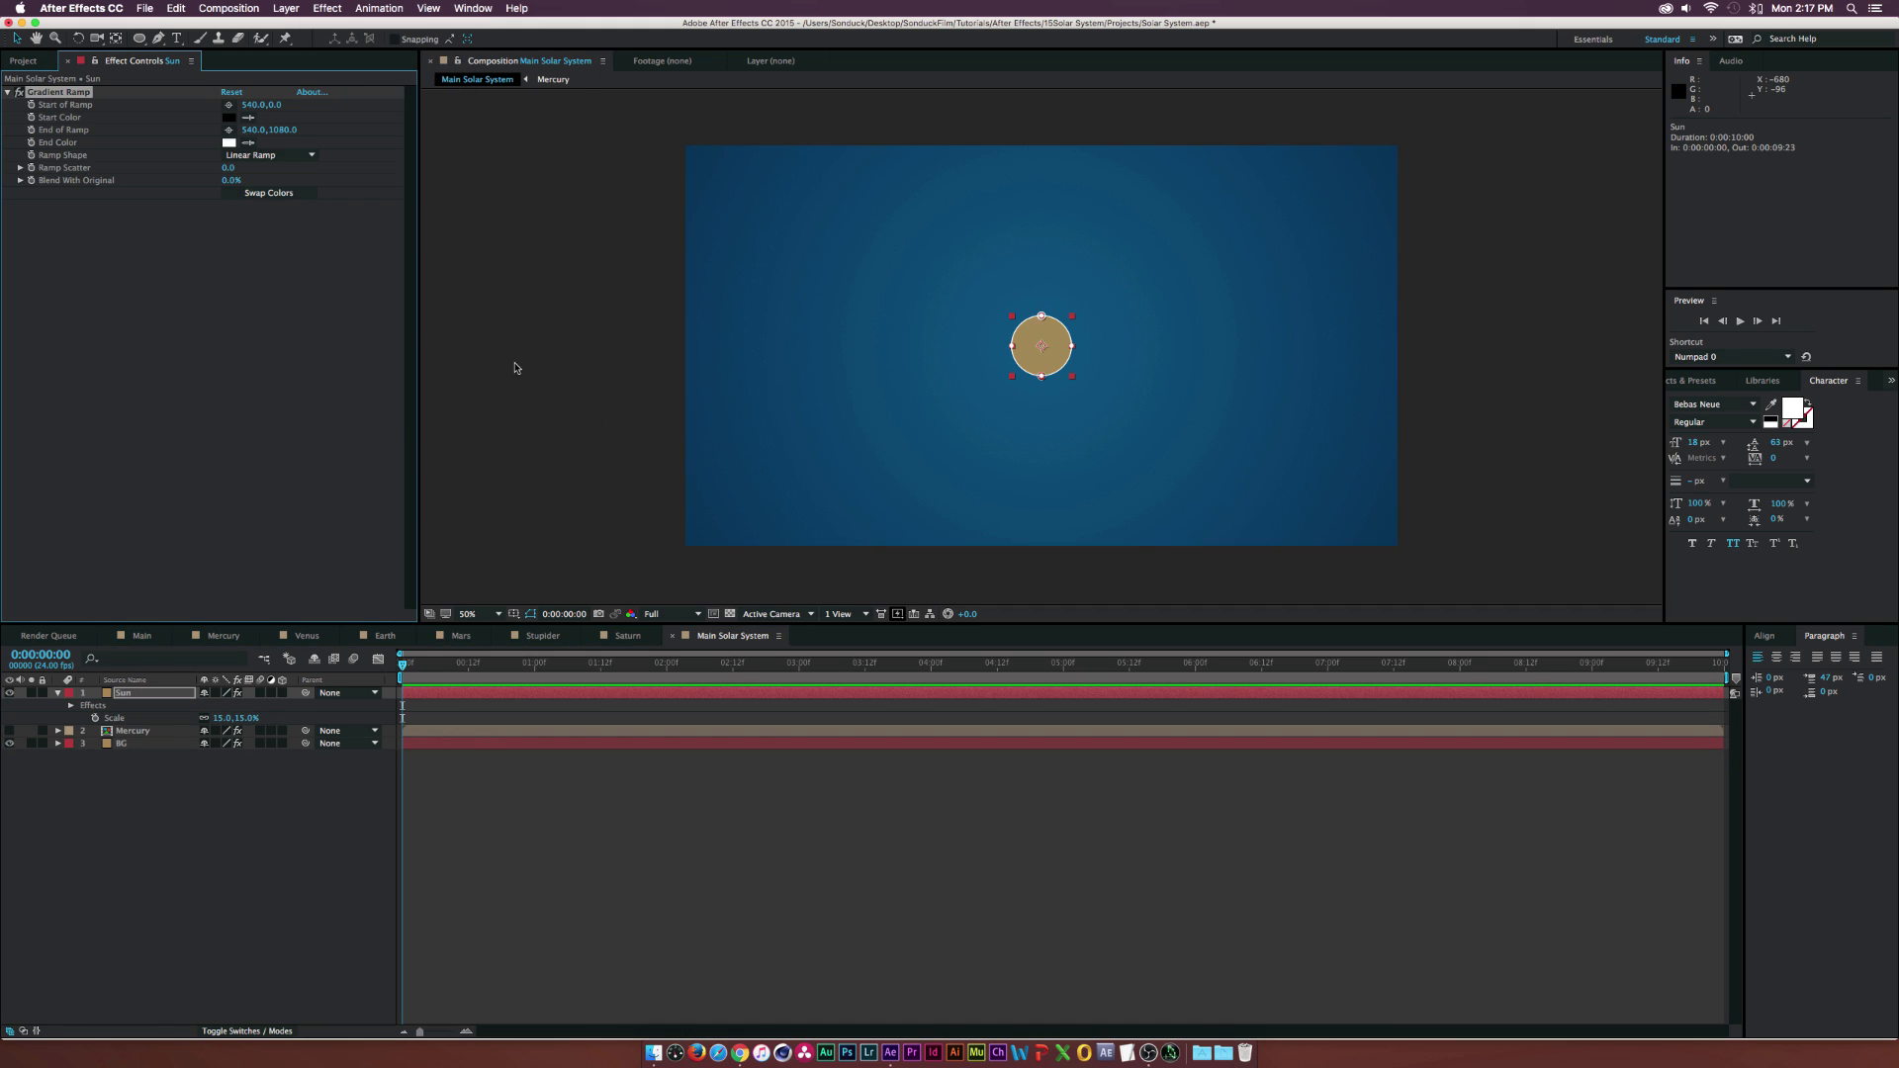
click(228, 106)
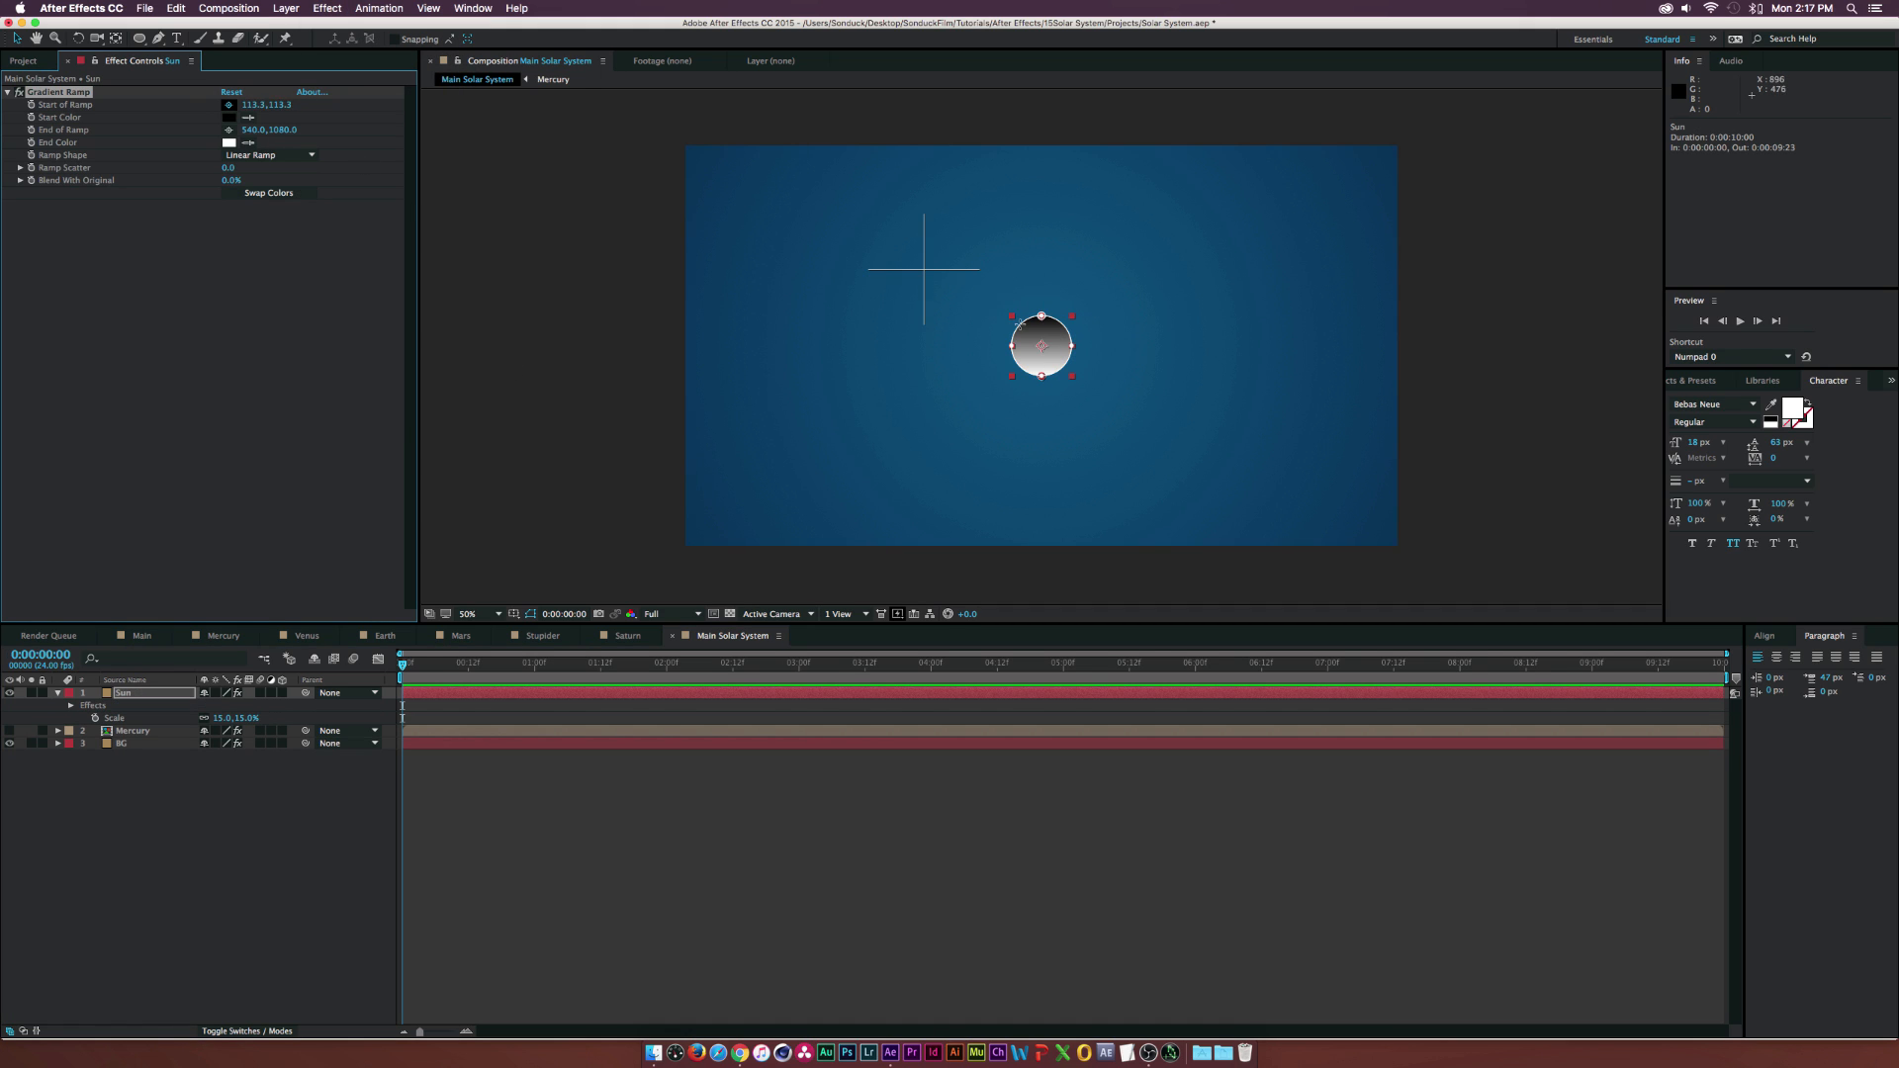
click(1041, 346)
click(291, 155)
click(269, 186)
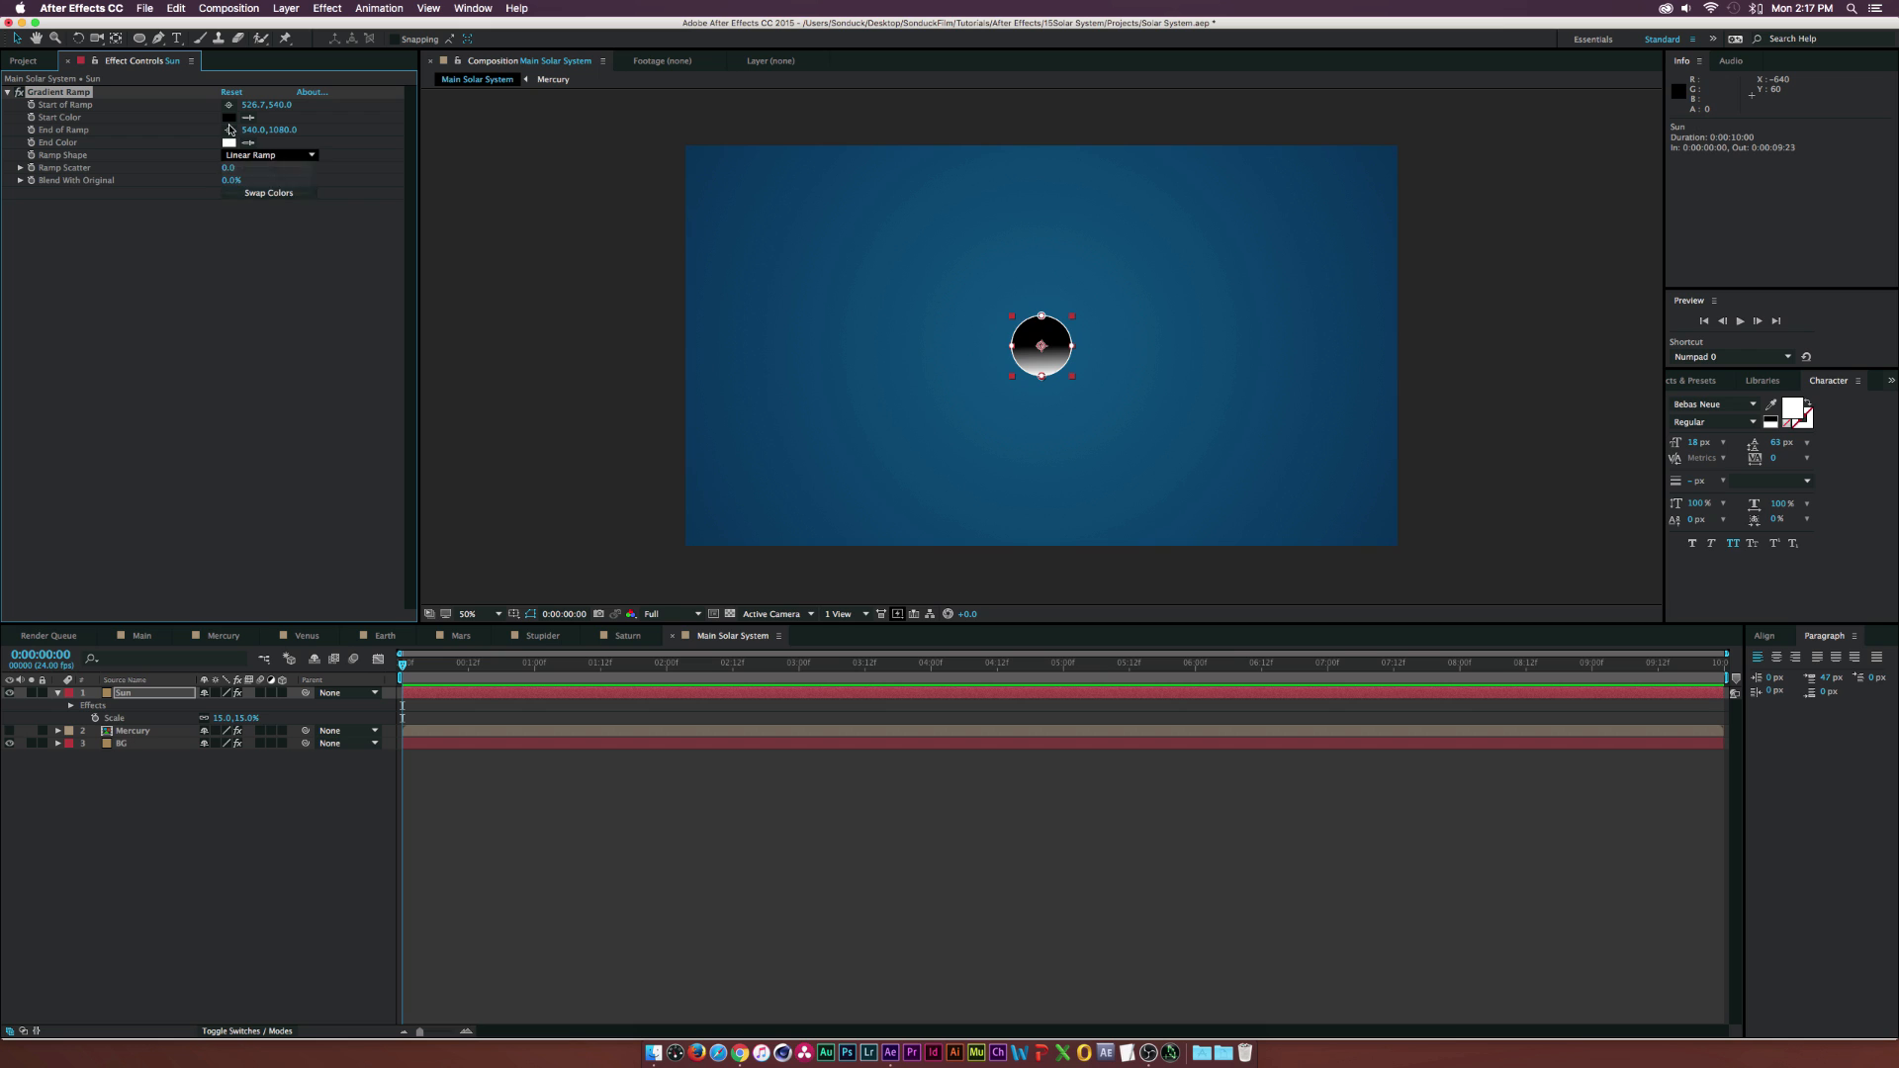
- Set the start colour of the Sun's Gradient Ramp to a golden yellow
click(228, 116)
drag(734, 392, 734, 373)
click(655, 231)
click(851, 210)
- Set the end colour of the Sun's Gradient Ramp to dark orange B37C12 and deselect the layer
click(229, 143)
click(733, 376)
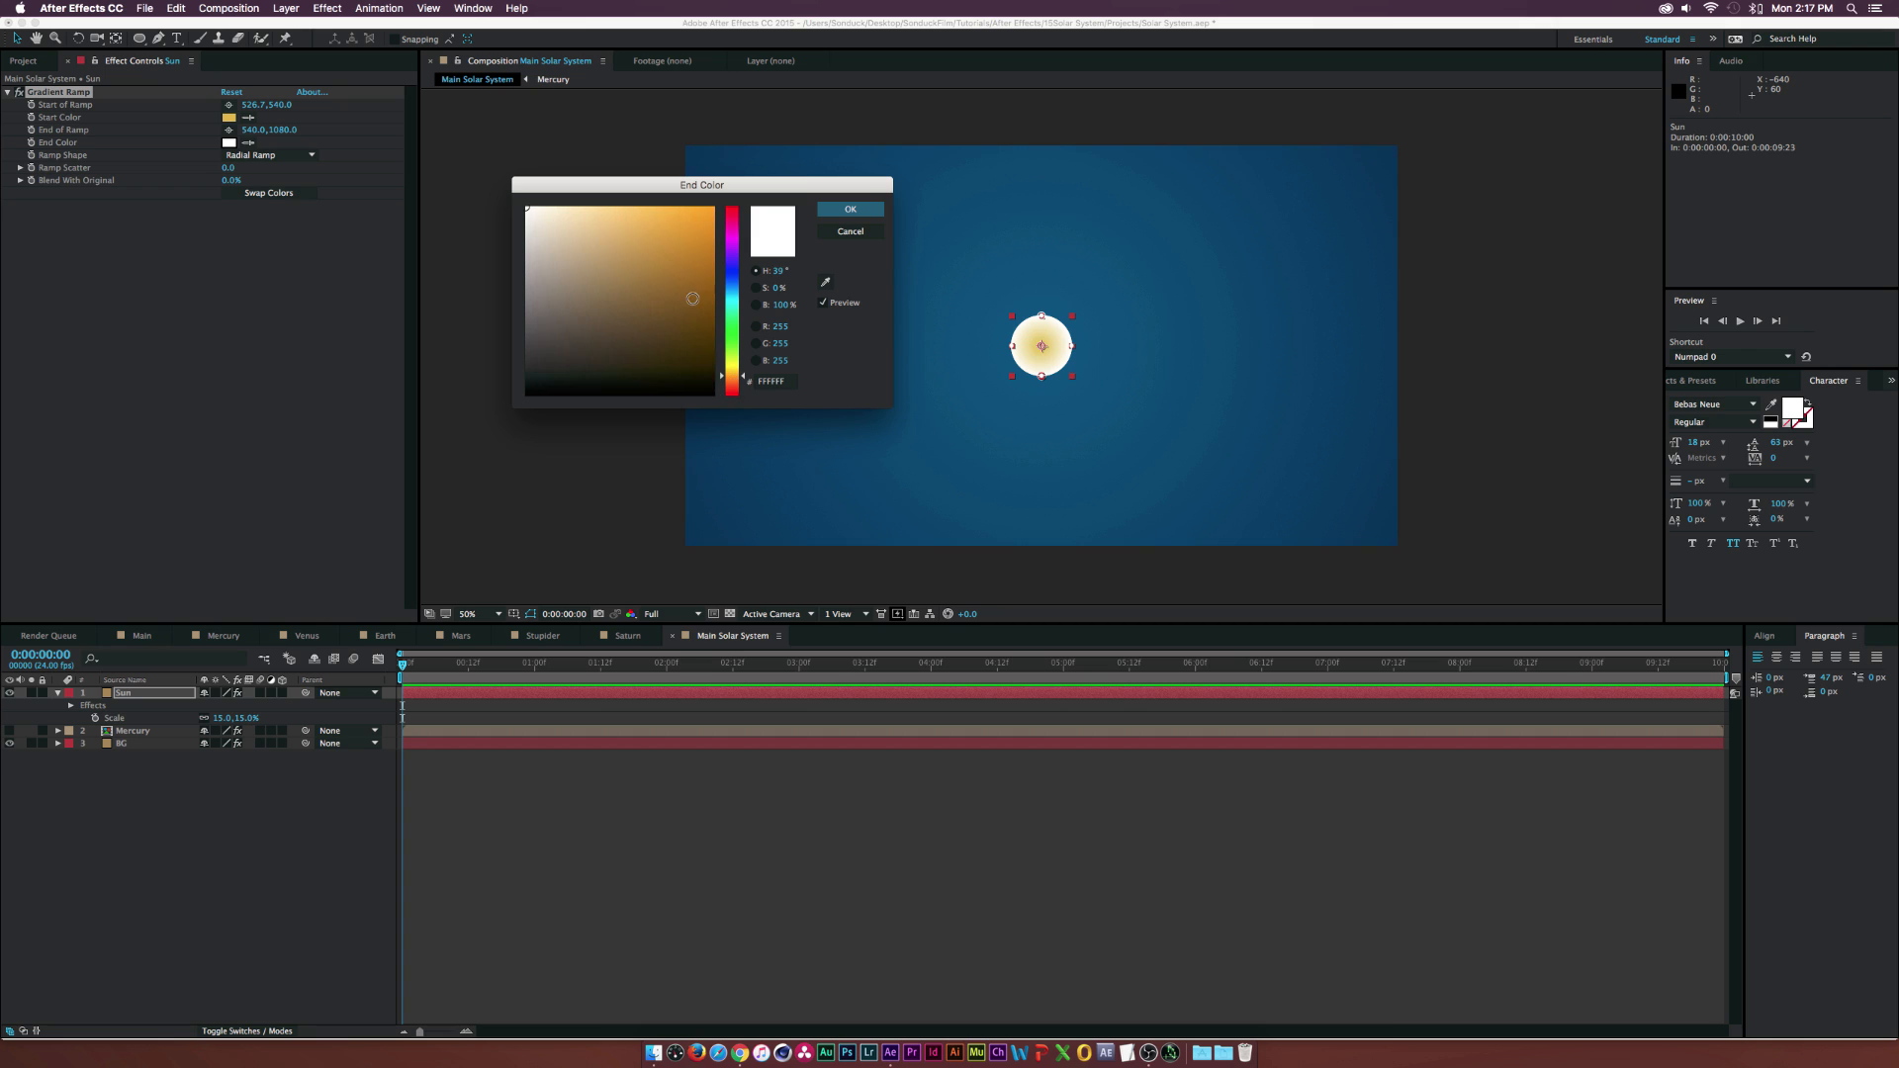
drag(694, 298, 696, 267)
click(851, 210)
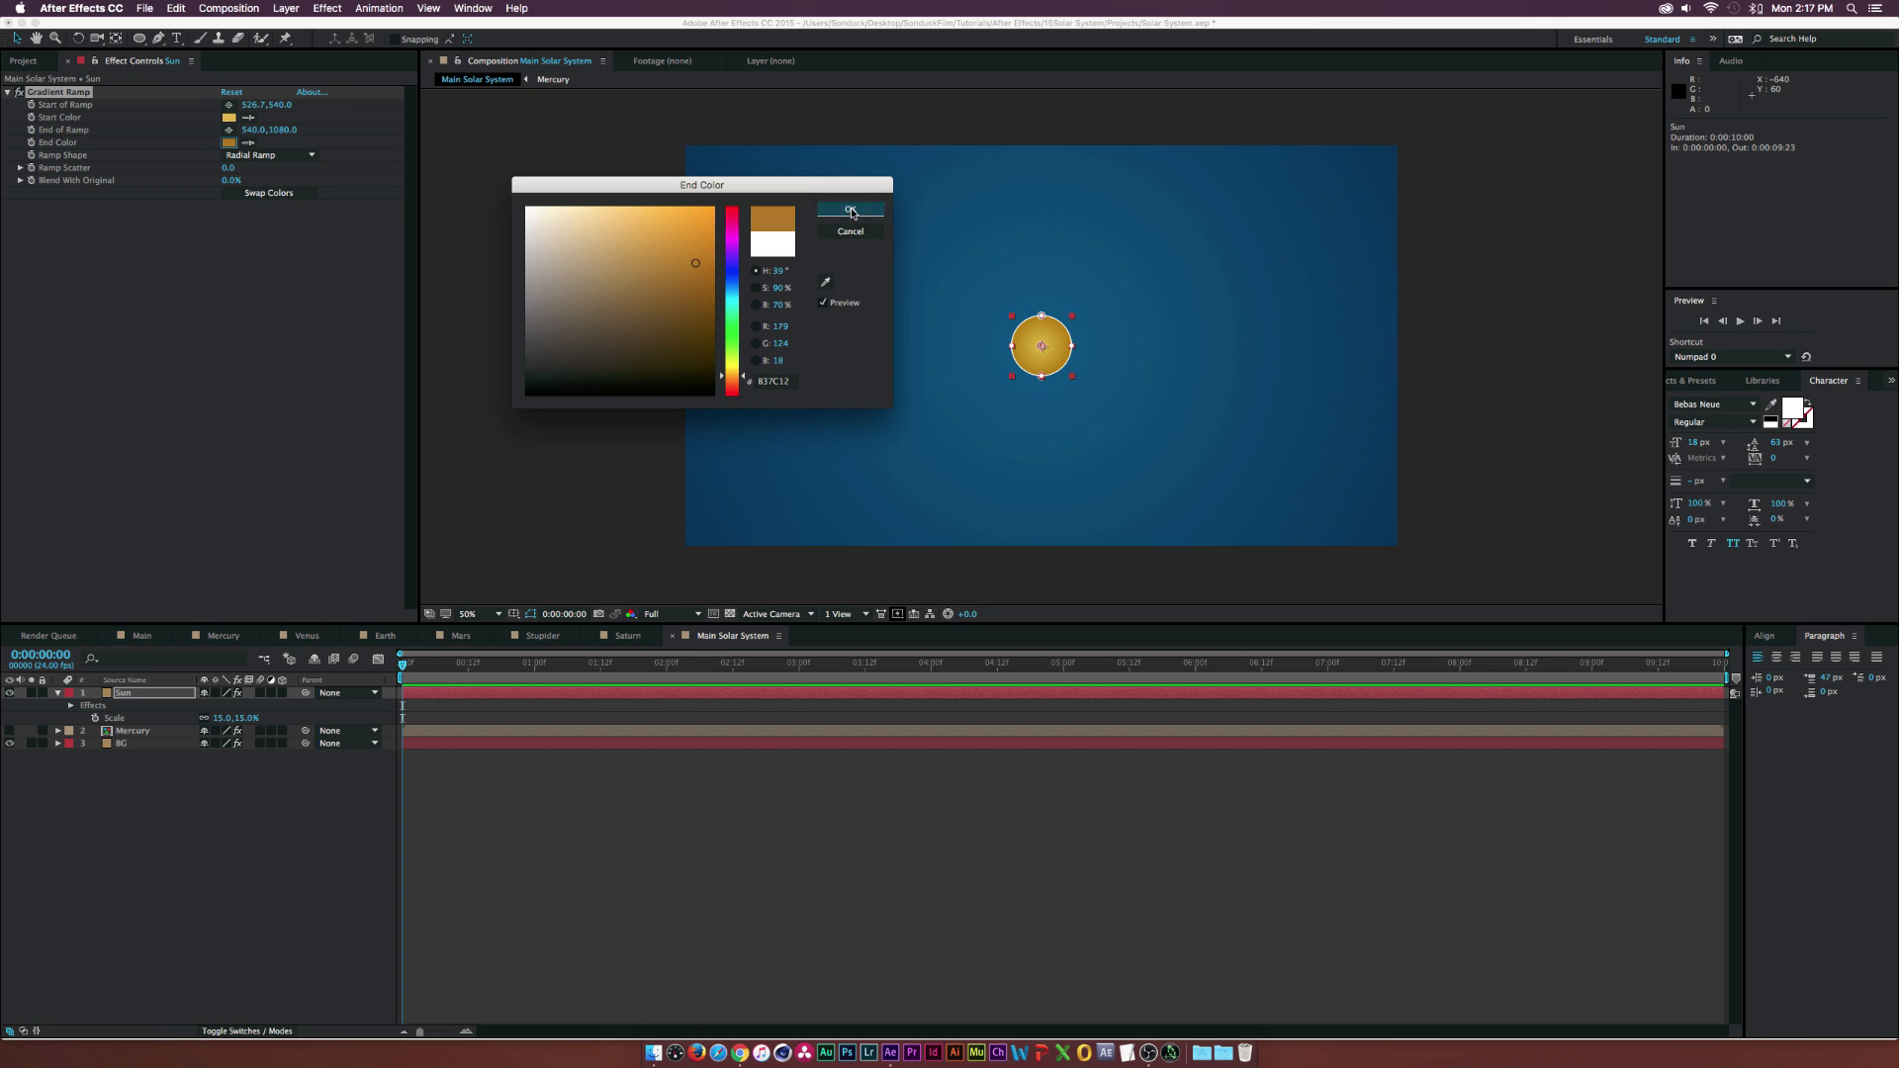
click(332, 744)
click(249, 809)
click(247, 809)
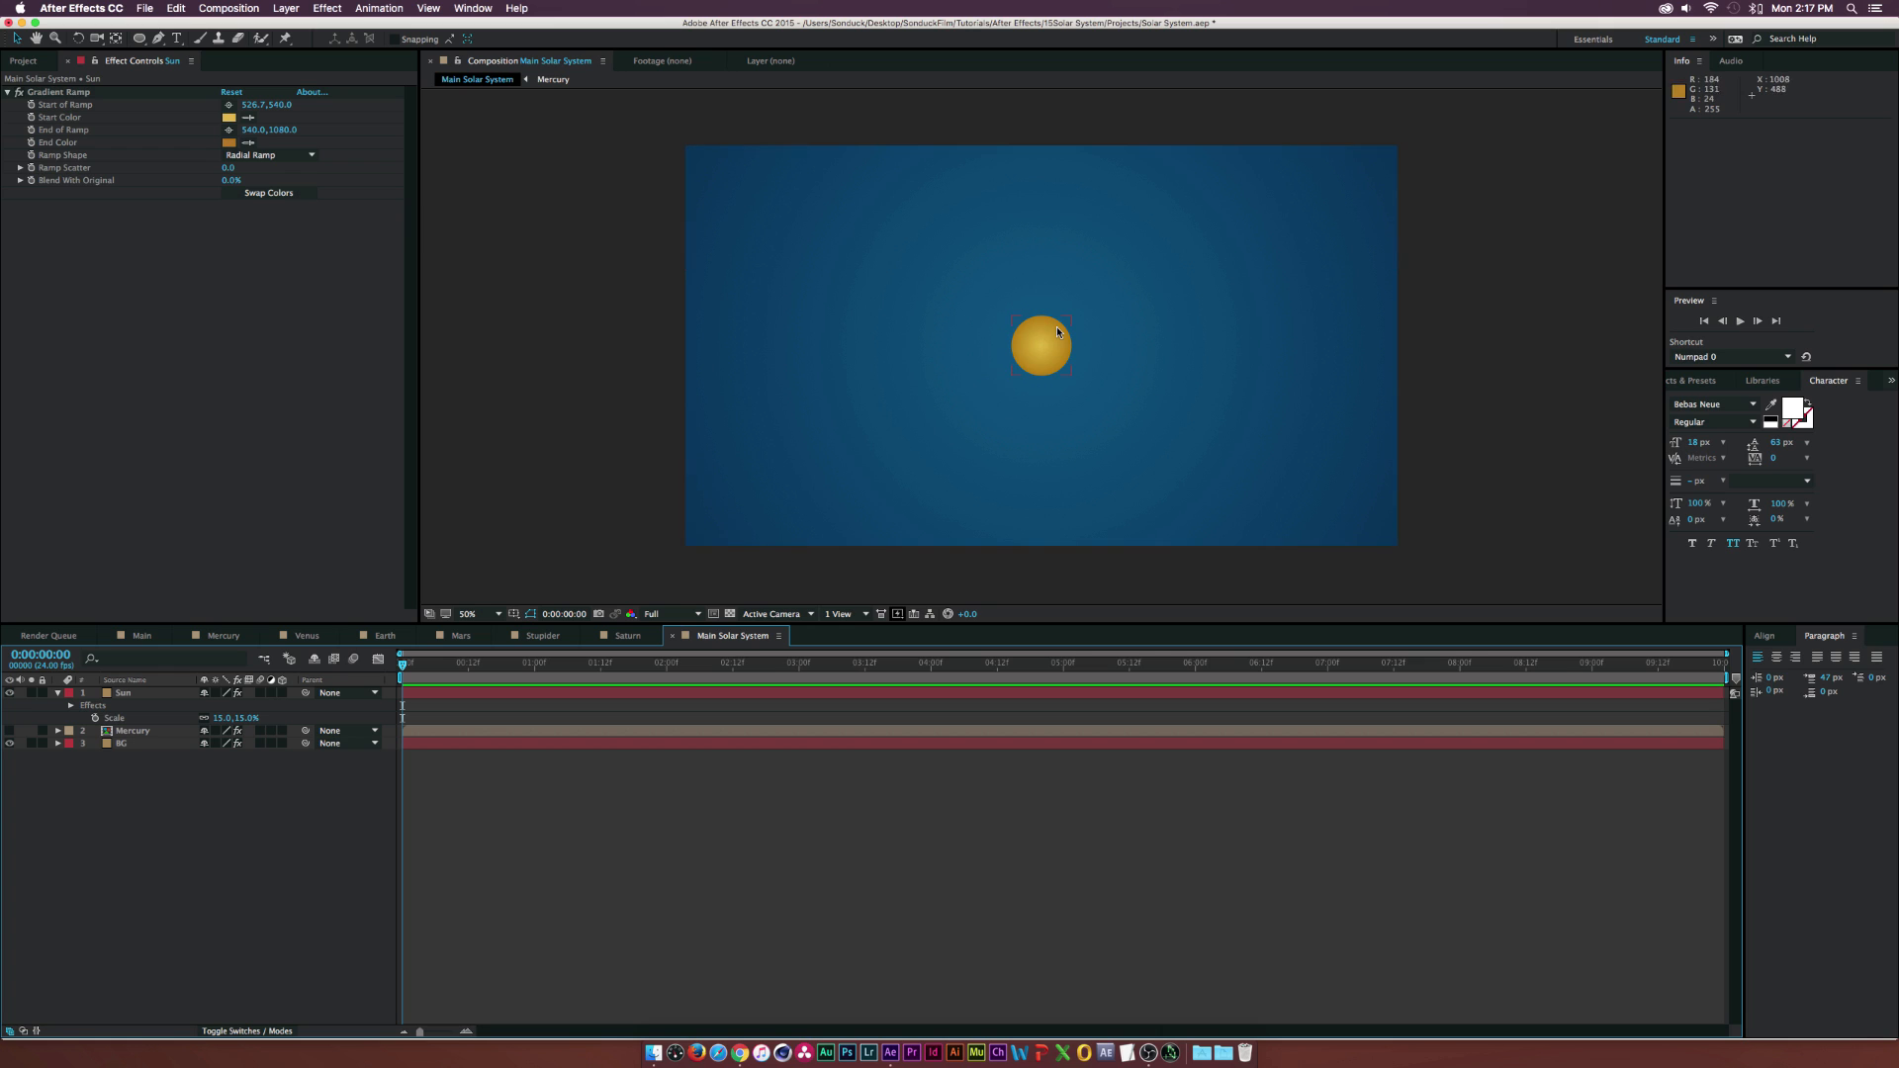
- Show the Mercury layer, place it above the Sun, and set its CC Sphere radius to 50
click(9, 730)
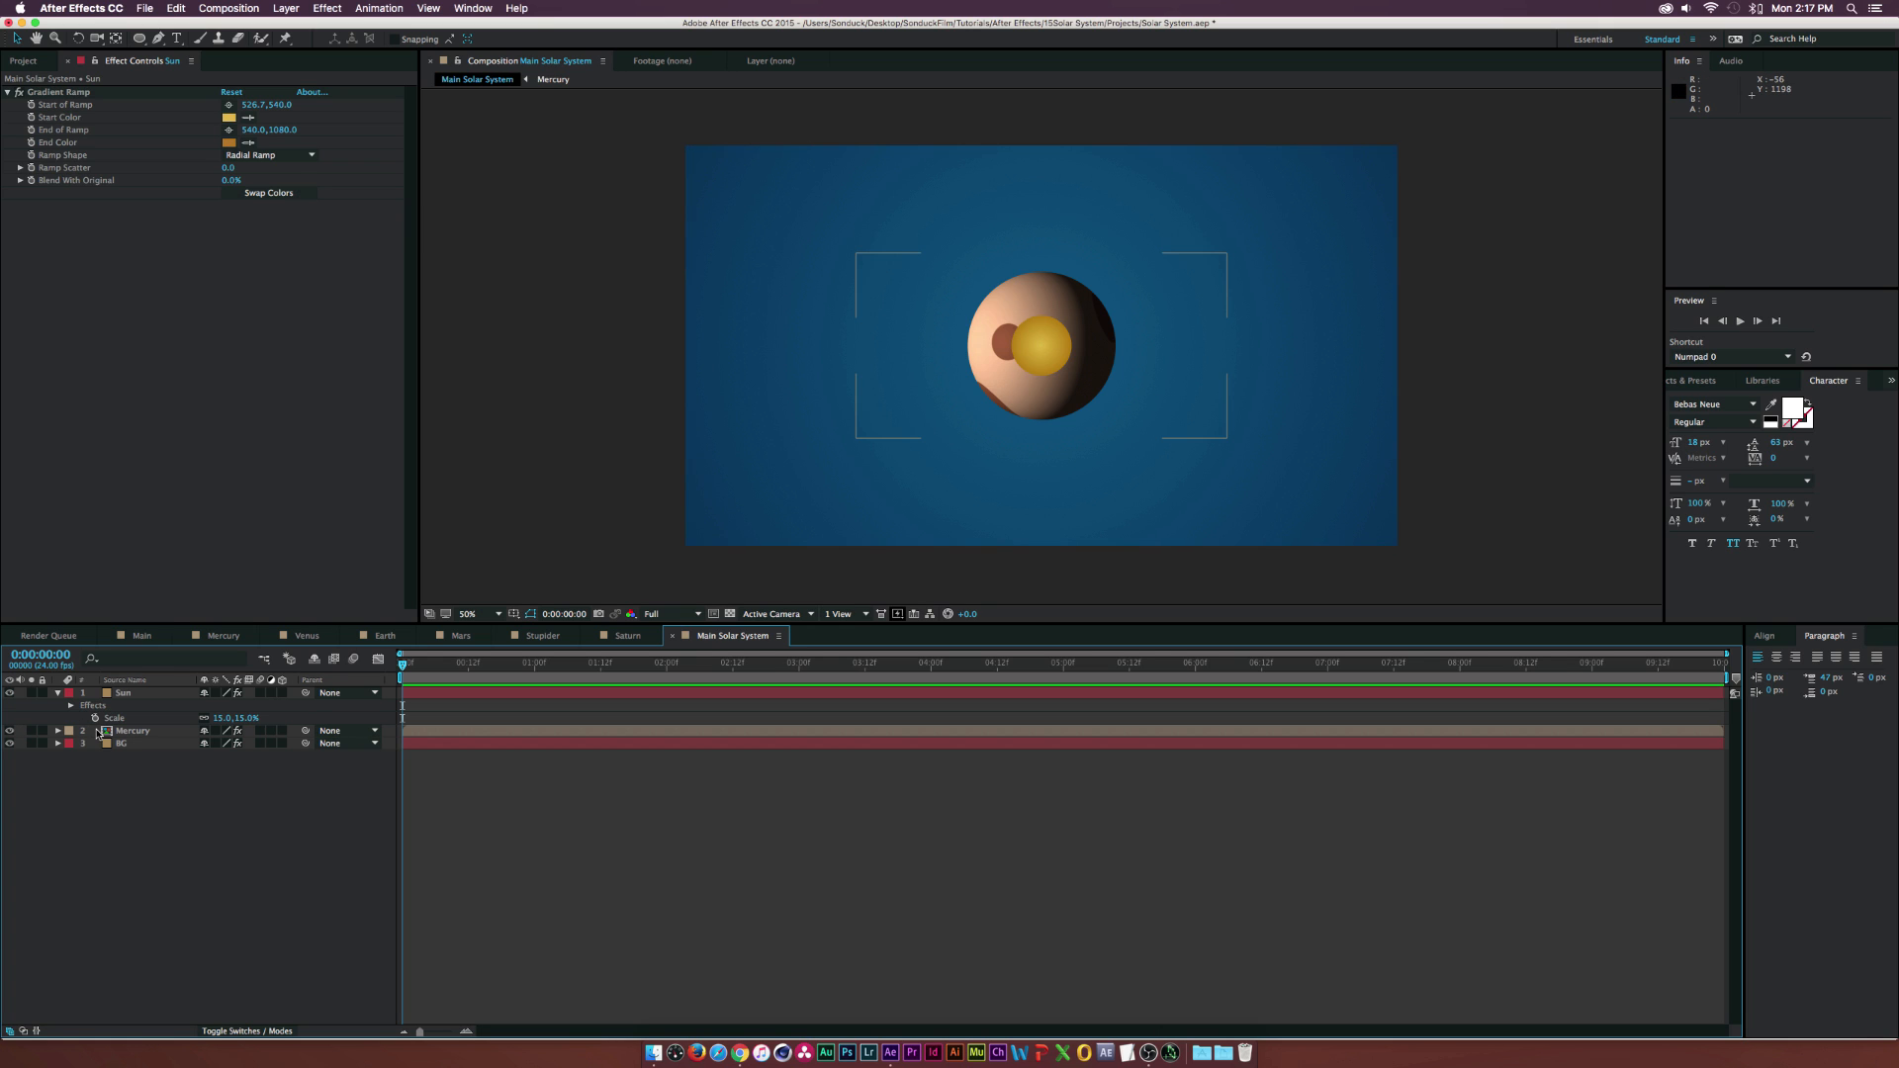
drag(127, 733, 128, 689)
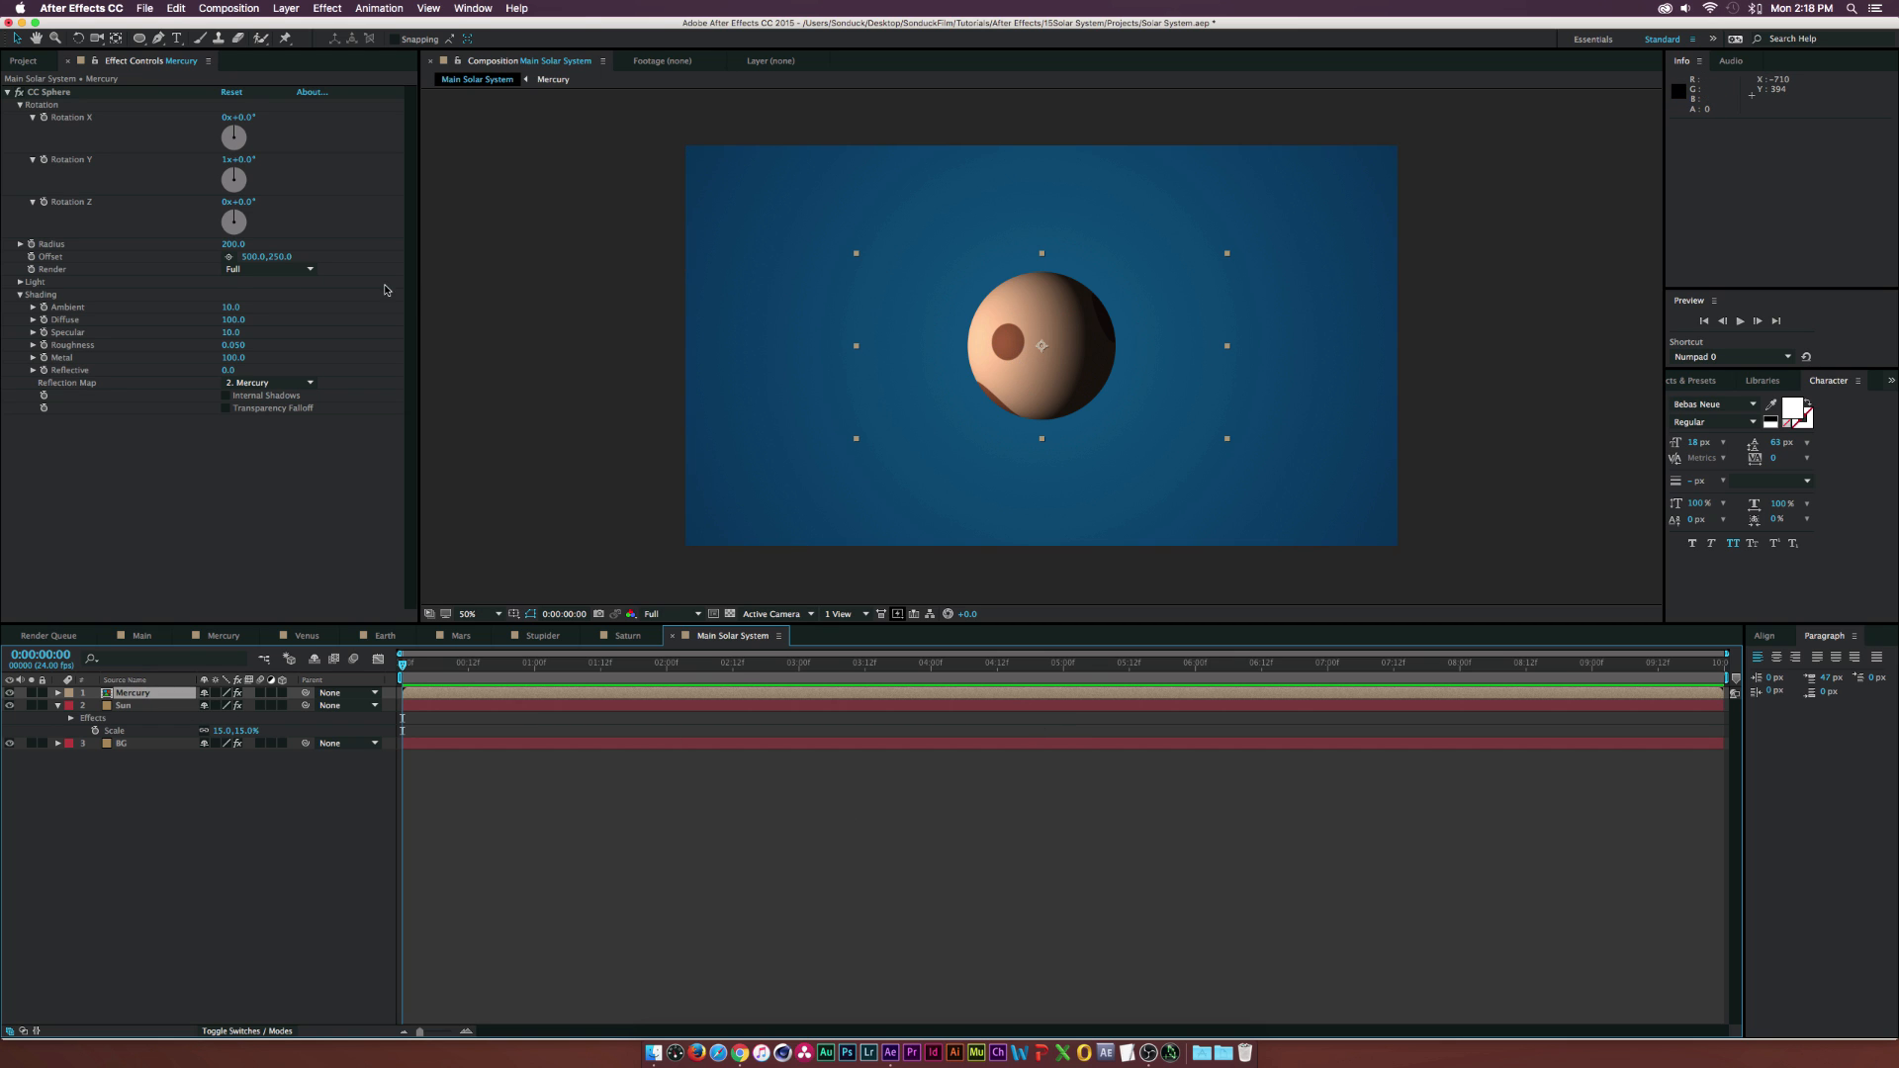
drag(242, 247, 136, 258)
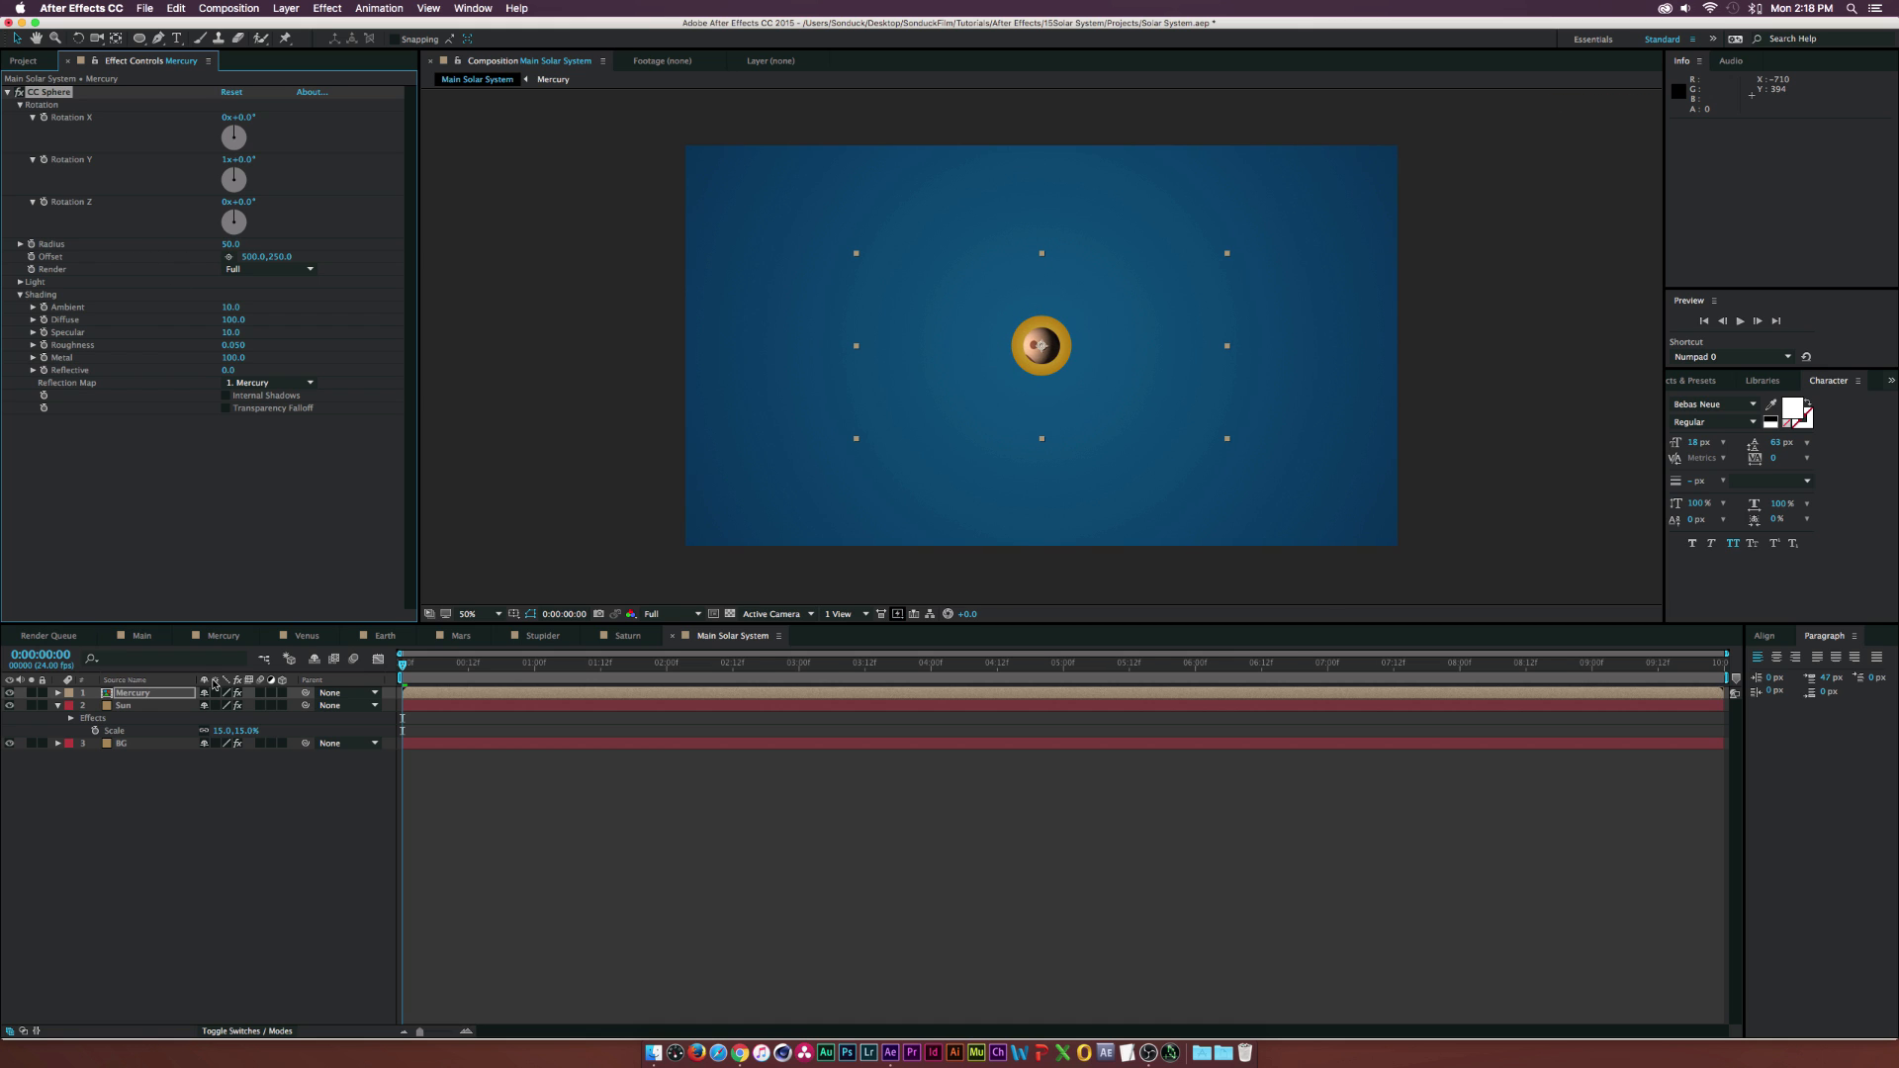
- Scale the Sun layer up to 29%
click(185, 707)
key(s)
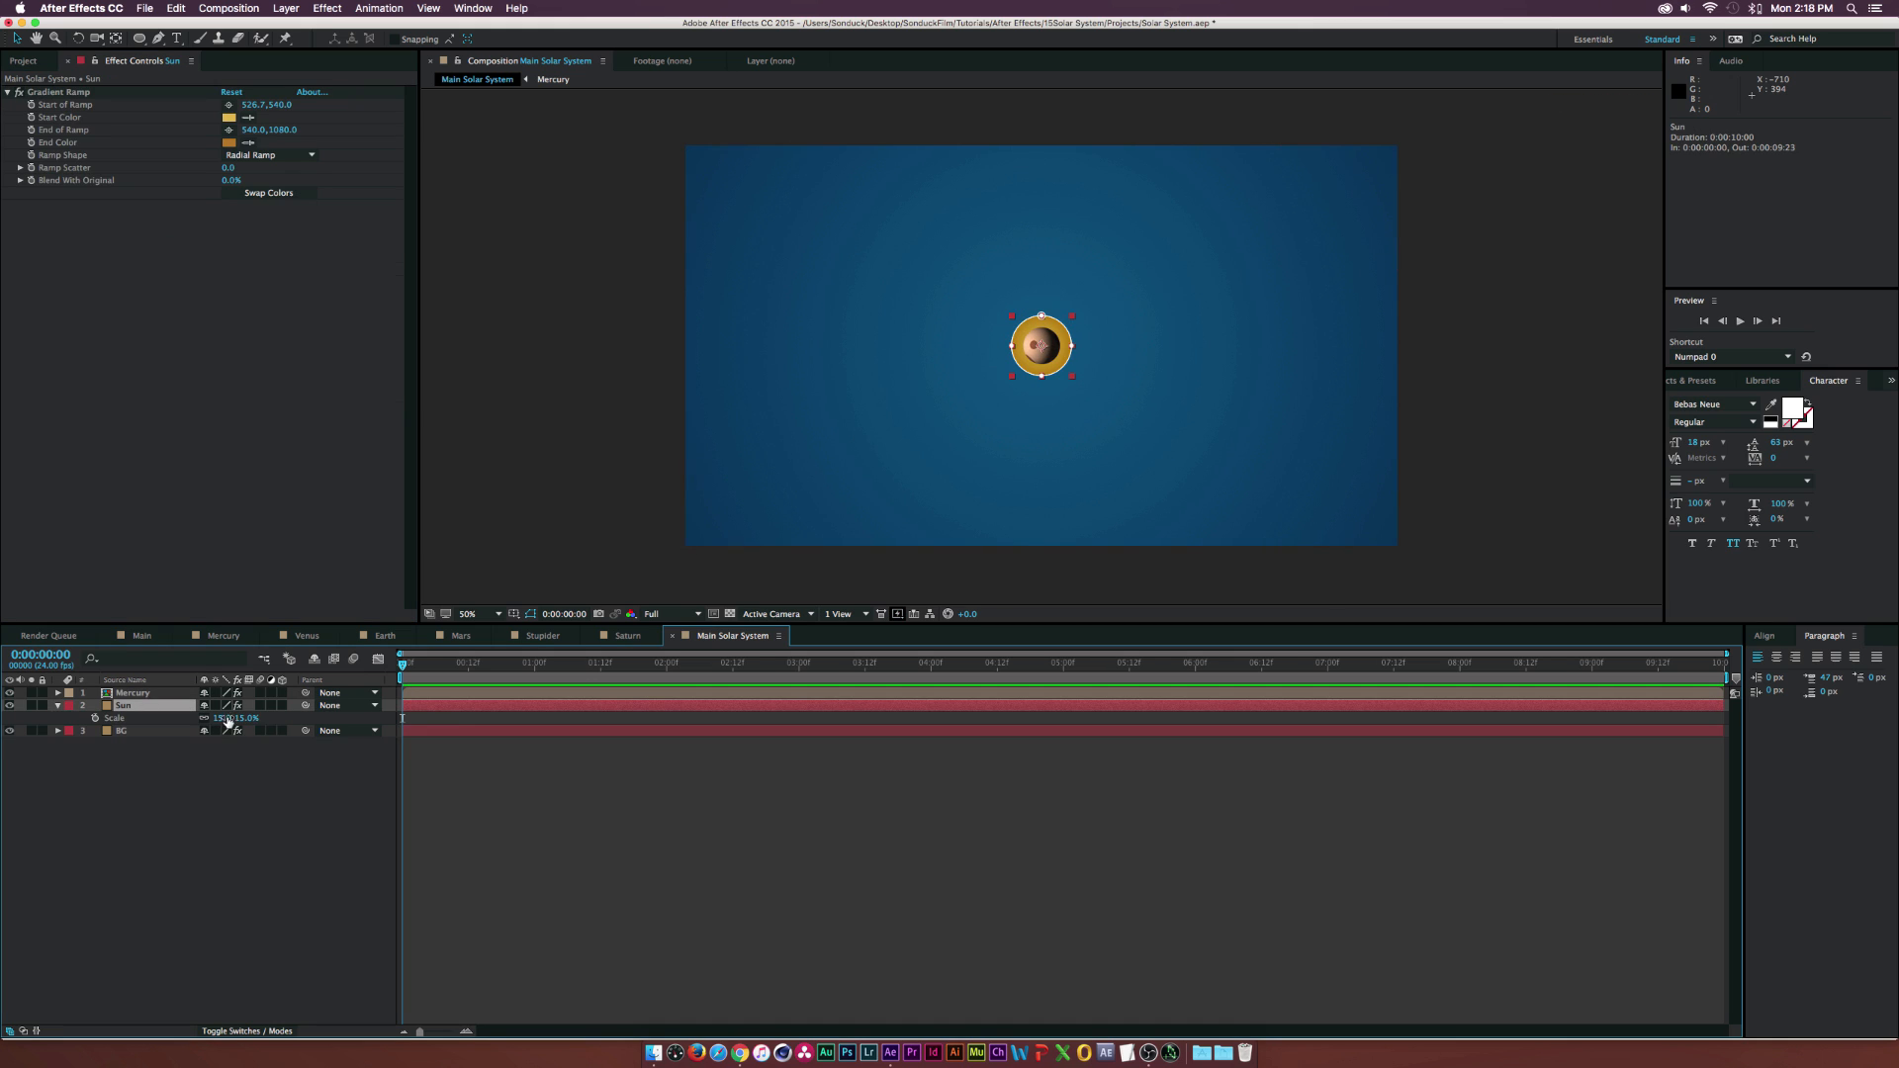
drag(224, 718, 235, 717)
click(239, 855)
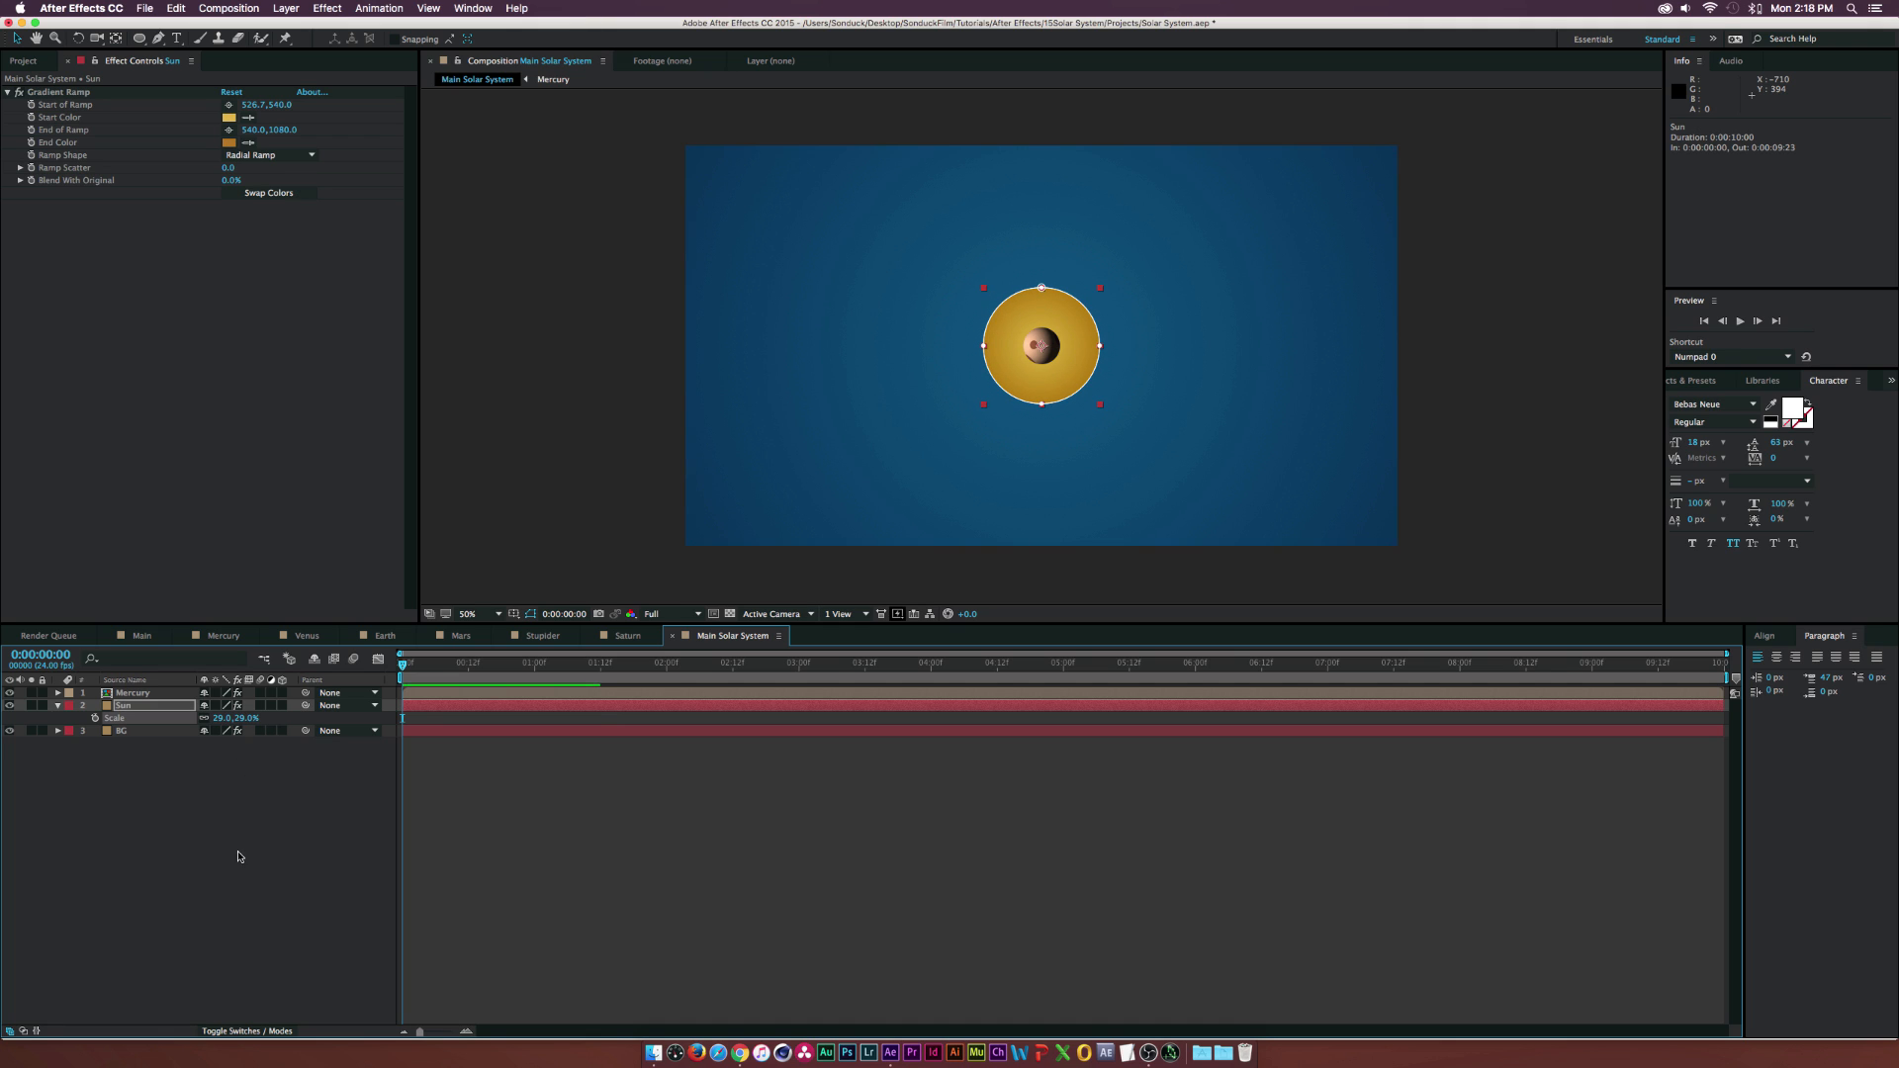
- Flatten Mercury's CC Sphere shading by setting Ambient to 100, Diffuse to 0 and Specular to 0
click(141, 692)
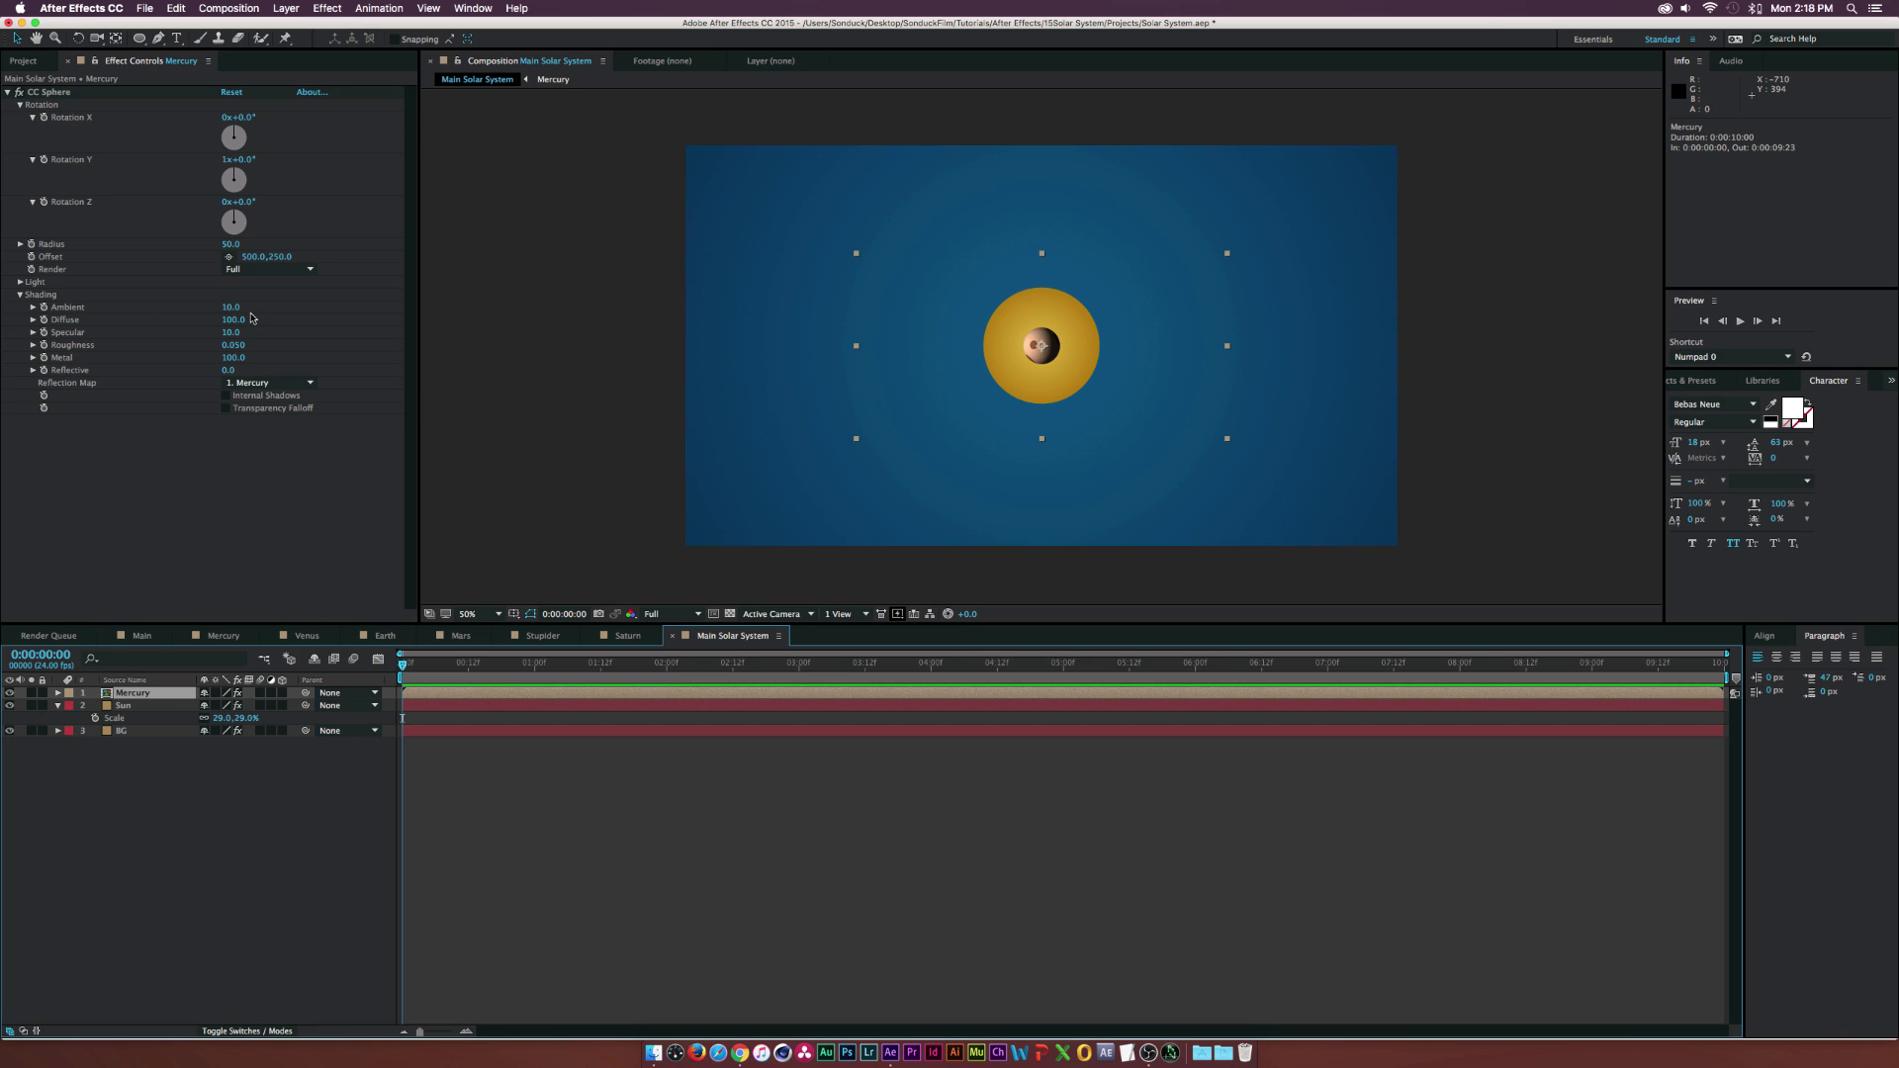
click(226, 308)
text(10)
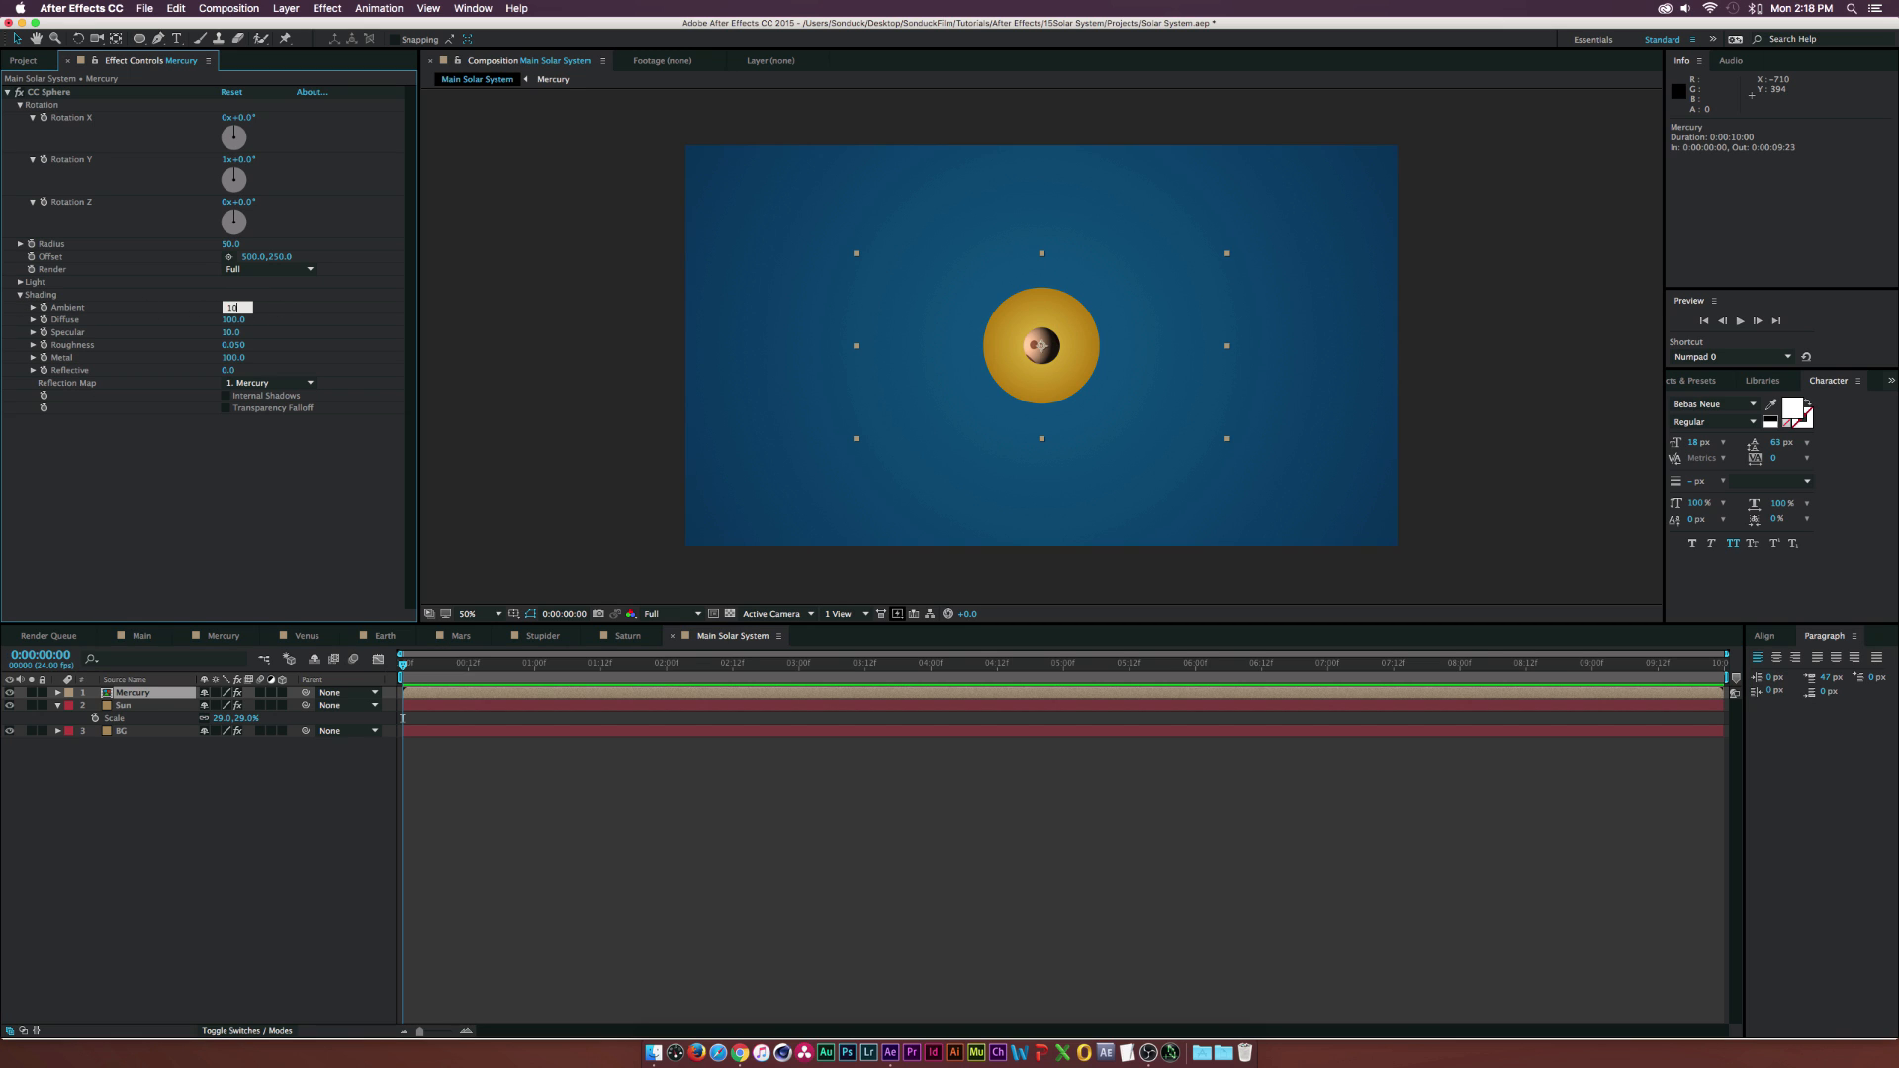
text(0)
key(Return)
click(233, 320)
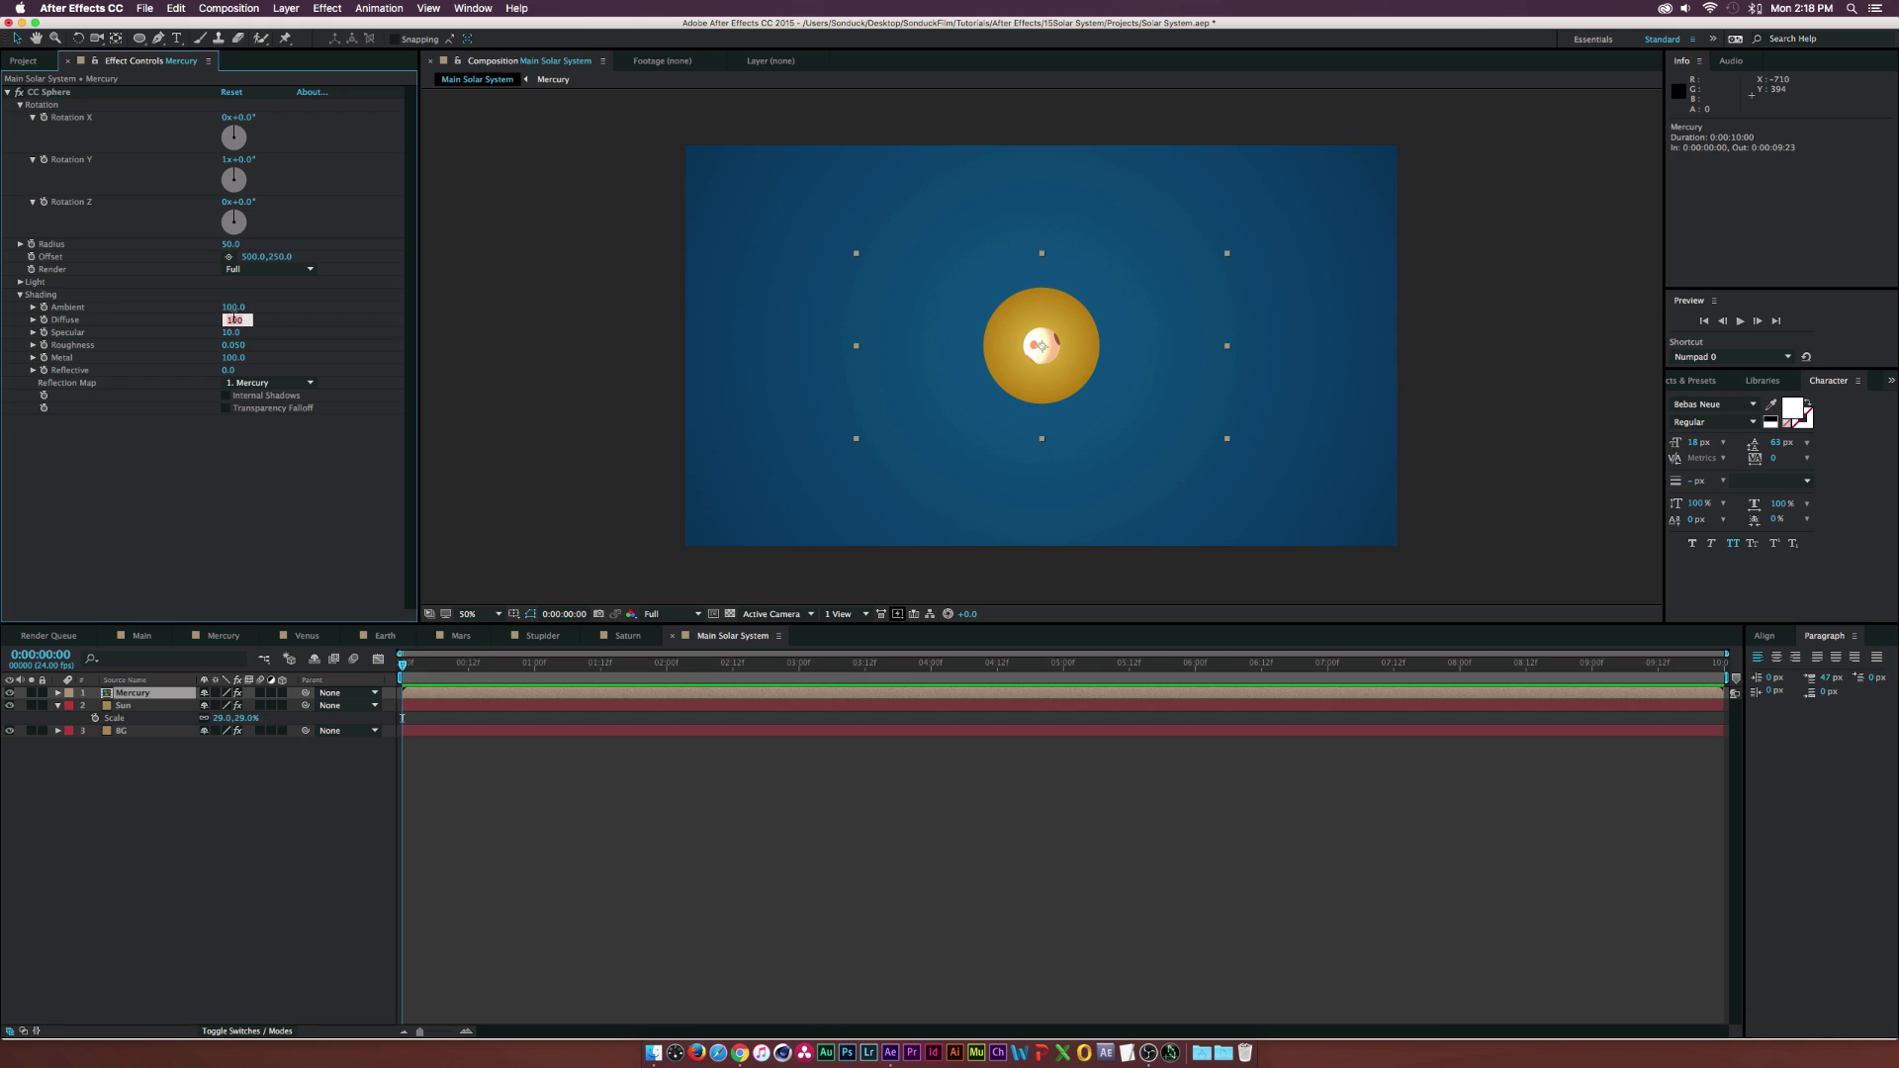
text(0)
key(Return)
click(229, 332)
text(0)
key(Return)
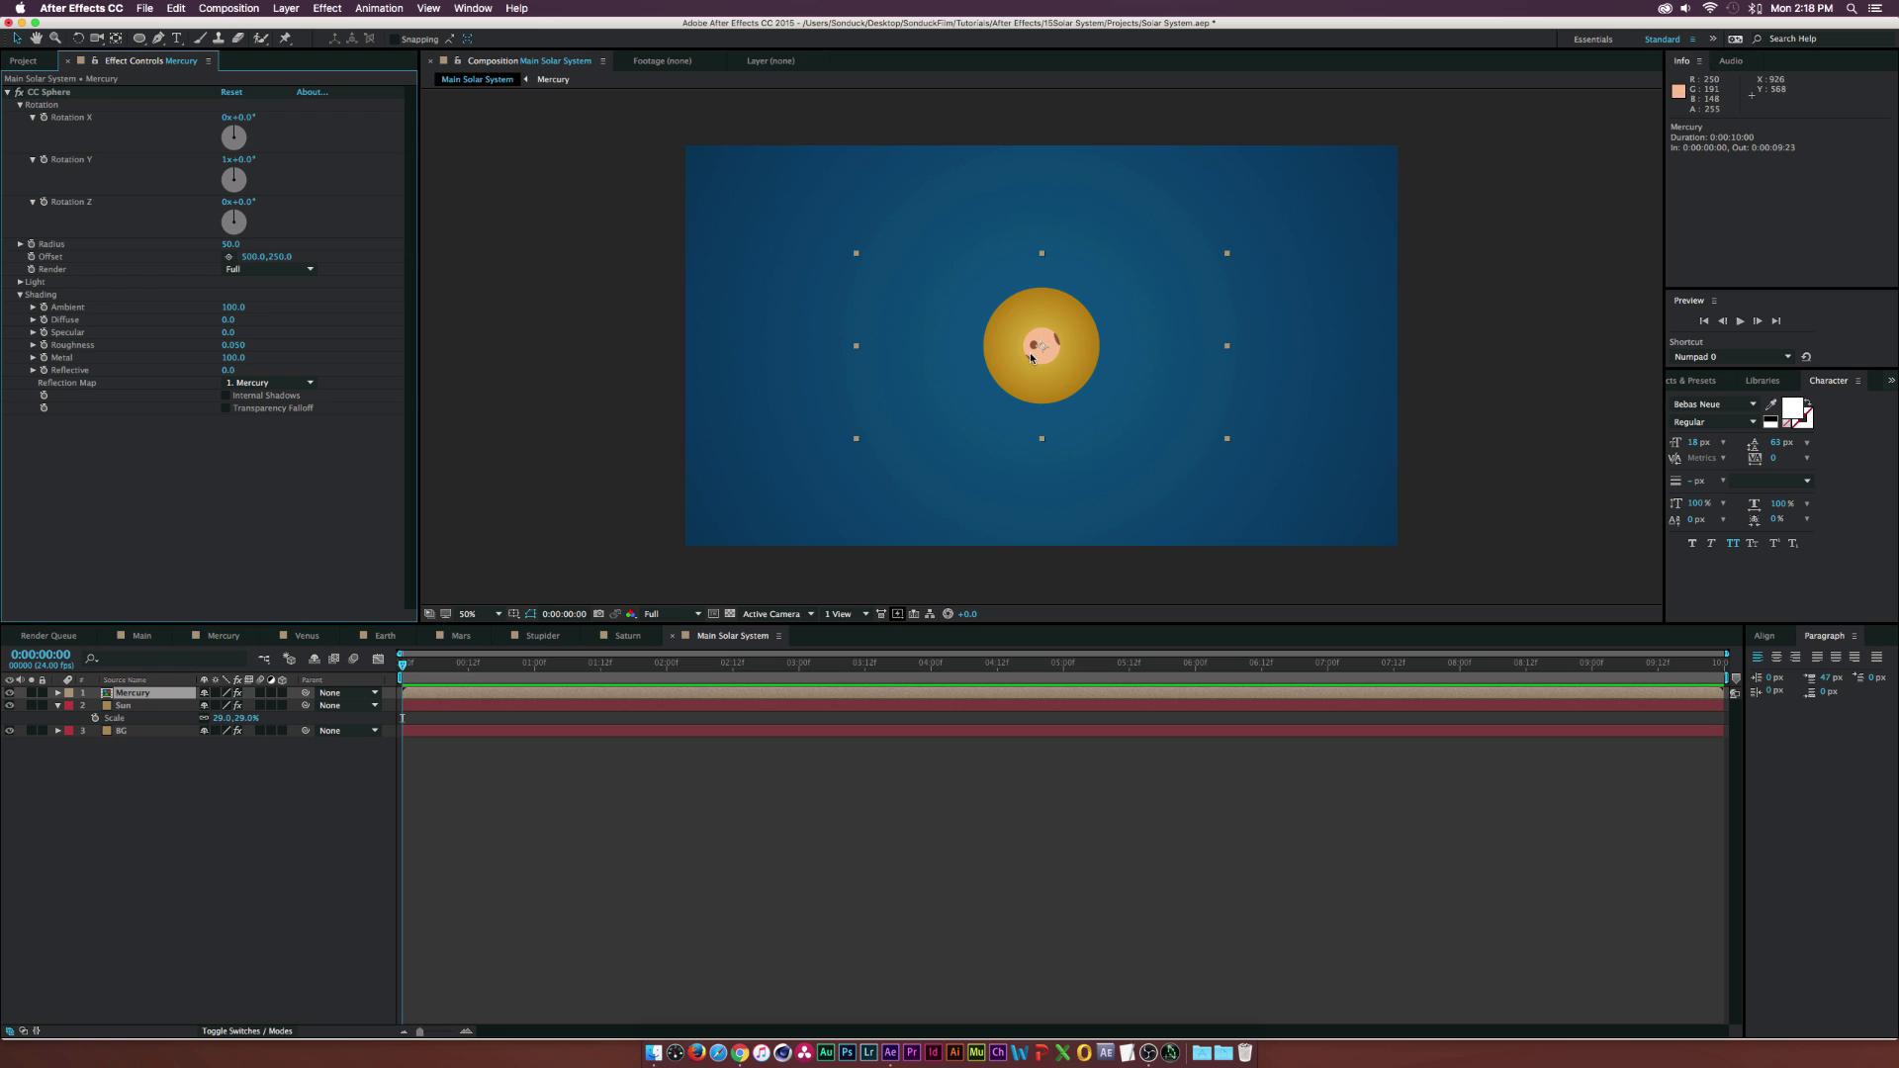
- Set up a new composition-size solid named Mercury Path and colour it white (FFFFFF)
click(216, 841)
key(super+y)
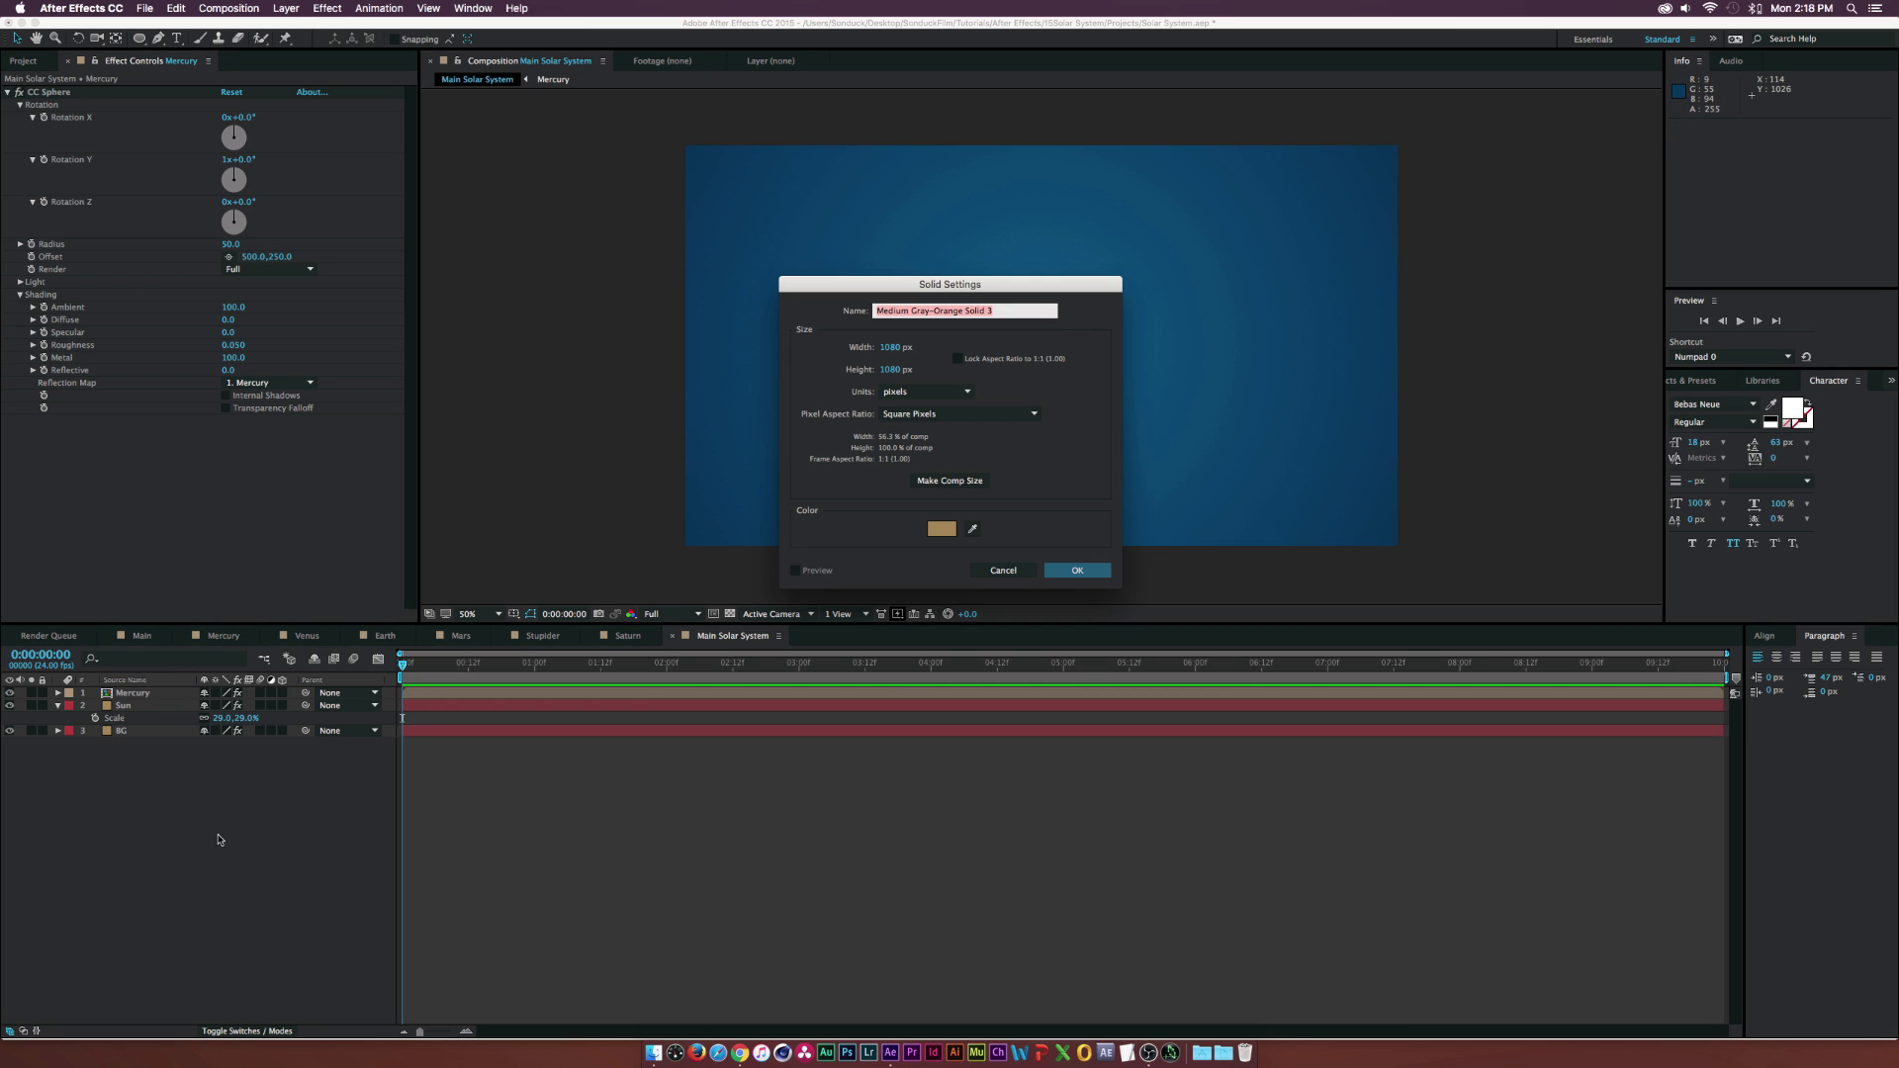
text(Mercury Path)
click(950, 480)
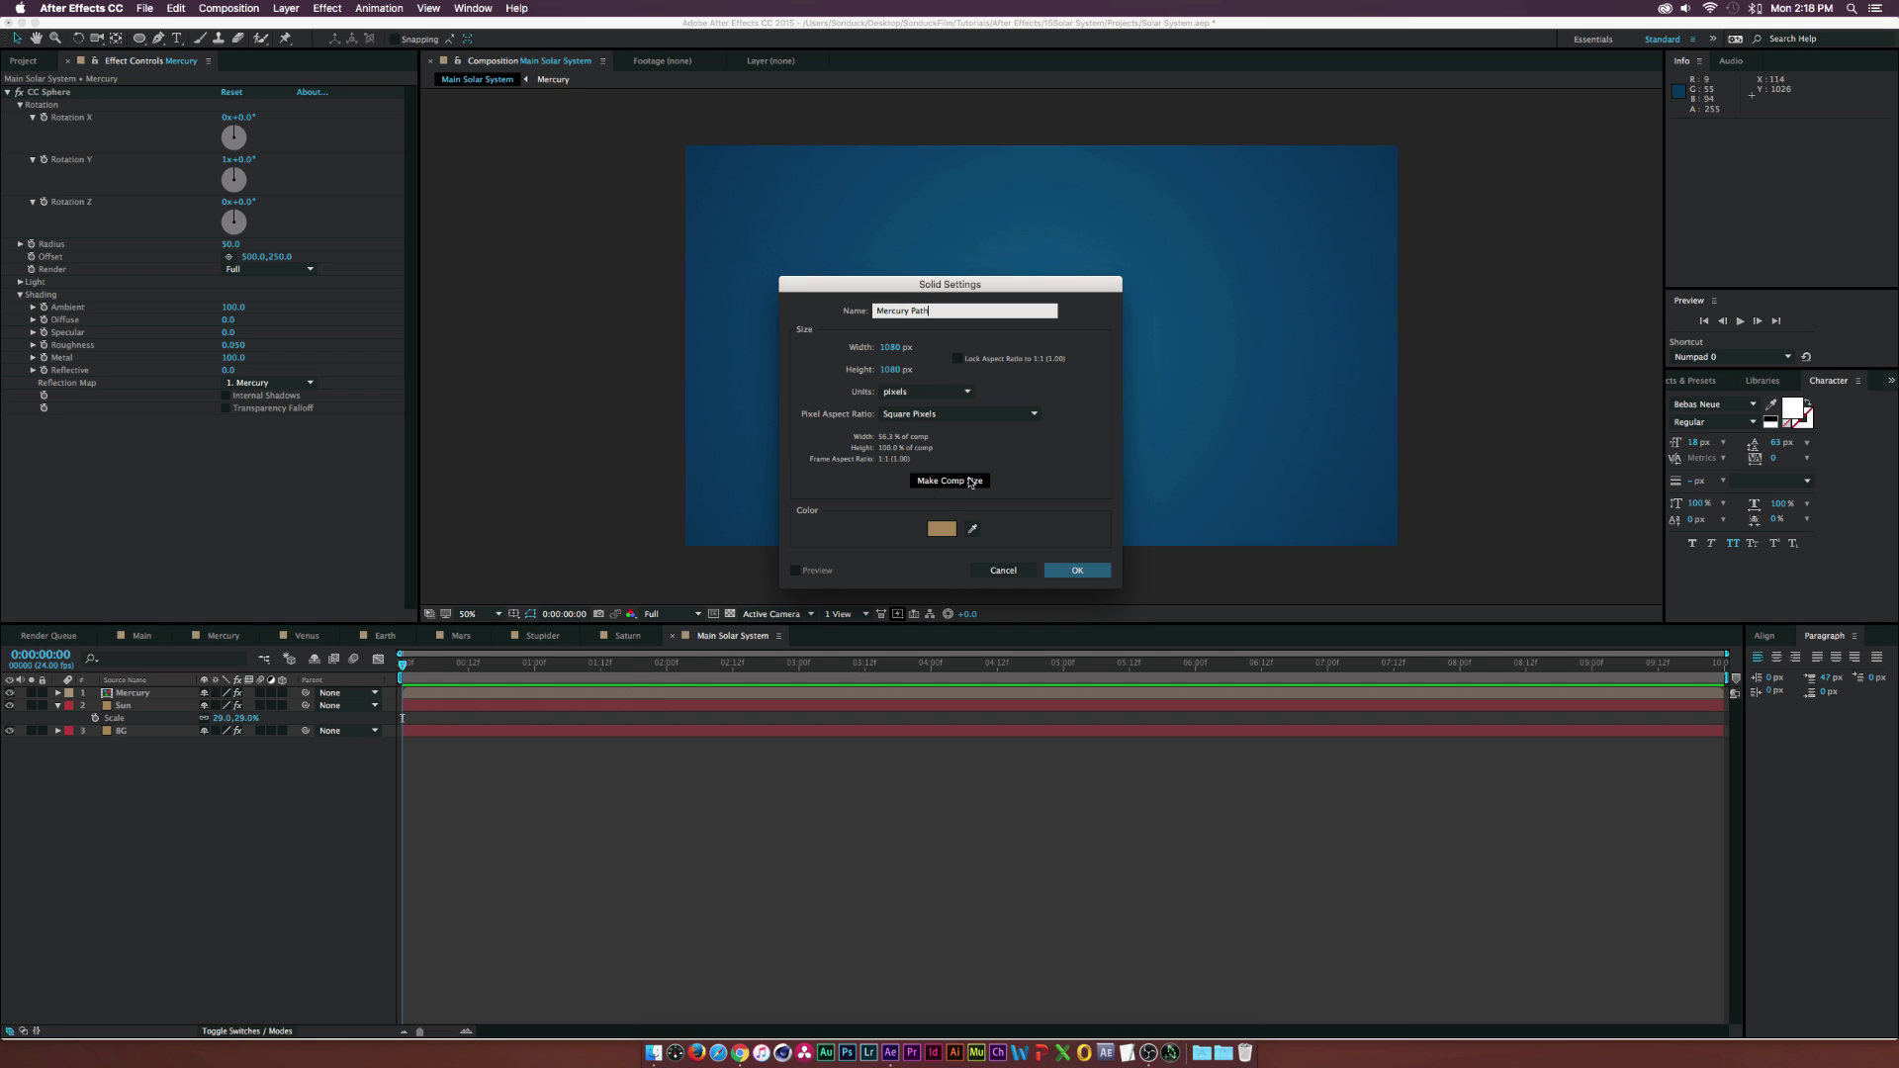
click(941, 529)
drag(615, 295, 526, 207)
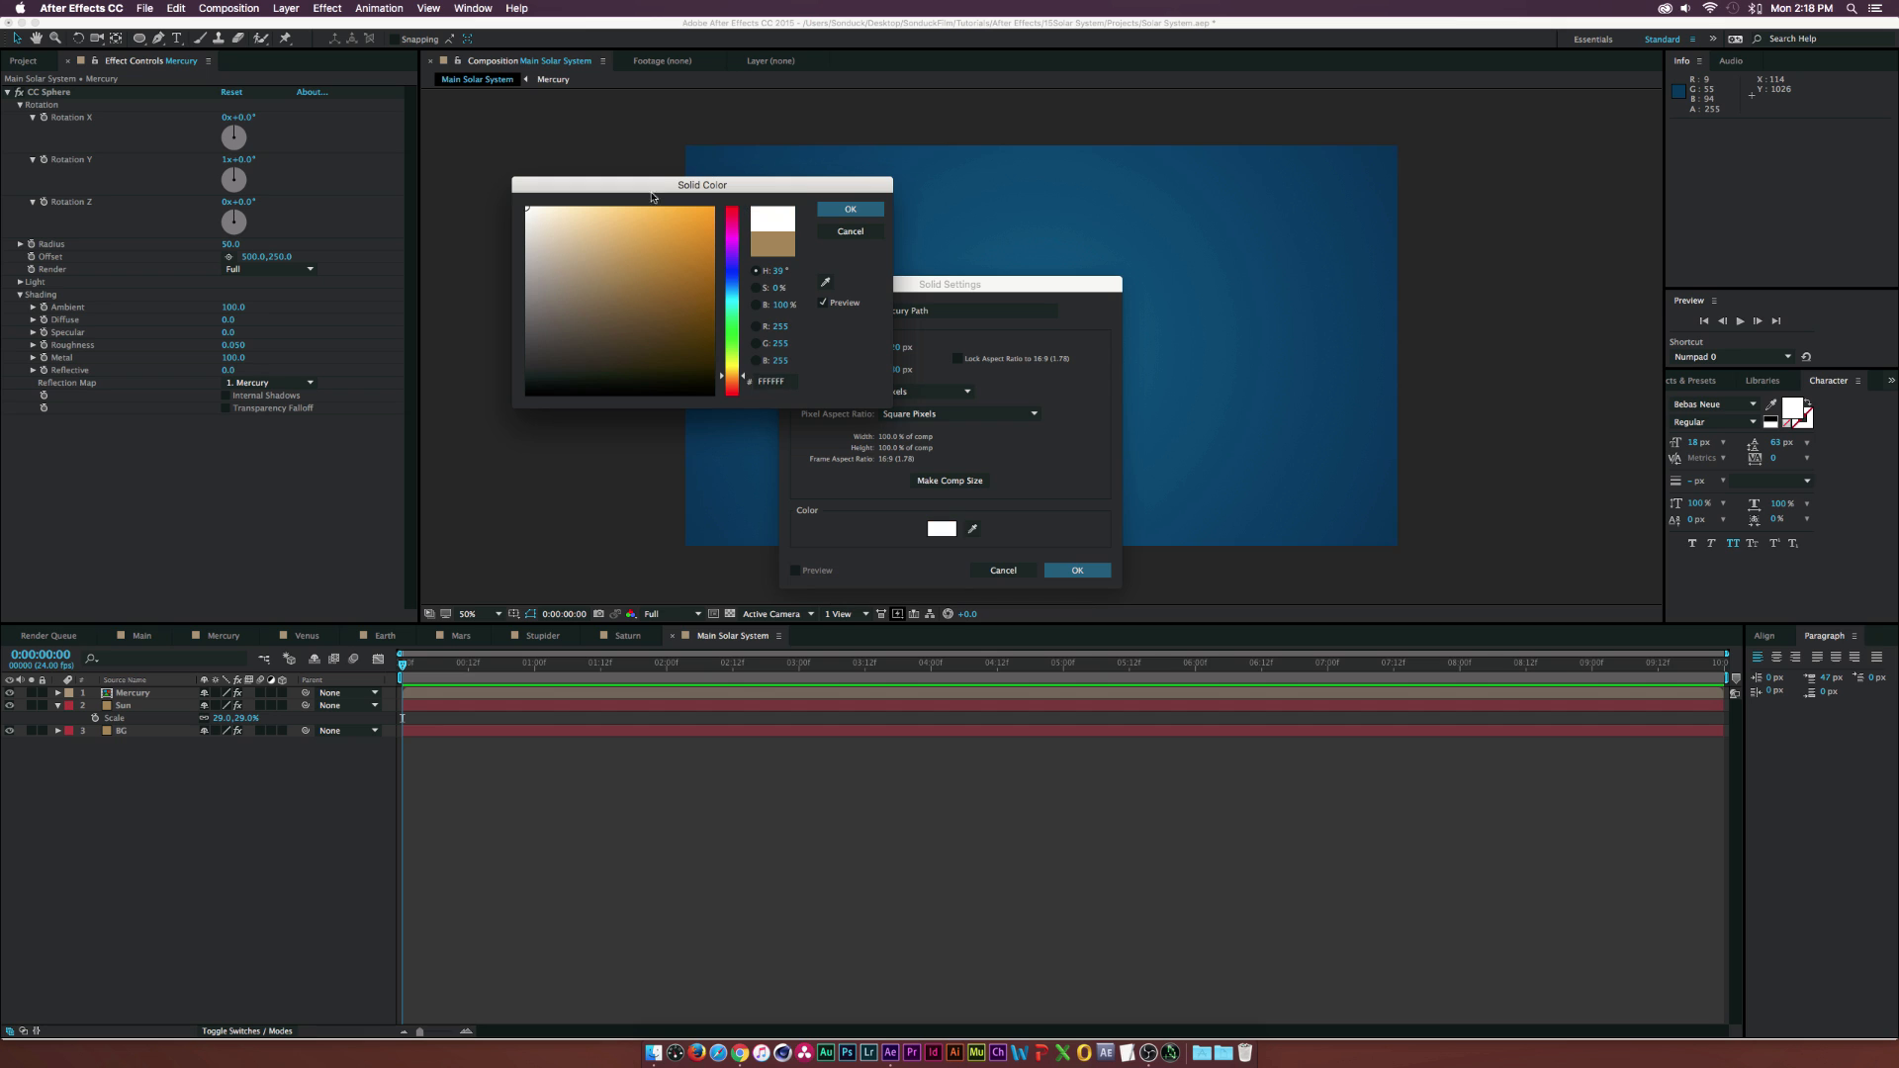
click(850, 208)
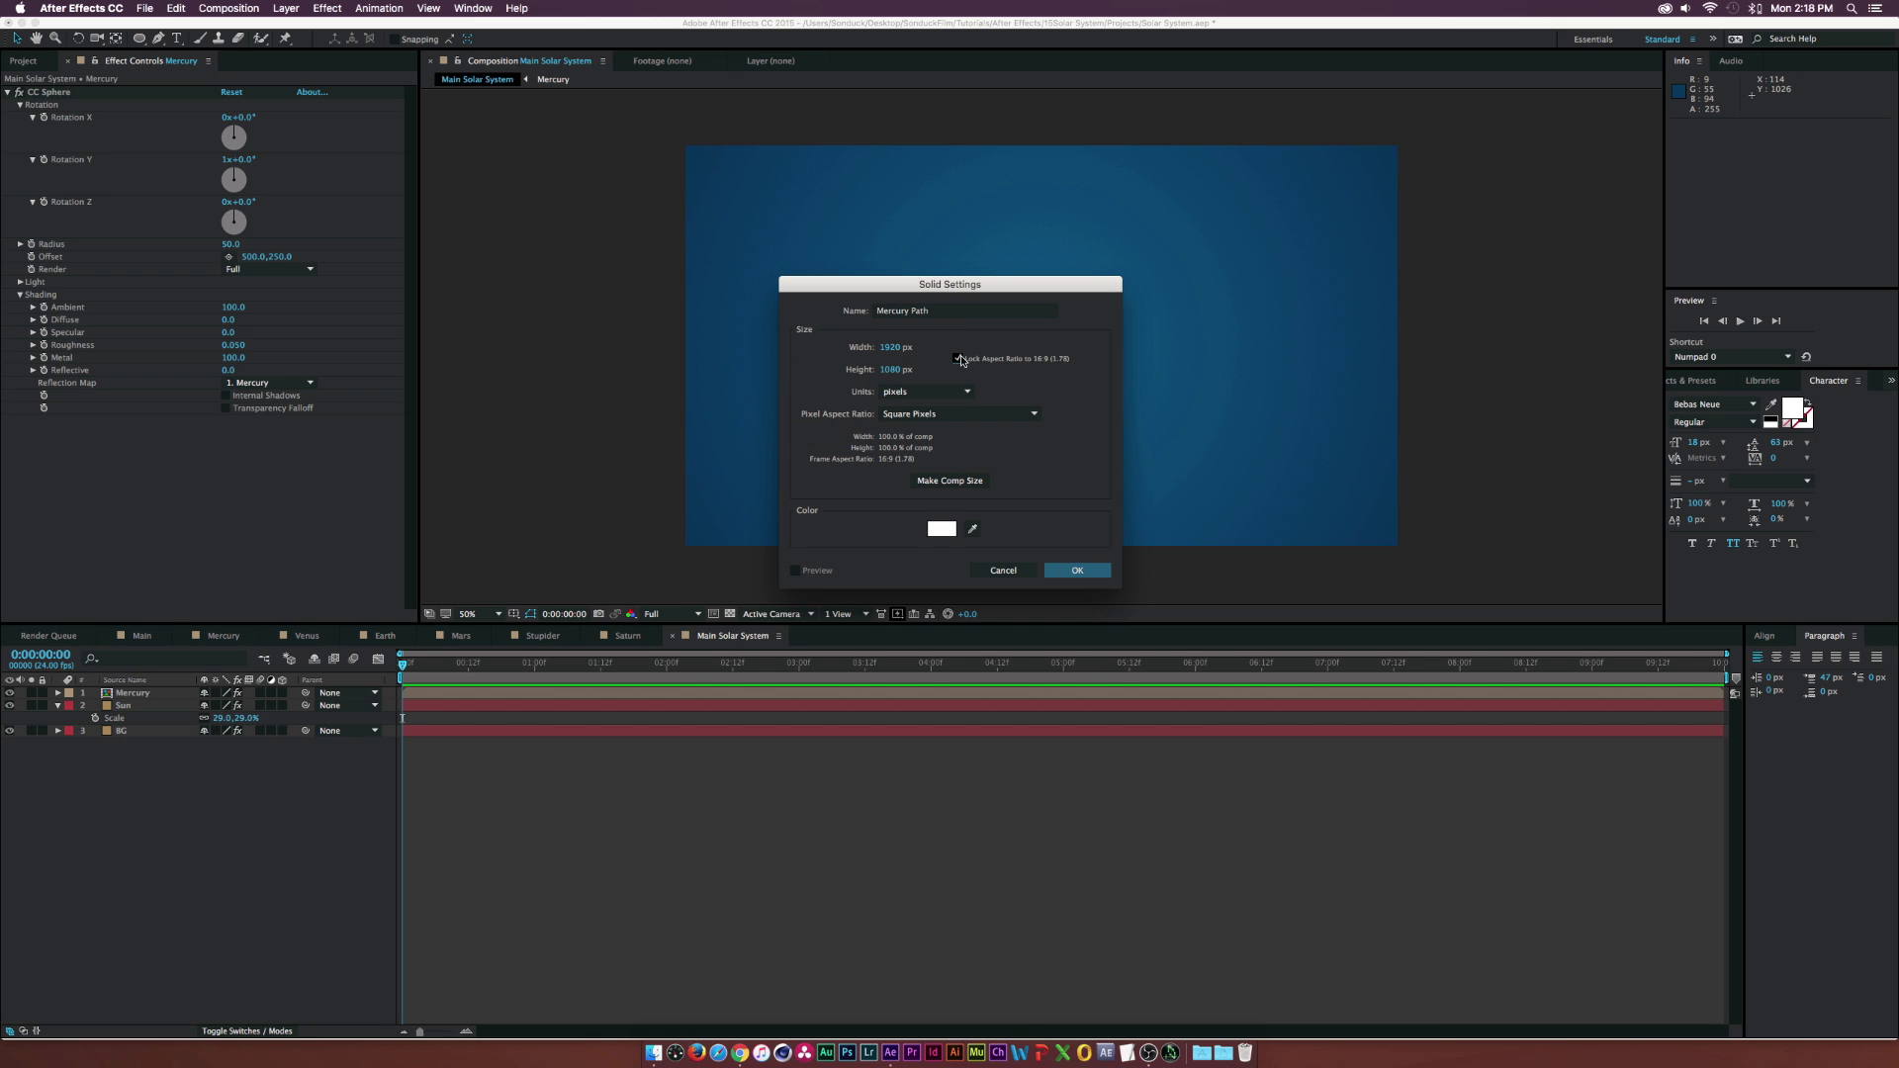
- Enlarge the Mercury Path solid beyond the composition size and create it
drag(885, 347, 995, 346)
drag(1131, 341, 1189, 341)
click(893, 348)
click(1077, 570)
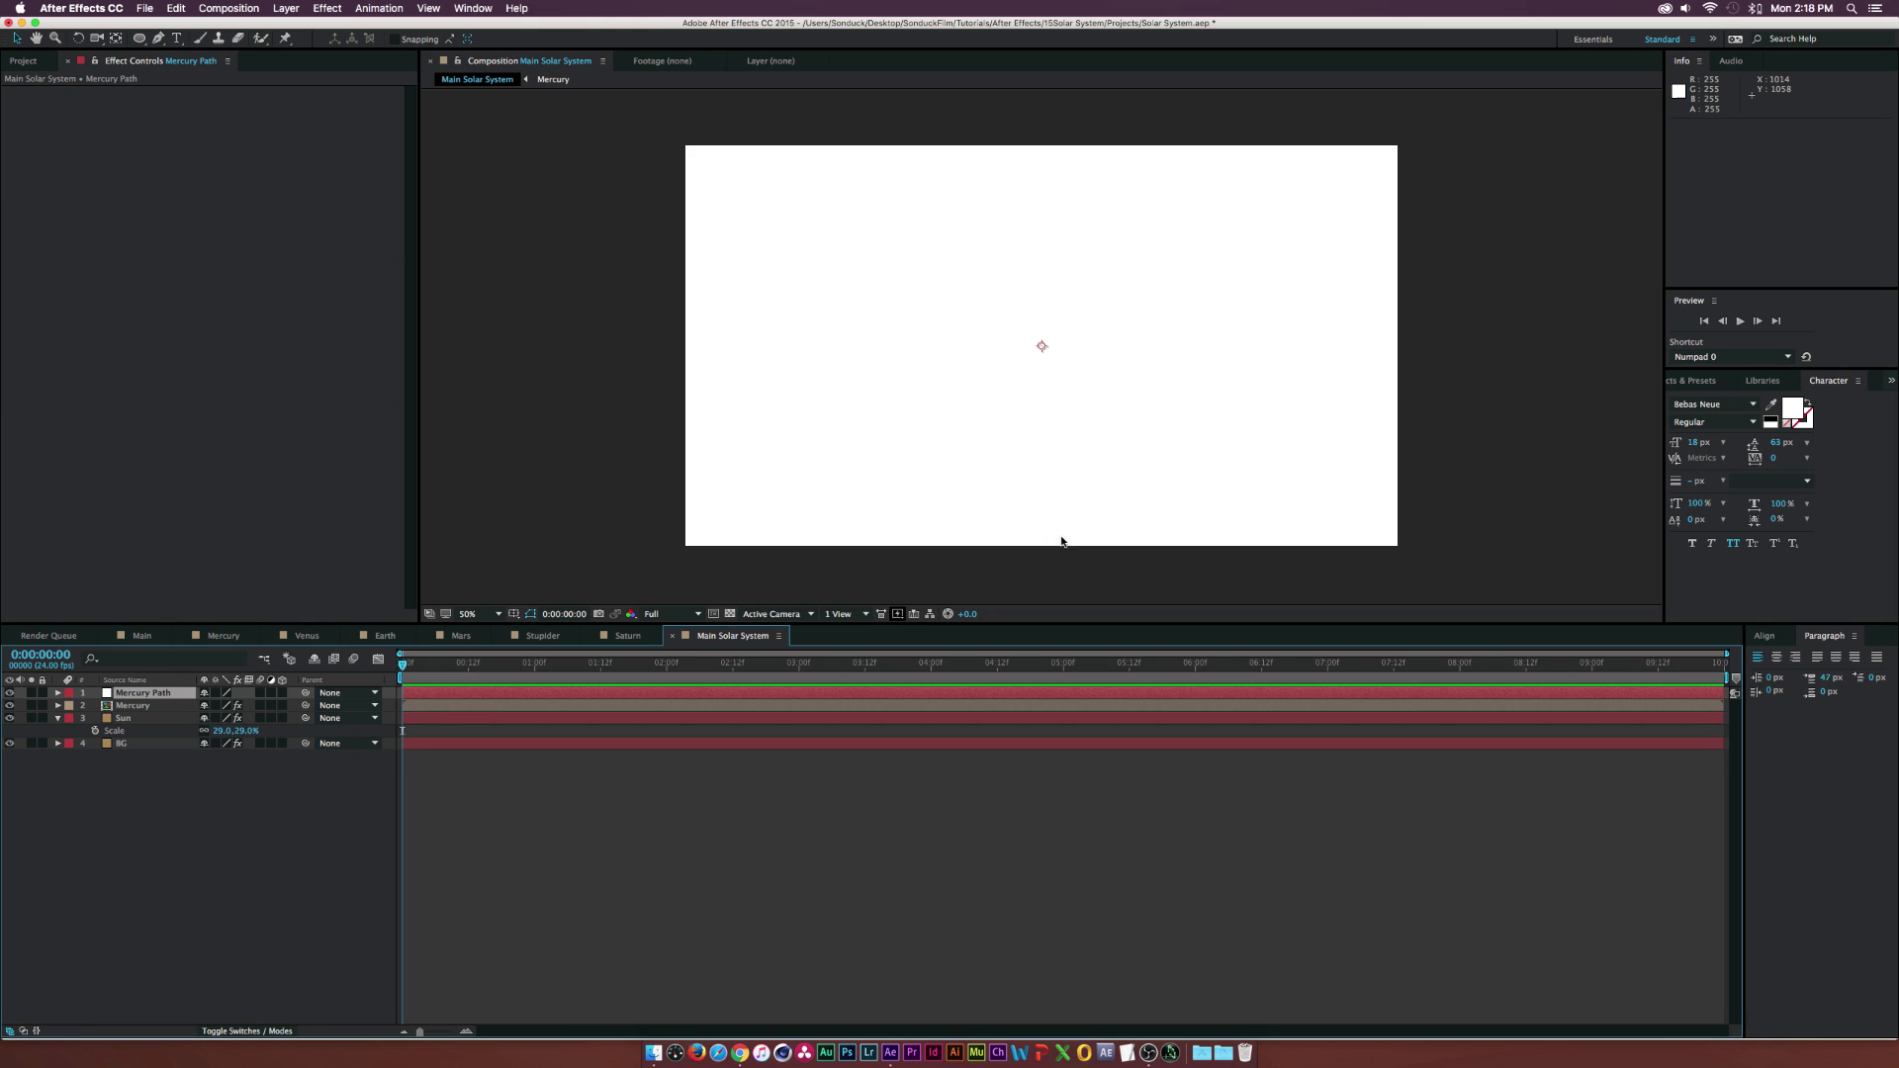
- Hide the Mercury Path layer and lock the Mercury, Sun and BG layers
click(41, 705)
click(9, 693)
click(41, 718)
click(41, 743)
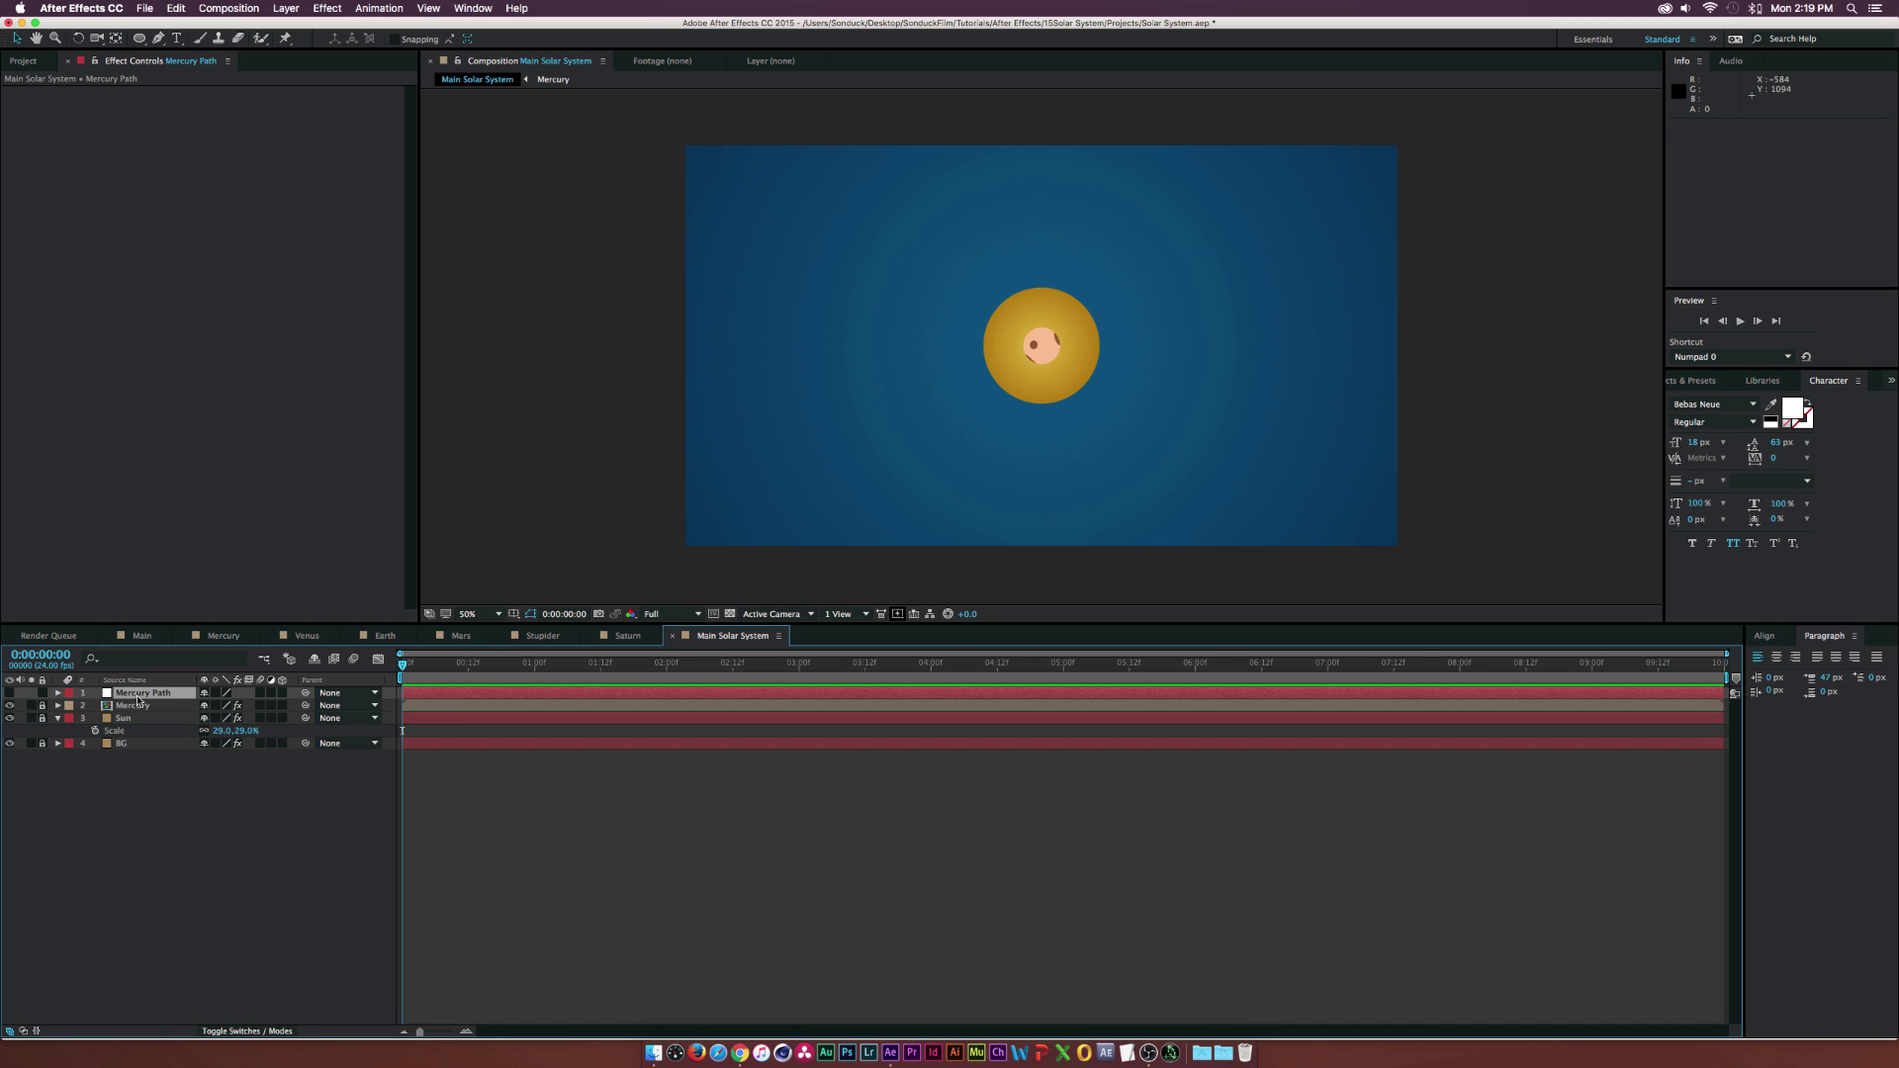
- Show the safe-margin guides and draw a circular mask about 600 px across on Mercury Path, centred on the Sun
click(140, 37)
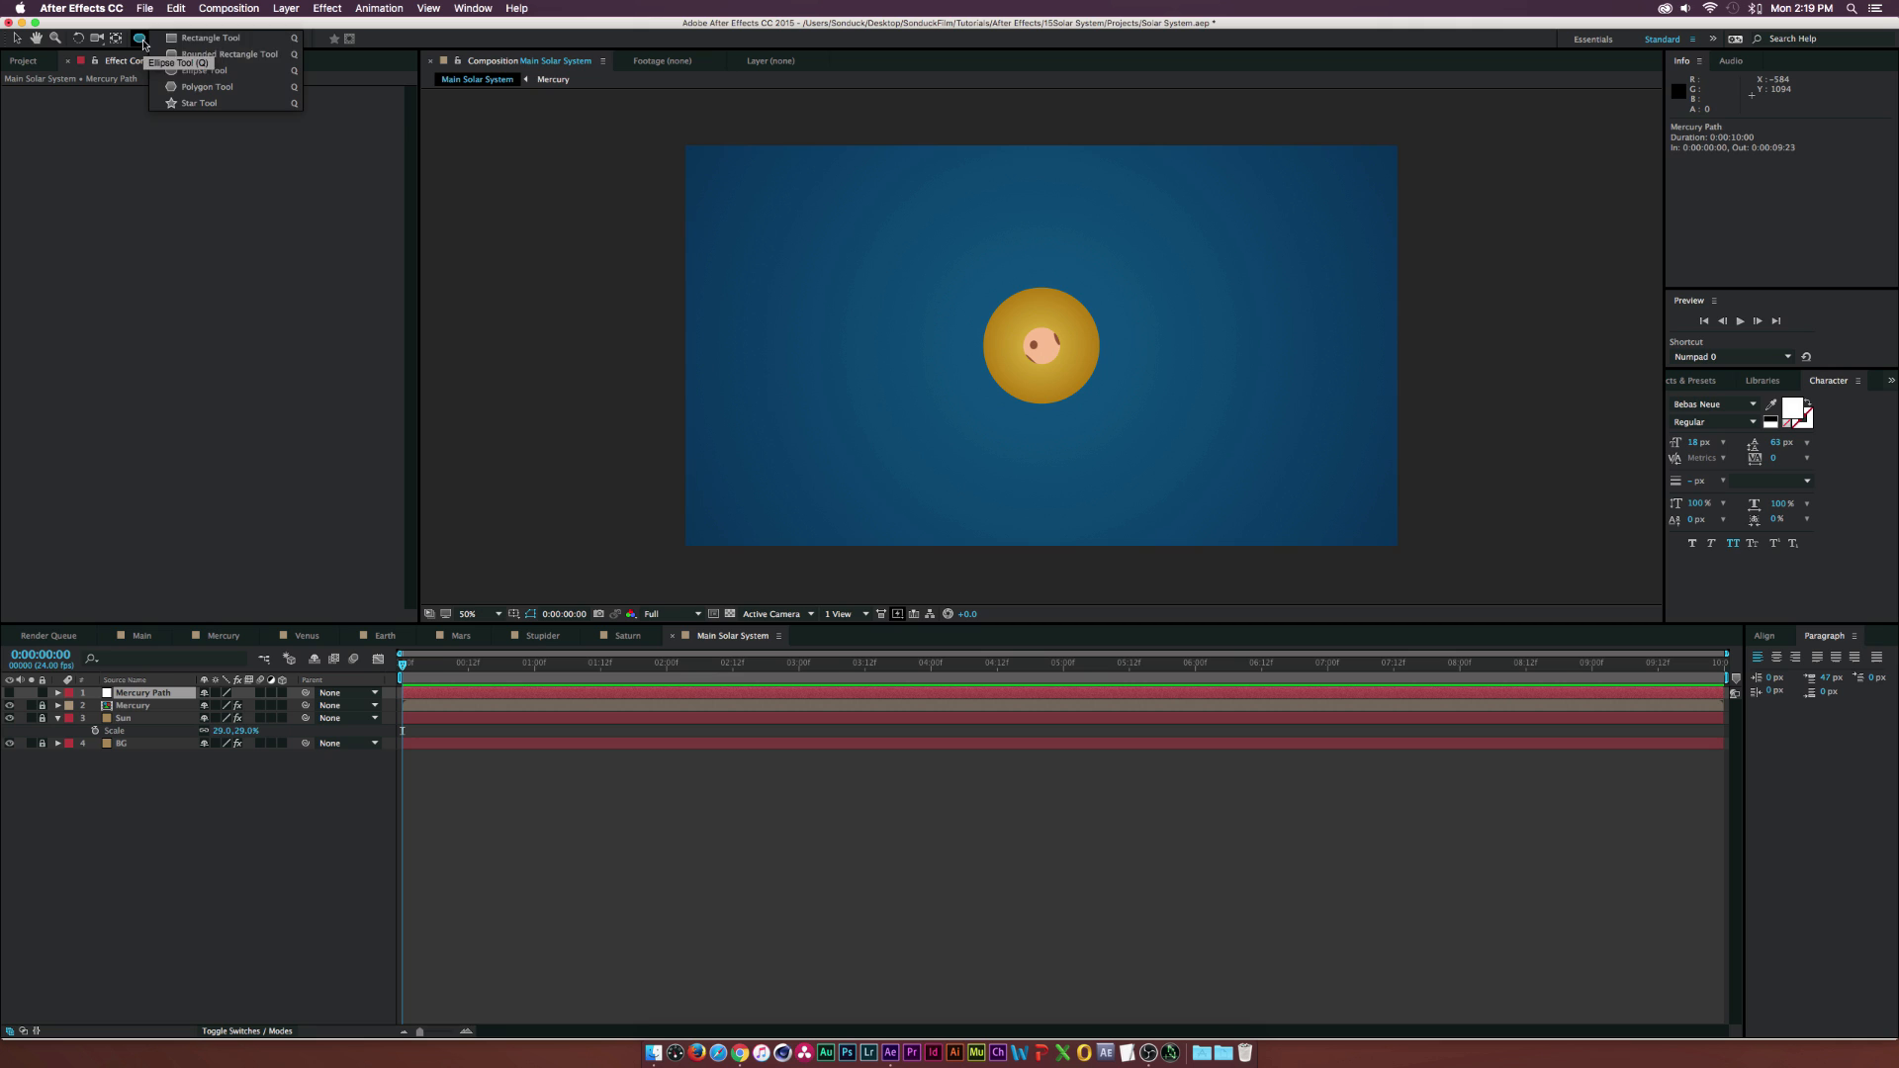
click(212, 70)
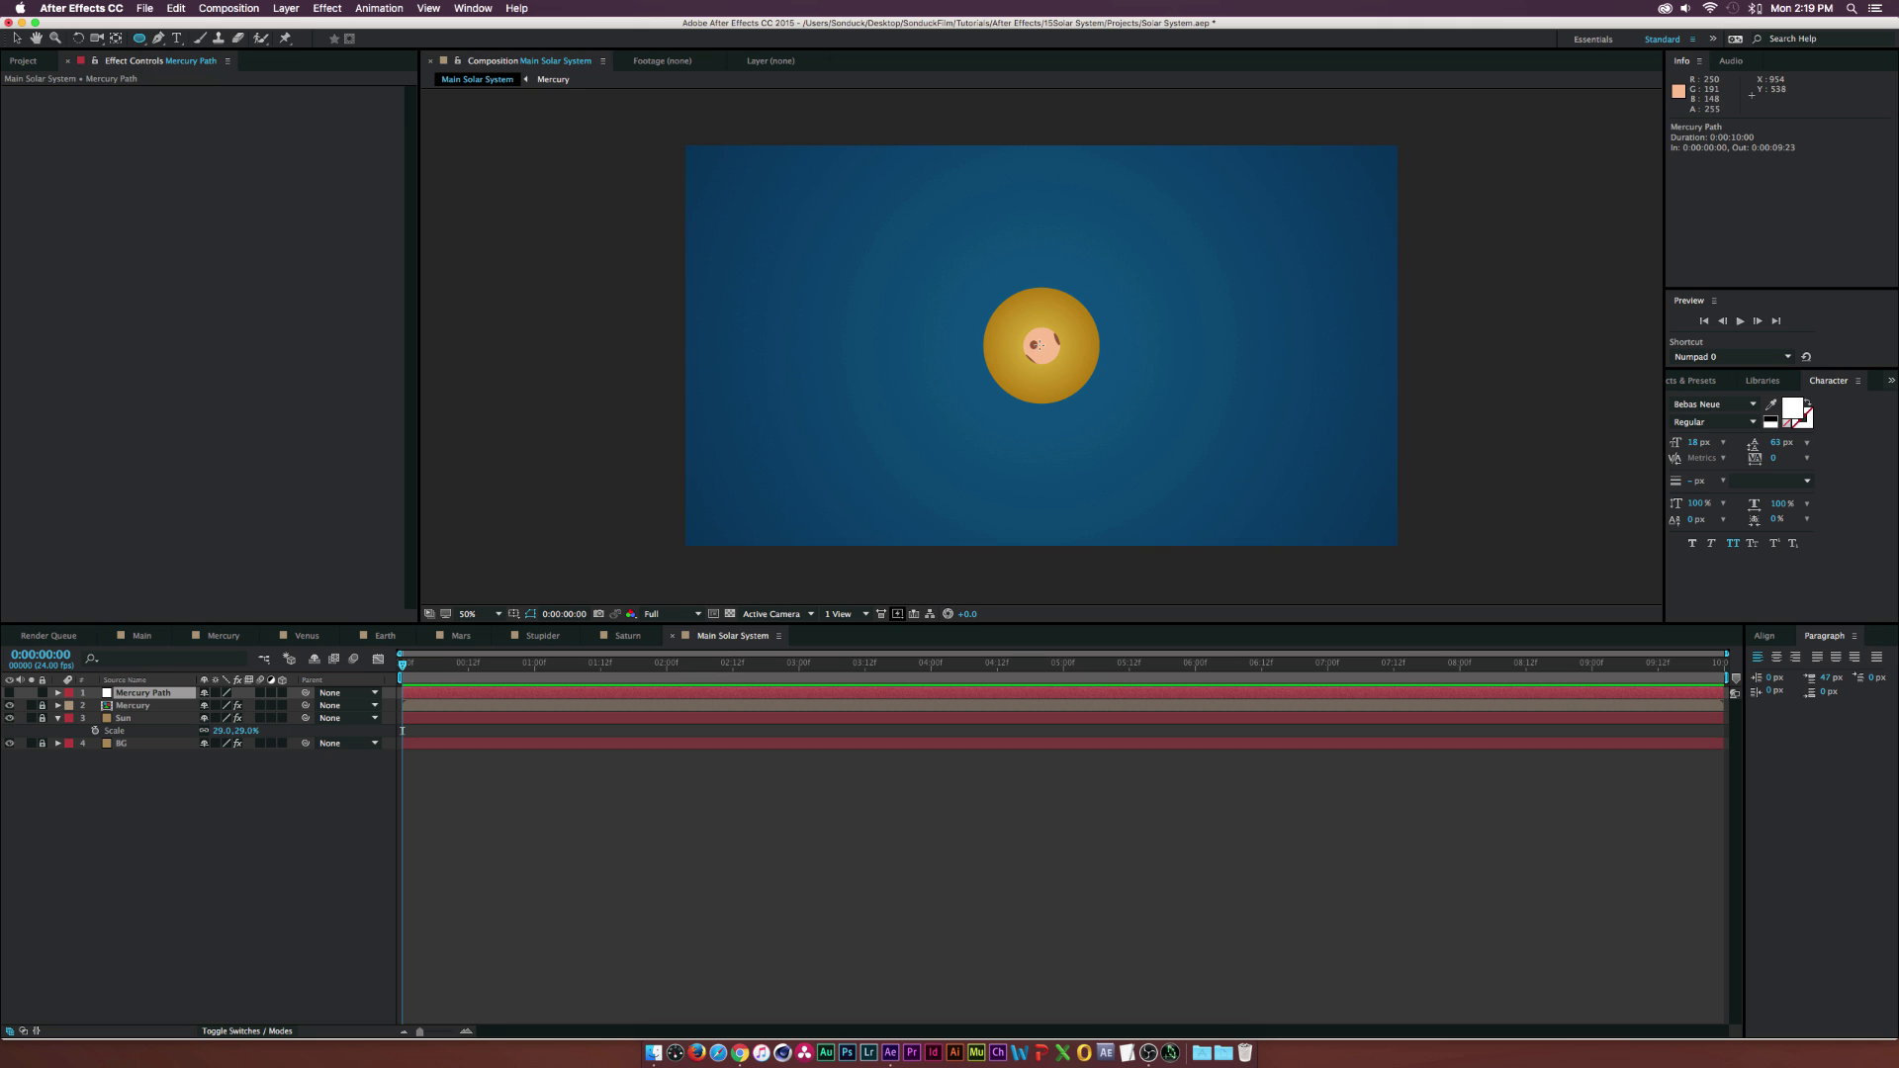
key(apostrophe)
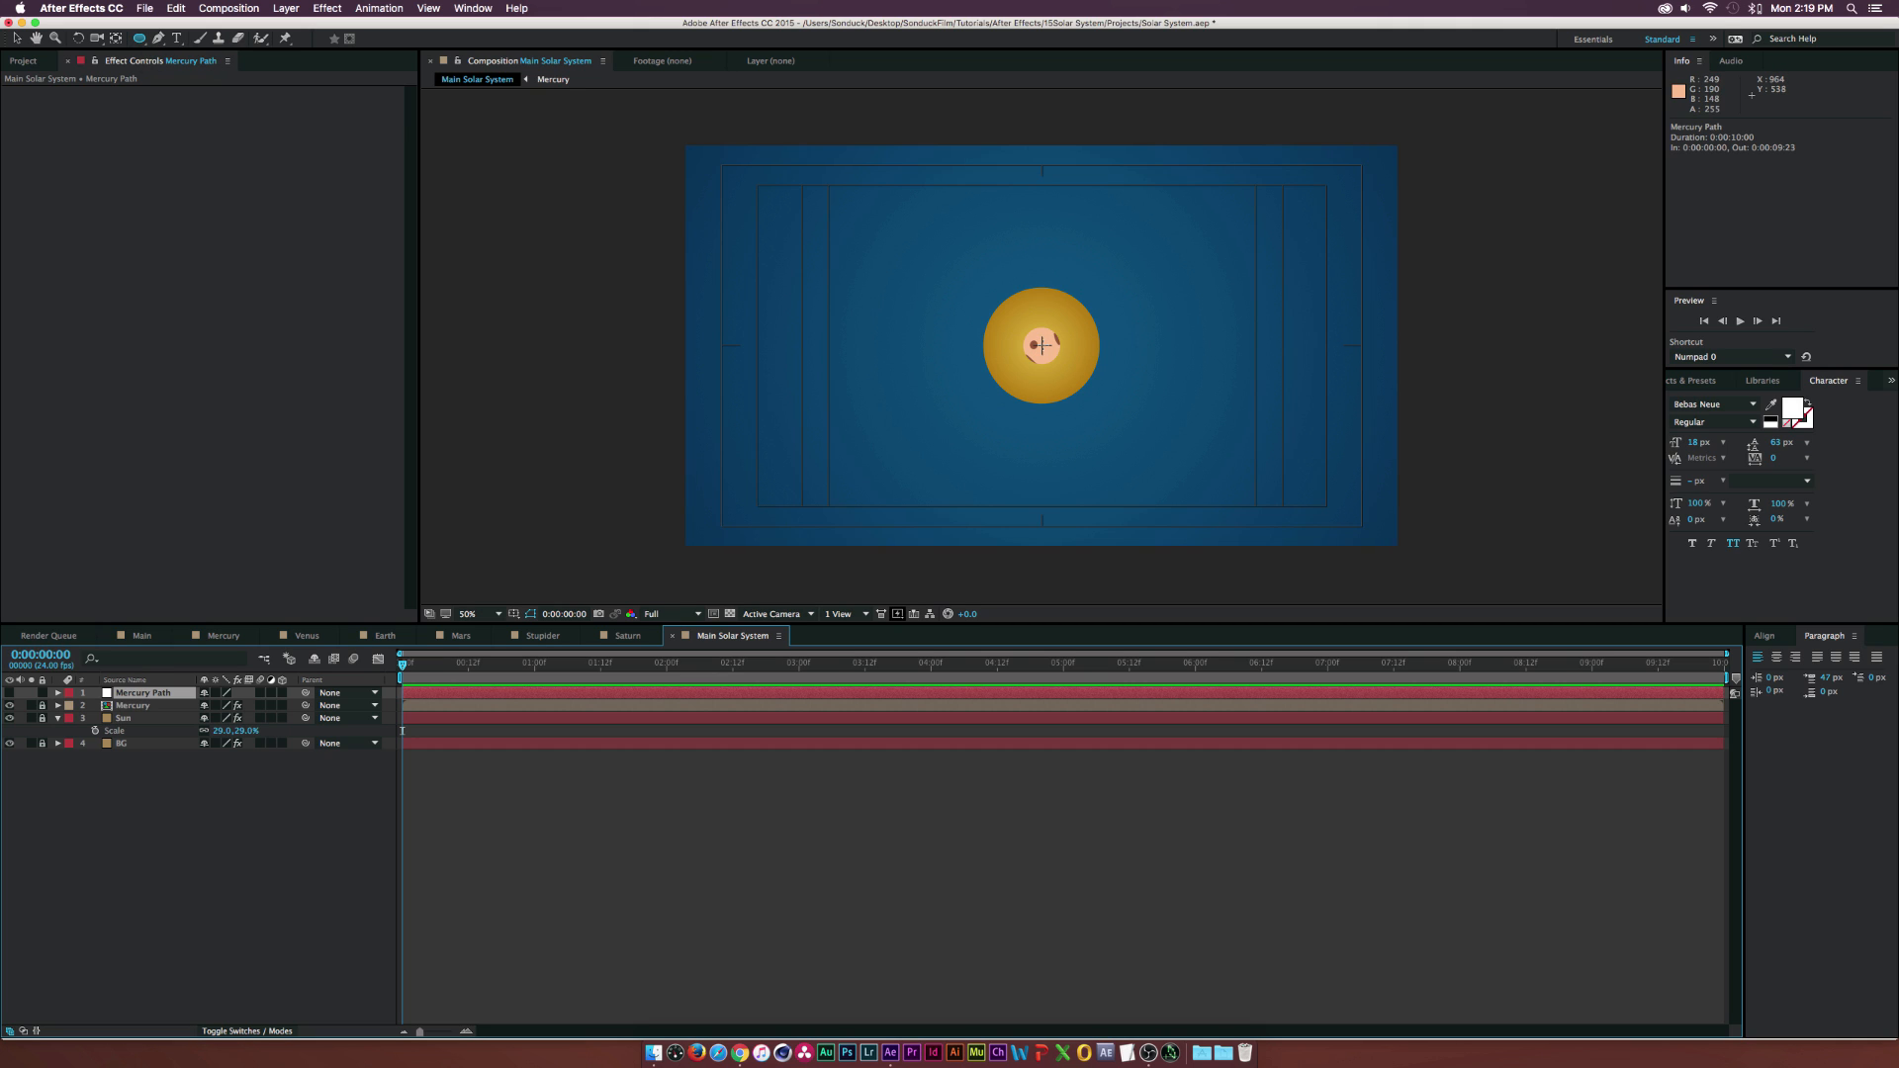
drag(1042, 345, 1153, 234)
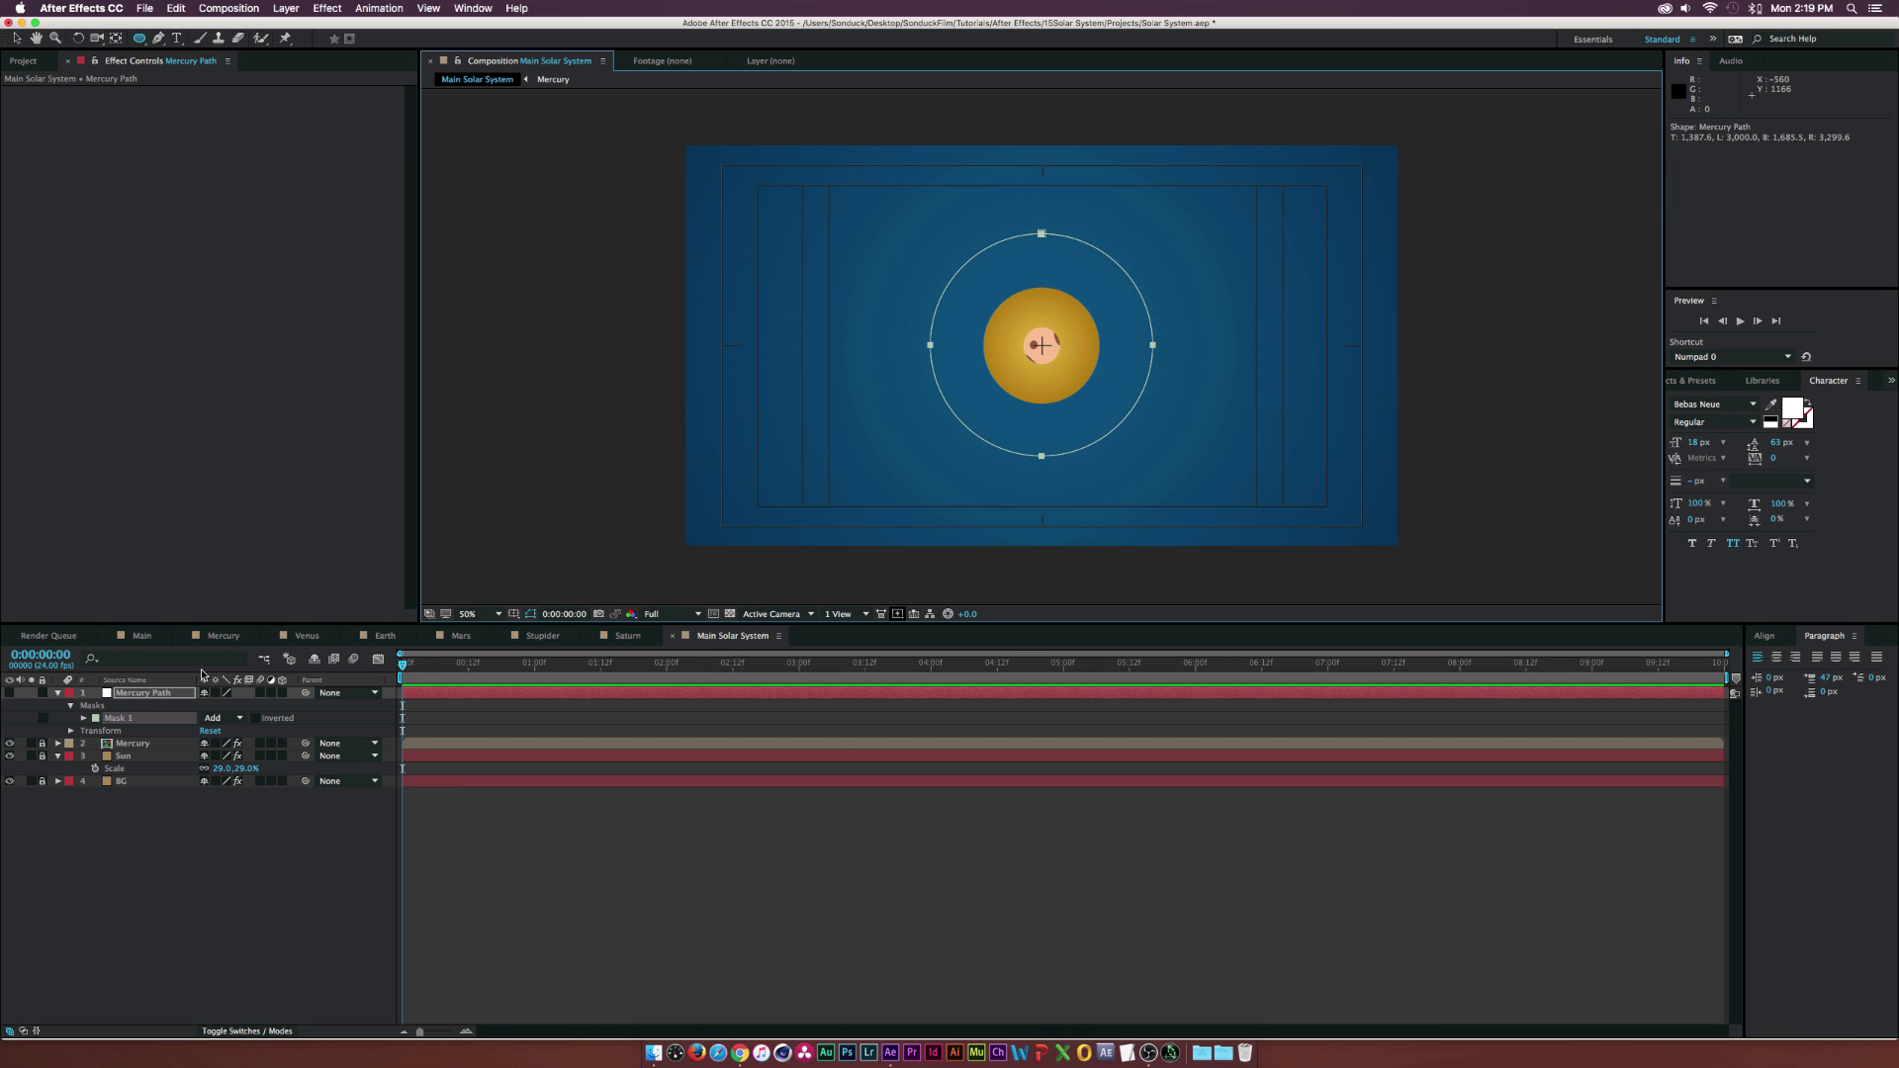
key(Return)
- Show Mercury Path, apply a Stroke effect to it and set the Paint Style to On Transparent
click(9, 692)
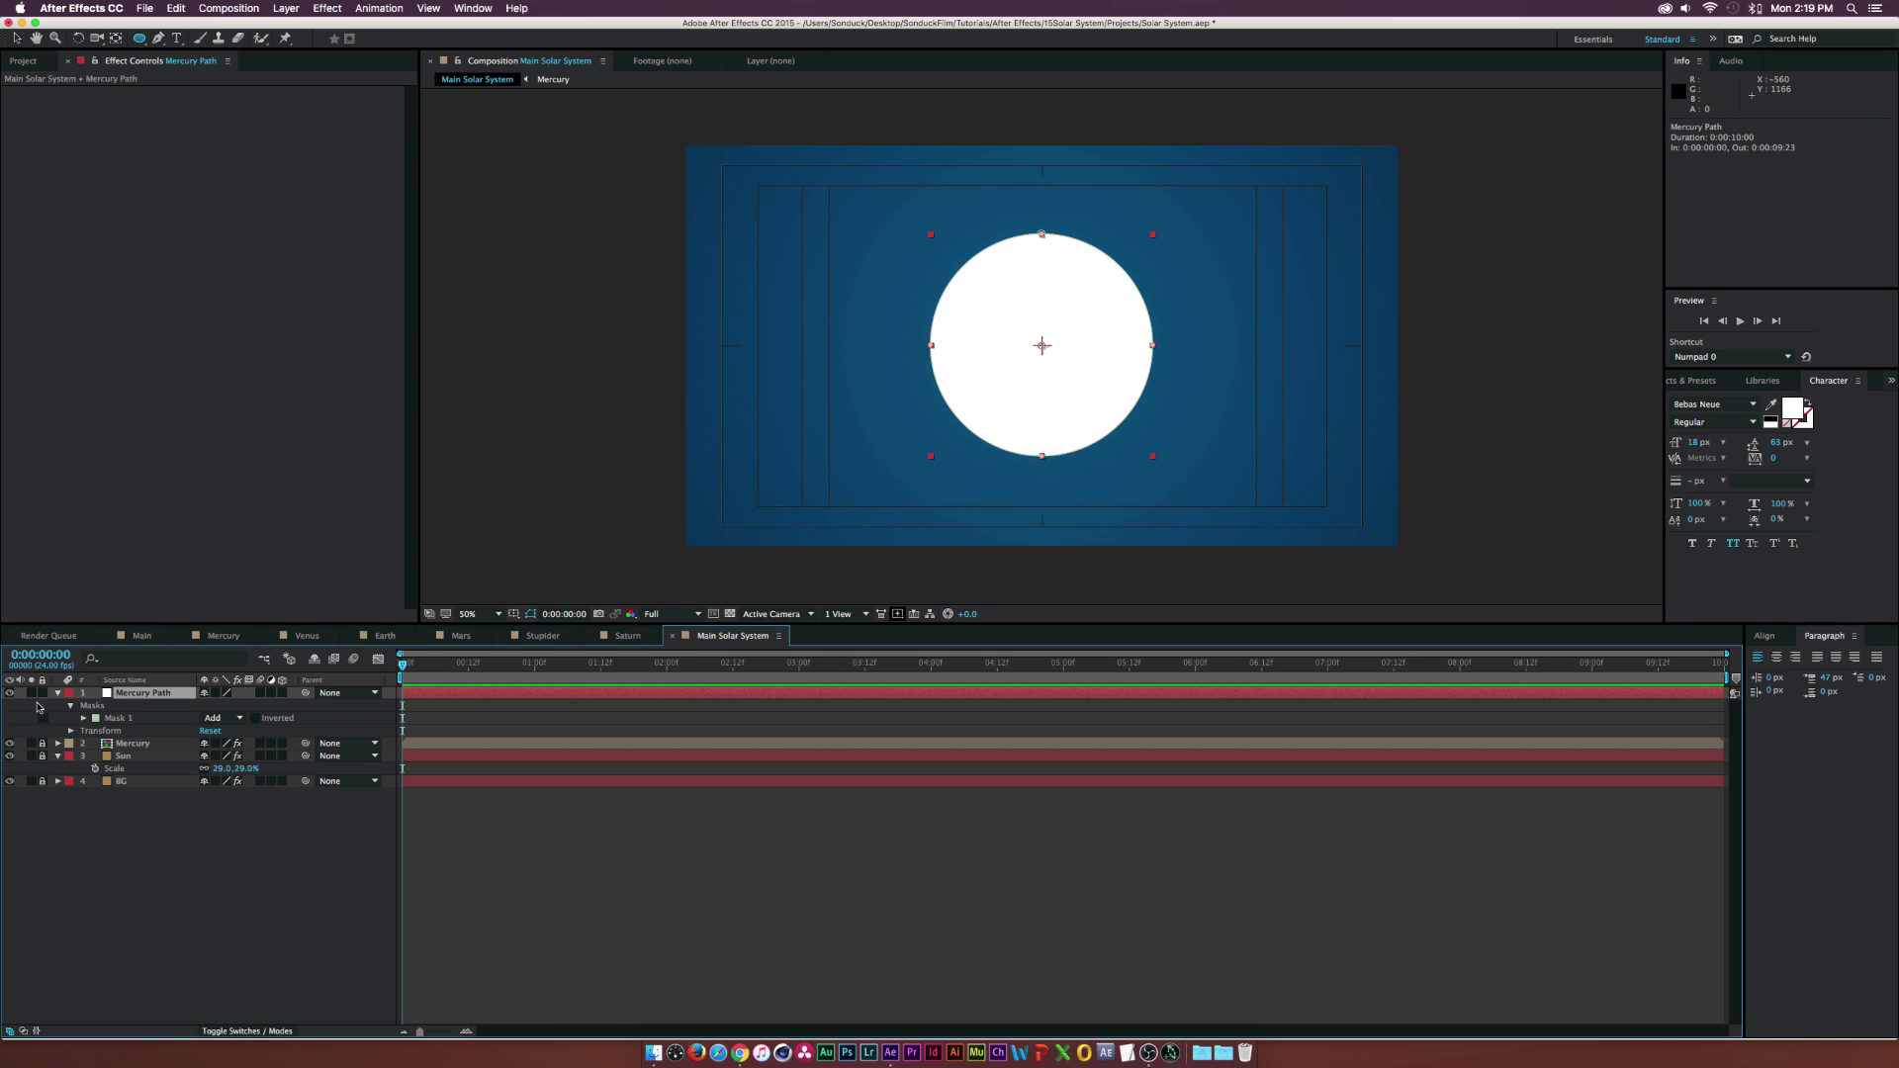
click(320, 7)
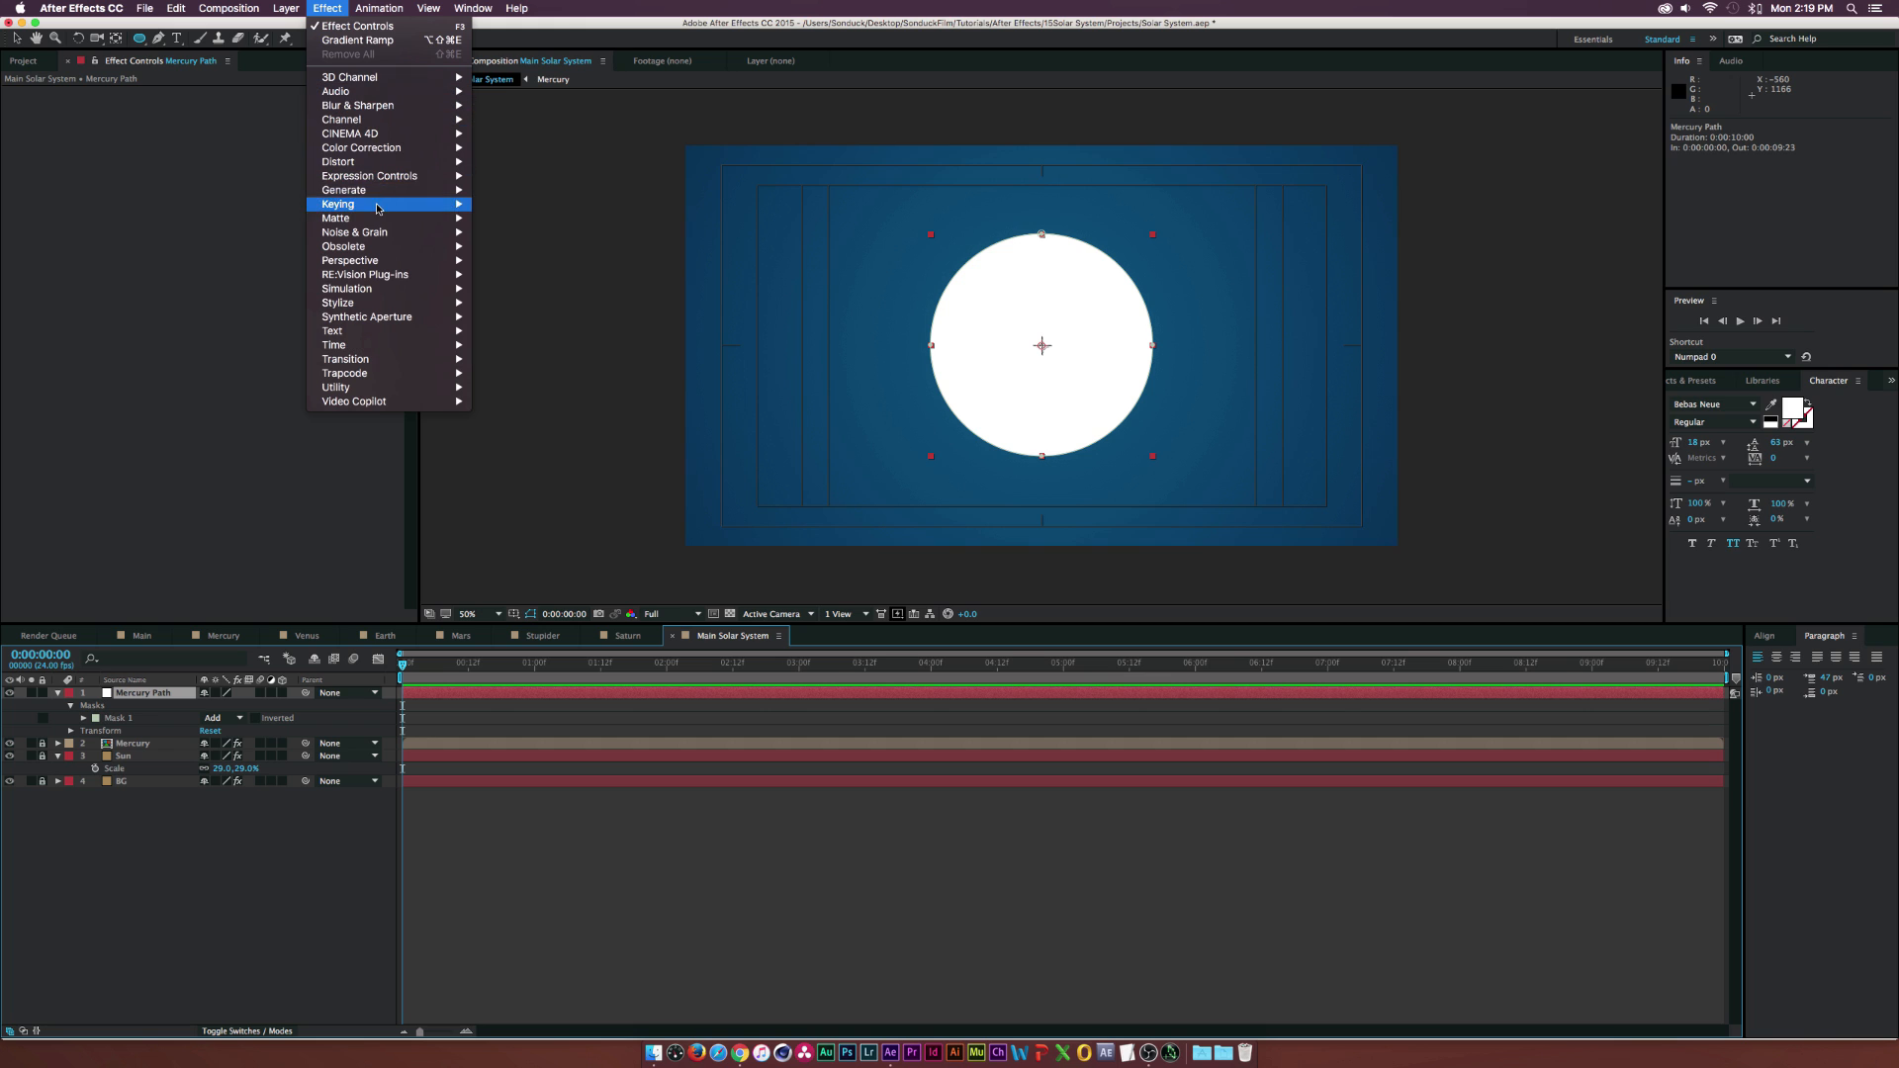
mouse_move(435, 190)
click(543, 523)
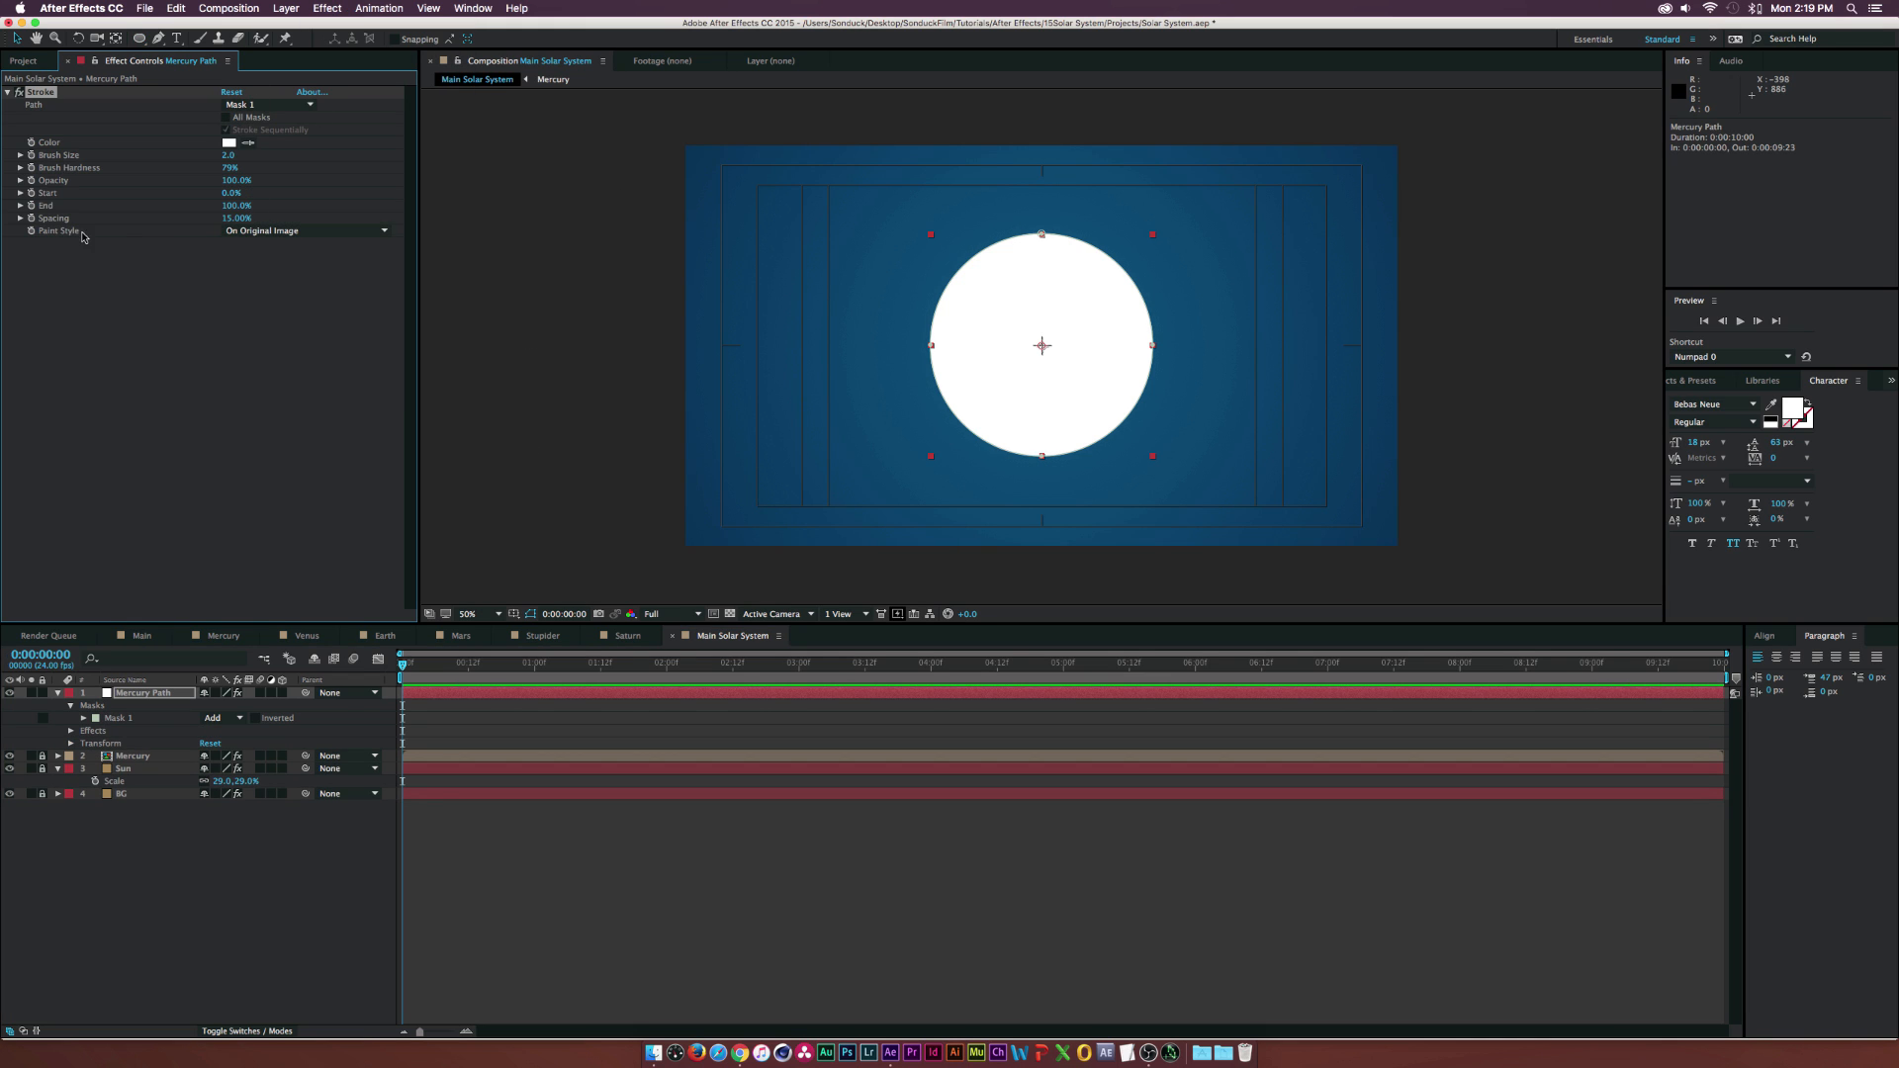
click(256, 231)
click(269, 261)
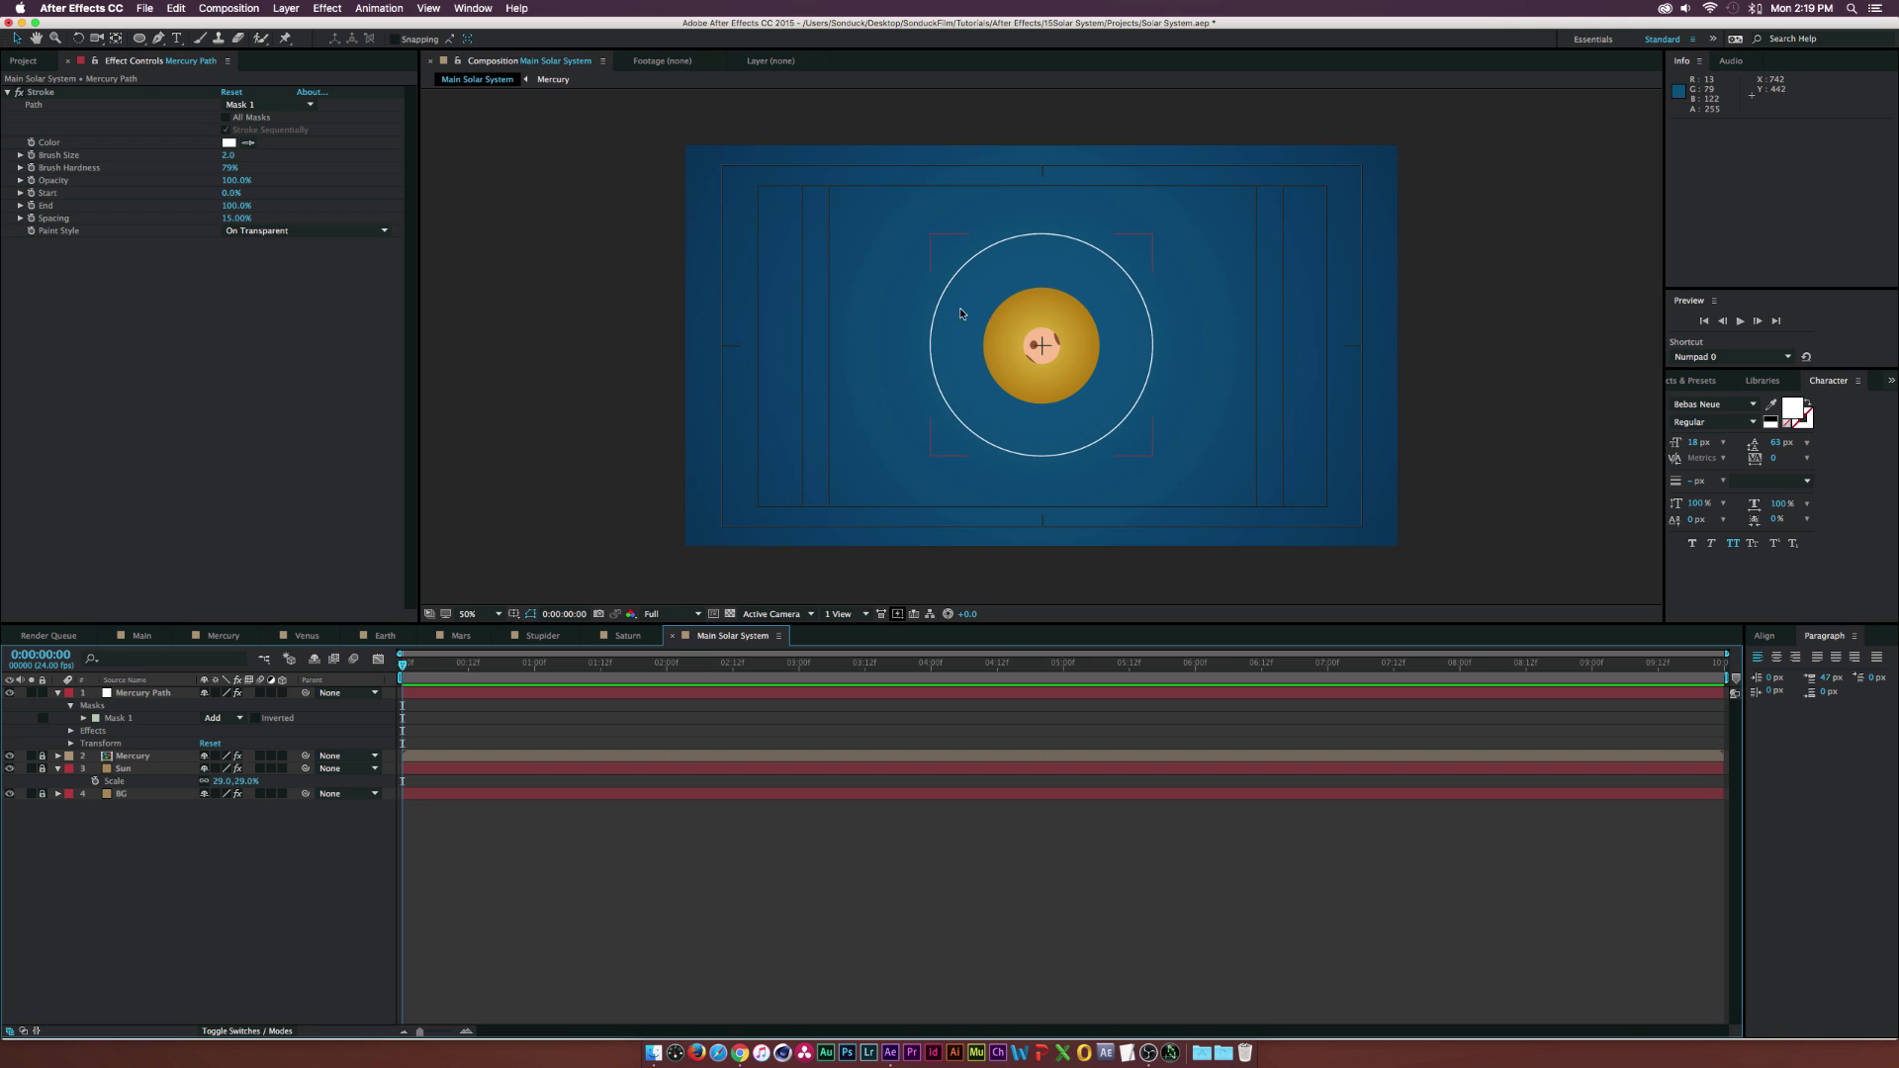
- Copy the Mask Path of Mask 1 on the Mercury Path layer
click(85, 719)
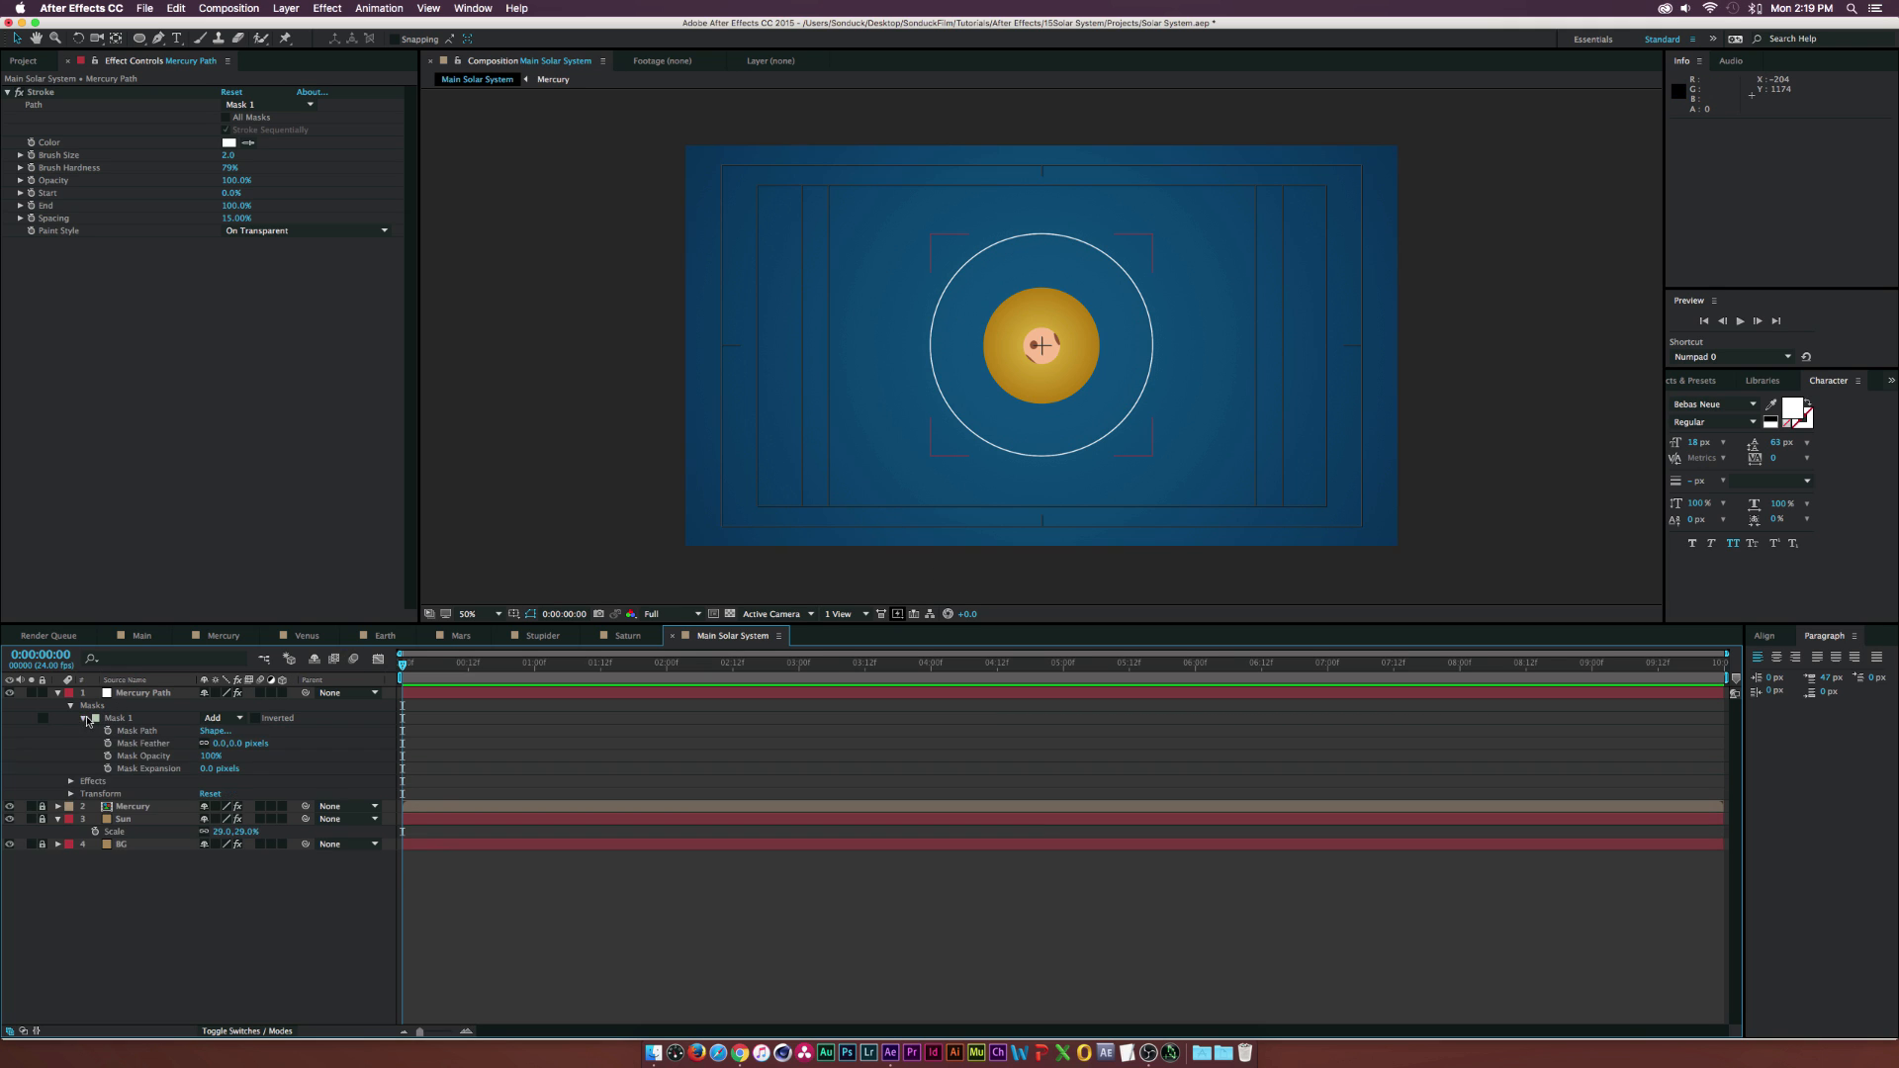
click(138, 732)
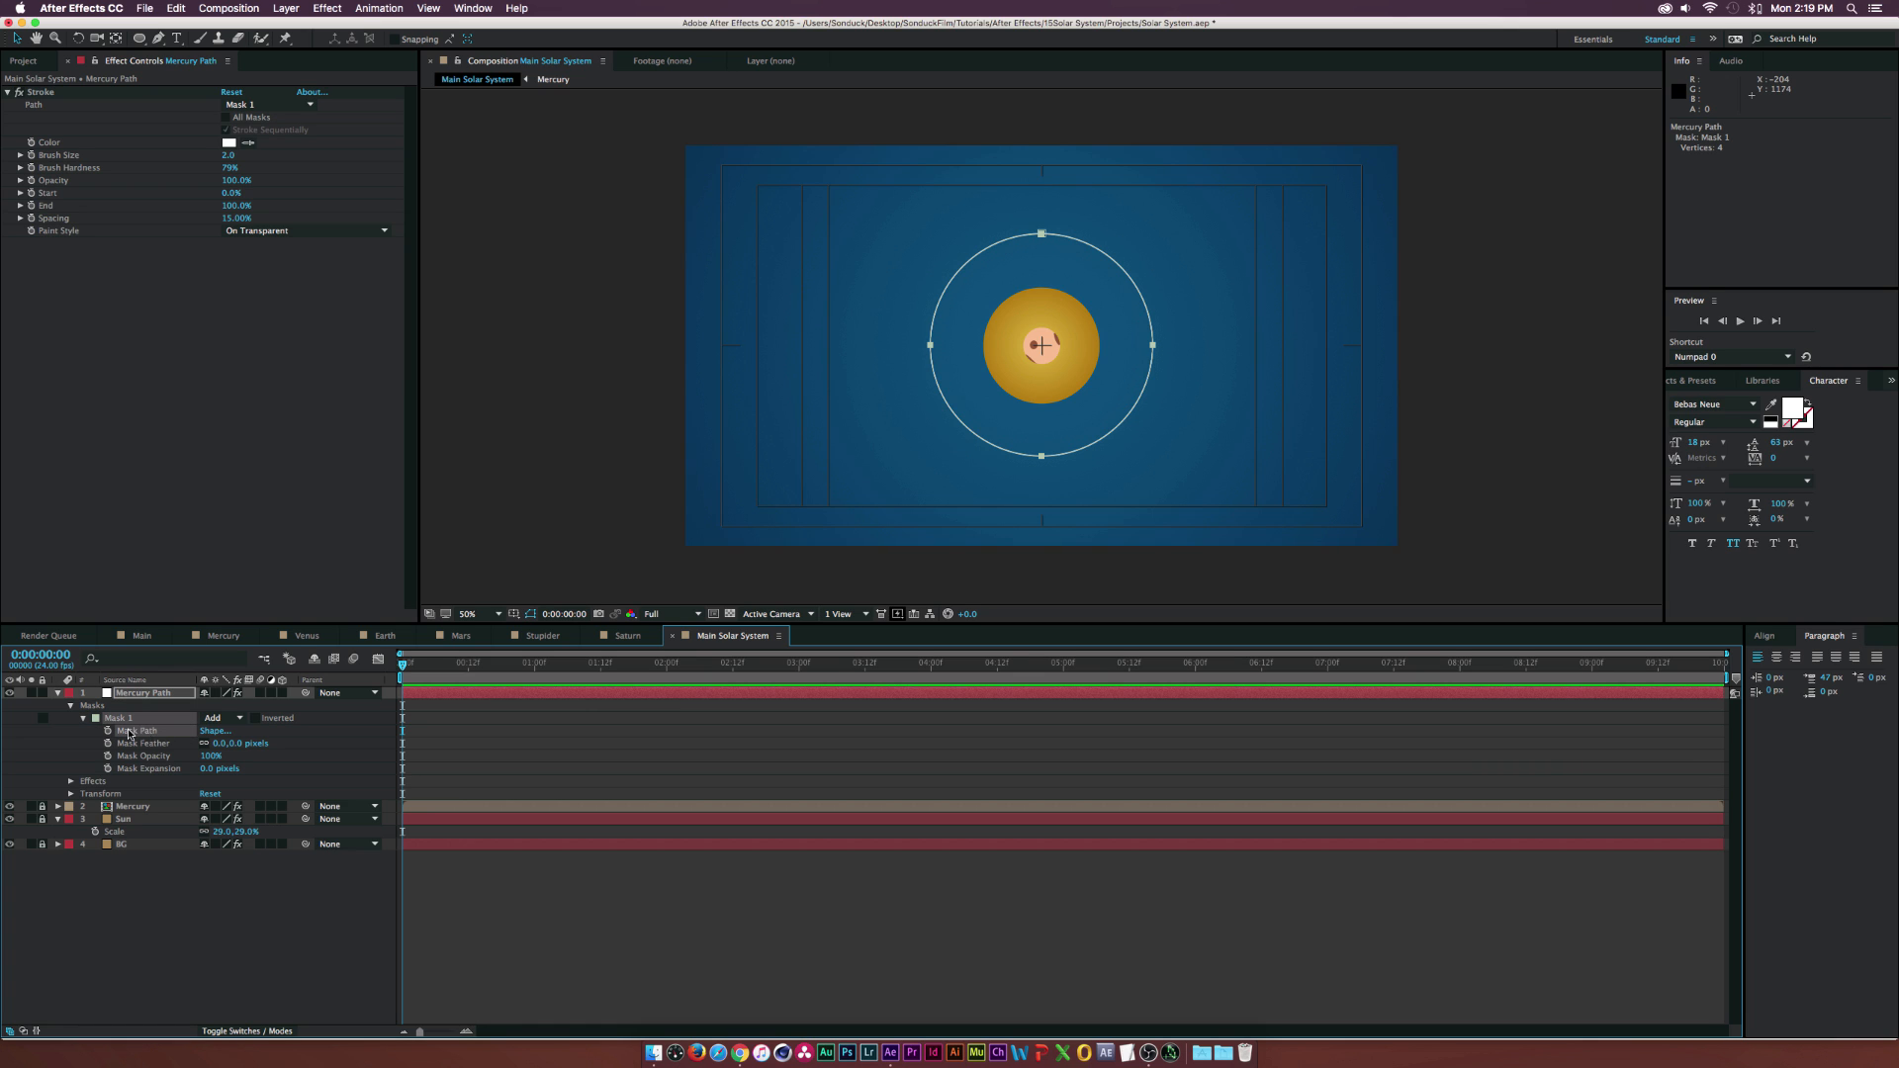
click(176, 8)
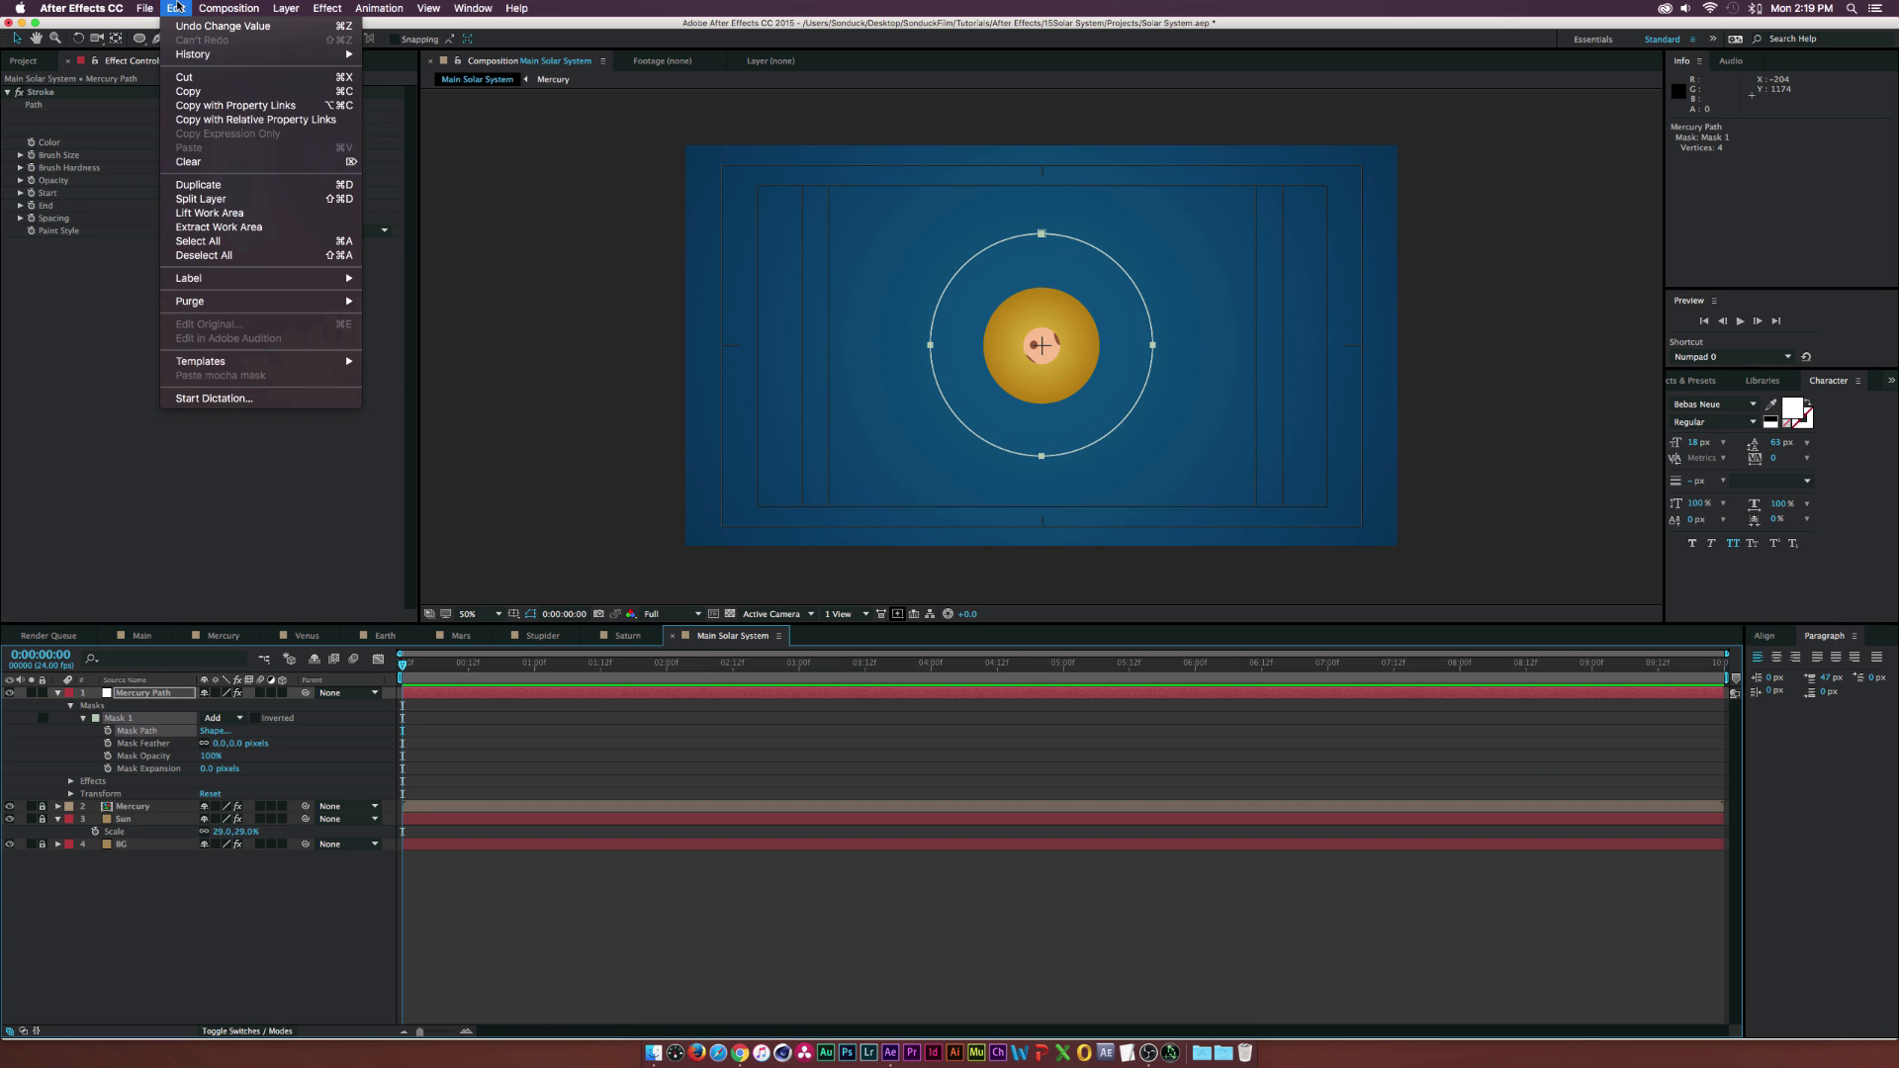
click(188, 77)
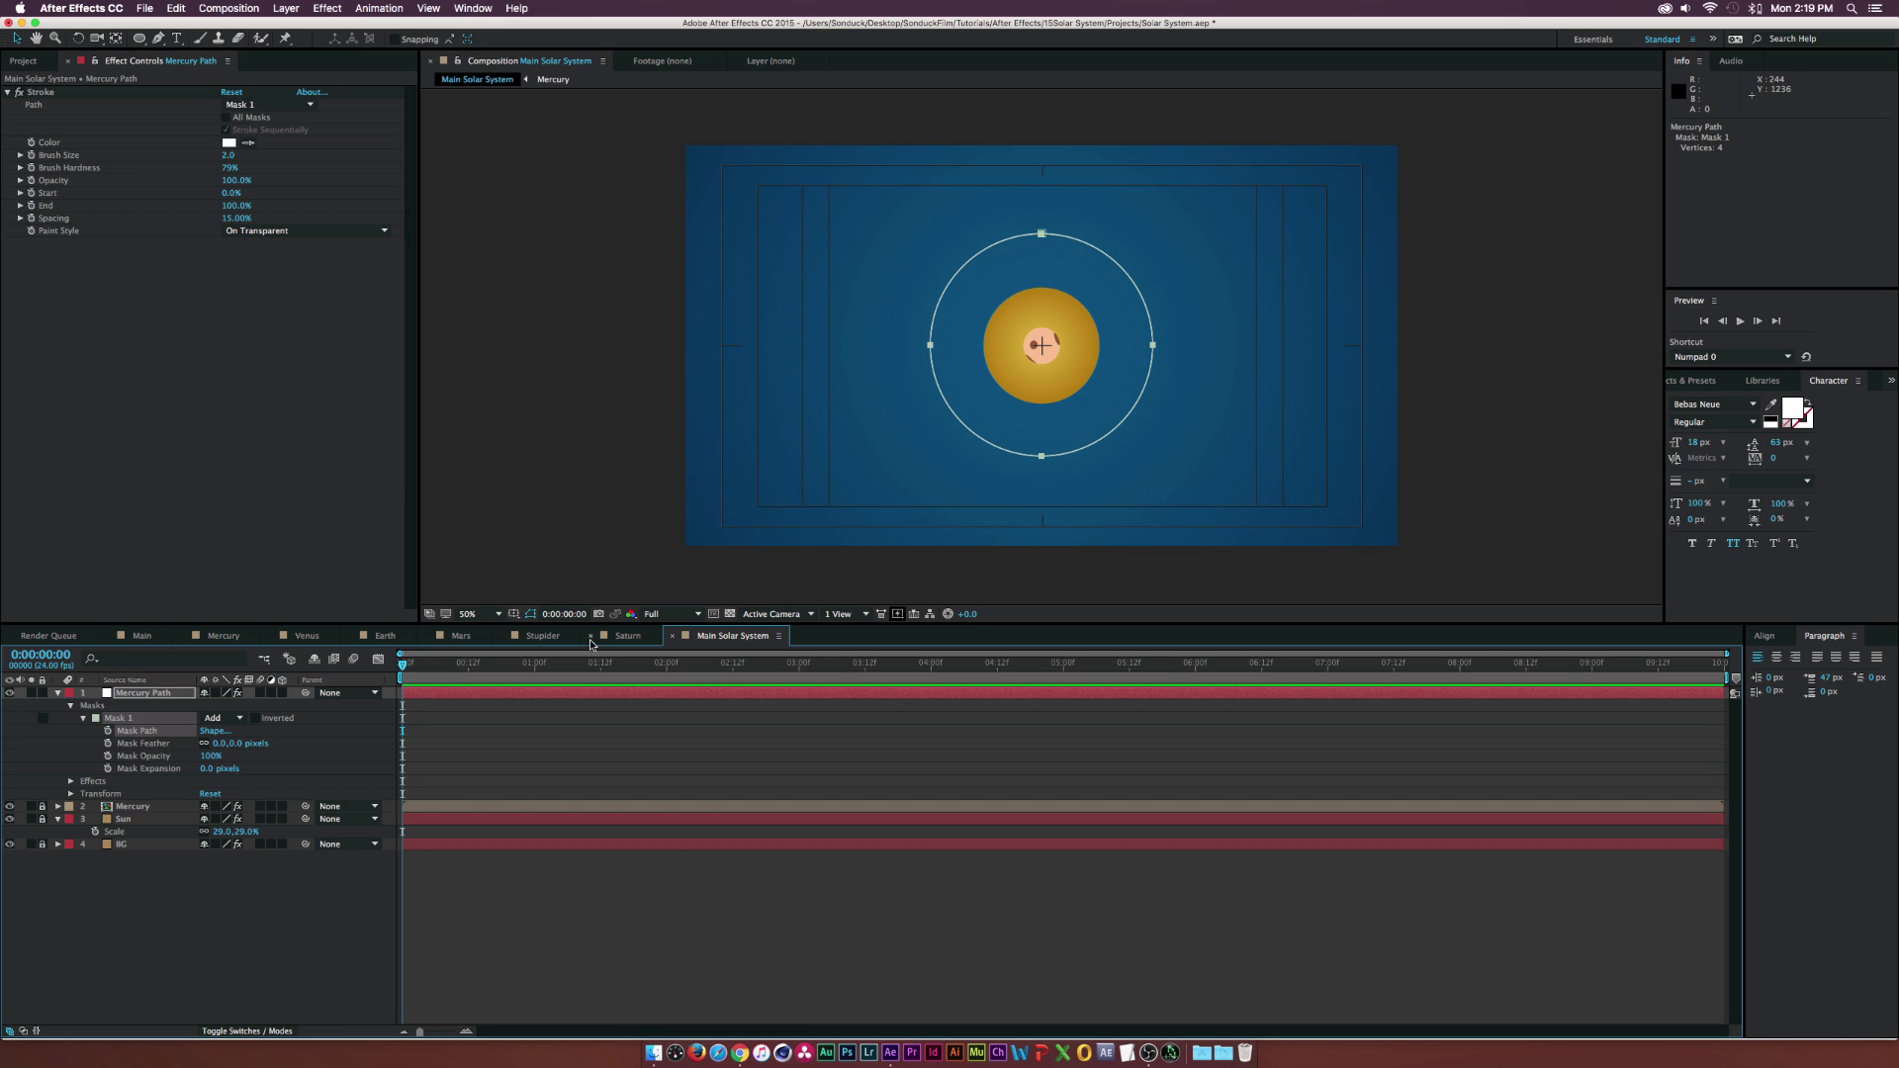
- Unlock the Mercury, Sun and BG layers, paste the copied path into Mercury's Position, and preview the orbit
drag(41, 806, 42, 819)
click(128, 808)
key(p)
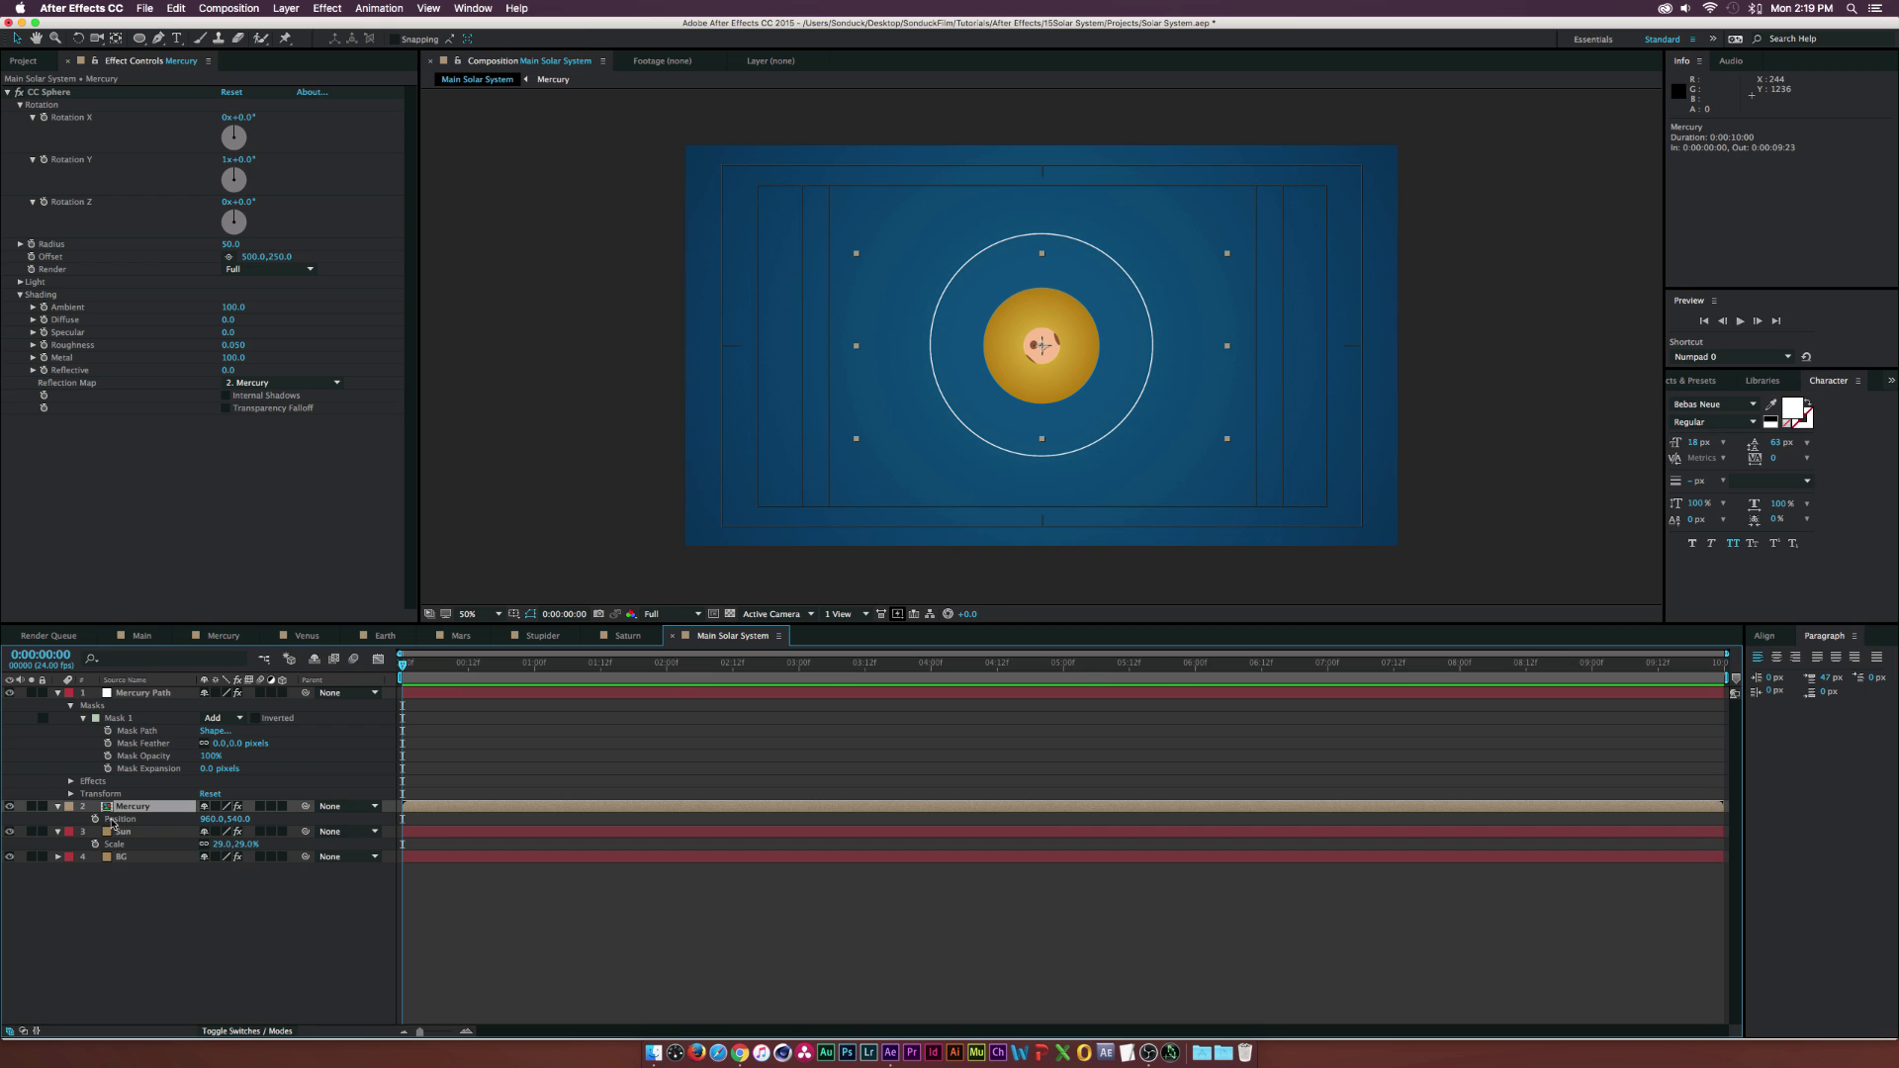
key(Return)
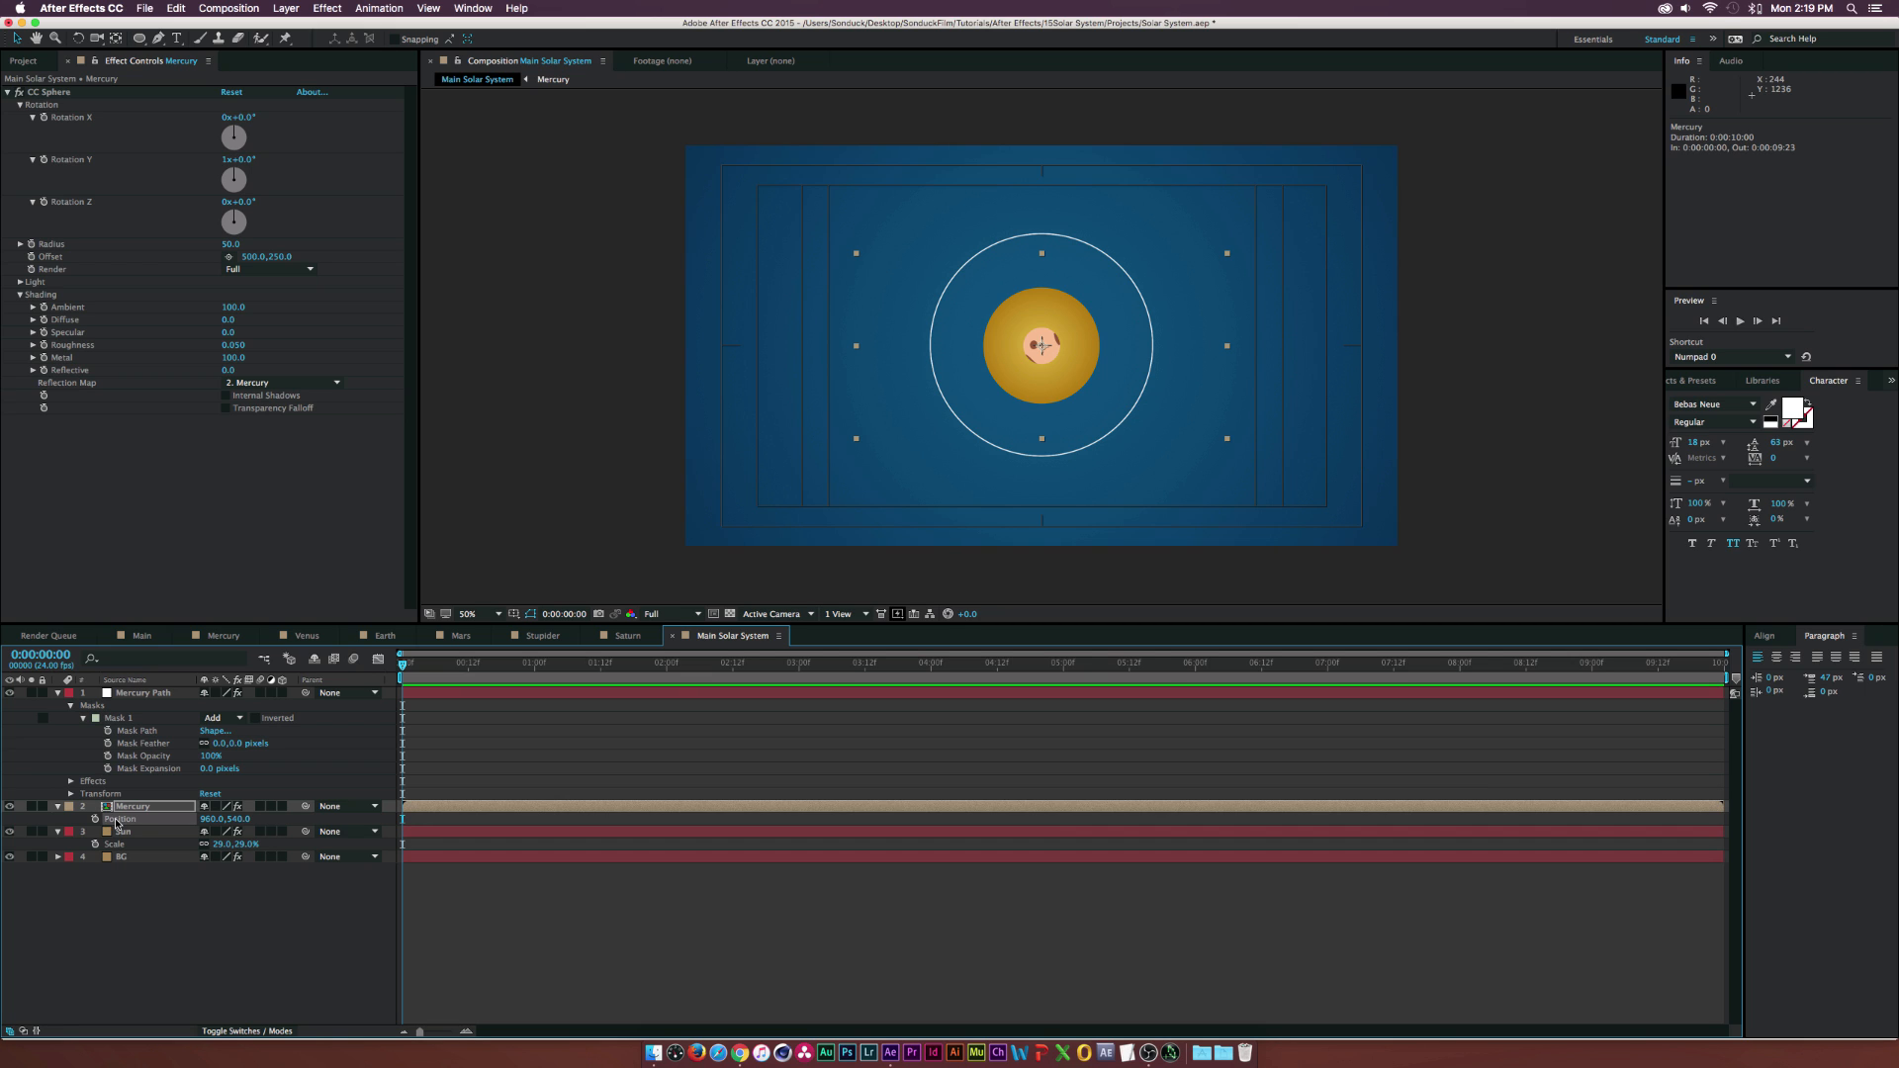
key(super+v)
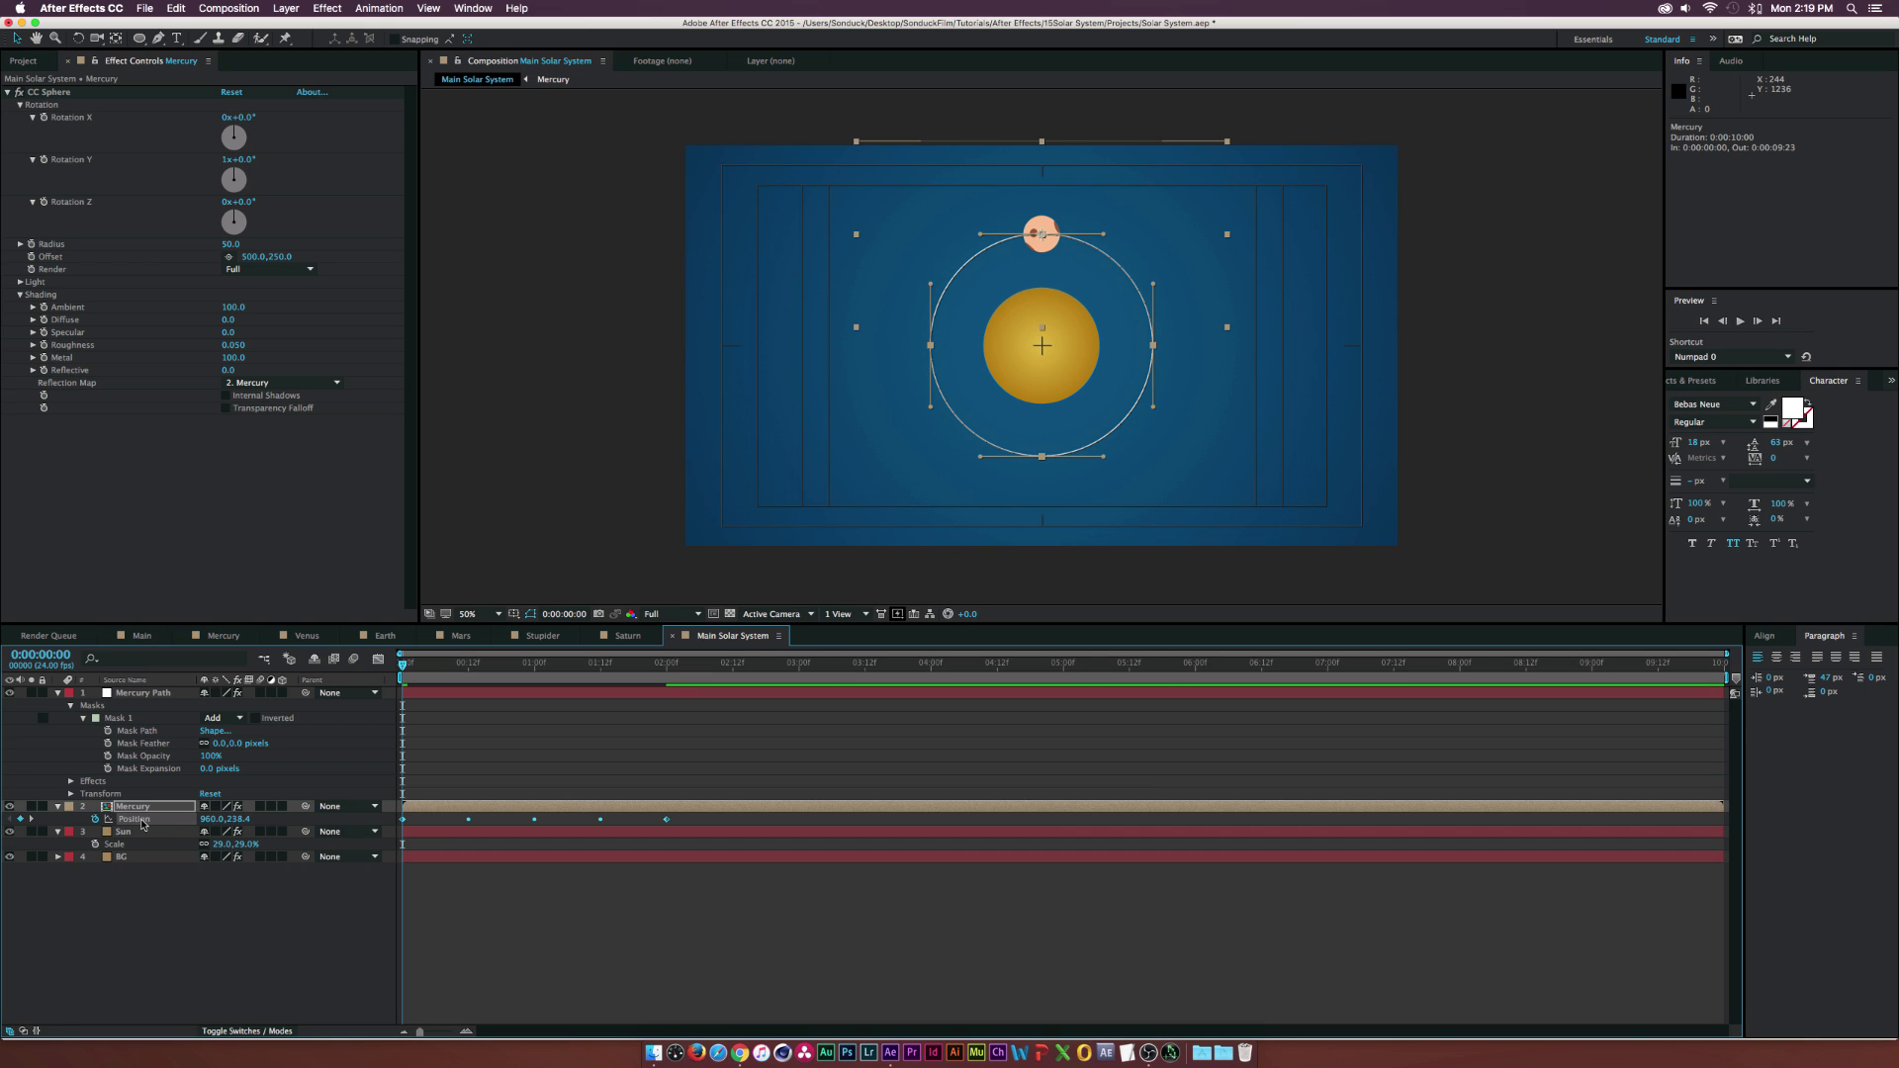
click(256, 965)
key(space)
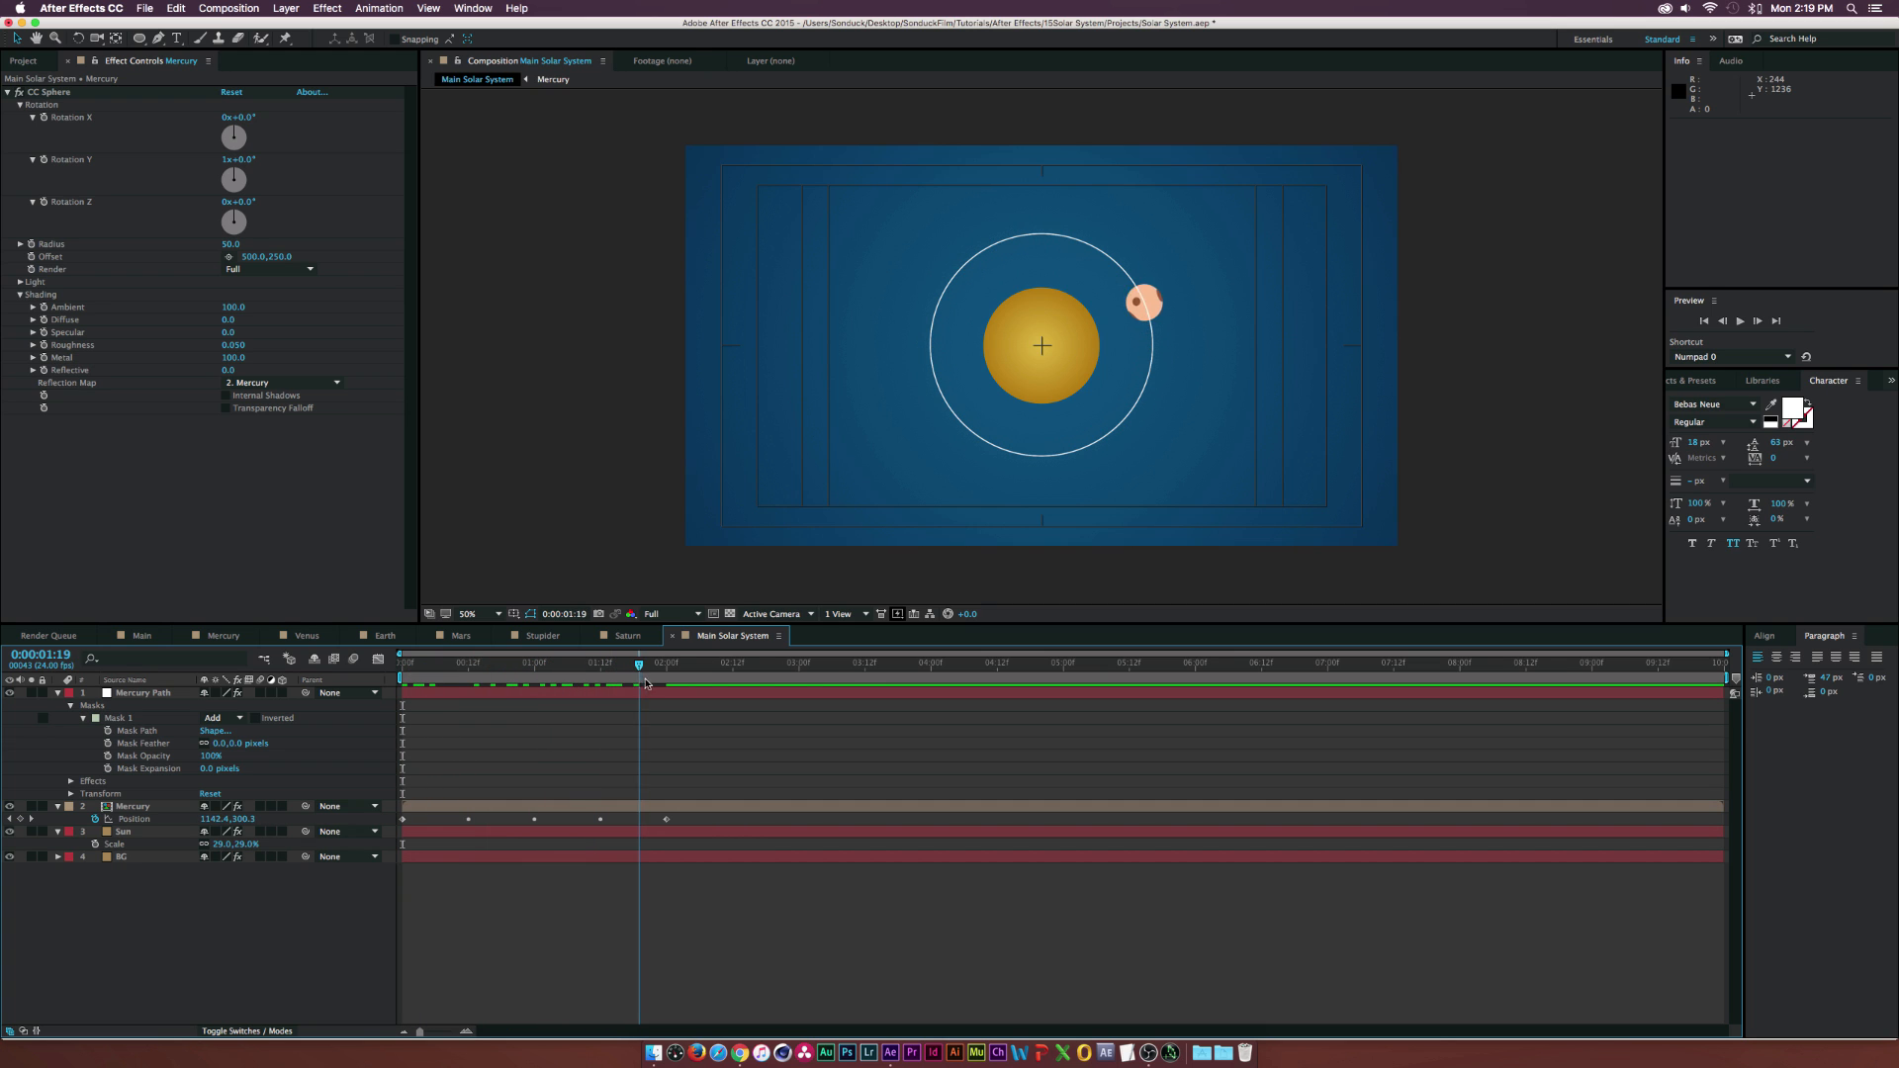
- Keyframe Mercury's CC Sphere Rotation Y from the first frame to 4 revolutions on the last frame, and preview the spin
drag(661, 682, 404, 700)
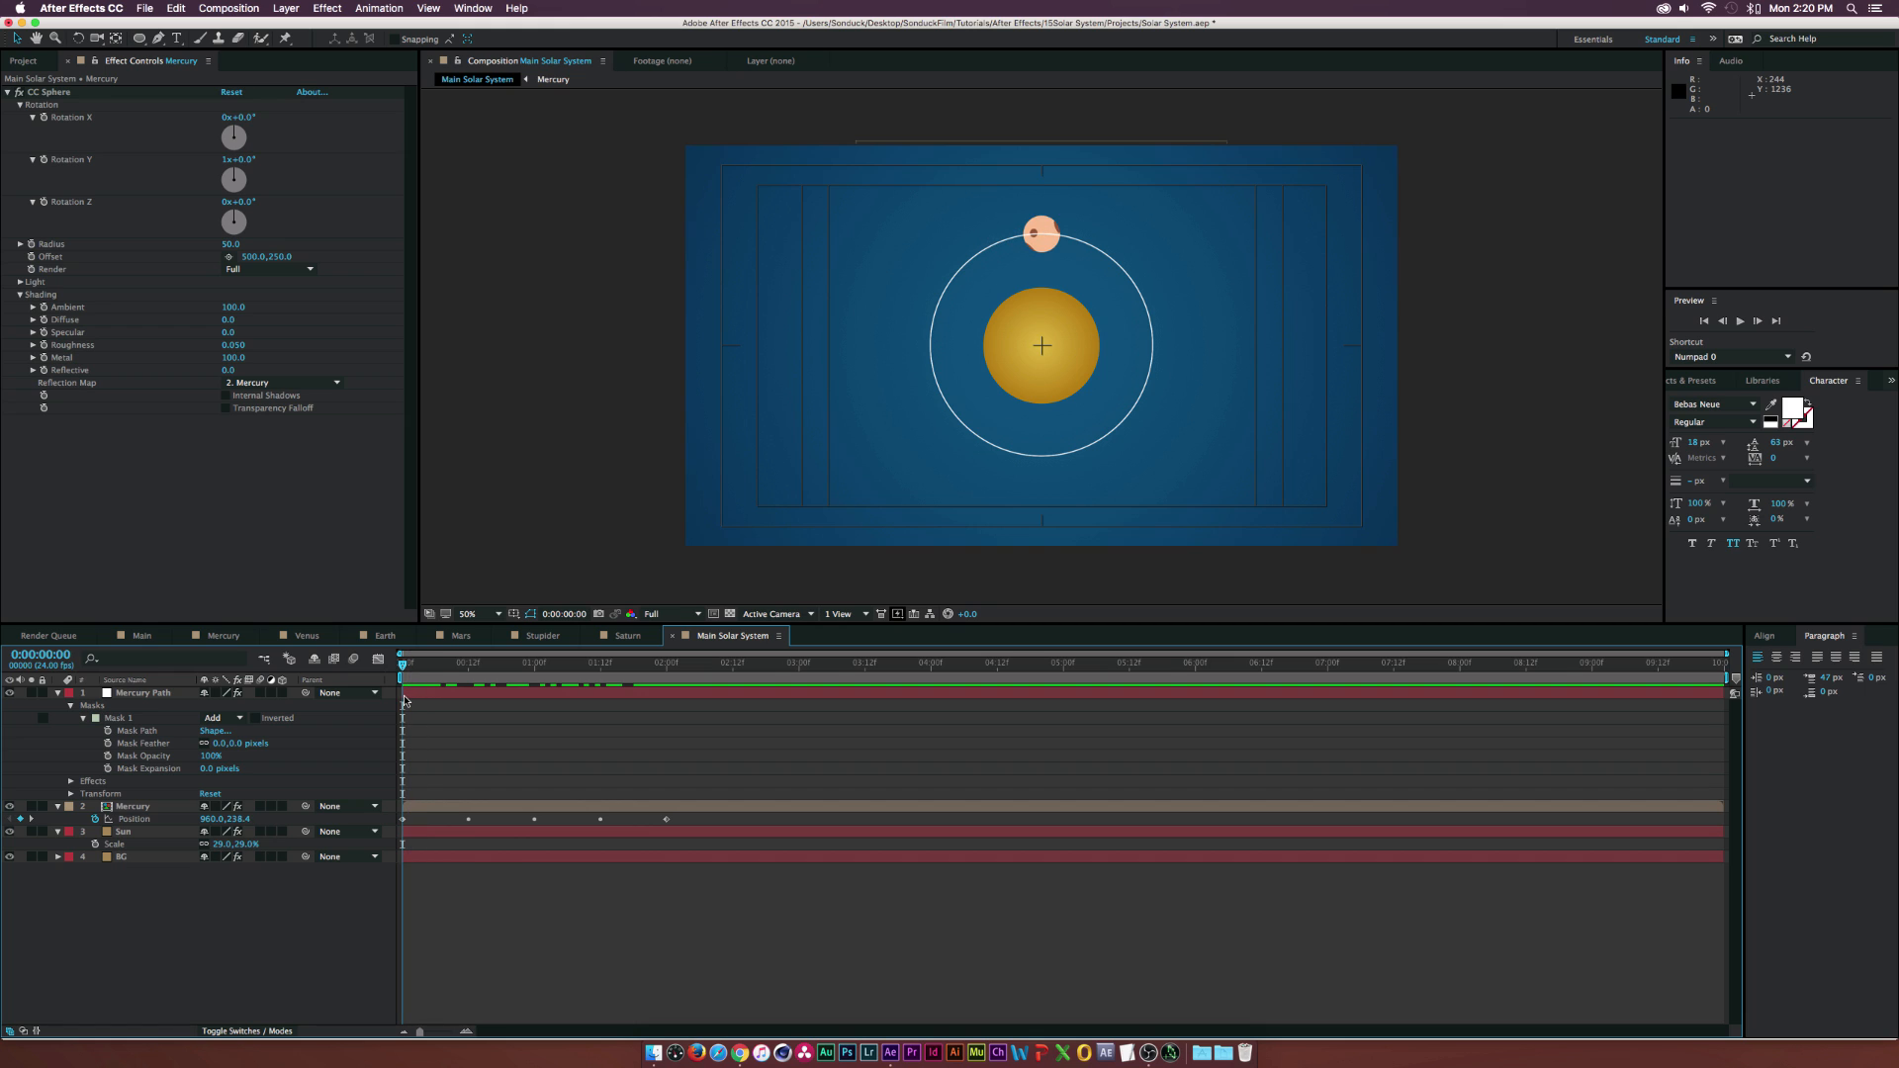
click(57, 169)
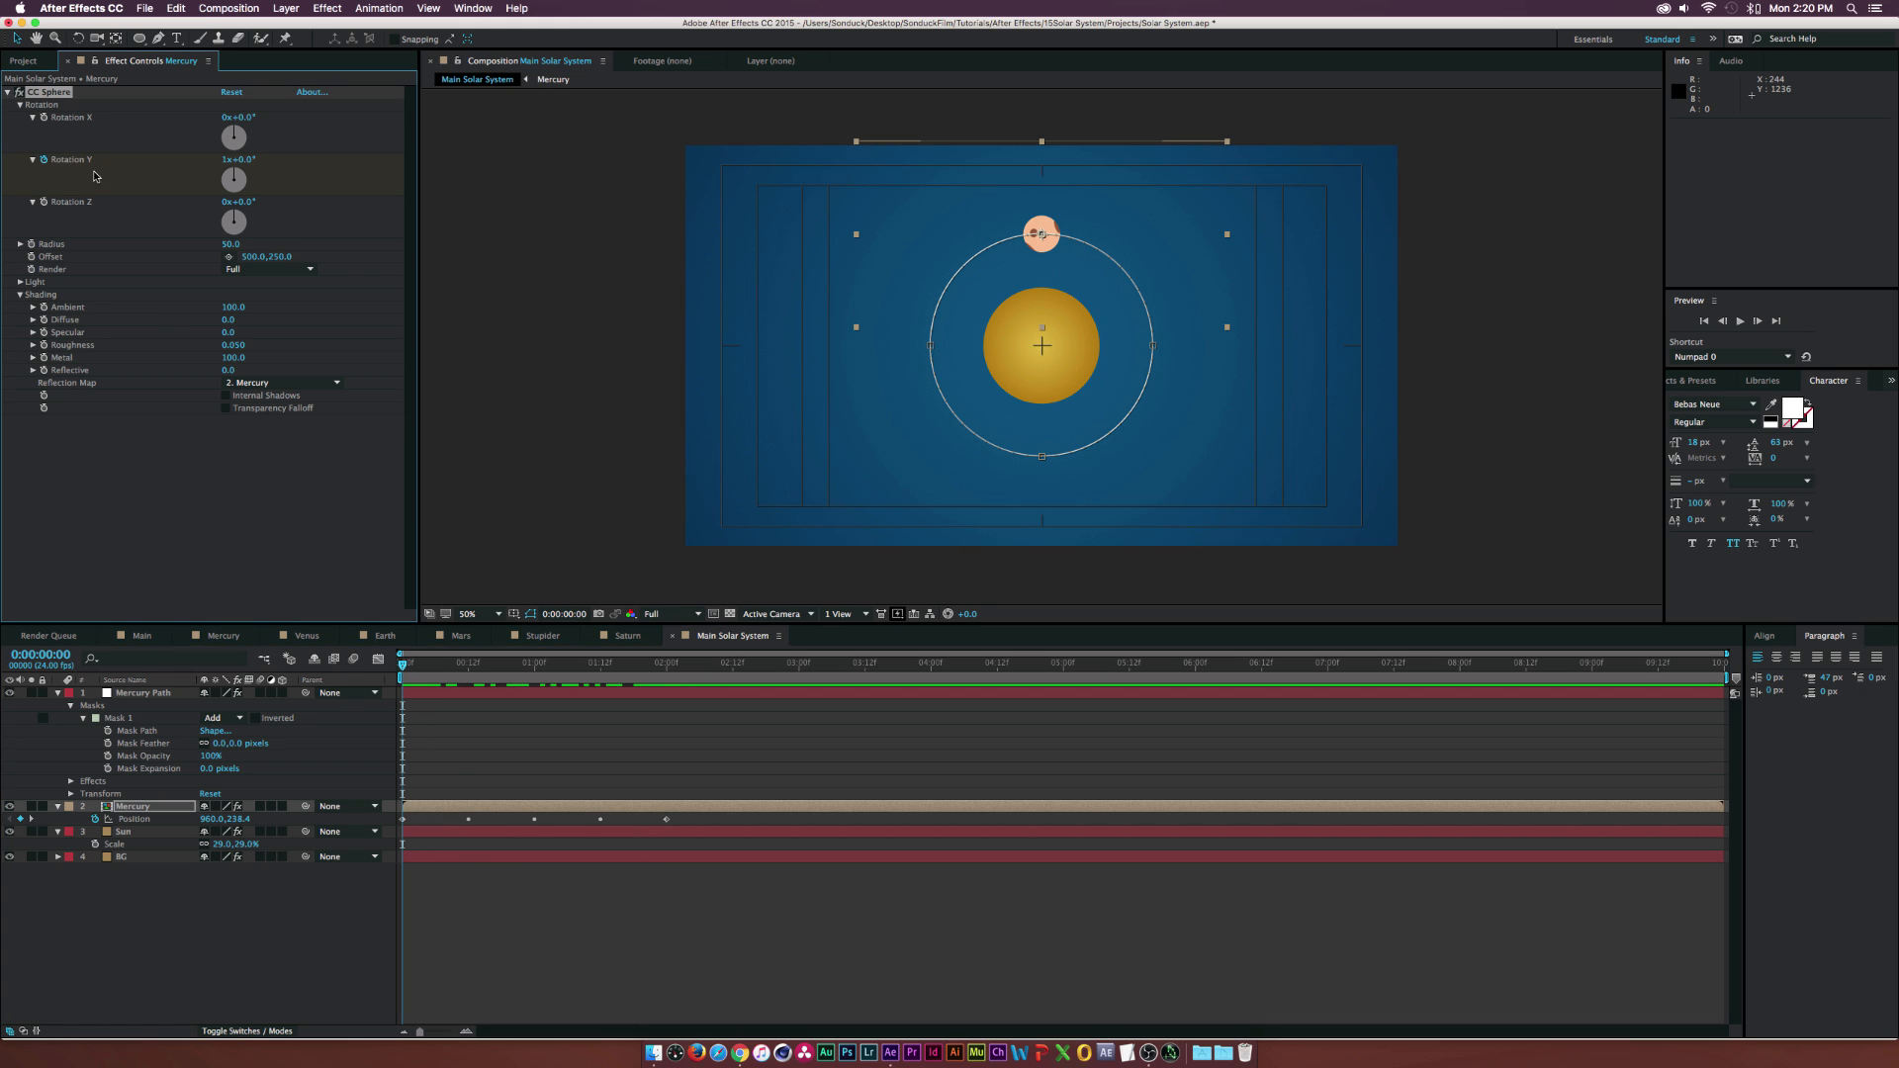
click(922, 676)
key(End)
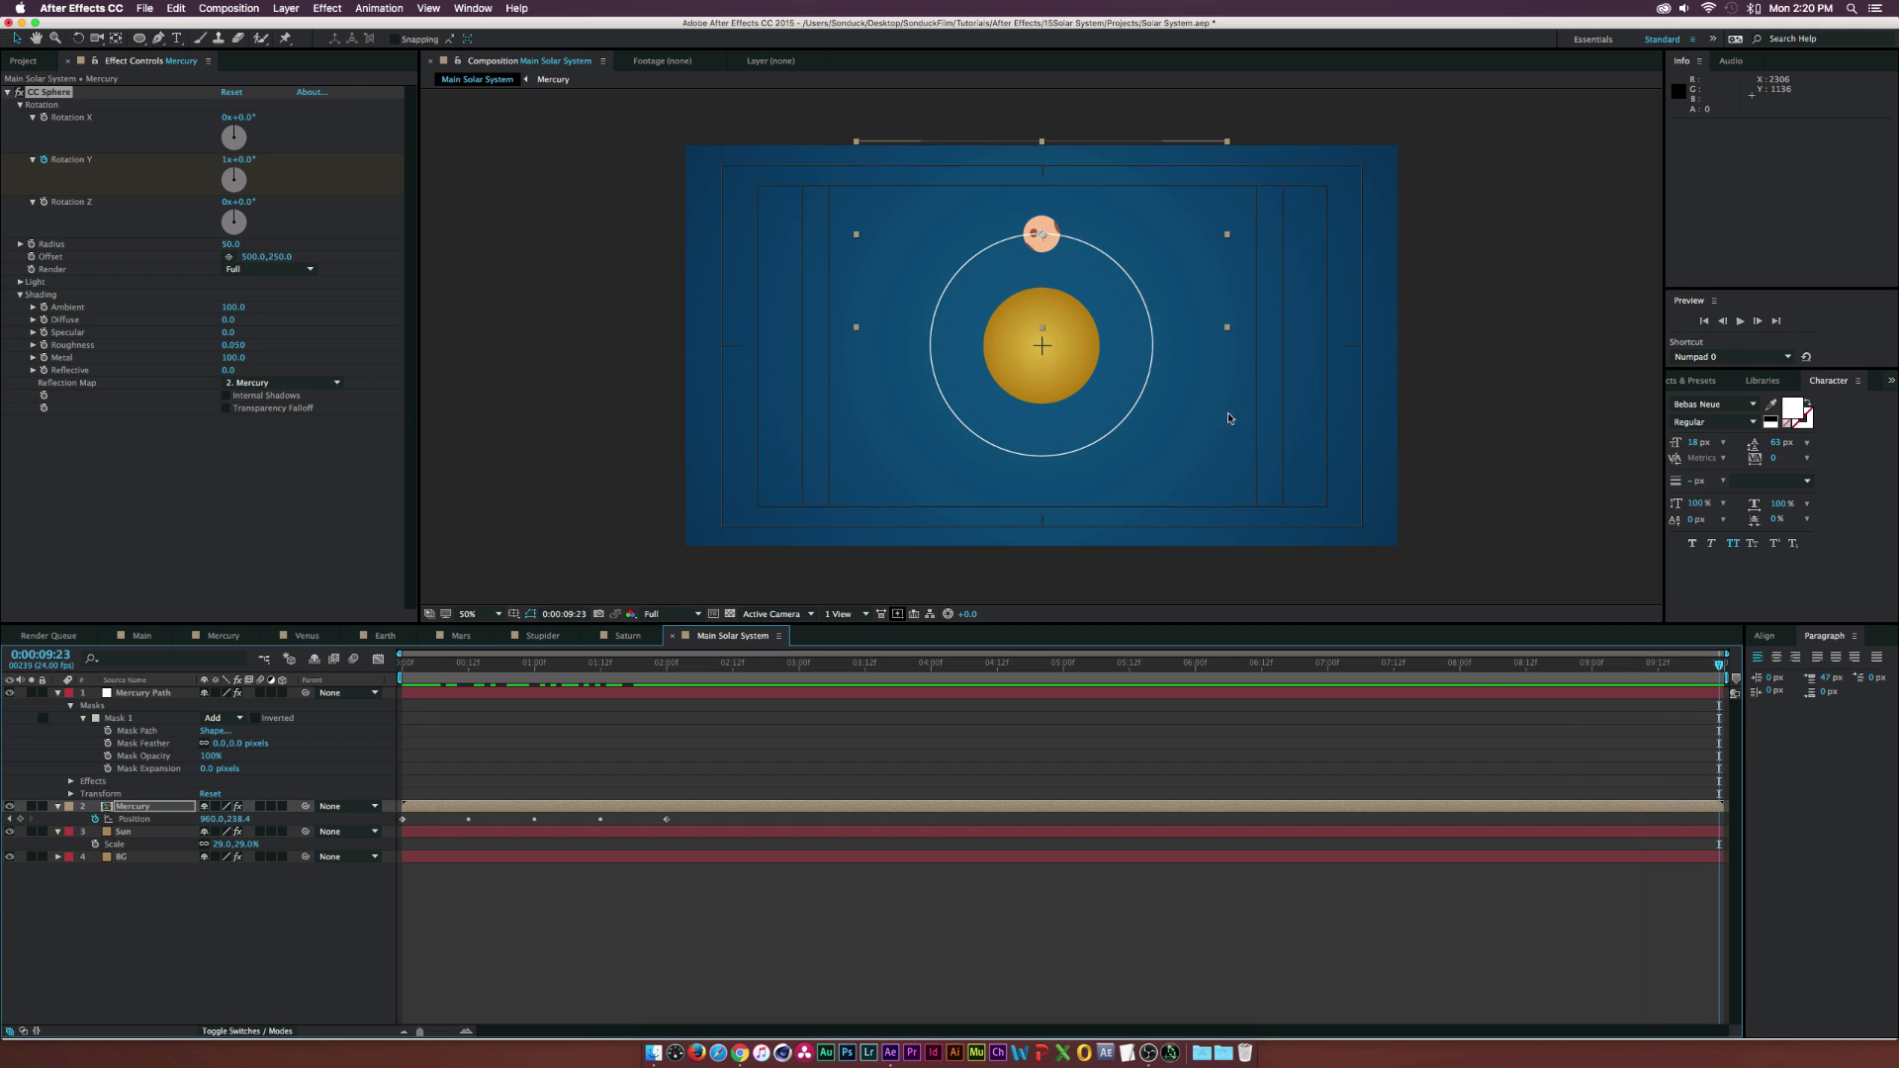
click(225, 159)
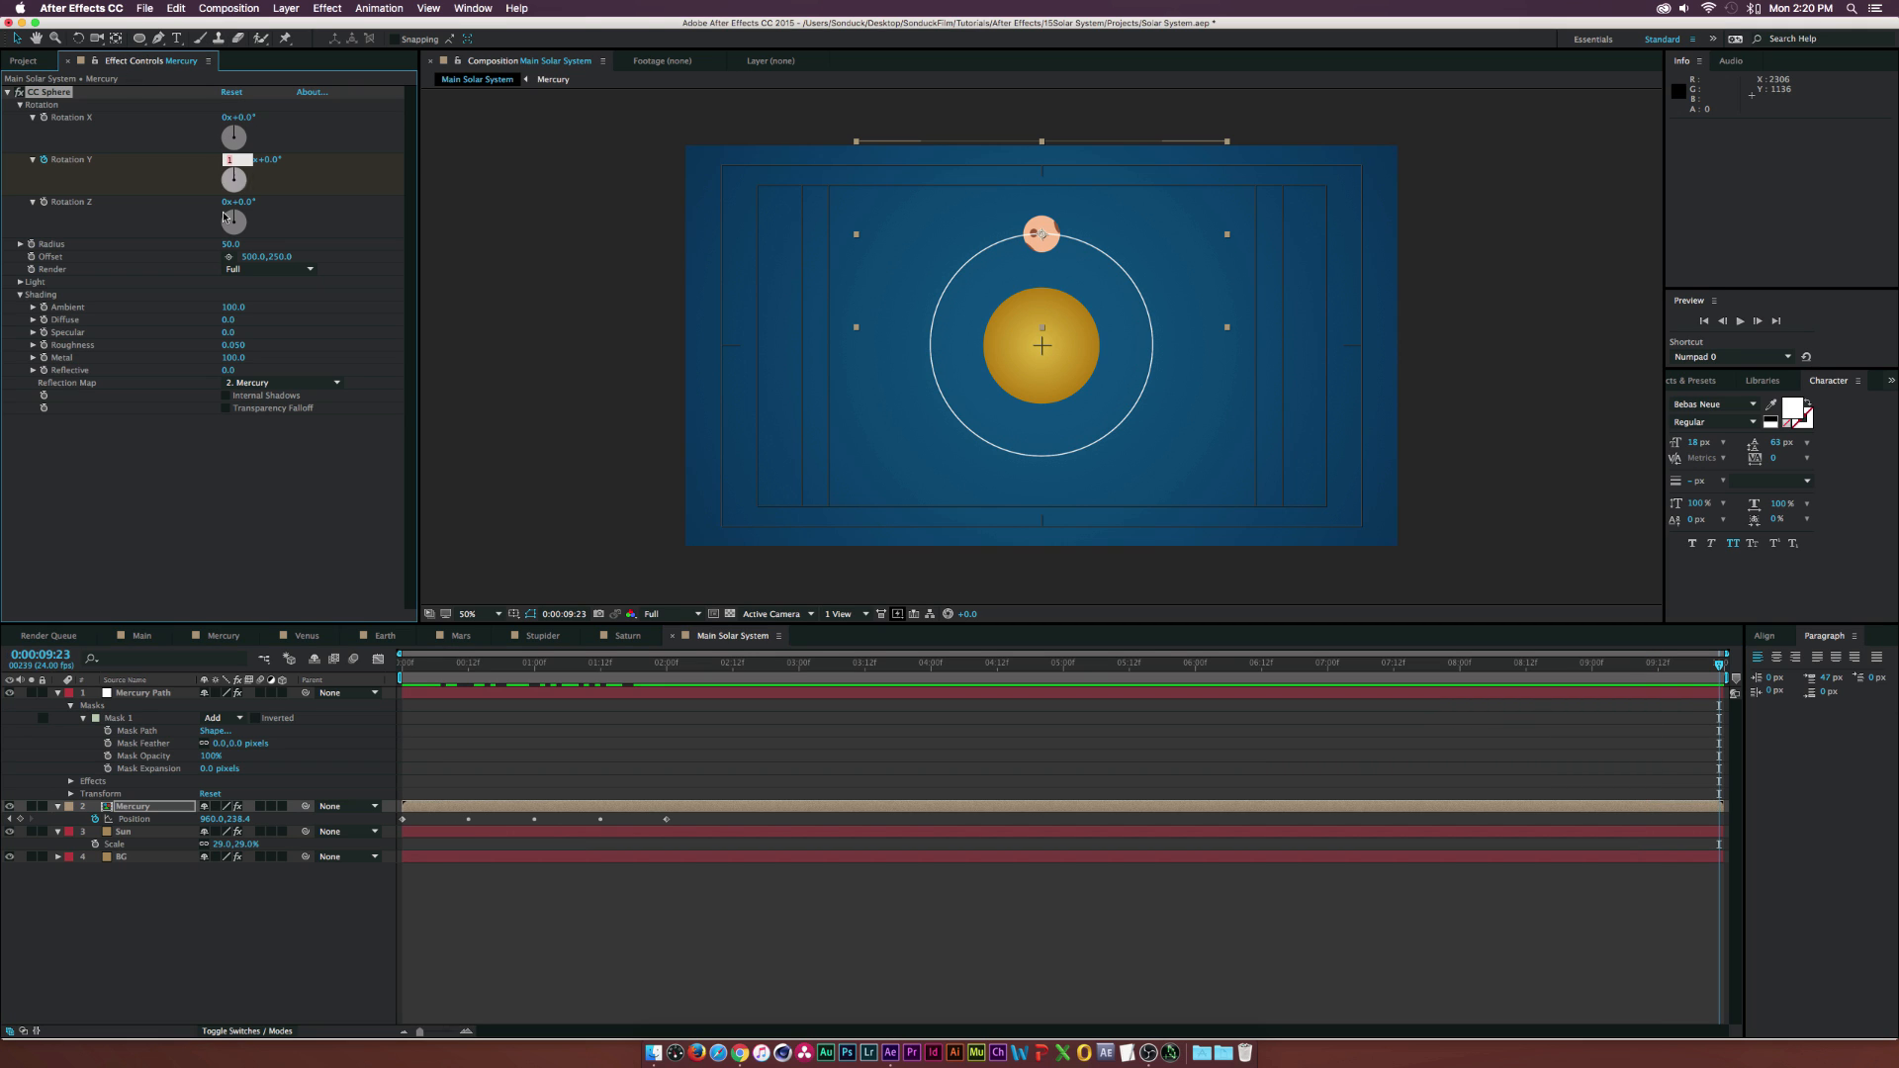
text(4)
click(195, 895)
click(414, 665)
key(space)
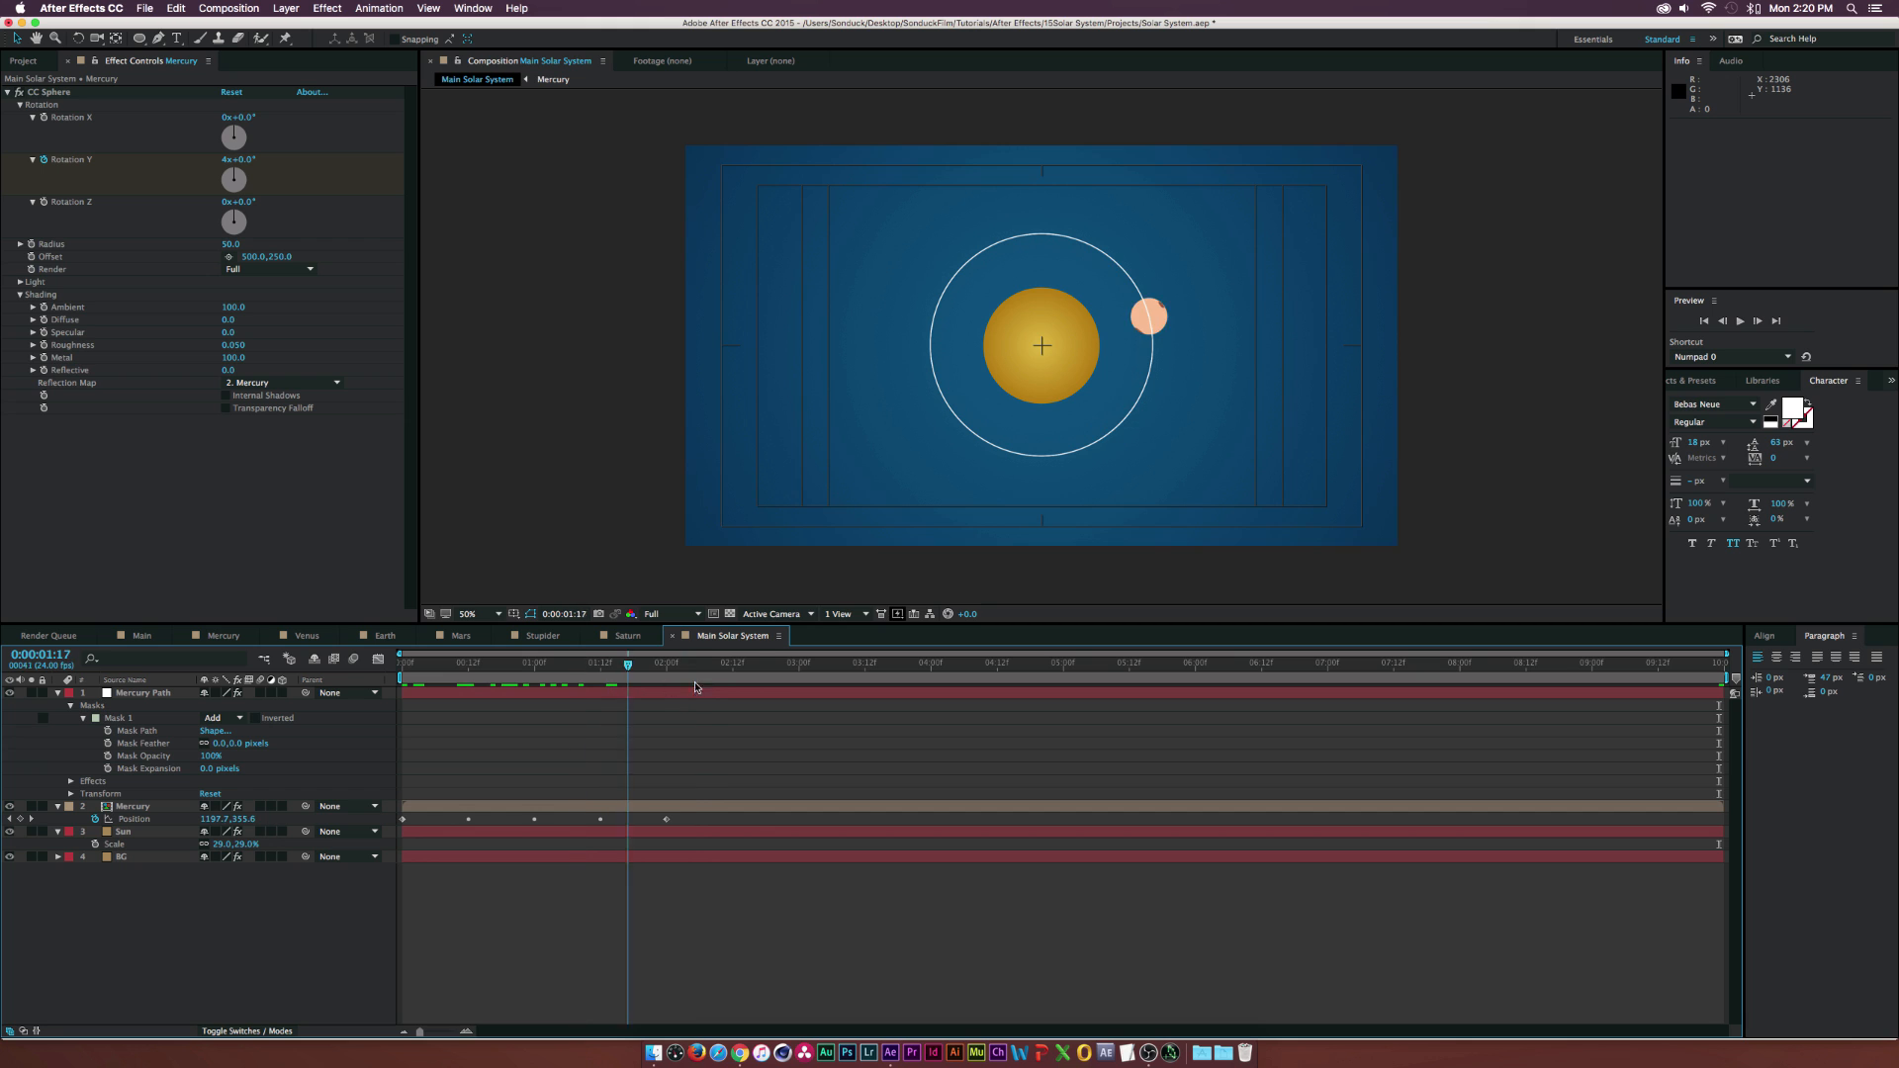
- Compress Mercury's Position keyframes so one orbit ends at 0:00:01:00
drag(860, 685, 645, 684)
click(161, 808)
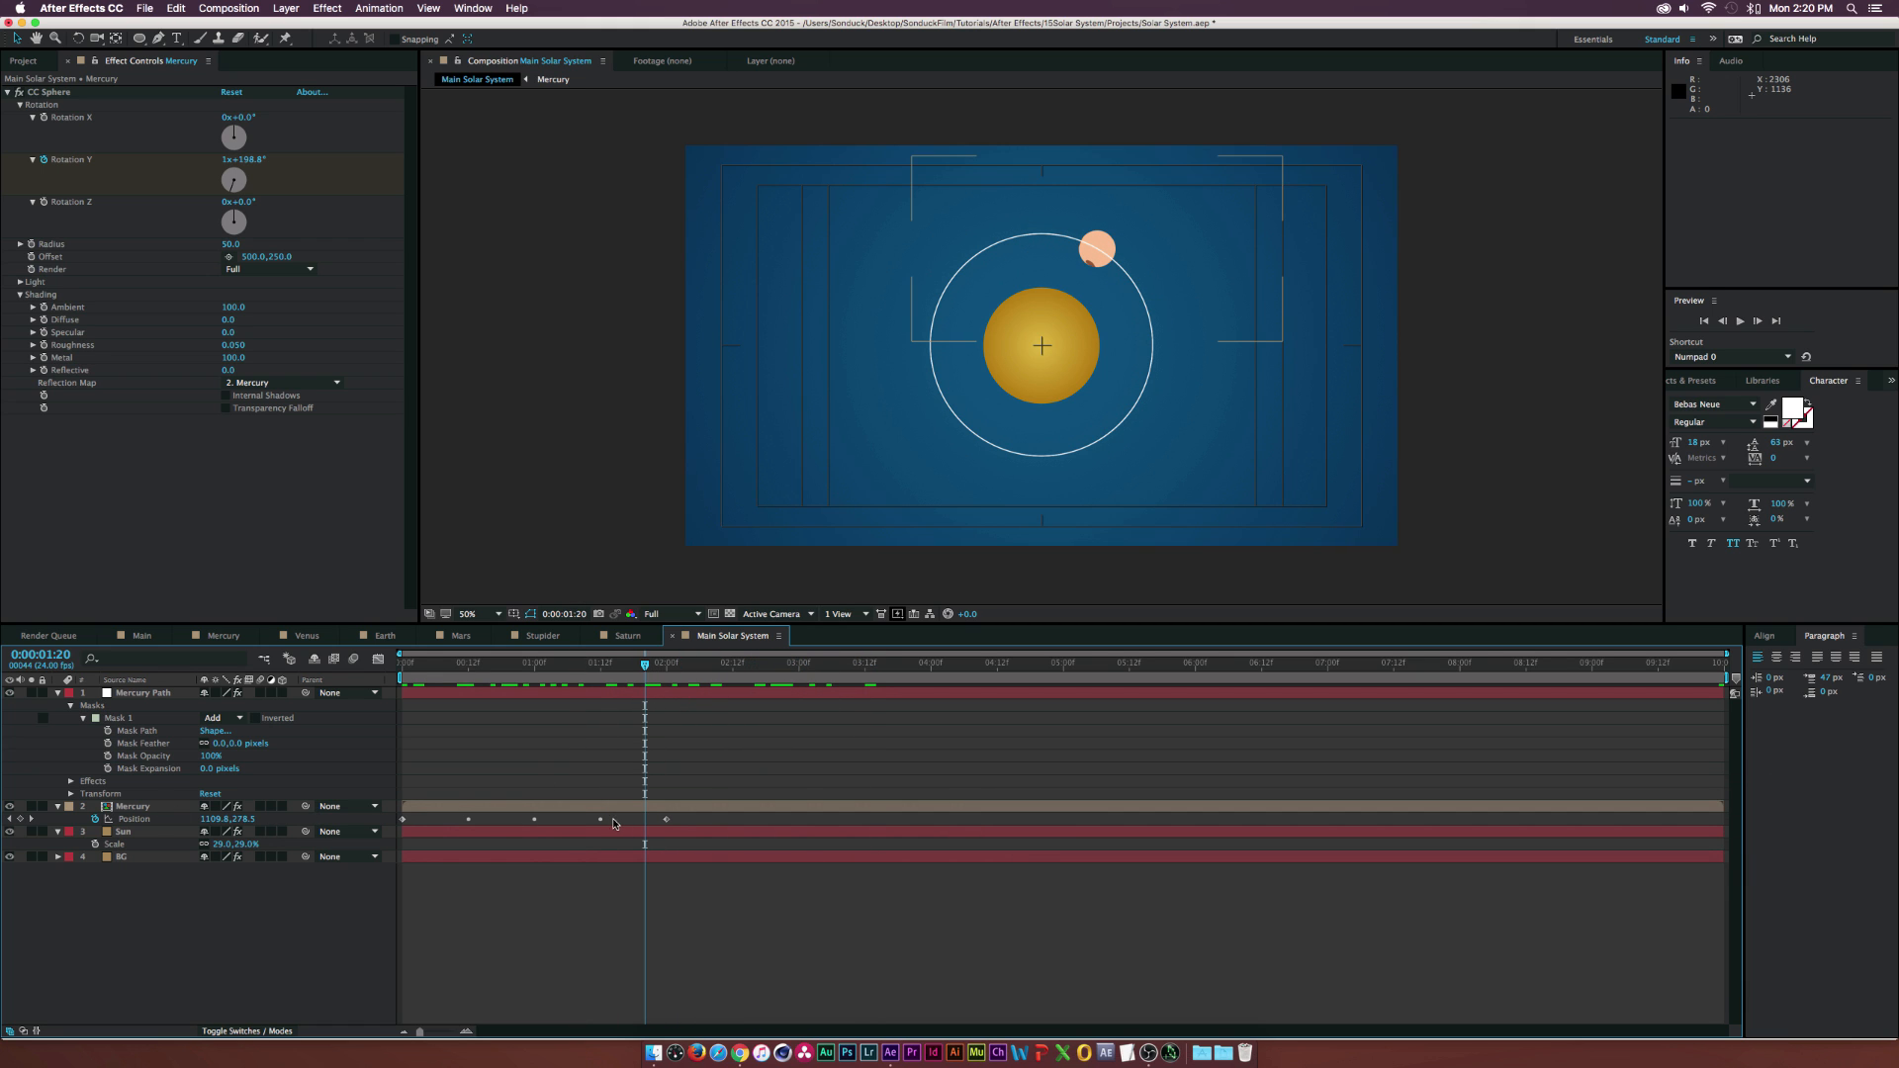
drag(667, 824, 542, 817)
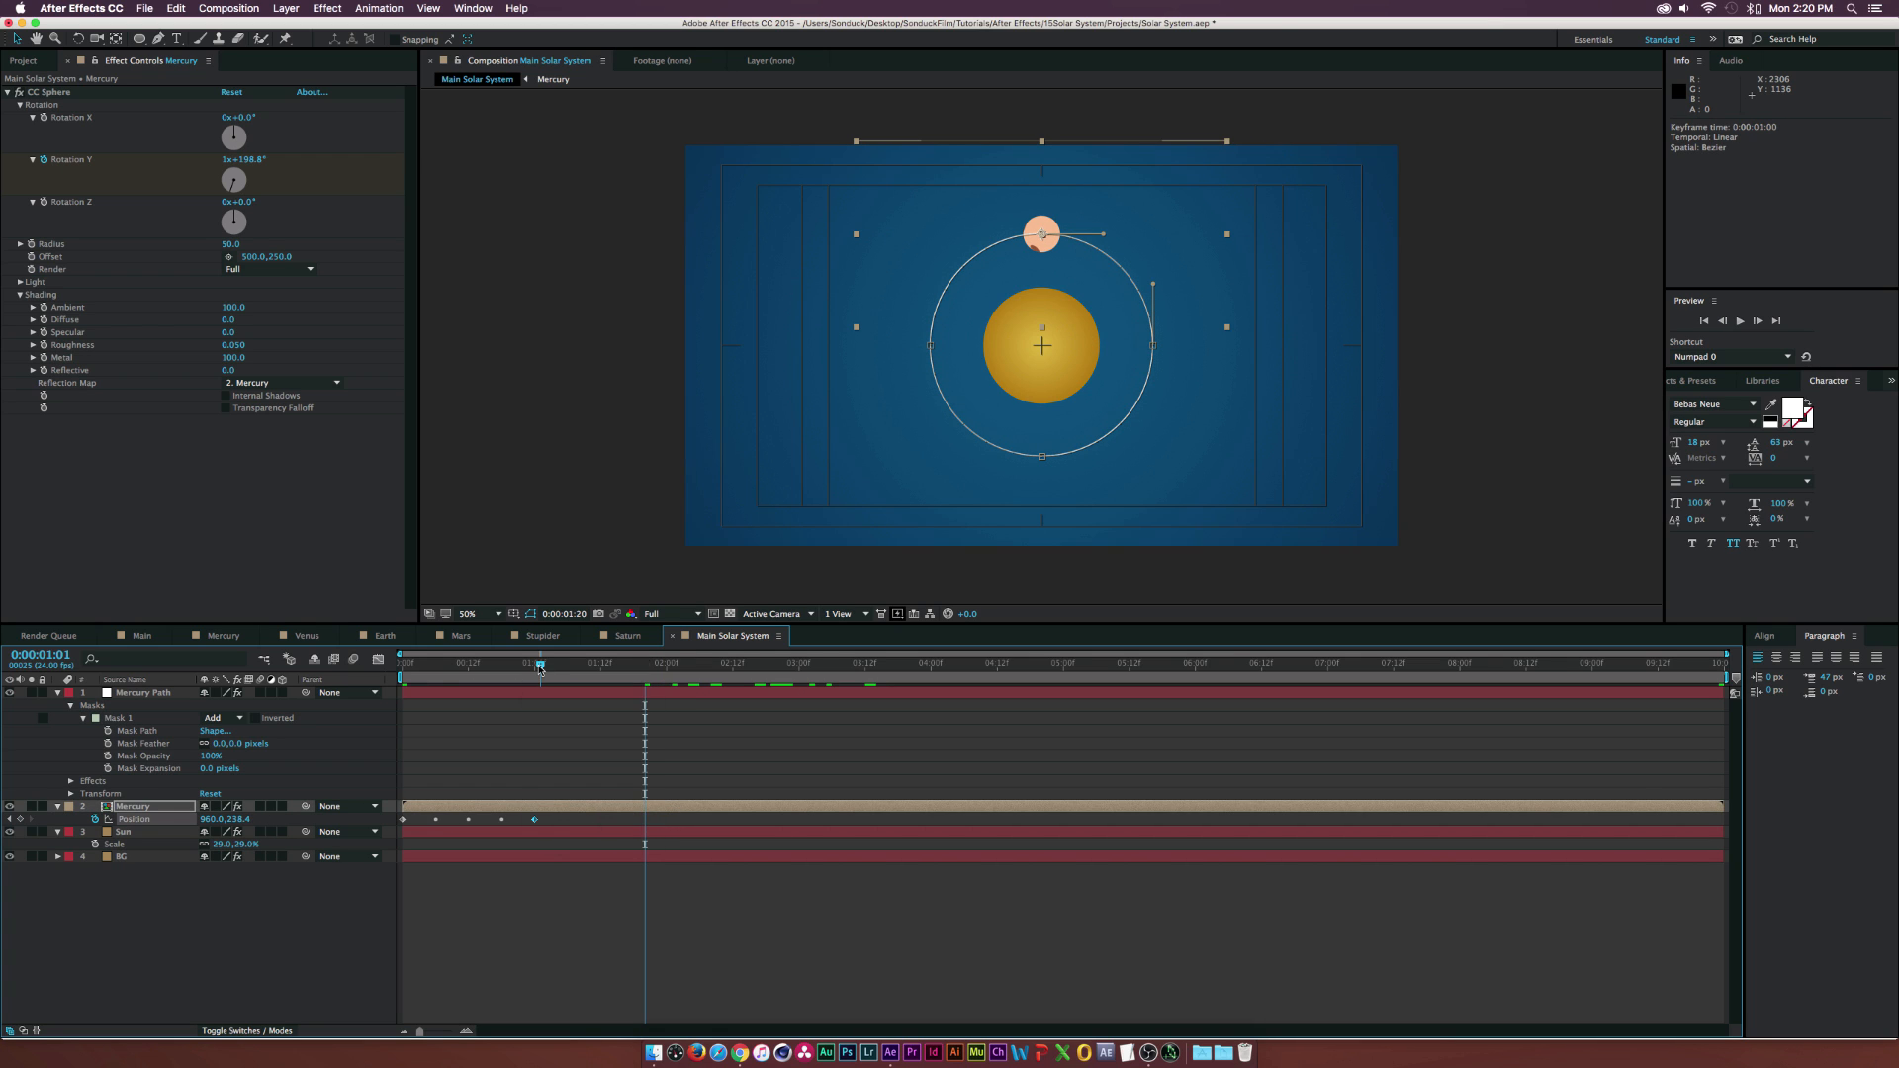
- Copy all of Mercury's Position keyframes and paste them at 0:00:01:00 for a second orbit
drag(541, 663, 534, 664)
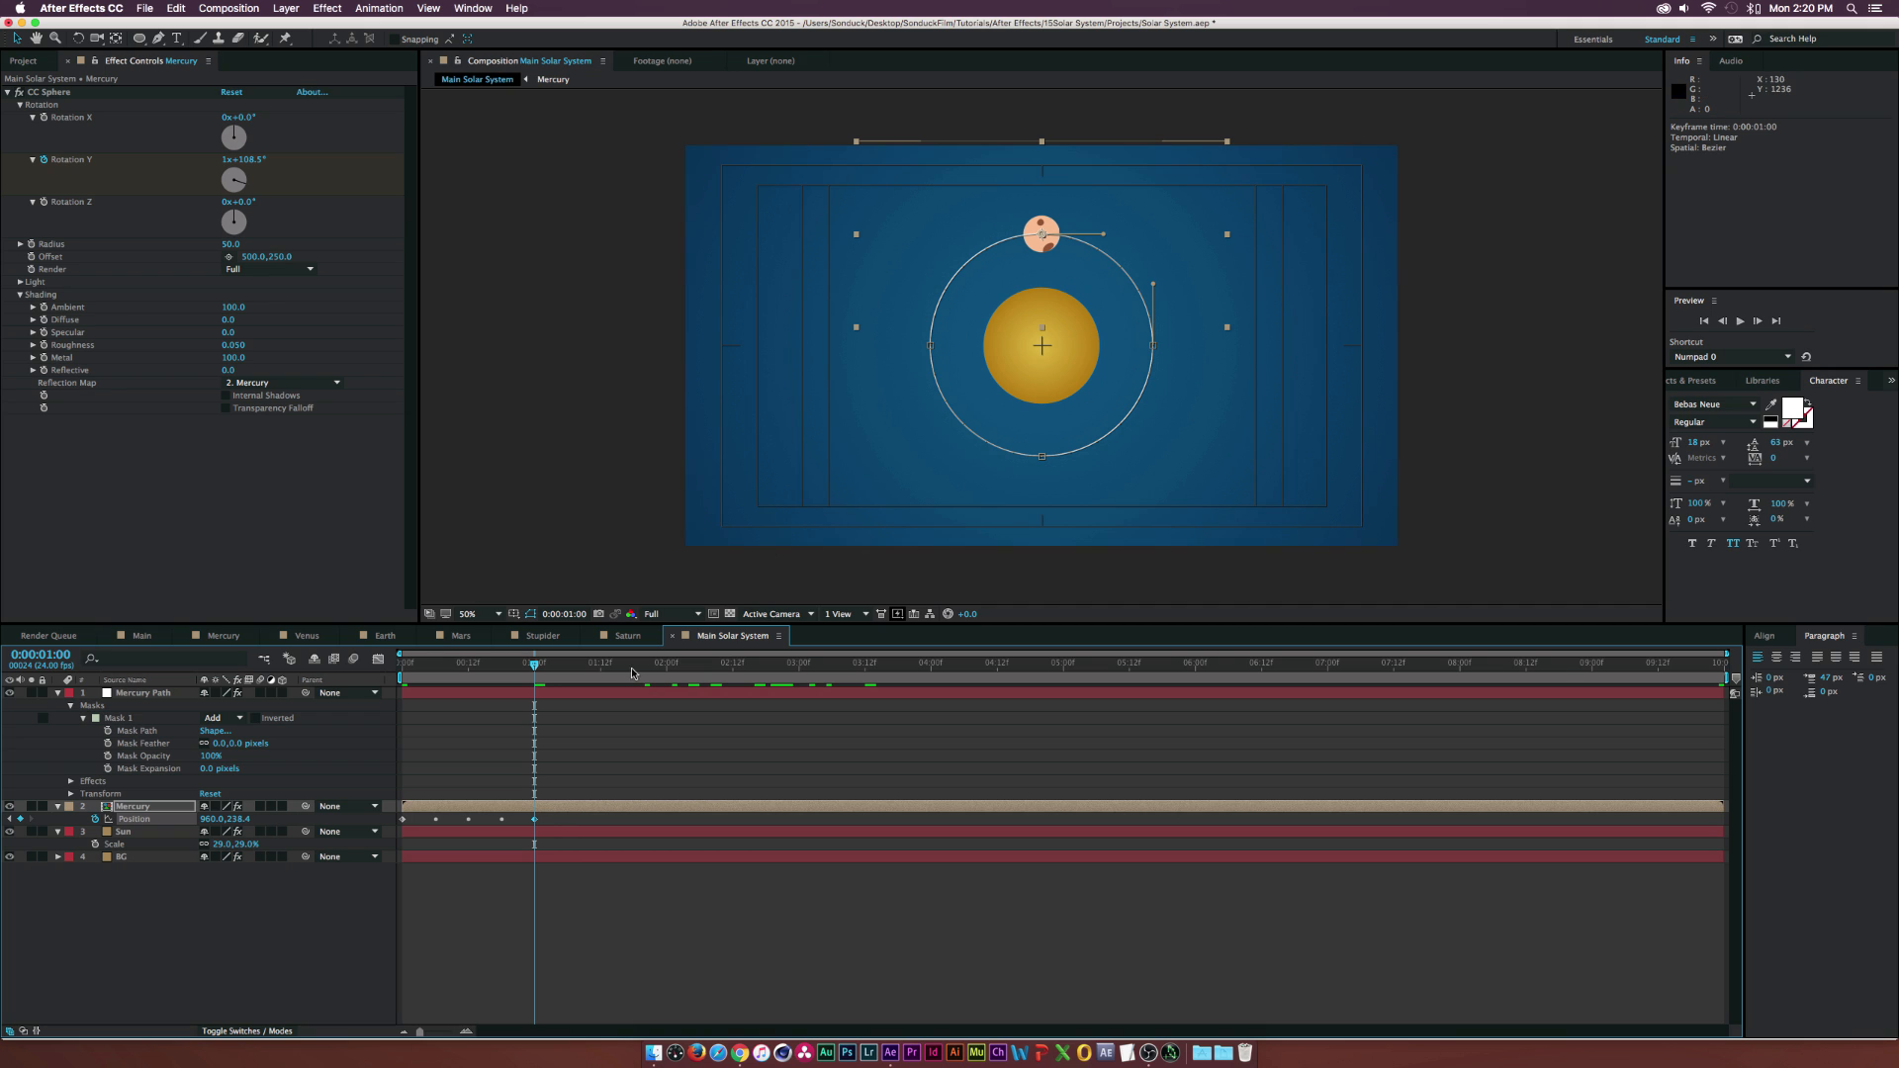
drag(418, 671, 534, 673)
drag(549, 814, 379, 824)
key(super+c)
key(super+v)
- Keep pasting the orbit keyframes at each following second until they reach 9 seconds, and preview the repeated orbits
click(661, 670)
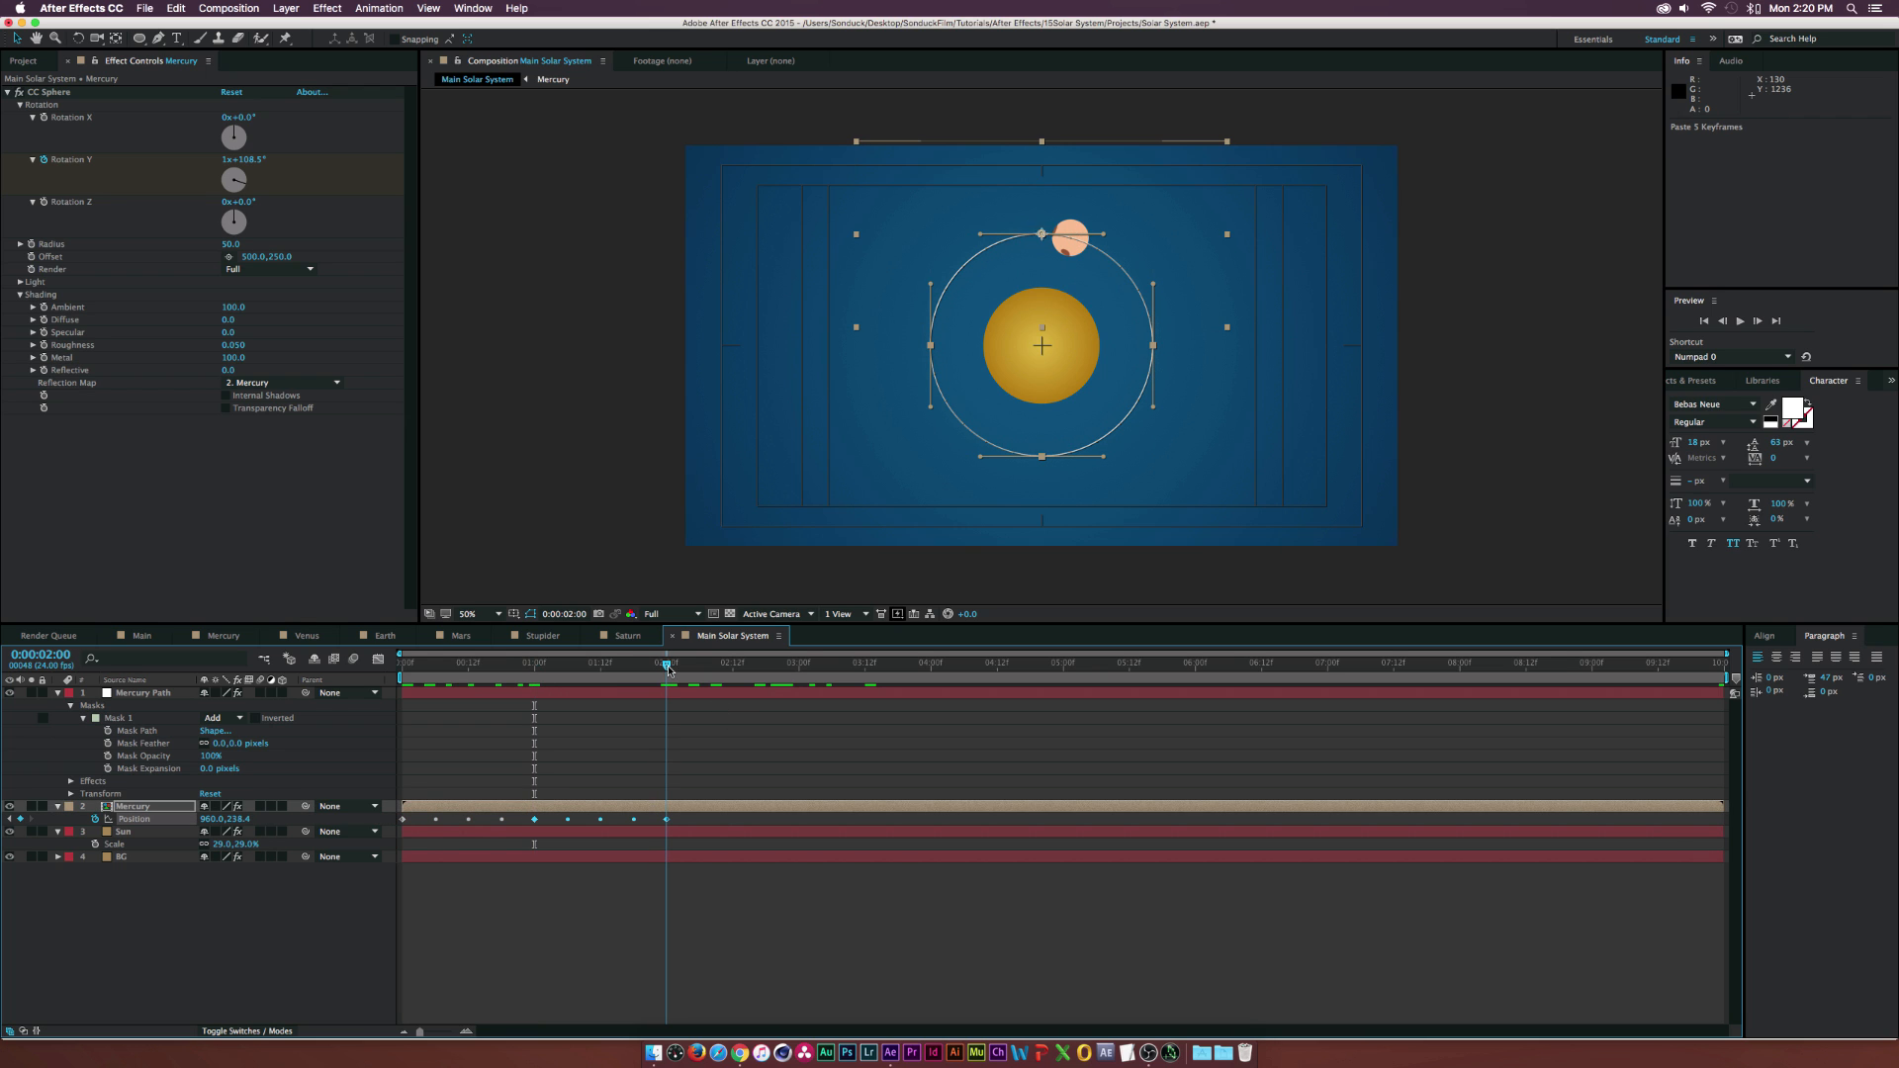
key(super+v)
drag(666, 671, 540, 682)
click(800, 671)
key(super+v)
click(931, 671)
key(super+v)
click(1063, 671)
key(super+v)
click(1195, 671)
key(super+v)
click(371, 872)
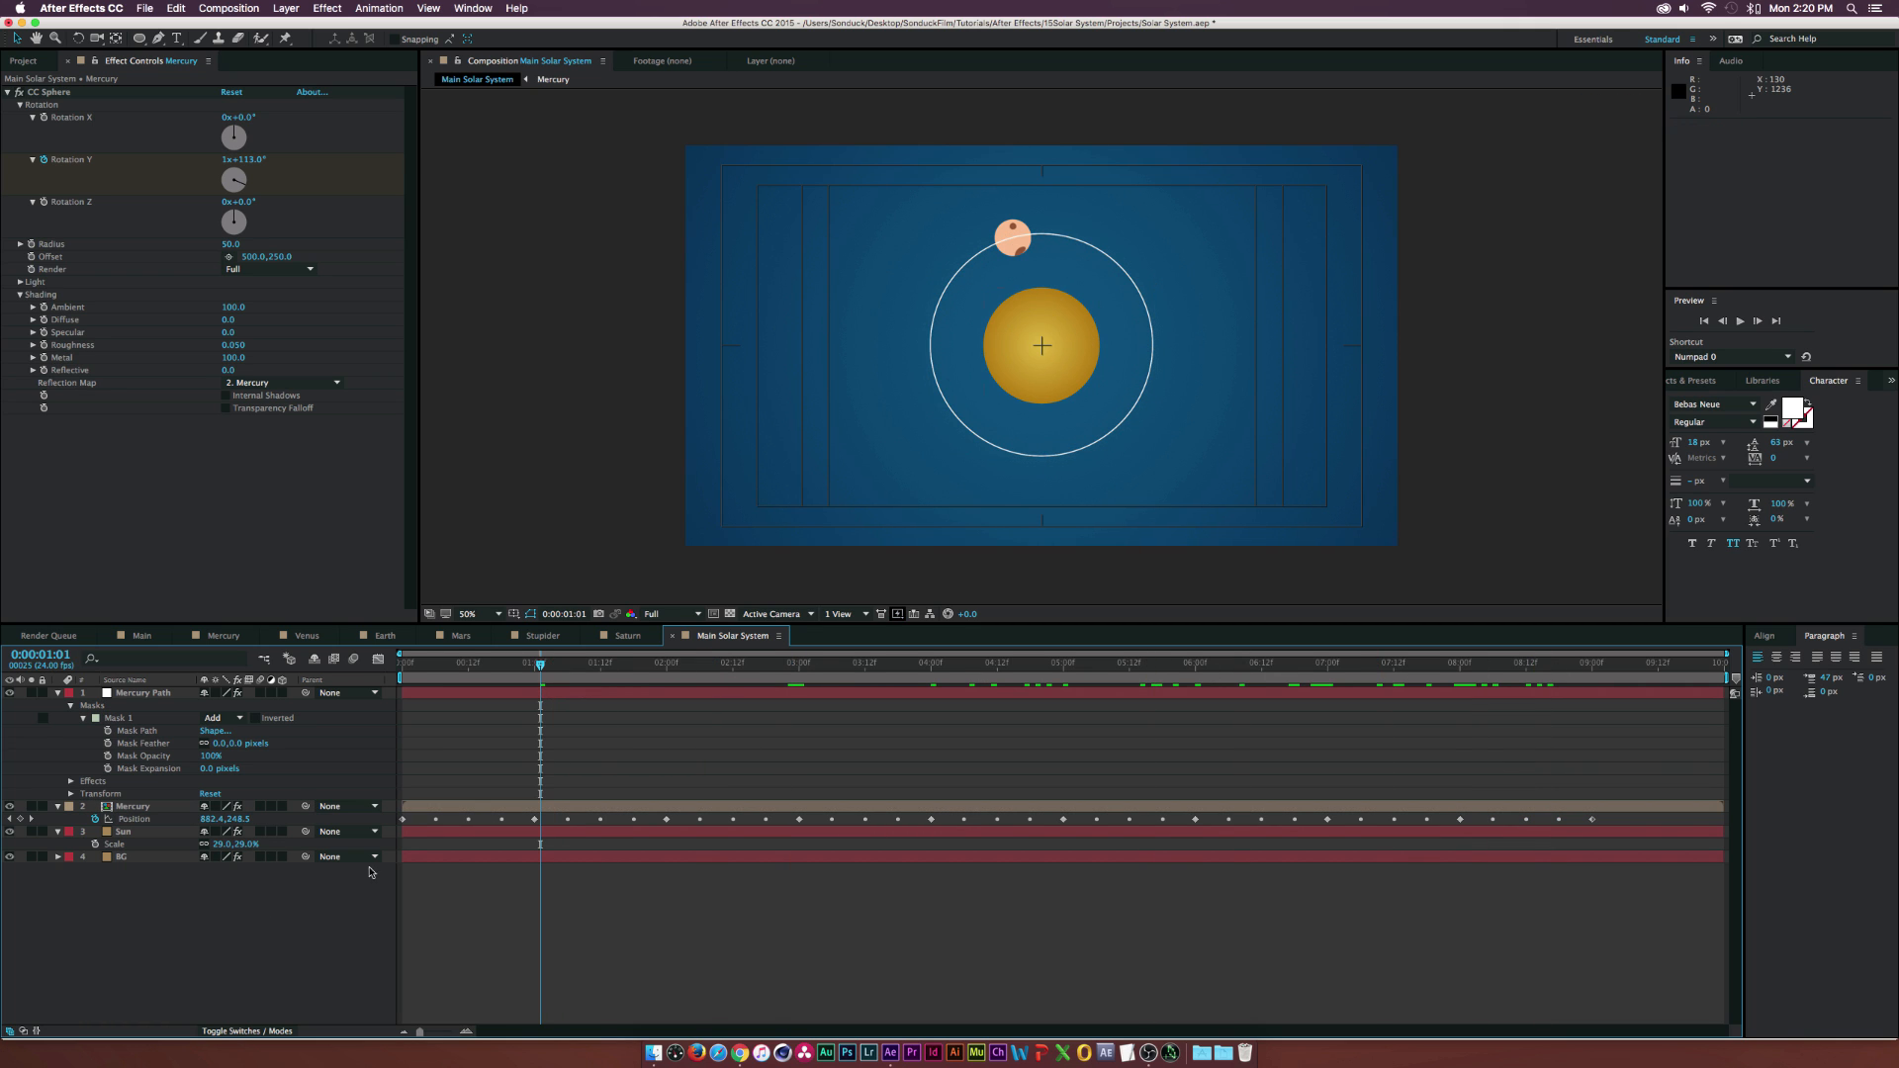
key(space)
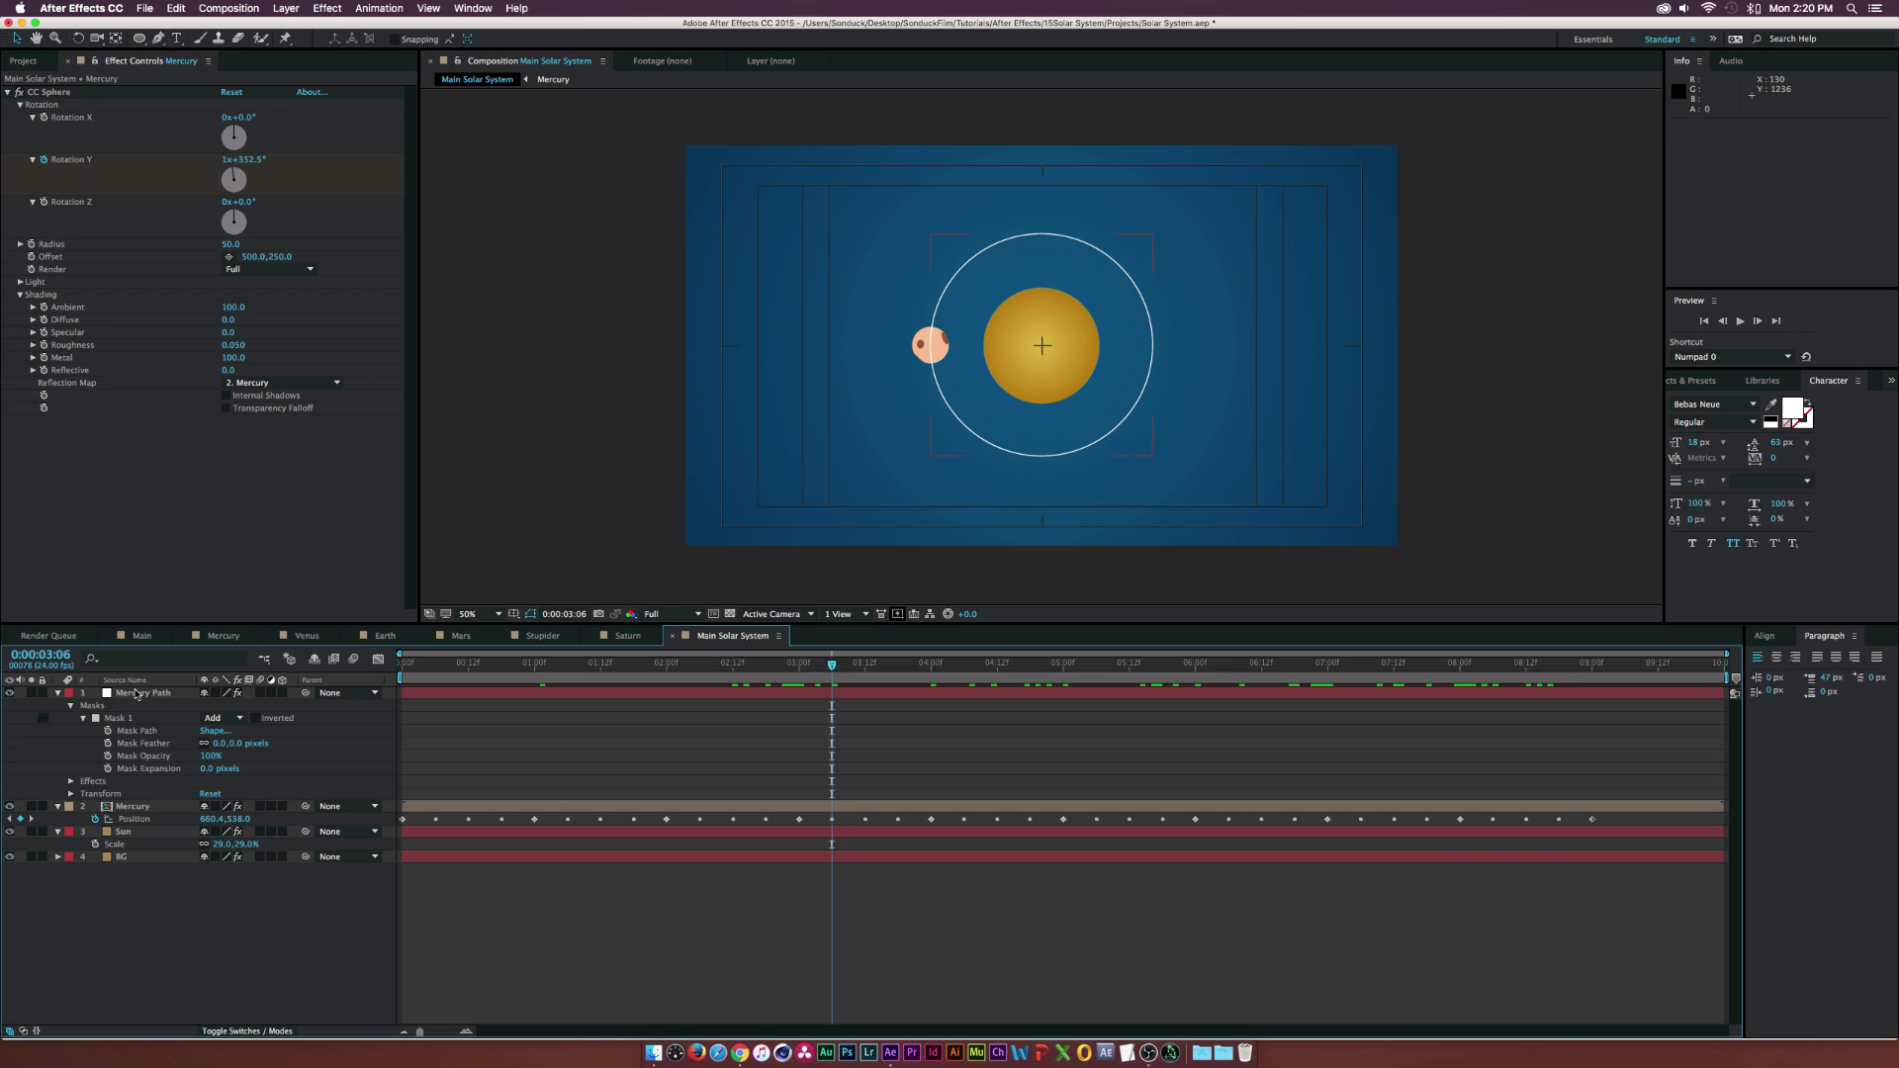
- Move the Mercury Path layer beneath Mercury, scrub through the orbit, and hide the path layer
drag(136, 696, 154, 836)
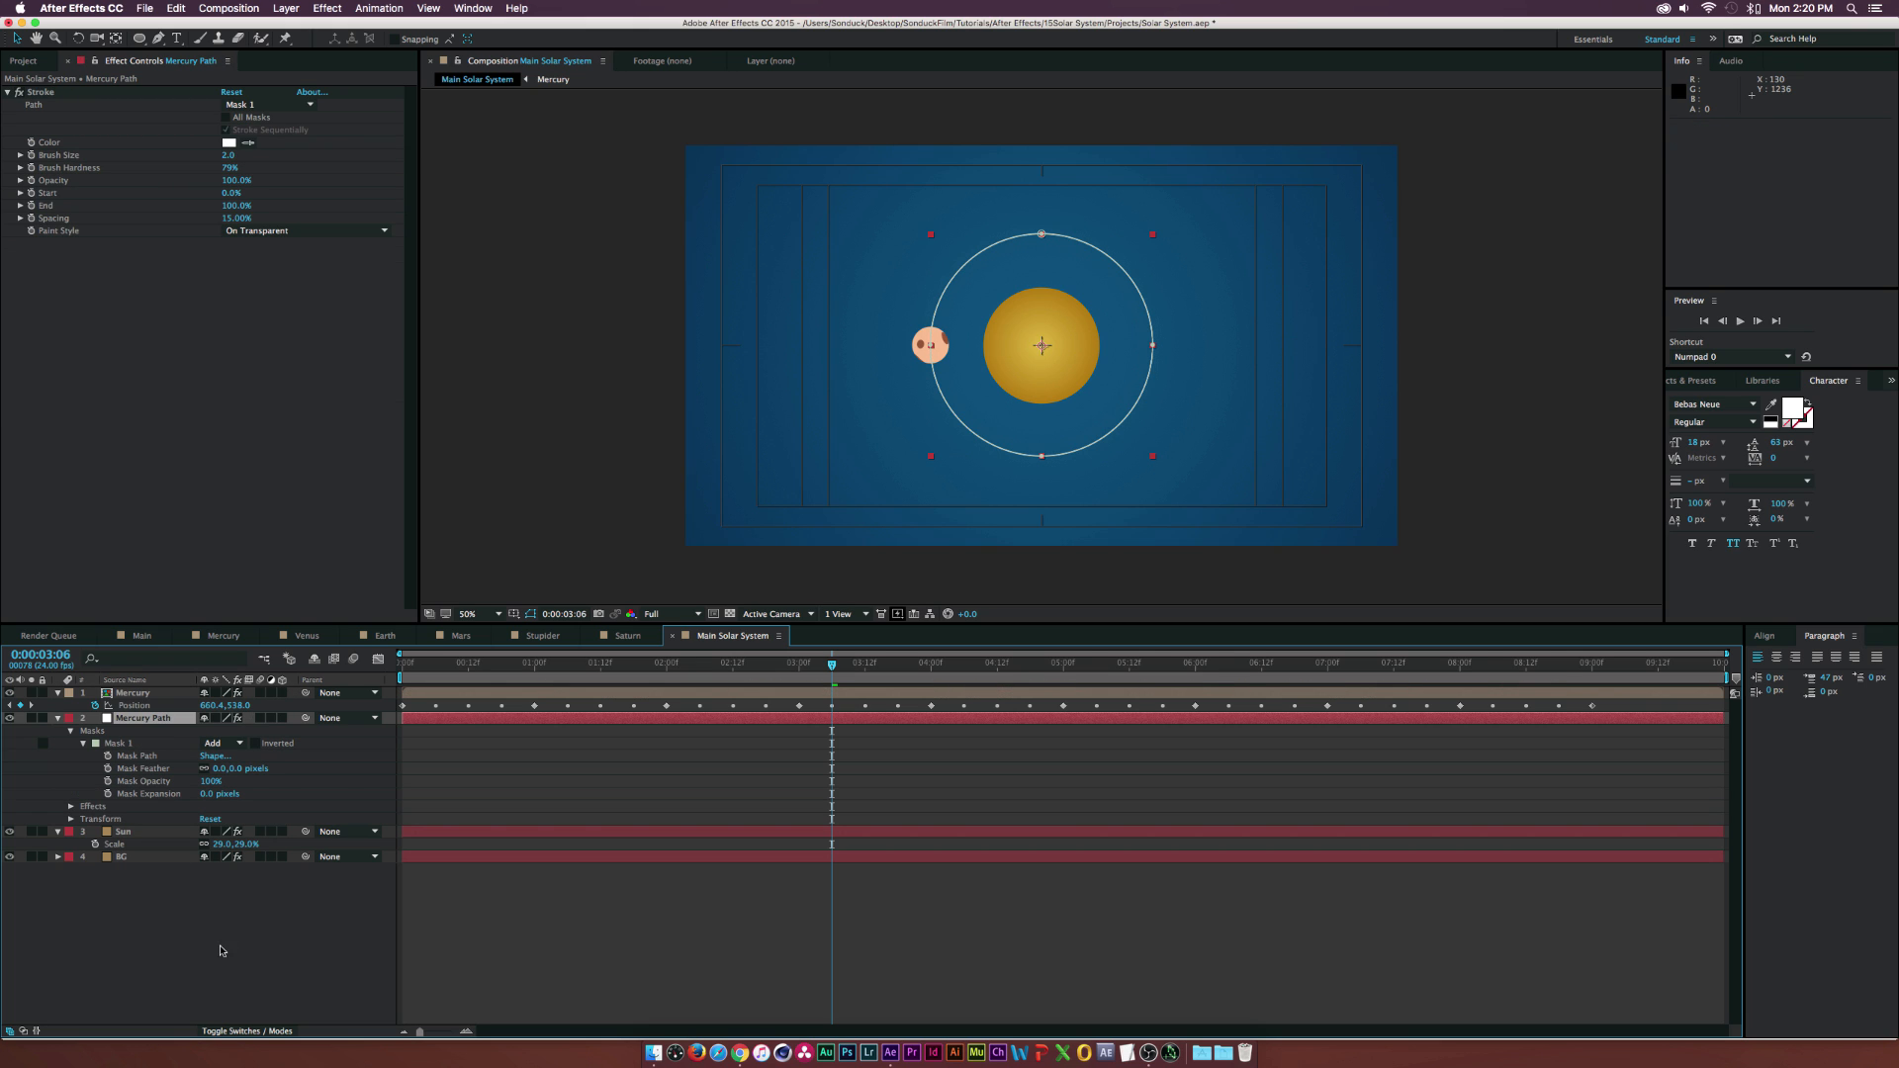
click(222, 951)
drag(480, 663, 562, 669)
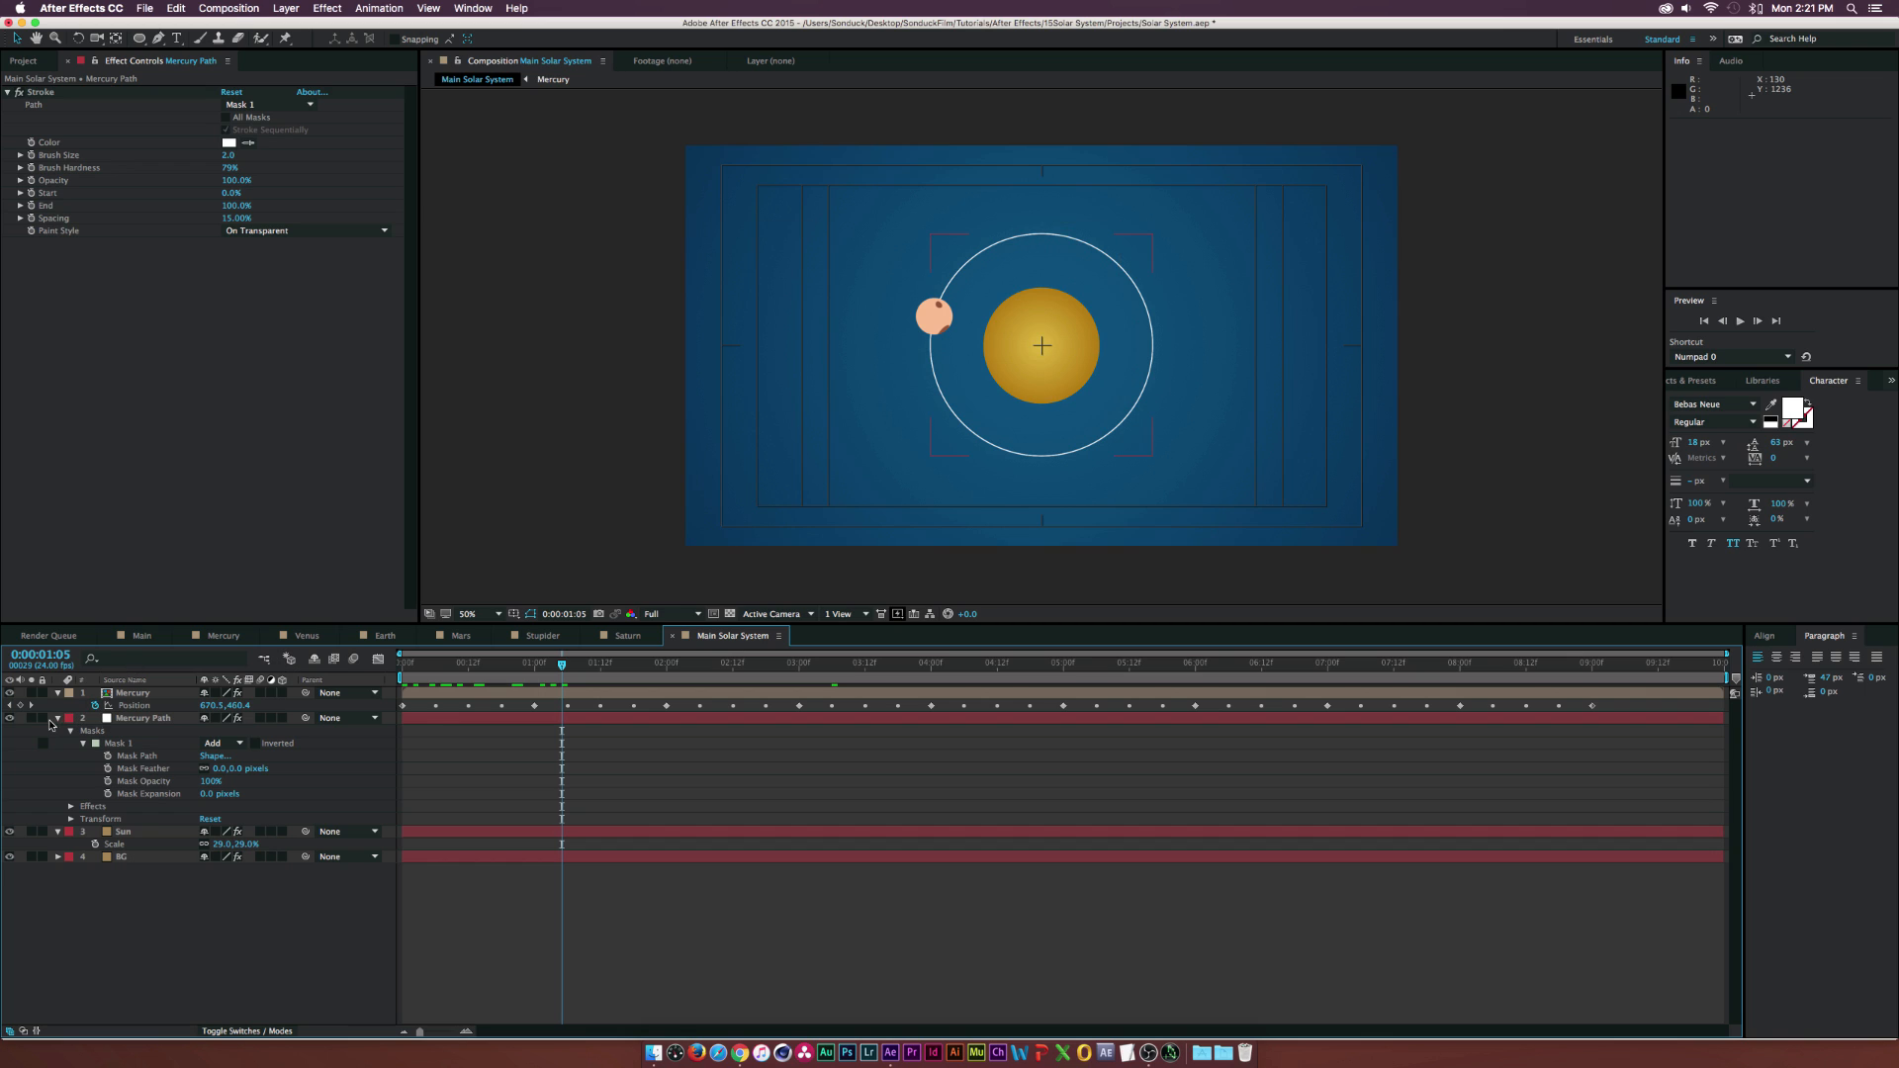
click(9, 718)
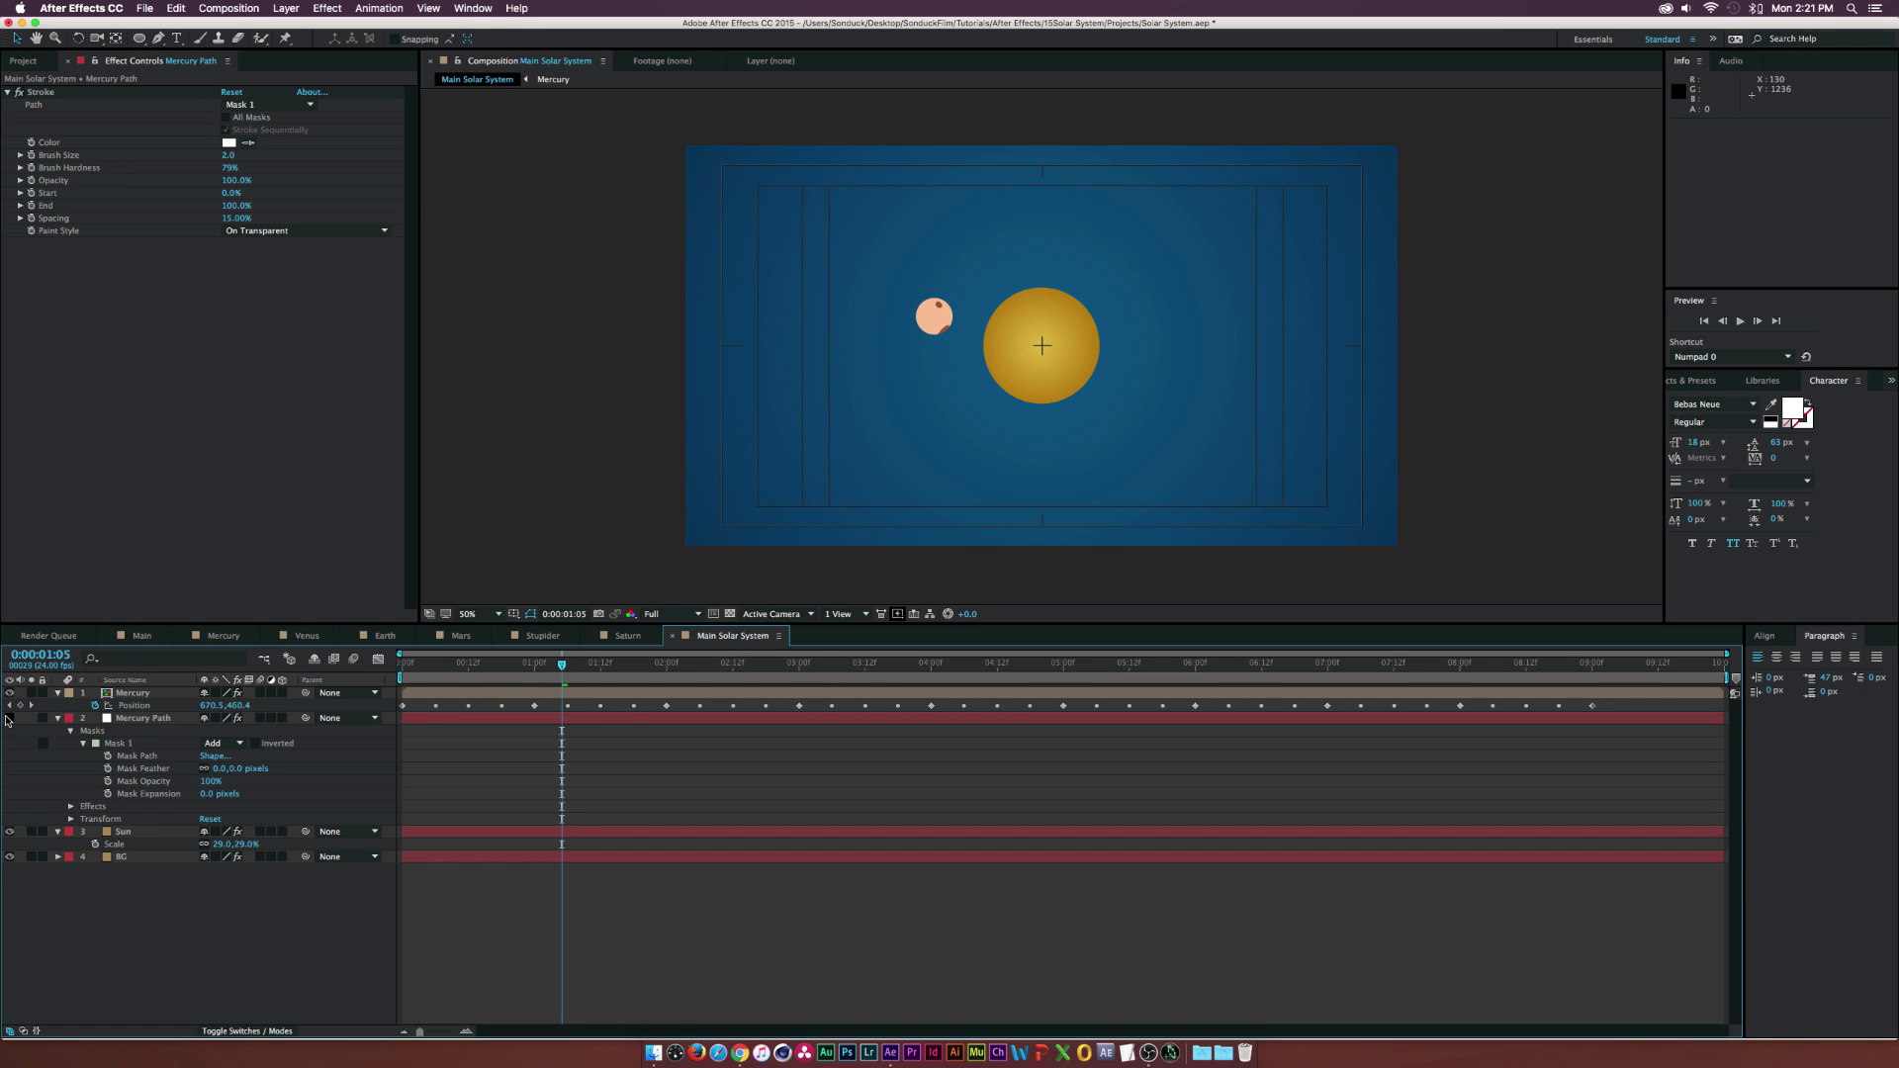
- Show the hidden Mercury Path layer, collapse it along with the Mercury layer, and bring up the project's item list
click(9, 719)
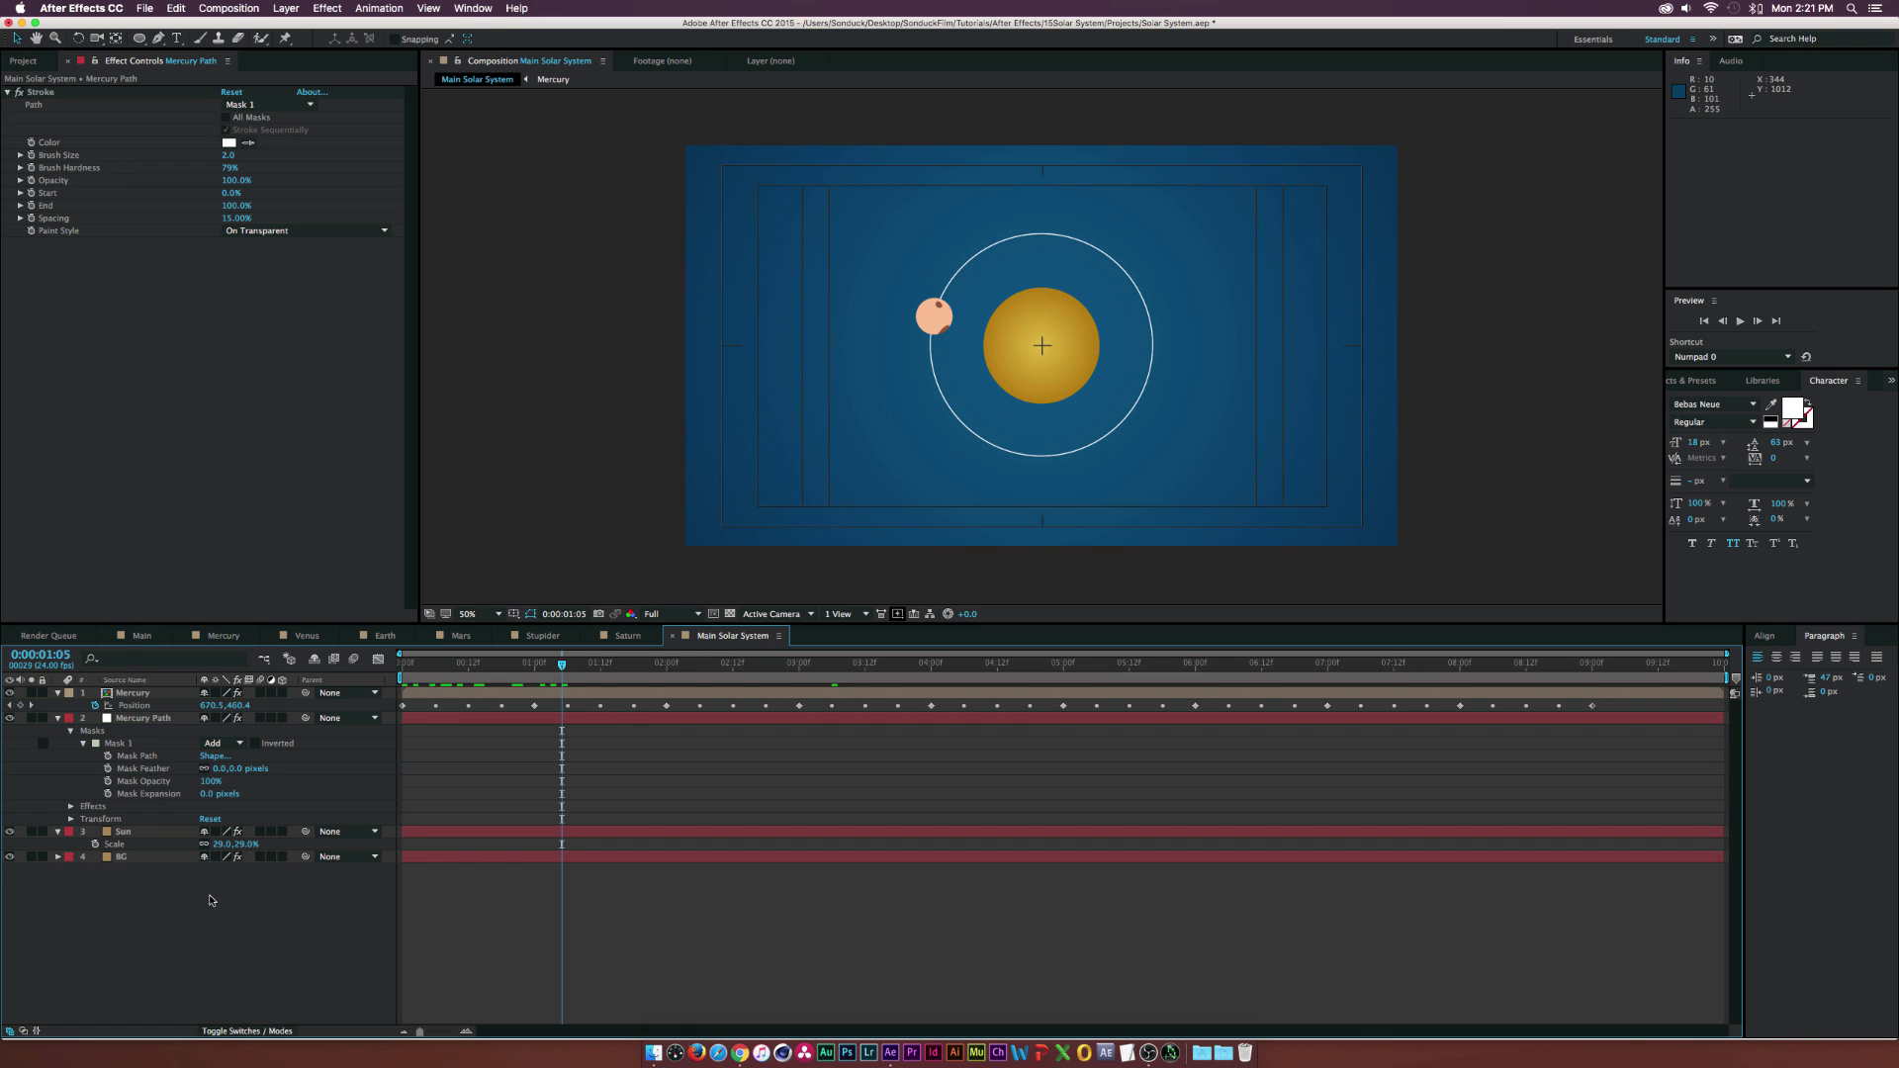
click(57, 693)
click(57, 705)
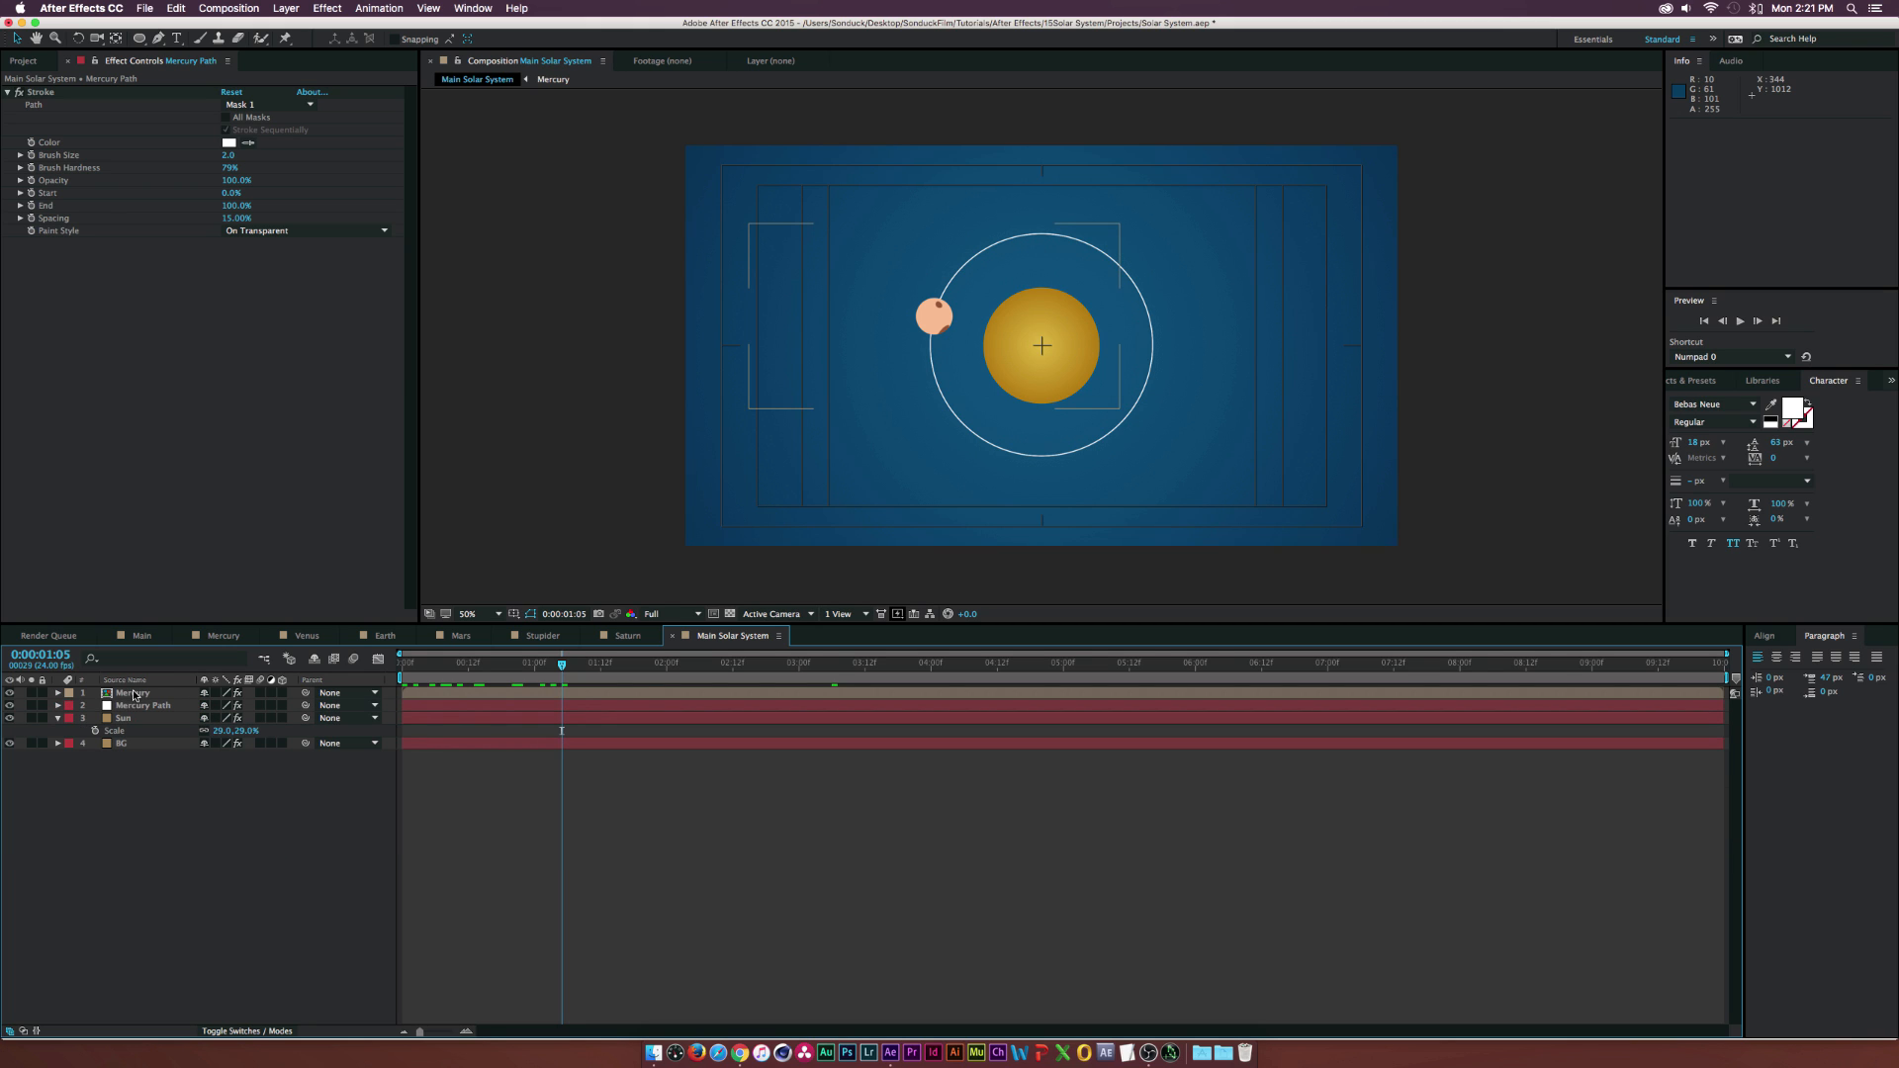
click(29, 62)
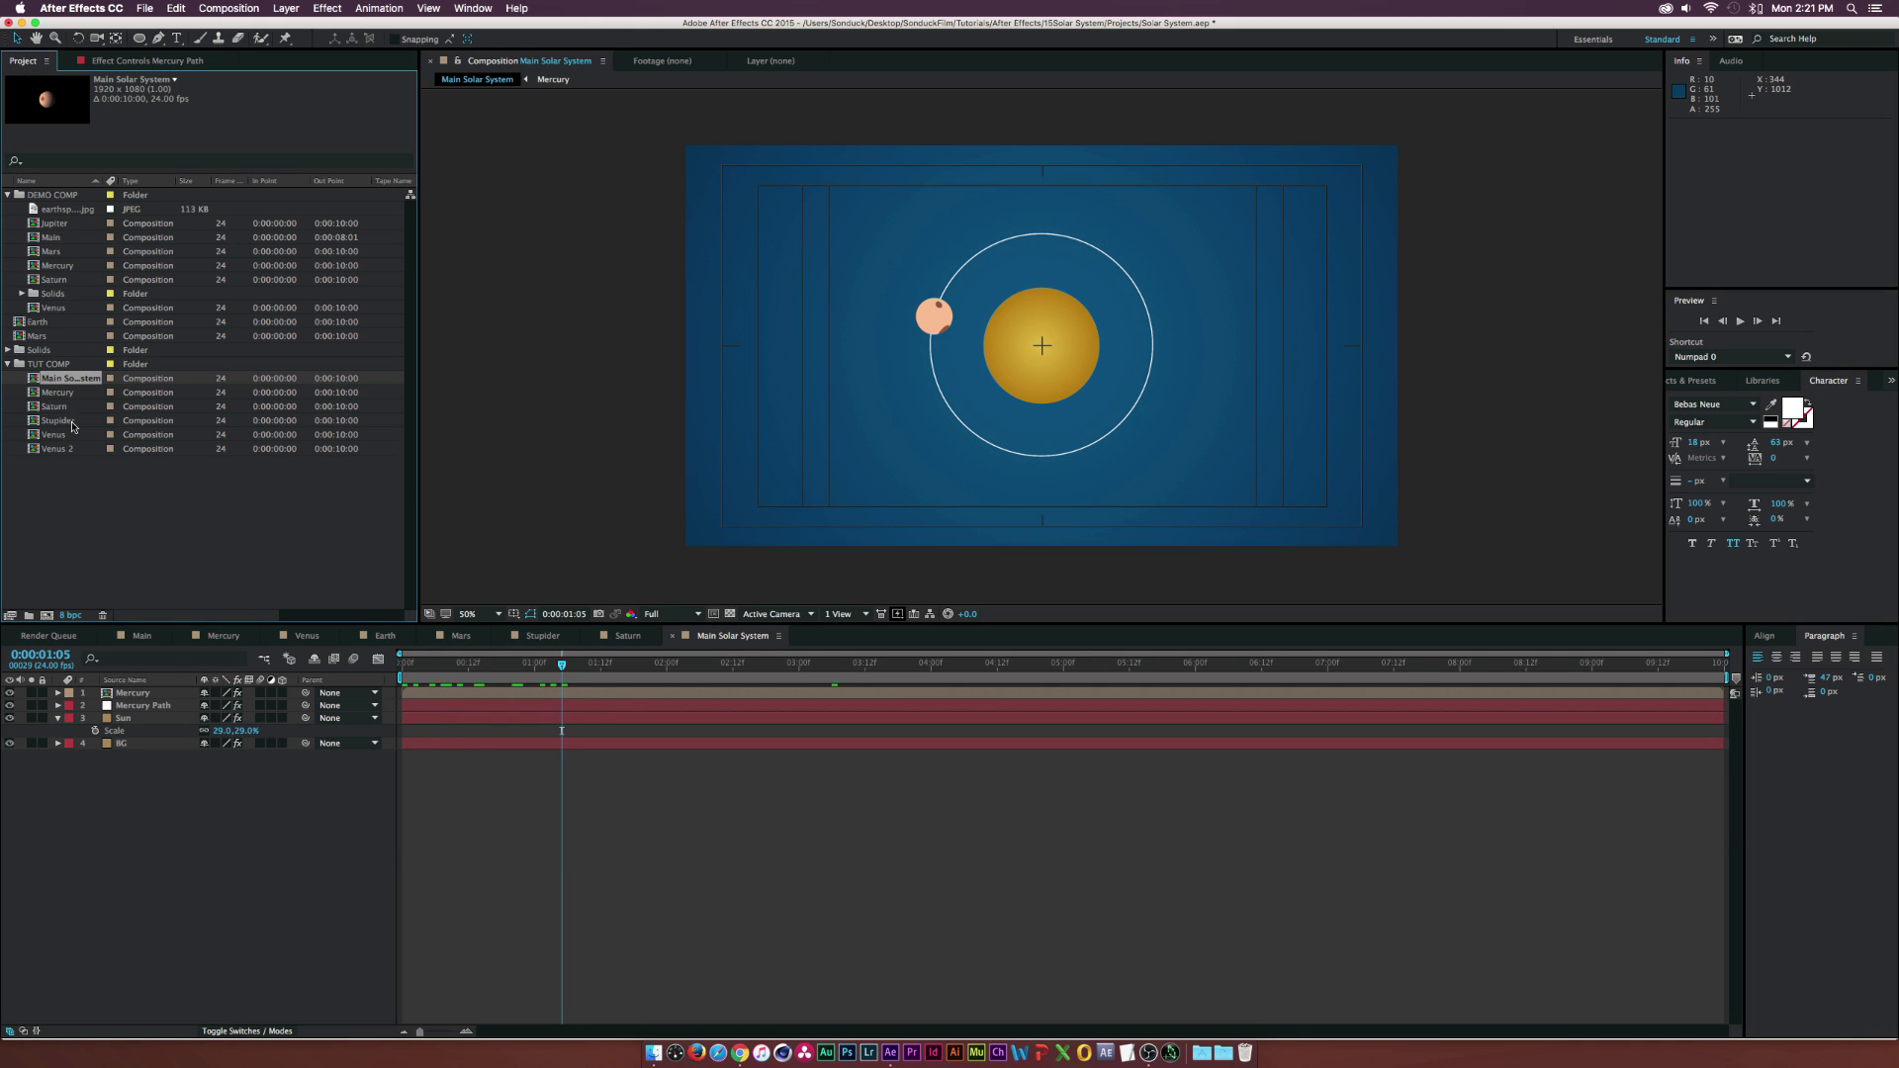
click(45, 449)
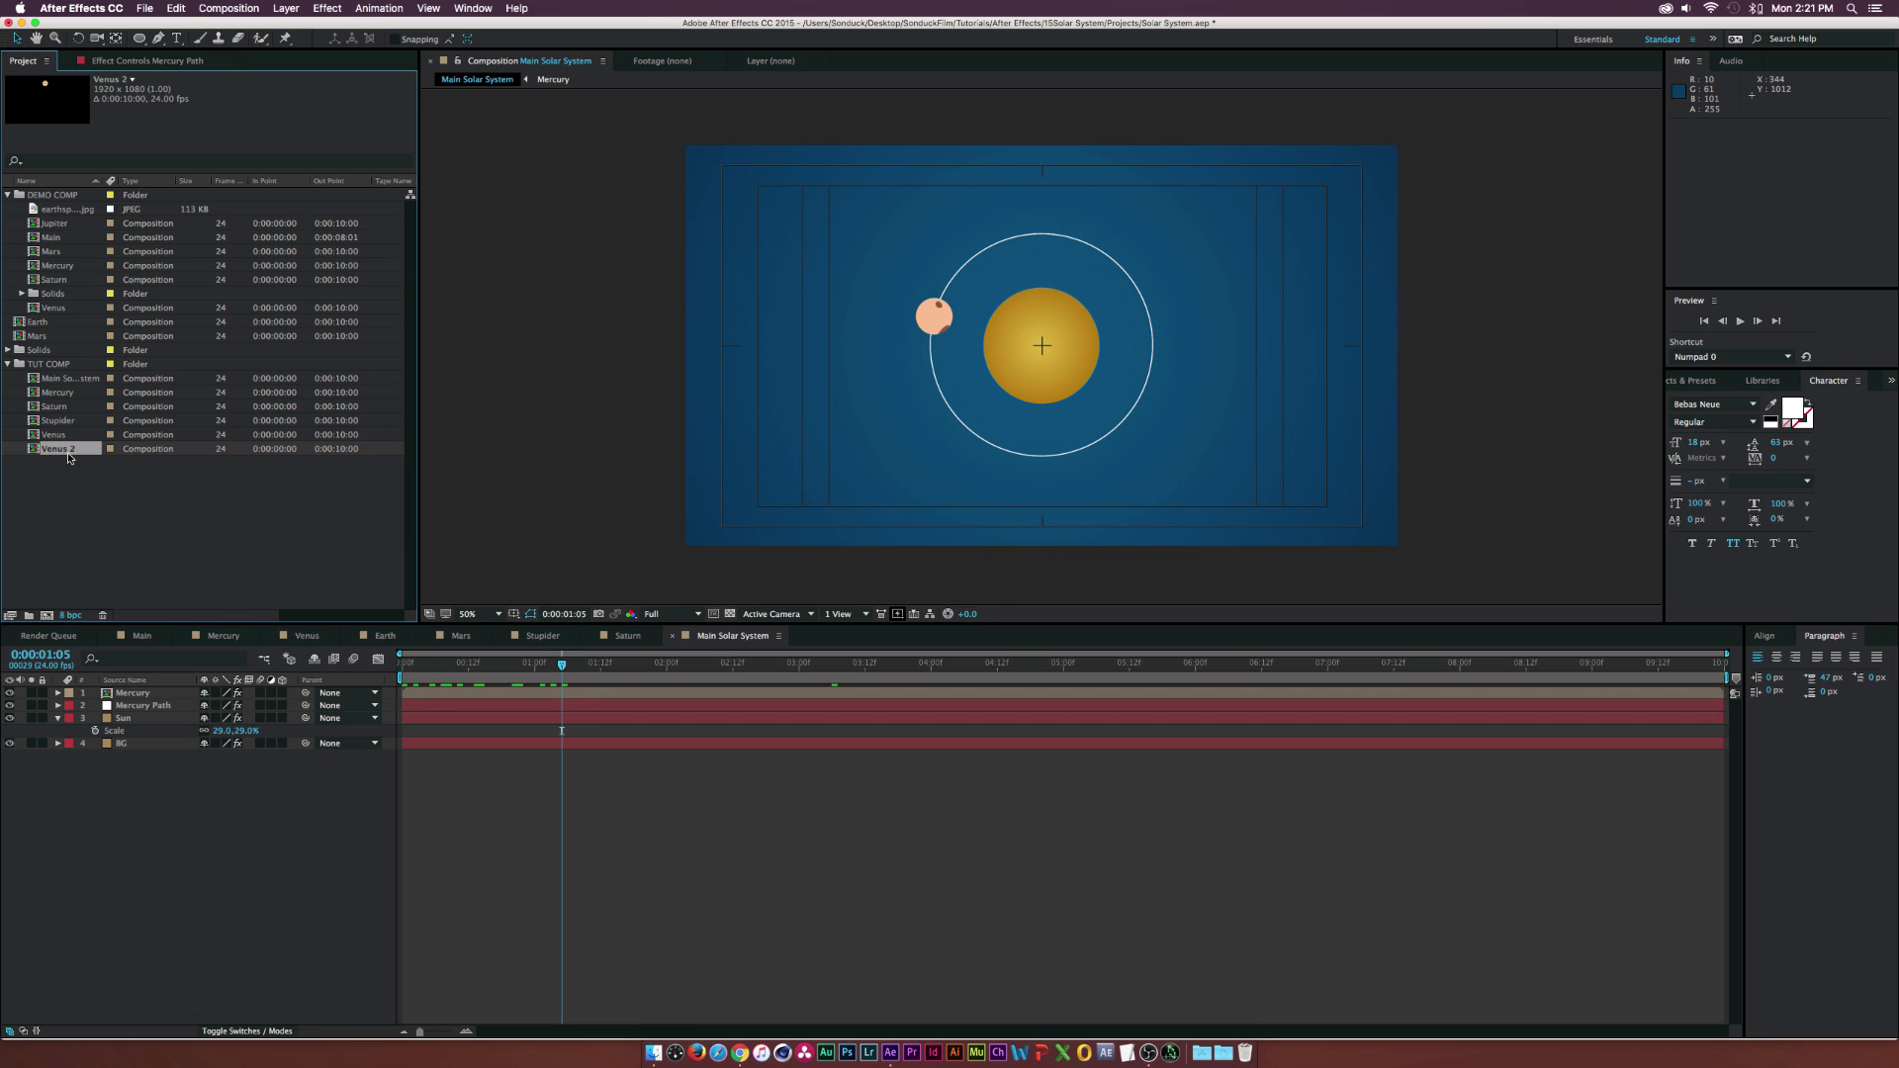
drag(65, 454, 126, 689)
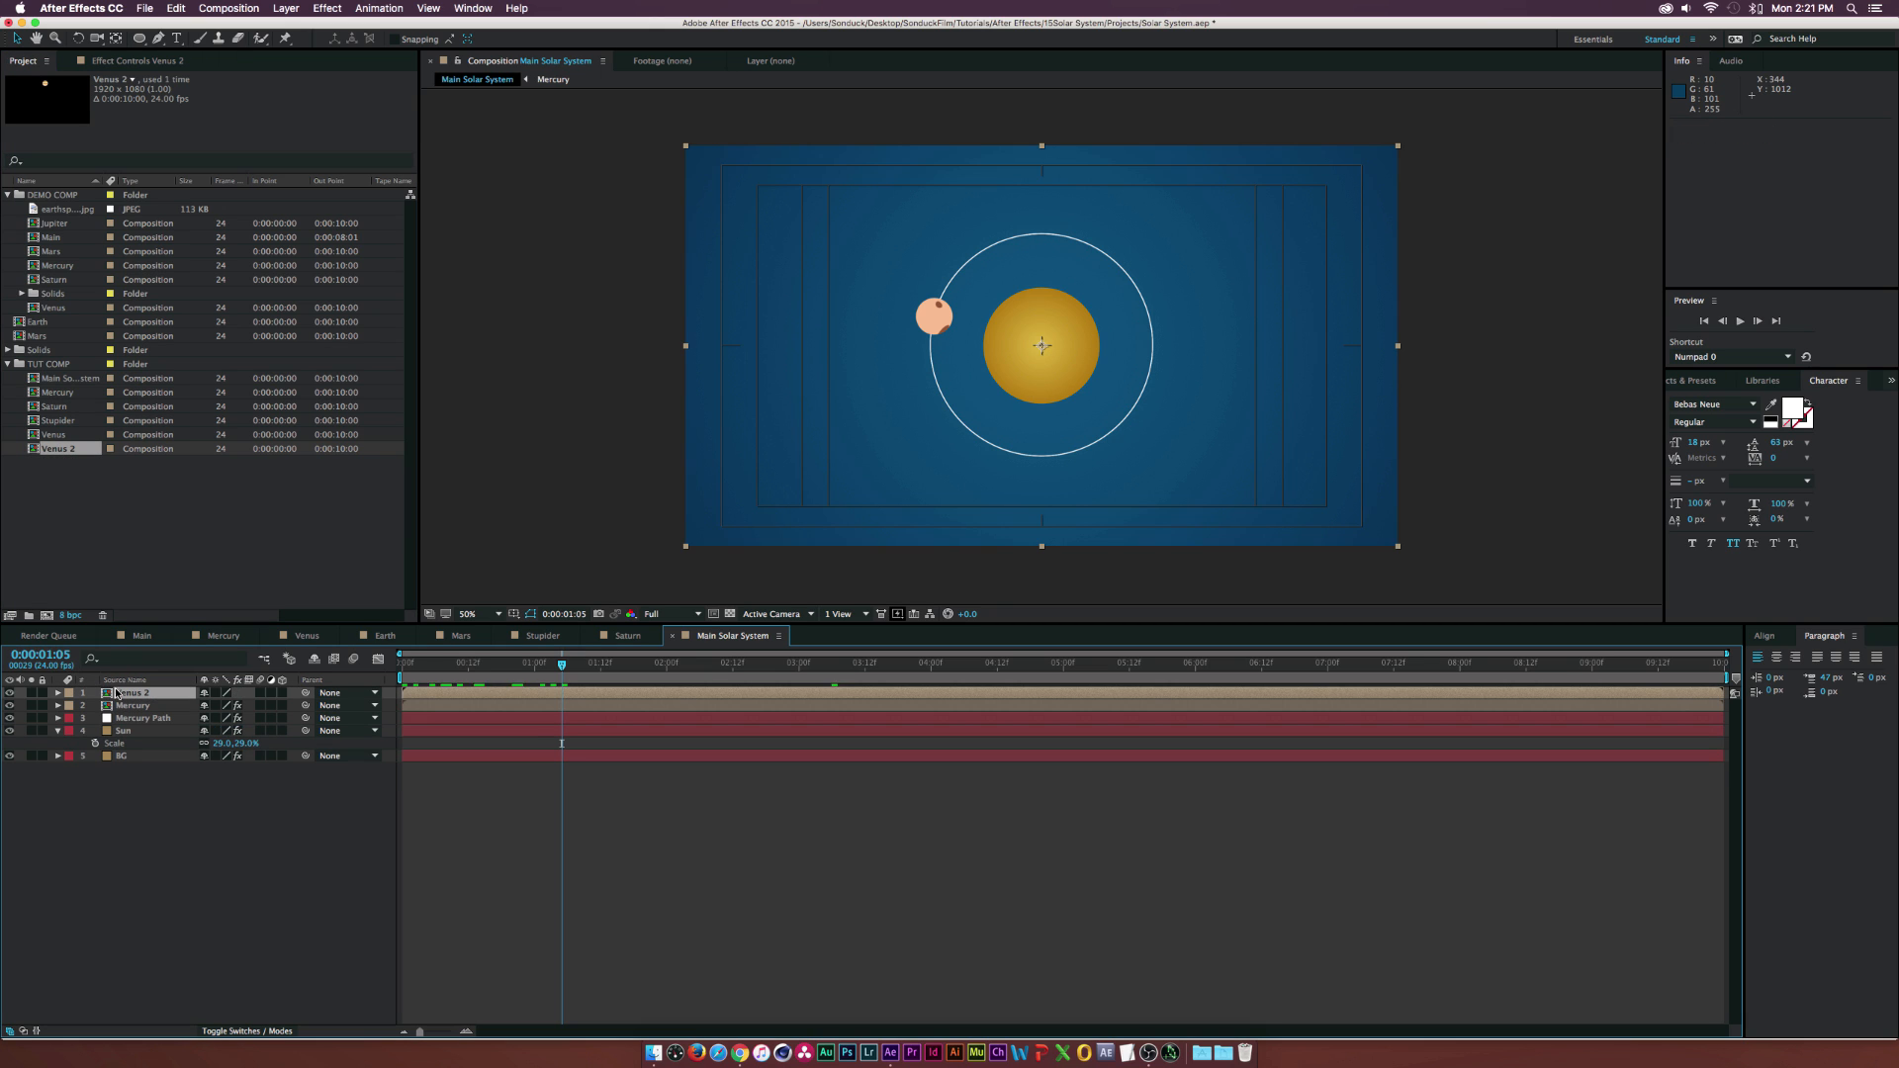
key(ctrl+z)
- Add the Venus composition from TUT COMP above Mercury and paste Mercury's CC Sphere effect onto it at 0:00:00:00
drag(54, 434, 130, 695)
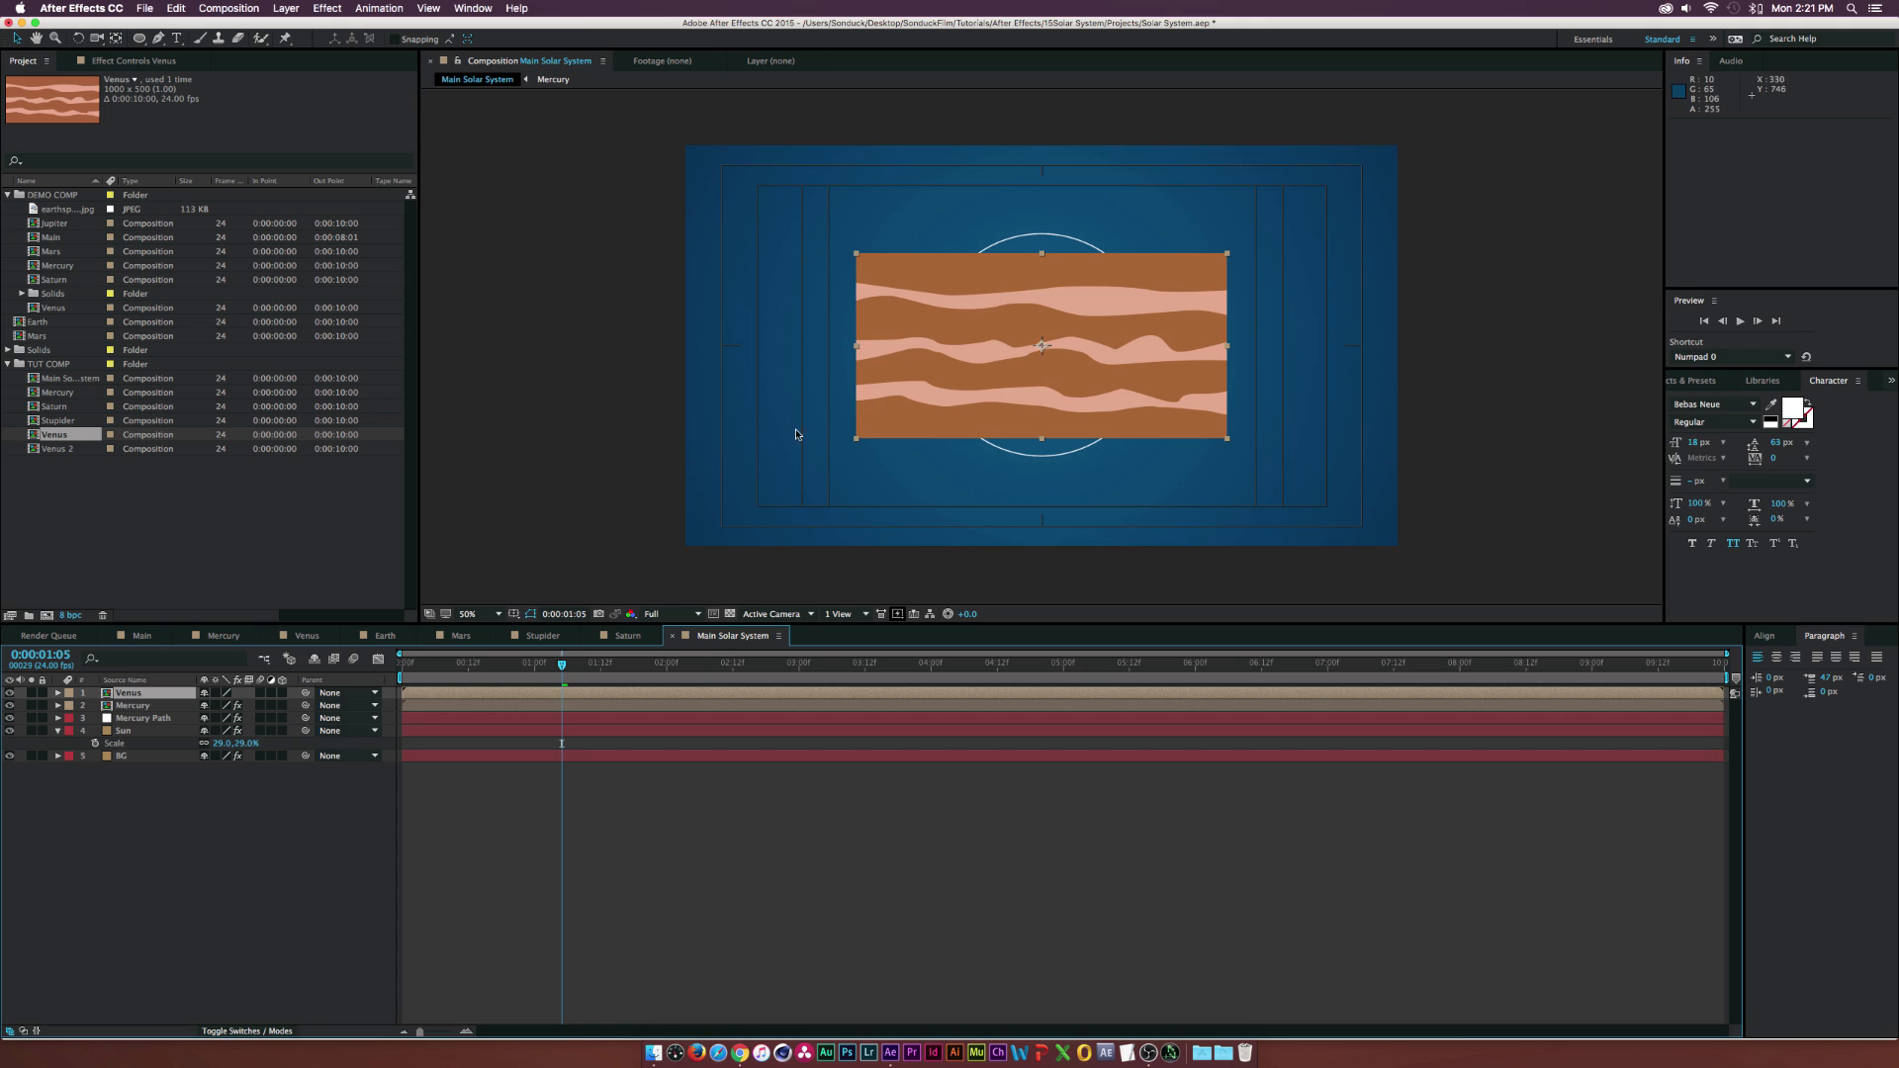
click(127, 708)
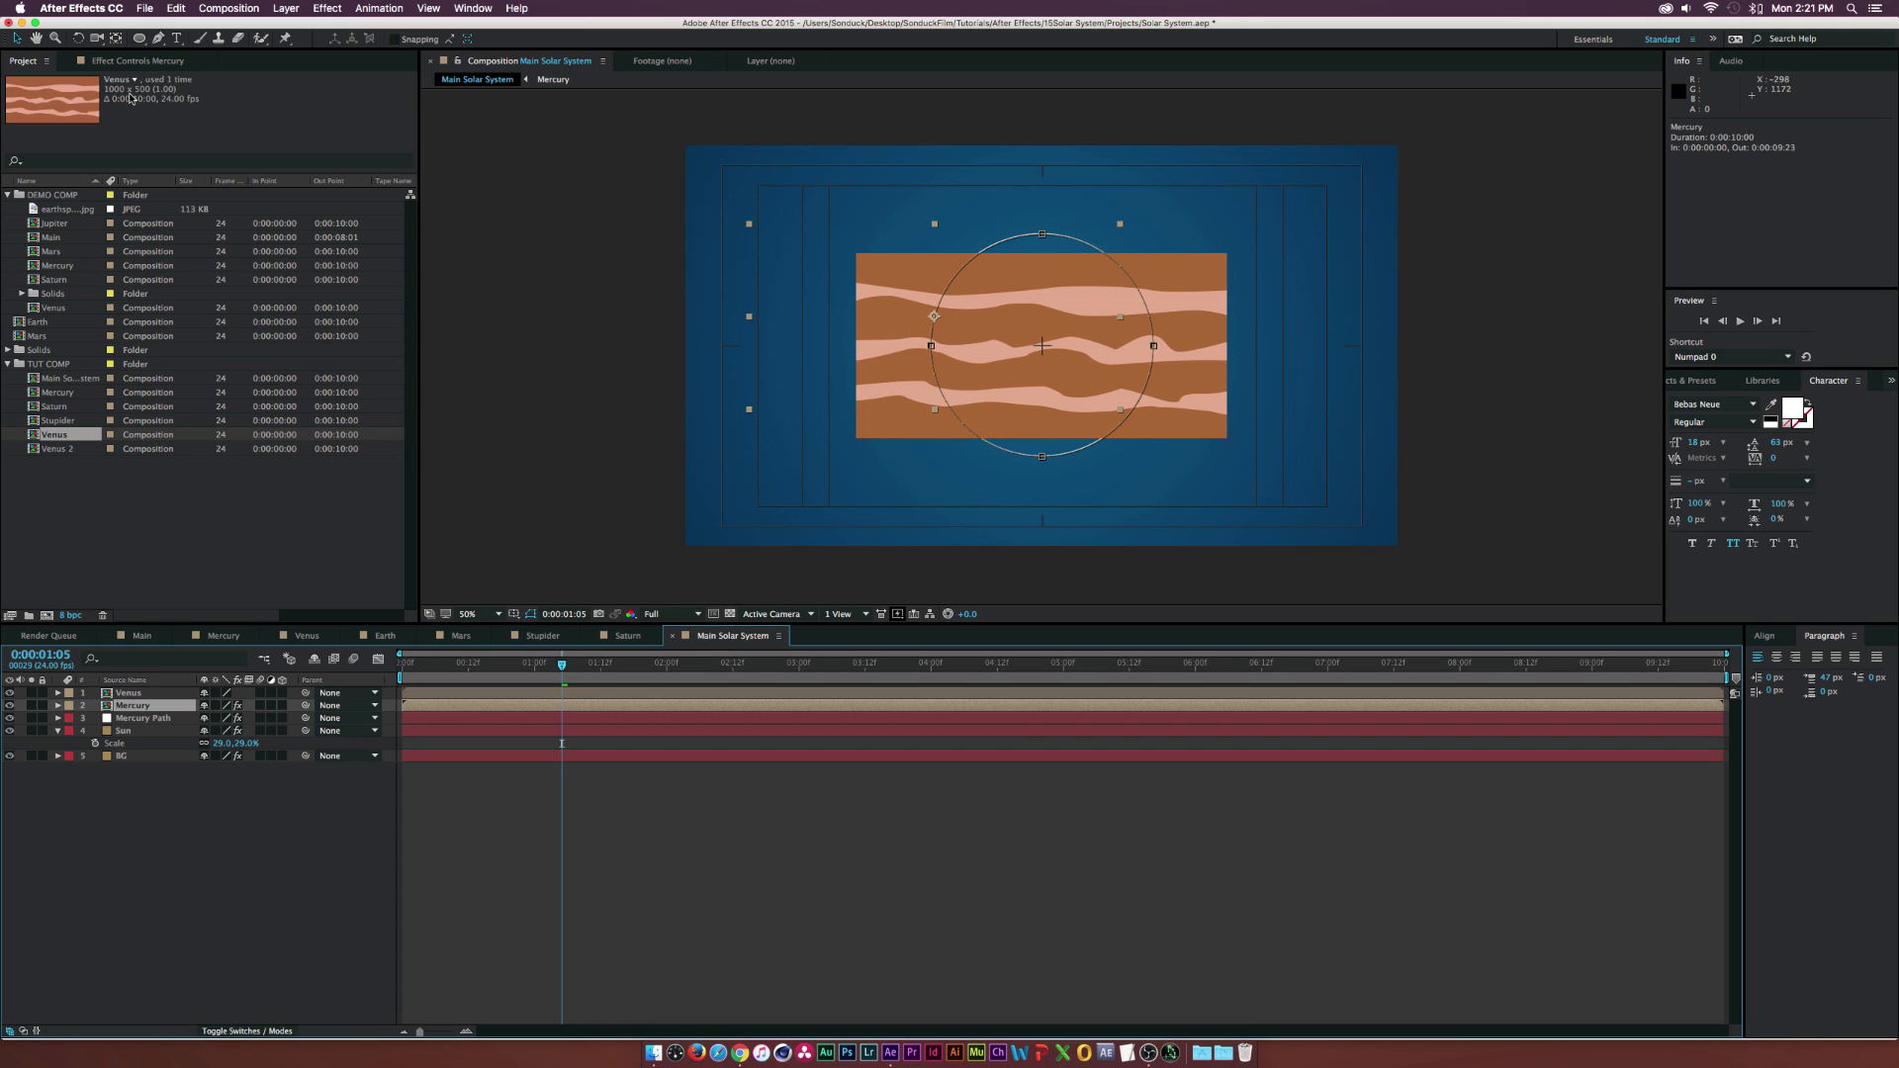
click(129, 64)
click(57, 93)
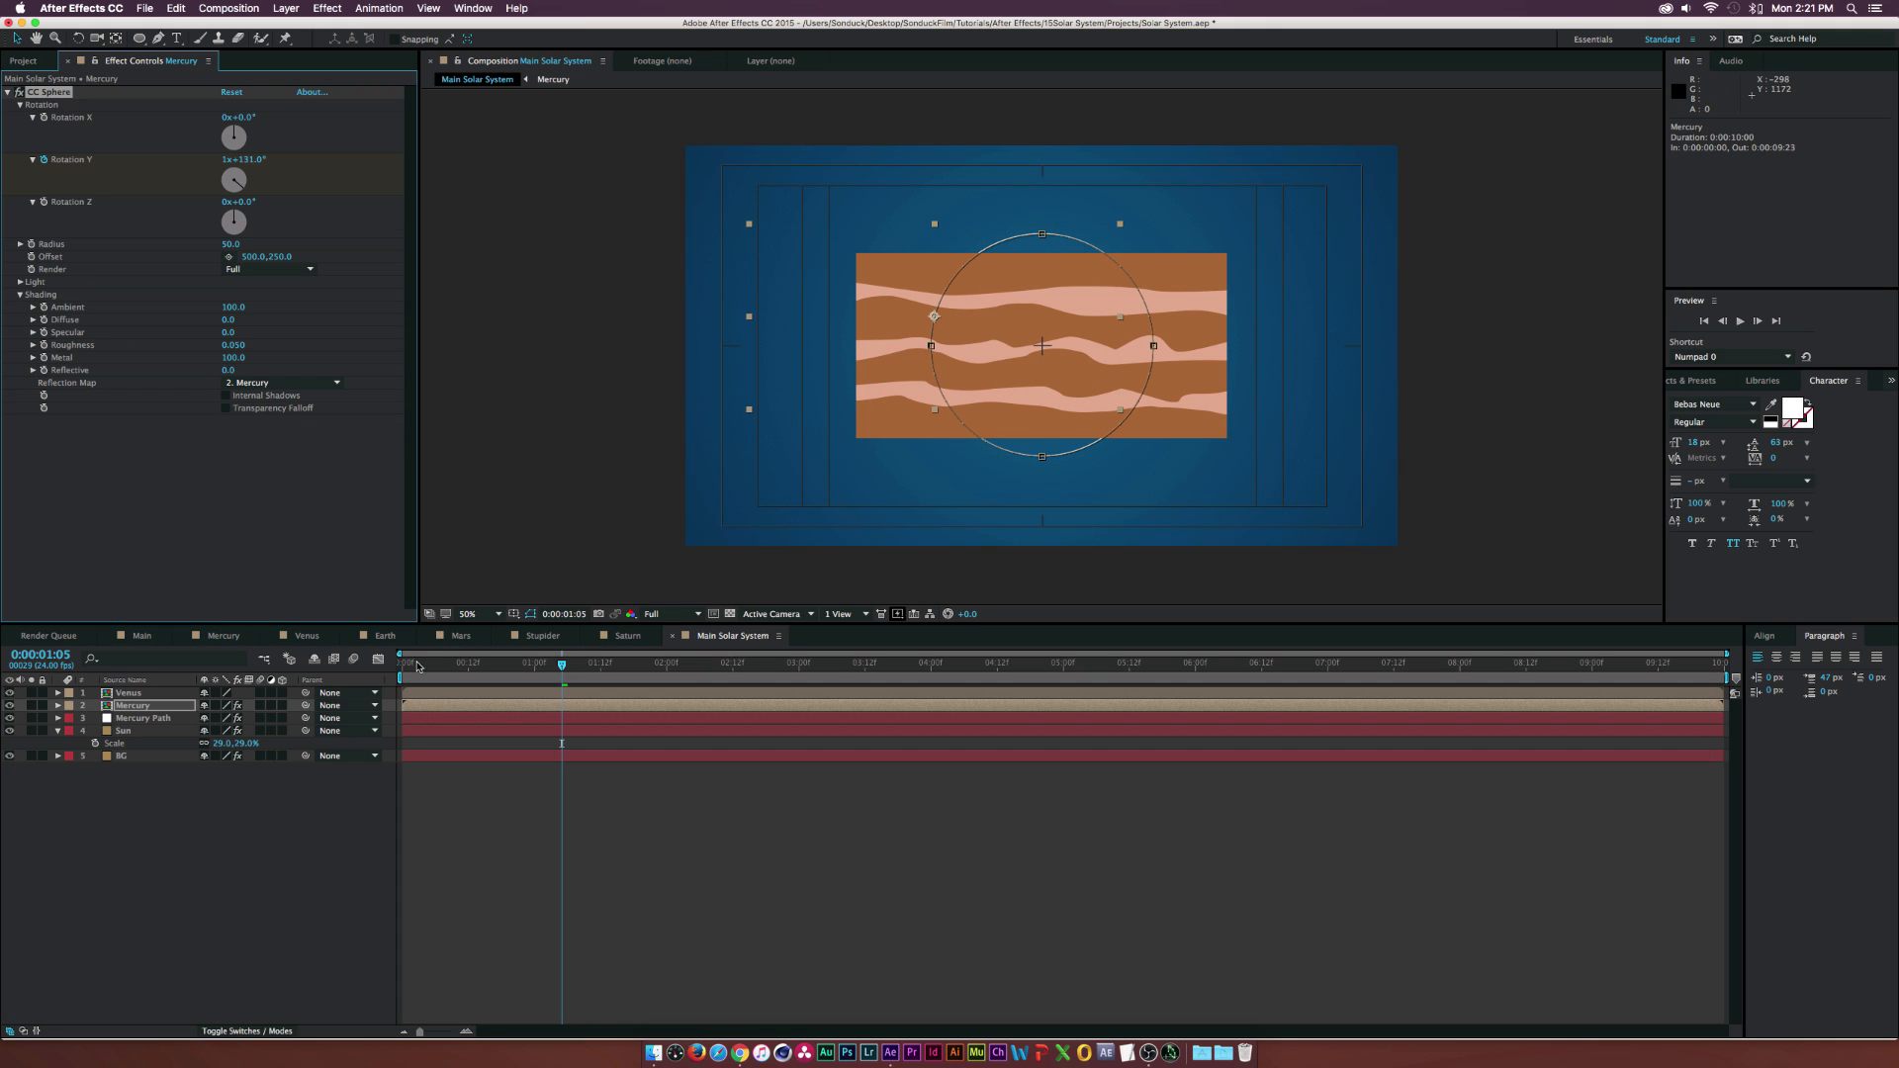
drag(416, 666, 403, 665)
click(145, 696)
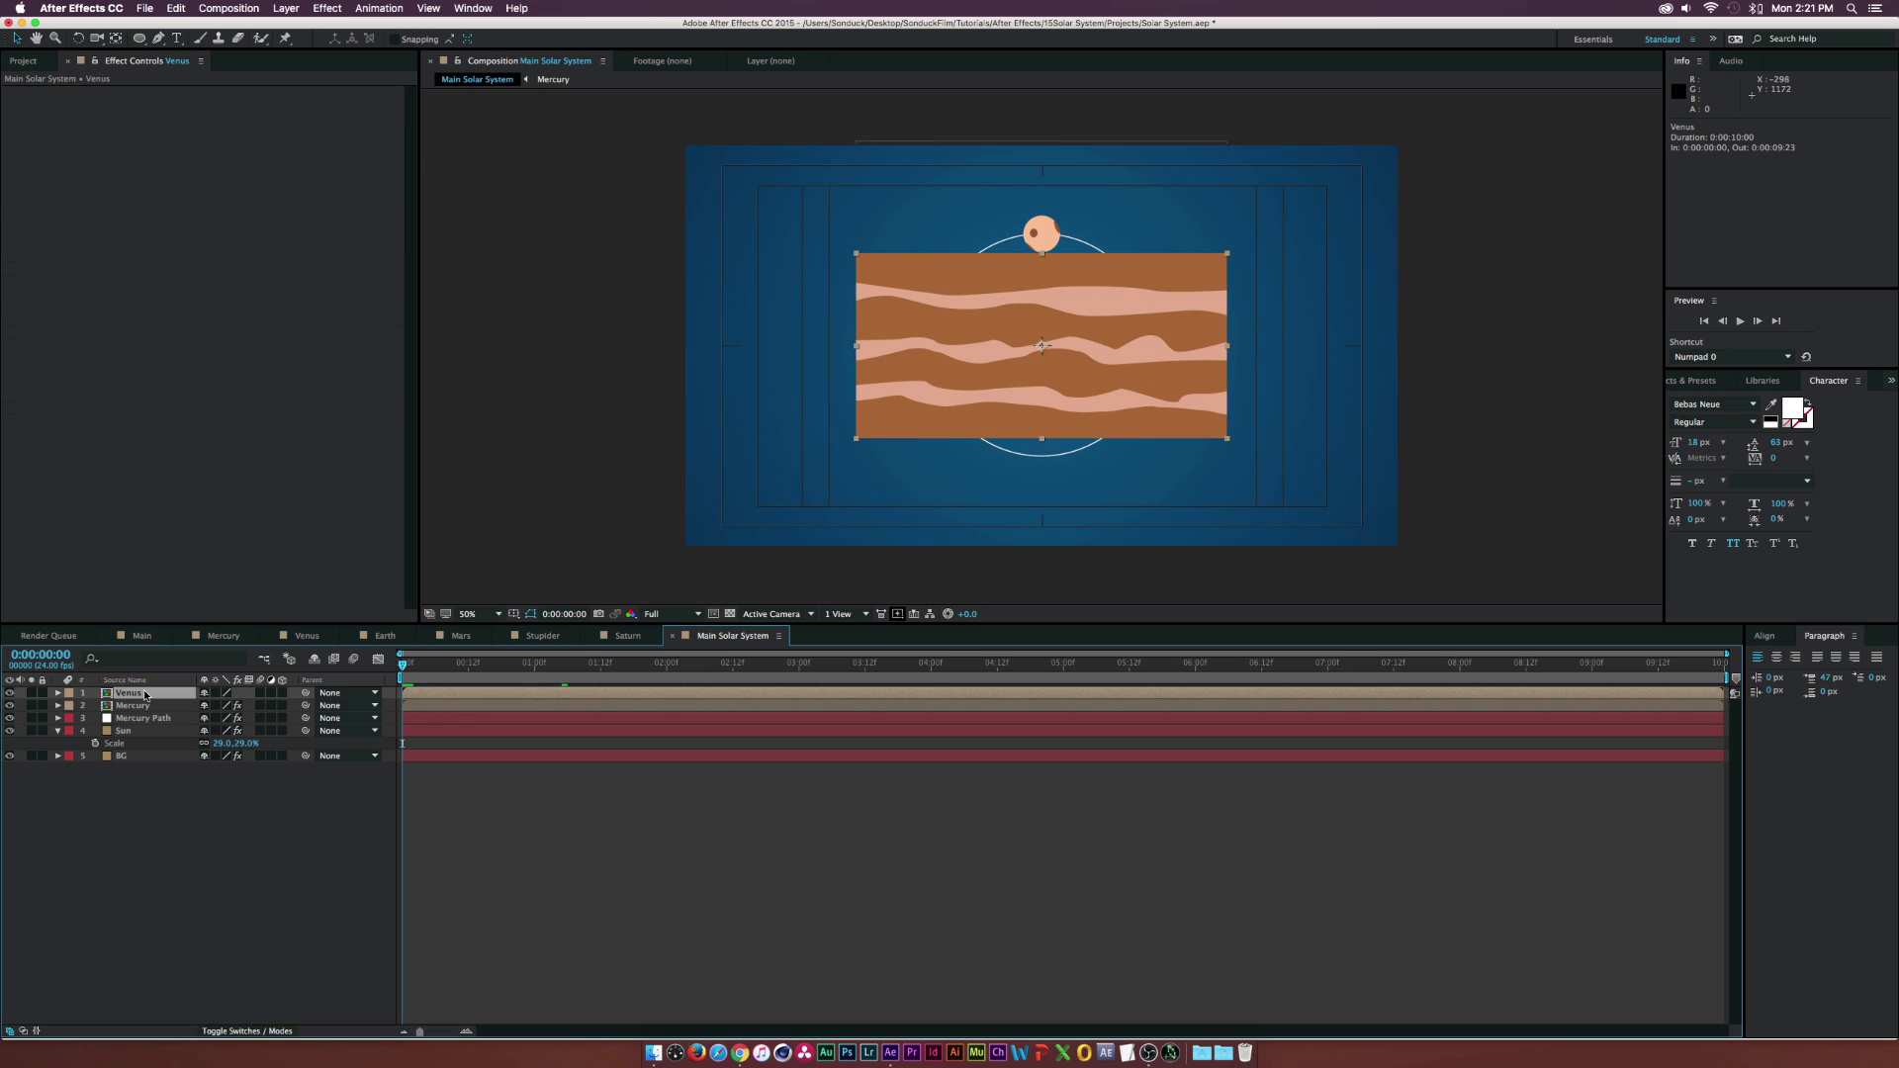
key(super+v)
click(205, 798)
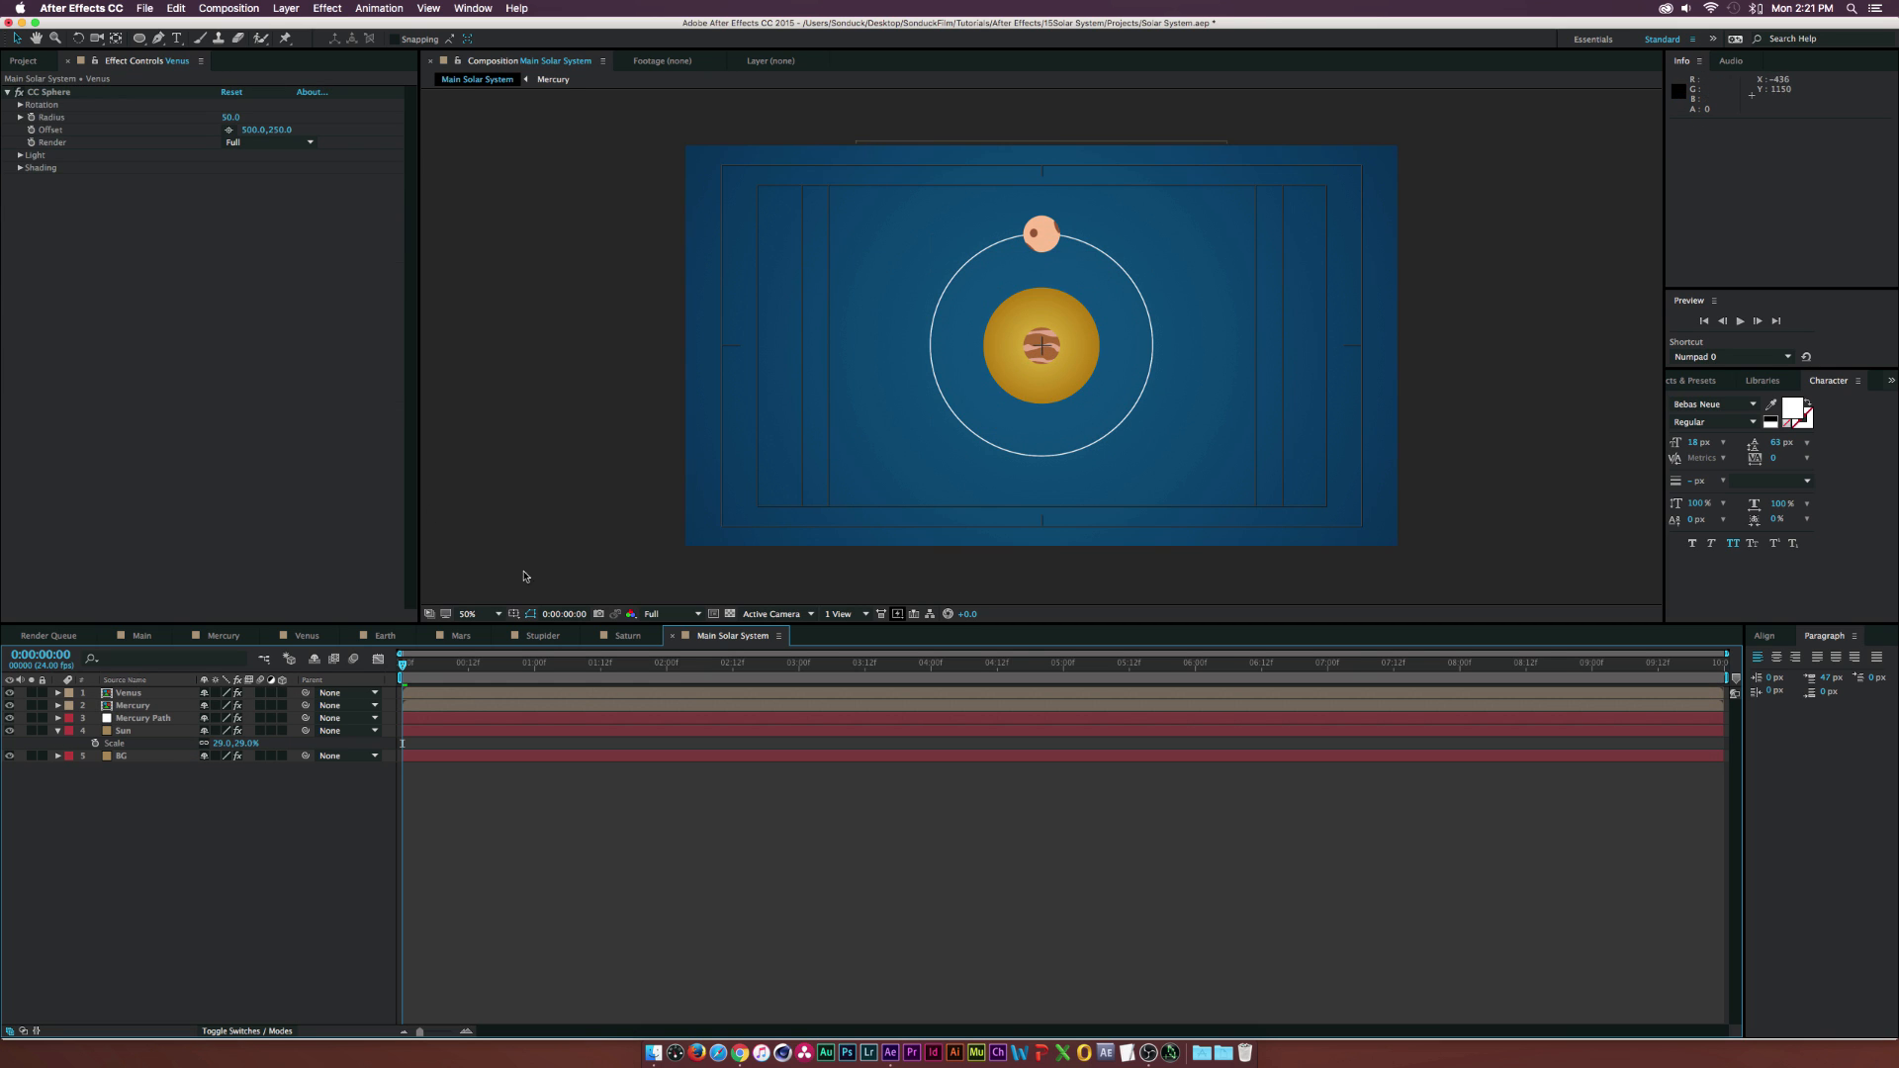
- Duplicate the Mercury Path layer and place the copy directly below Venus
click(134, 720)
key(super+d)
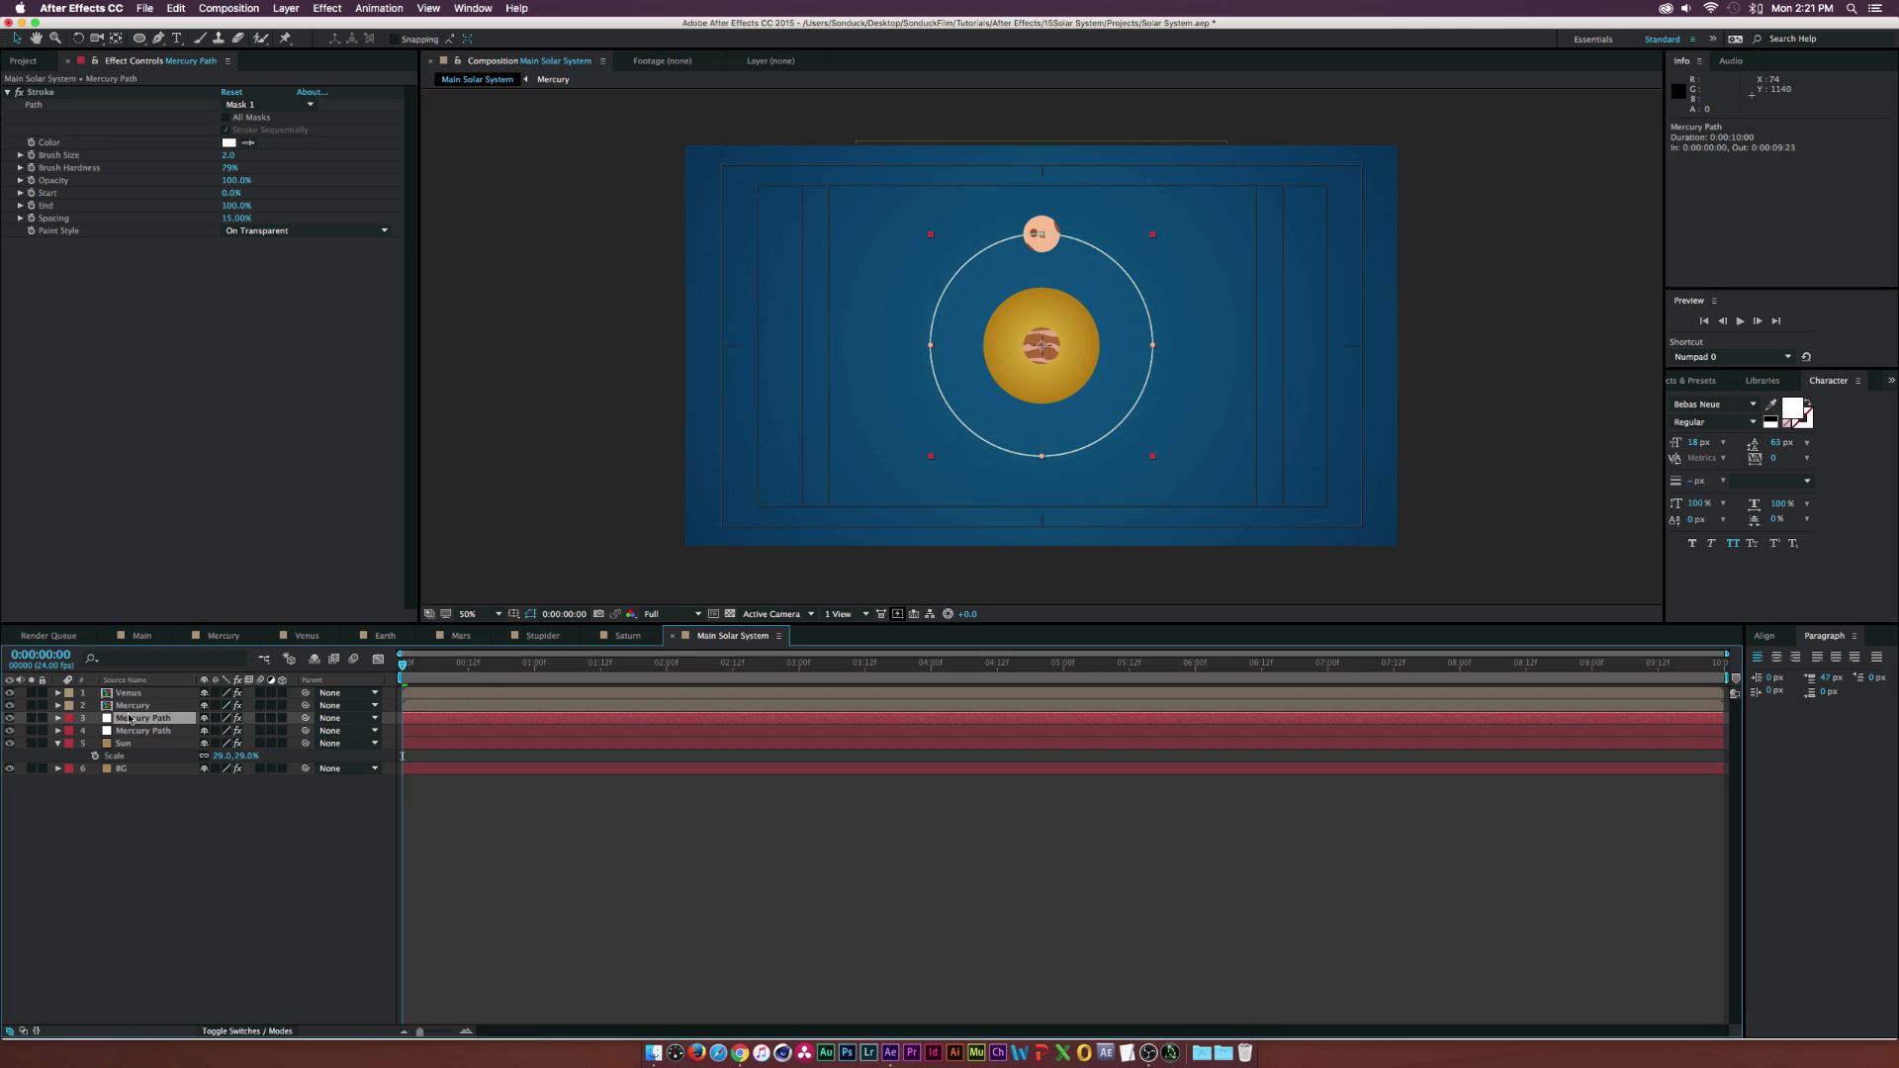
drag(128, 721, 147, 708)
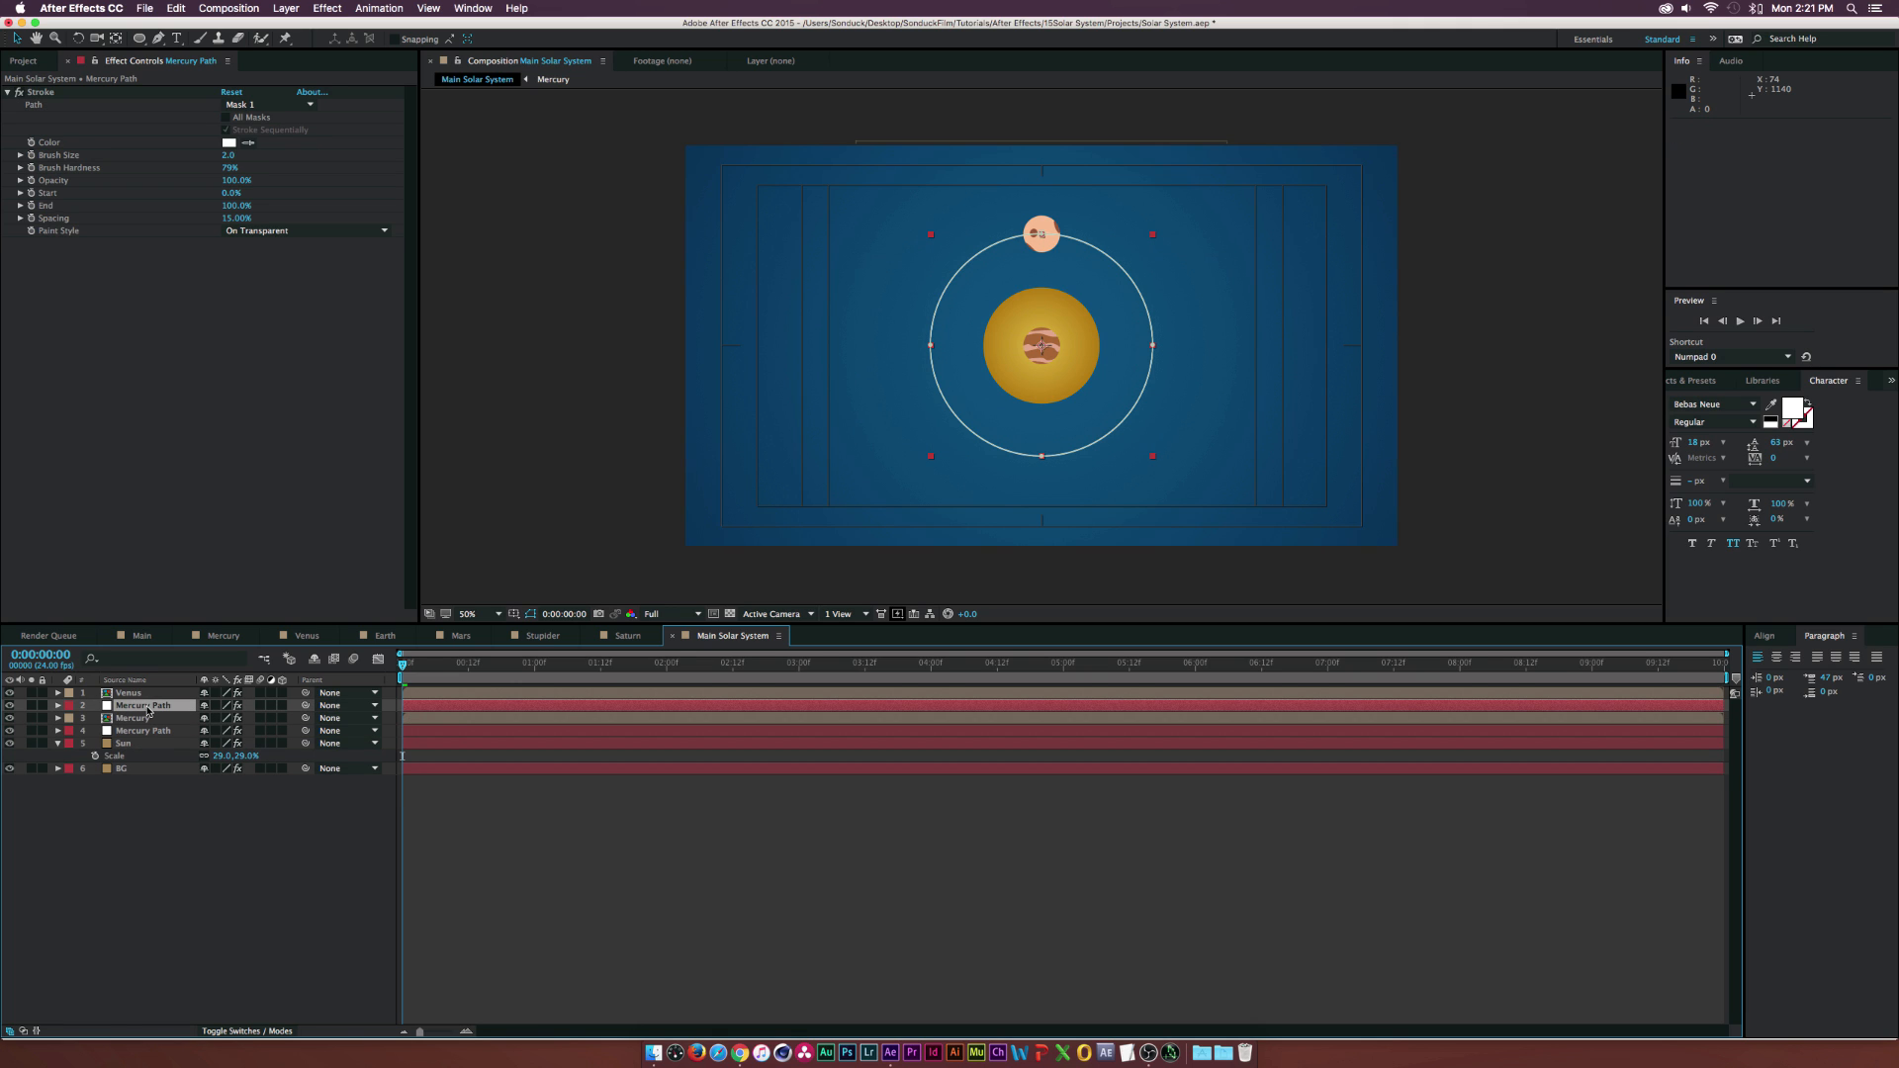
- Enlarge the duplicated path layer's circular mask about its centre to 145.5% in width and height with Free Transform Points
key(m)
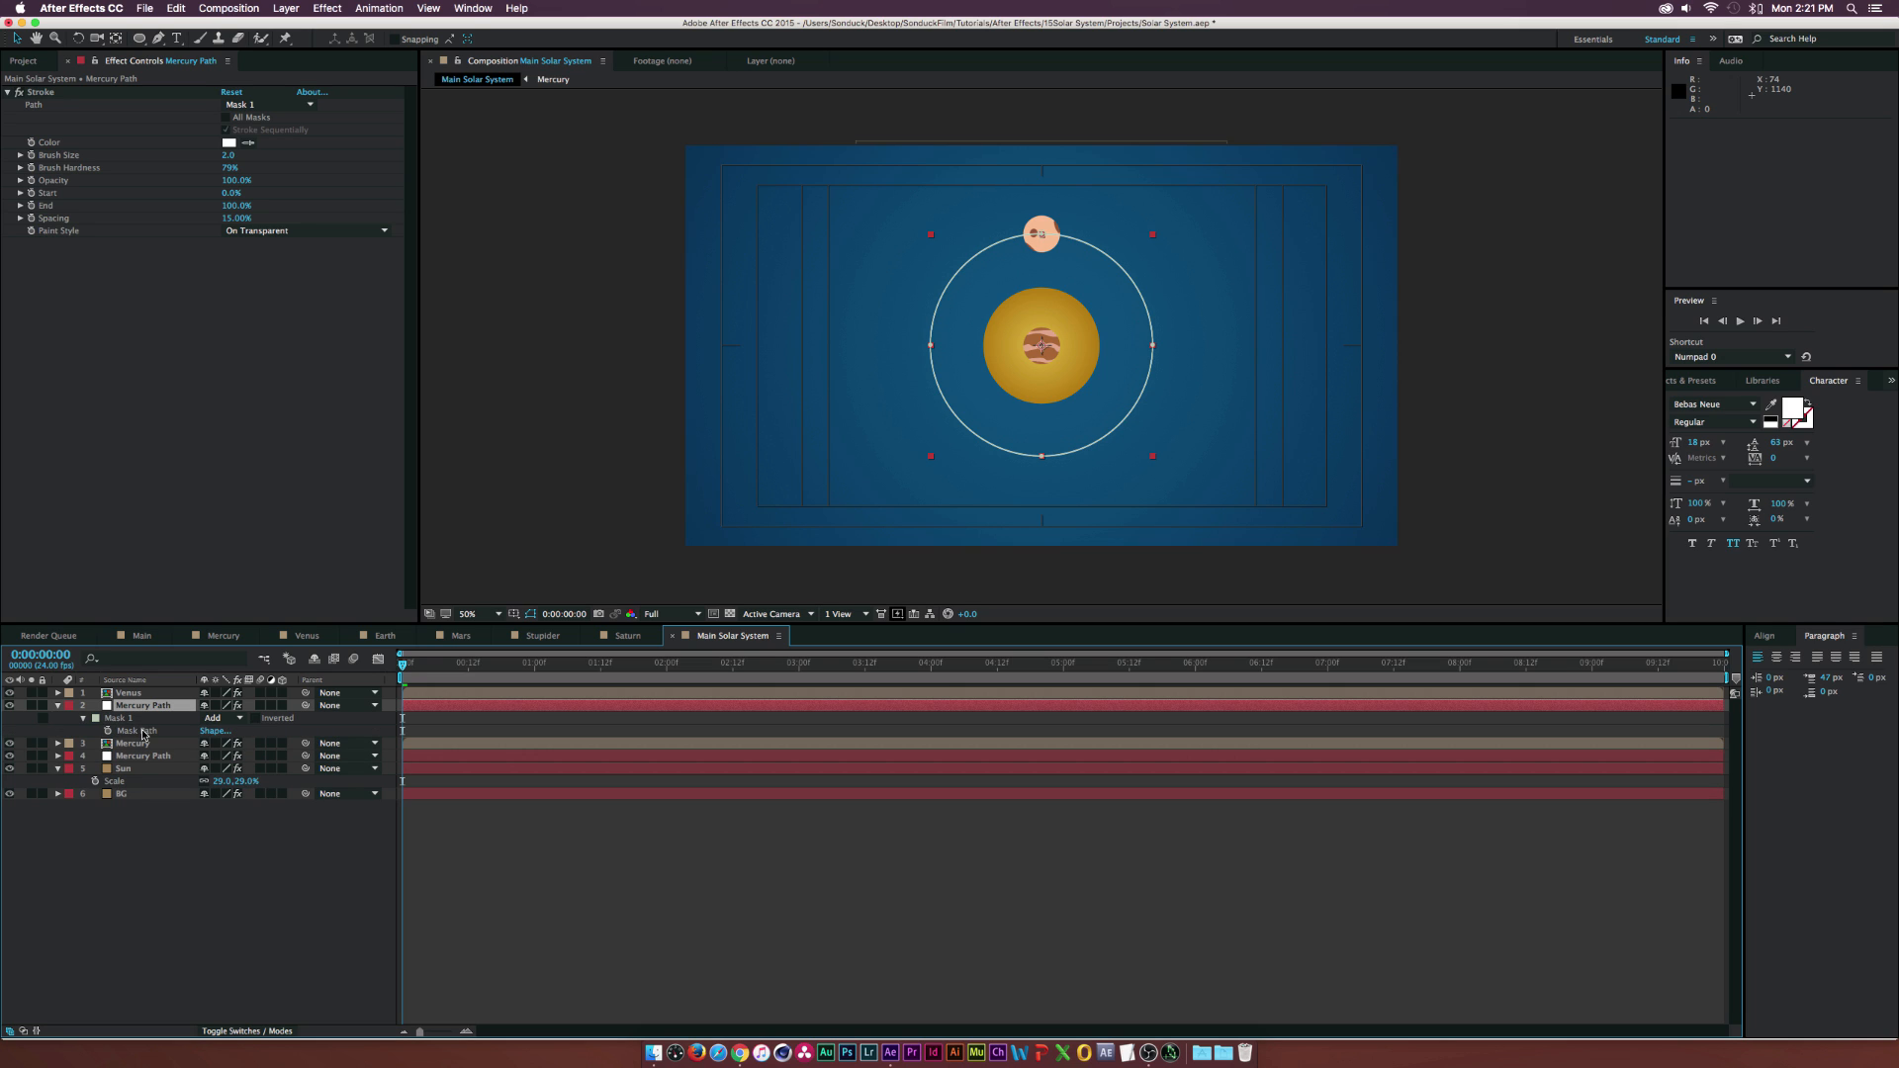
click(137, 732)
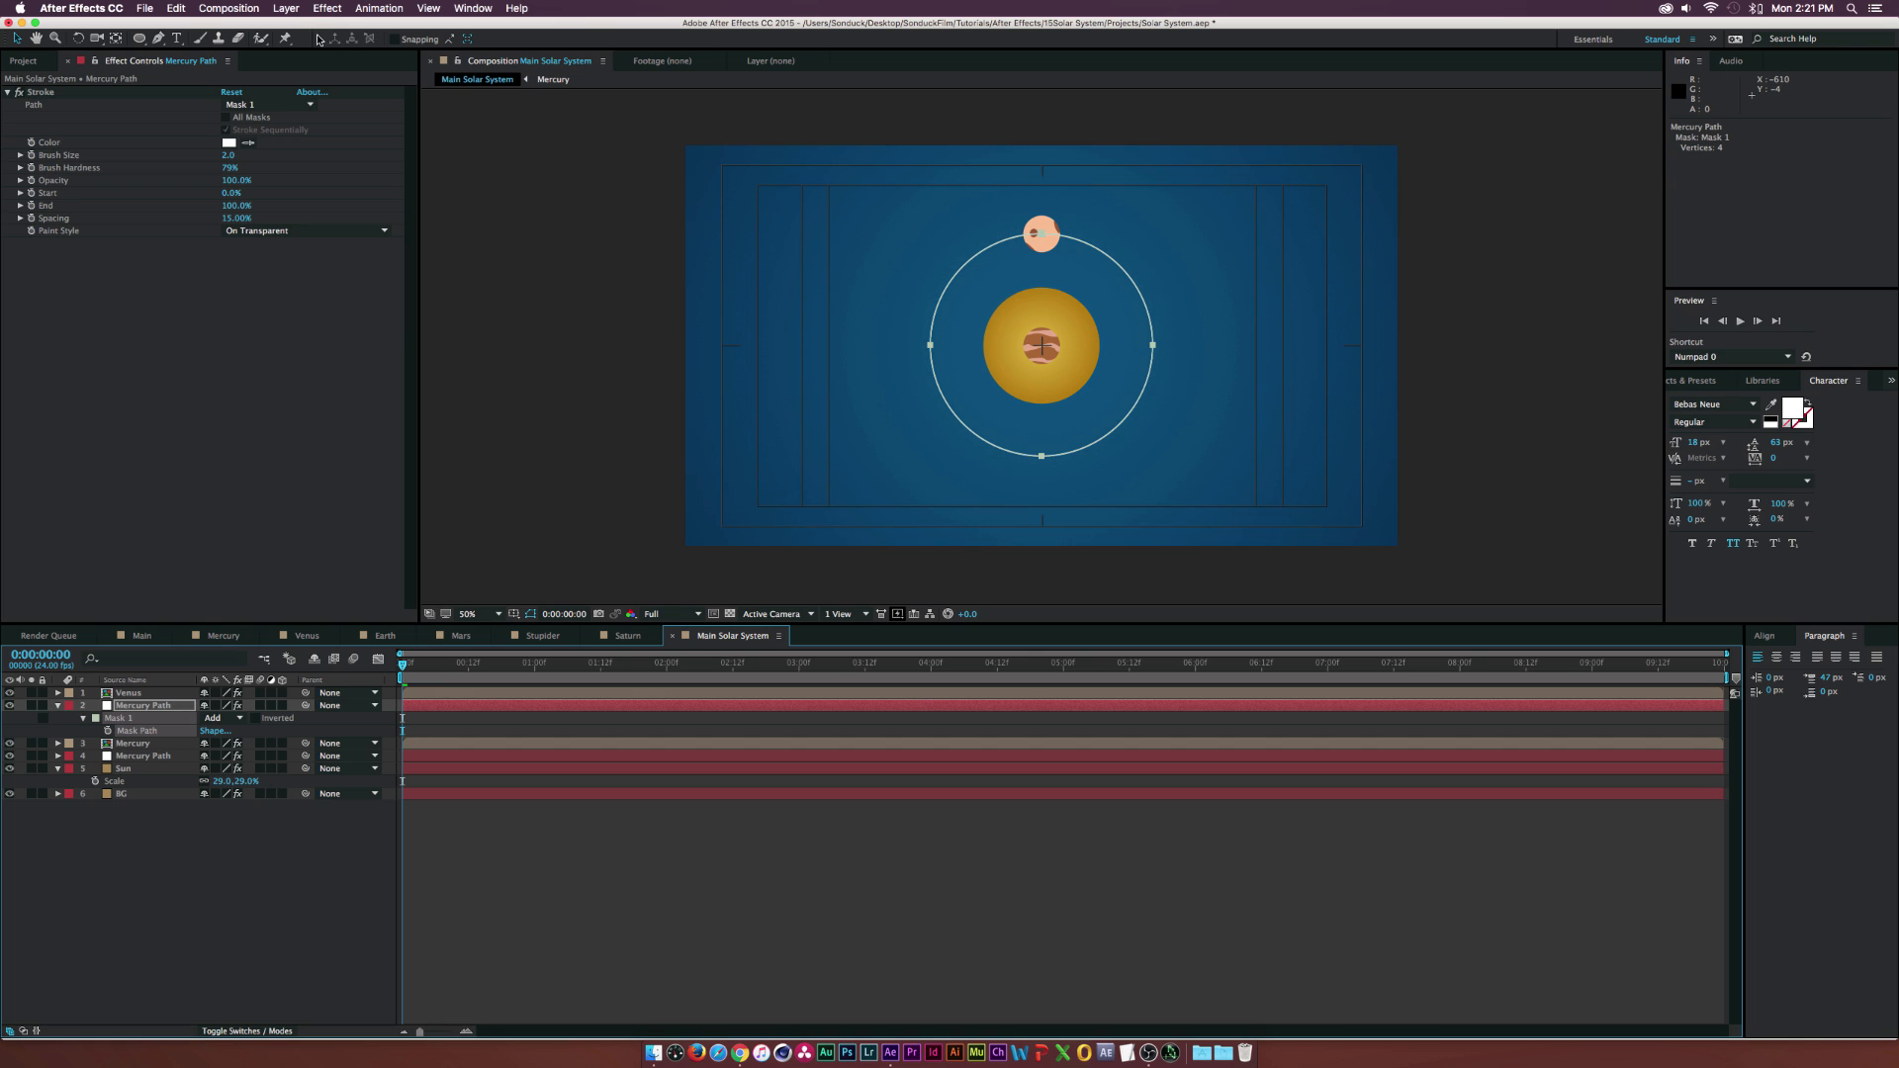
click(287, 8)
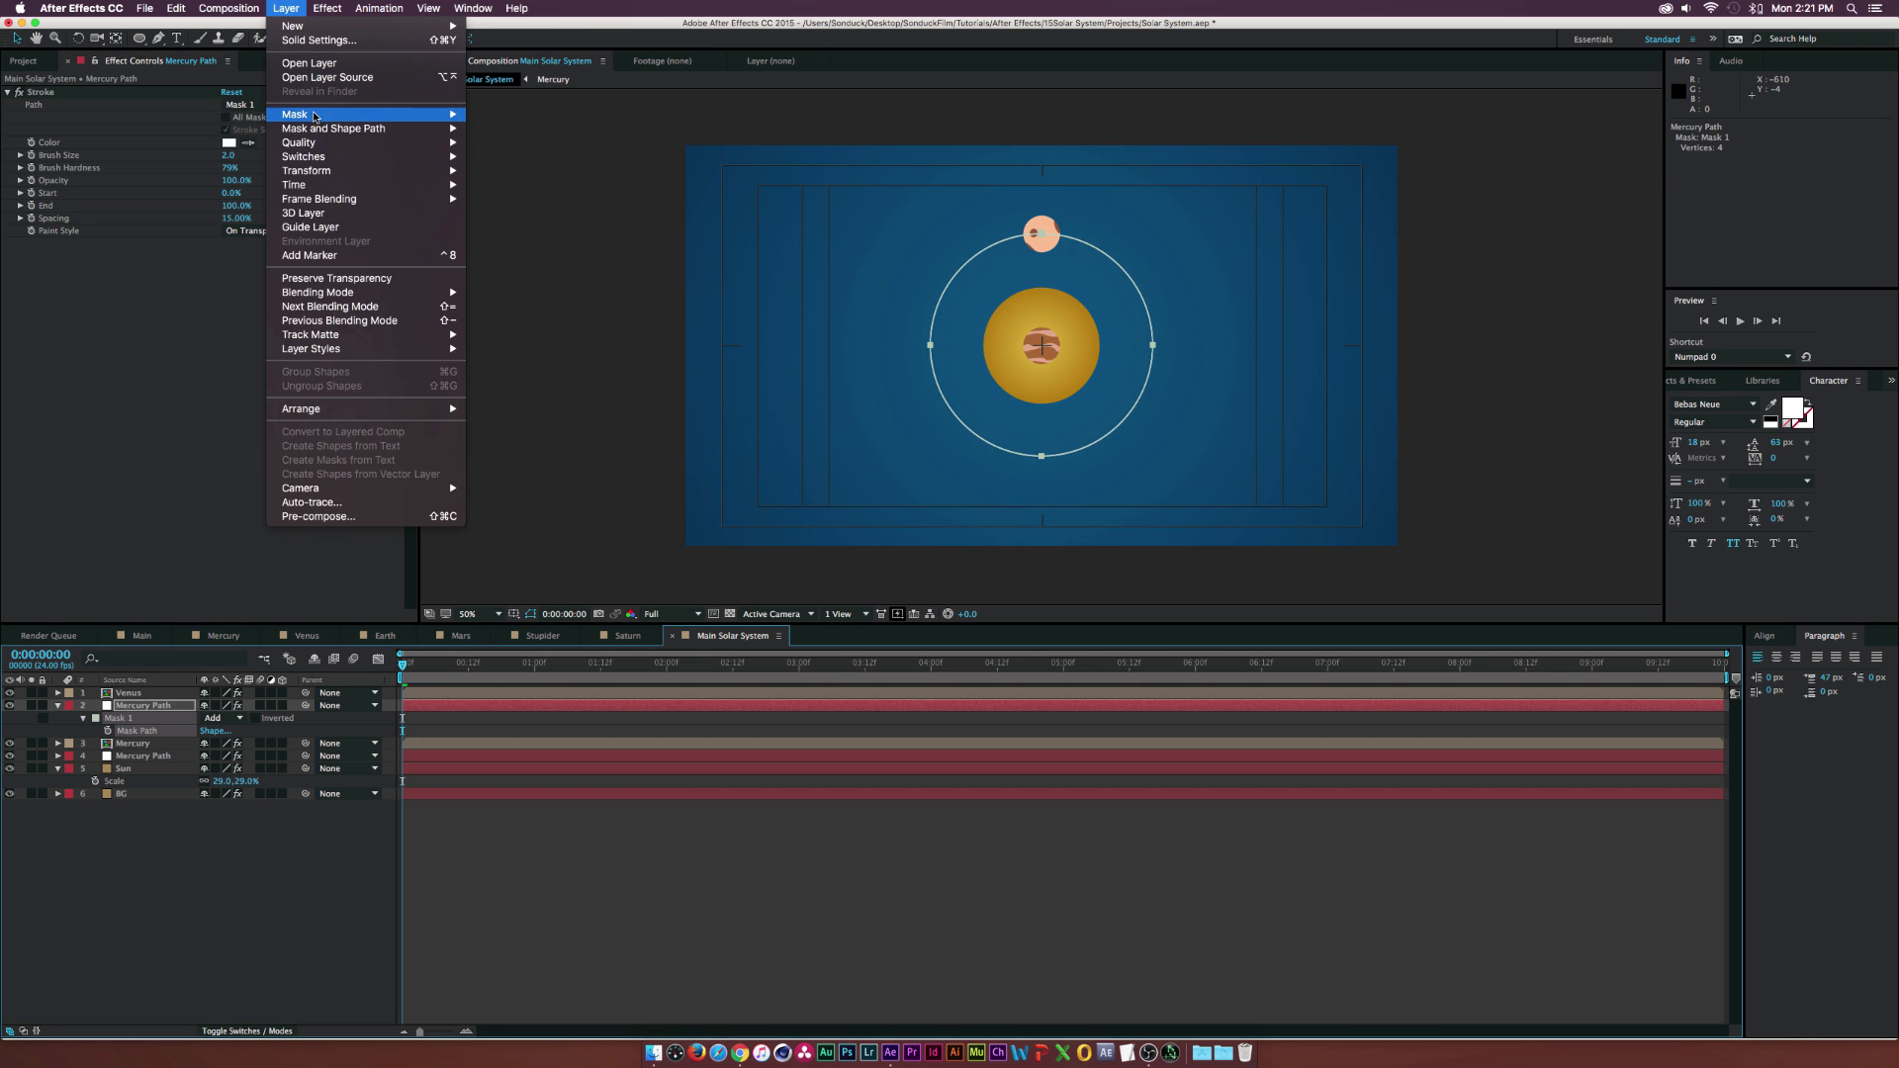
mouse_move(329, 130)
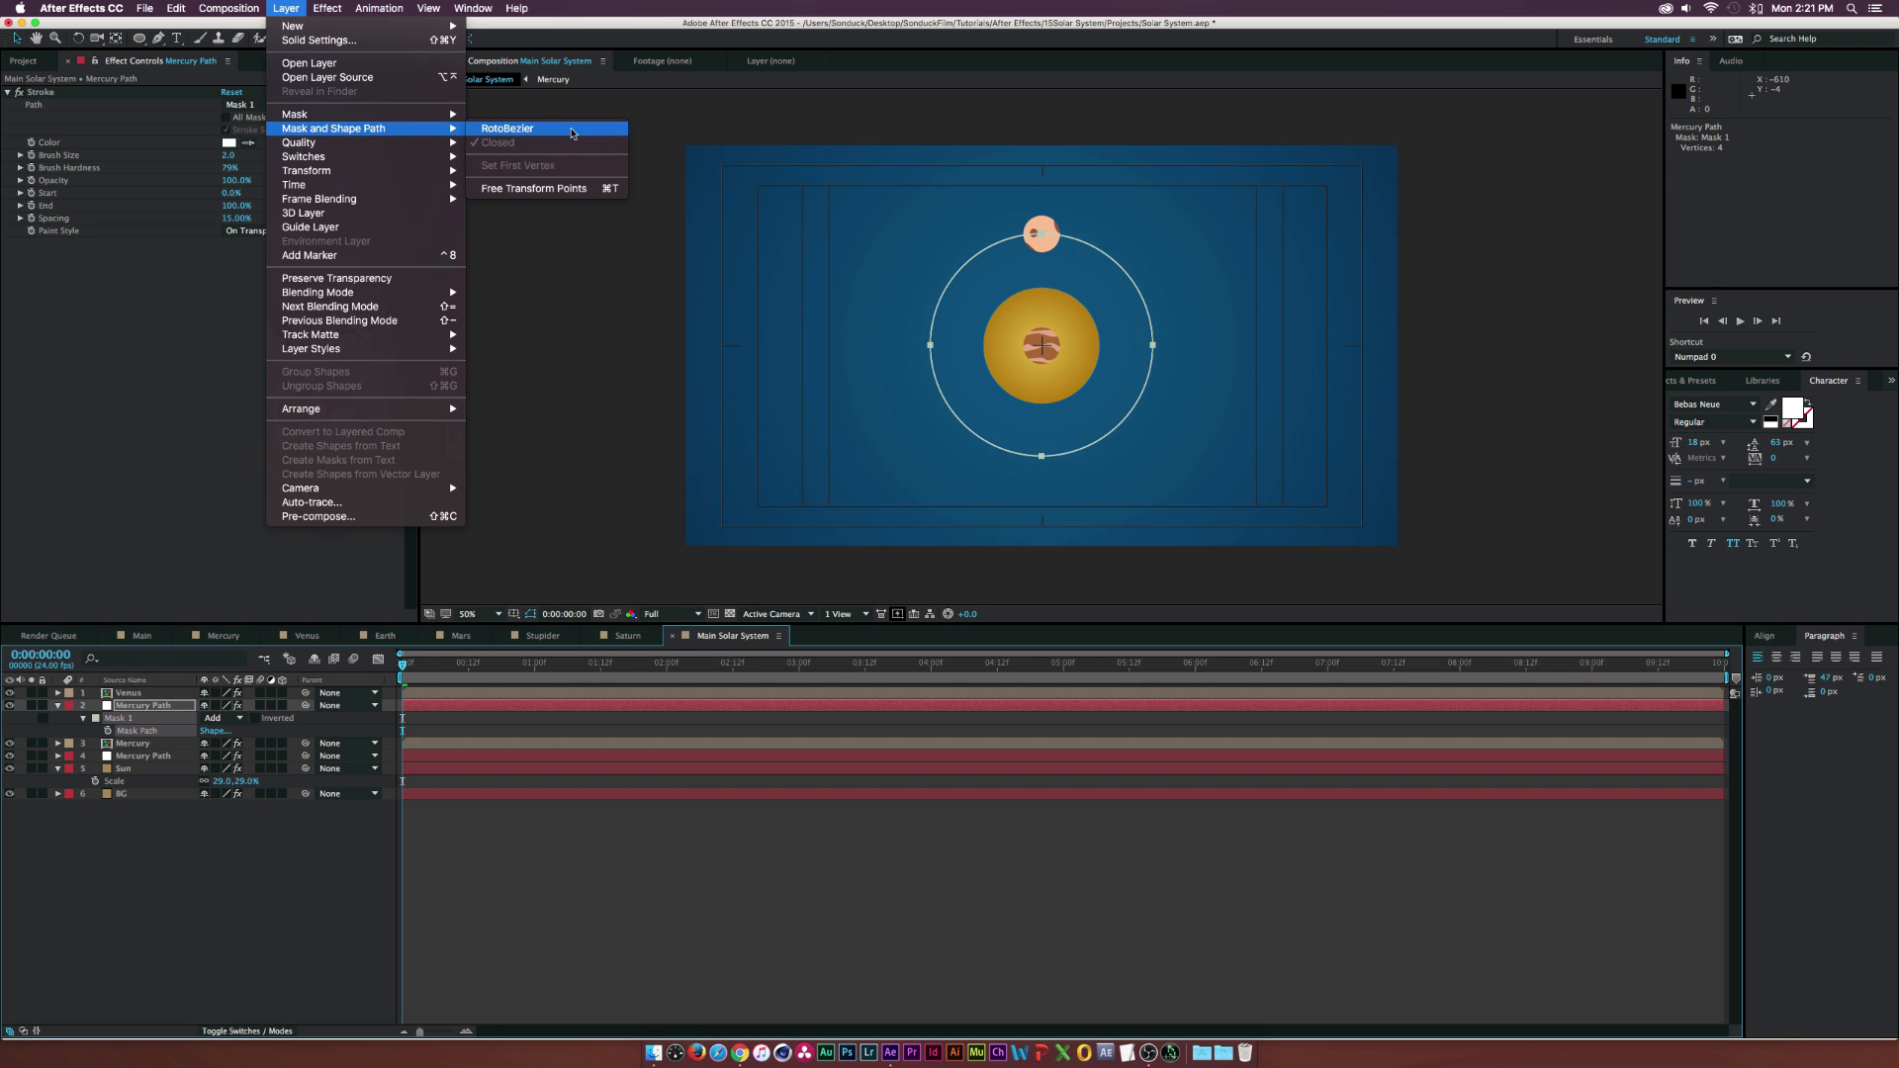
click(569, 192)
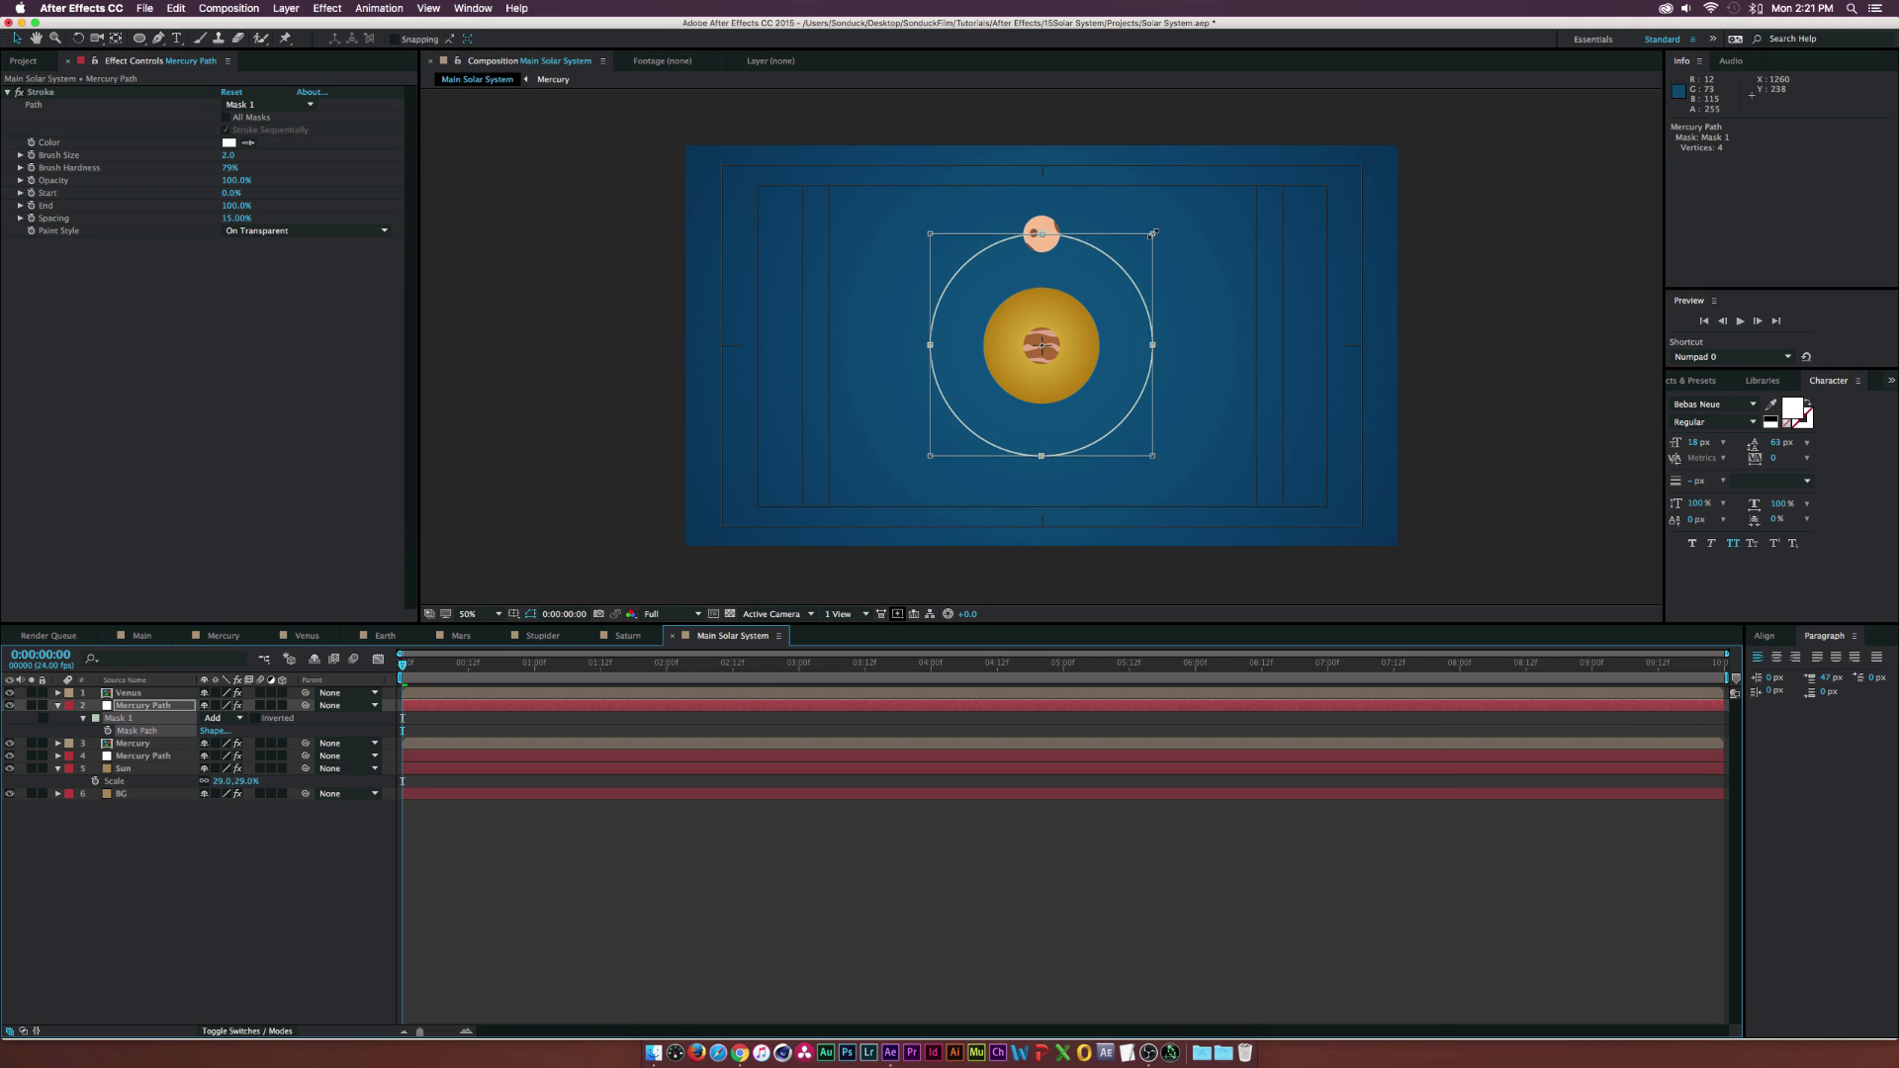
drag(1154, 233, 1215, 188)
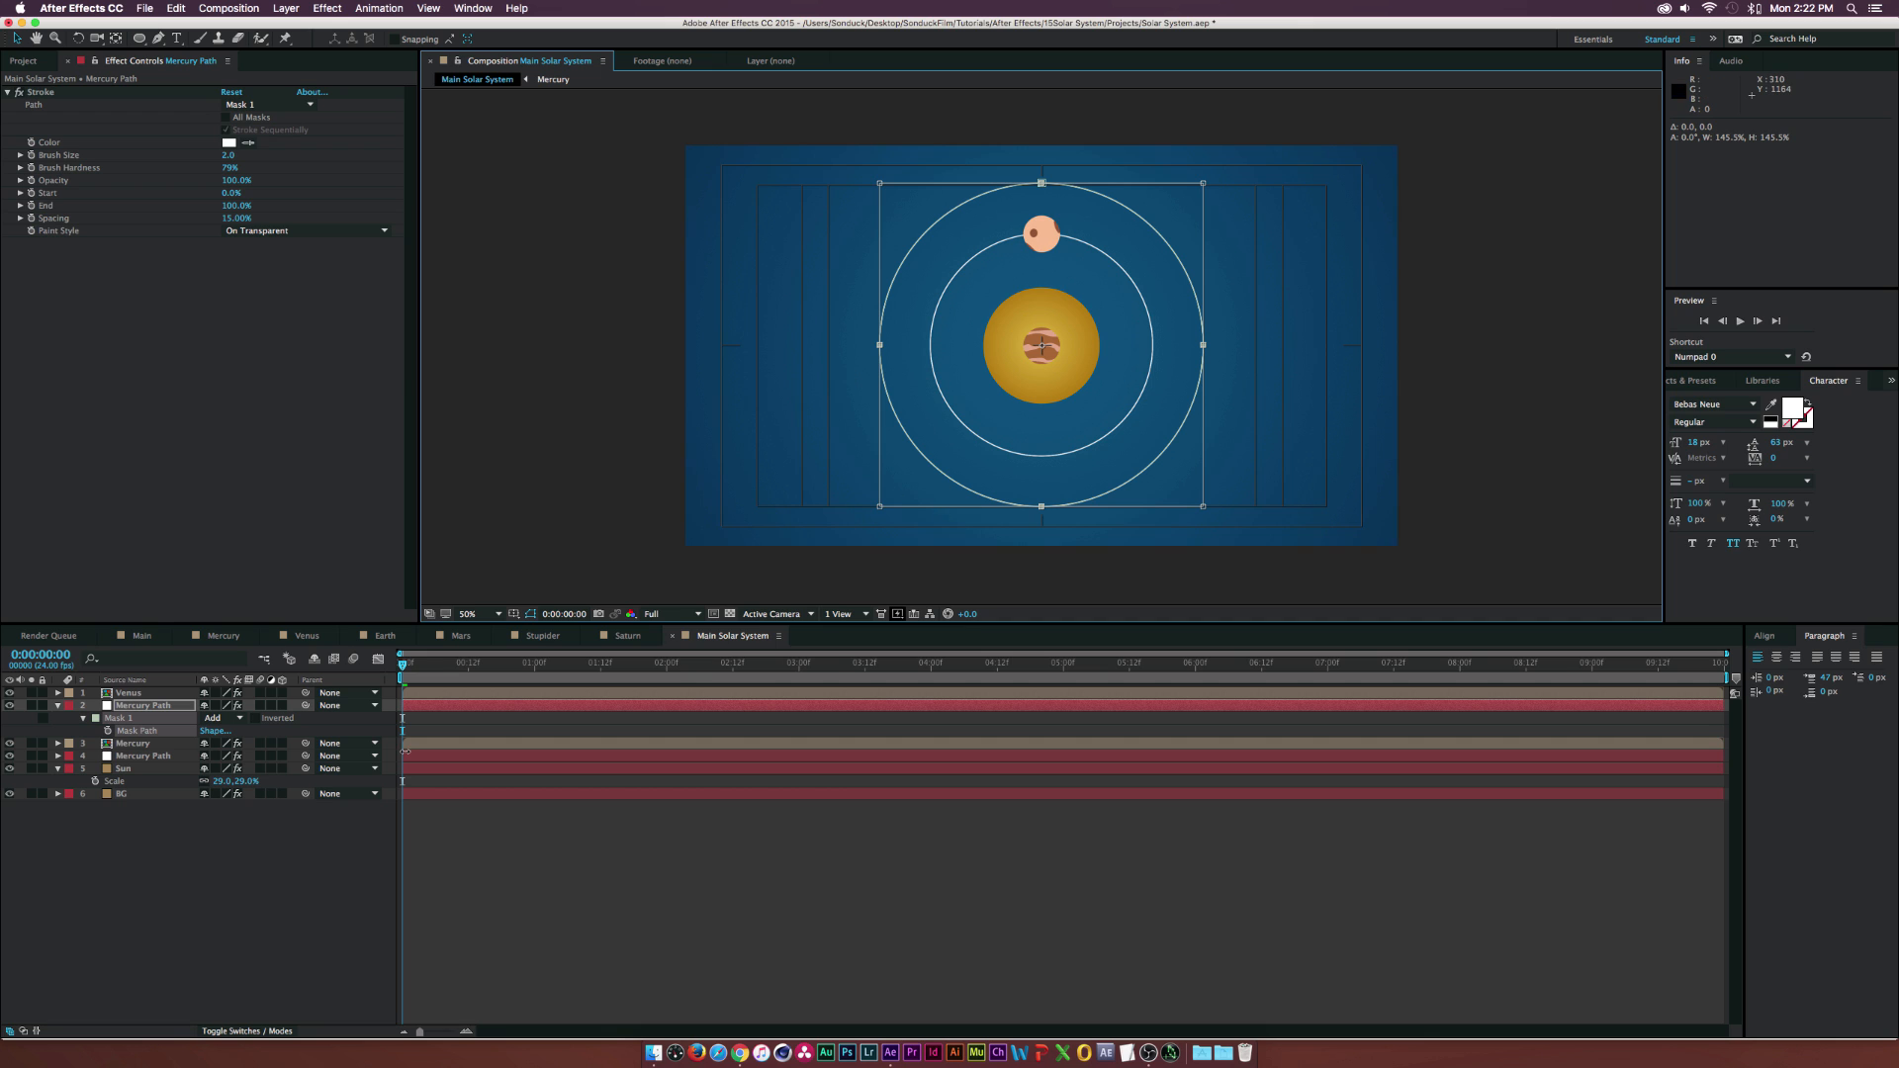
scroll(1069, 362, down, 1)
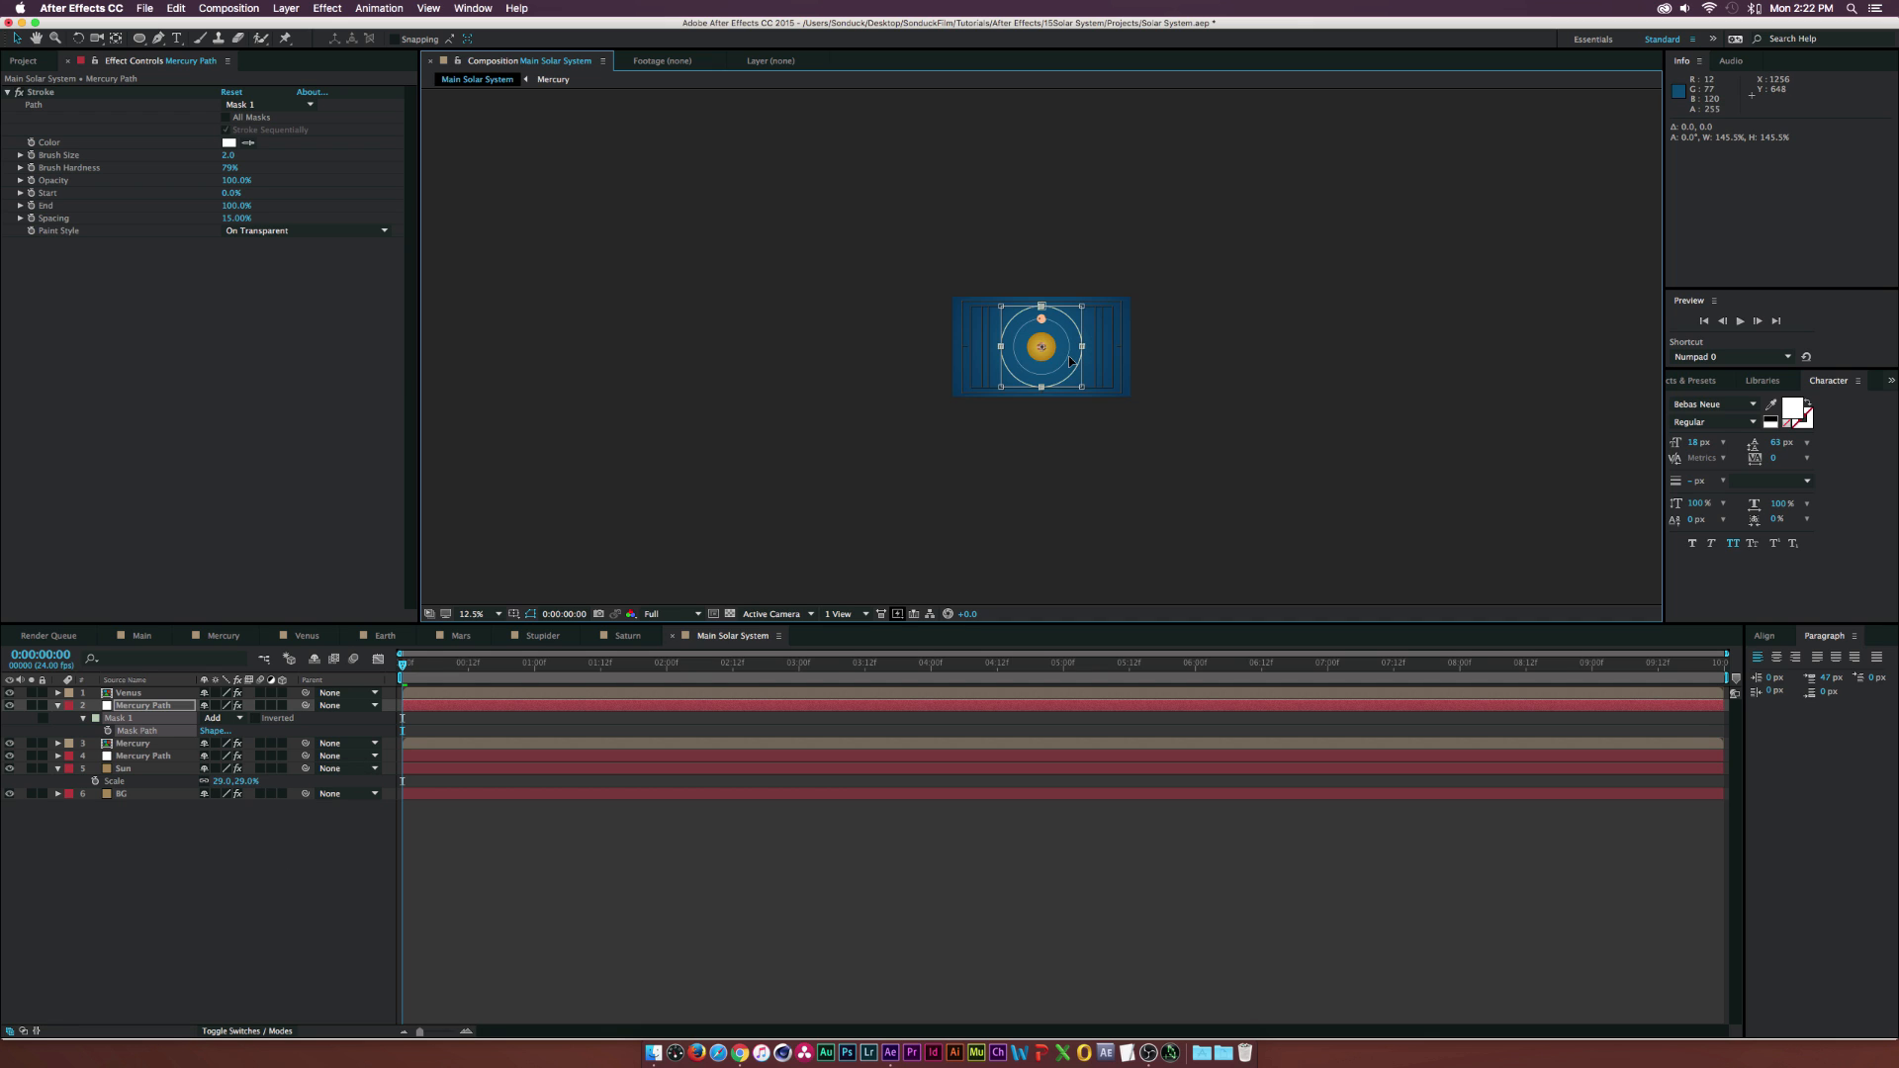
scroll(1070, 362, up, 2)
scroll(1069, 362, down, 5)
scroll(1069, 362, up, 3)
scroll(1069, 362, up, 2)
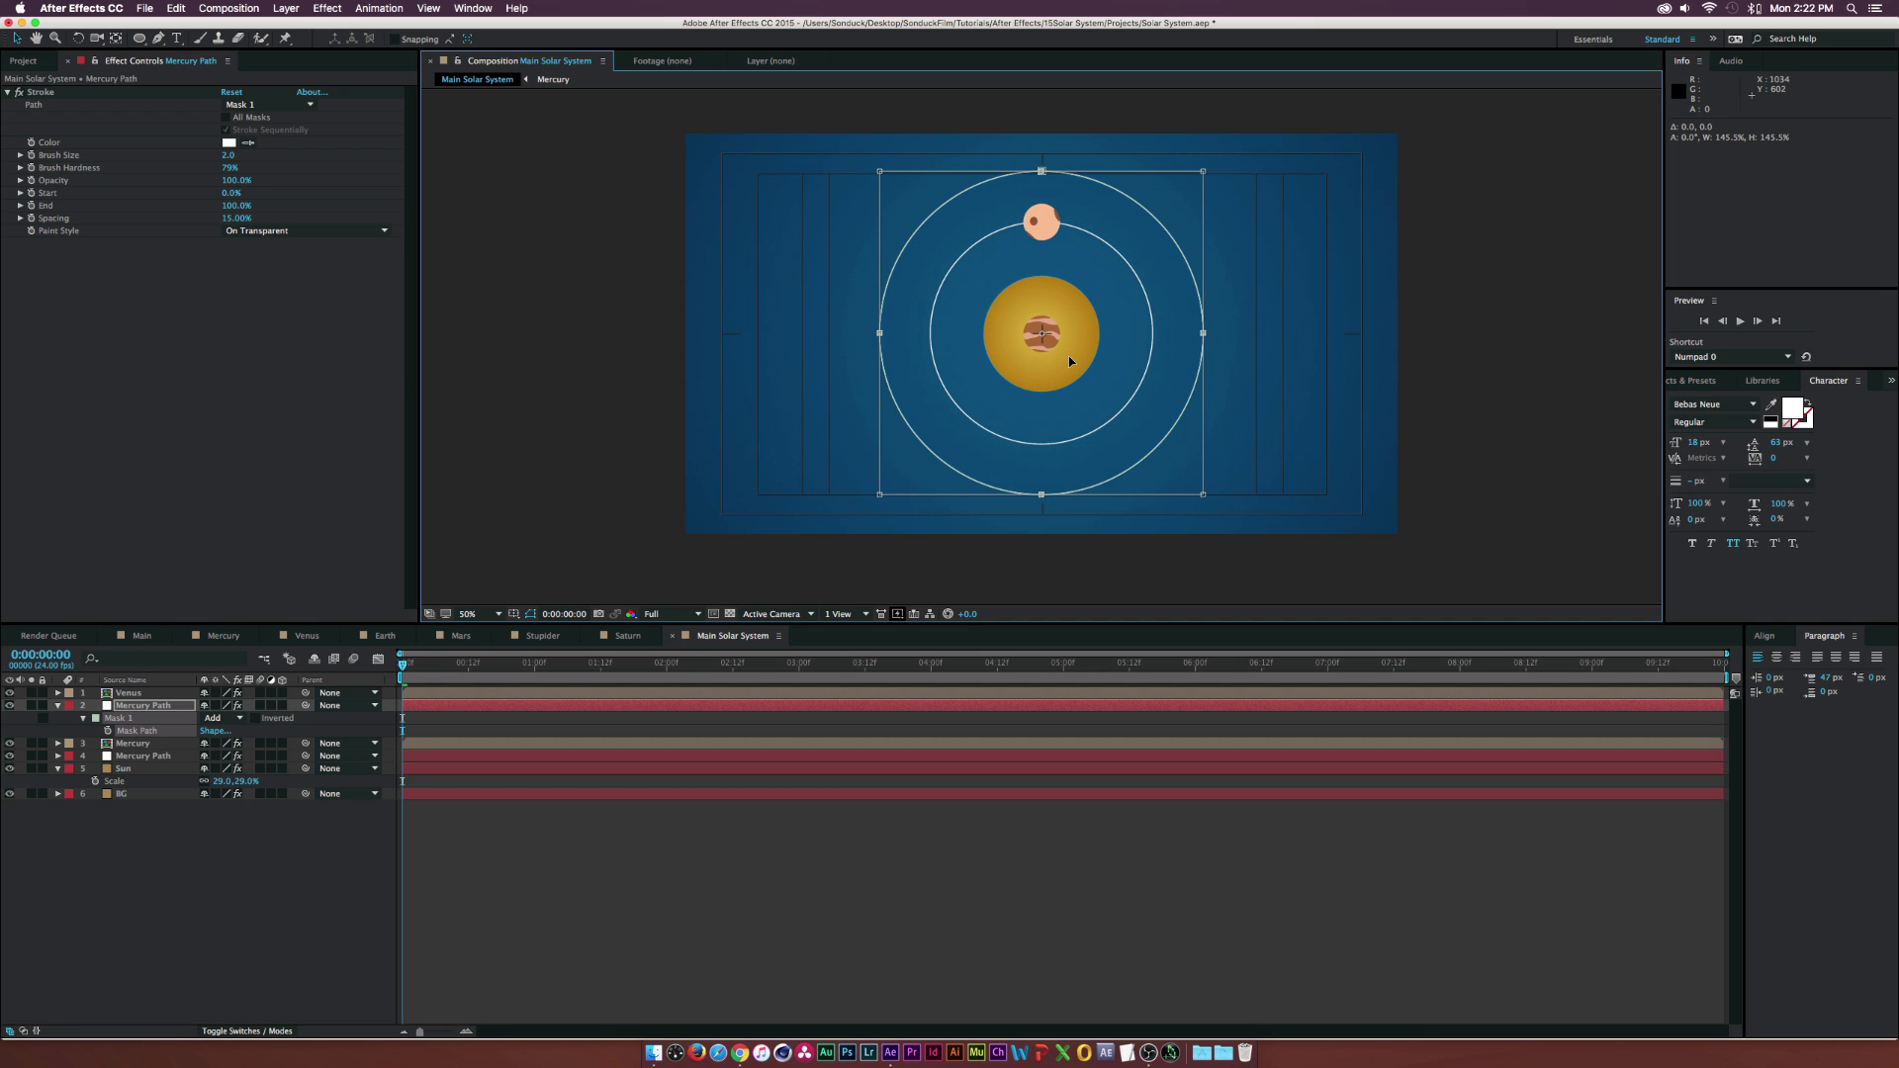
click(217, 858)
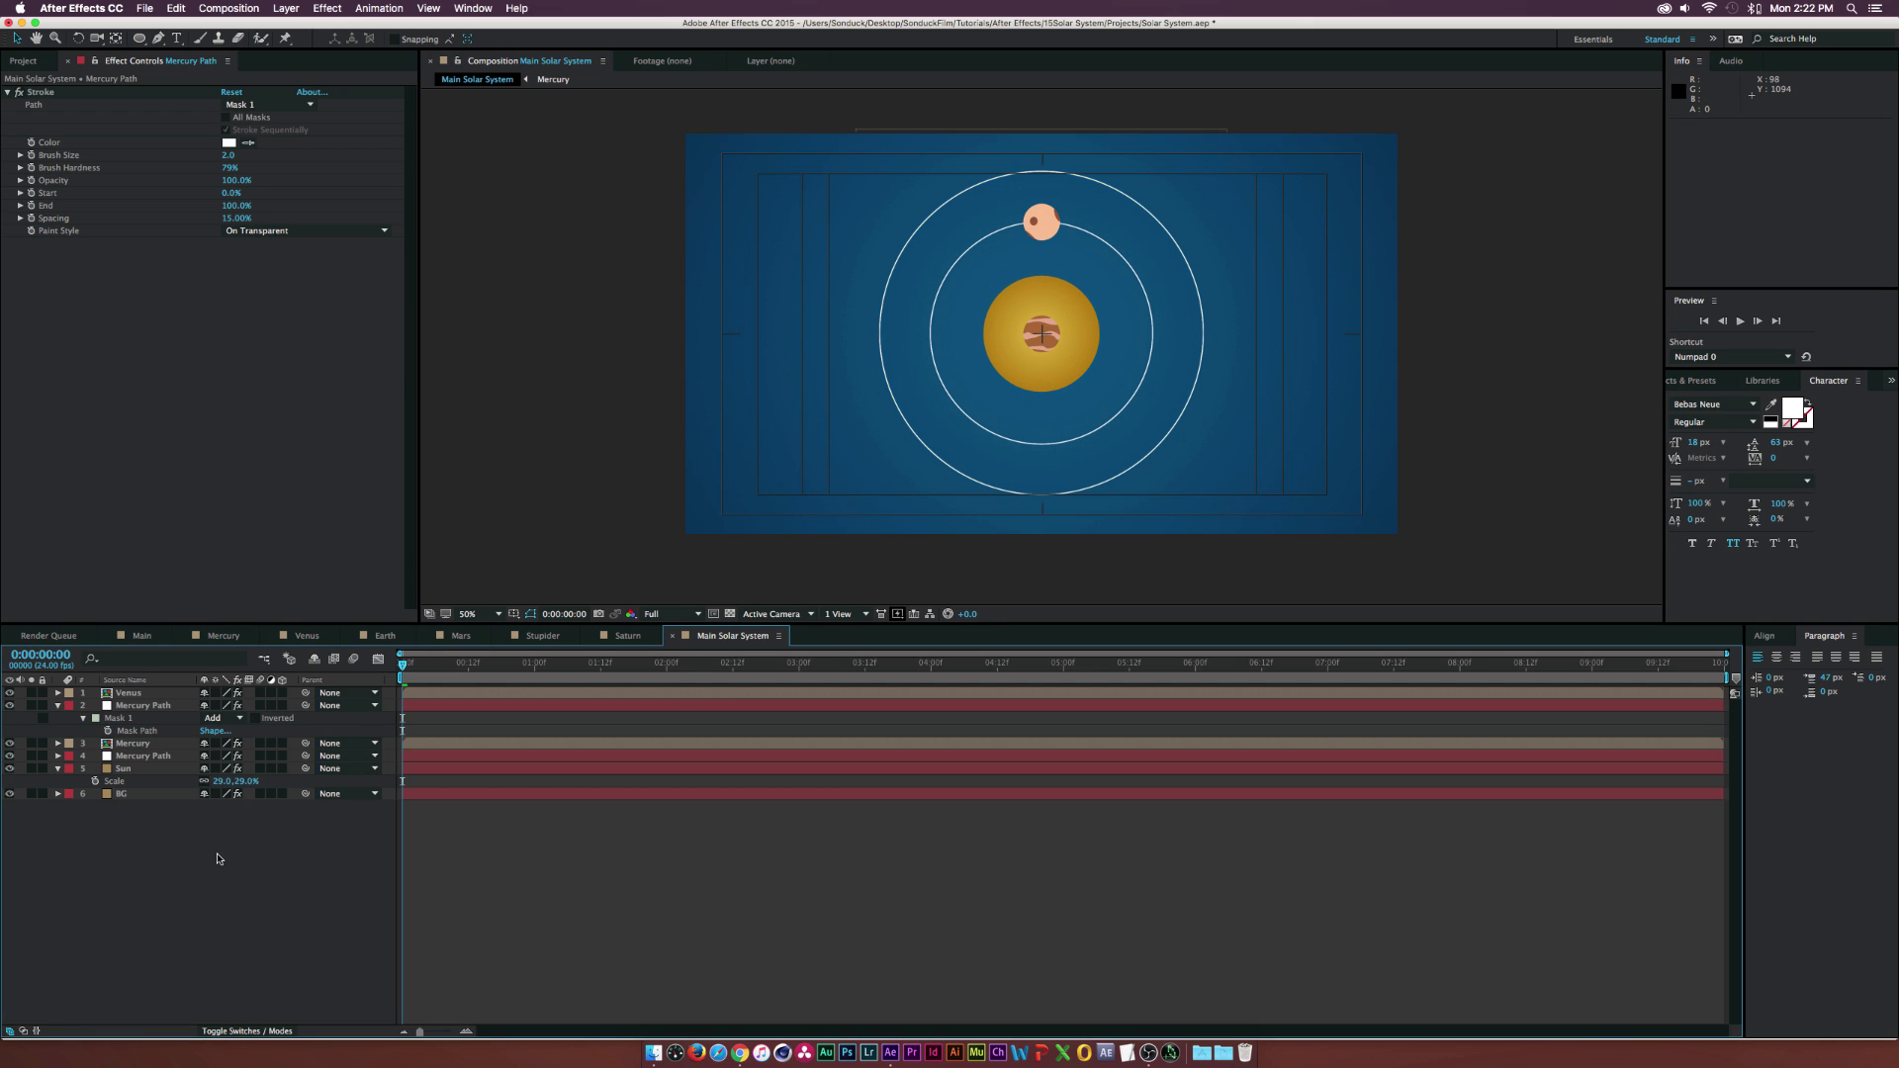
- Copy the enlarged mask path into Venus's Position as orbit keyframes running from 0:00:00:00 to 0:00:01:12
click(134, 731)
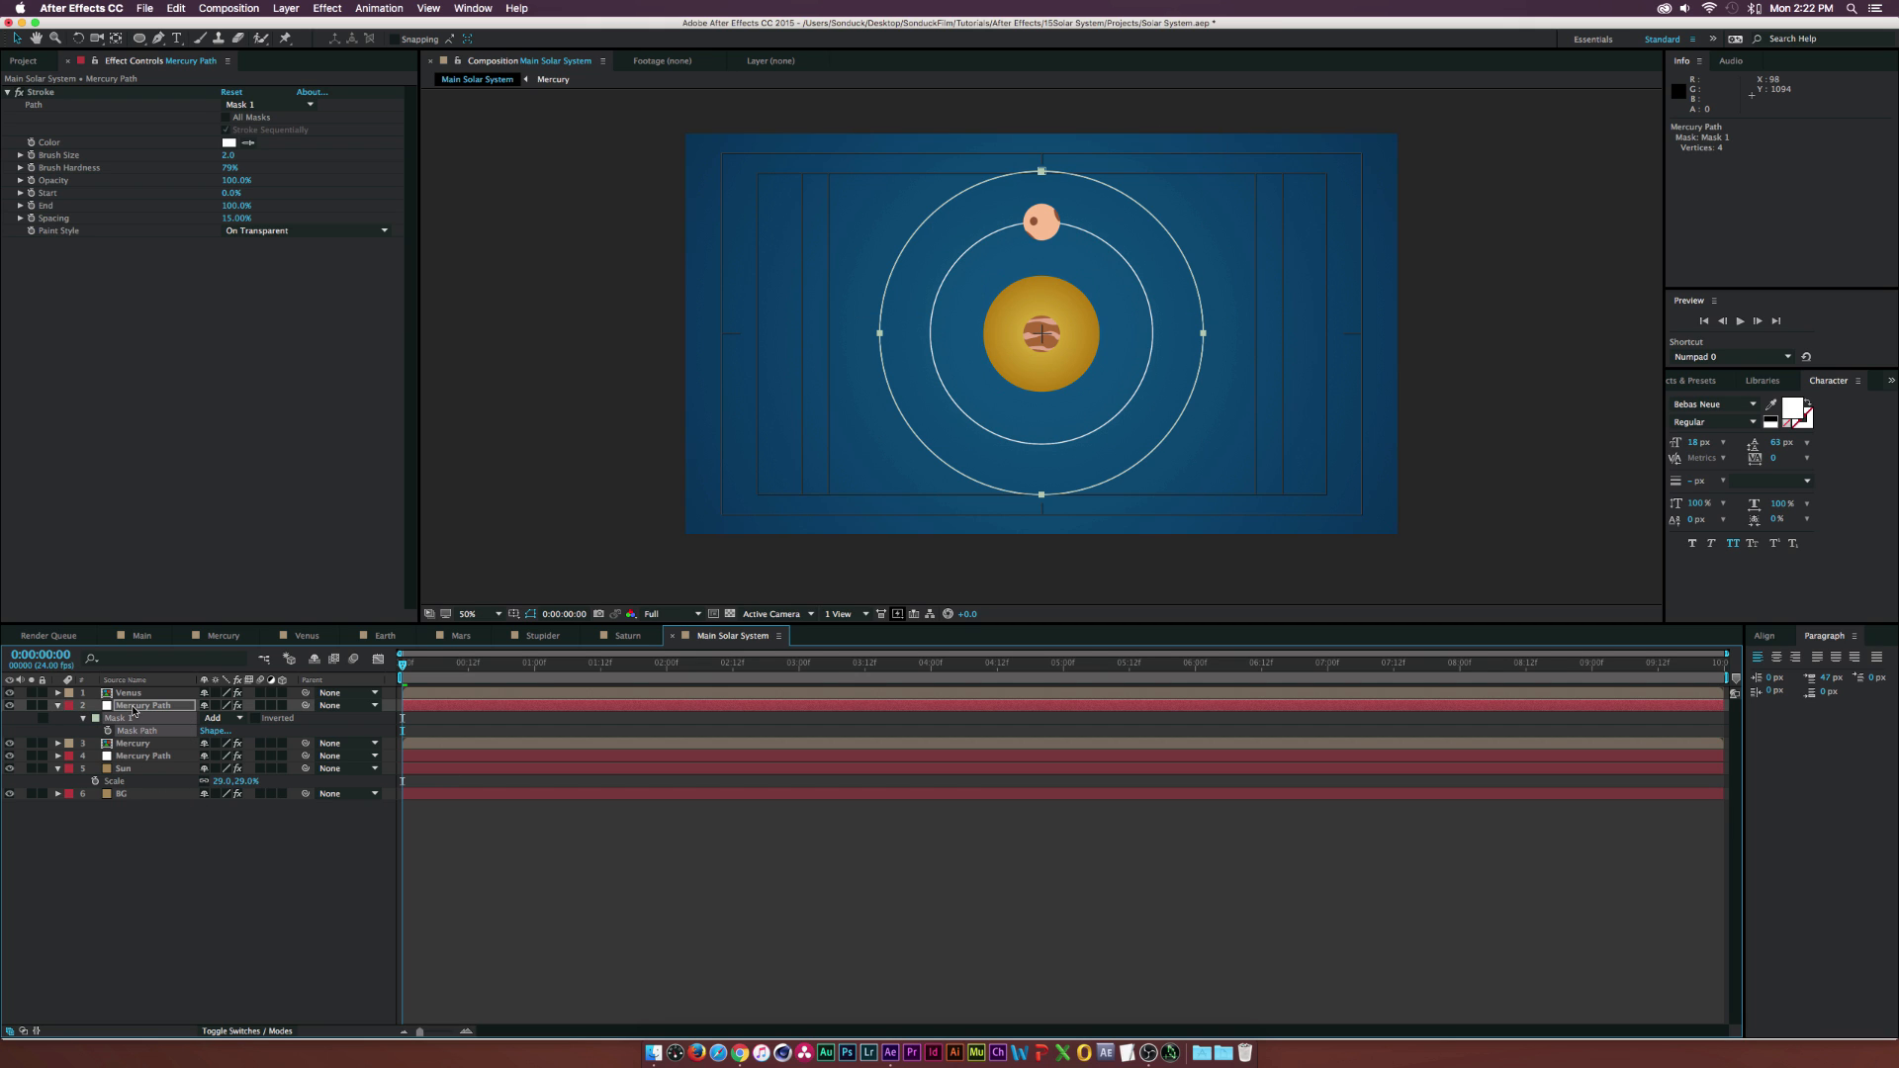
click(133, 694)
key(p)
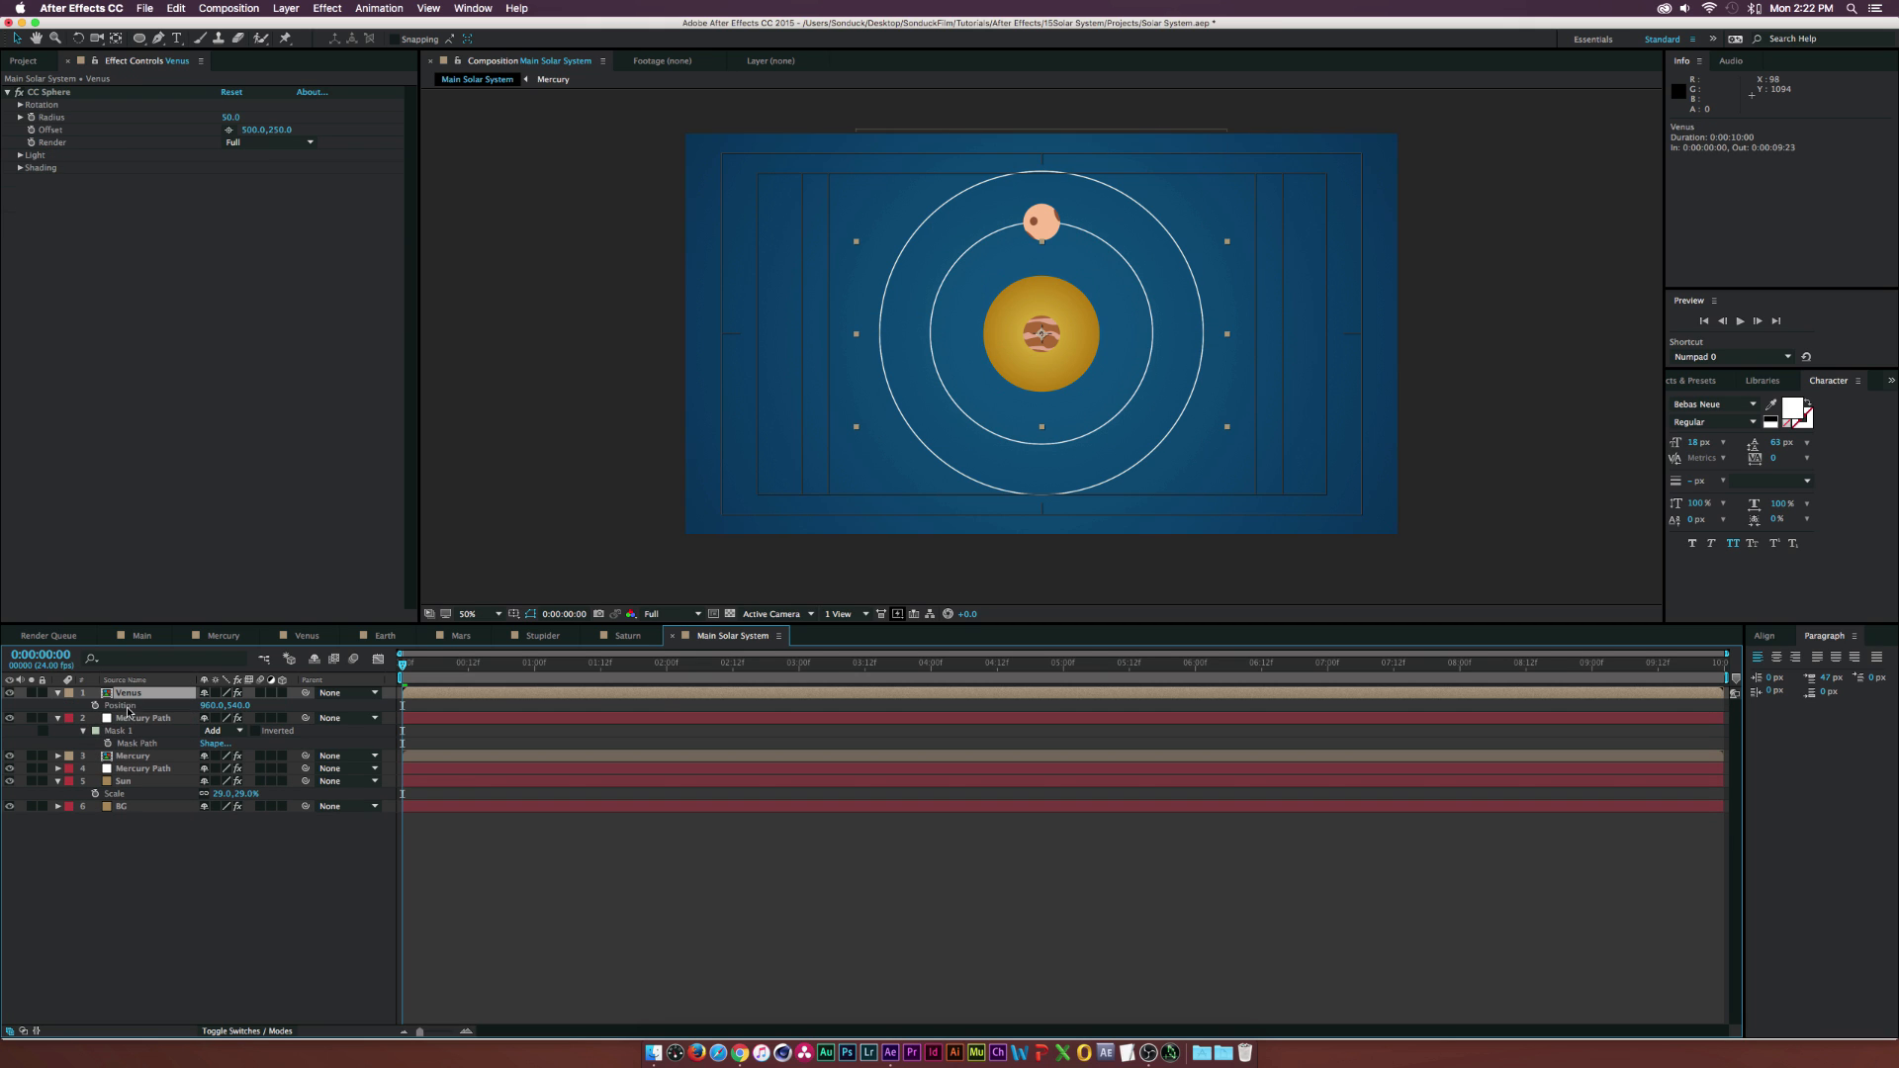
key(ctrl+v)
drag(476, 667, 600, 674)
click(629, 797)
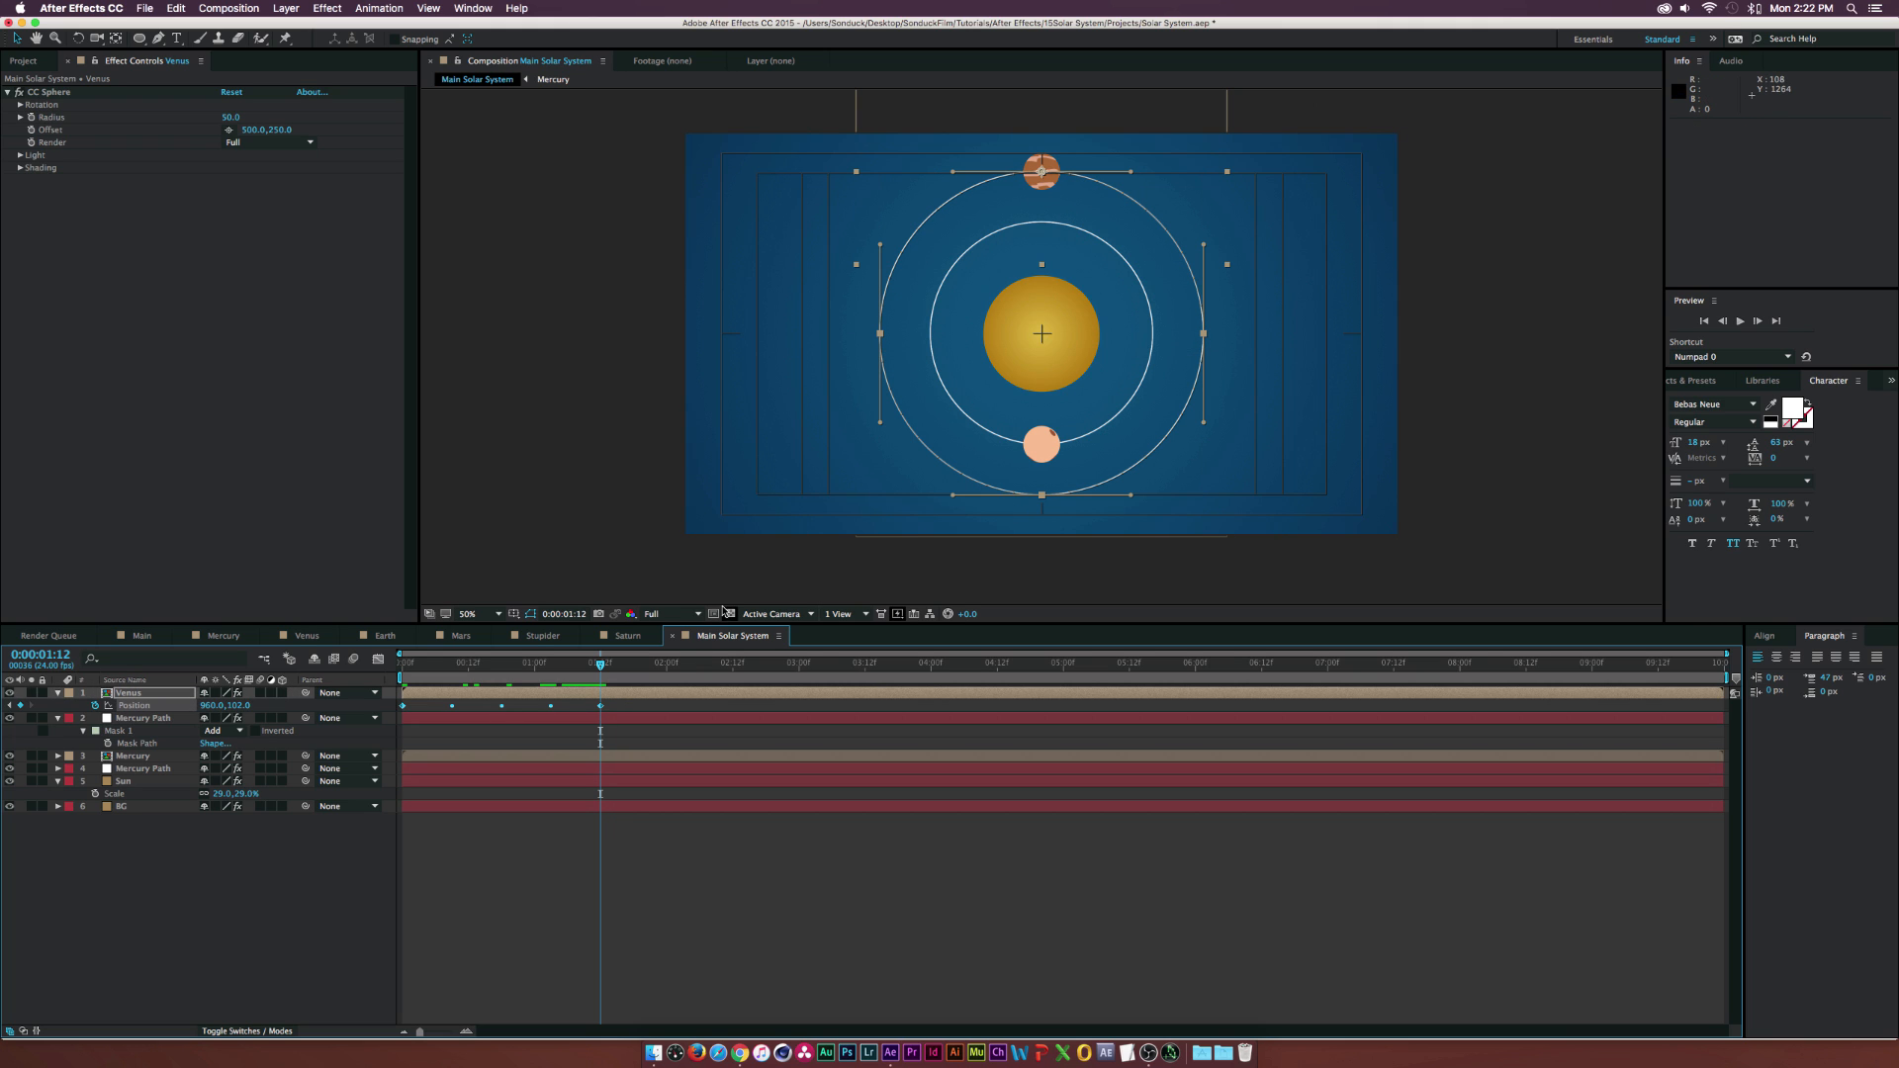
- Repeat Venus's orbit by pasting its Position keyframes at 1:12, 3:00, 4:12, 6:00 and 7:12, and scrub back to 0:00:01:18
key(super+v)
click(798, 664)
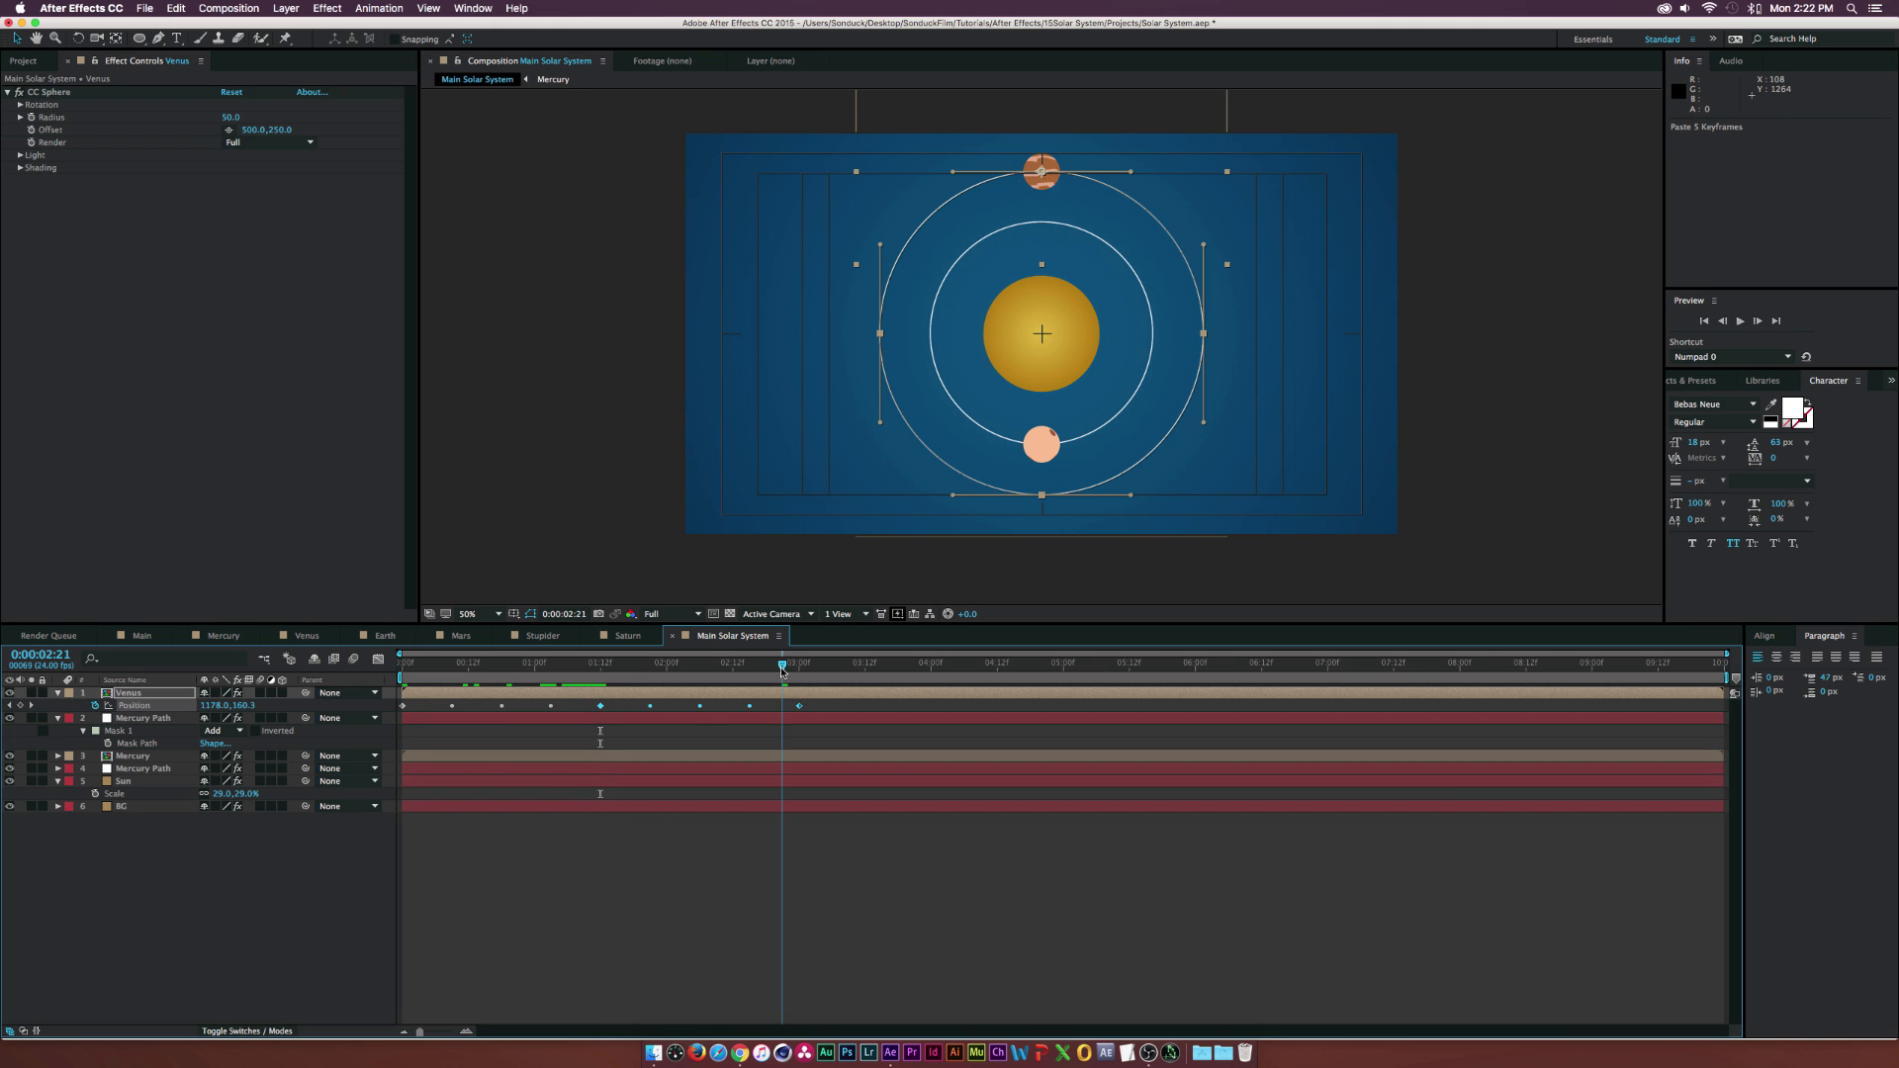
key(super+v)
drag(916, 665, 1195, 664)
key(super+v)
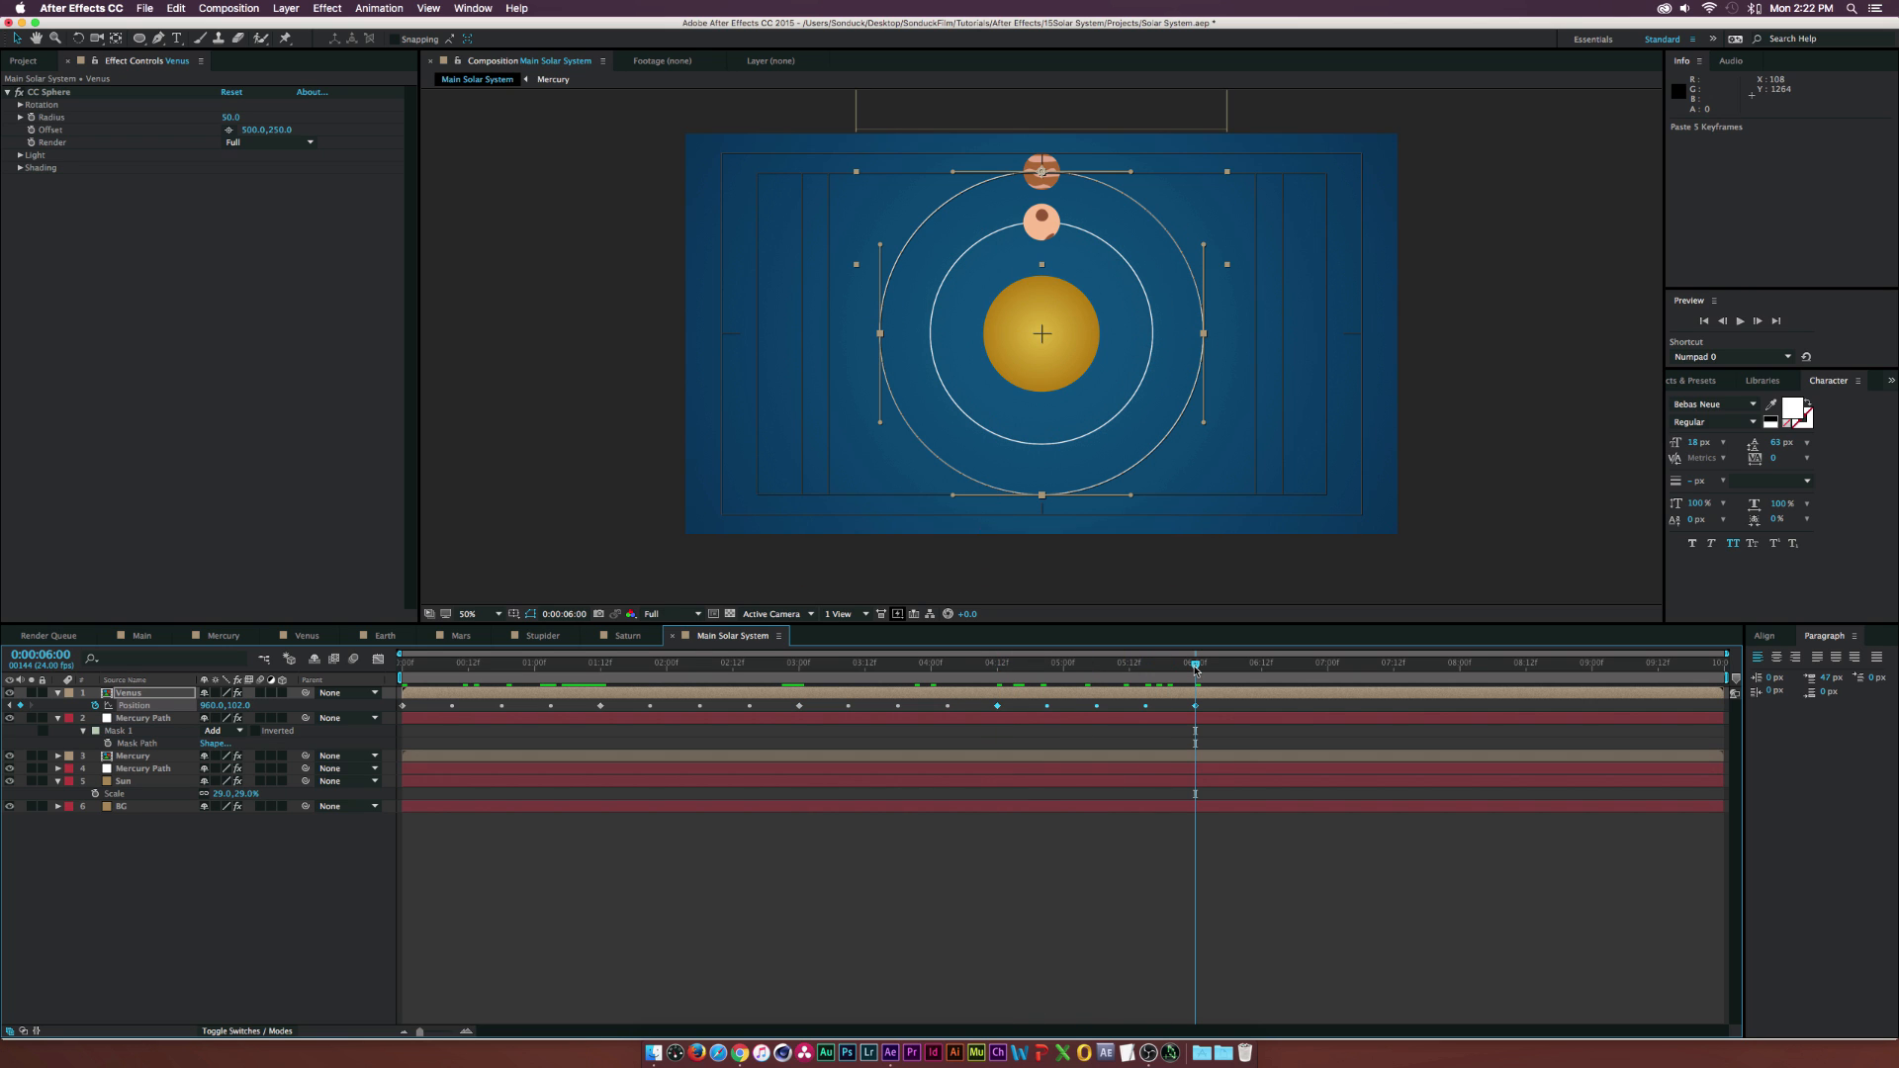
key(super+v)
click(1394, 664)
key(super+v)
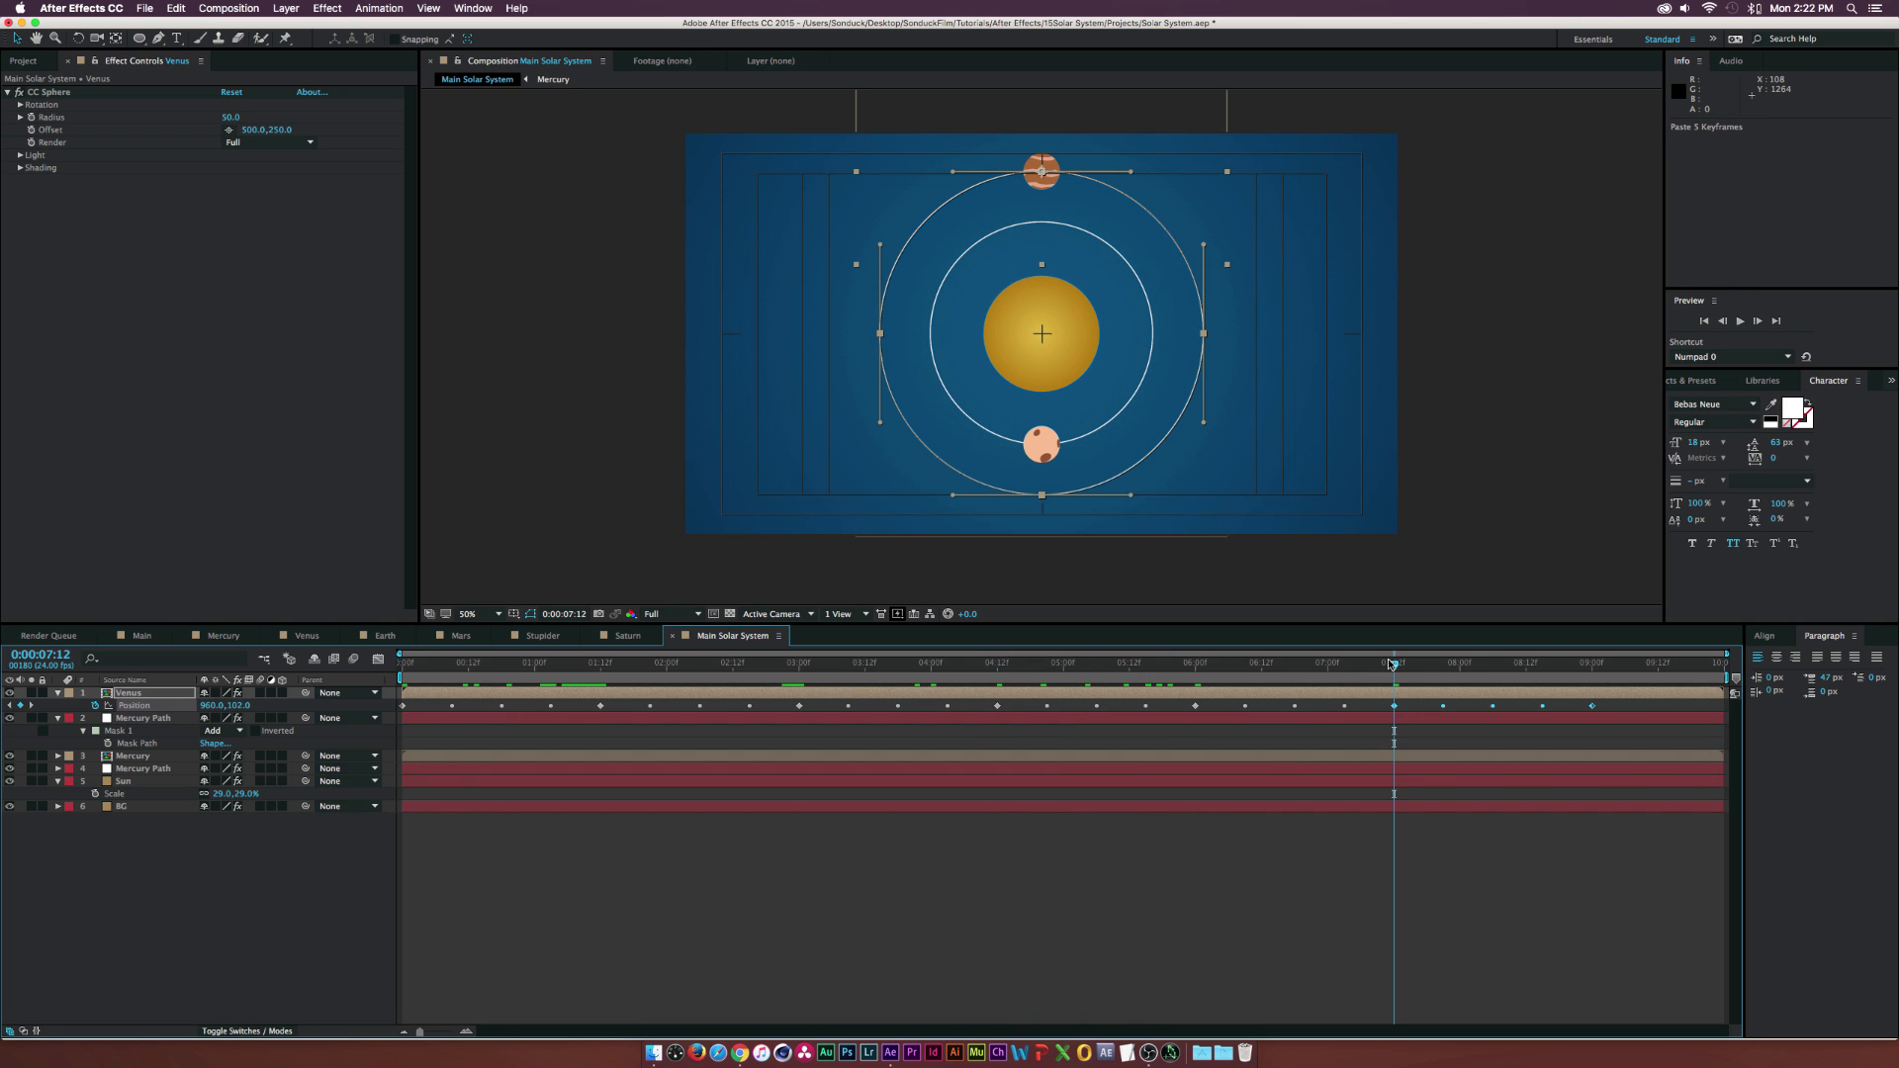
drag(1394, 665, 633, 688)
click(314, 926)
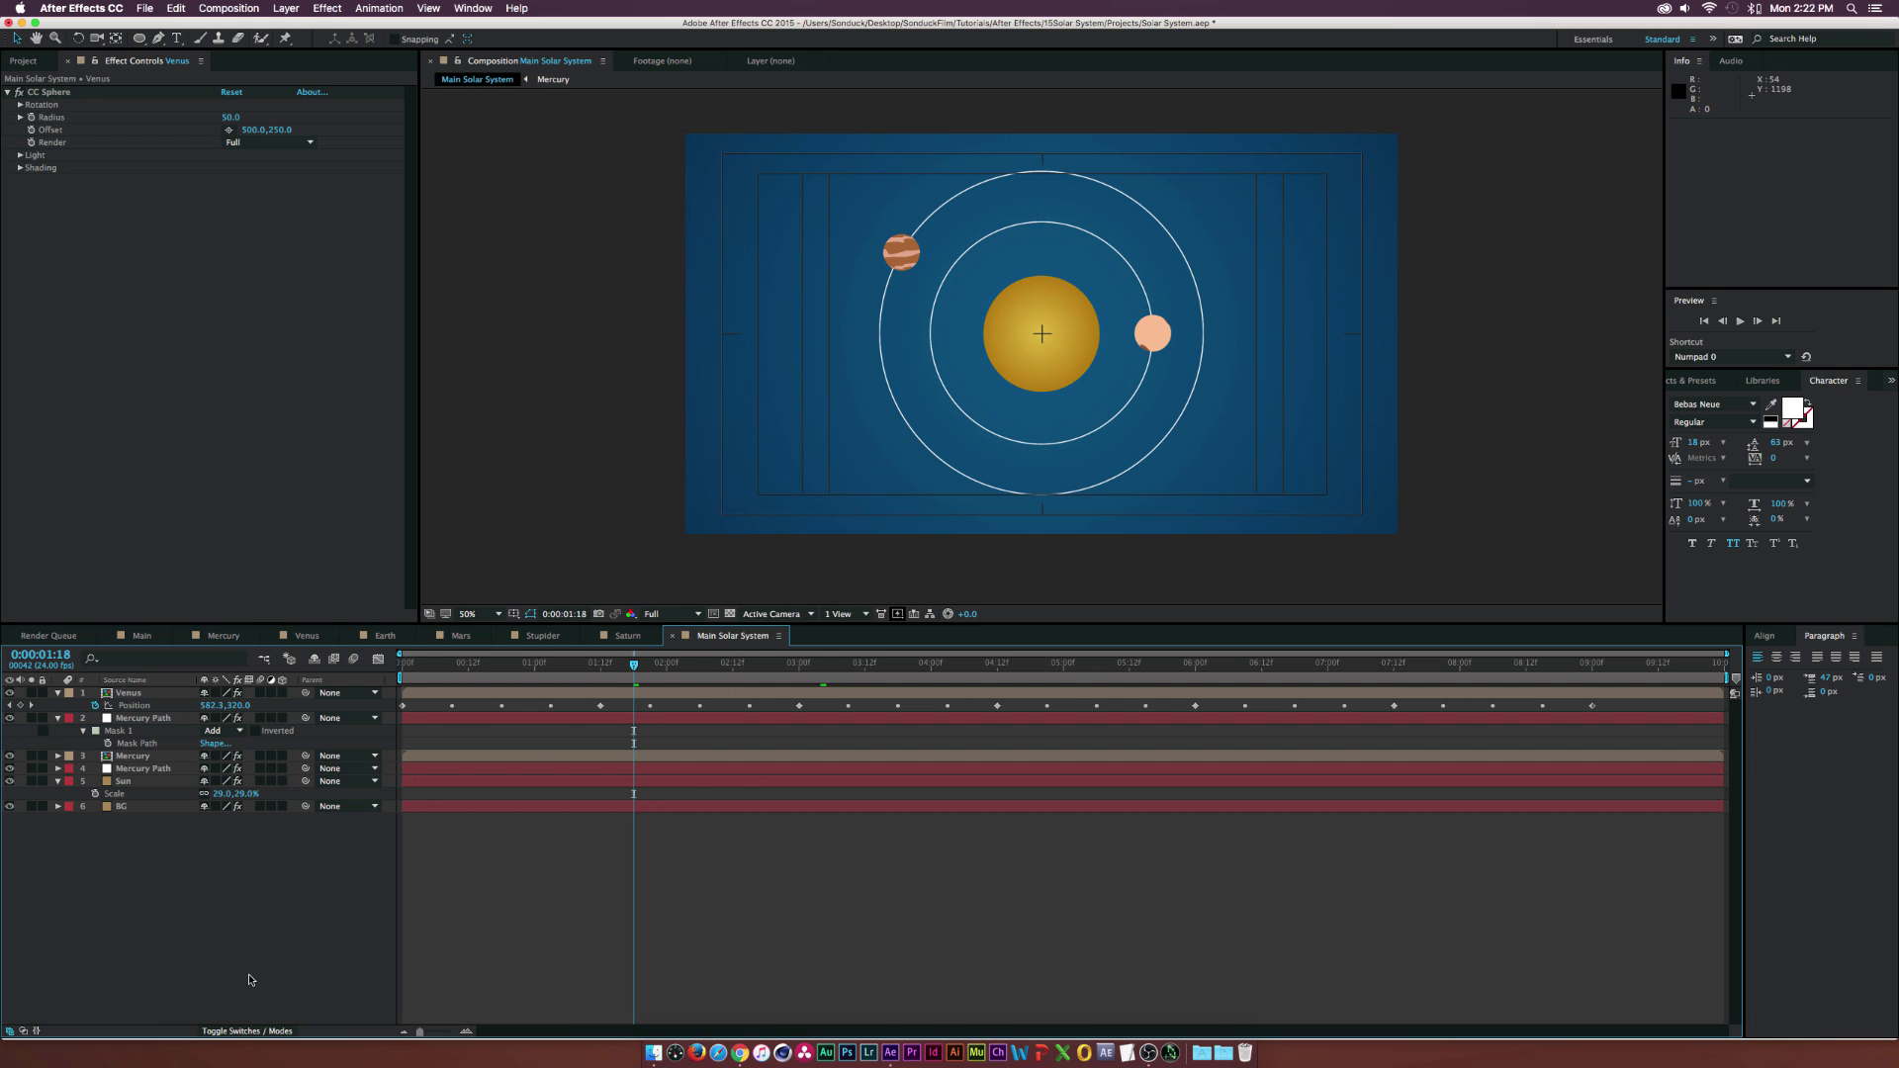
- Create a two-node camera layer named Camera 1 with the 50mm preset
click(286, 8)
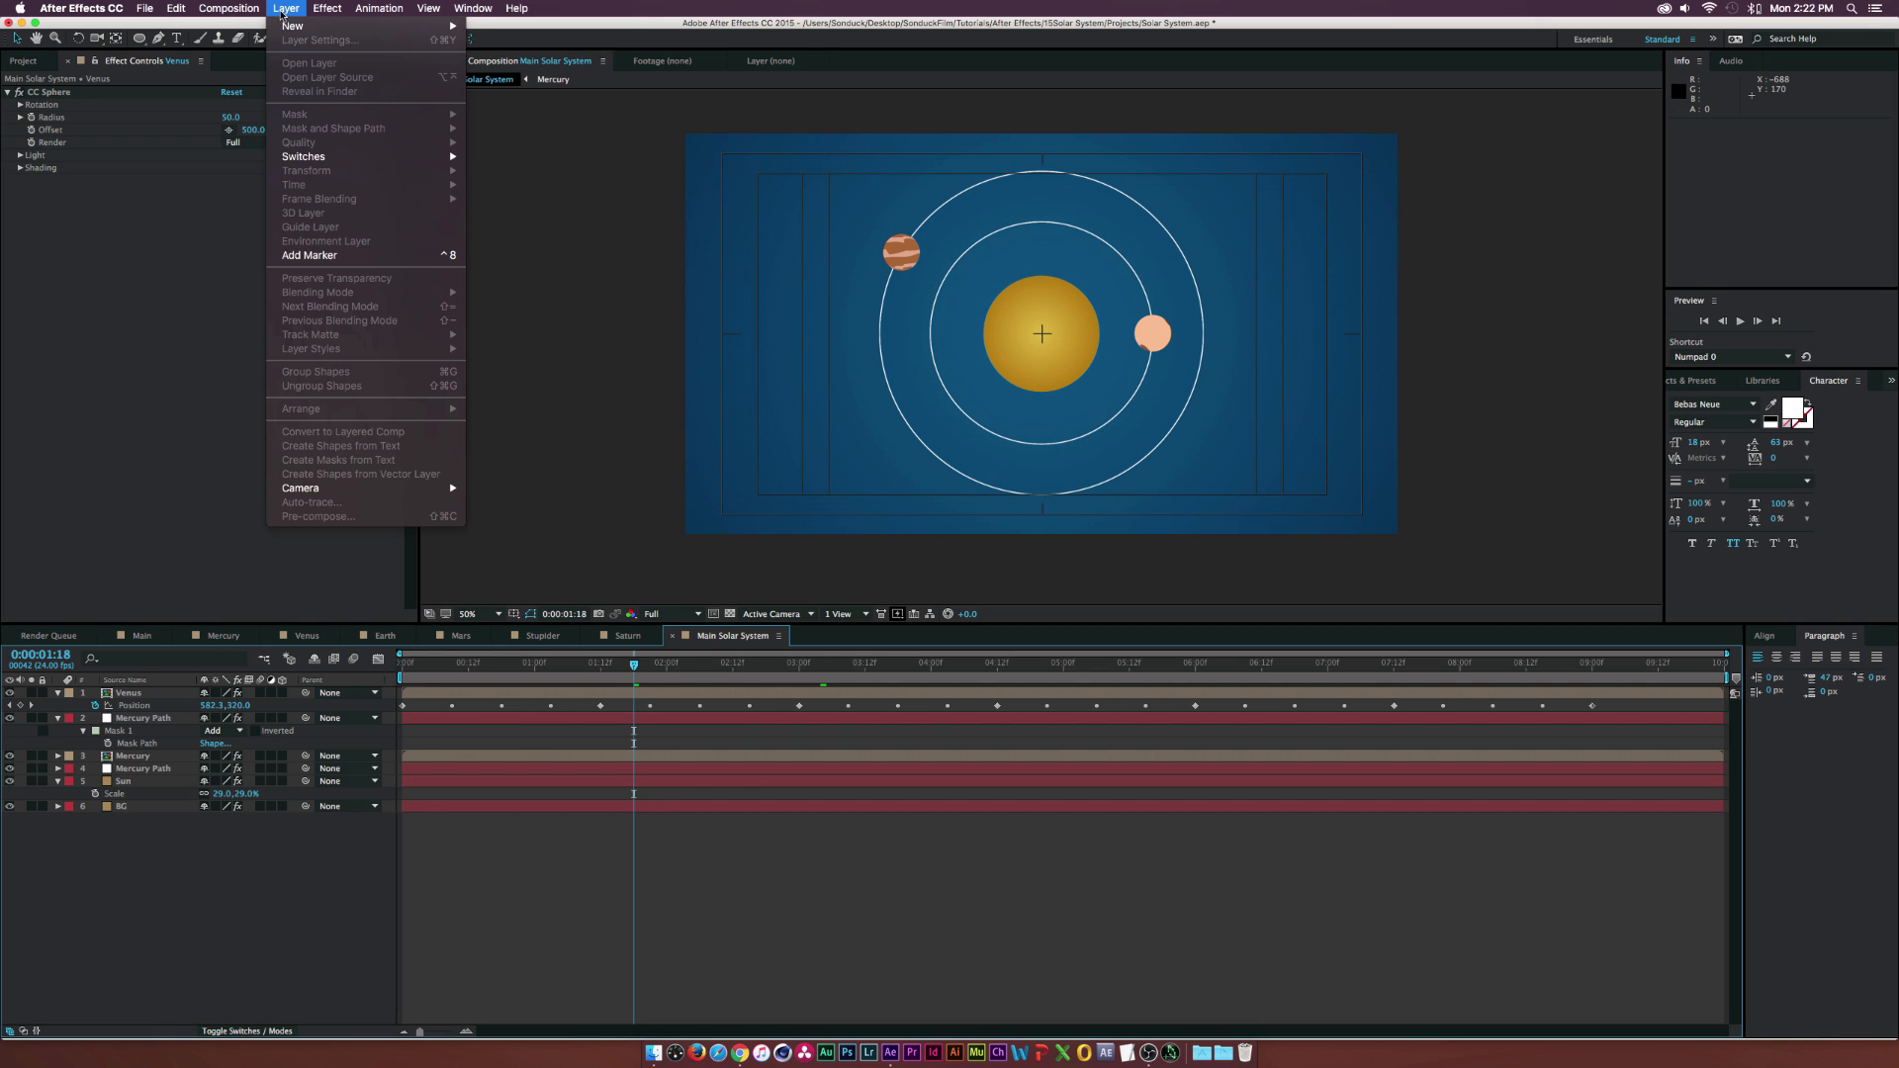
mouse_move(297, 26)
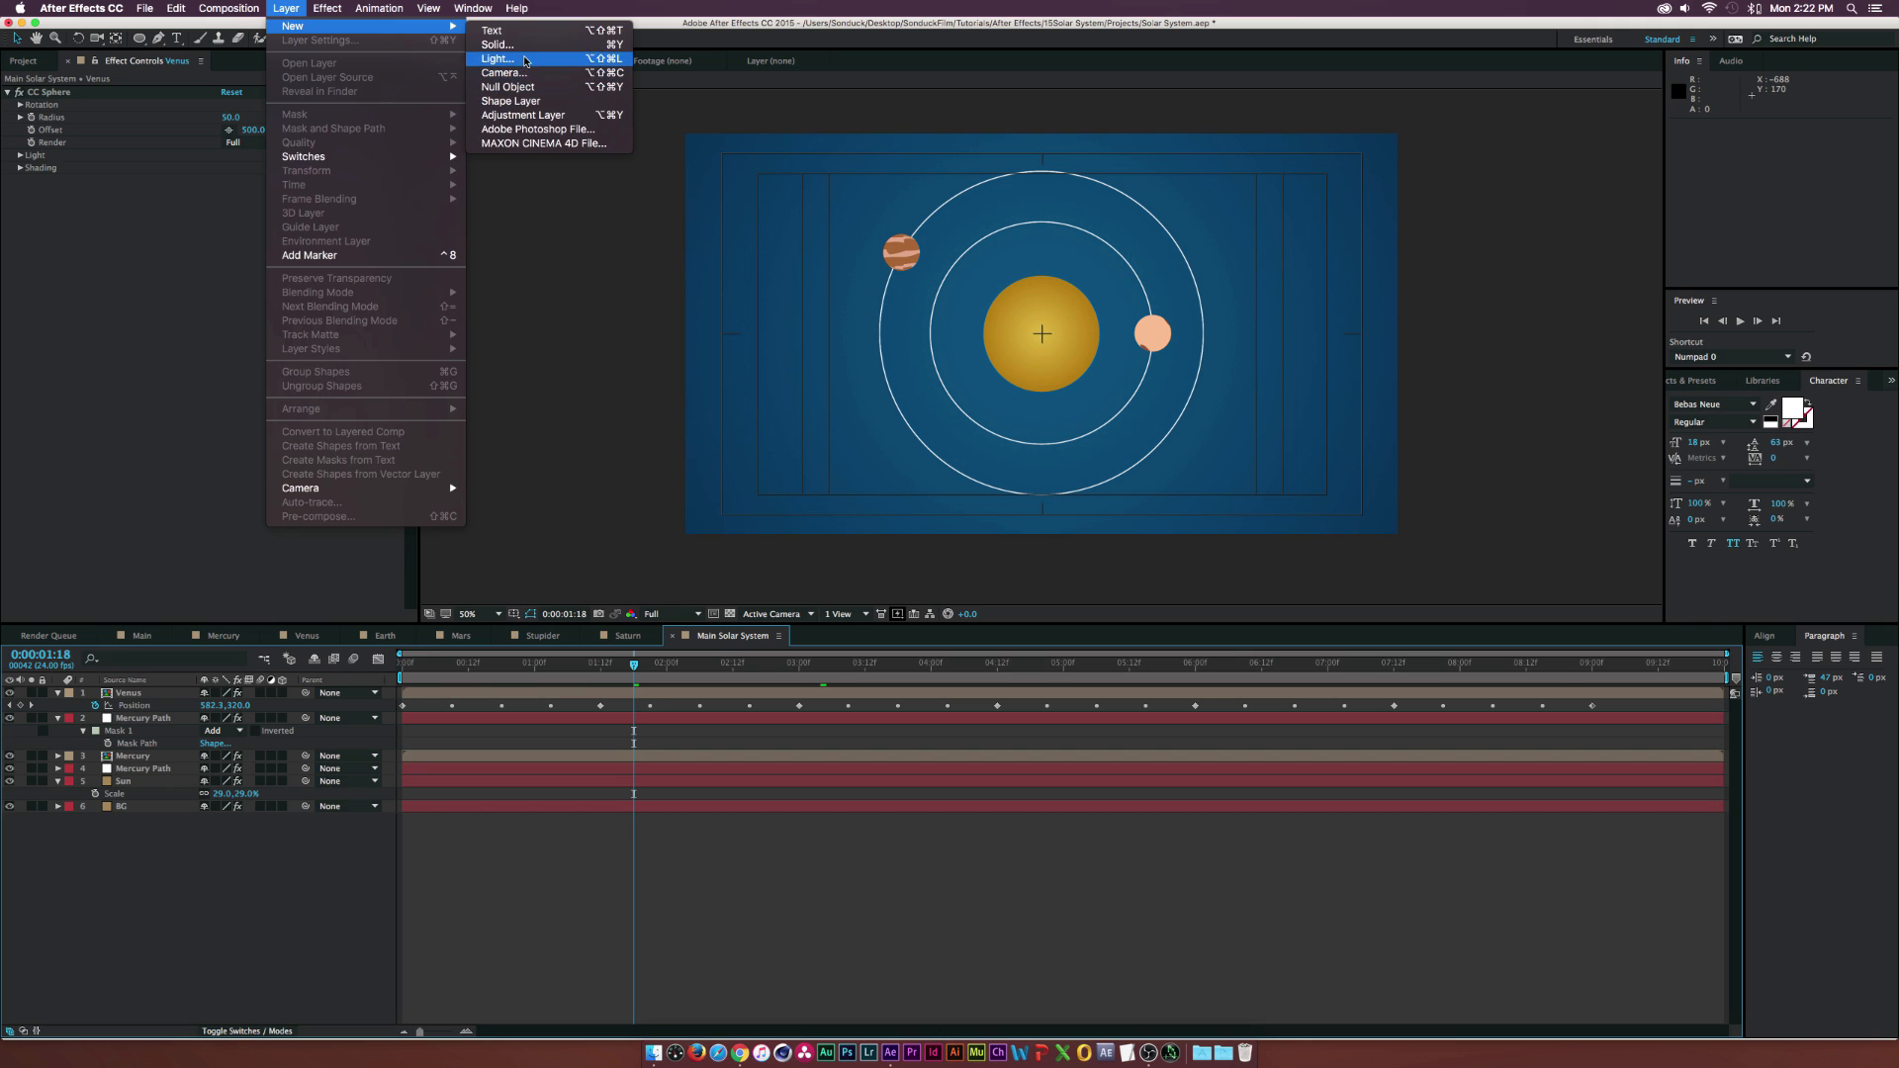
click(516, 74)
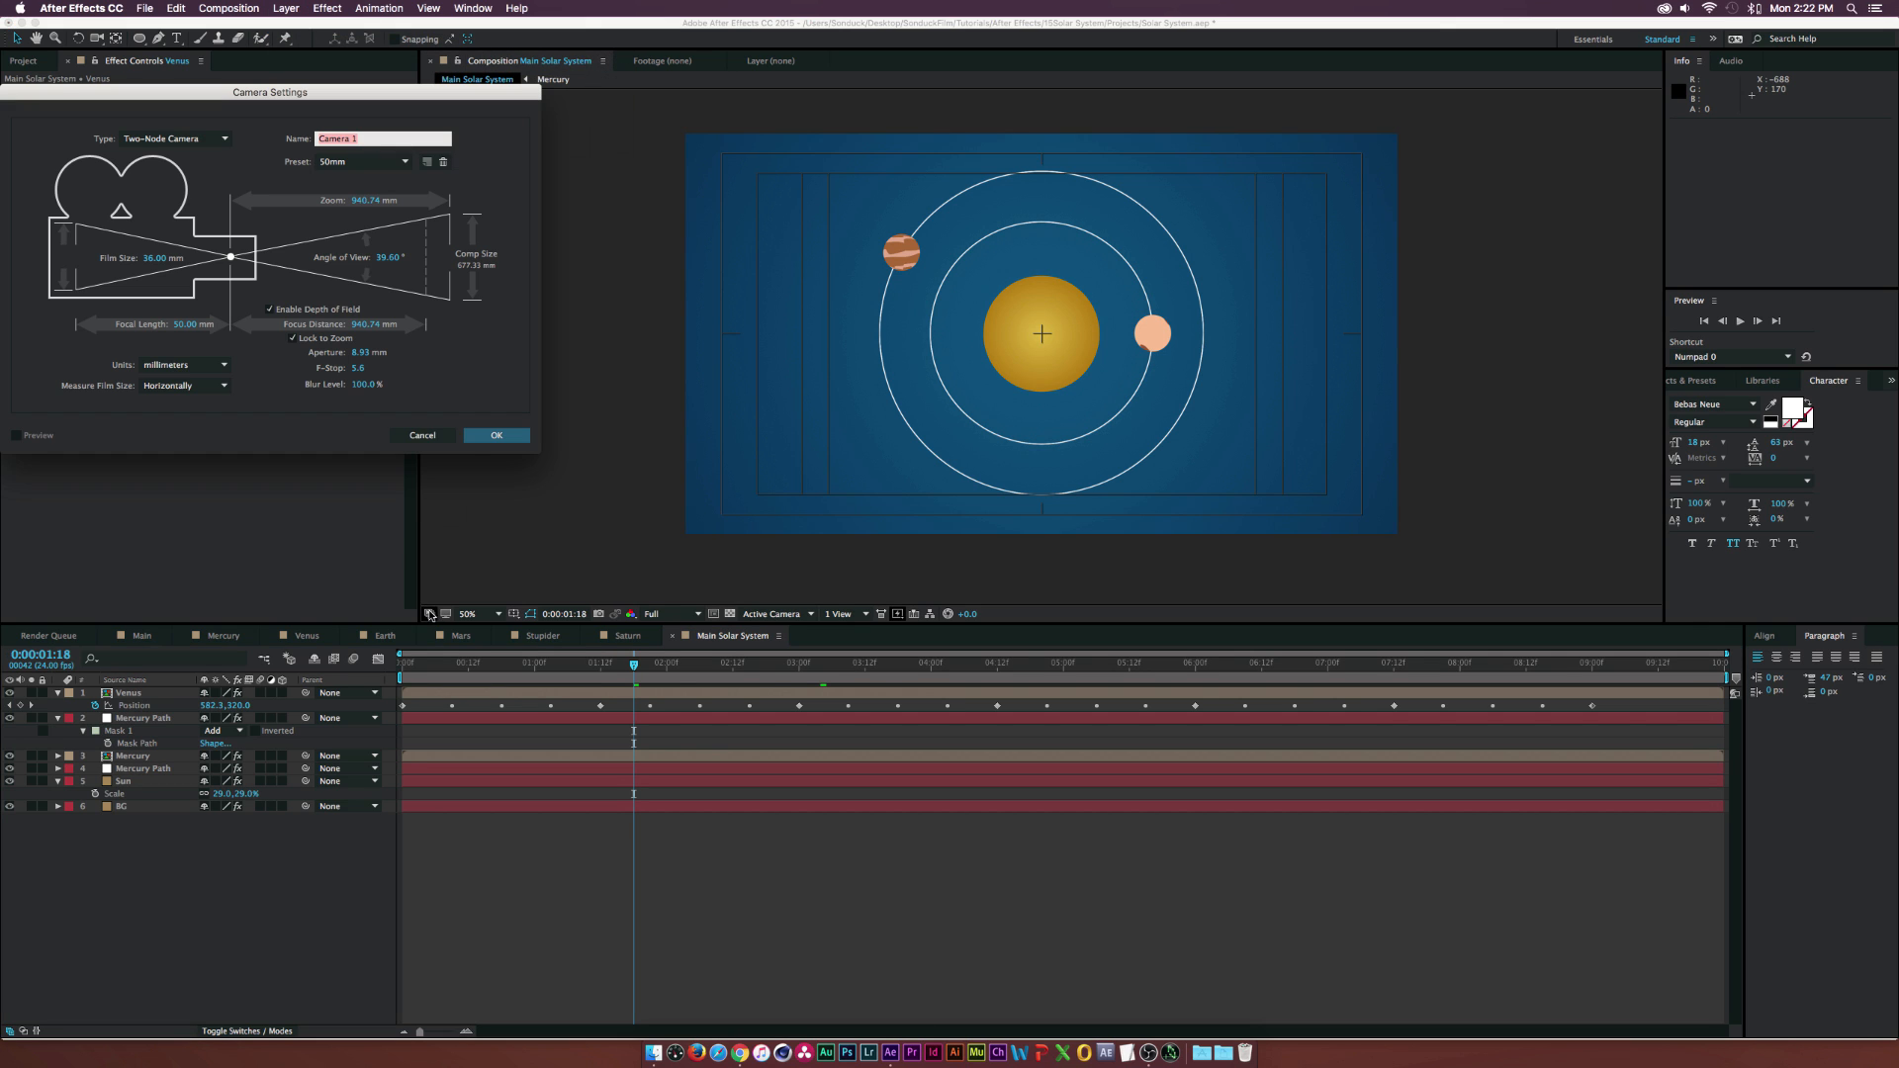
click(497, 436)
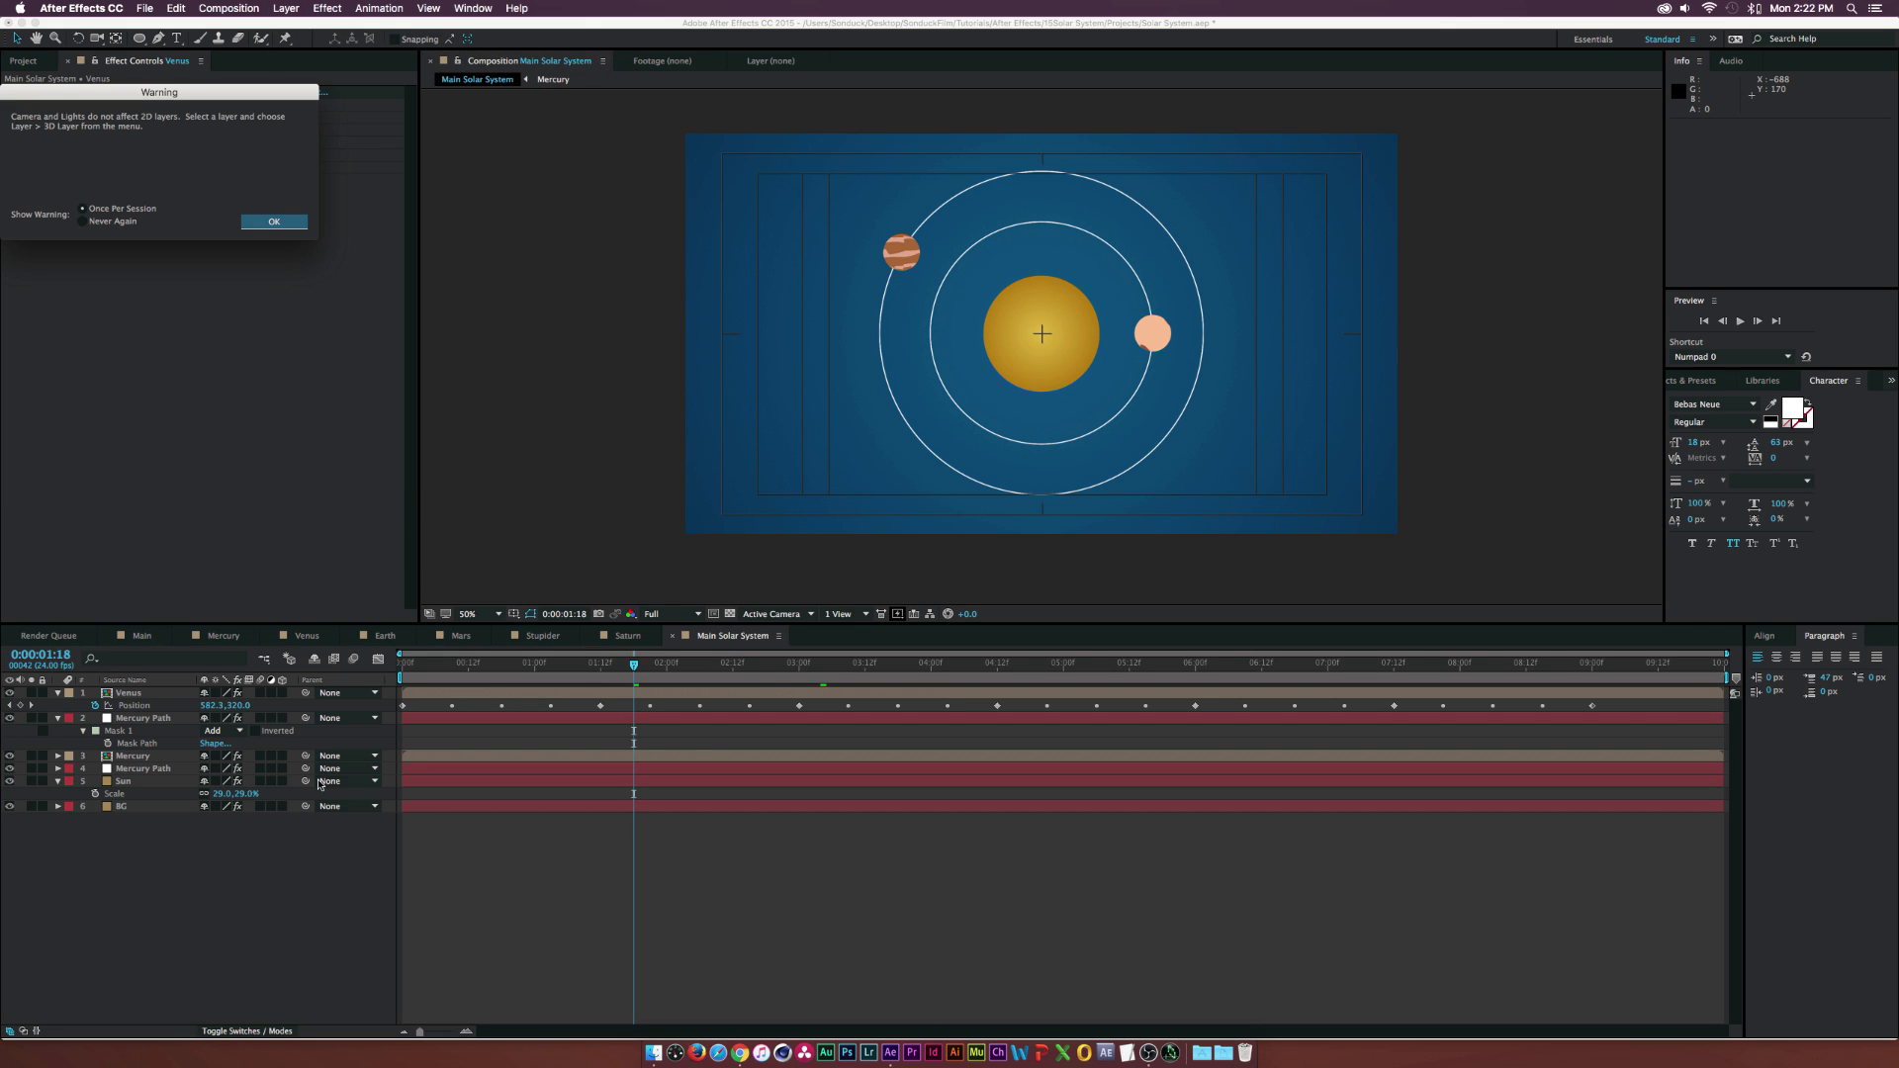
click(276, 221)
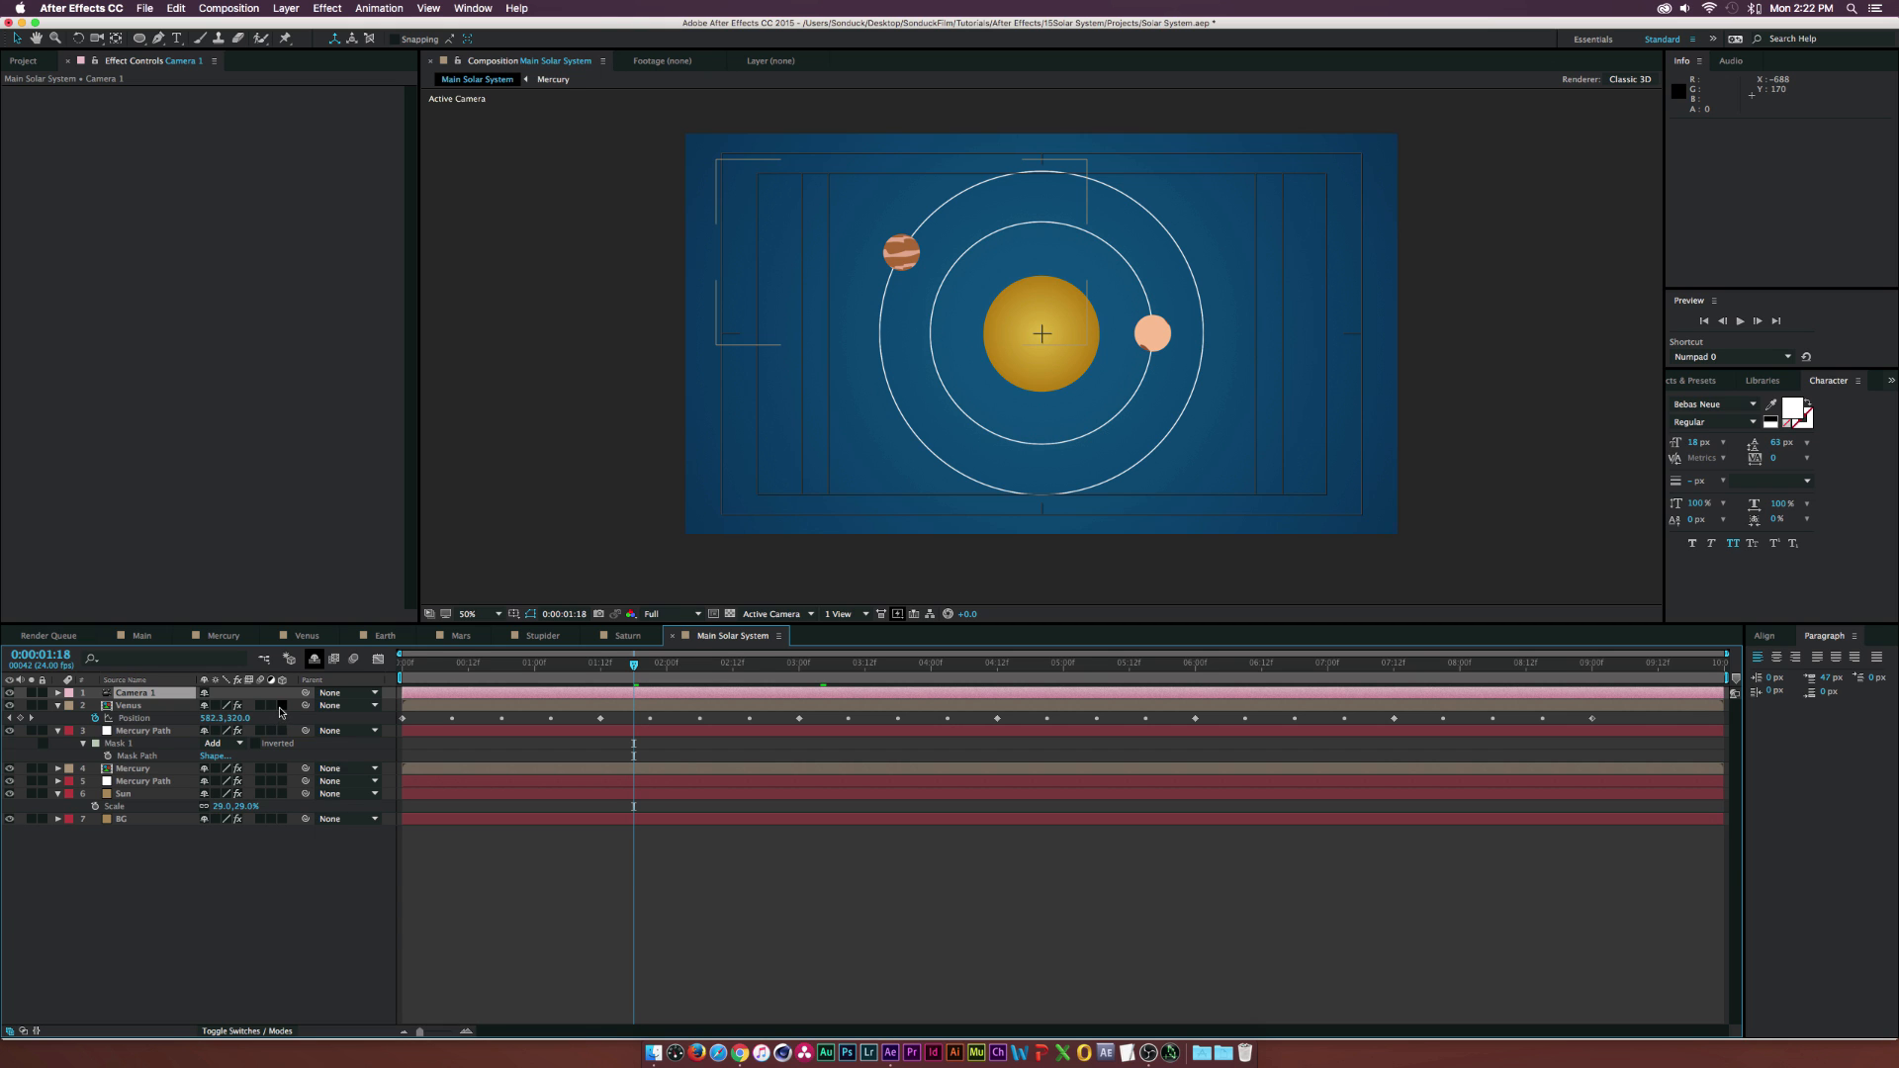
- Make the Venus, Mercury, Sun and both Mercury Path layers 3D, and return to the start of the timeline
drag(281, 711, 292, 870)
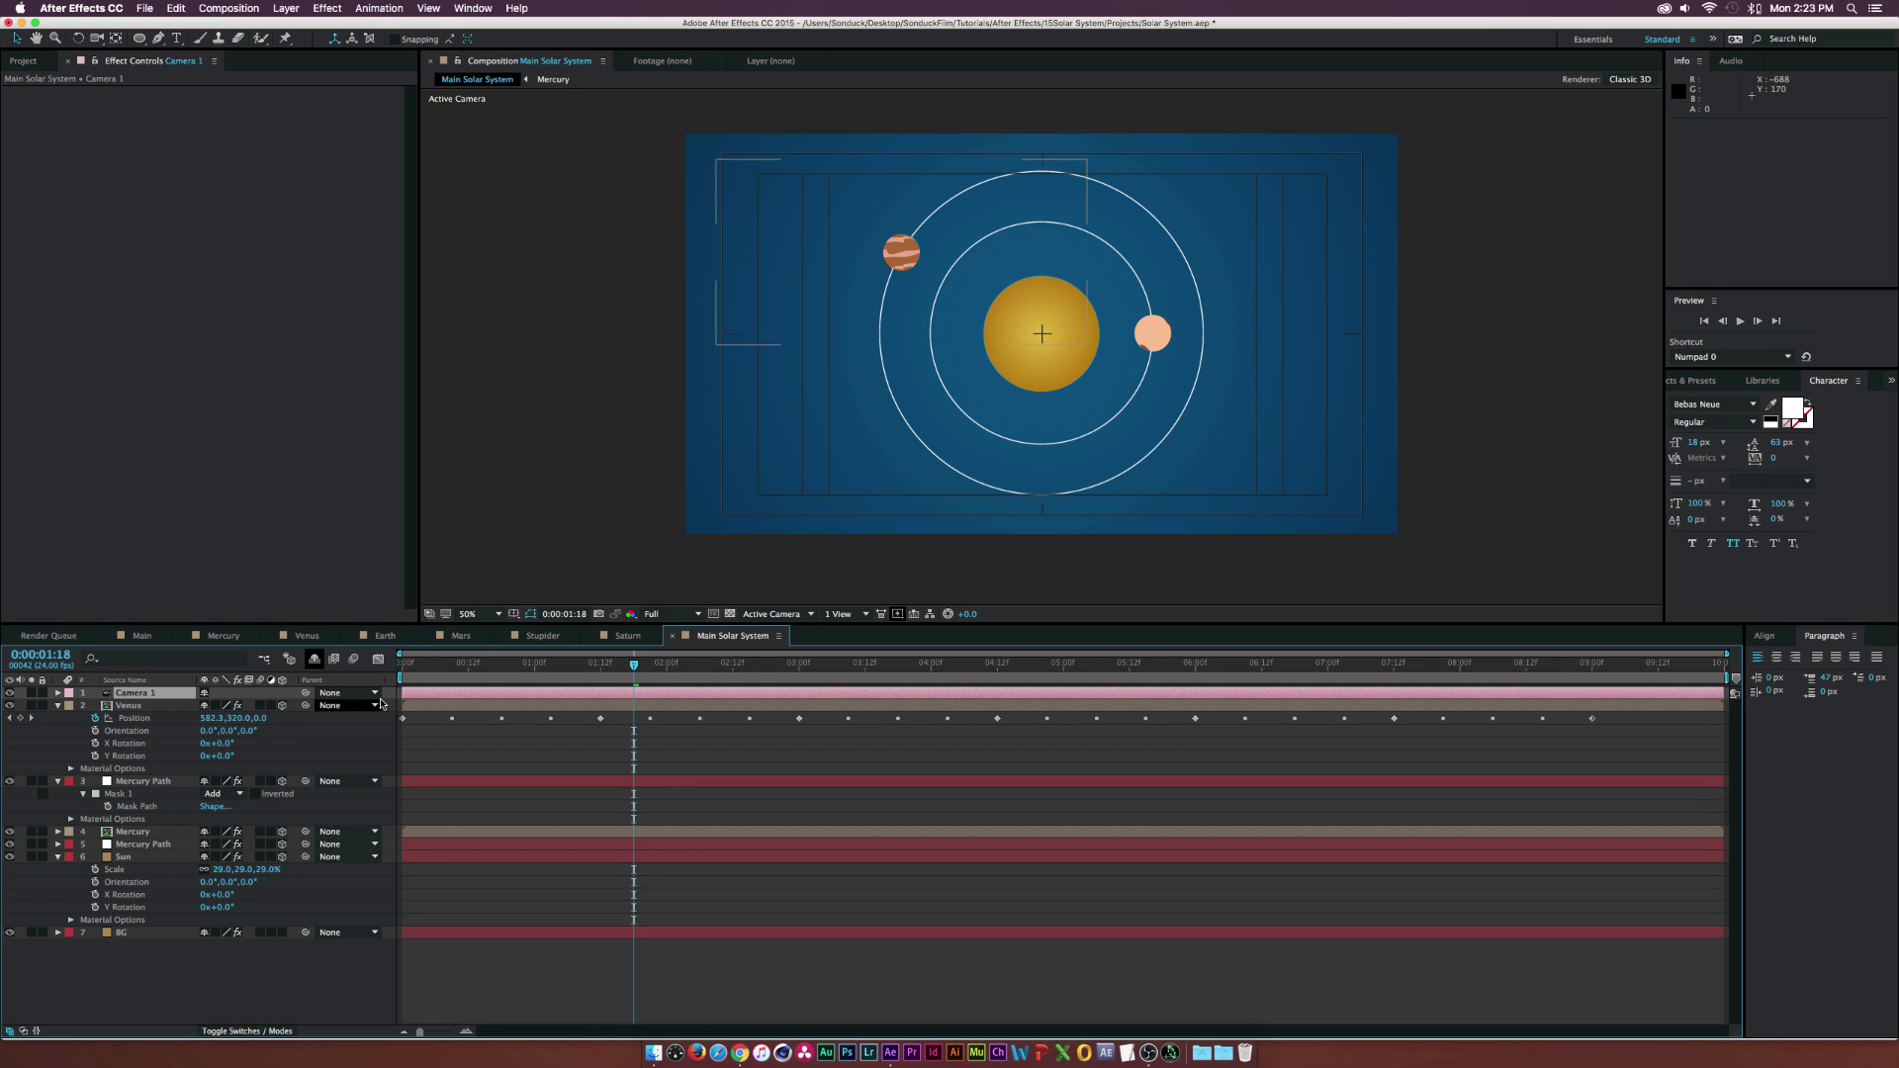
click(396, 663)
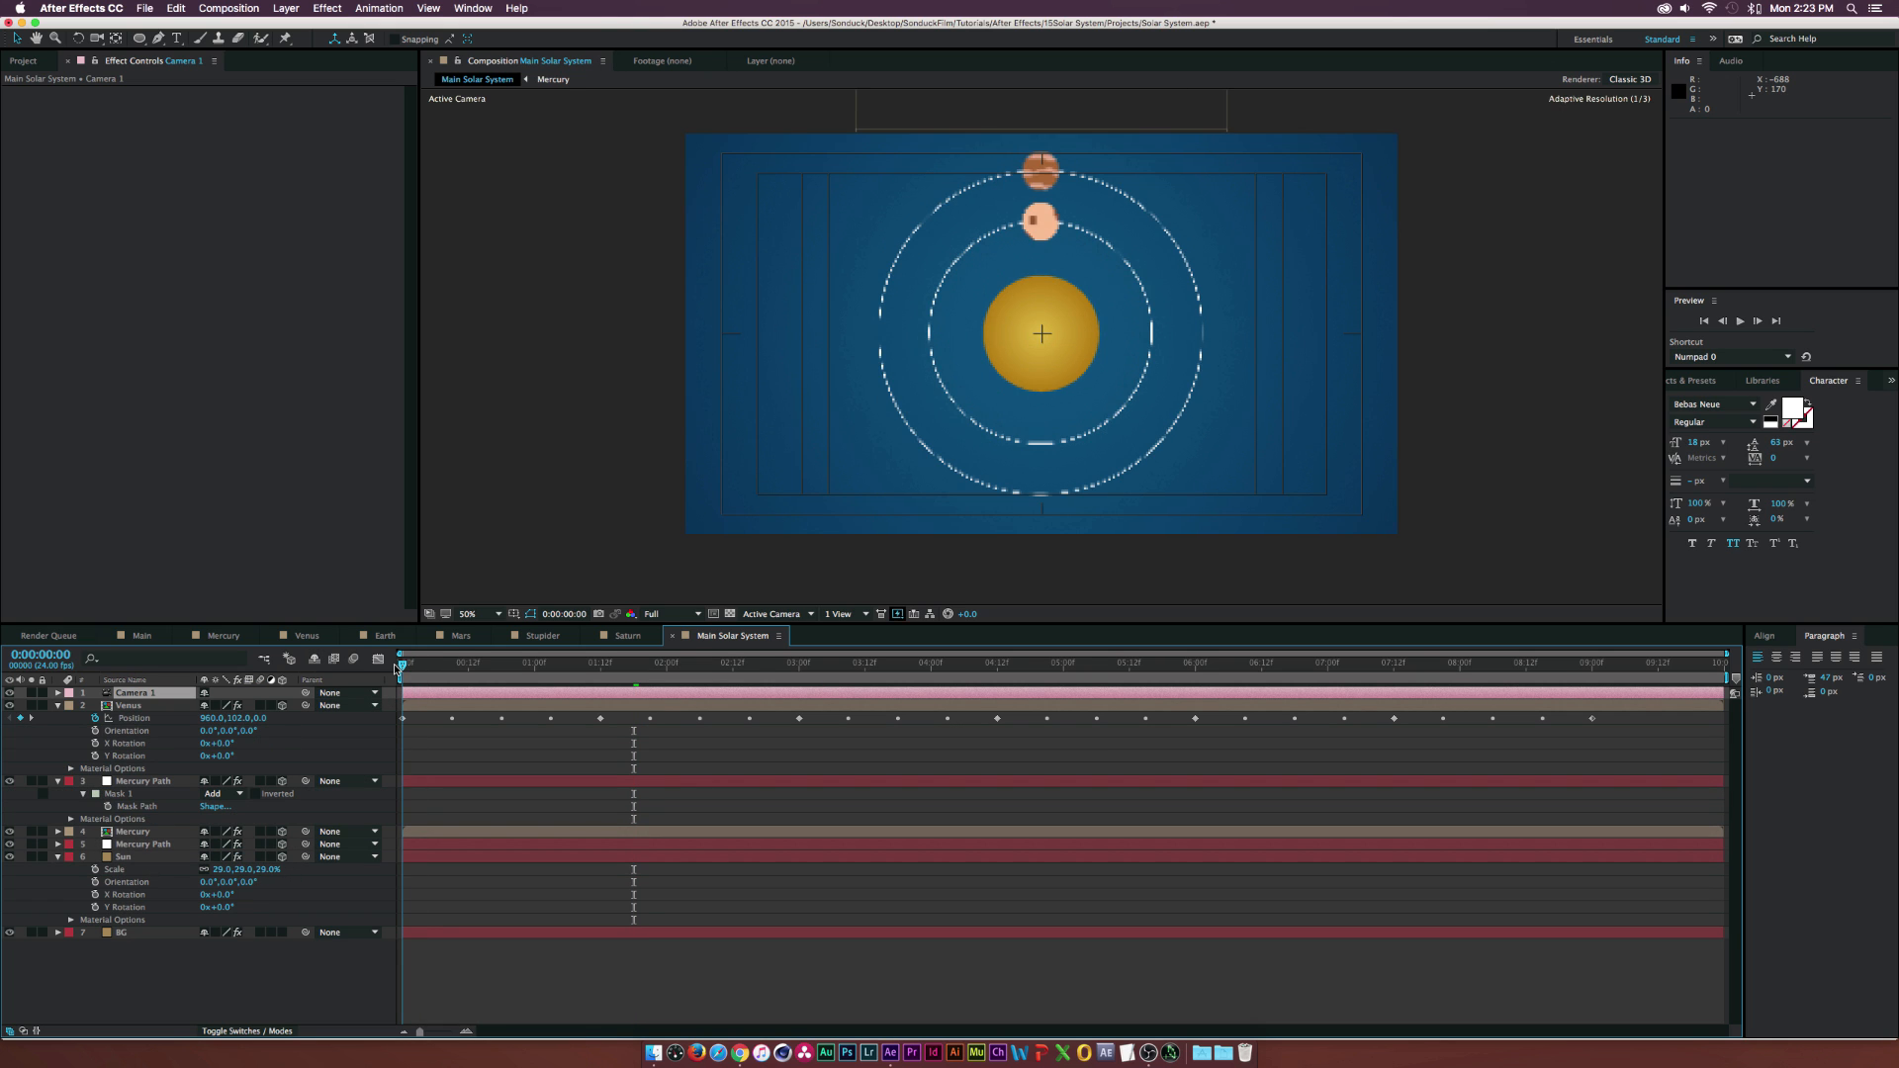
- Keyframe Camera 1's Position at 0:00:00:00 and at 0:00:08:00, pulled back to Z -6826.7, and preview the move
key(p)
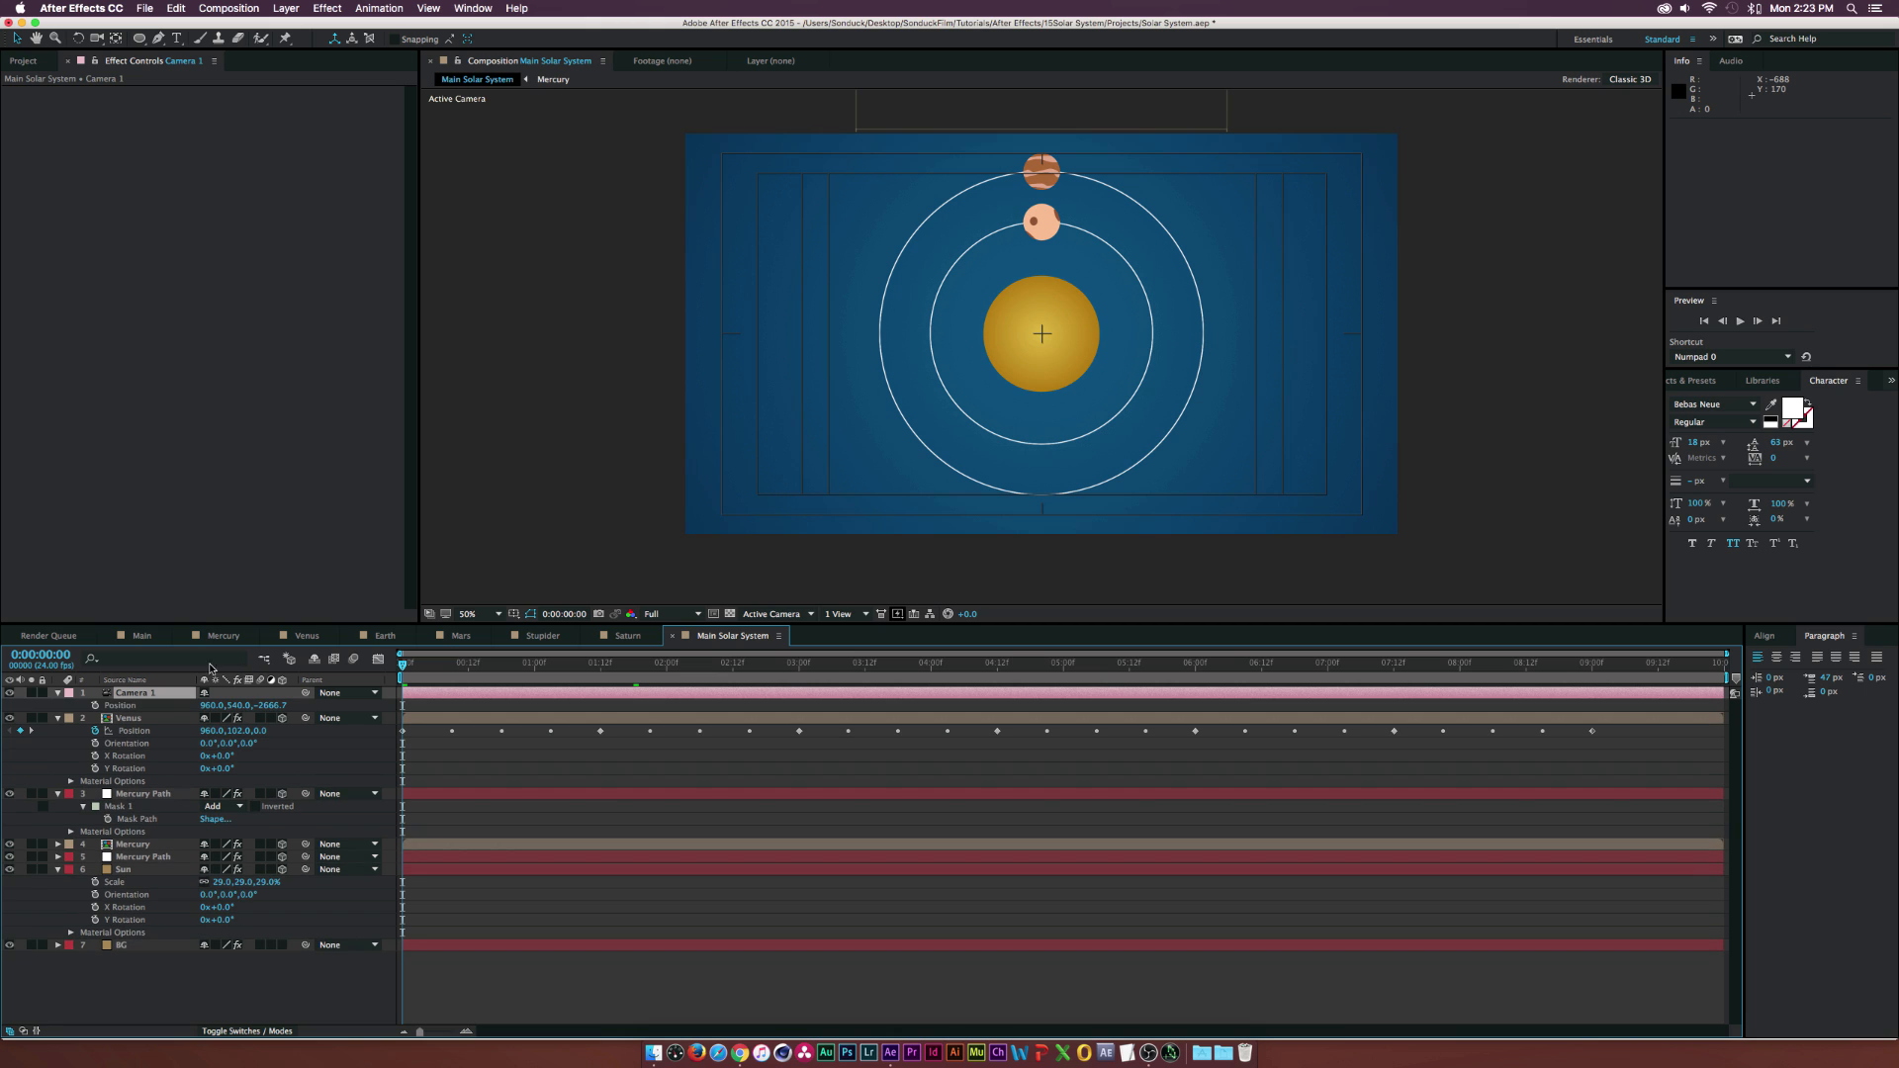
click(95, 706)
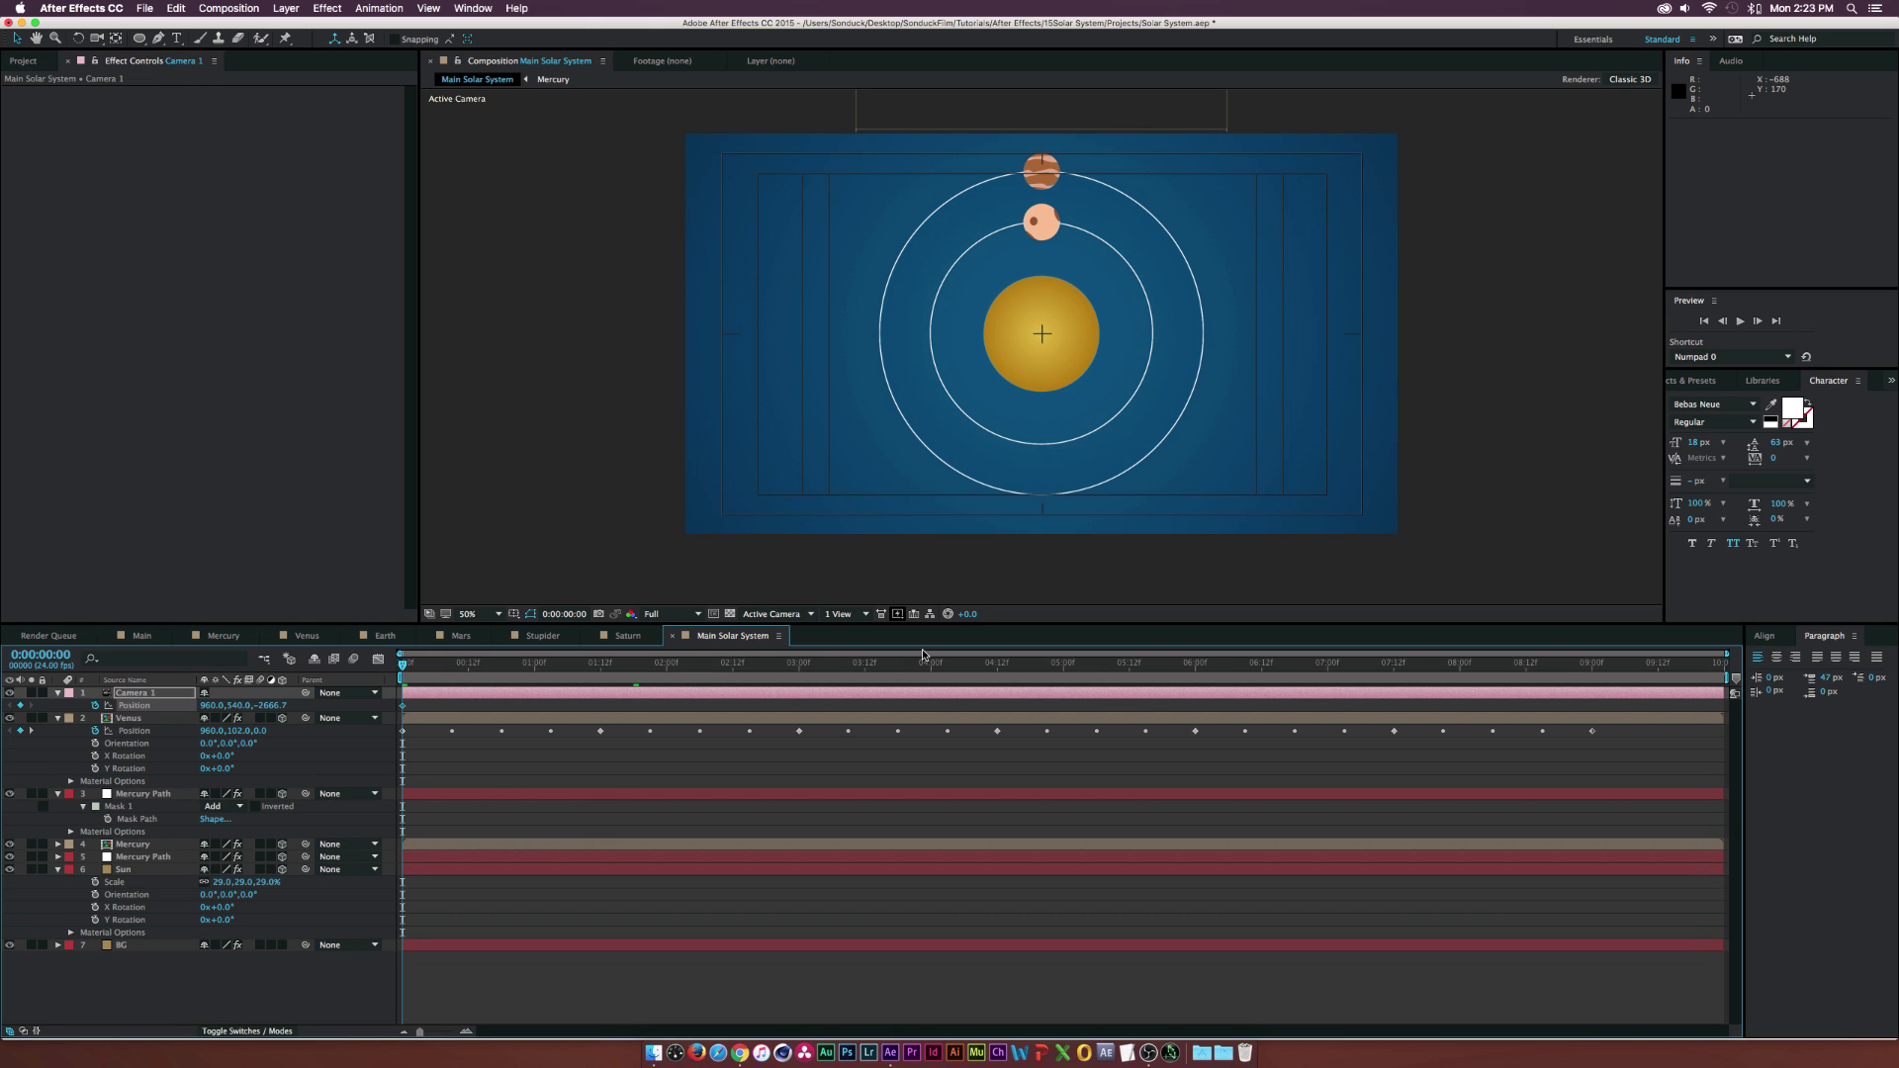
drag(1215, 670, 1460, 677)
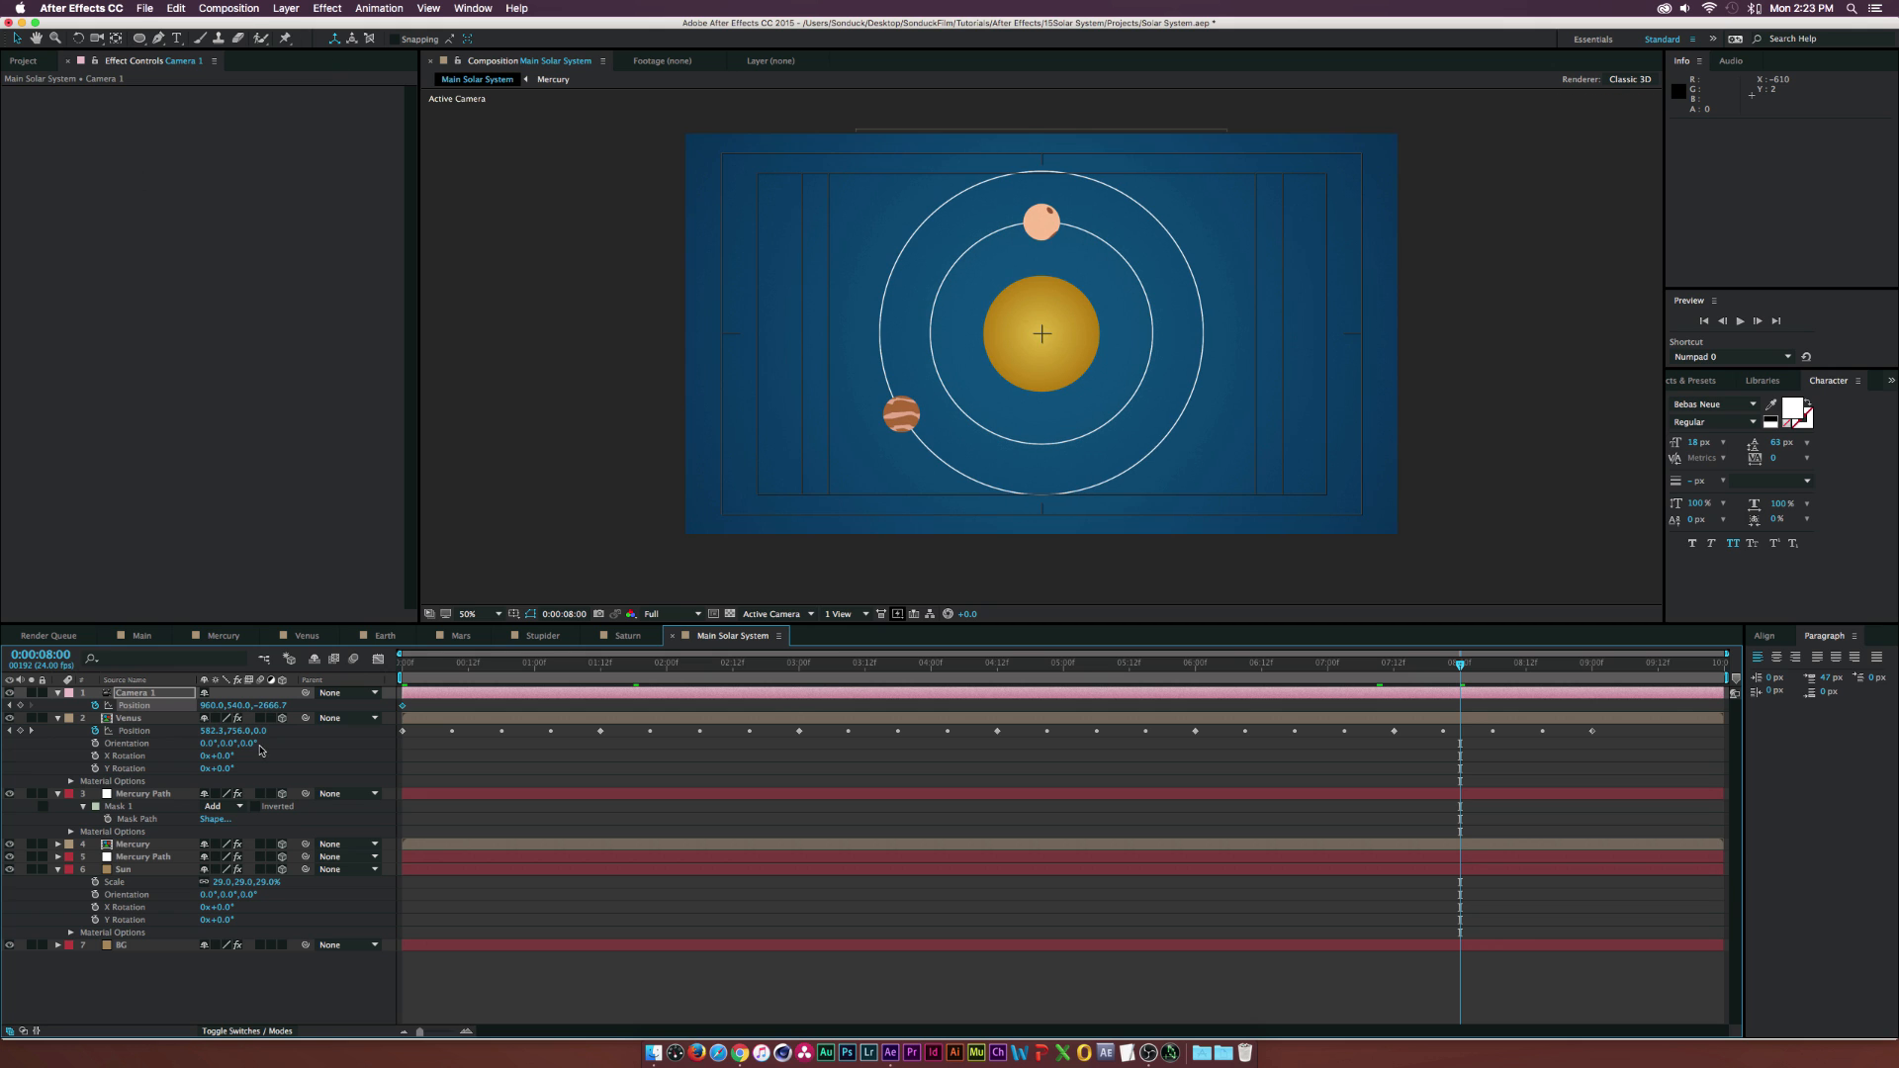
drag(275, 708, 2, 708)
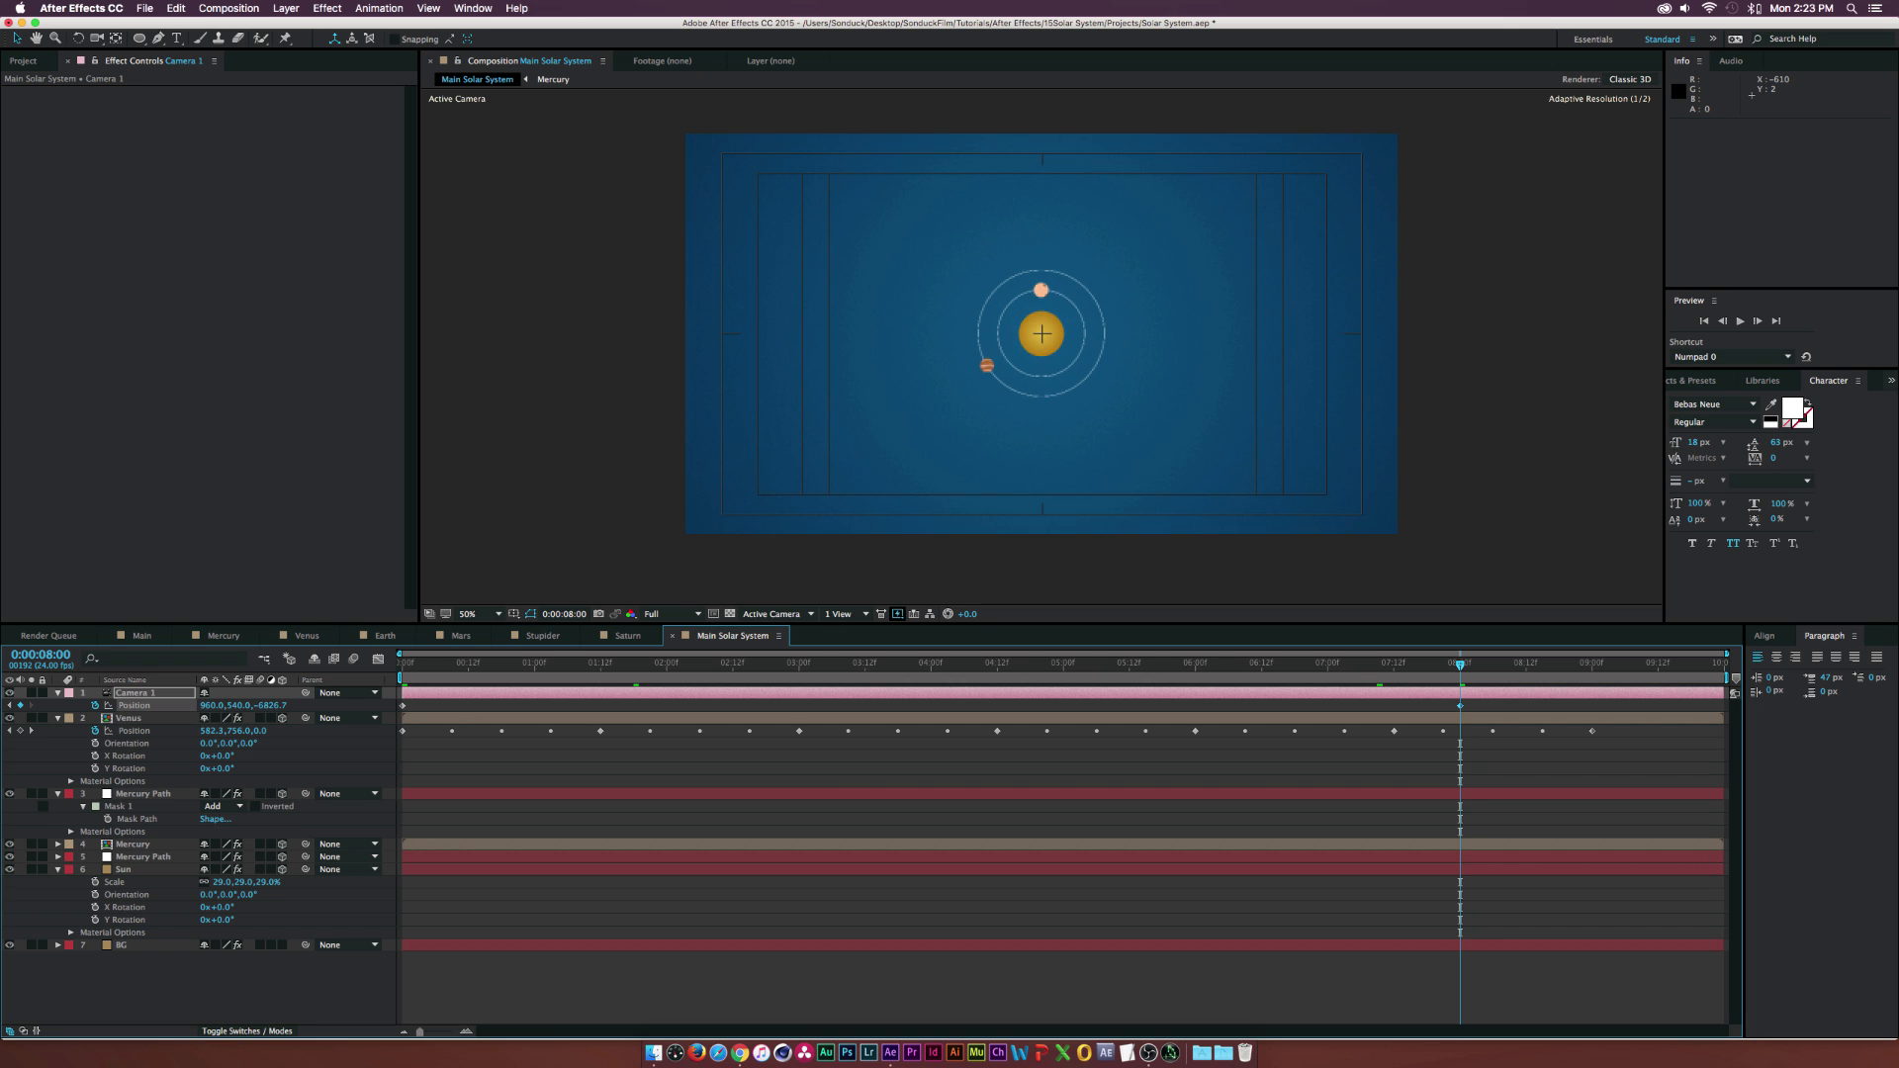
drag(450, 664, 727, 697)
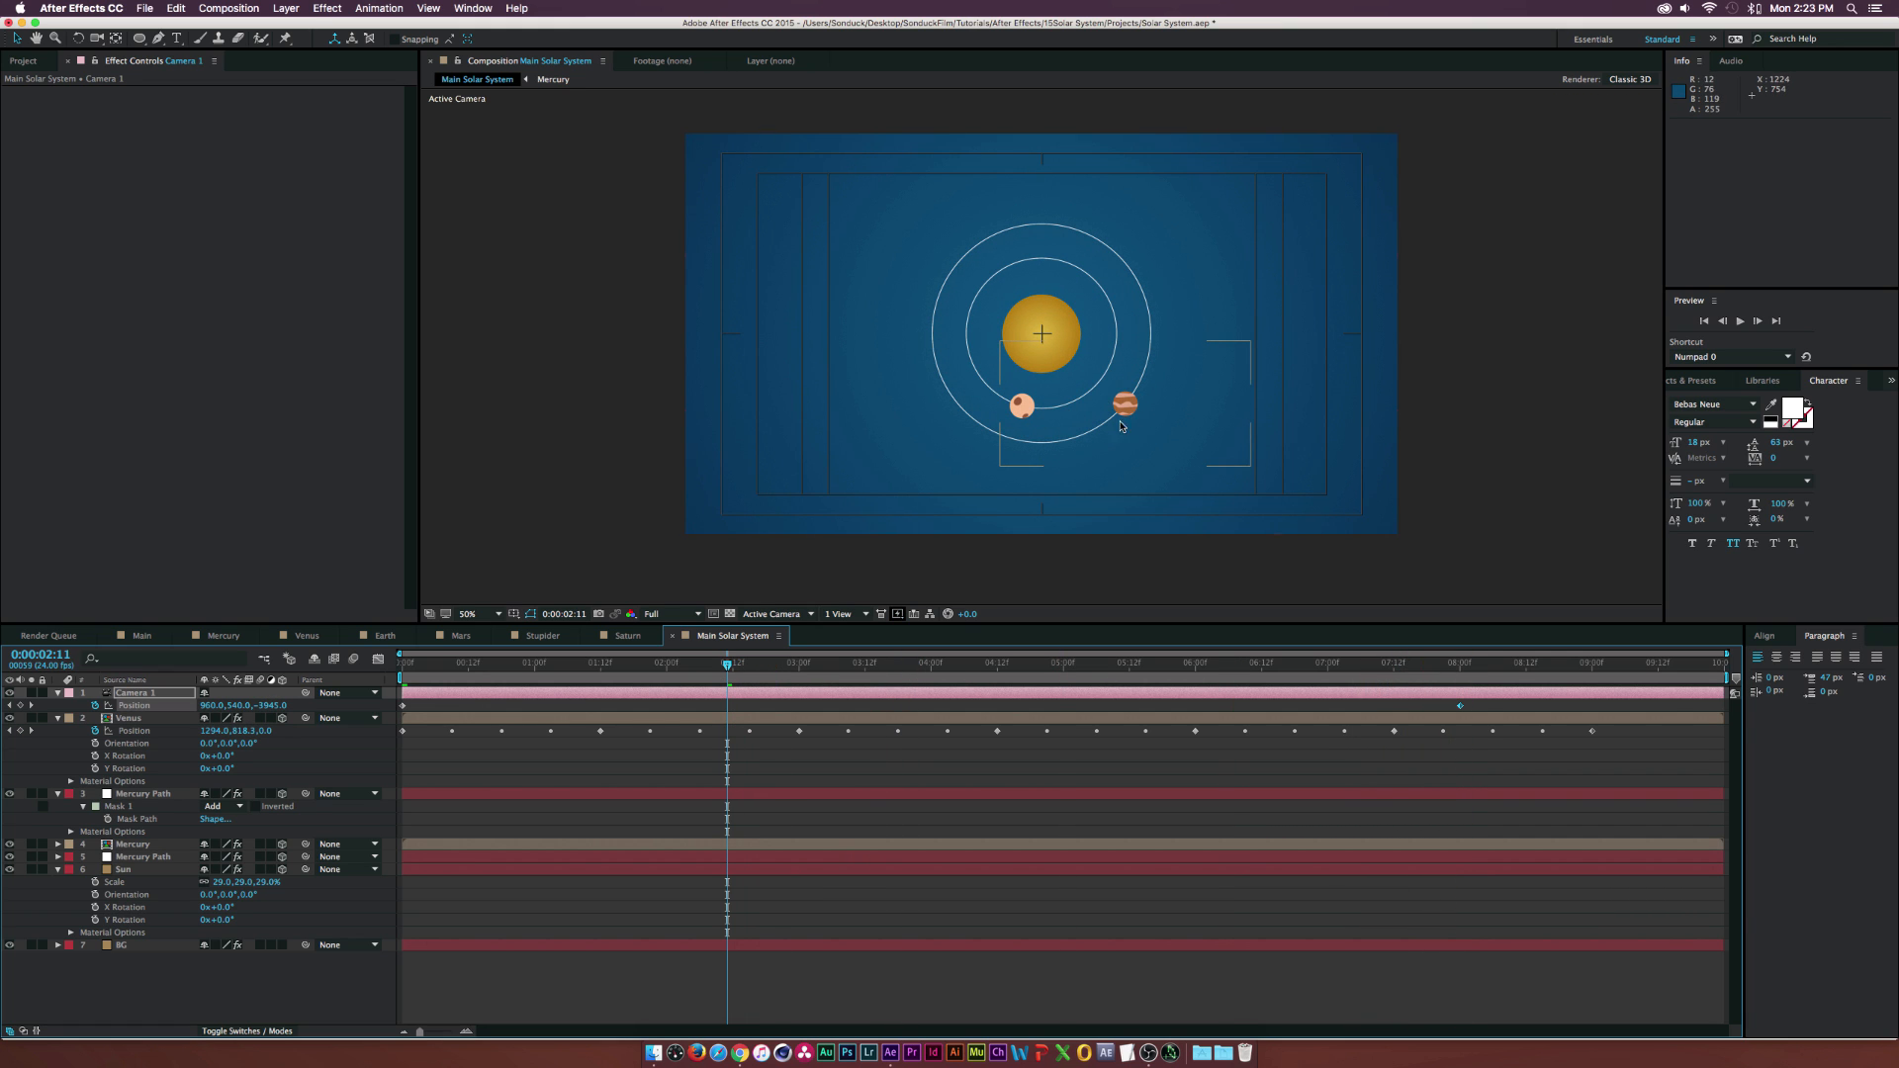
- Enlarge the Venus sphere by setting its CC Sphere Radius to 66 and preview it along its orbit
click(130, 720)
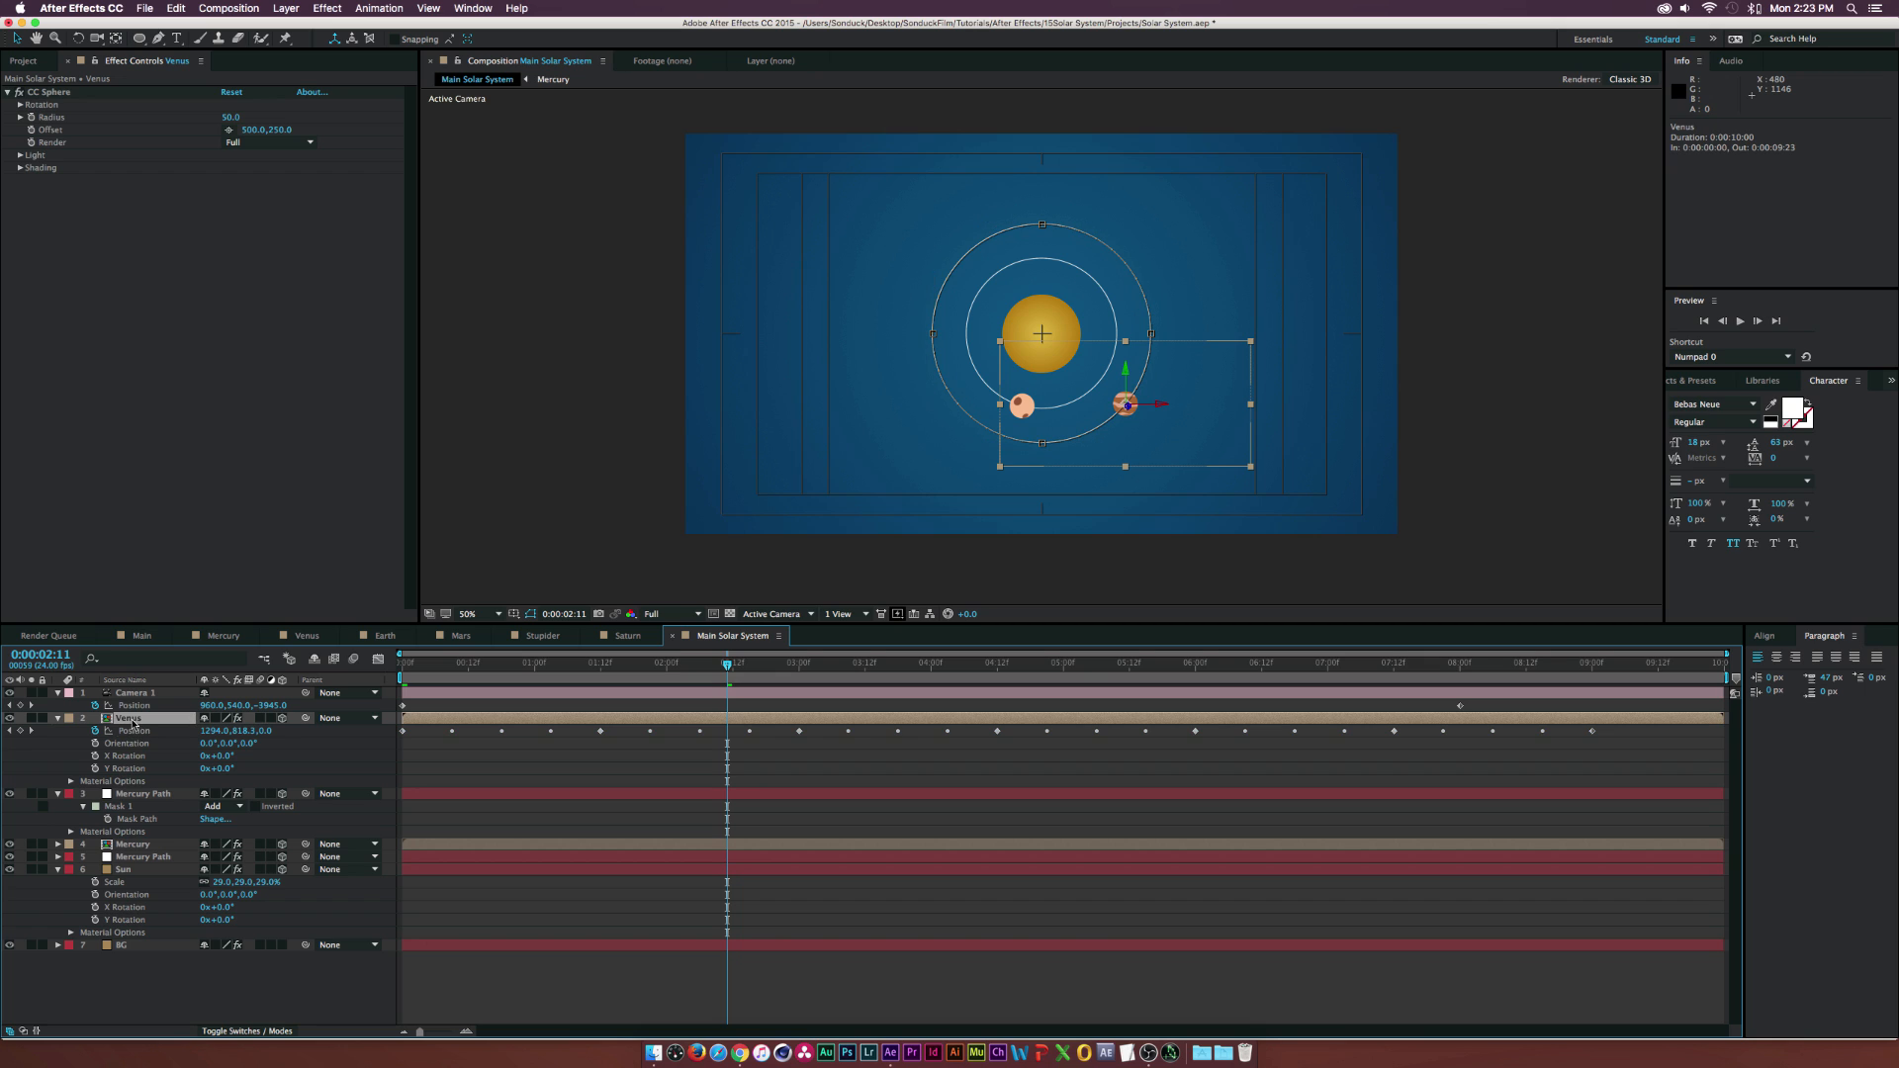
click(56, 93)
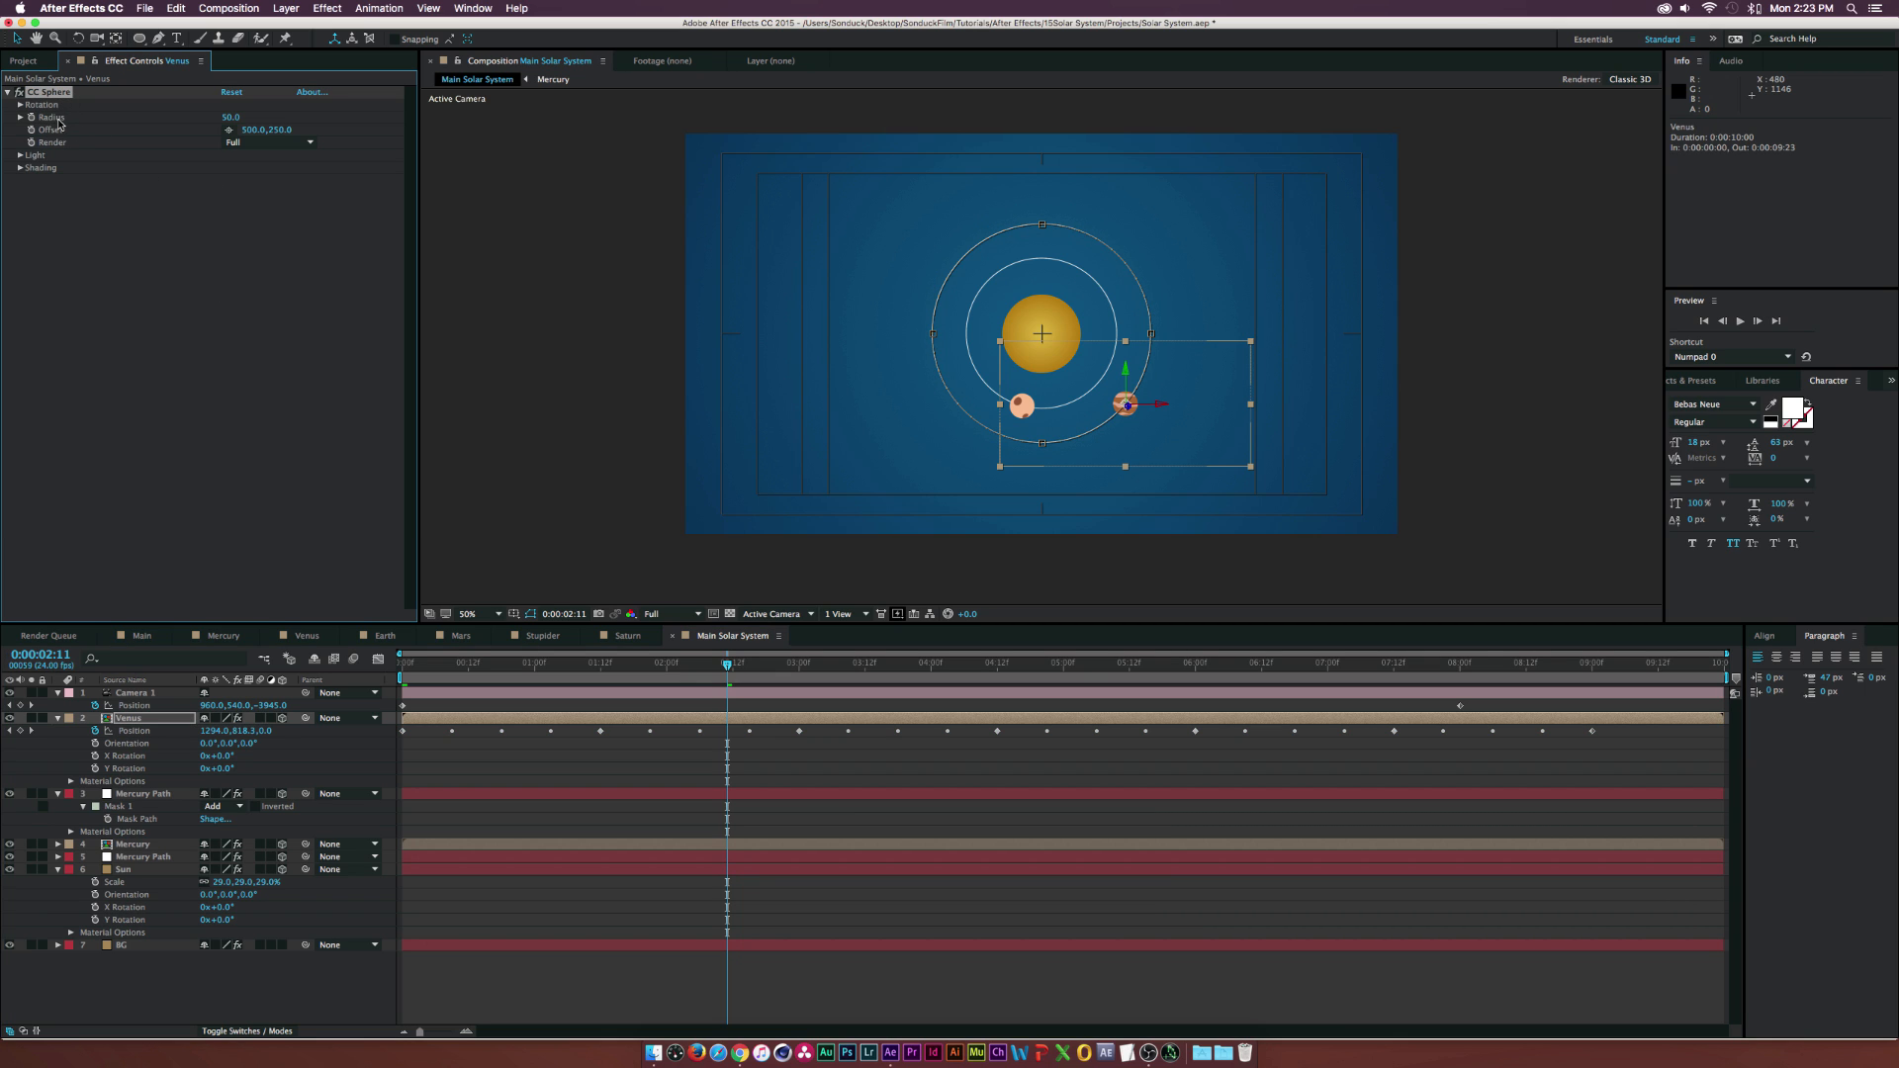
drag(230, 116, 244, 115)
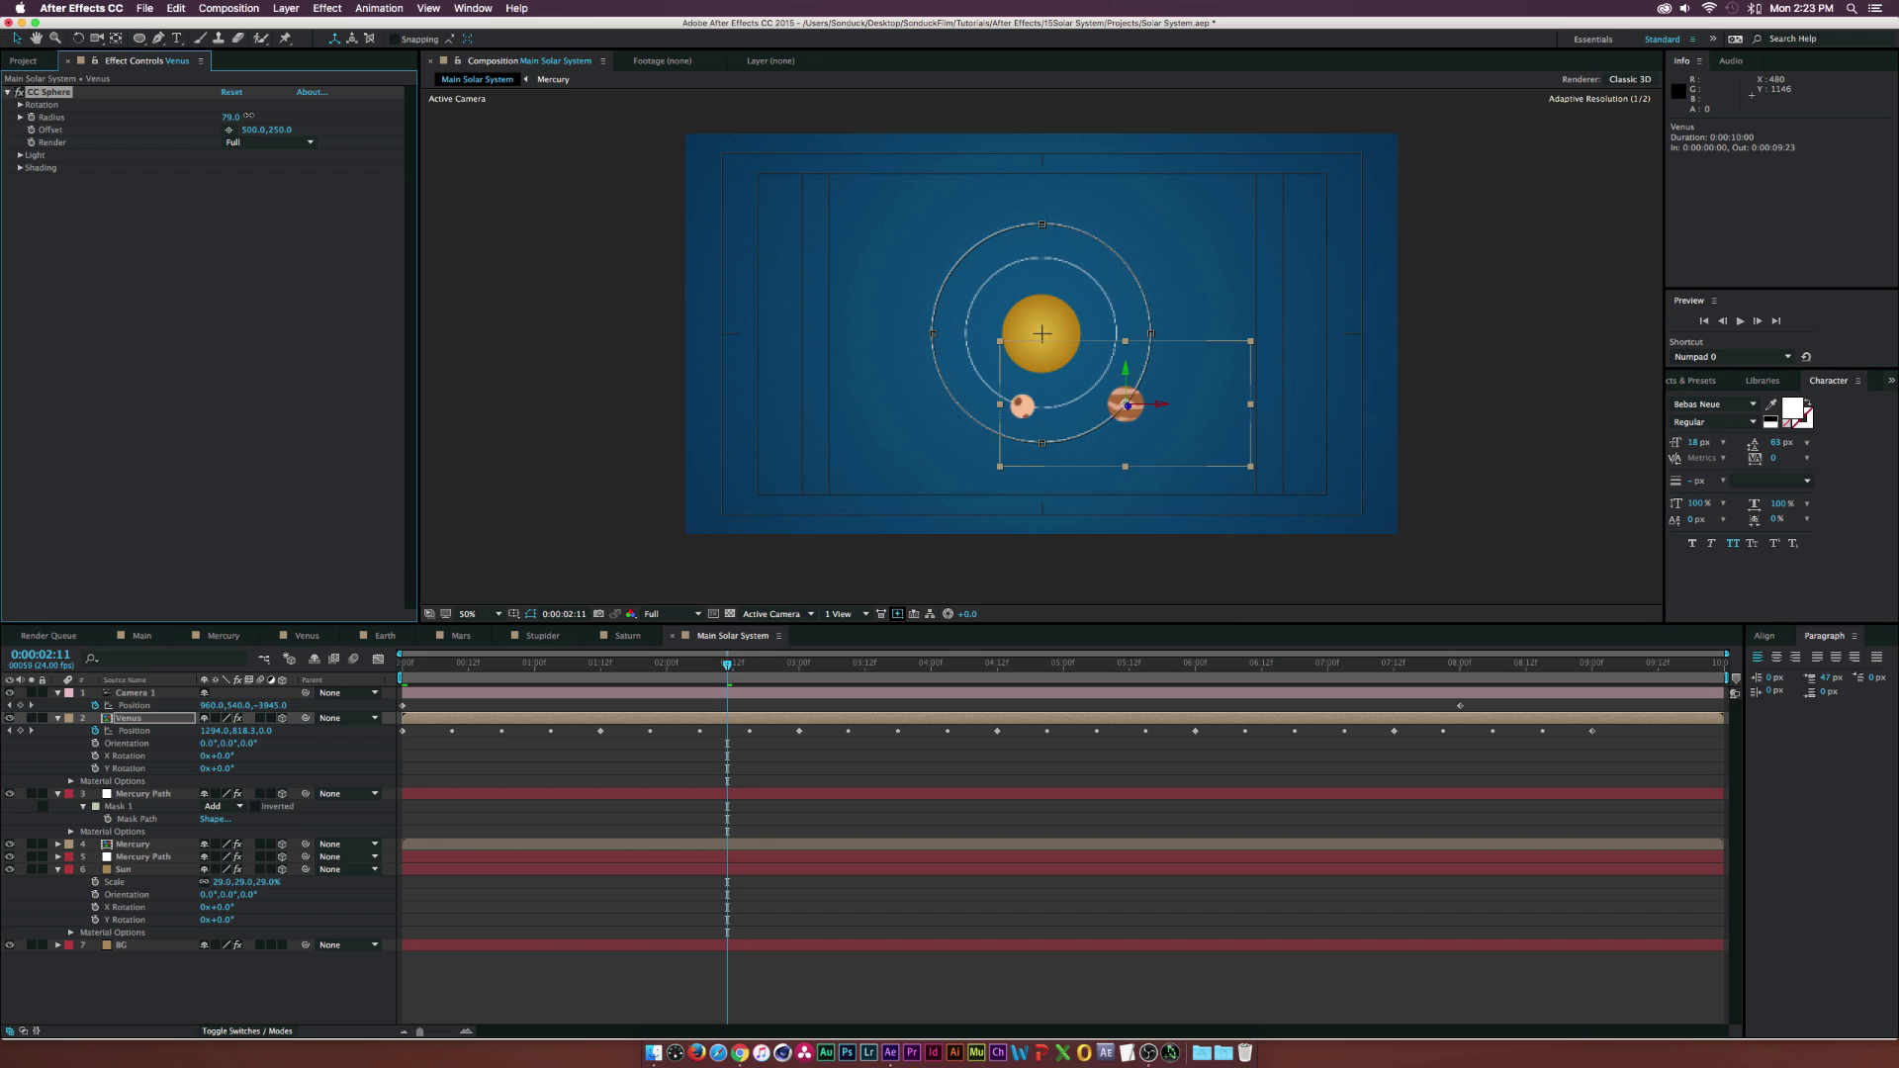
drag(756, 673, 886, 672)
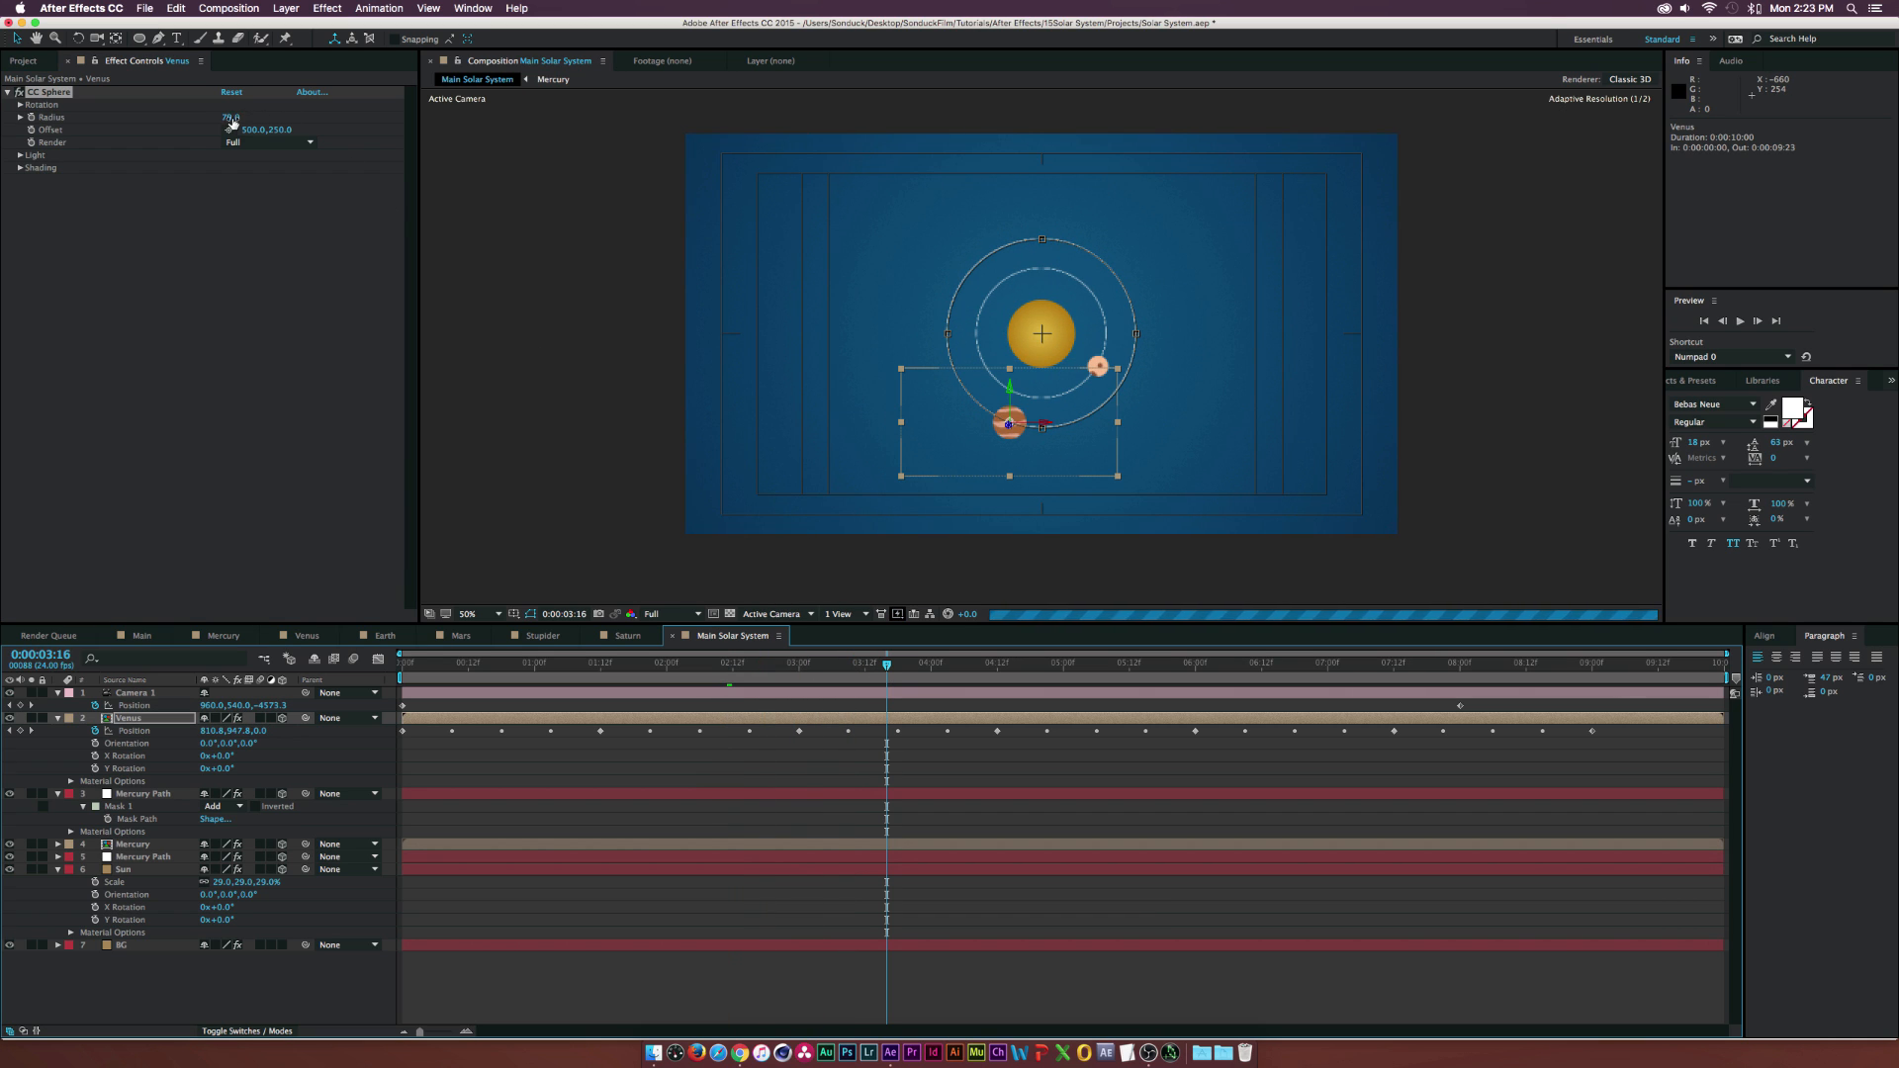
drag(234, 122, 225, 118)
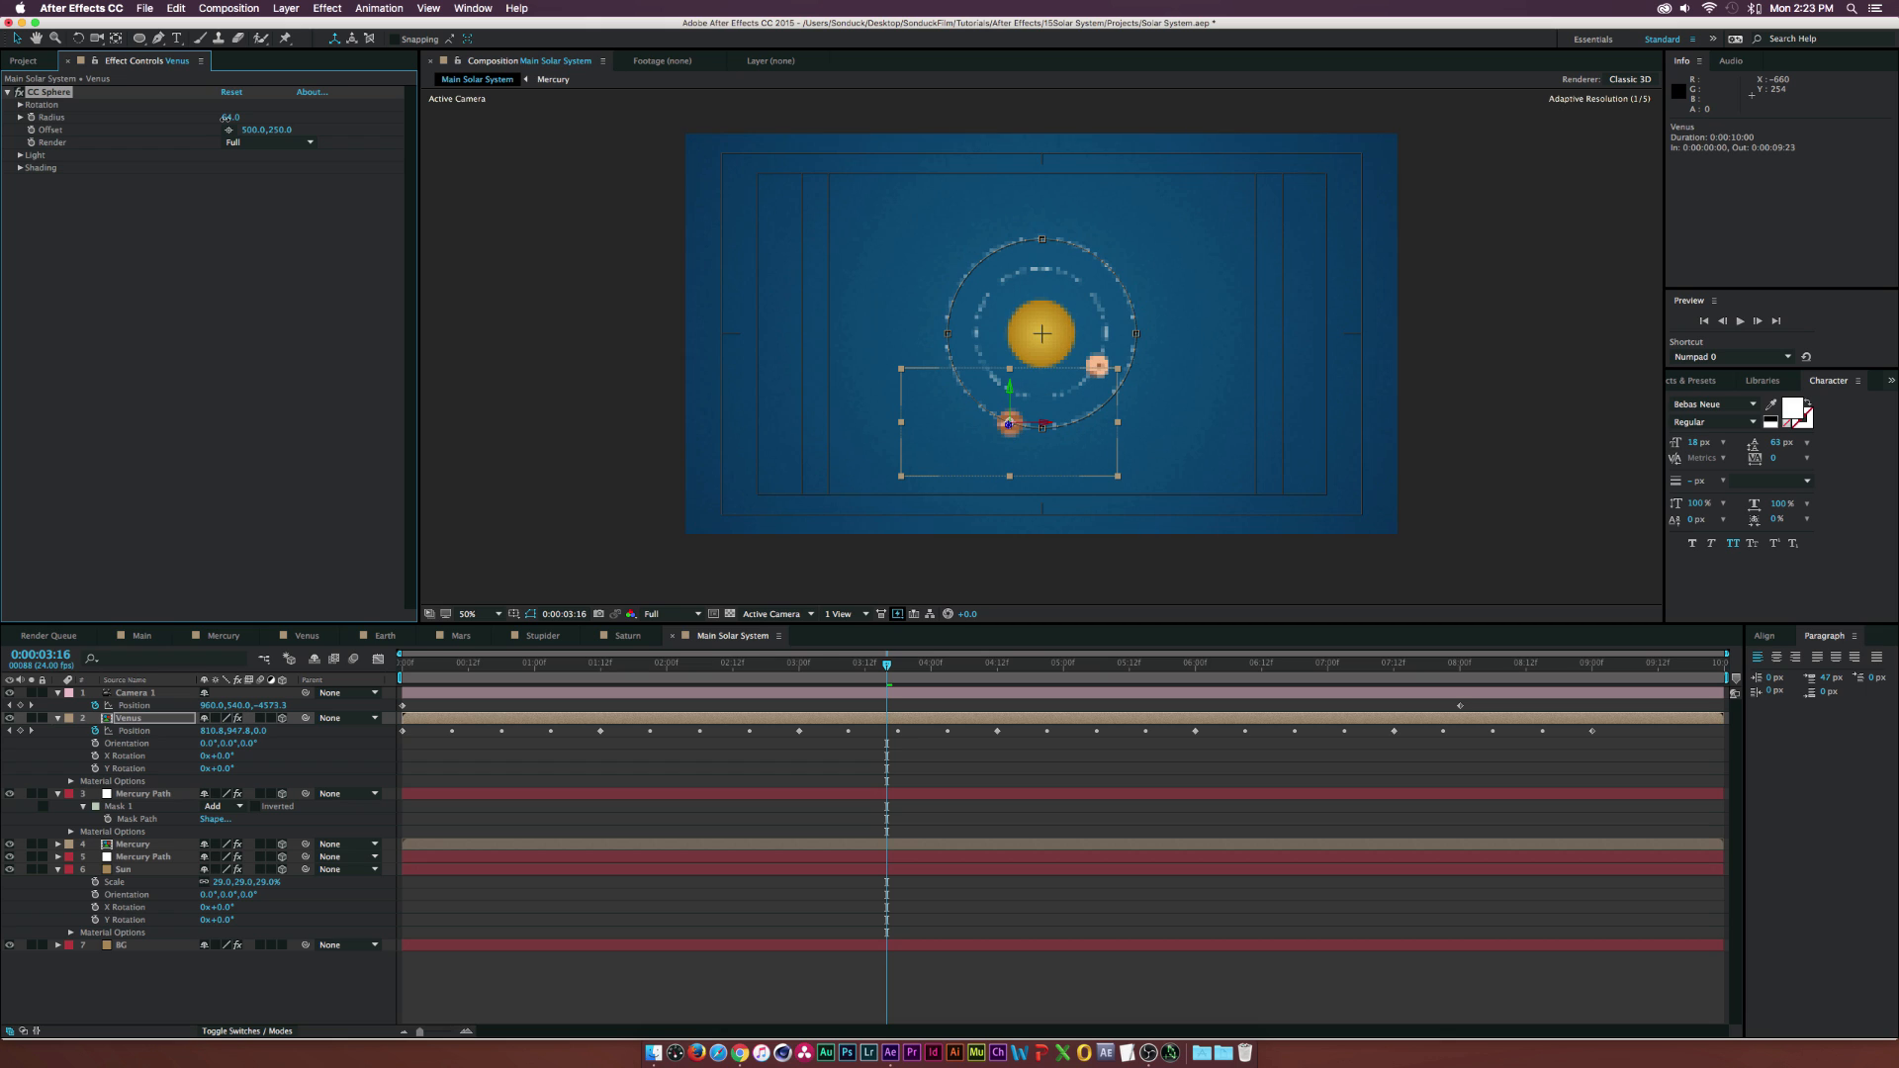
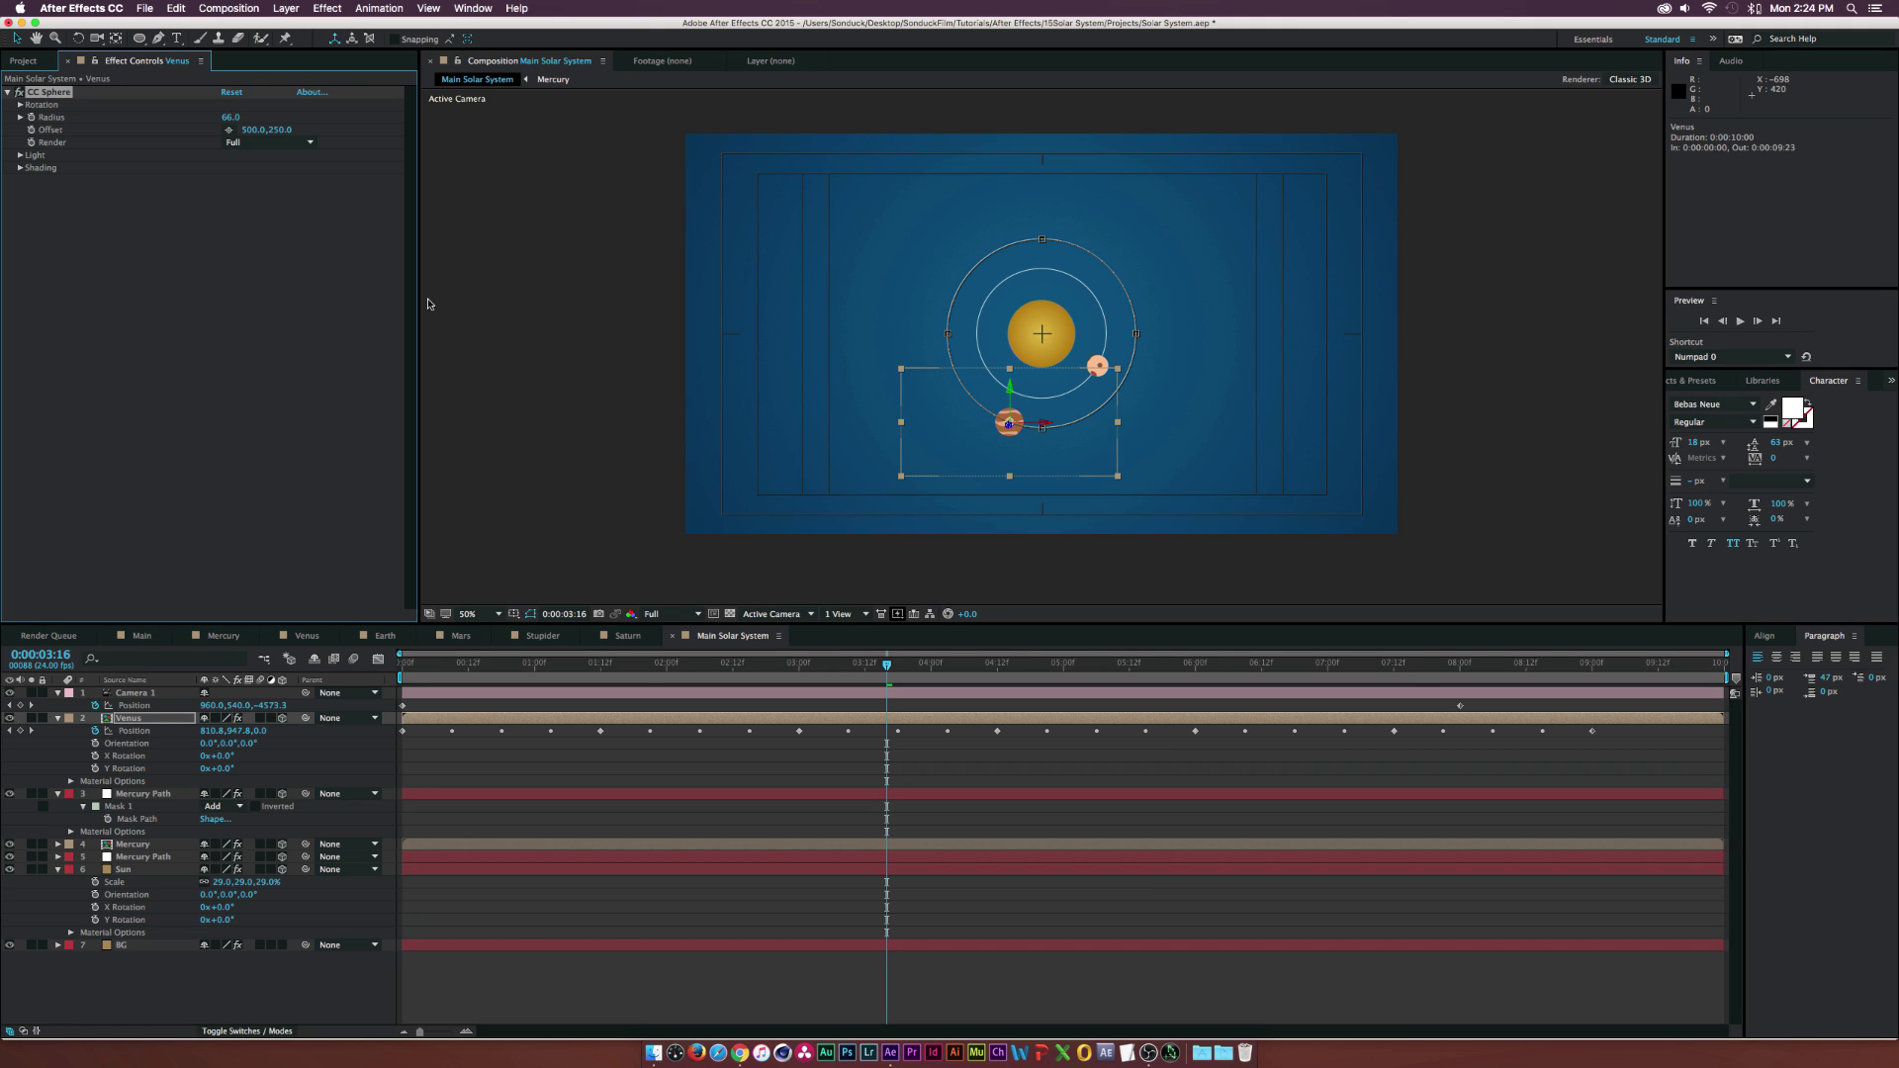
click(359, 976)
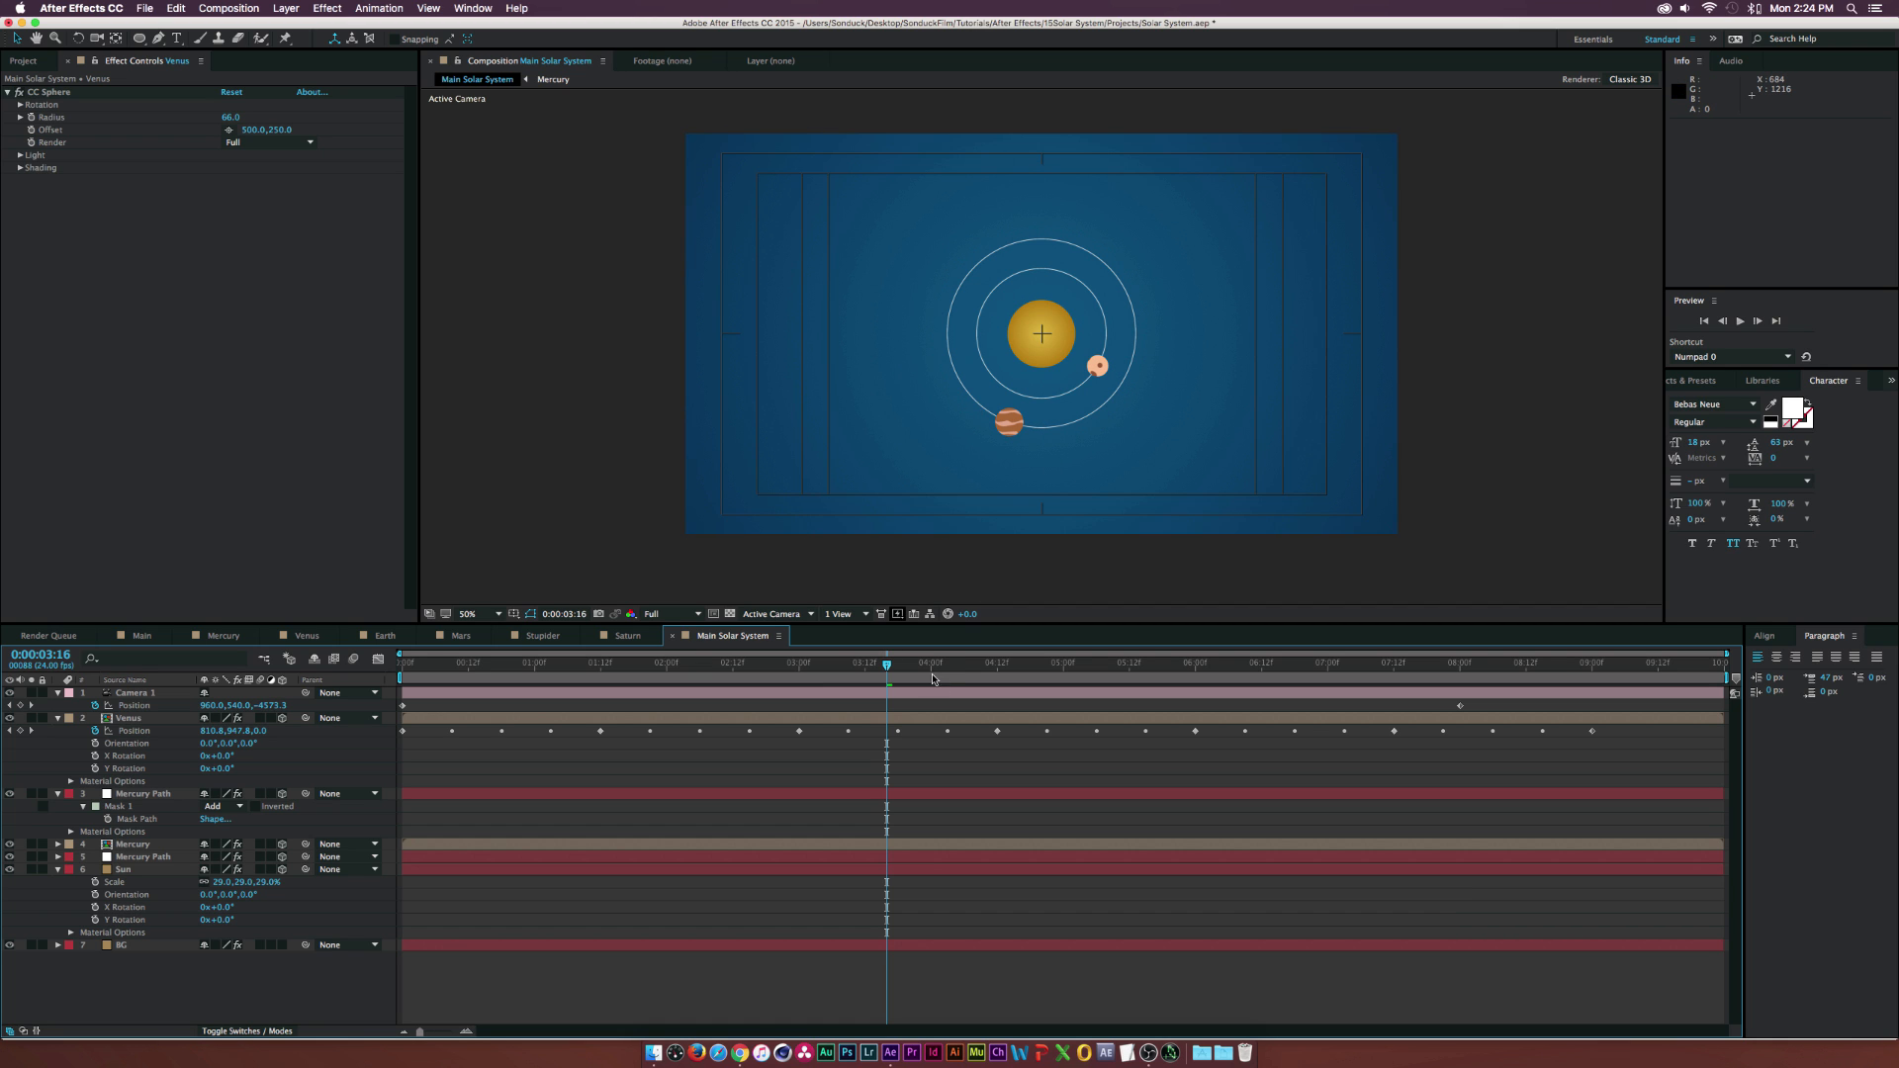
drag(922, 669, 803, 675)
- Add the Earth composition beneath Camera 1 and copy Venus's CC Sphere effect onto it
click(28, 61)
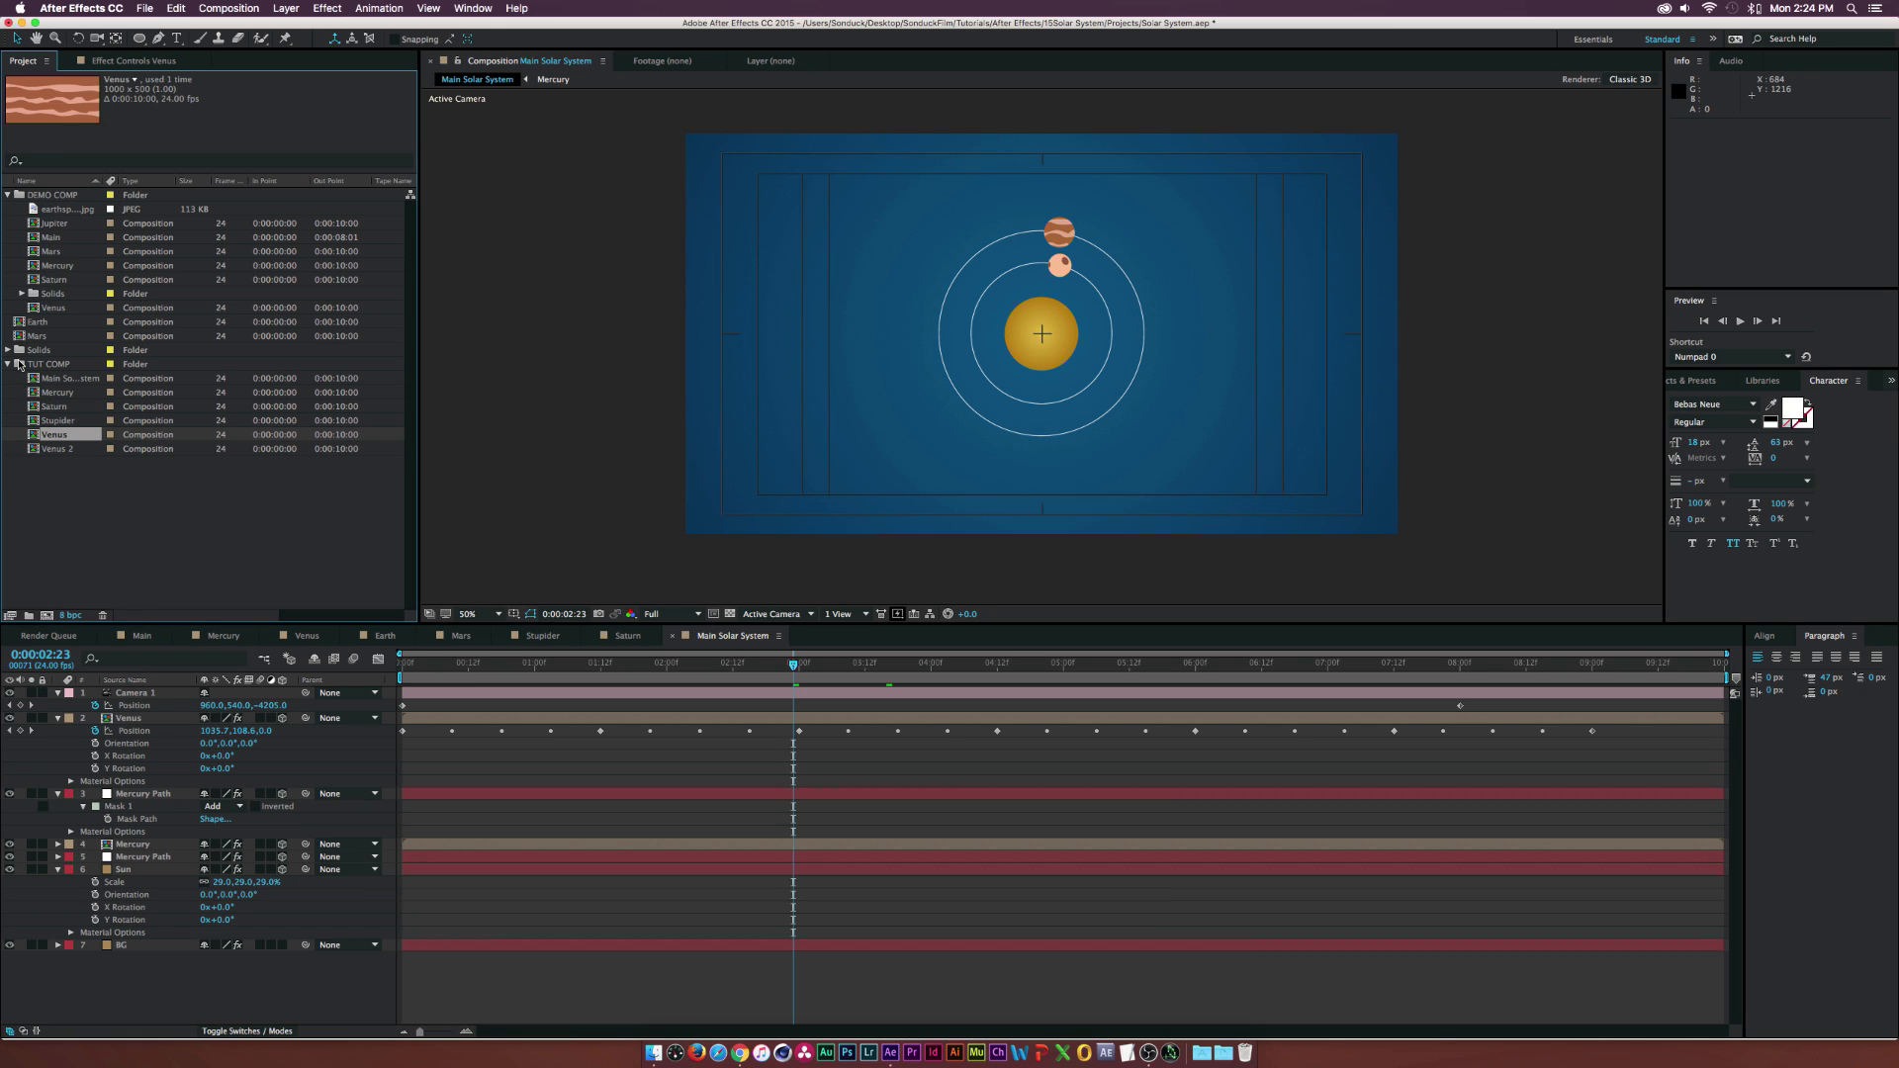
drag(20, 323, 147, 706)
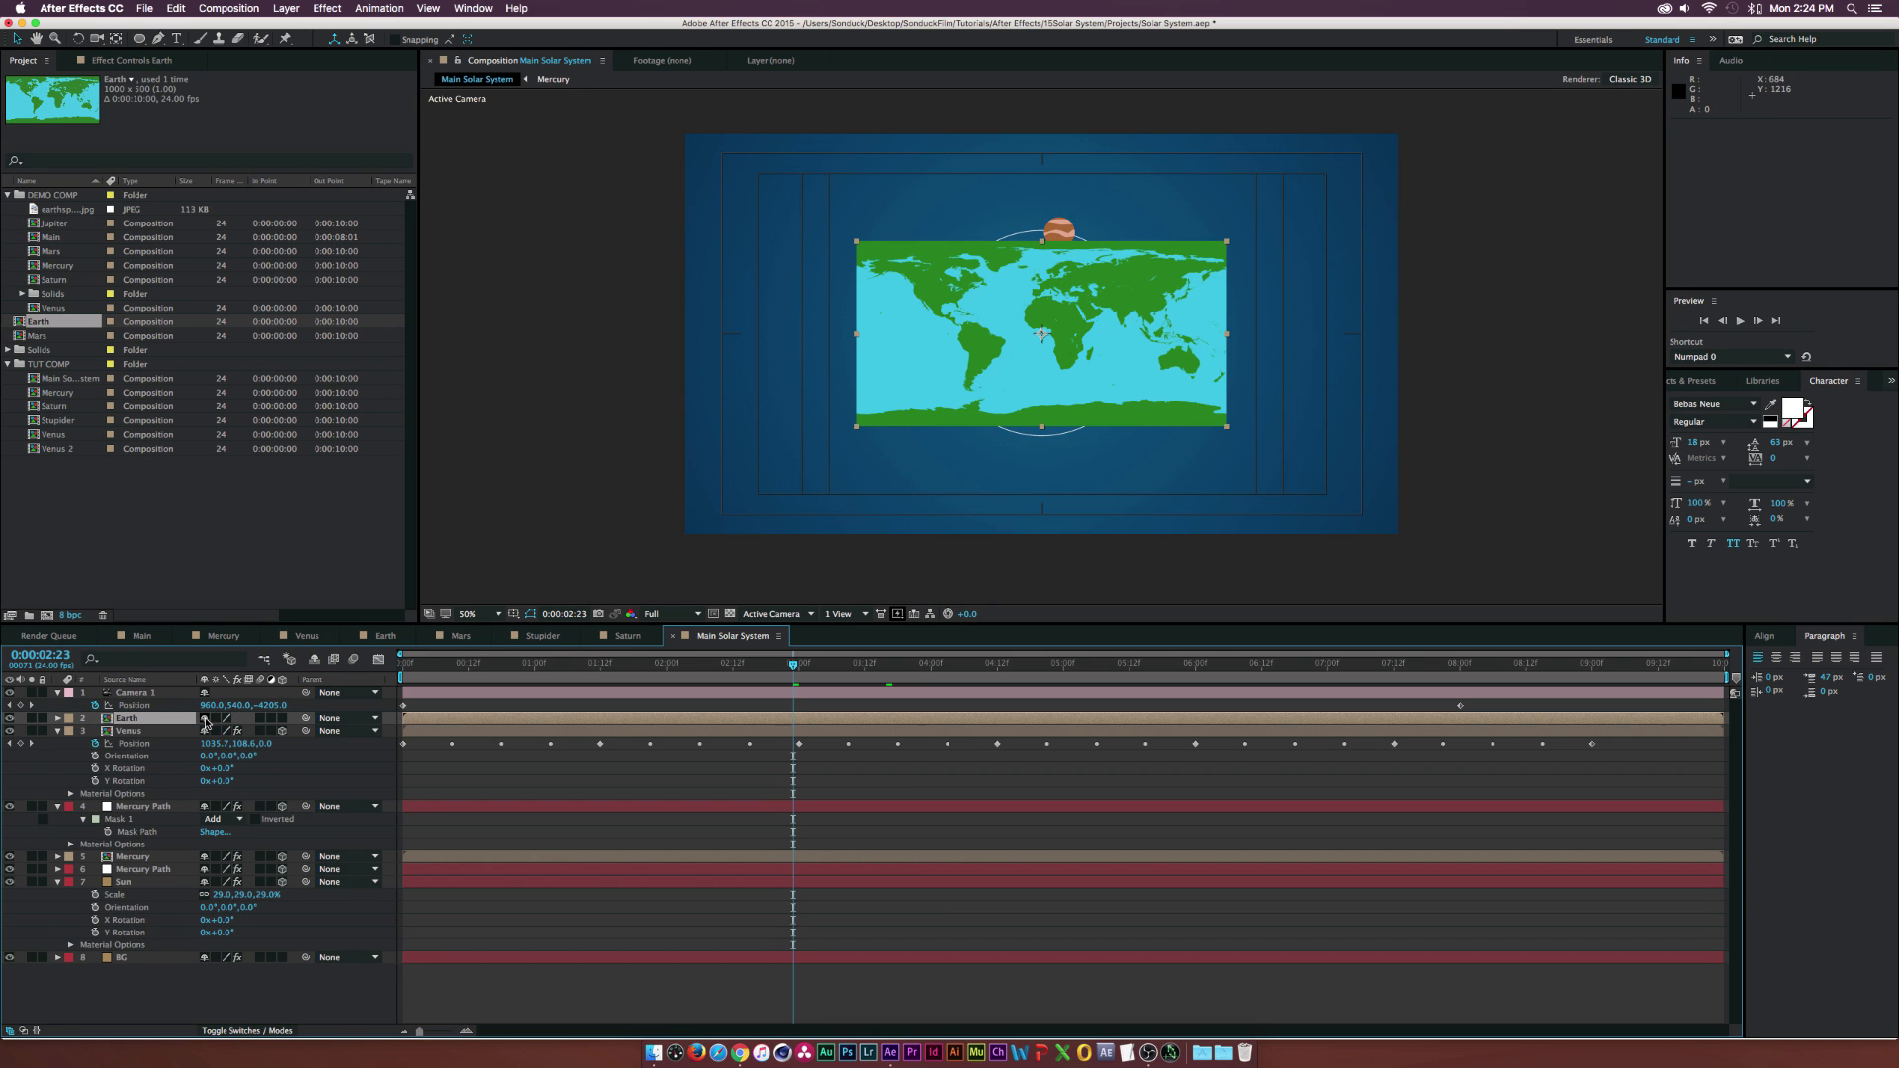
click(144, 732)
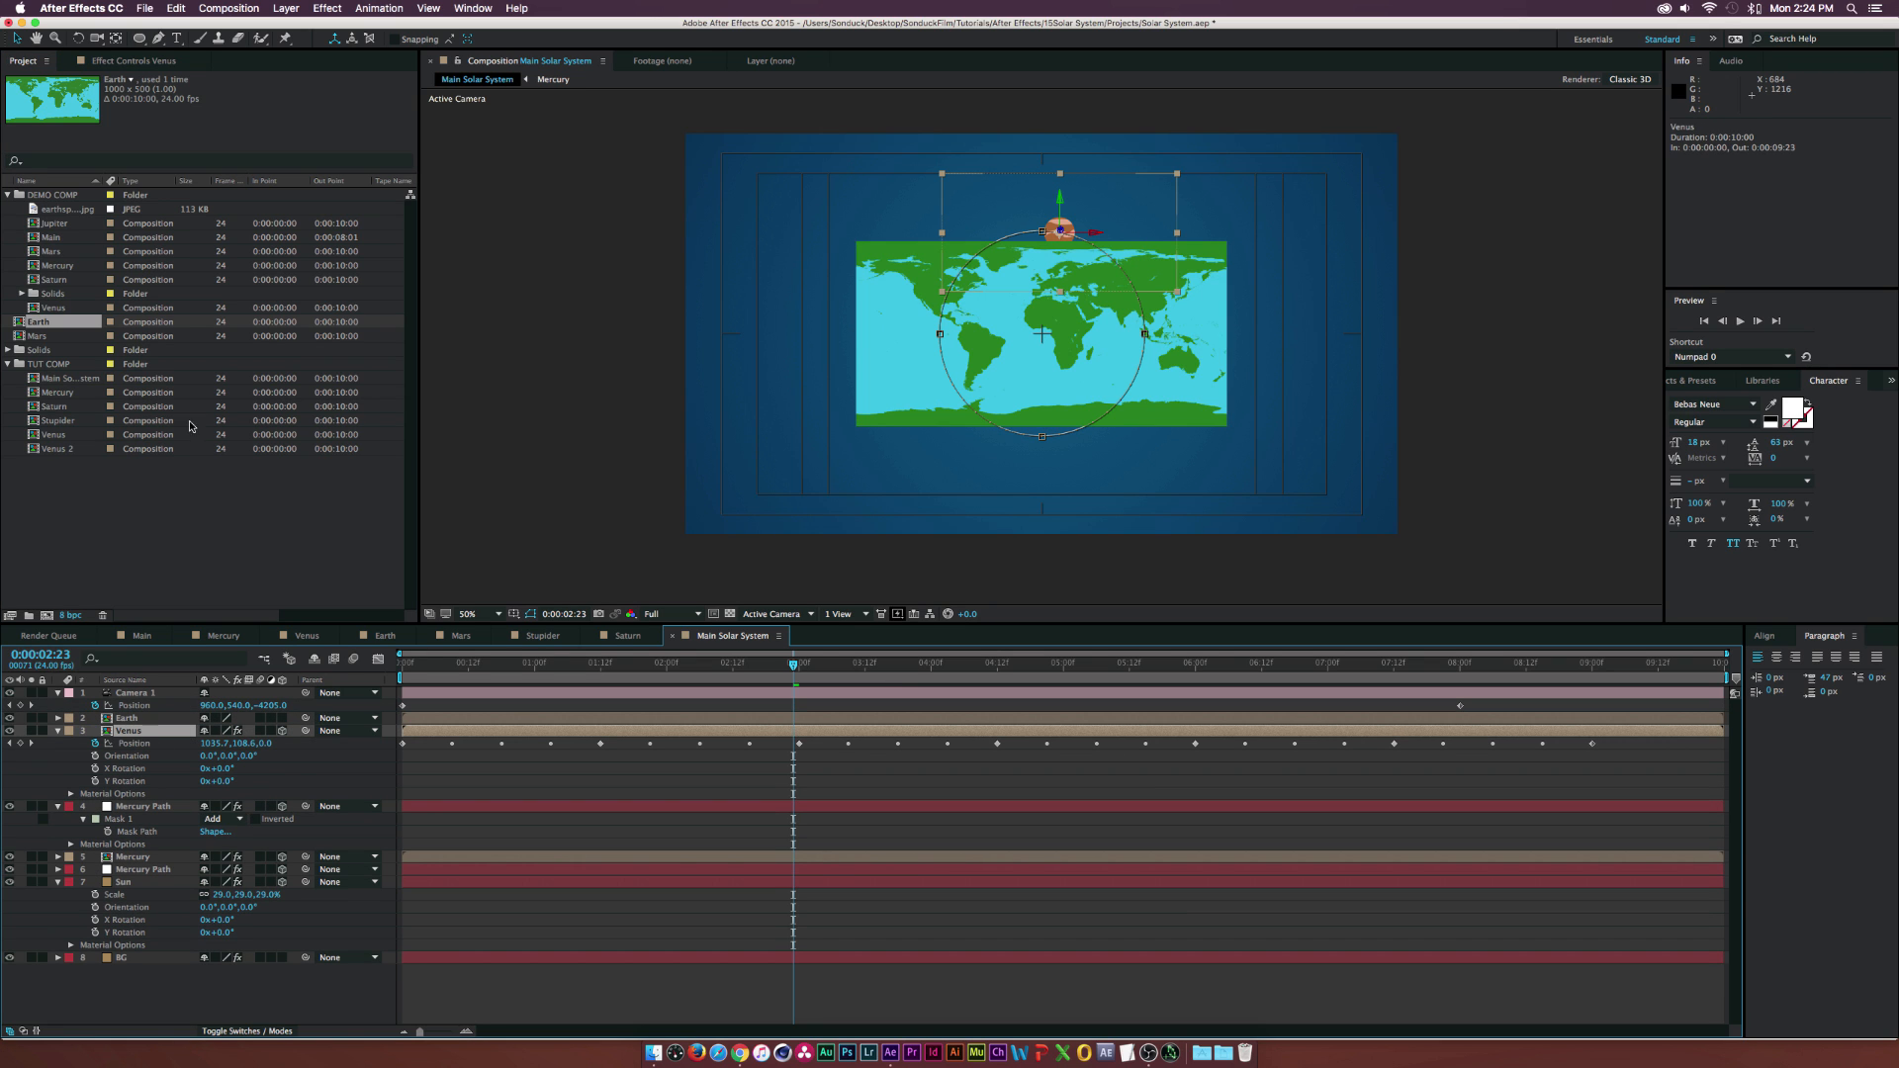
click(129, 60)
click(127, 719)
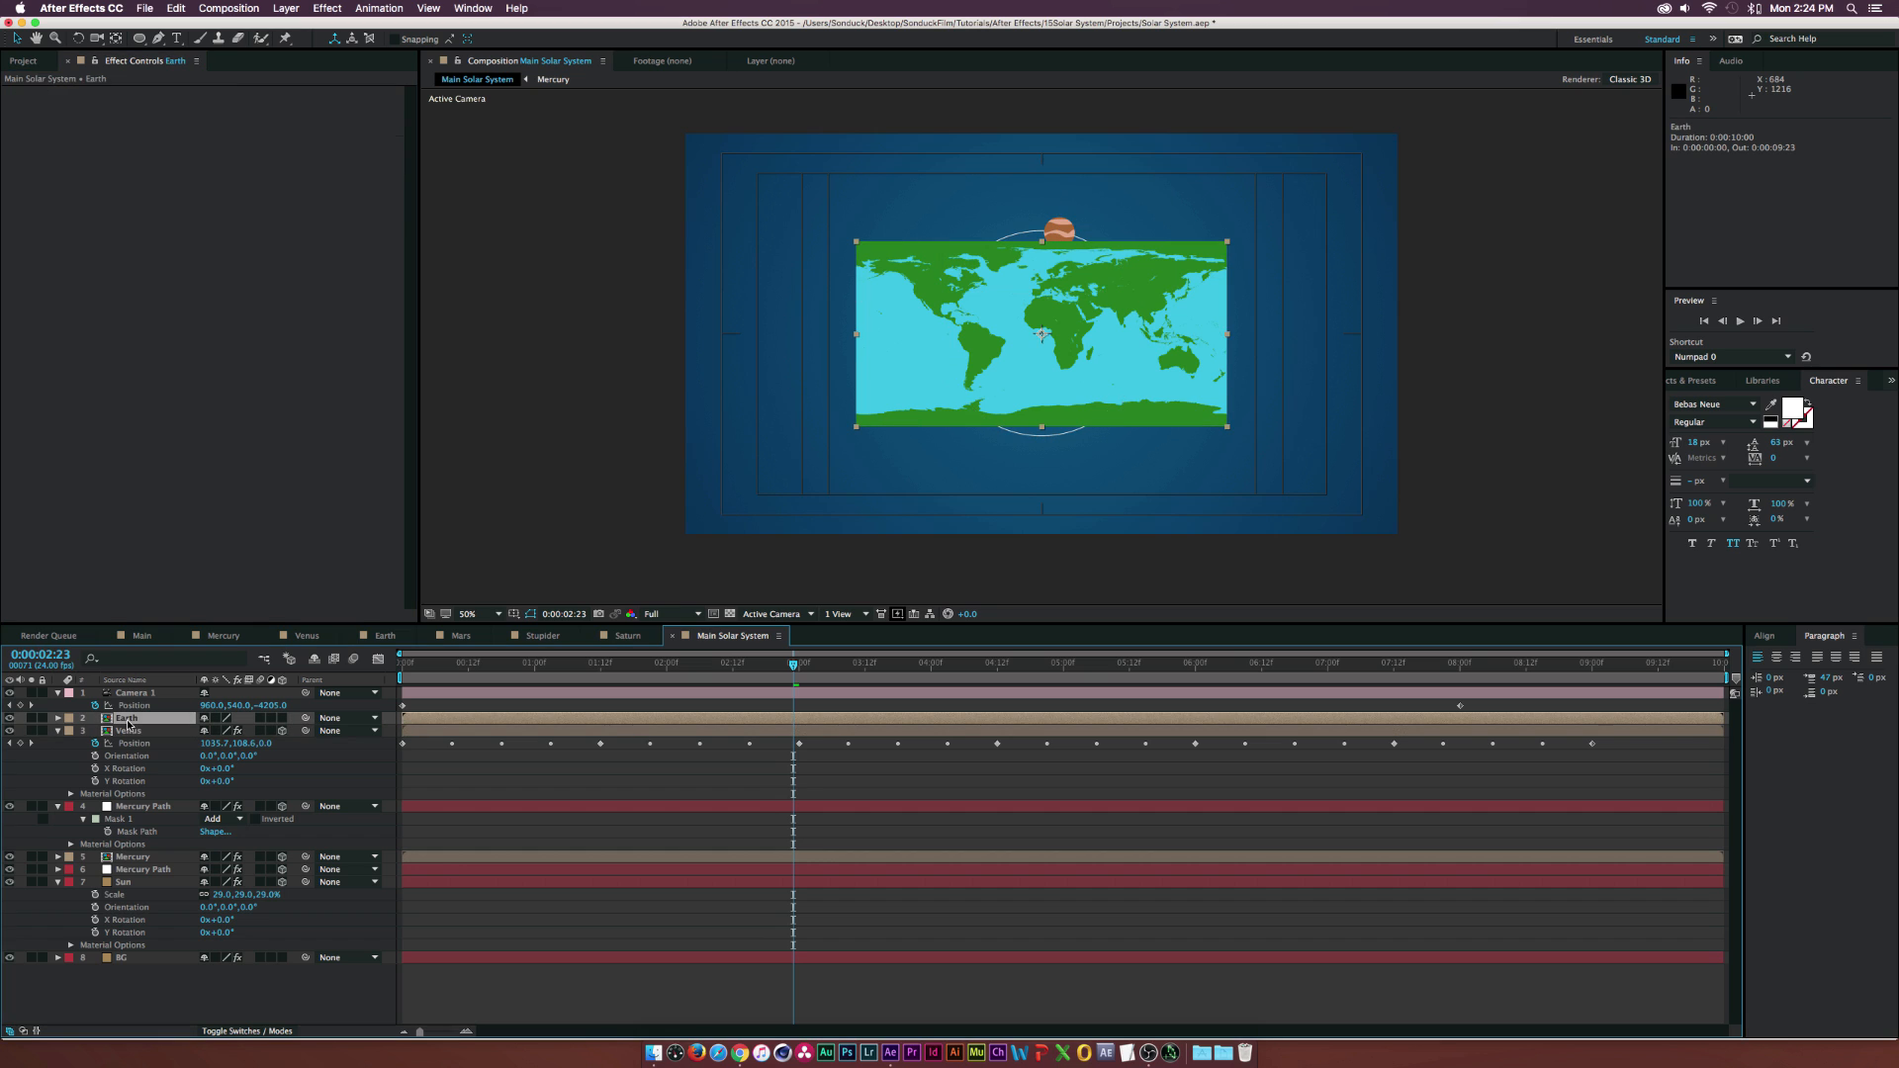
key(super+v)
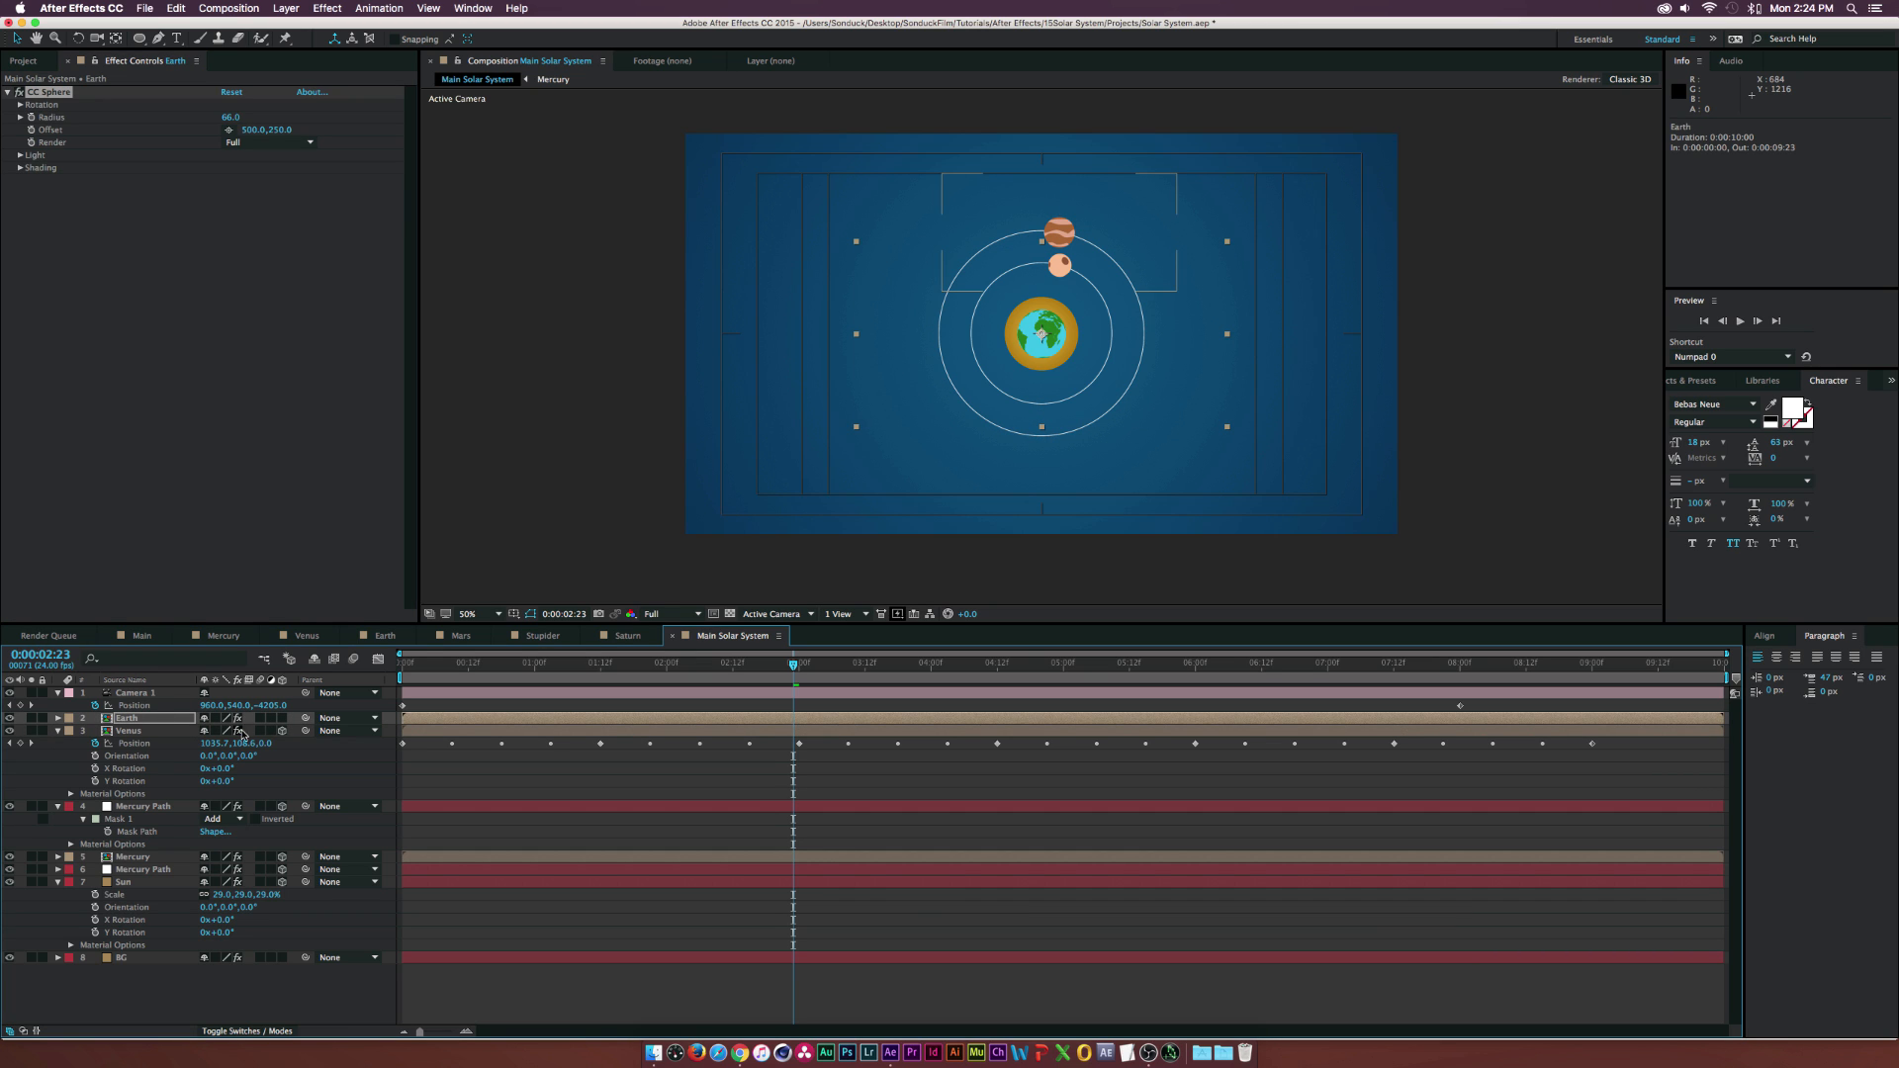
- Duplicate the Mercury Path layer below Venus, place the copy between Earth and Venus, and rename the original VenusPath
click(127, 808)
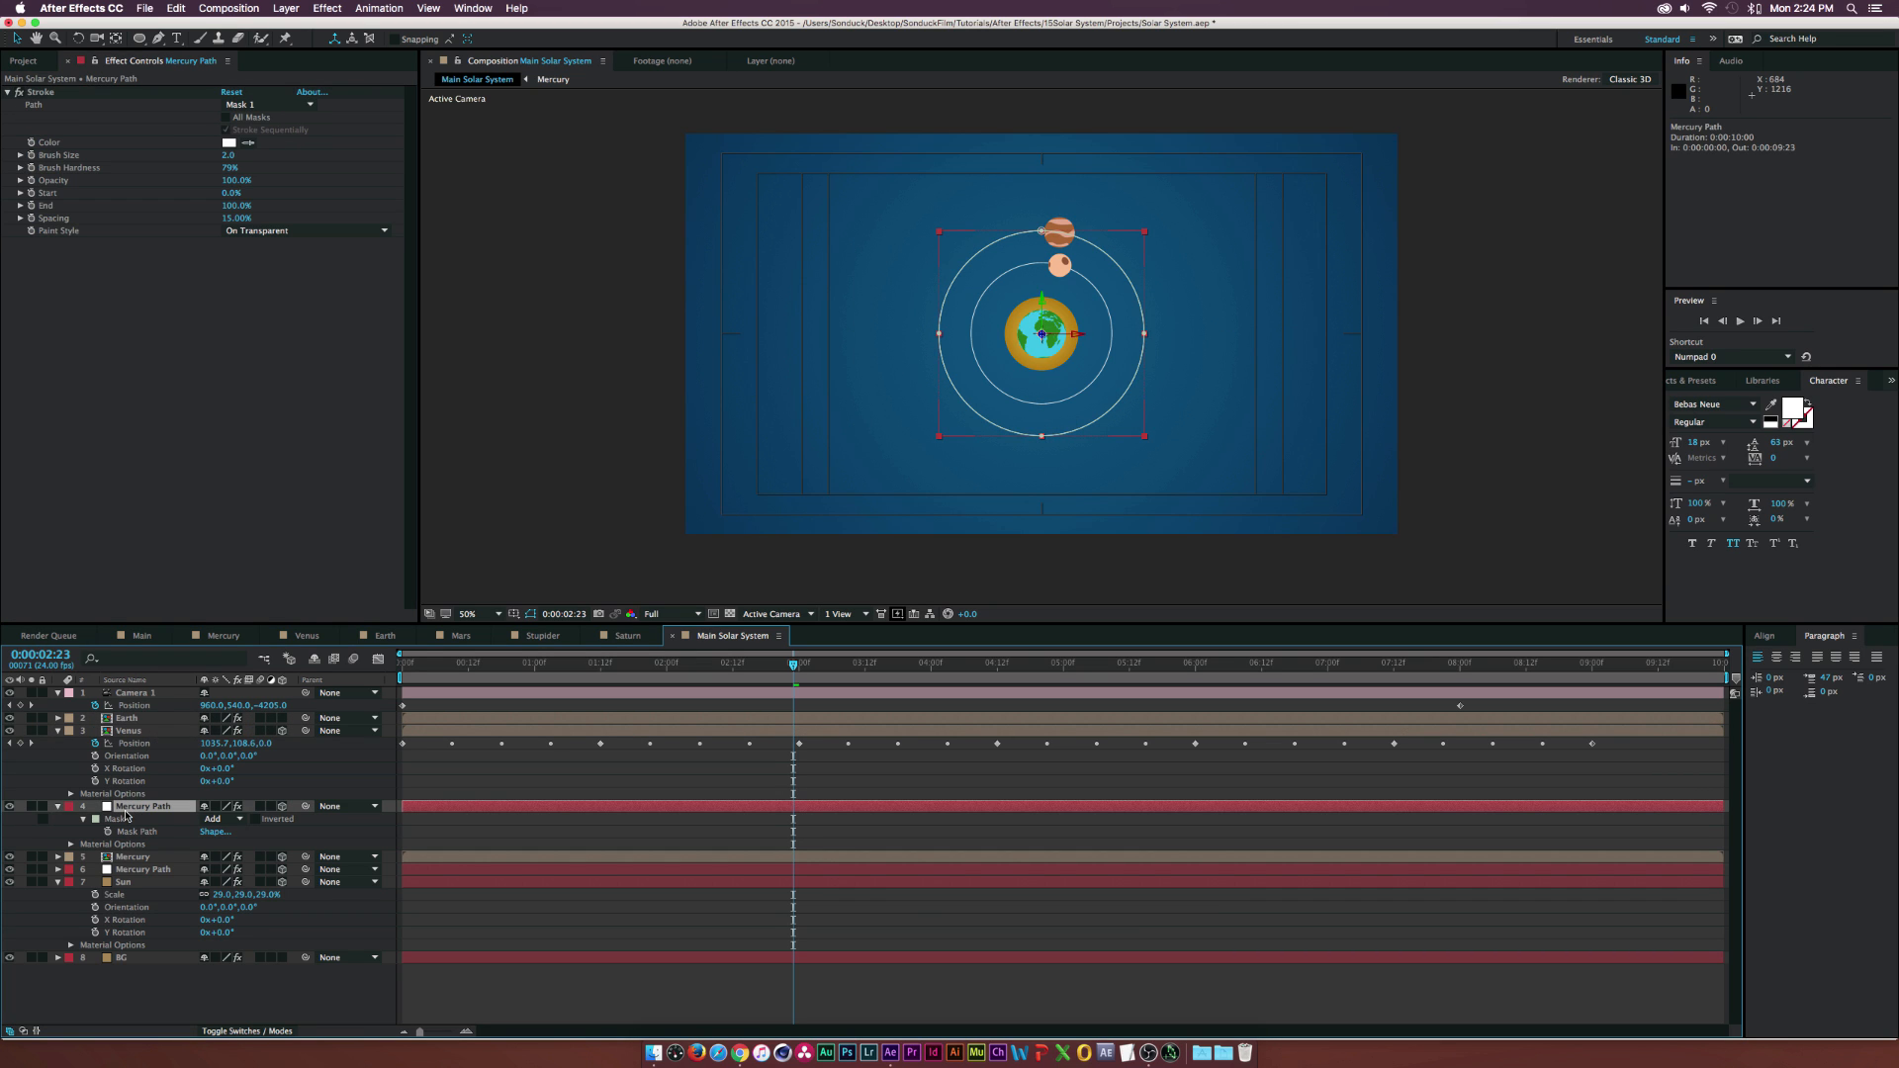
drag(136, 812, 141, 730)
click(131, 819)
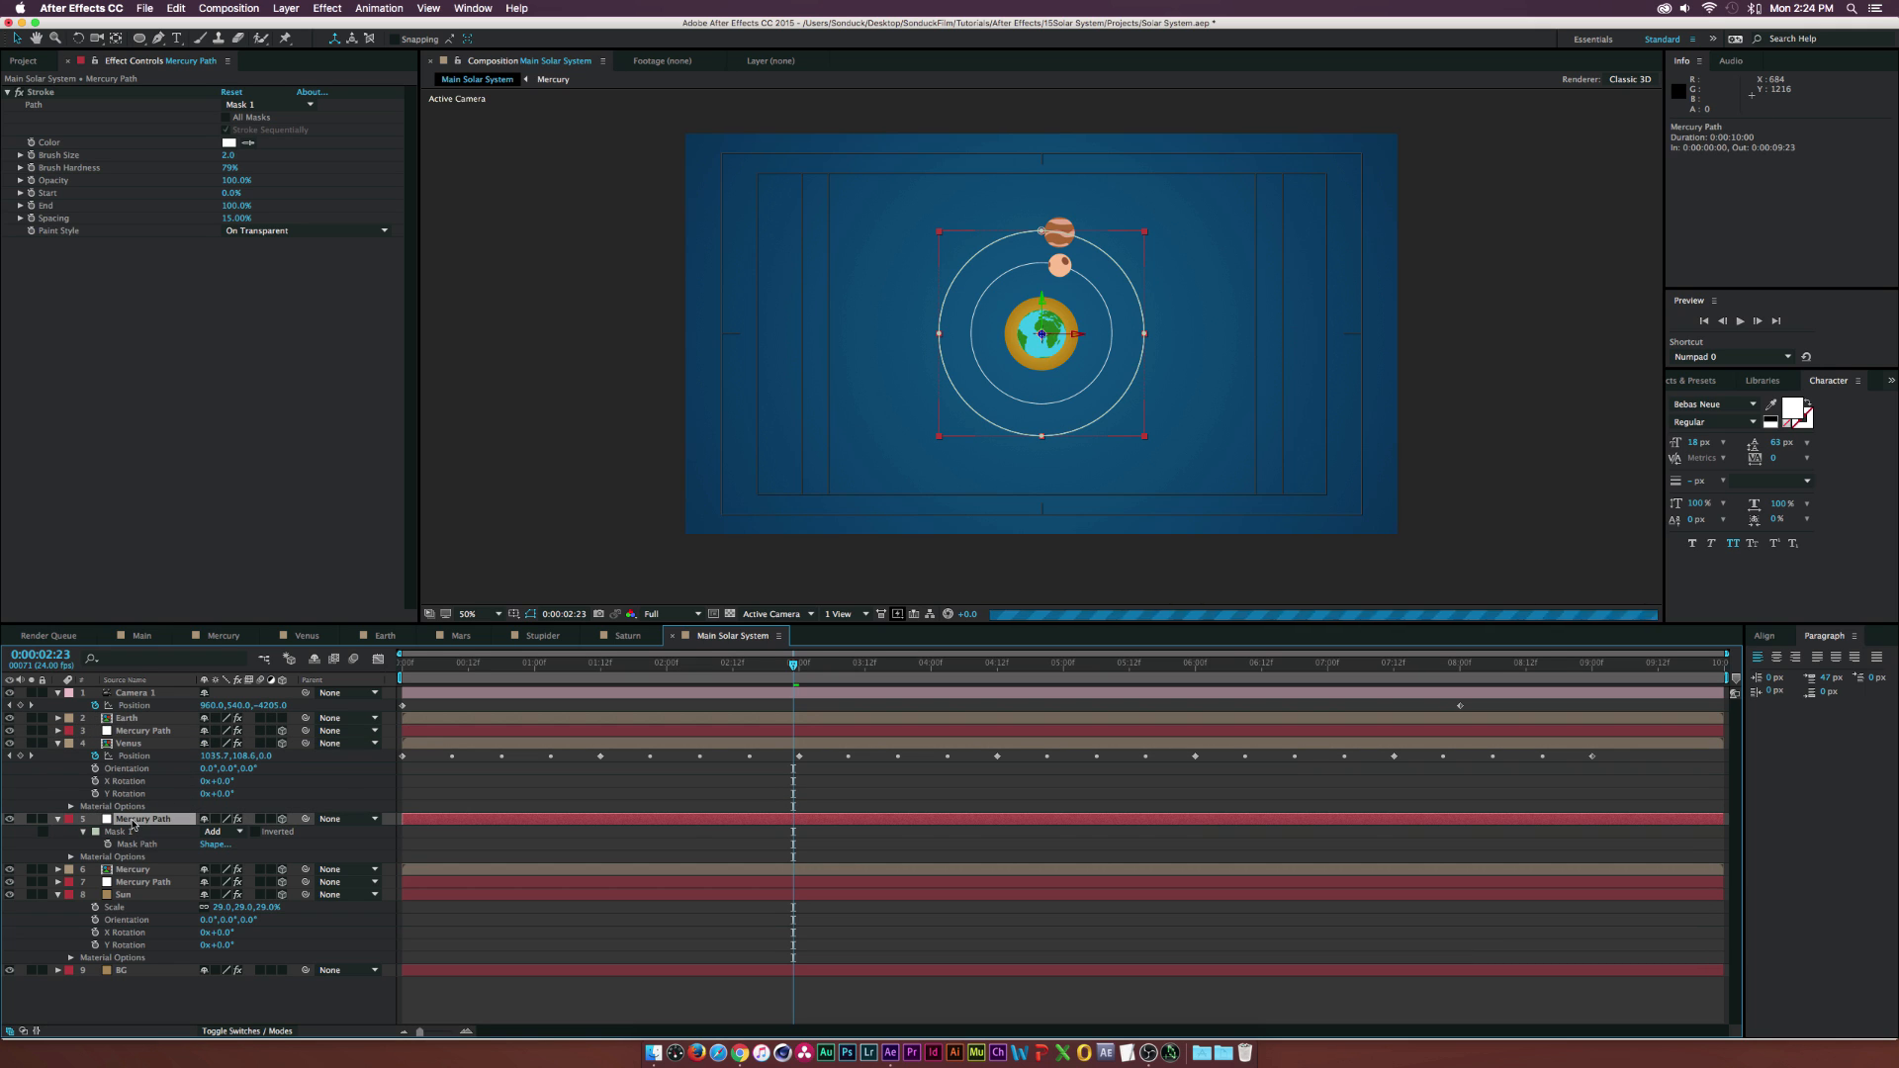
key(Return)
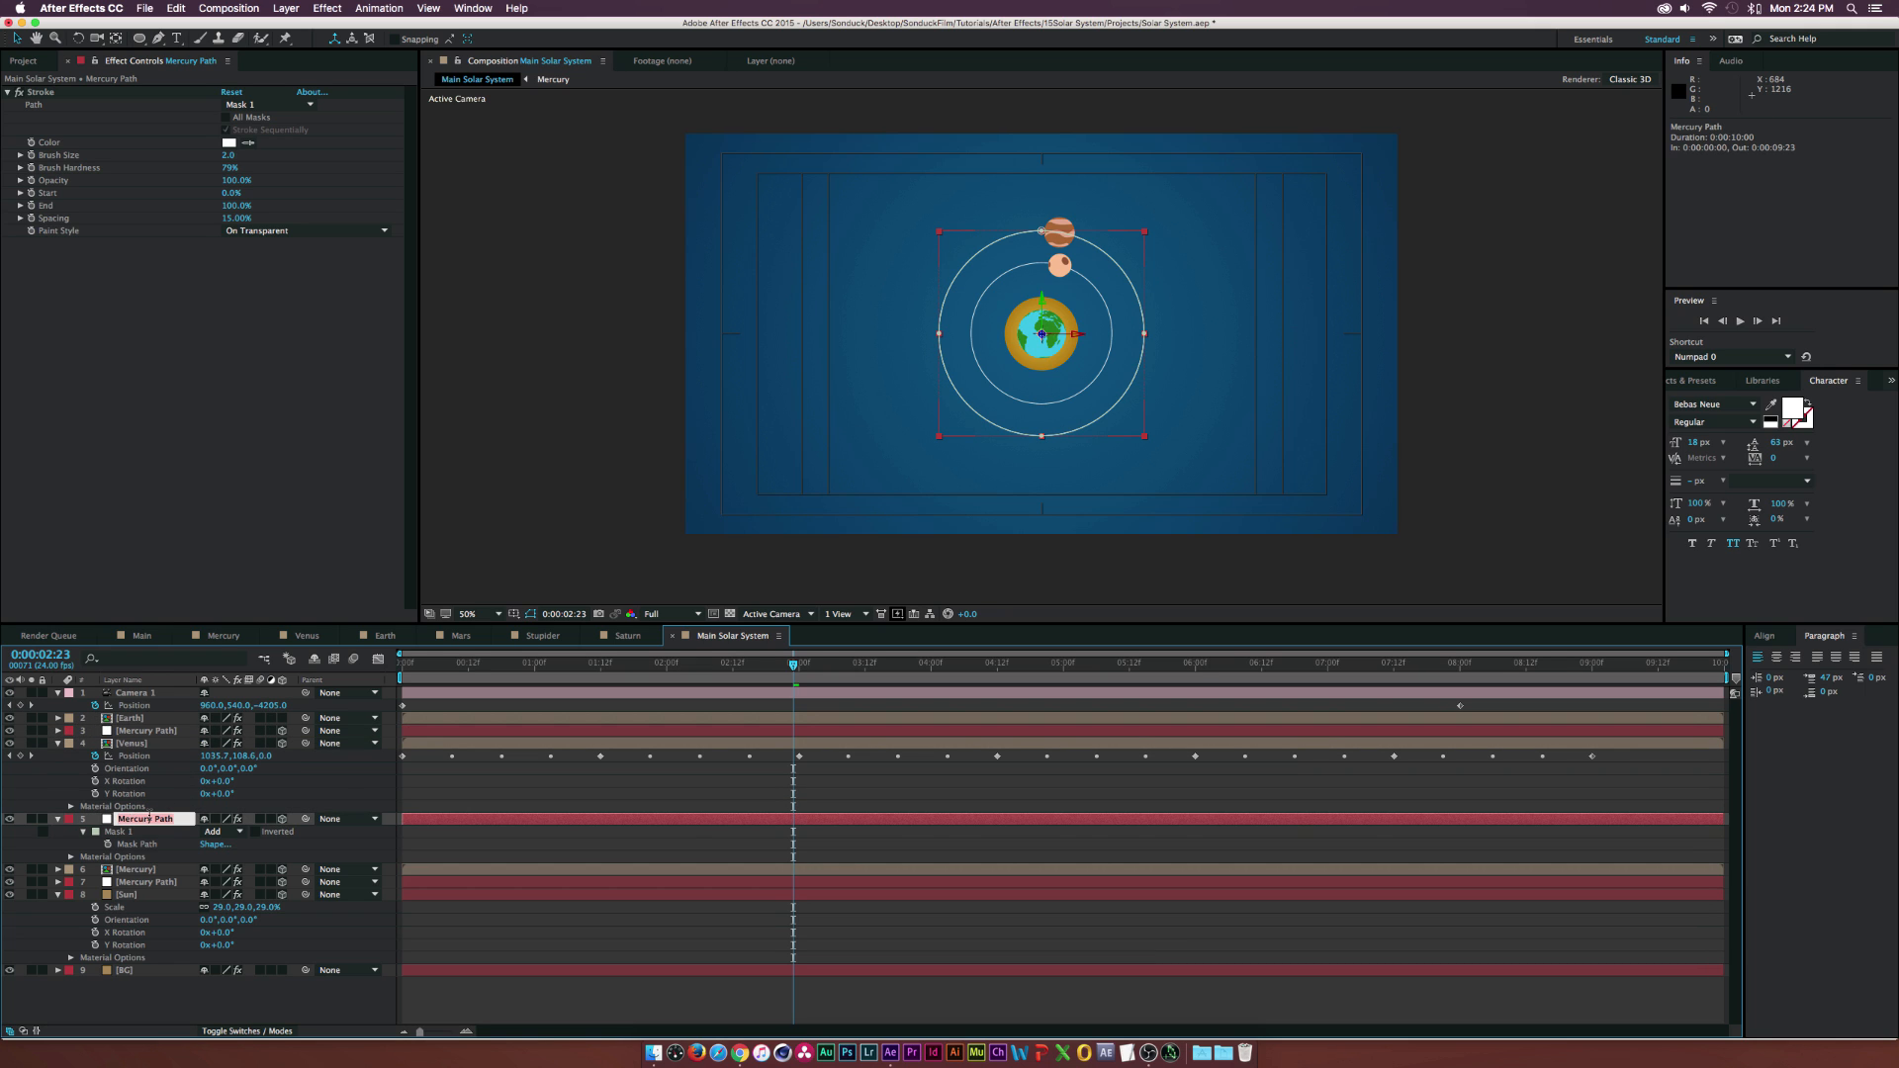
drag(151, 819, 106, 819)
text(Venus)
key(Return)
- Rename the duplicated path layer beneath Earth as Earth Path and make the Earth layer 3D
click(148, 730)
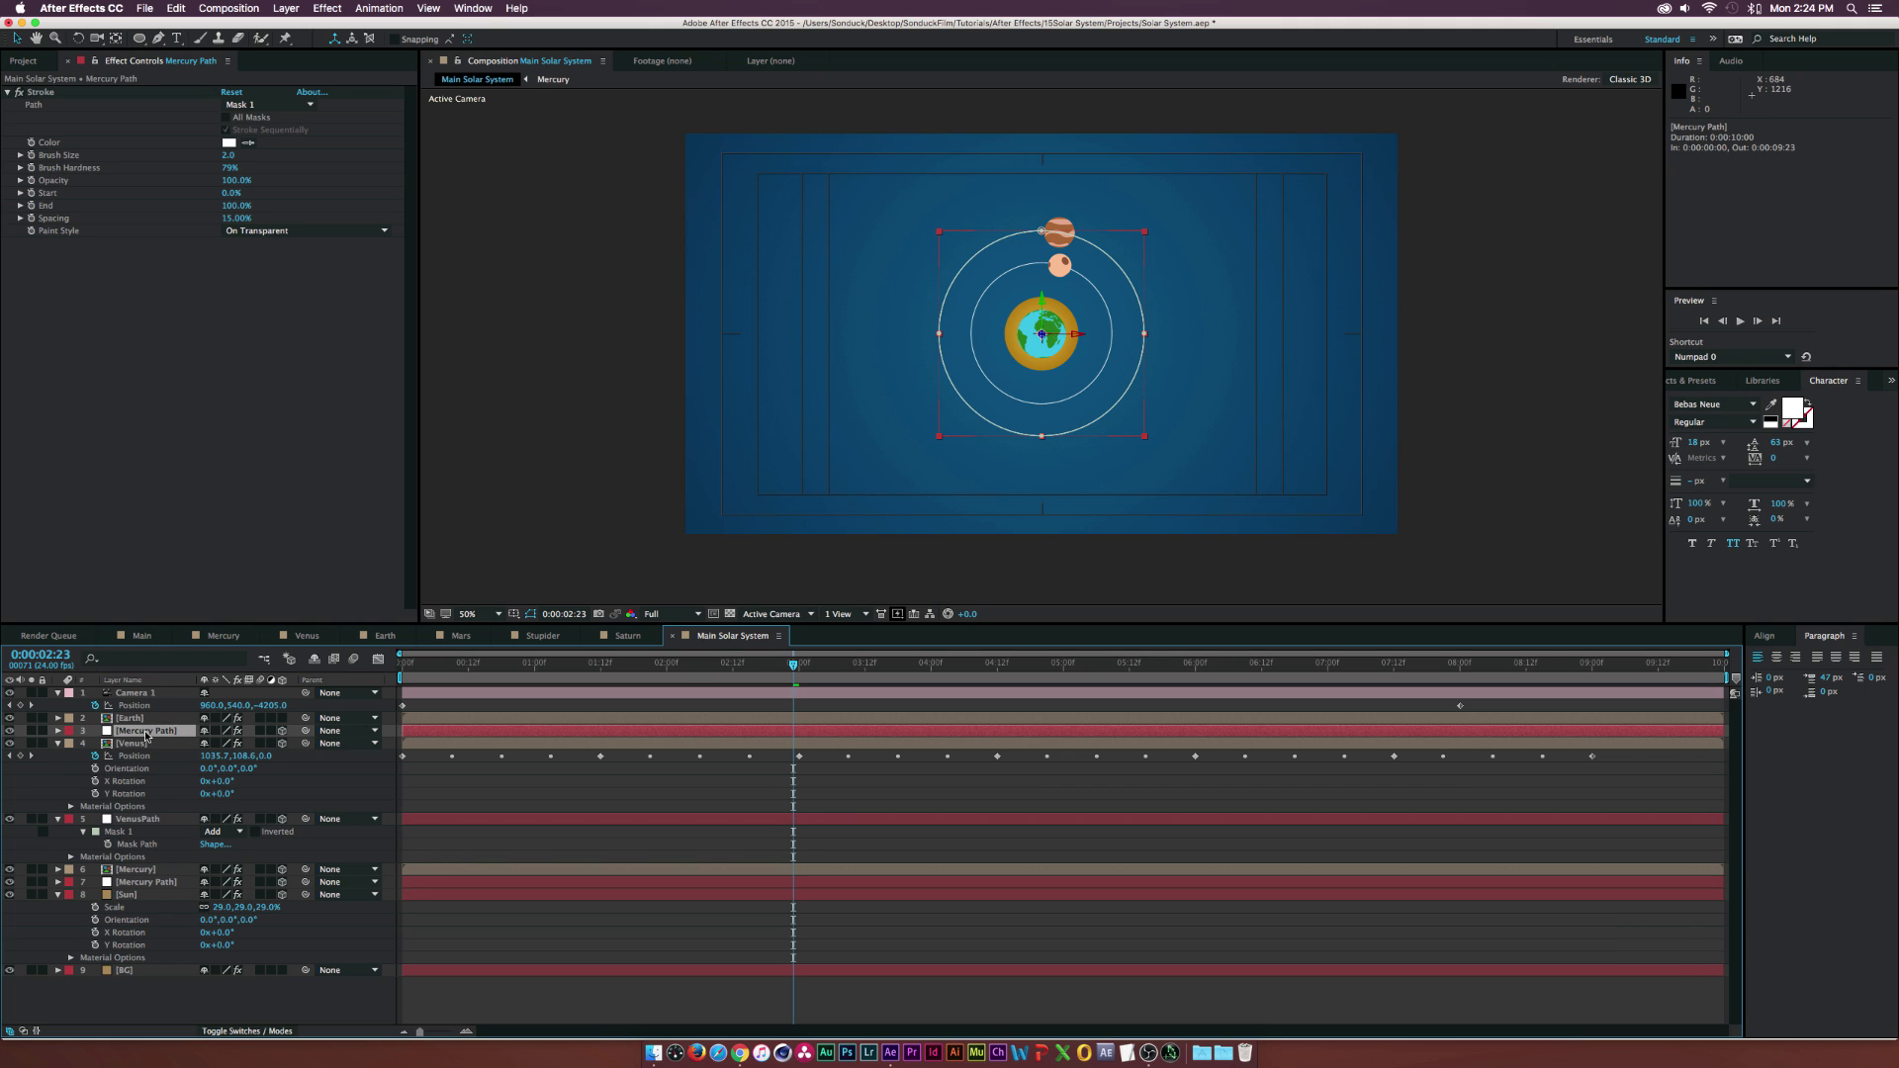
key(Return)
drag(146, 732, 117, 732)
key(BackSpace)
text(Earth Path)
key(Return)
key(Return)
key(Right)
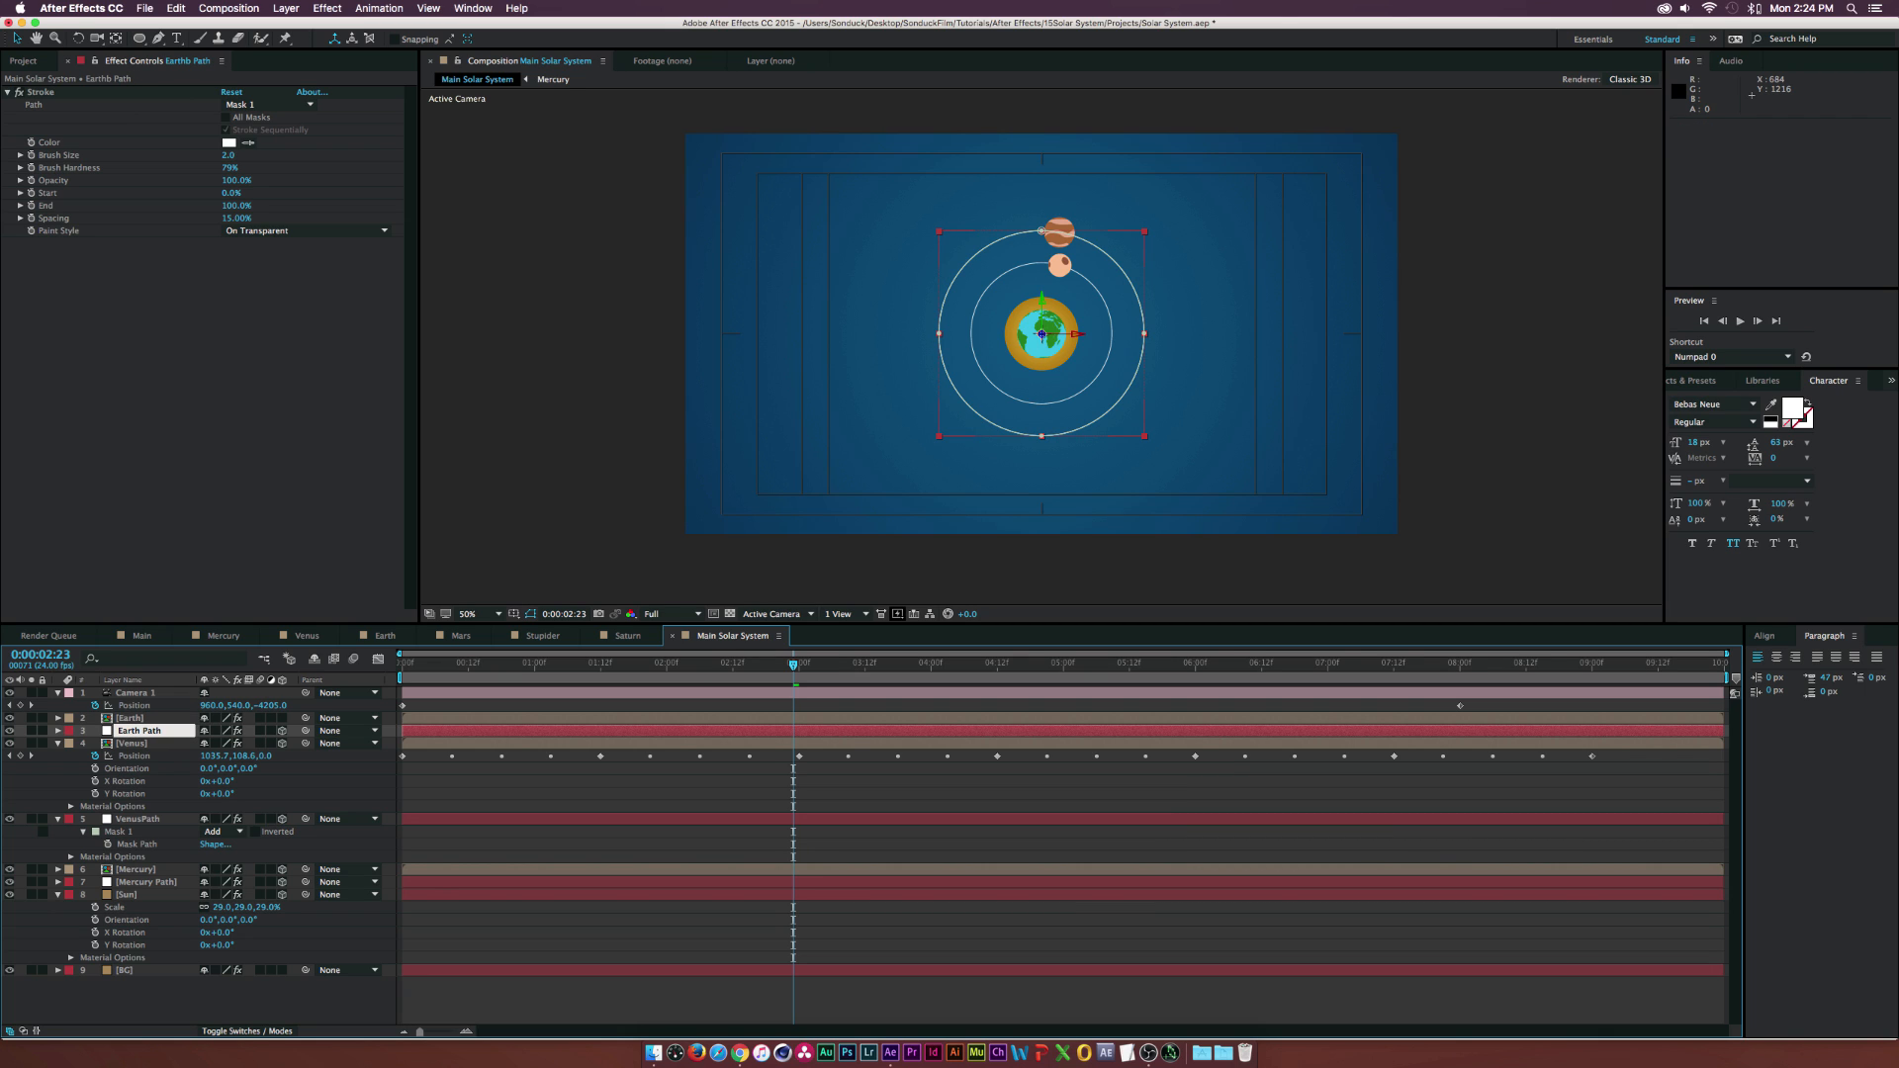
click(329, 786)
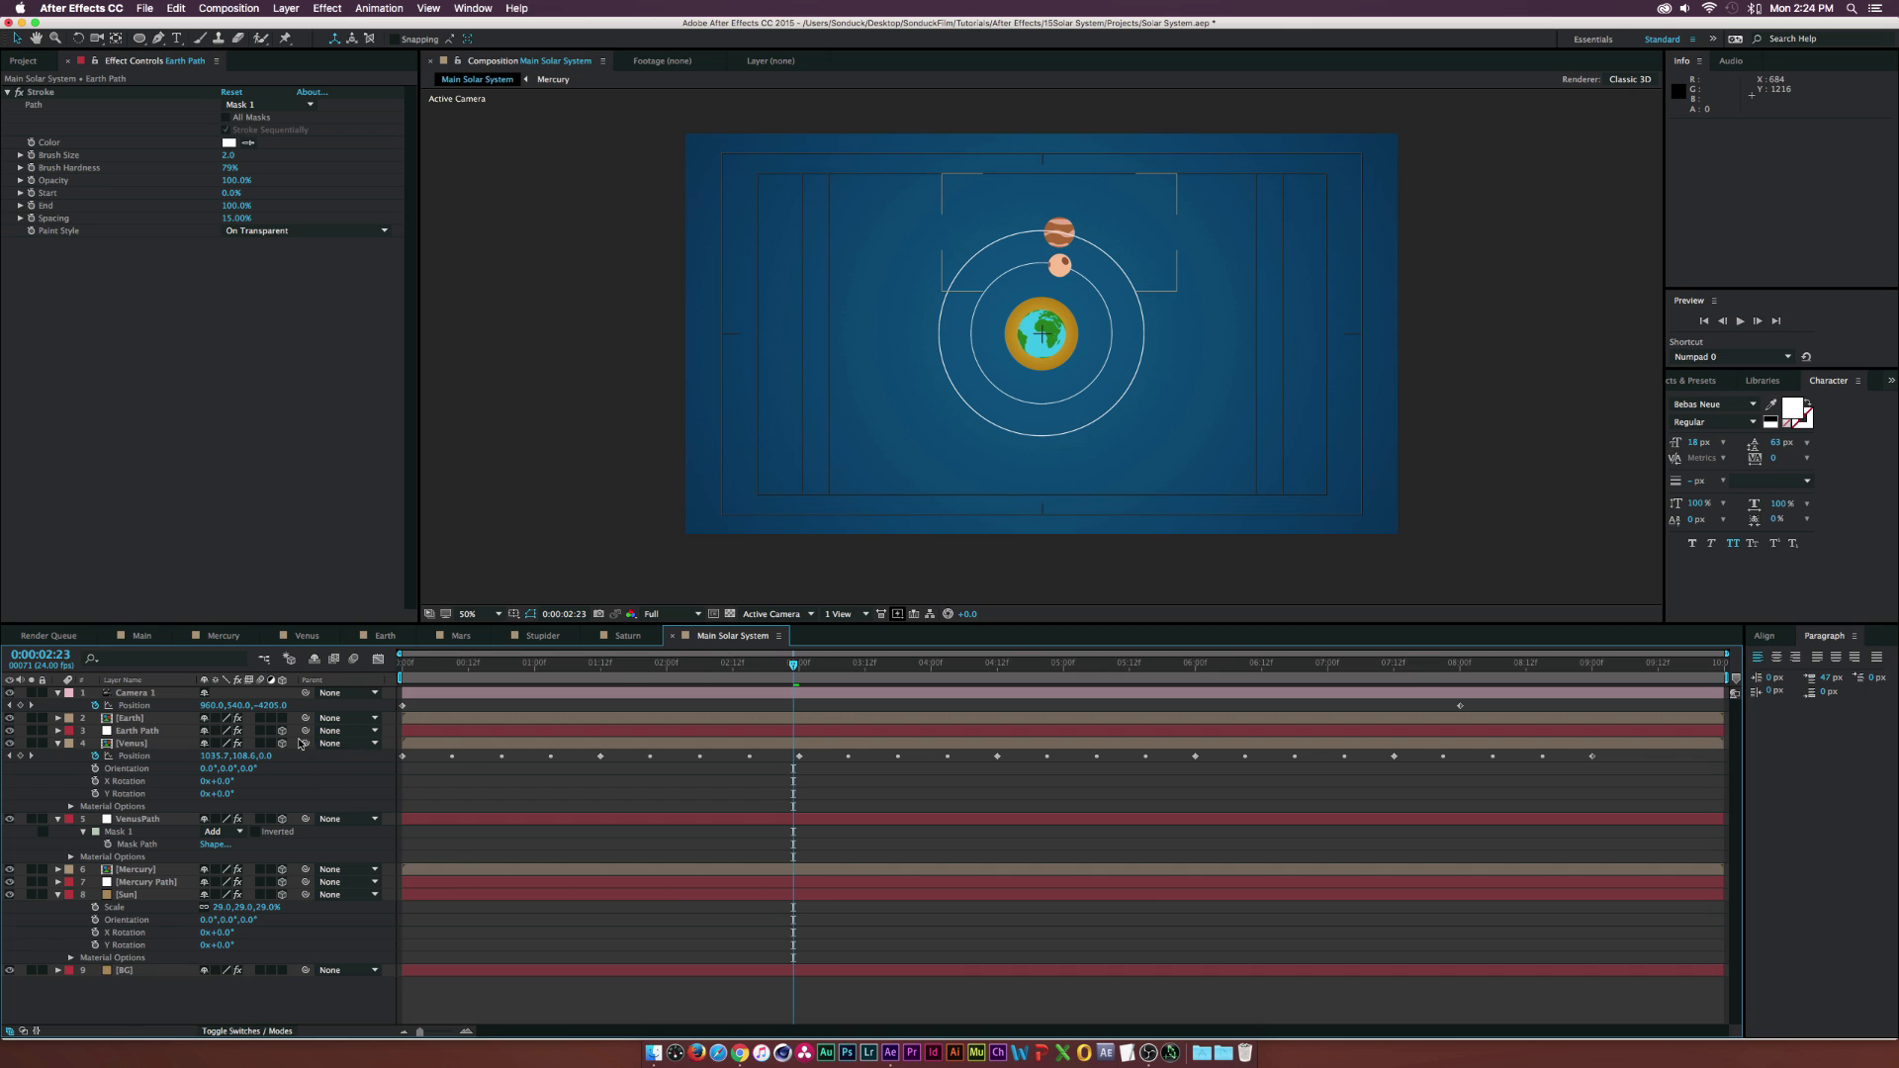
- Enlarge the Earth Path mask proportionally about its center to about 141%, outside Venus's orbit
click(130, 732)
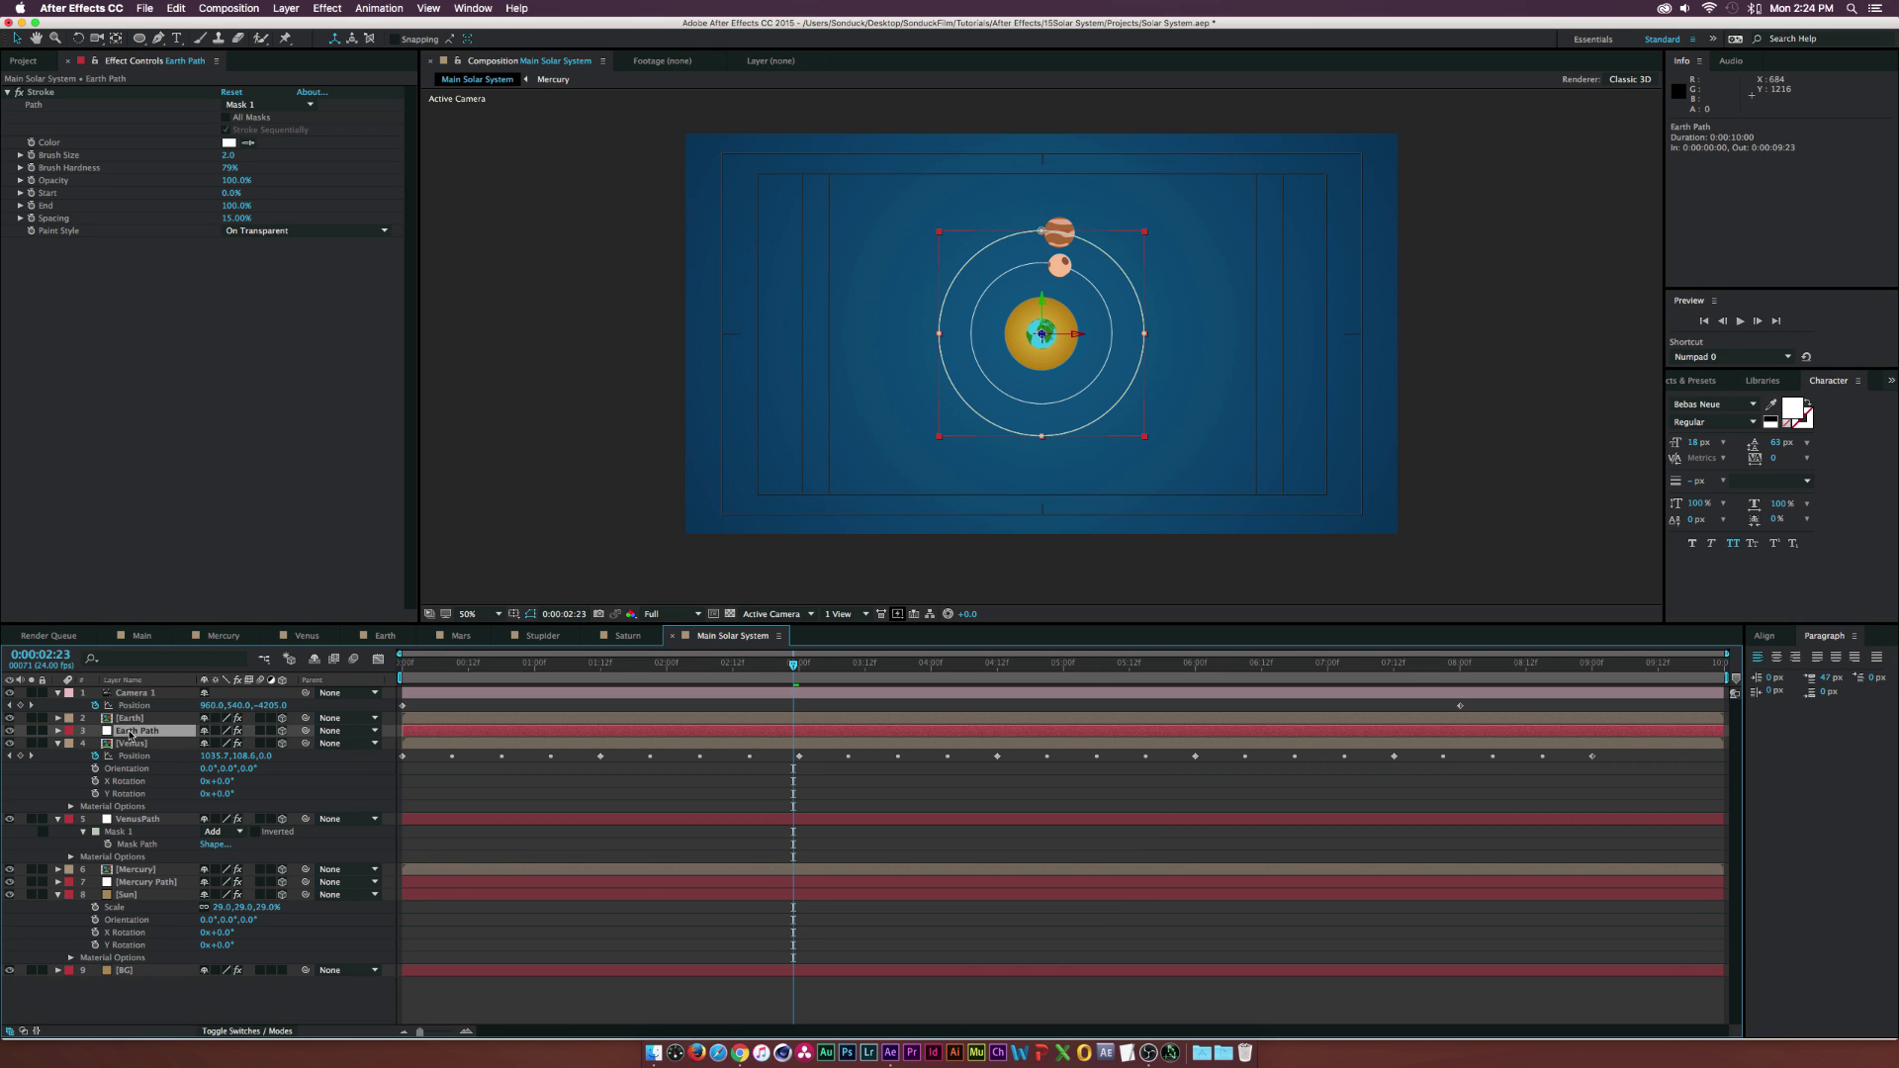
key(m)
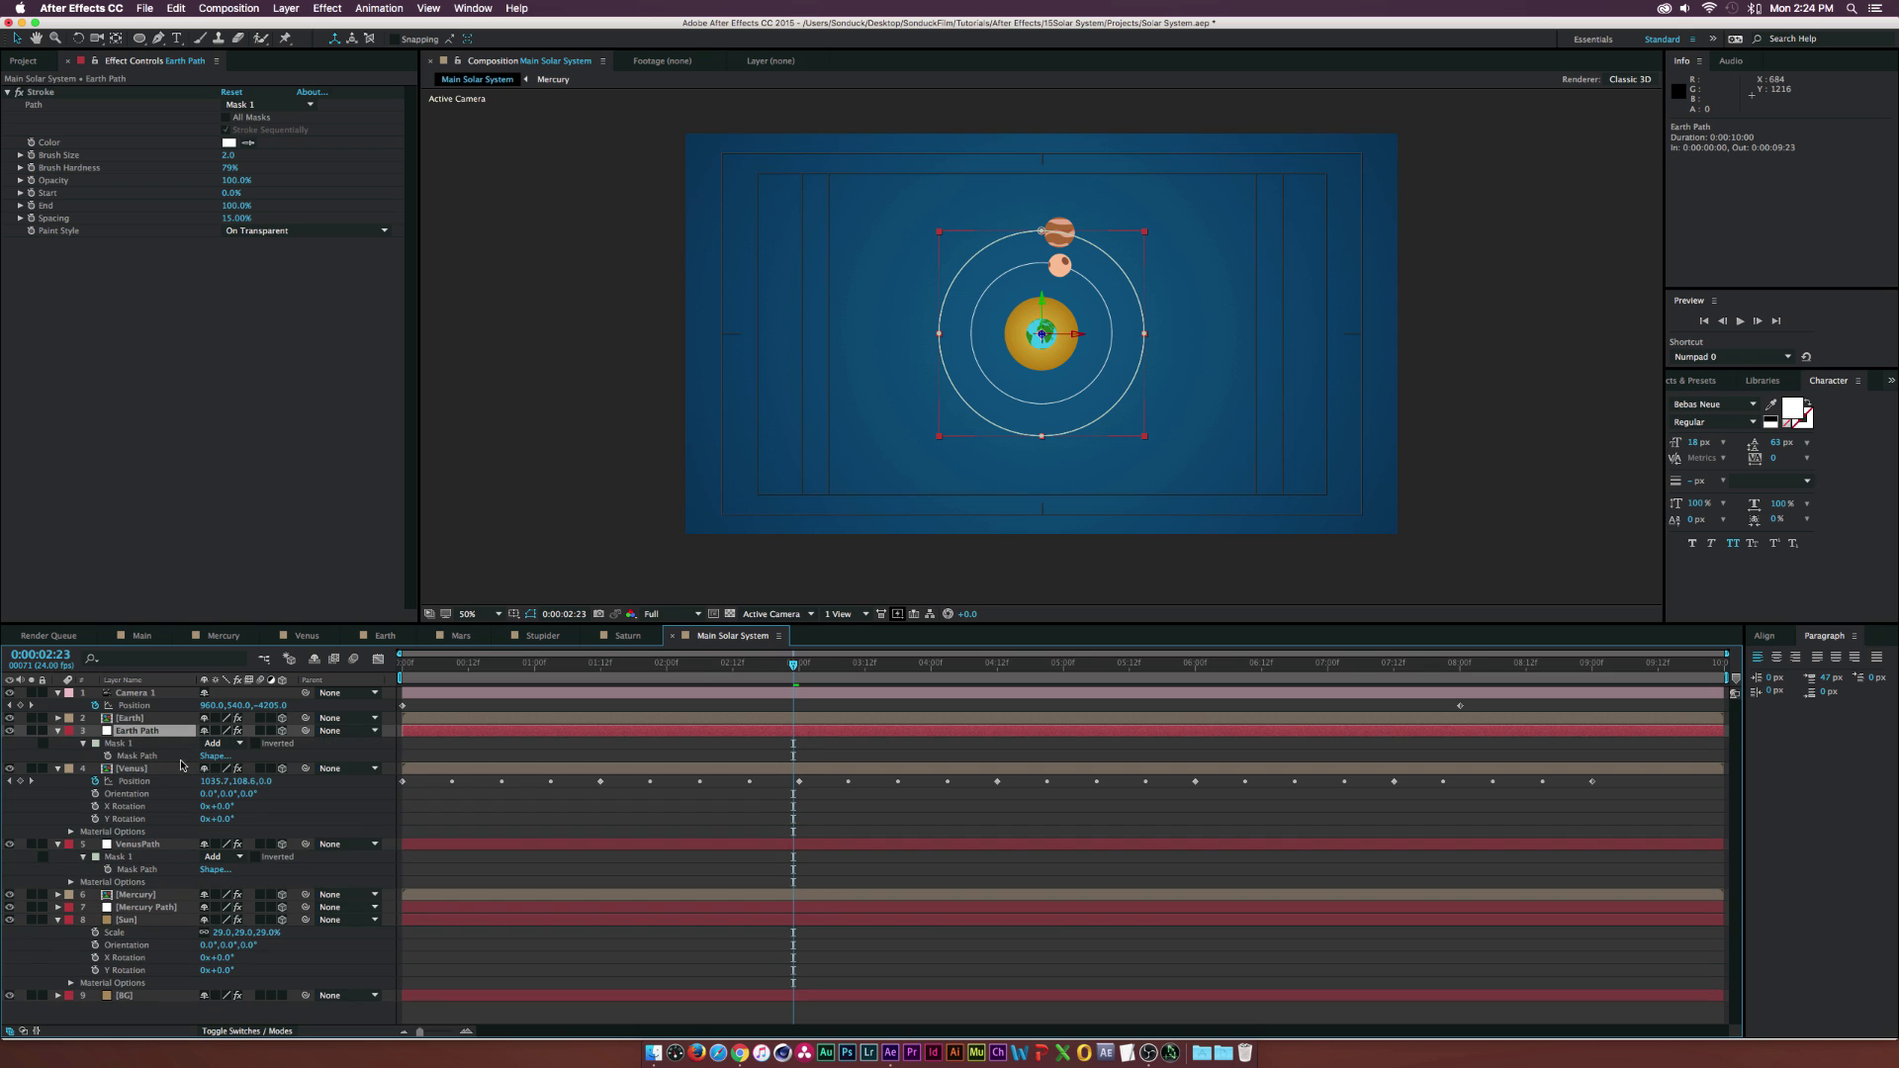
click(135, 756)
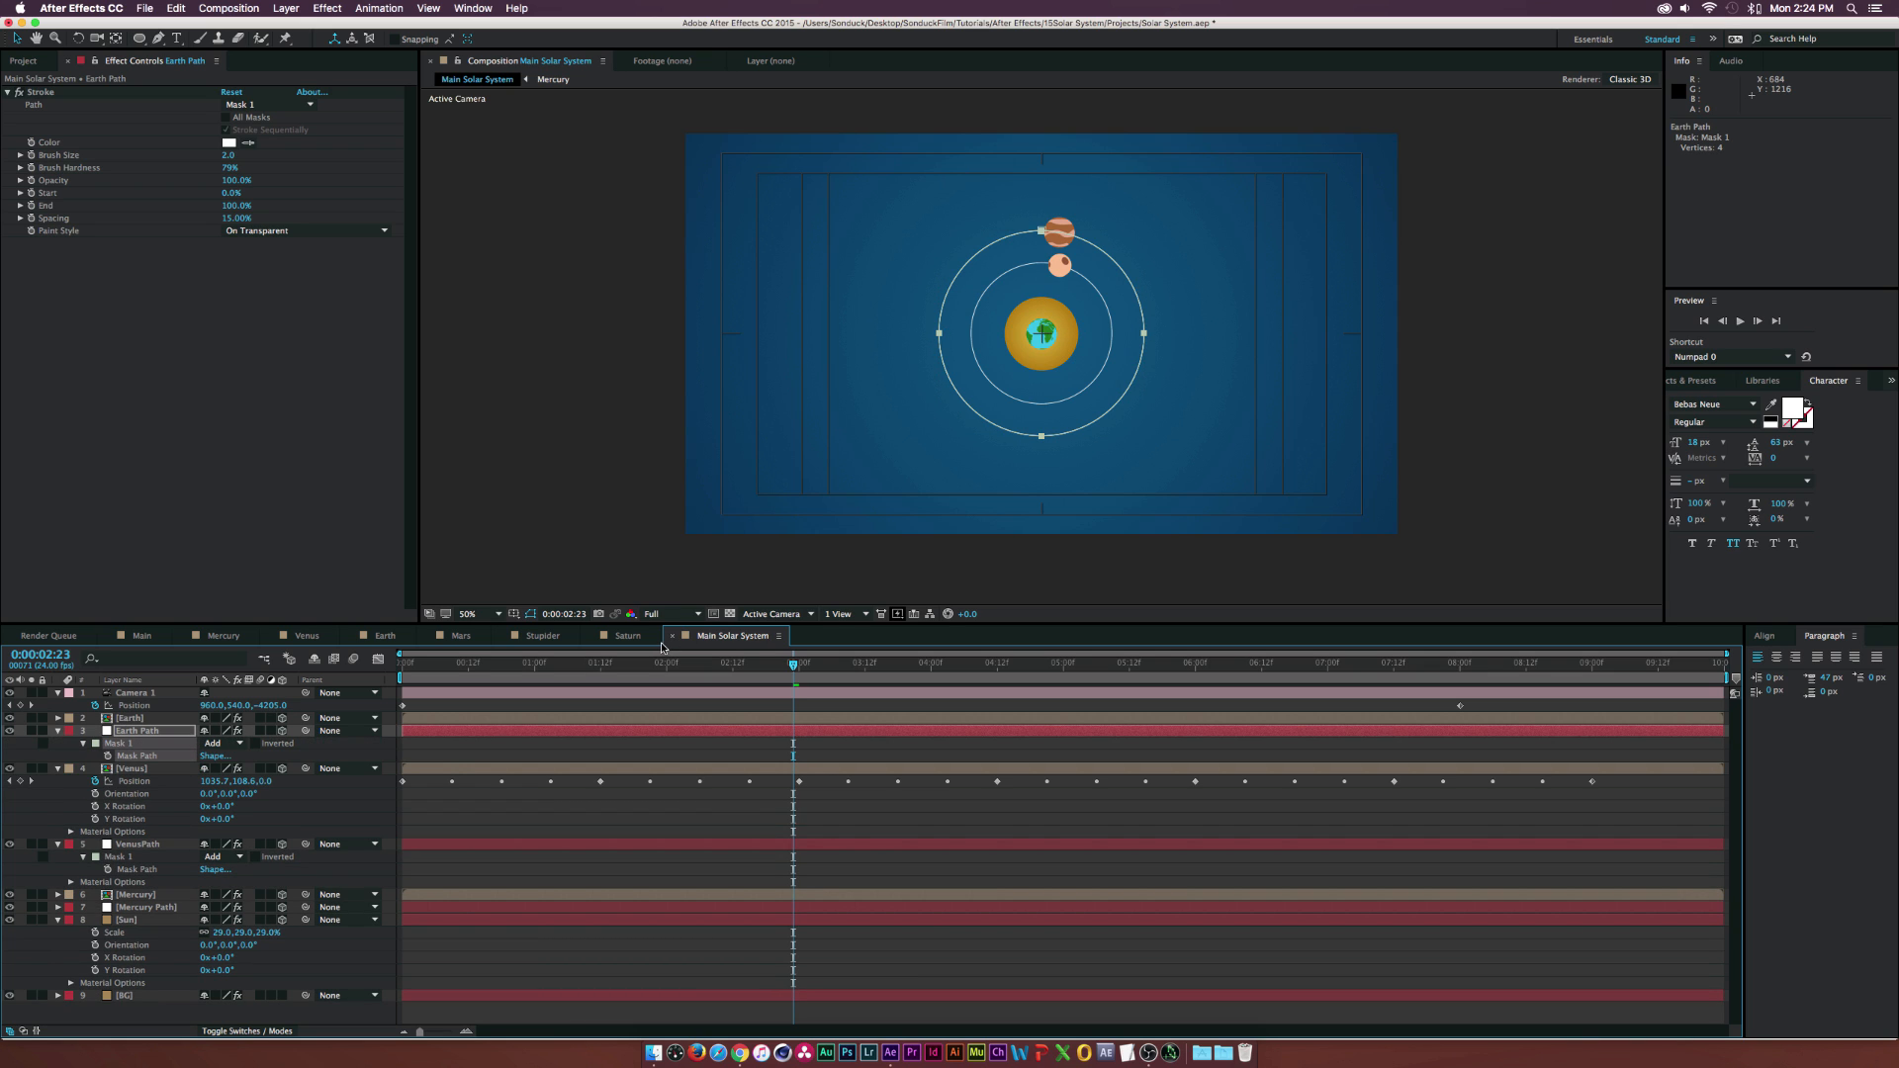
key(super+t)
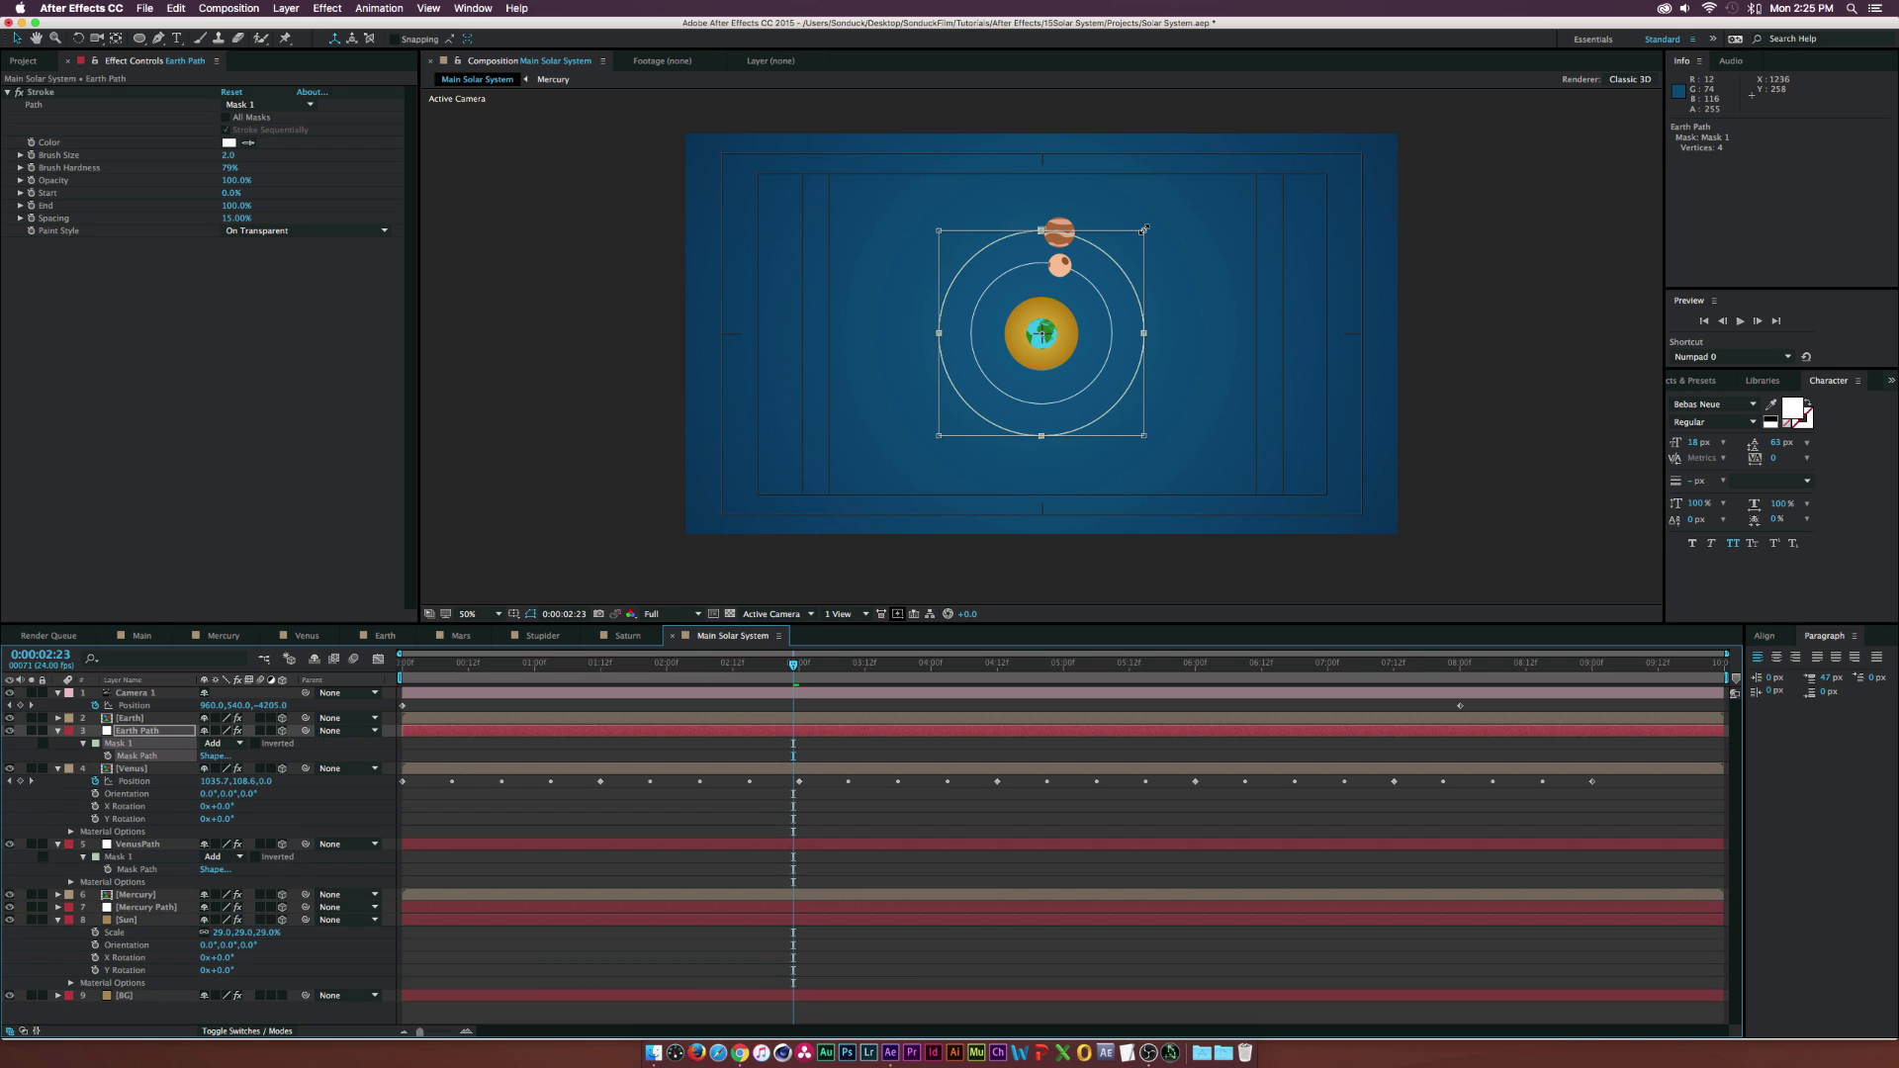
drag(1144, 229, 1187, 187)
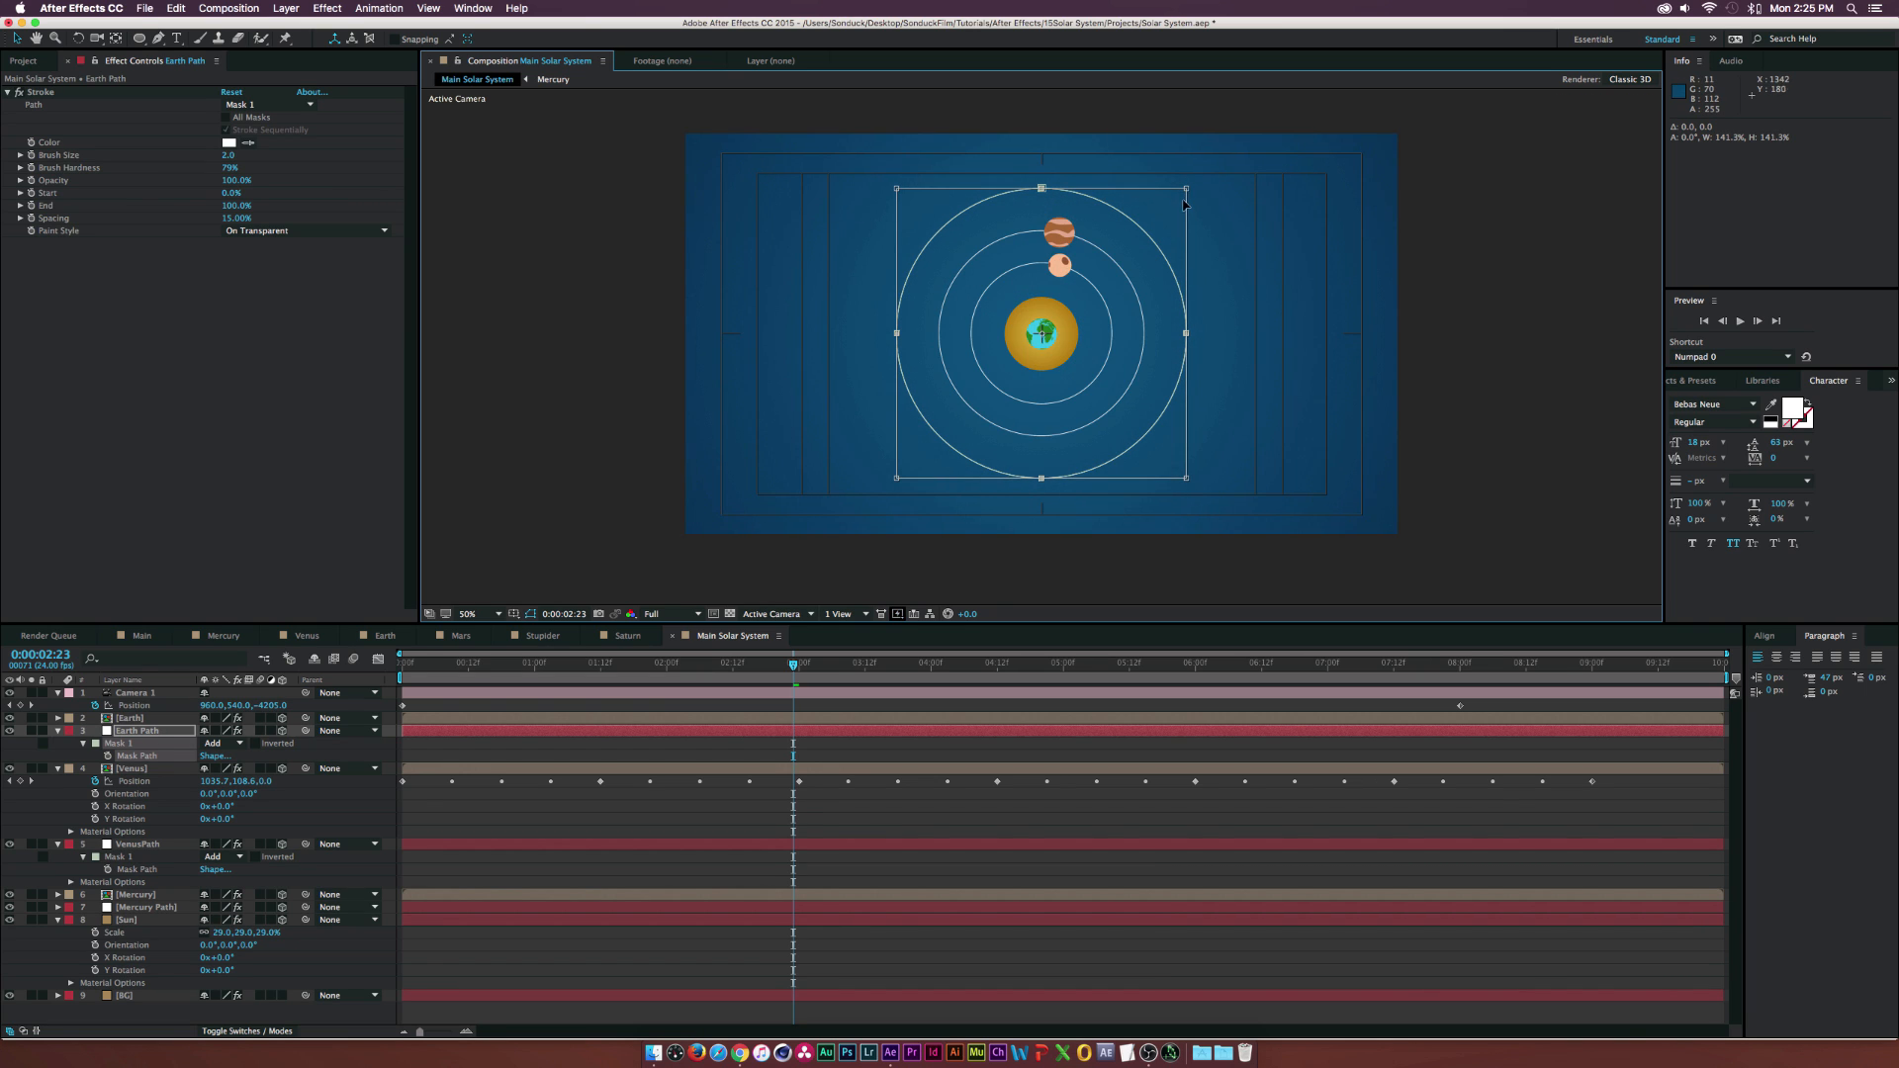
- Copy the Earth Path mask path into Earth's Position as orbit keyframes running from 0:00:00:00 to 0:00:02:00
click(131, 758)
click(301, 757)
click(145, 756)
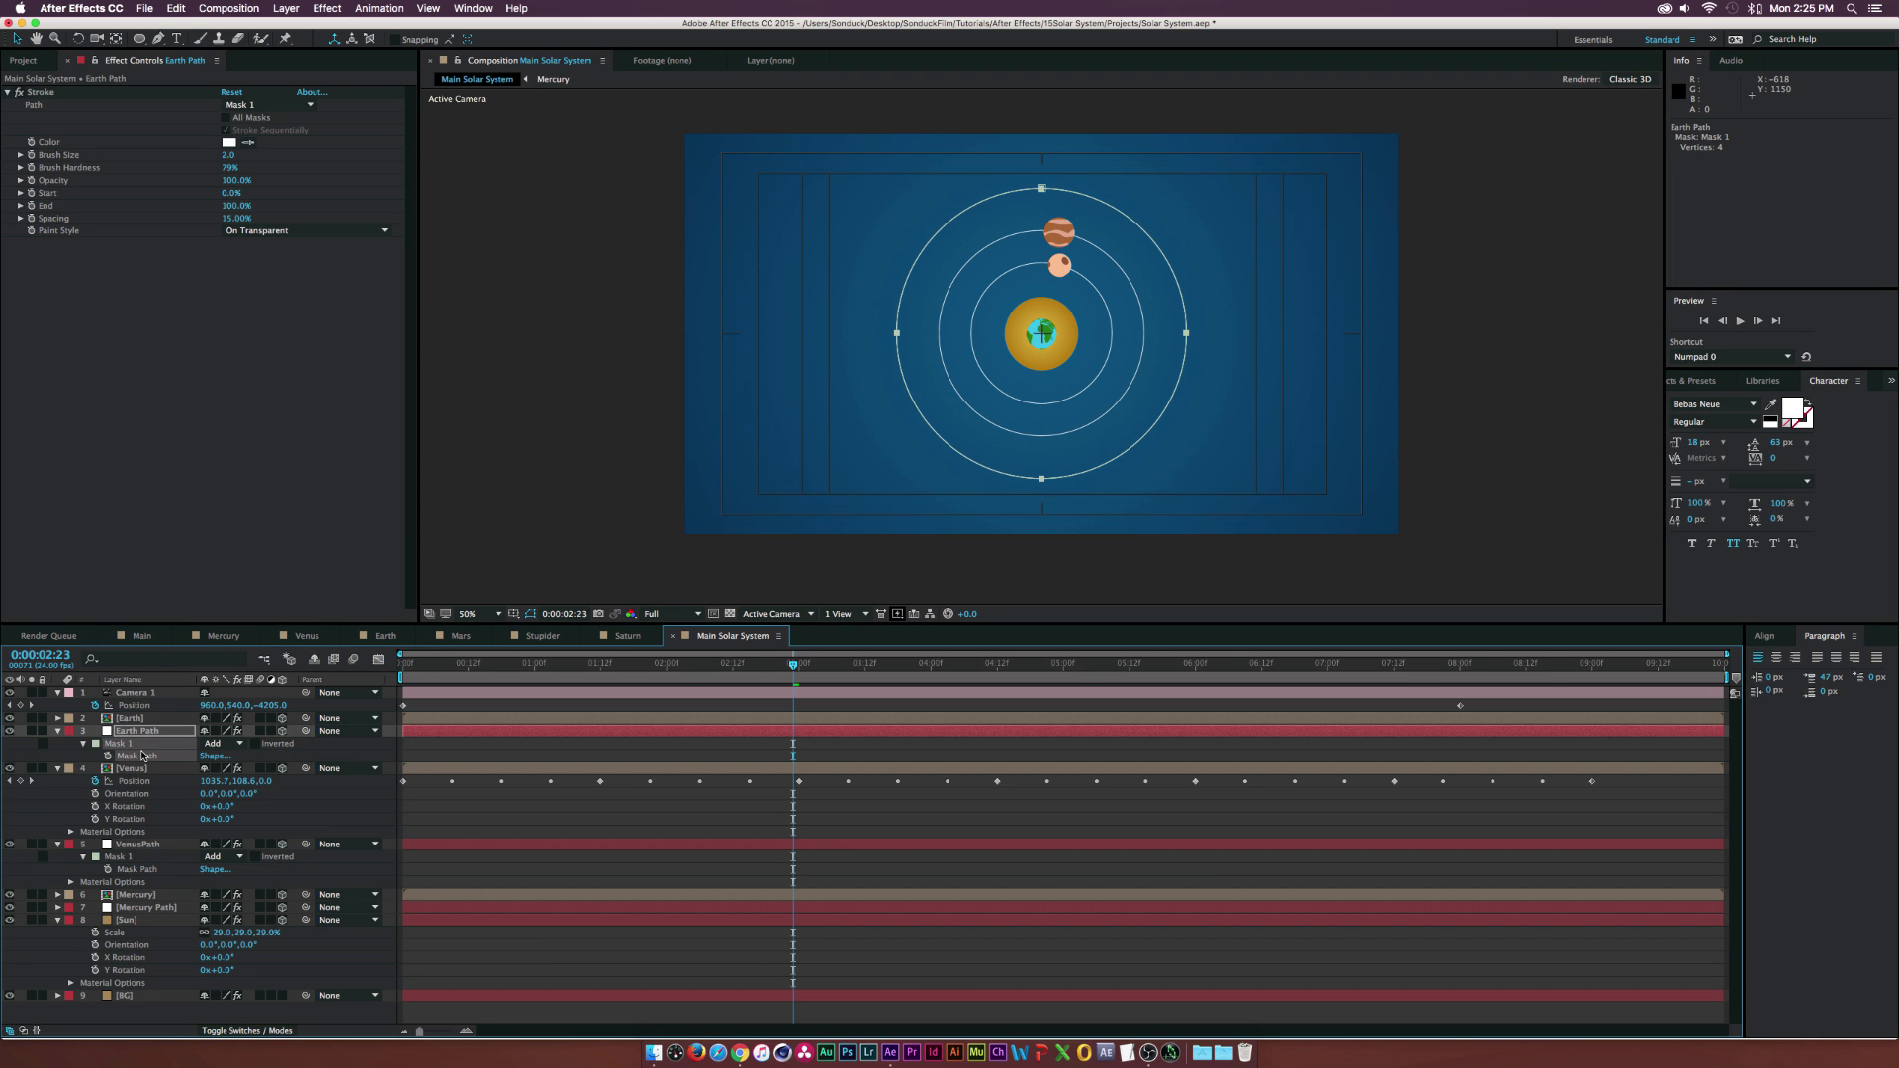
click(409, 674)
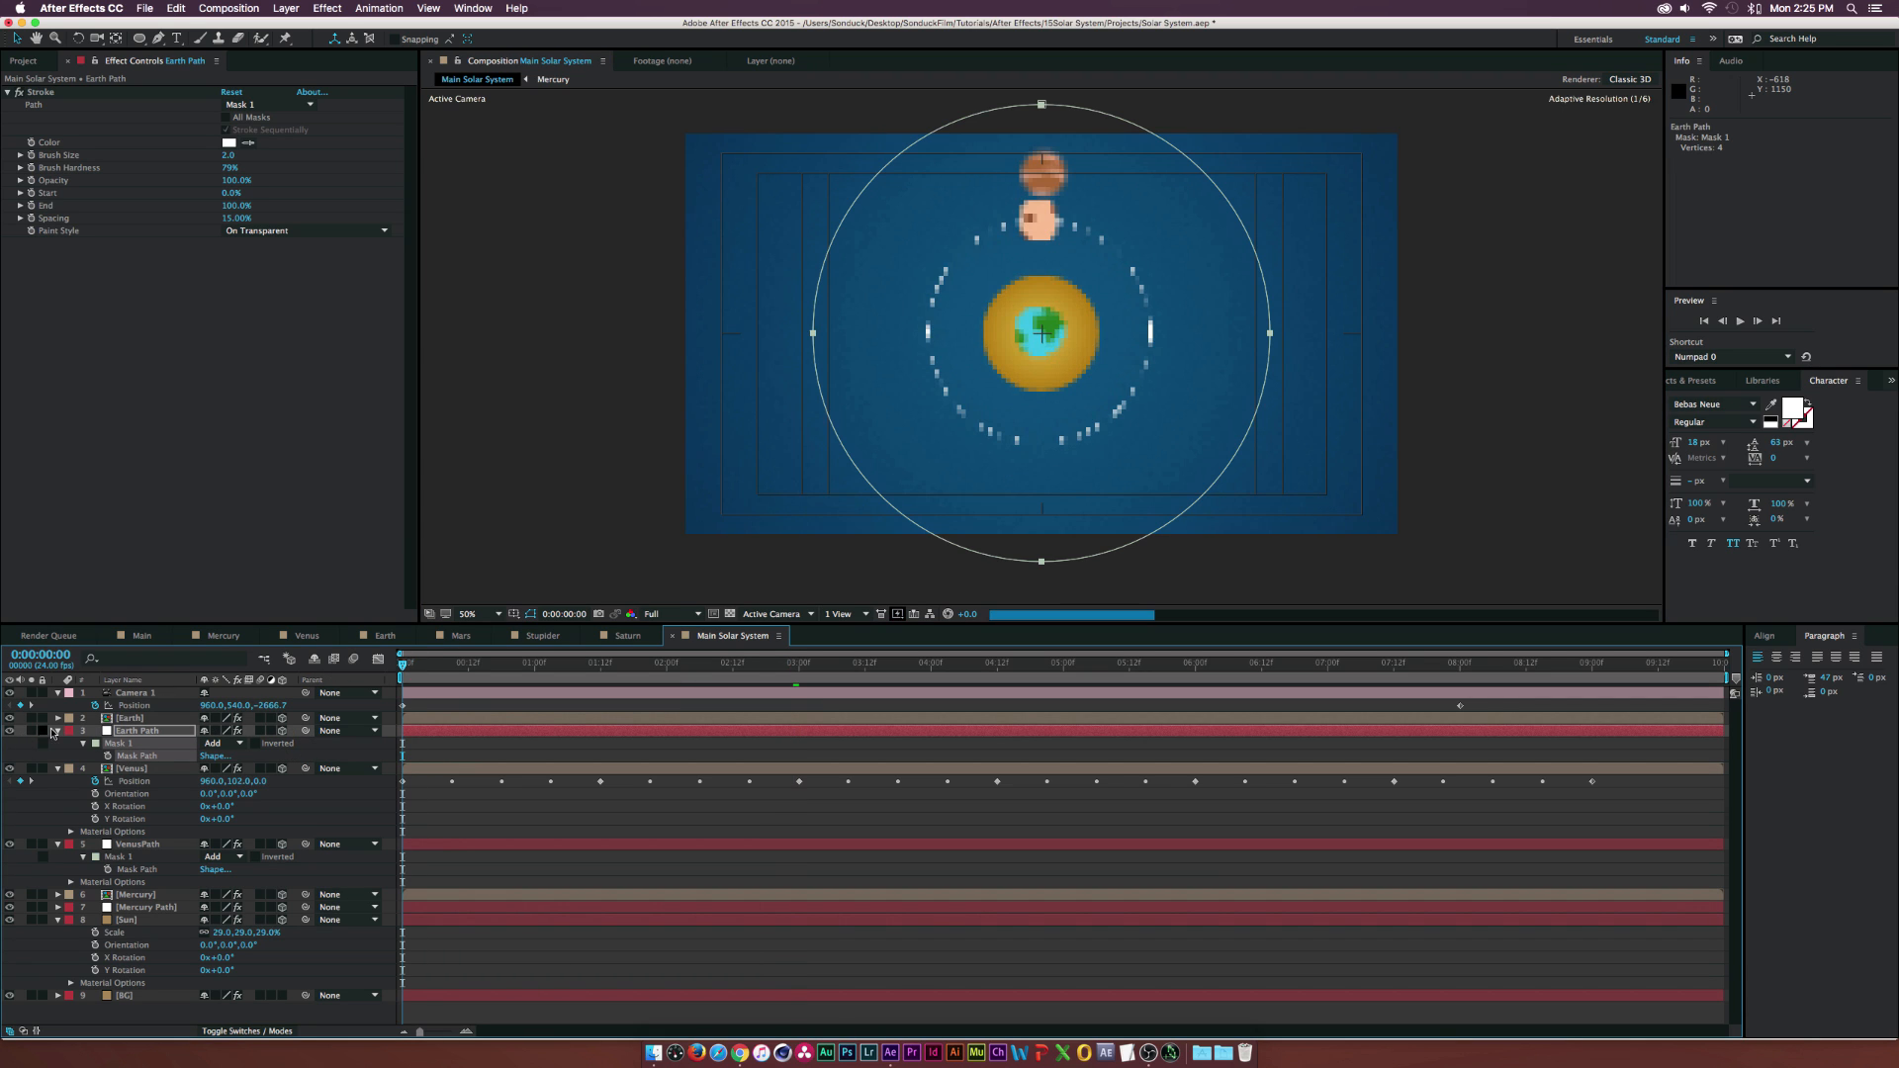
click(124, 720)
key(p)
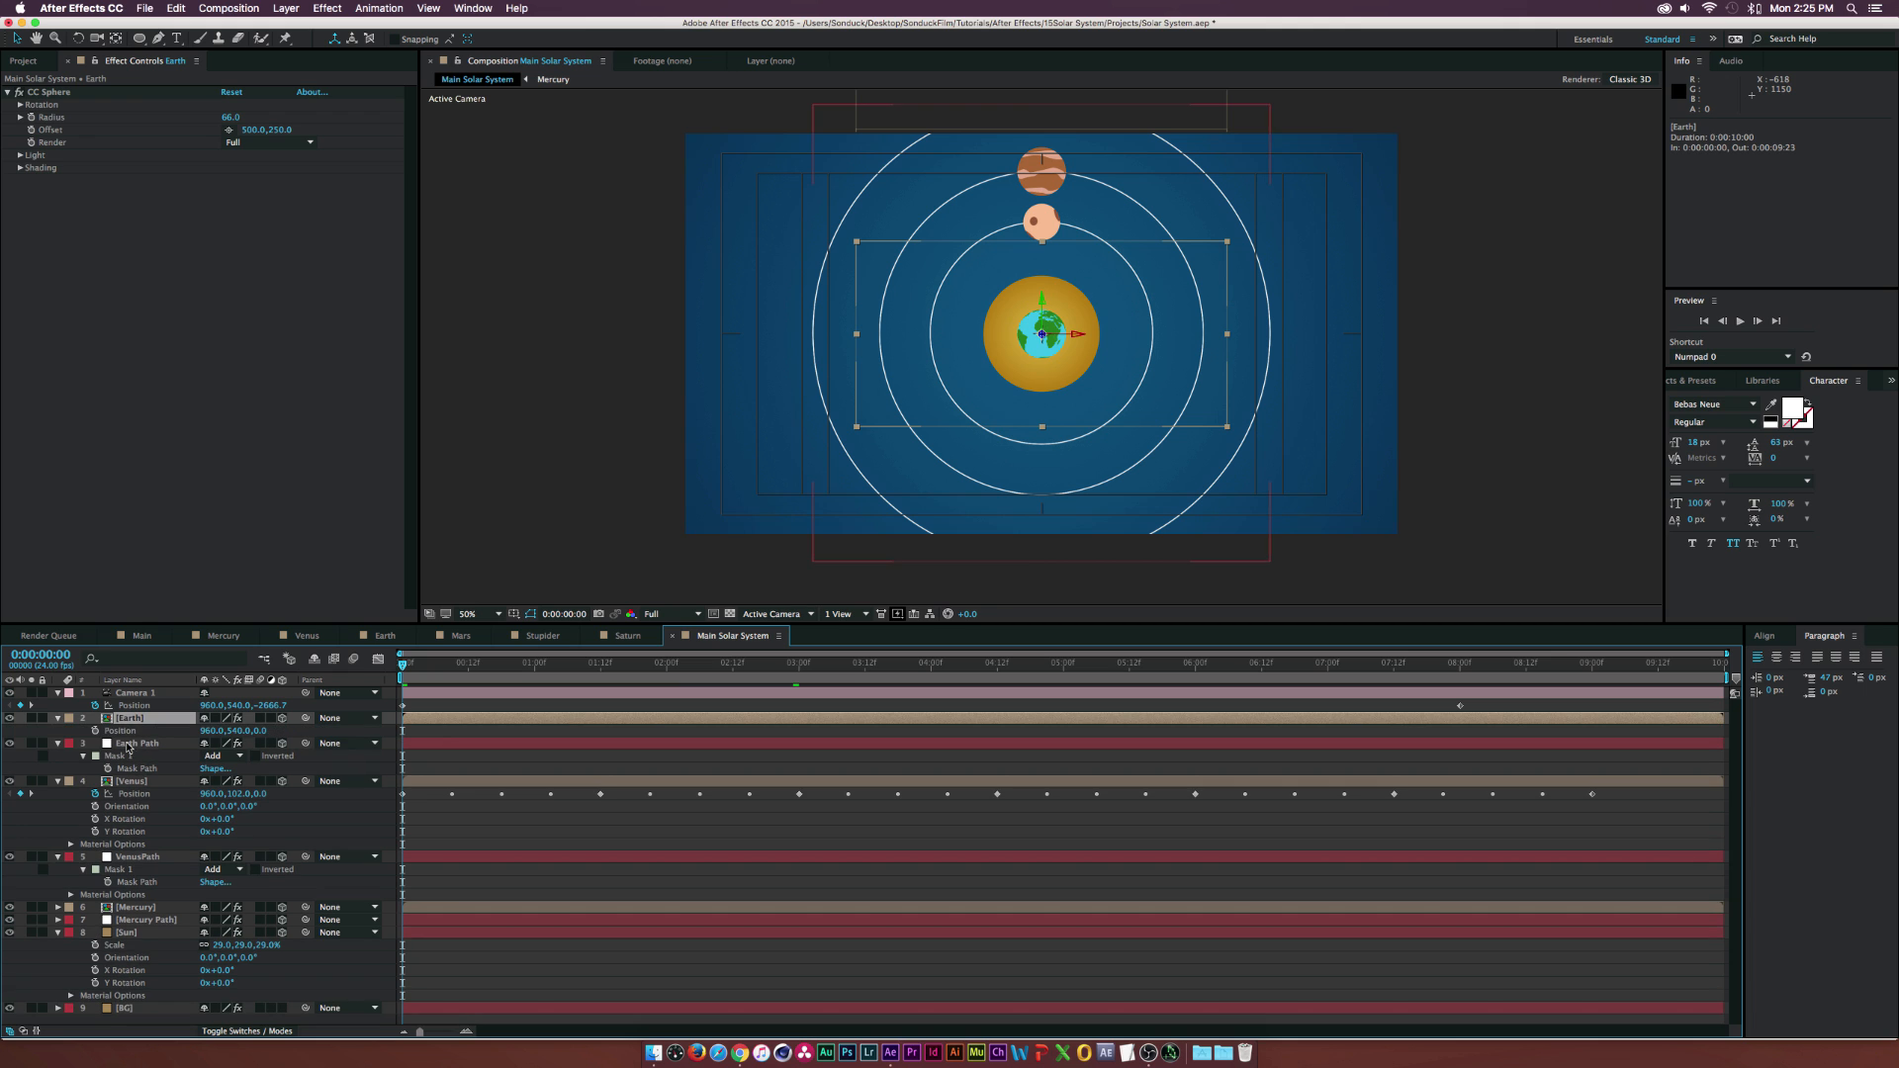
key(super+v)
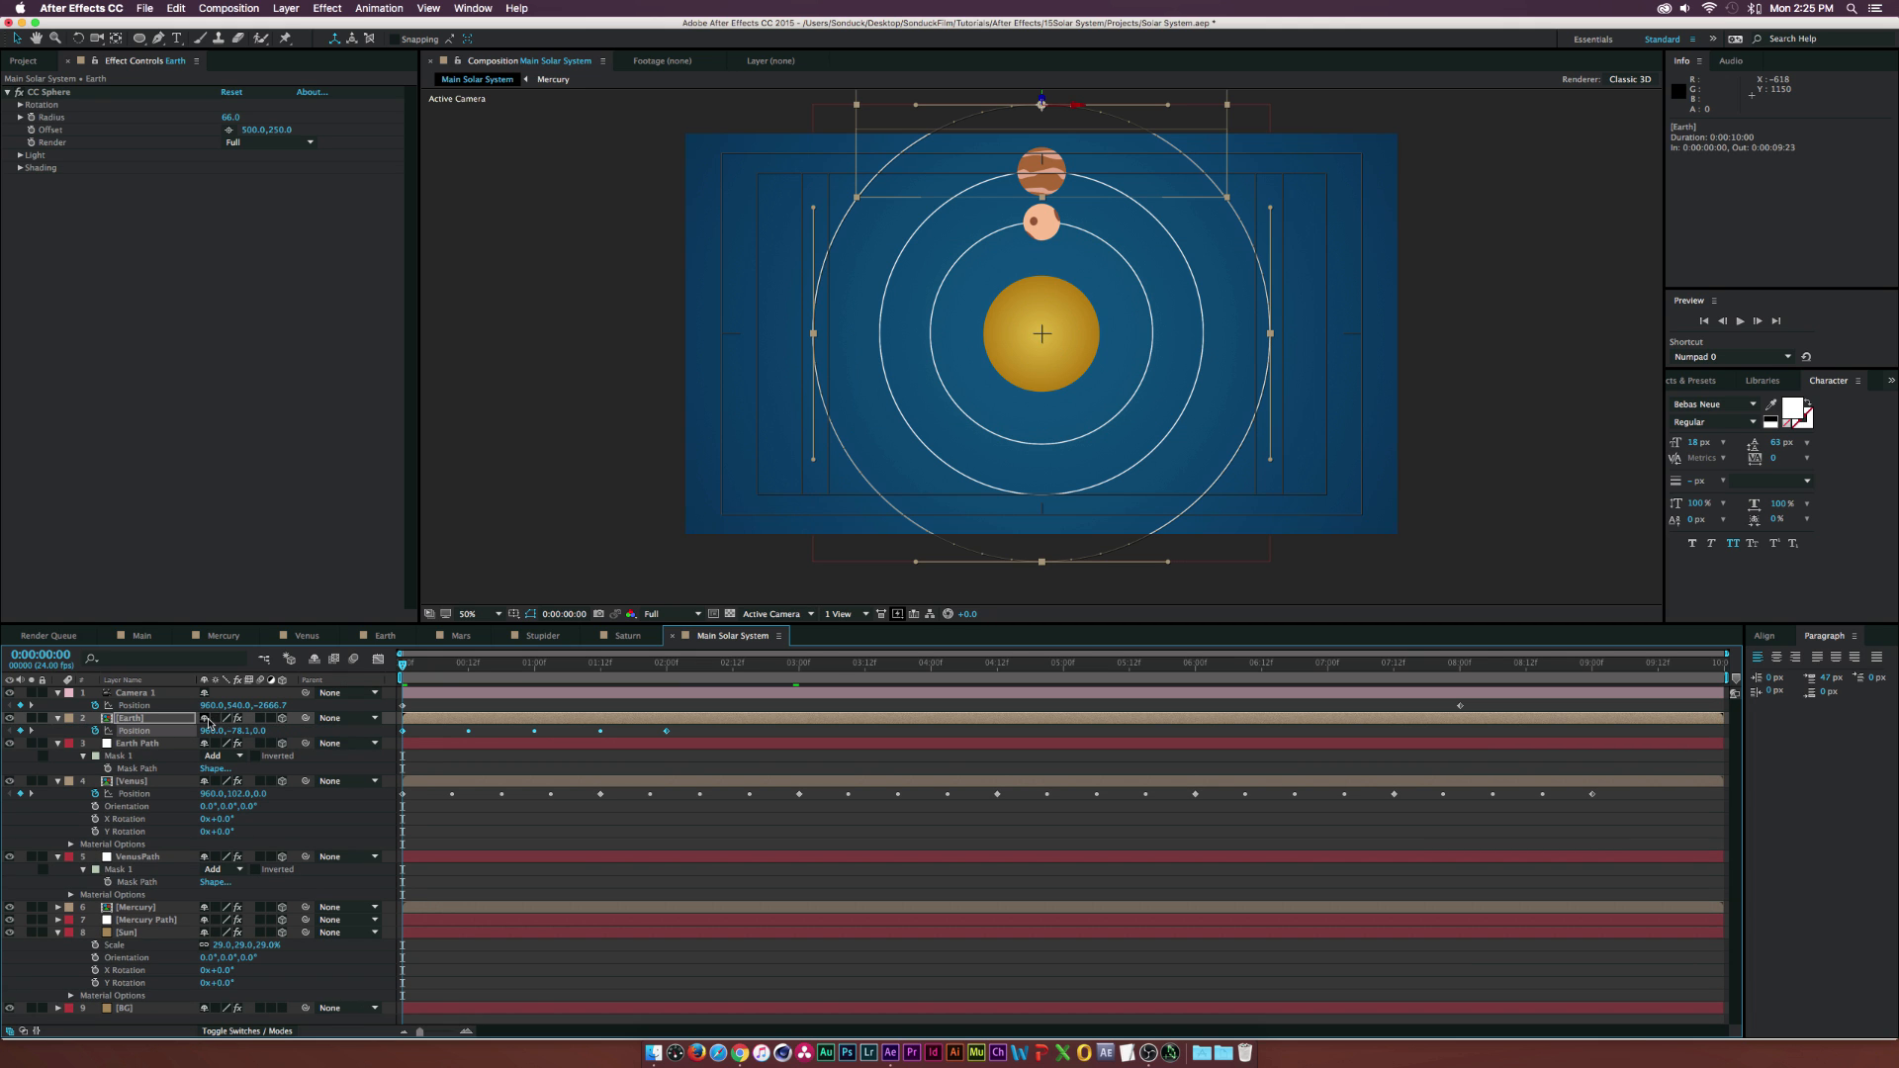
- Repeat Earth's five orbit Position keyframes back to back, pasting copies at 0:00:02:00, 0:00:04:00, 0:00:06:00 and 0:00:08:00, and preview the orbit
drag(424, 672, 669, 669)
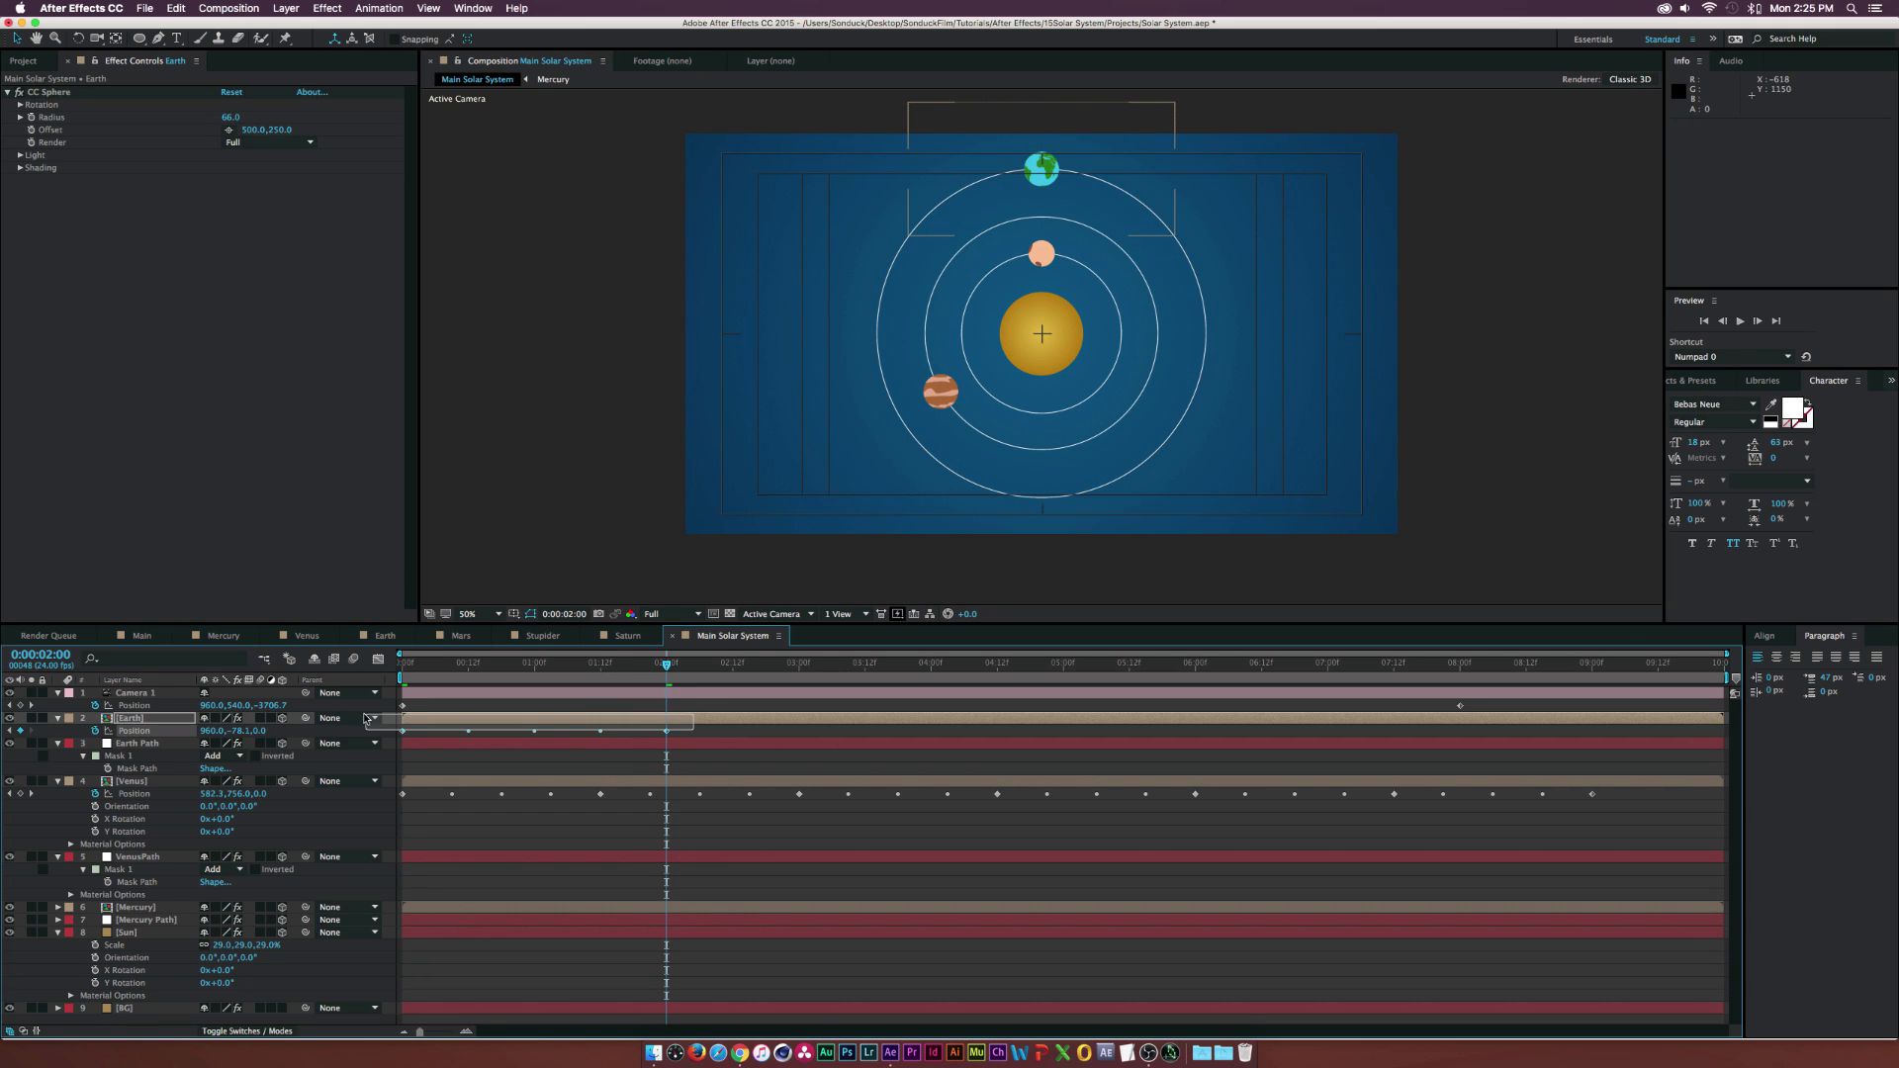
key(super+c)
key(super+v)
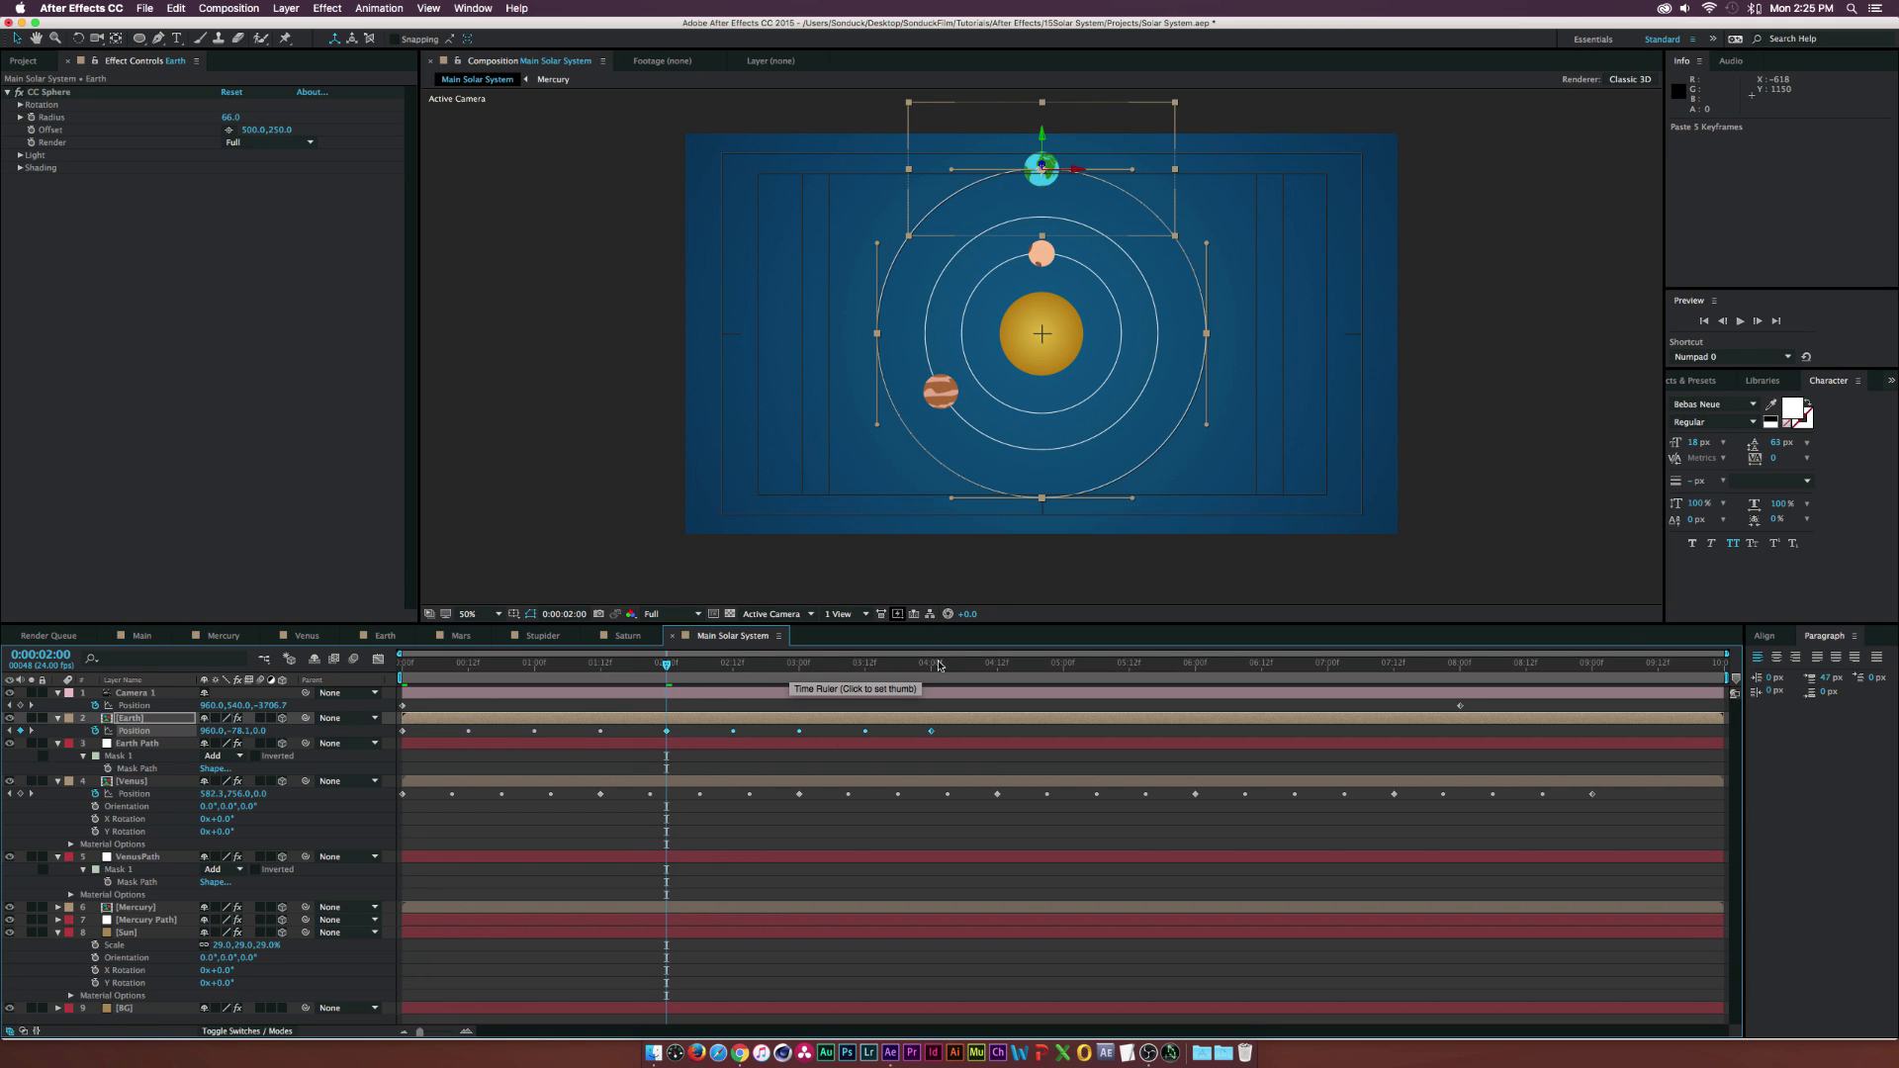
drag(838, 669, 931, 668)
key(super+v)
drag(1113, 669, 1194, 668)
key(super+v)
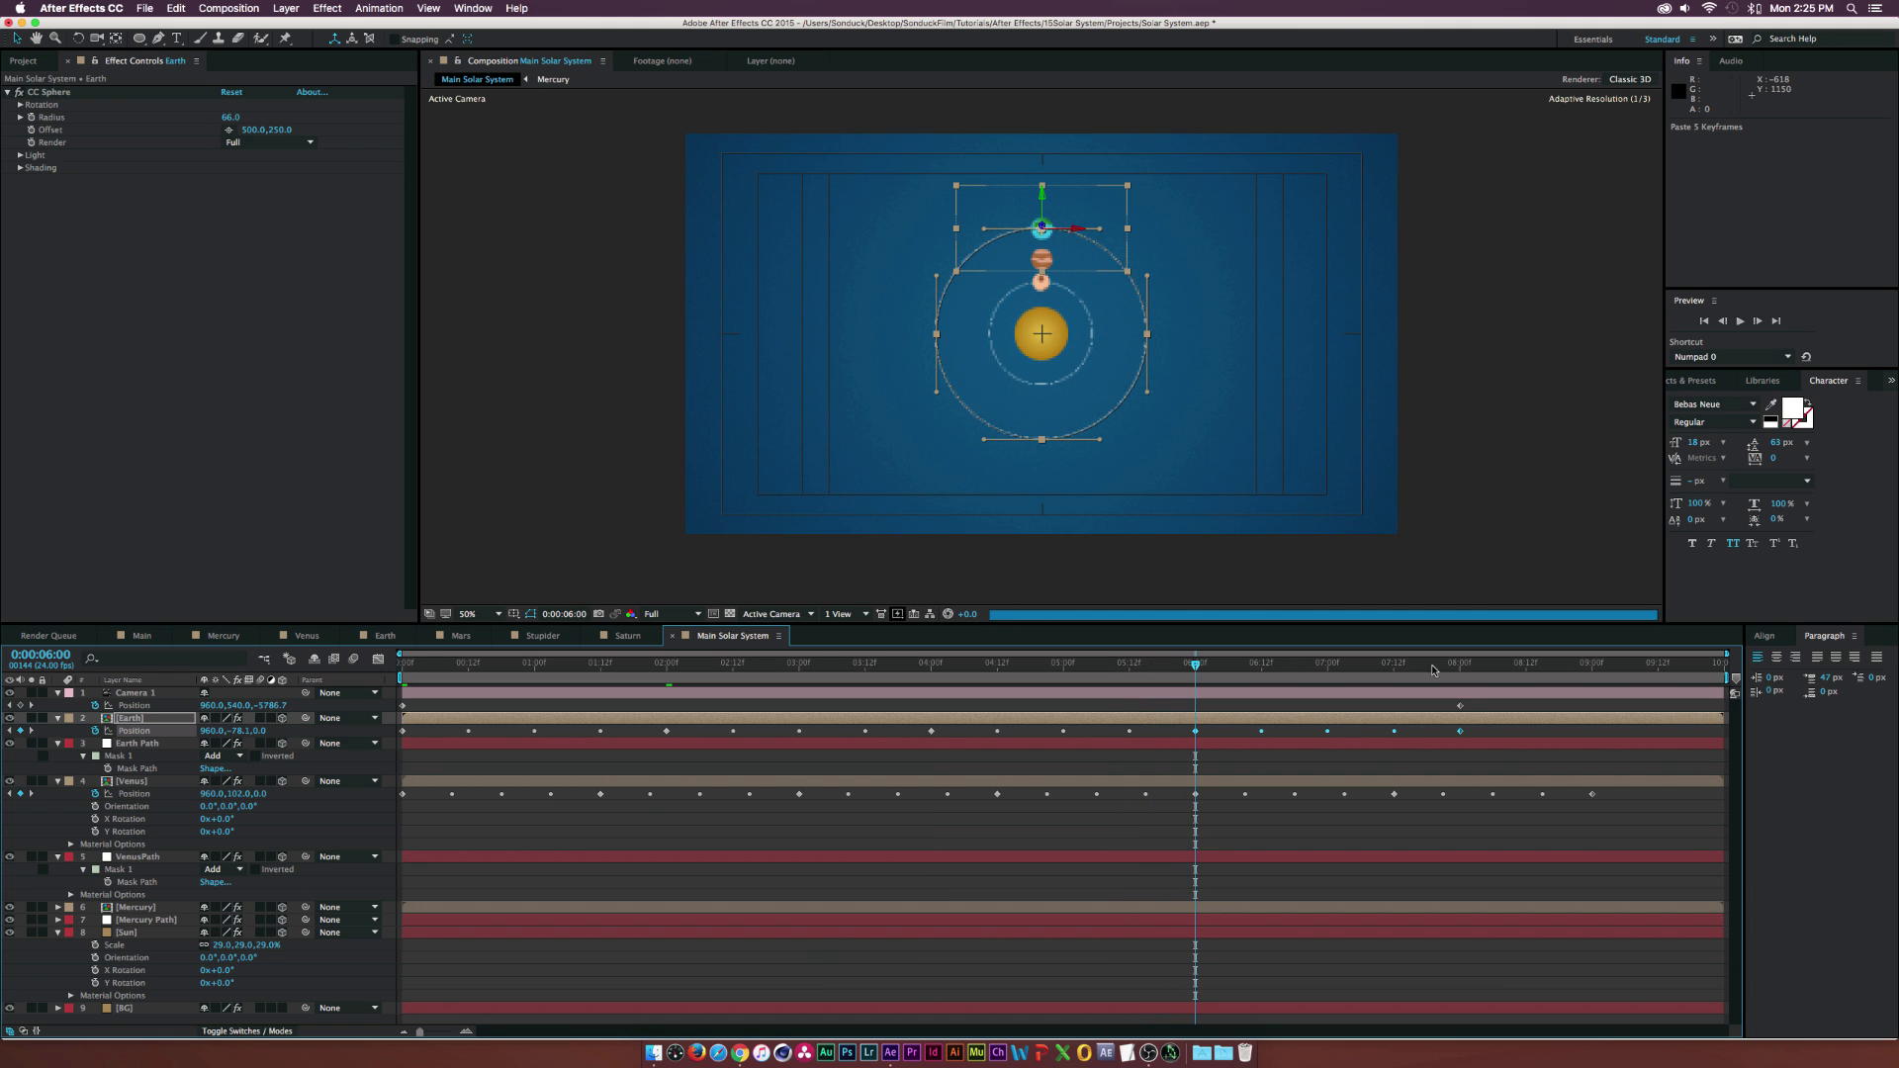
click(1460, 668)
key(super+v)
key(space)
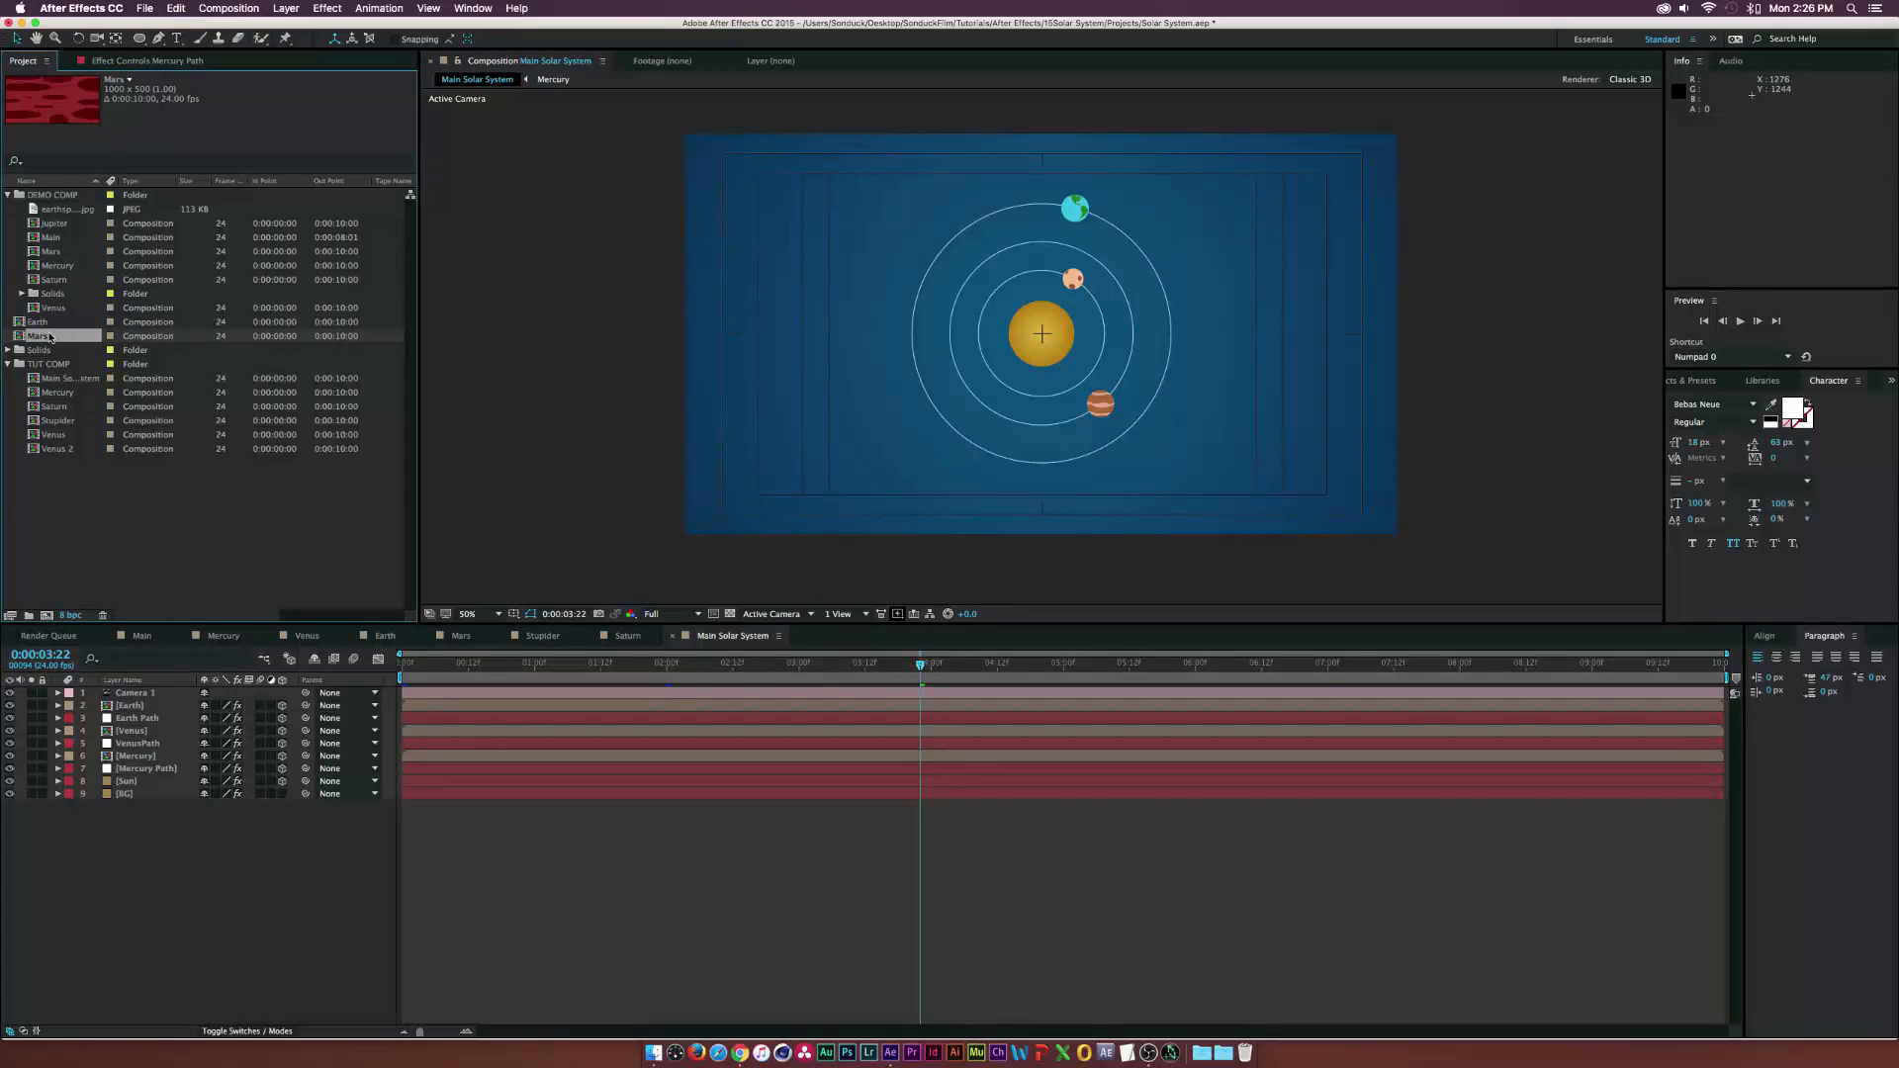
- Add the Mars composition as a layer above Earth and copy Earth's CC Sphere effect onto it
drag(50, 337, 144, 705)
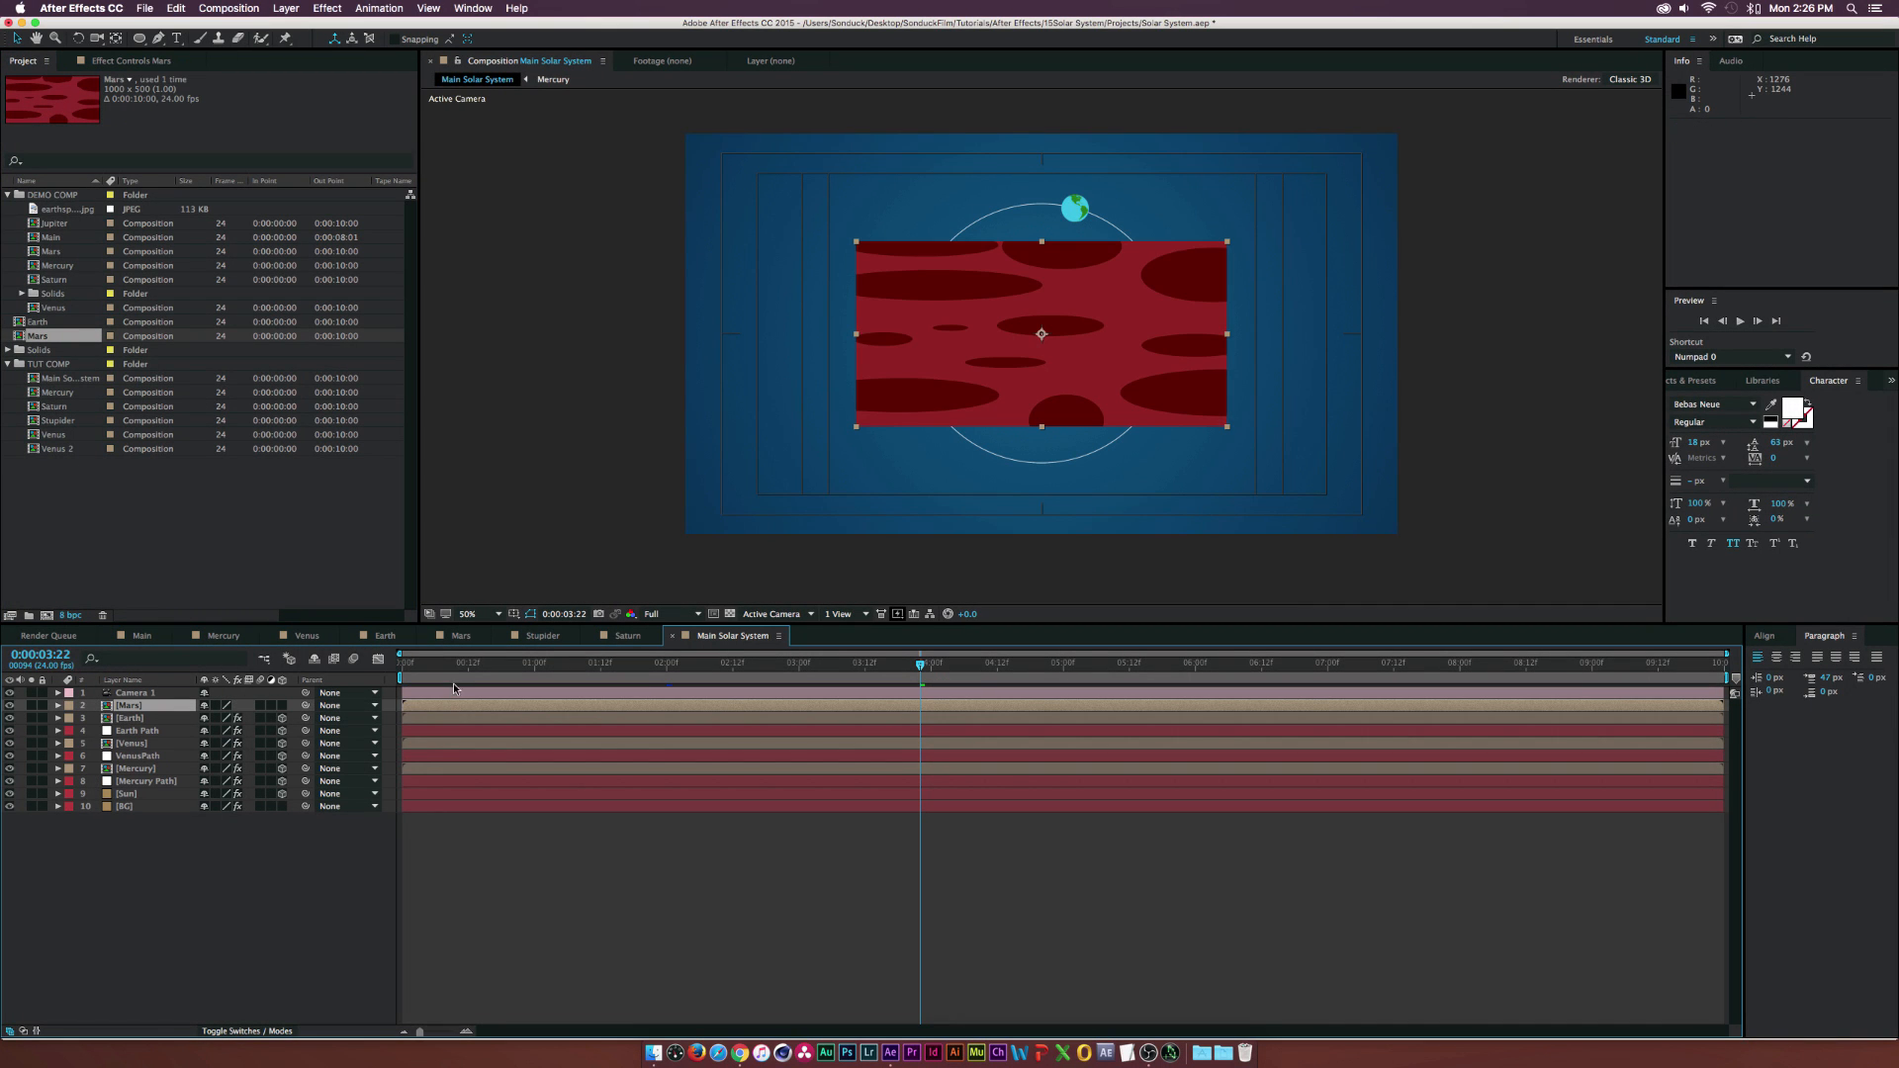
drag(443, 668, 400, 669)
click(137, 718)
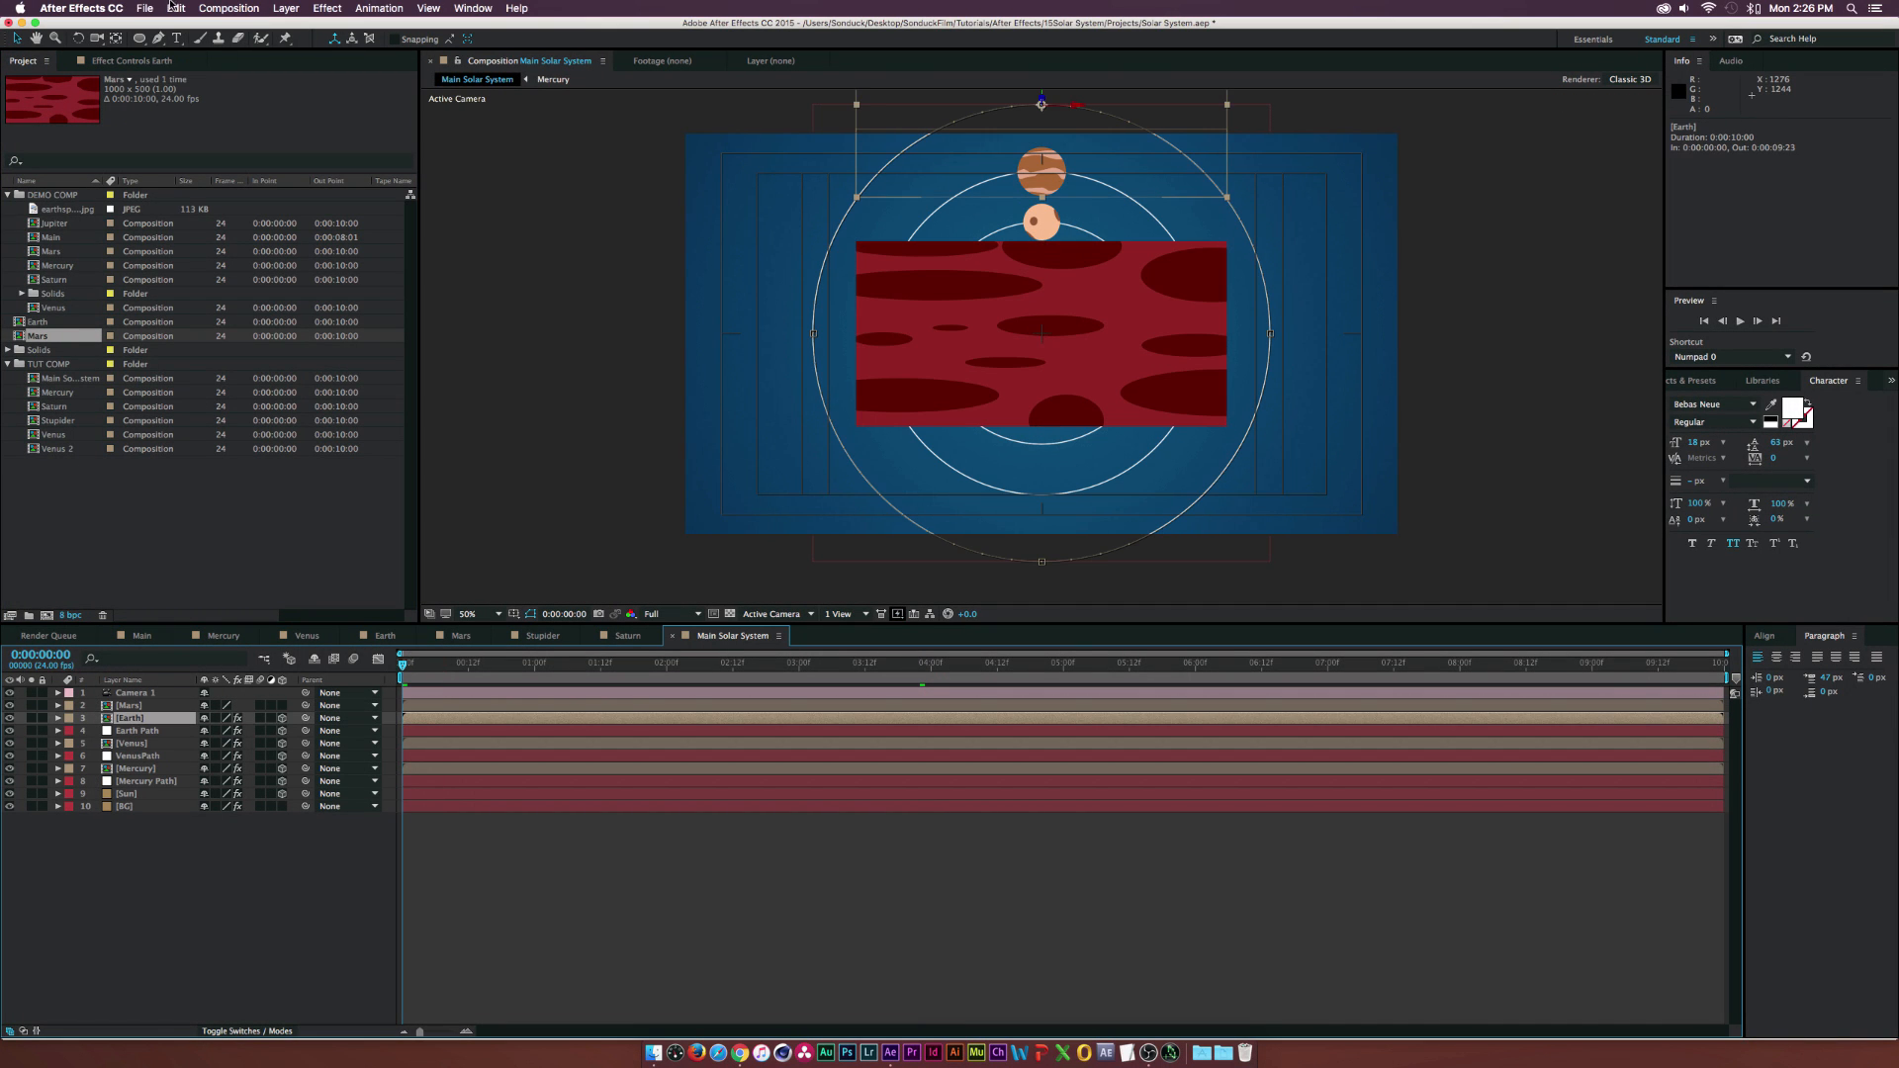
click(119, 62)
click(48, 93)
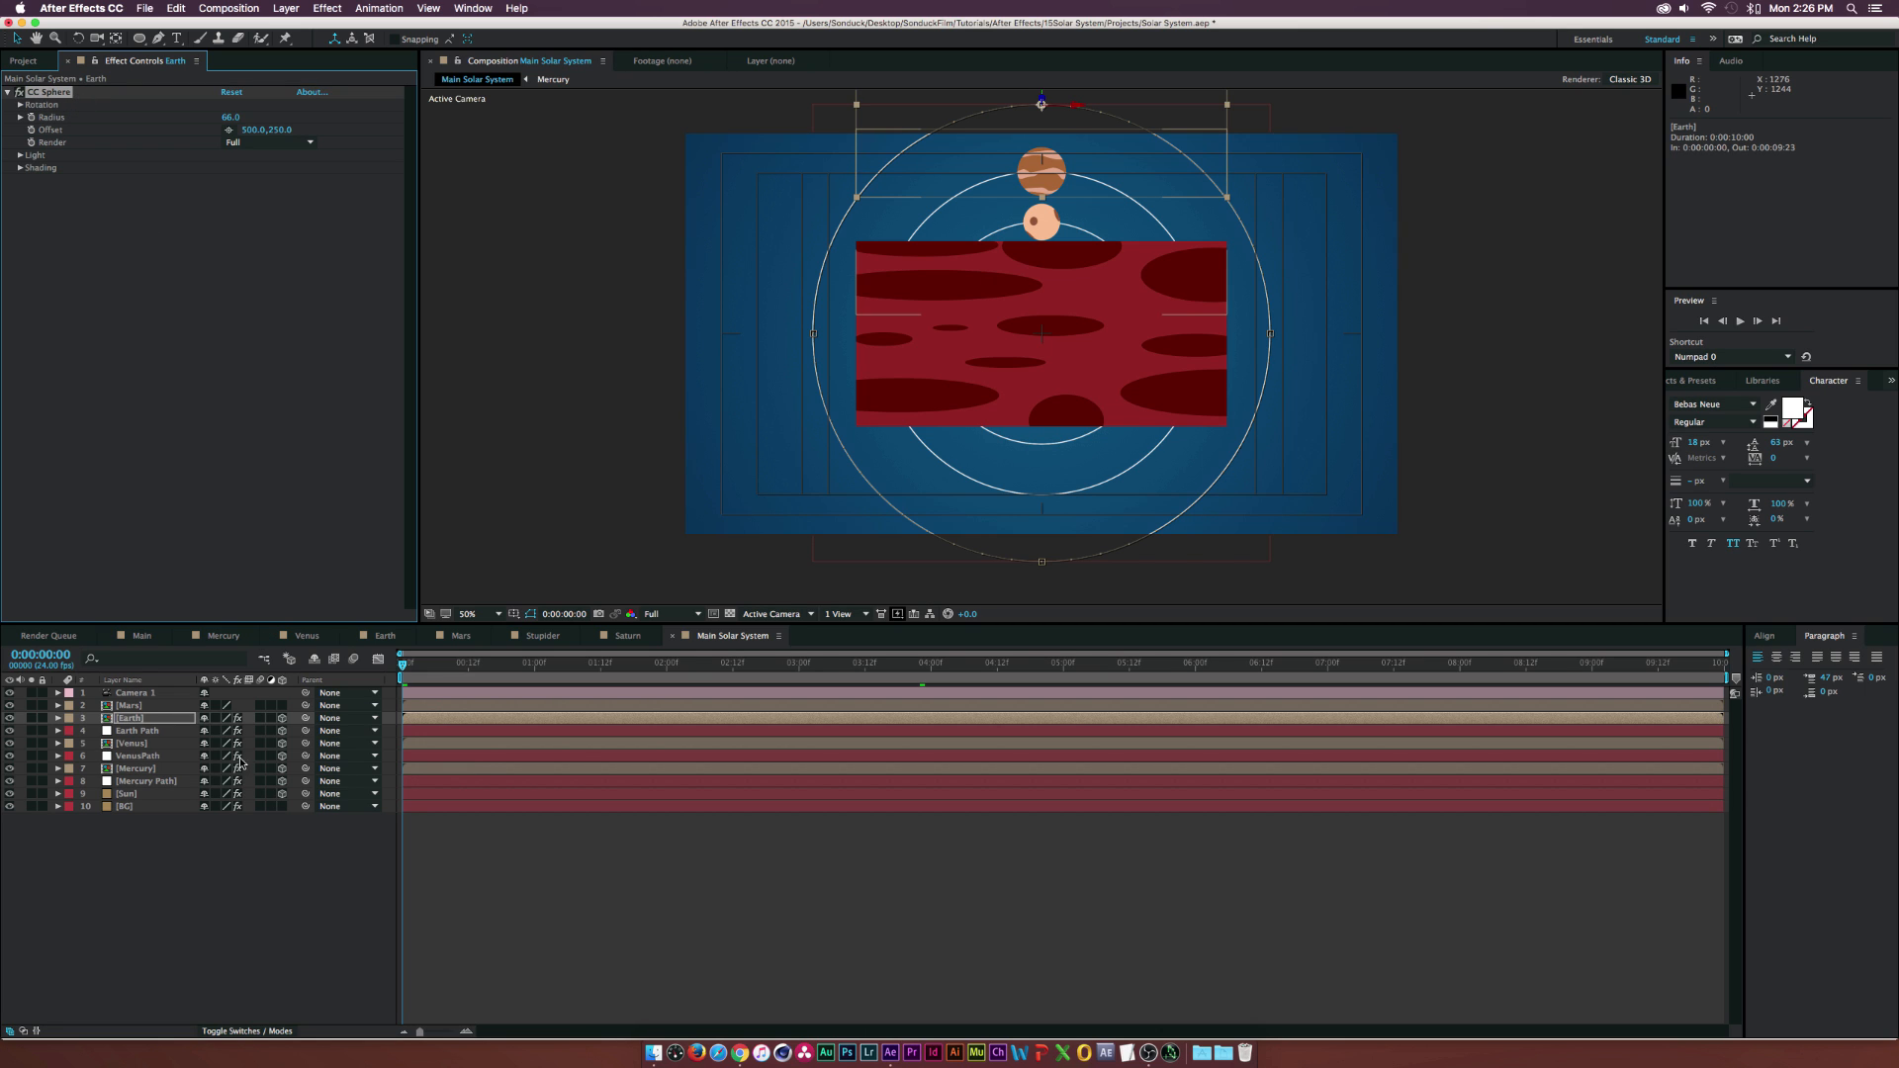
click(159, 707)
key(ctrl+v)
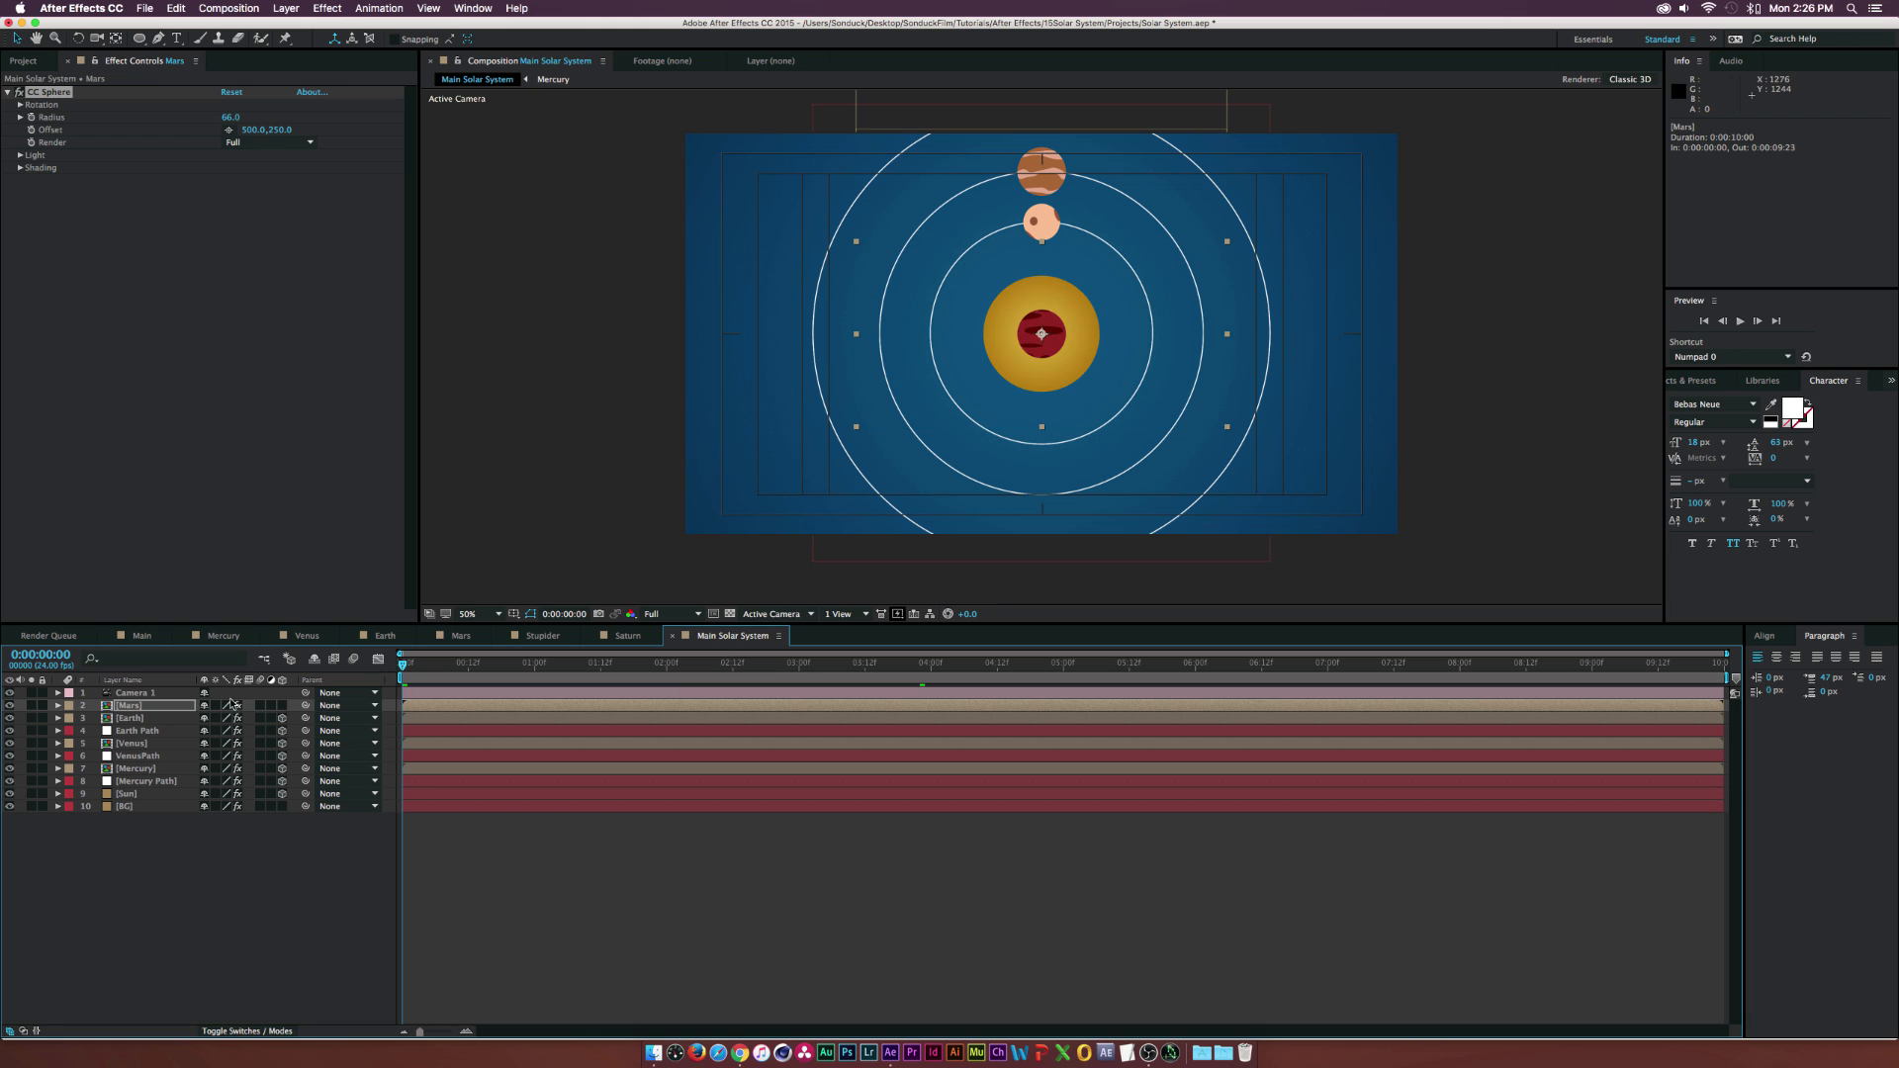
- Duplicate the Earth Path layer at 0:00:03:00 and place the copy between Mars and Earth
drag(408, 677, 800, 678)
click(138, 731)
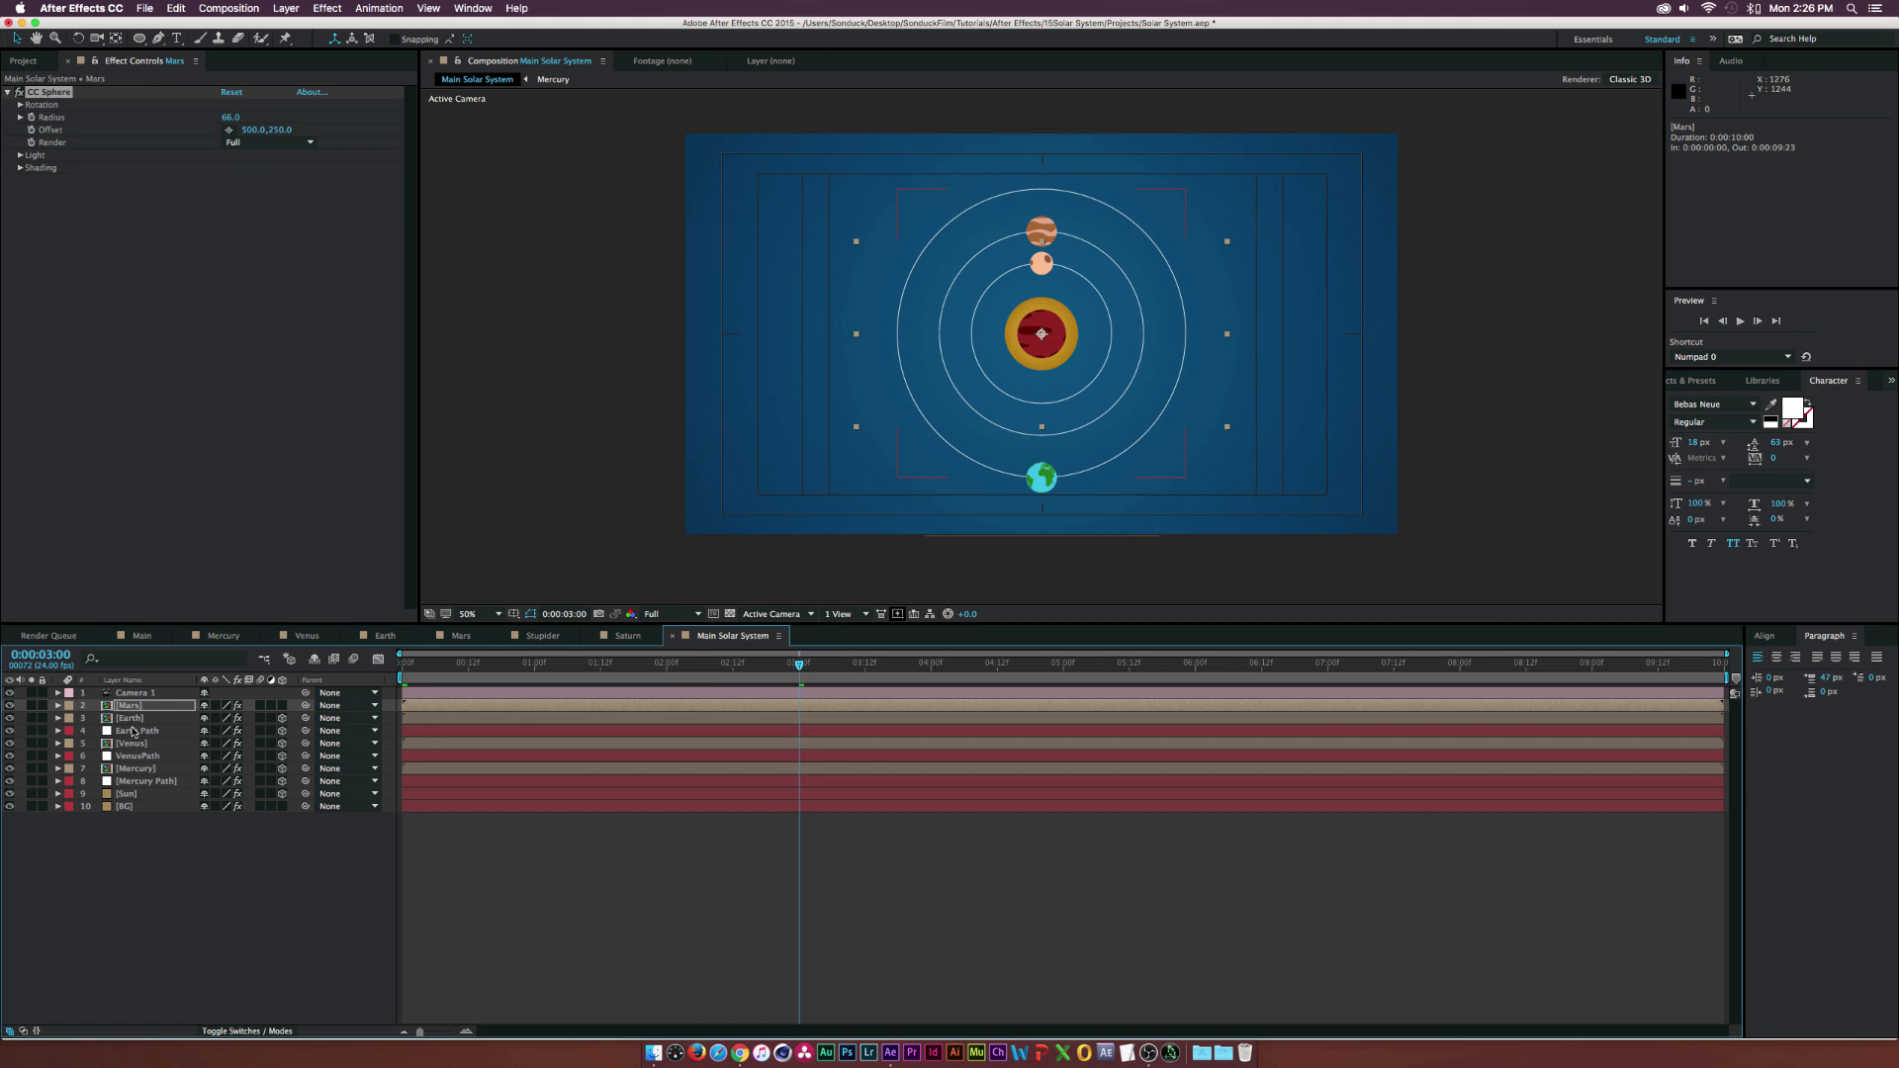
key(super+d)
drag(139, 731, 144, 714)
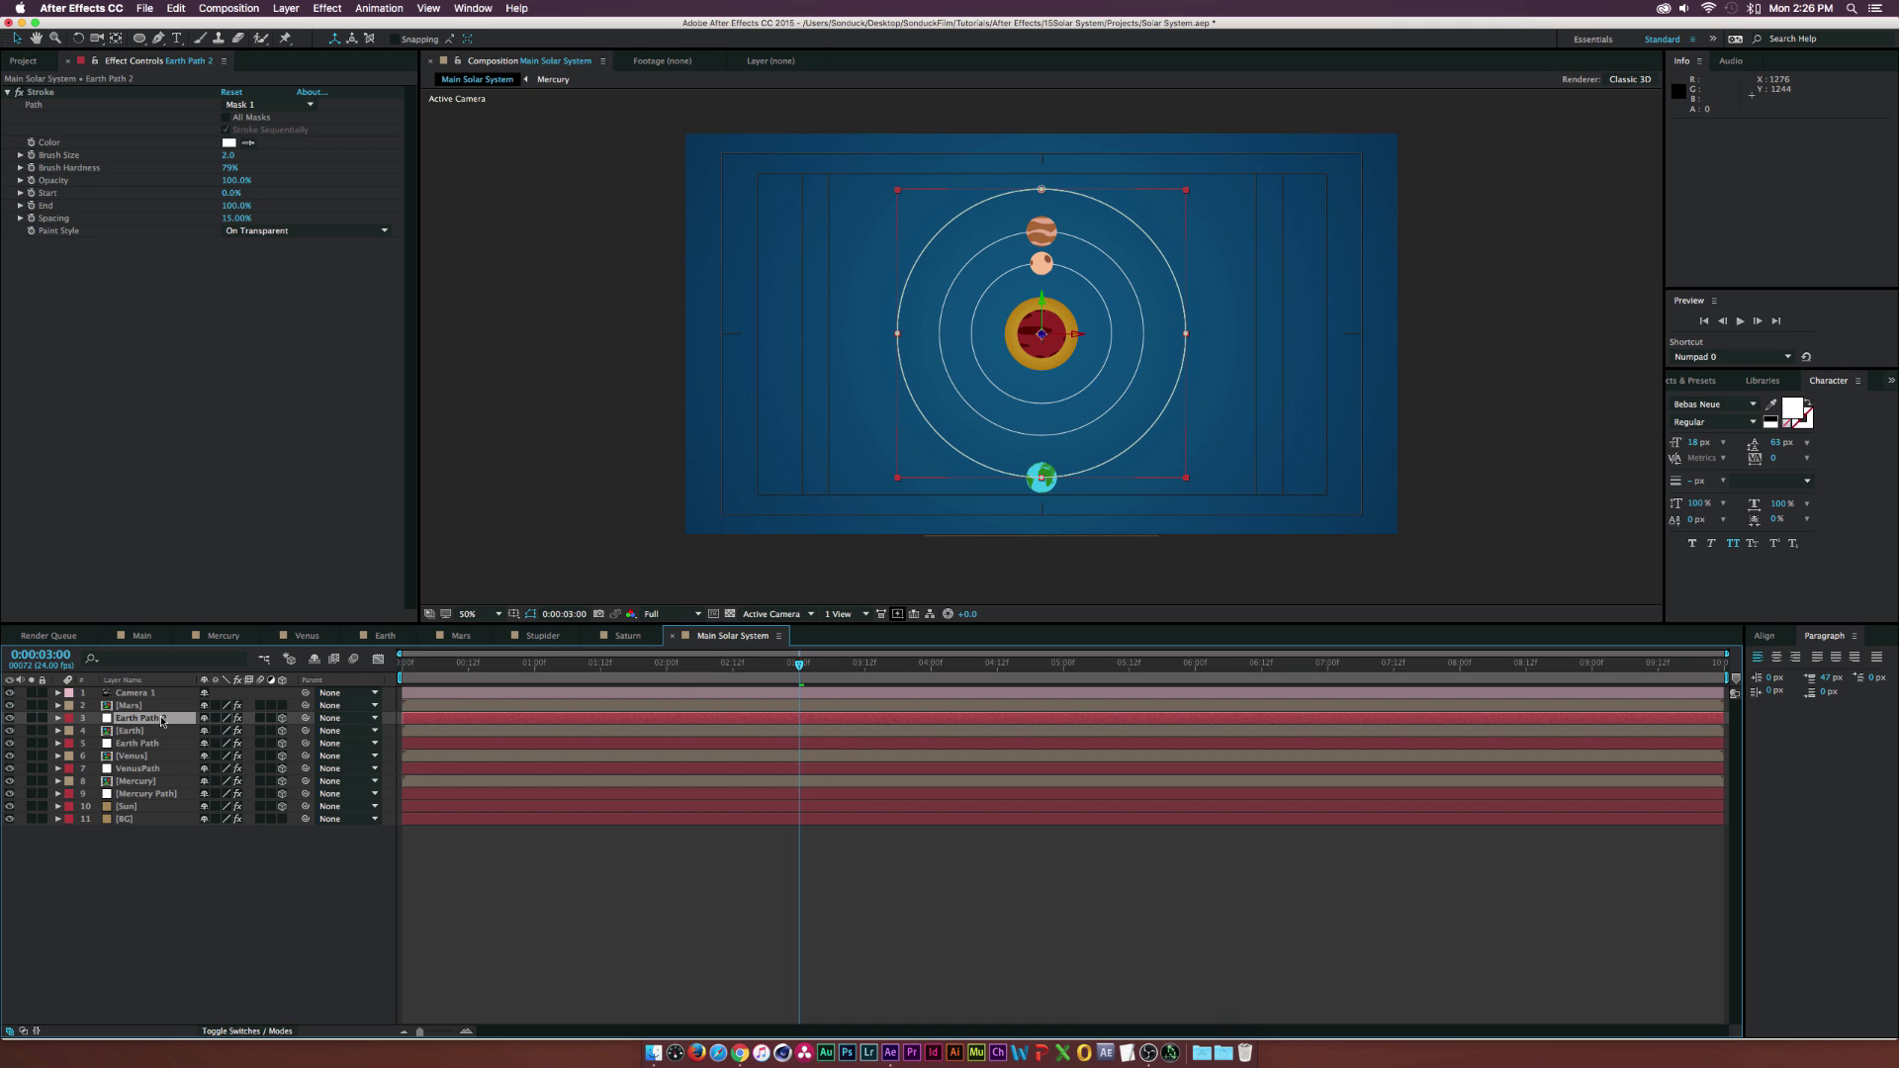
- Enlarge the mask of Earth Path 2 proportionally about its center to about 137%, outside Earth's orbit
key(m)
click(118, 732)
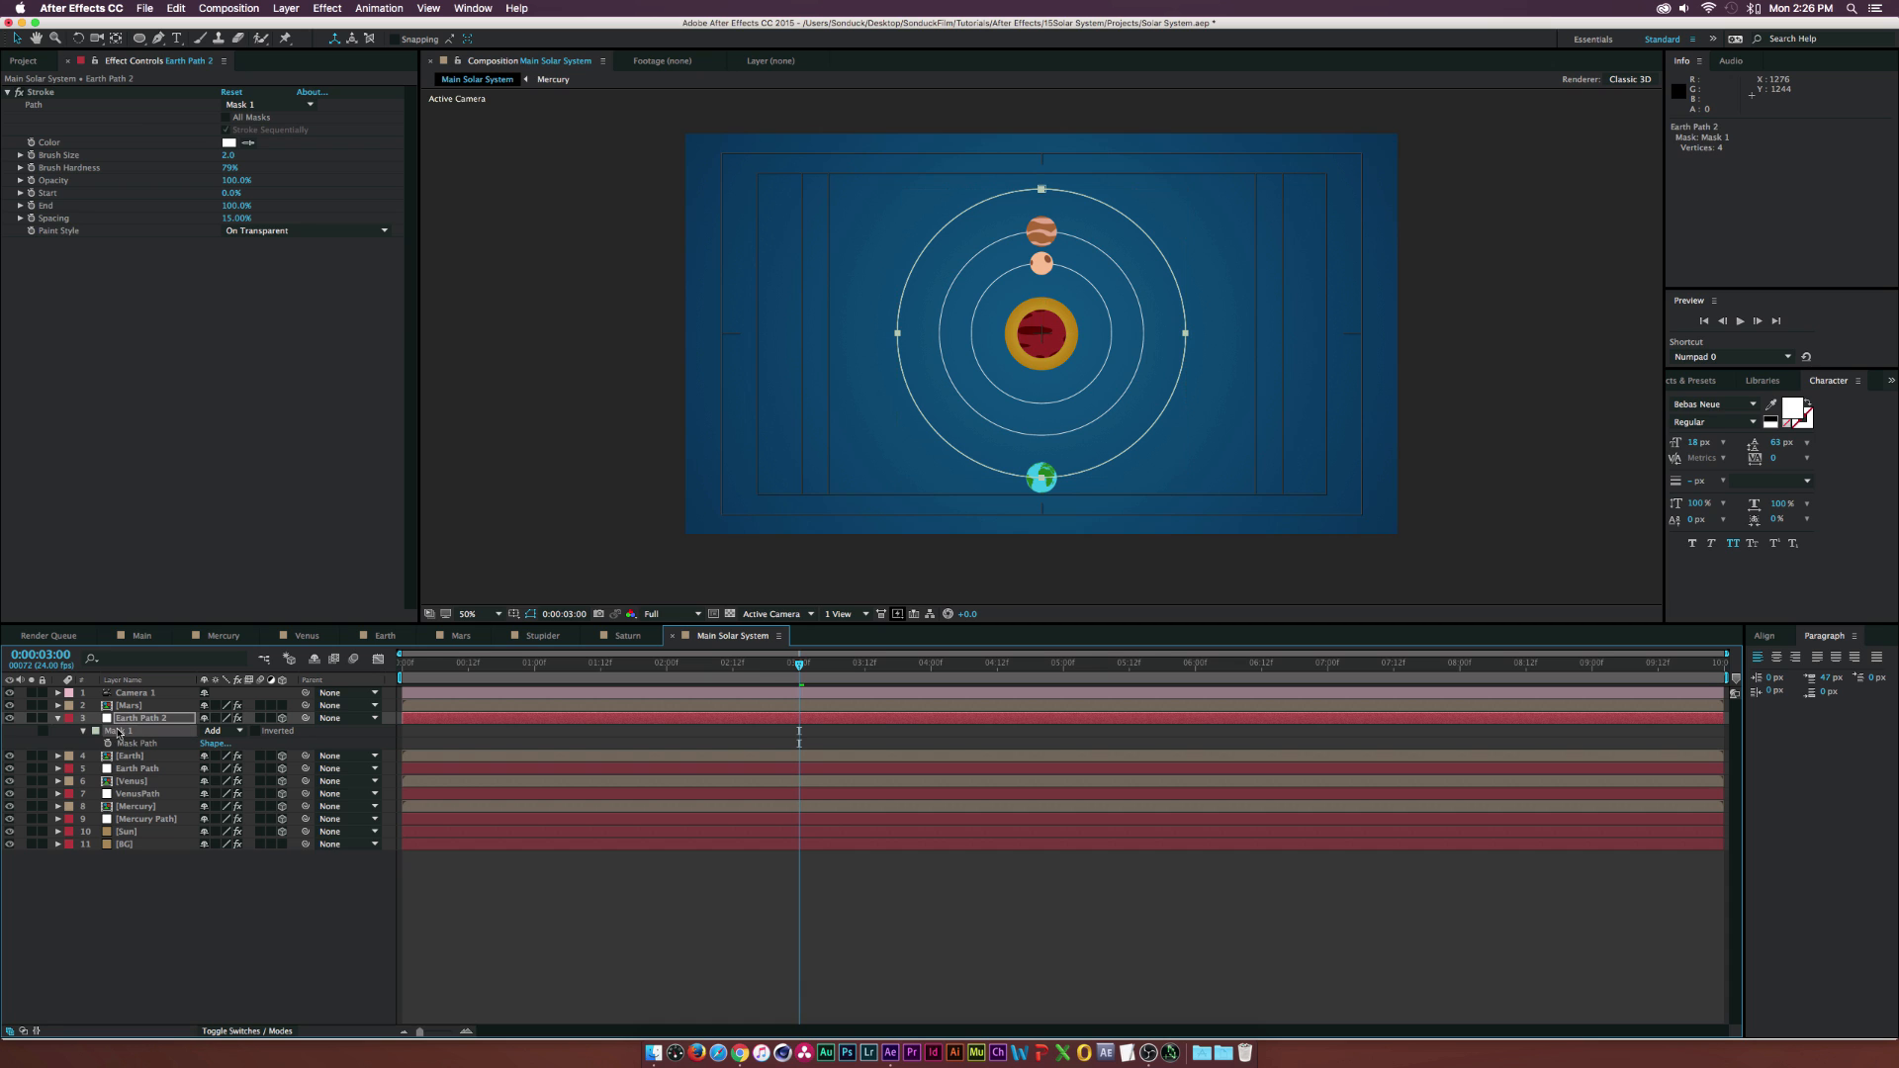
key(super+t)
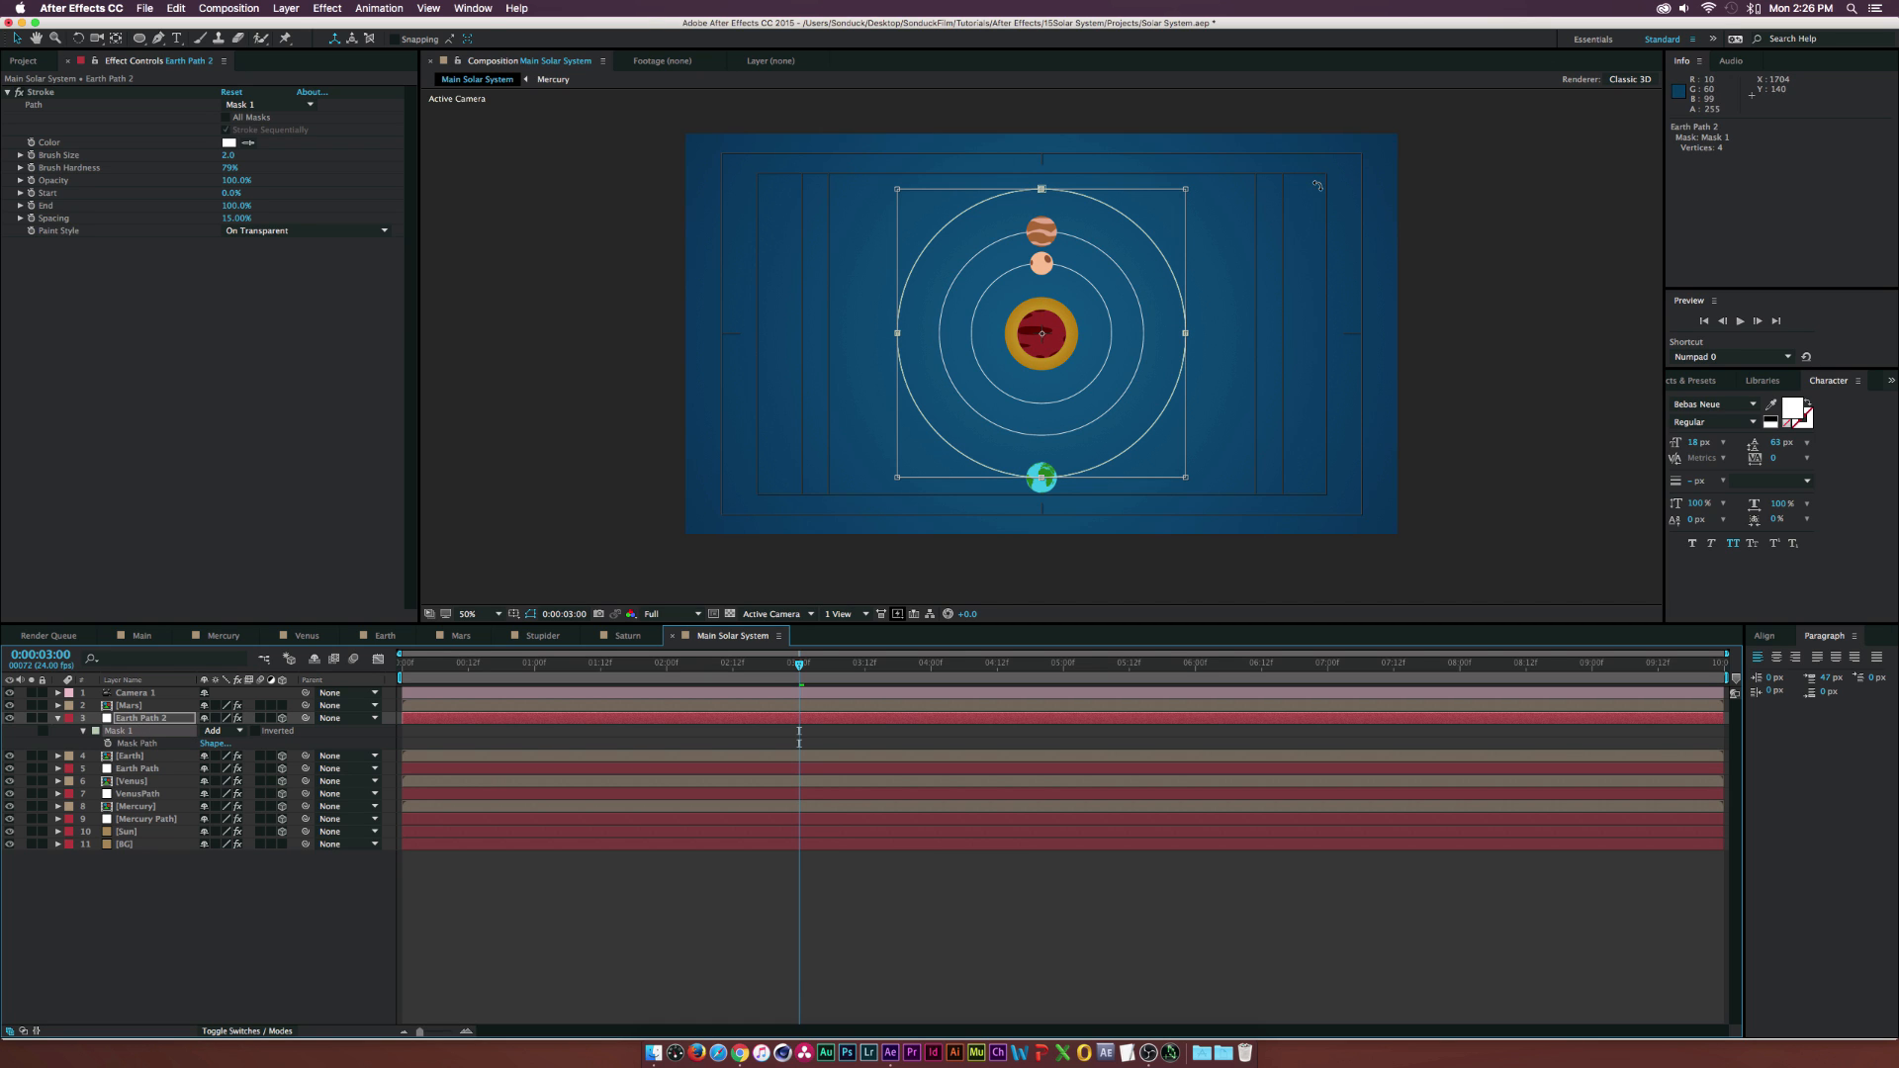
drag(1186, 186, 1238, 136)
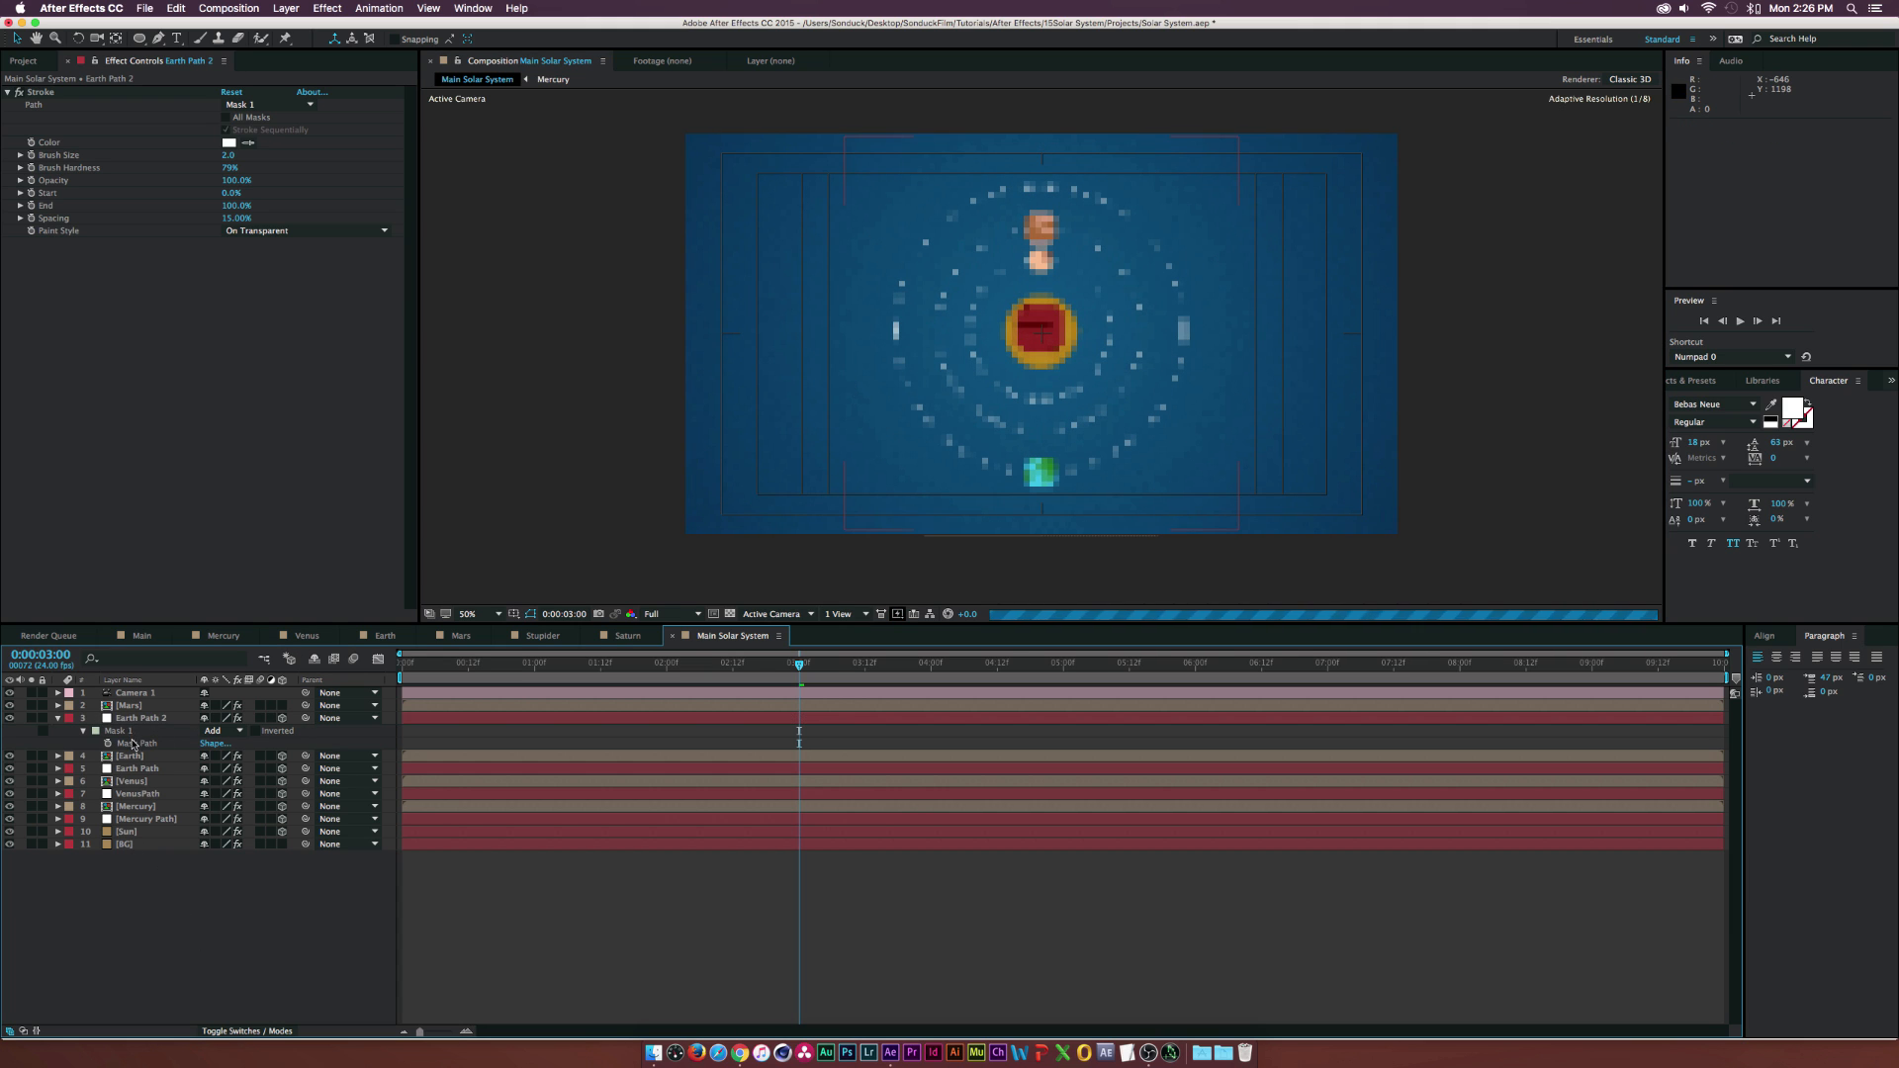
- Copy the Earth Path 2 mask path into Mars's Position from 0:00:00:00 and stretch the orbit keyframes to end at about 0:00:02:09
click(132, 708)
key(p)
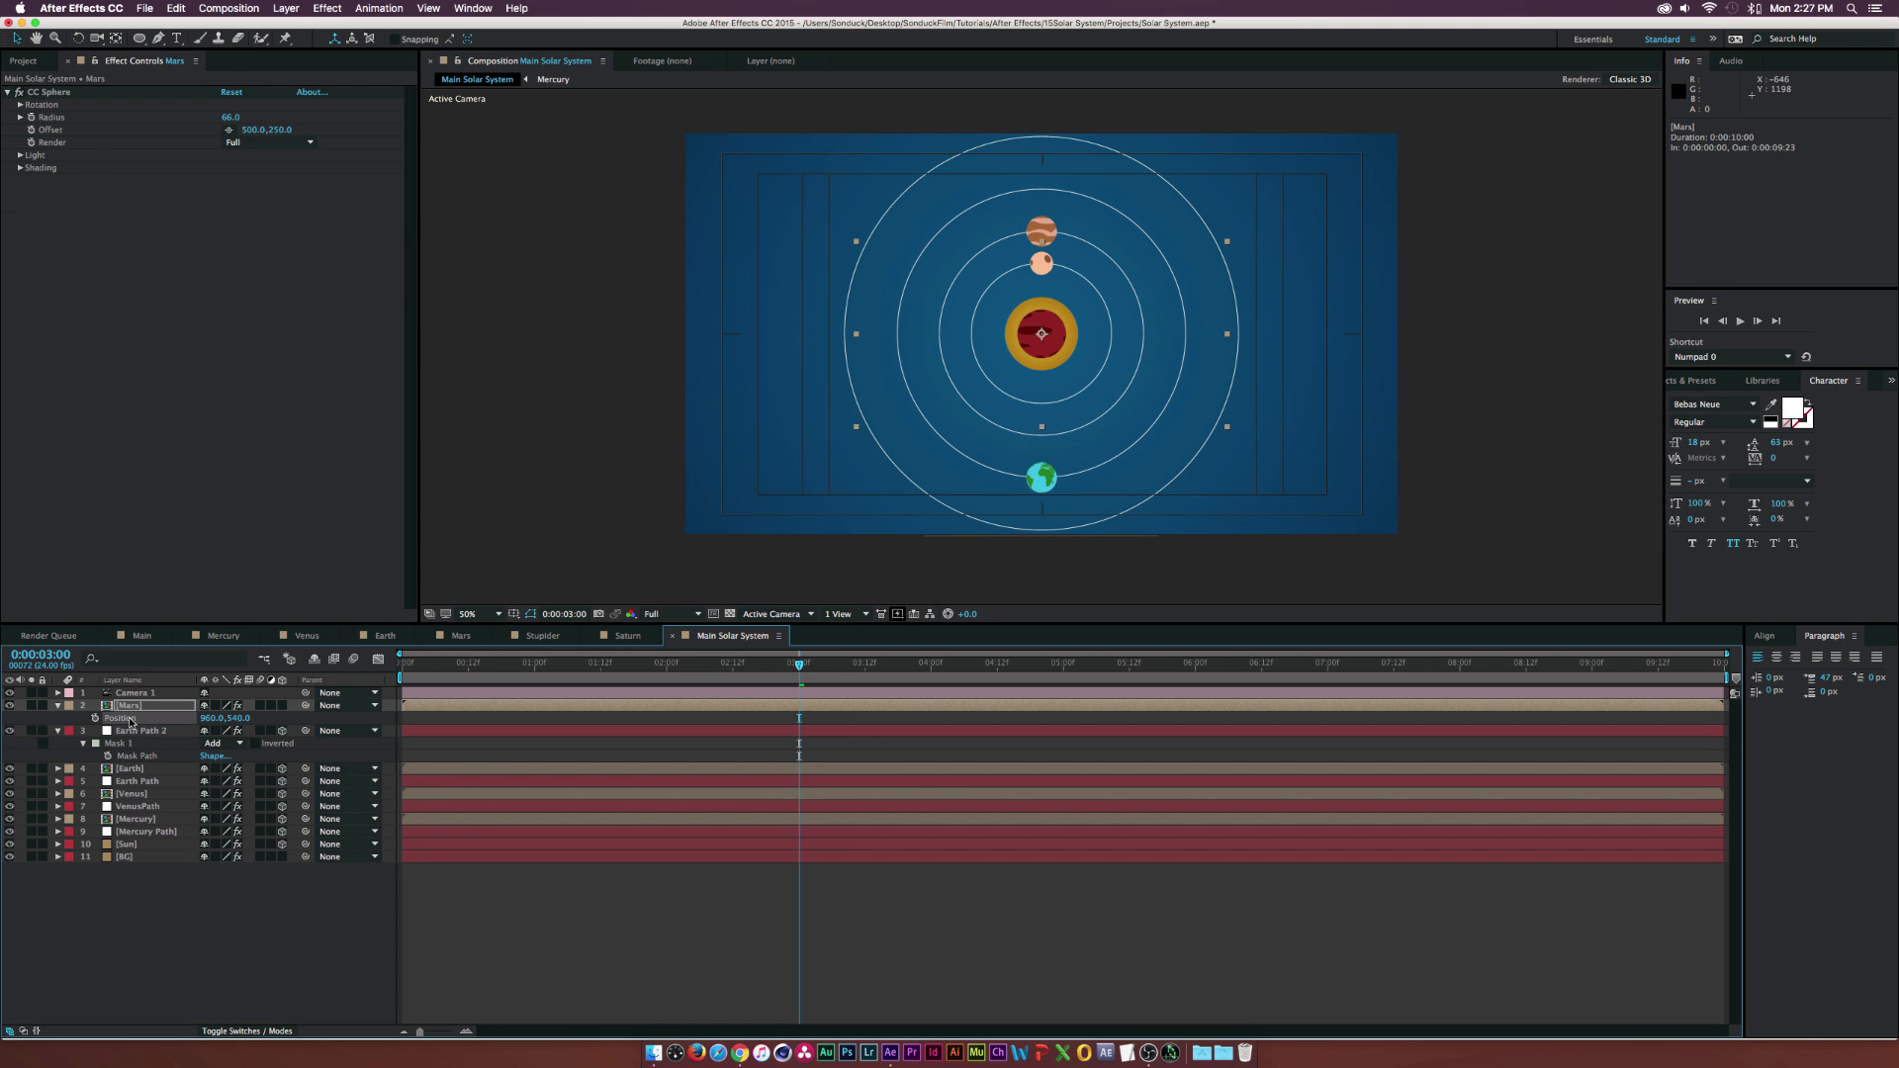
key(Home)
key(cmd+v)
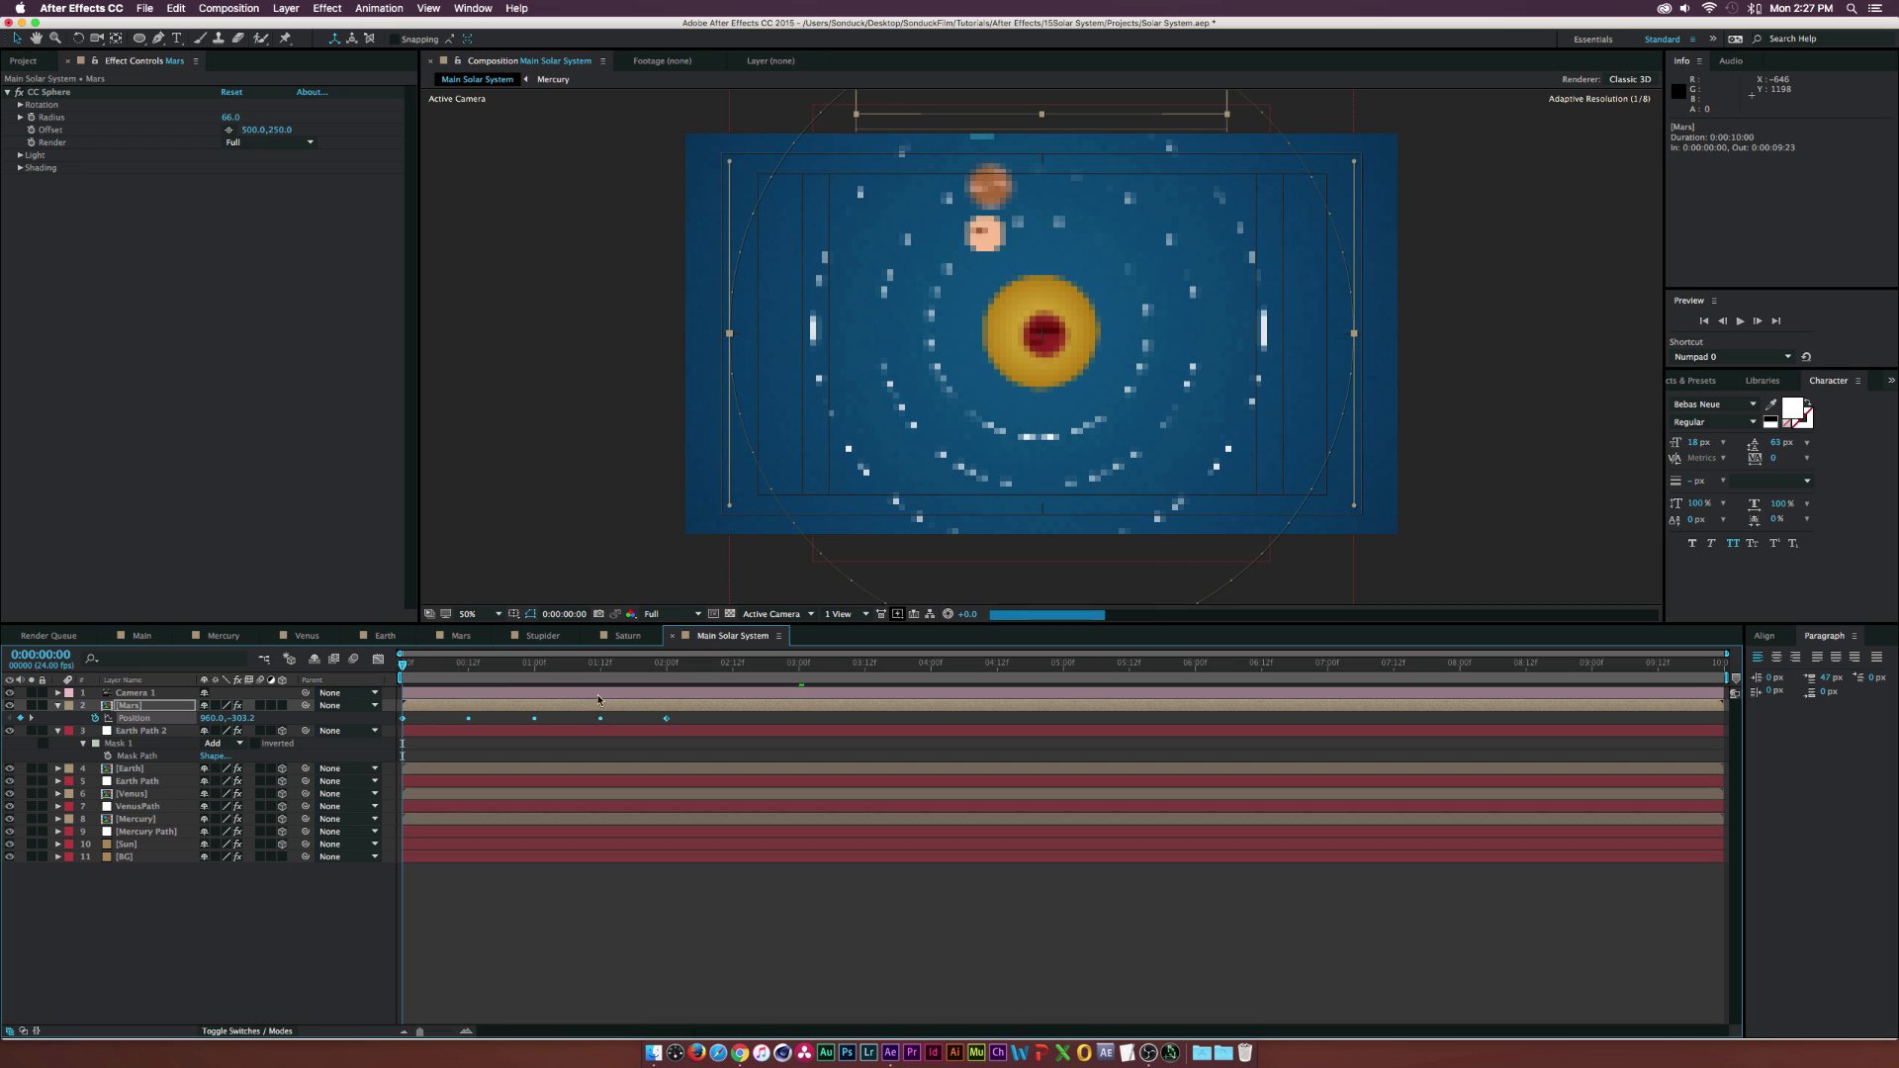
drag(677, 718, 397, 713)
- Repeat Mars's five orbit keyframes back to back, pasting copies at about 0:00:02:09, 0:00:04:18 and 0:00:07:03
key(super+z)
click(718, 669)
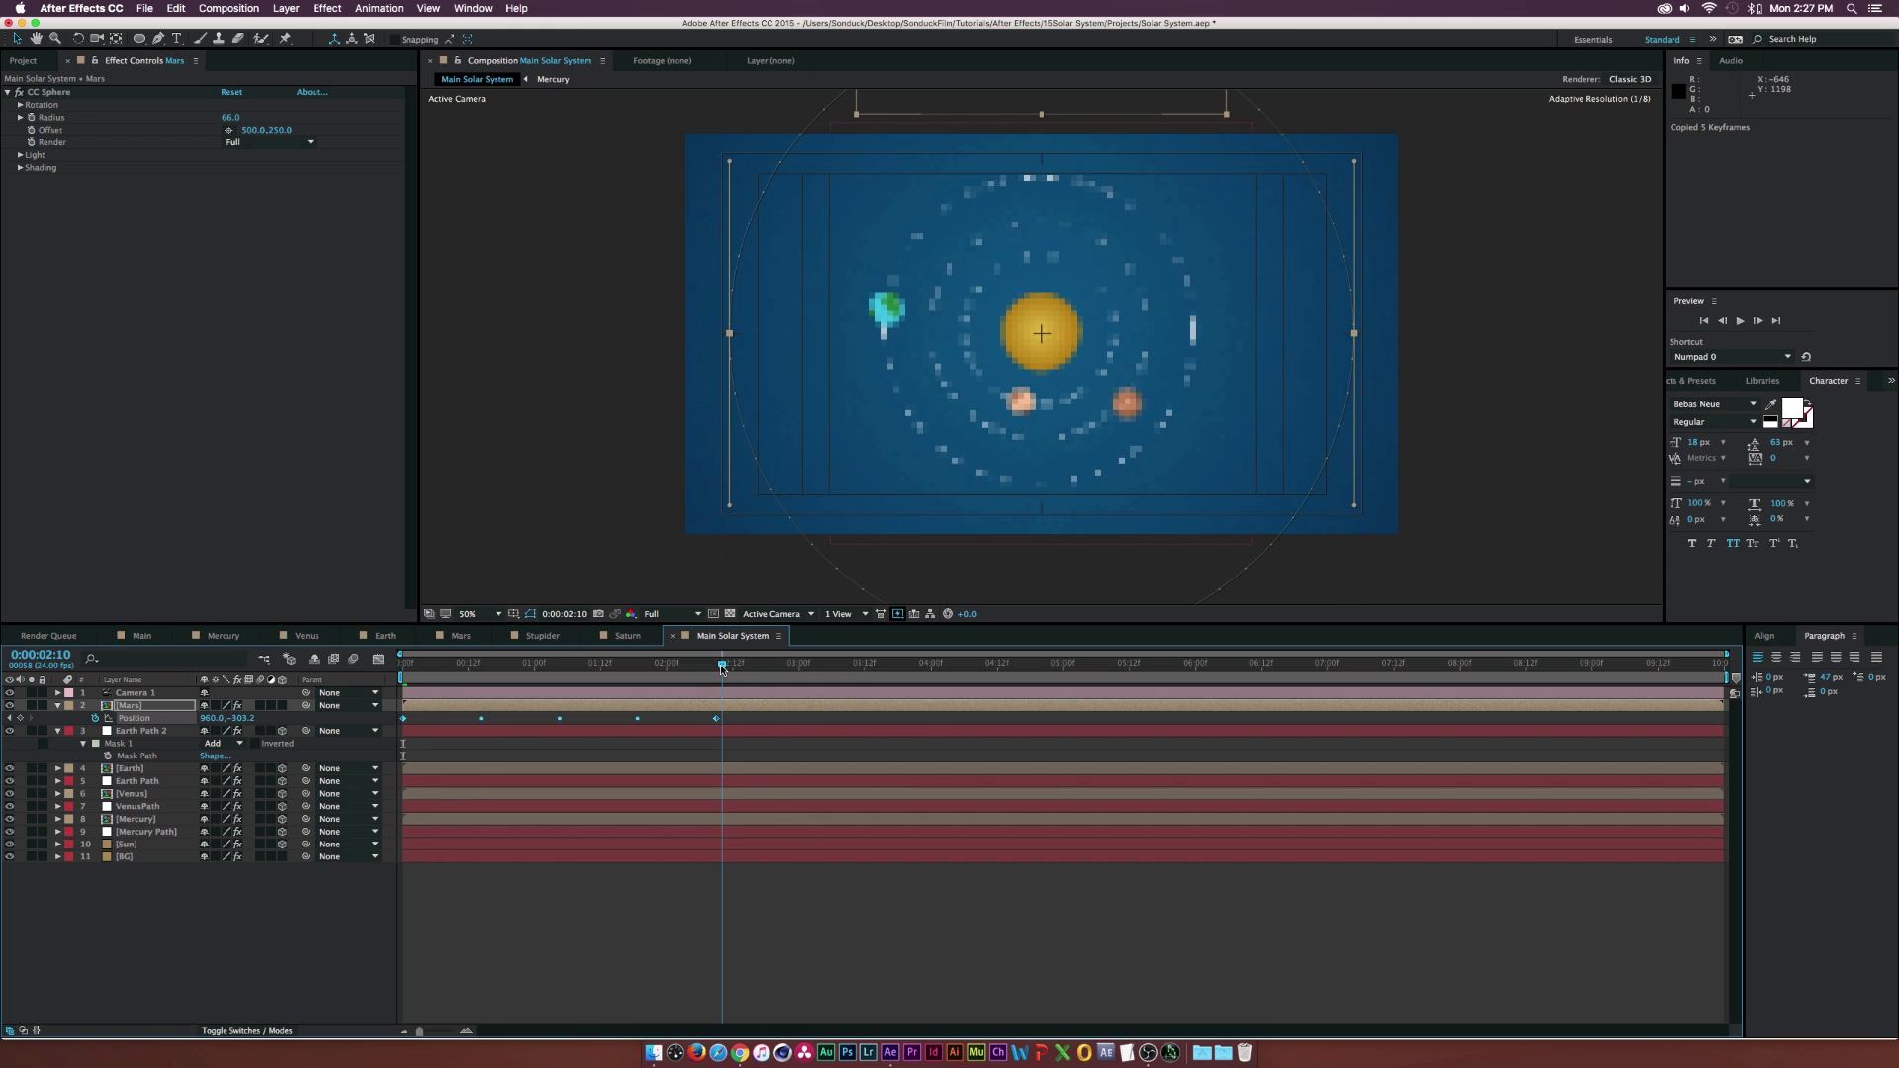
drag(964, 667, 1029, 667)
key(super+v)
click(1344, 669)
key(super+v)
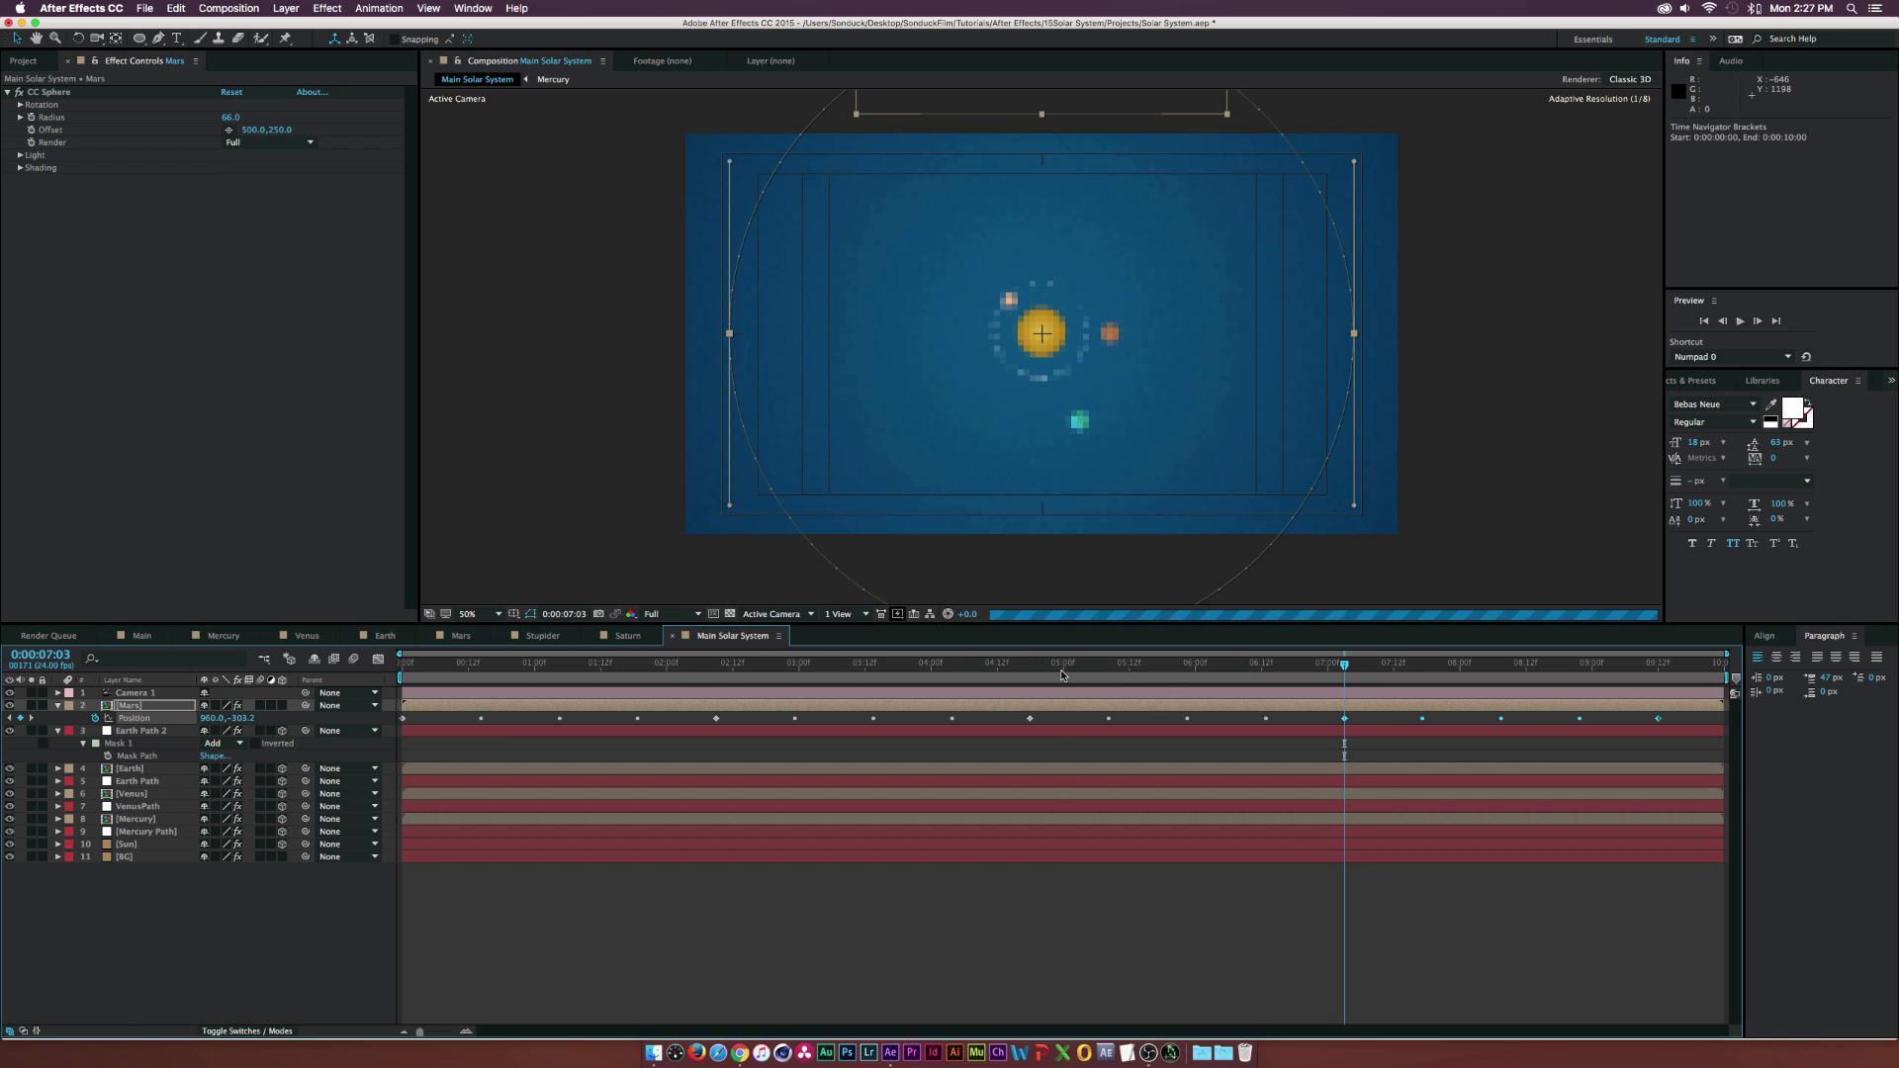
click(980, 668)
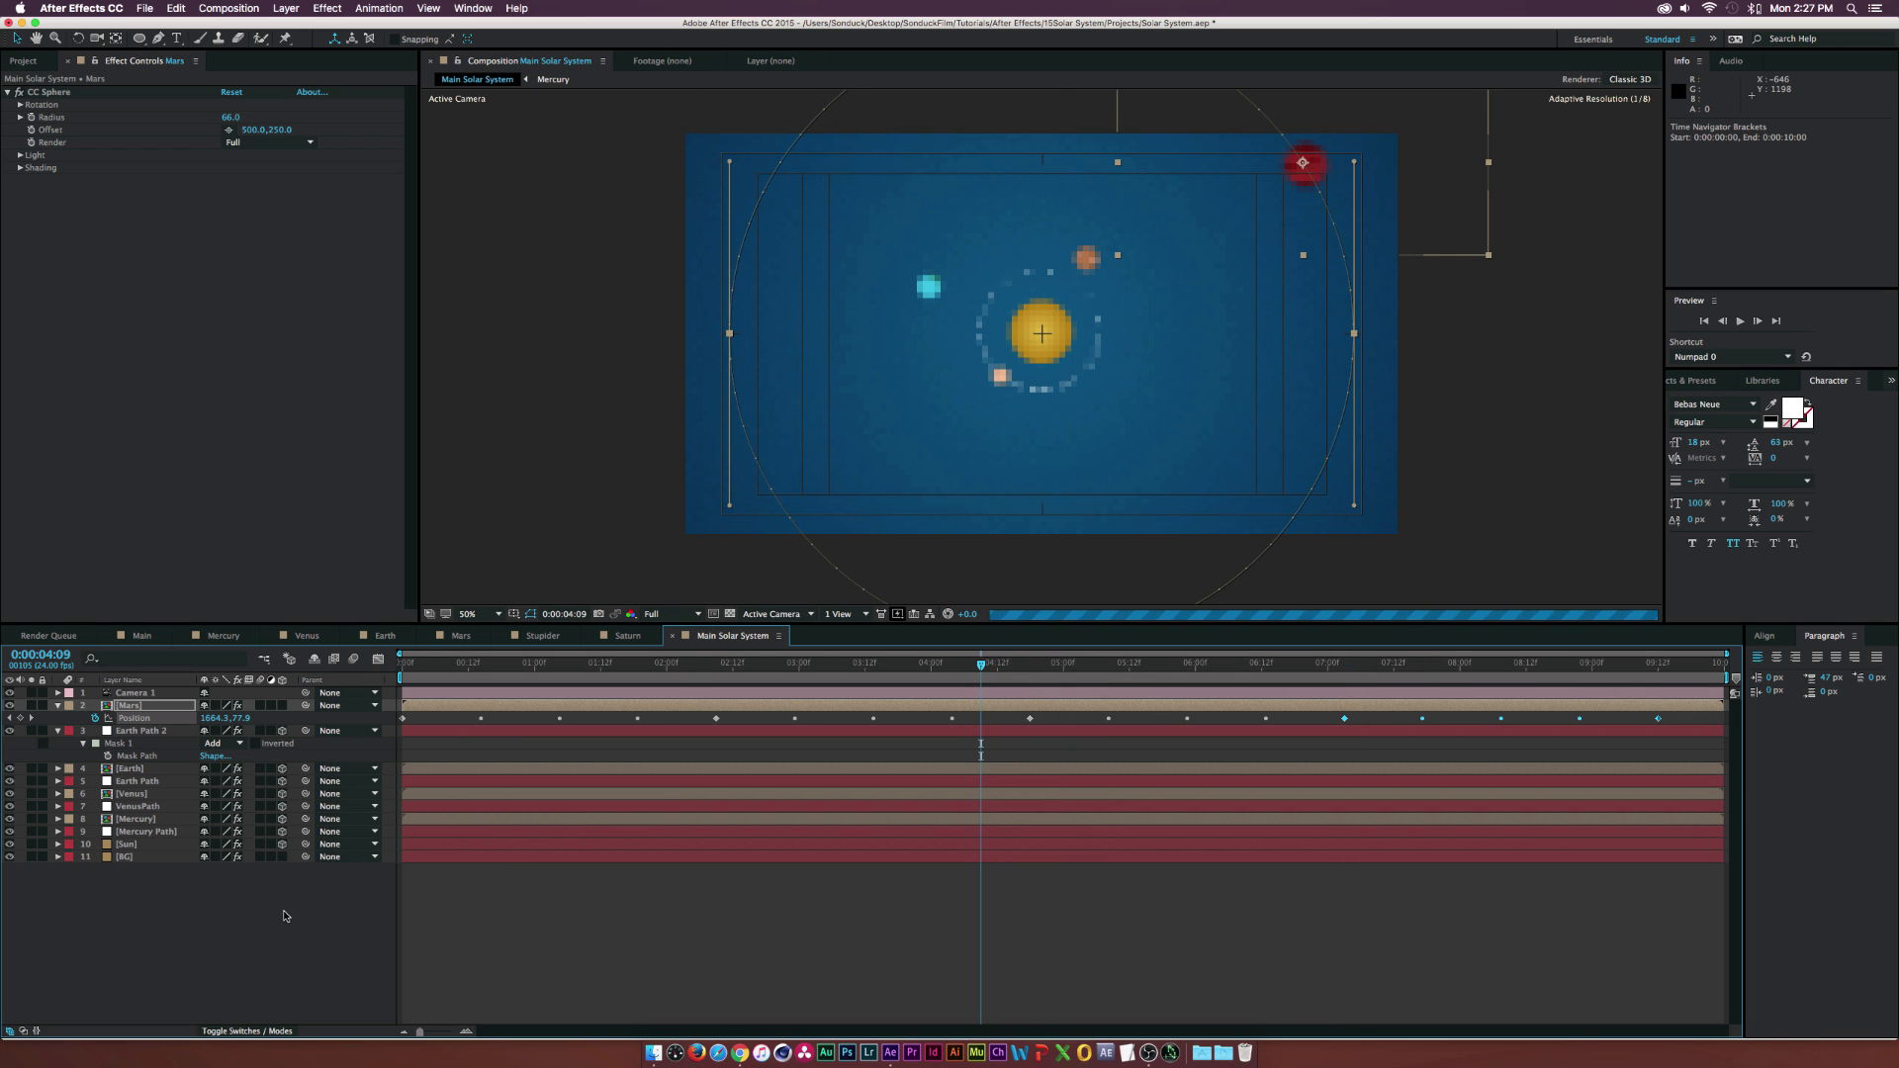
click(318, 922)
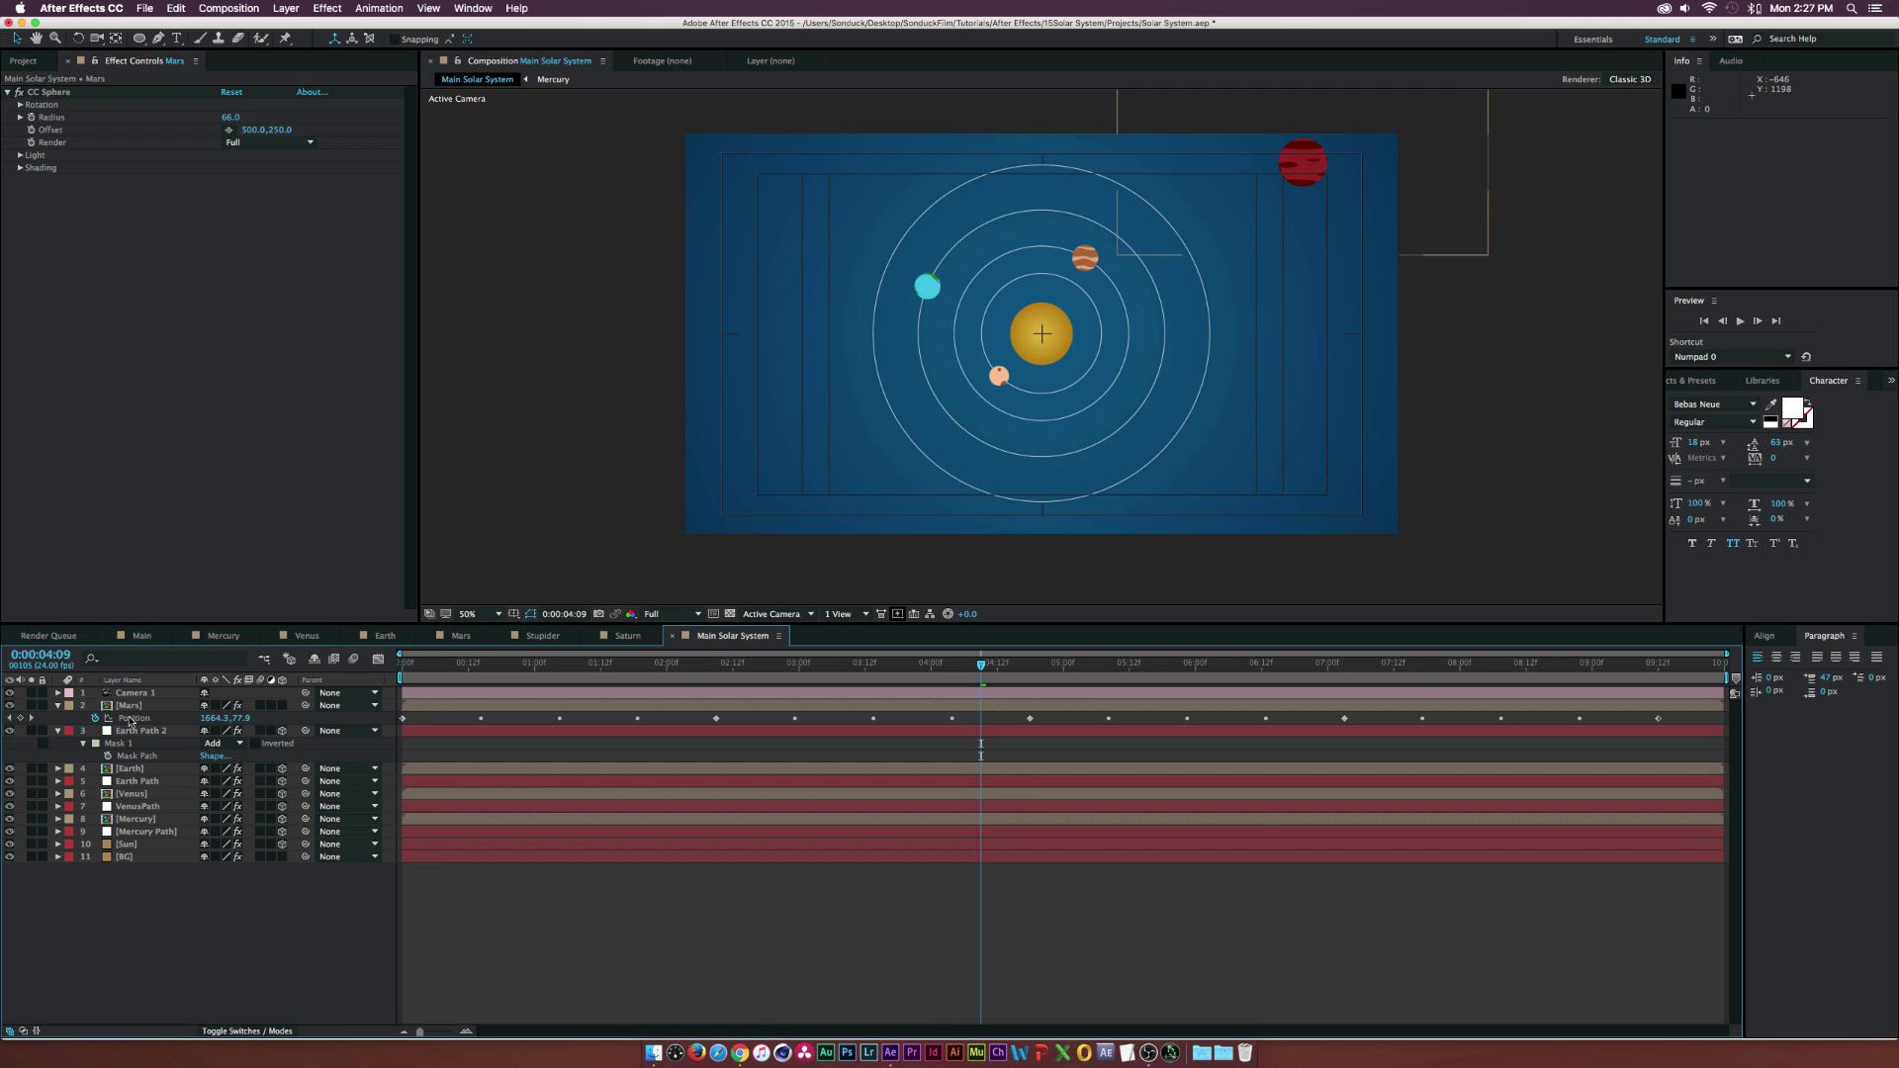
- Make the Mars layer 3D and check its position against the outer orbit around 0:00:02:13
drag(485, 665, 671, 676)
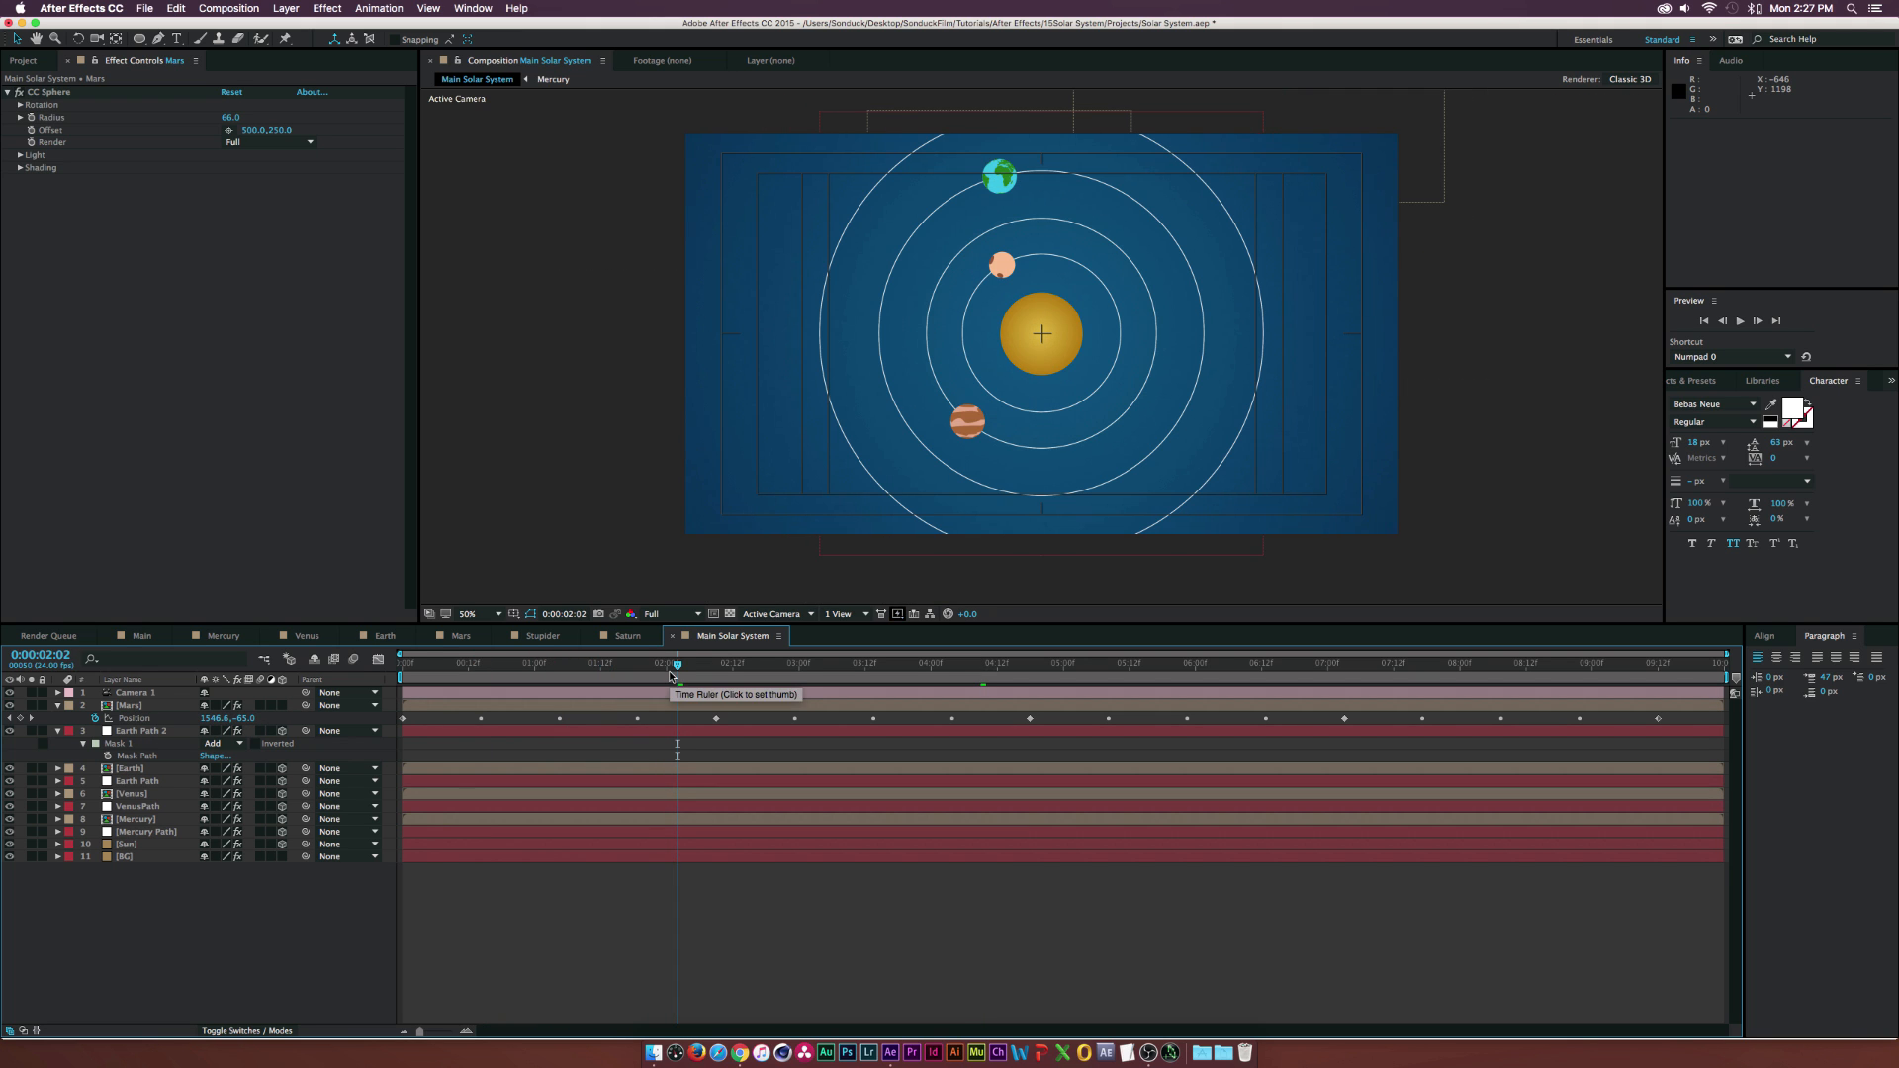
click(282, 706)
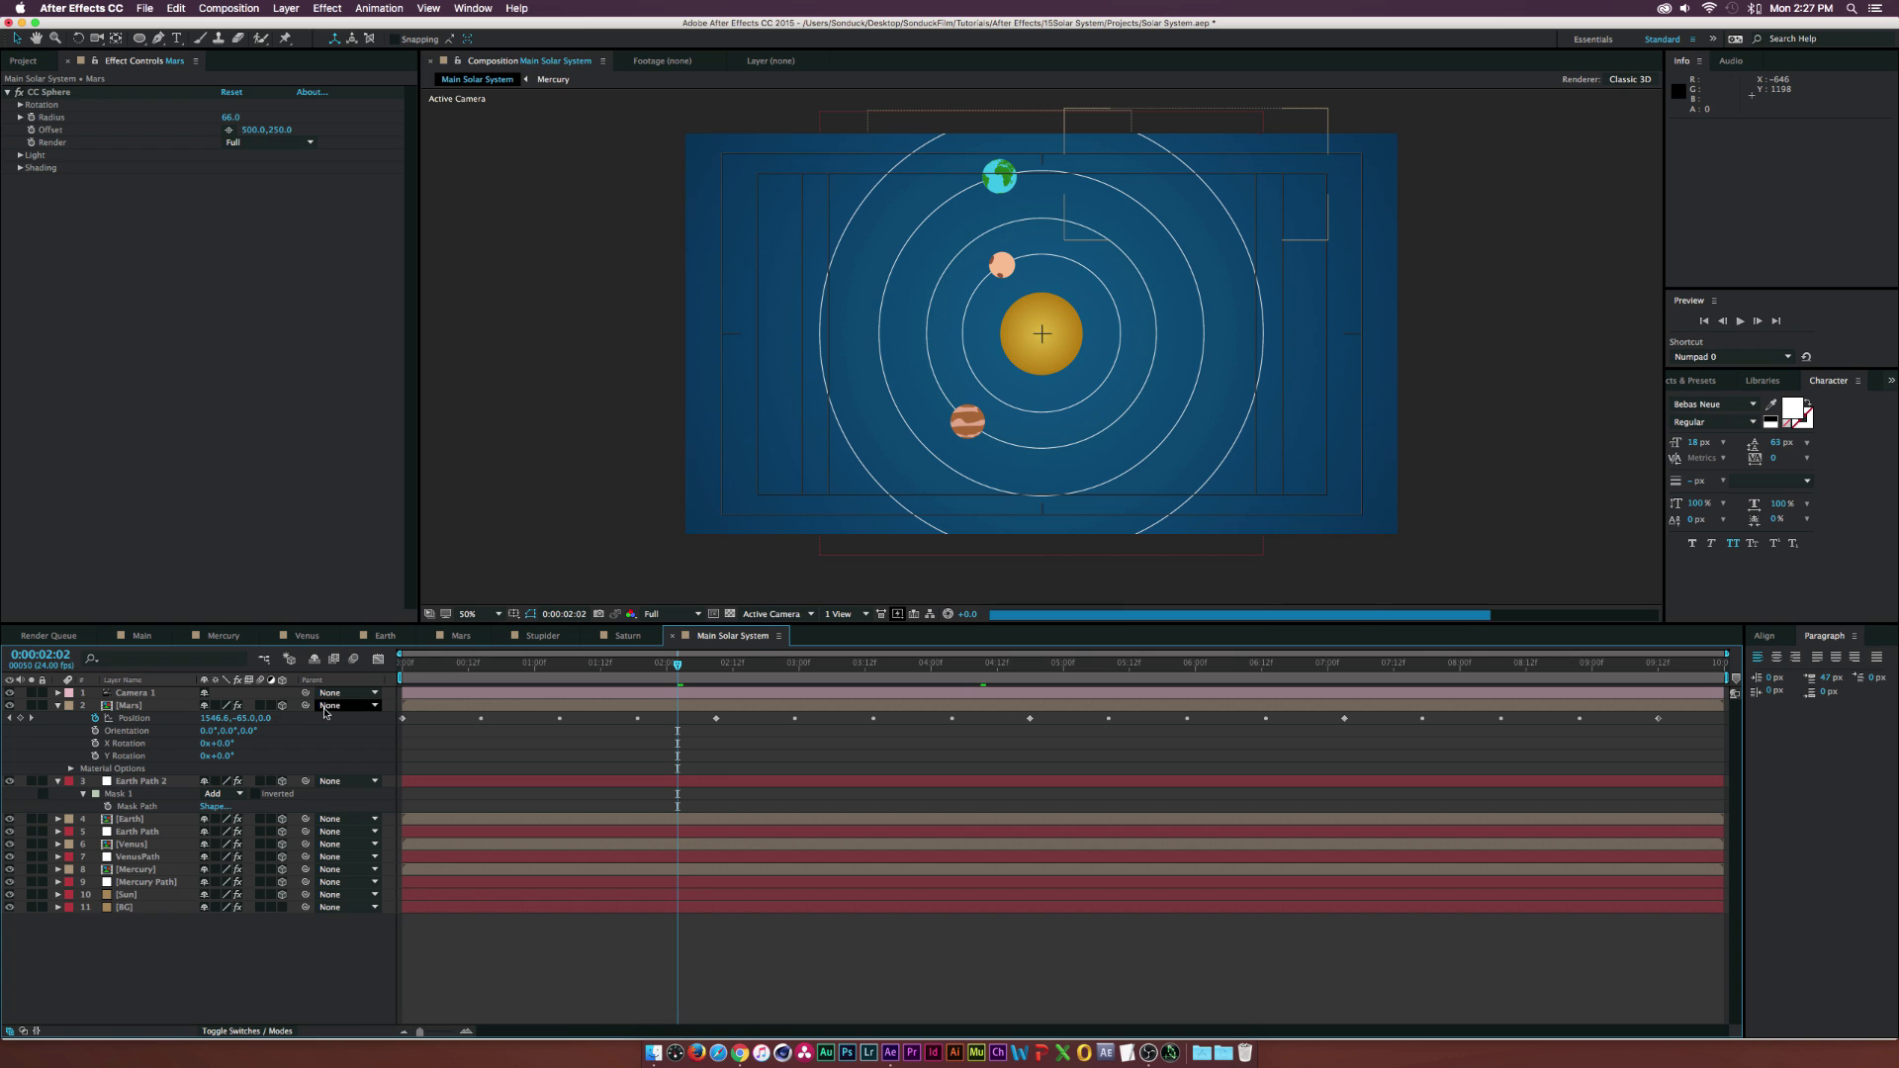
drag(679, 664, 748, 675)
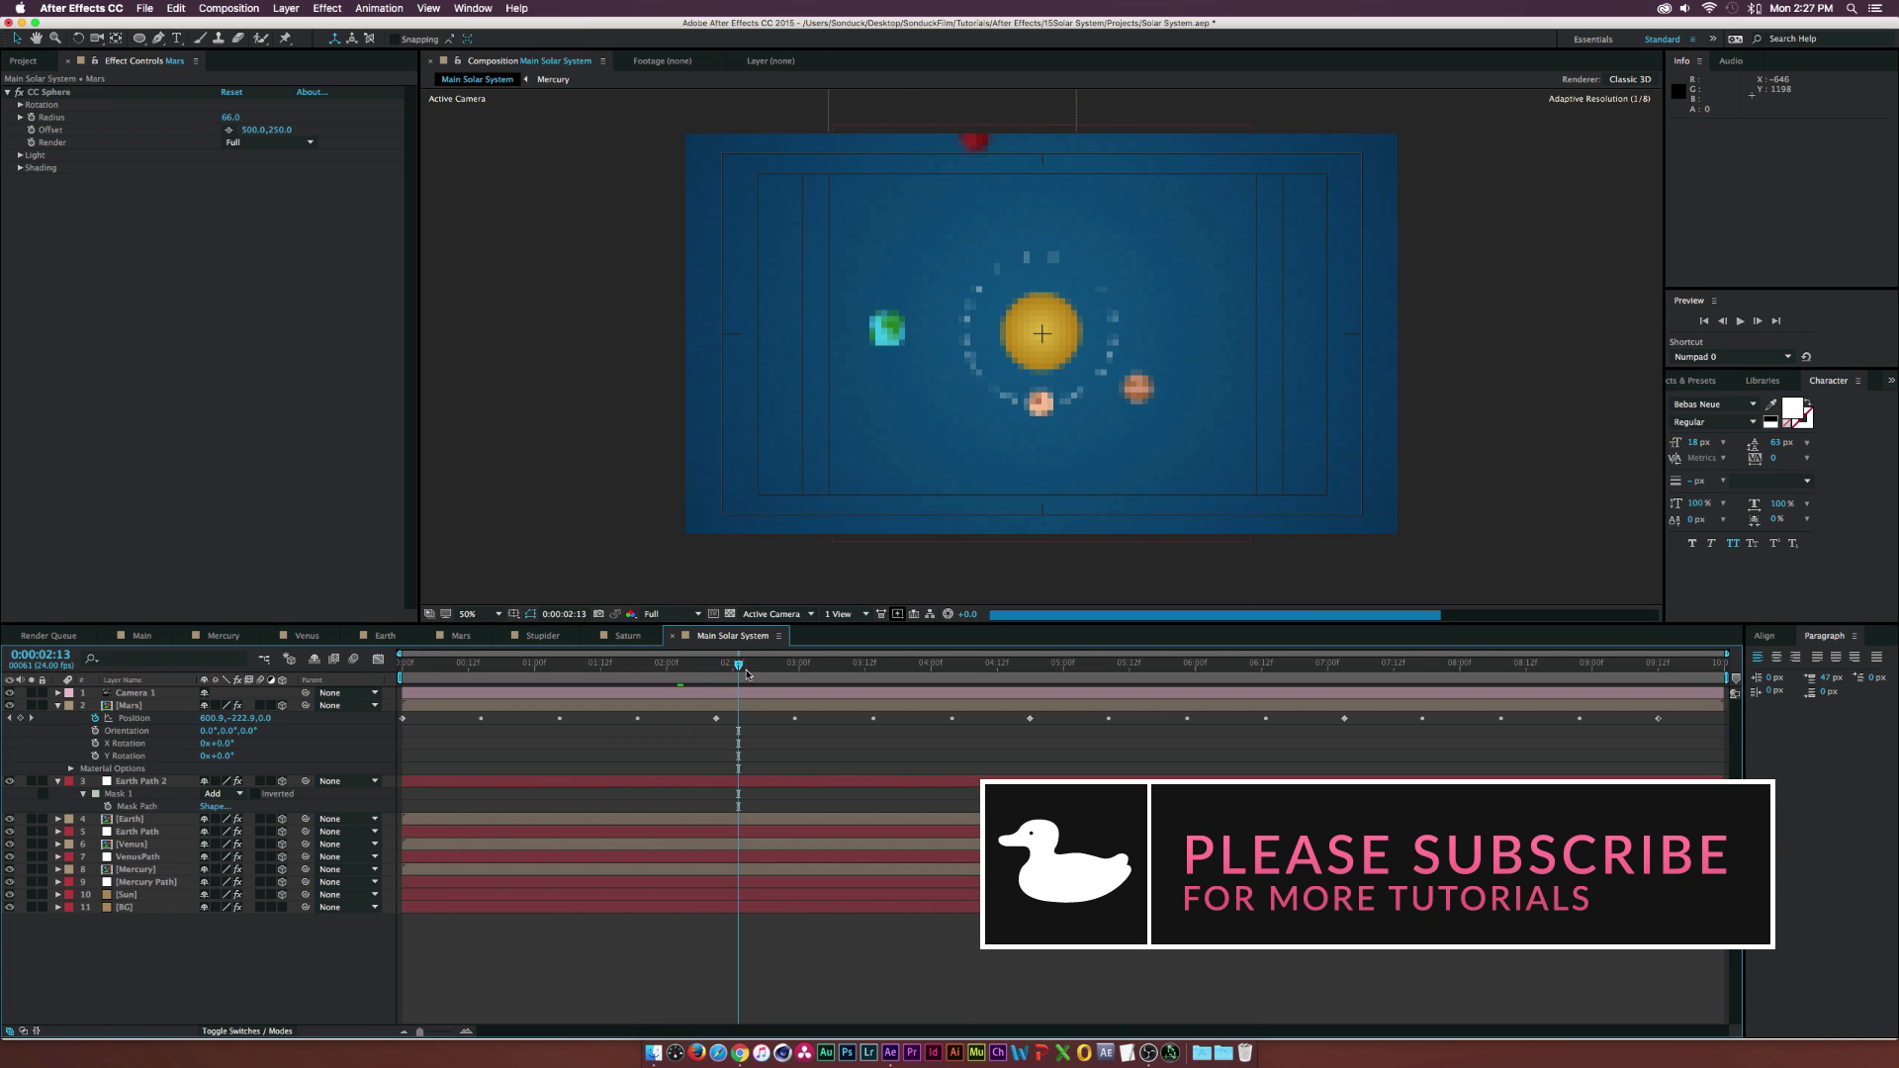
- Increase the CC Sphere radius of Mars to about 121 and of Earth to 133
click(22, 170)
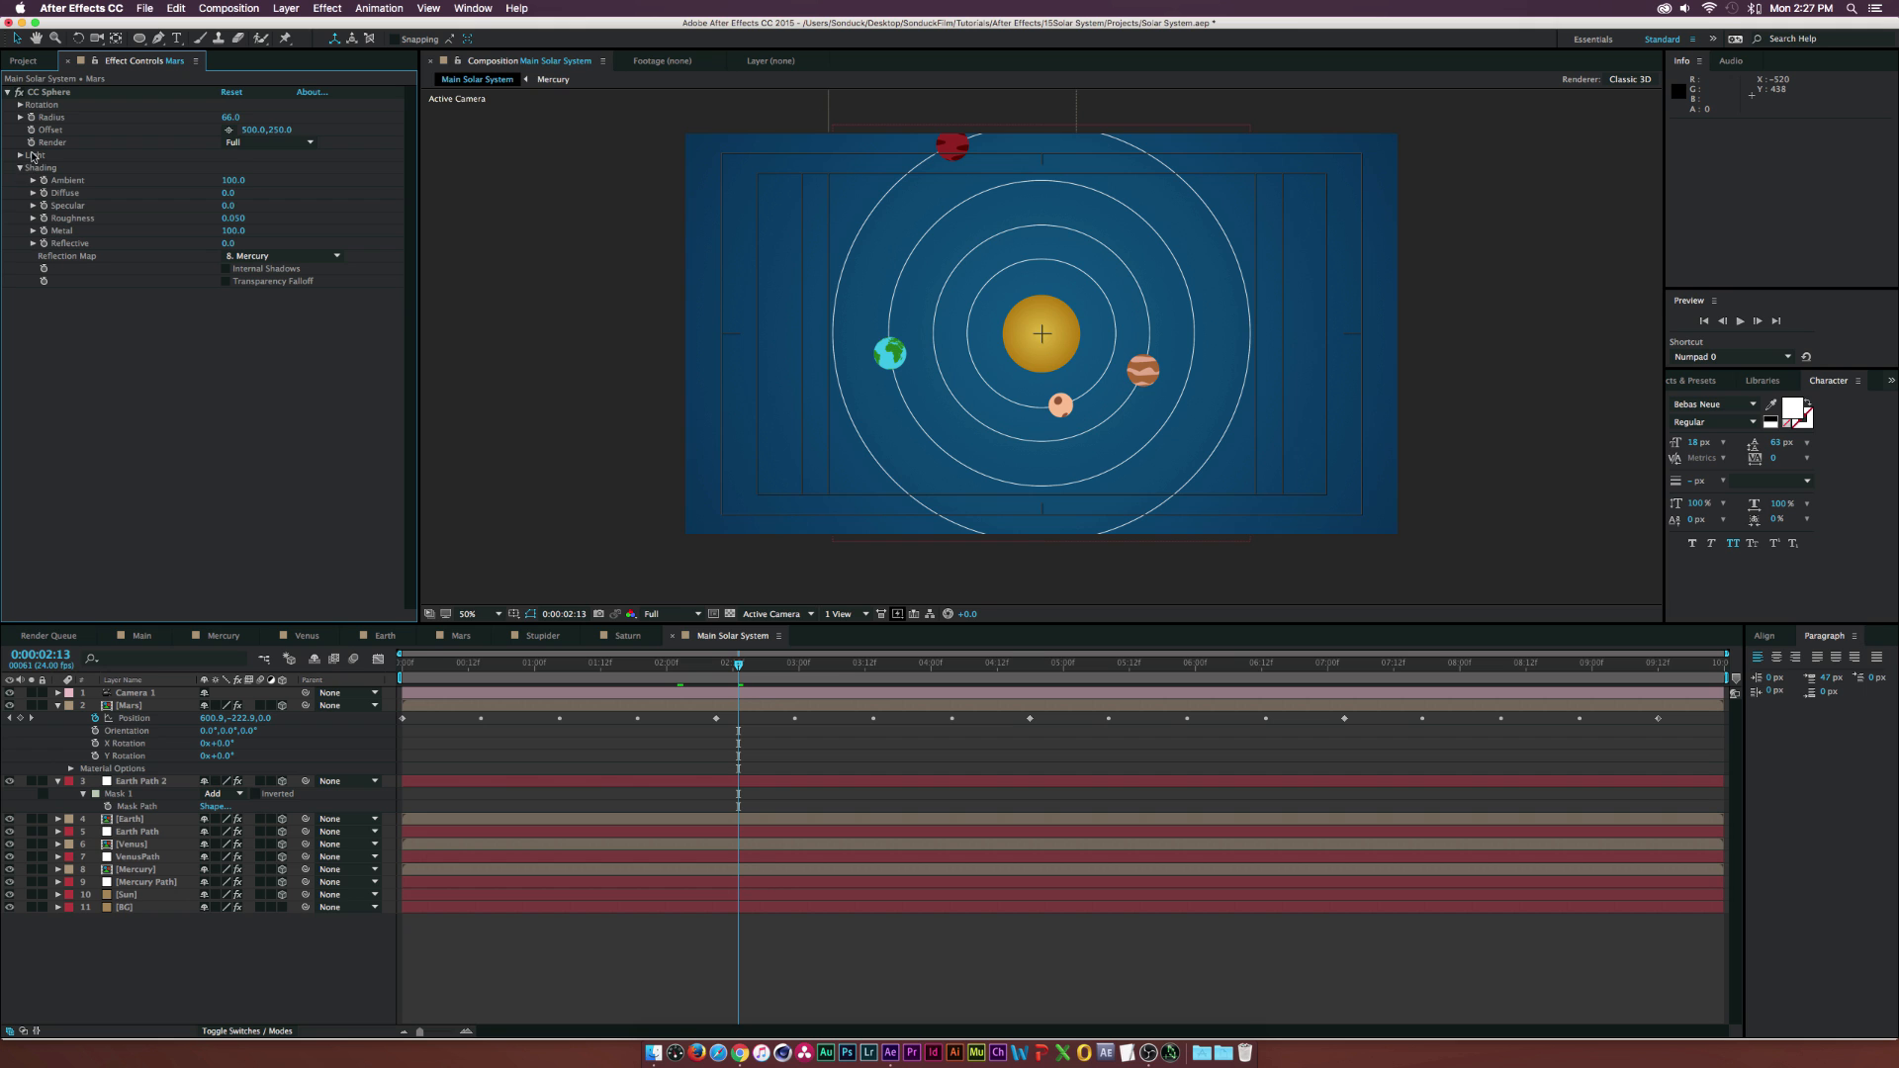
drag(238, 116, 259, 116)
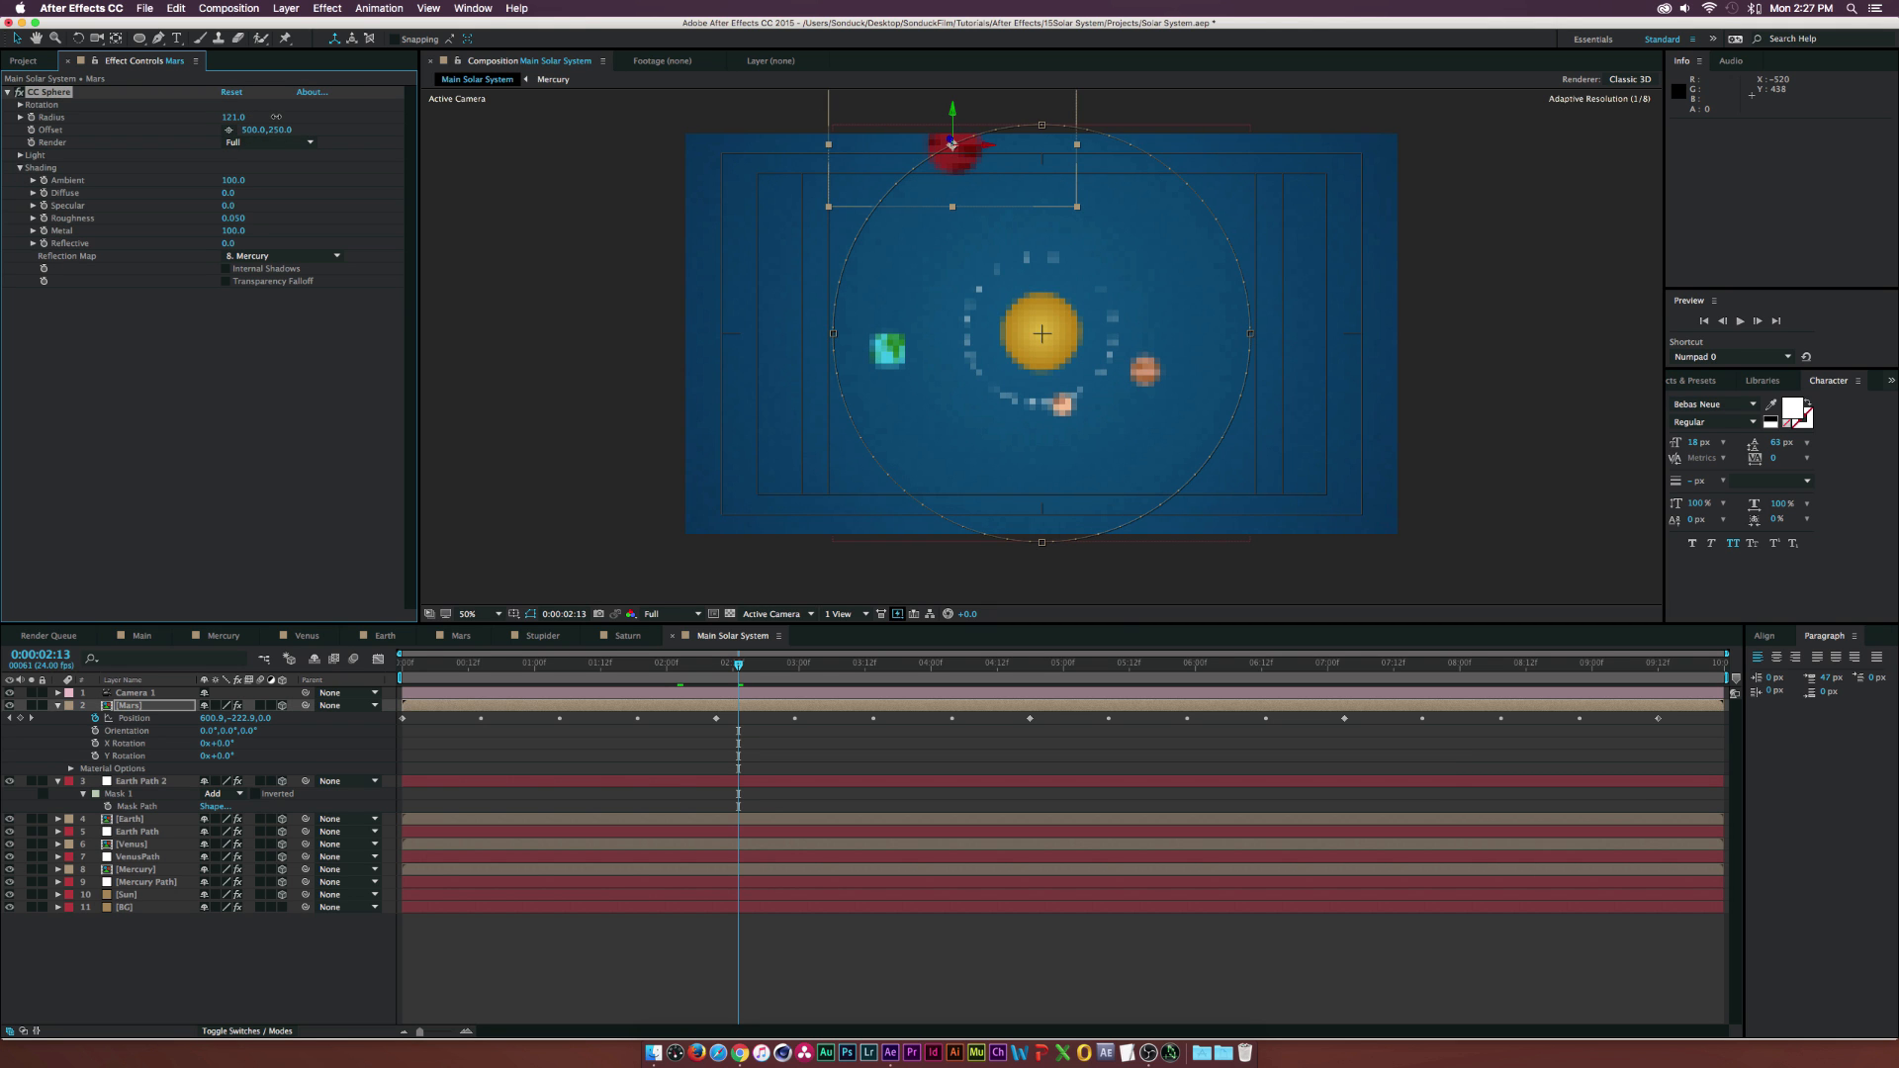
double_click(138, 782)
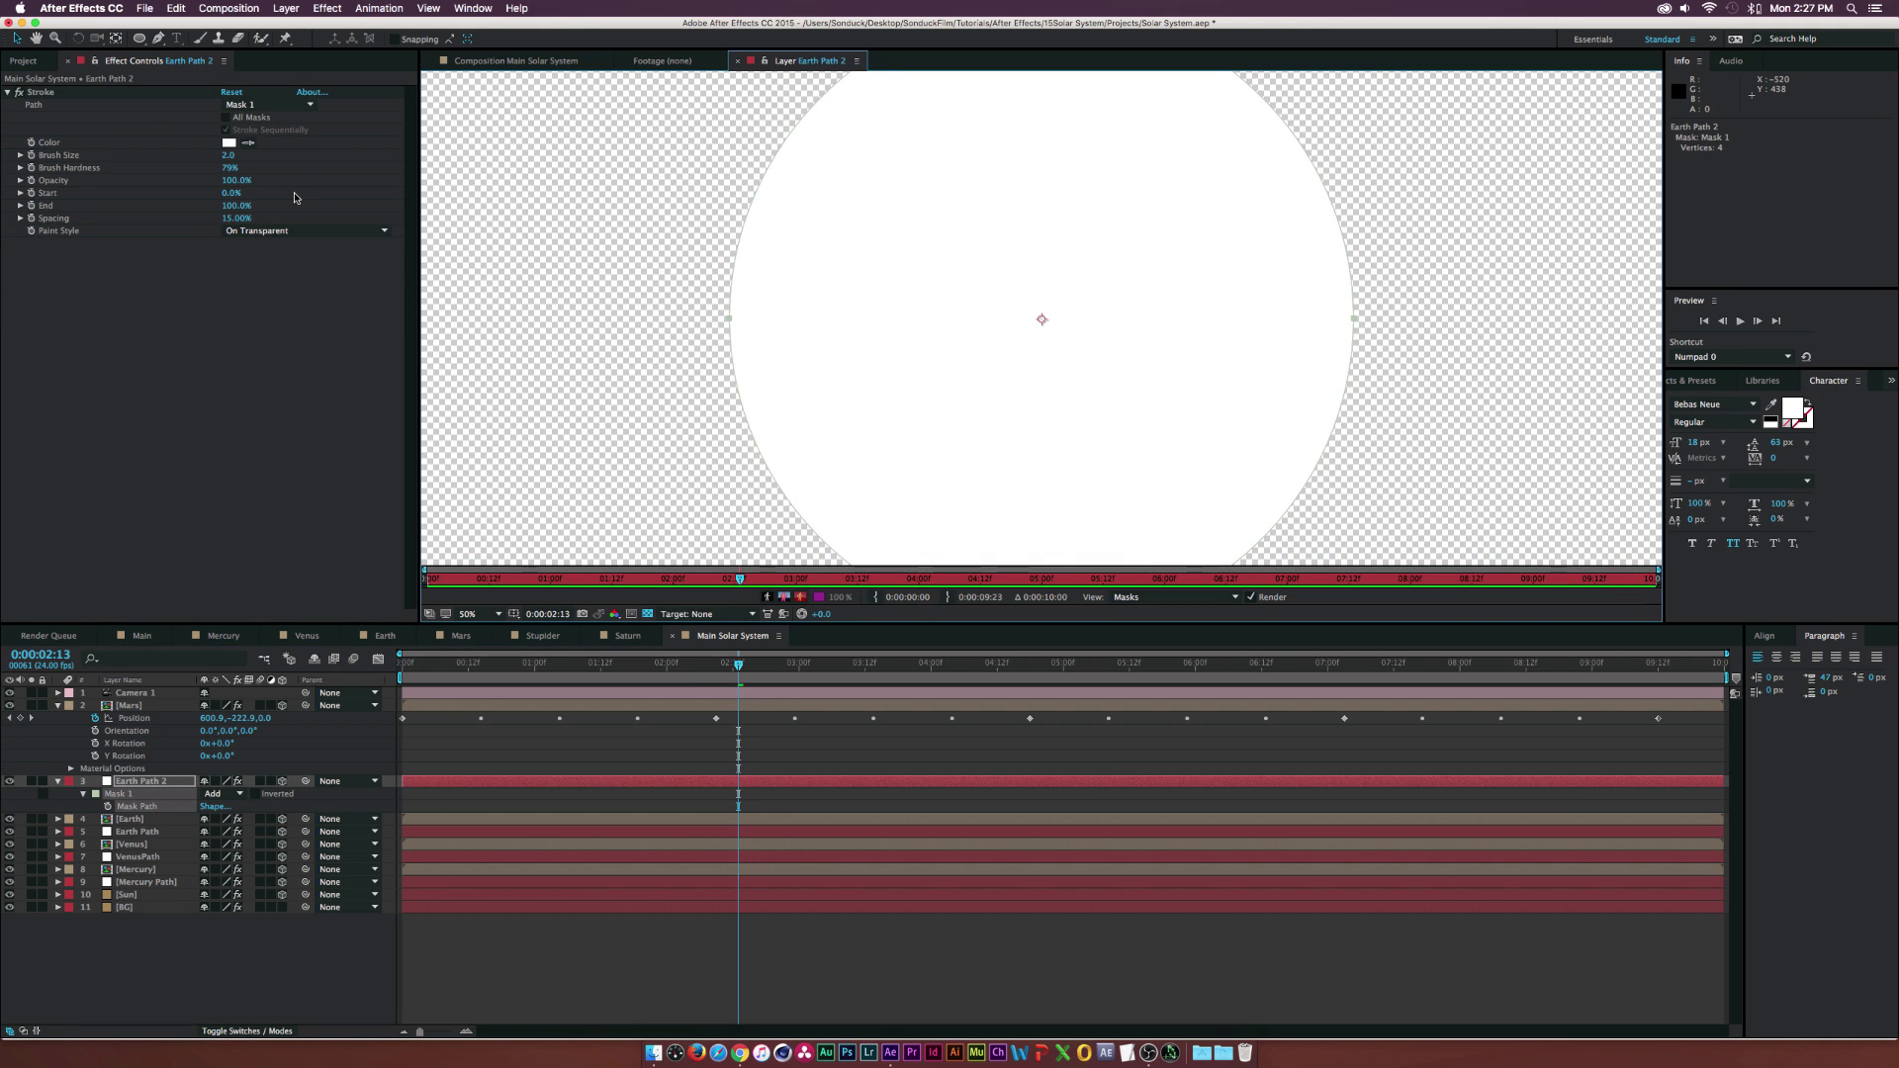
click(154, 820)
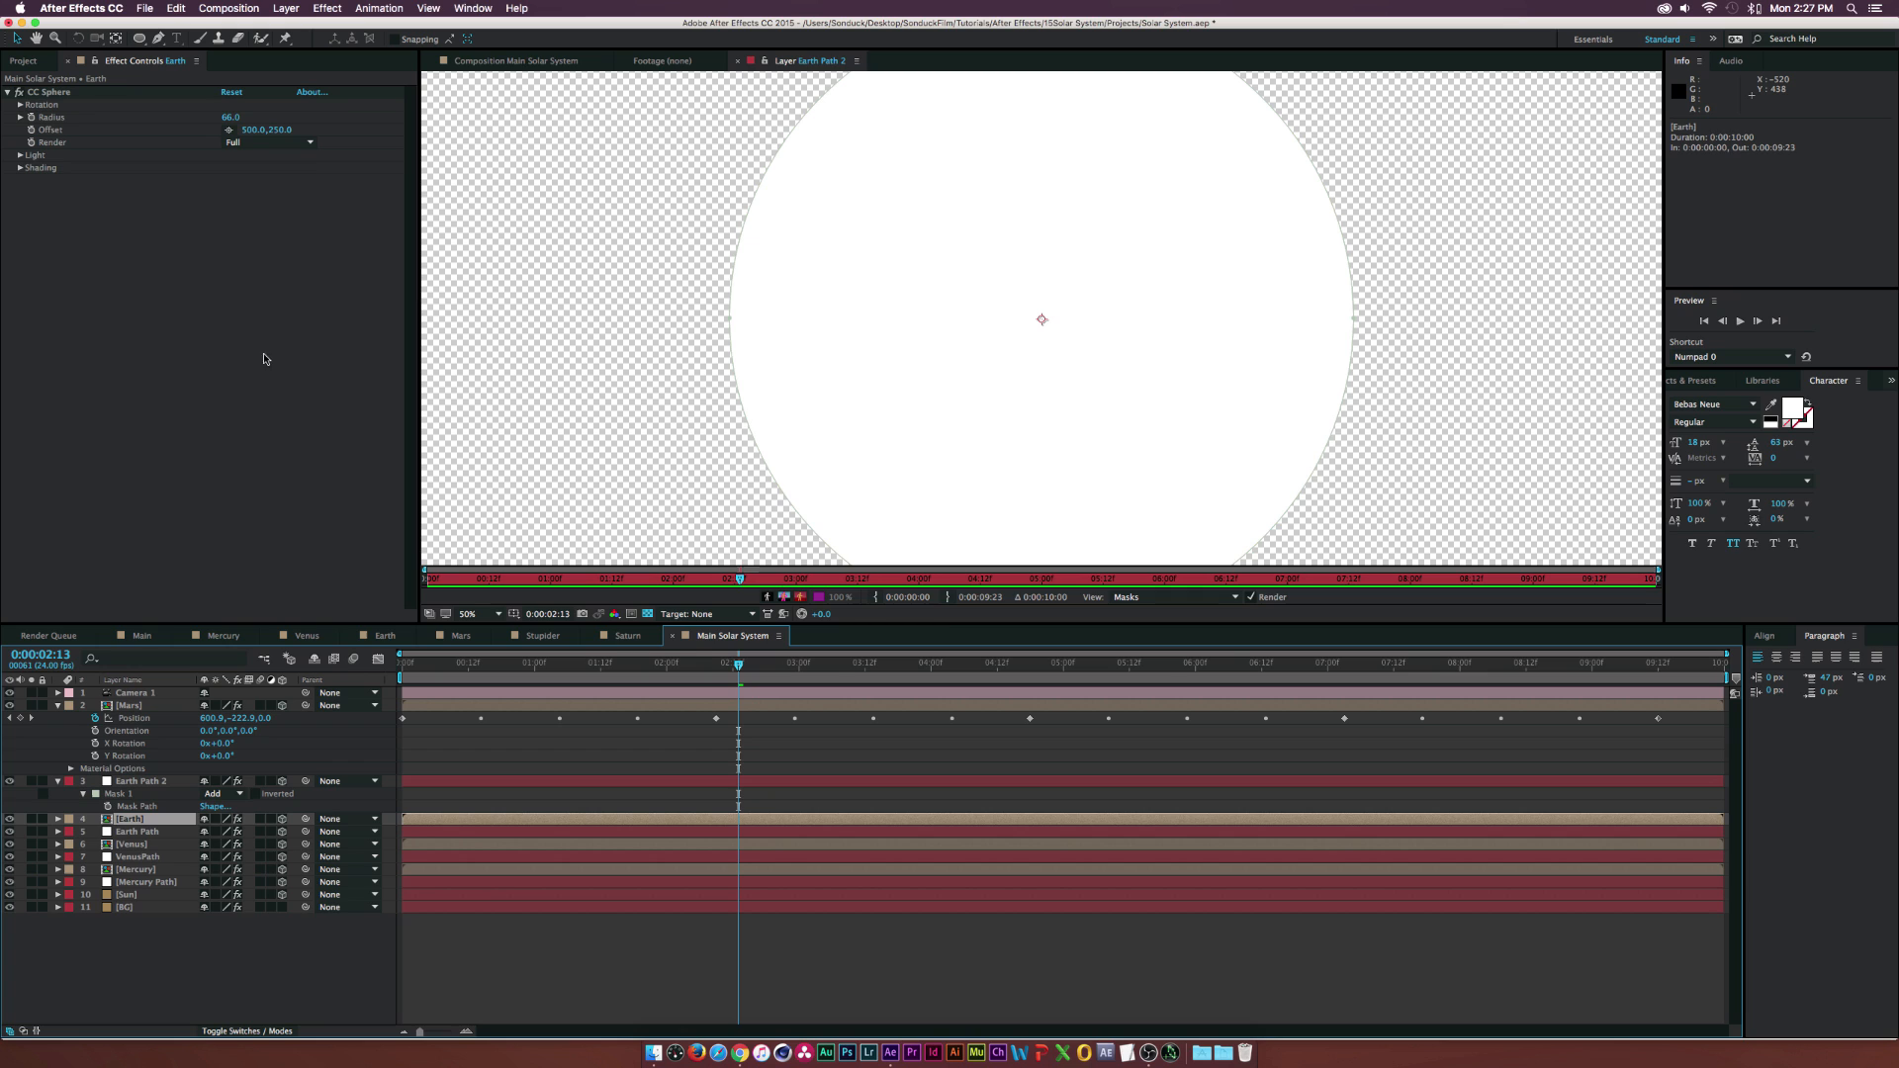
click(524, 60)
drag(234, 120, 287, 120)
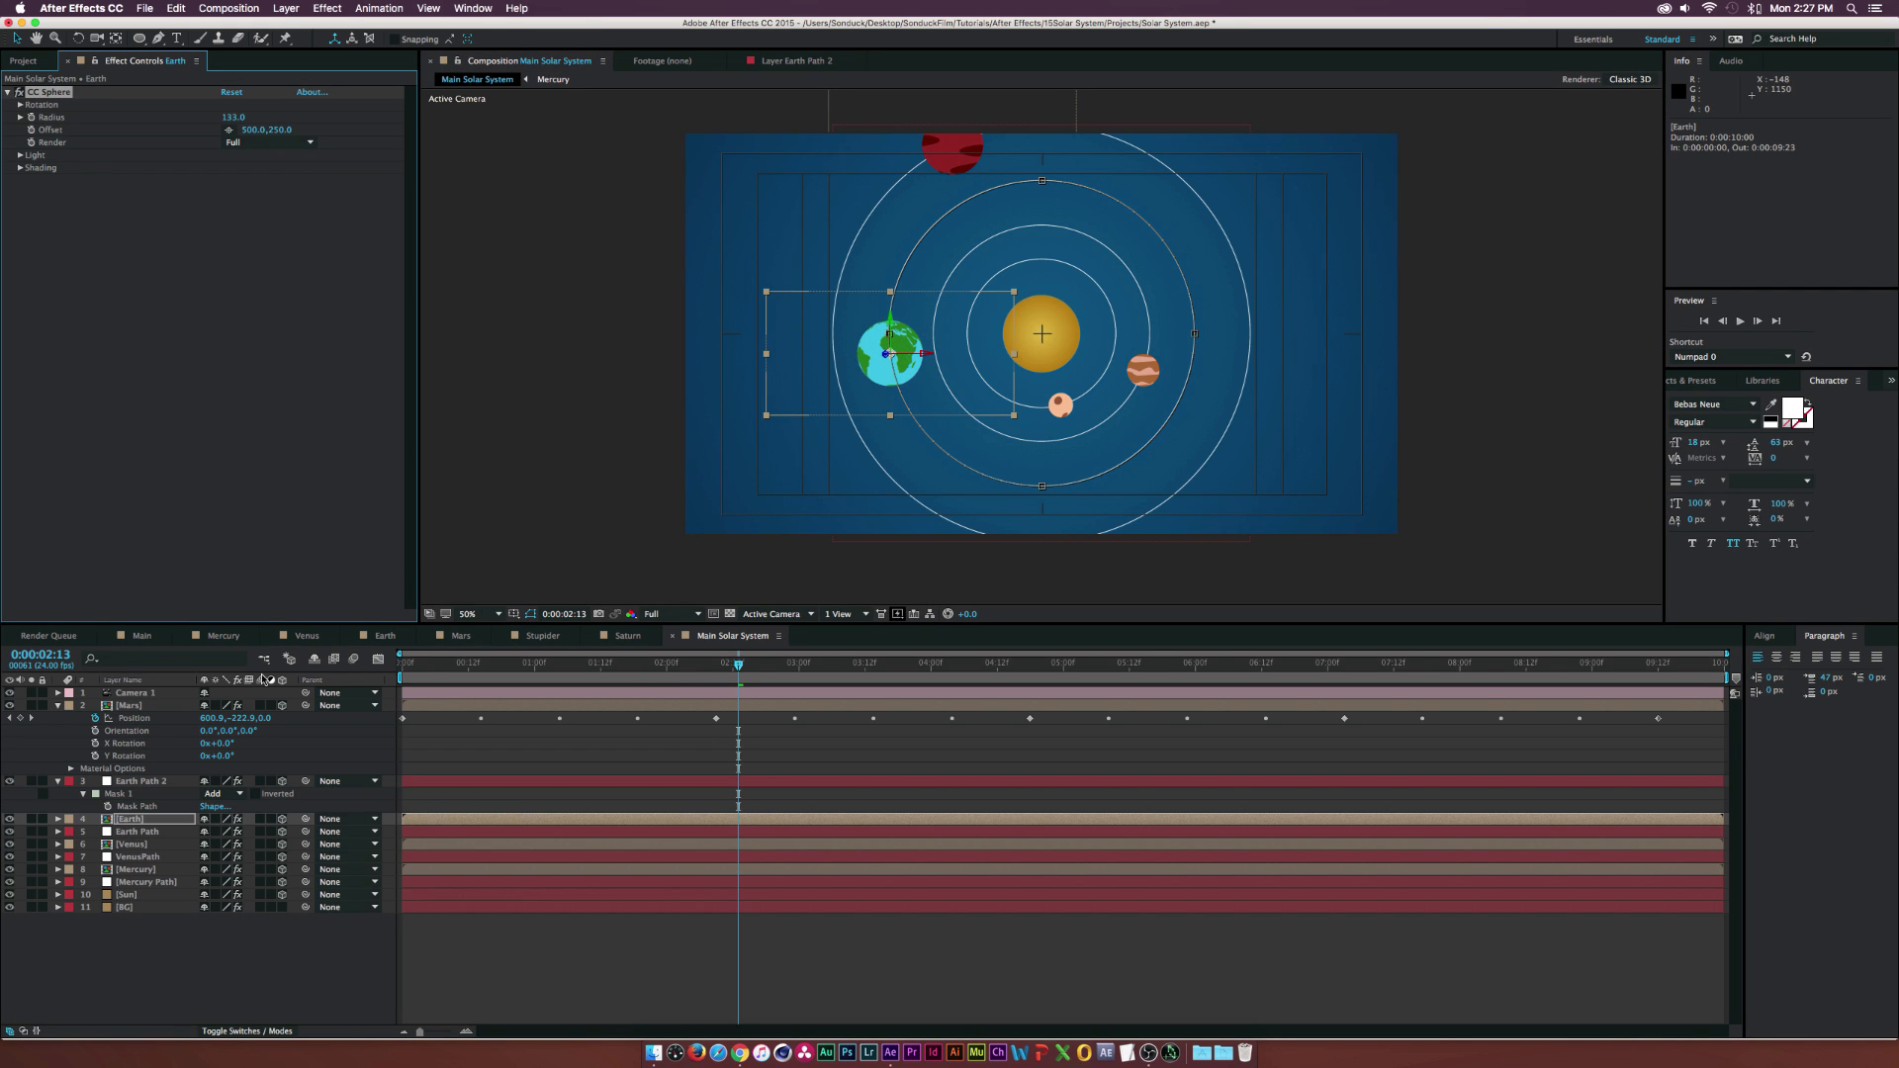
- Pull the camera farther back at its 0:00:08:00 keyframe by setting the Z position to about -10166.7, and scrub through the result
click(140, 696)
key(p)
click(1460, 671)
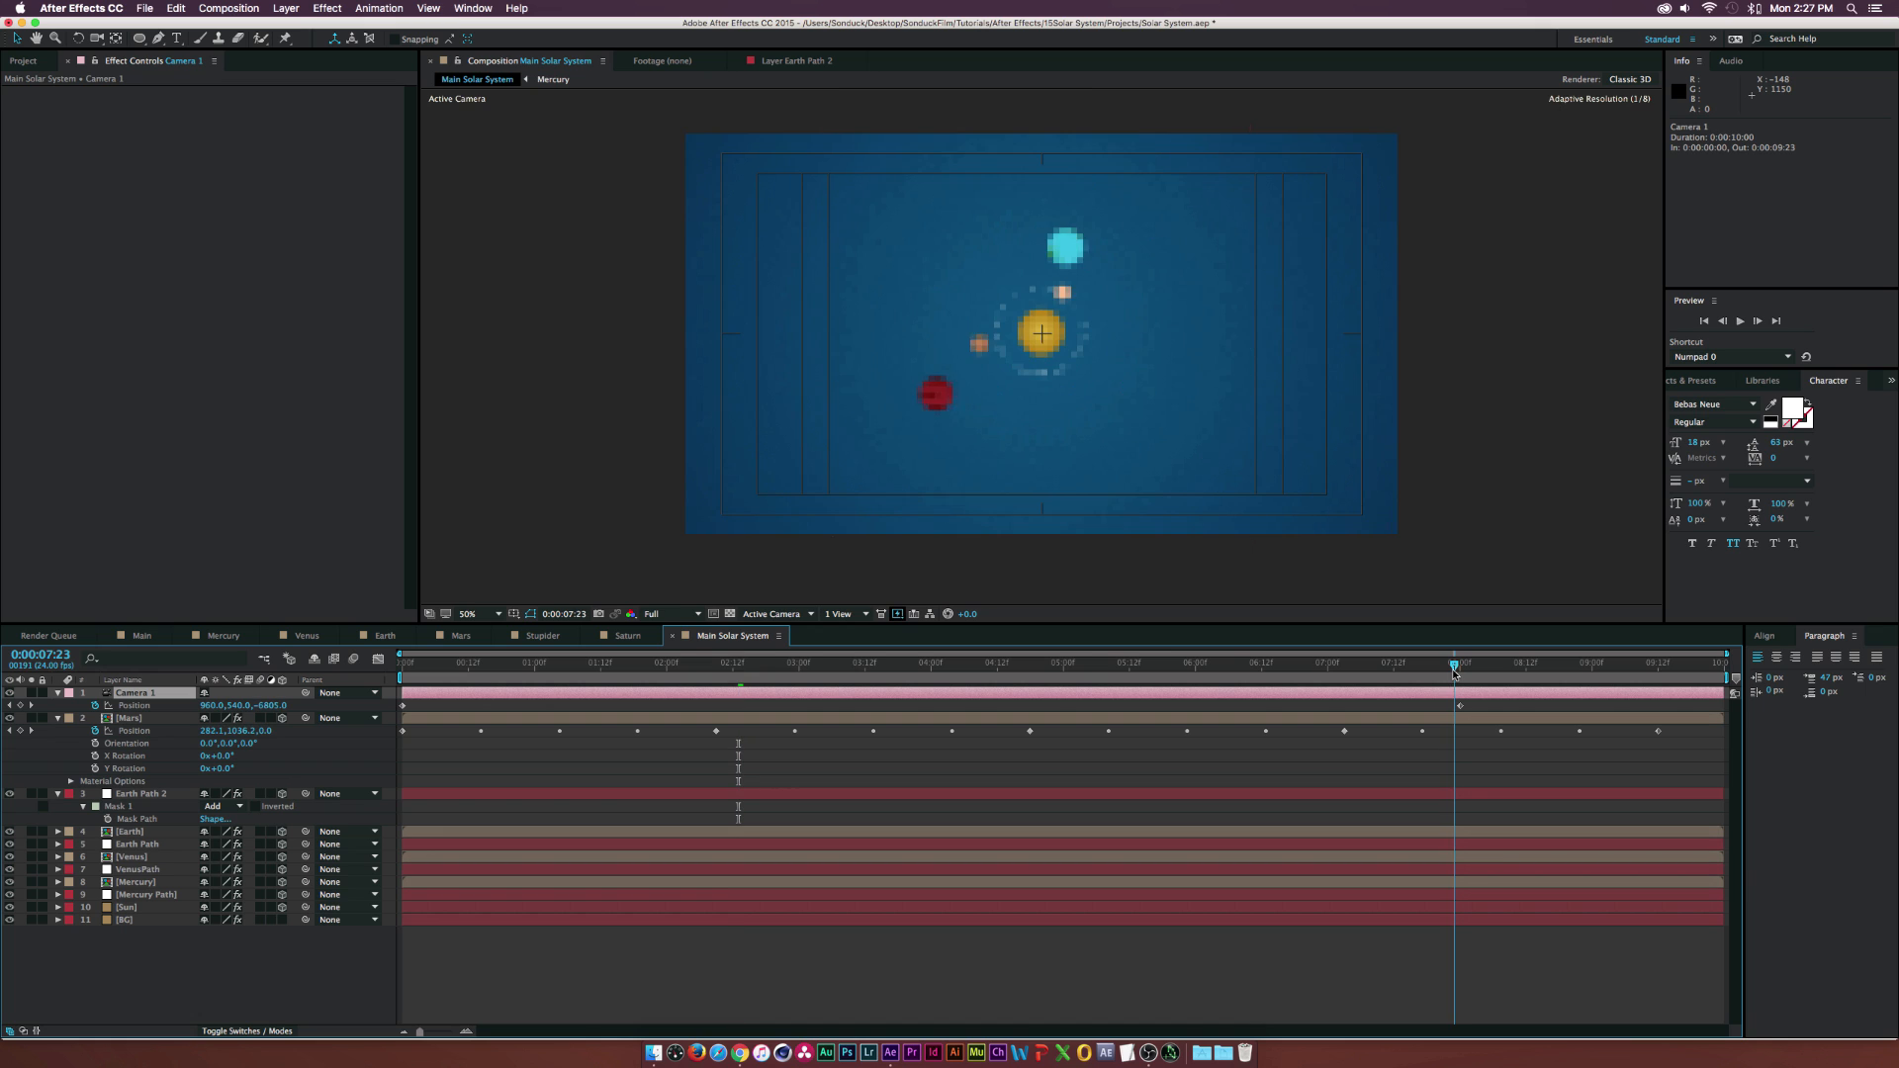
drag(277, 705, 35, 707)
click(268, 995)
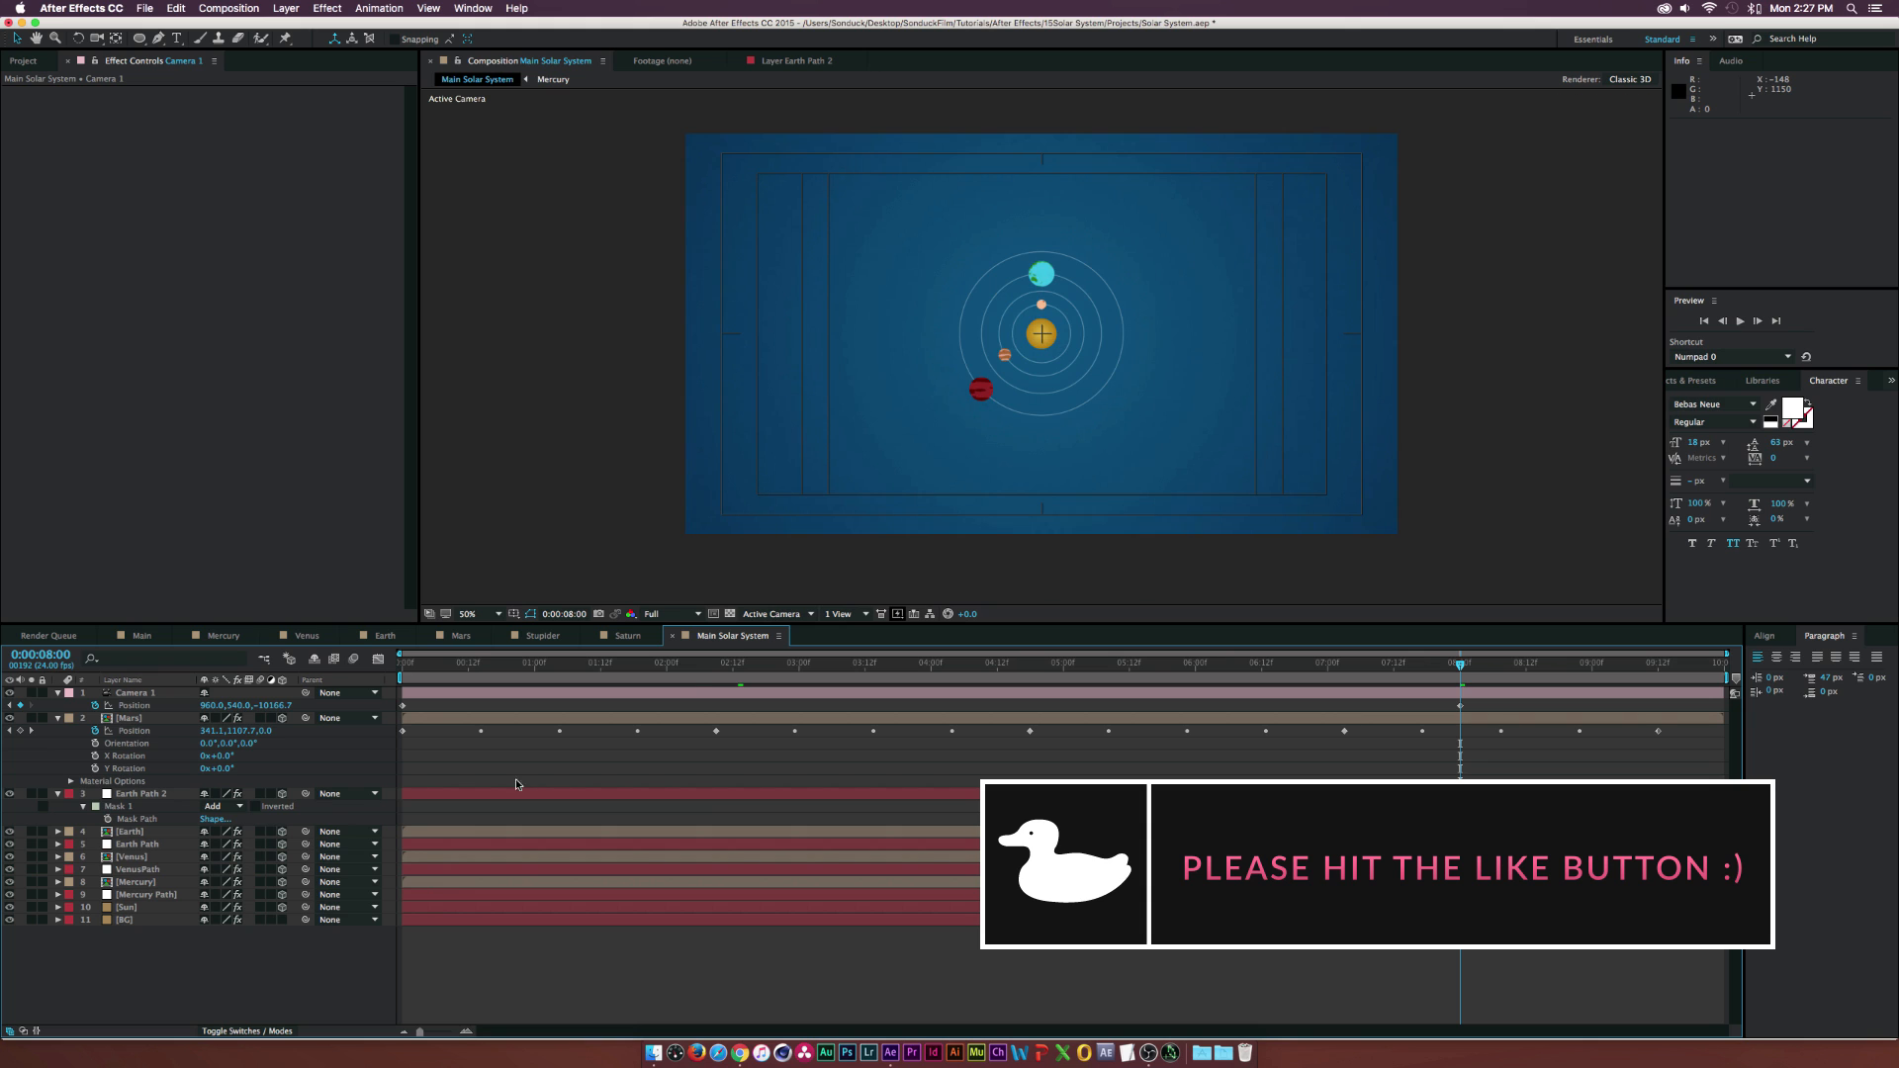
drag(416, 665, 761, 683)
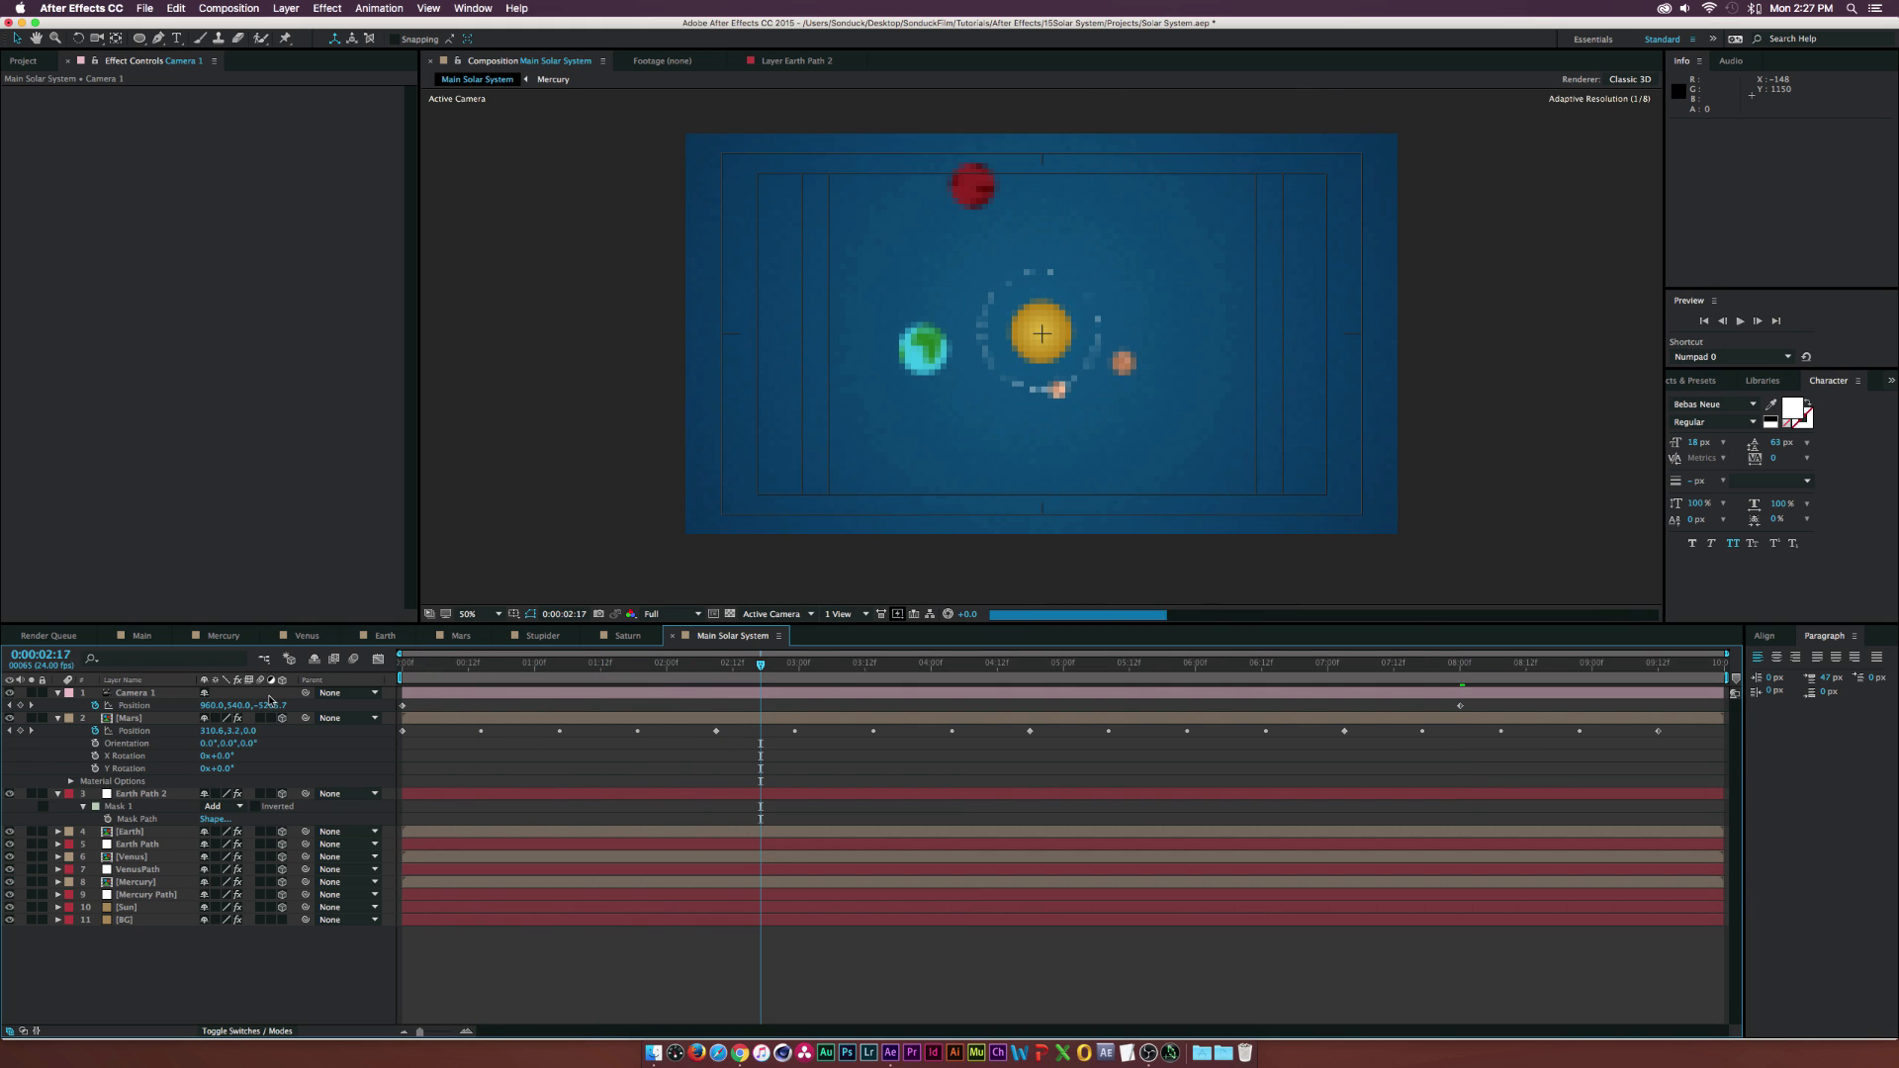
- Collapse the Mars and Earth Path 2 properties and add the Stupider composition as a layer above Mars
click(57, 718)
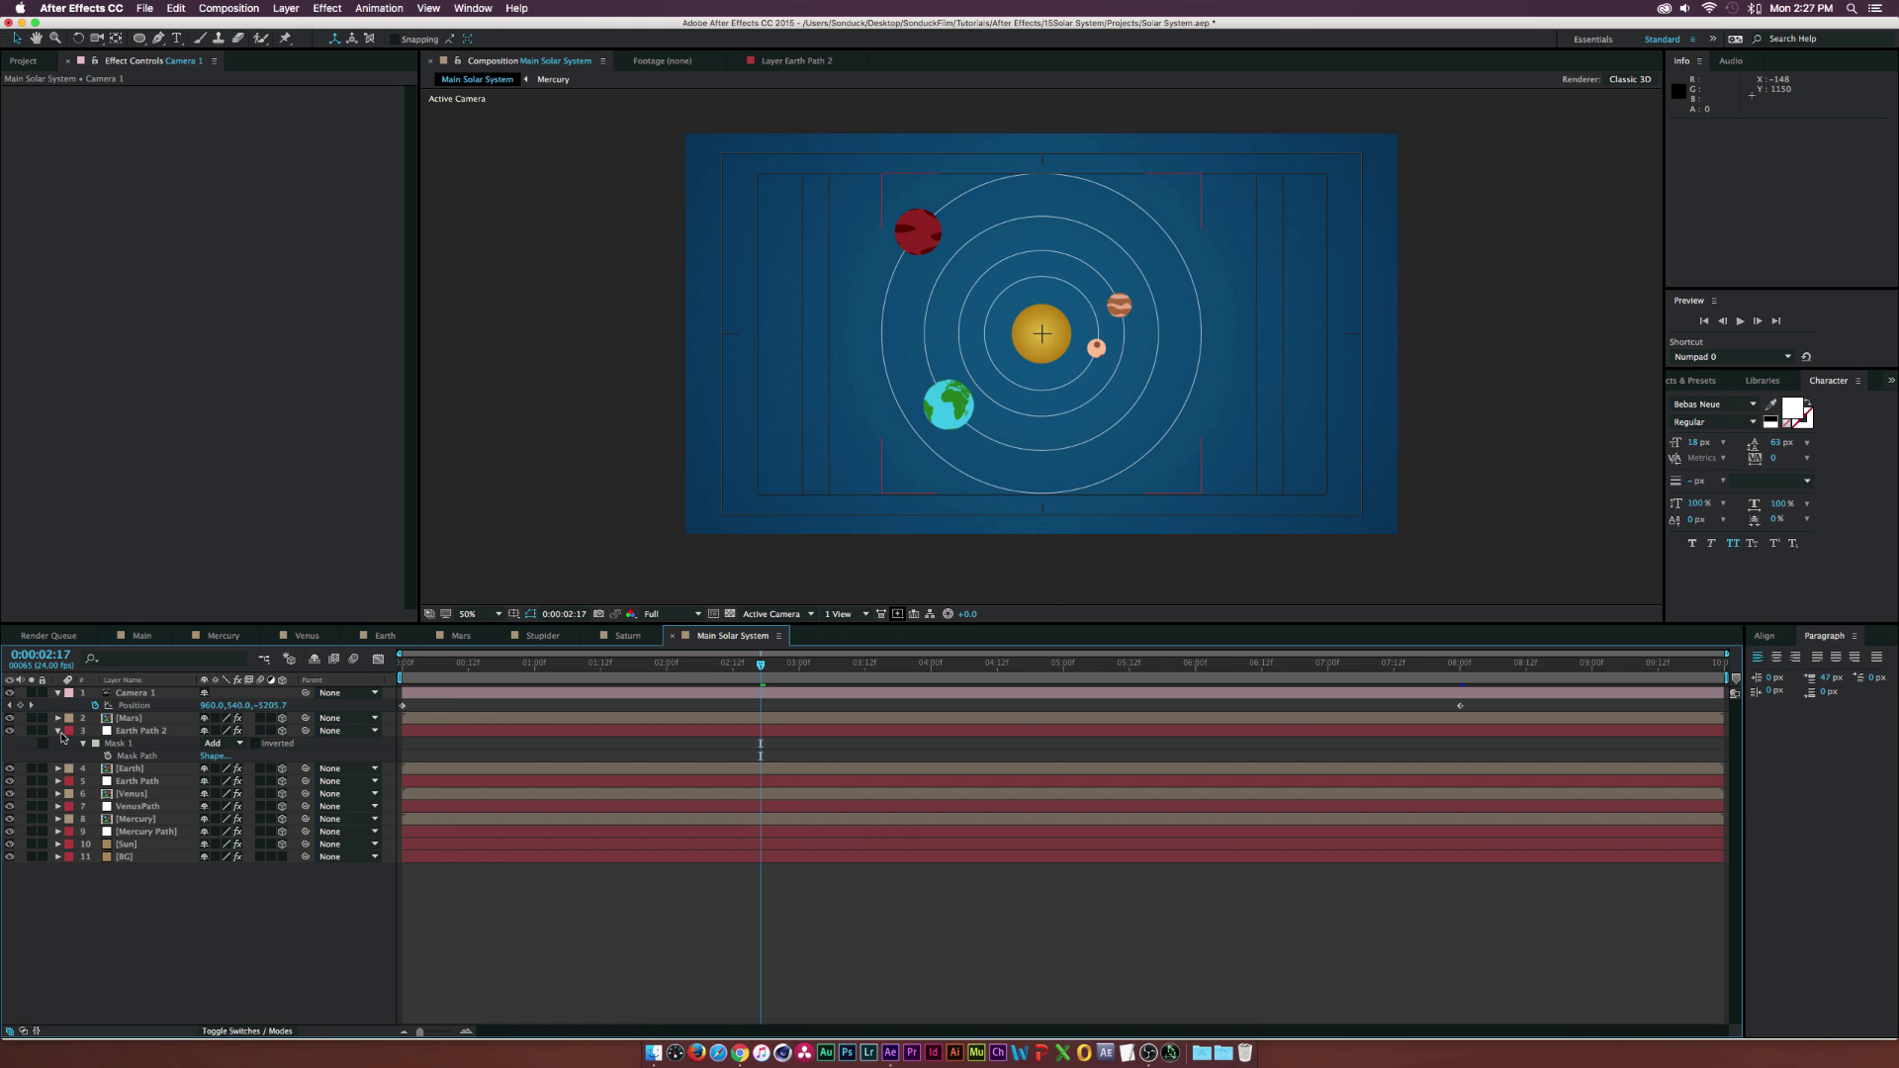
click(57, 732)
click(24, 62)
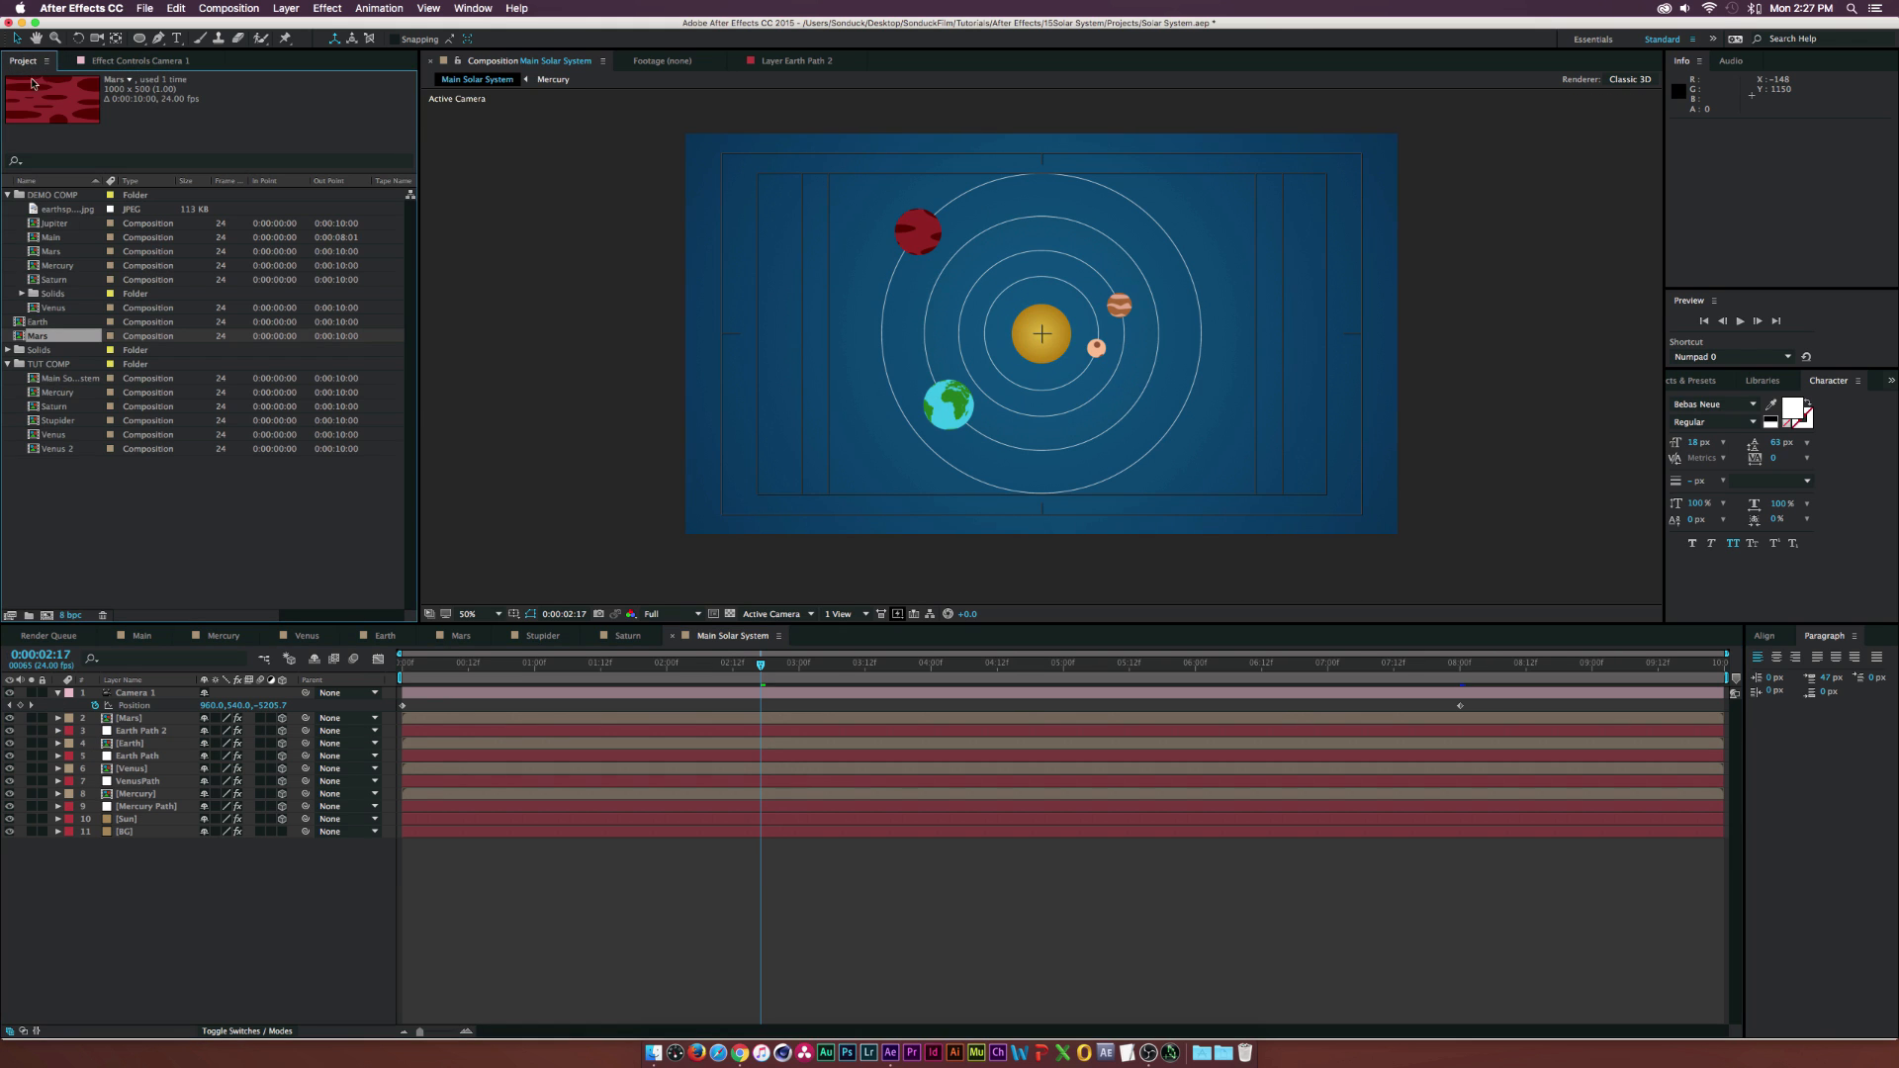
drag(56, 422, 132, 704)
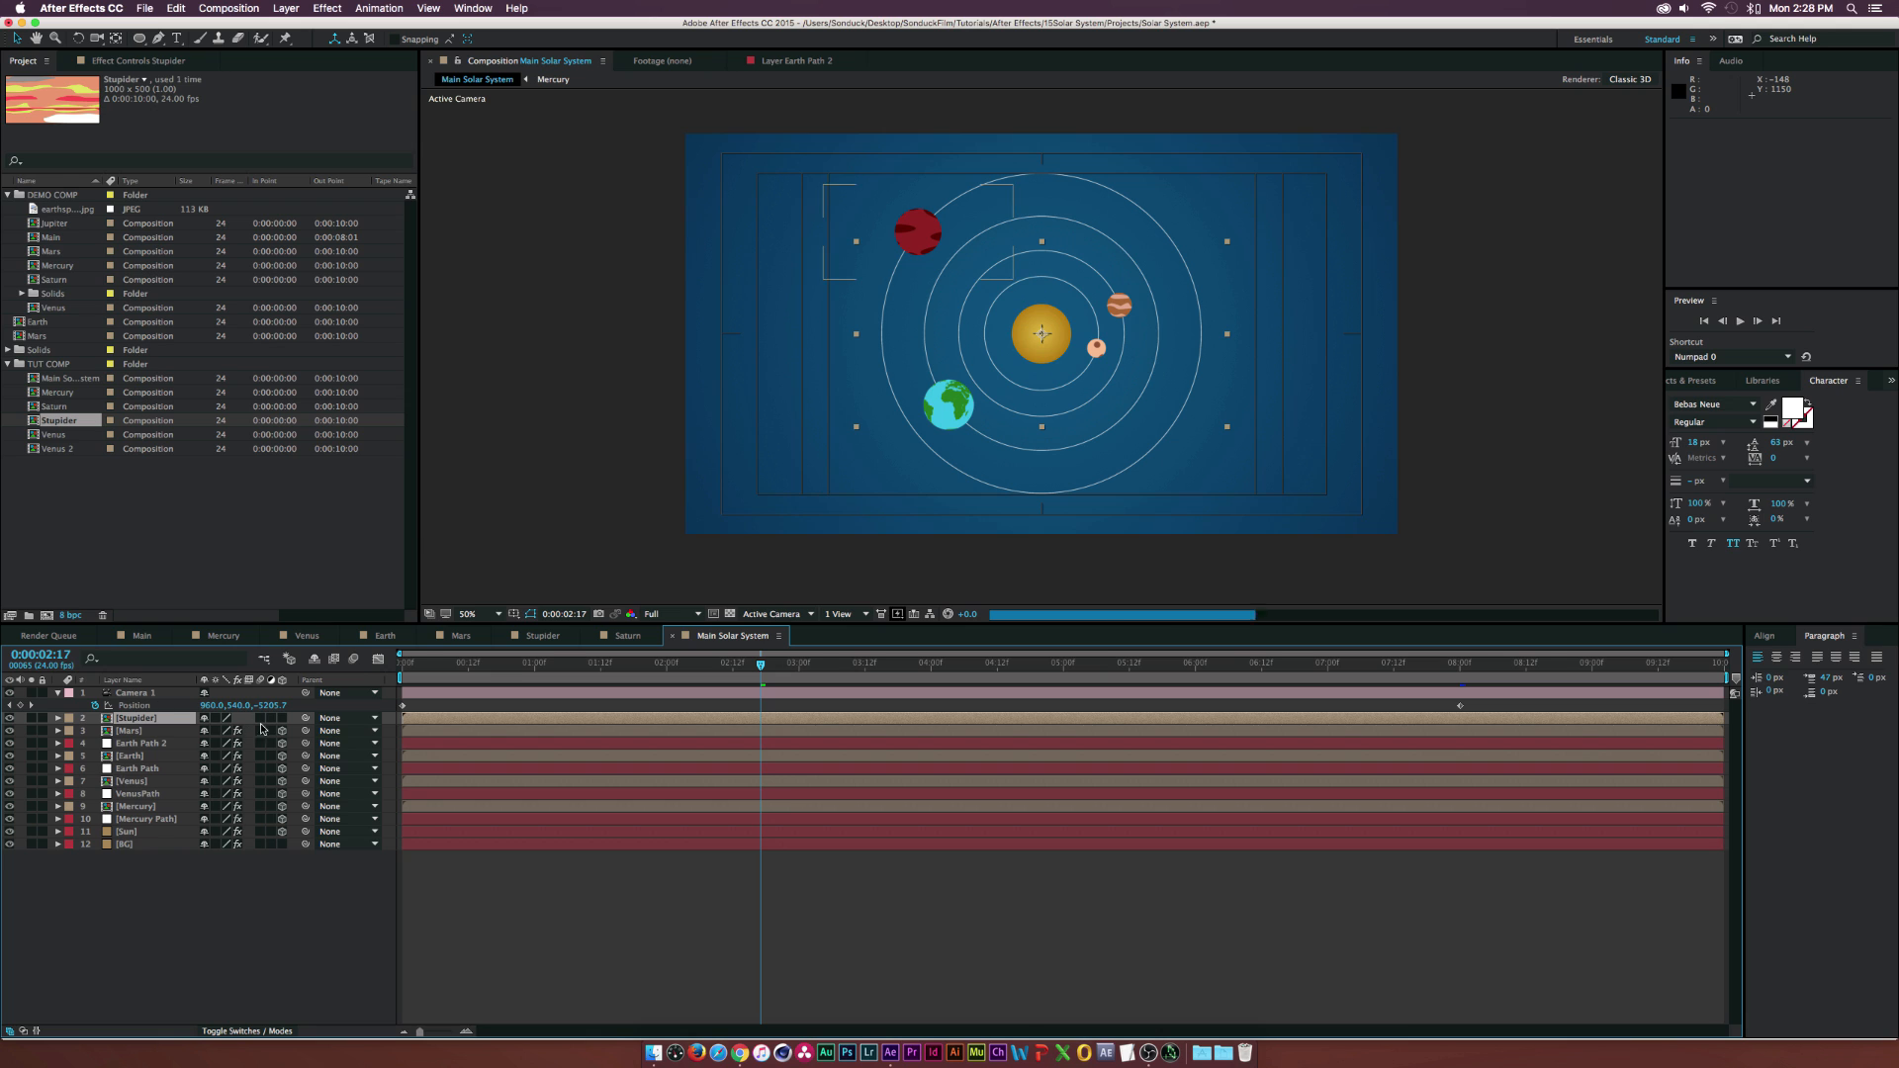
- Duplicate the Earth Path 2 layer and place the copy between Stupider and Mars
click(143, 743)
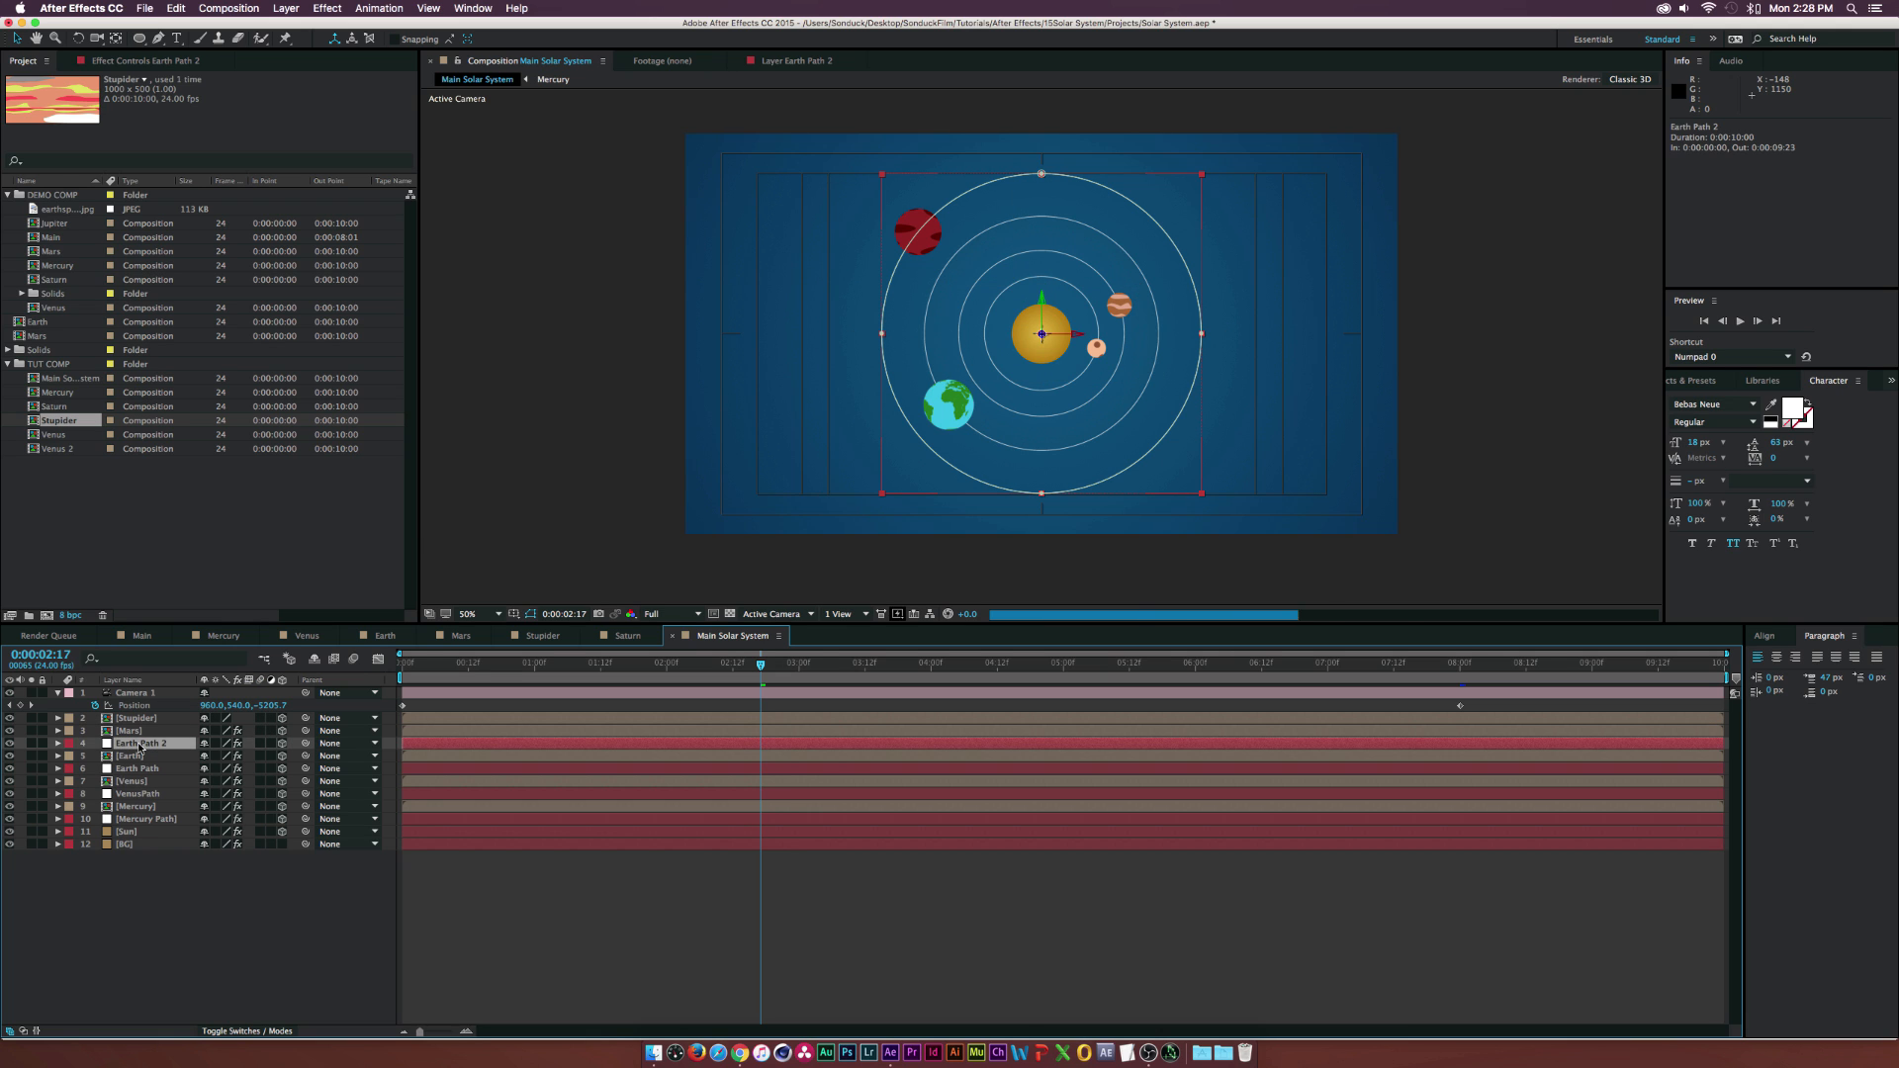
key(super+d)
drag(139, 747, 137, 730)
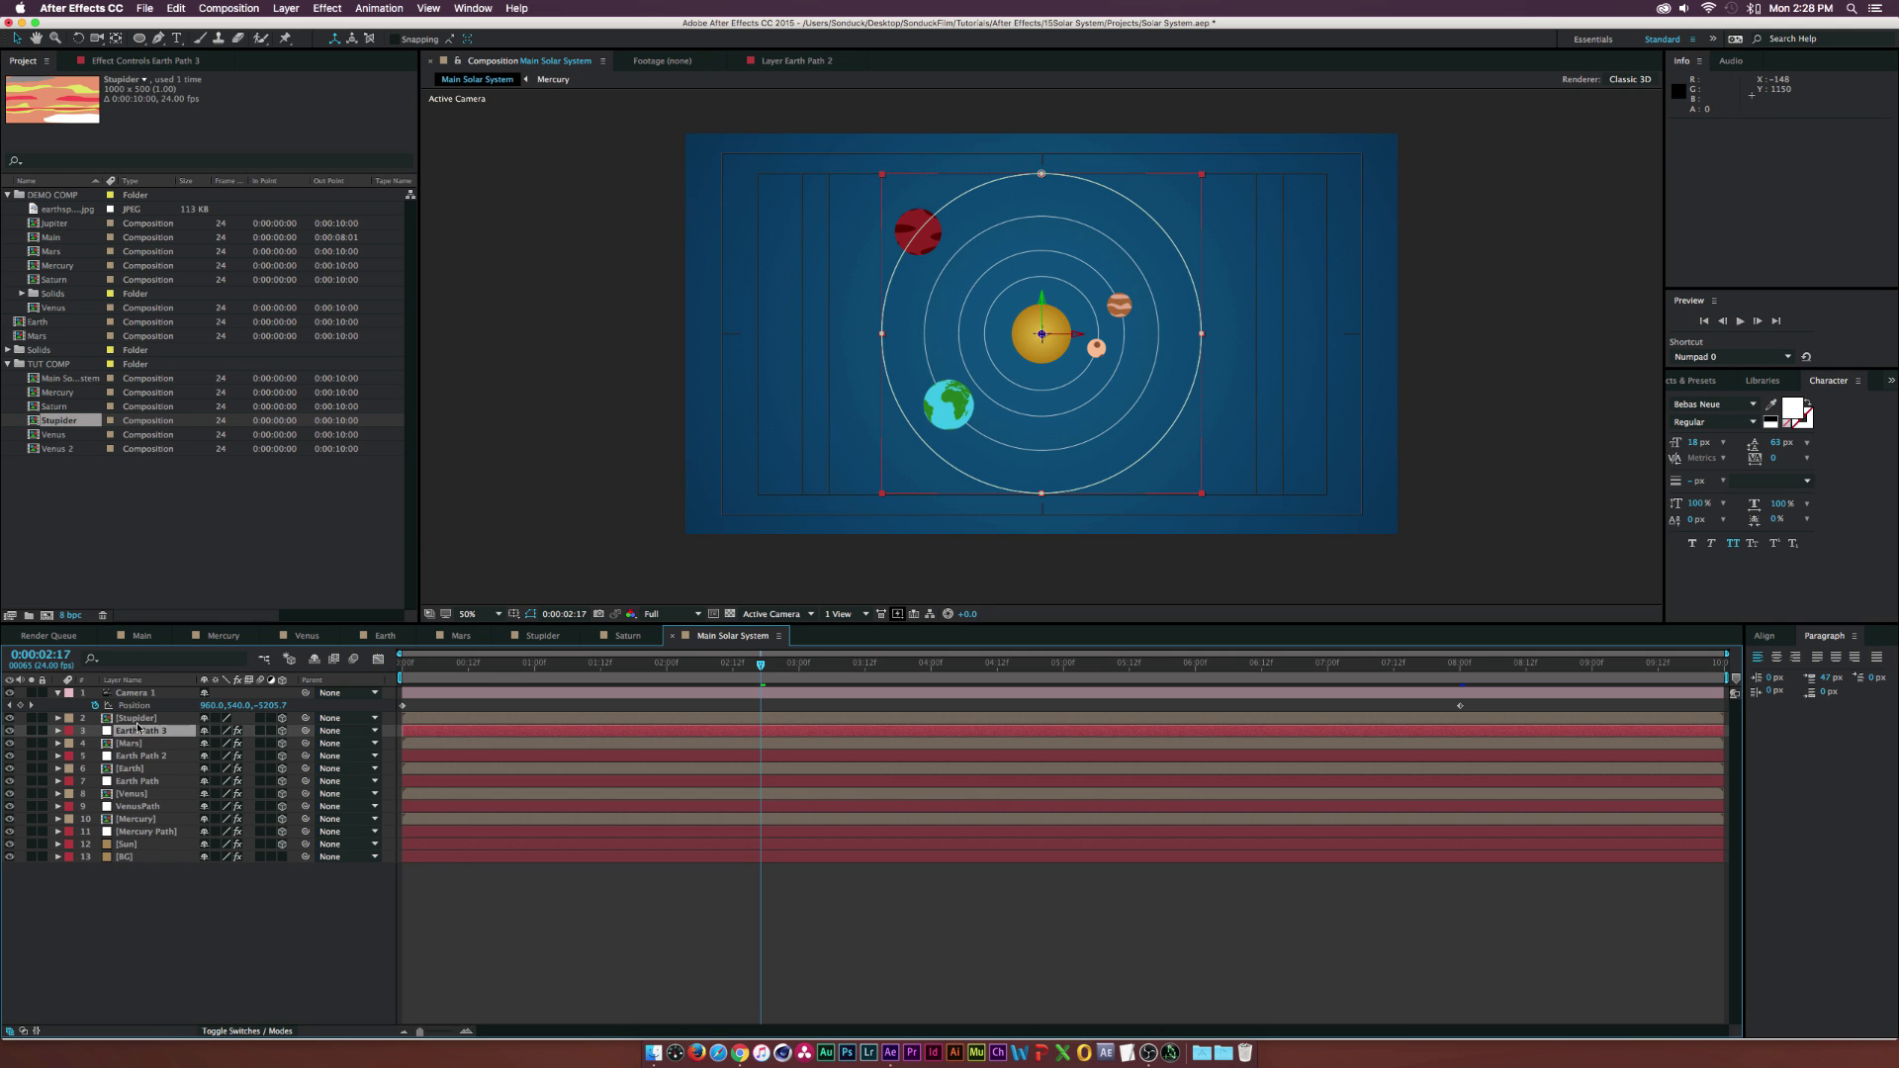
- Scale the mask path of Earth Path 3 up to about 178% around the Sun to form a larger orbit
key(m)
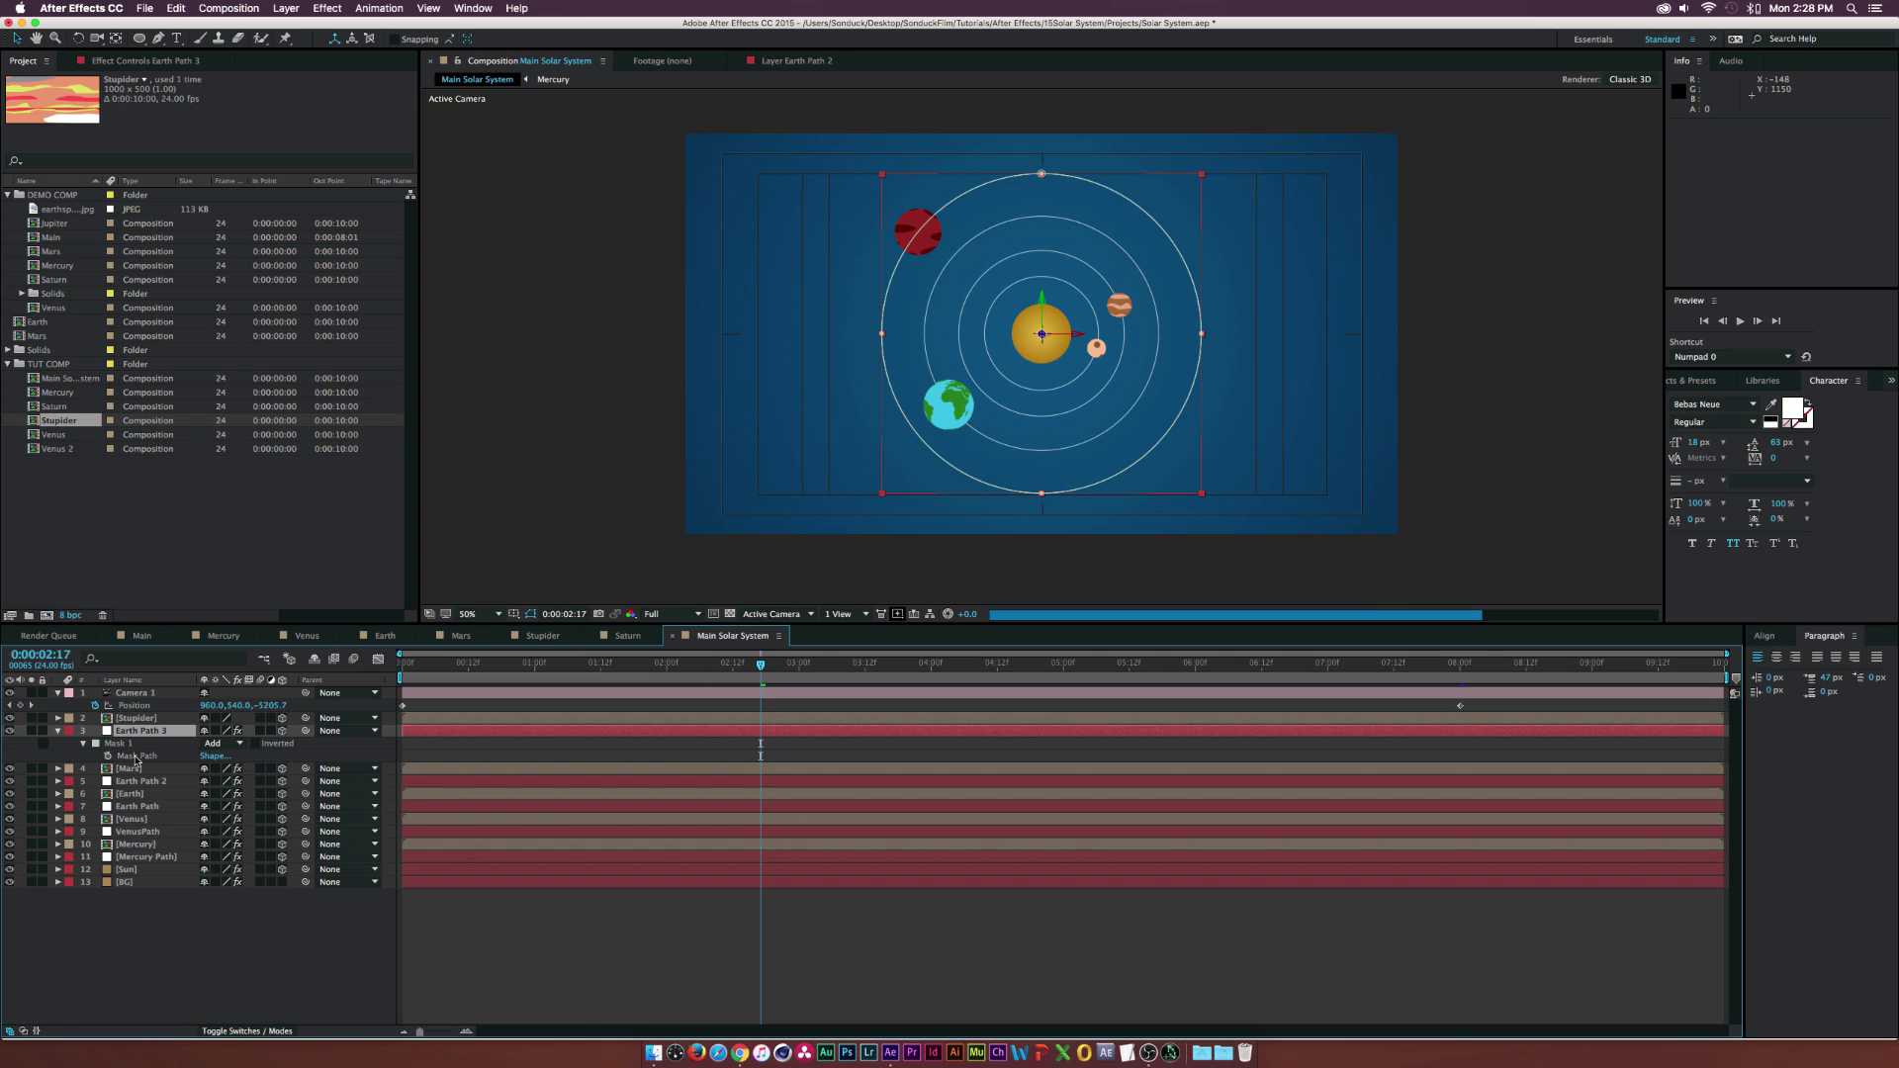
click(135, 756)
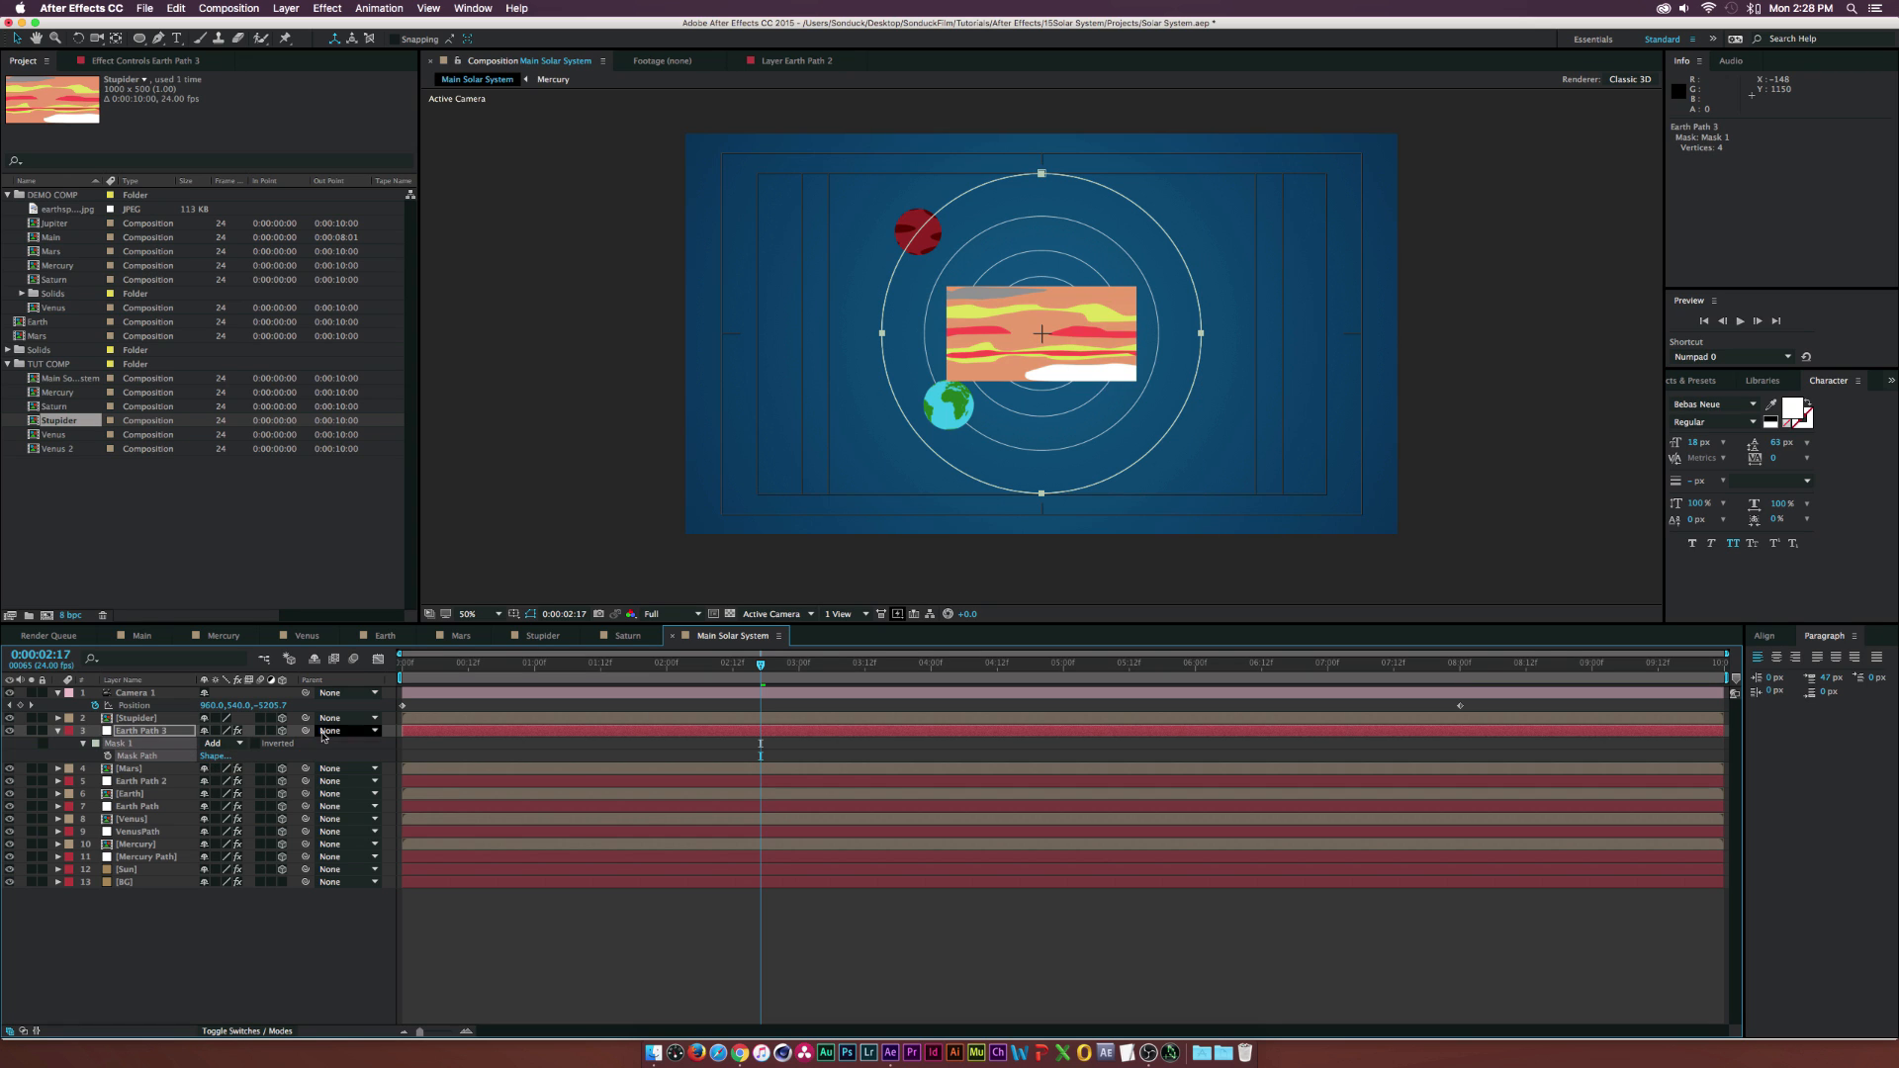
key(super+t)
drag(1202, 173, 1375, 69)
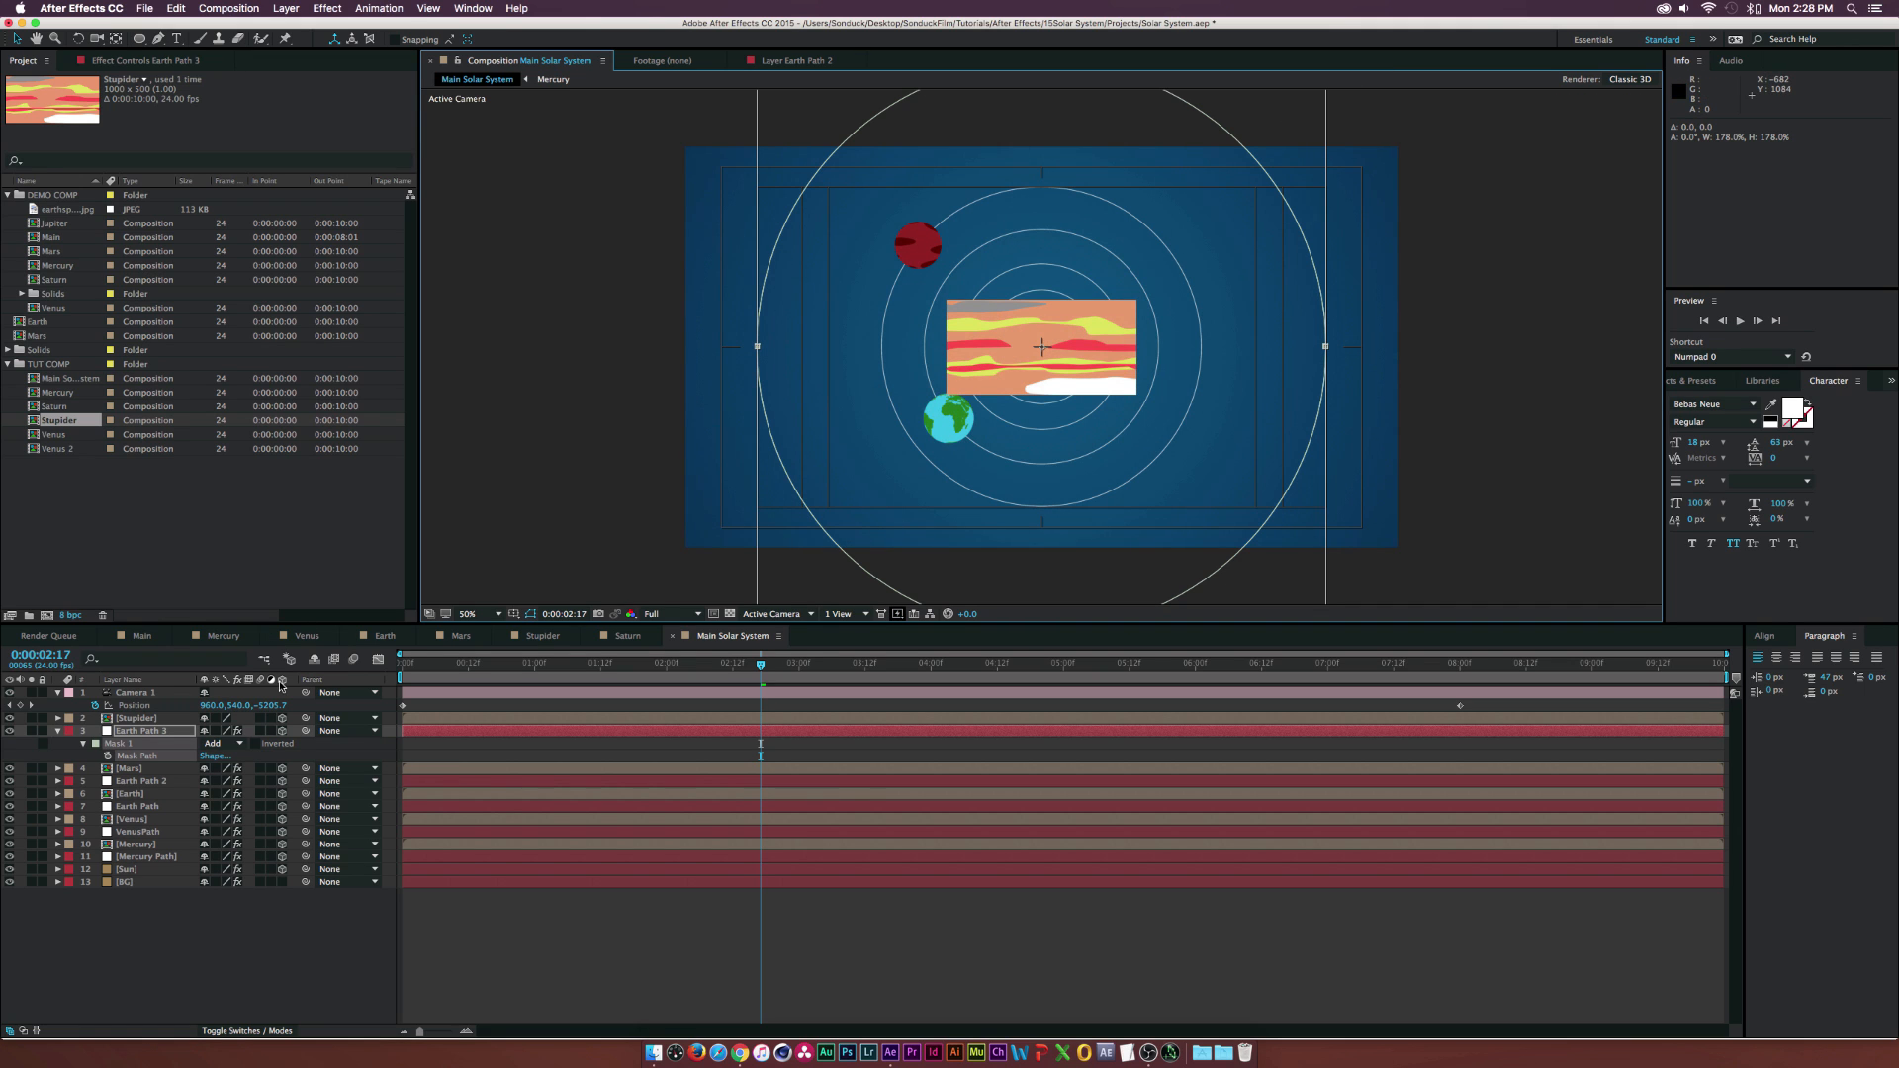
- Copy the CC Sphere effect from Mars to Stupider and raise Stupider's sphere radius to about 191
click(133, 769)
click(132, 62)
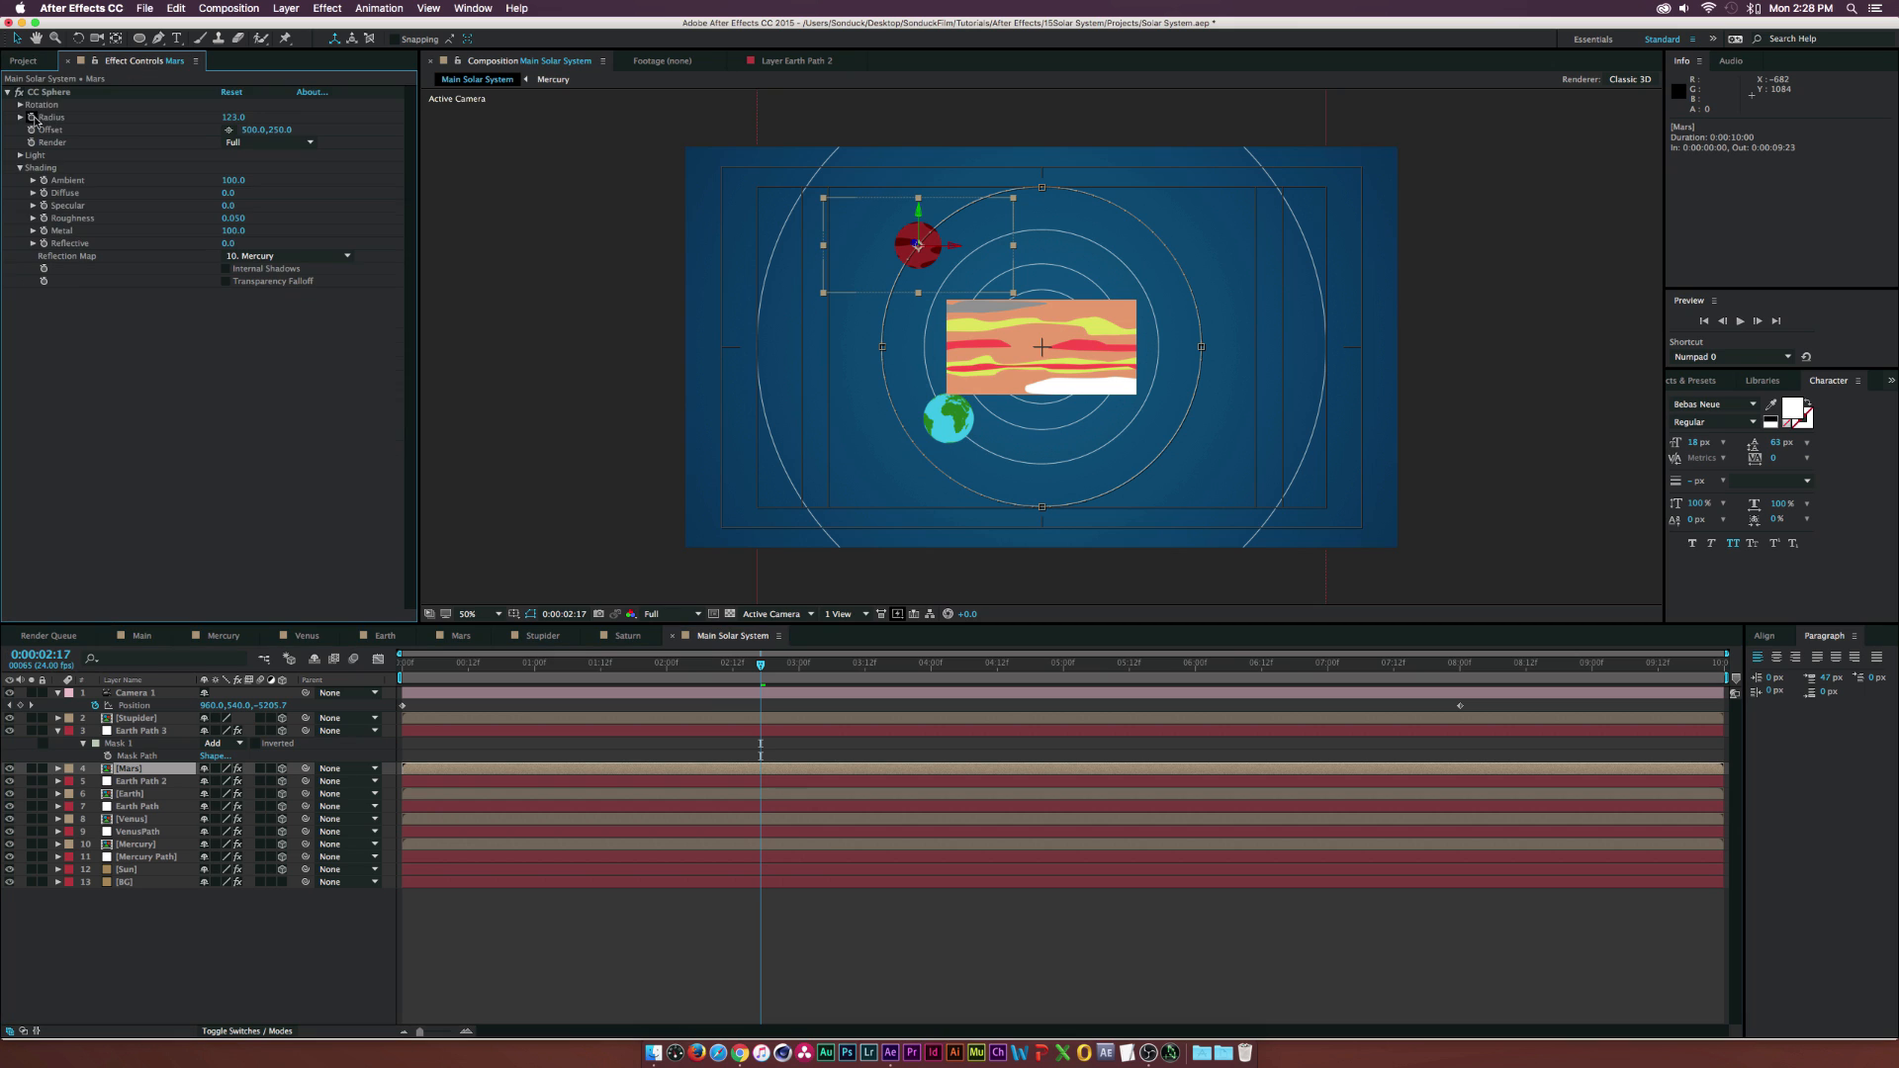
click(49, 93)
click(139, 719)
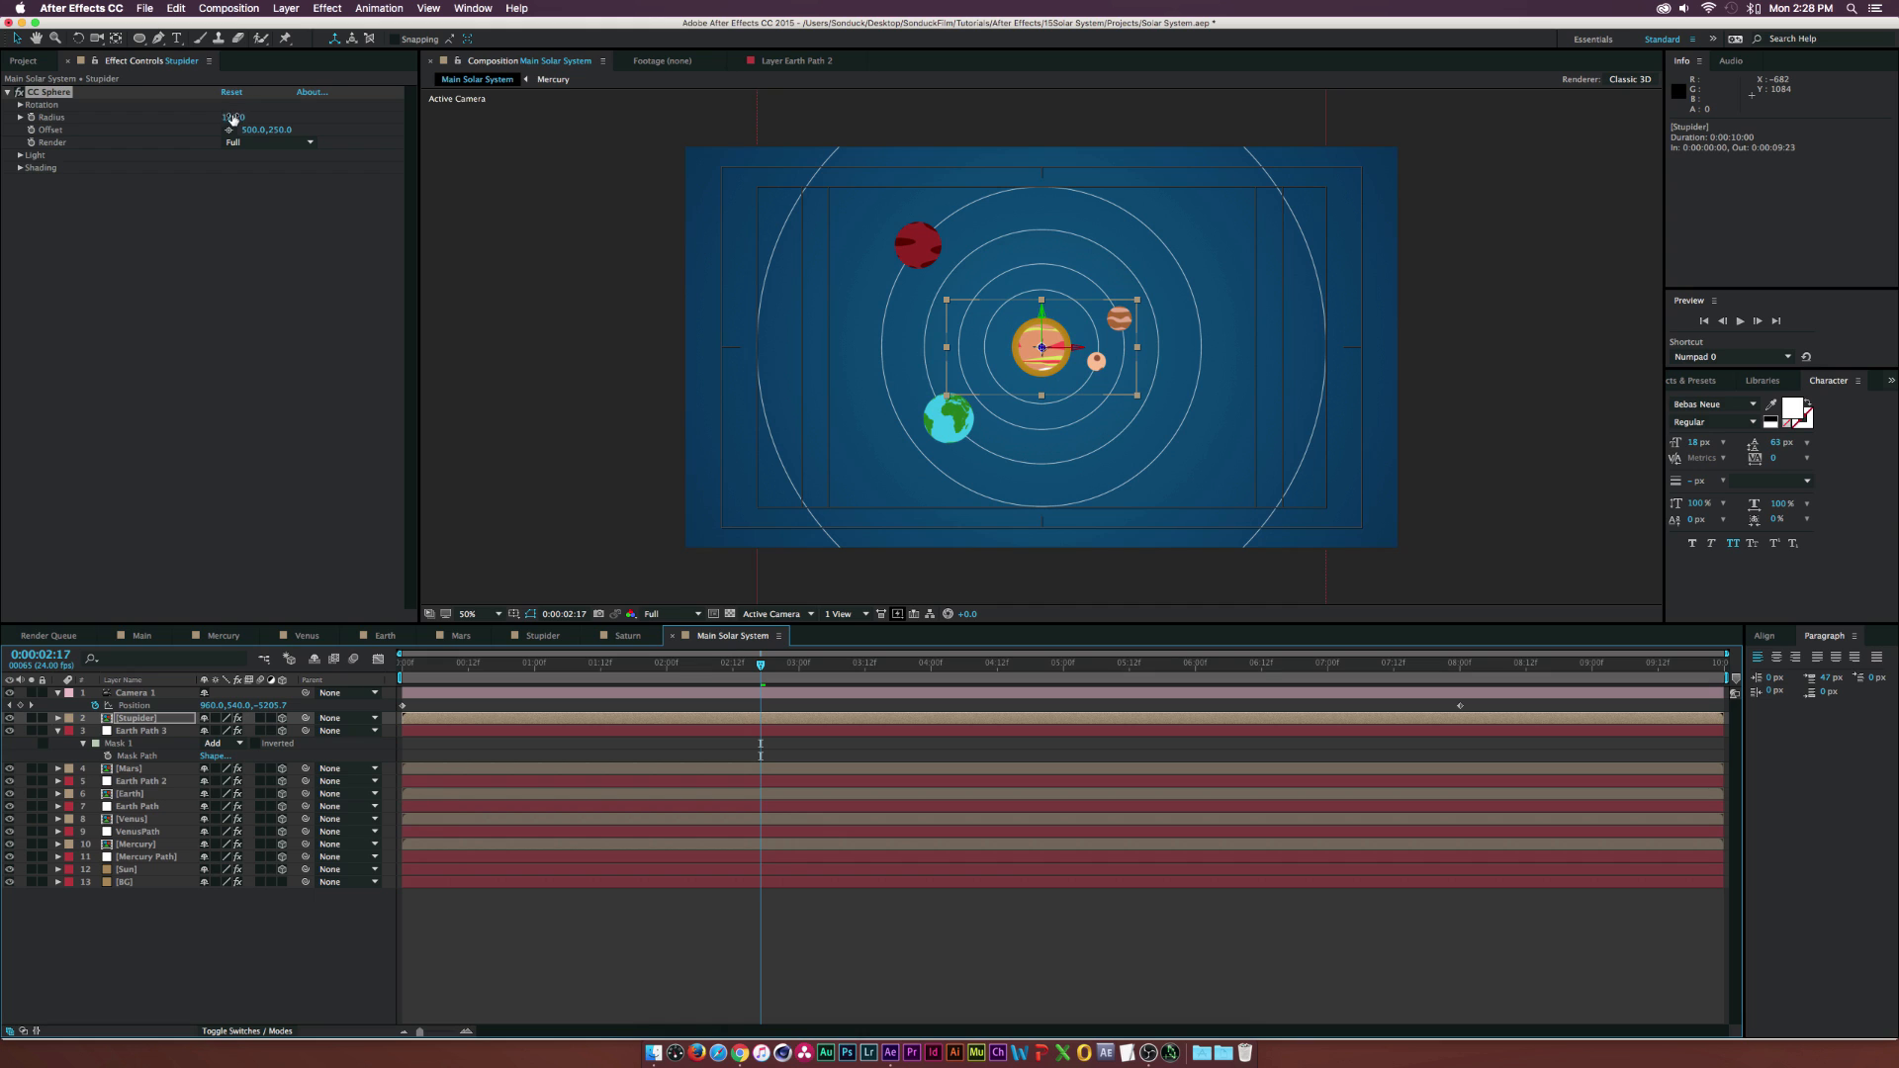
drag(233, 119, 278, 111)
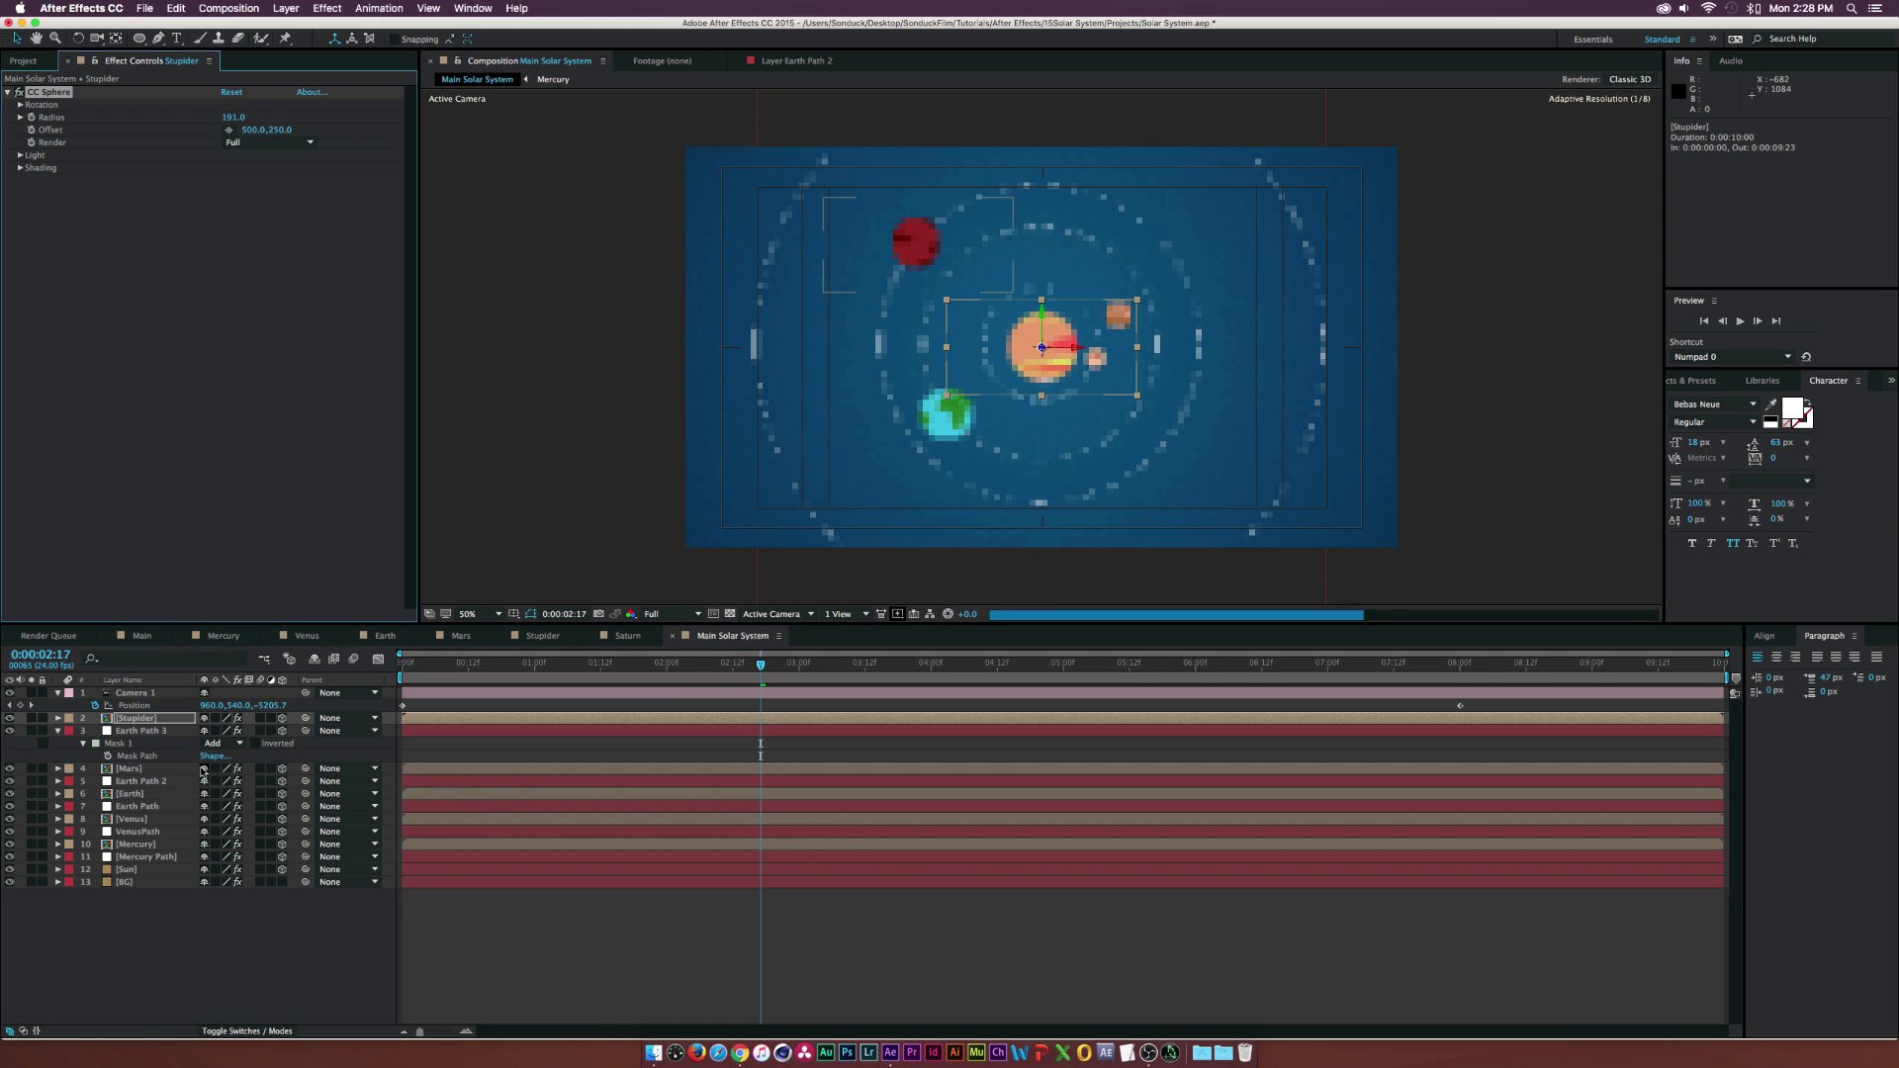
- Copy the Earth Path 3 mask path into Stupider's Position property at 0:00:00:00
key(p)
click(119, 755)
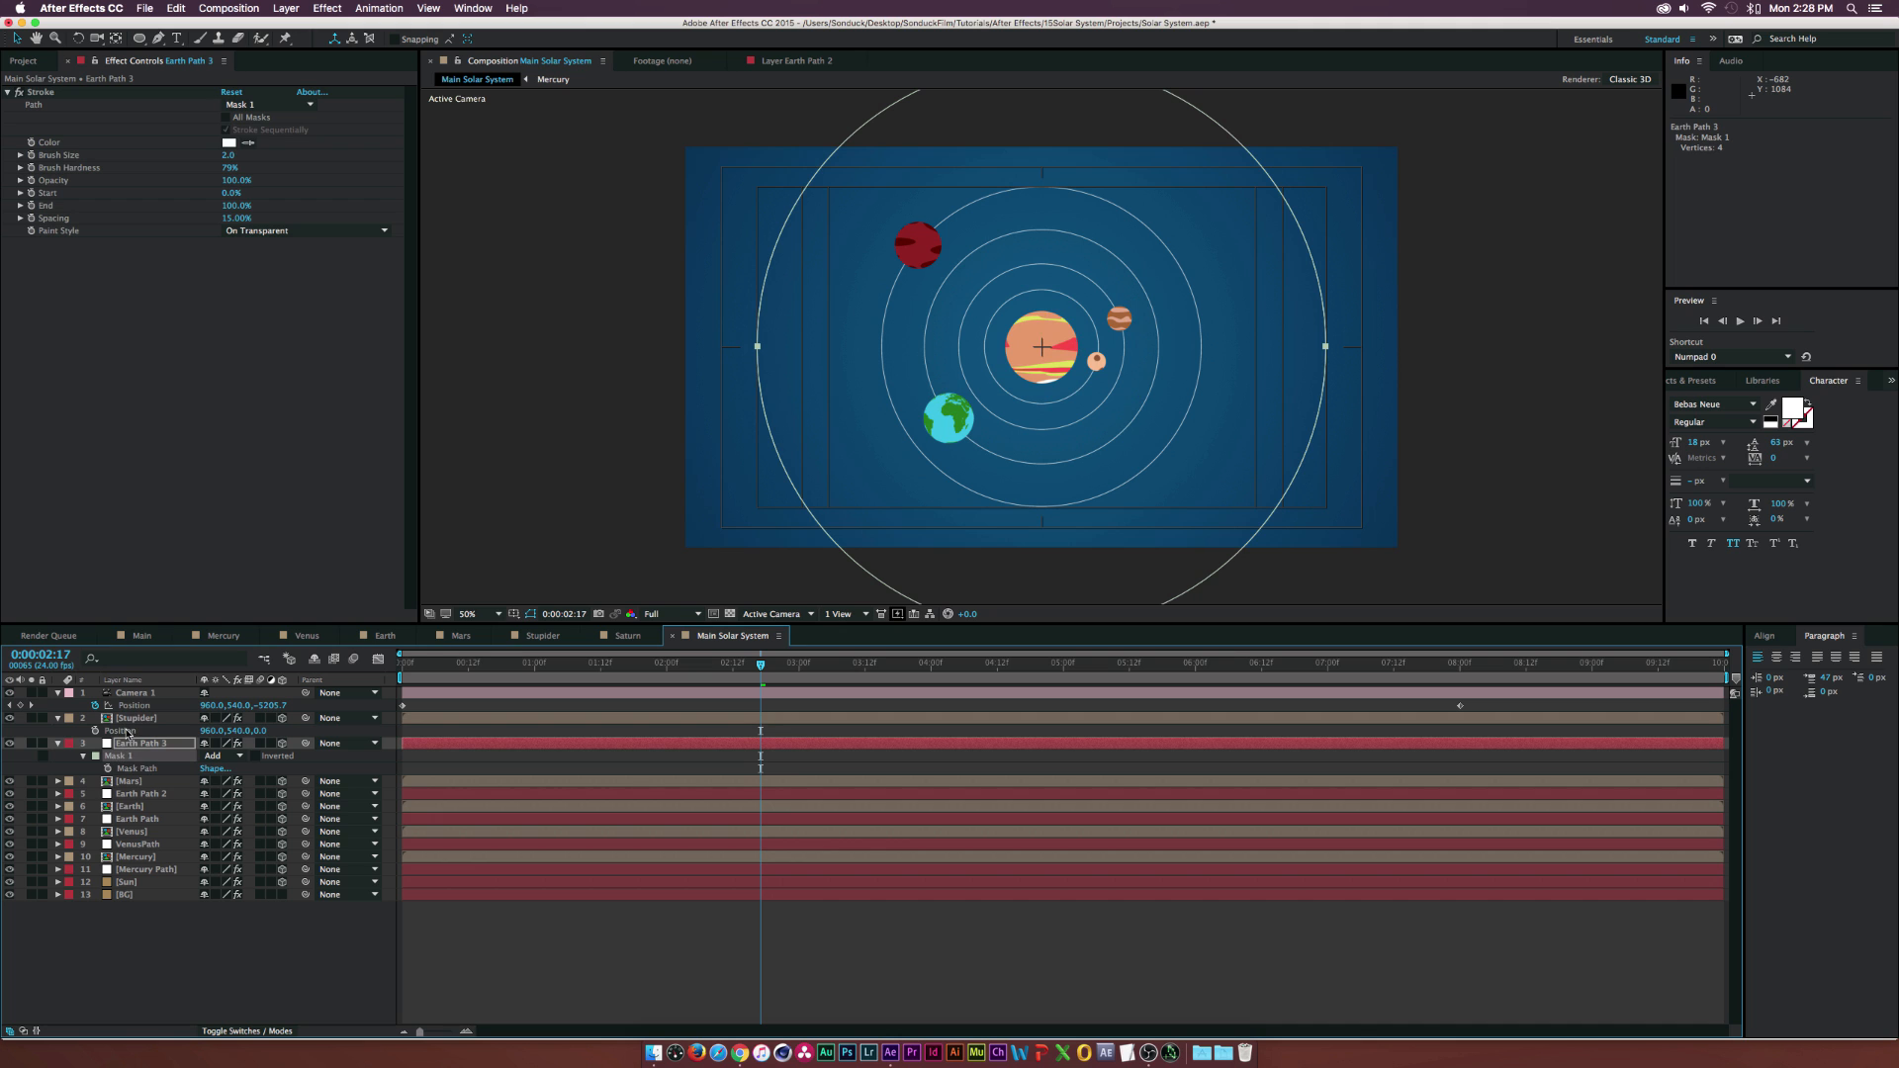
click(131, 732)
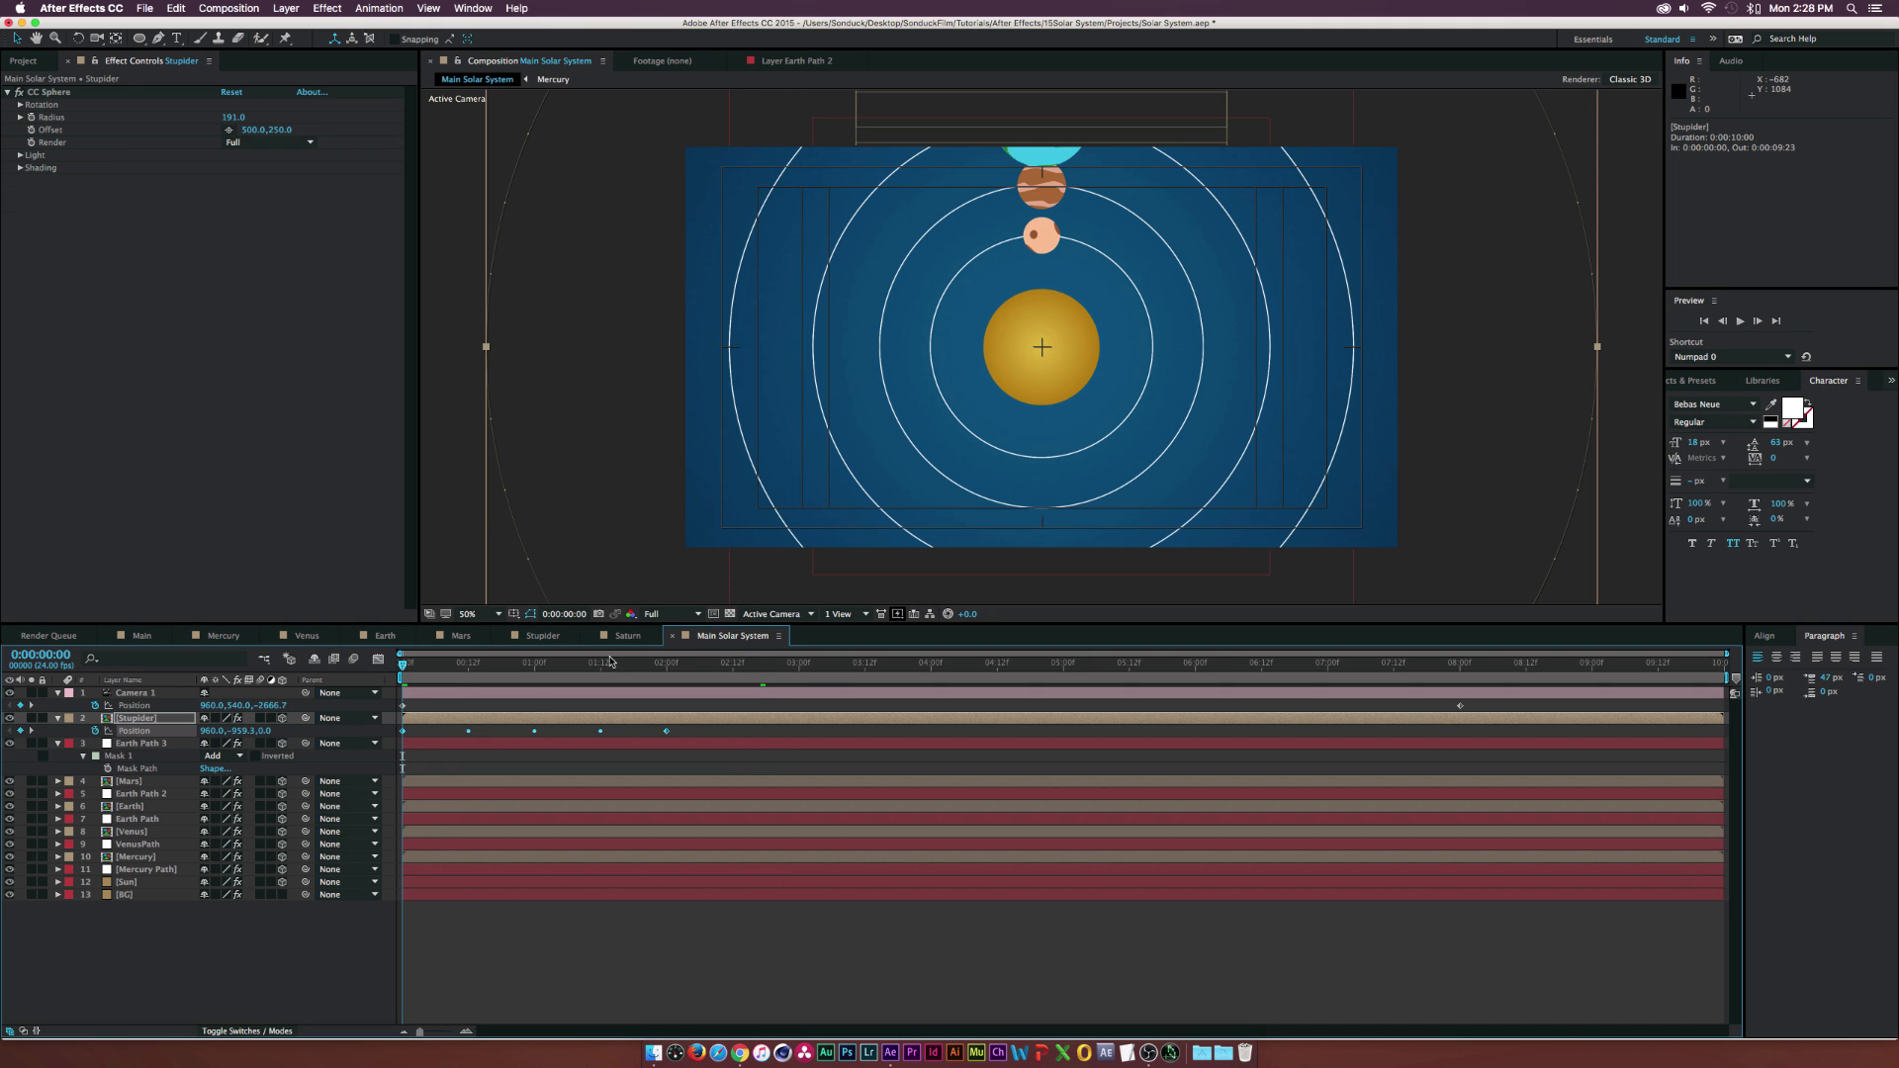
- Stretch Stupider's five position keyframes proportionally so one orbit ends at about 0:00:02:23
click(665, 666)
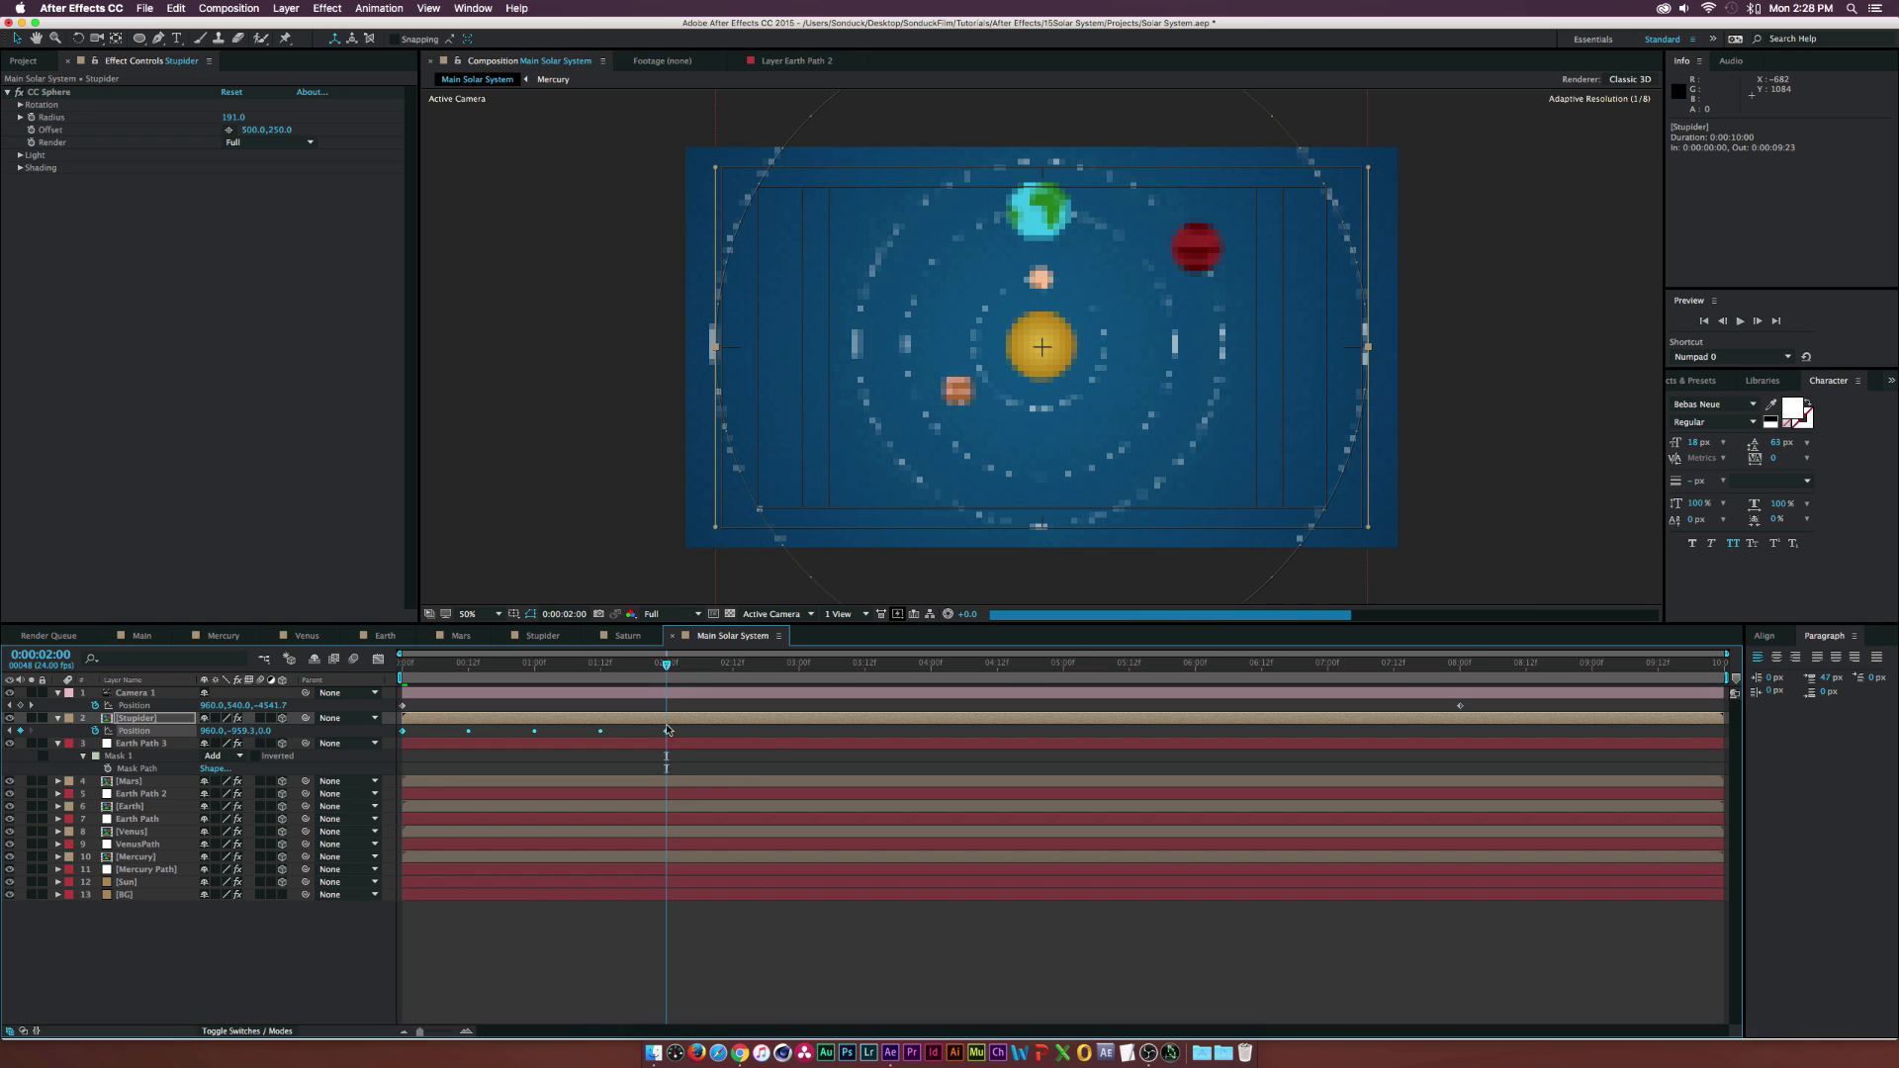
drag(666, 731, 788, 730)
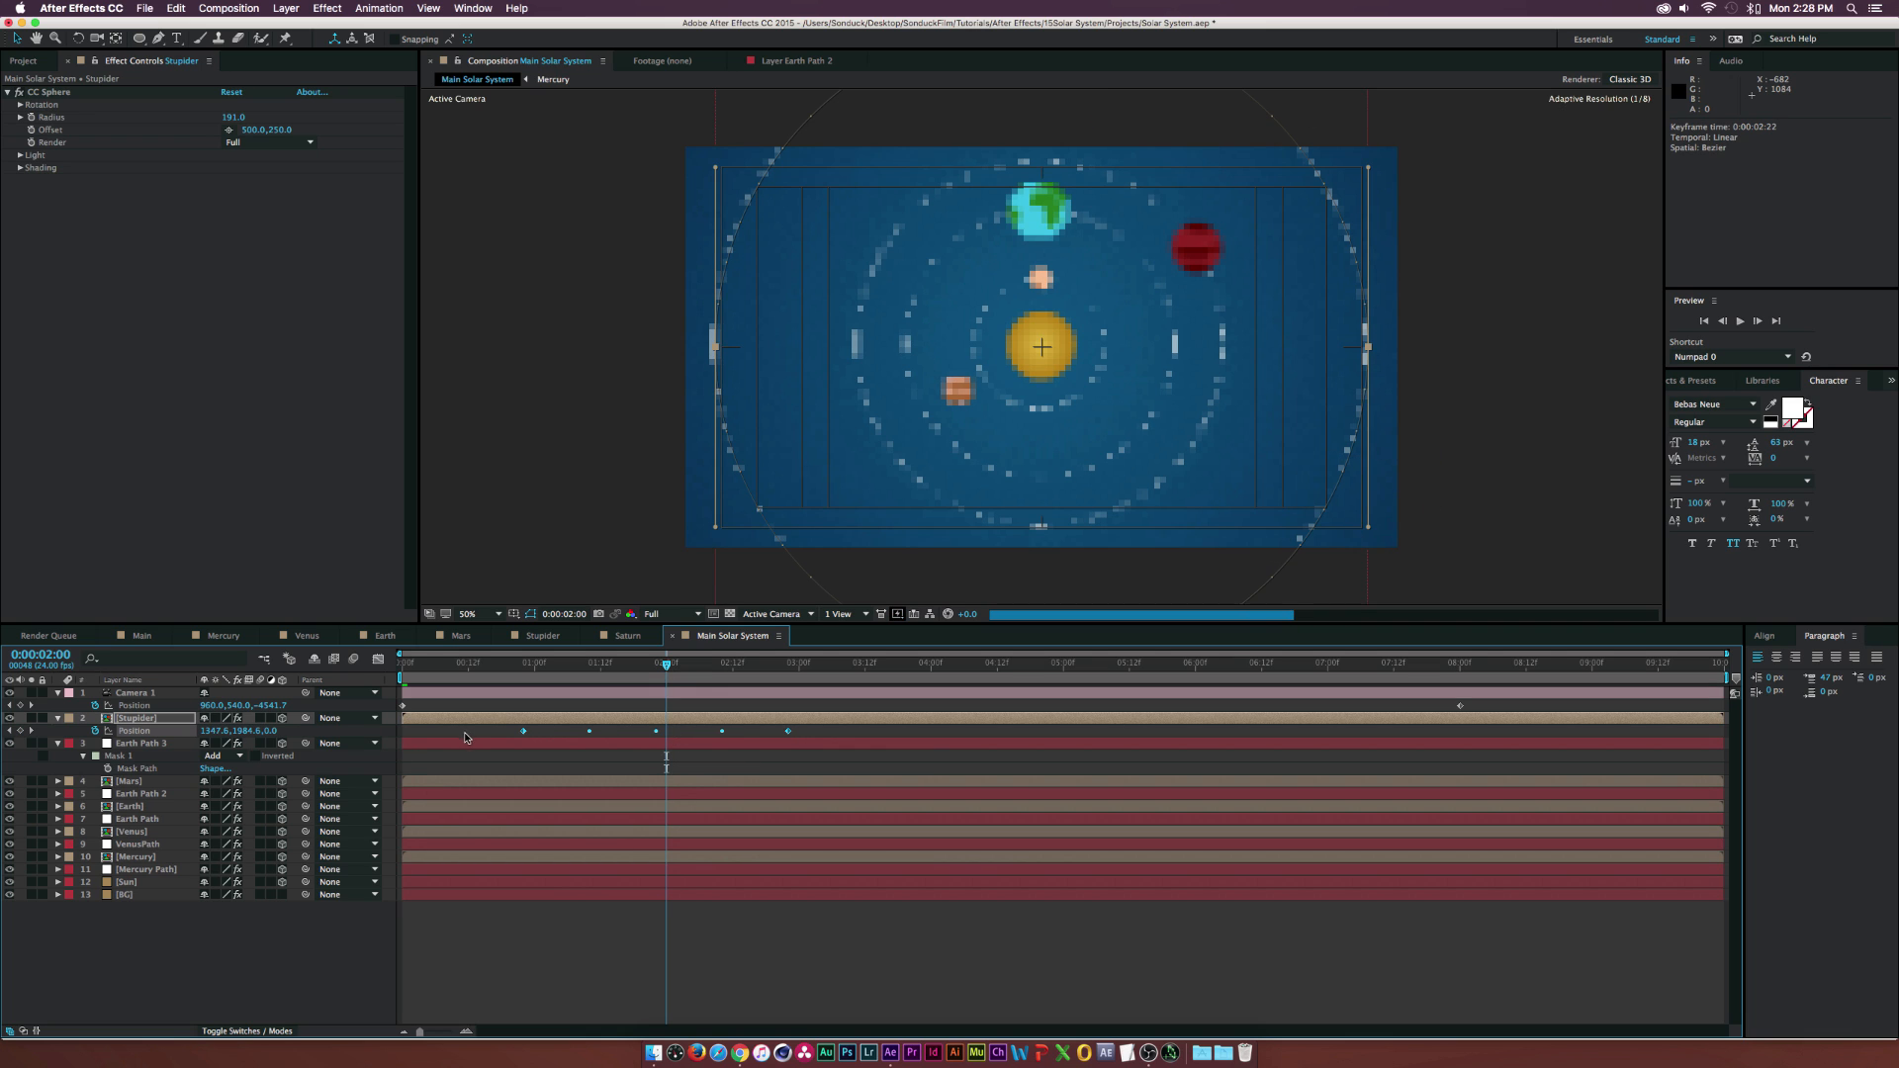
key(super+z)
click(685, 733)
drag(666, 731, 794, 731)
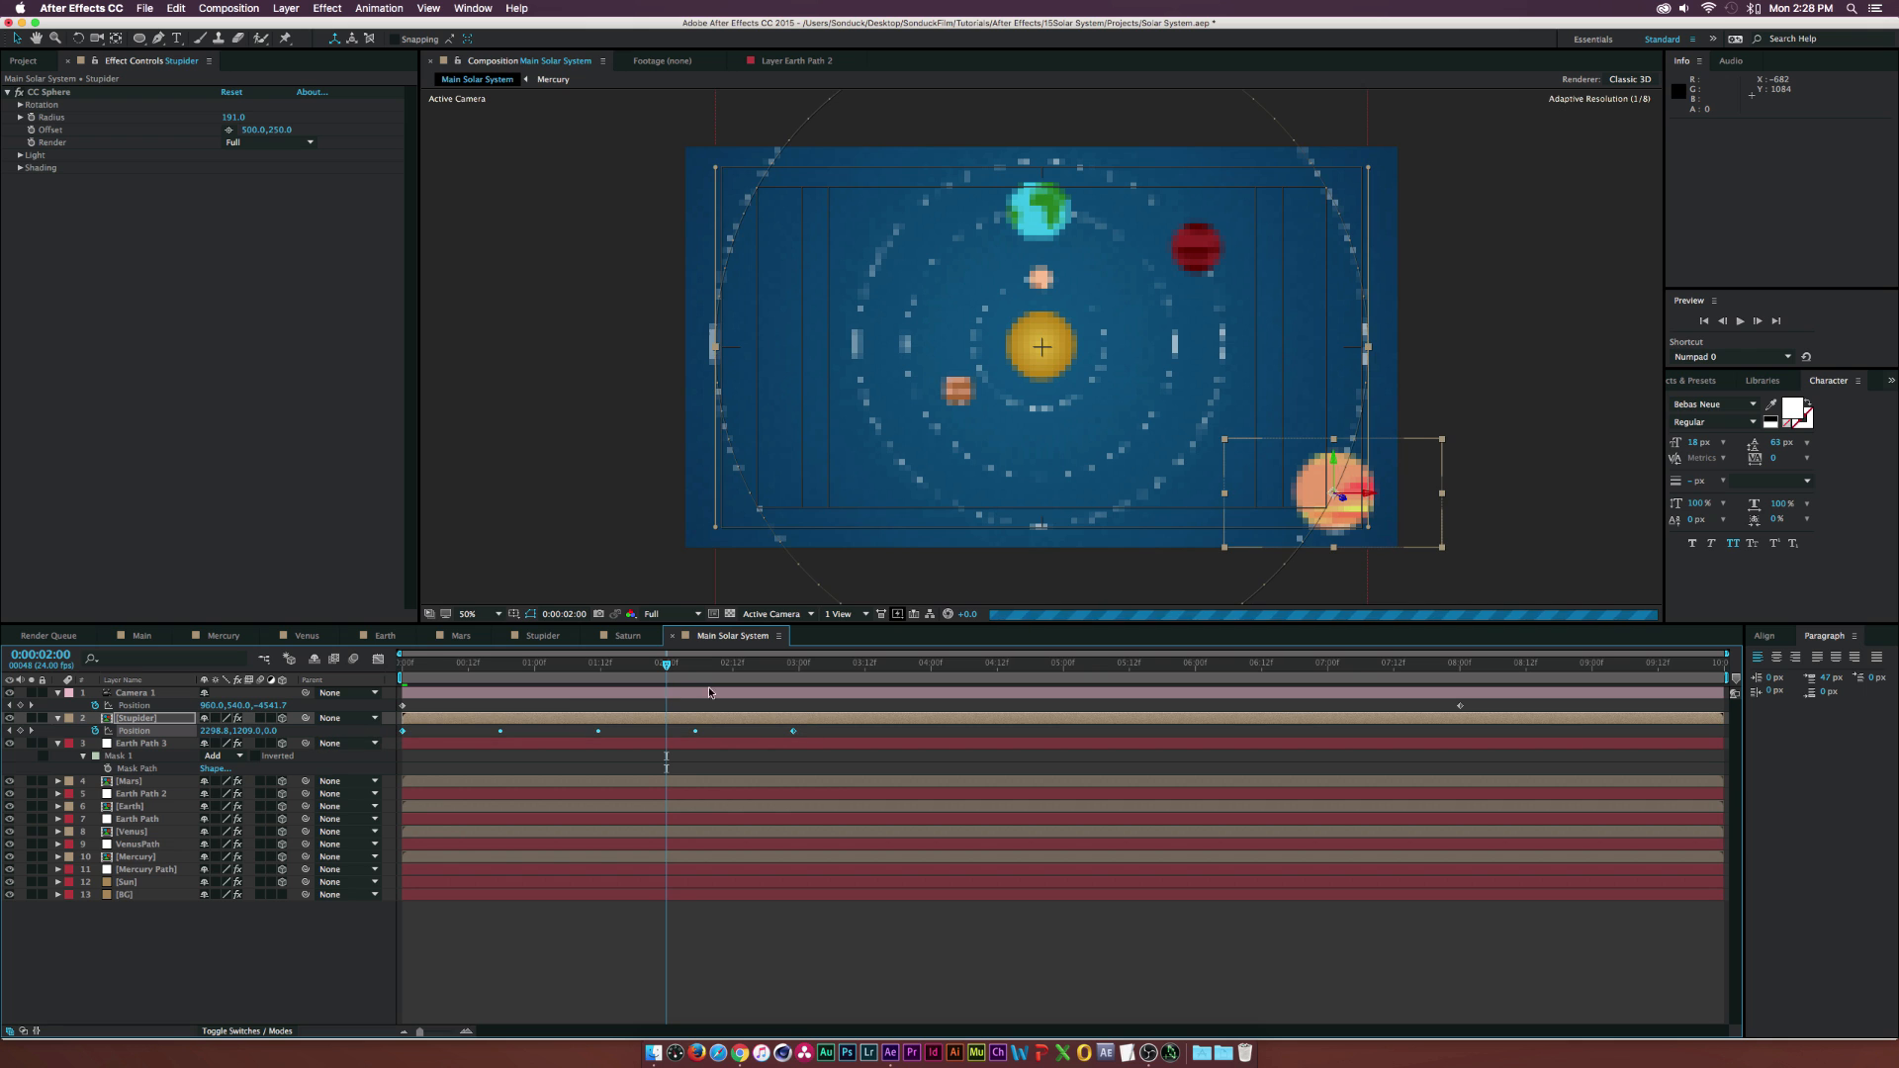
- Paste Stupider's orbit keyframes at 0:00:02:23 and again at the end of that second orbit, and collapse the Stupider and Earth Path 3 properties
click(794, 664)
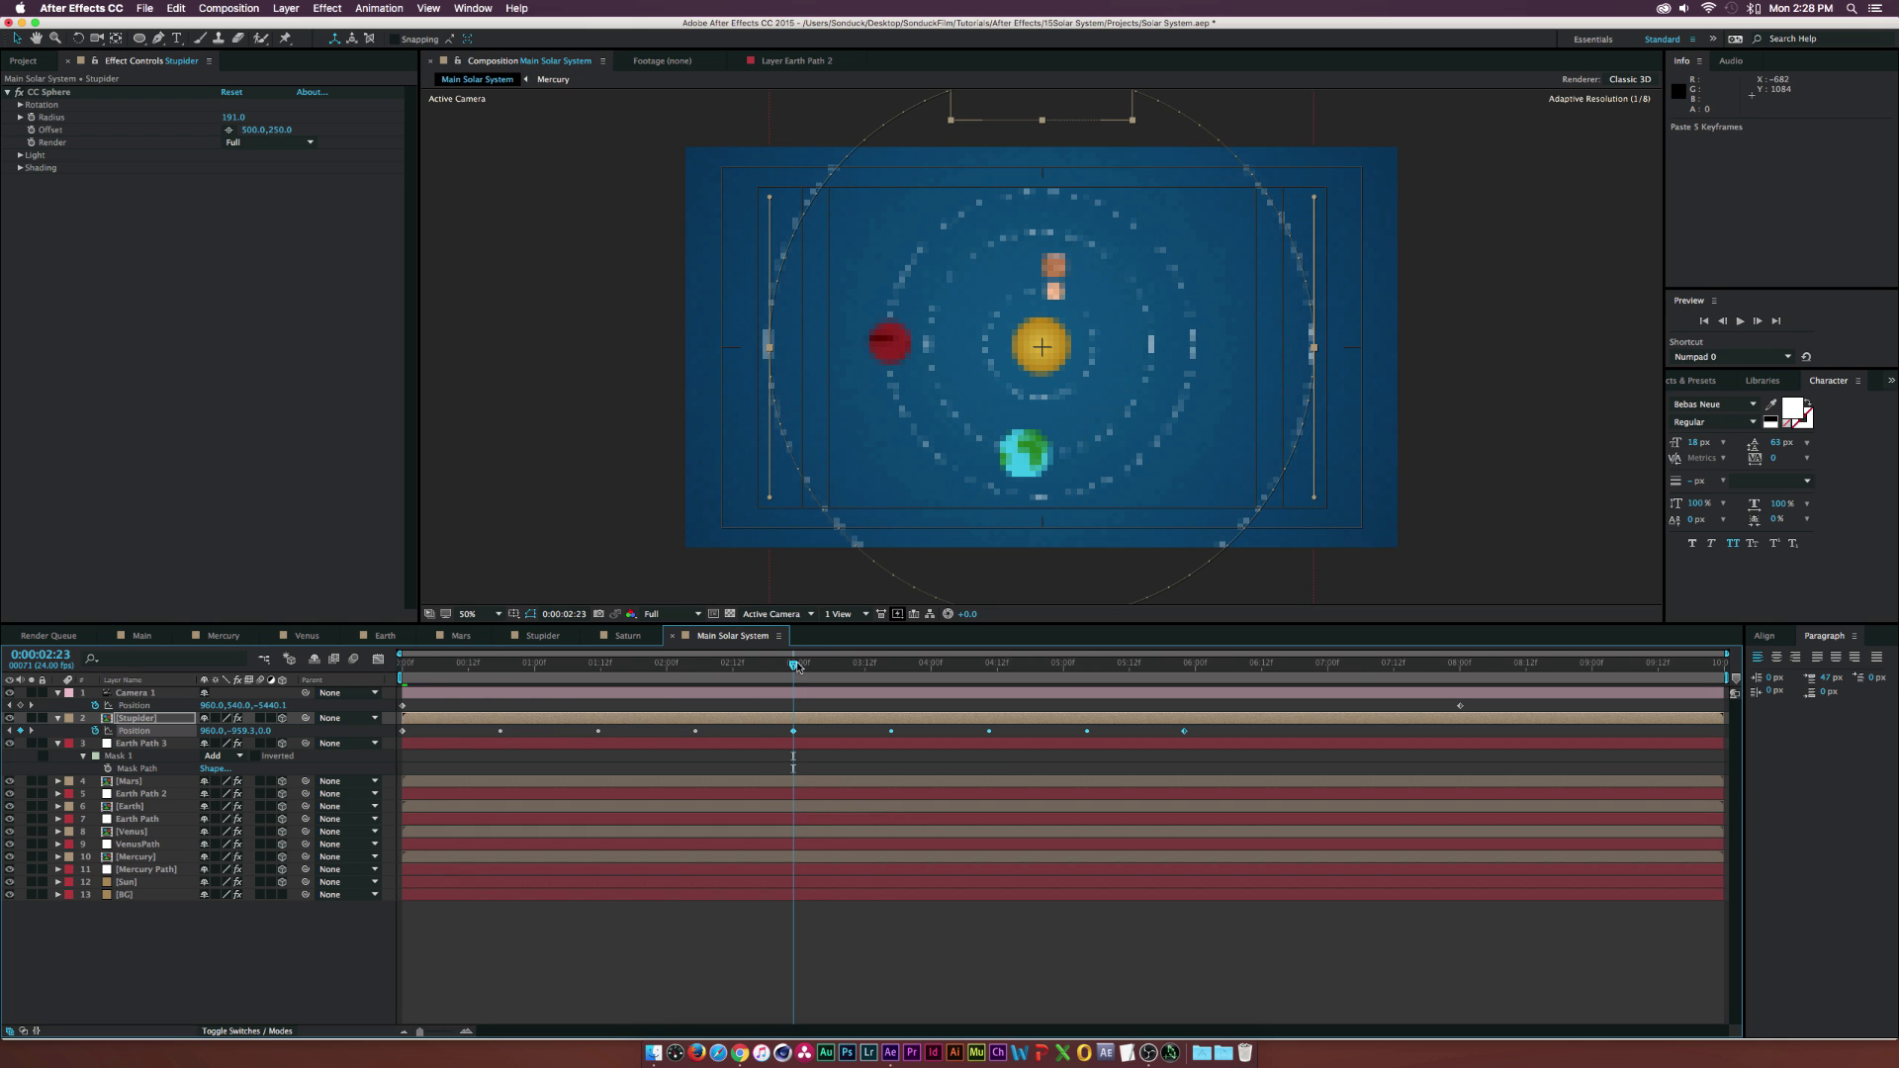
drag(796, 664, 1257, 671)
key(super+v)
click(273, 942)
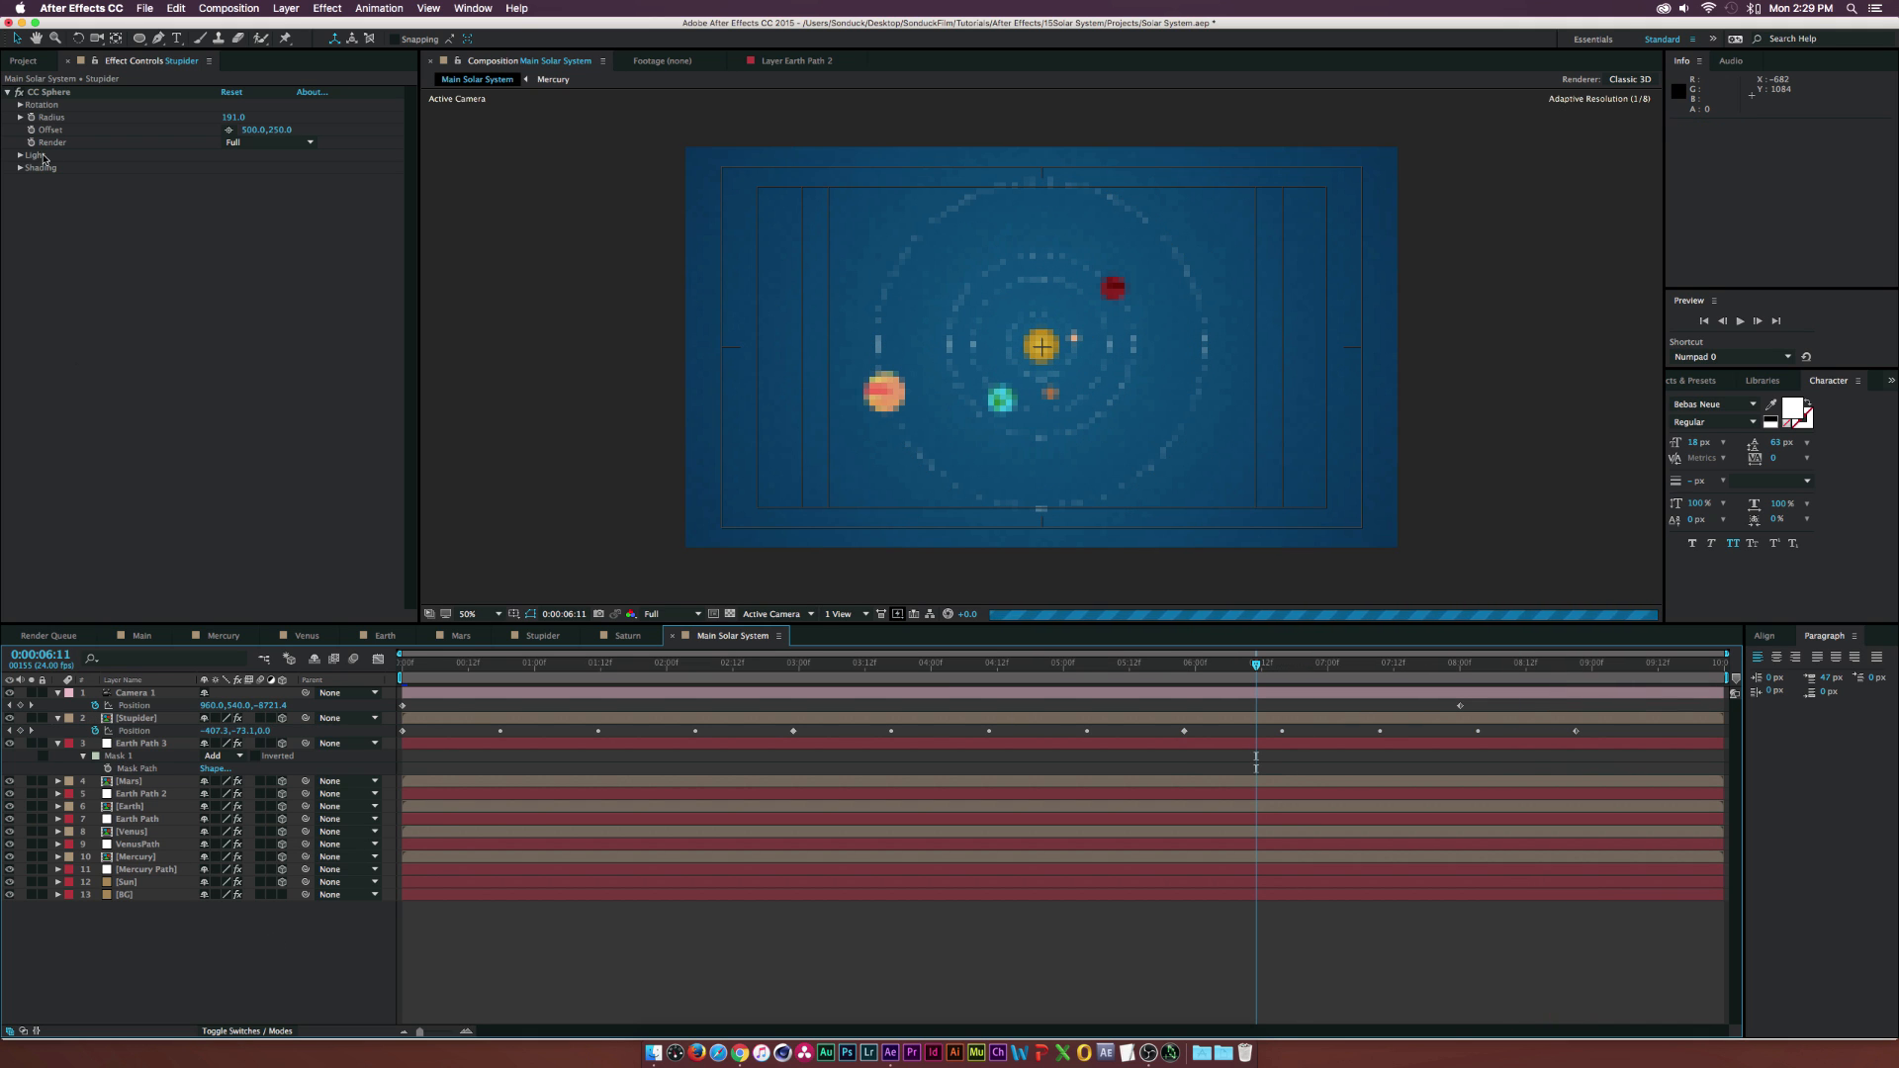
click(56, 718)
click(56, 731)
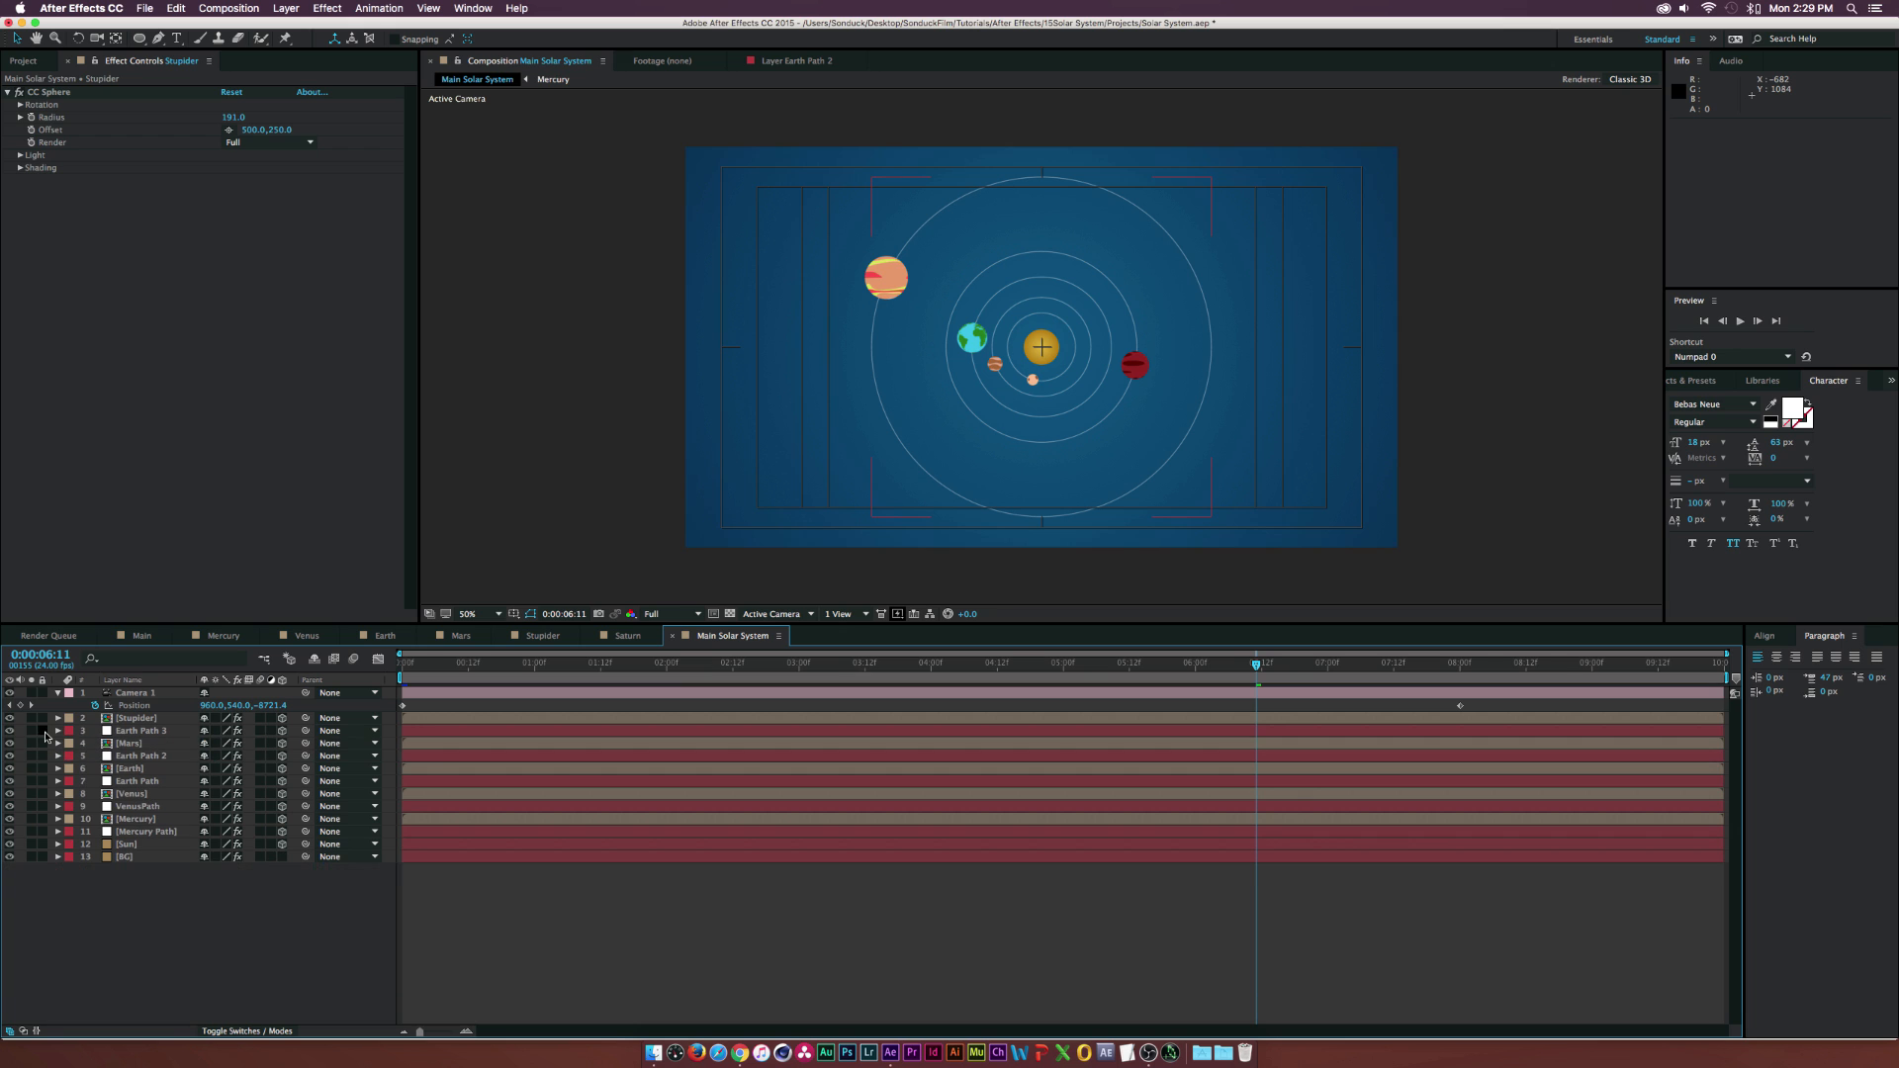
- Add the Saturn composition as a layer above Stupider and copy Stupider's CC Sphere effect onto it at 0:00:00:00
click(25, 64)
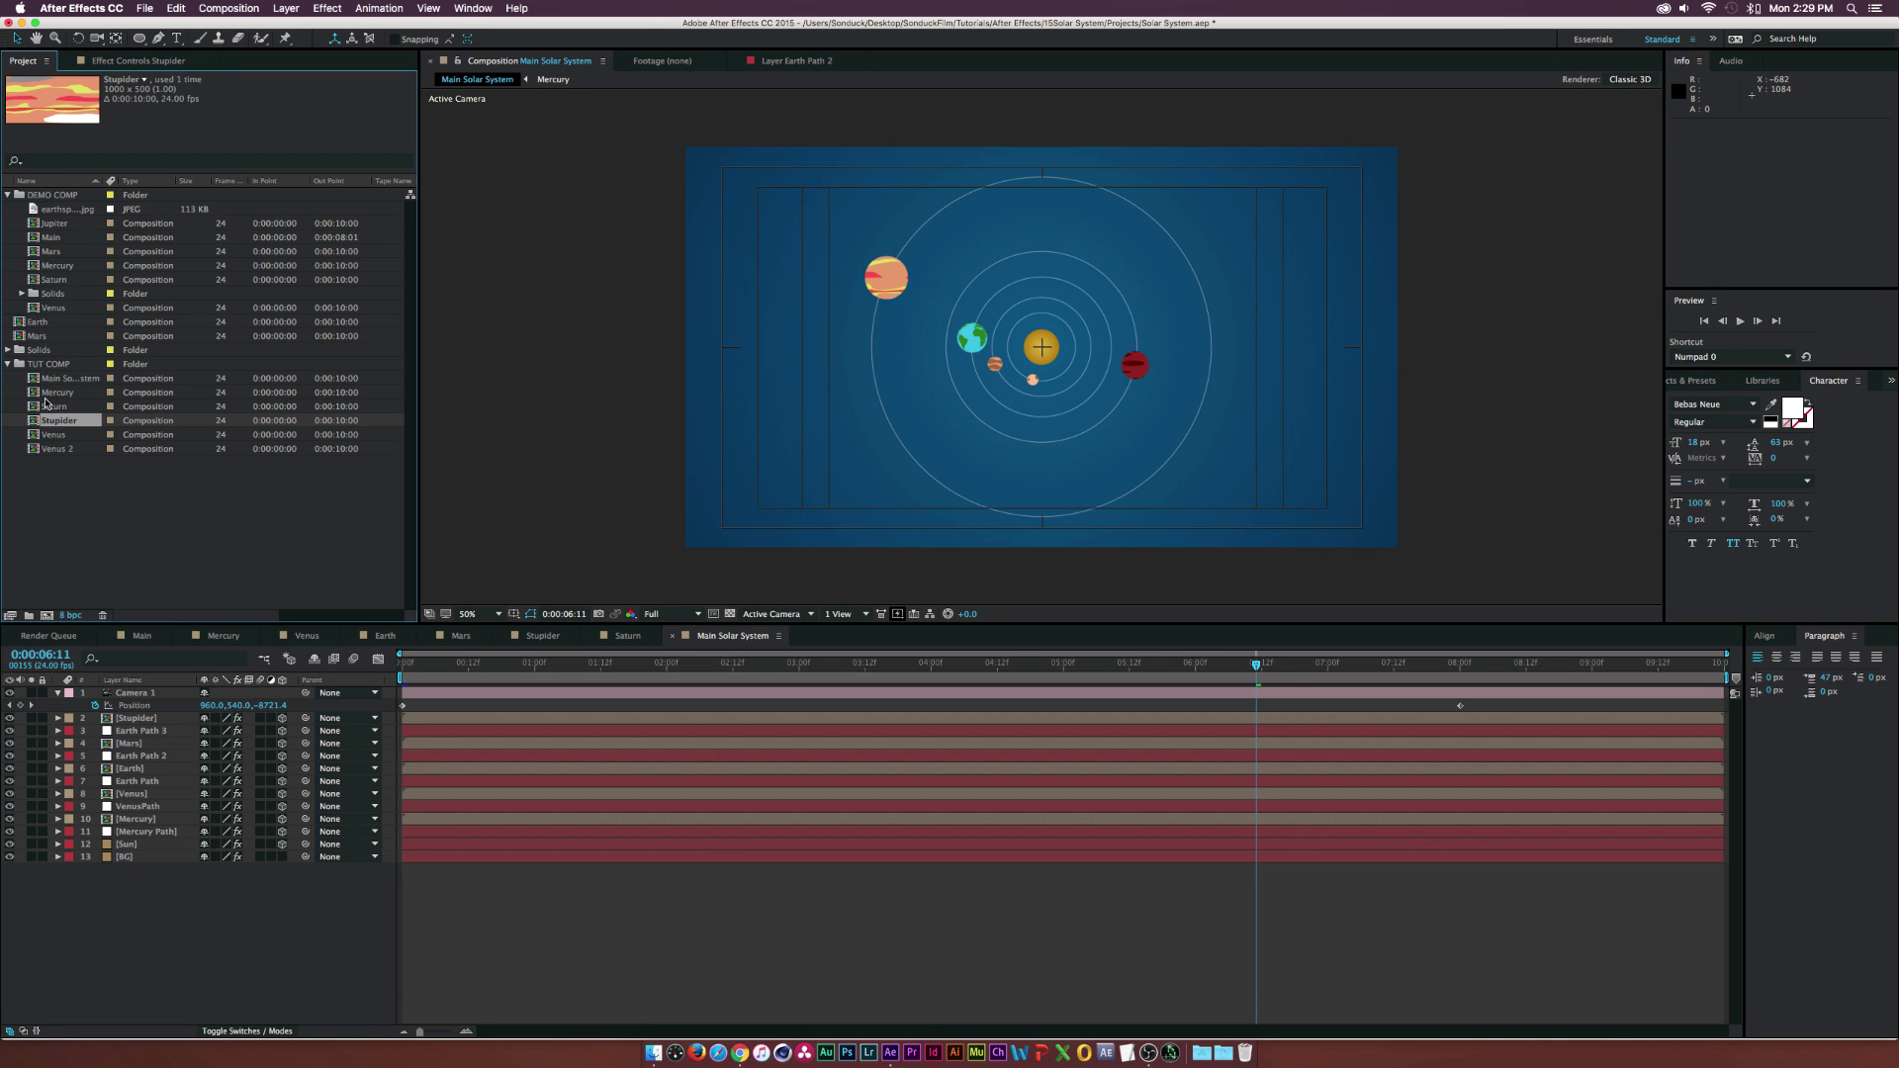
drag(47, 406, 135, 719)
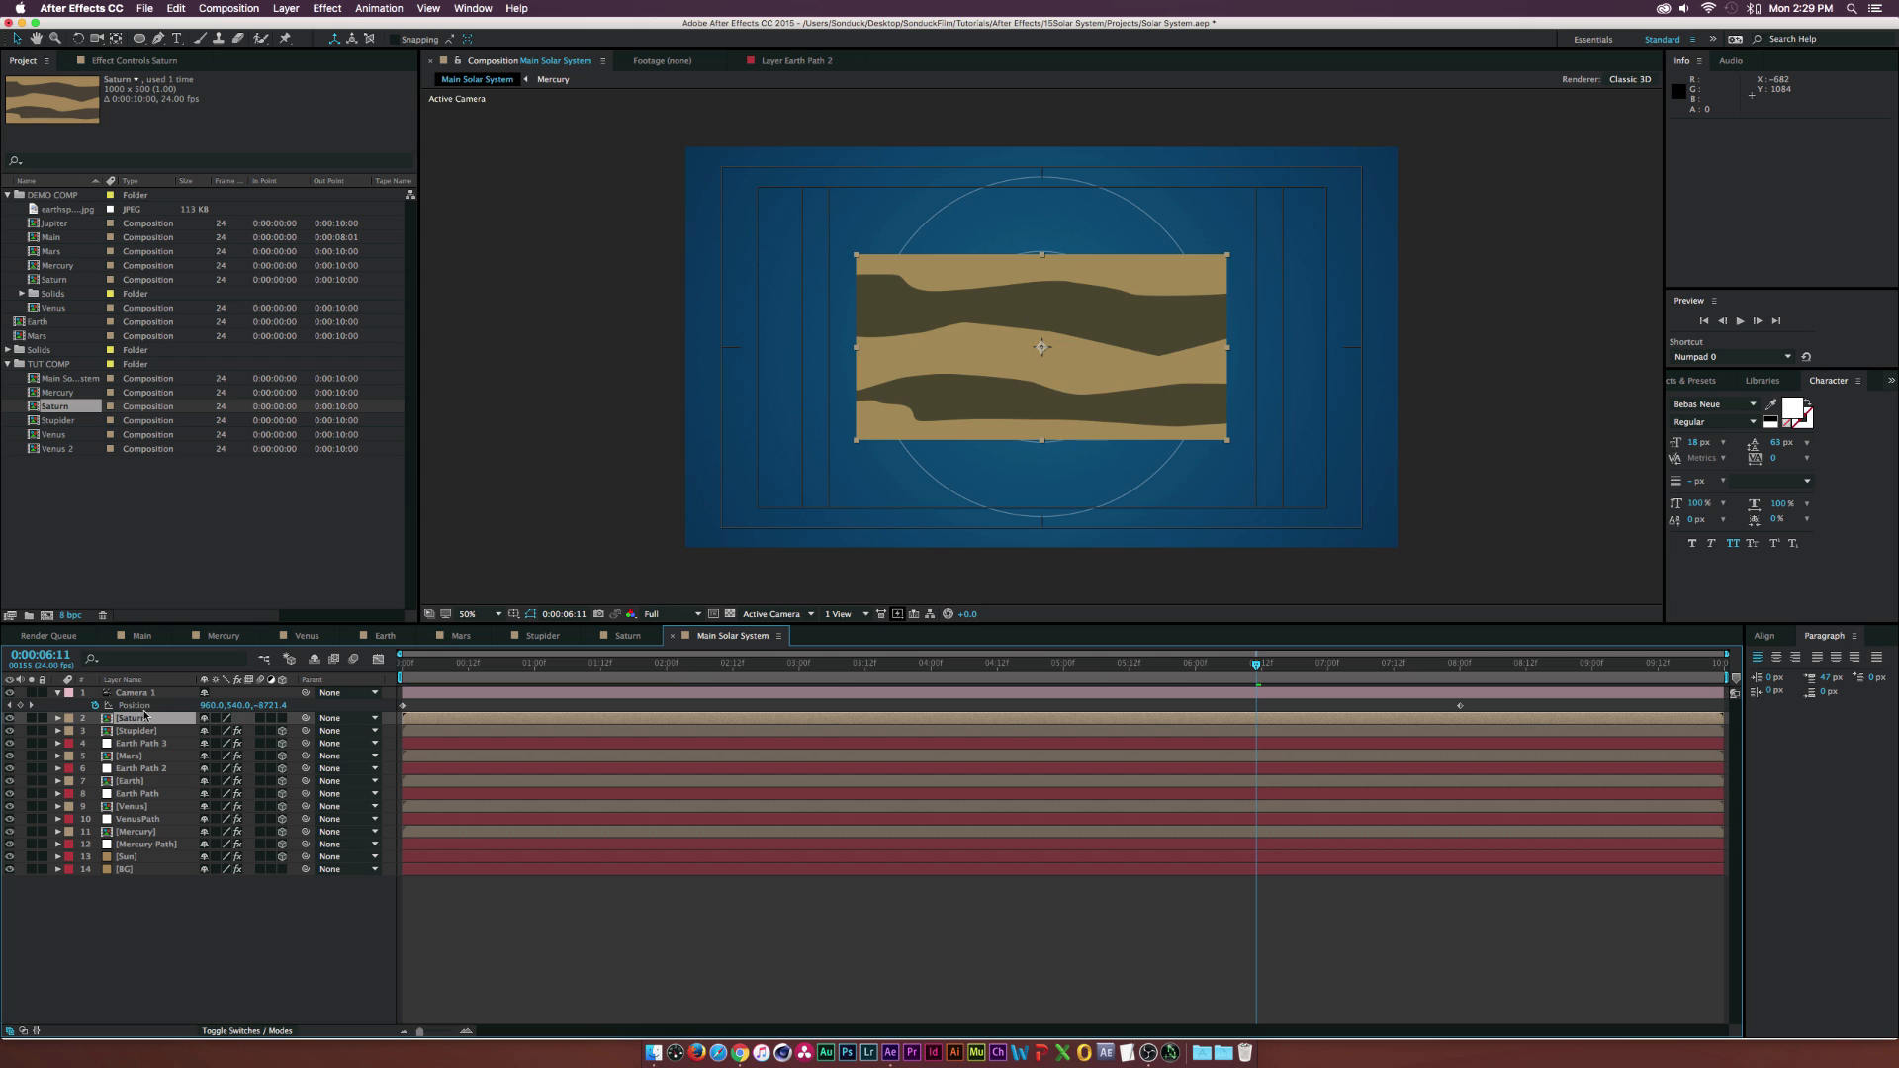
click(132, 731)
click(140, 61)
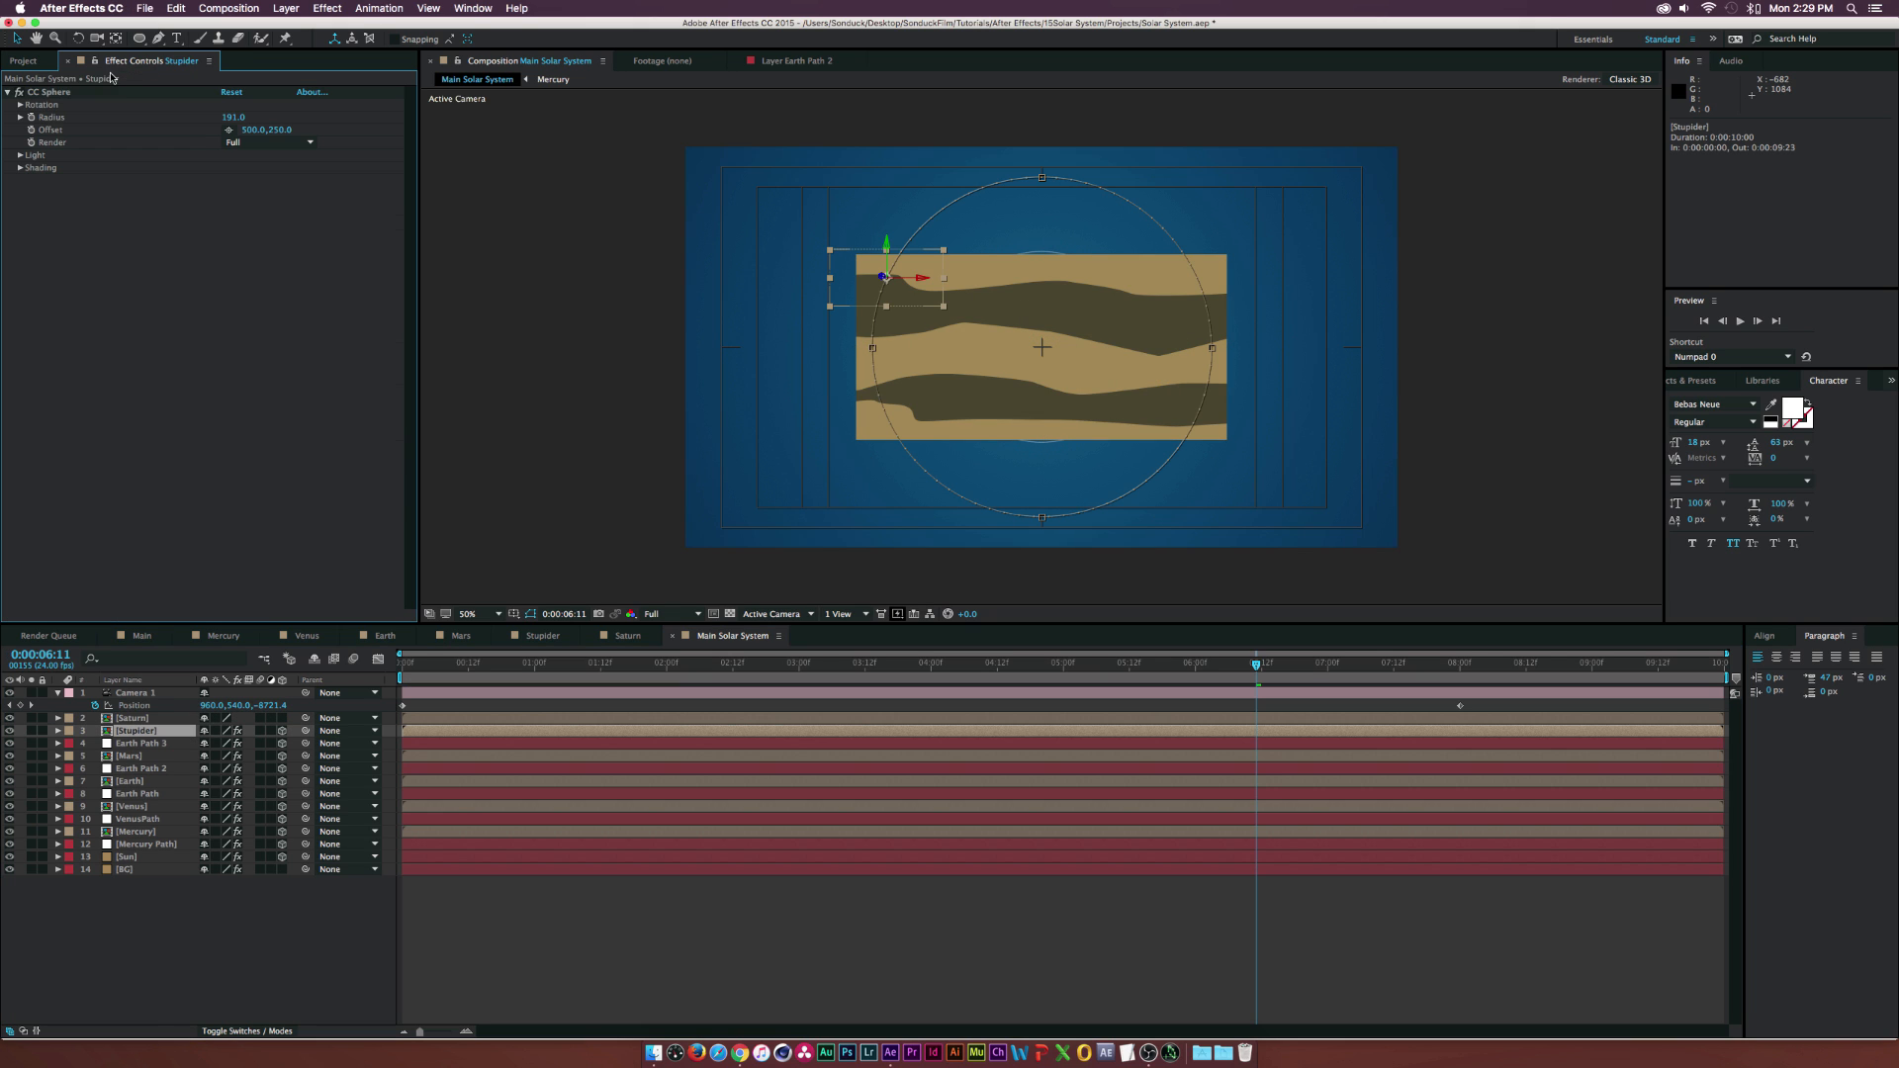
click(131, 719)
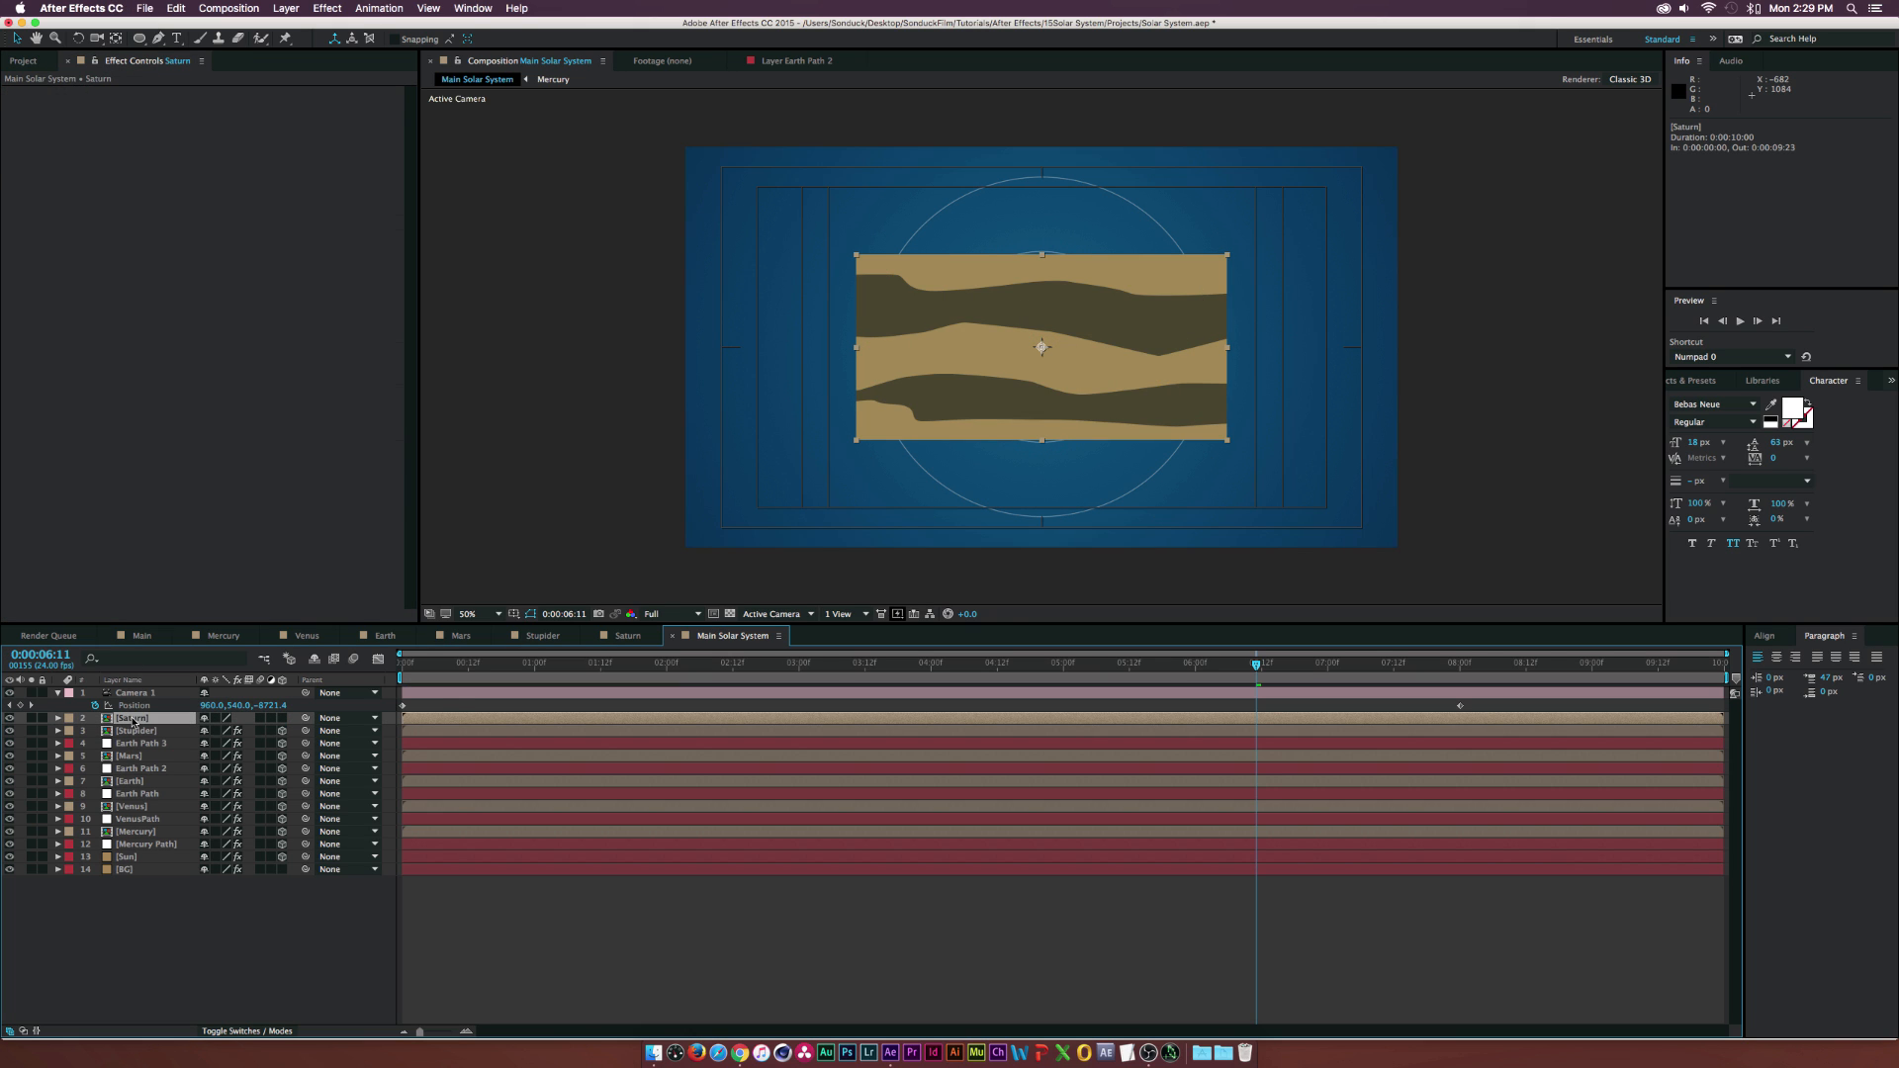
drag(423, 664, 380, 662)
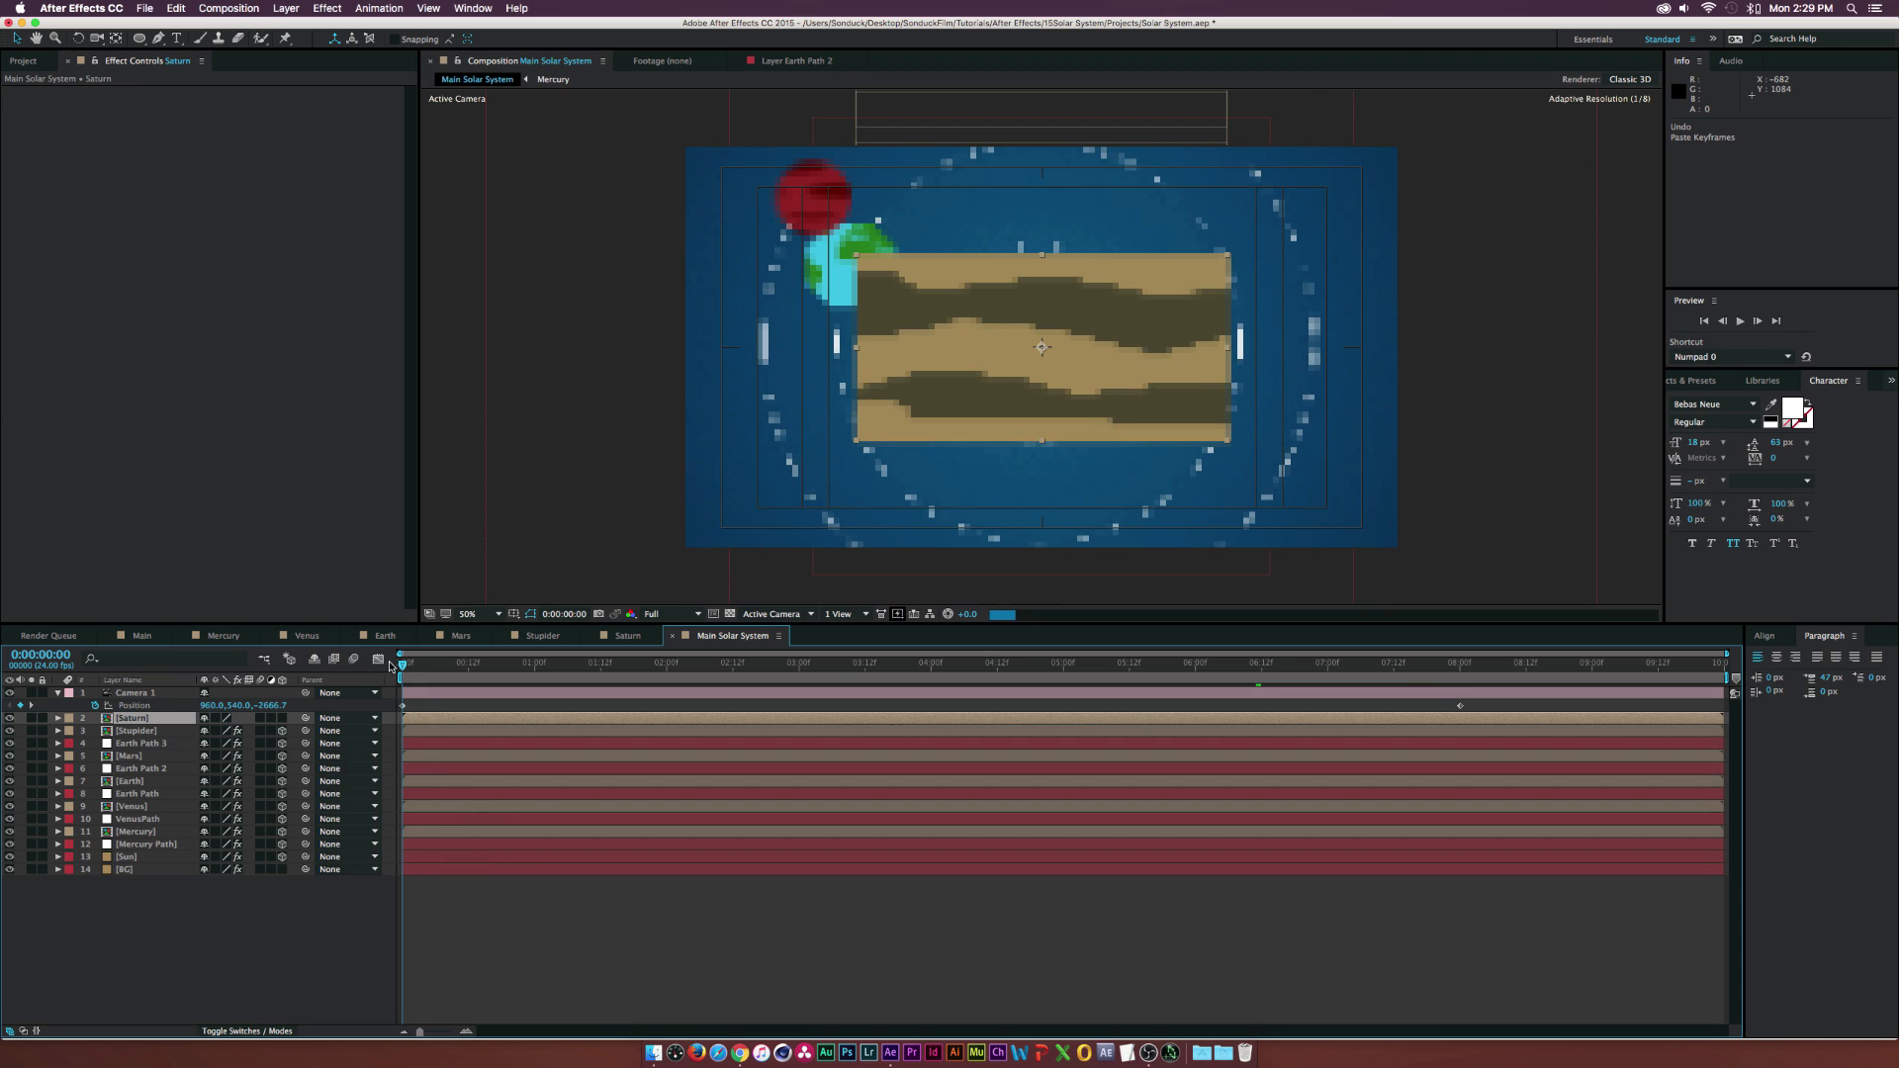
key(super+z)
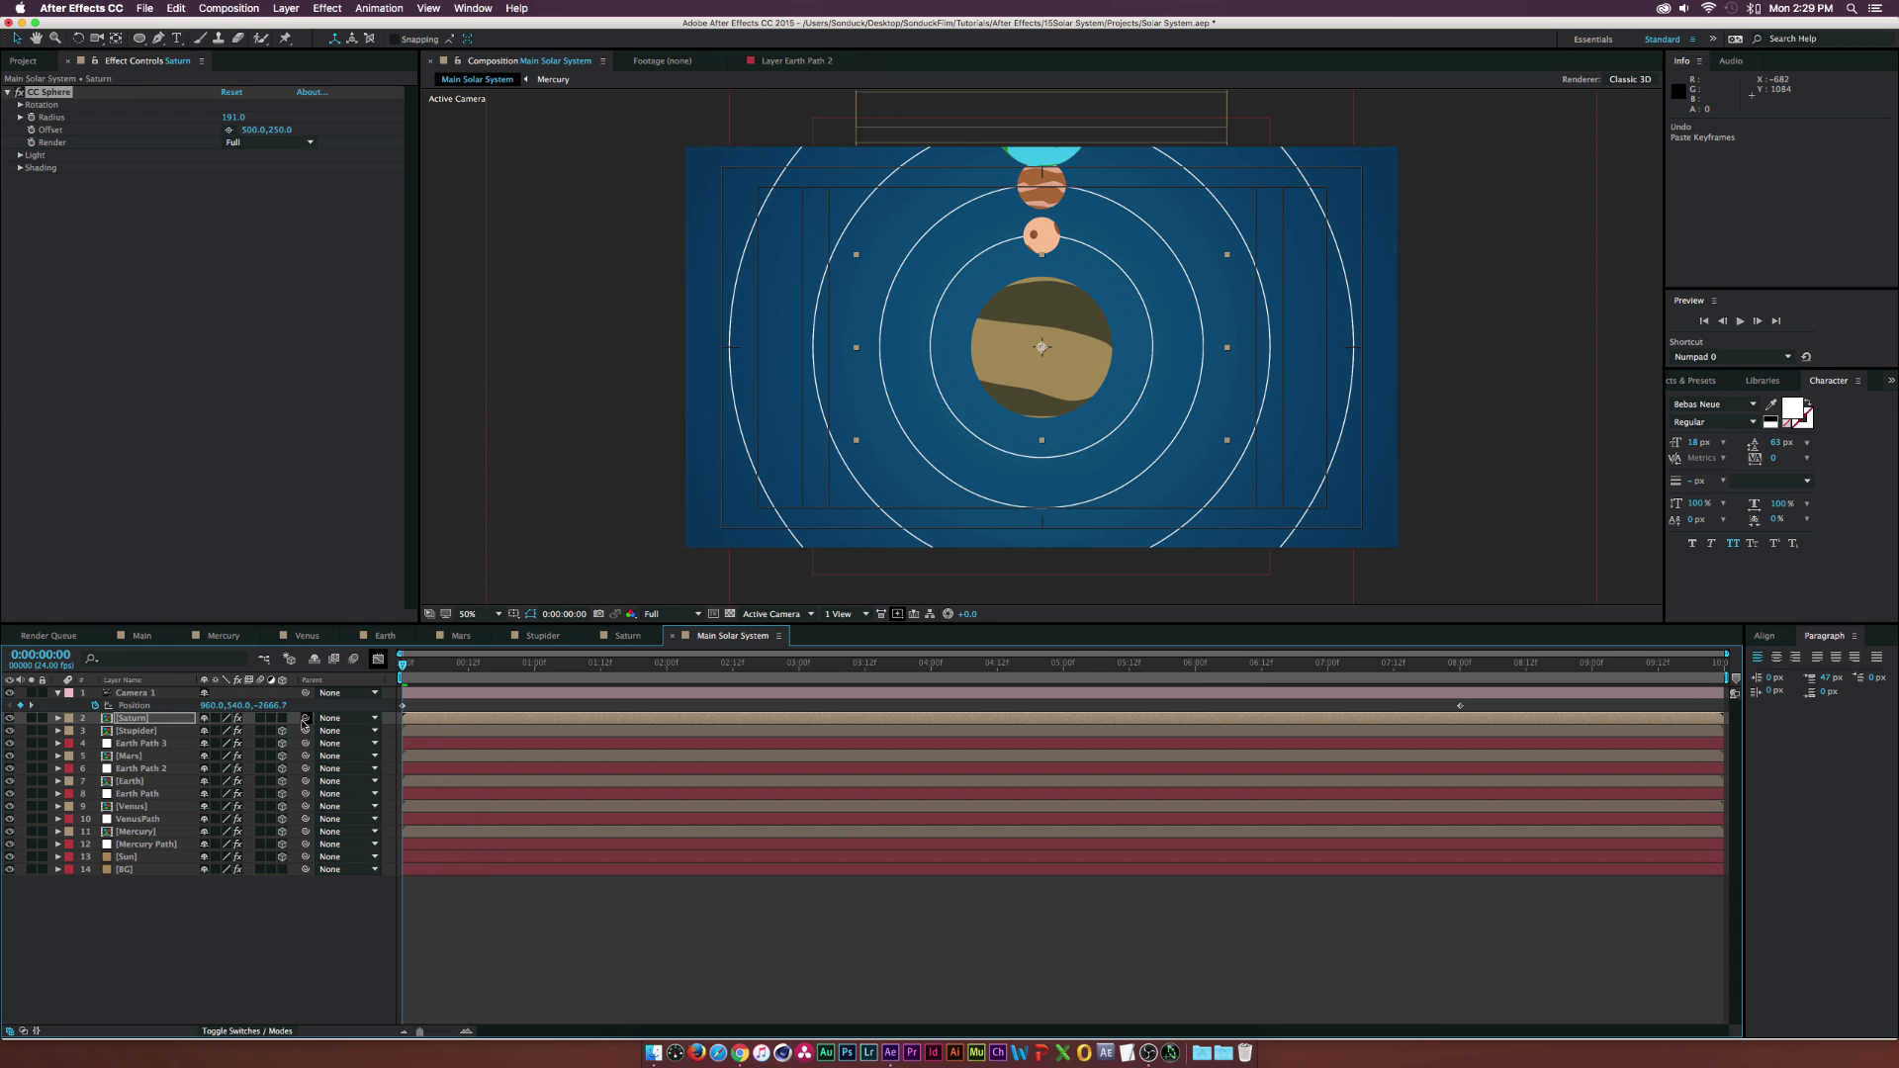
key(u)
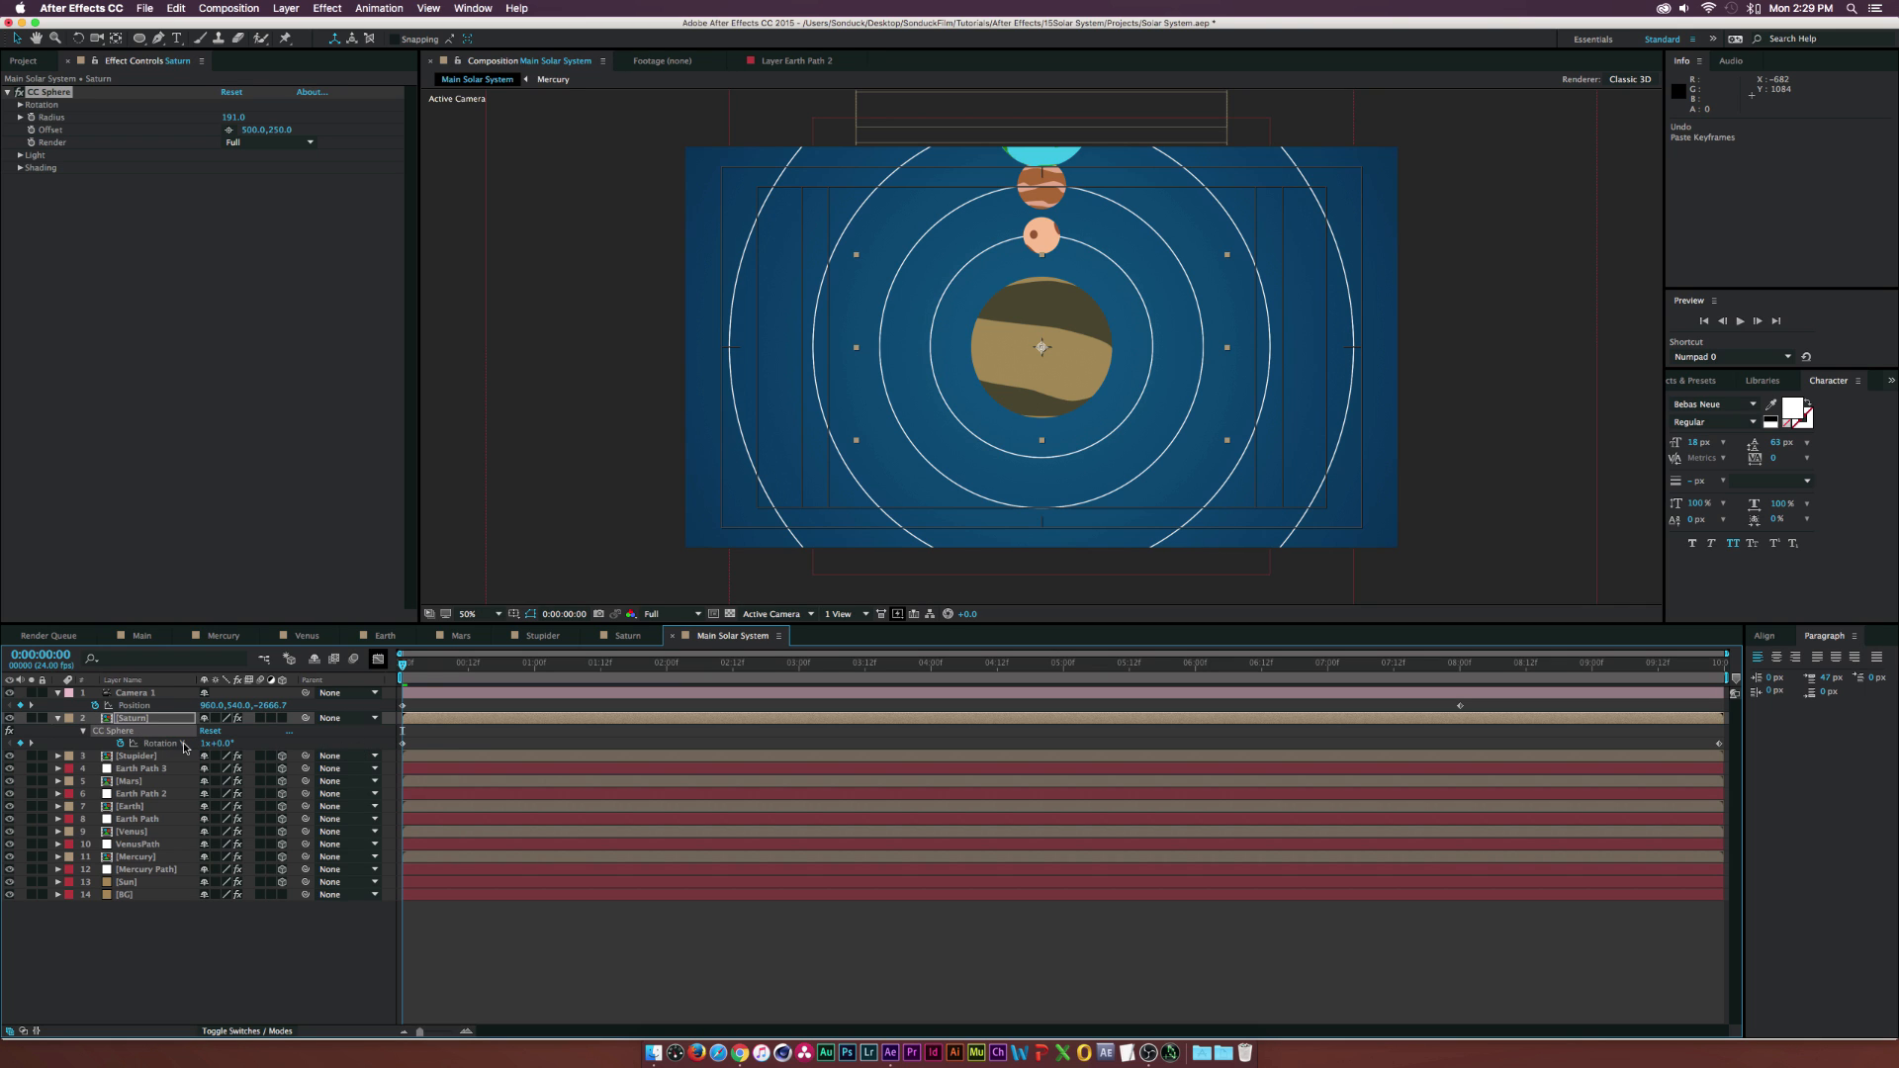
key(u)
click(146, 721)
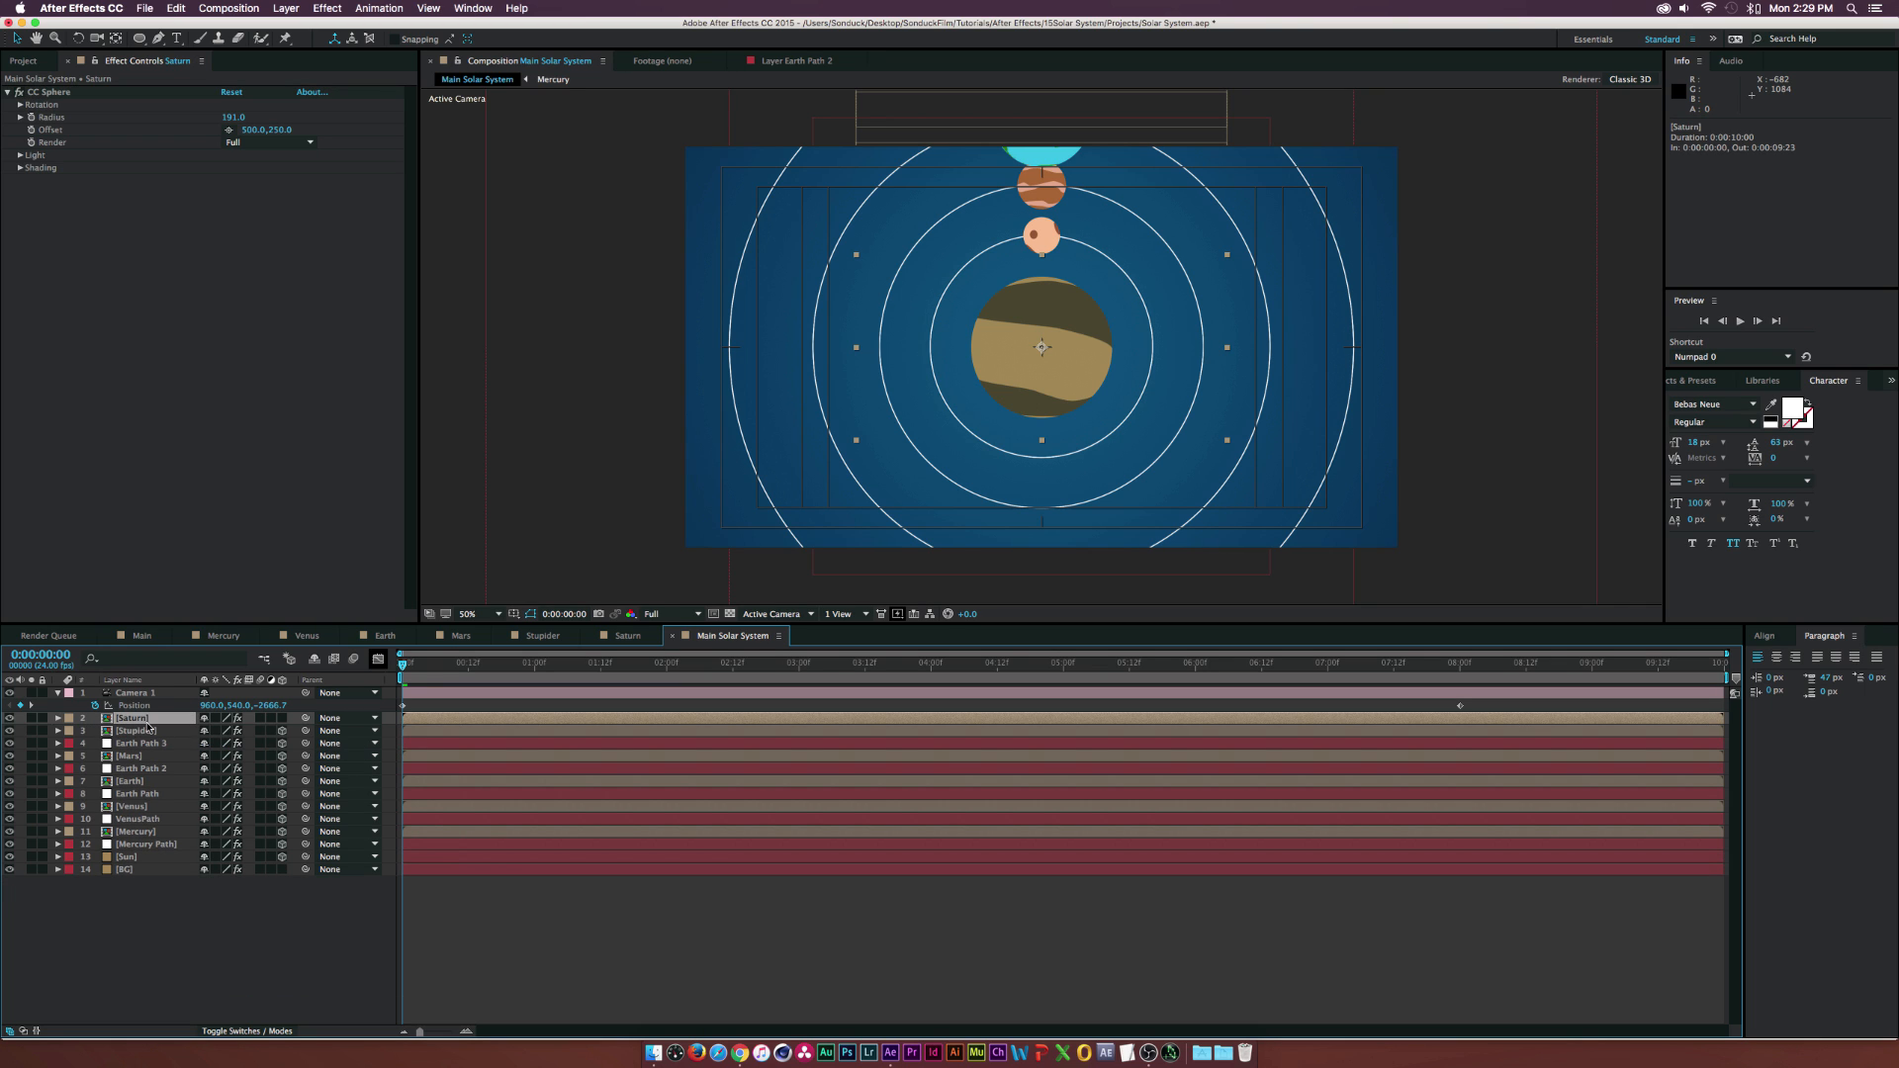
- Duplicate the Earth Path 3 layer and place the copy between Saturn and Stupider
click(140, 744)
key(ctrl+d)
drag(139, 744, 153, 725)
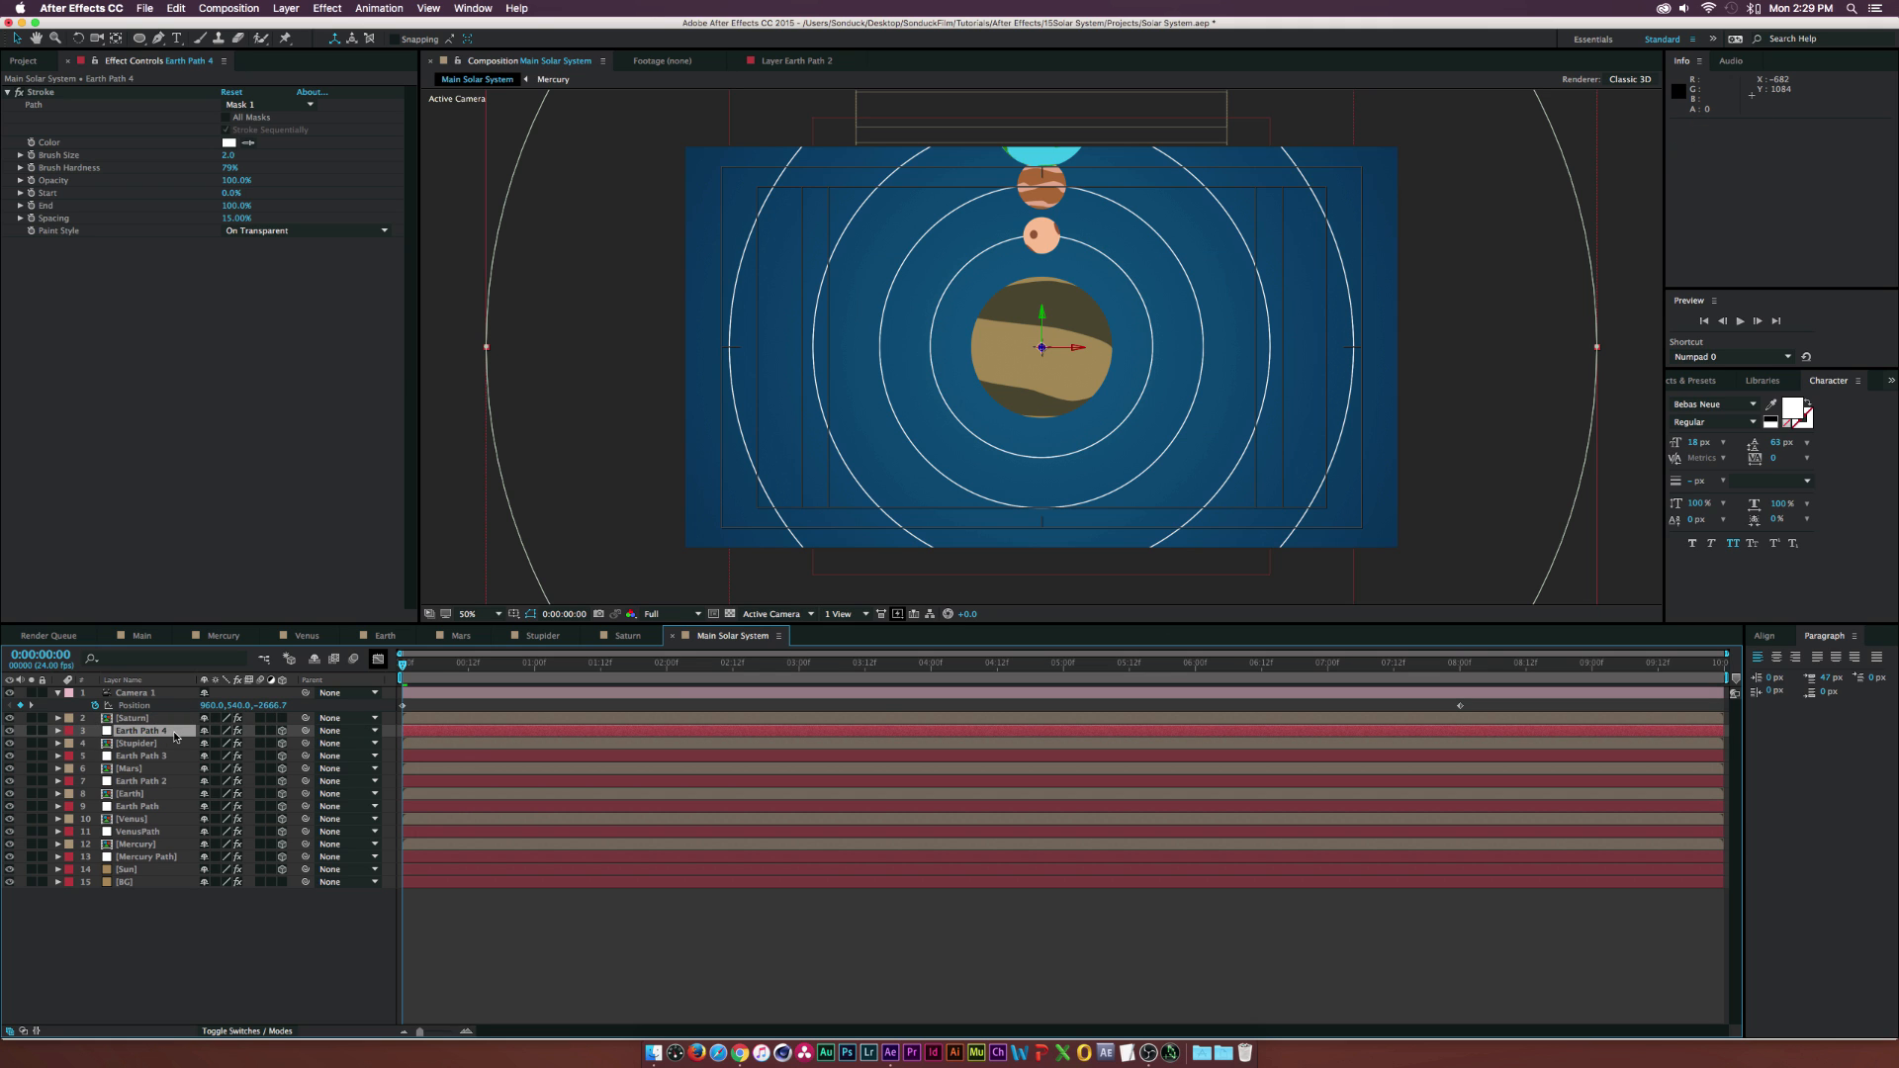
- Make Saturn a 3D layer and scale the mask path of Earth Path 4 up to about 145.5%
drag(1023, 661, 1239, 662)
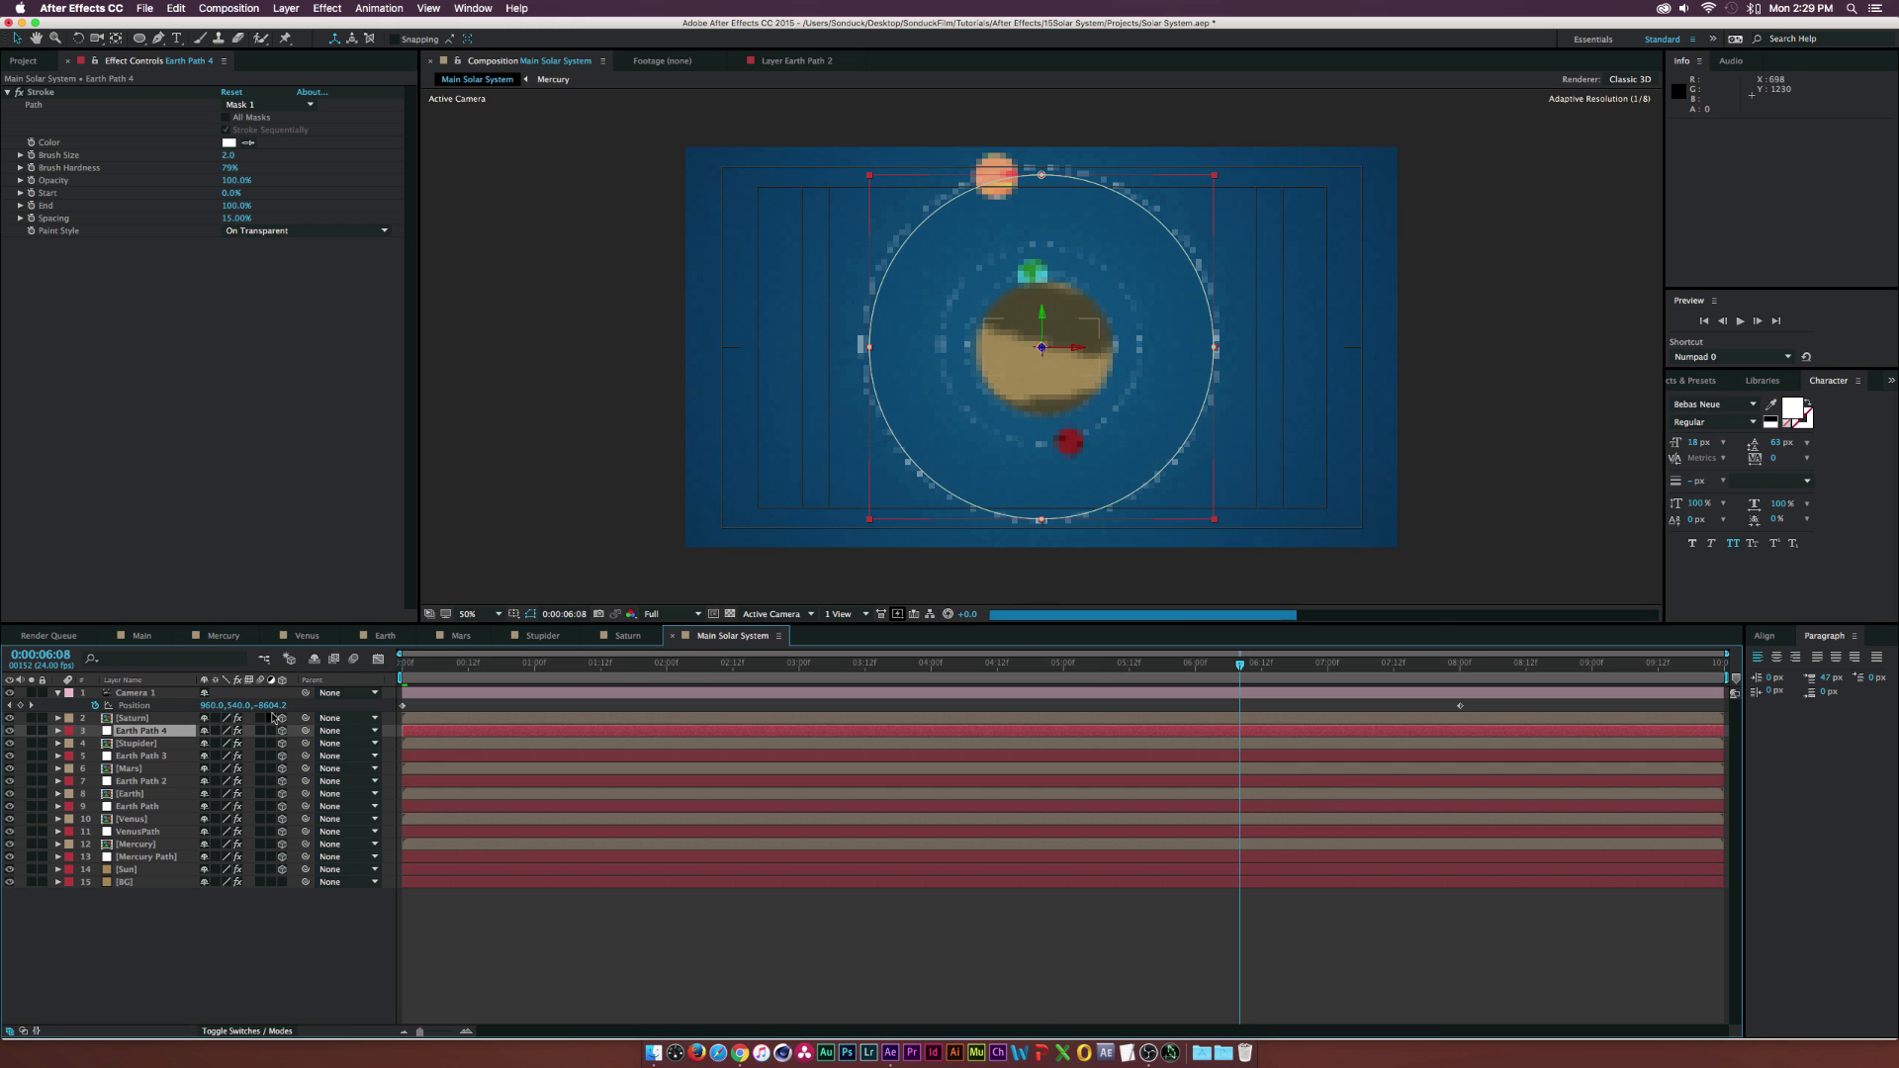
key(m)
click(126, 760)
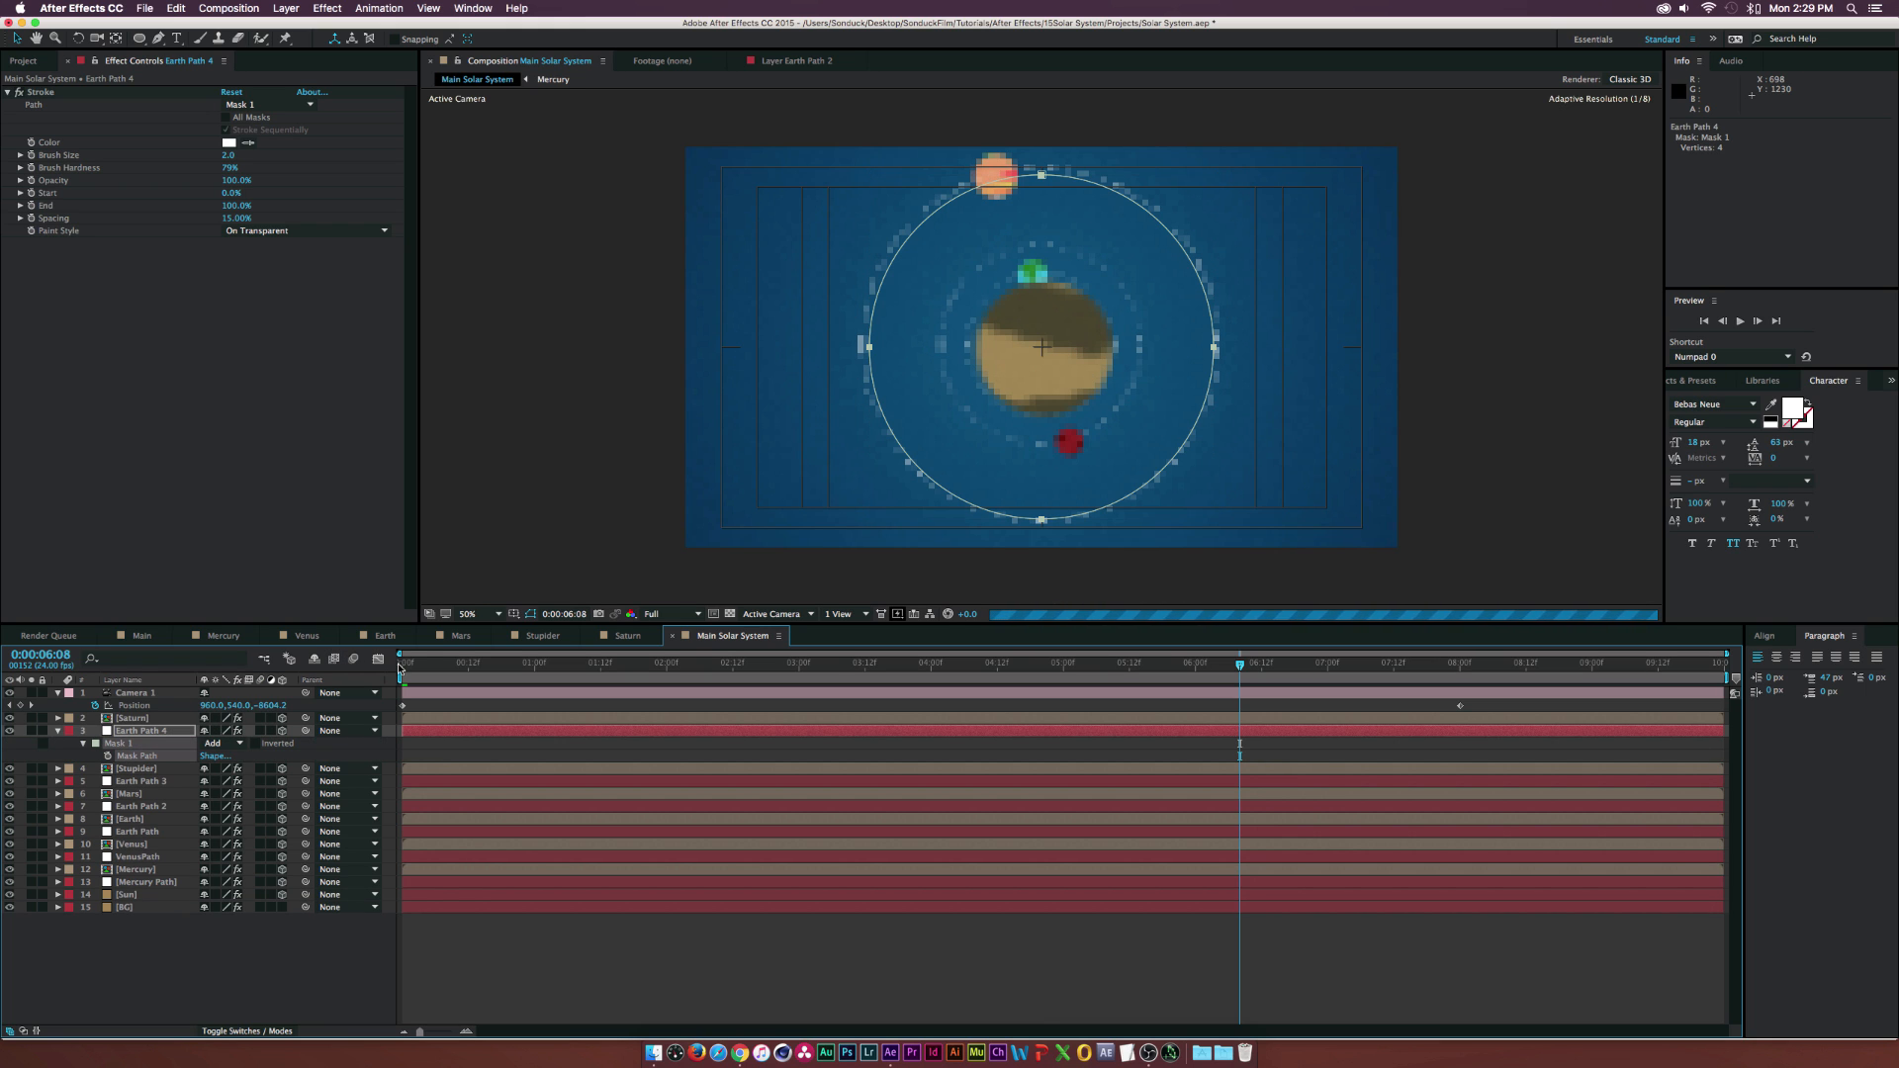
key(super+t)
drag(1216, 172, 1305, 102)
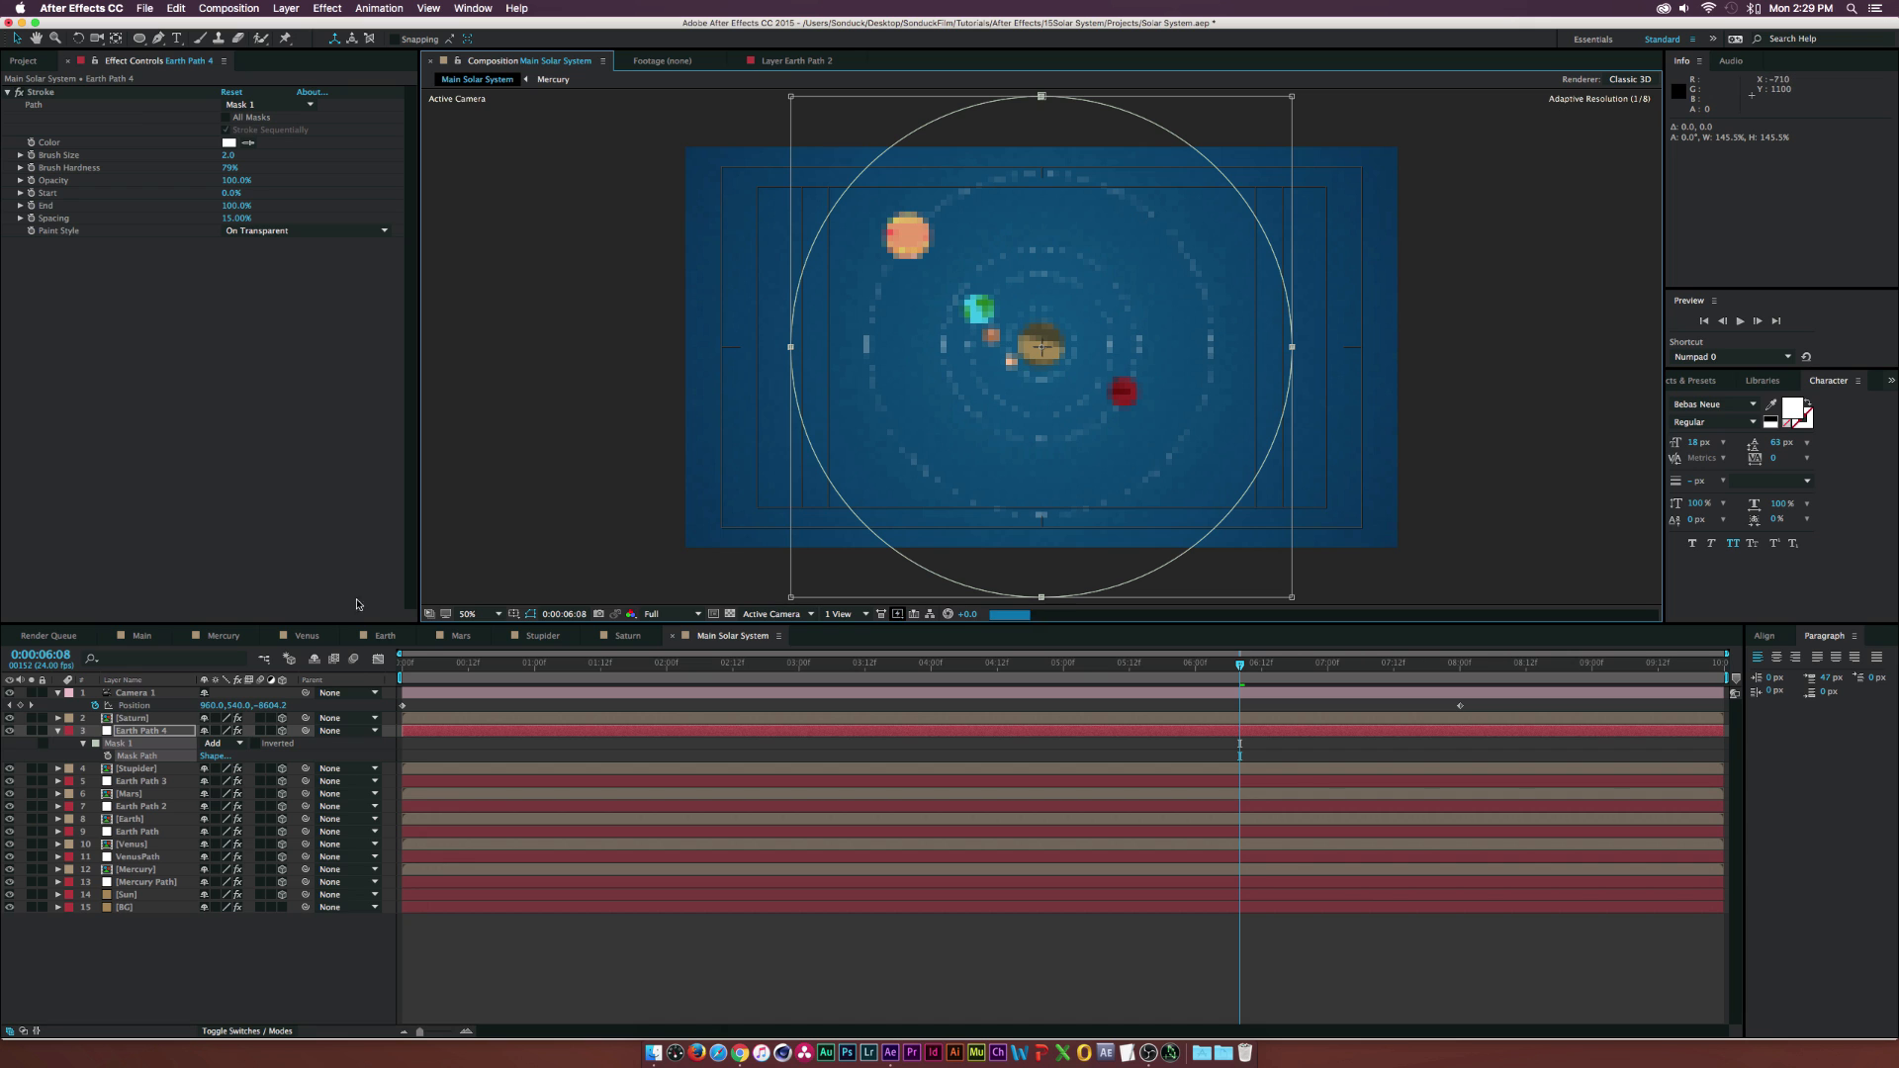
- Copy the Earth Path 4 mask path into Saturn's Position property at 0:00:00:00
click(139, 760)
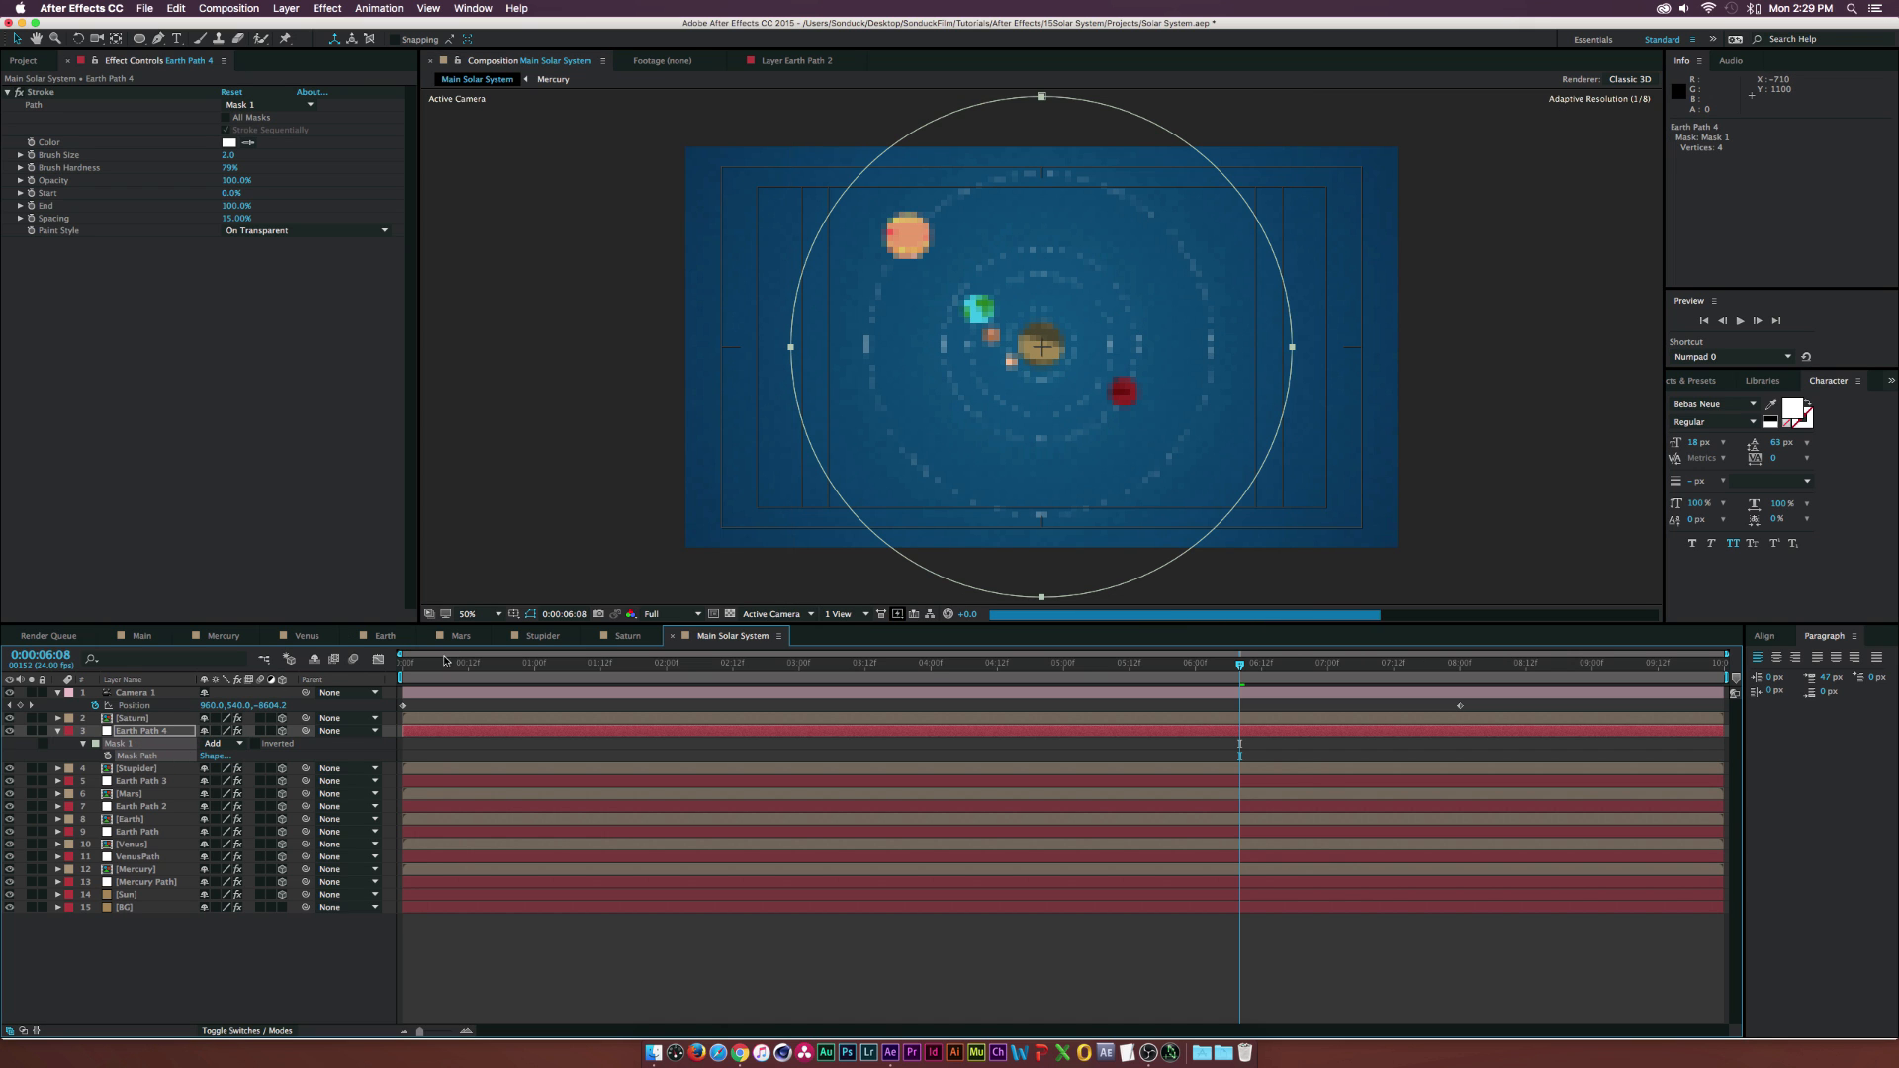
key(Home)
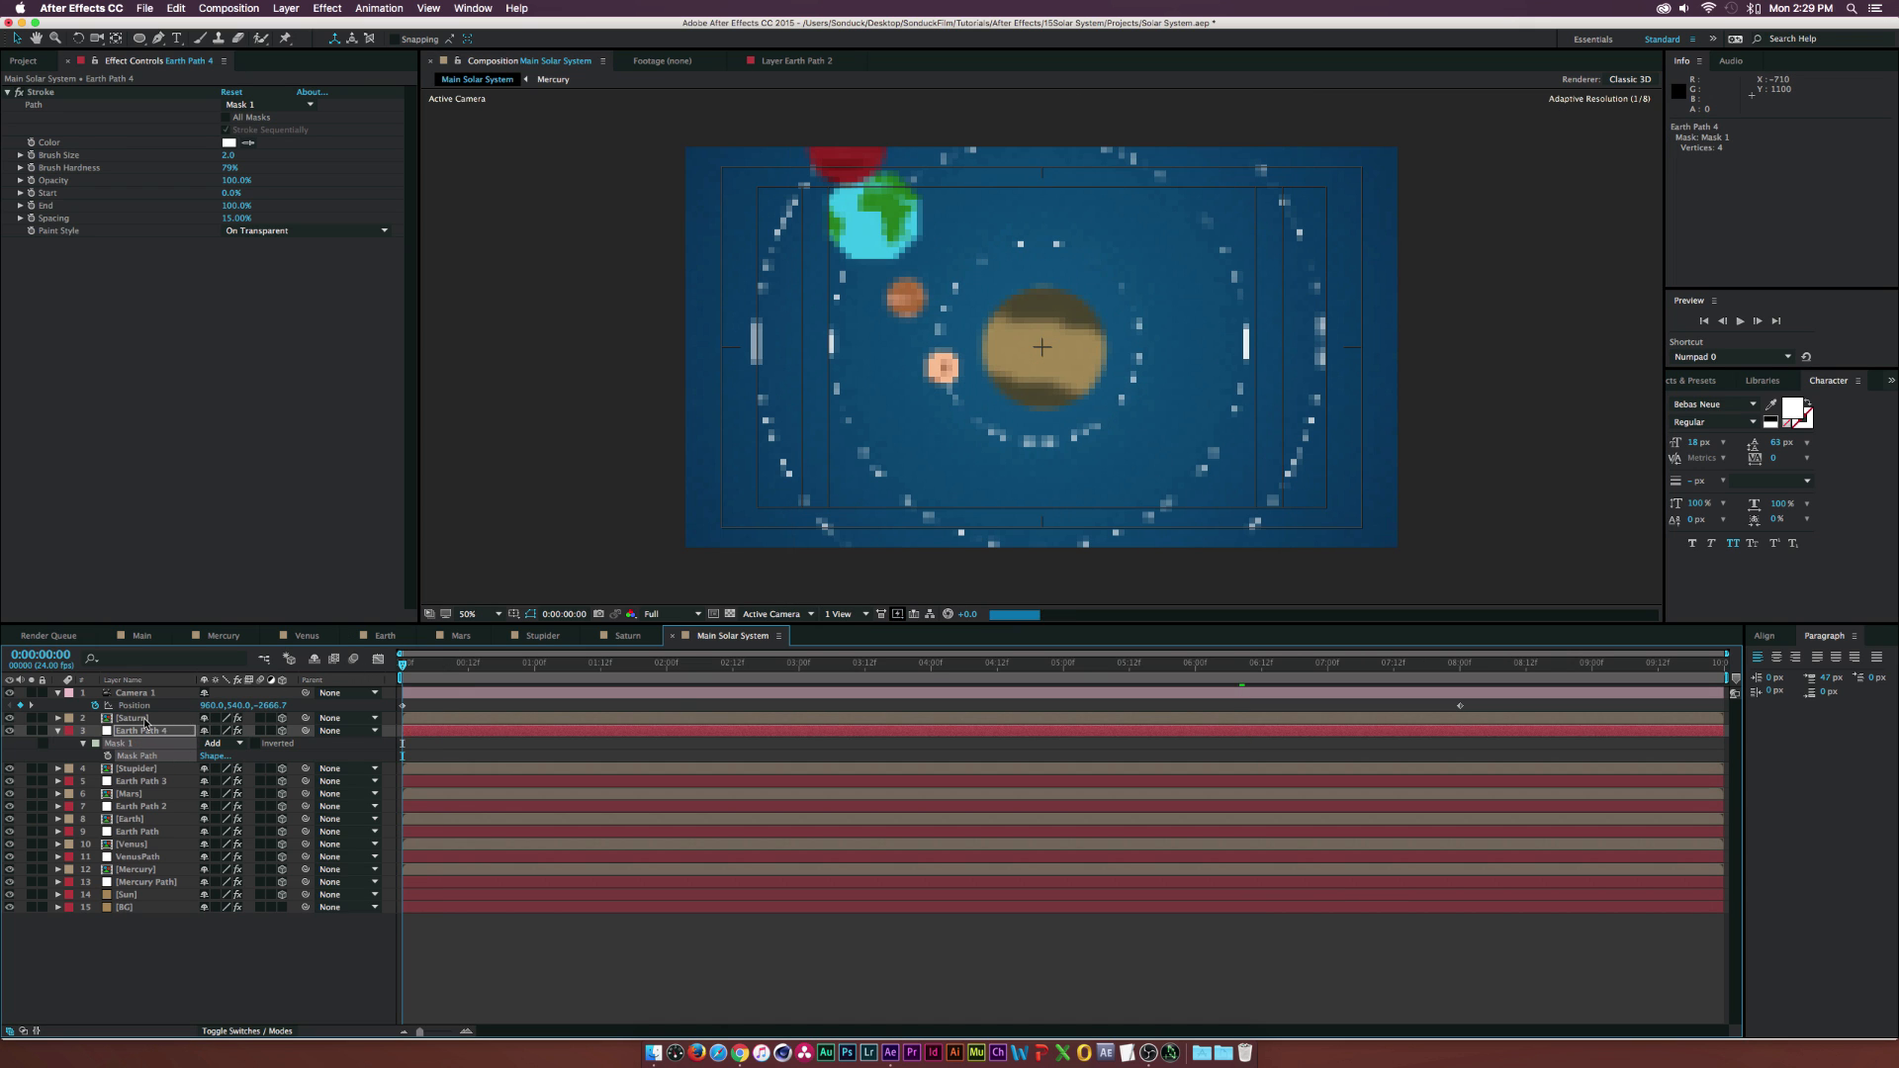
click(146, 720)
key(p)
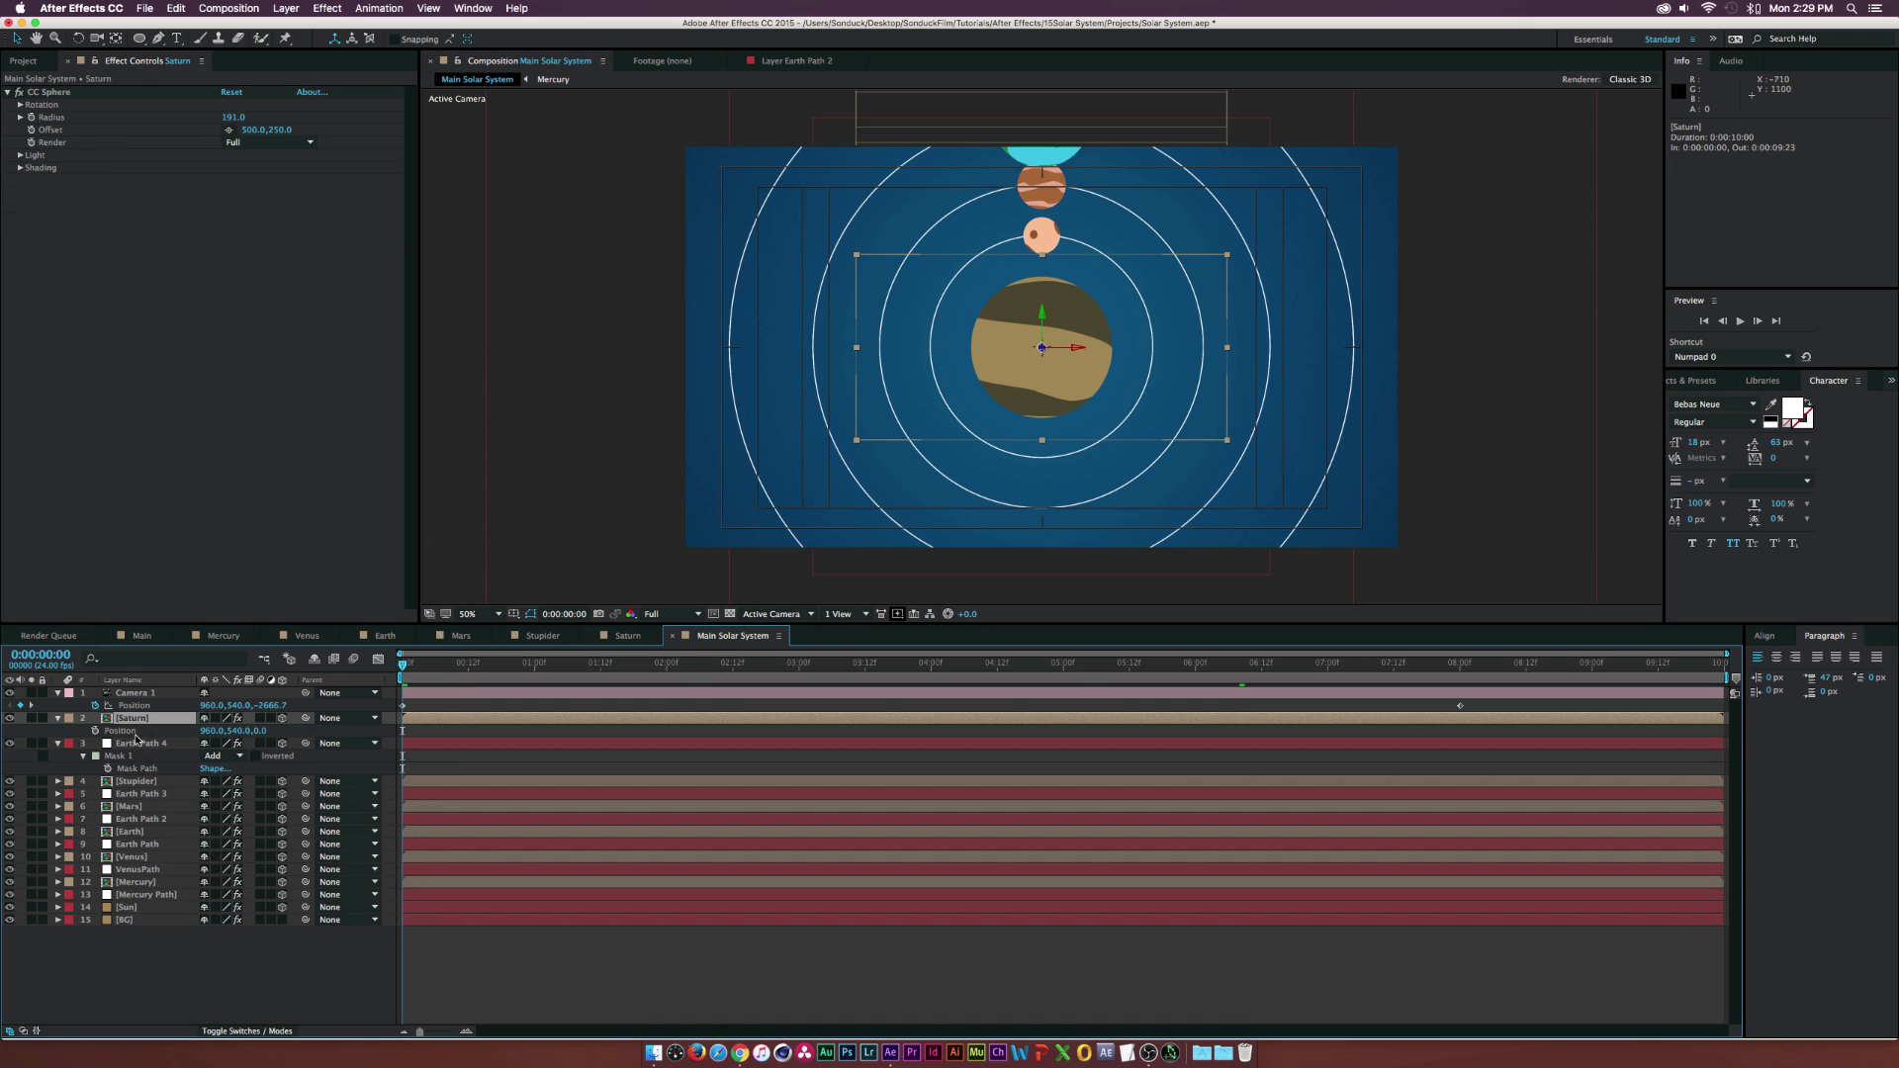
click(132, 732)
key(cmd+v)
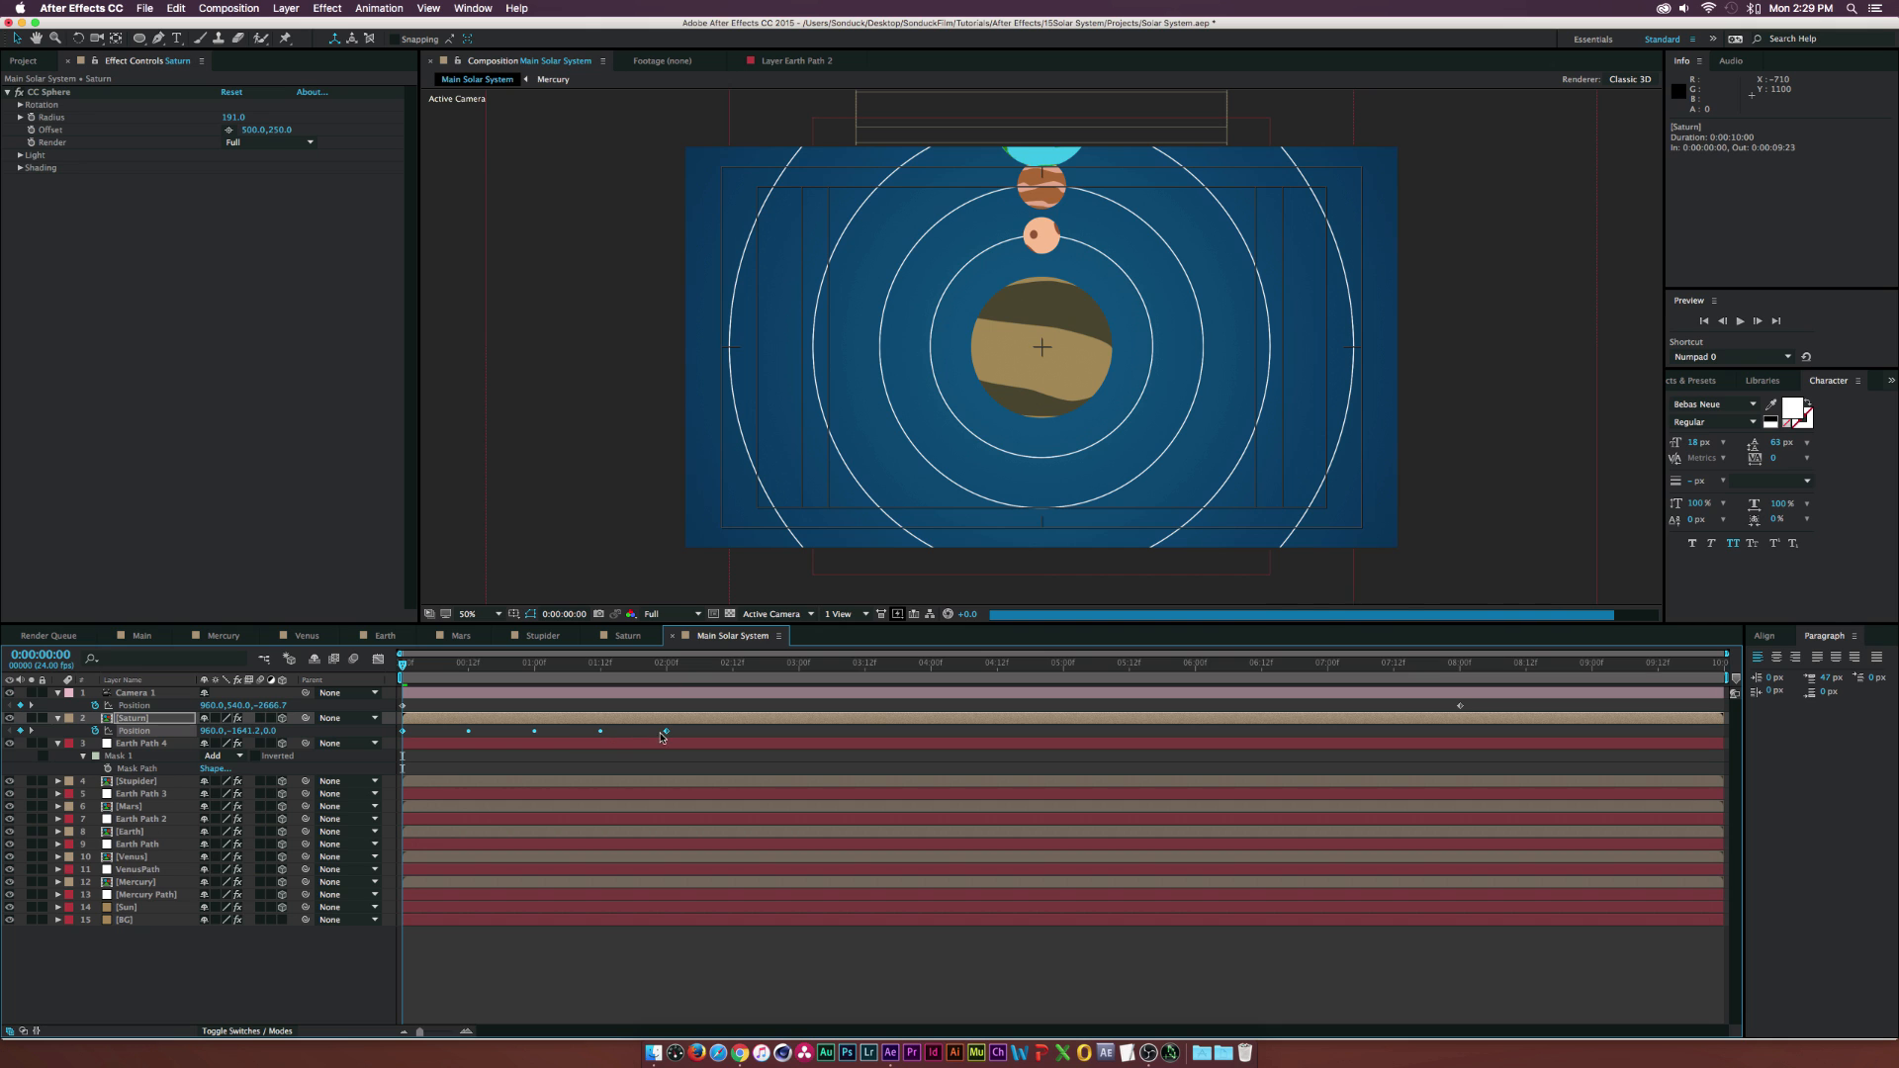
- Stretch Saturn's five position keyframes proportionally so one orbit ends at 0:00:03:23, and copy them
drag(790, 731, 243, 731)
click(698, 732)
drag(966, 673, 926, 671)
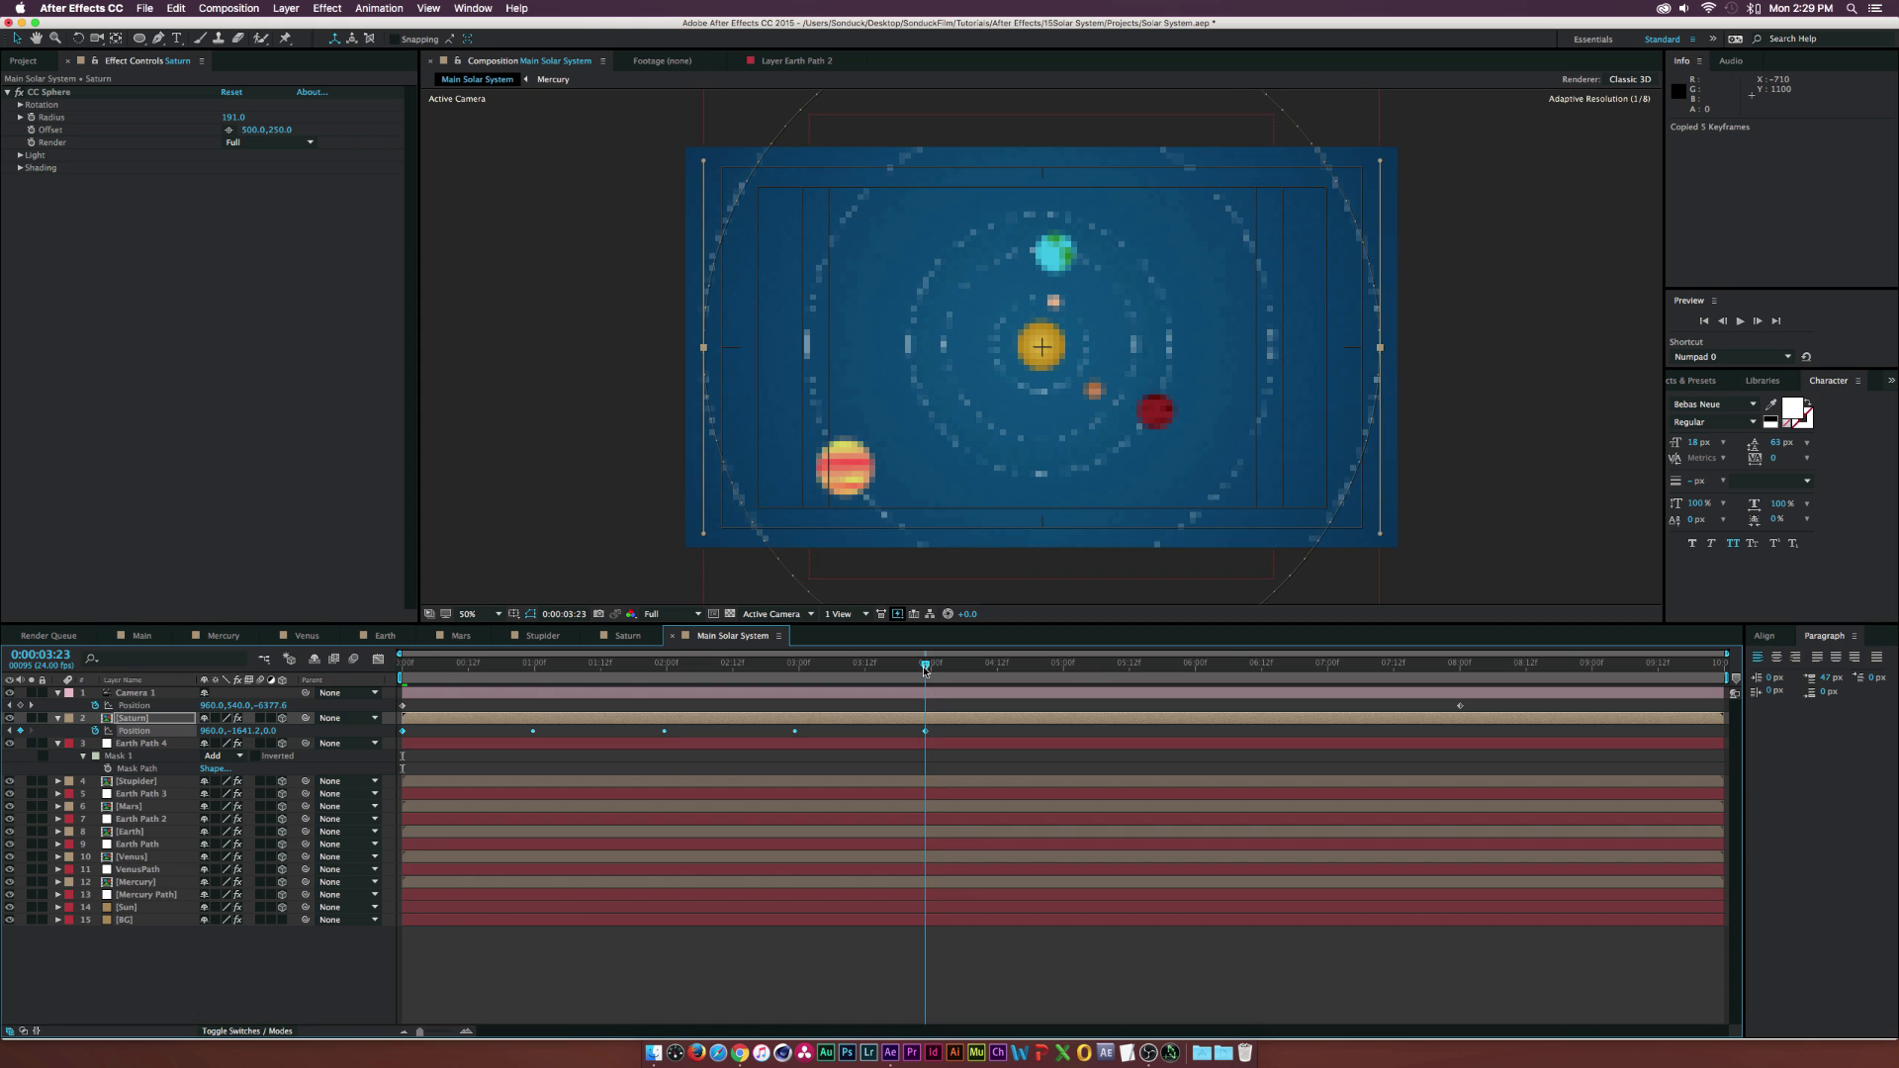
- Paste Saturn's orbit keyframes at 0:00:03:23 and 0:00:07:22, and scrub through the timeline to check the motion
click(1447, 664)
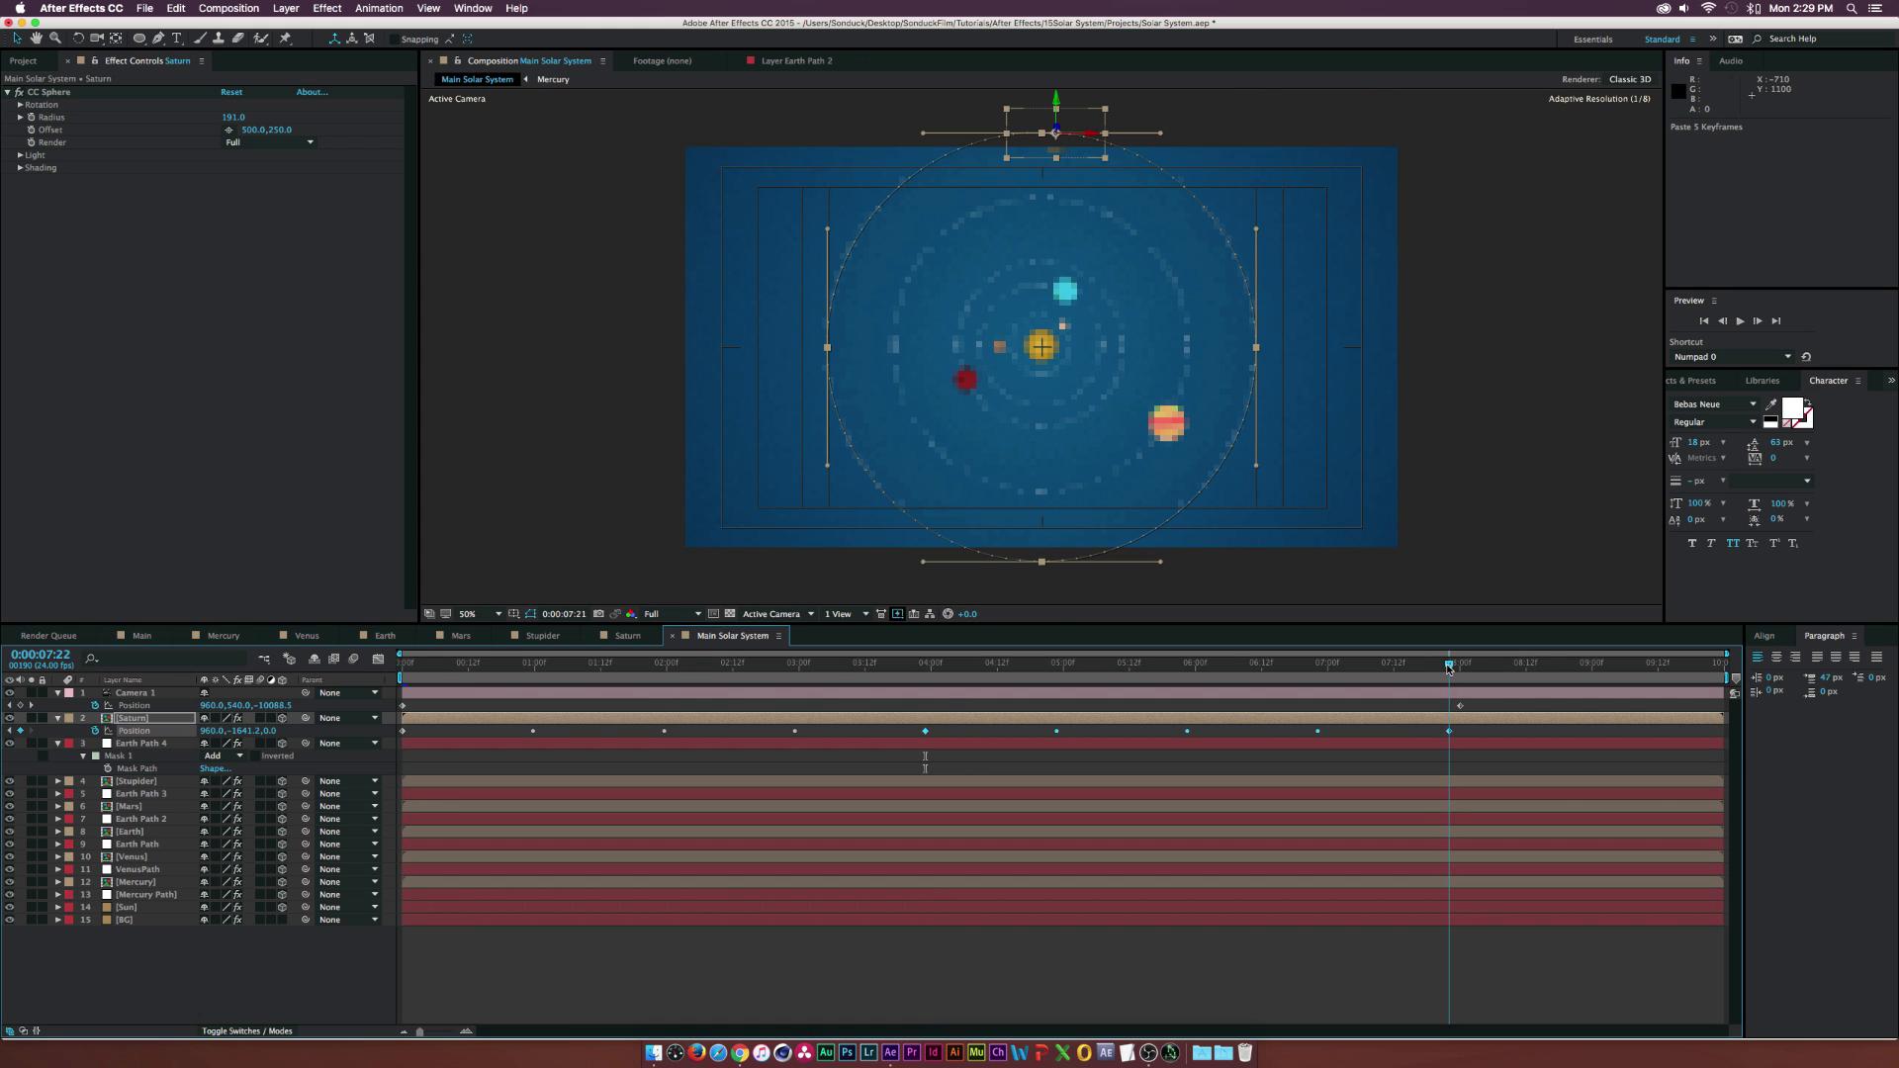
key(ctrl+v)
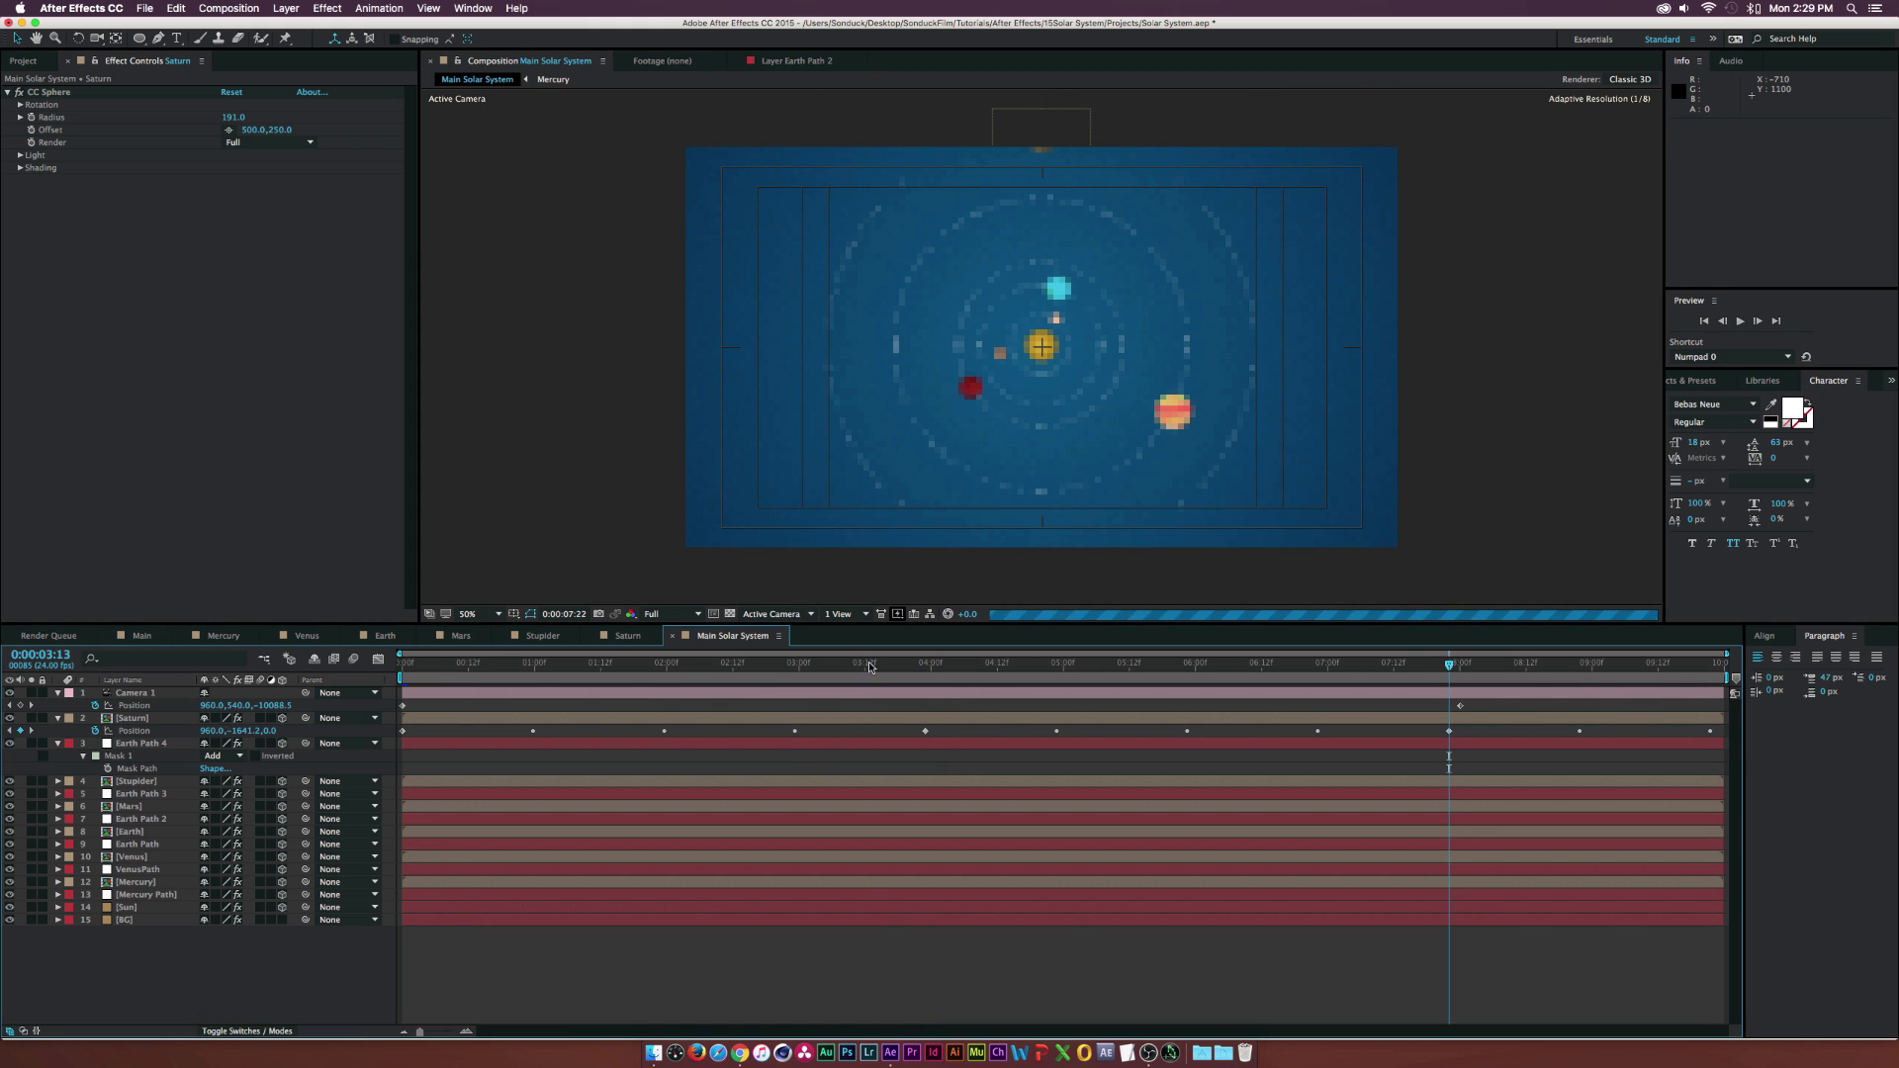
click(931, 664)
drag(1055, 675, 1267, 671)
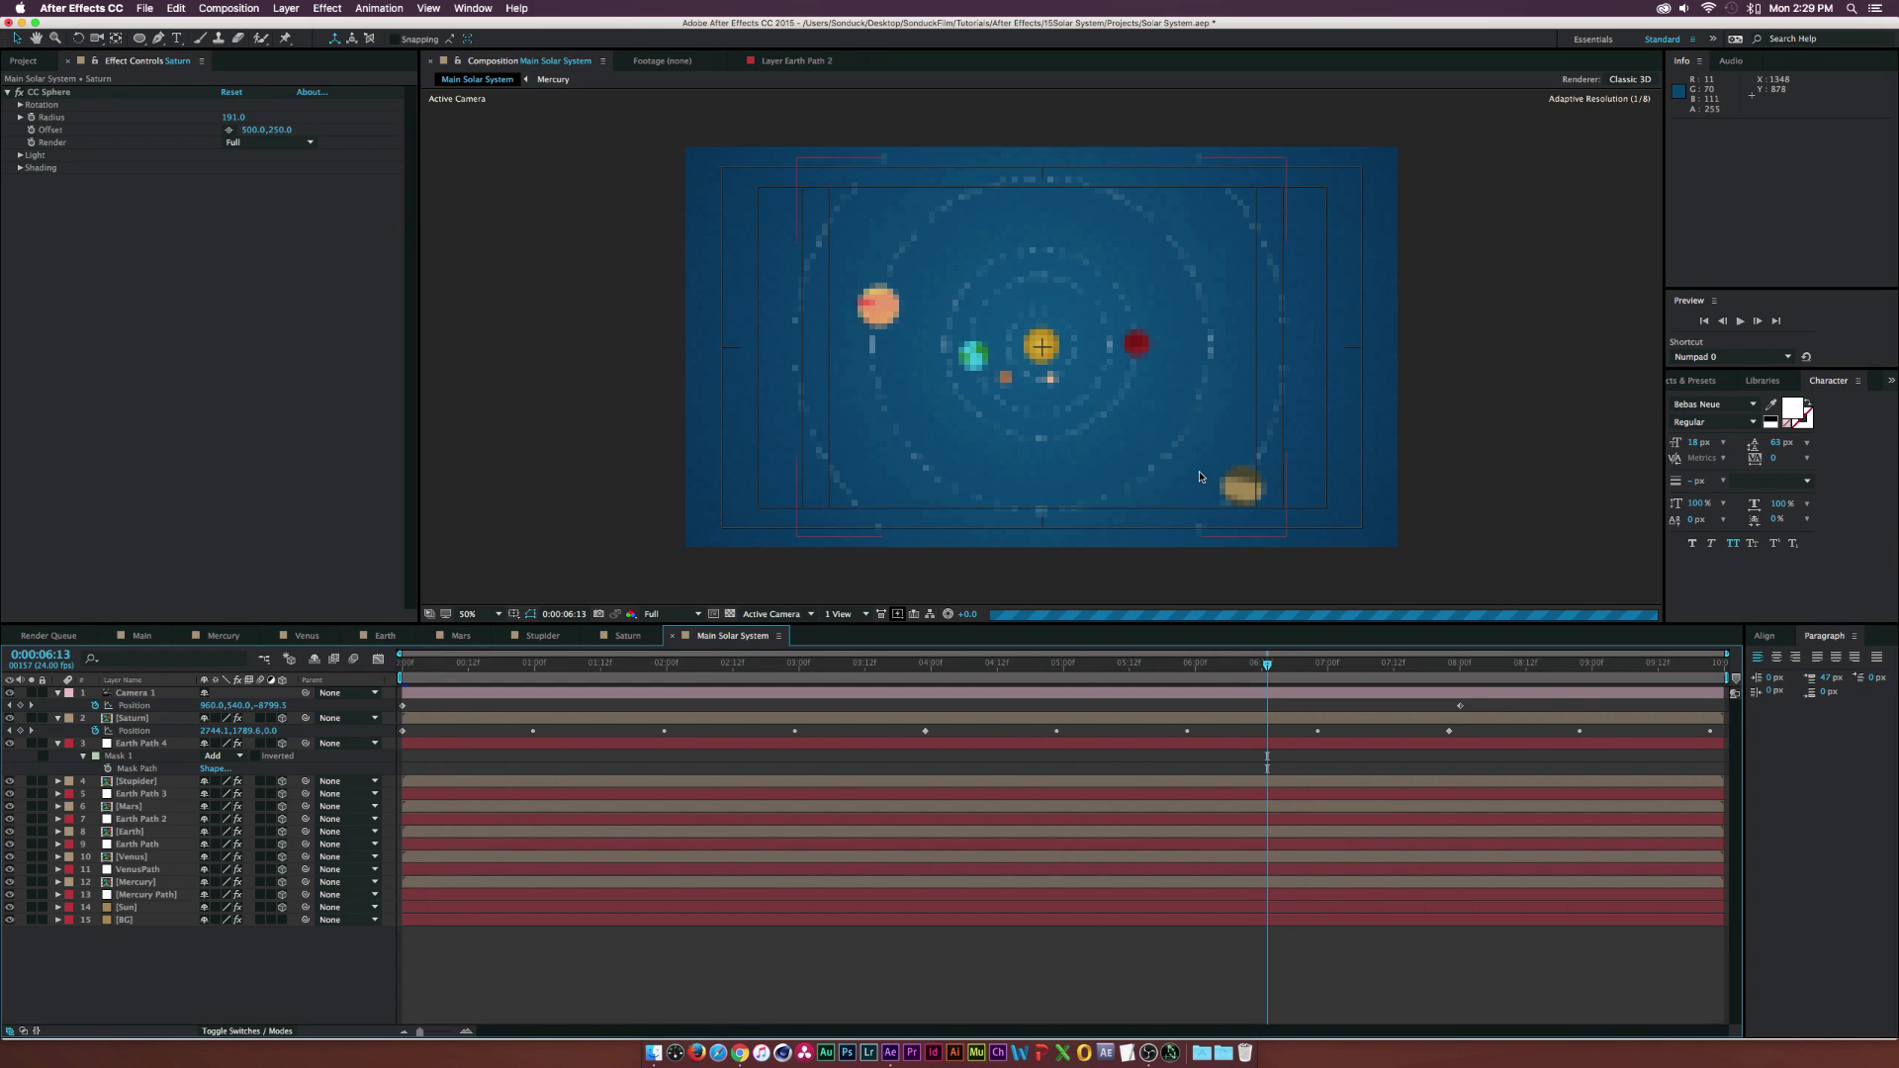
click(1220, 489)
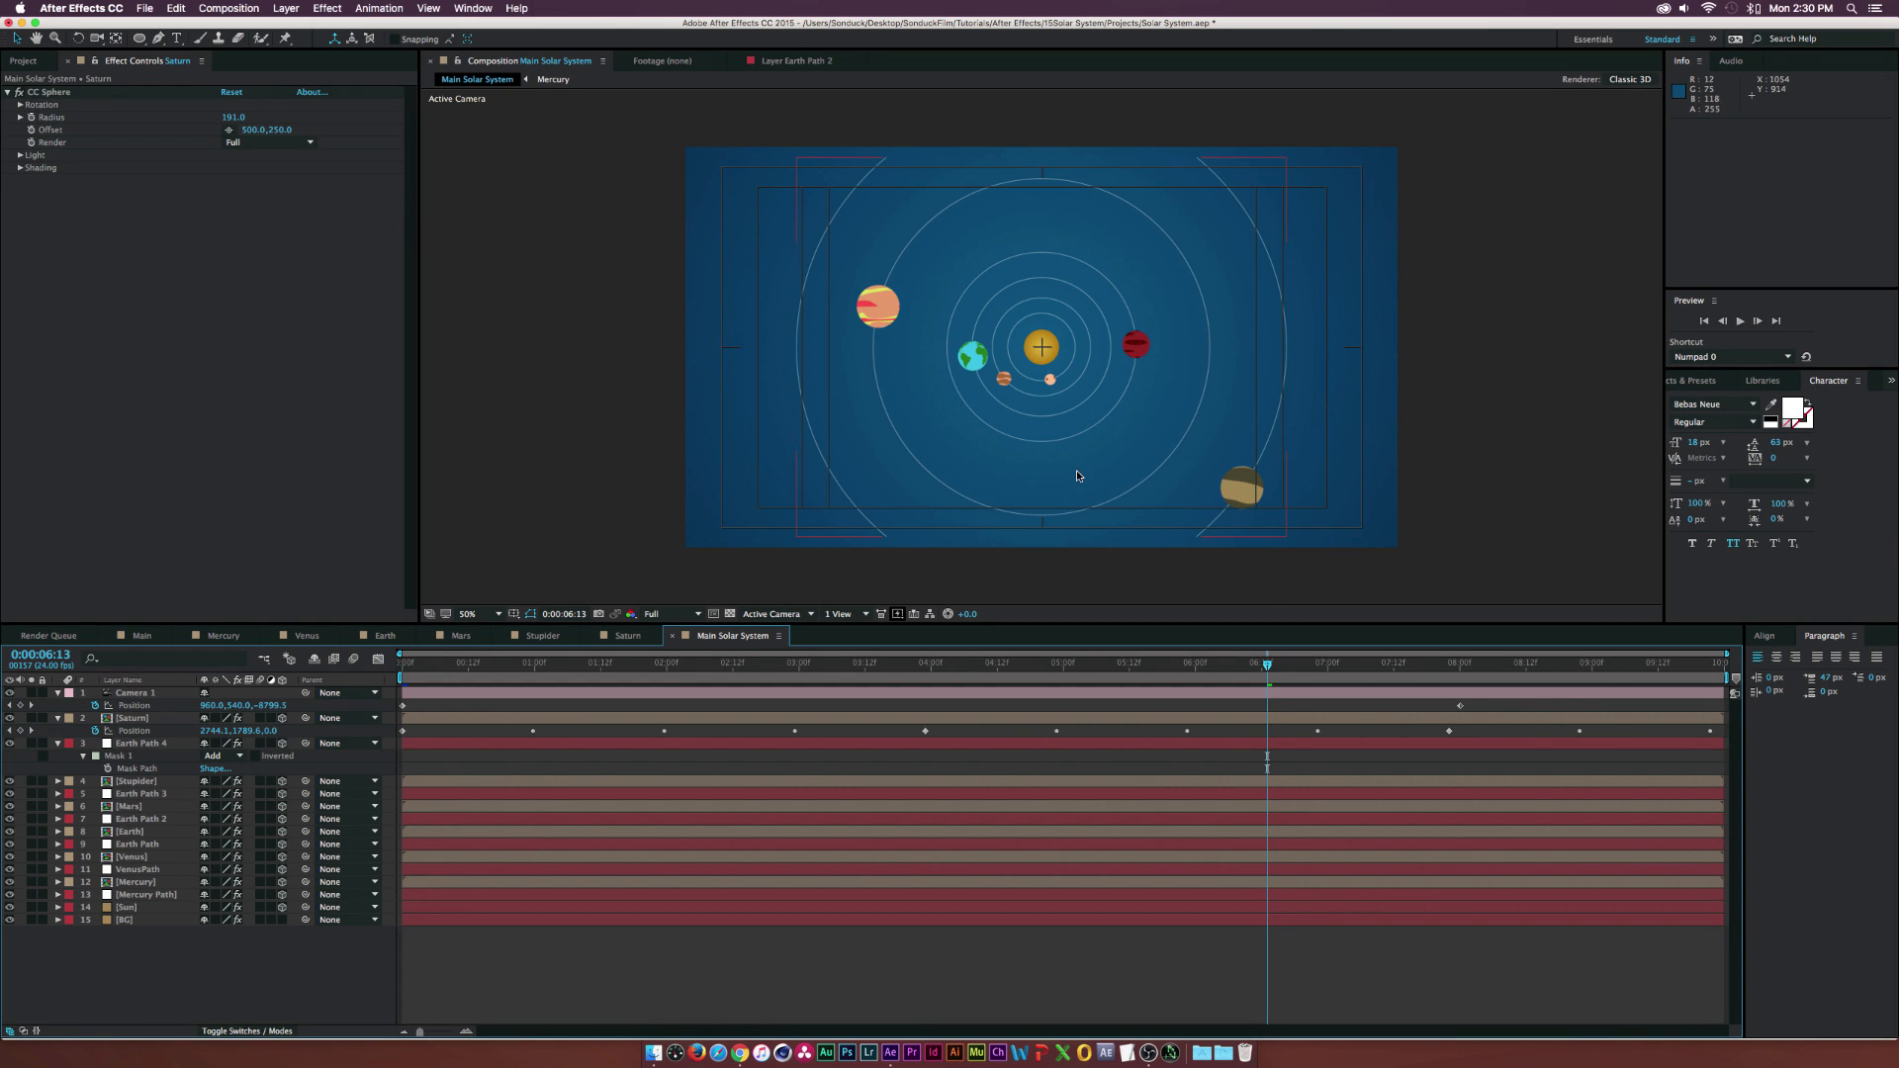
- Enlarge the Earth Path 4 solid to 7740 × 4354 px as a new solid with its aspect ratio locked
drag(1326, 676, 1483, 677)
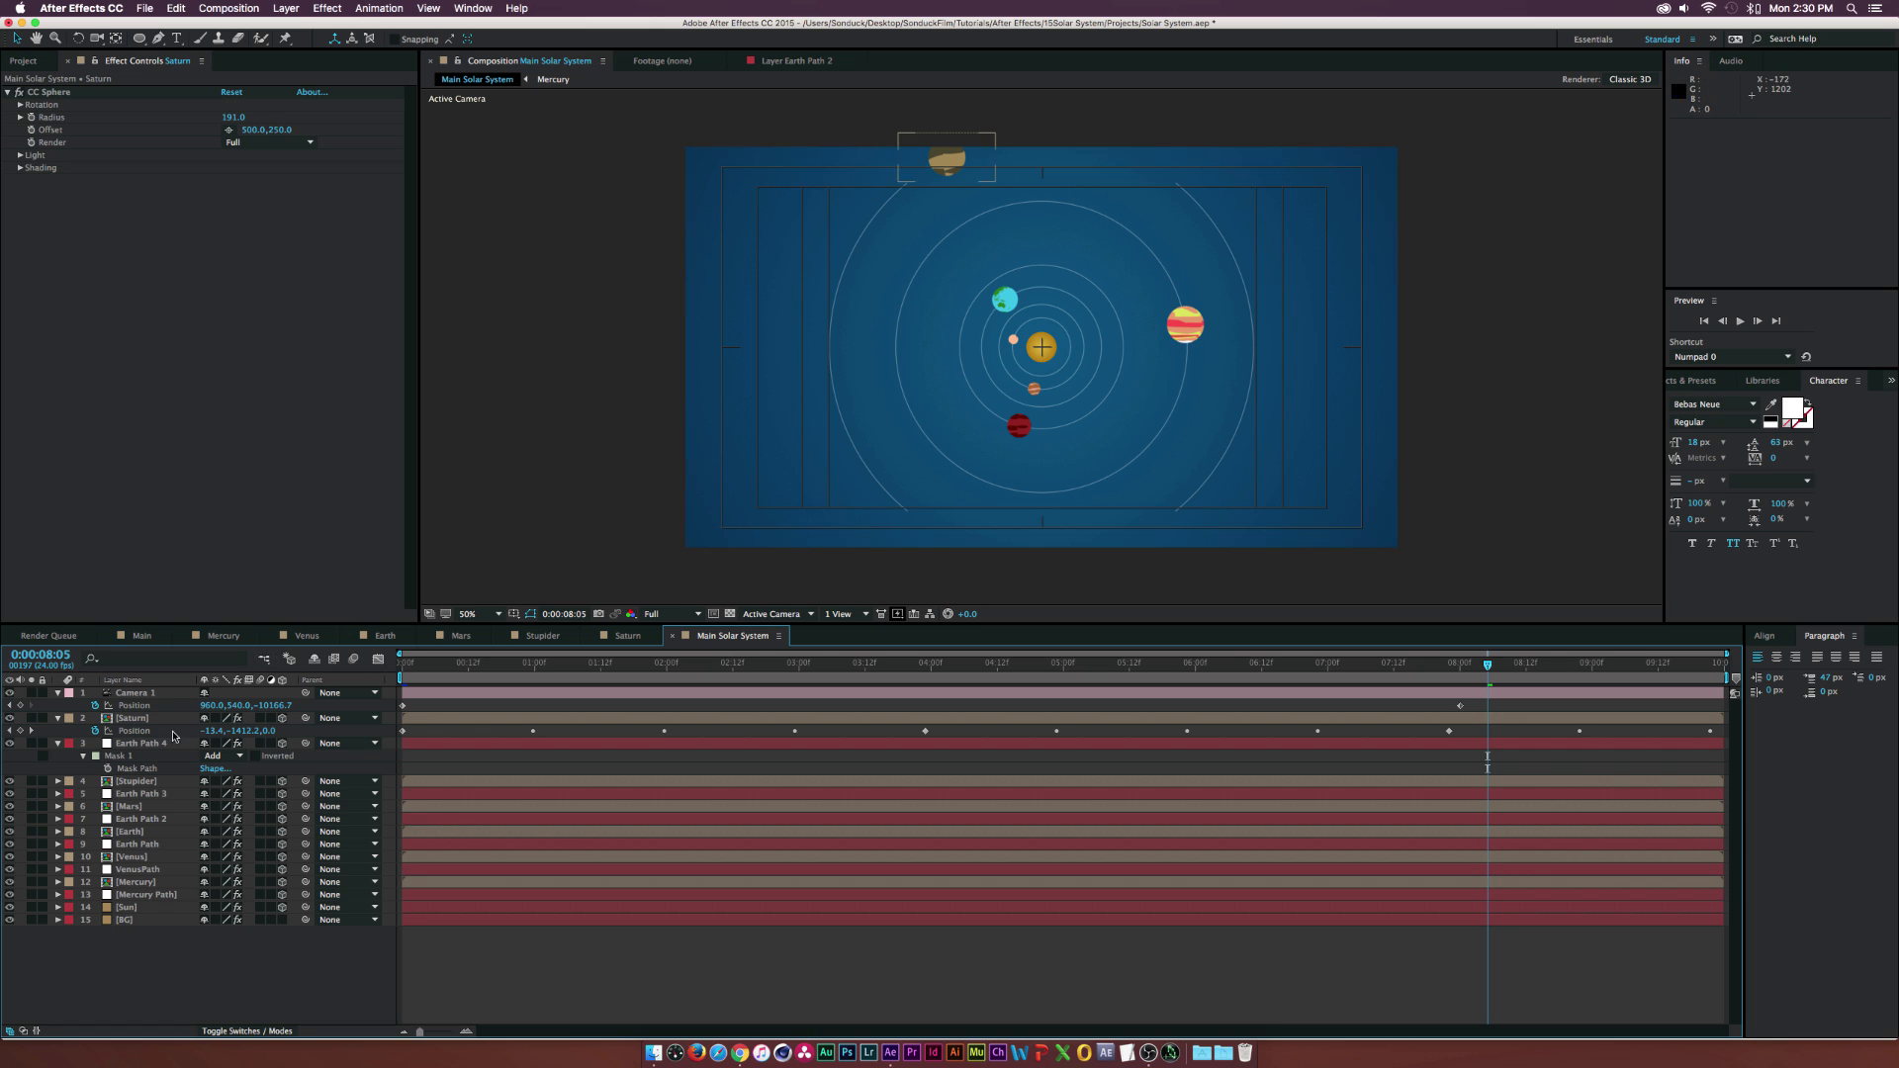
click(142, 745)
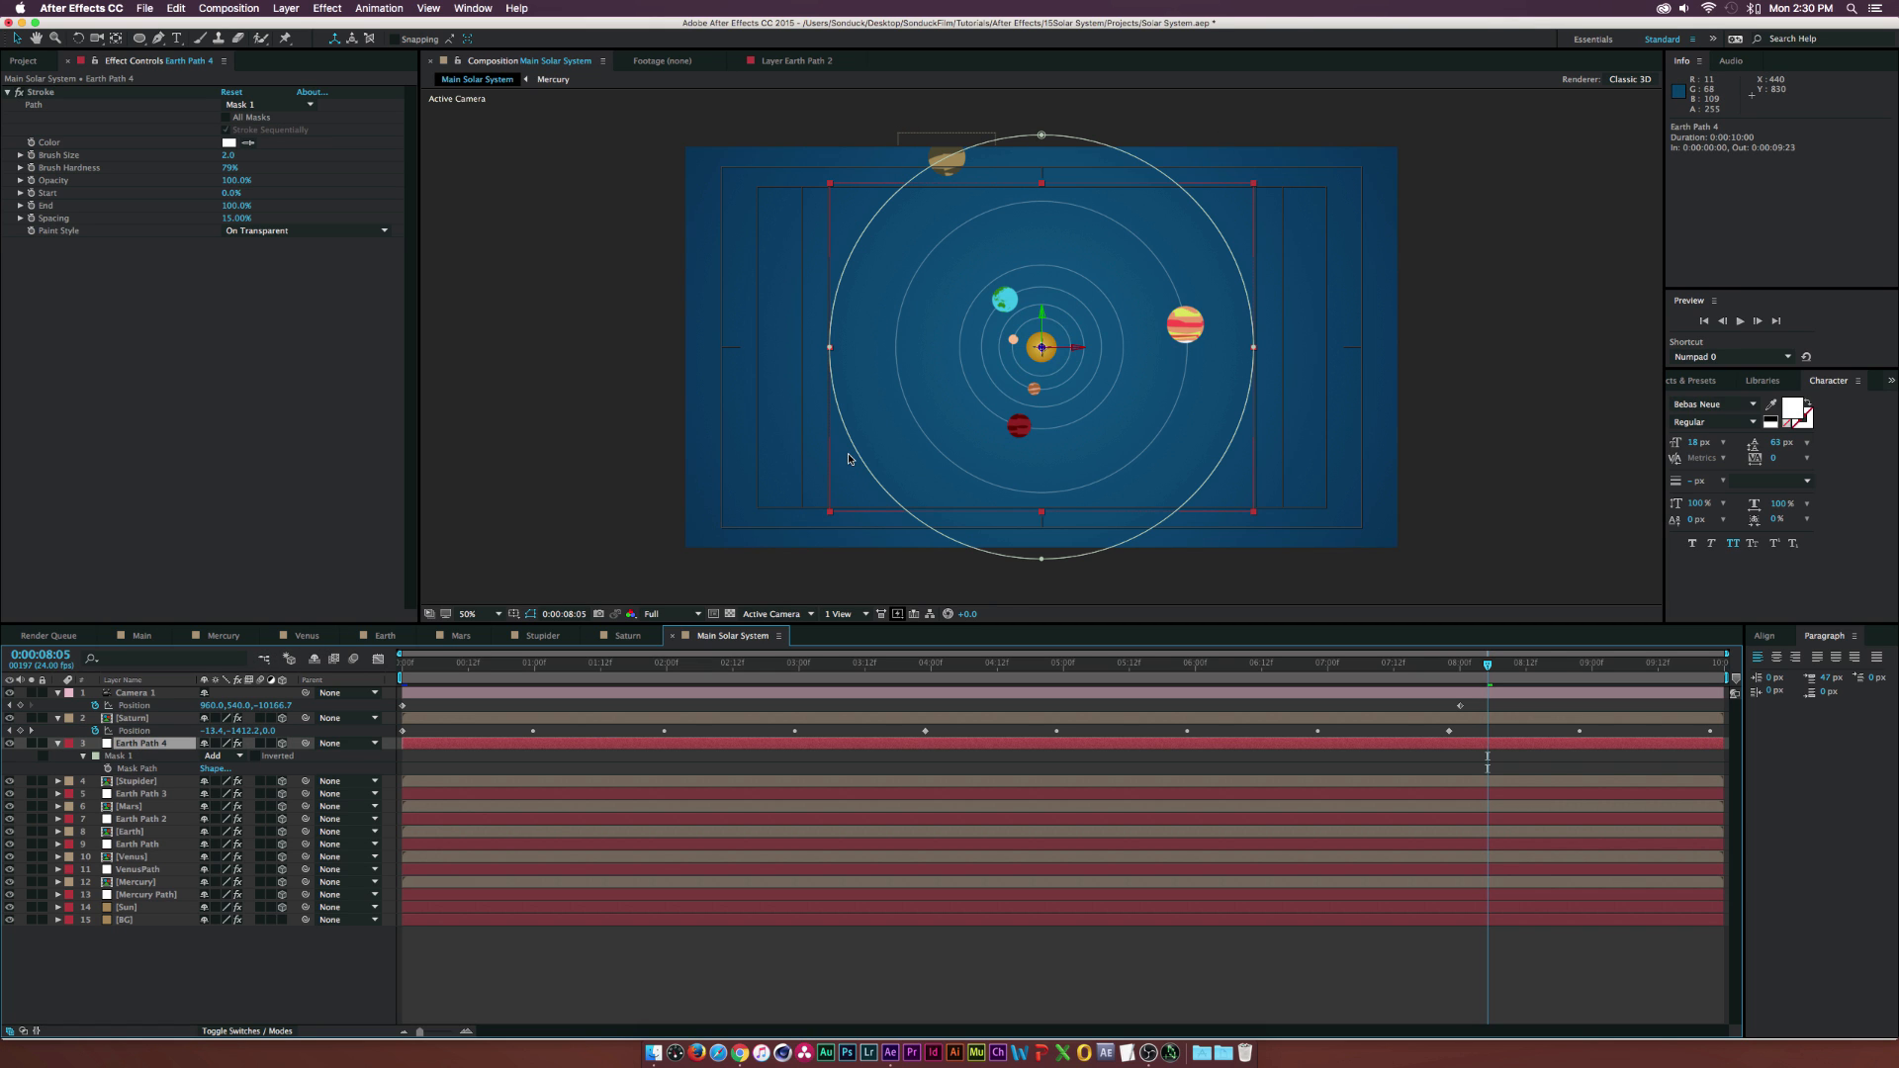
click(286, 8)
click(300, 41)
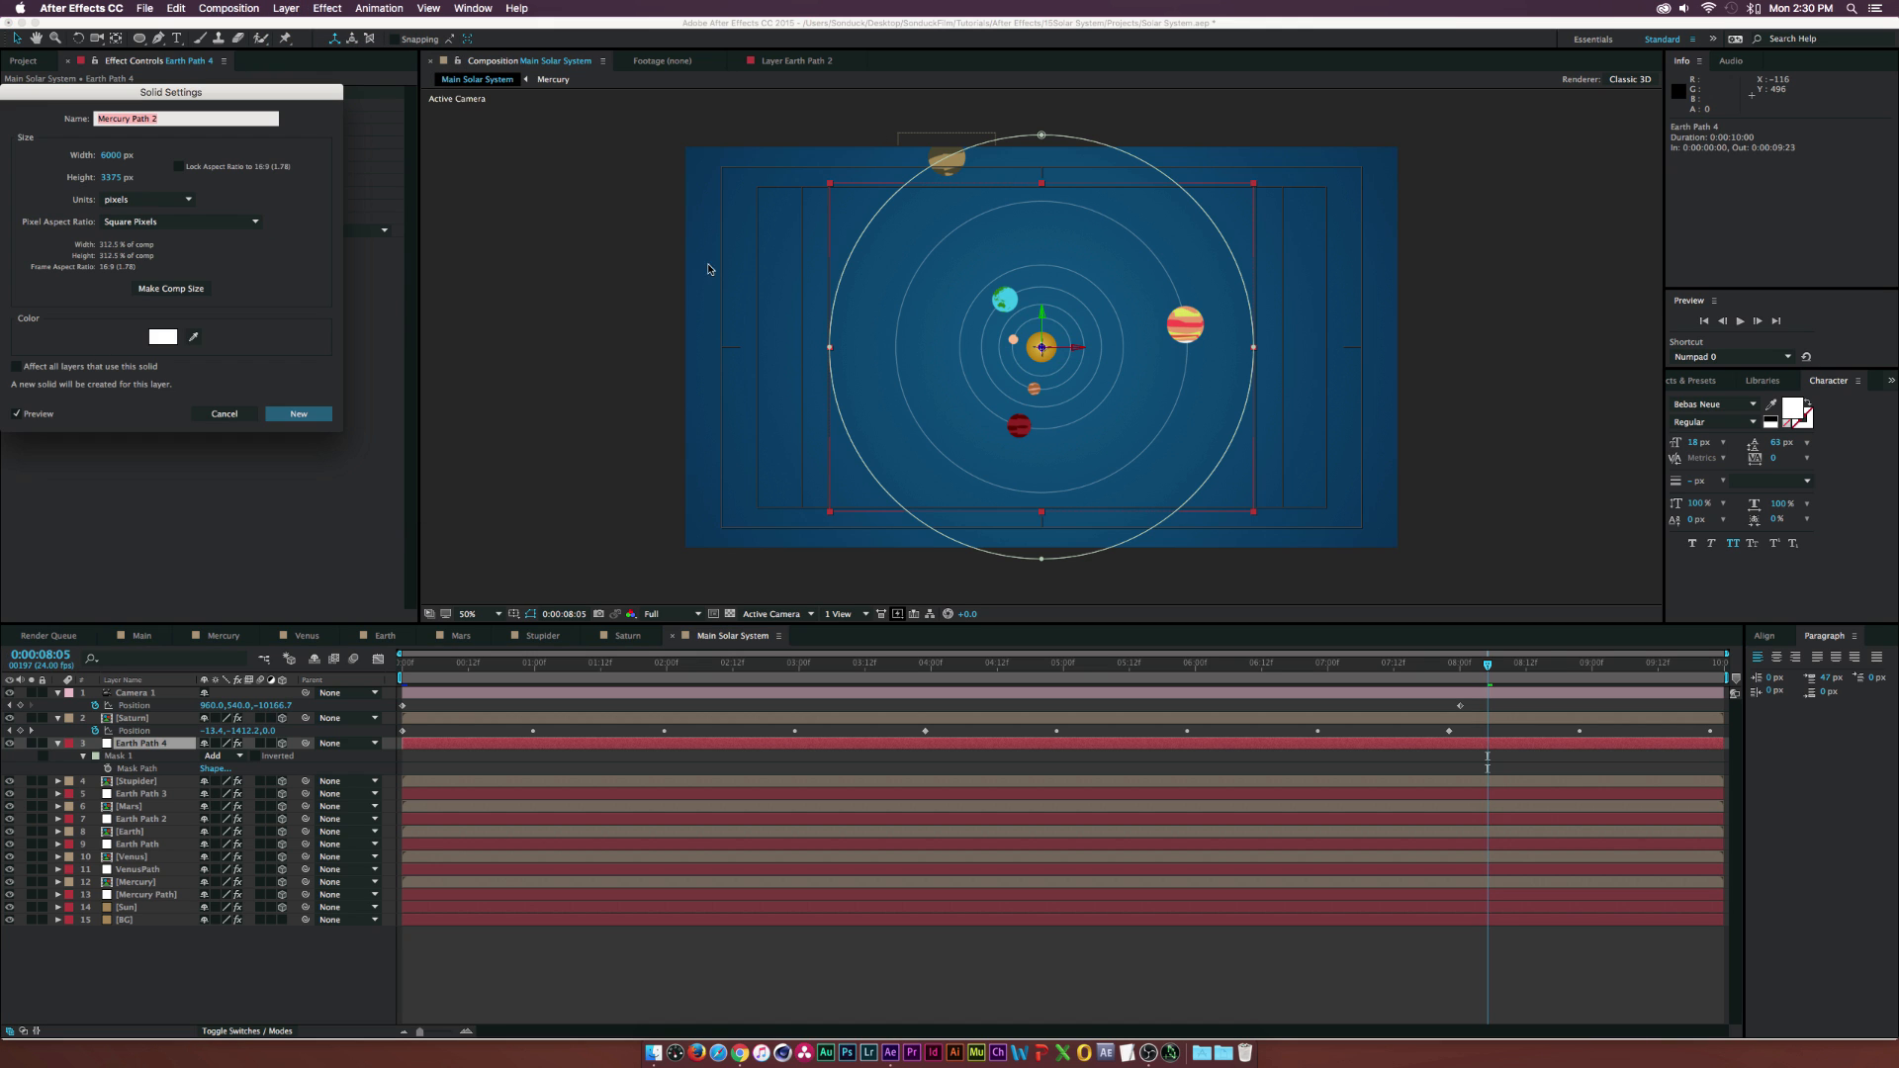
drag(141, 96, 498, 156)
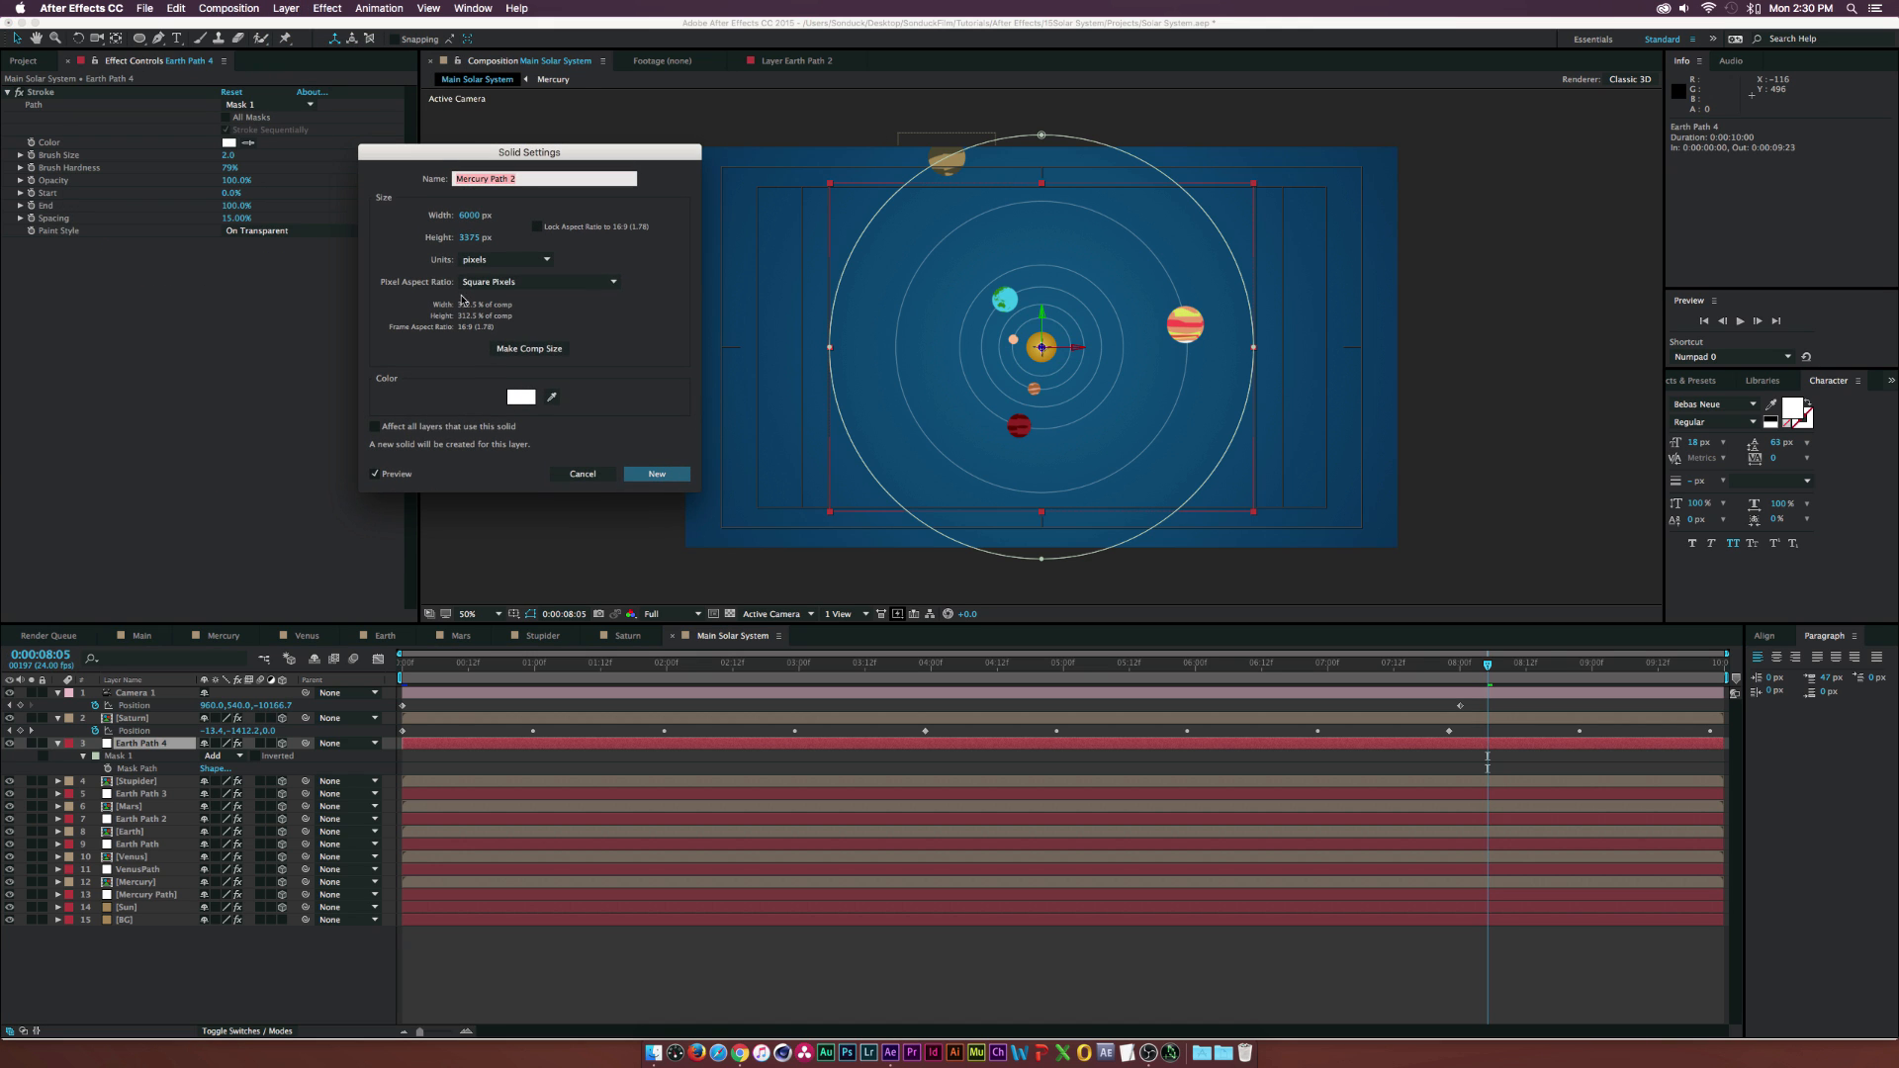
click(538, 226)
drag(465, 217, 704, 217)
click(649, 475)
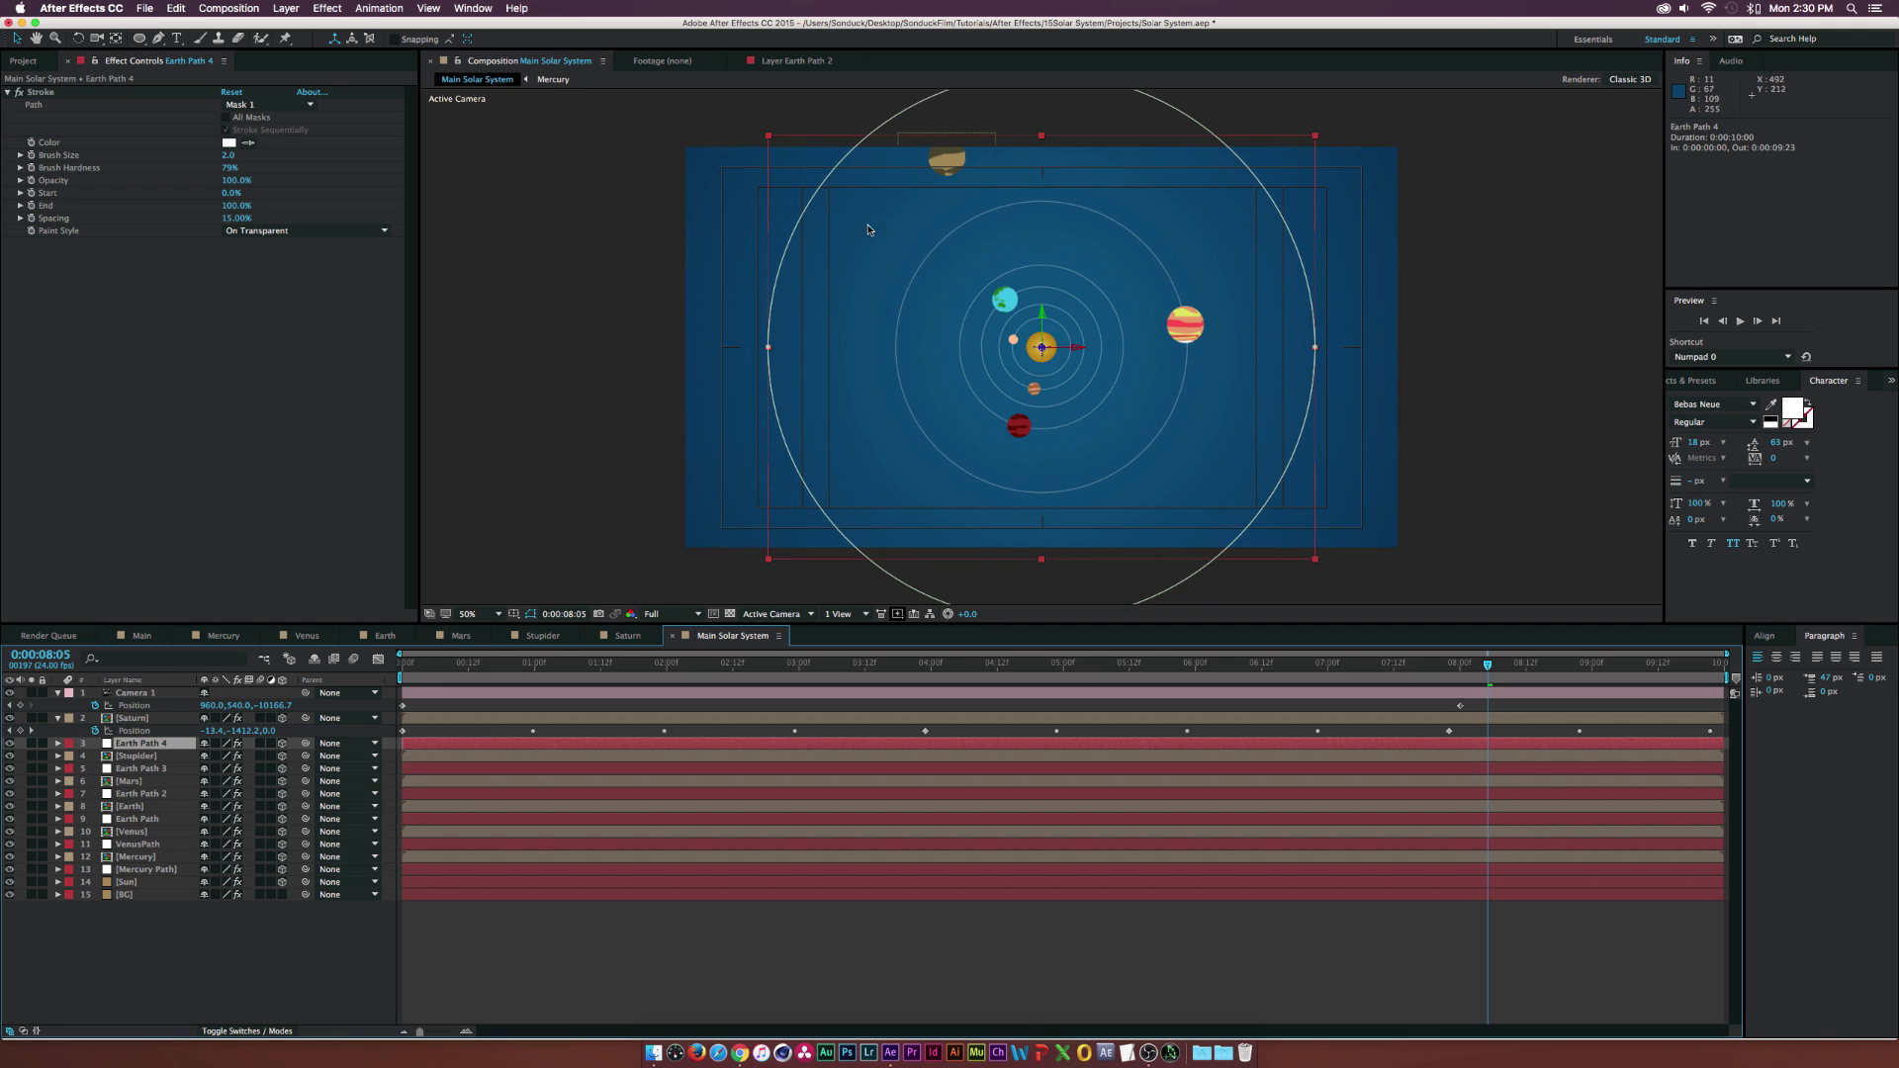
- Scale Mask 1 on Earth Path 4 down to about 79.6% around its centre to fit Saturn's orbit
key(m)
click(121, 756)
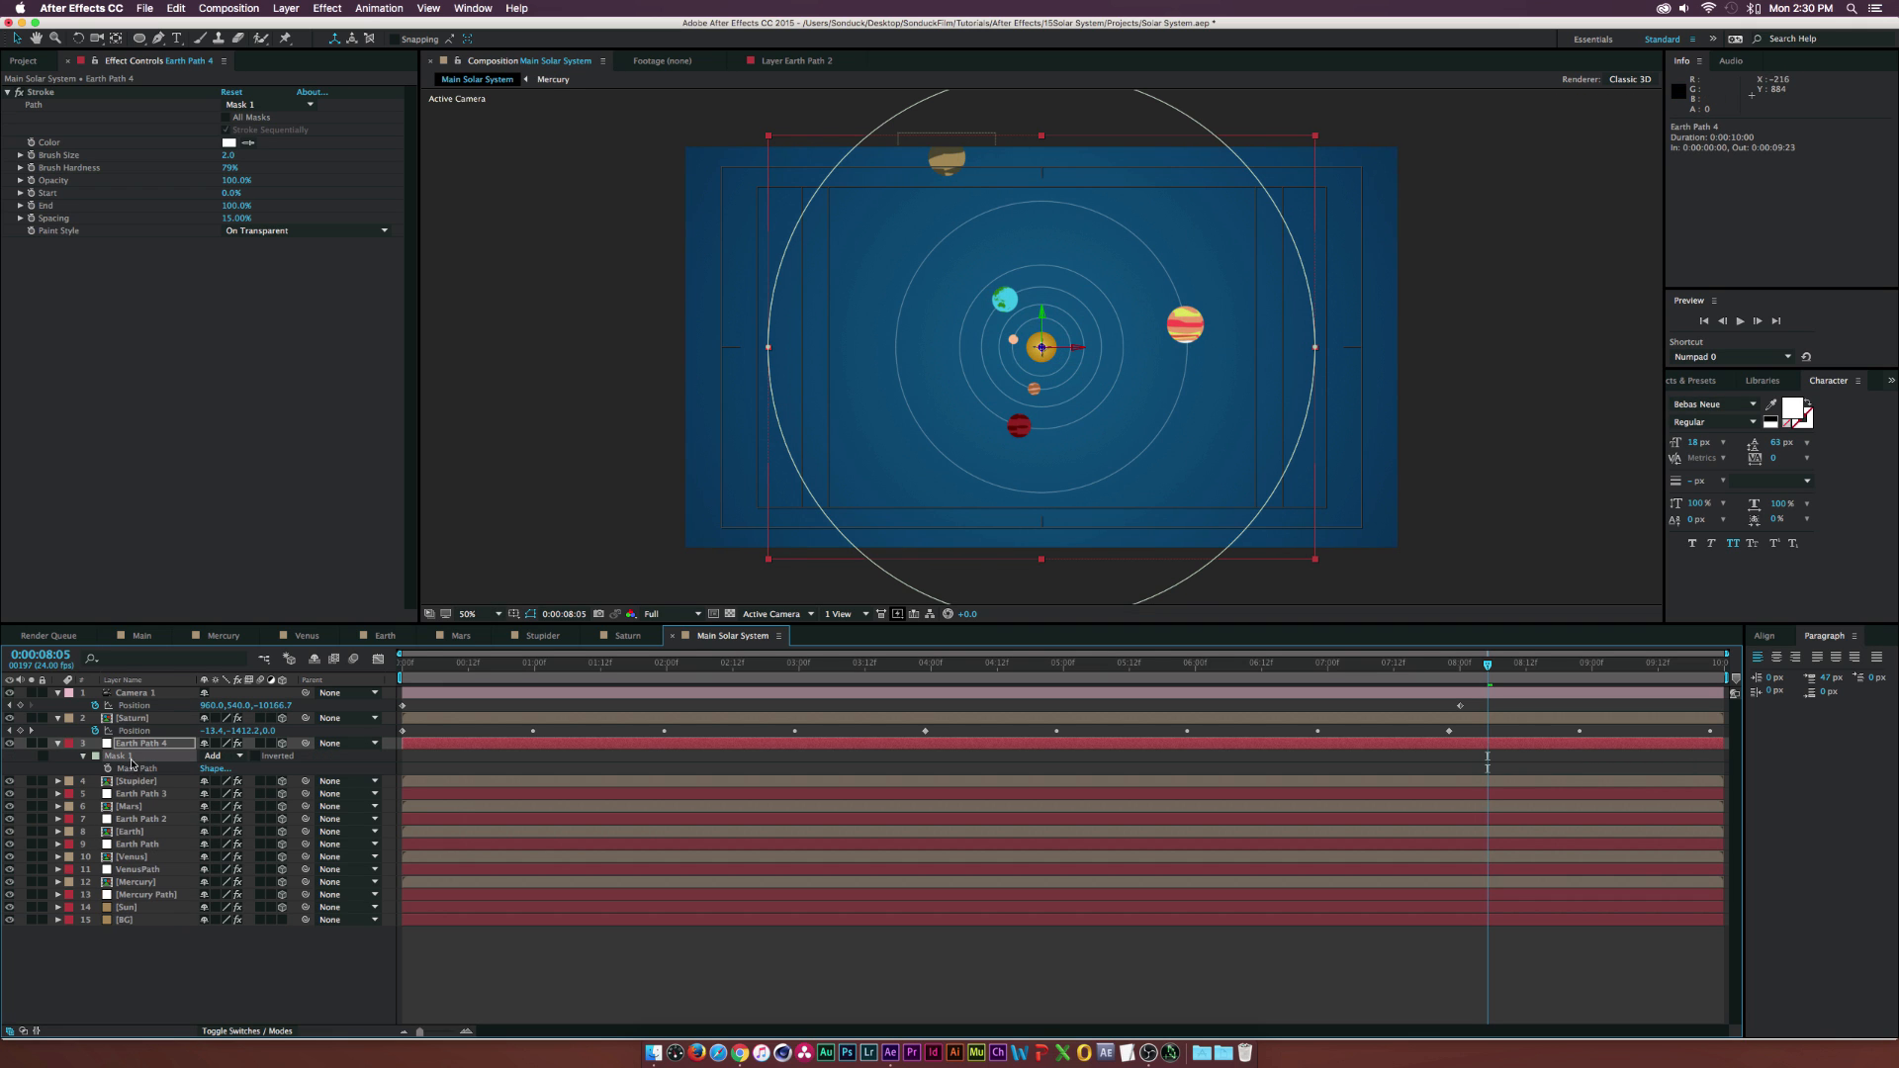
key(comma)
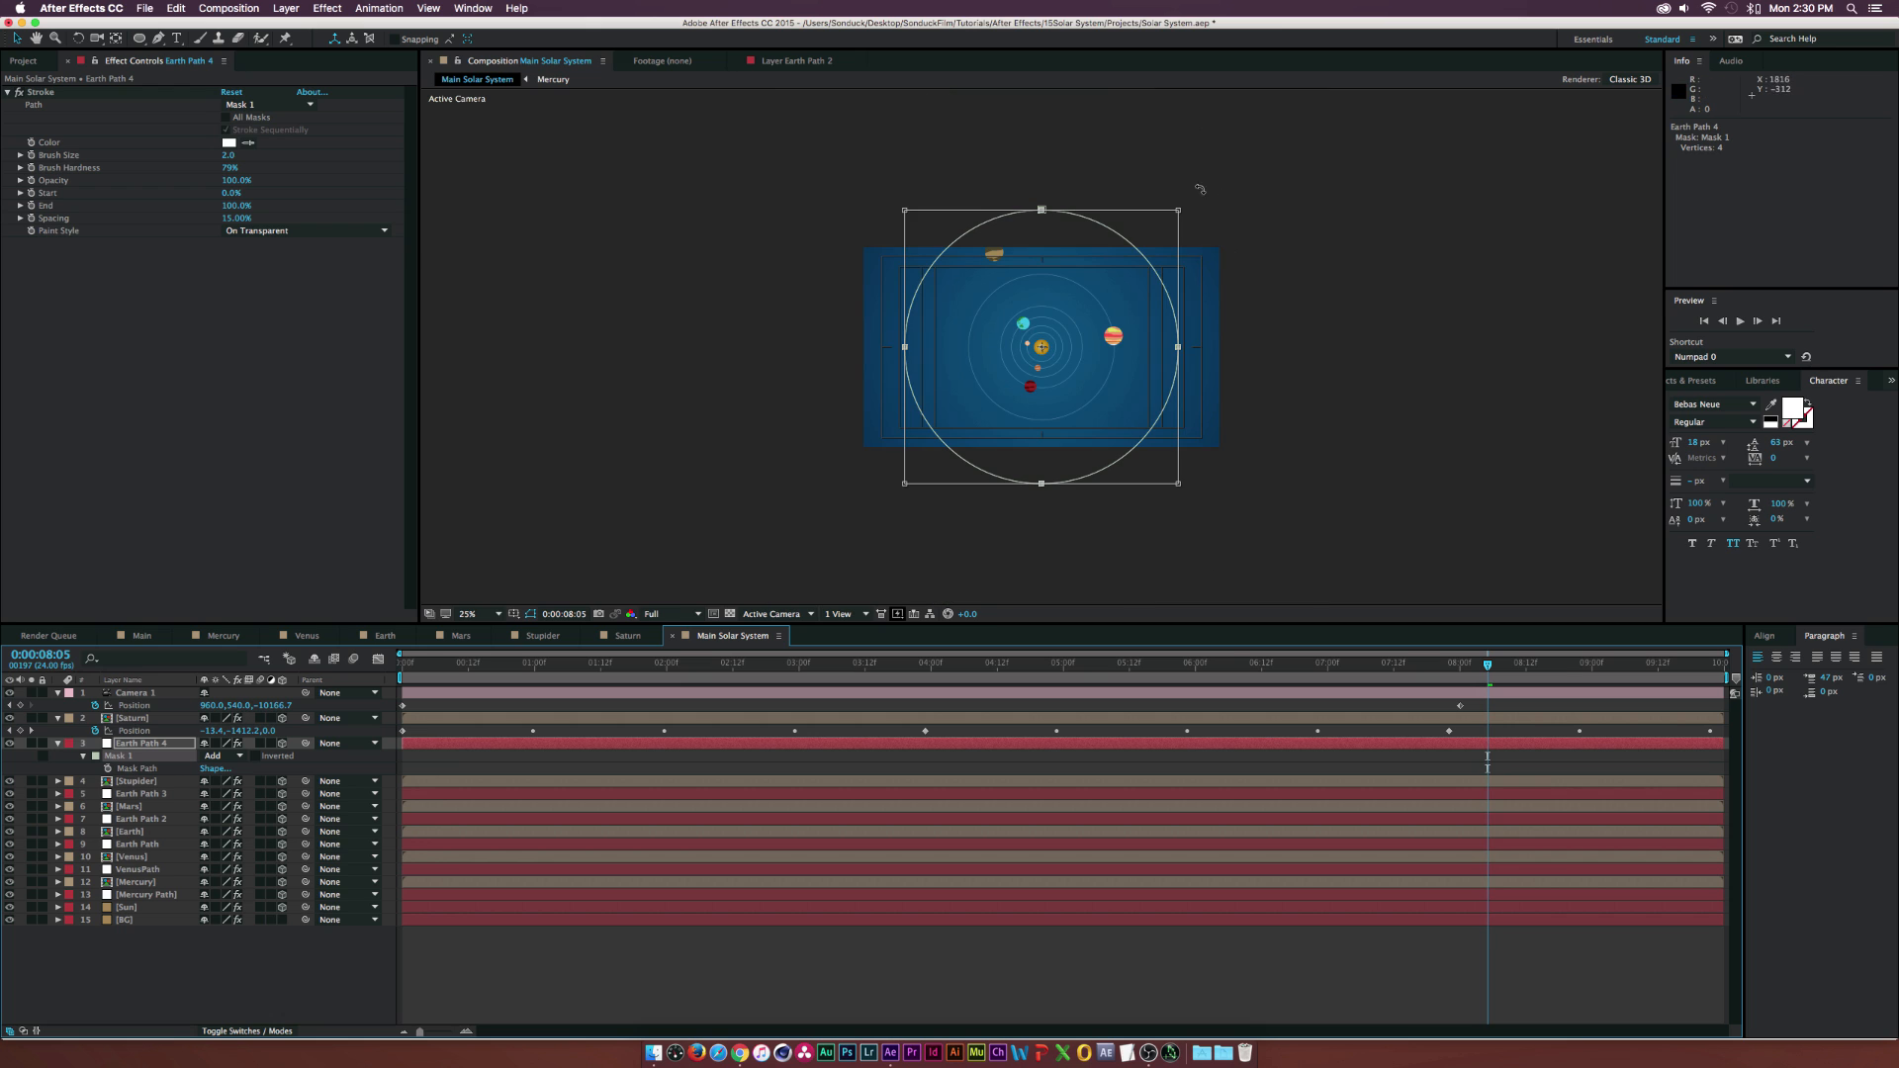
drag(1180, 210, 1153, 241)
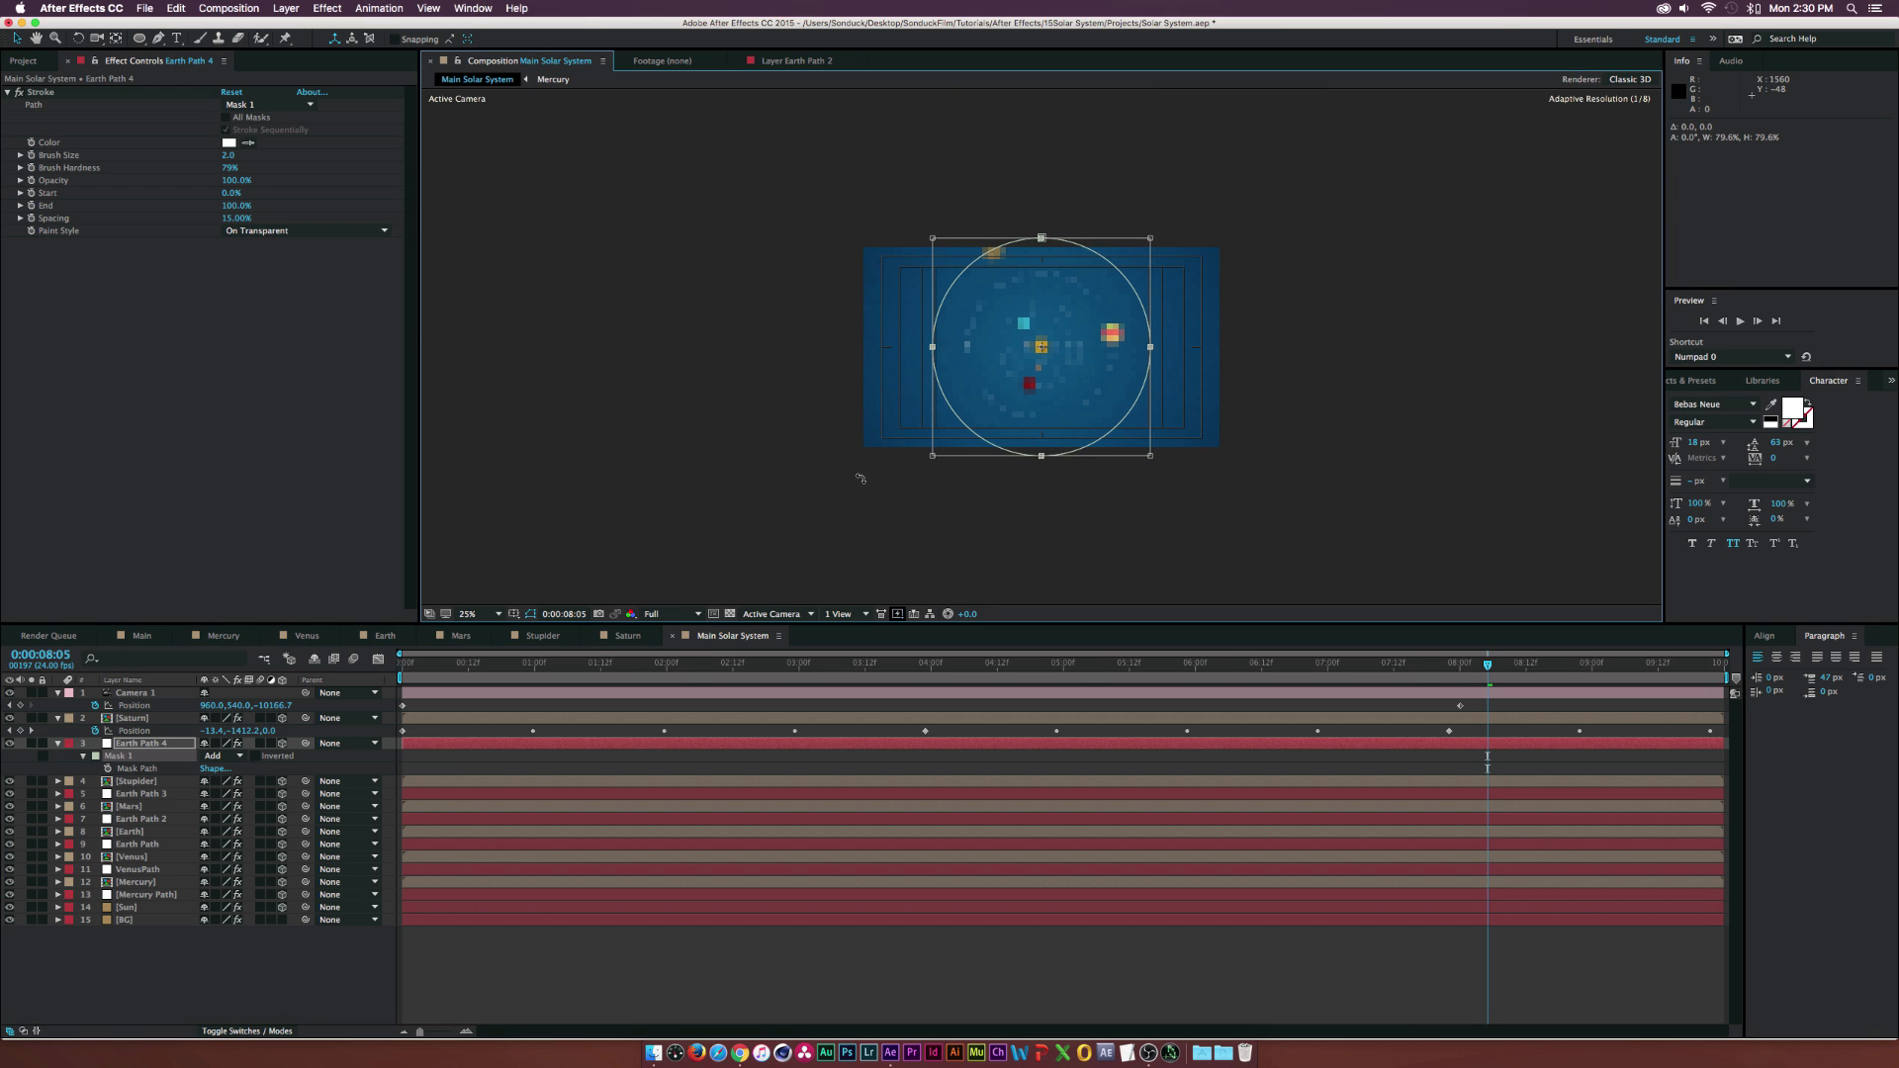
click(890, 344)
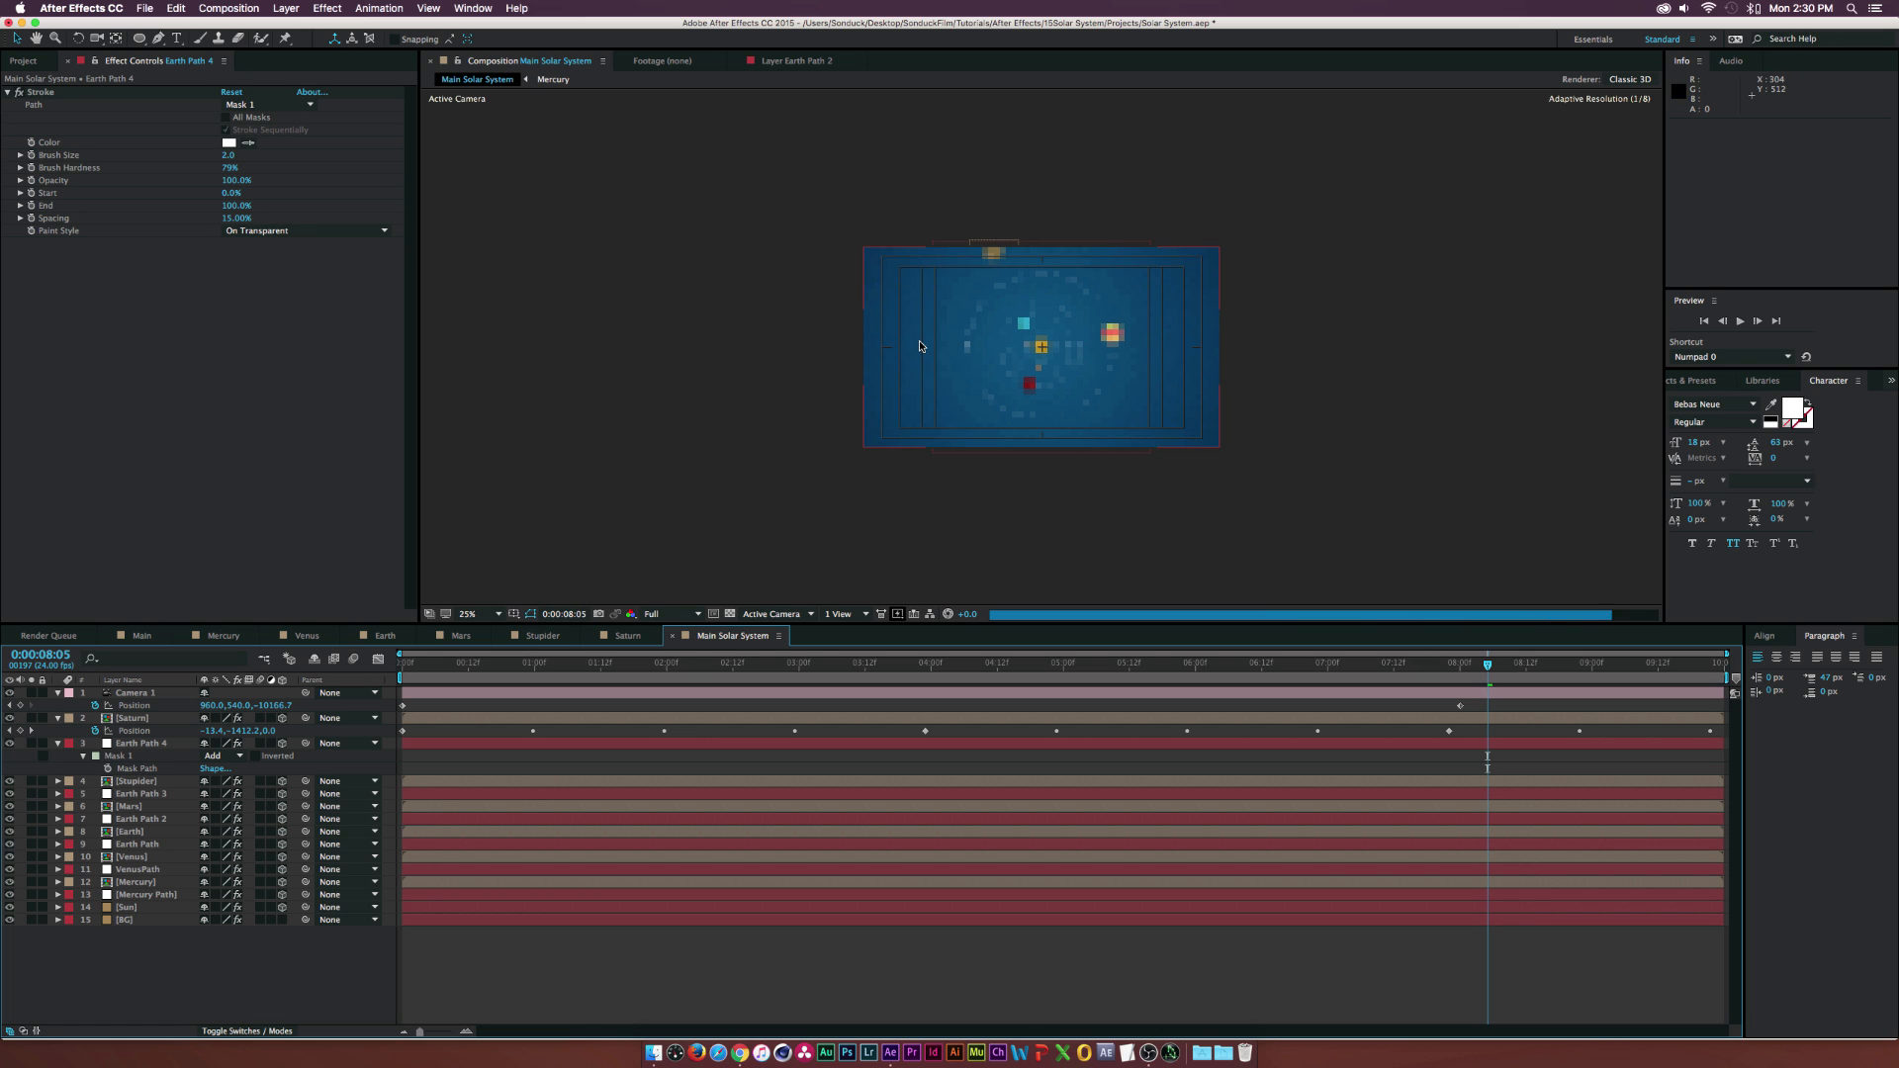
key(period)
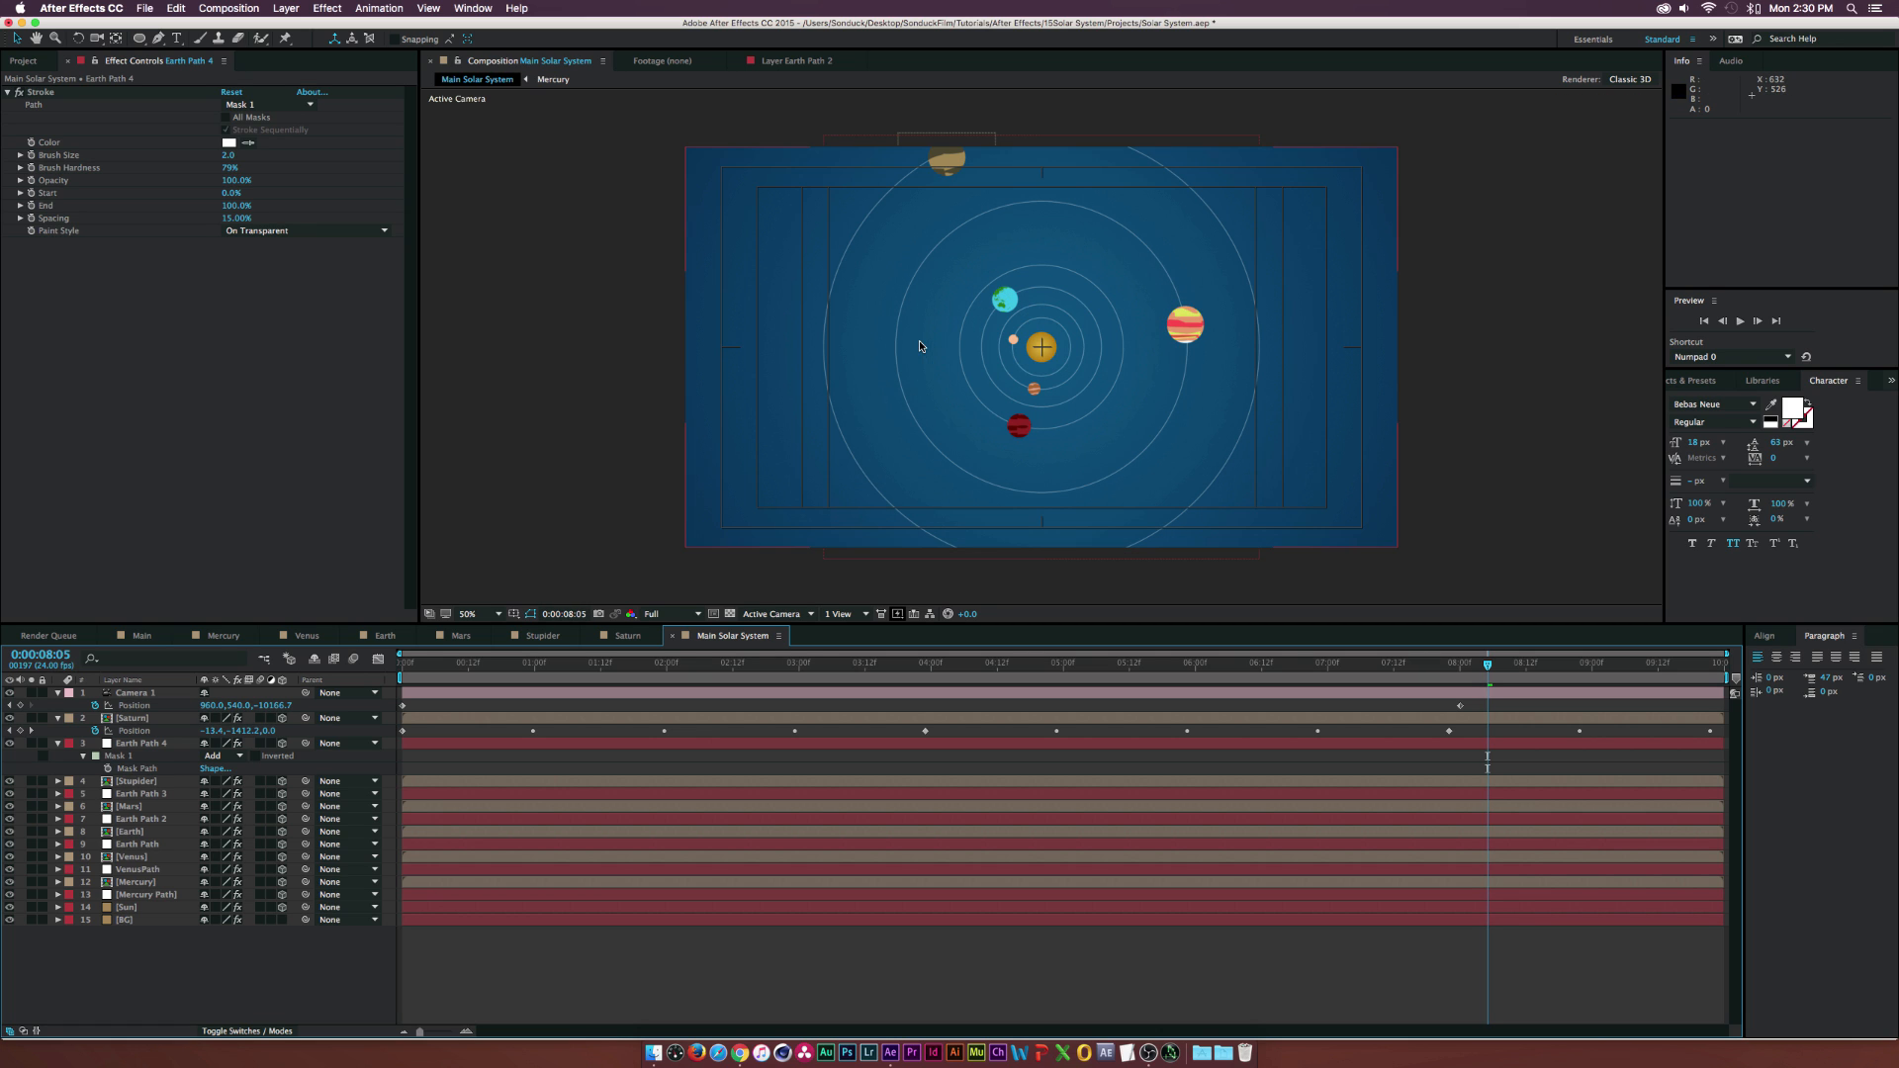
- Pull Camera 1 further back at its 0:00:08:00 position keyframe, to a Z value of about -12016.7
drag(1283, 674, 1460, 681)
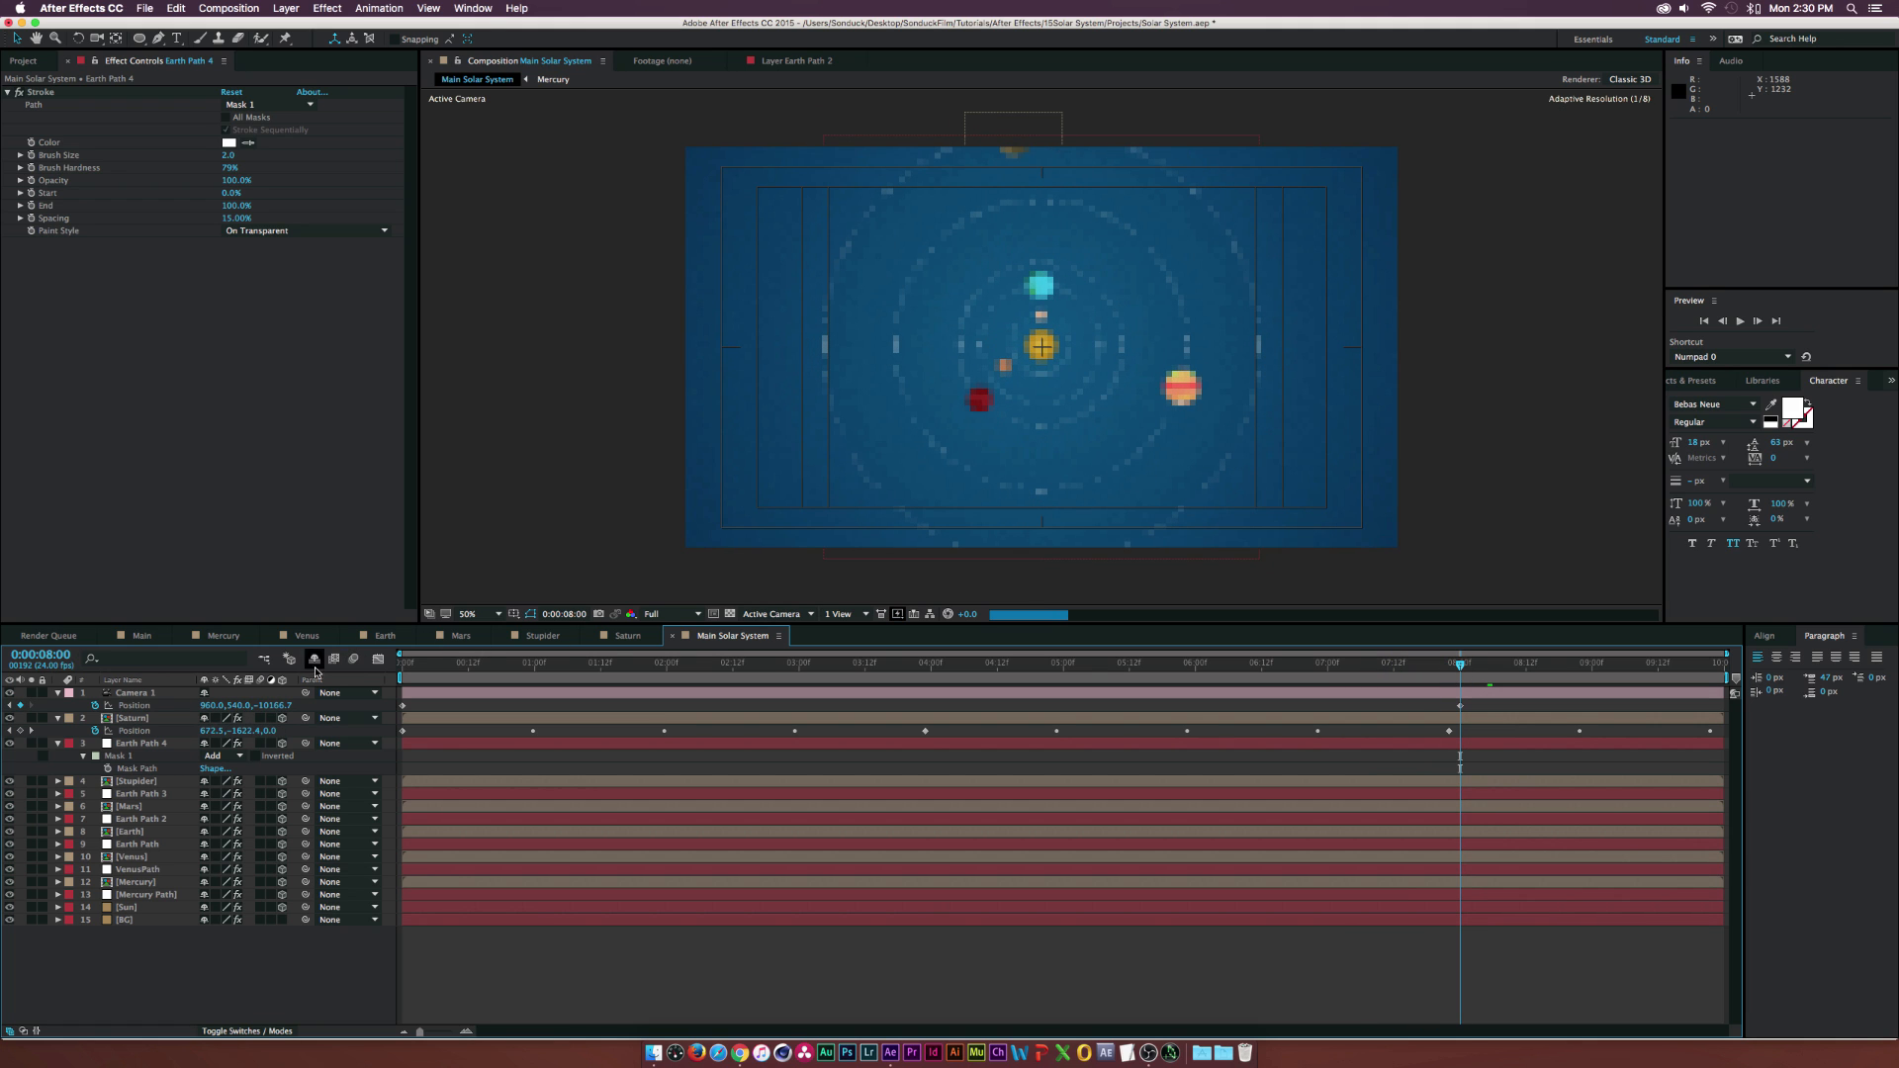
drag(275, 705, 135, 705)
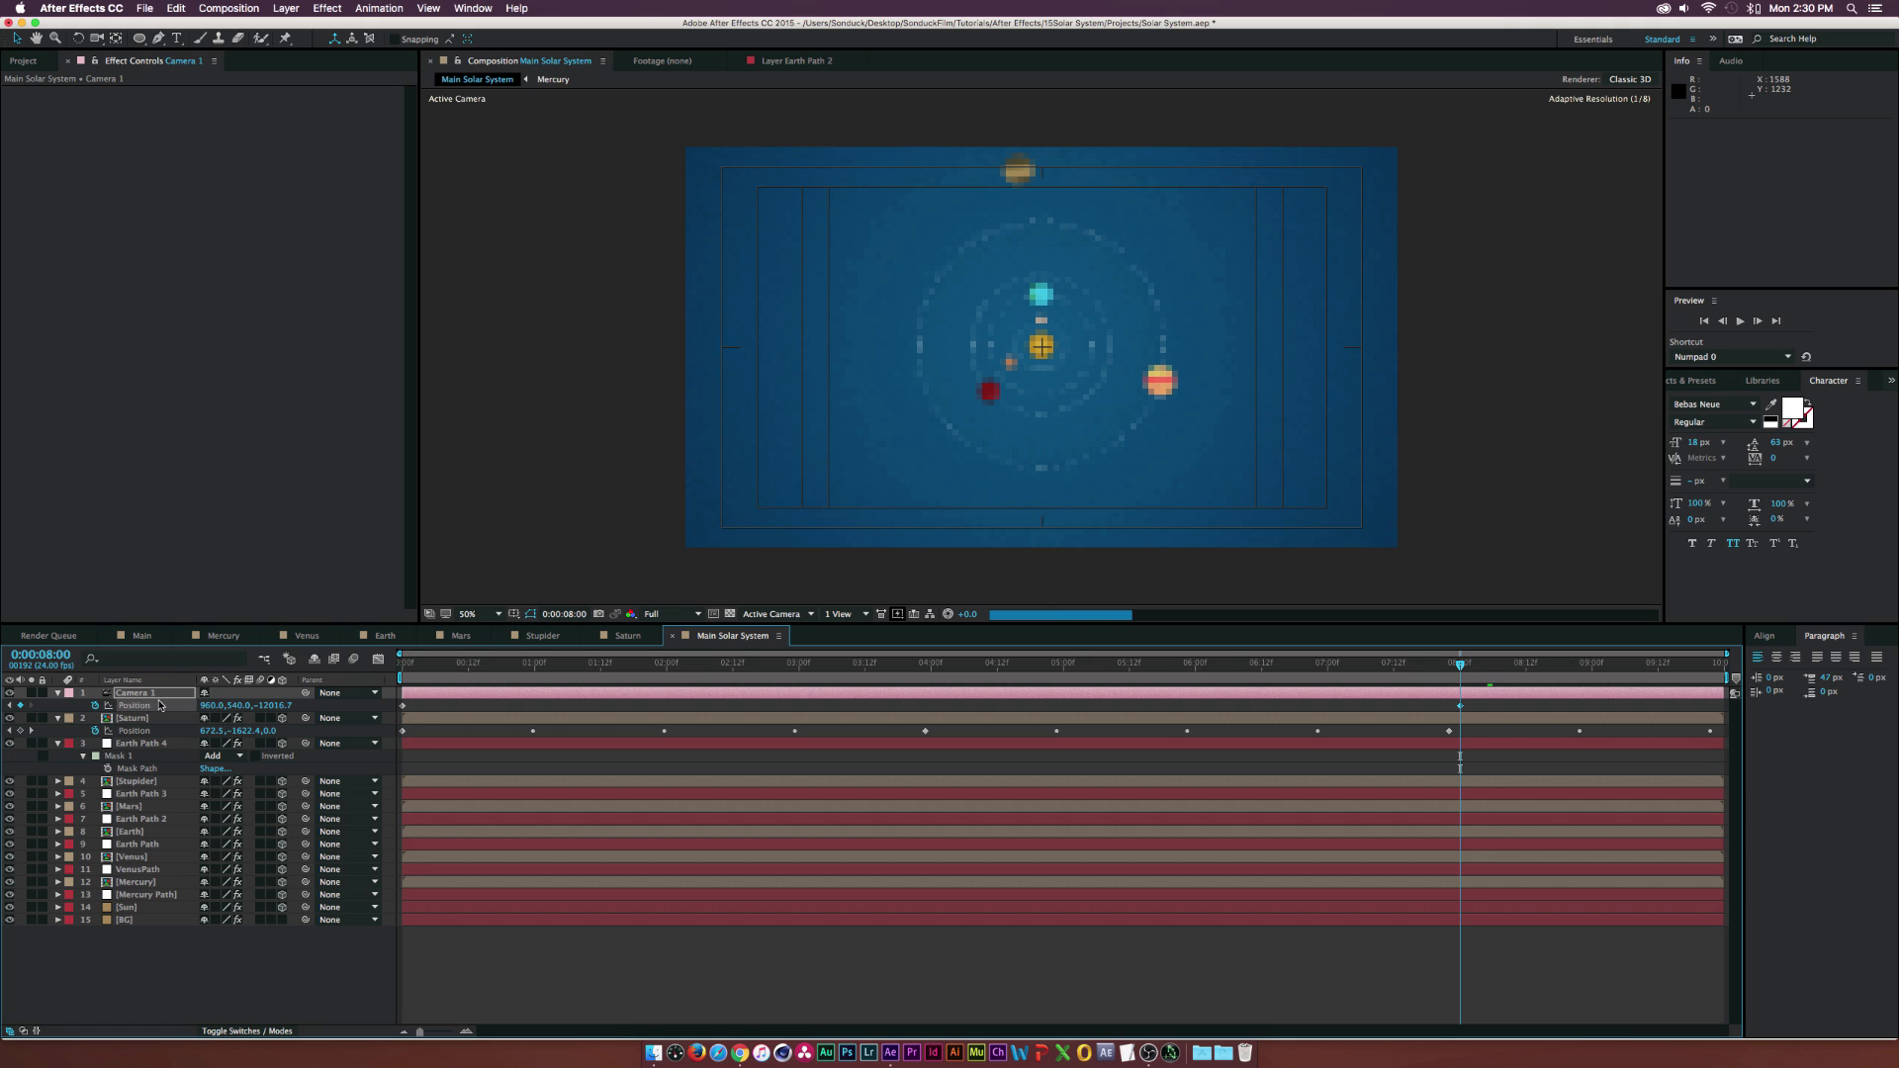
click(292, 961)
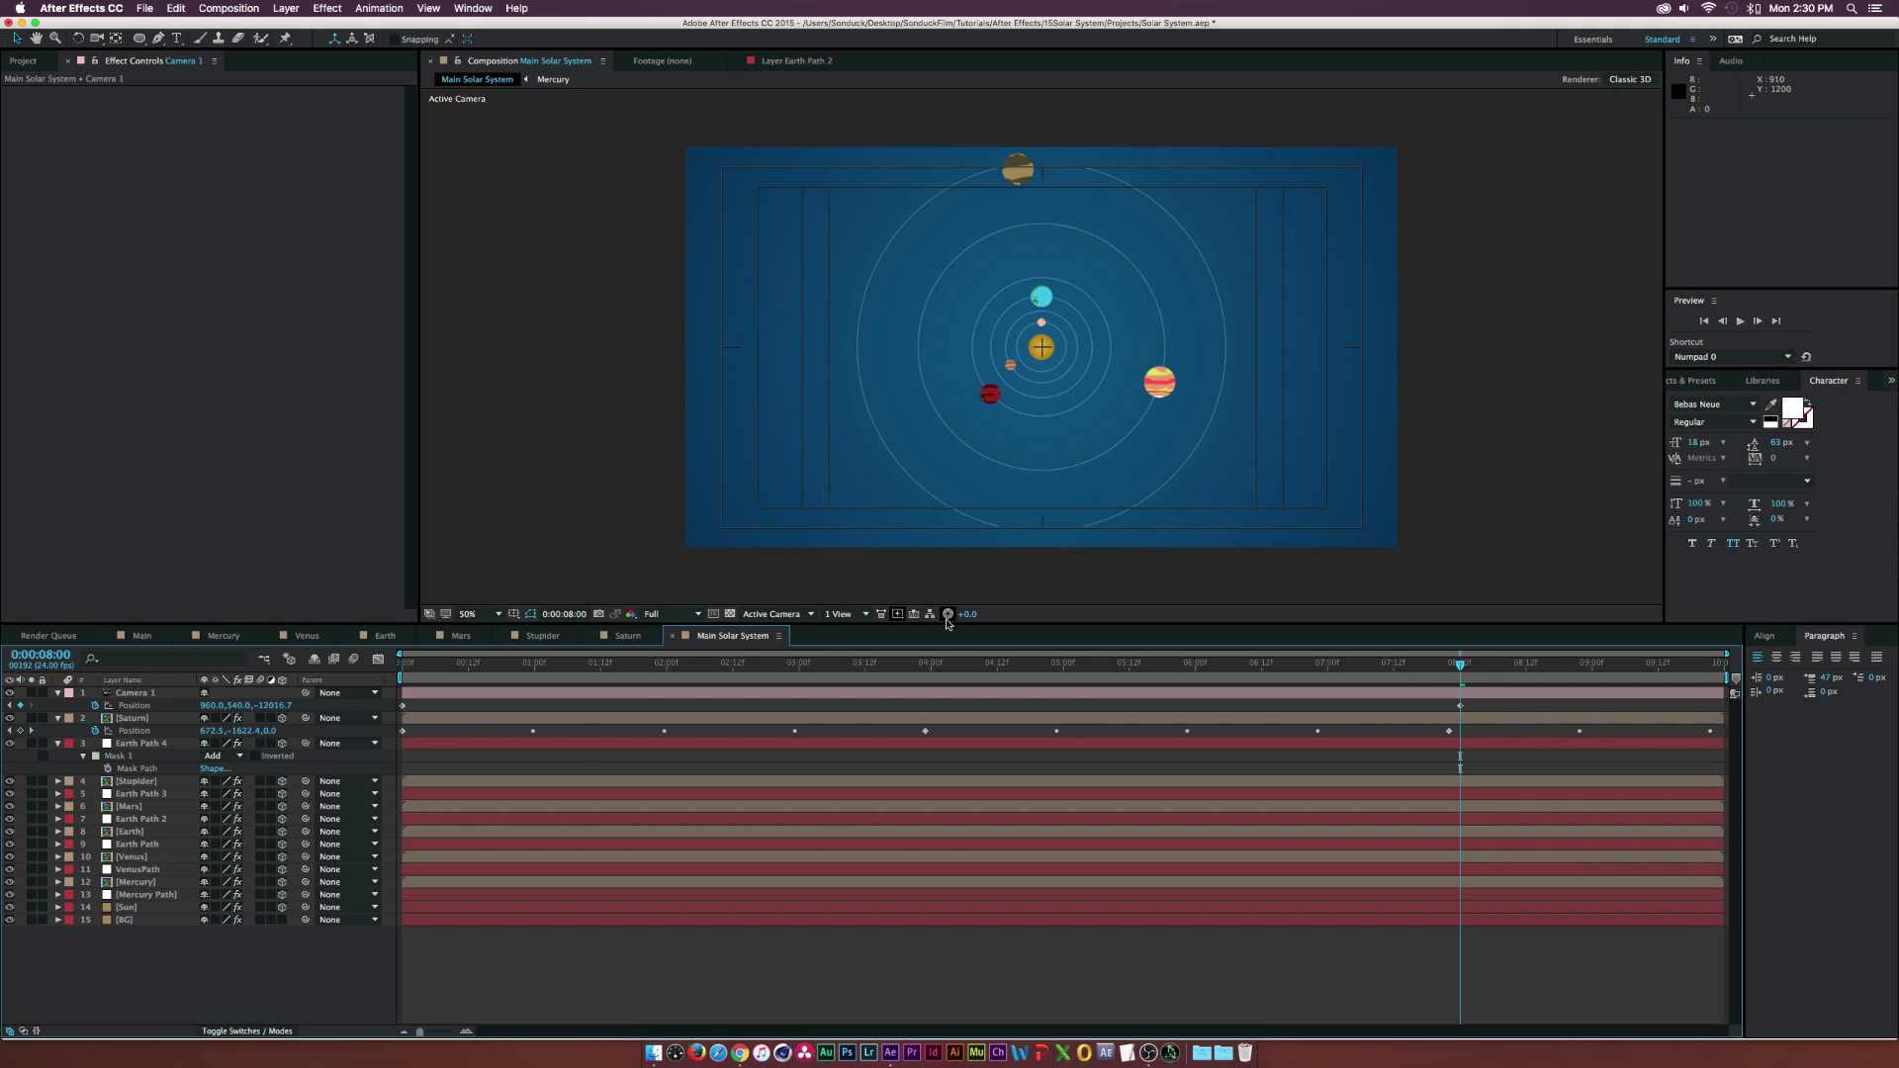
click(140, 744)
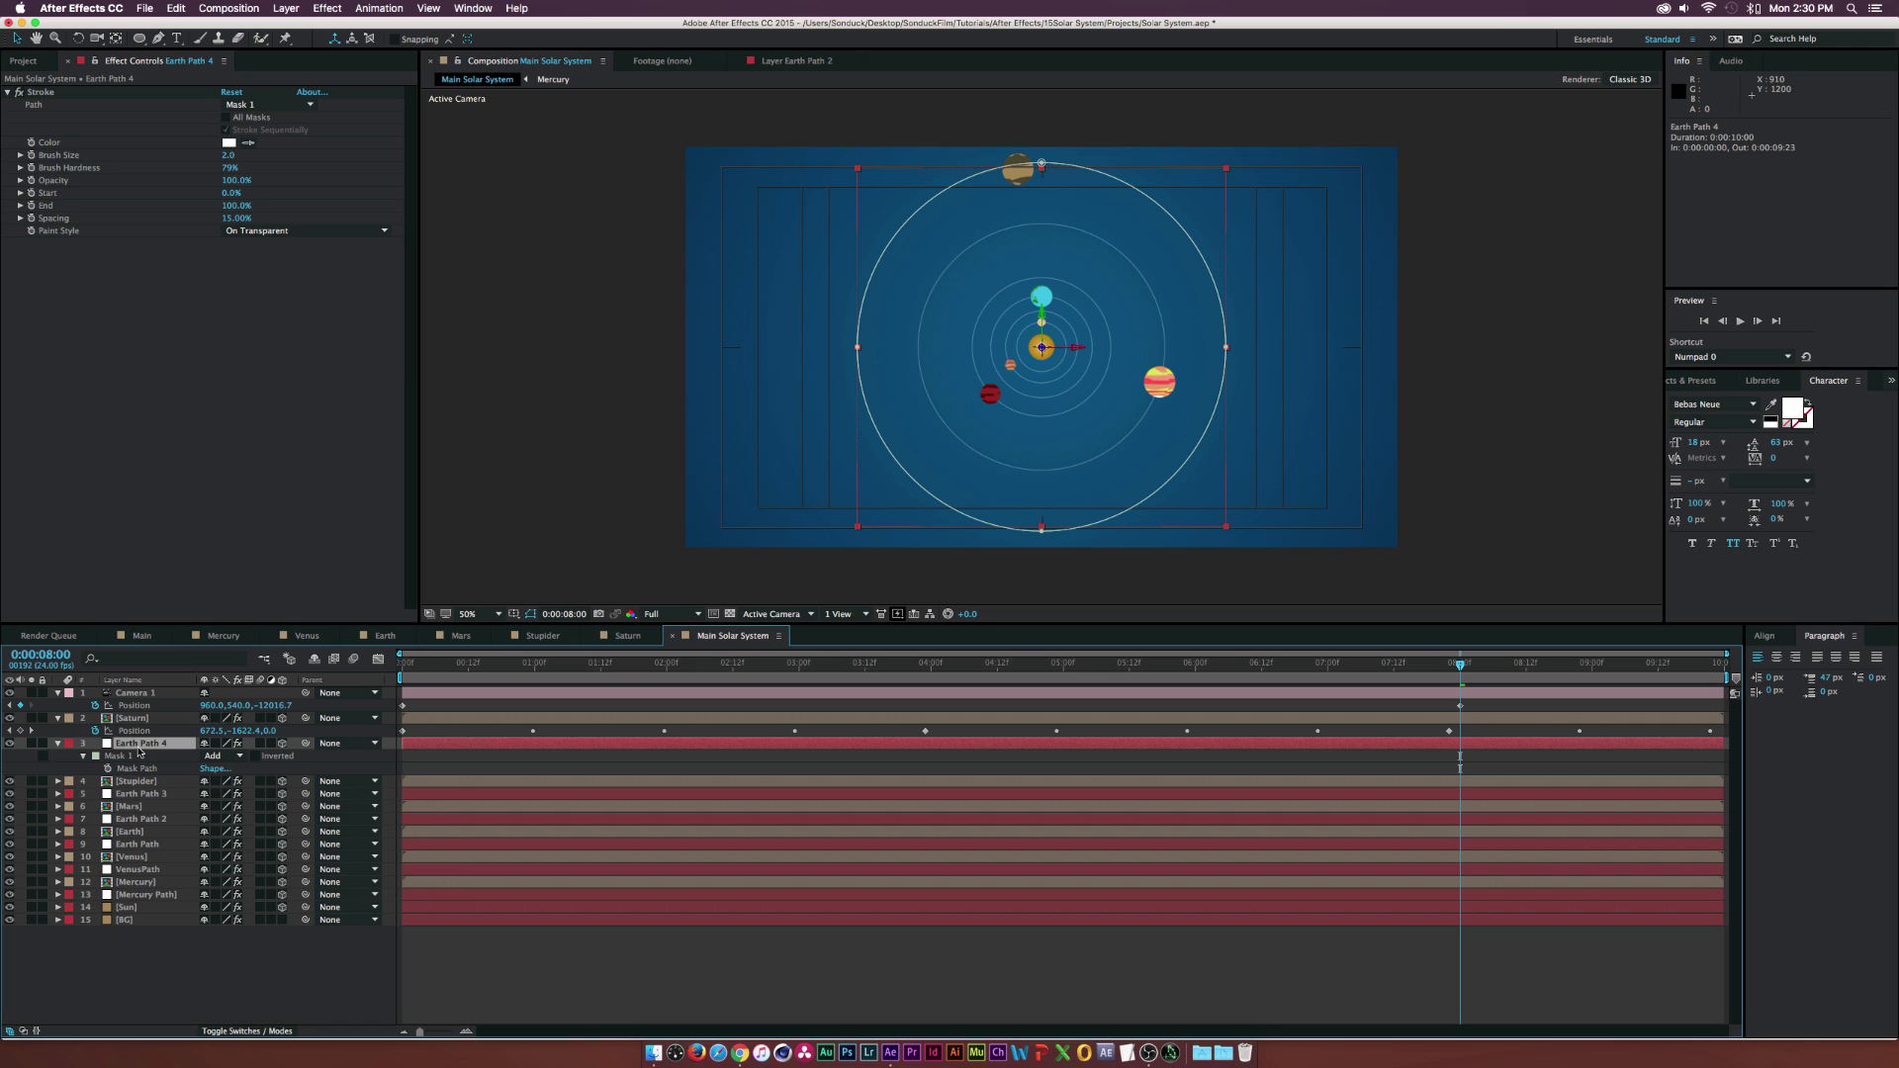
key(super+k)
key(Escape)
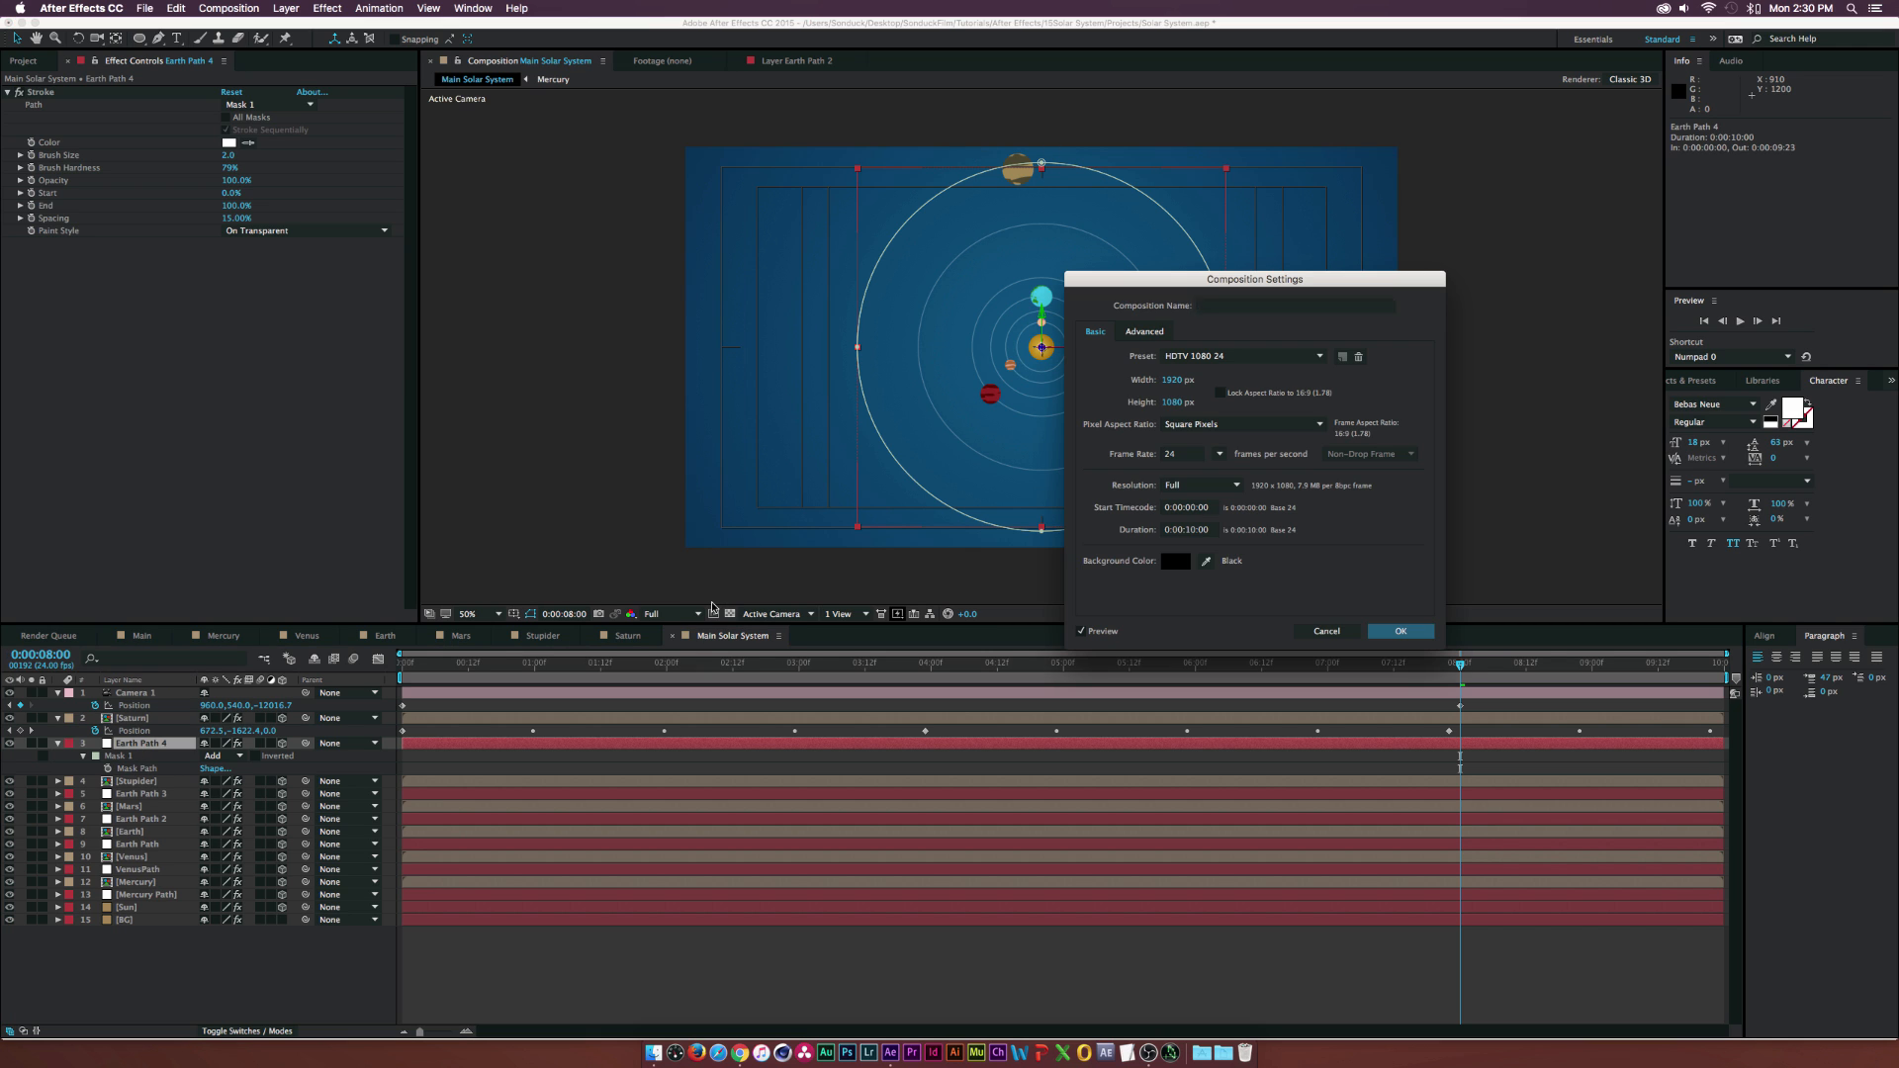
key(shift+super+y)
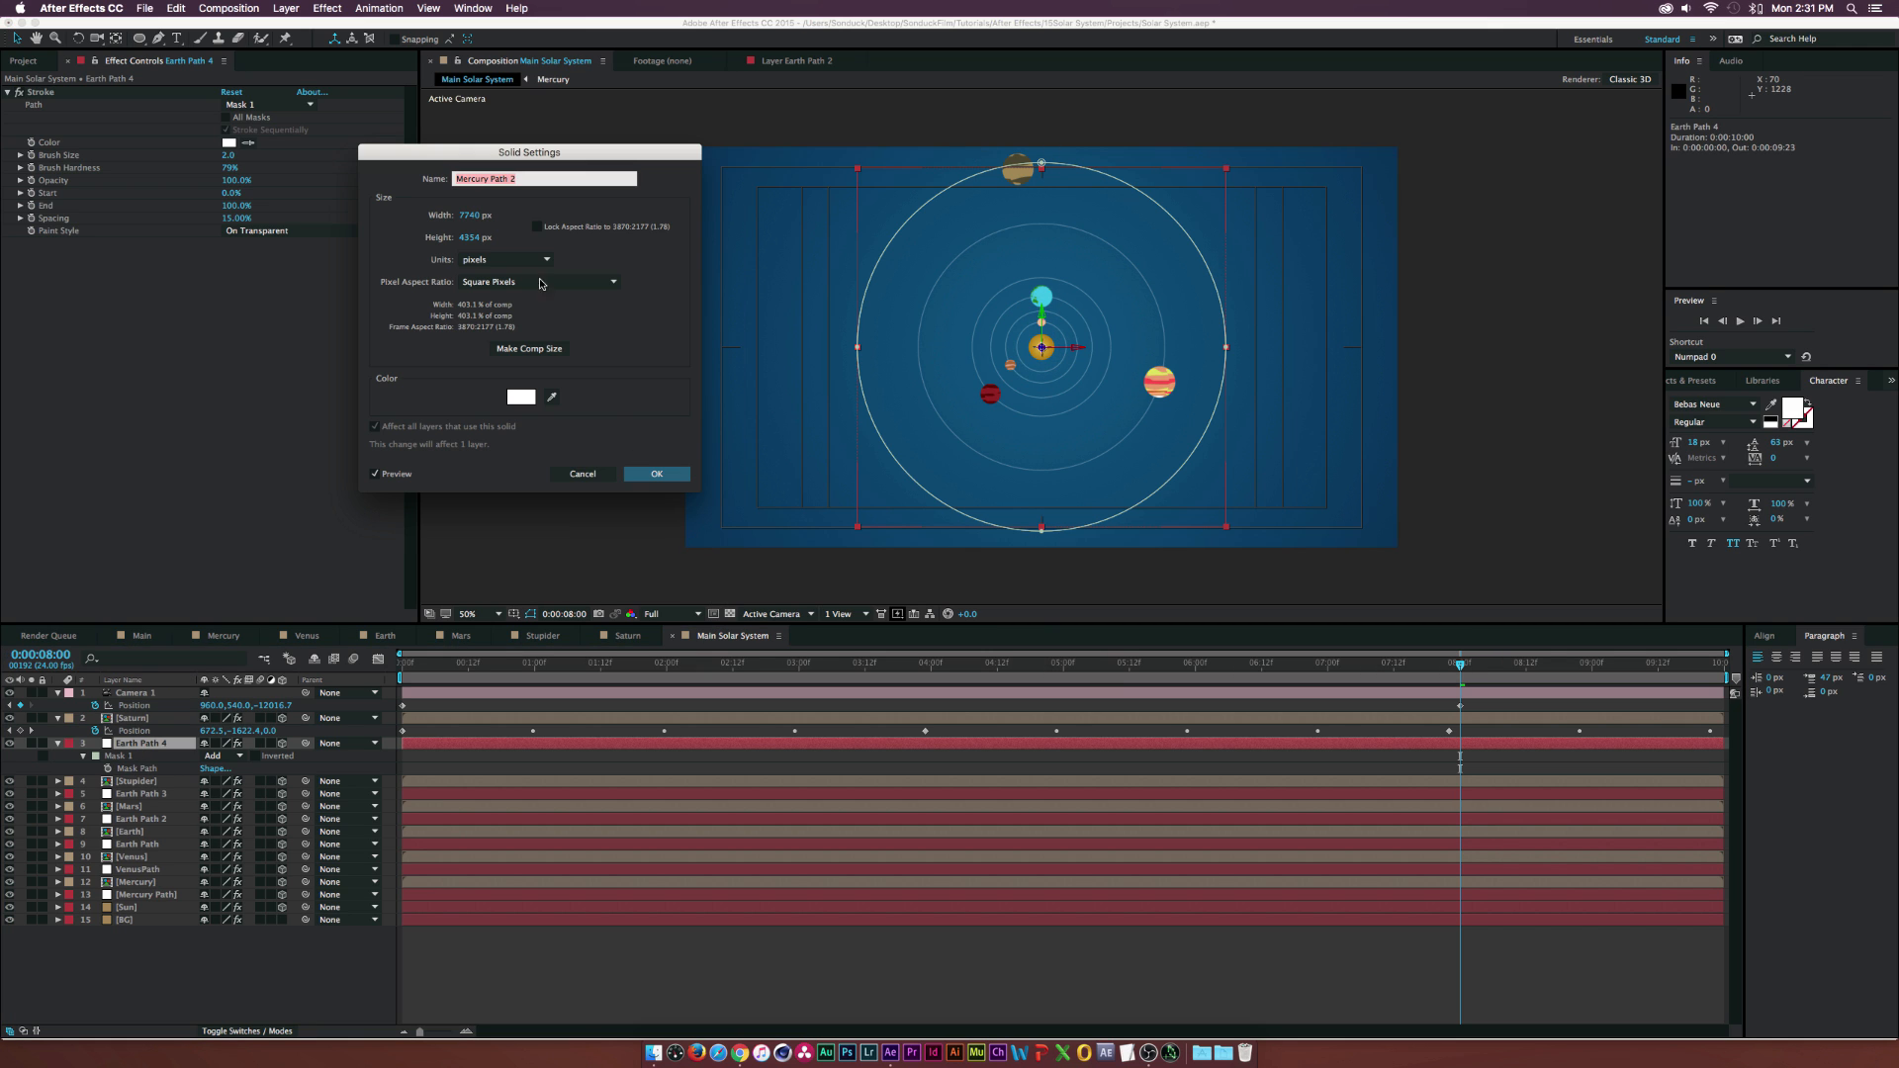
key(Escape)
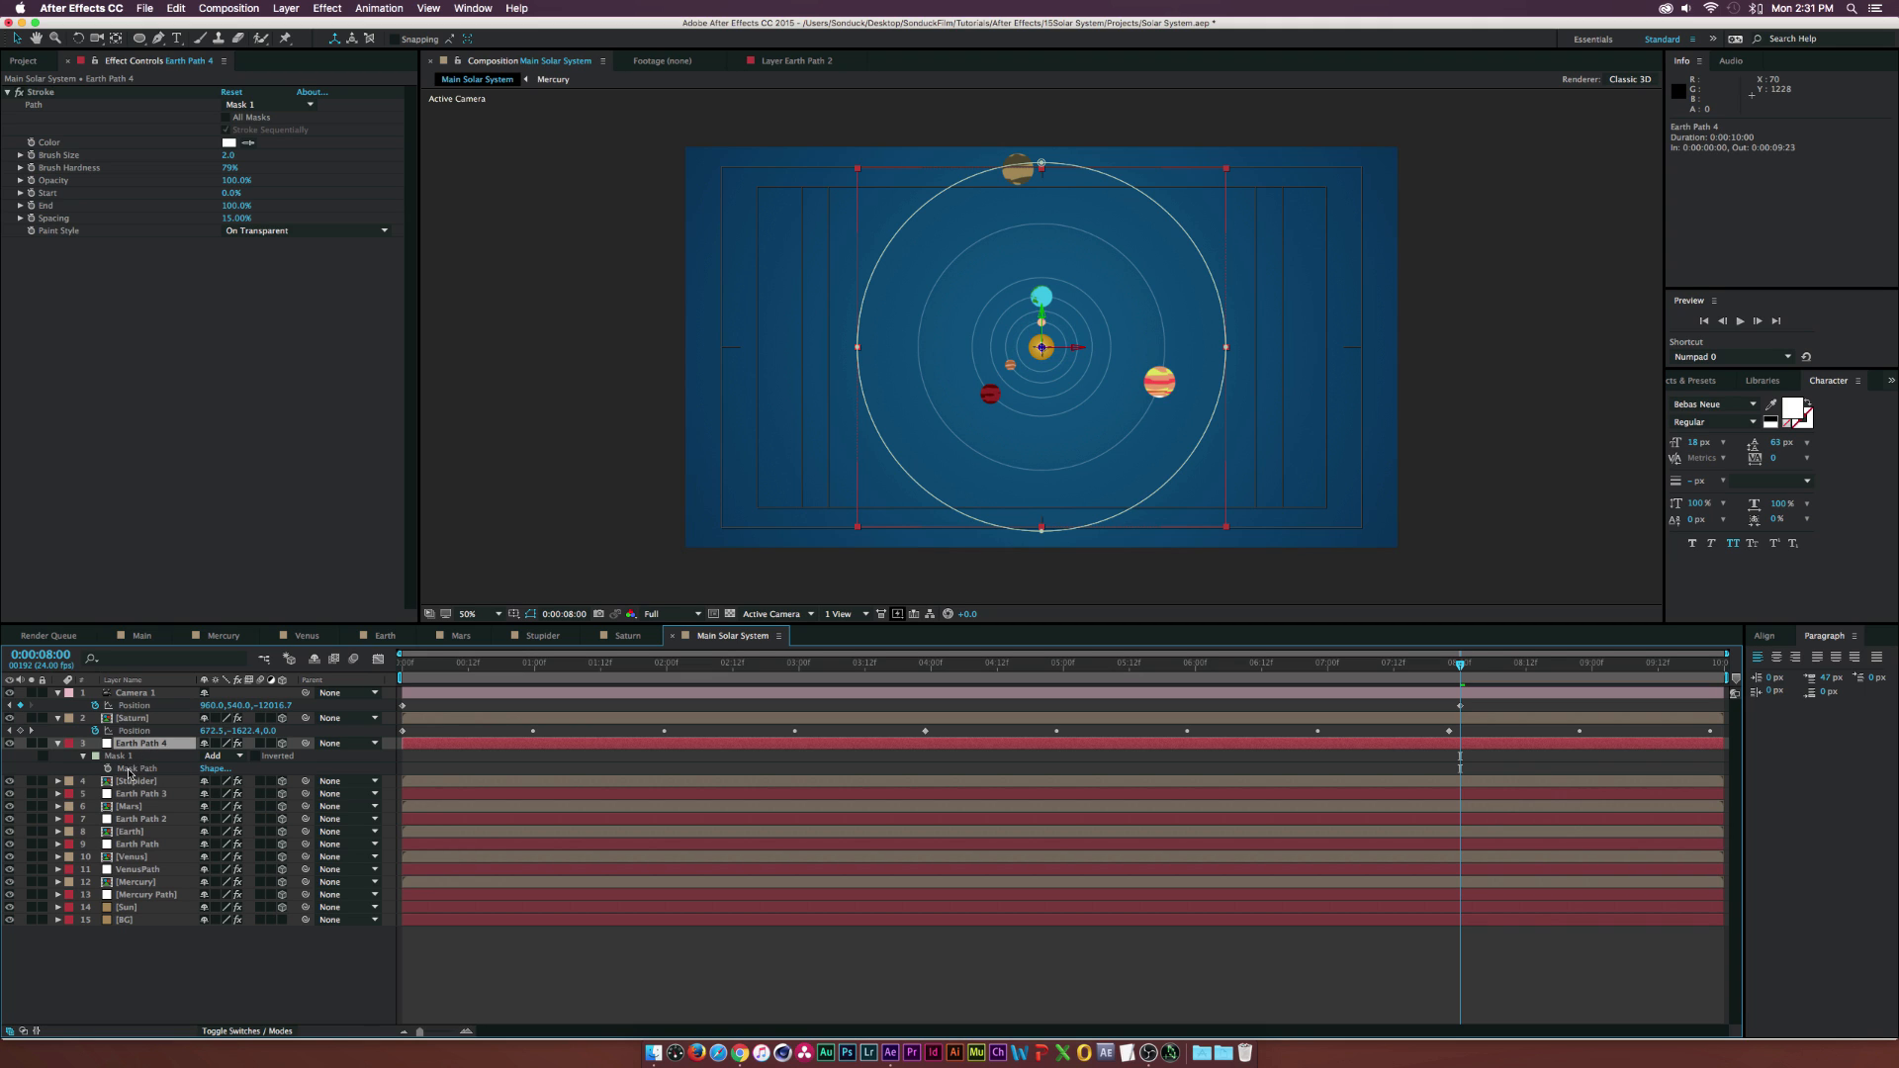
click(131, 769)
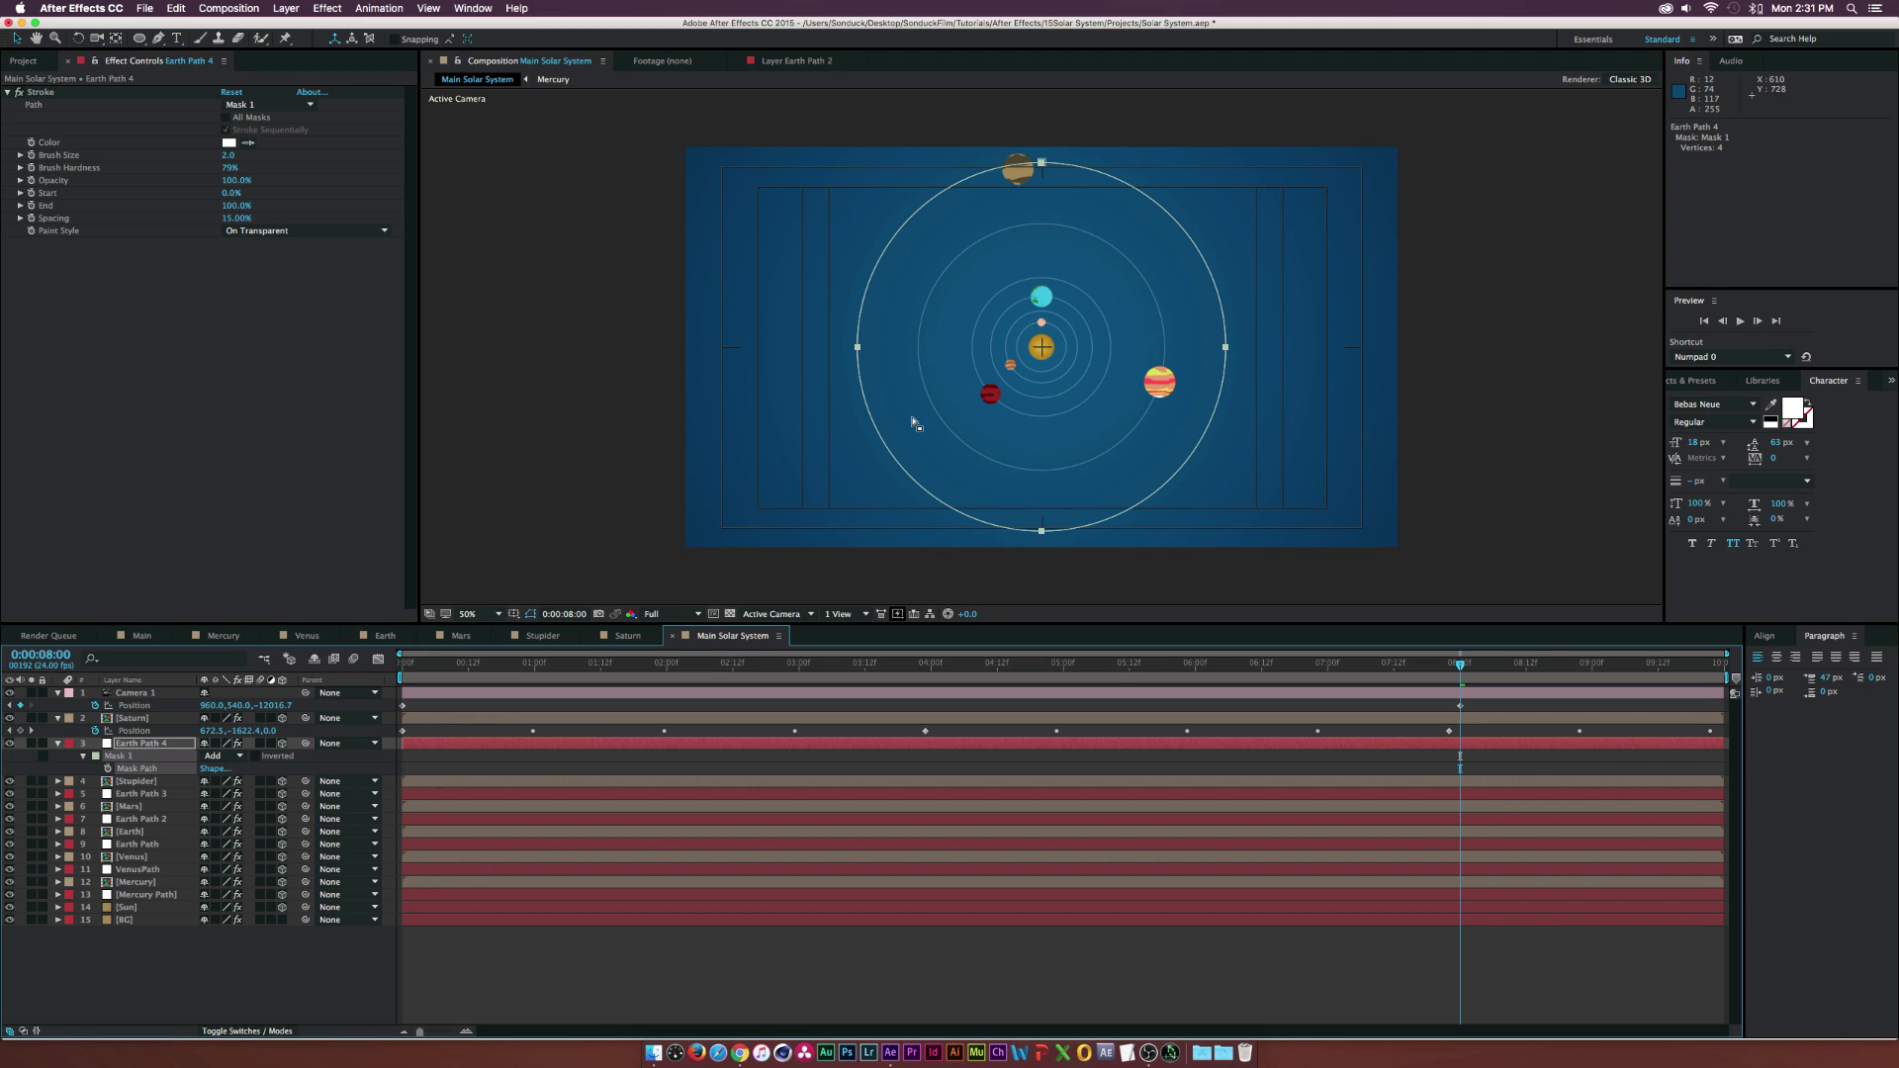
key(super+t)
drag(1225, 163, 1226, 162)
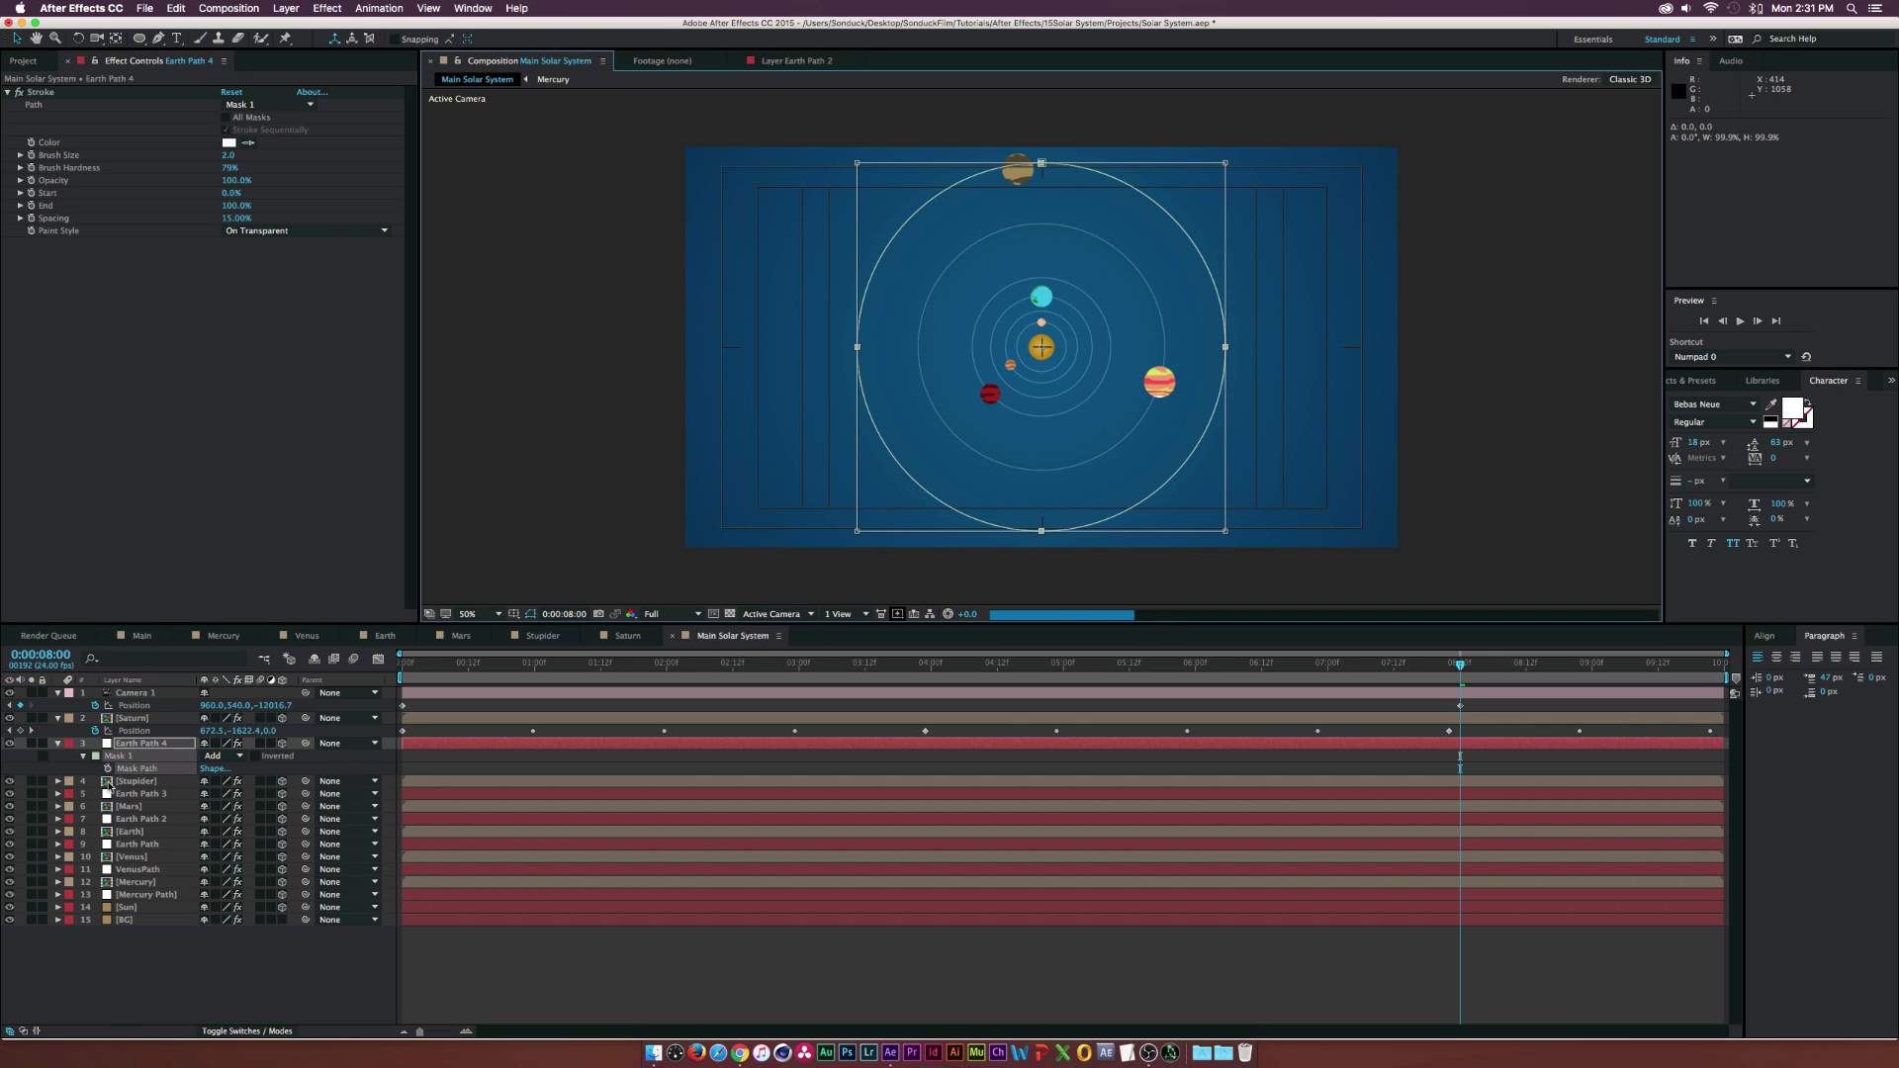
- Enlarge the Earth Path 4 solid to 9510 × 5350 px with its aspect ratio locked
click(131, 748)
key(super+shift+y)
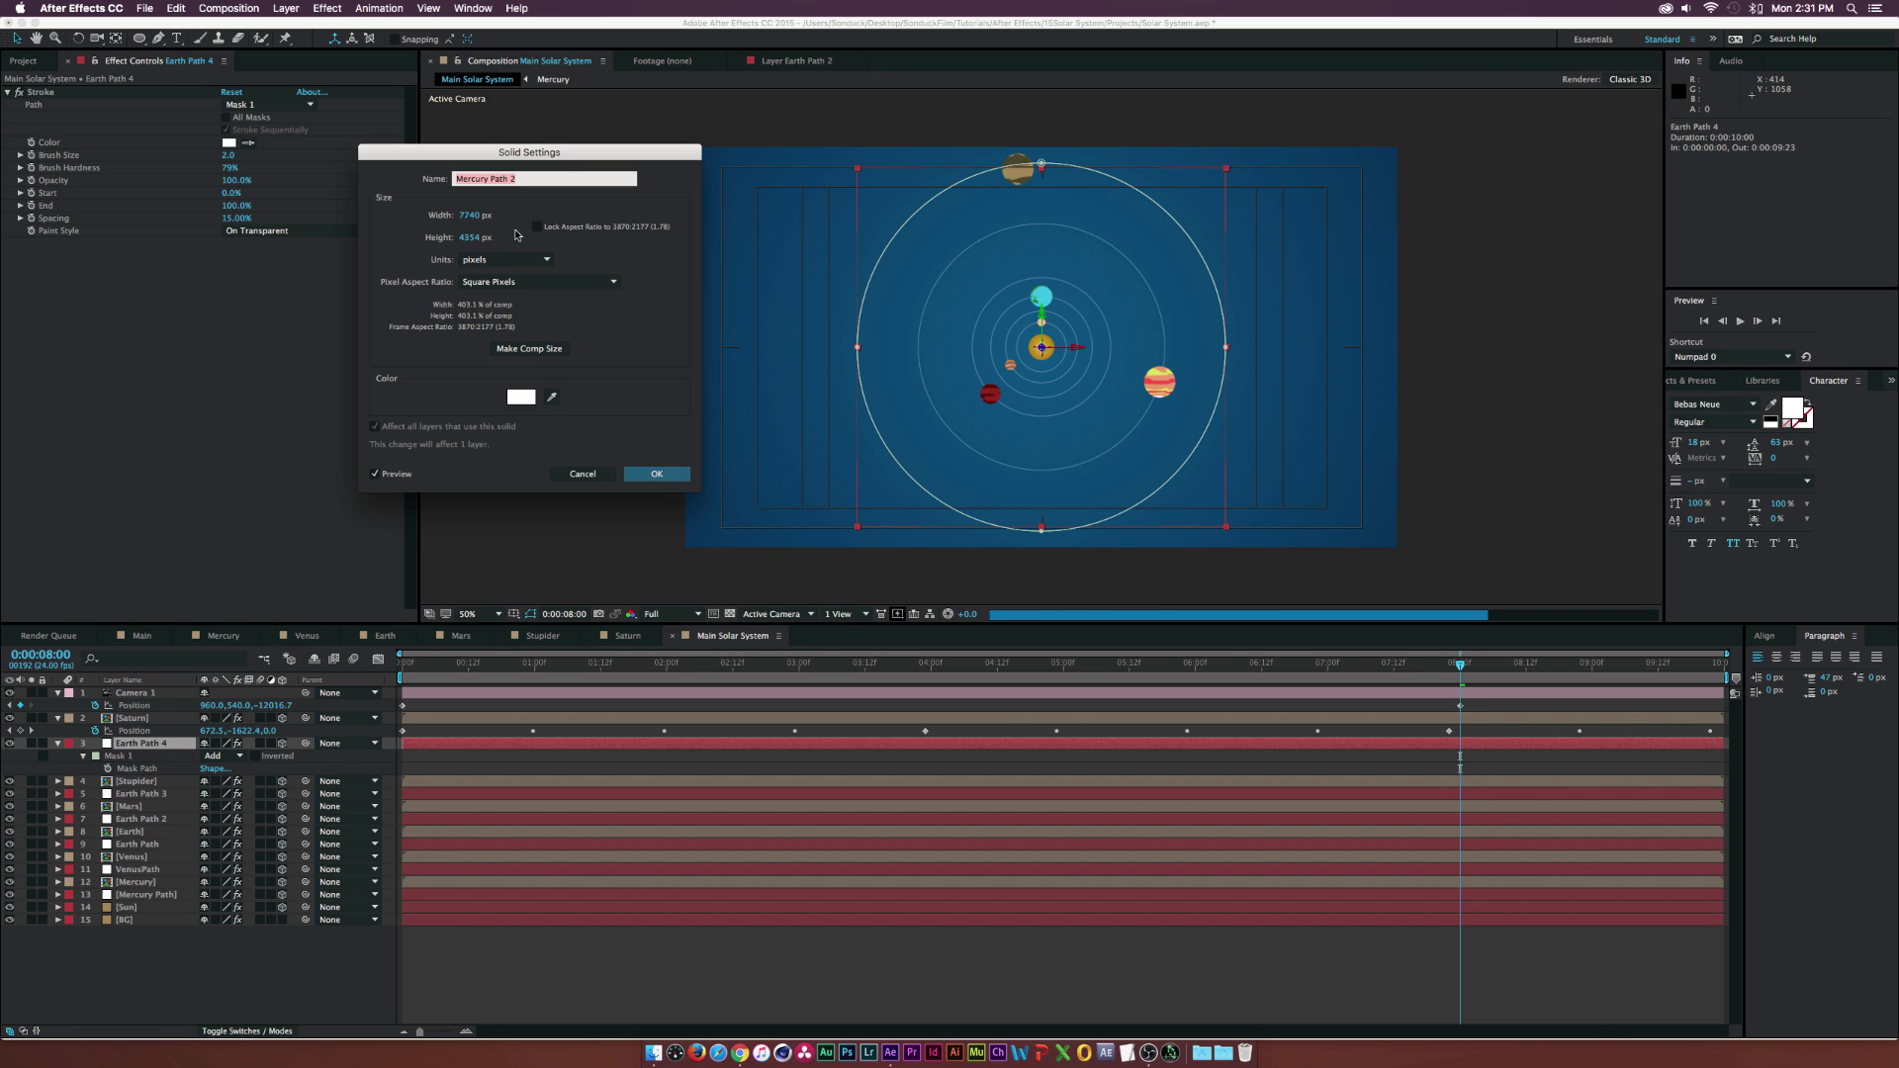
click(537, 227)
drag(471, 214, 611, 216)
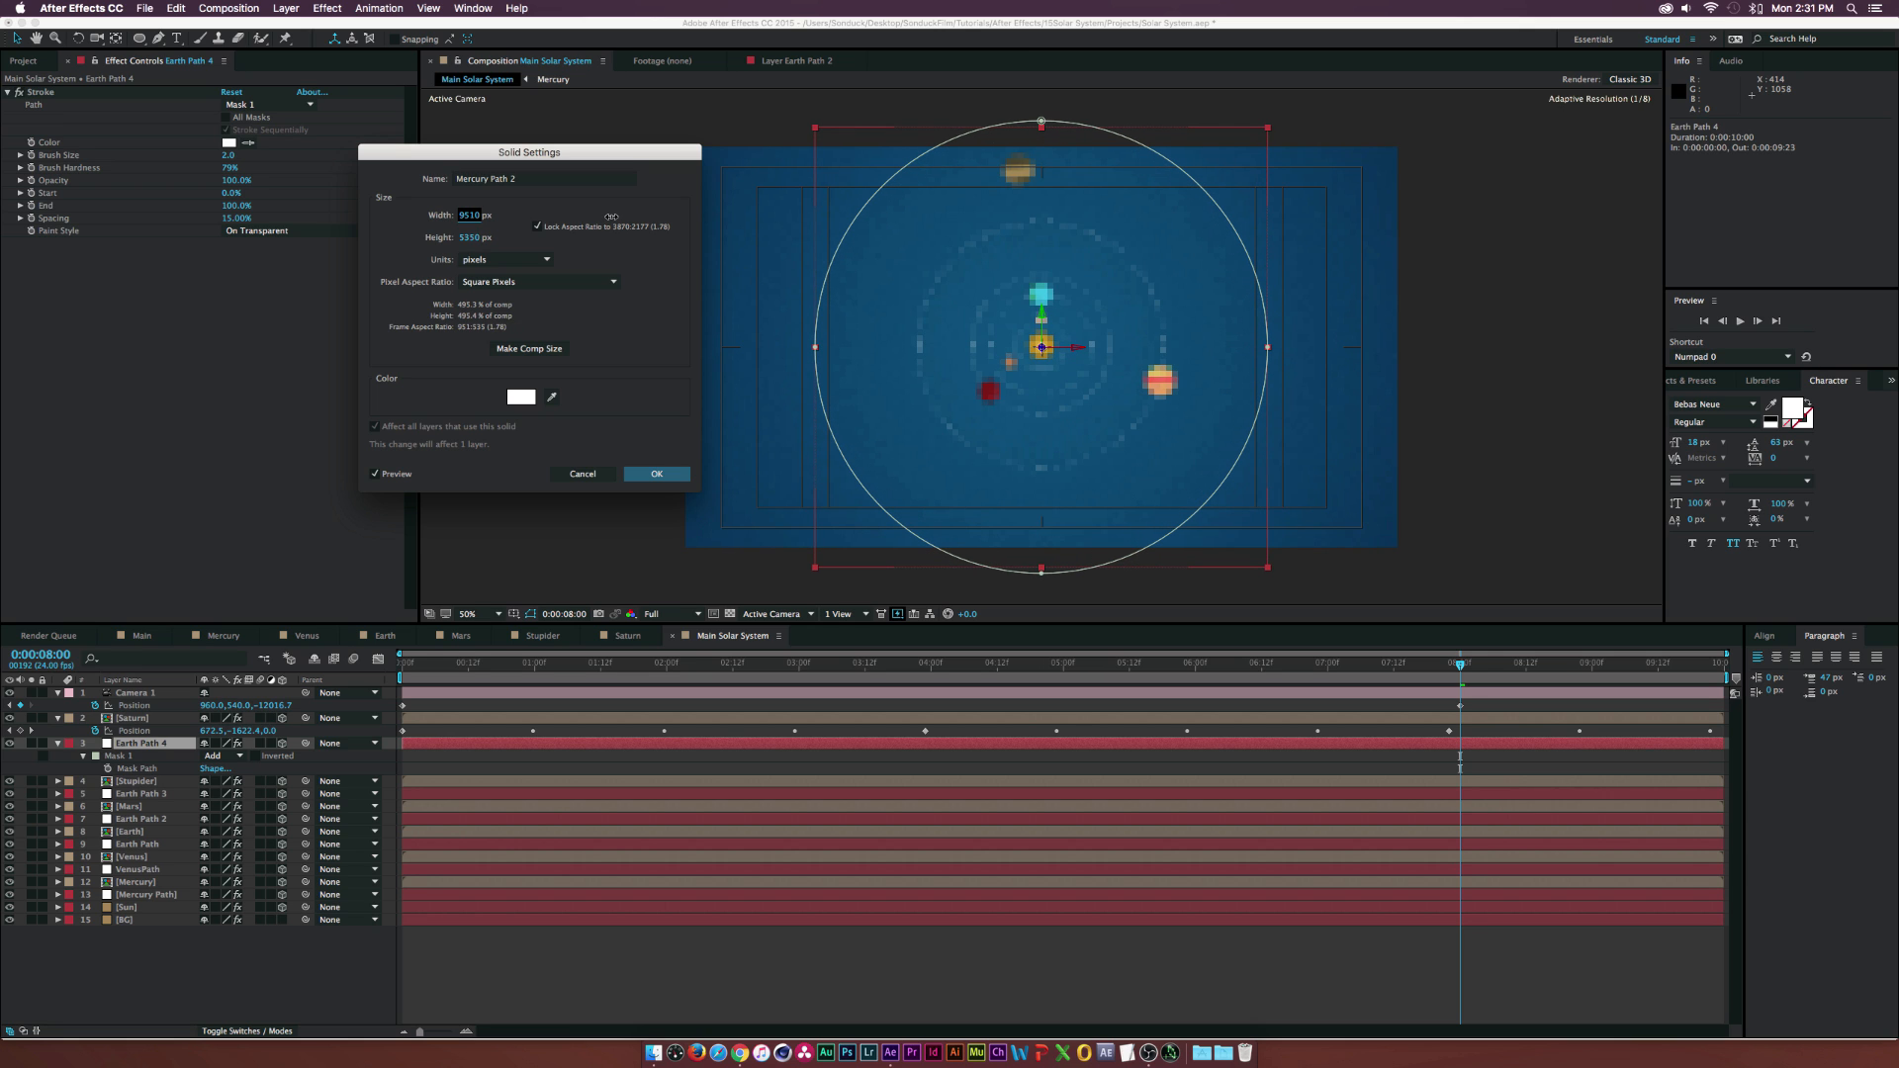
click(654, 471)
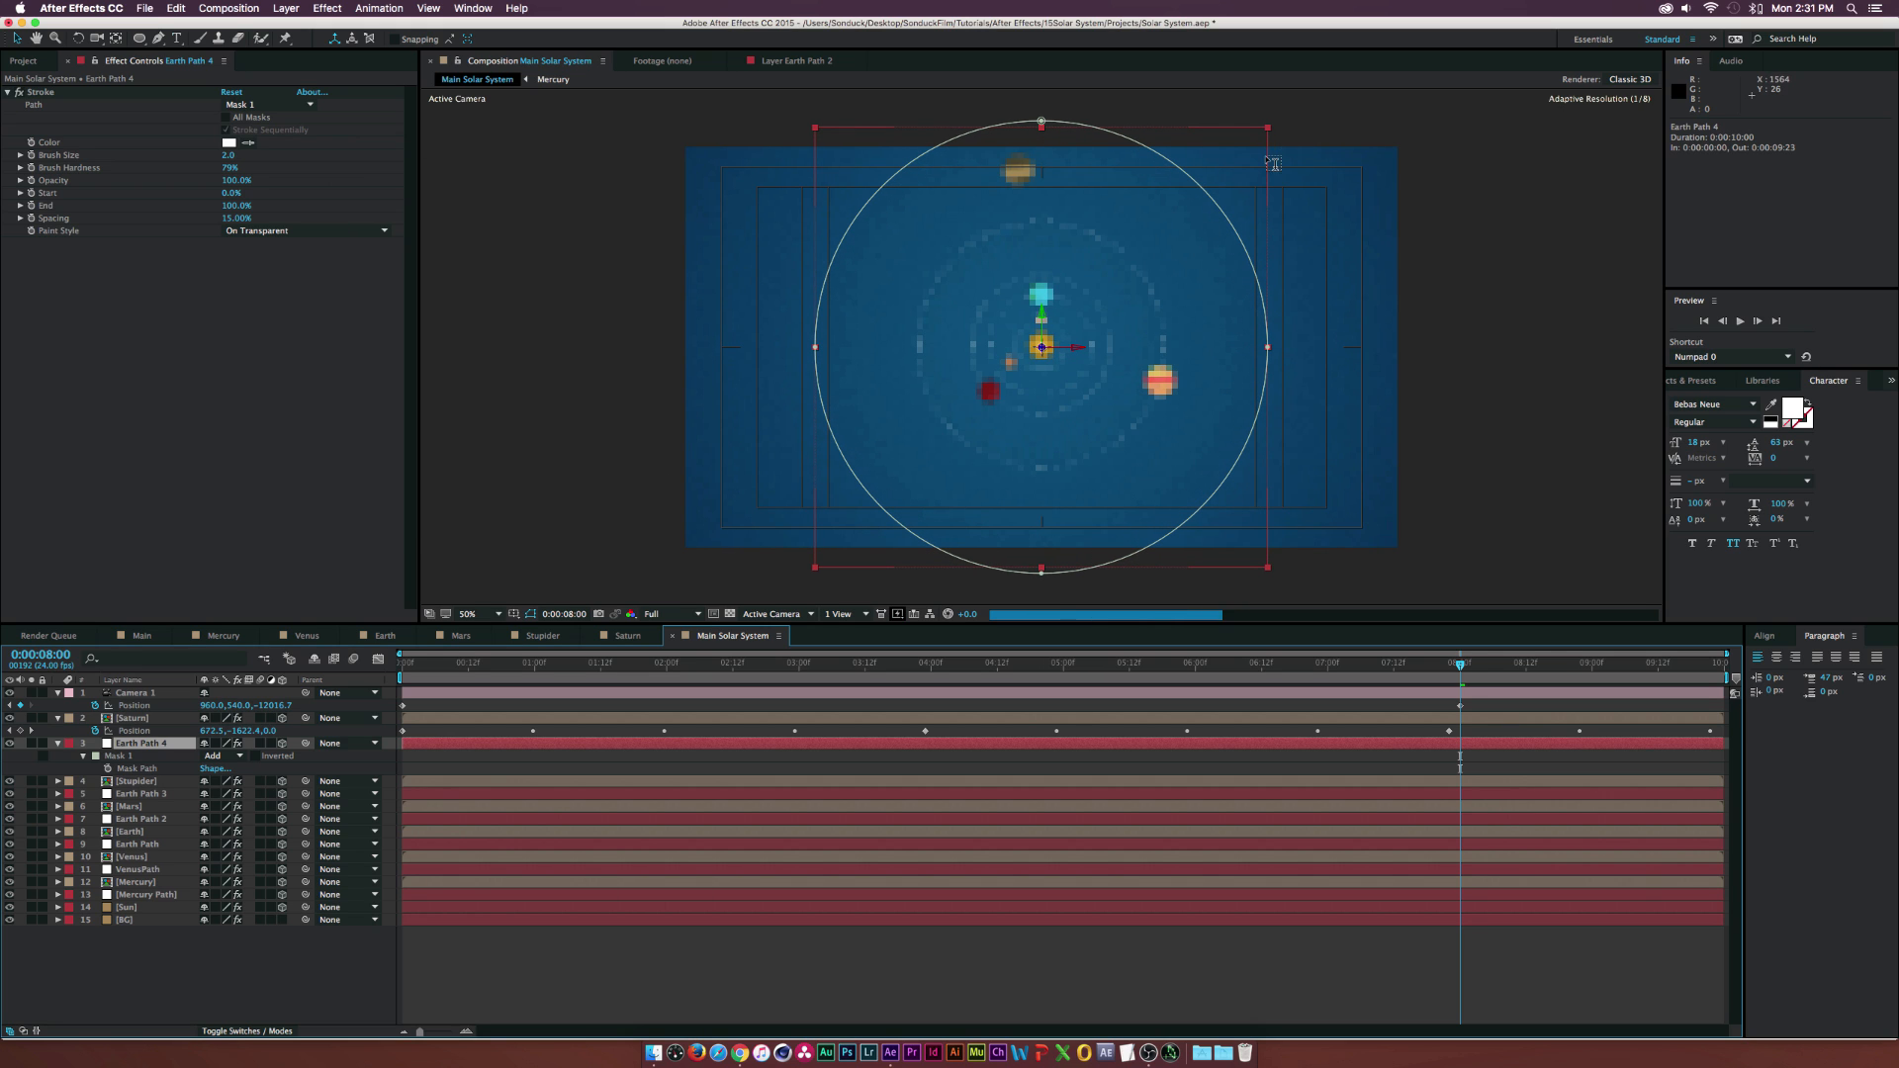
- Shrink the Earth Path 4 mask so its circle passes through Saturn, and scrub to 0:00:07:23 to check the alignment
key(super+t)
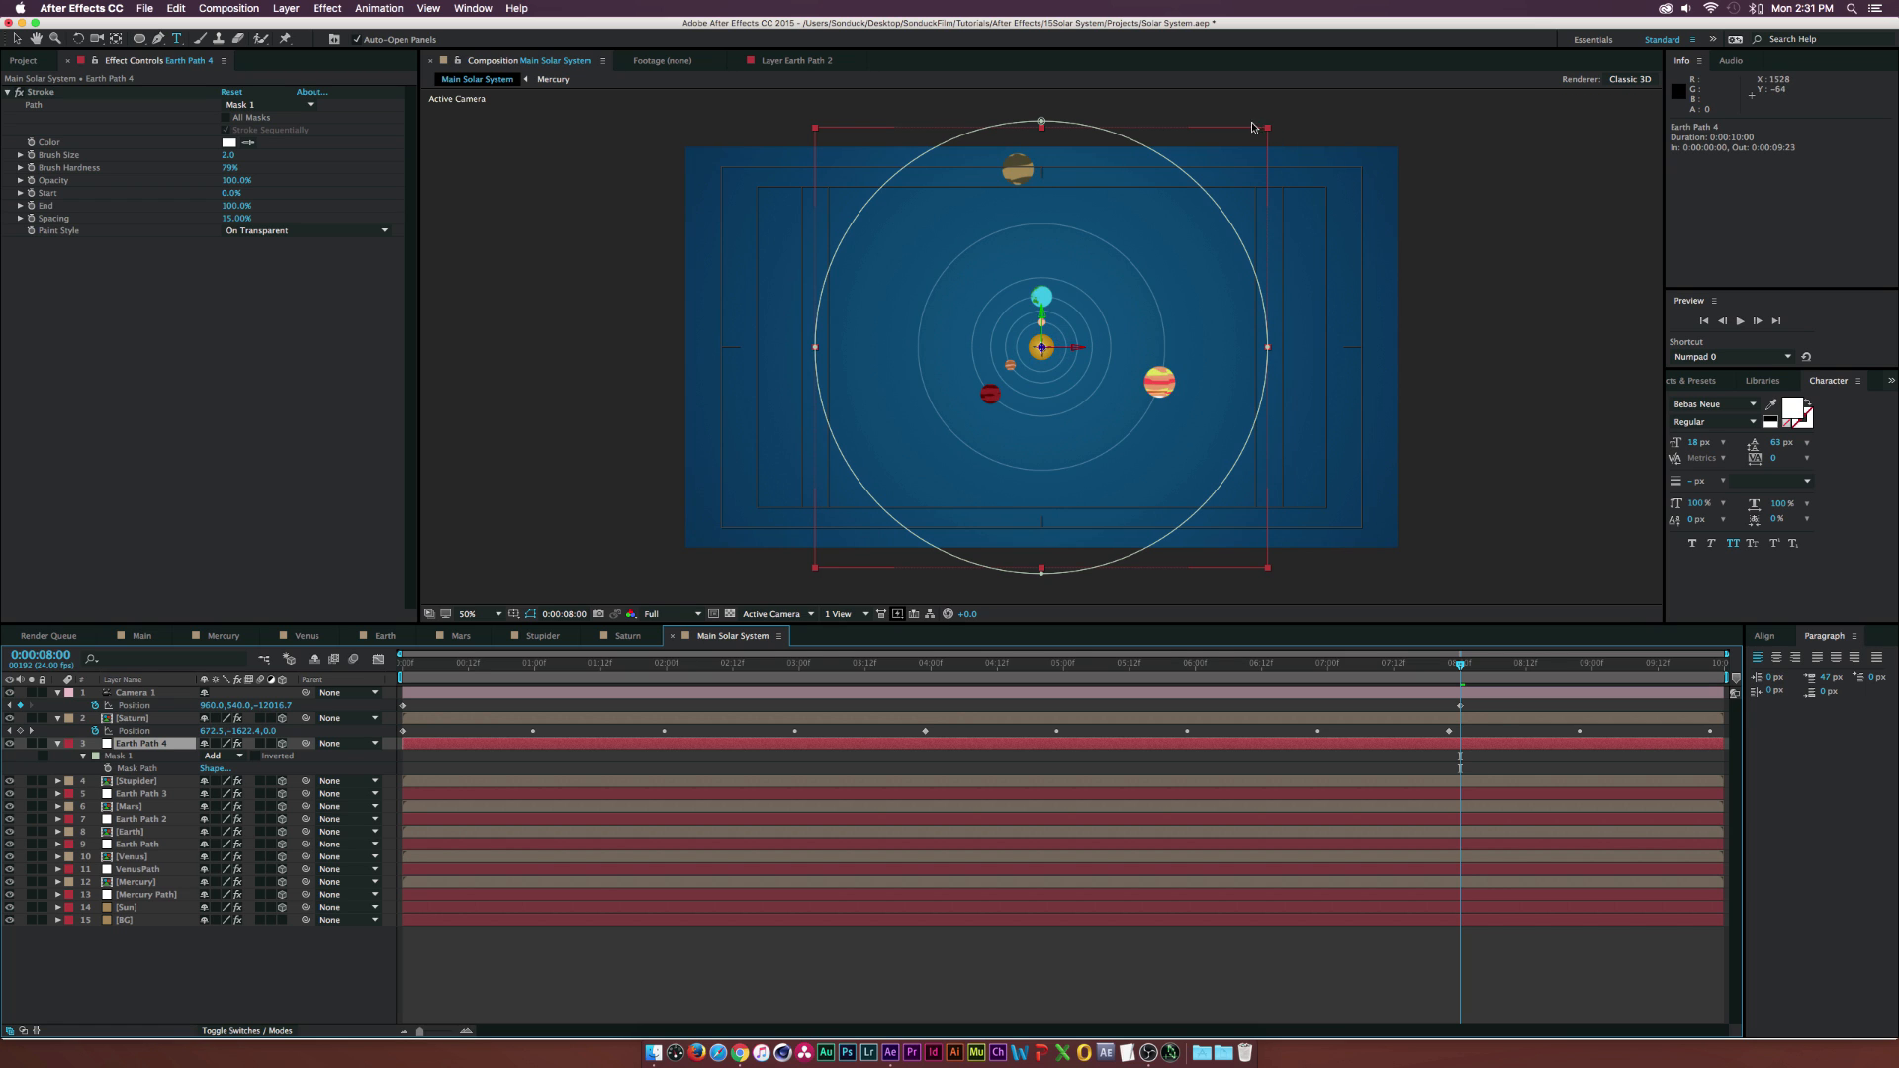
key(super+t)
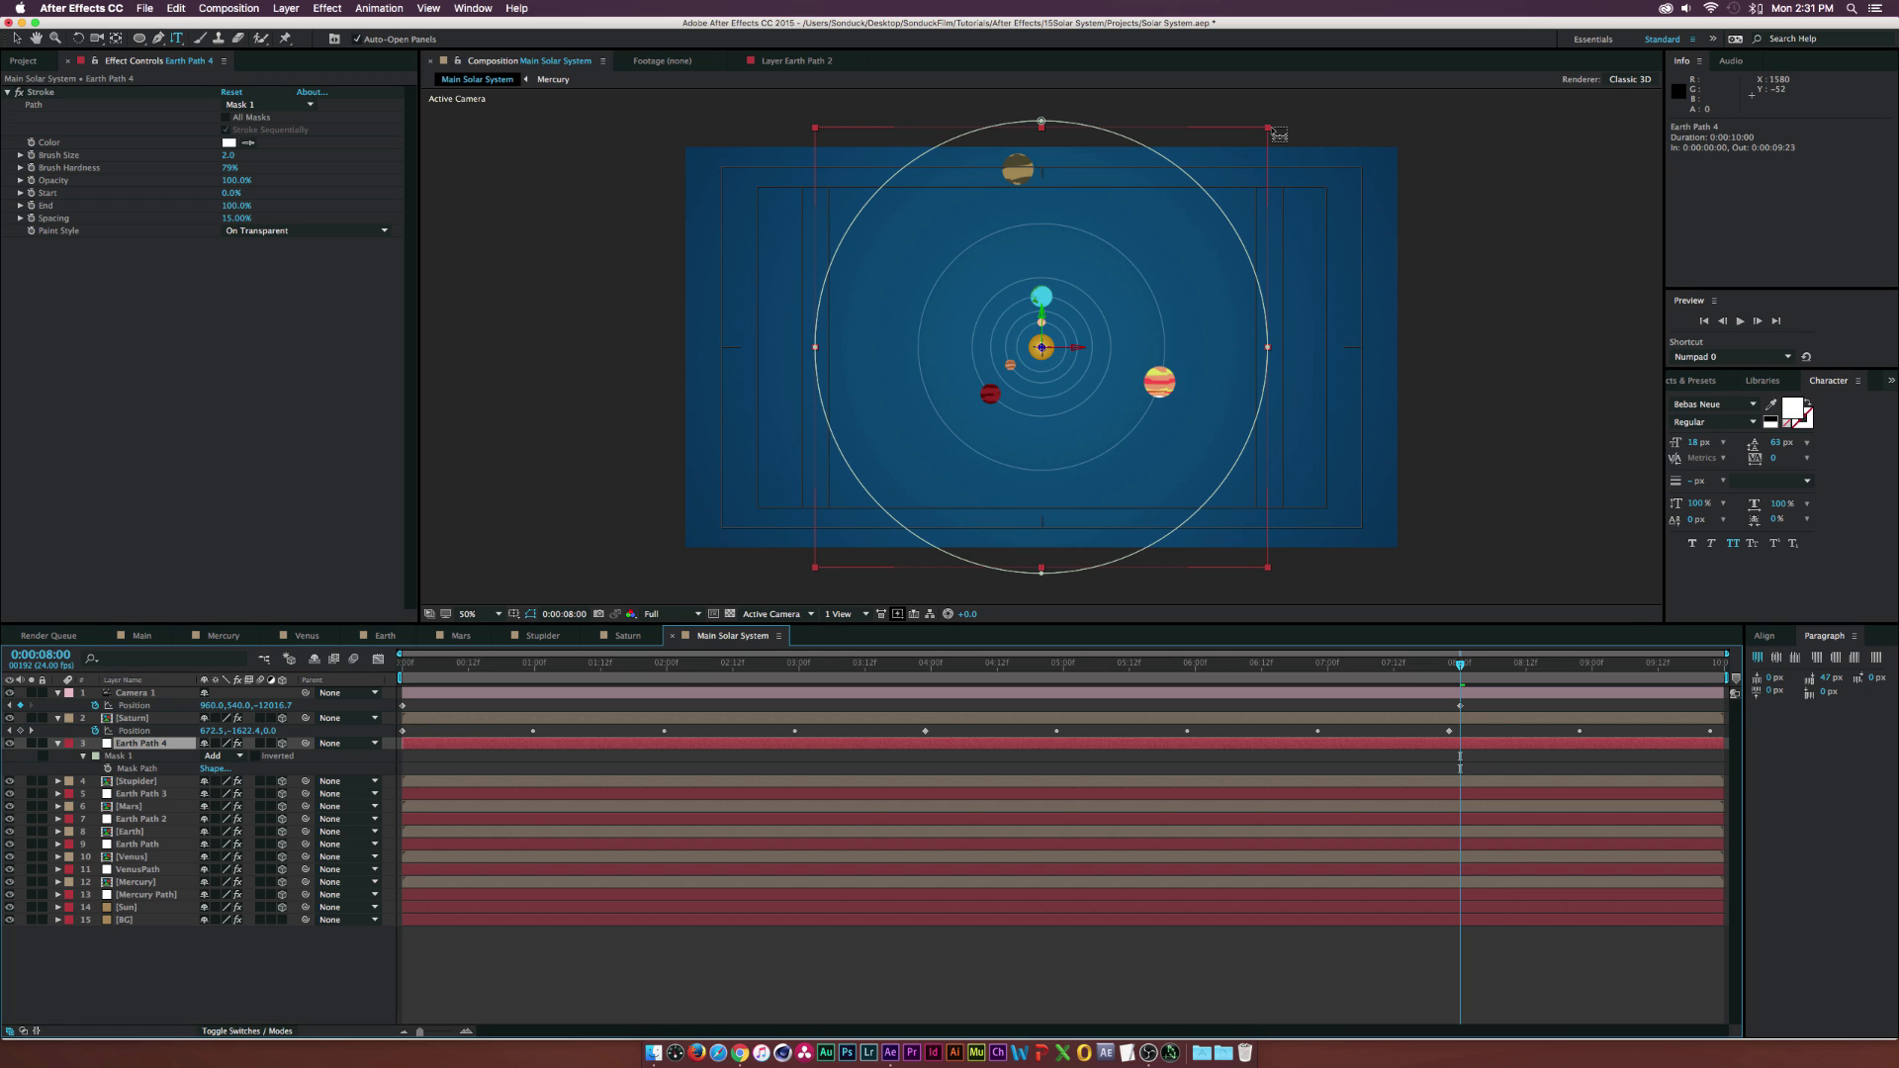
click(110, 753)
key(v)
drag(1264, 124, 1220, 170)
click(317, 943)
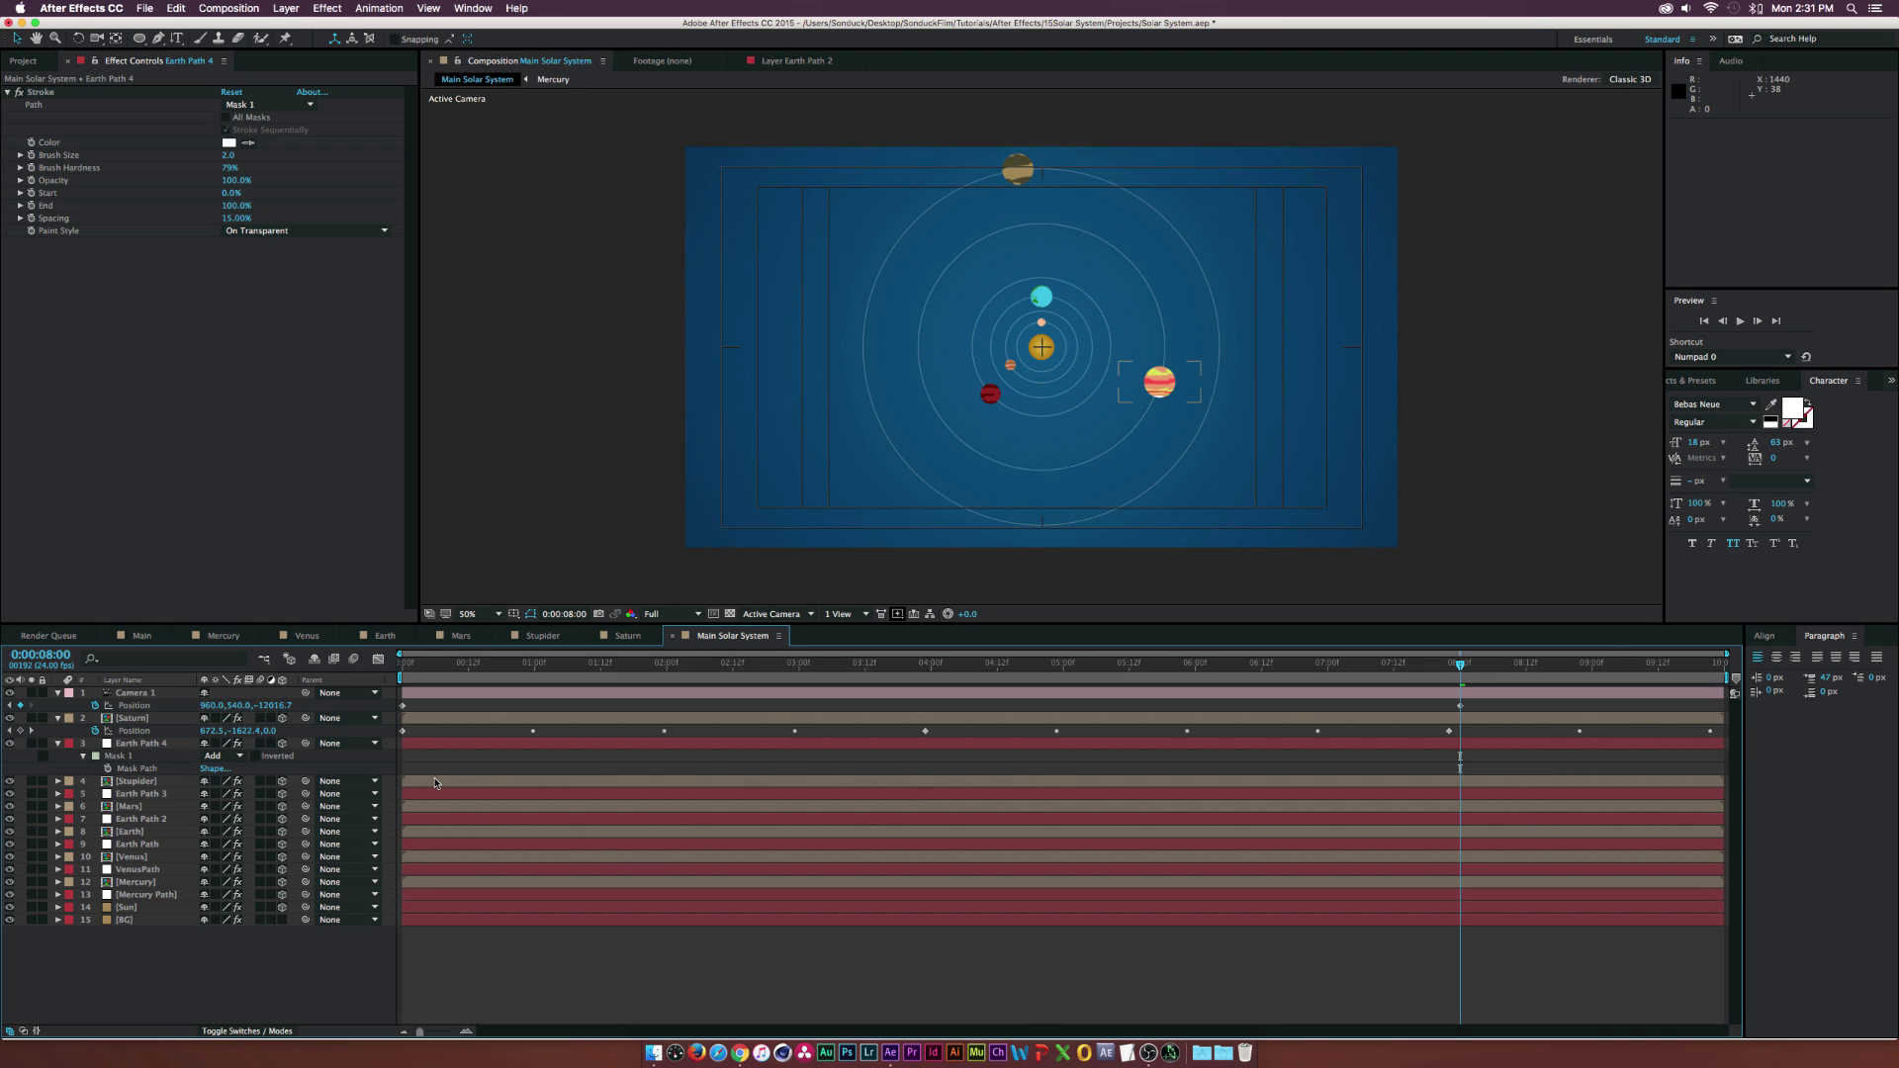
click(969, 749)
drag(1424, 665, 1454, 665)
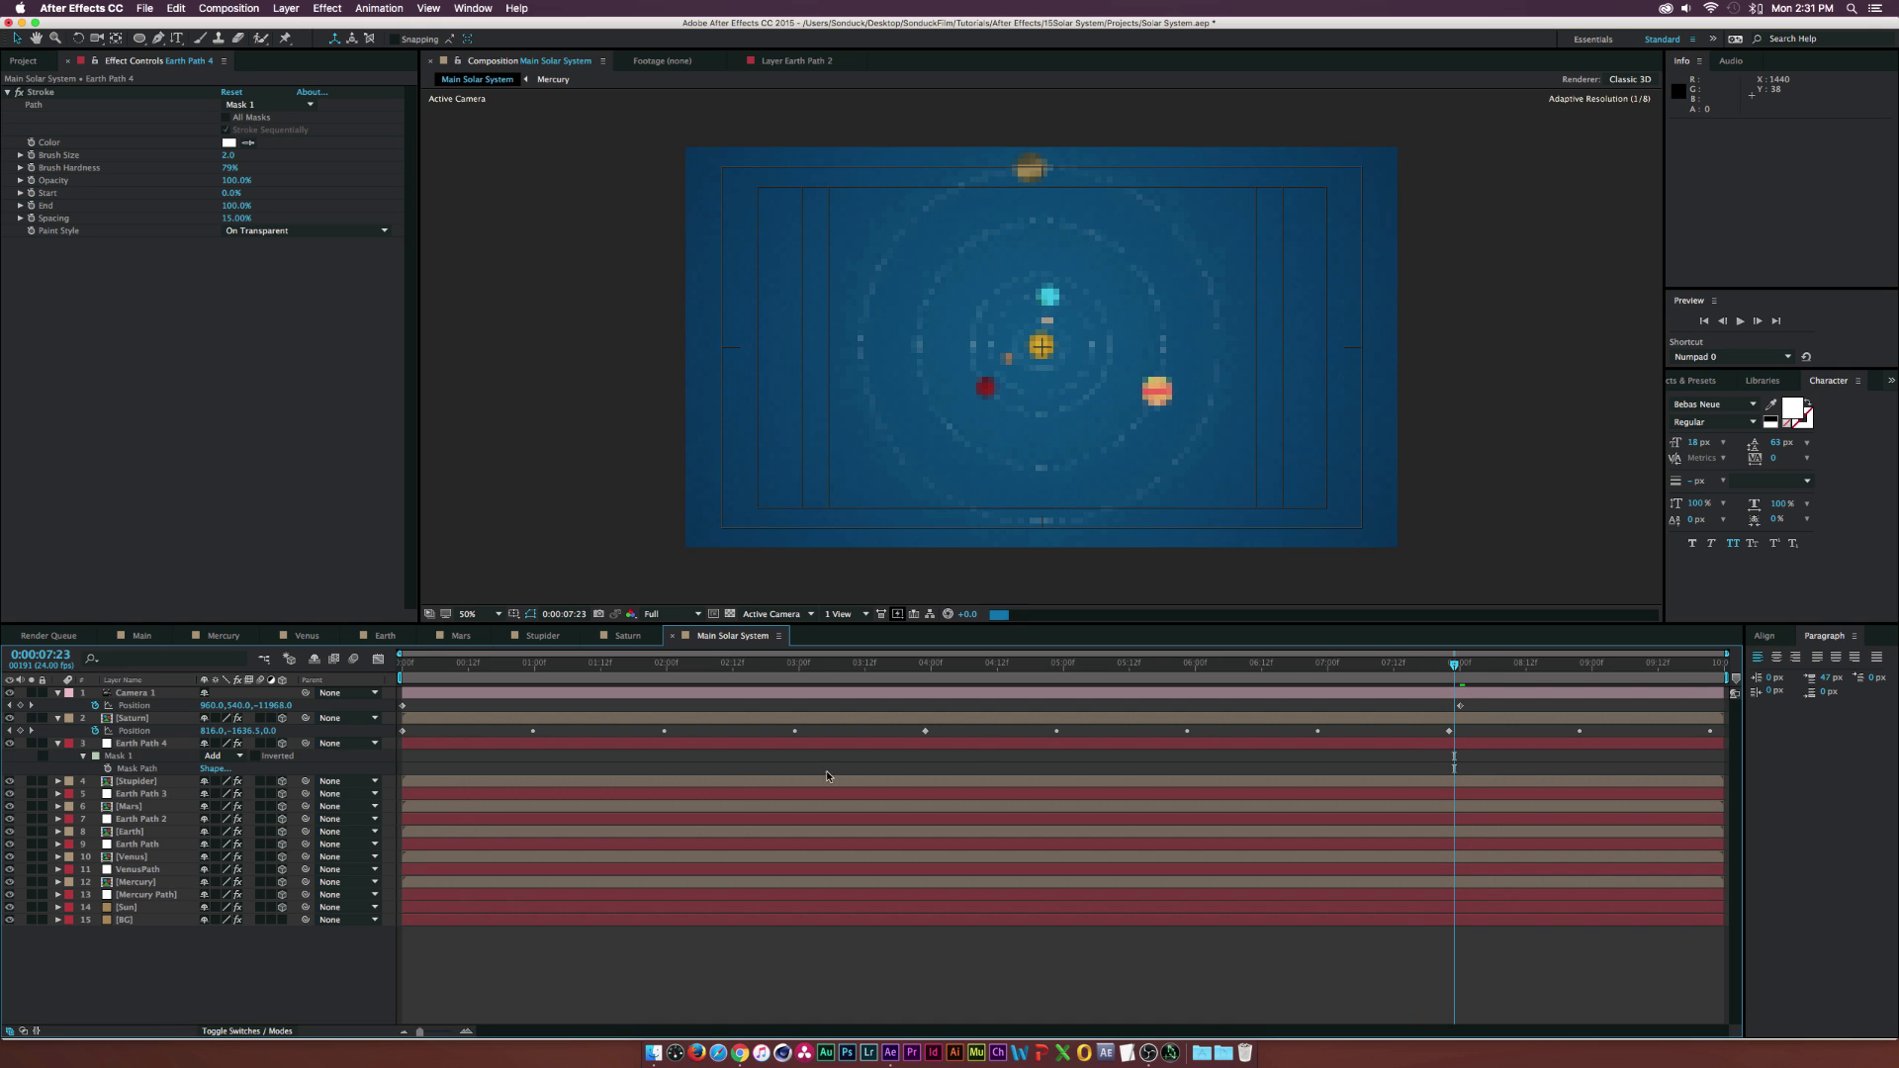
- Create a white solid named Ring, sized 1080 × 1080 px
key(super+y)
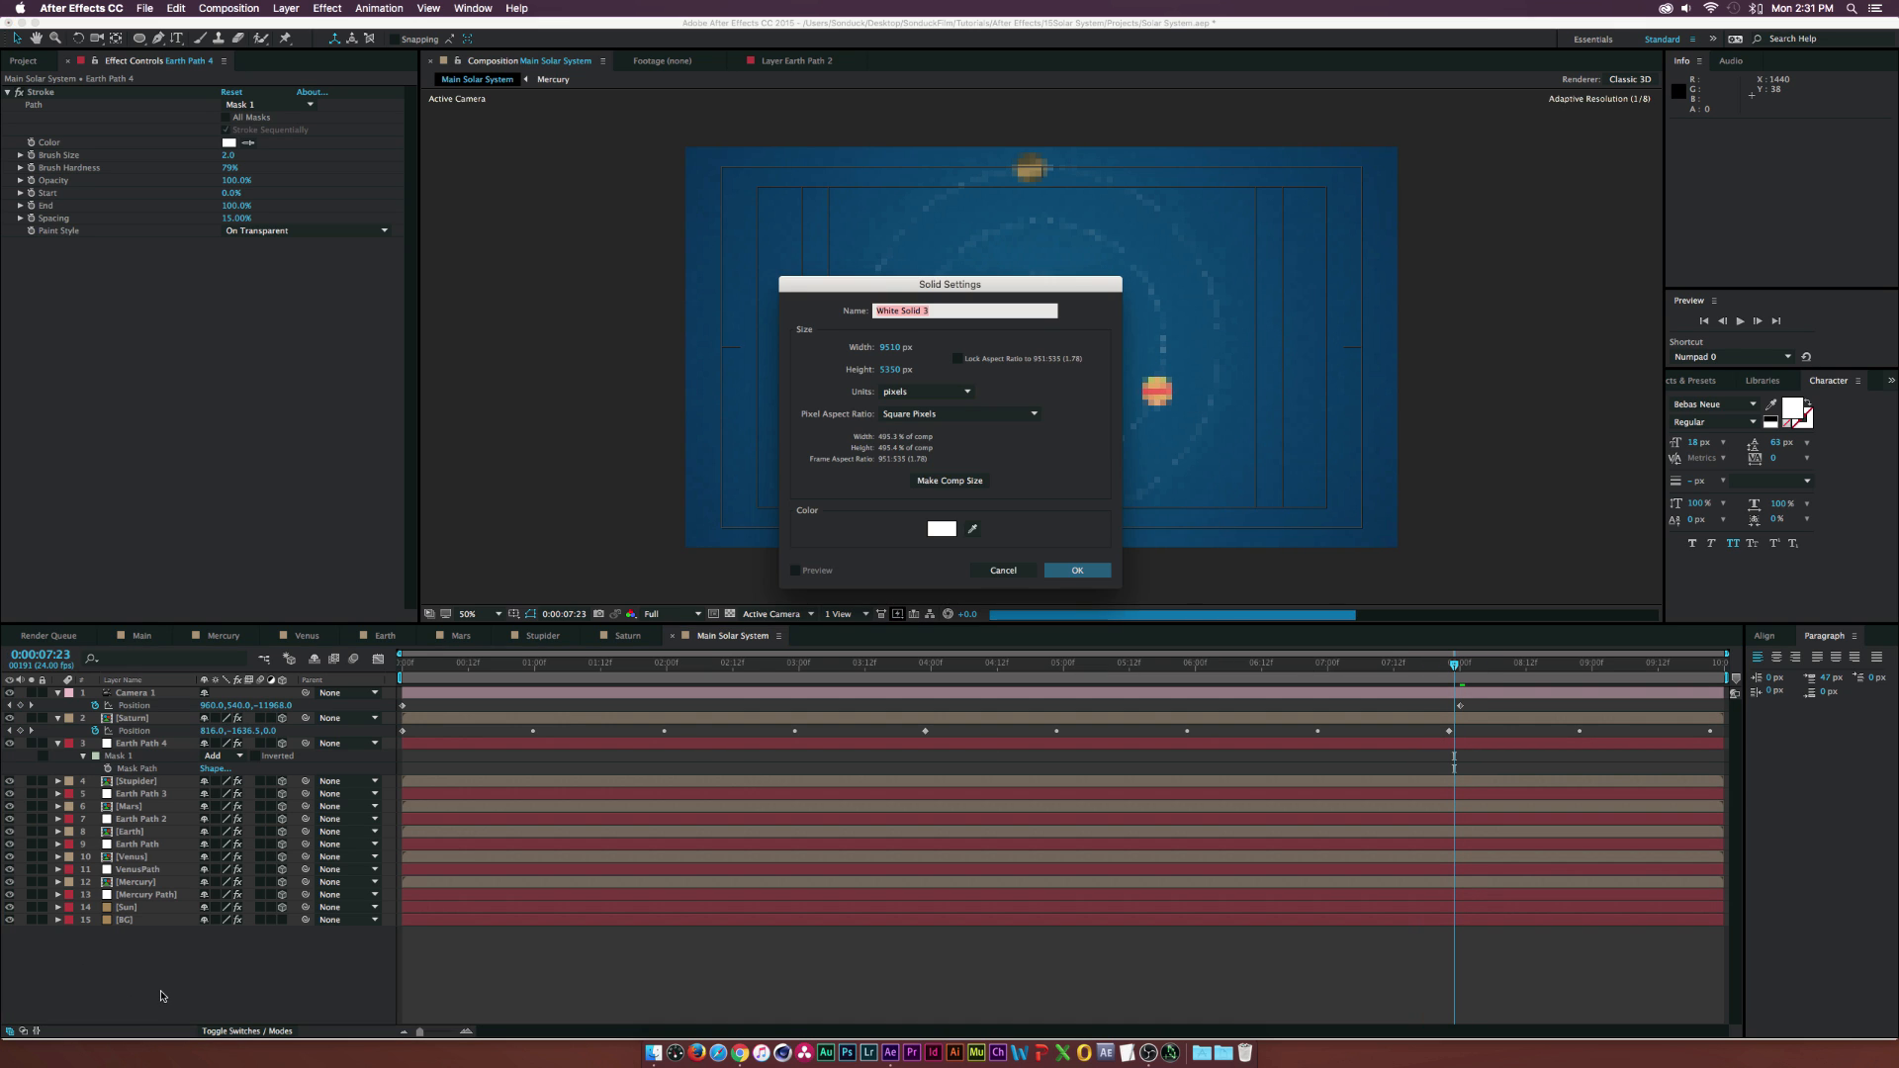
text(Ring)
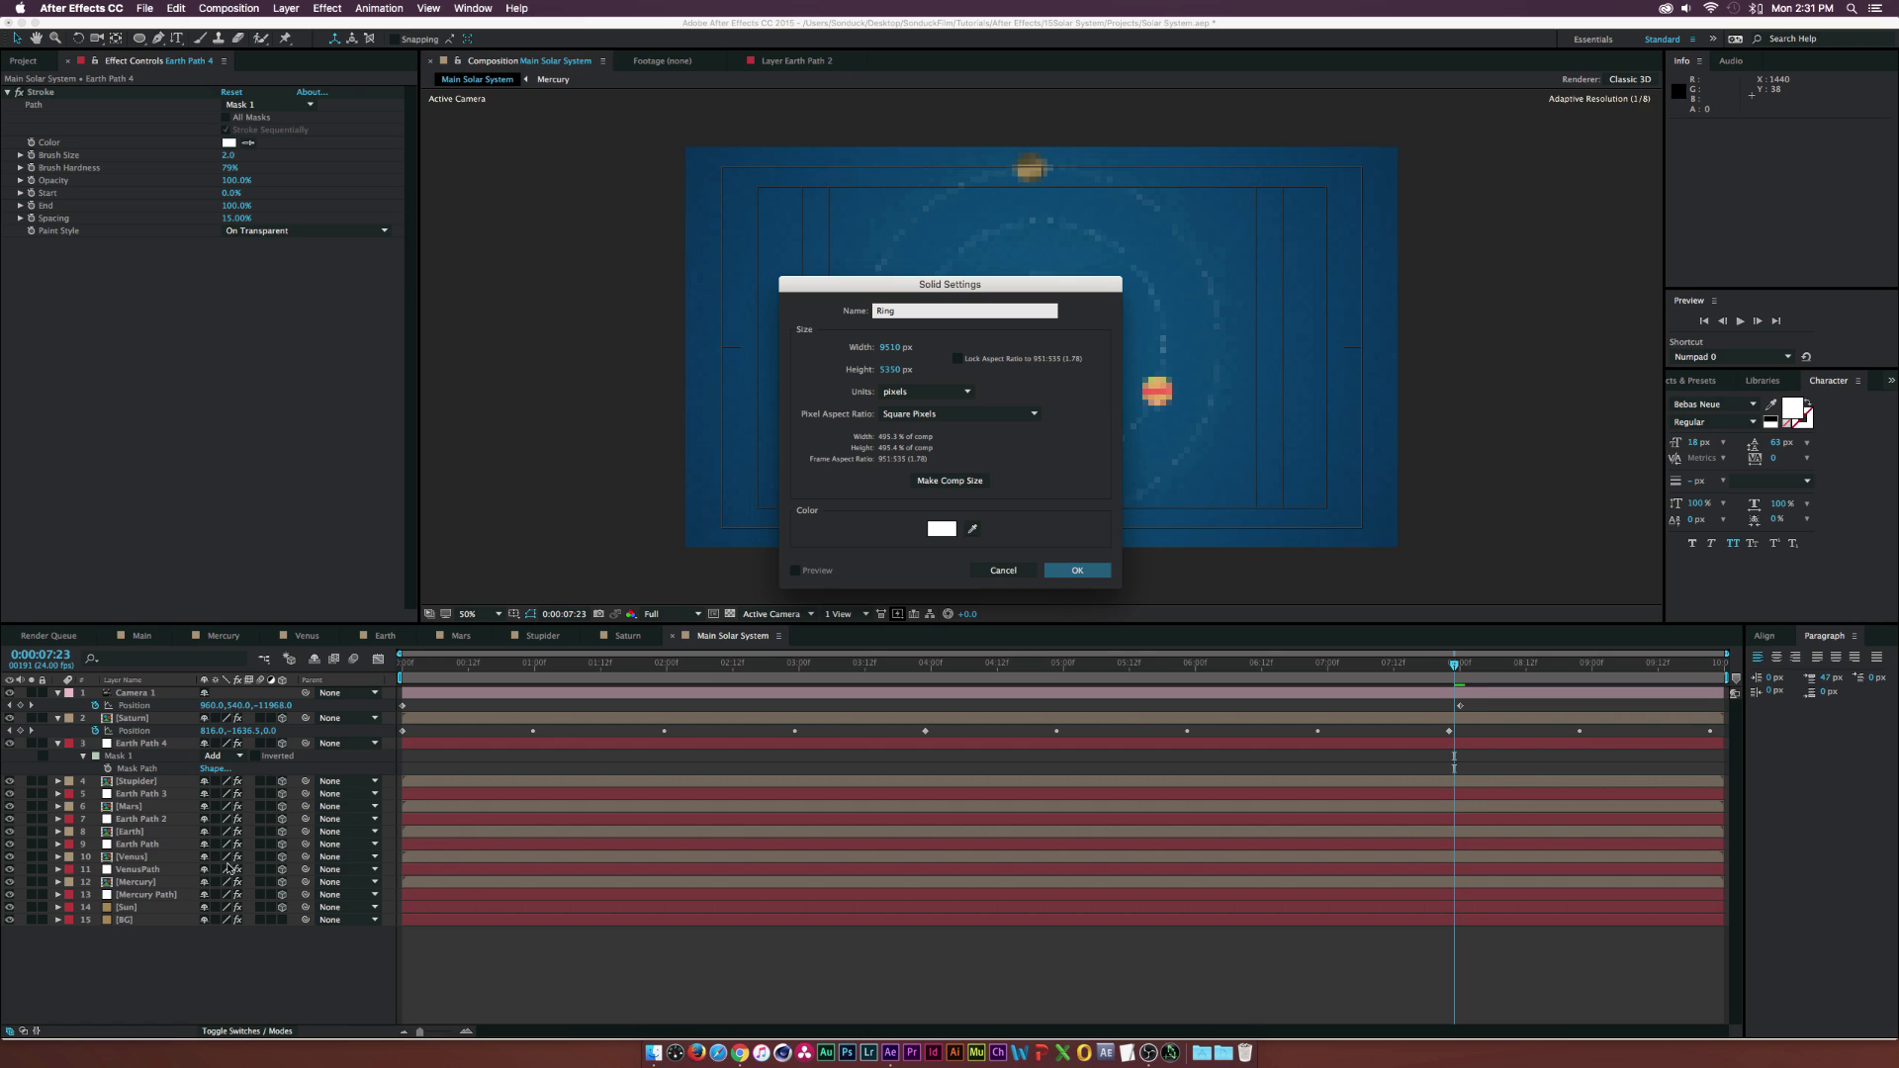
click(940, 482)
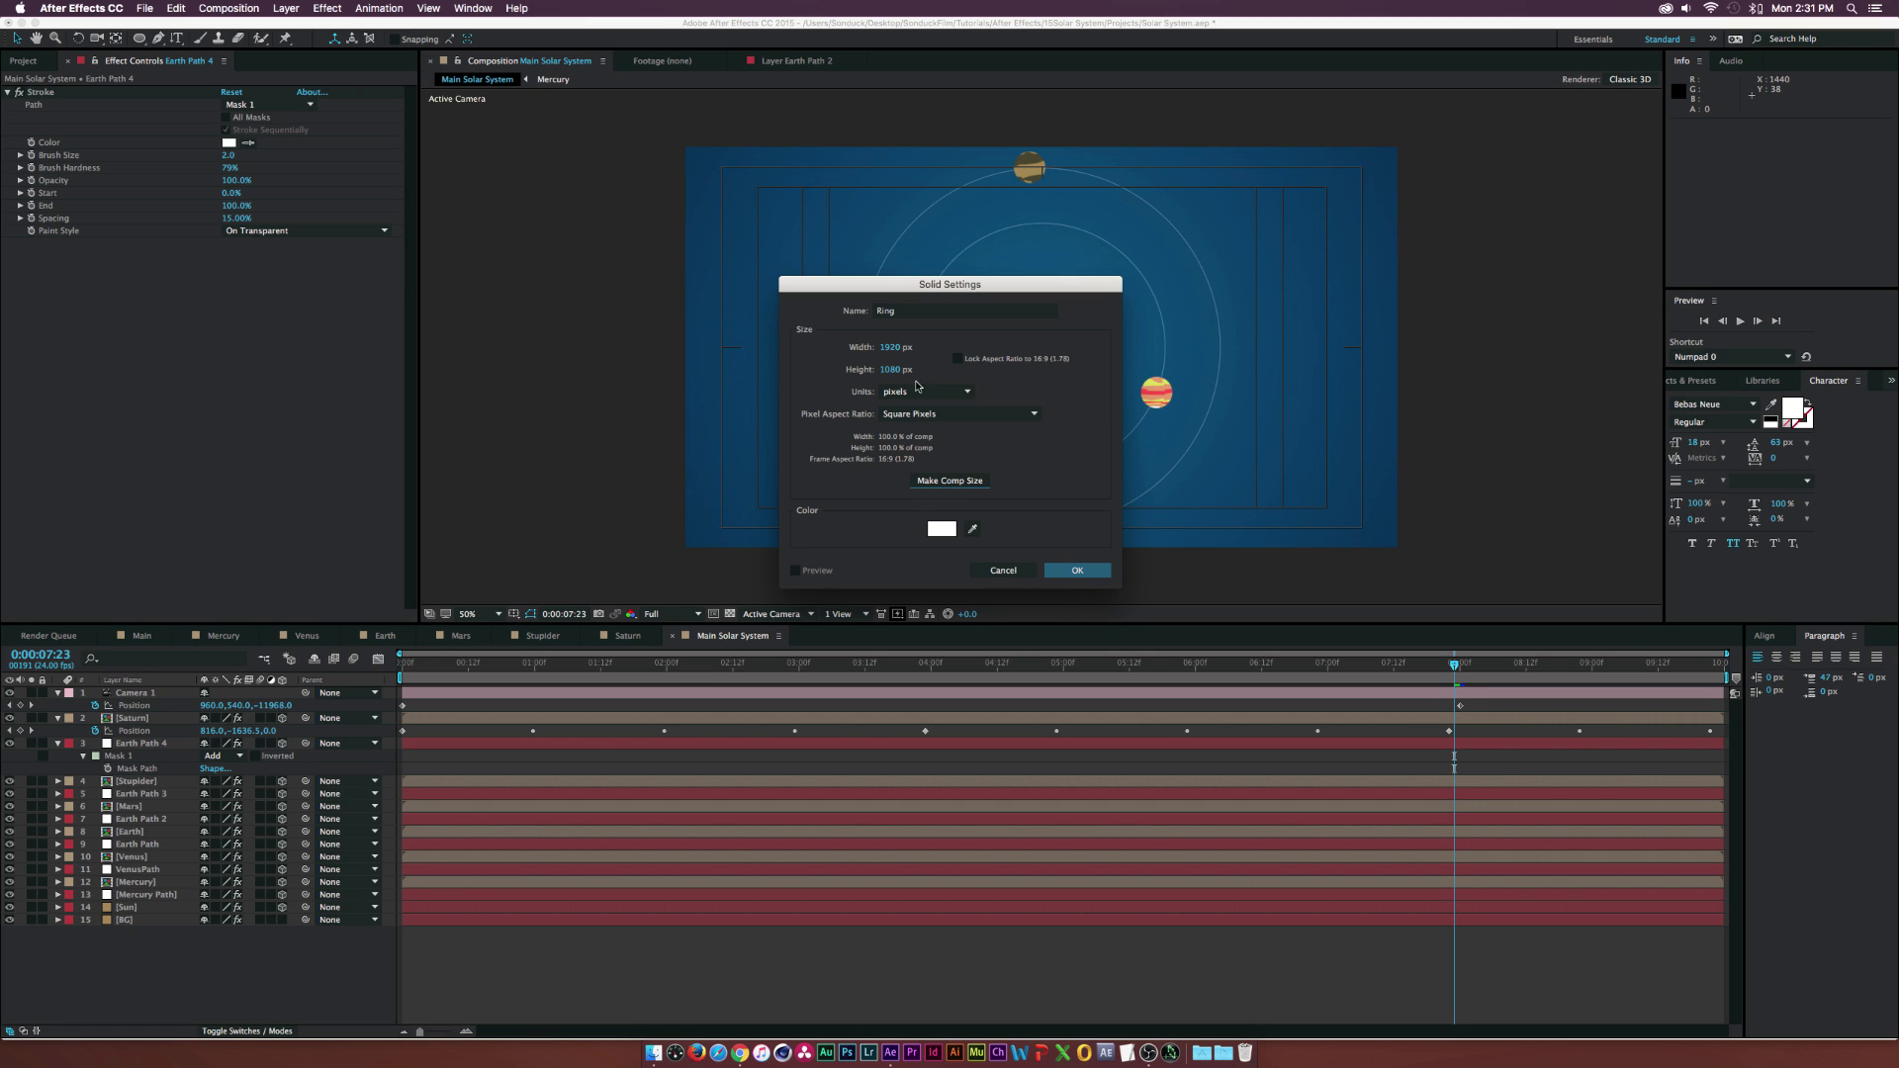
click(893, 350)
text(1080)
click(784, 452)
click(1078, 572)
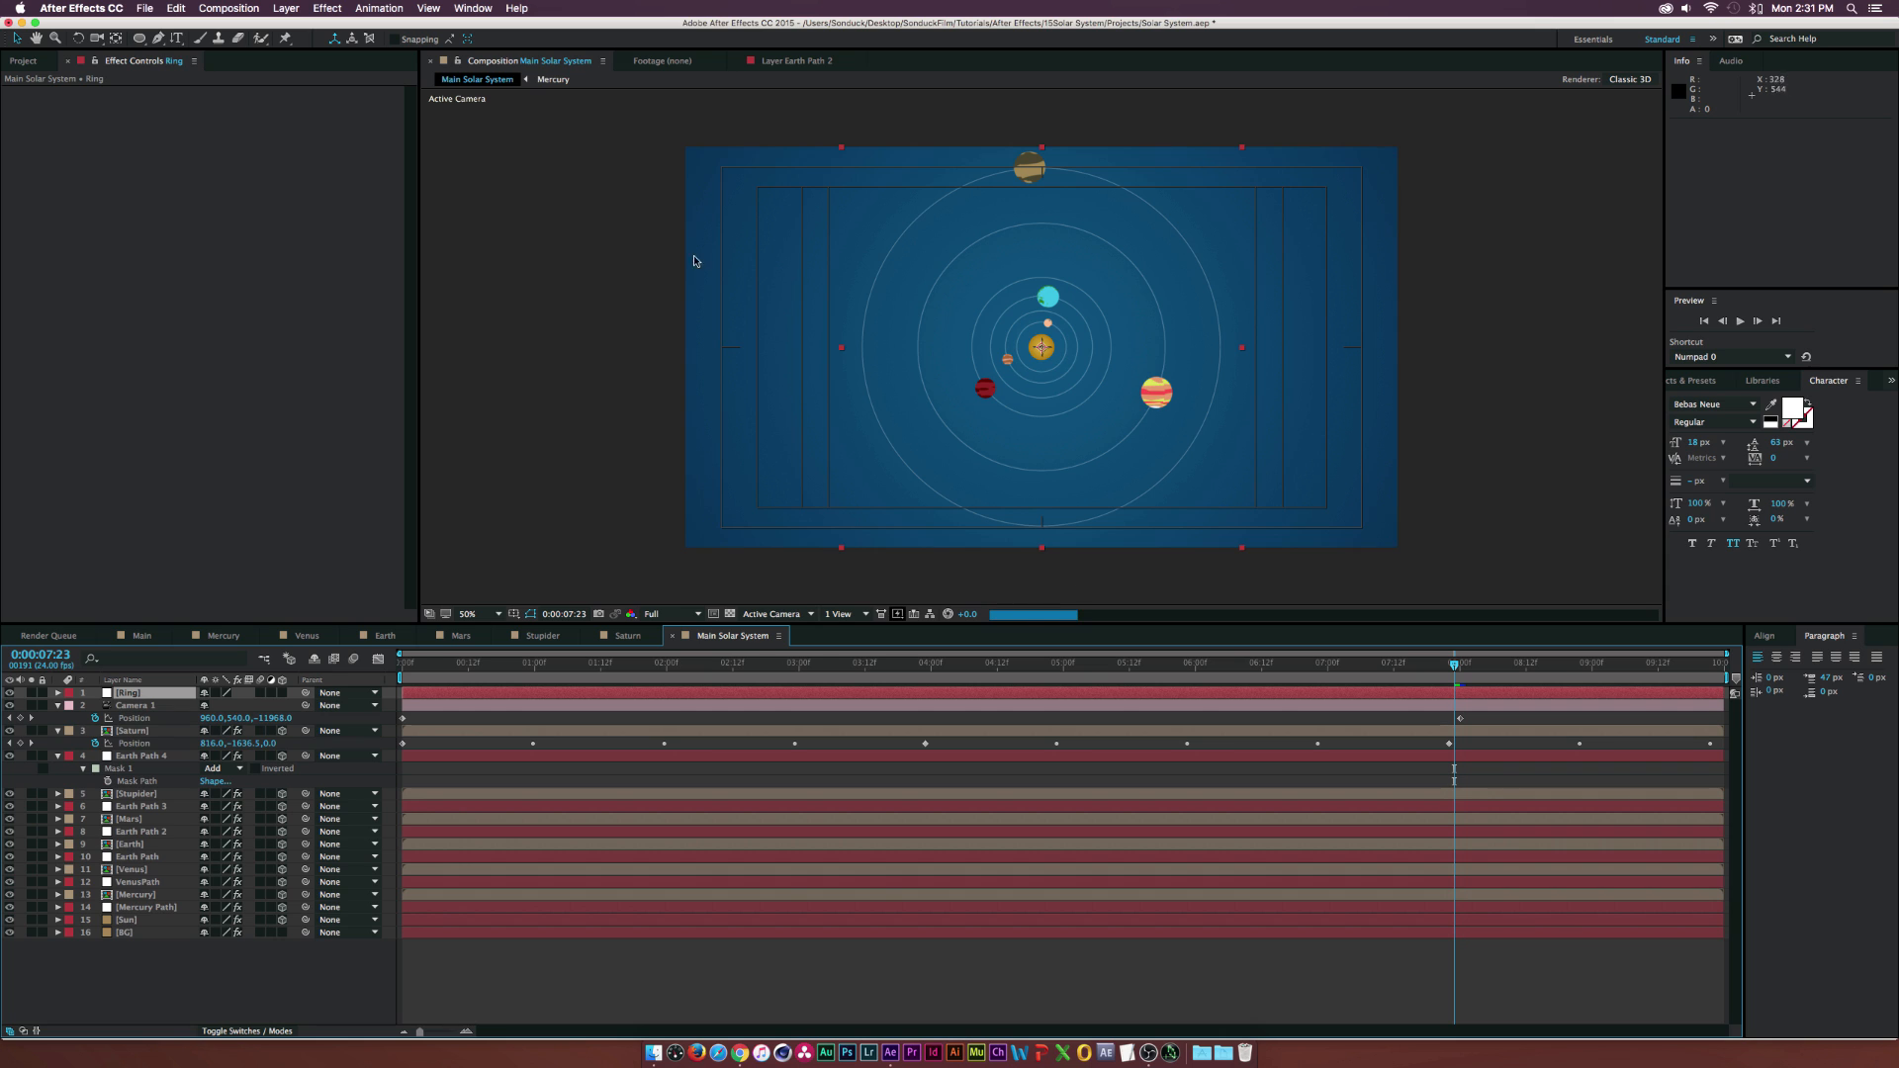
- Add a circular Ellipse mask that fills the whole Ring solid
drag(144, 42, 206, 71)
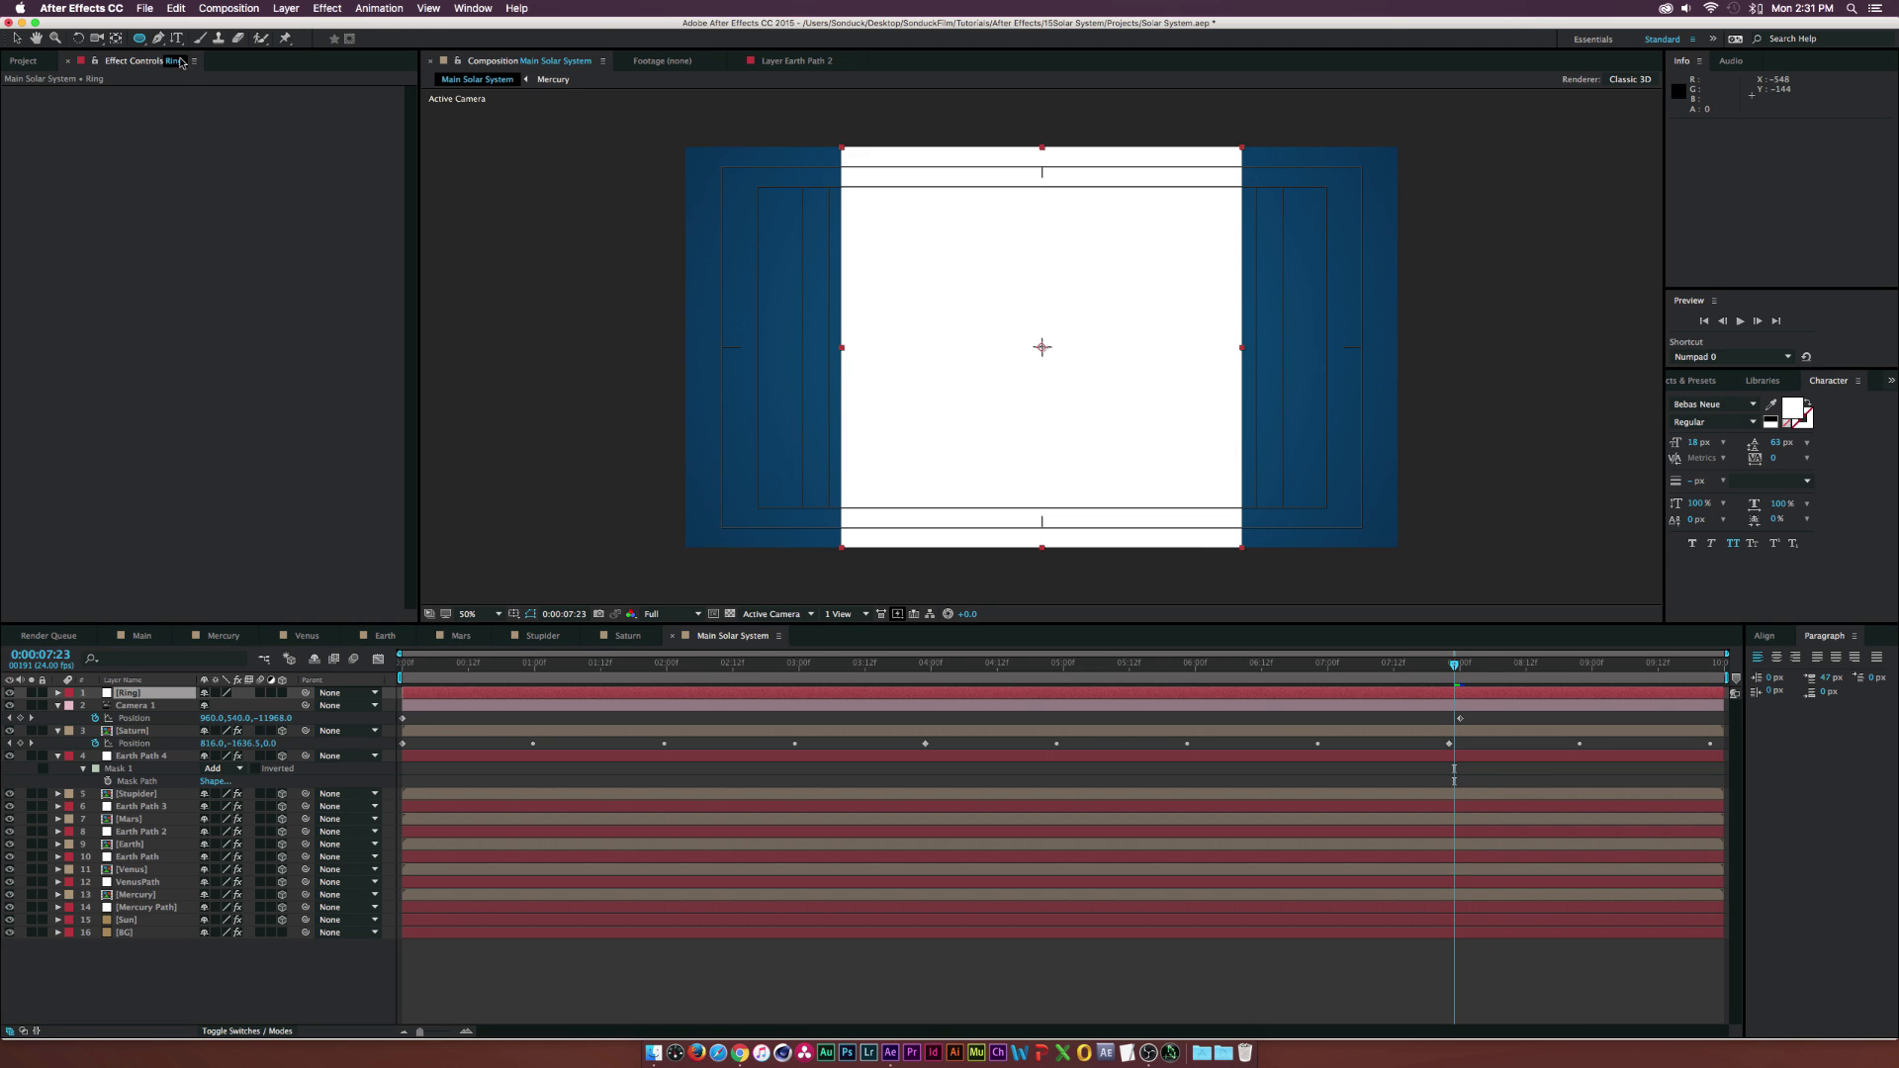
double_click(140, 38)
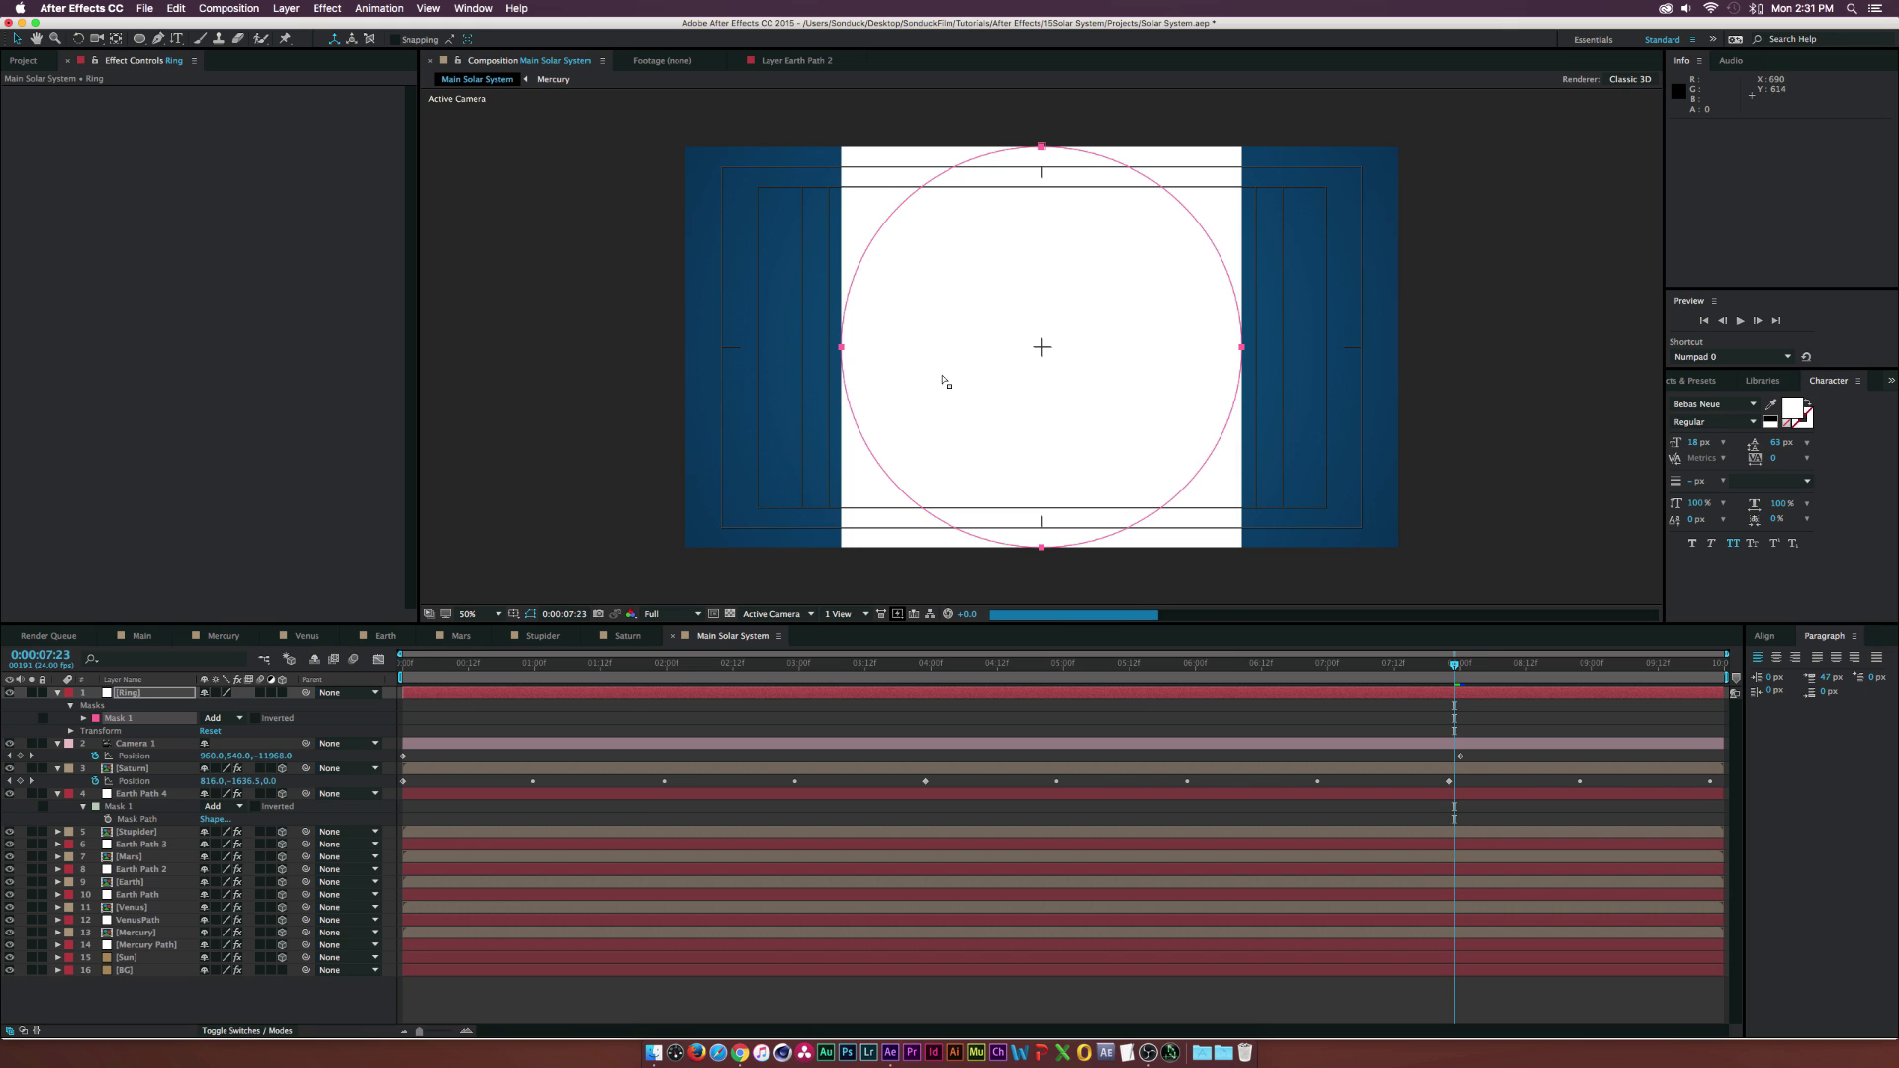
key(v)
- Apply the Stroke effect from the Generate category to the Ring layer
click(169, 696)
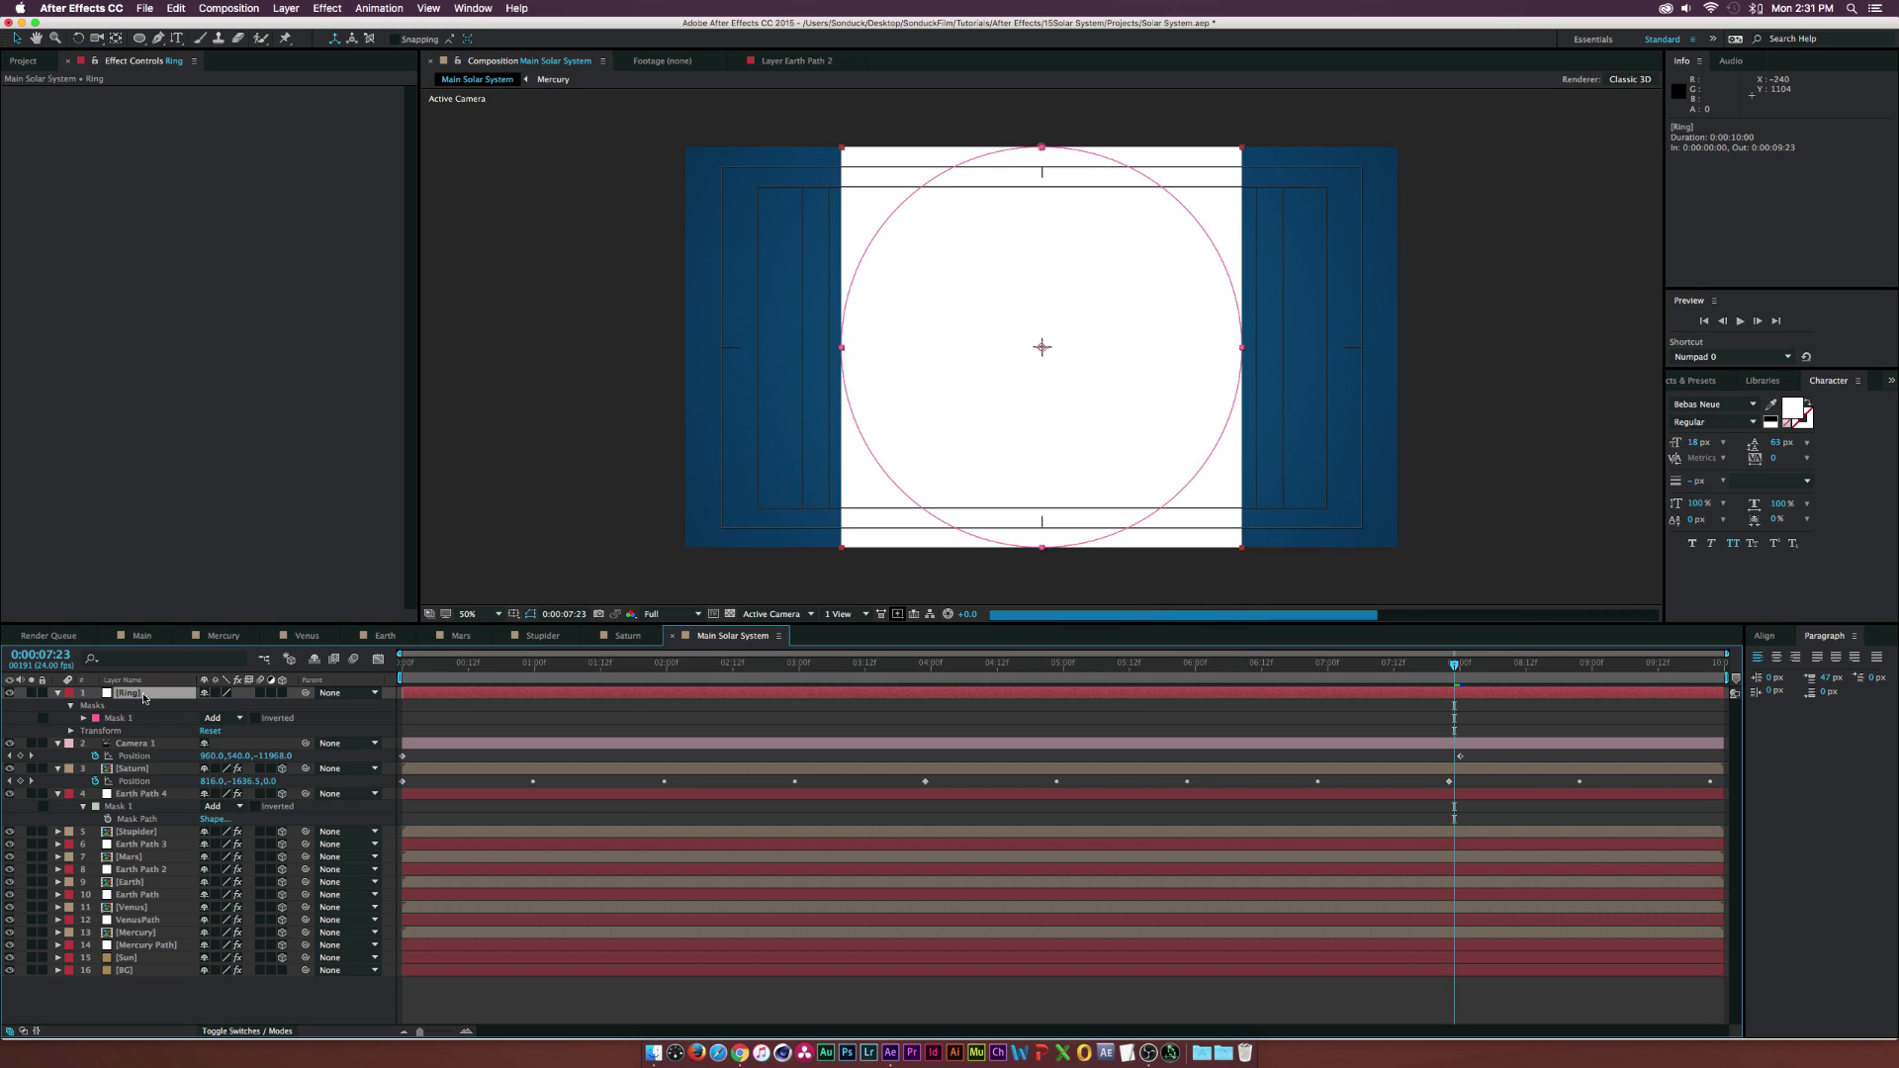
click(327, 8)
mouse_move(360, 192)
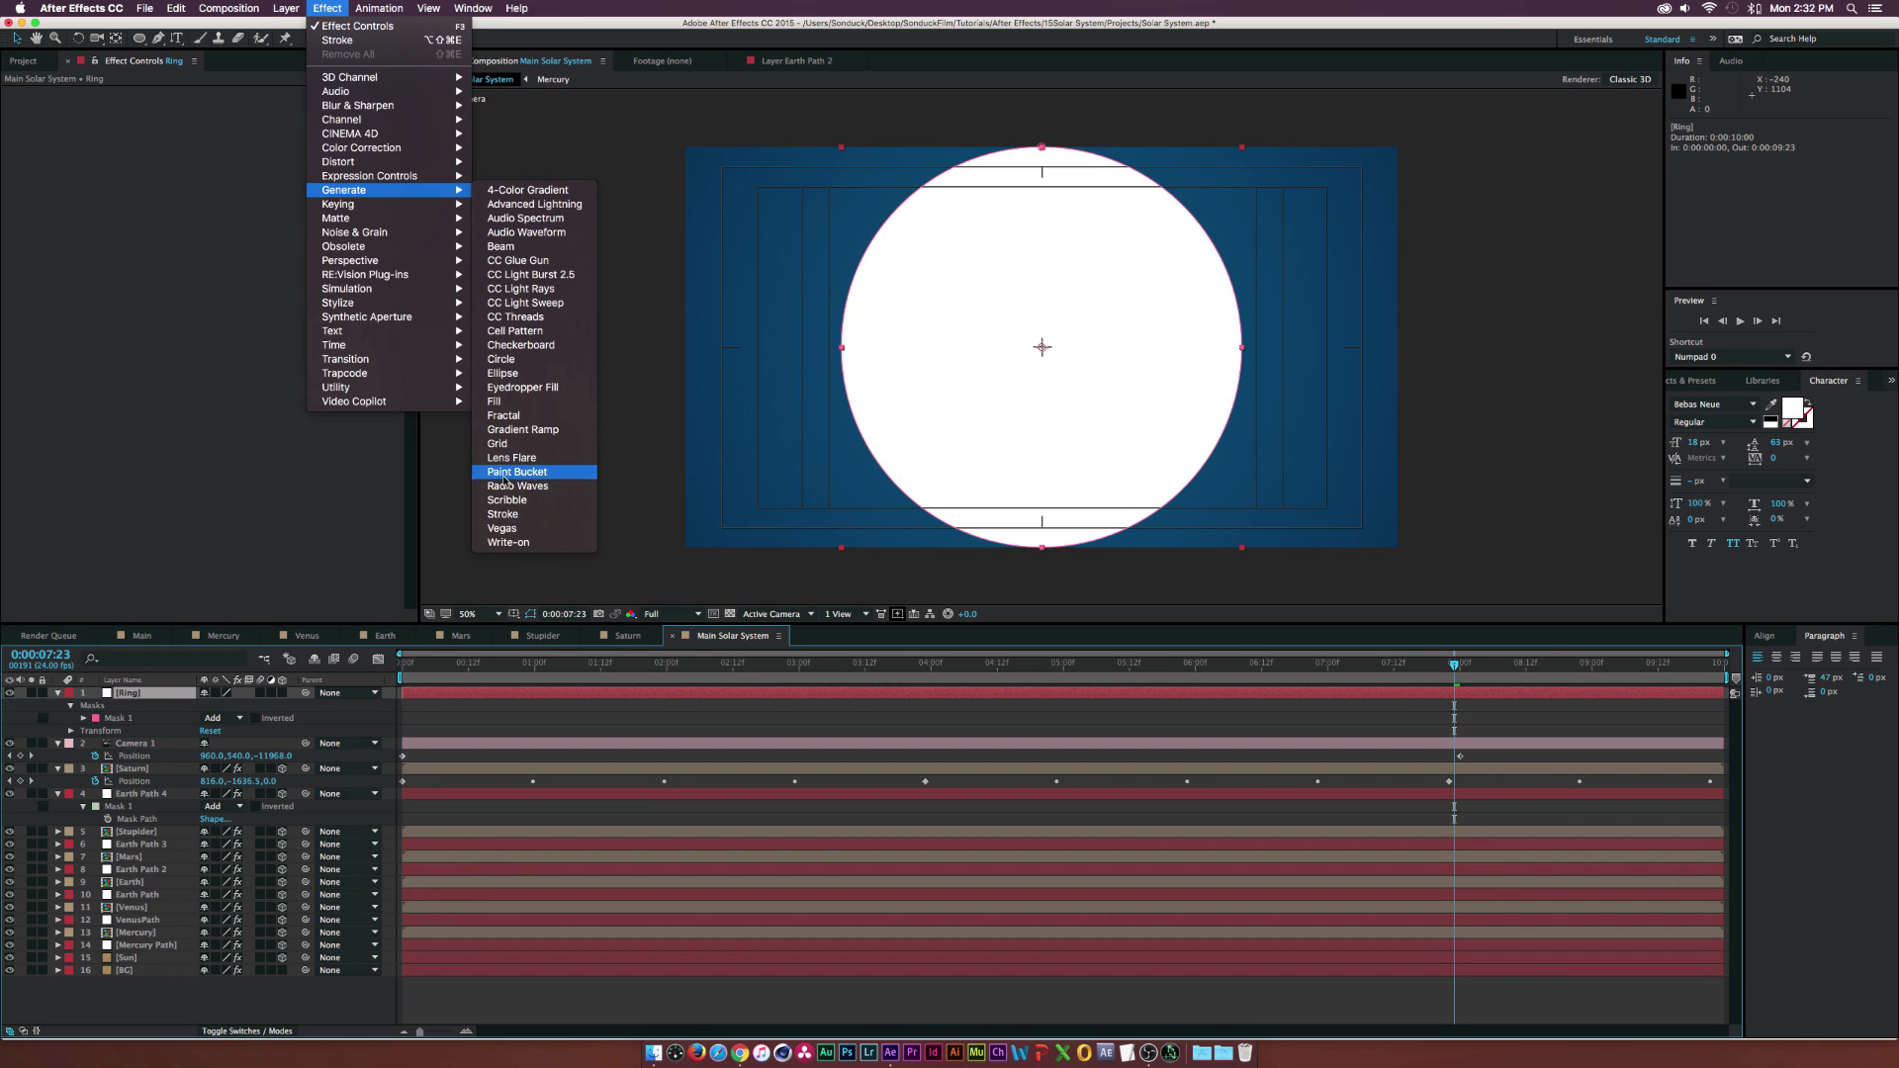
click(505, 511)
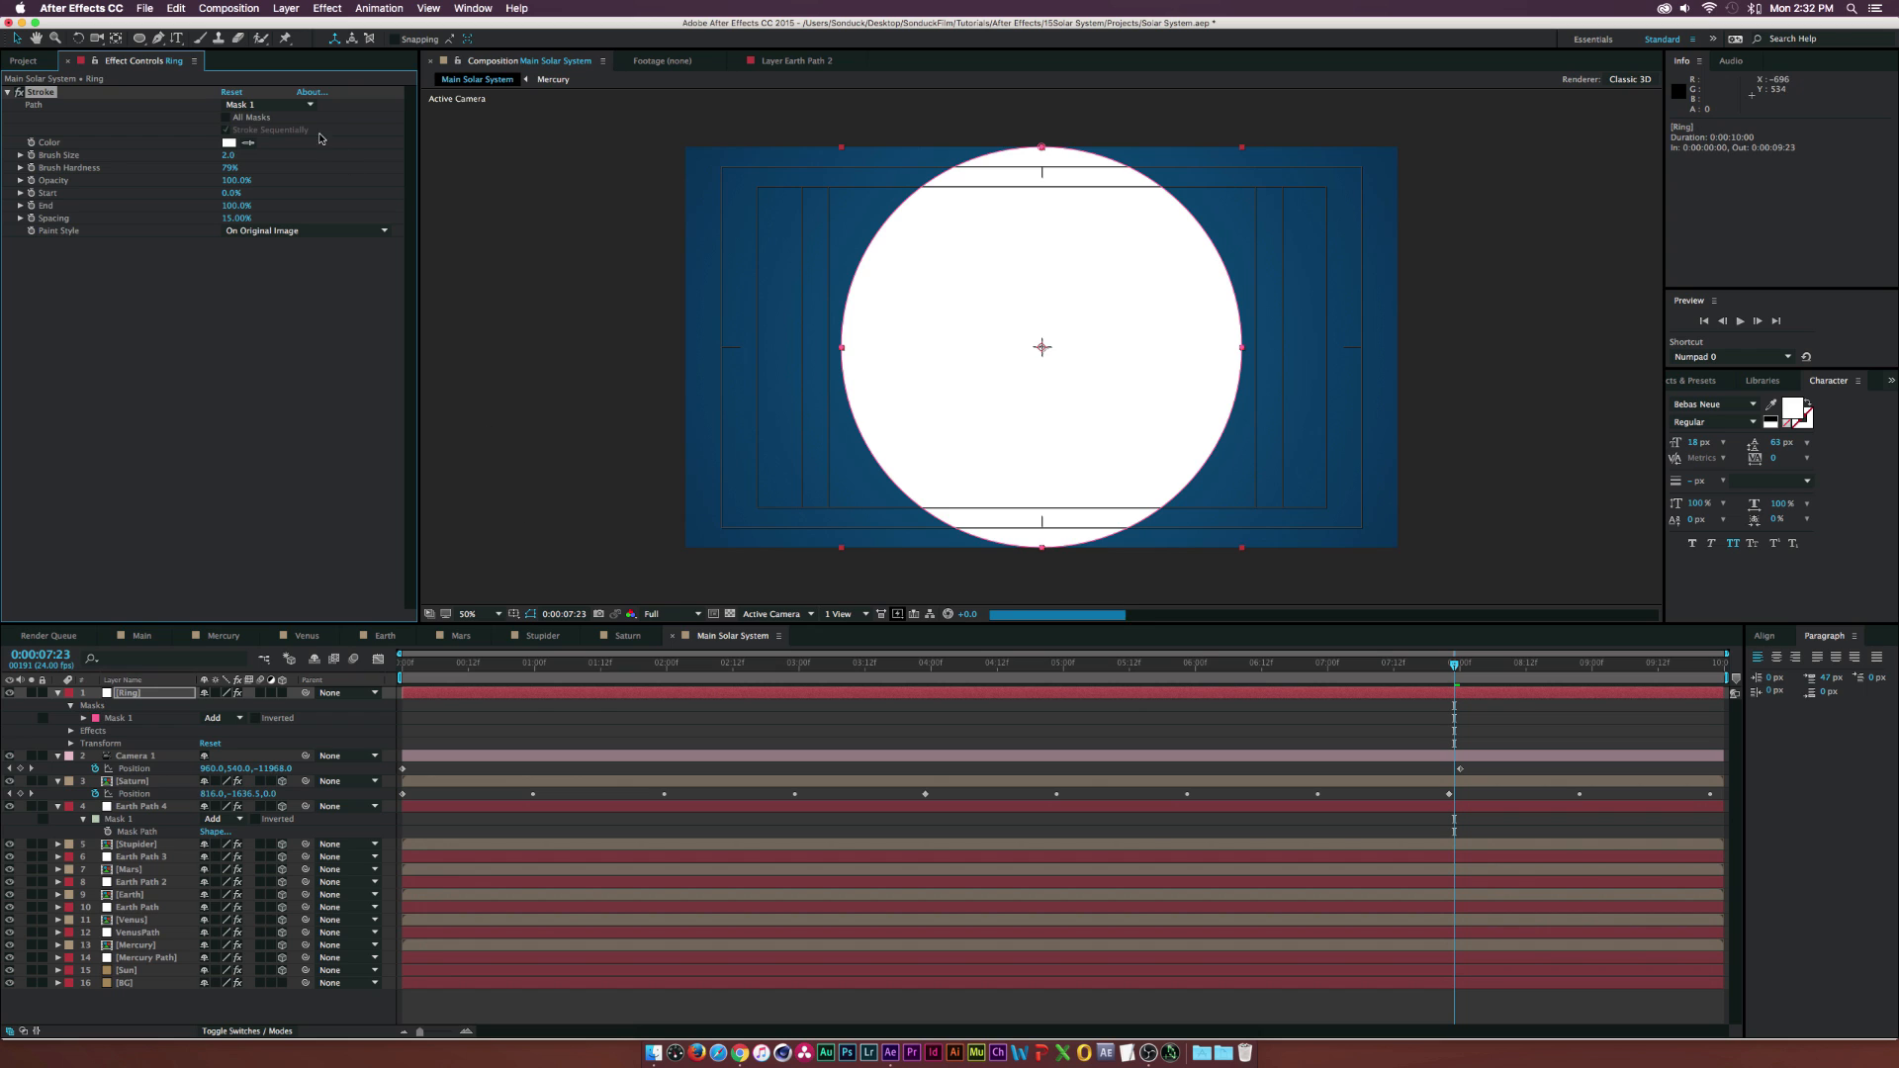
- Set the Ring's Stroke paint style to On Transparent and its color to a light orange
click(279, 230)
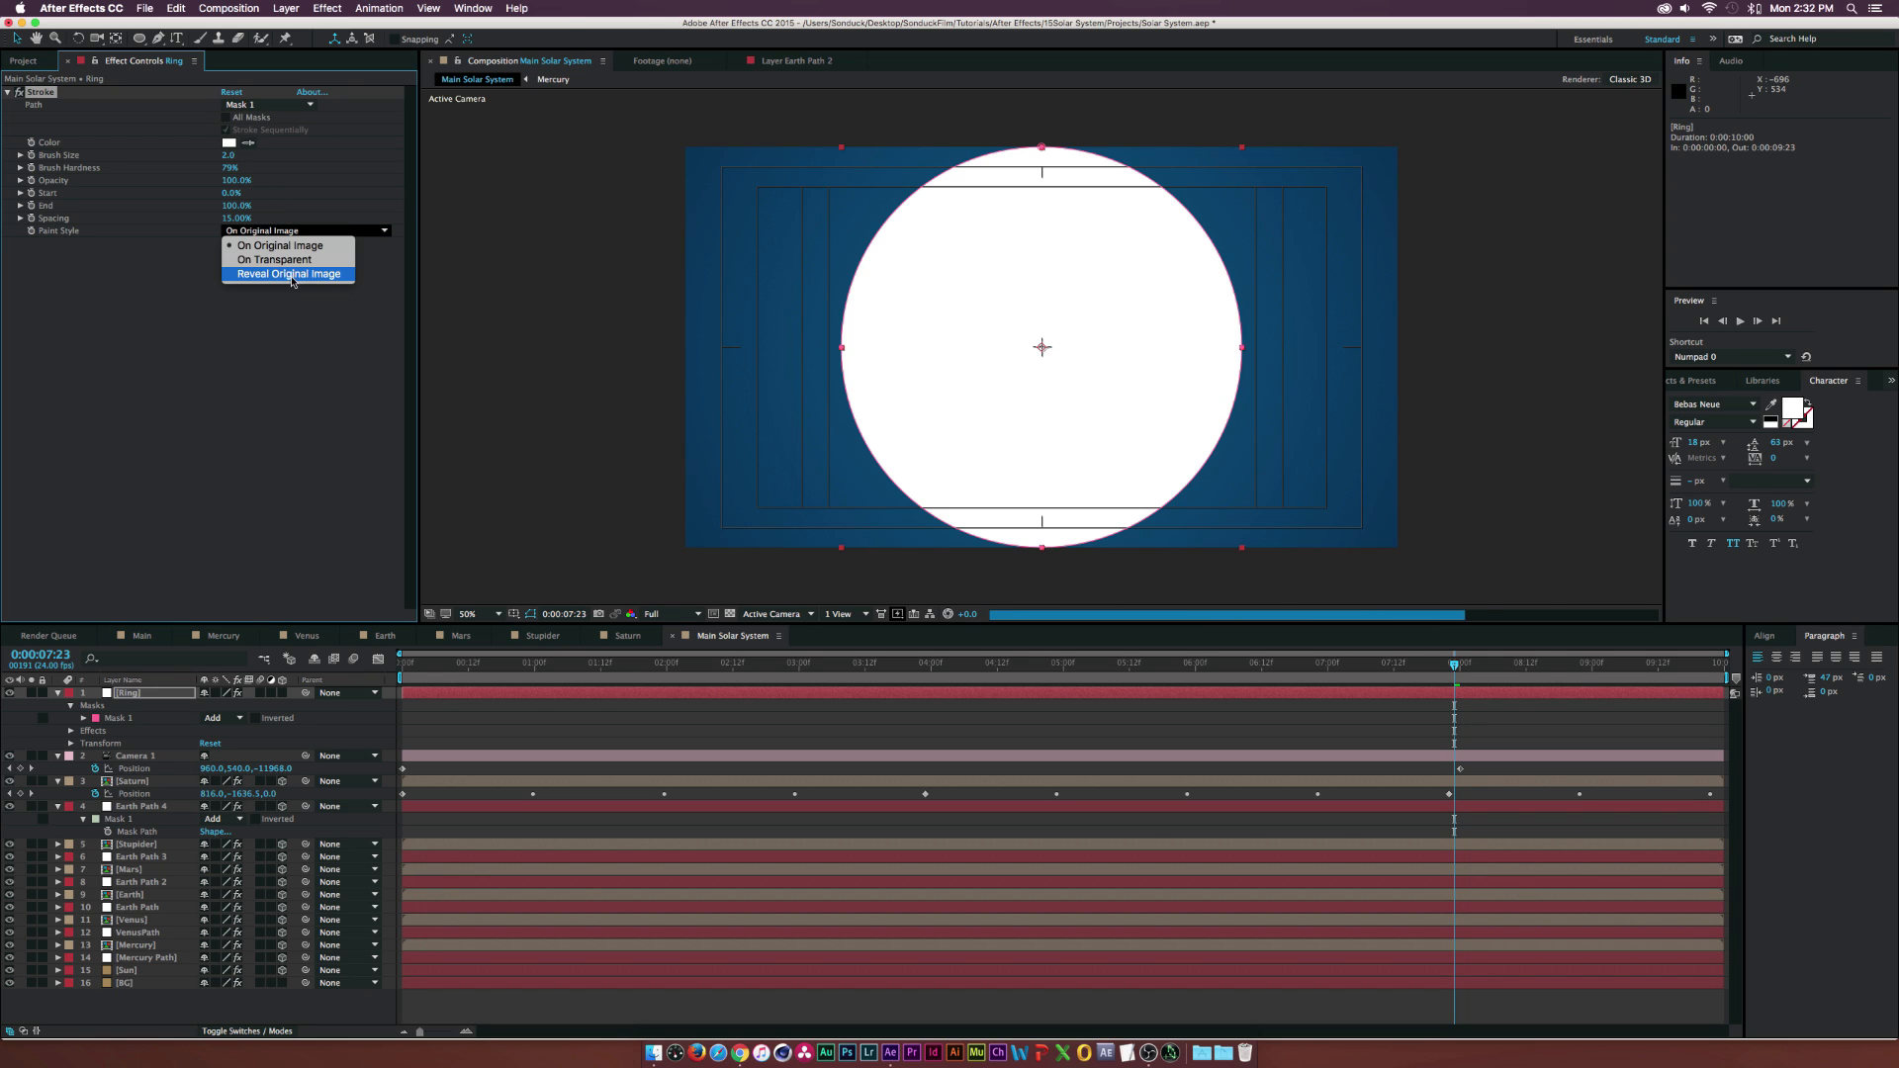
click(280, 266)
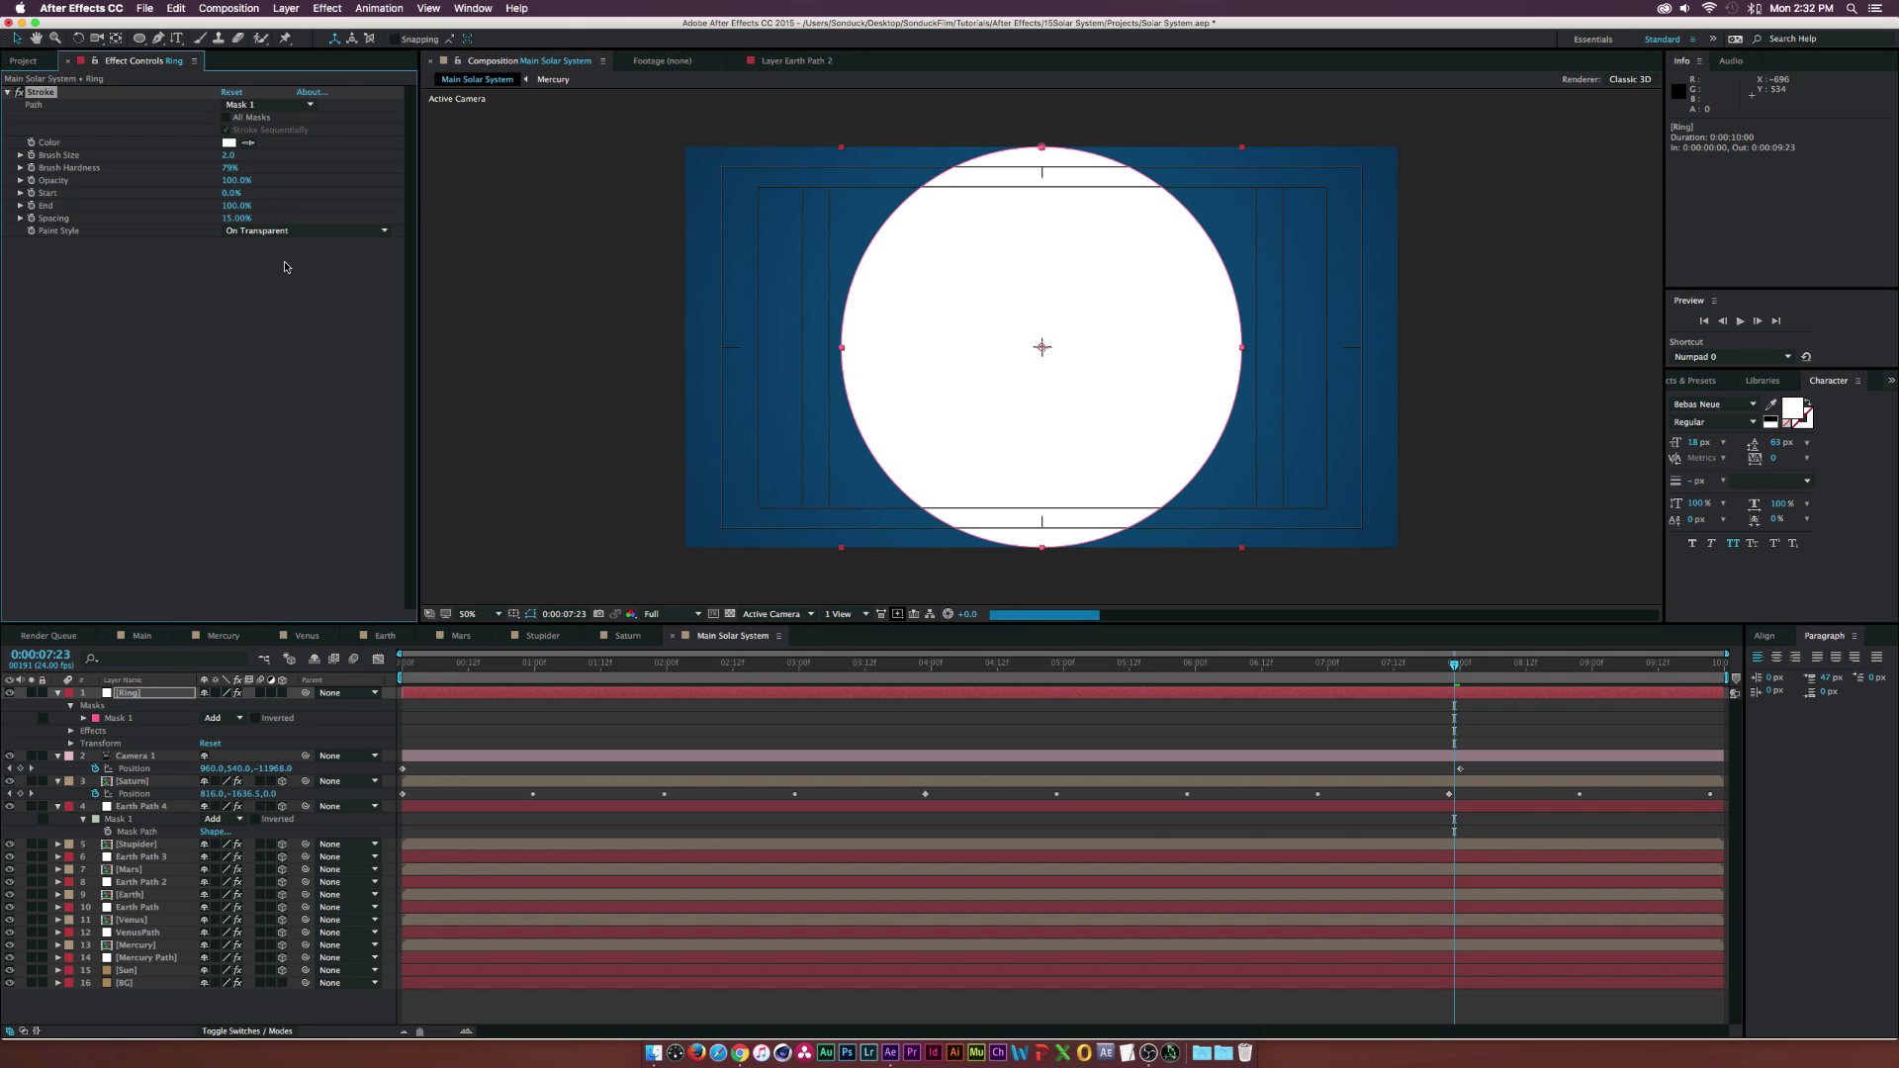
click(228, 145)
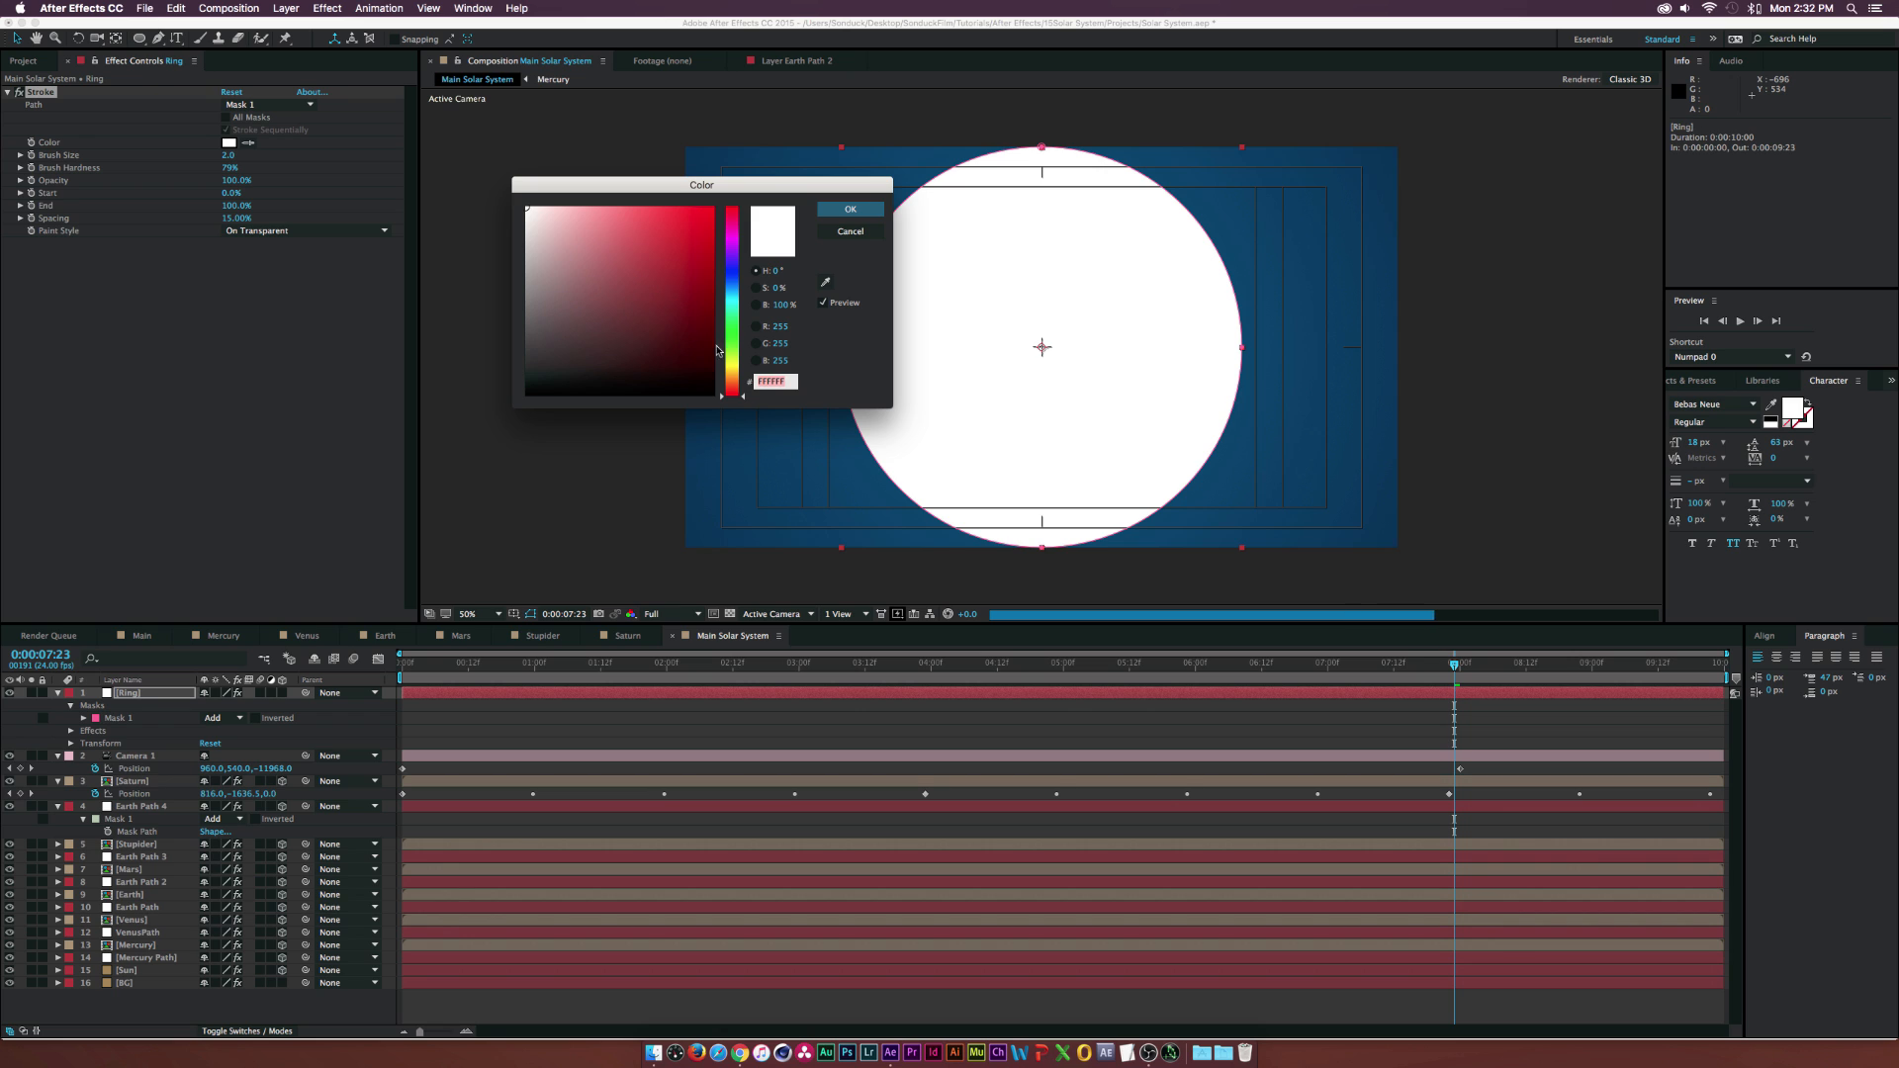
drag(733, 332, 739, 388)
click(625, 223)
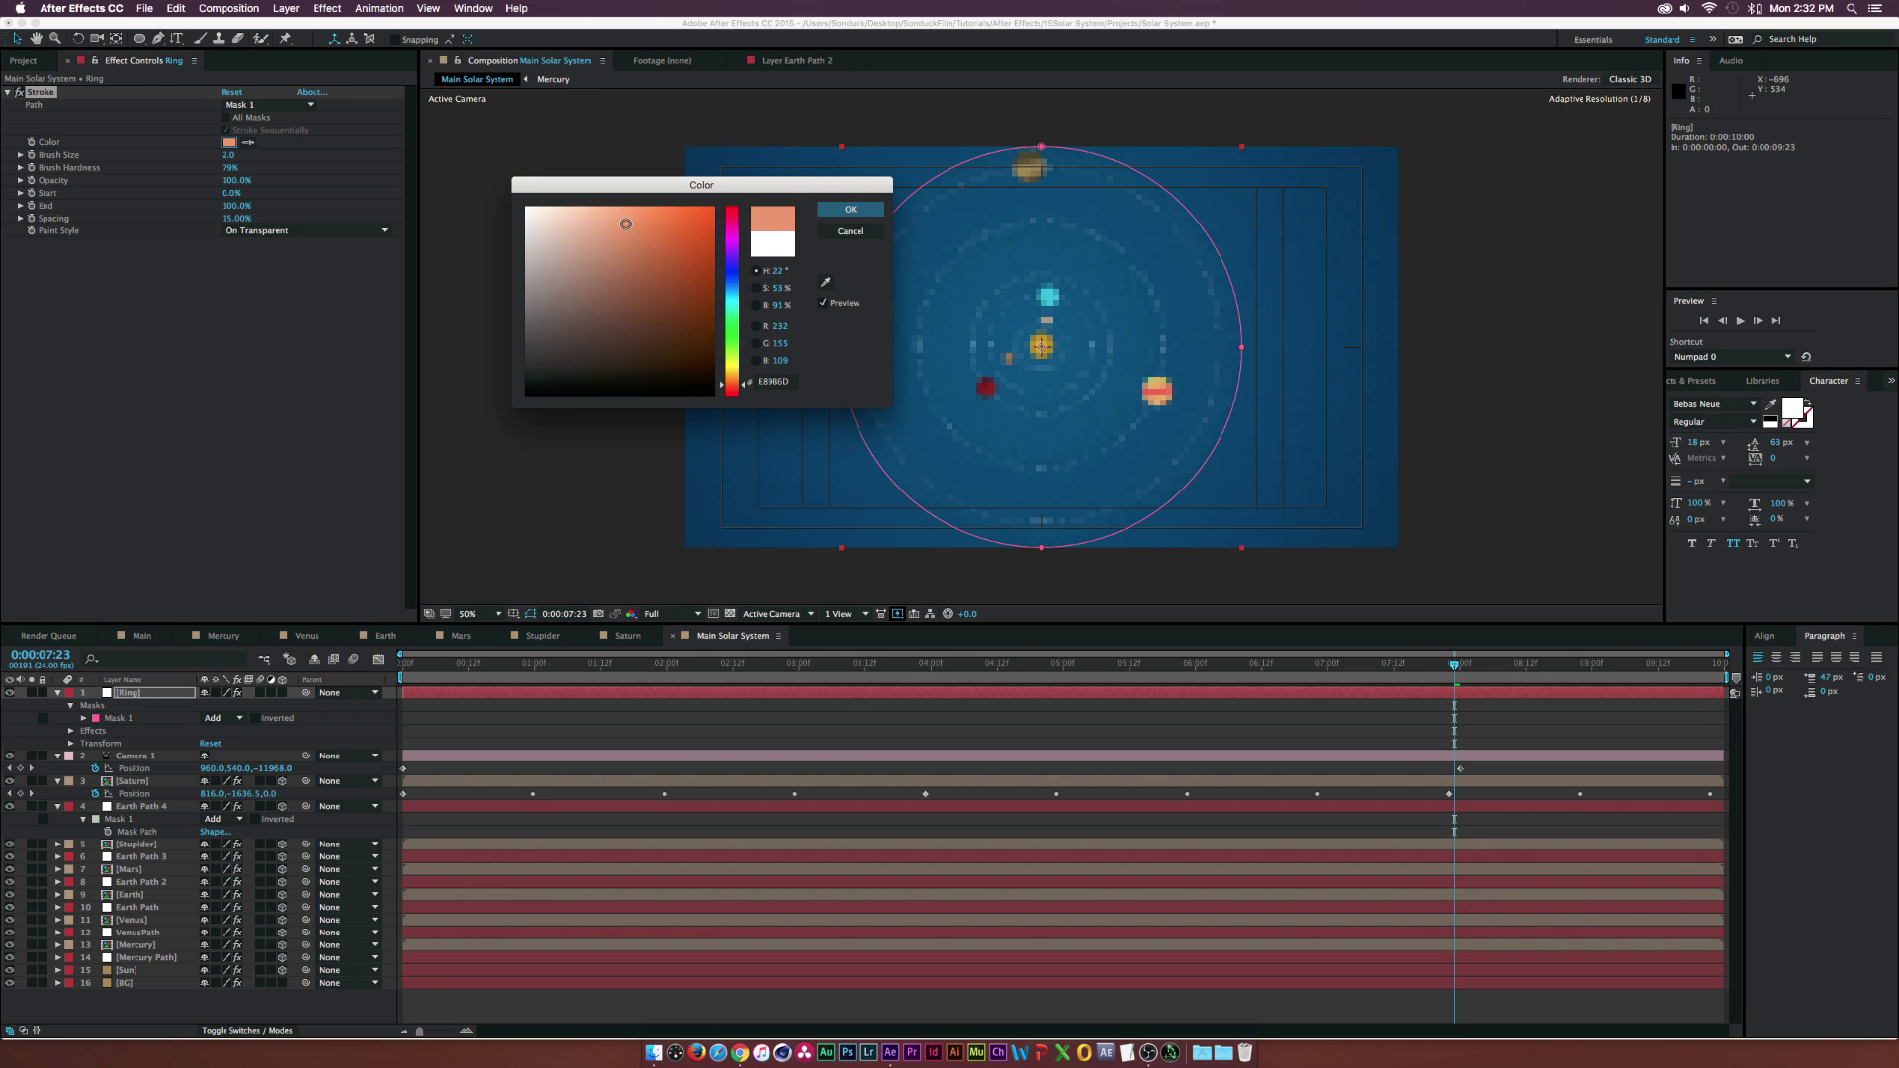
click(829, 209)
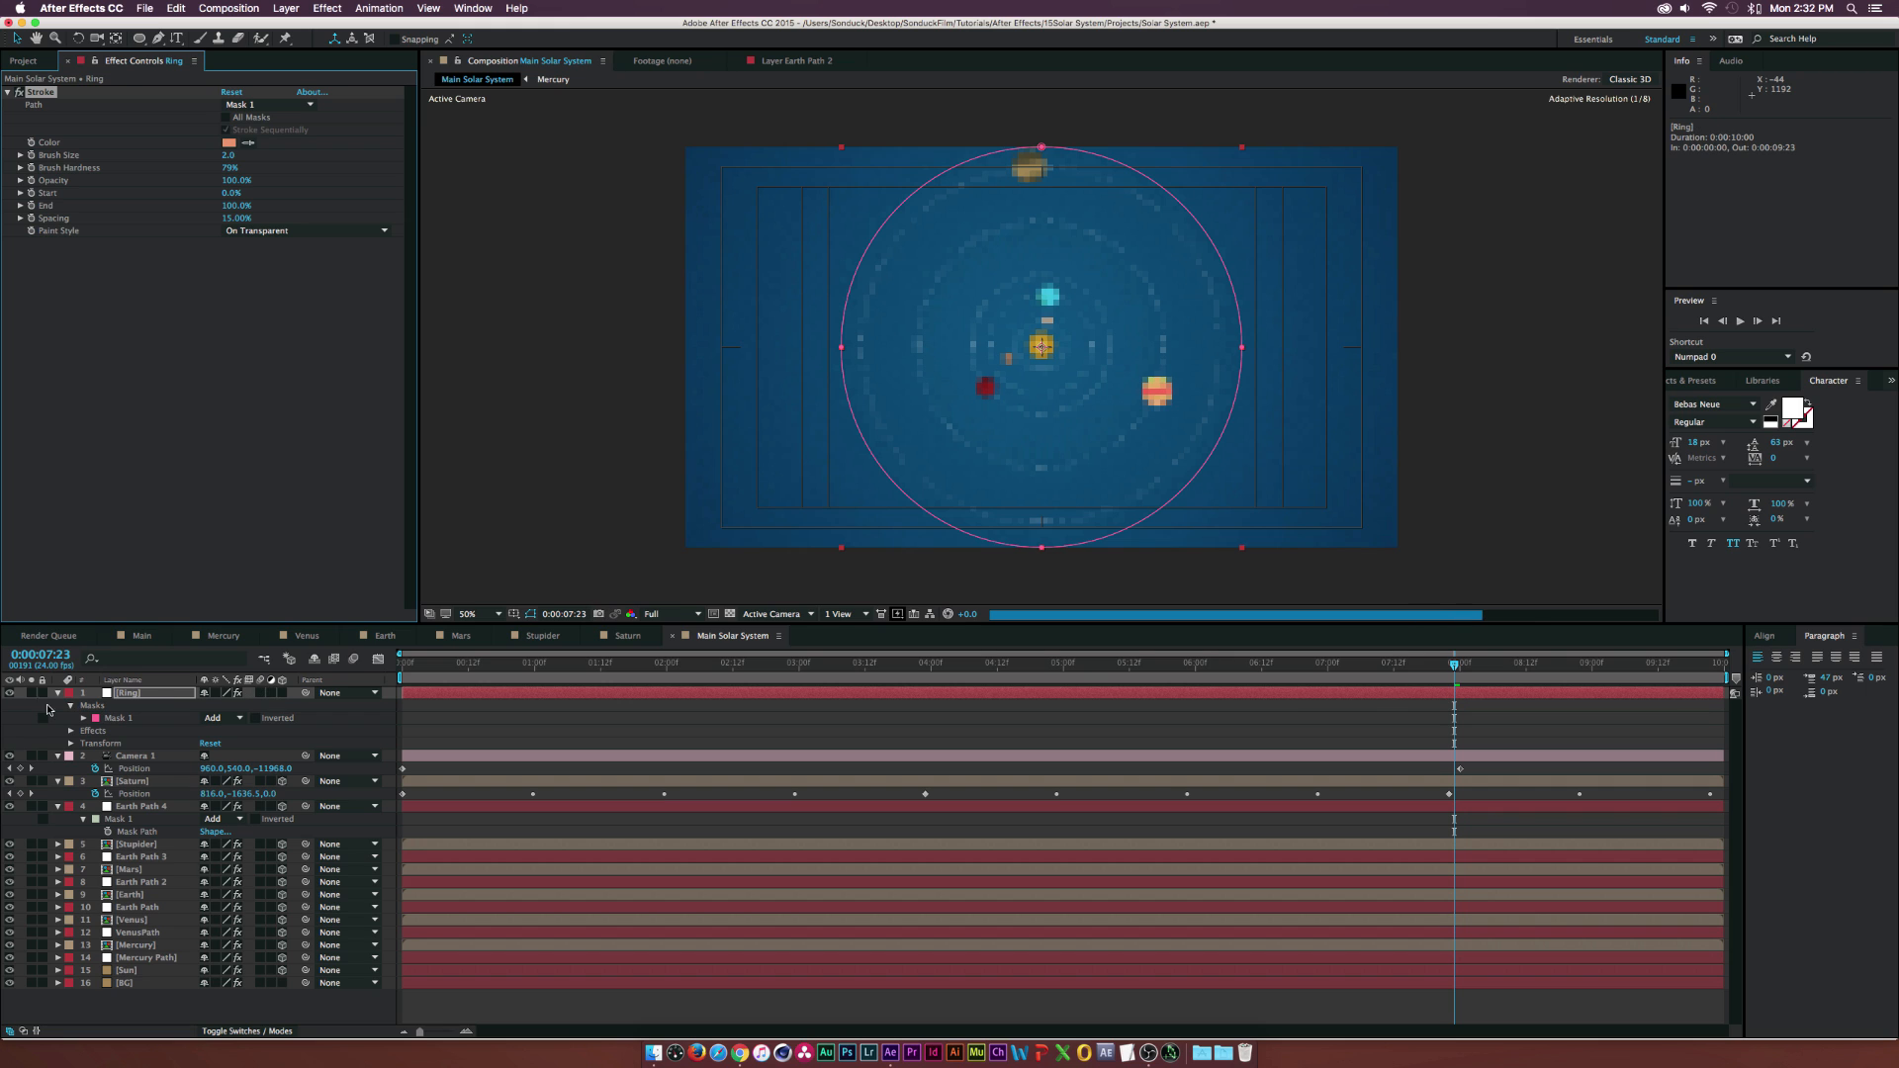
- Solo the Ring and Saturn layers and turn the Ring into a 3D layer
drag(31, 694, 36, 781)
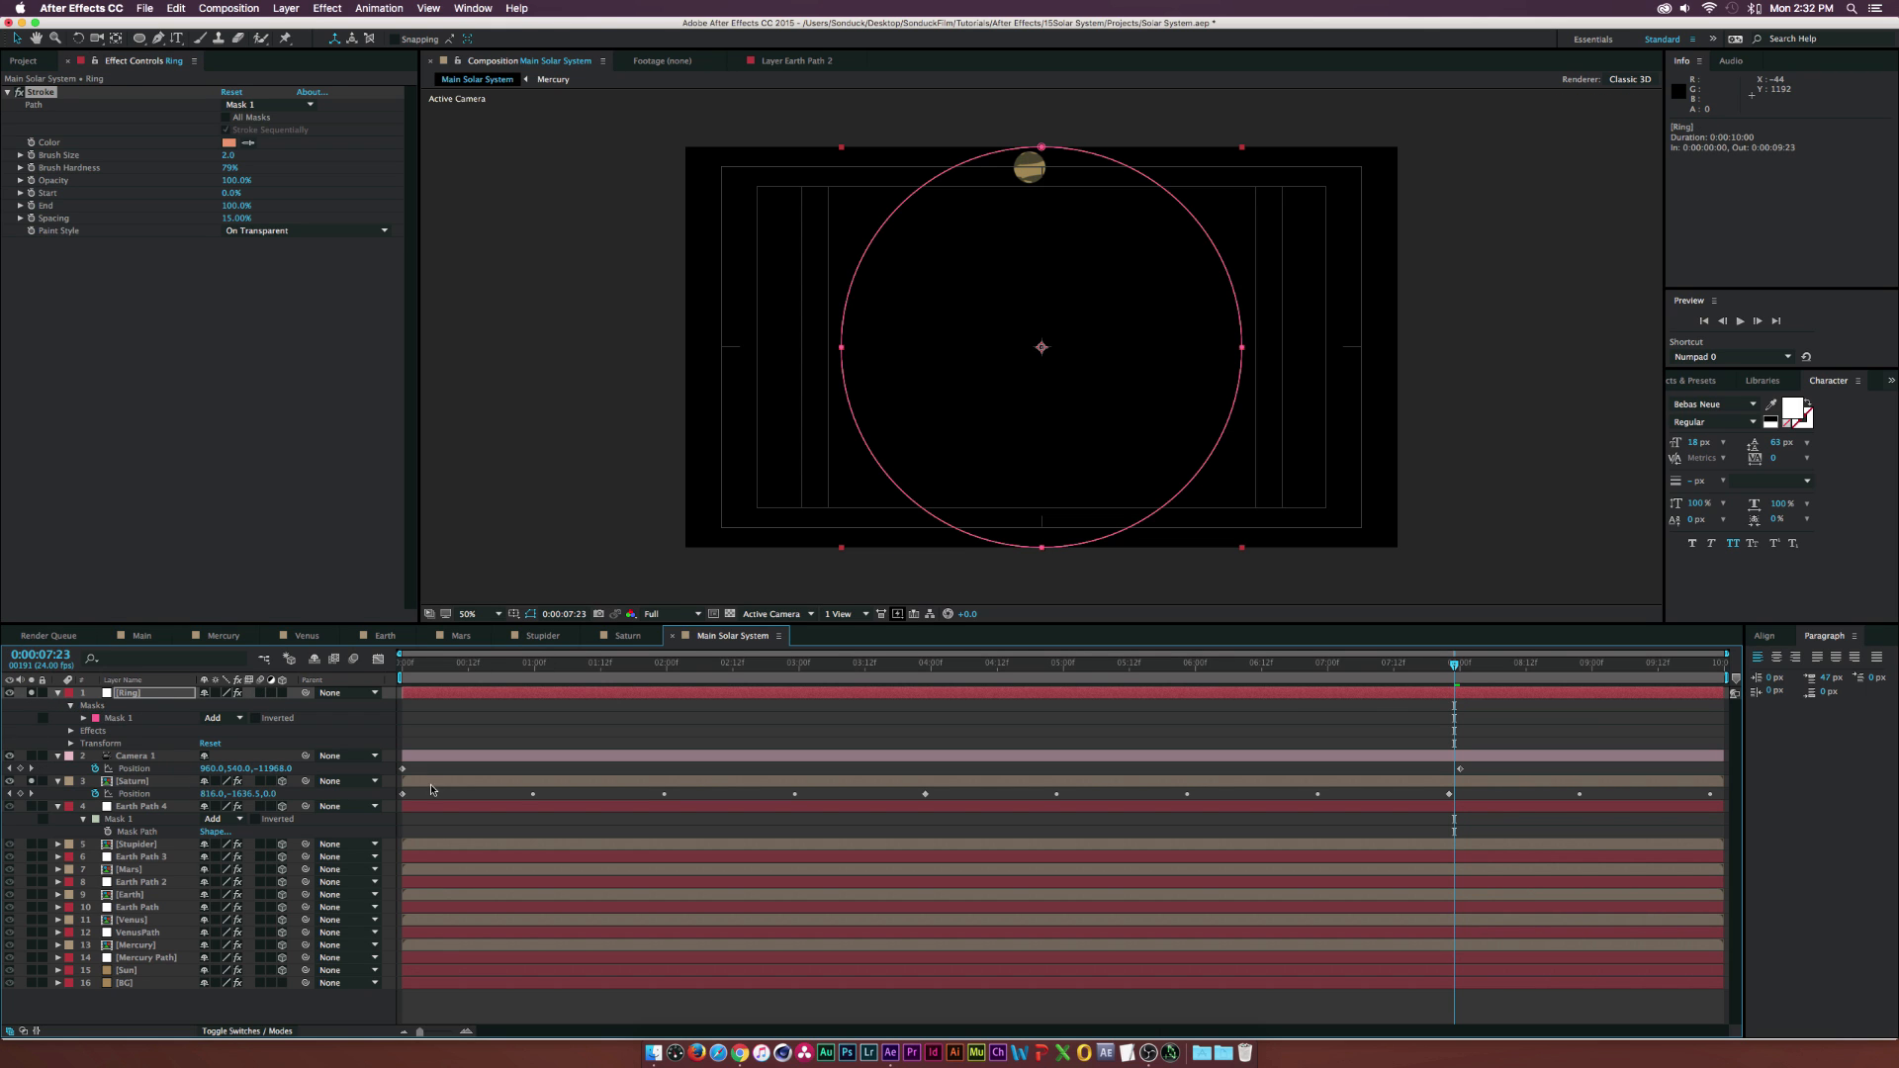
click(148, 694)
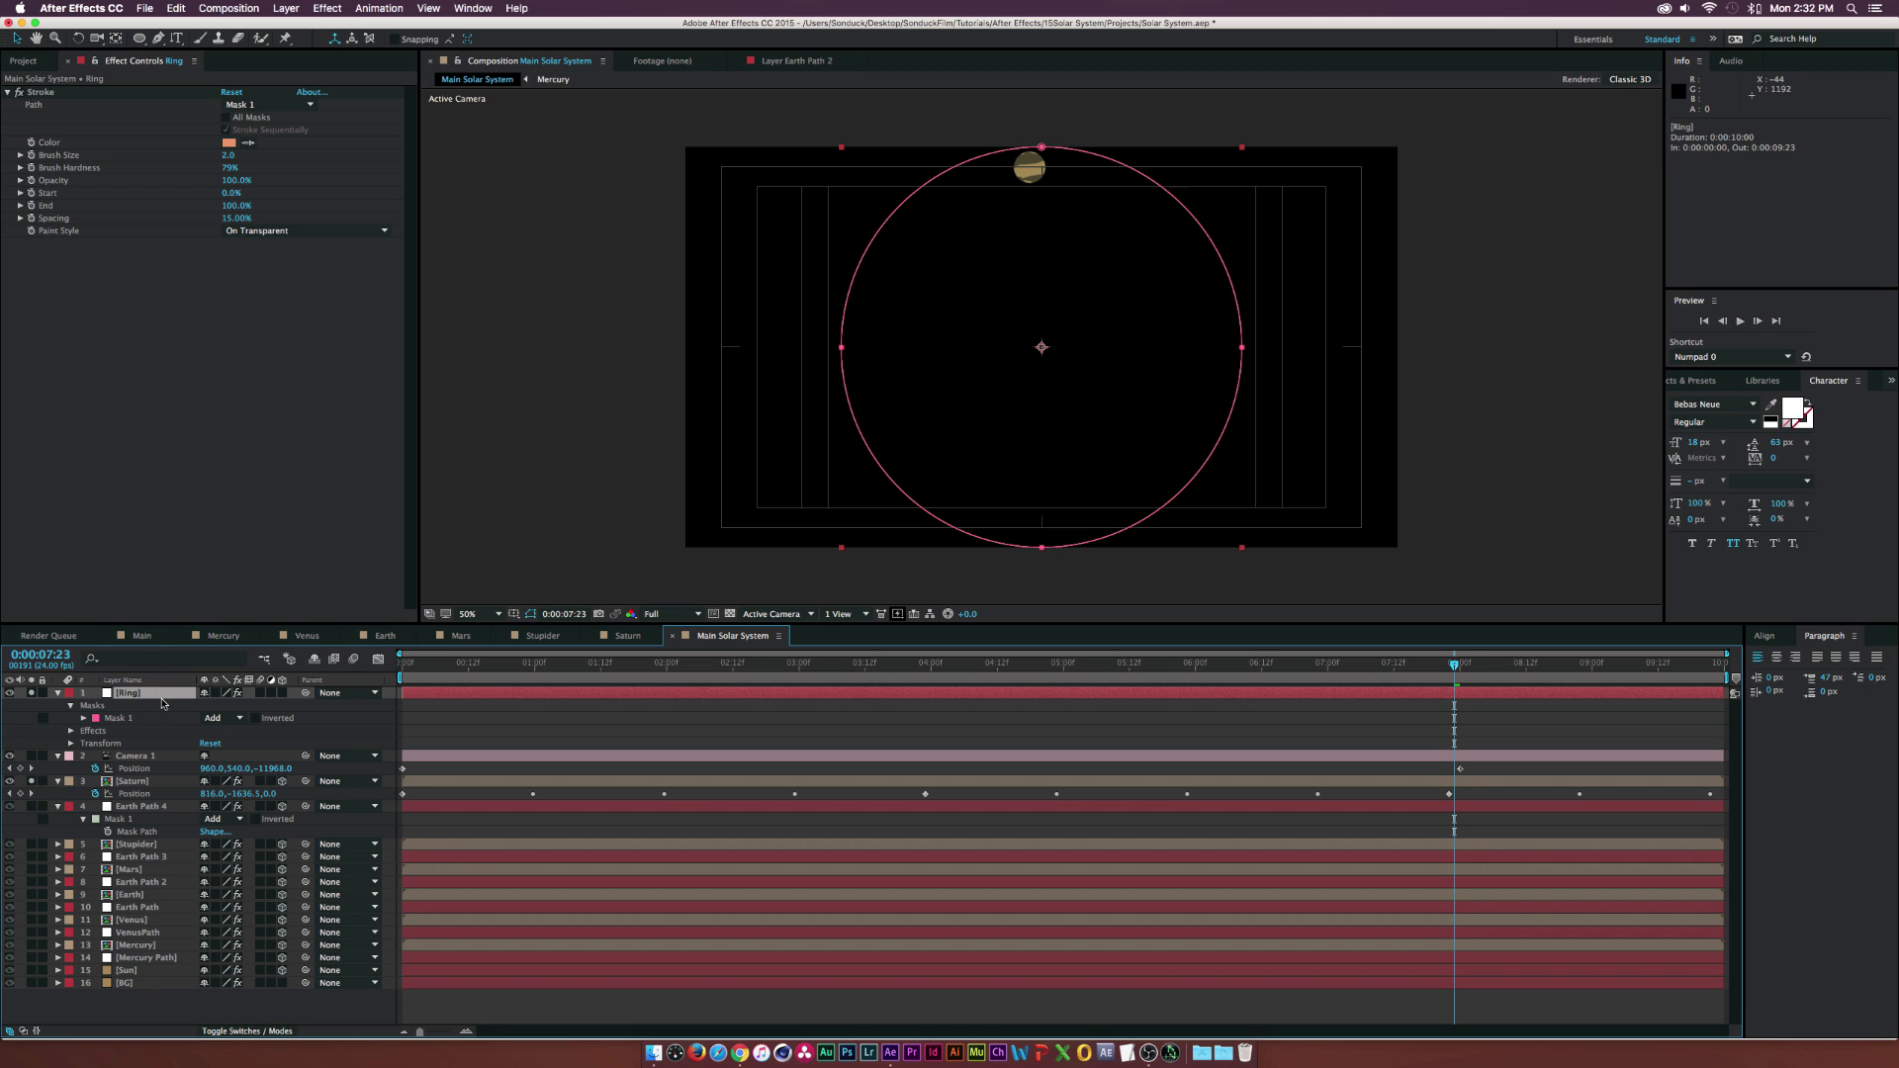
click(283, 694)
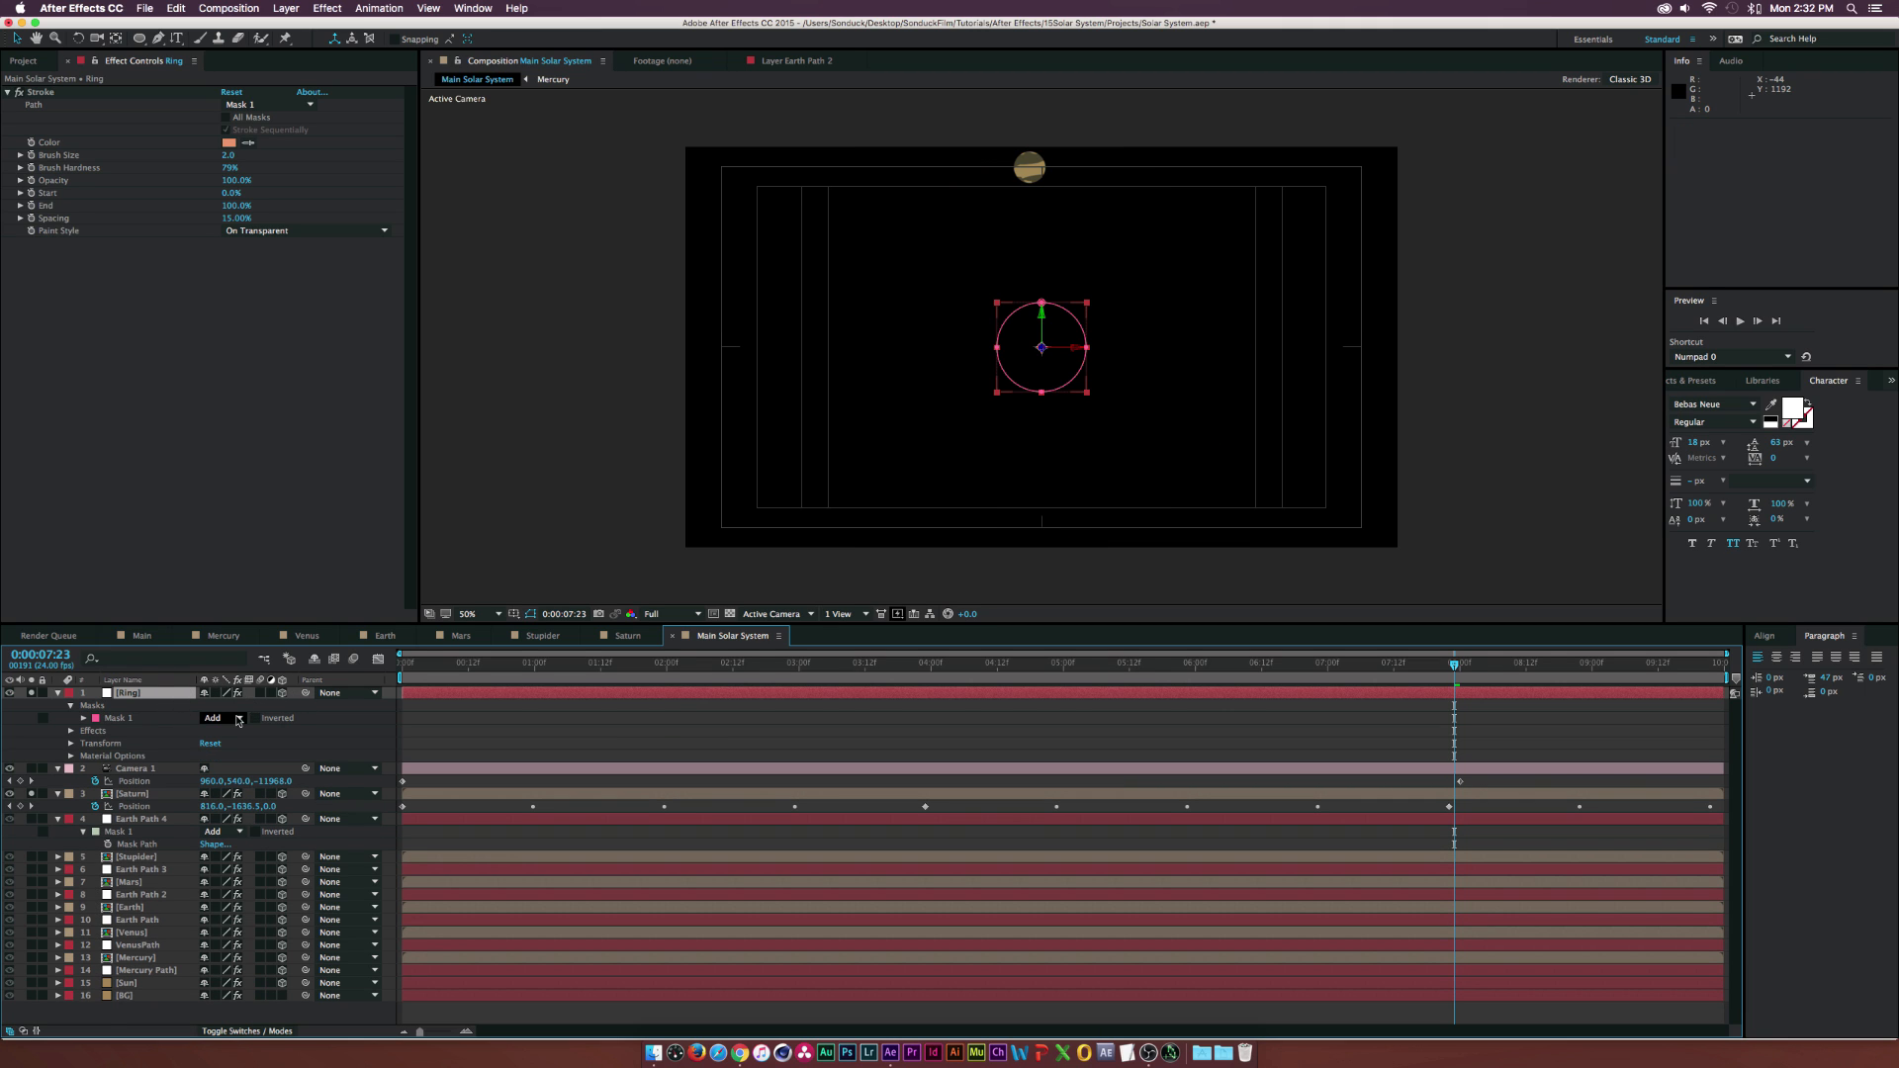
- Move the Ring over Saturn and scale it to 49% so it closely surrounds the planet
key(p)
drag(238, 708, 187, 705)
key(s)
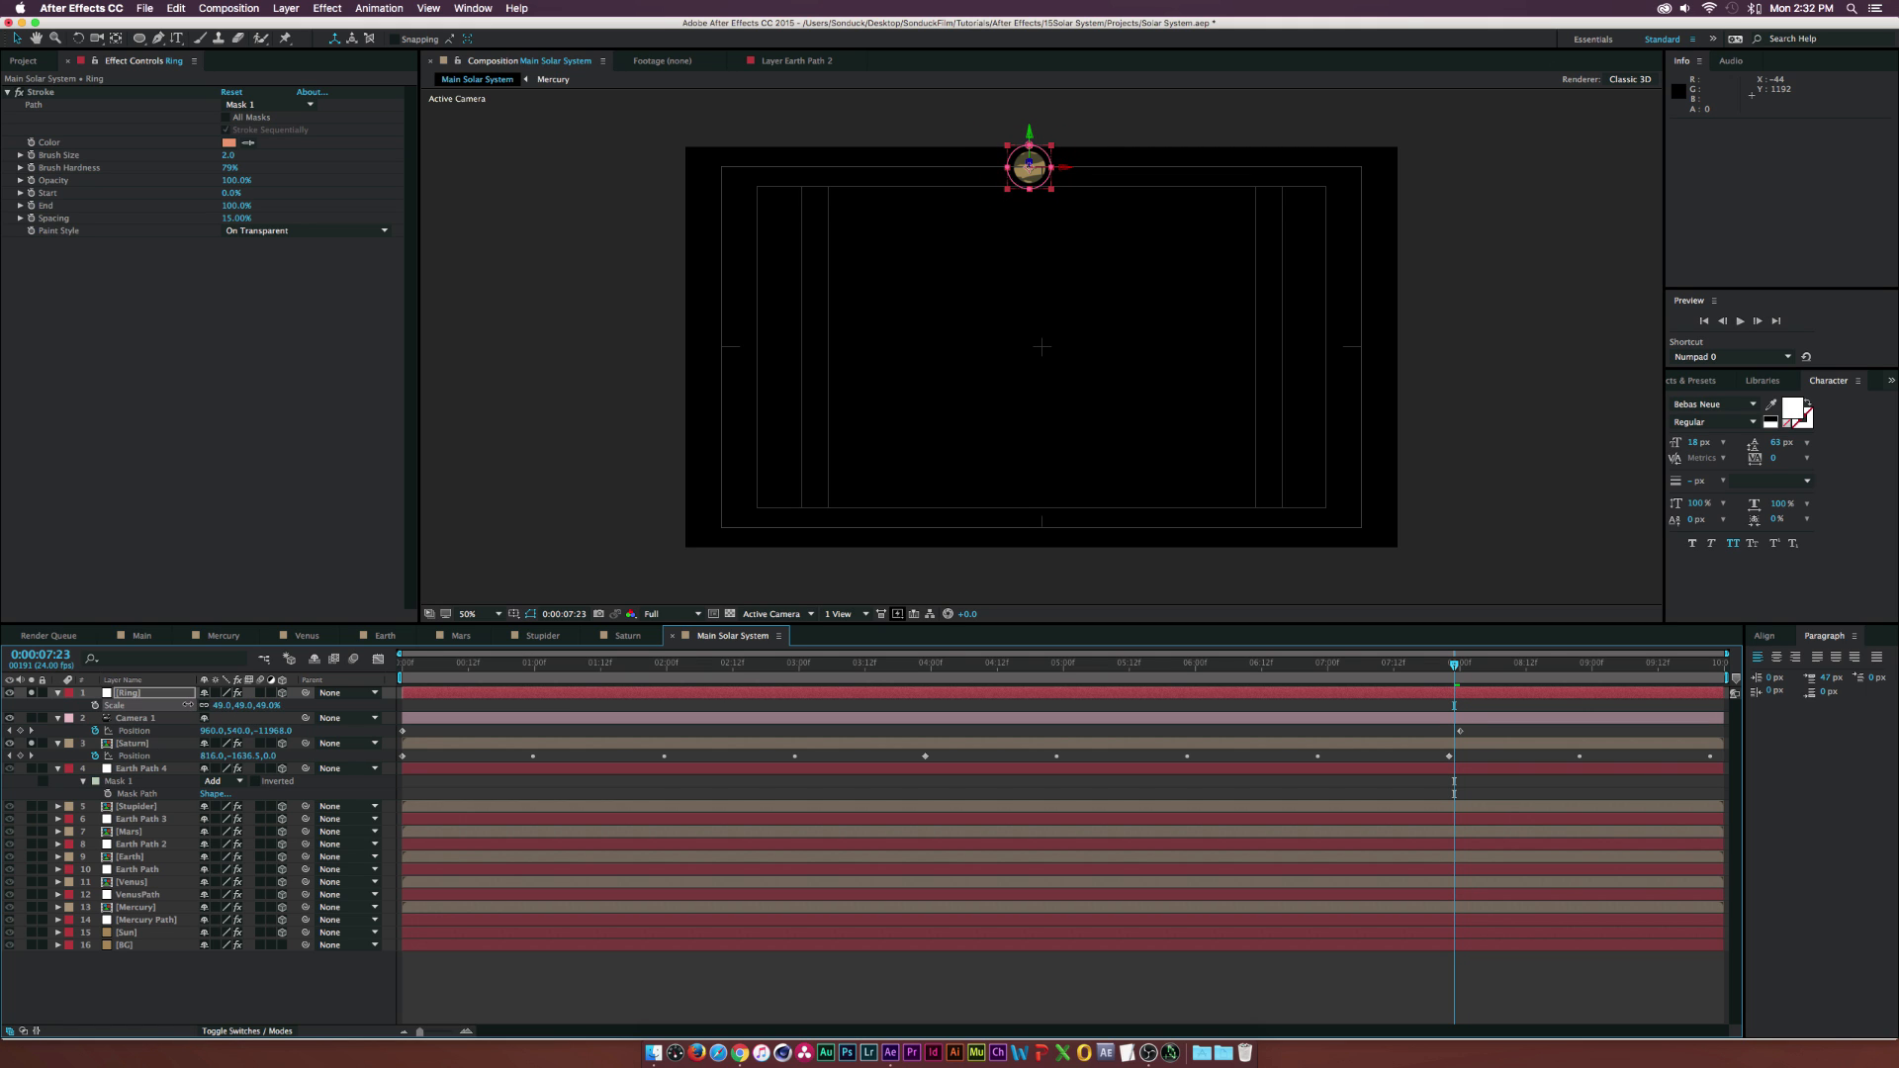
click(272, 982)
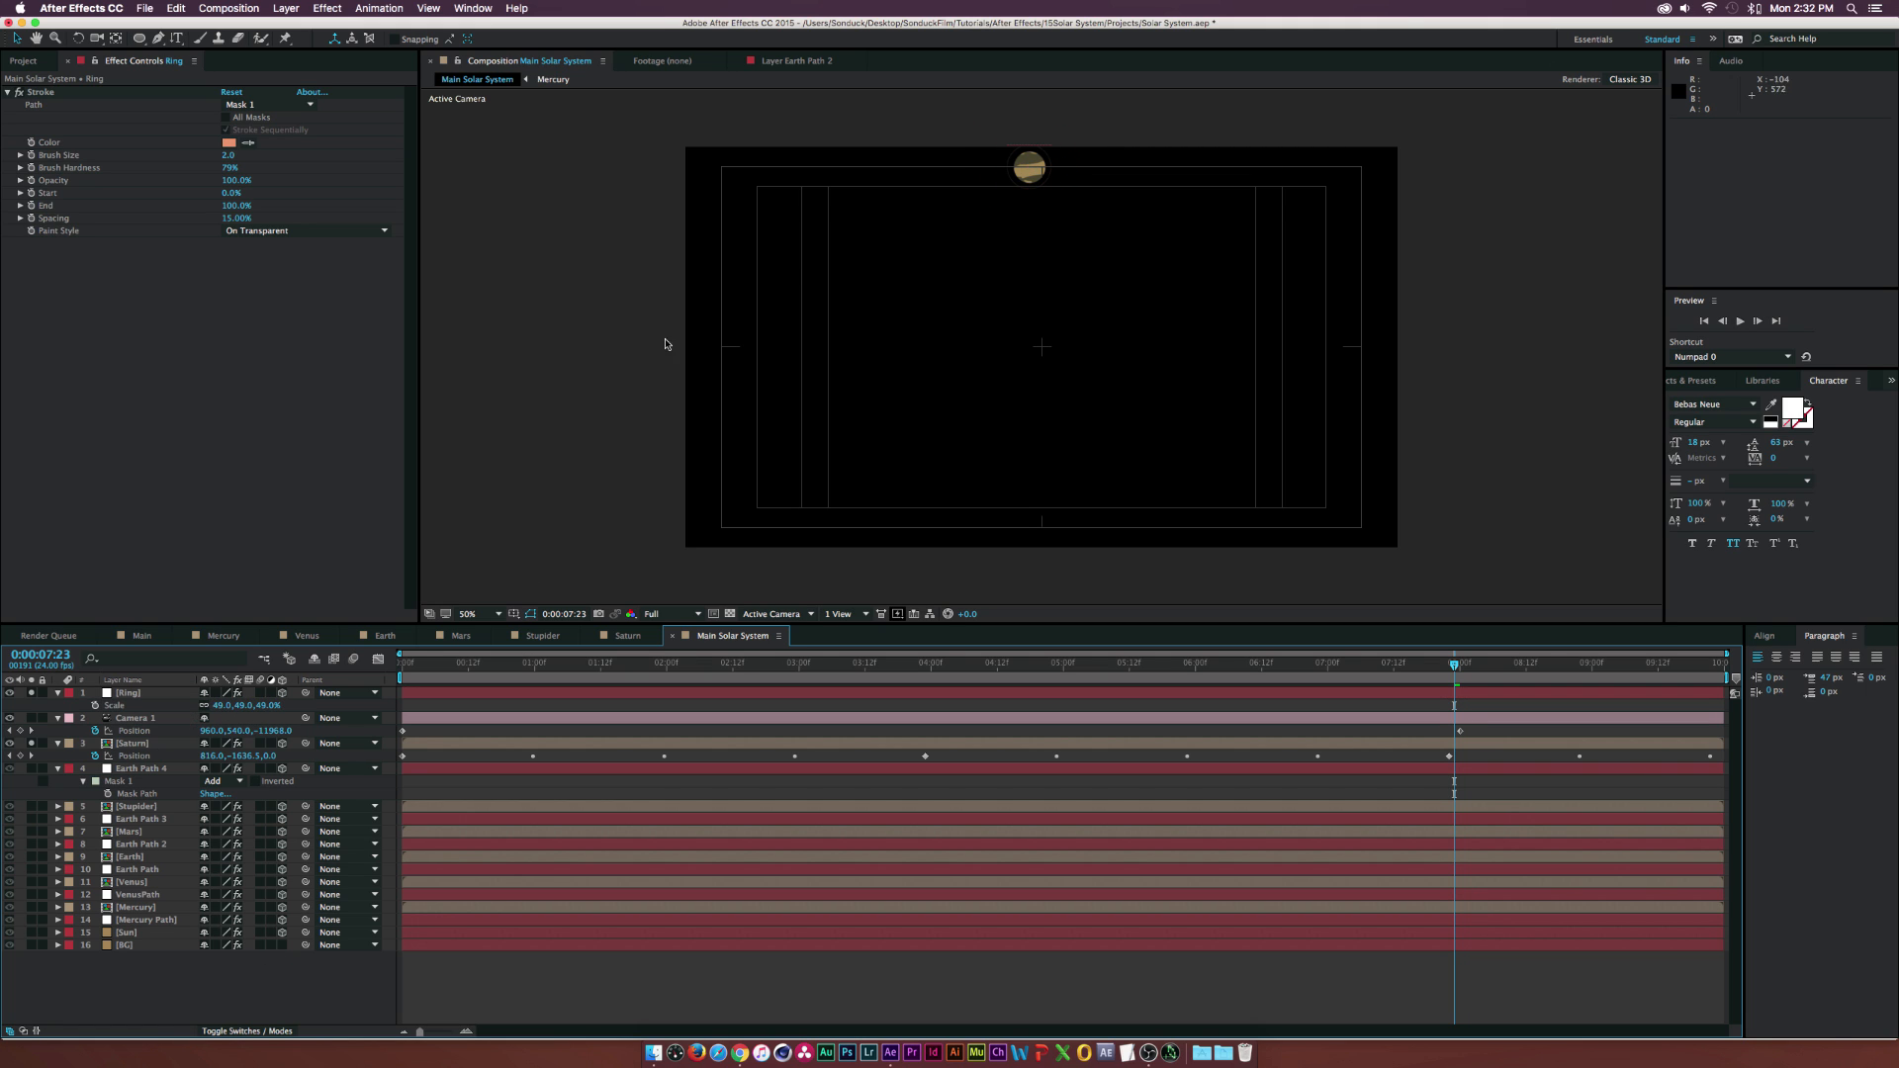
- Increase the brush size of the Ring's stroke to 5.9
click(228, 156)
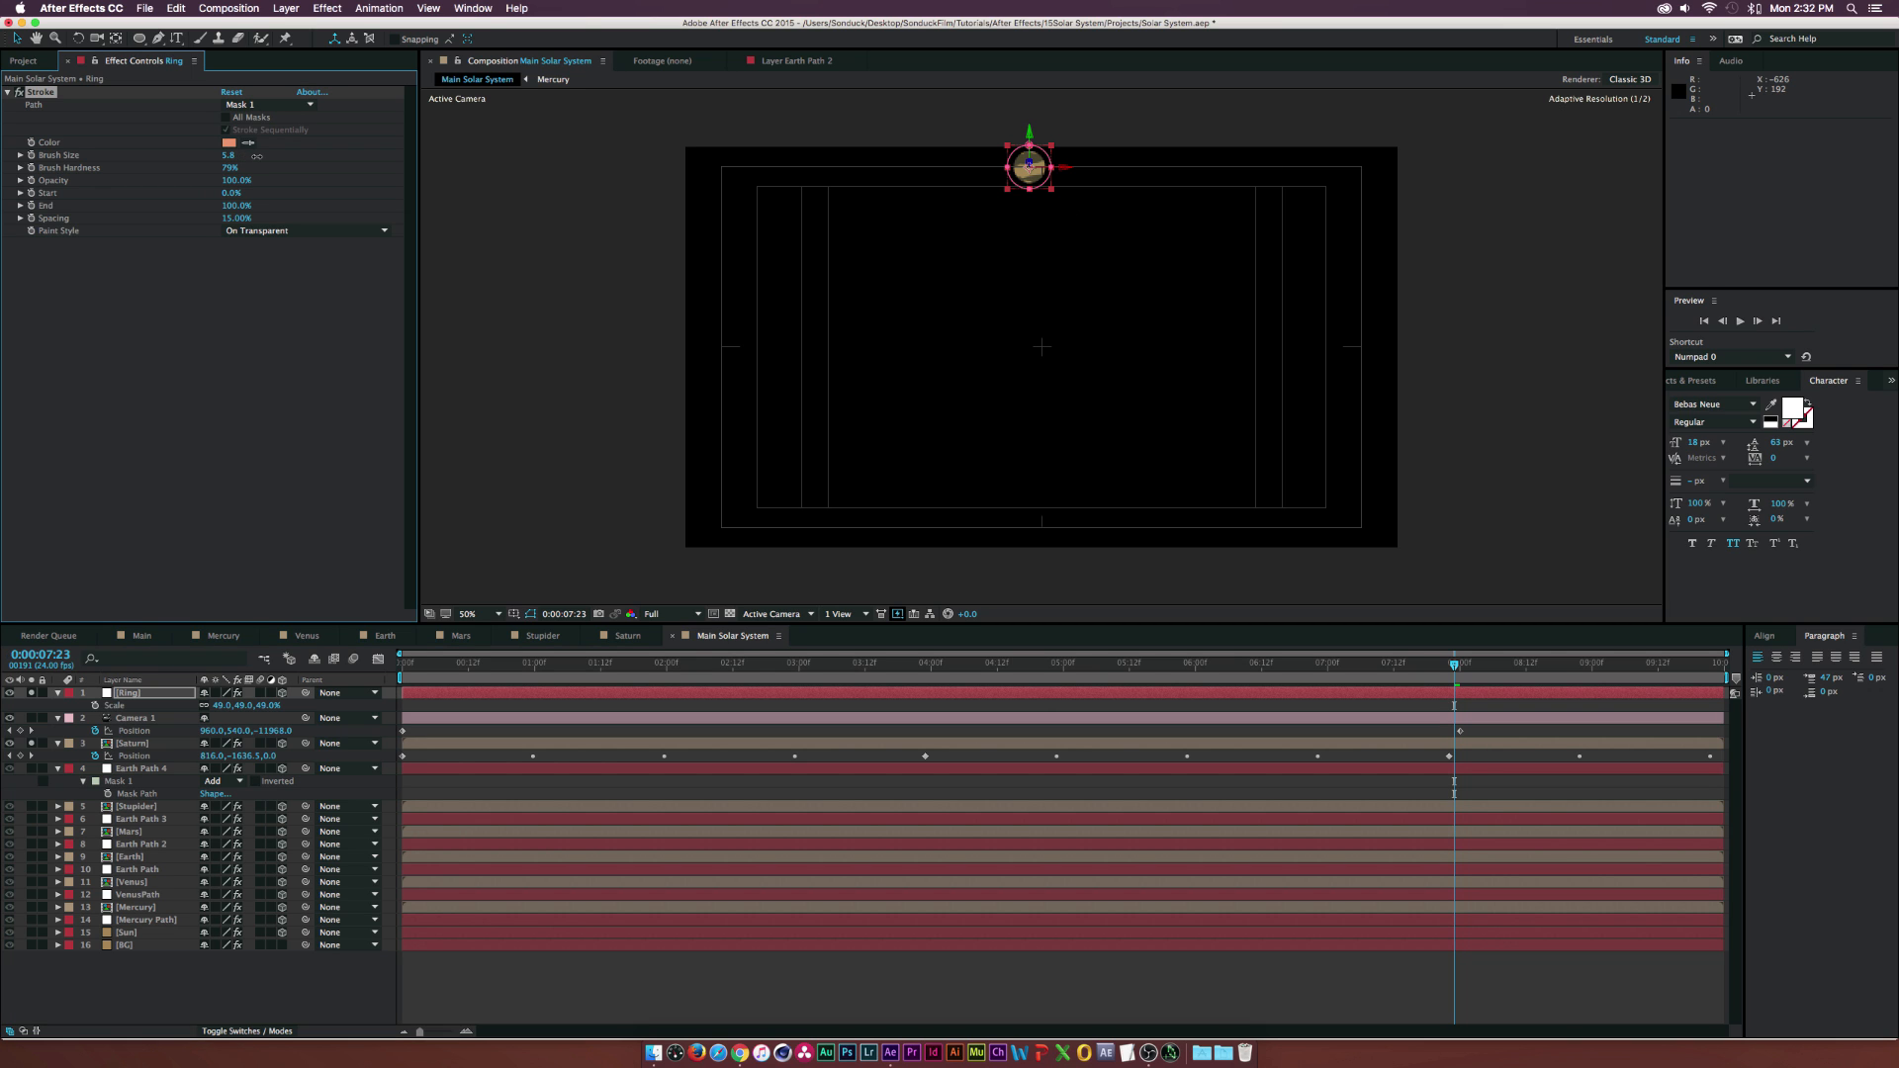
drag(256, 156, 259, 156)
click(759, 148)
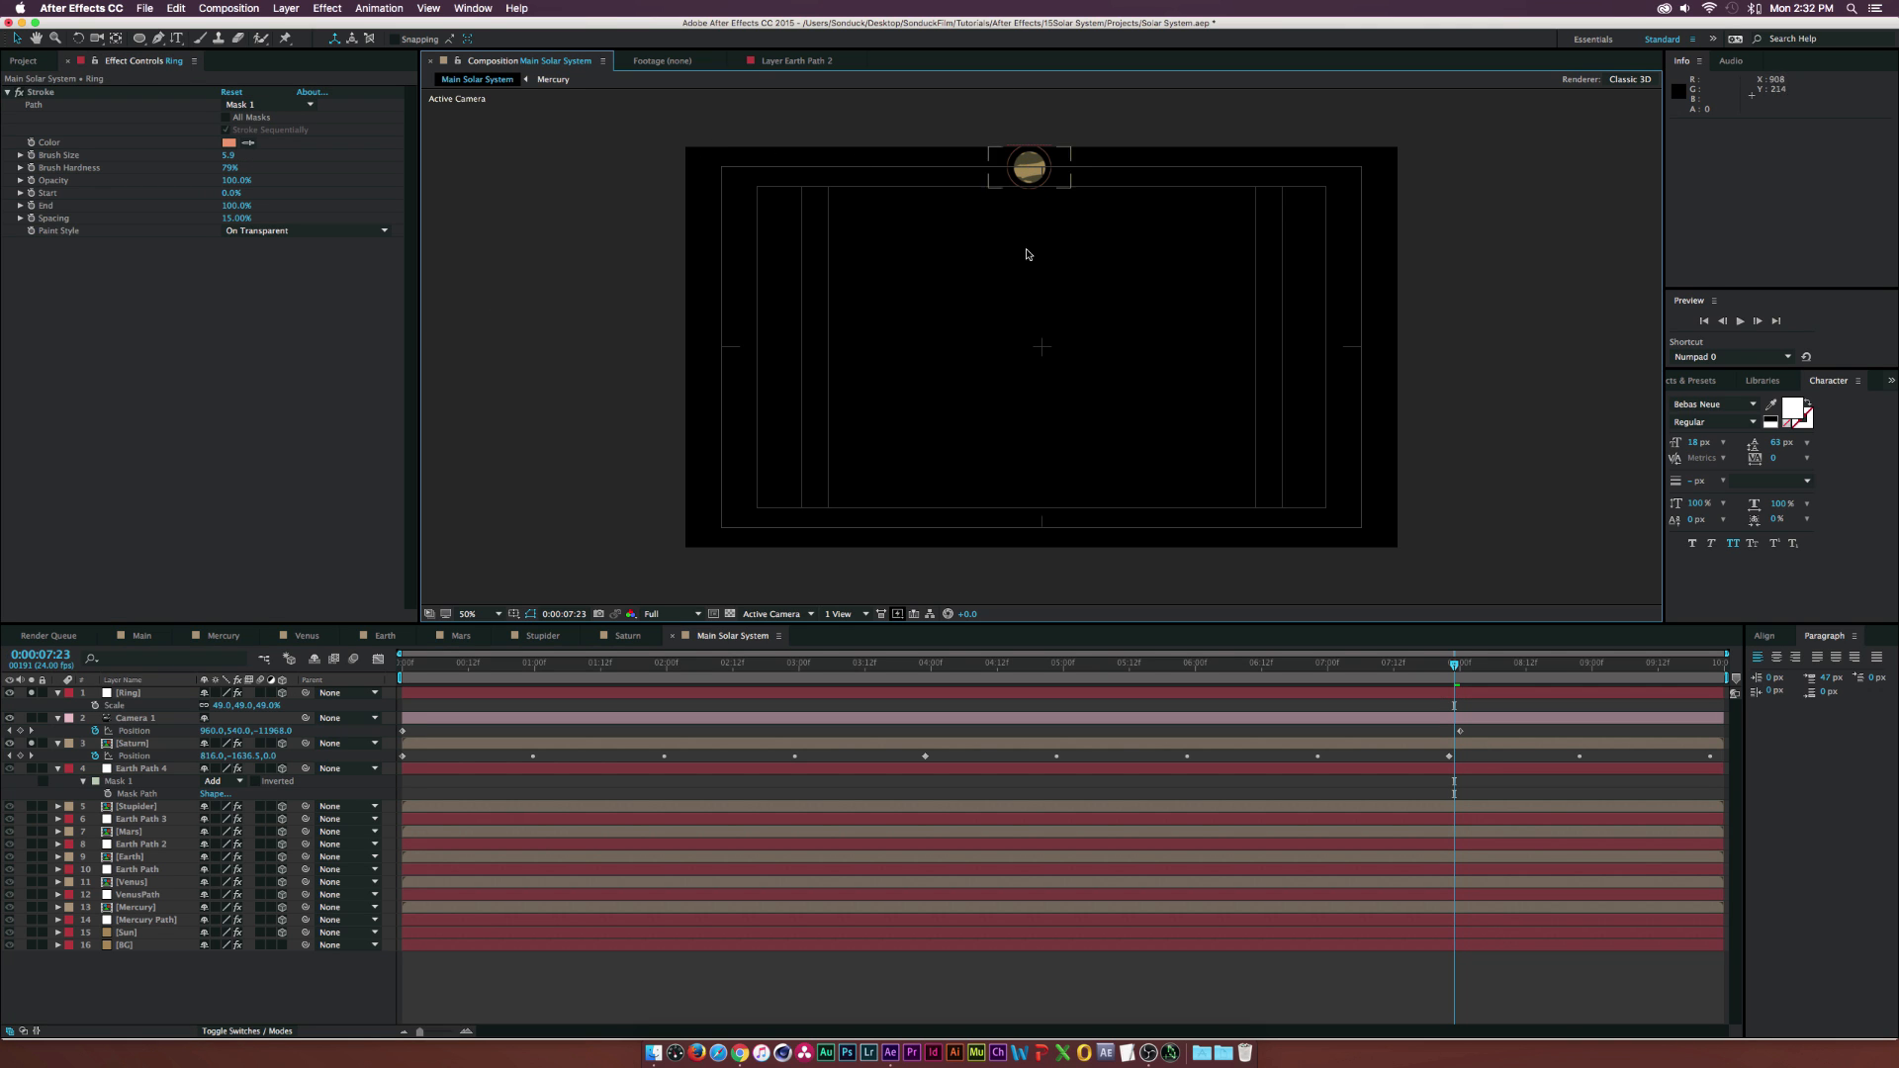
- Tilt the Ring around Saturn with an X Rotation of -29° and a Y Rotation of about -9°
key(period)
drag(1029, 189, 1026, 483)
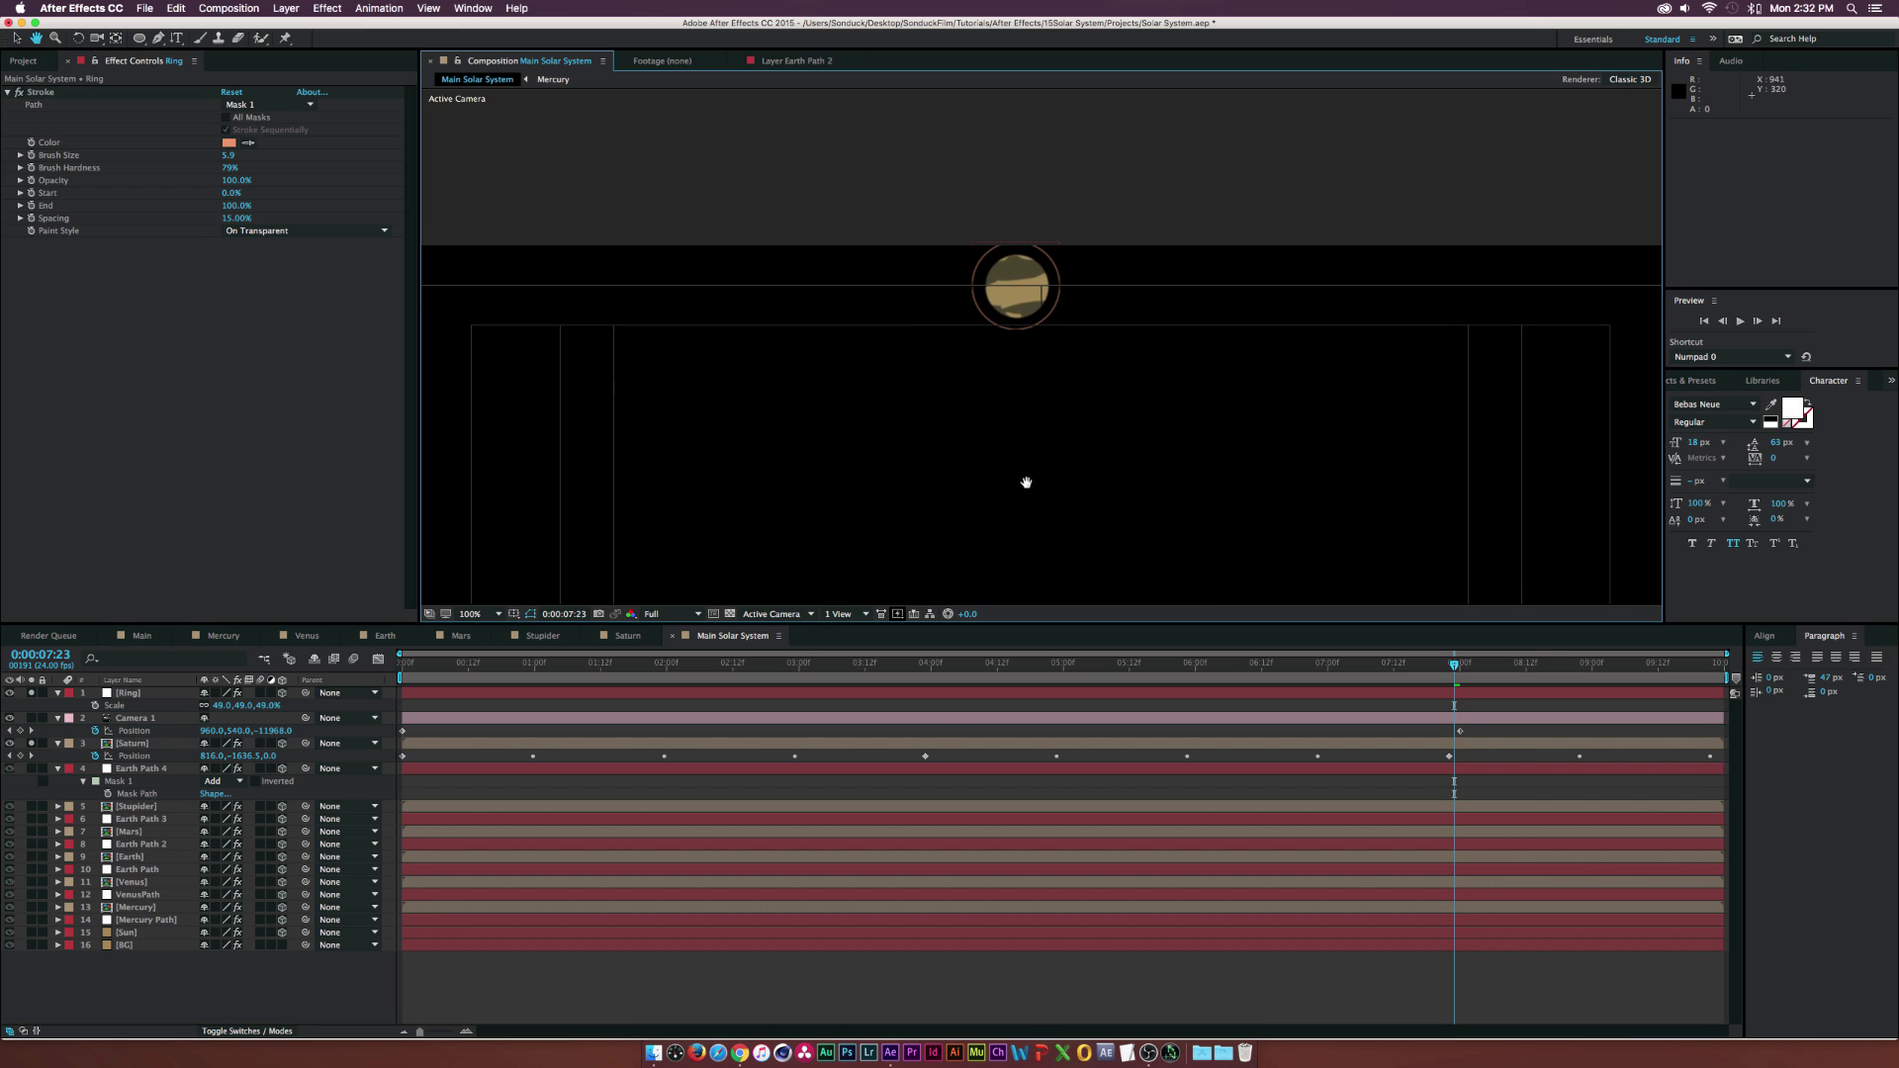
click(133, 744)
click(133, 695)
key(r)
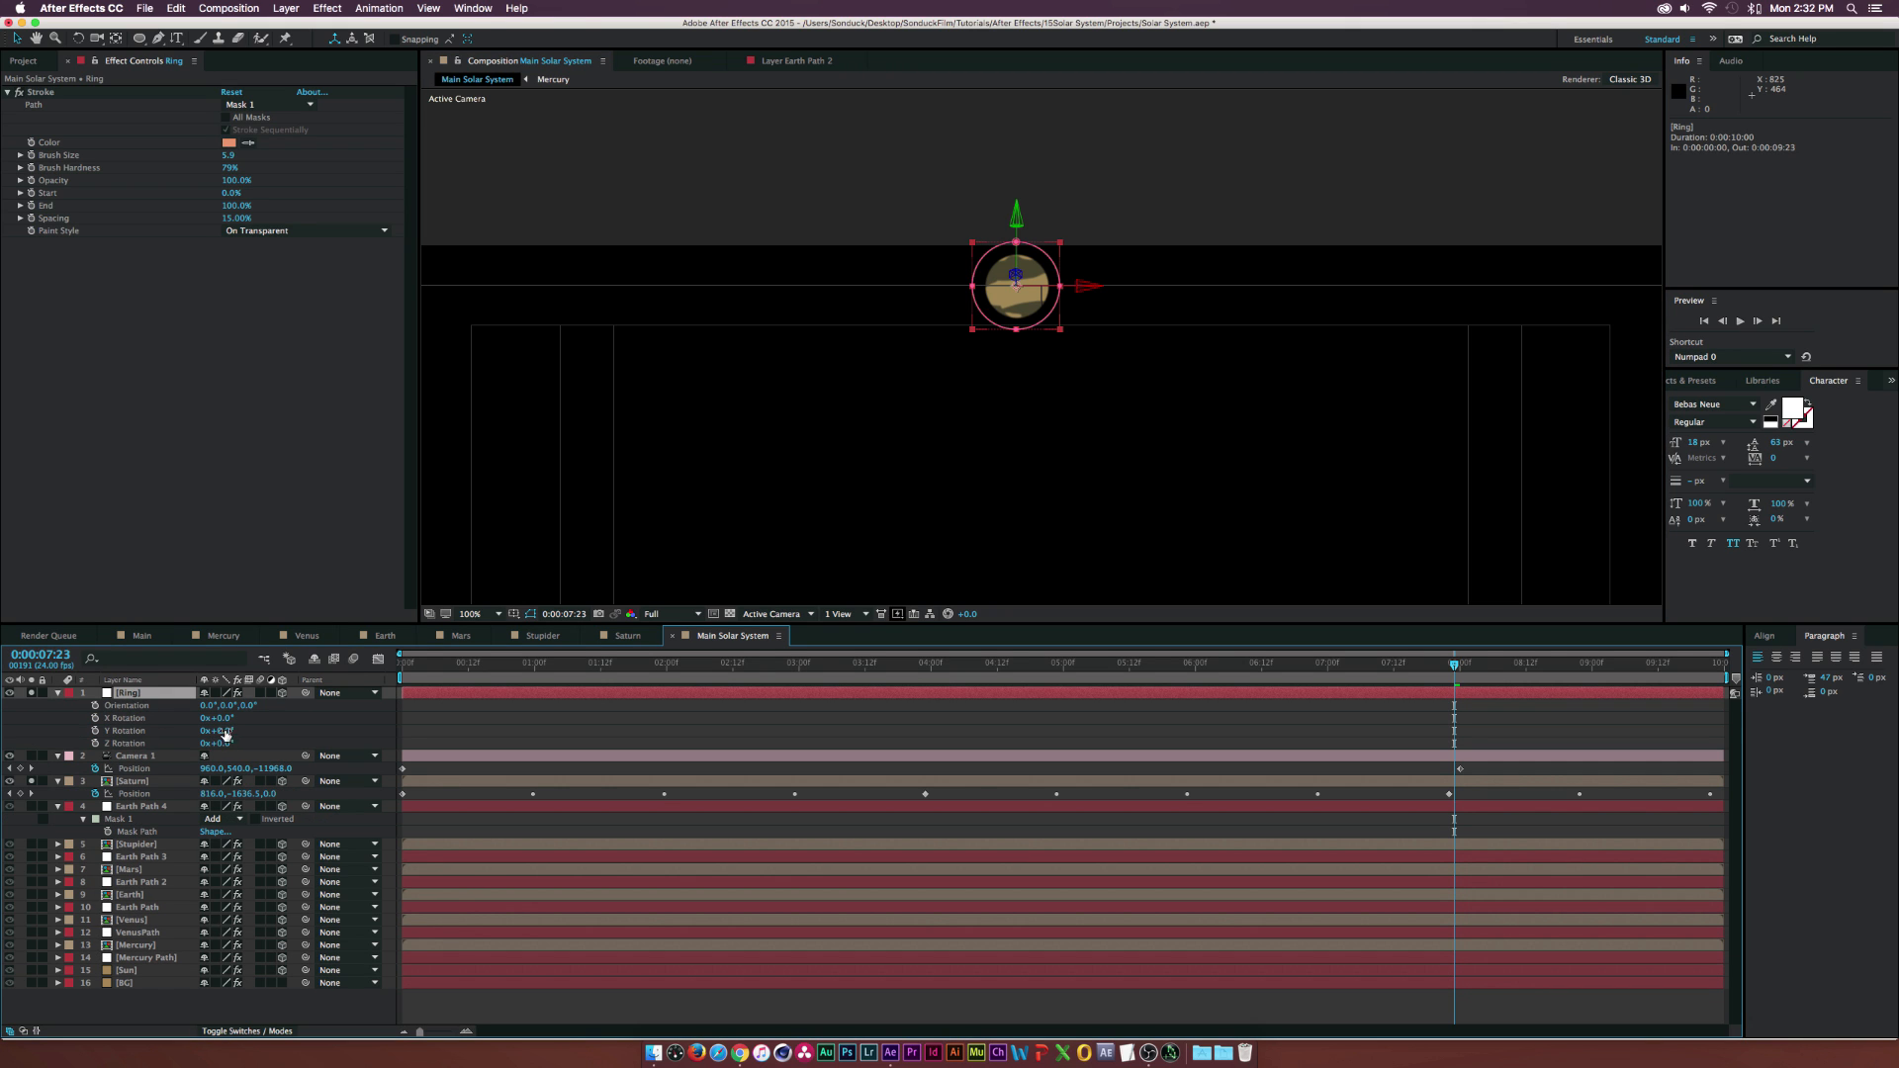
mouse_move(219, 743)
mouse_down()
mouse_move(190, 719)
mouse_move(232, 733)
mouse_move(211, 730)
mouse_up()
key(super+z)
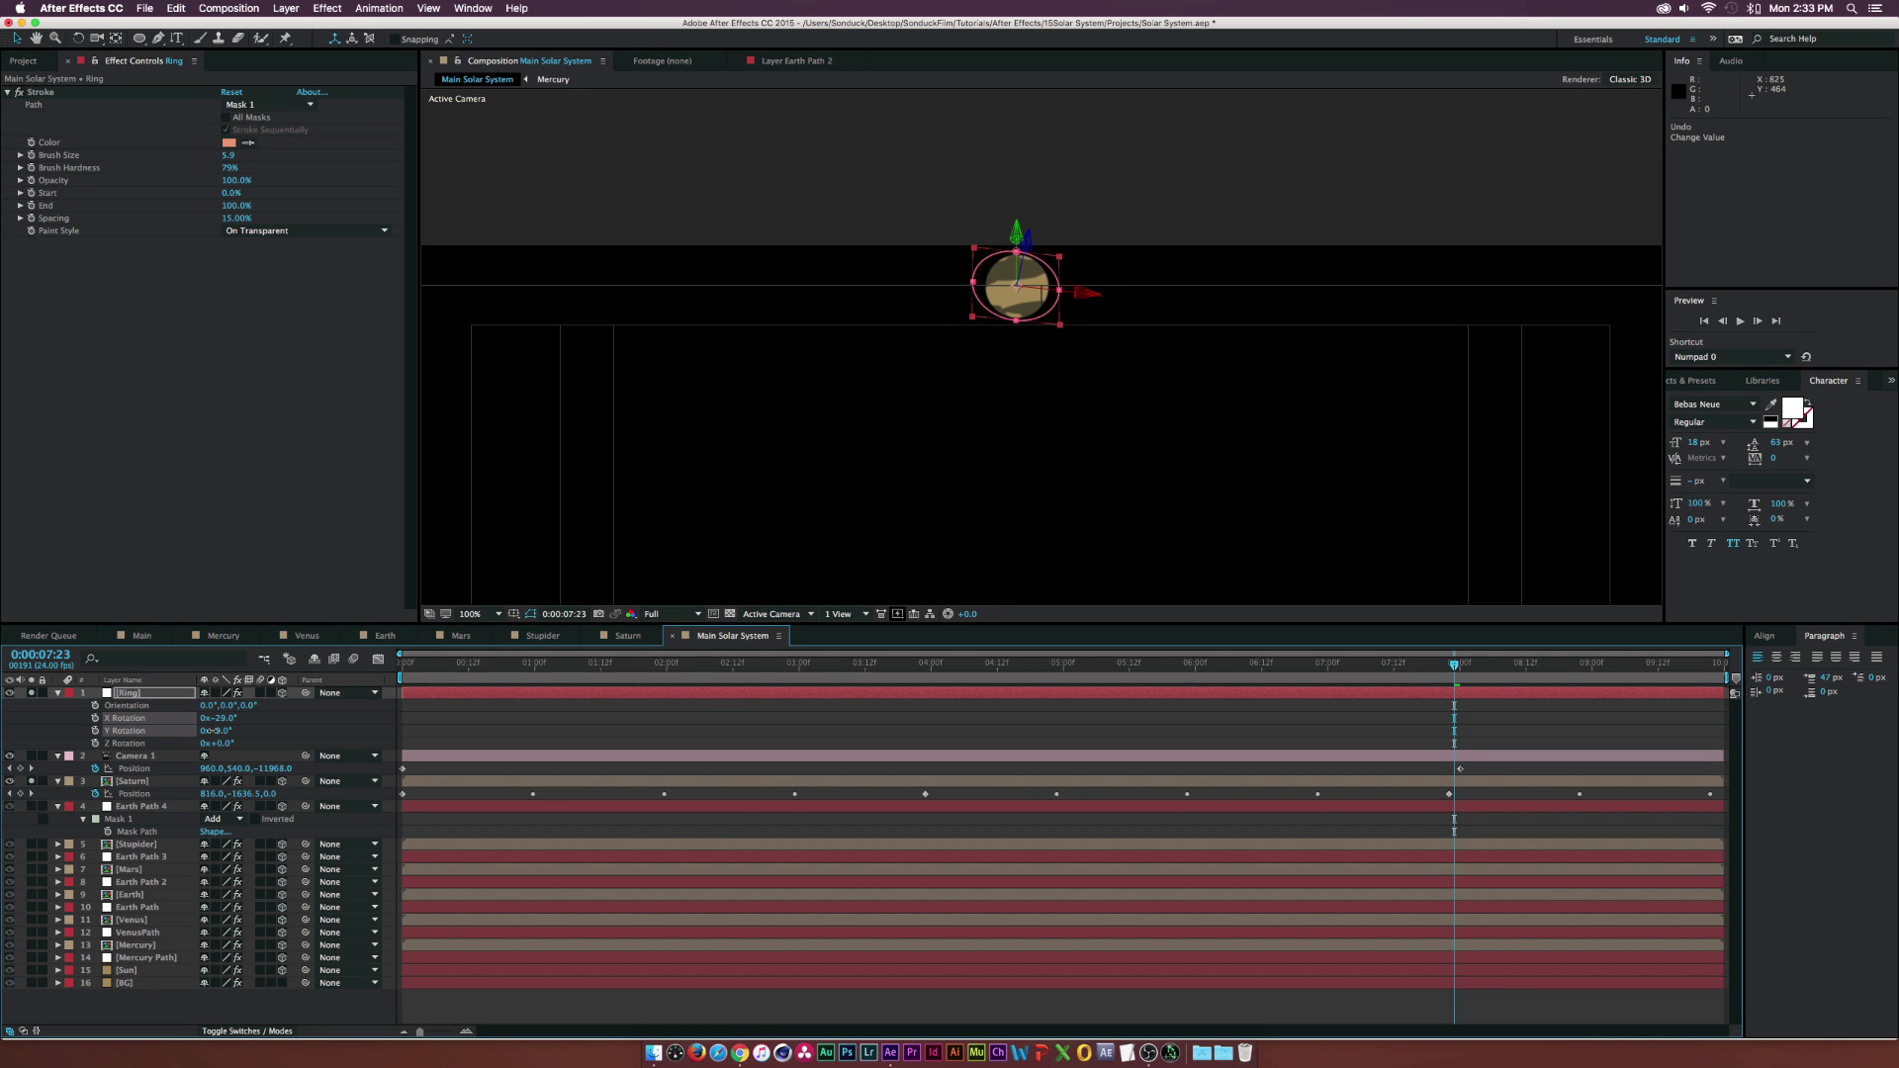
click(438, 723)
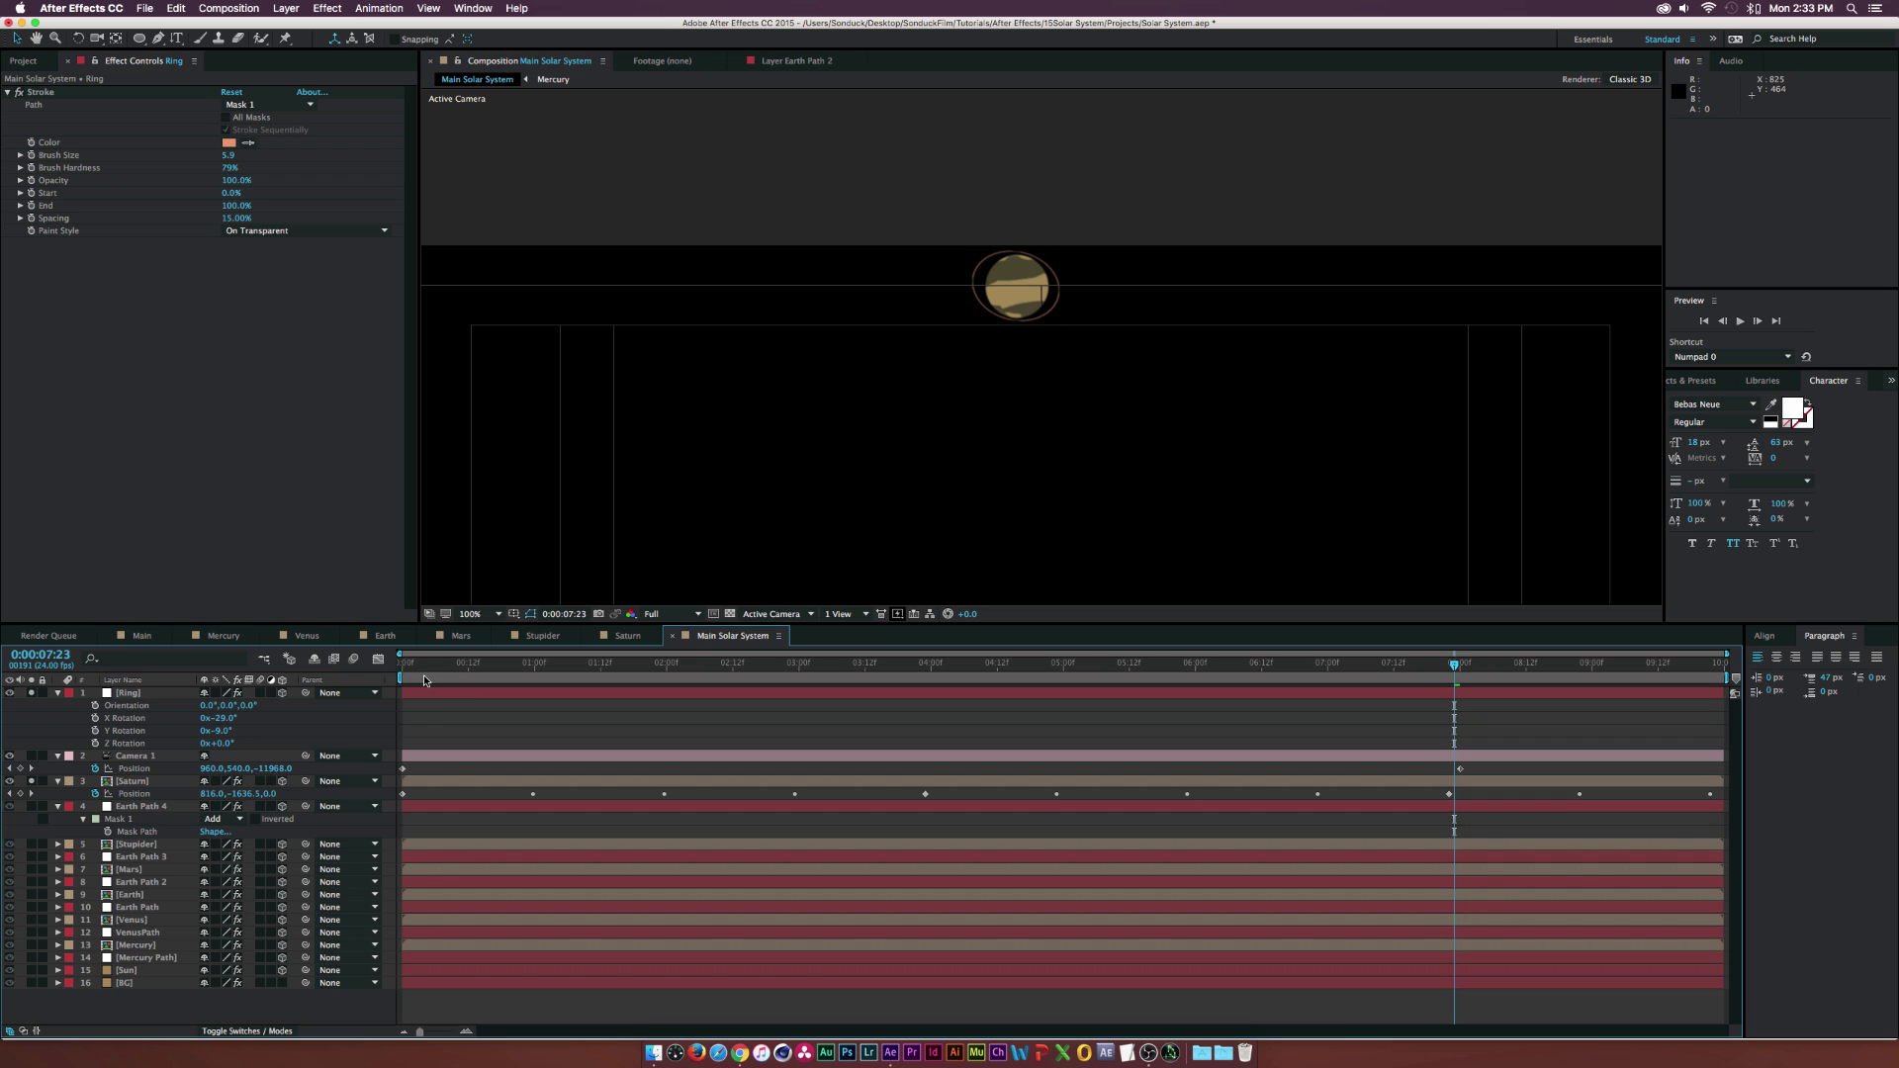
- Copy the Earth Path 4 mask path and paste it into the Ring's Position at 0:00:00:00
key(Home)
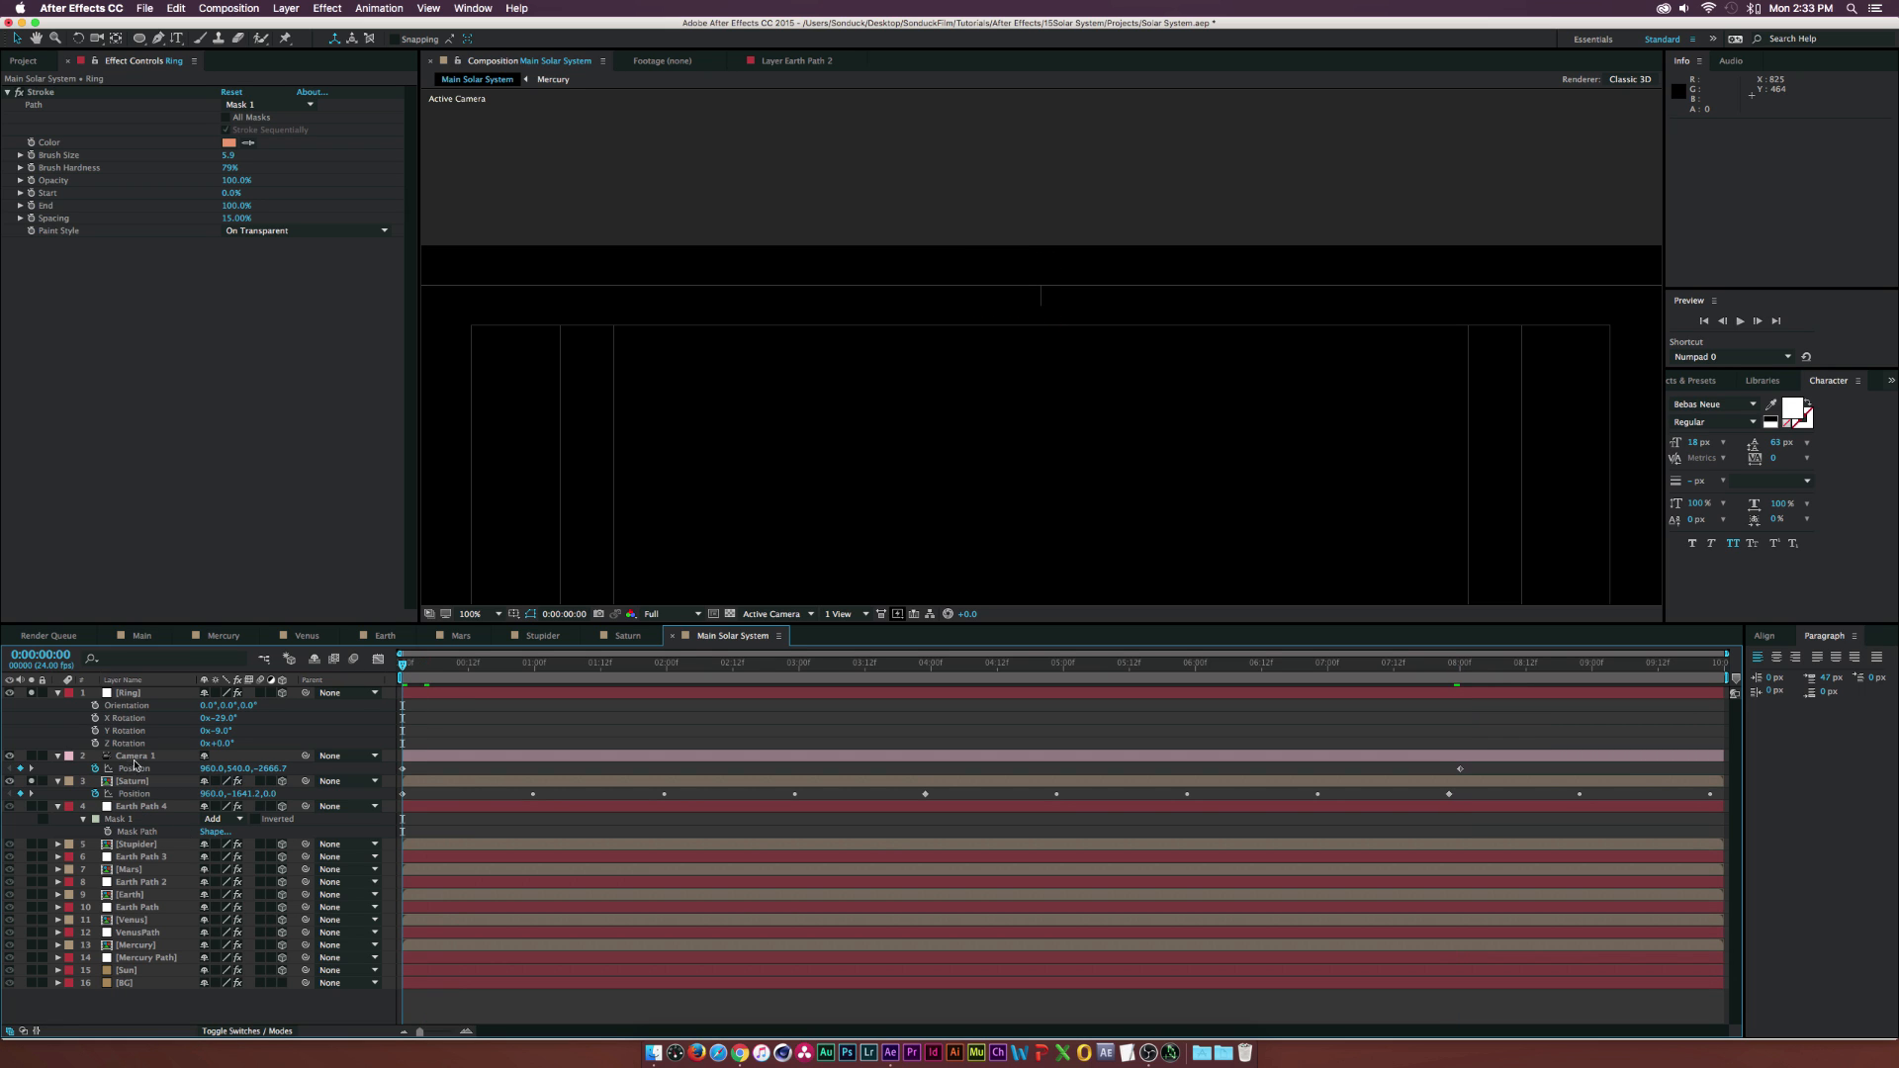
click(141, 808)
click(119, 836)
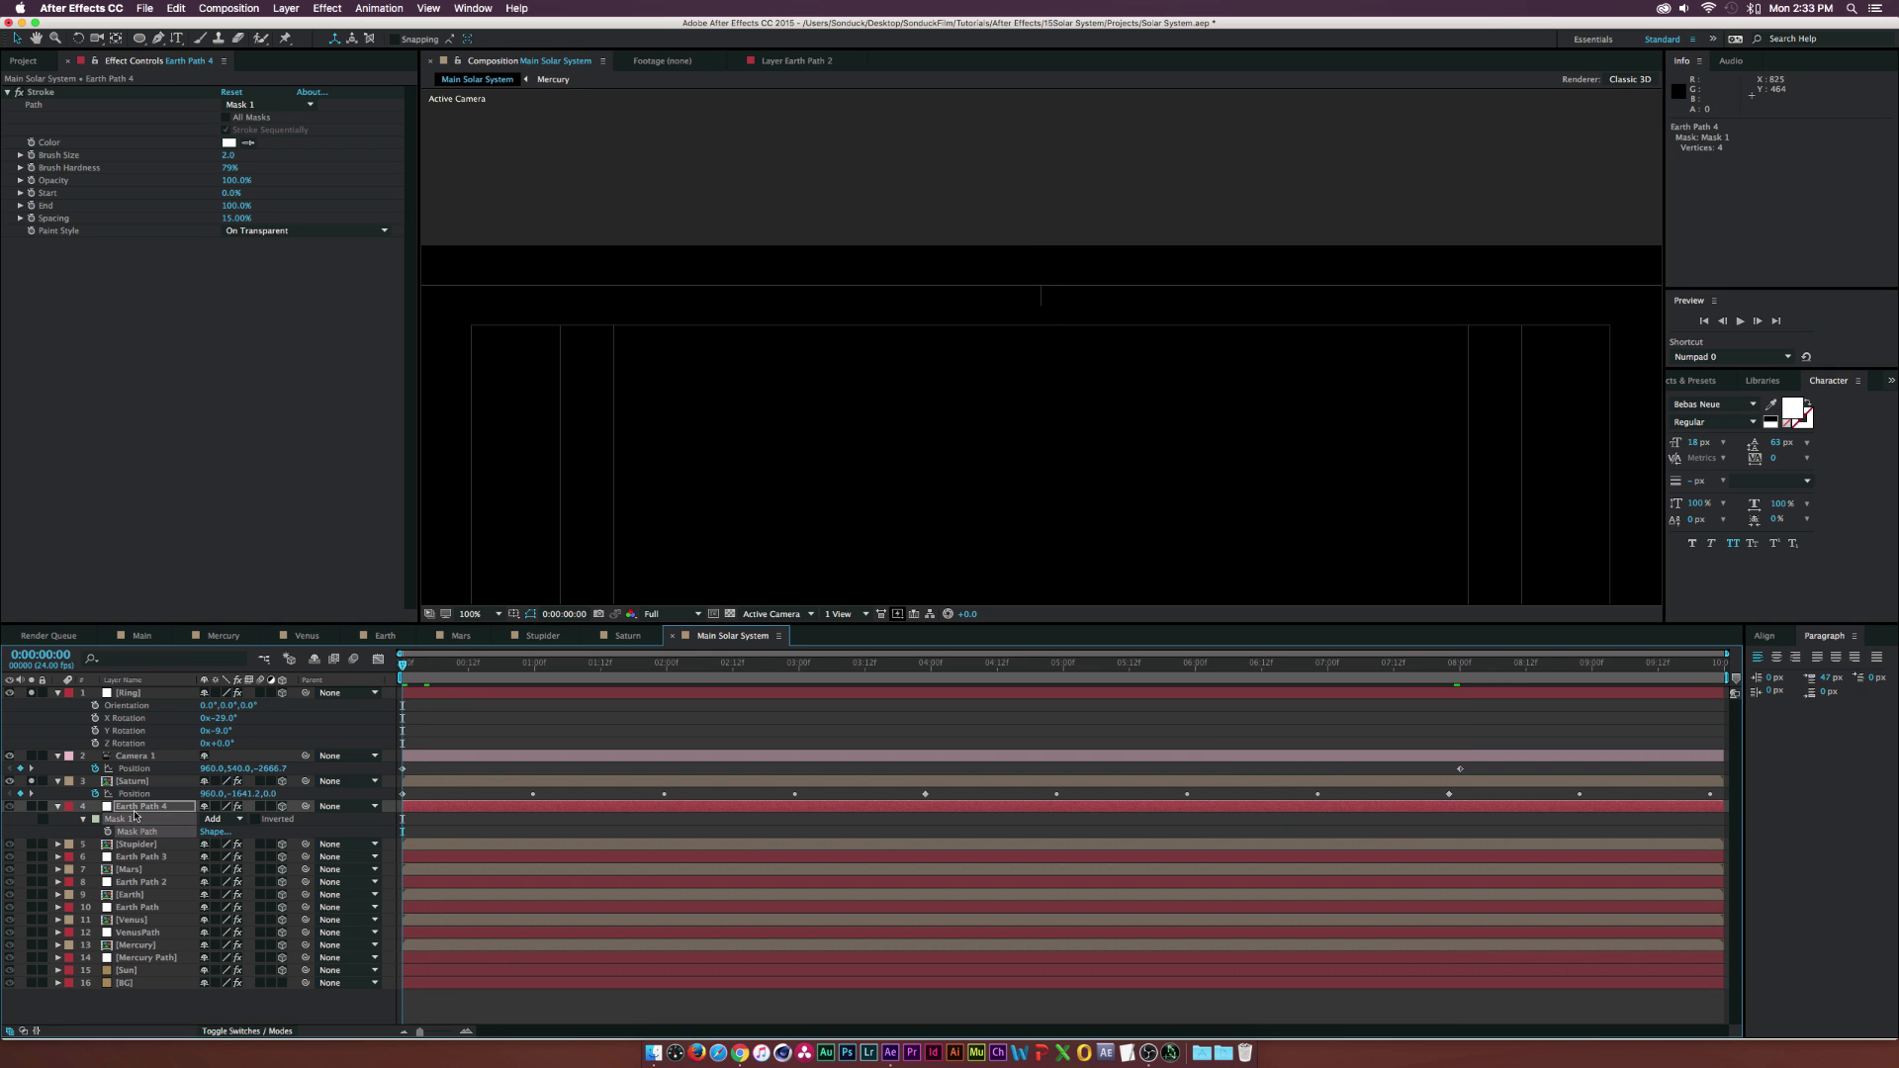
click(136, 692)
key(p)
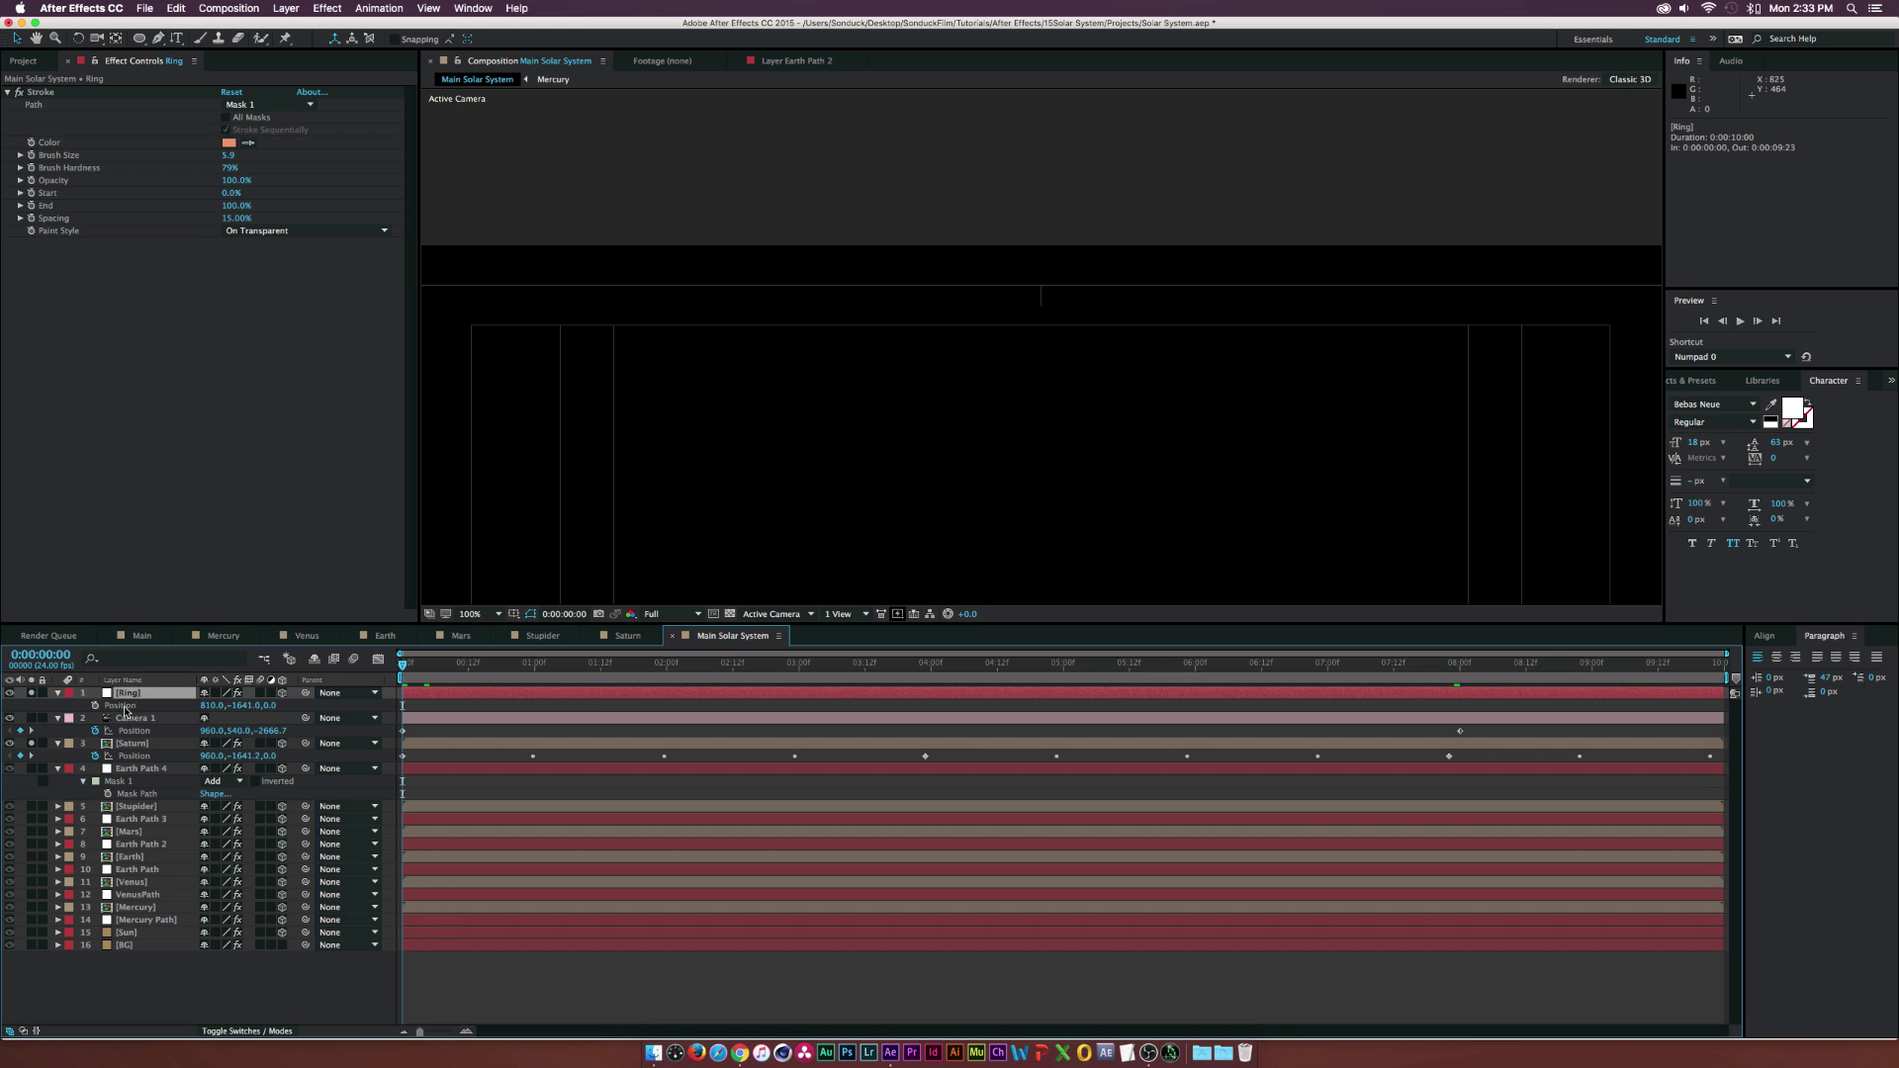
click(124, 708)
key(cmd+v)
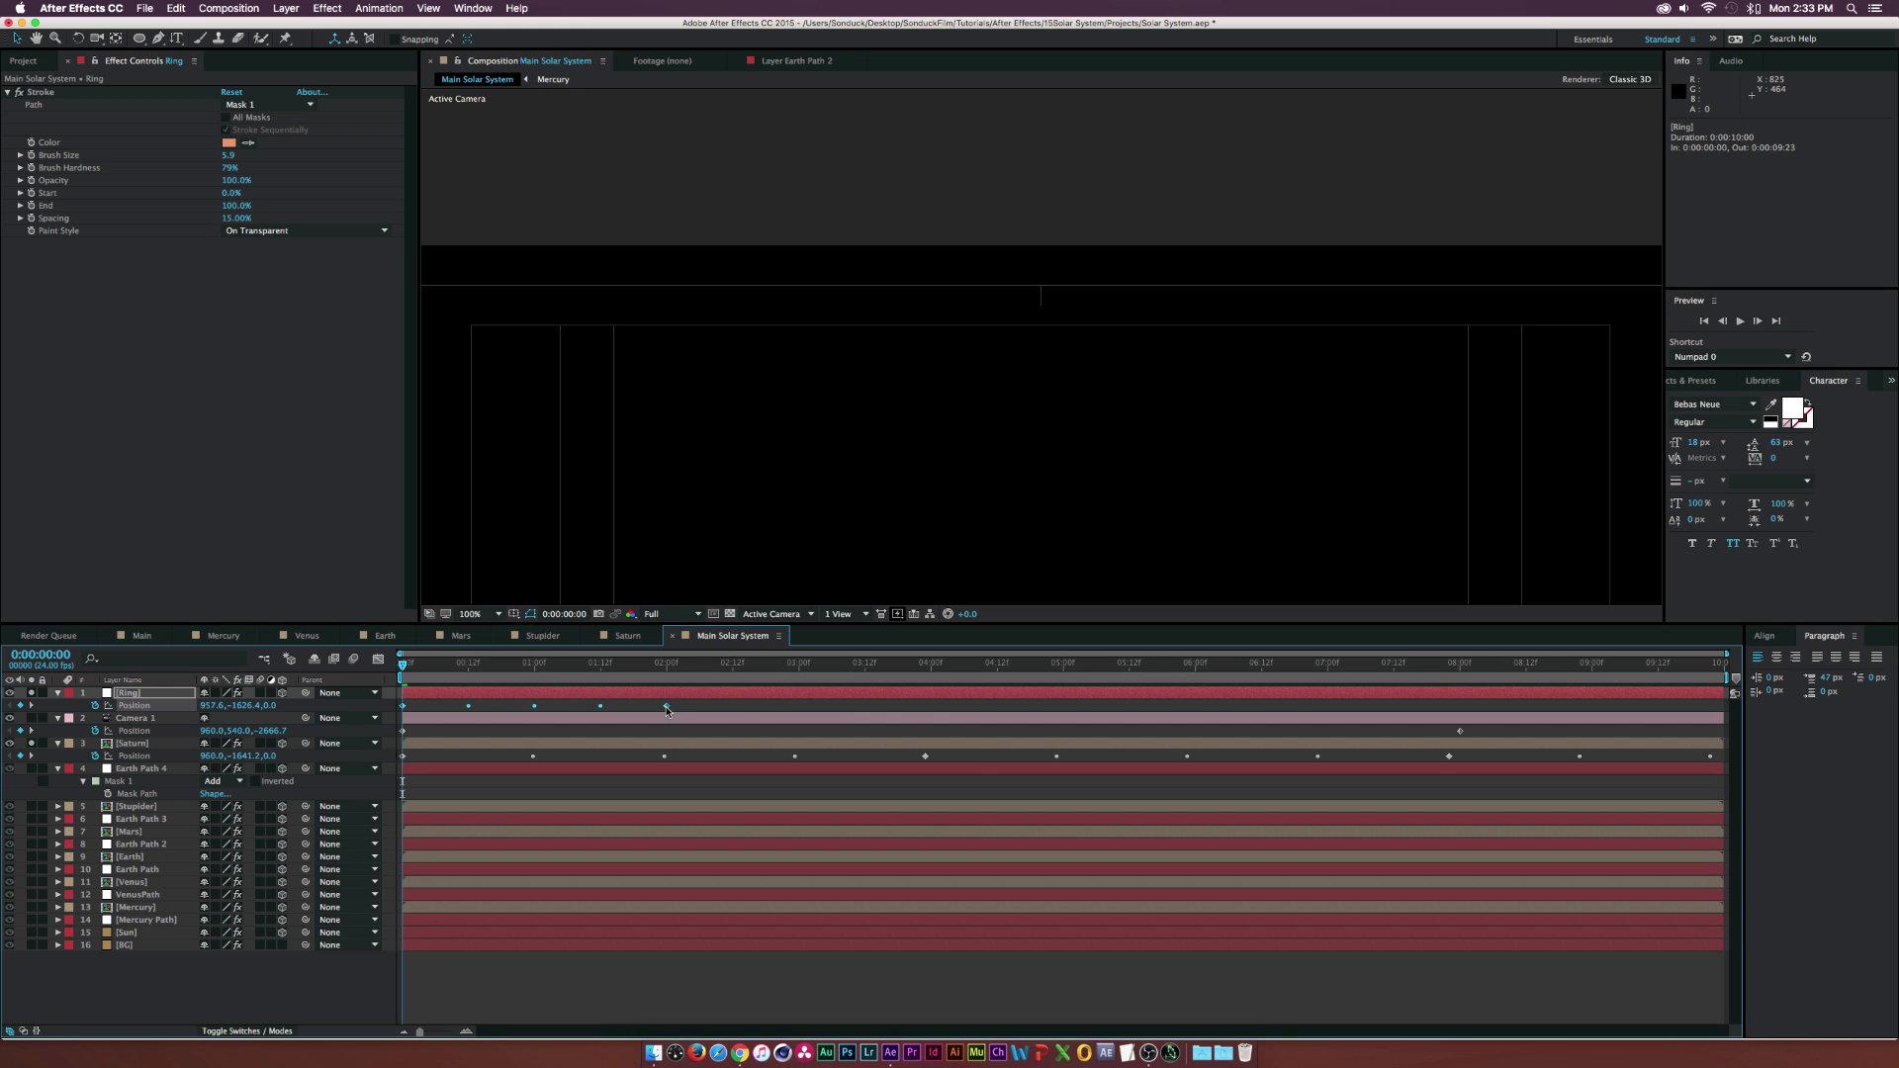
- Stretch the Ring's five position keyframes so they line up with Saturn's first five keyframes
drag(668, 707, 904, 711)
key(super+z)
click(680, 705)
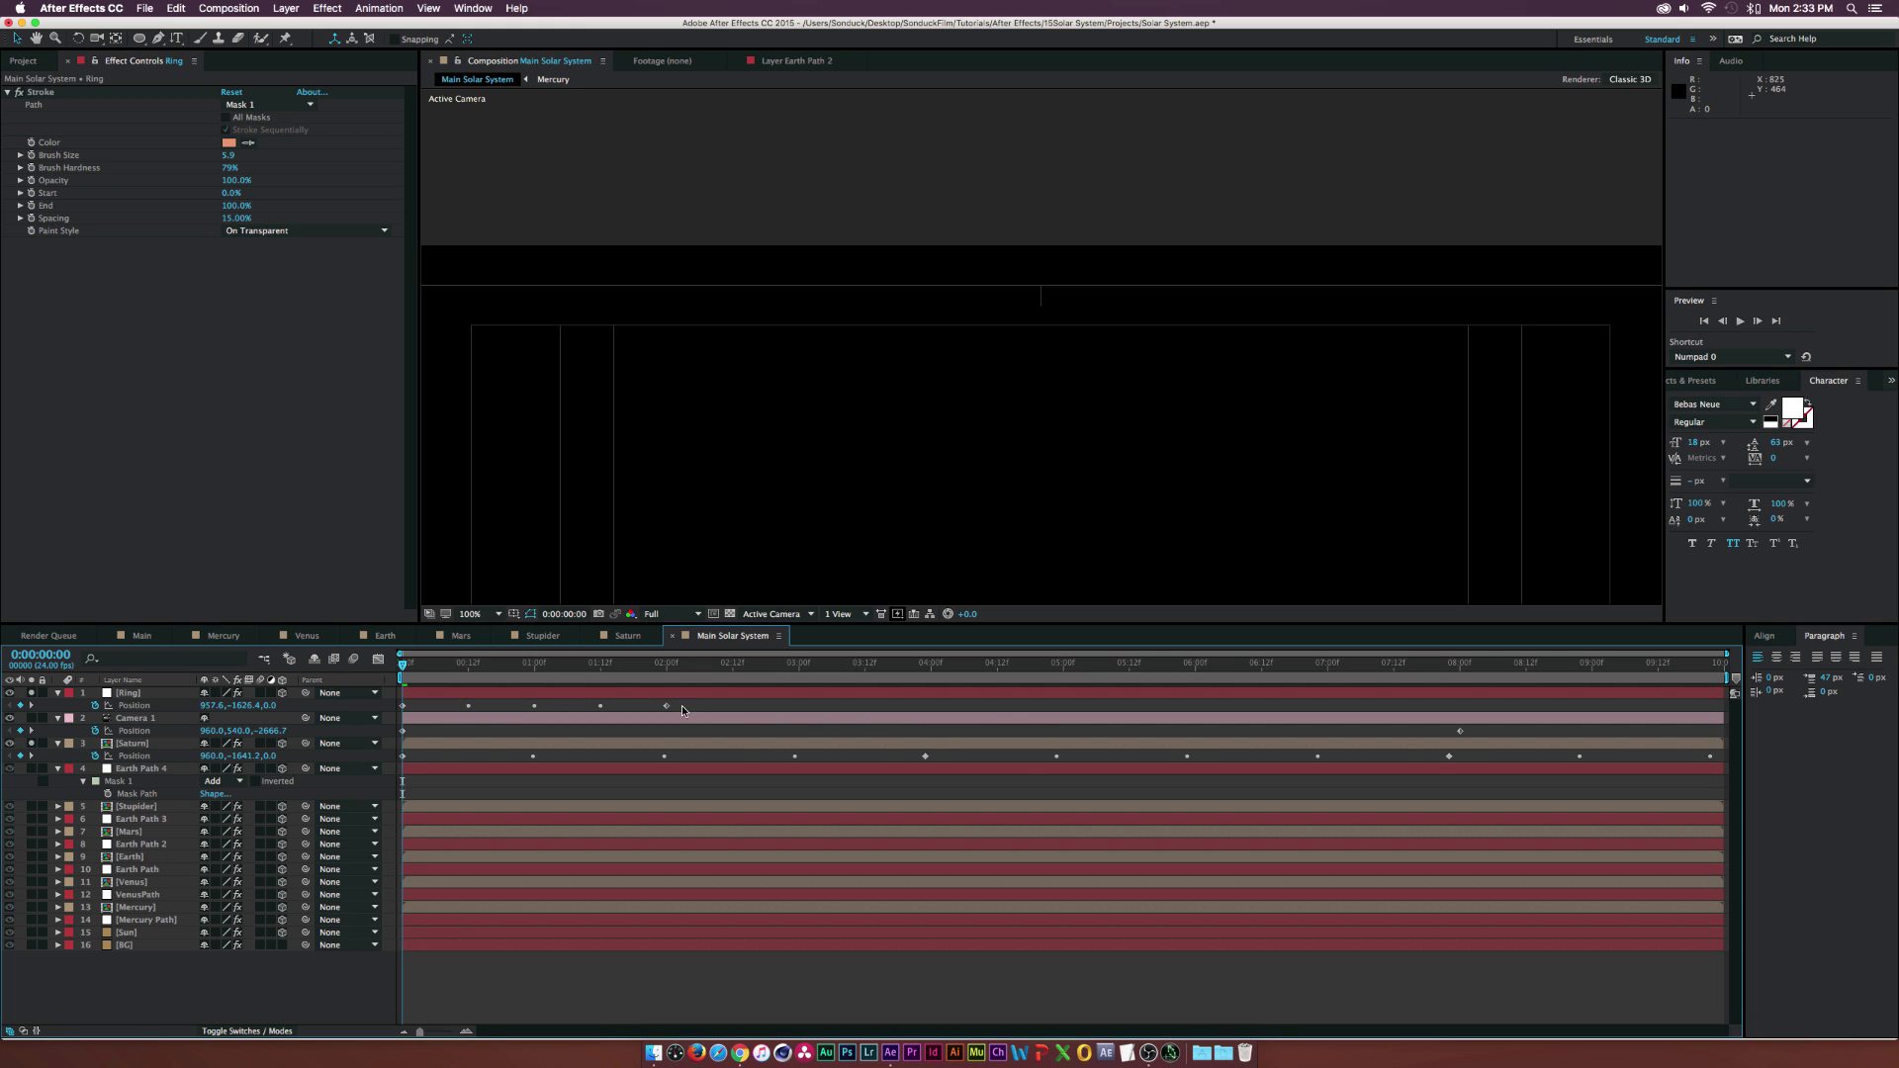
drag(666, 705, 327, 699)
- Paste the Ring's position keyframes again from 0:00:03:23 and 0:00:07:23, and scrub to 0:00:05:00 to check that it follows Saturn
click(928, 663)
key(ctrl+c)
key(ctrl+v)
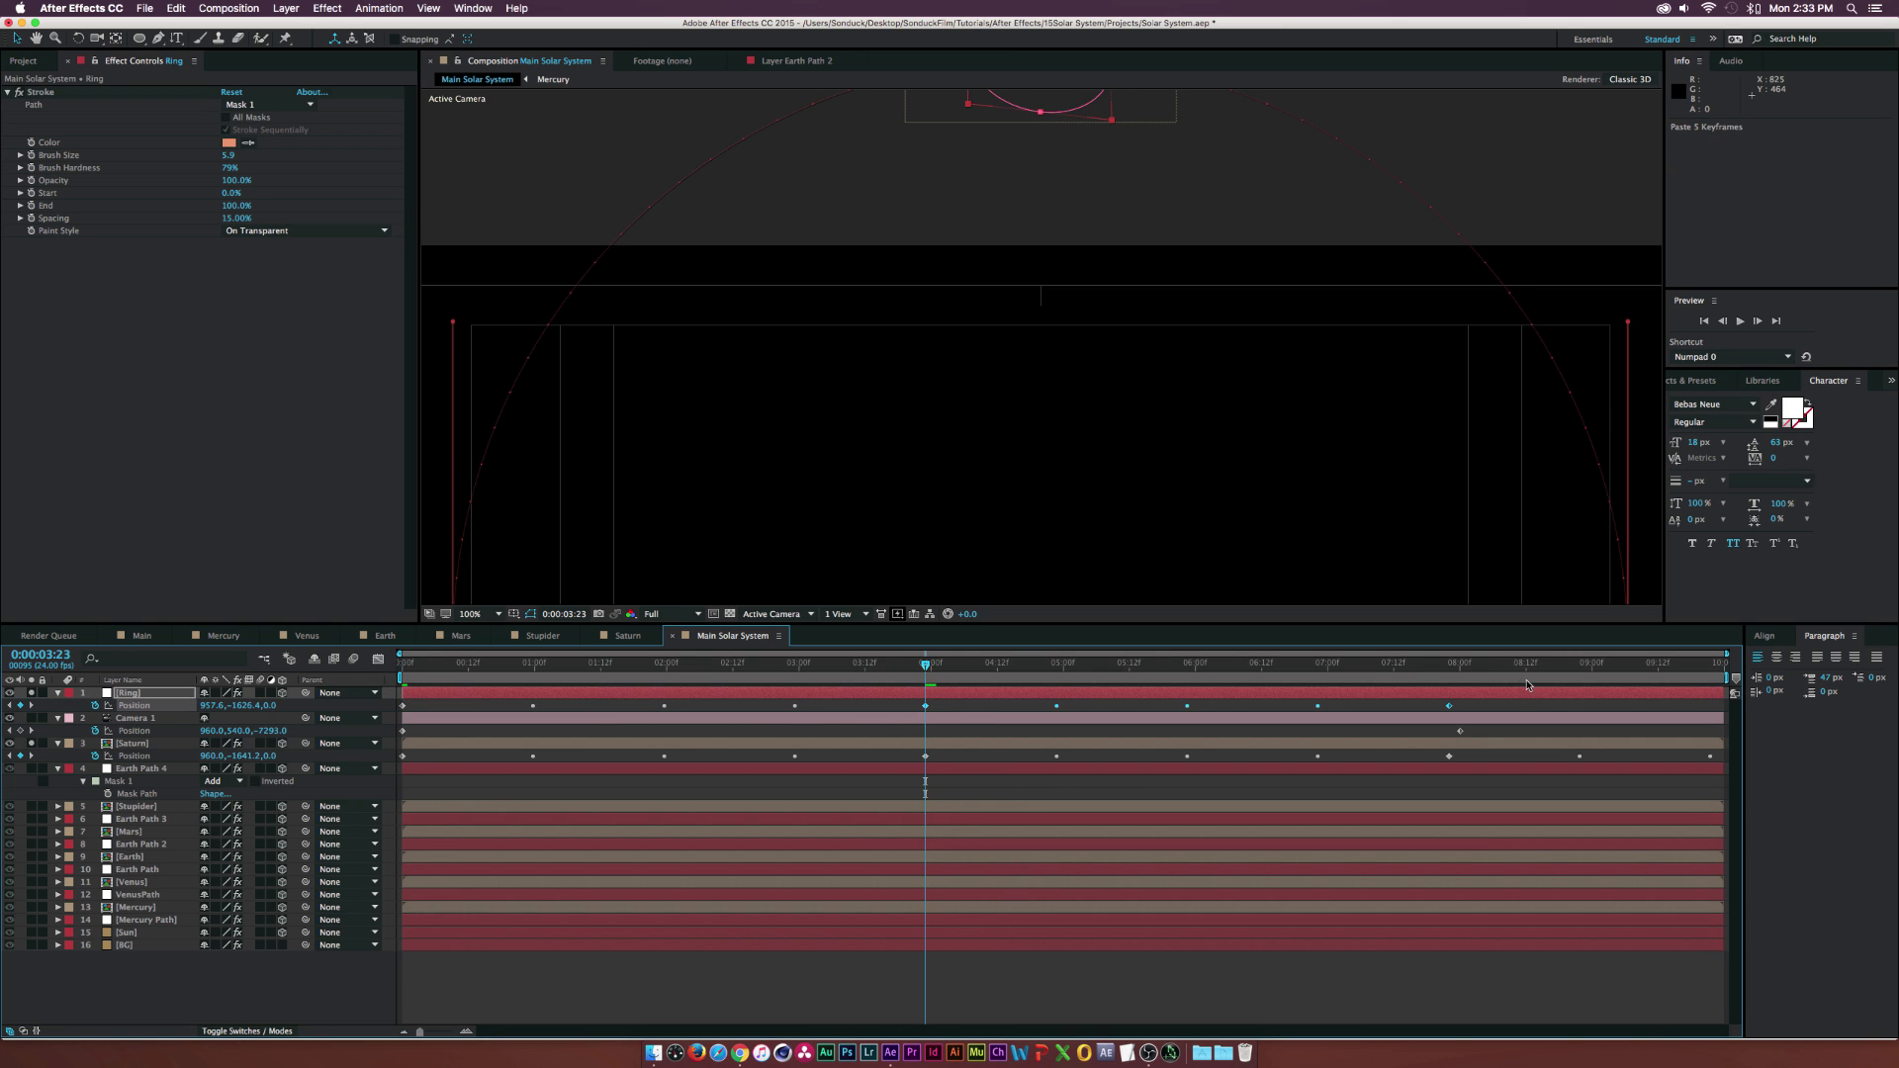
drag(1456, 666, 1179, 664)
scroll(1055, 485, down, 1)
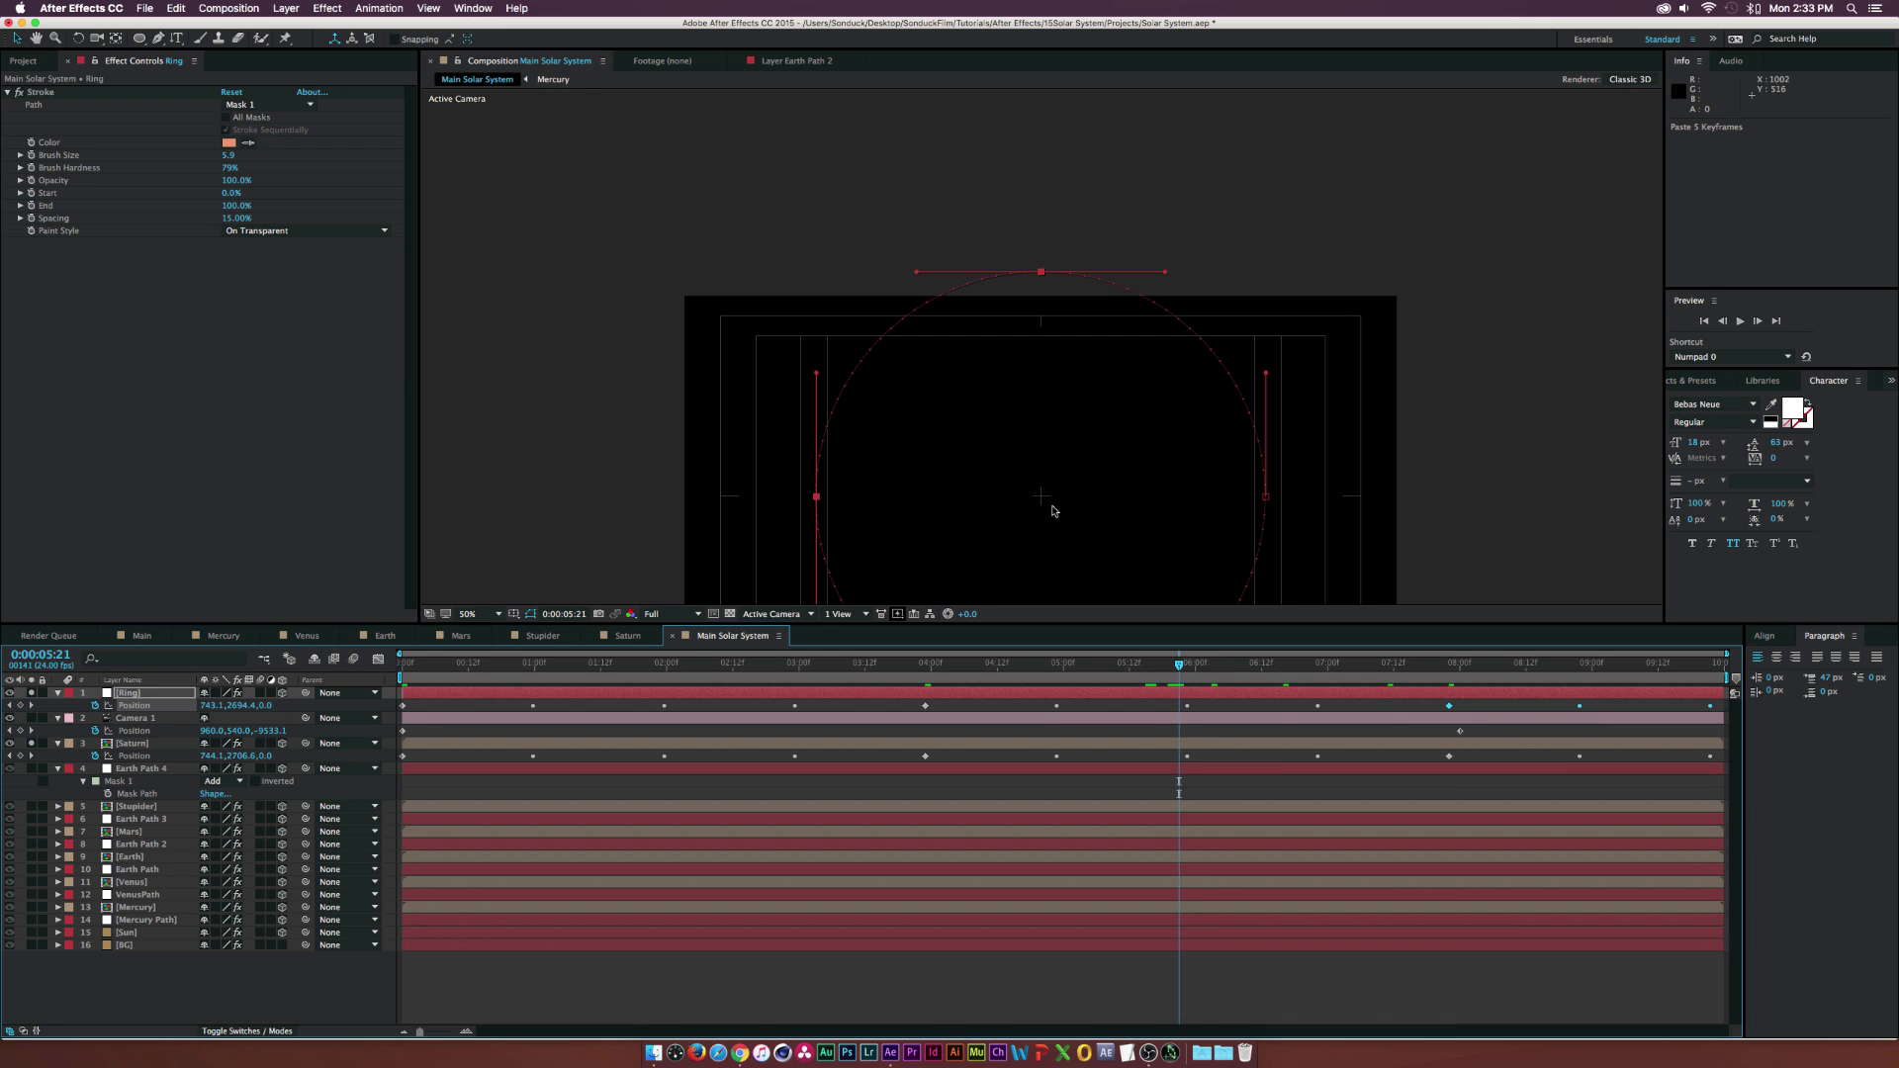
drag(1044, 532, 1034, 386)
mouse_move(1054, 664)
mouse_down()
mouse_move(958, 668)
mouse_move(1064, 679)
mouse_up()
click(513, 483)
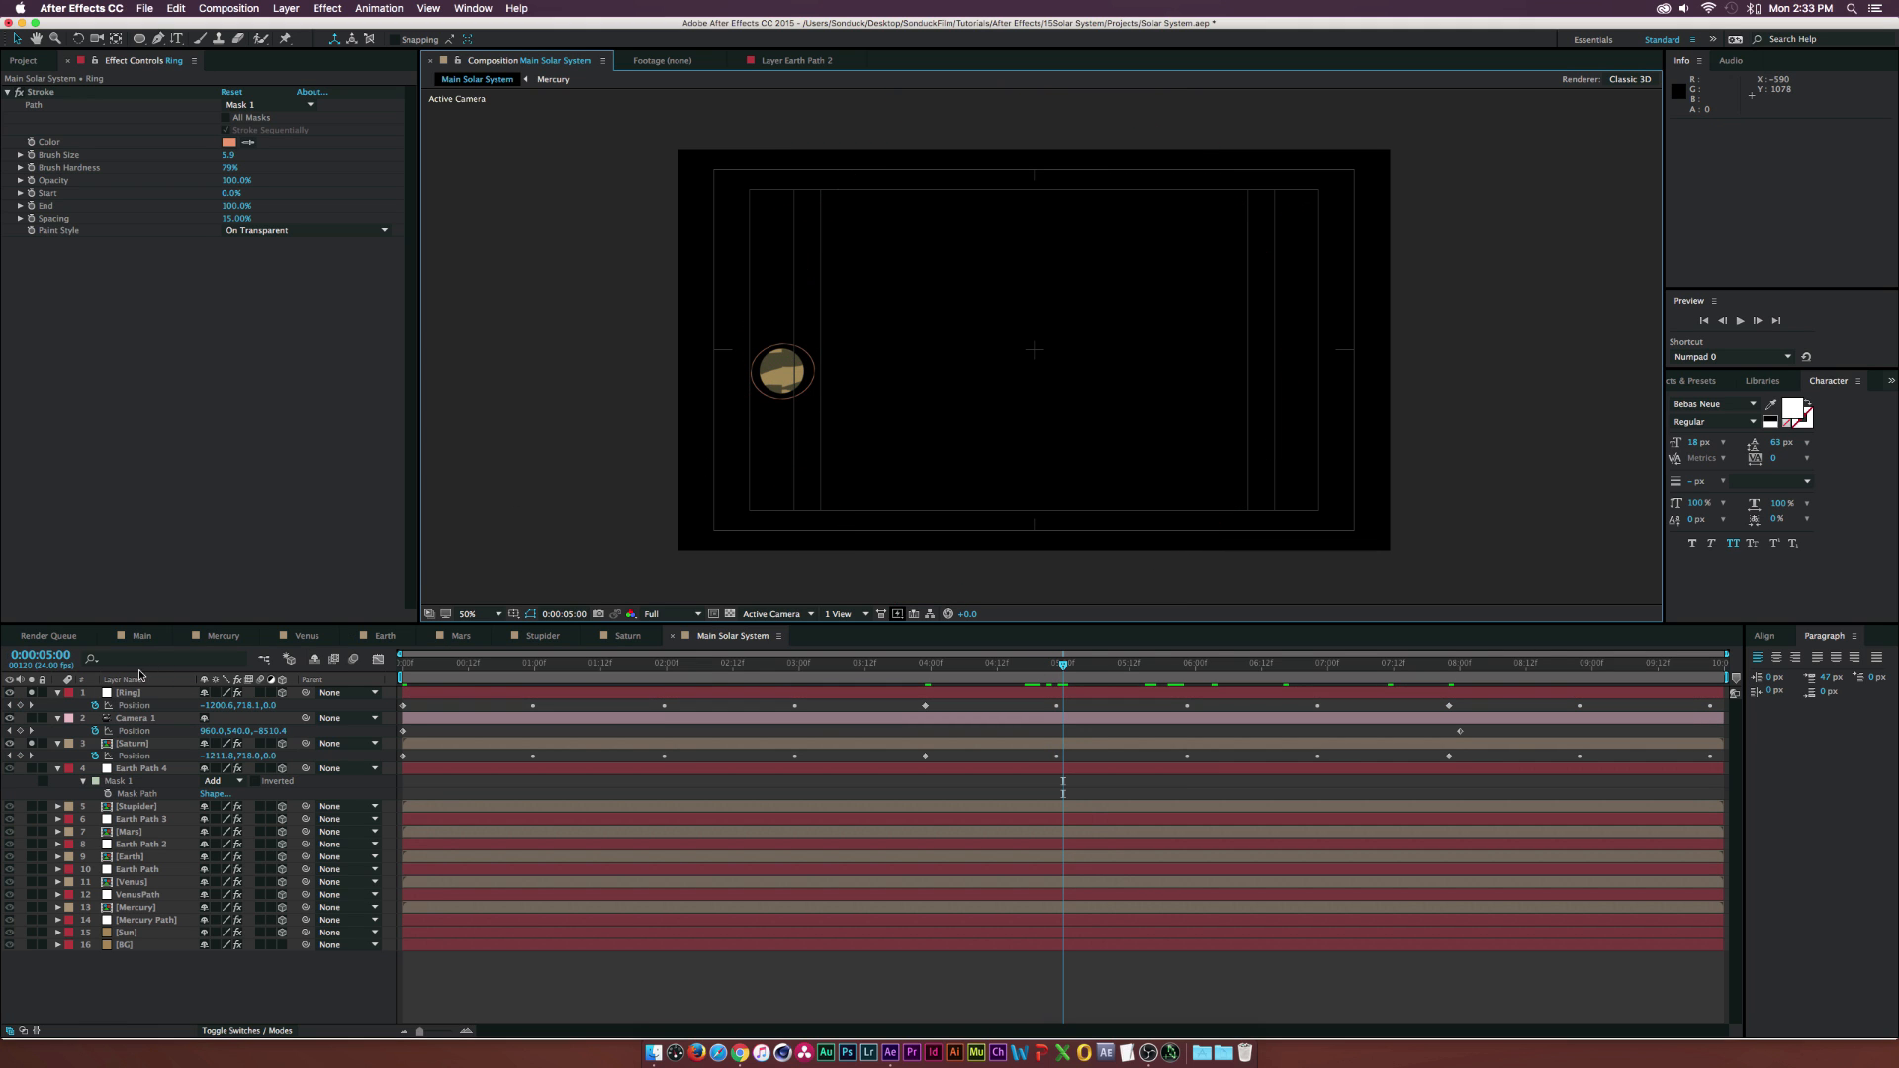
- Duplicate the Ring layer and scale the copy to 60% as a second, outer ring
click(135, 692)
key(super+d)
key(s)
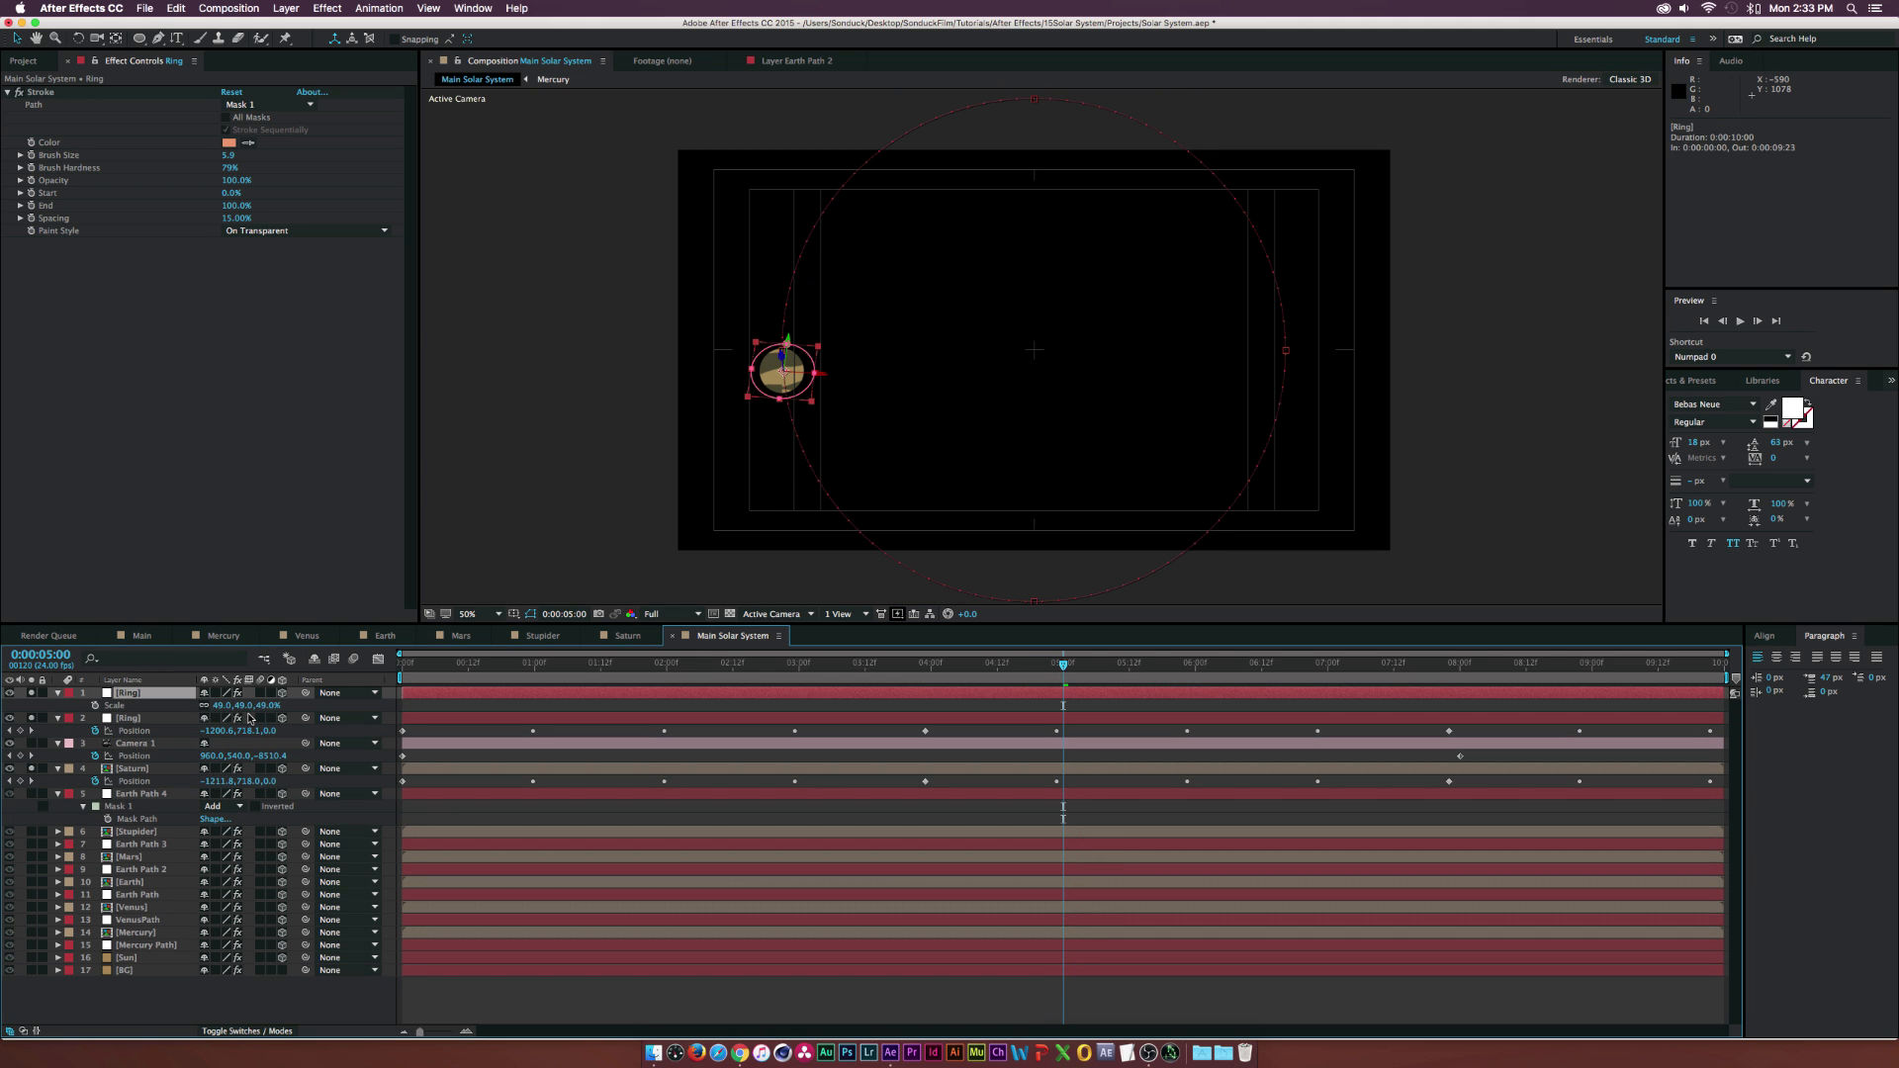
drag(225, 710, 236, 710)
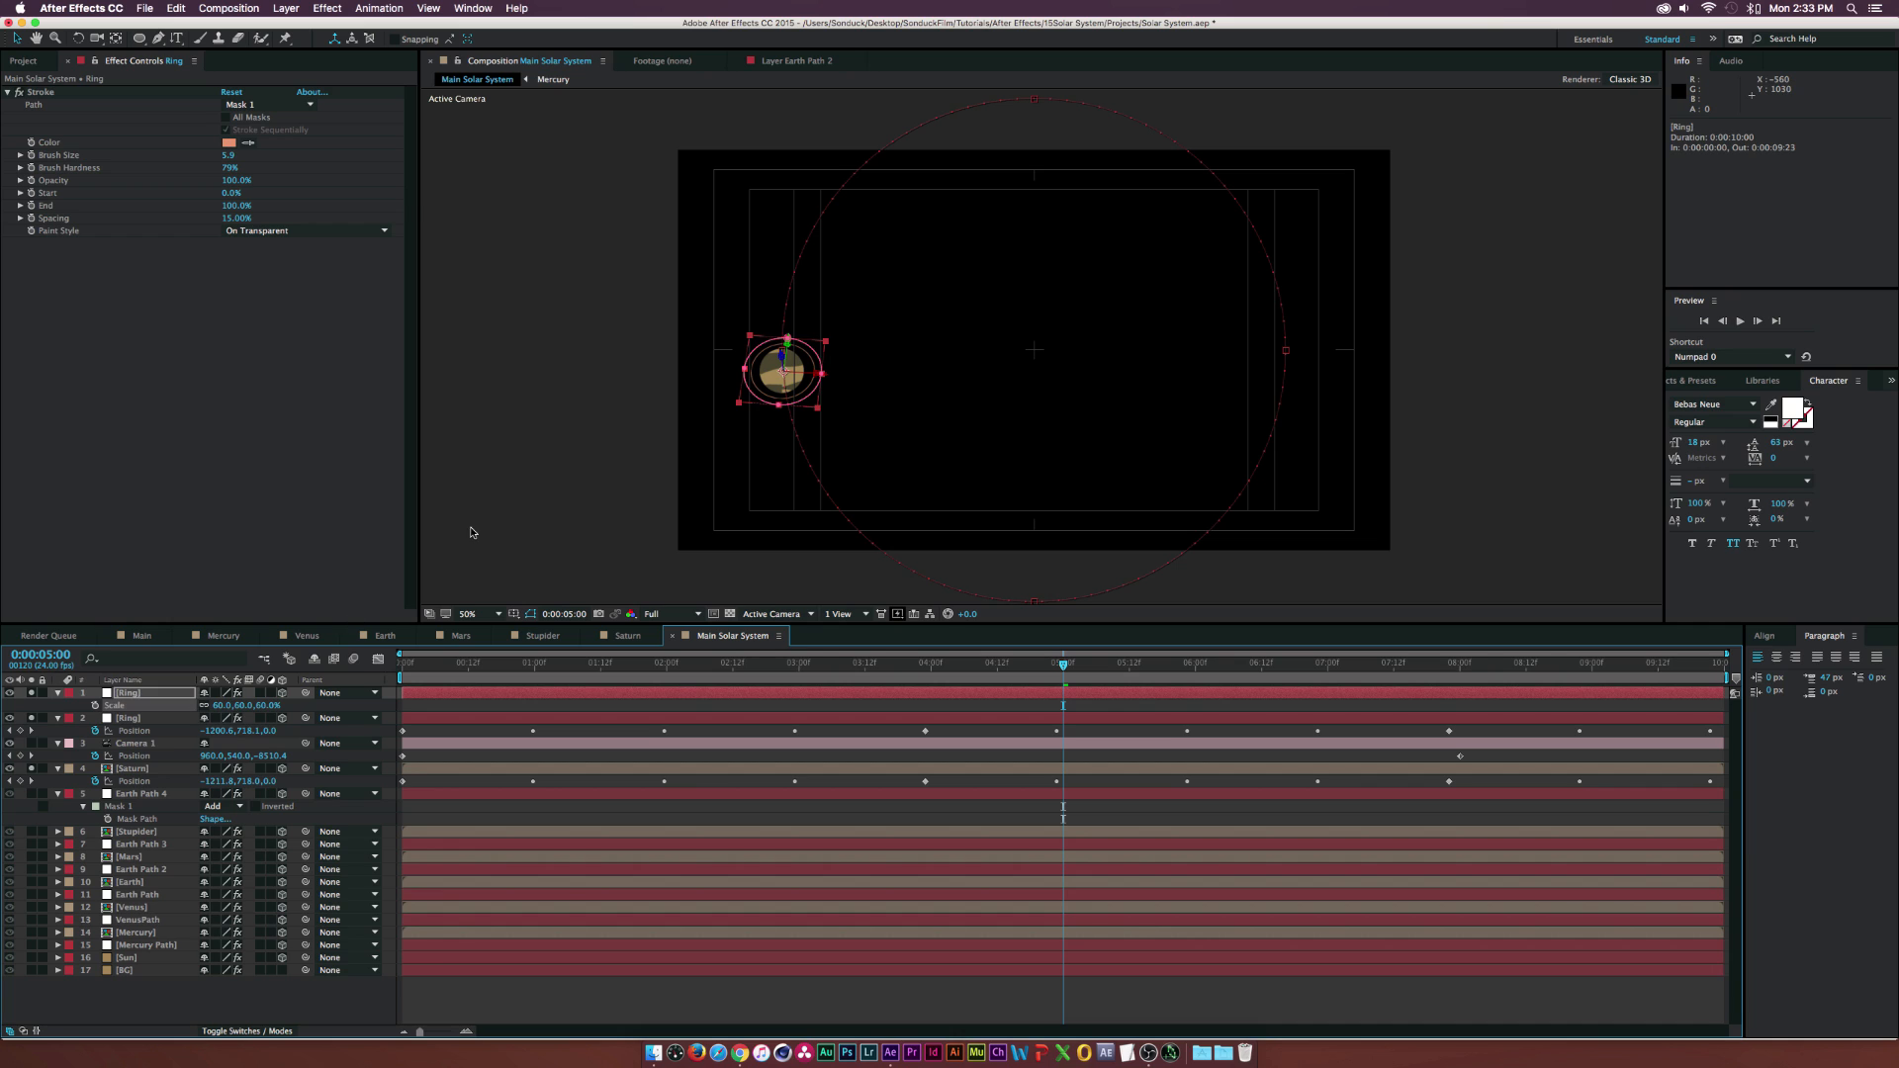
click(549, 507)
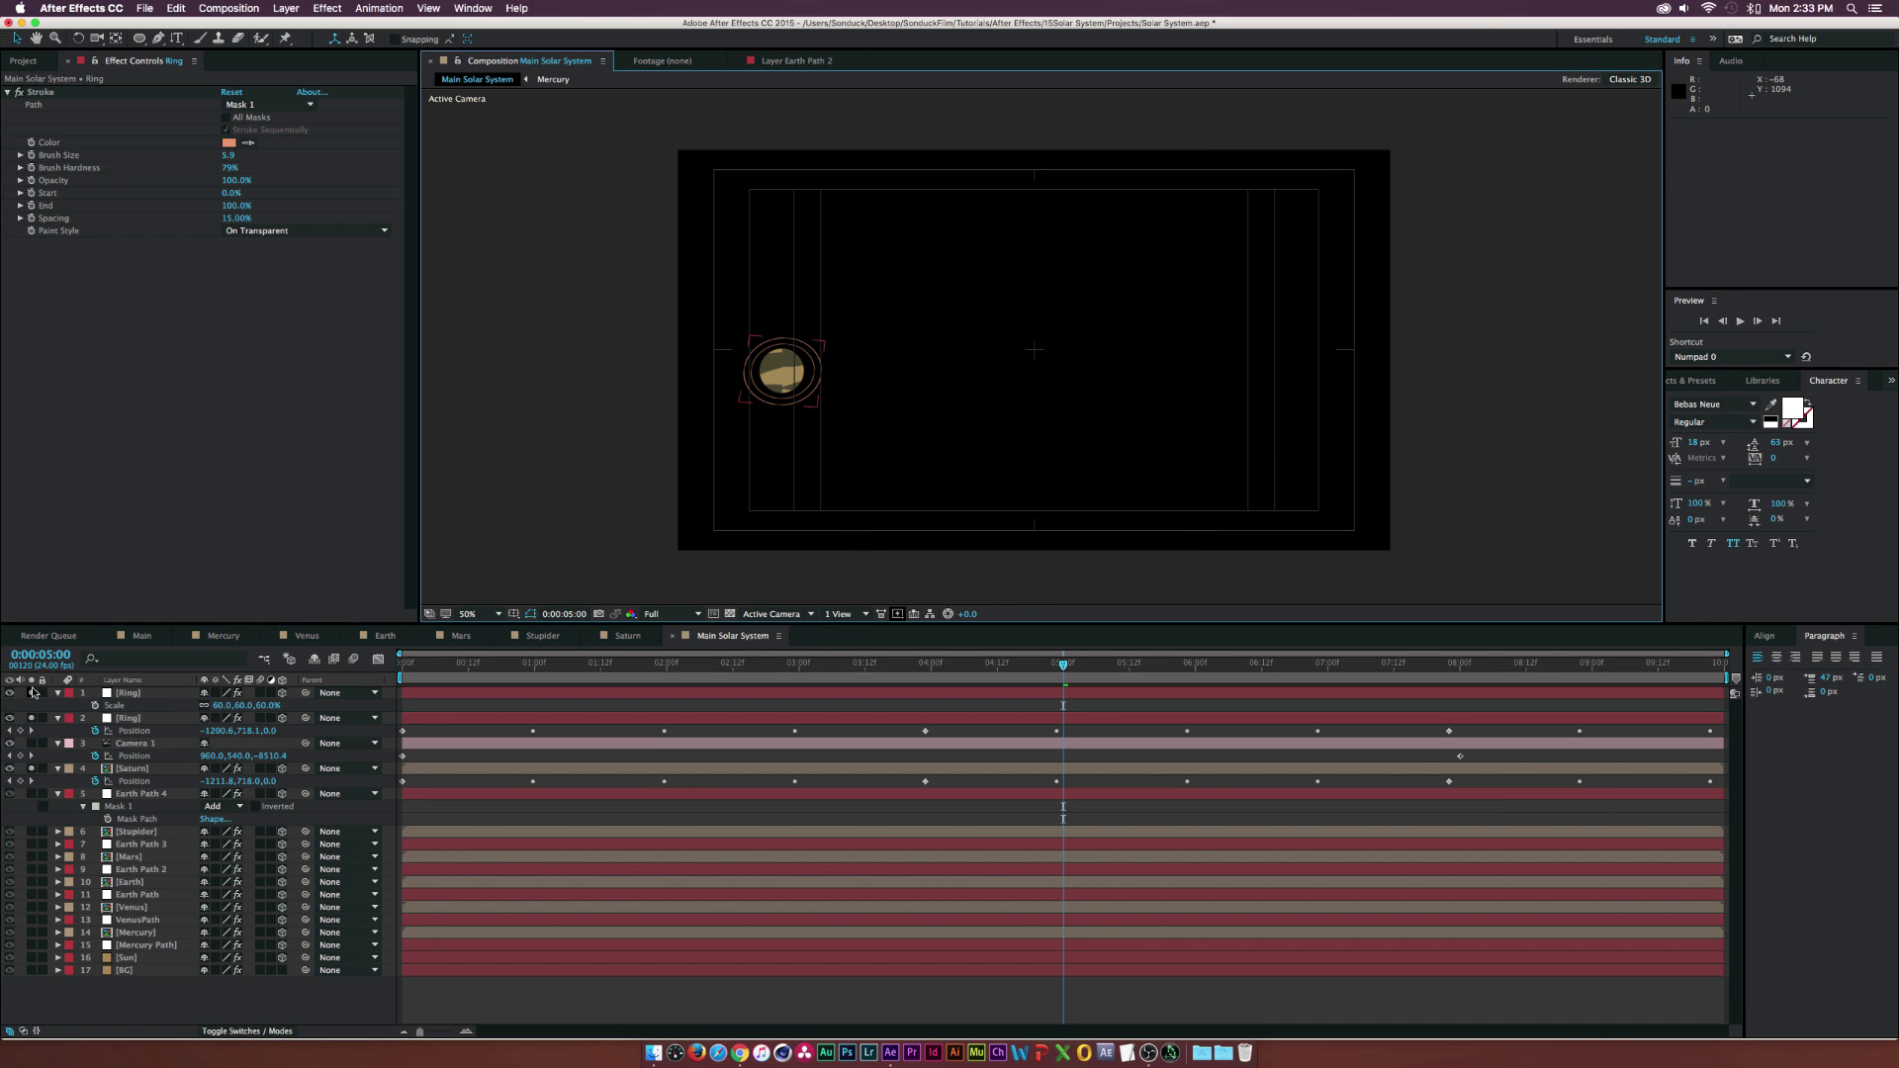
- Turn off solo on both Ring layers and Saturn, and scrub to 0:00:06:13 to check the full solar system
drag(32, 692, 32, 718)
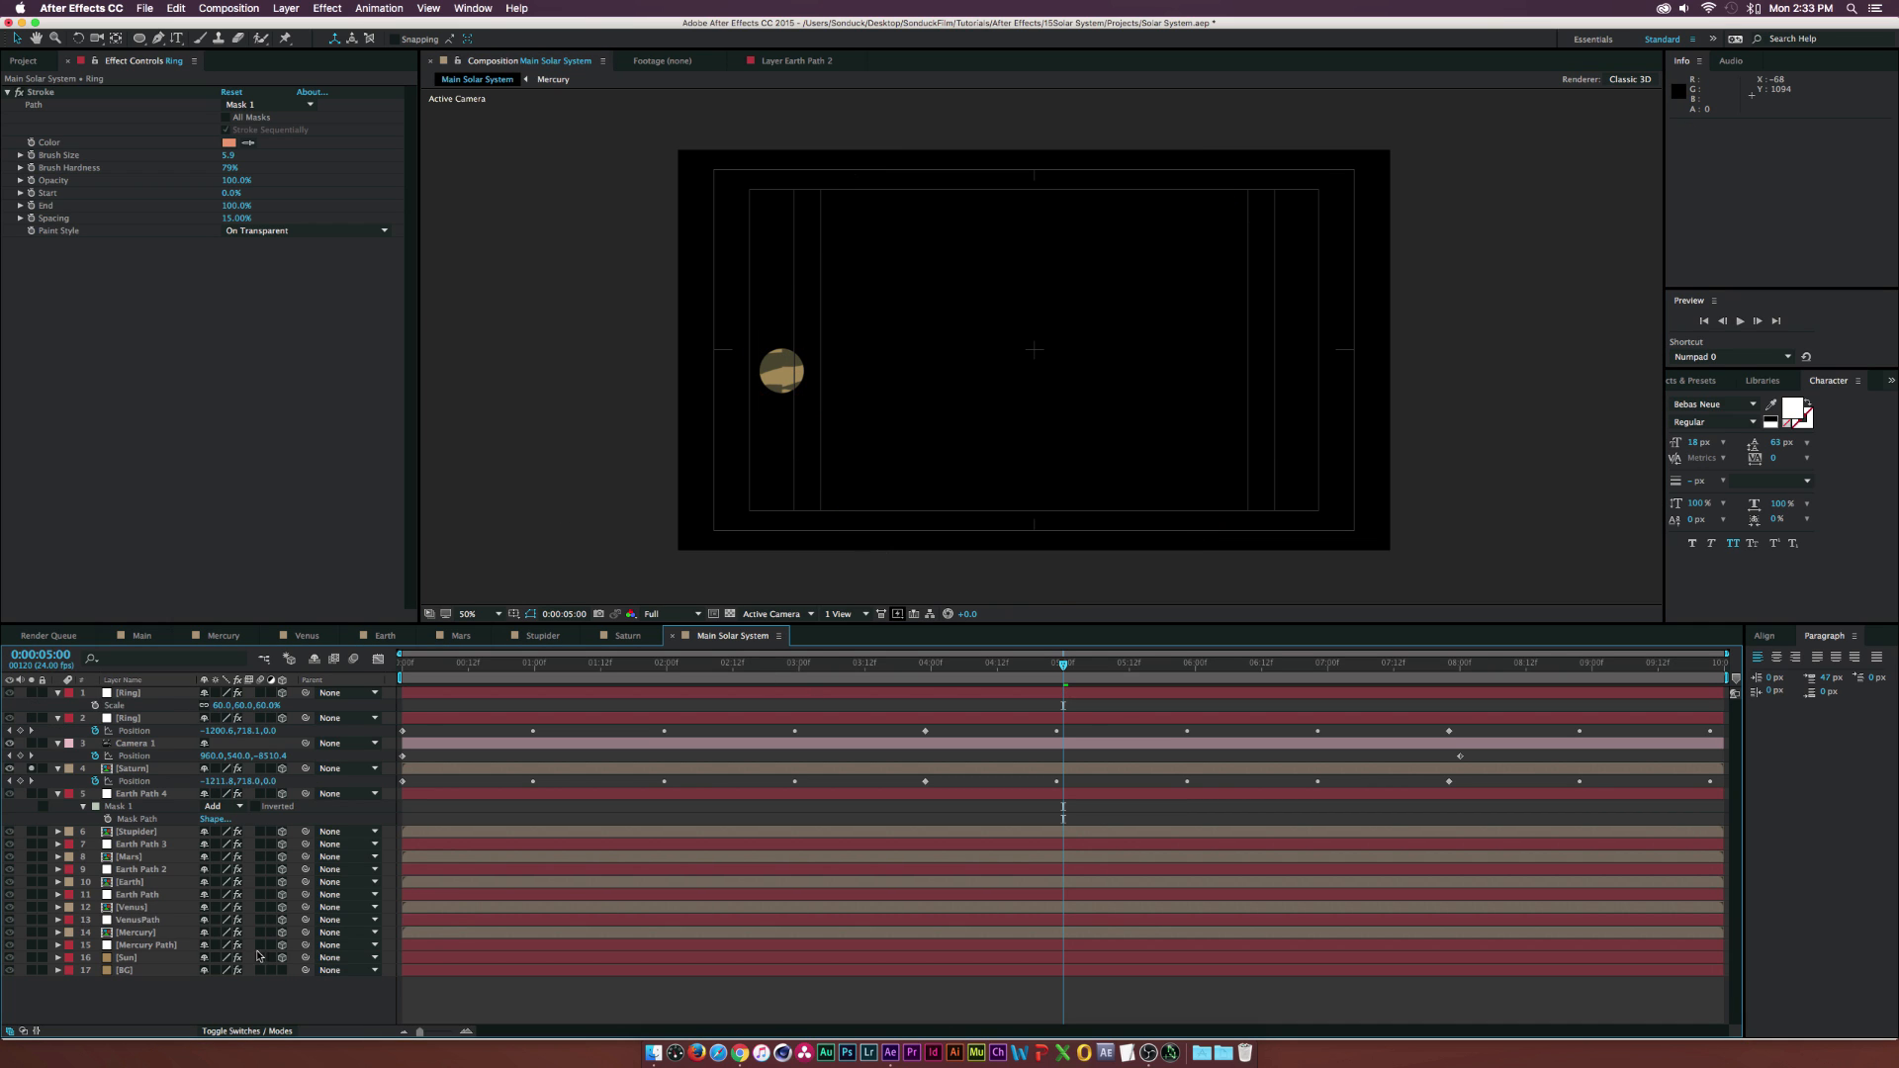
click(46, 783)
click(181, 1016)
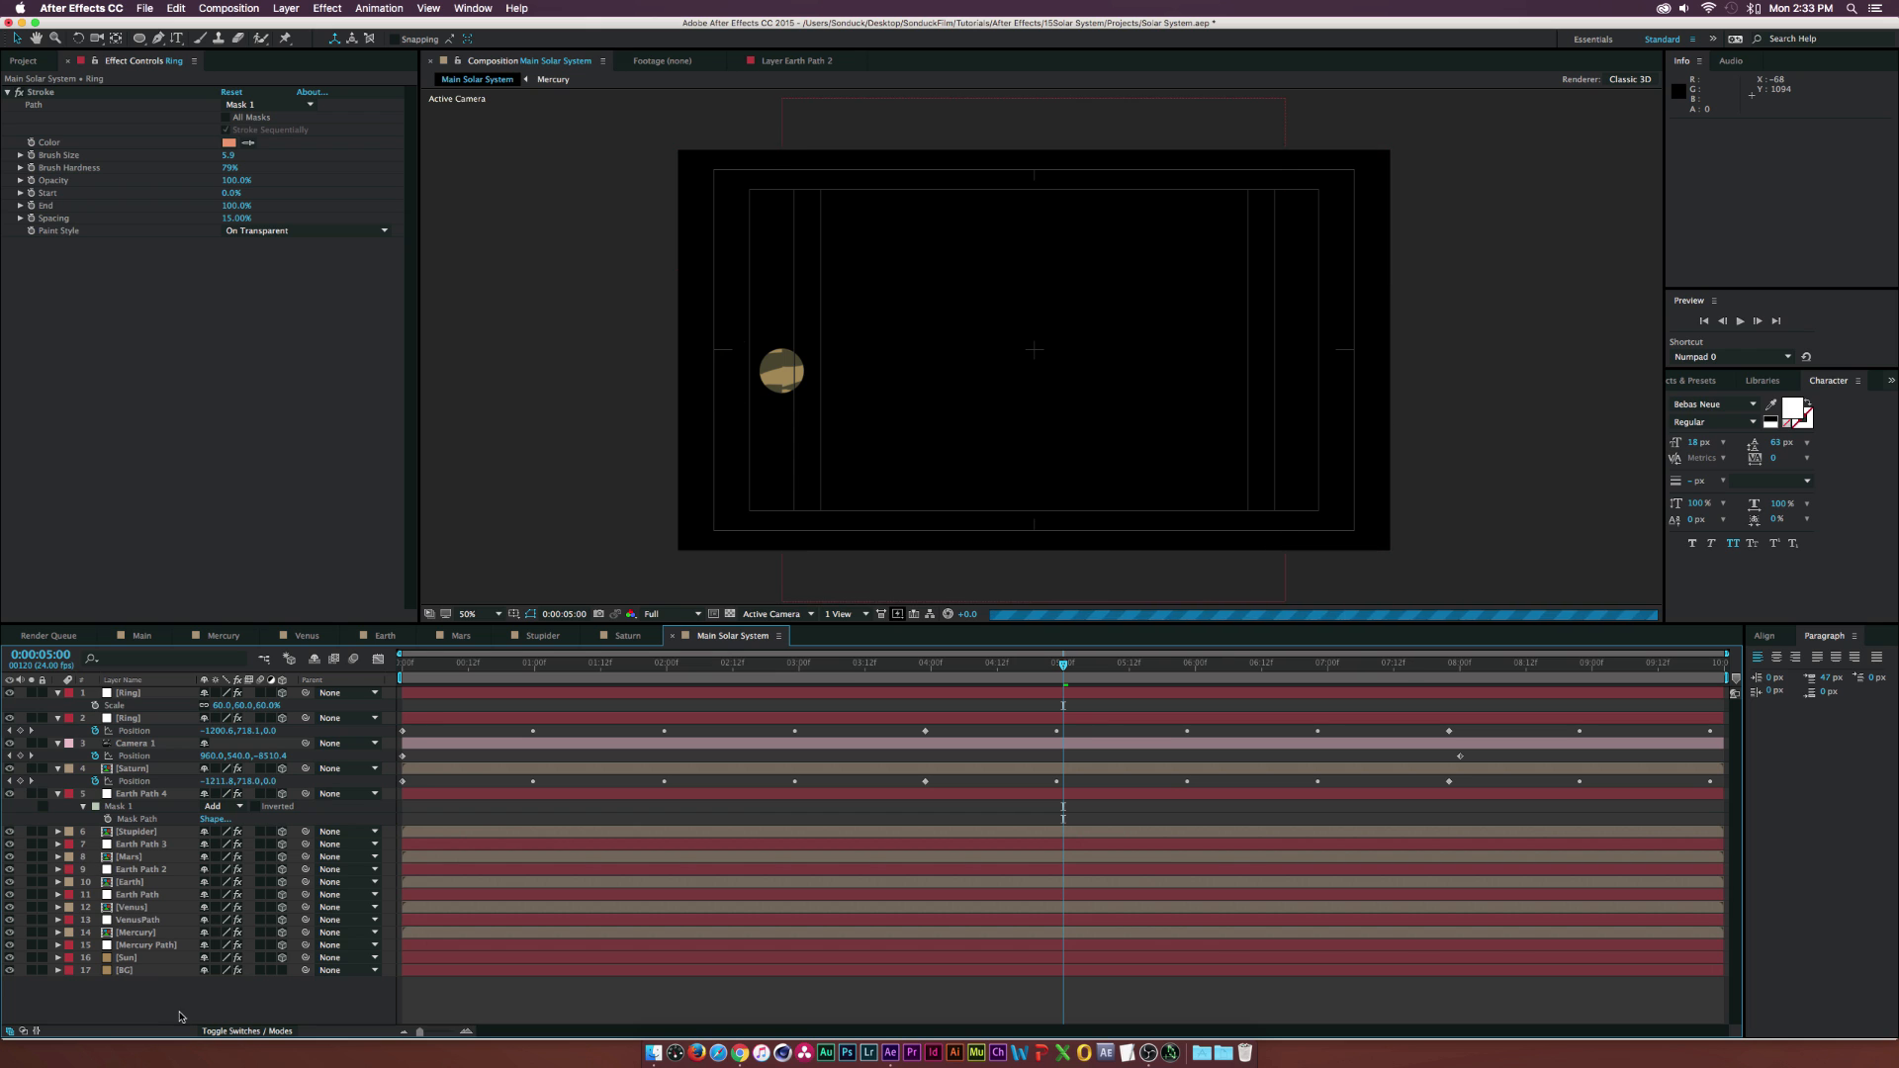
click(1085, 663)
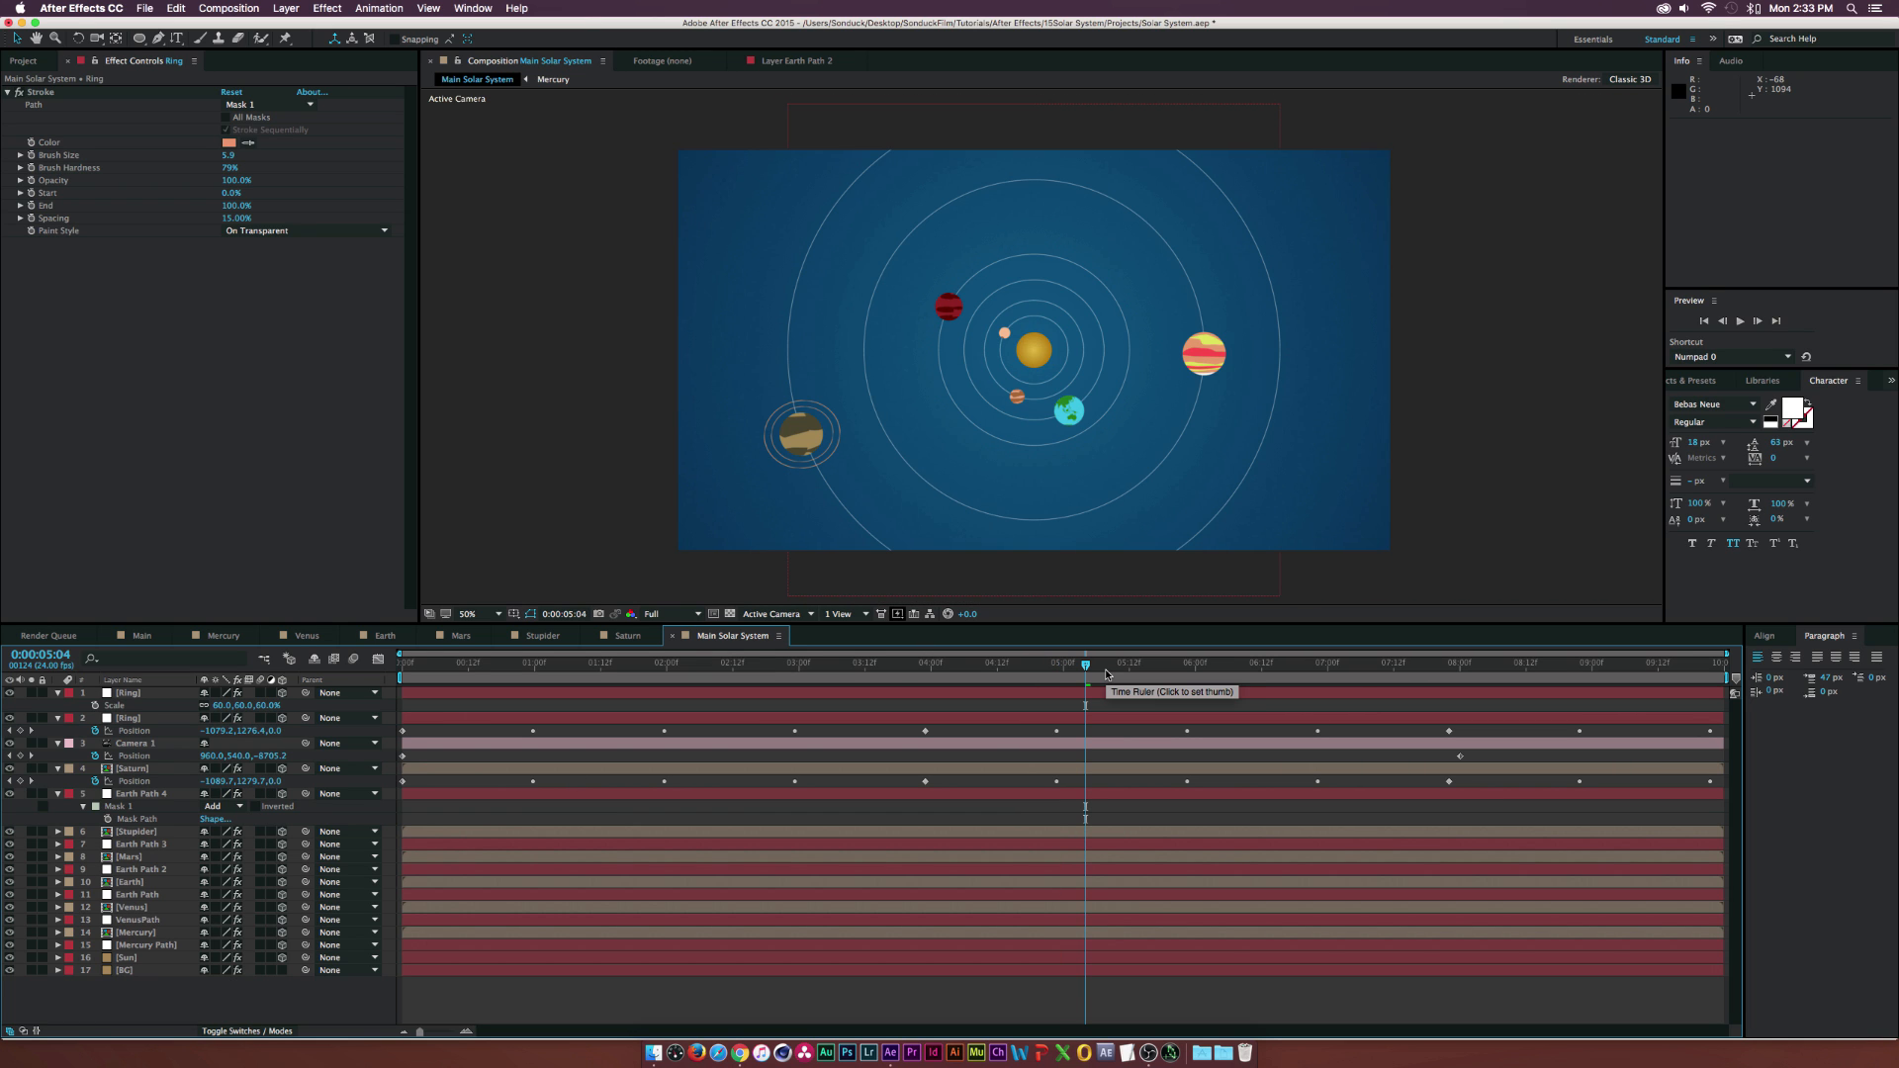
drag(1143, 668, 1259, 673)
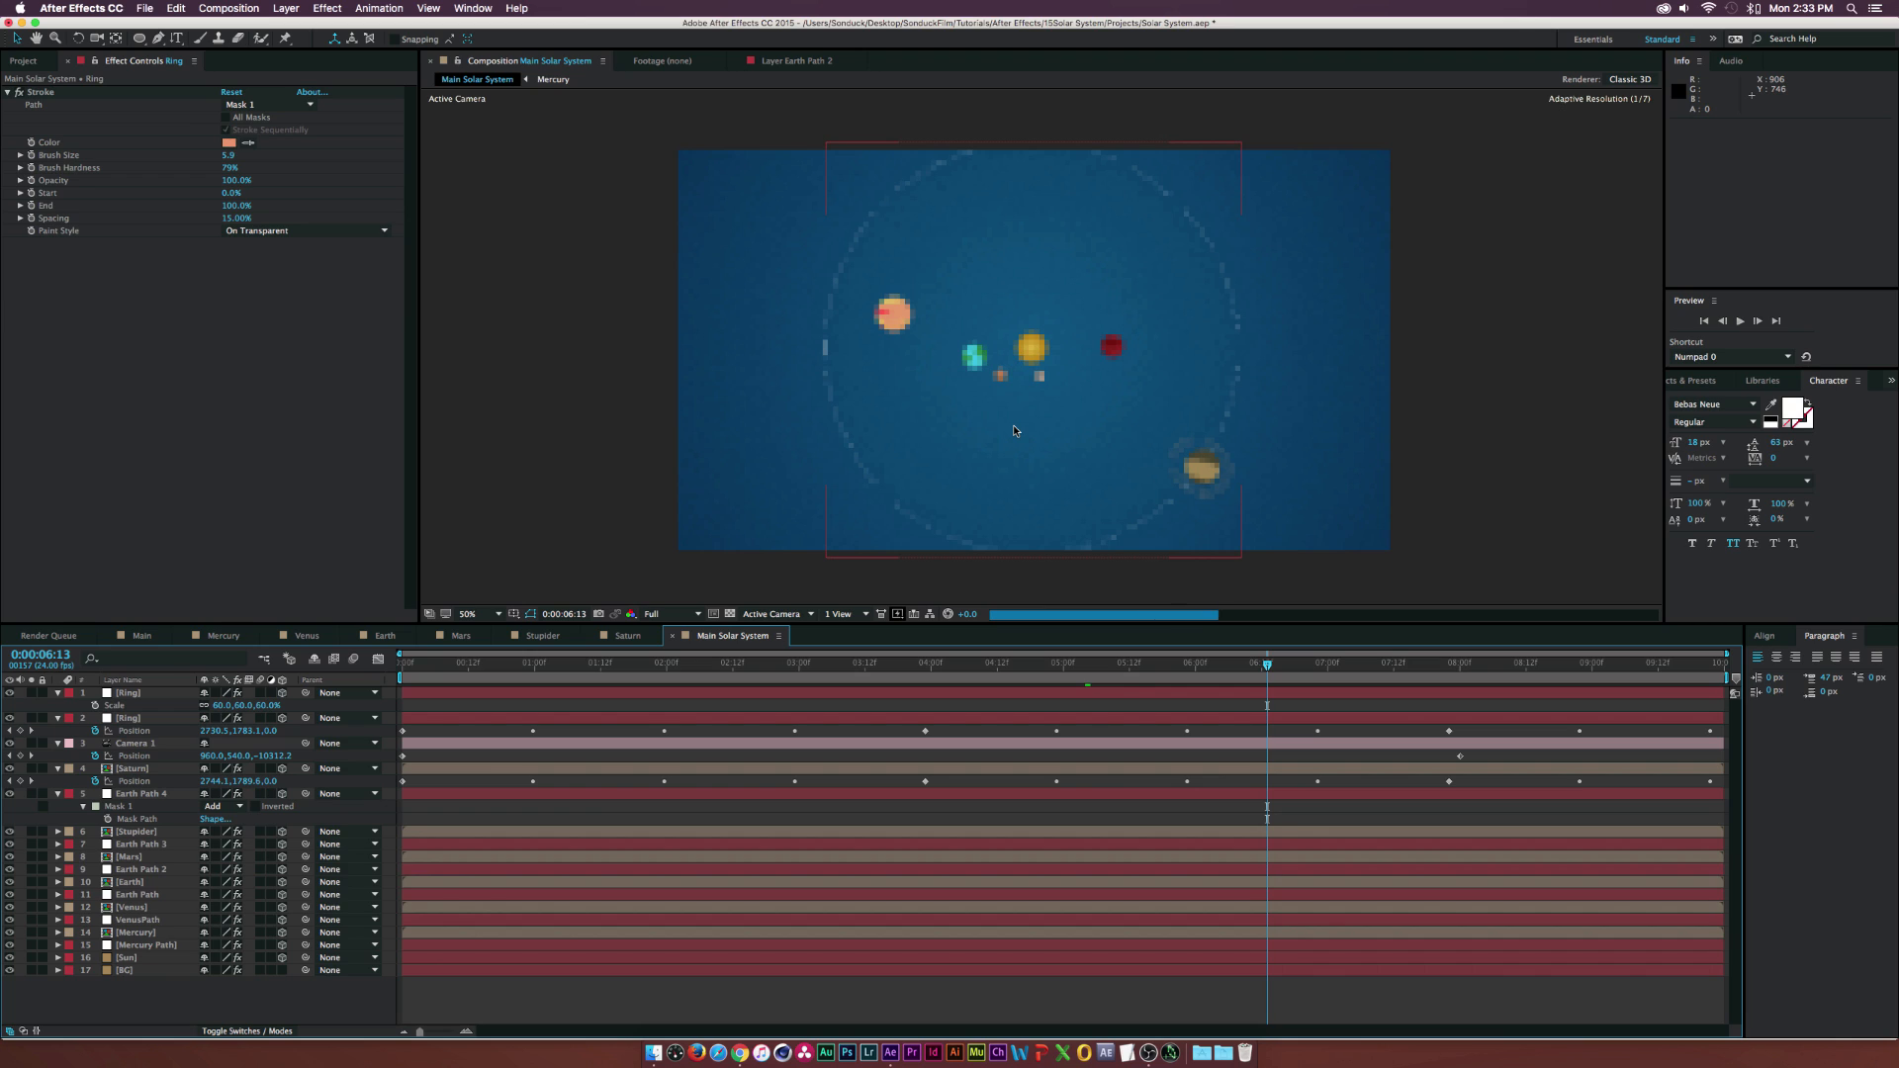